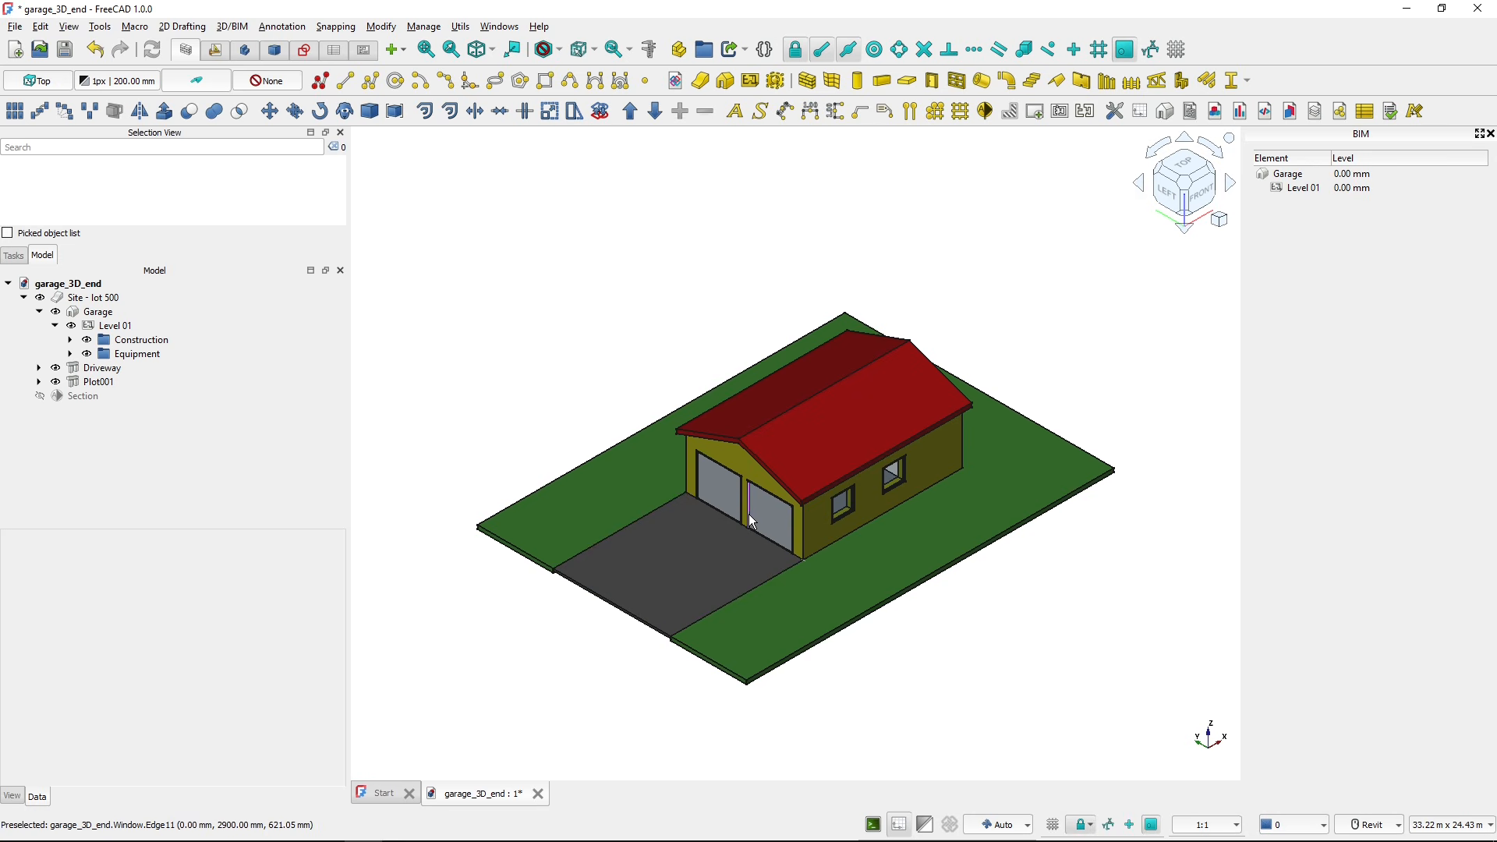
- Hide the garage roof and examine the interior walls and the toilet from above
click(754, 520)
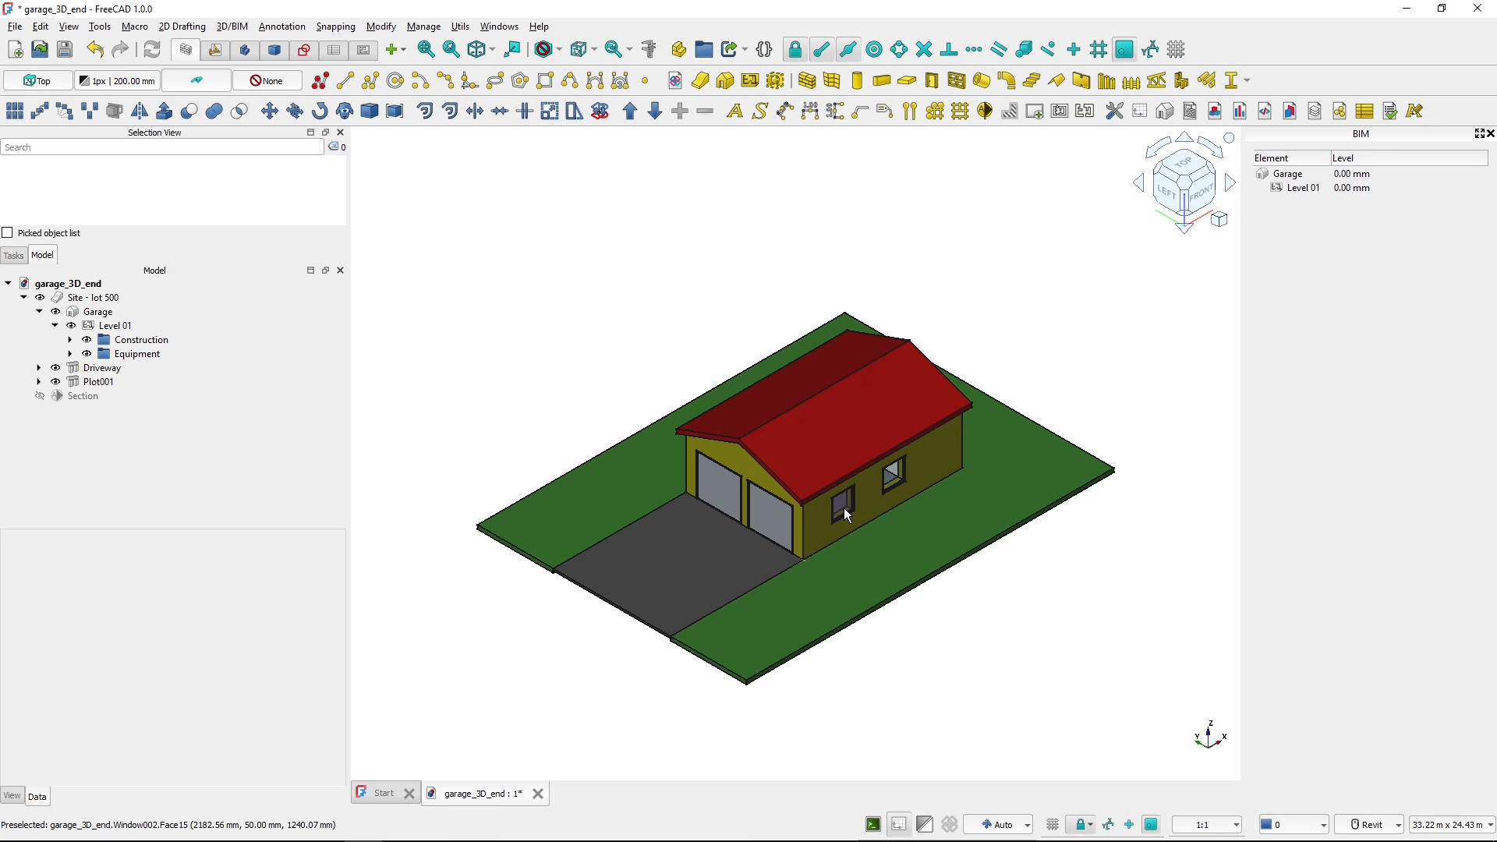
click(821, 454)
key(space)
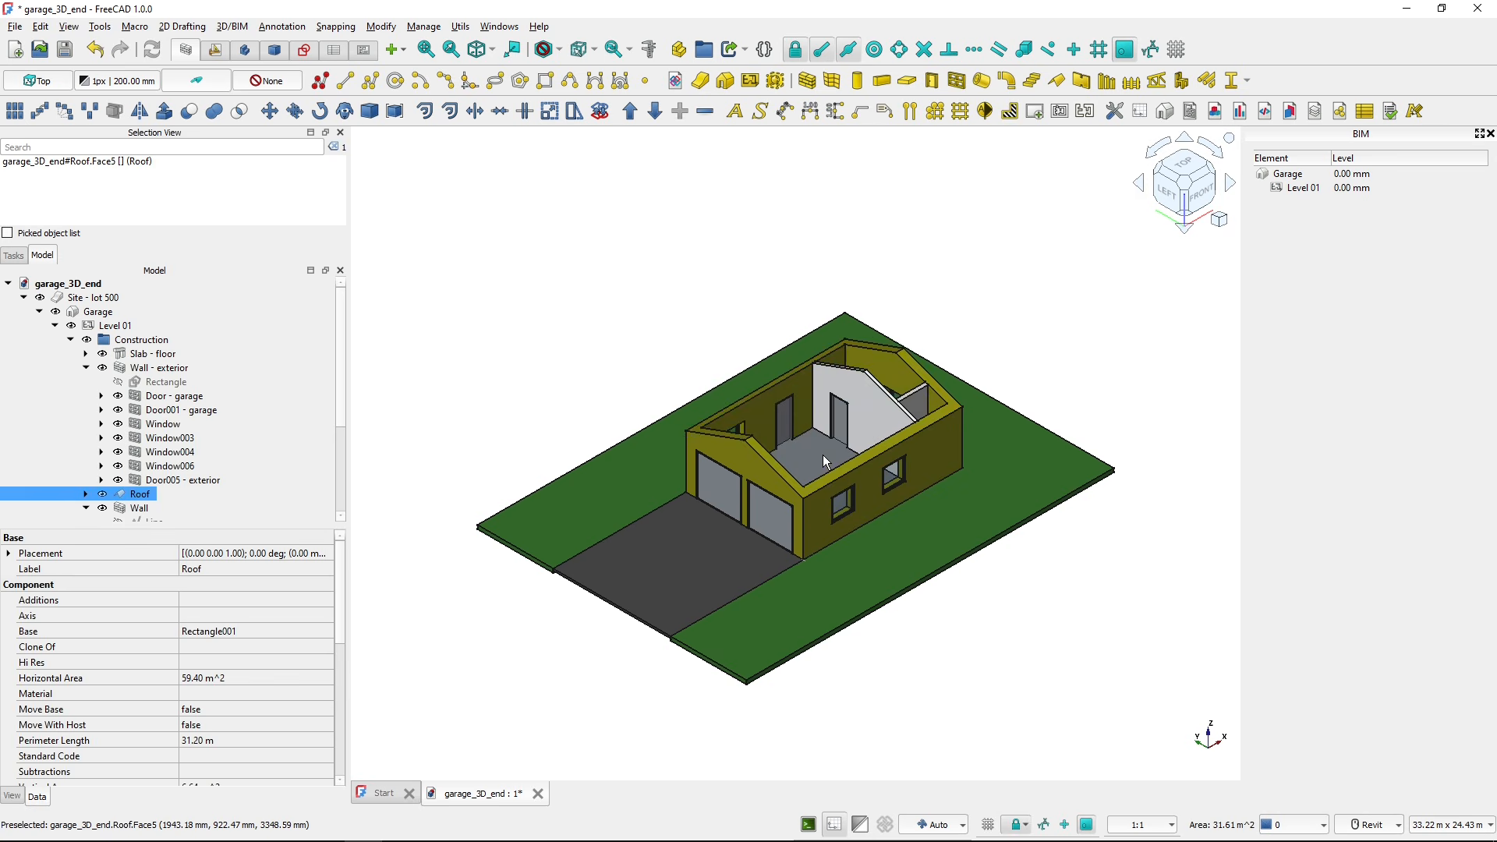
click(863, 403)
shift+middle_drag(863, 403, 951, 482)
scroll(942, 458, up, 3)
scroll(937, 438, up, 2)
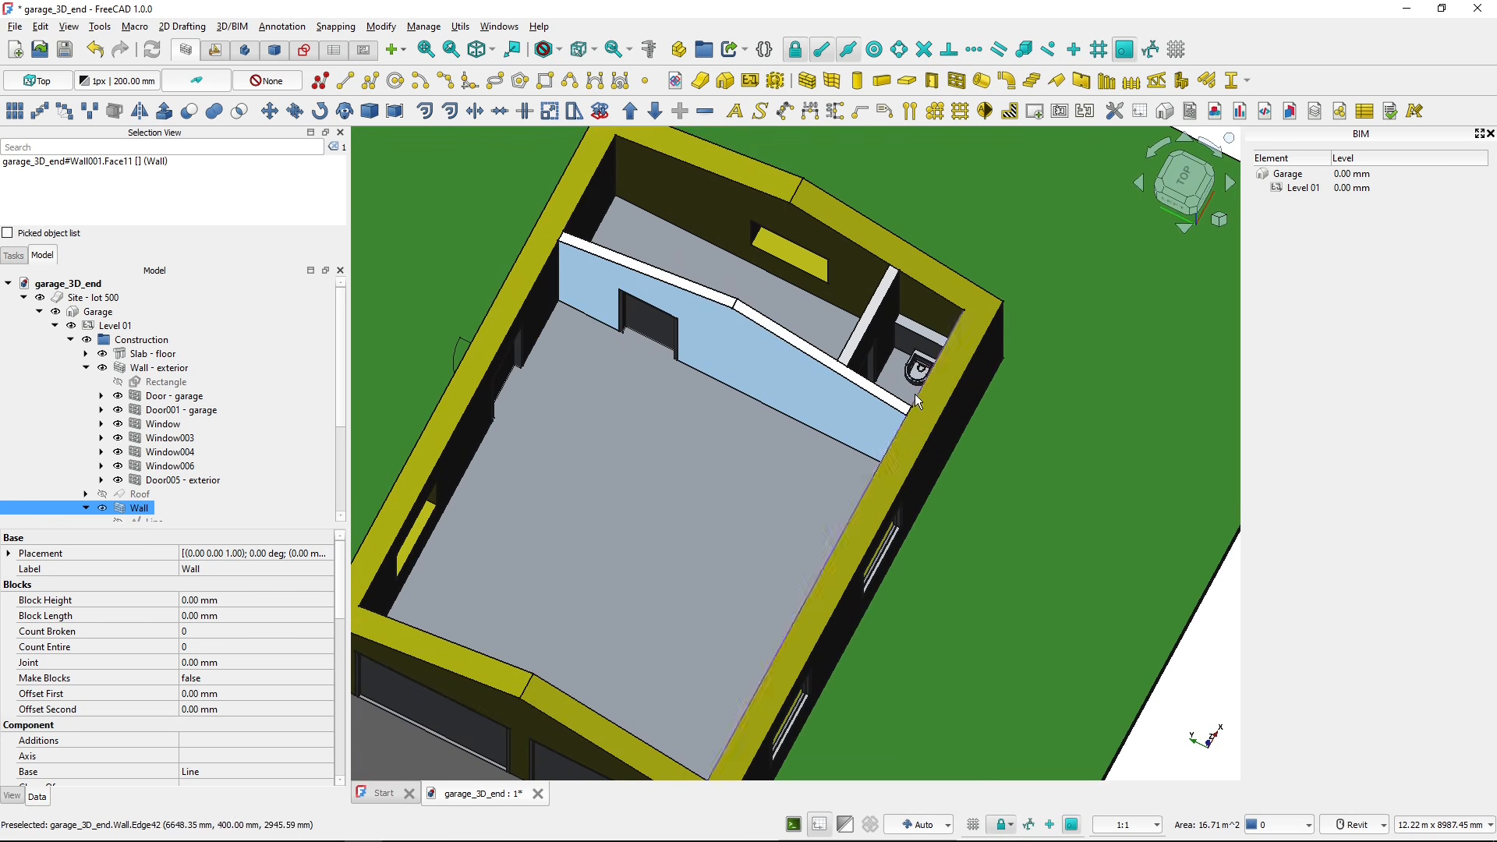
click(915, 383)
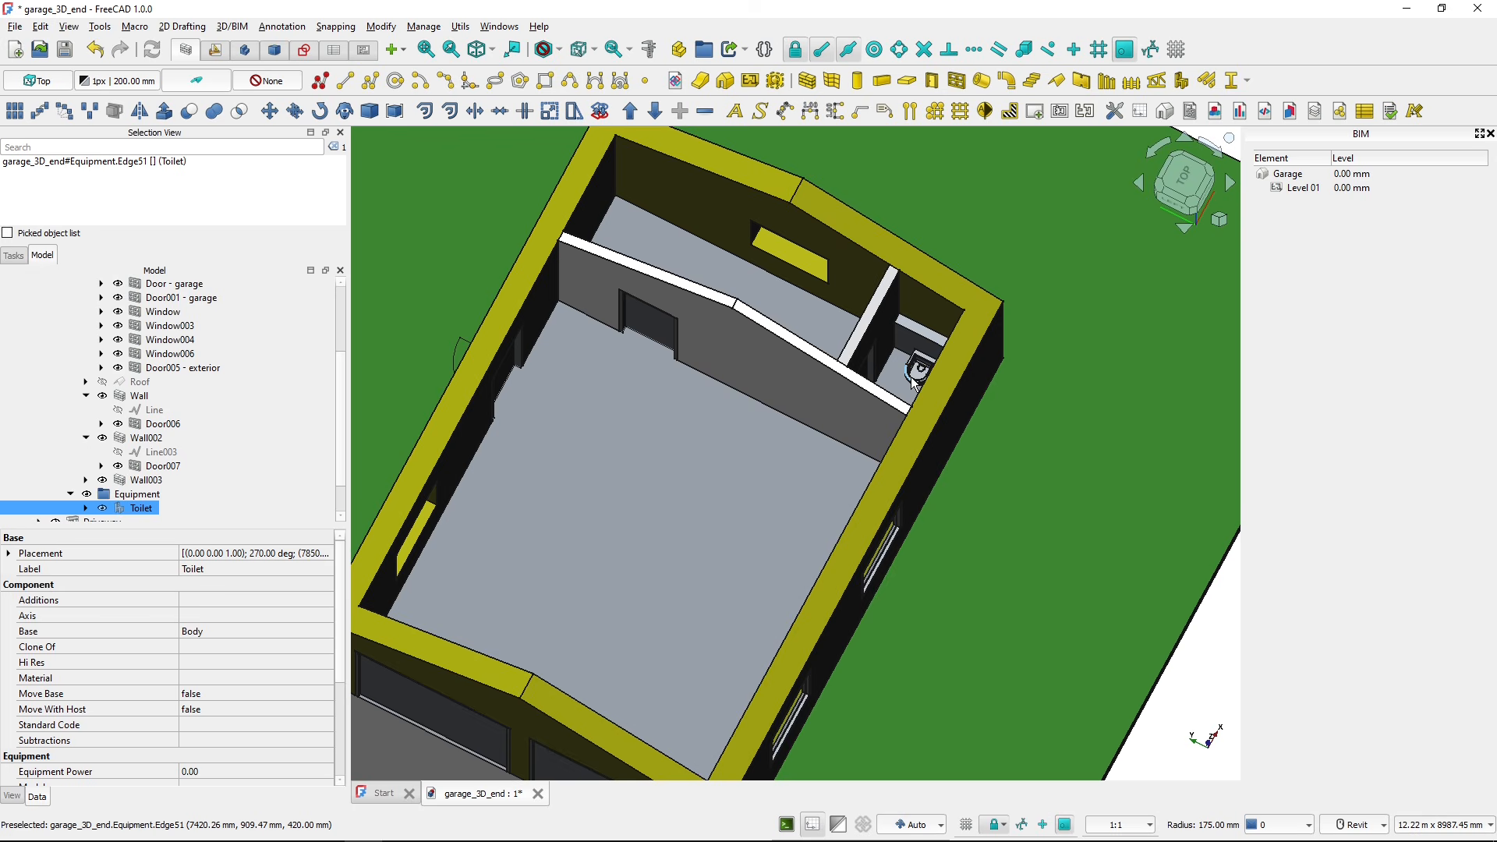
scroll(915, 383, down, 2)
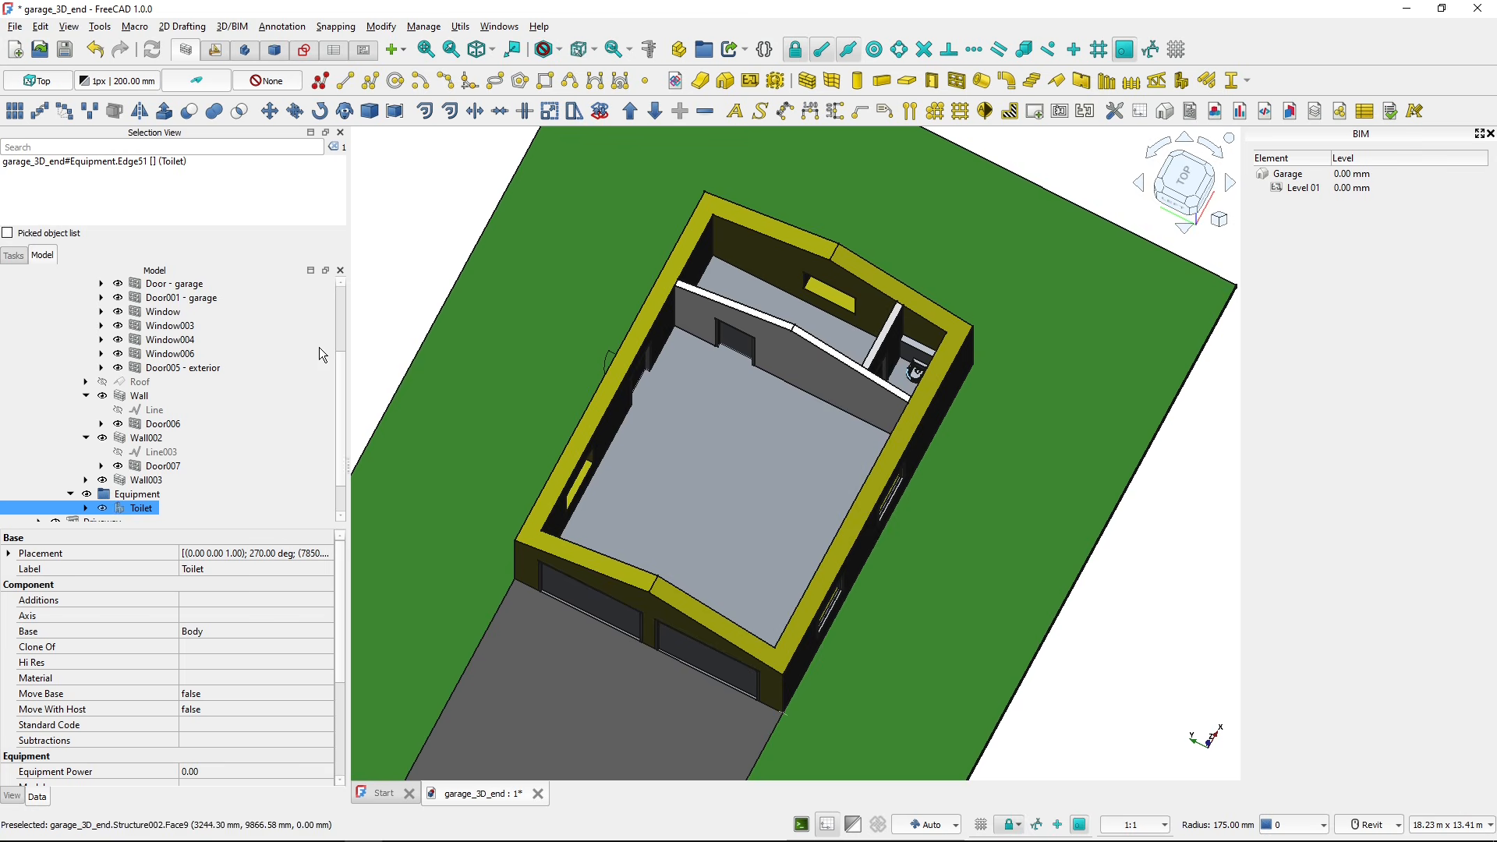
- Show the garage roof again and clear the selection
click(141, 382)
key(space)
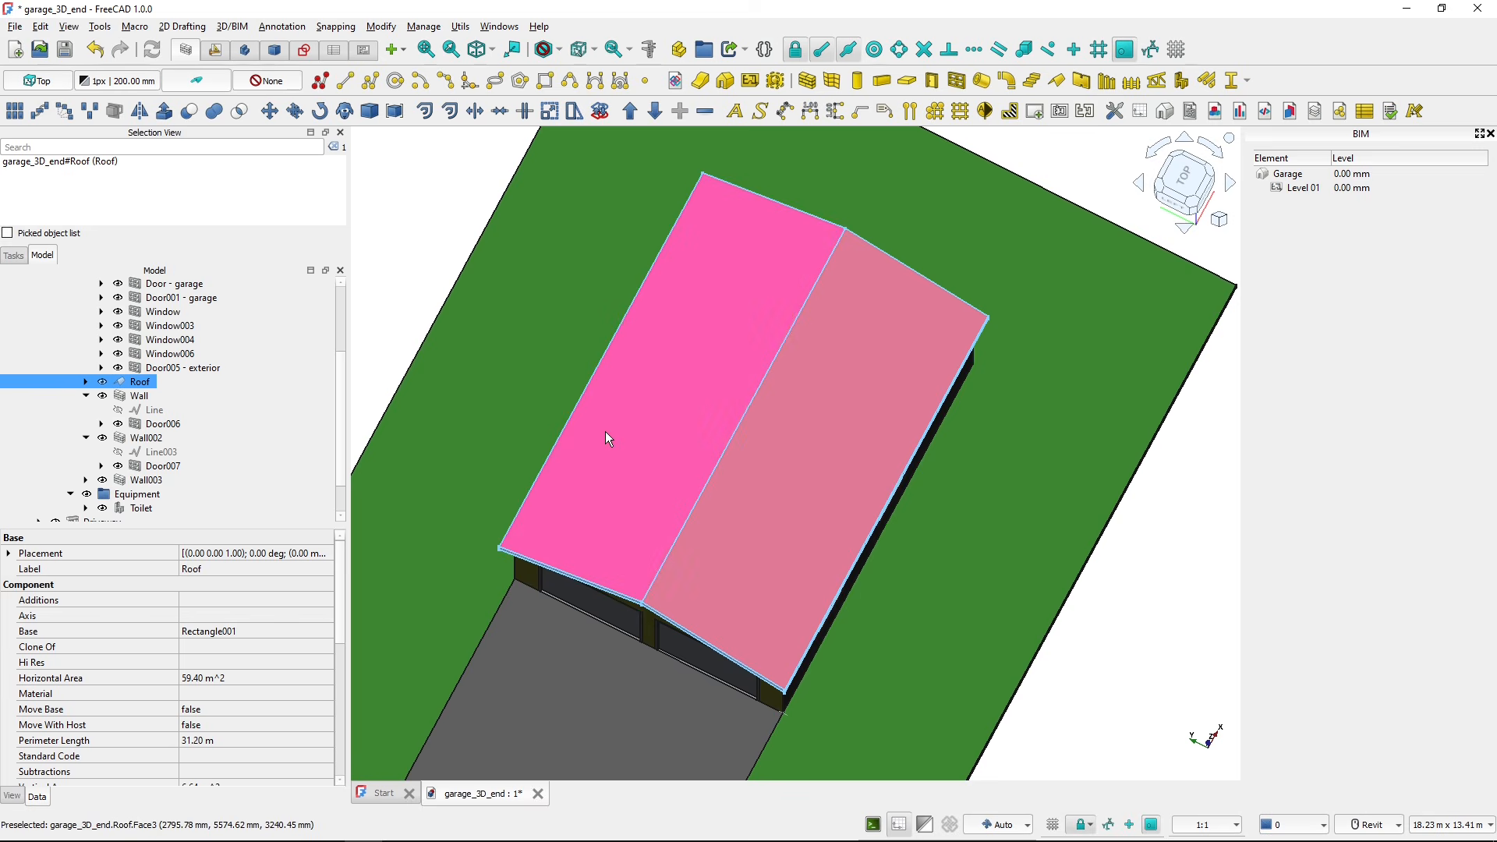
scroll(605, 432, down, 2)
shift+middle_drag(605, 432, 736, 359)
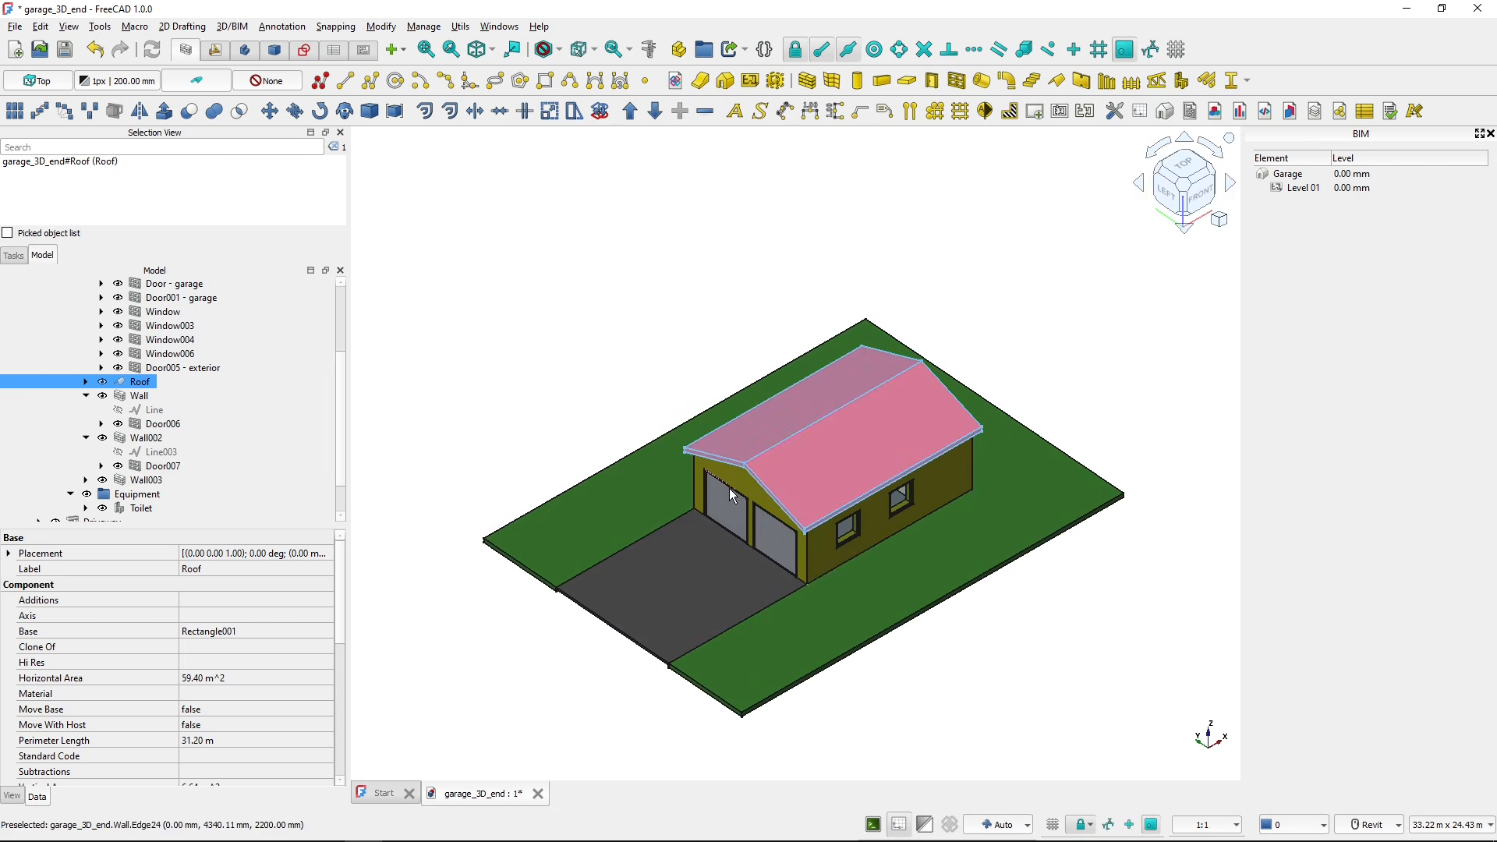
click(992, 625)
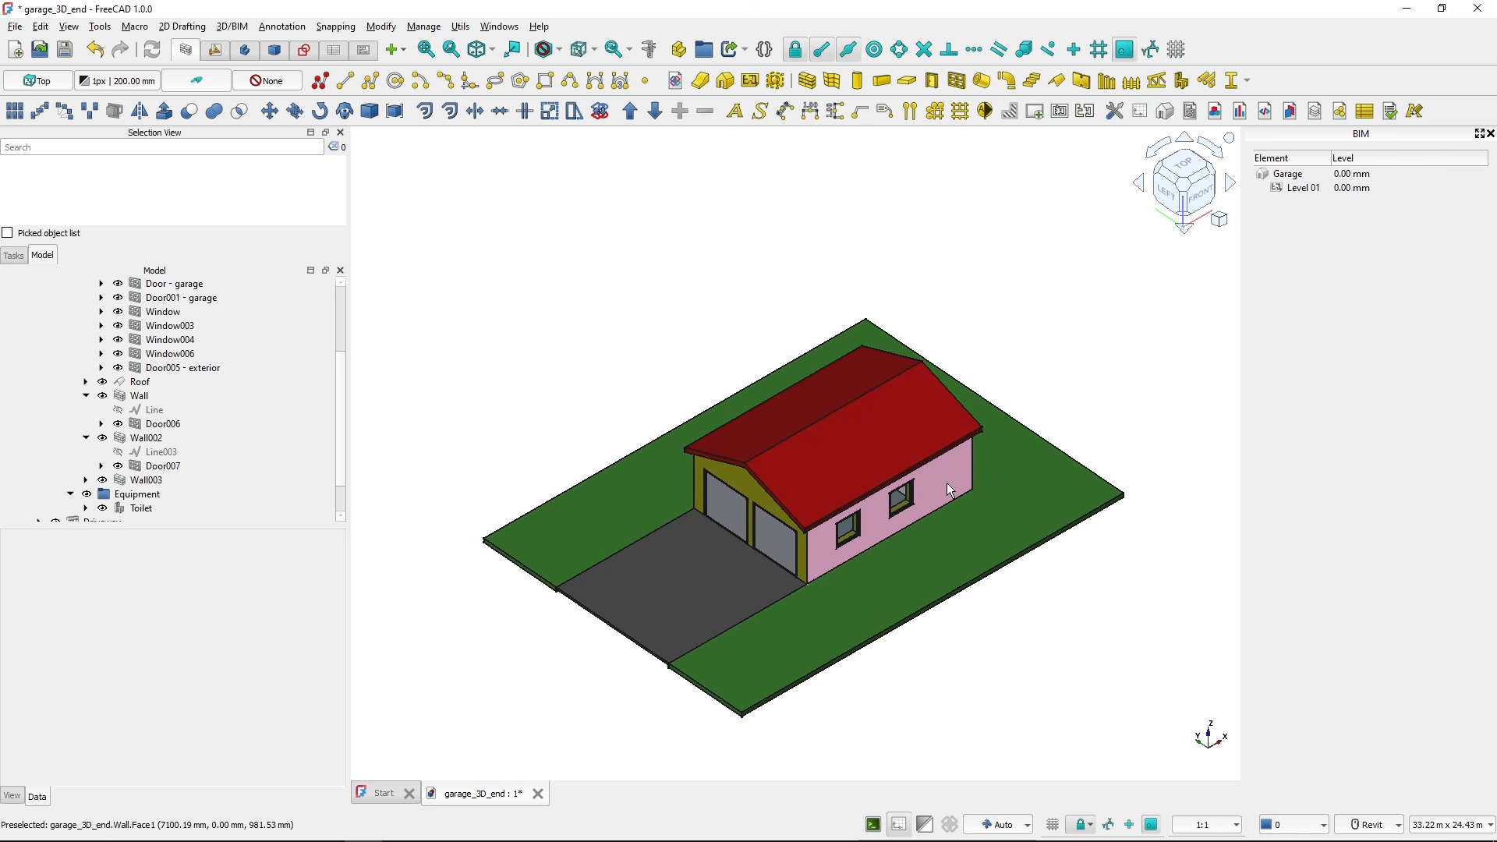
- Switch to Foxit PDF Reader, review the elevations and plan view in A101-garage.pdf, and return to FreeCAD
key(ctrl)
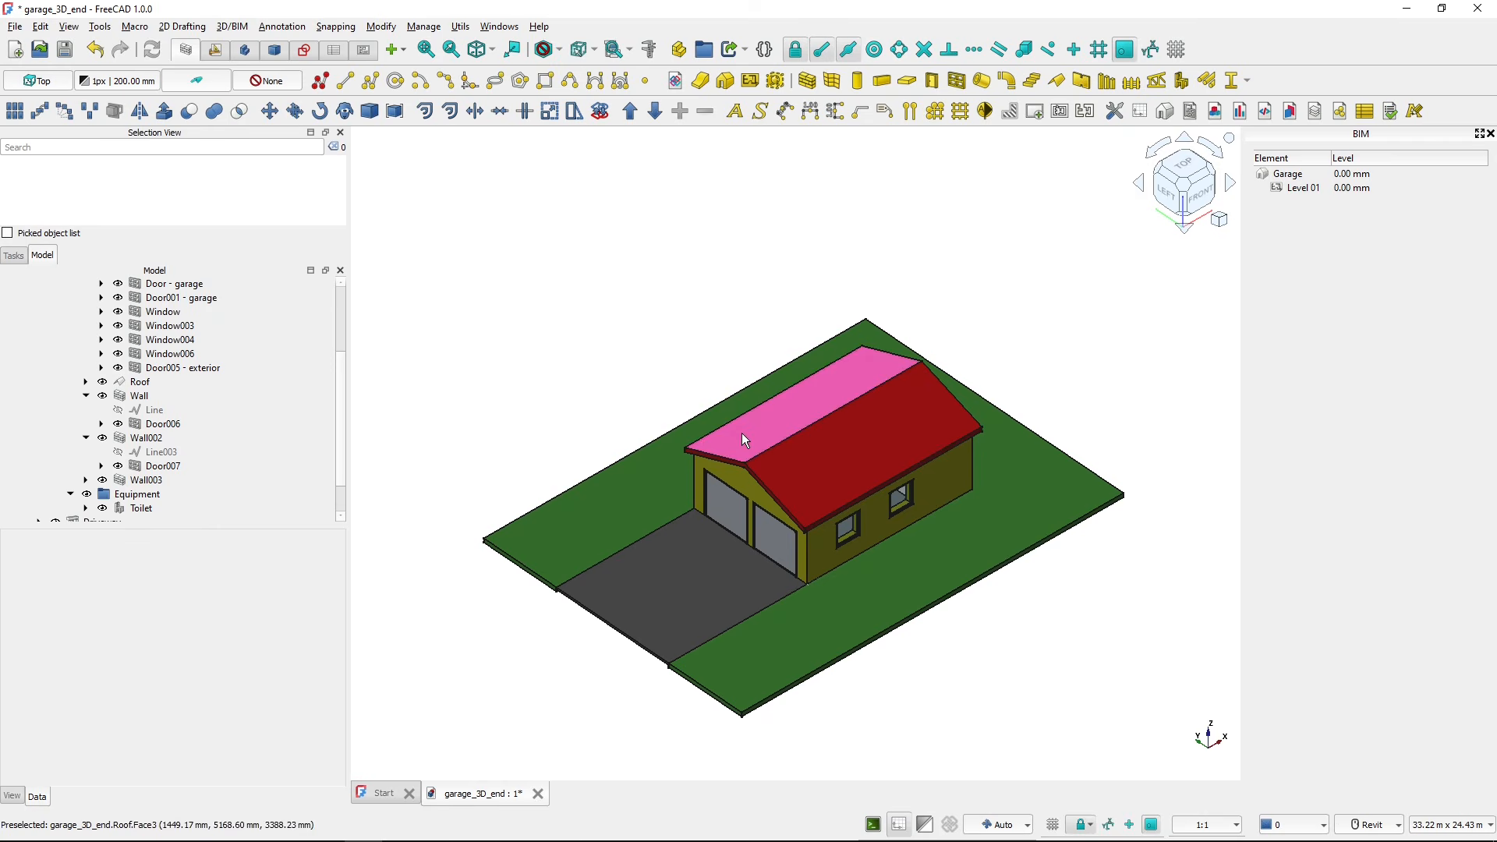
key(alt+Tab)
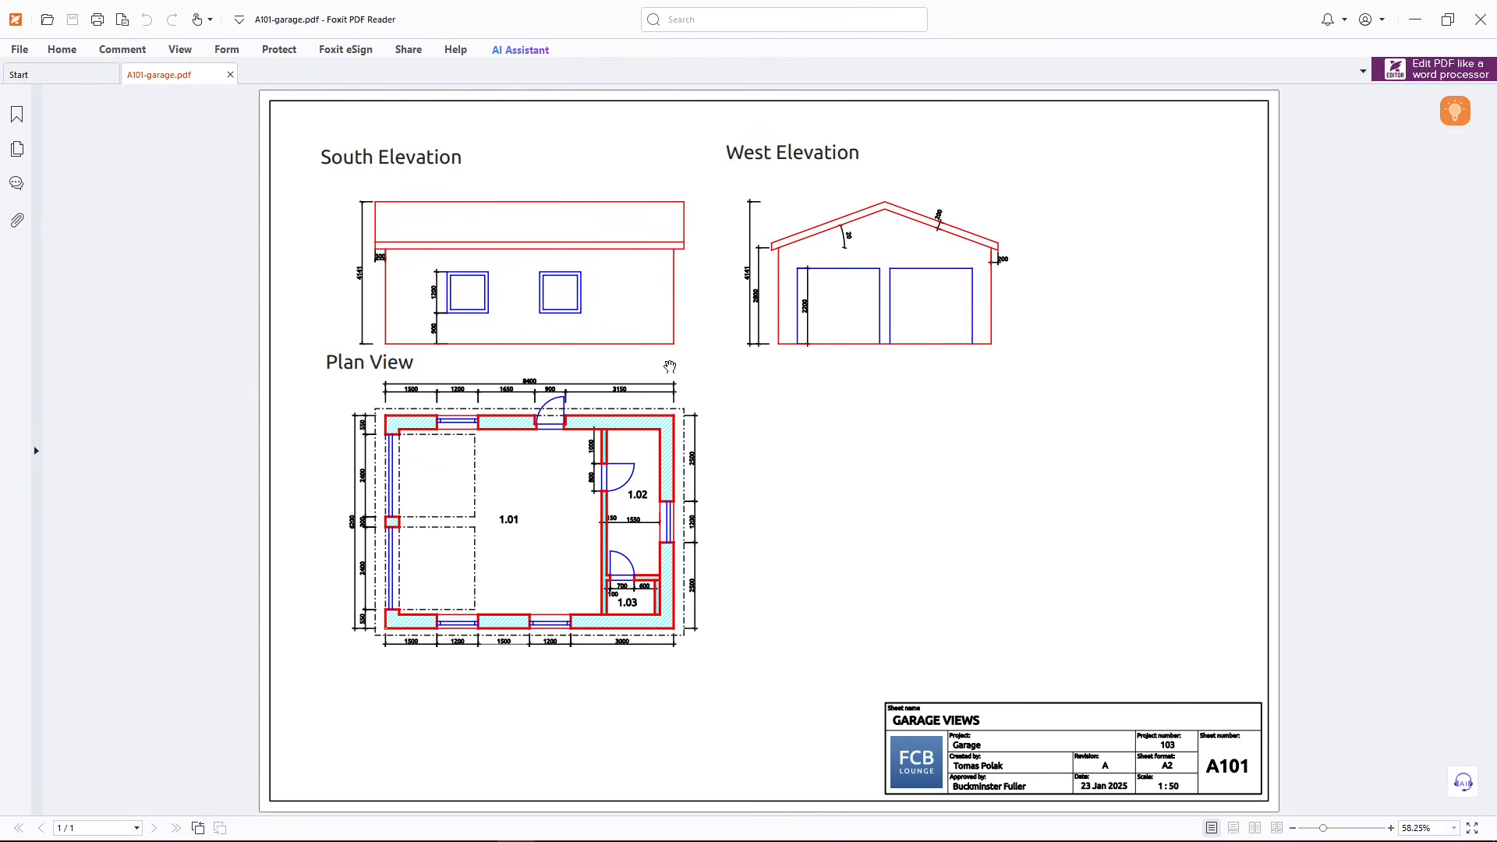
key(ctrl)
key(ctrl)
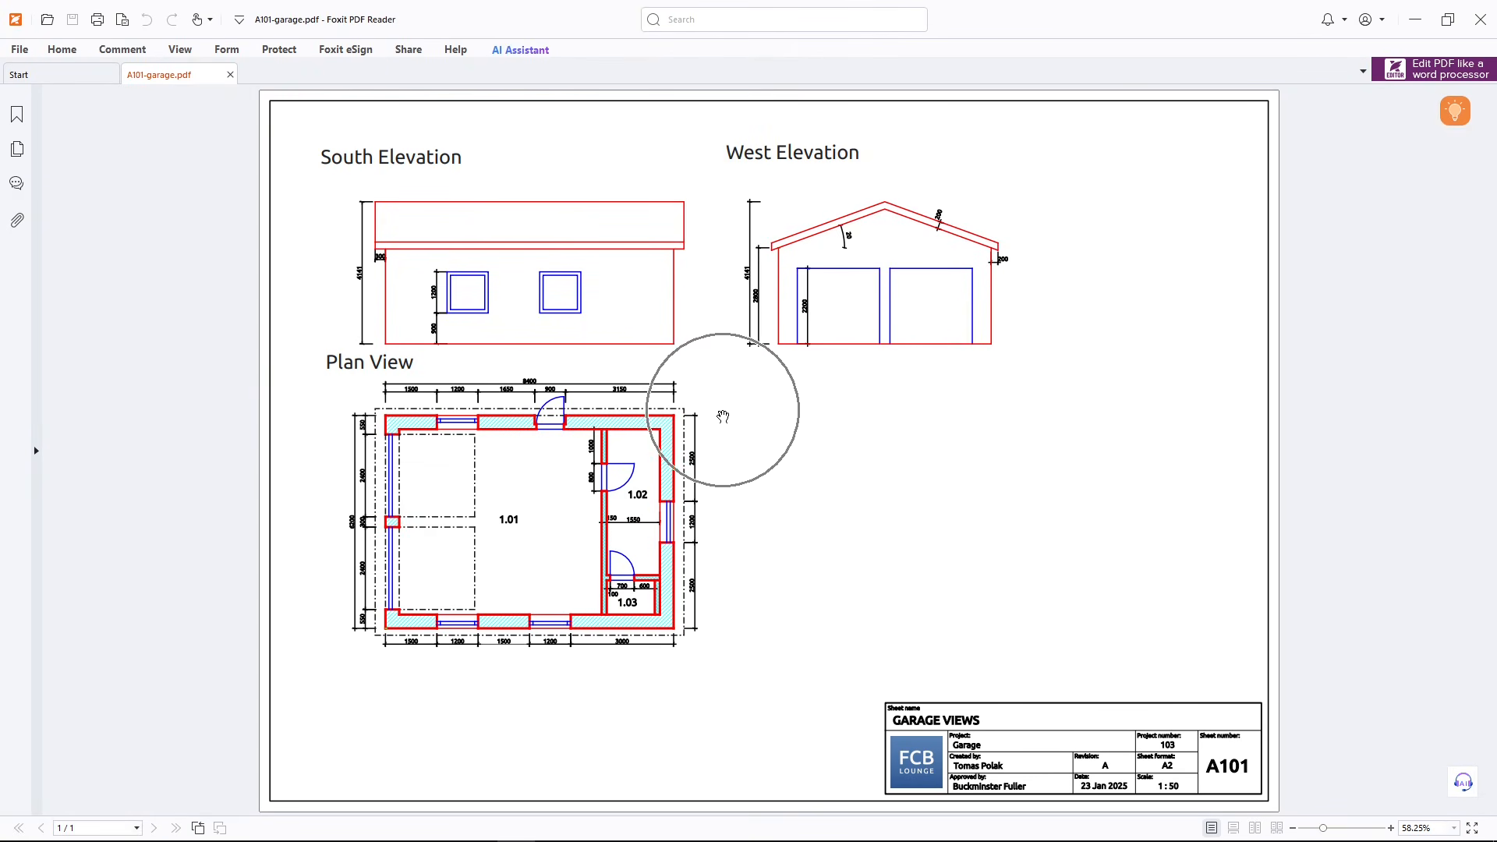
key(alt)
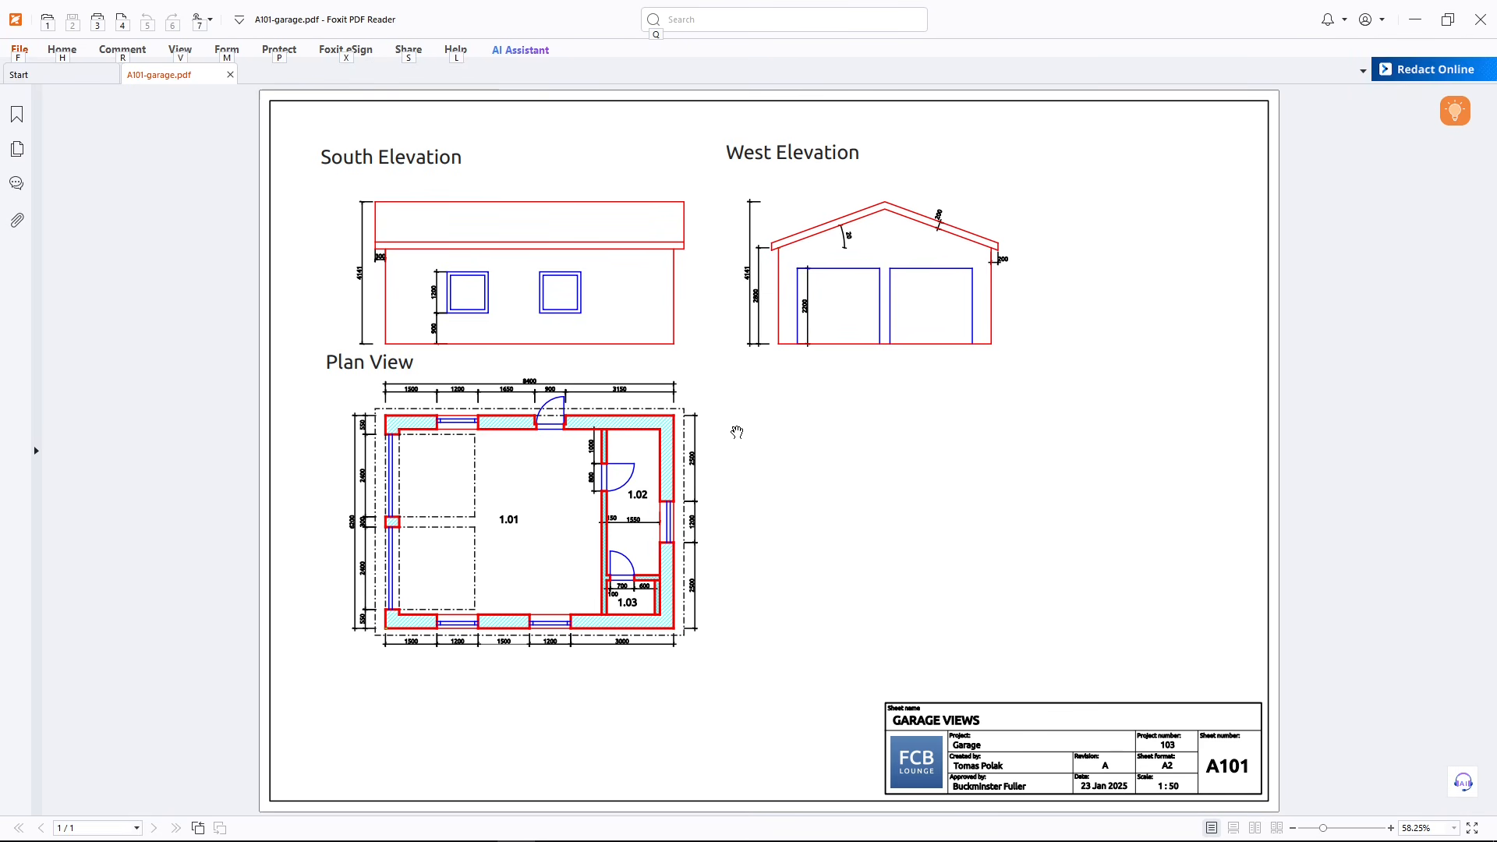
key(alt+Tab)
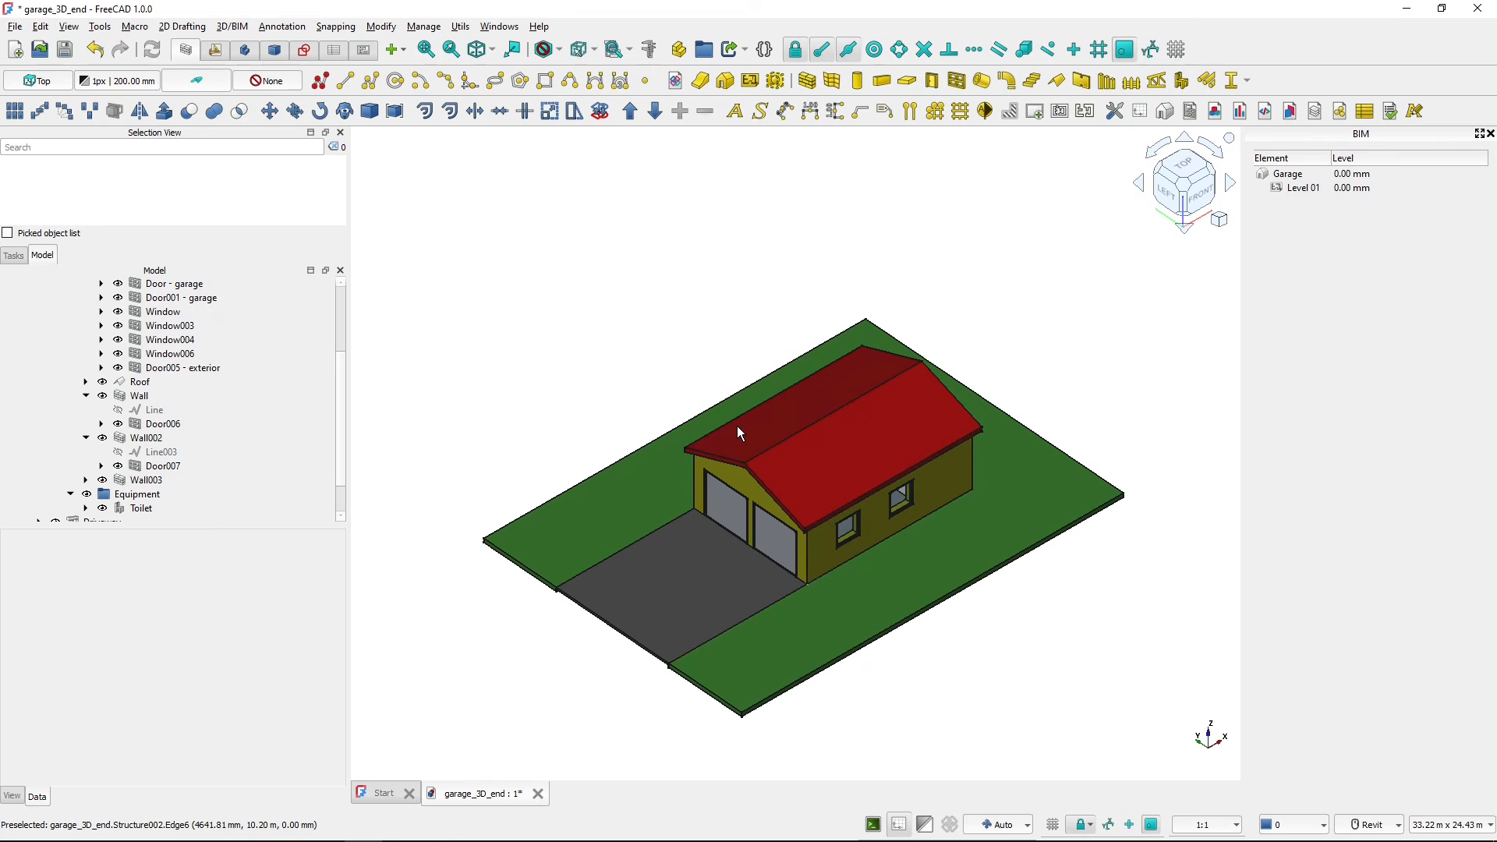
- Close the garage_3D_end document and discard its unsaved changes
key(ctrl)
click(538, 794)
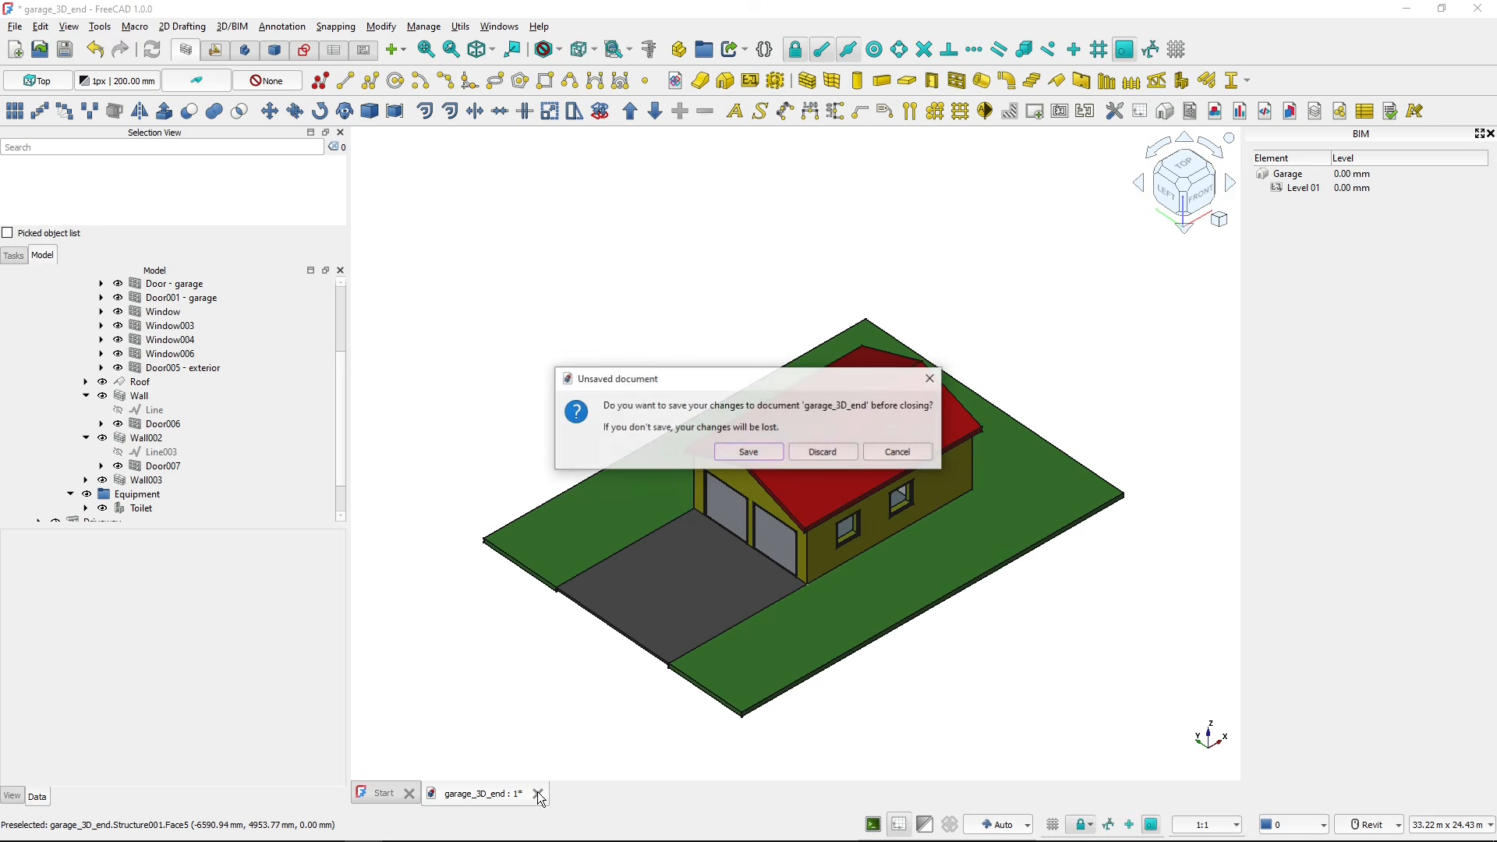
click(824, 456)
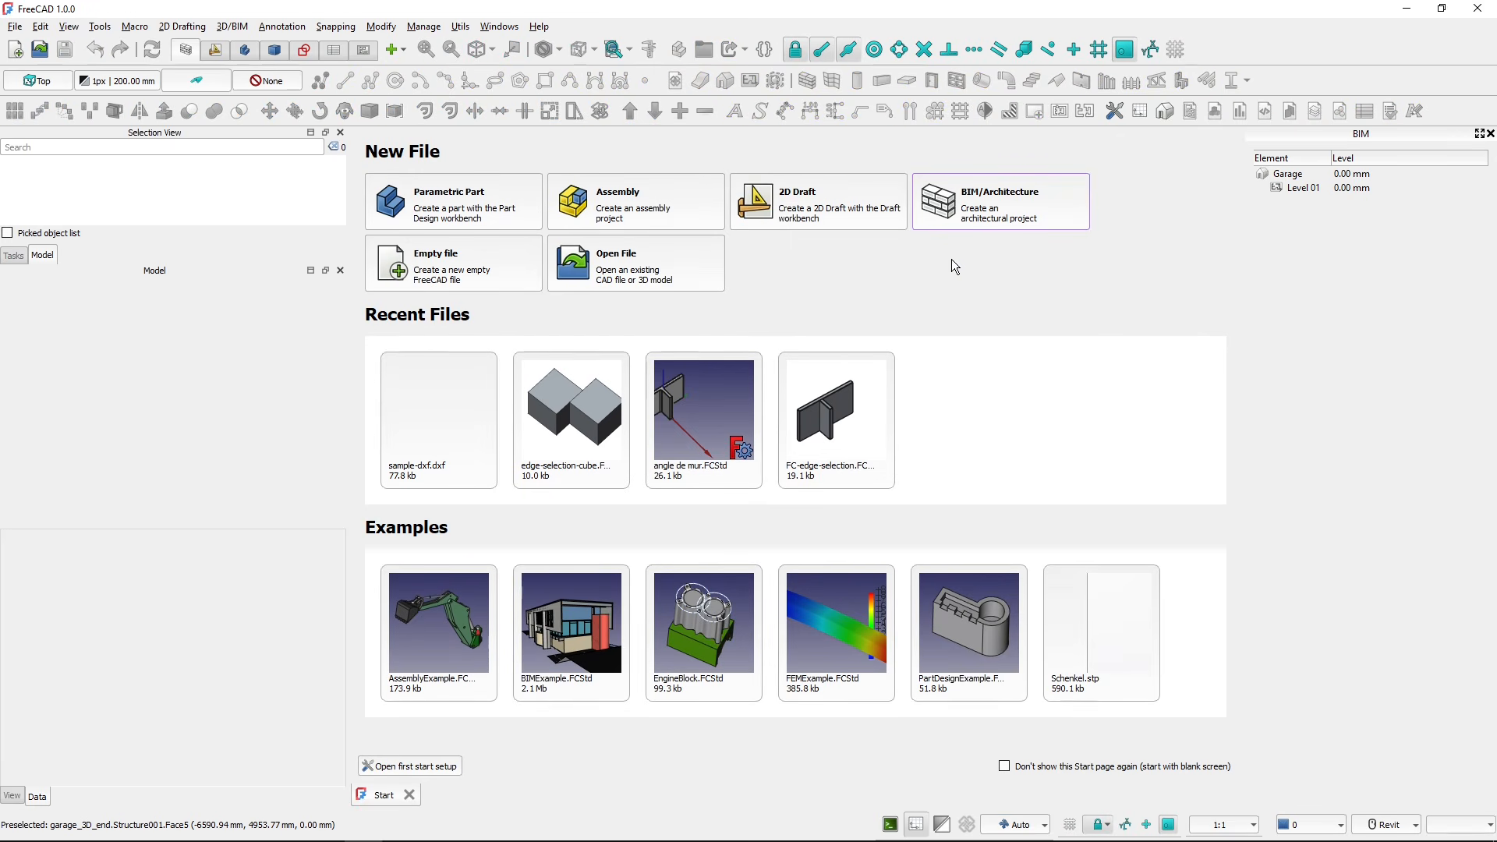
- Create a new BIM/Architecture project
key(ctrl)
key(ctrl)
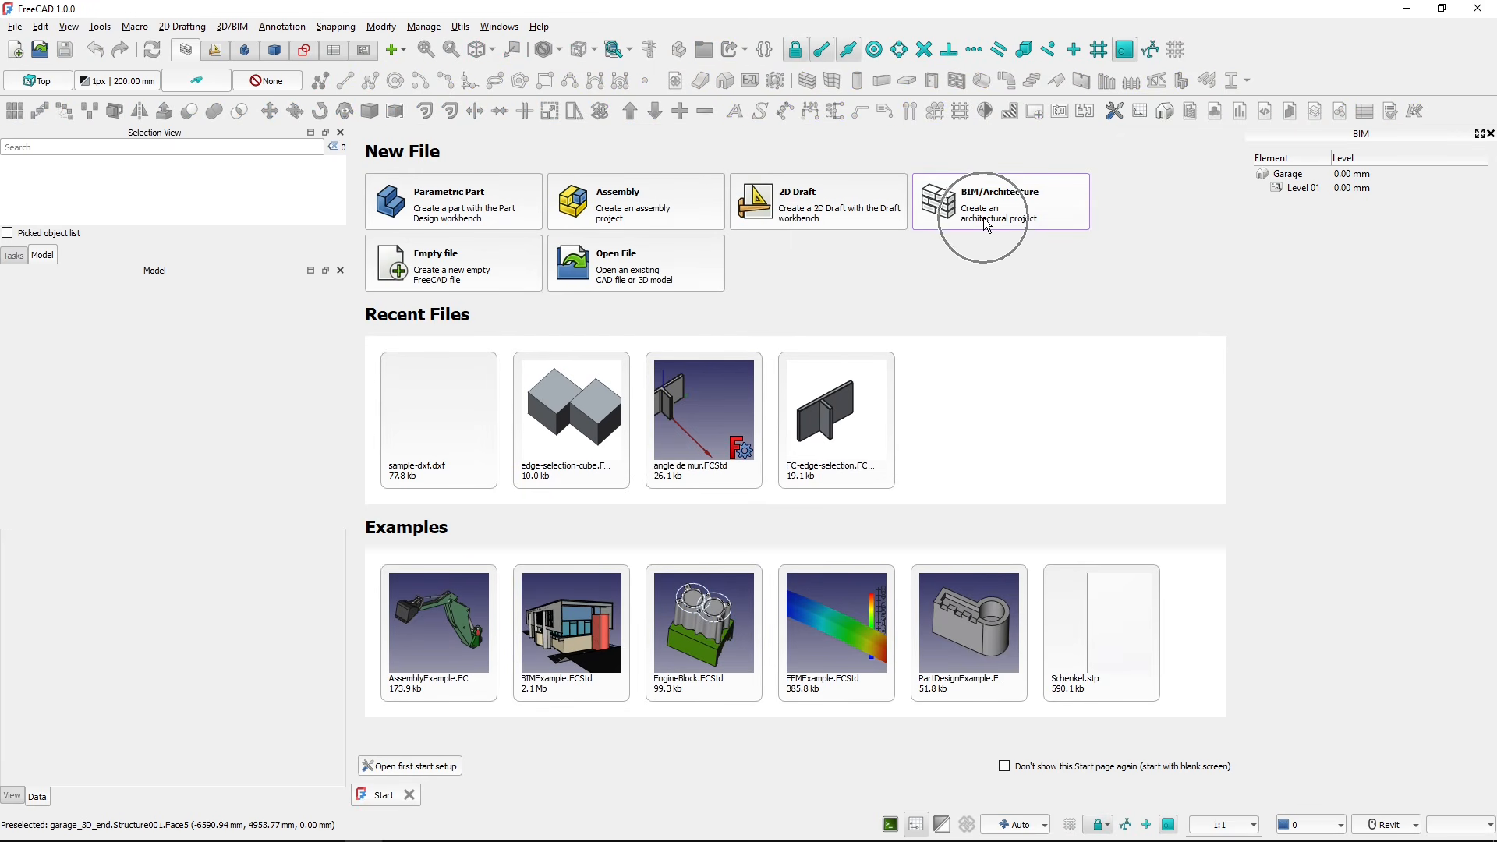
click(985, 220)
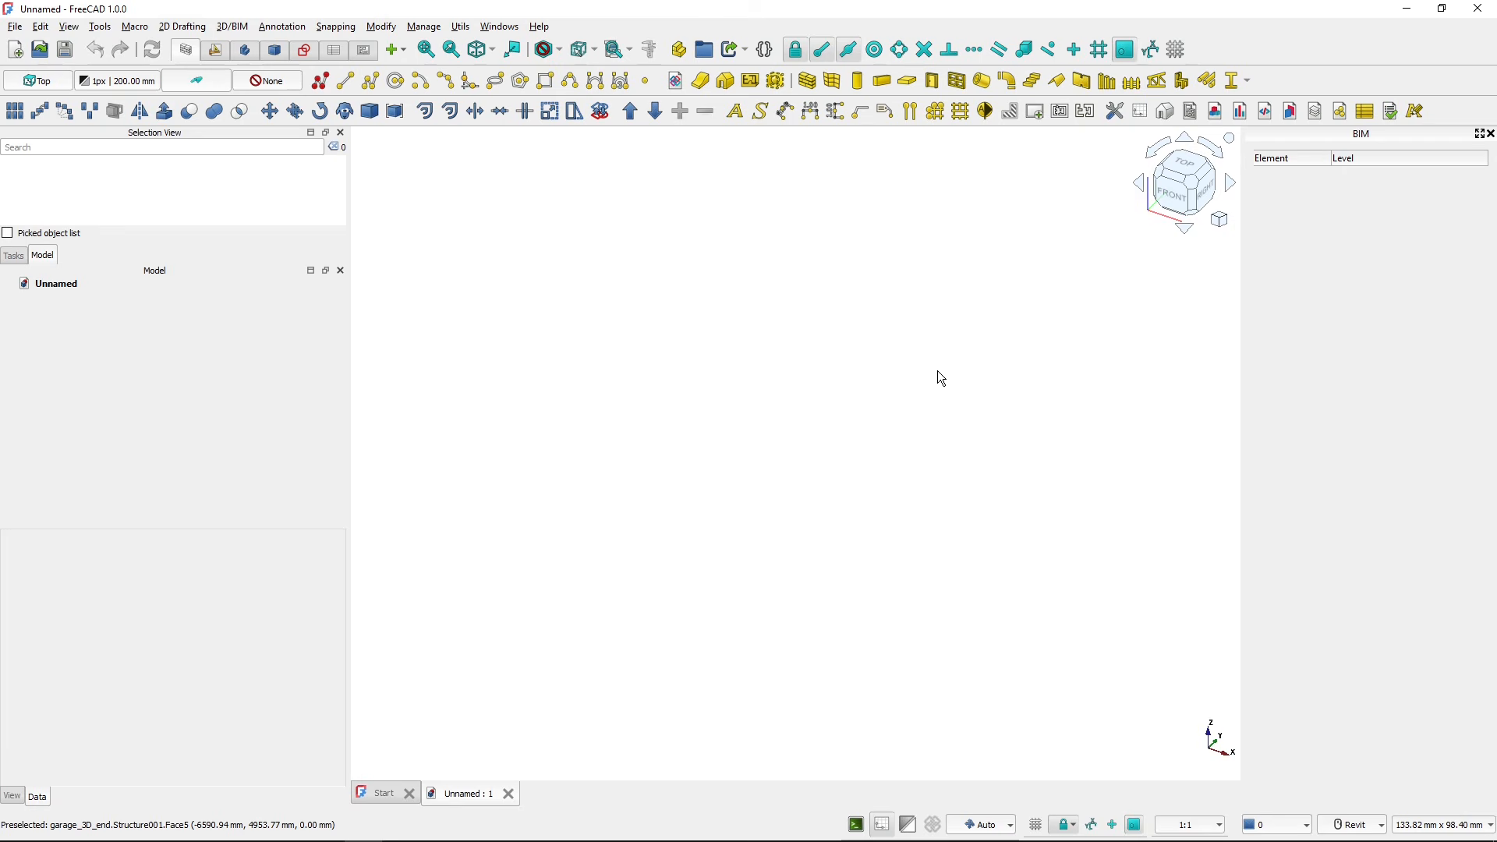
- Review the BIM Setup defaults and the available unit systems without changing any of them
key(ctrl)
click(1115, 121)
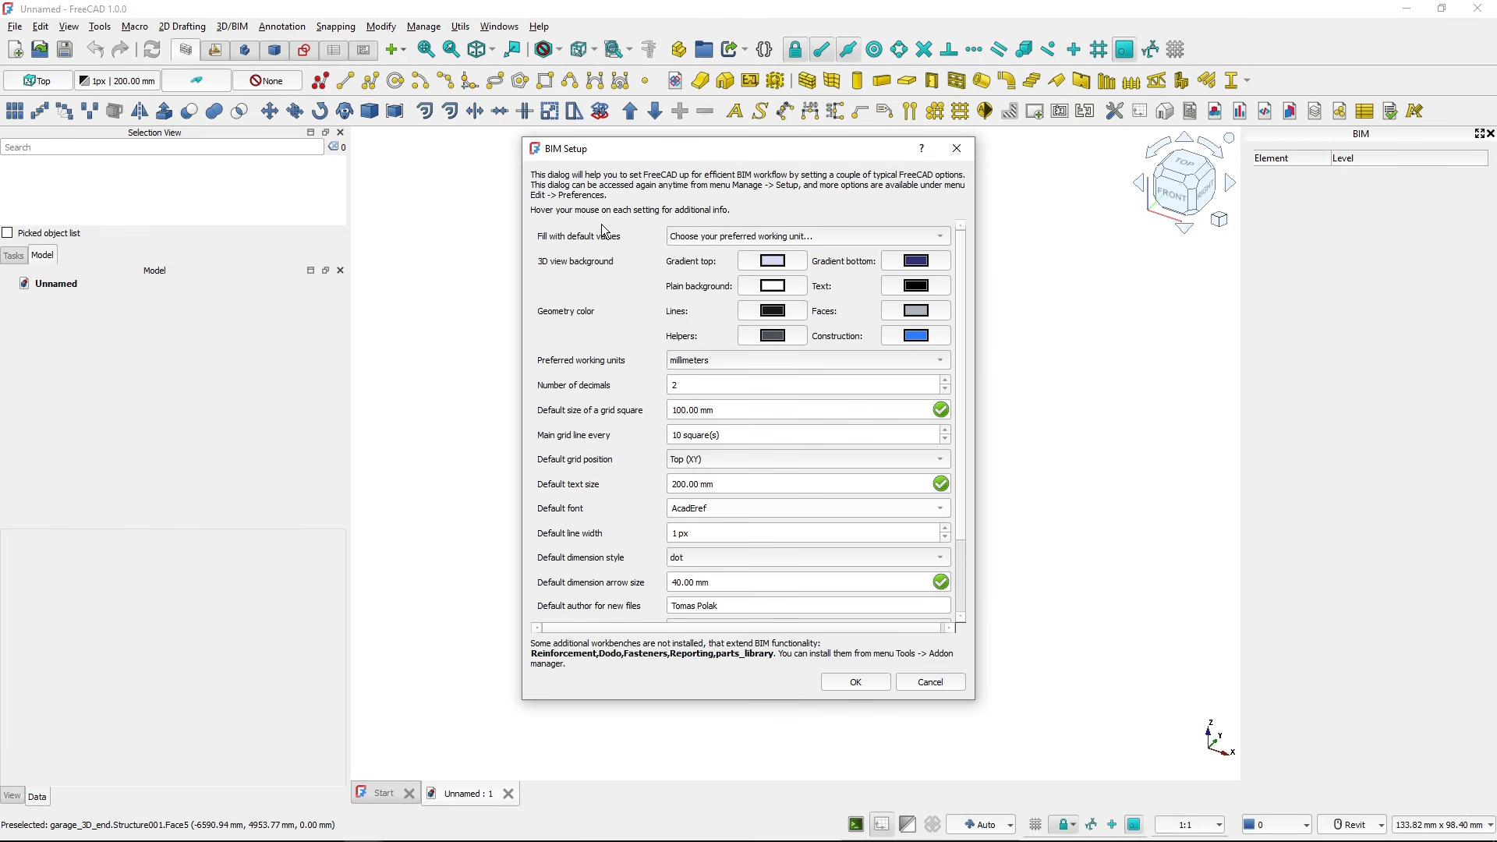
click(721, 237)
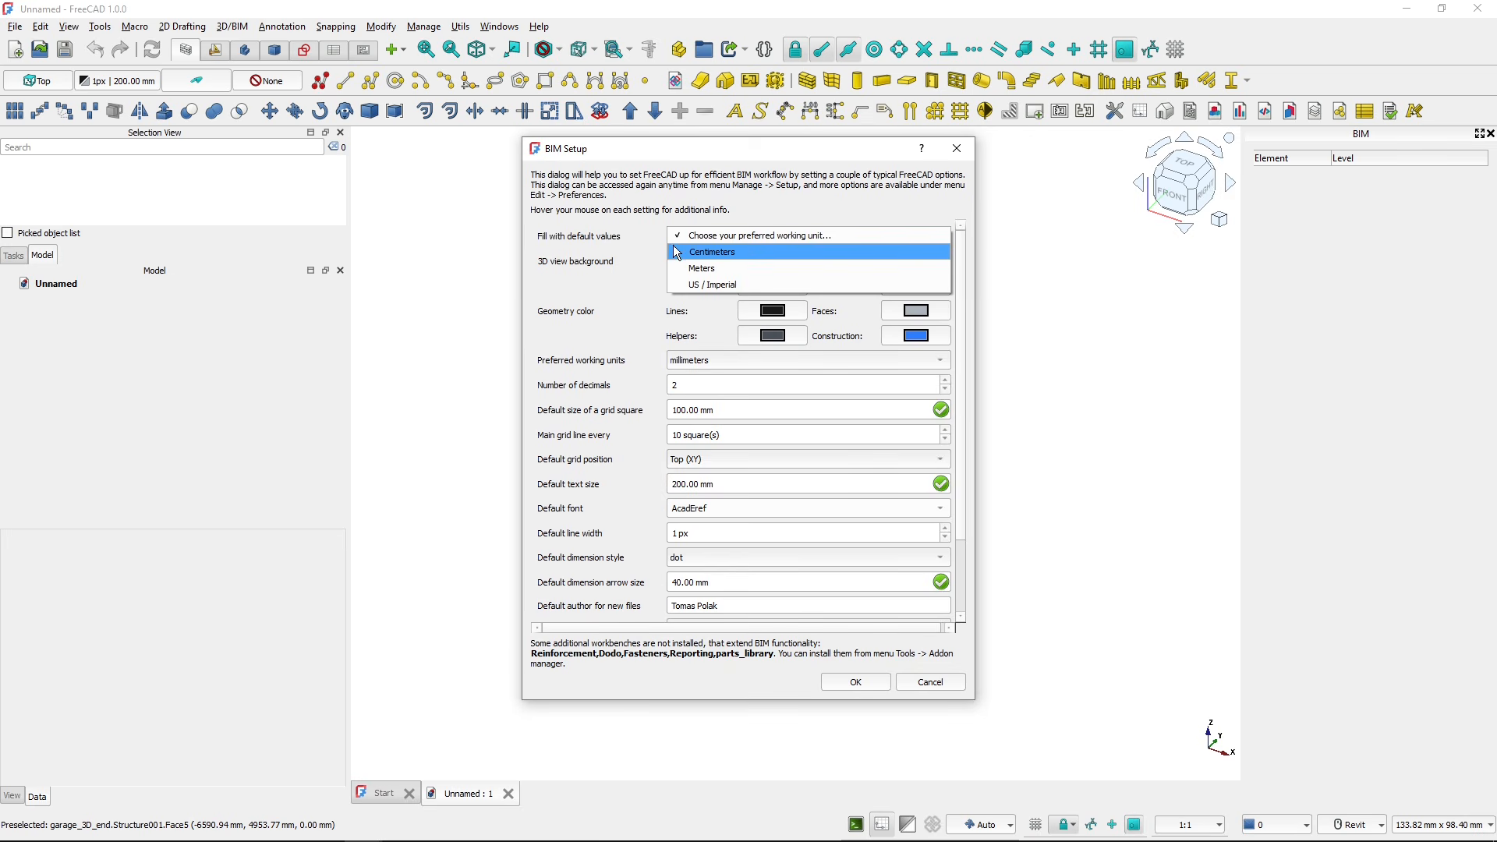
click(630, 227)
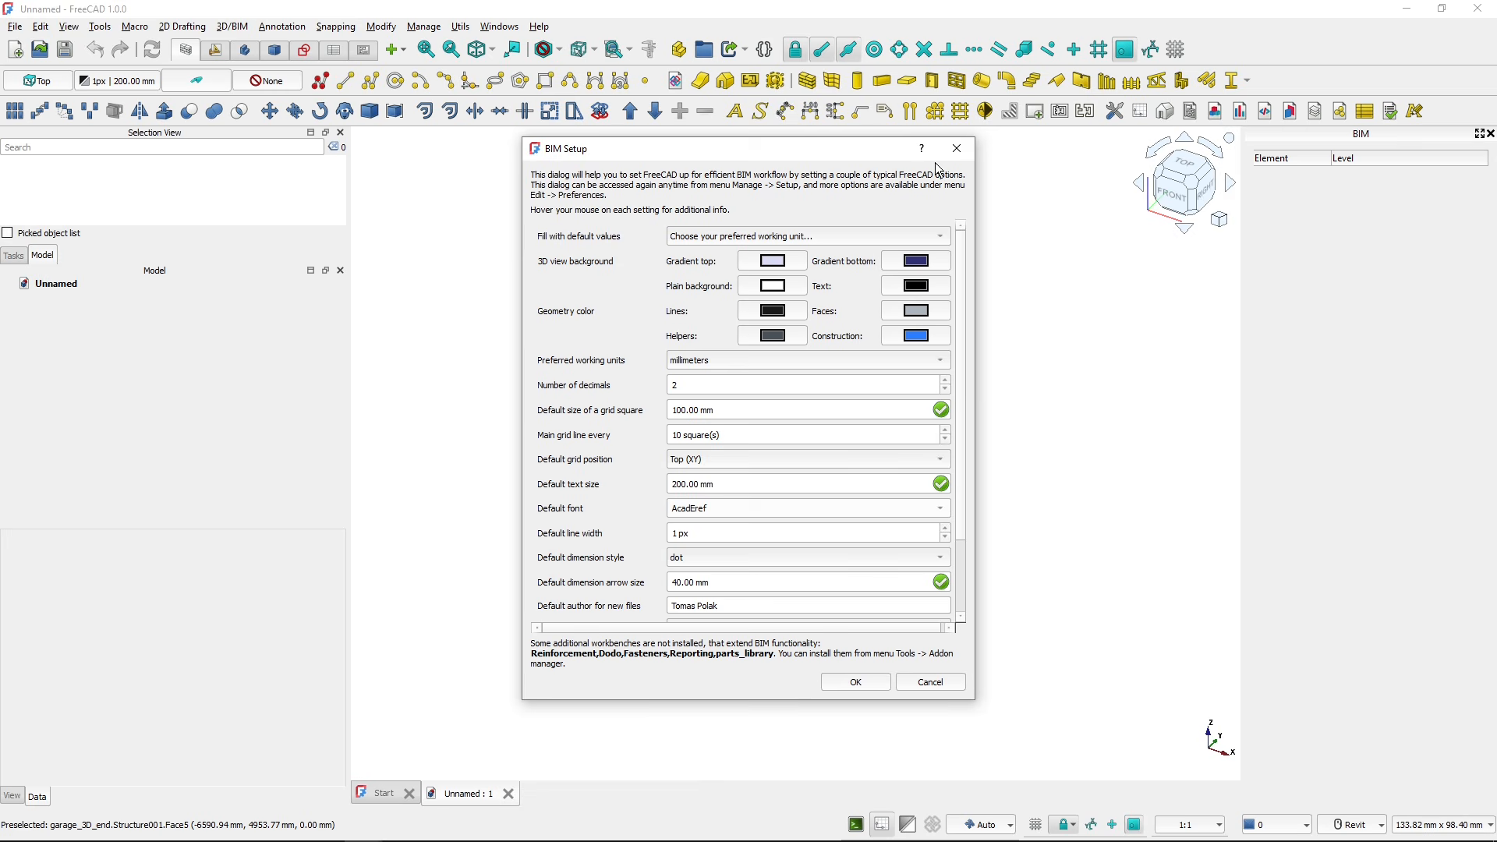
click(956, 148)
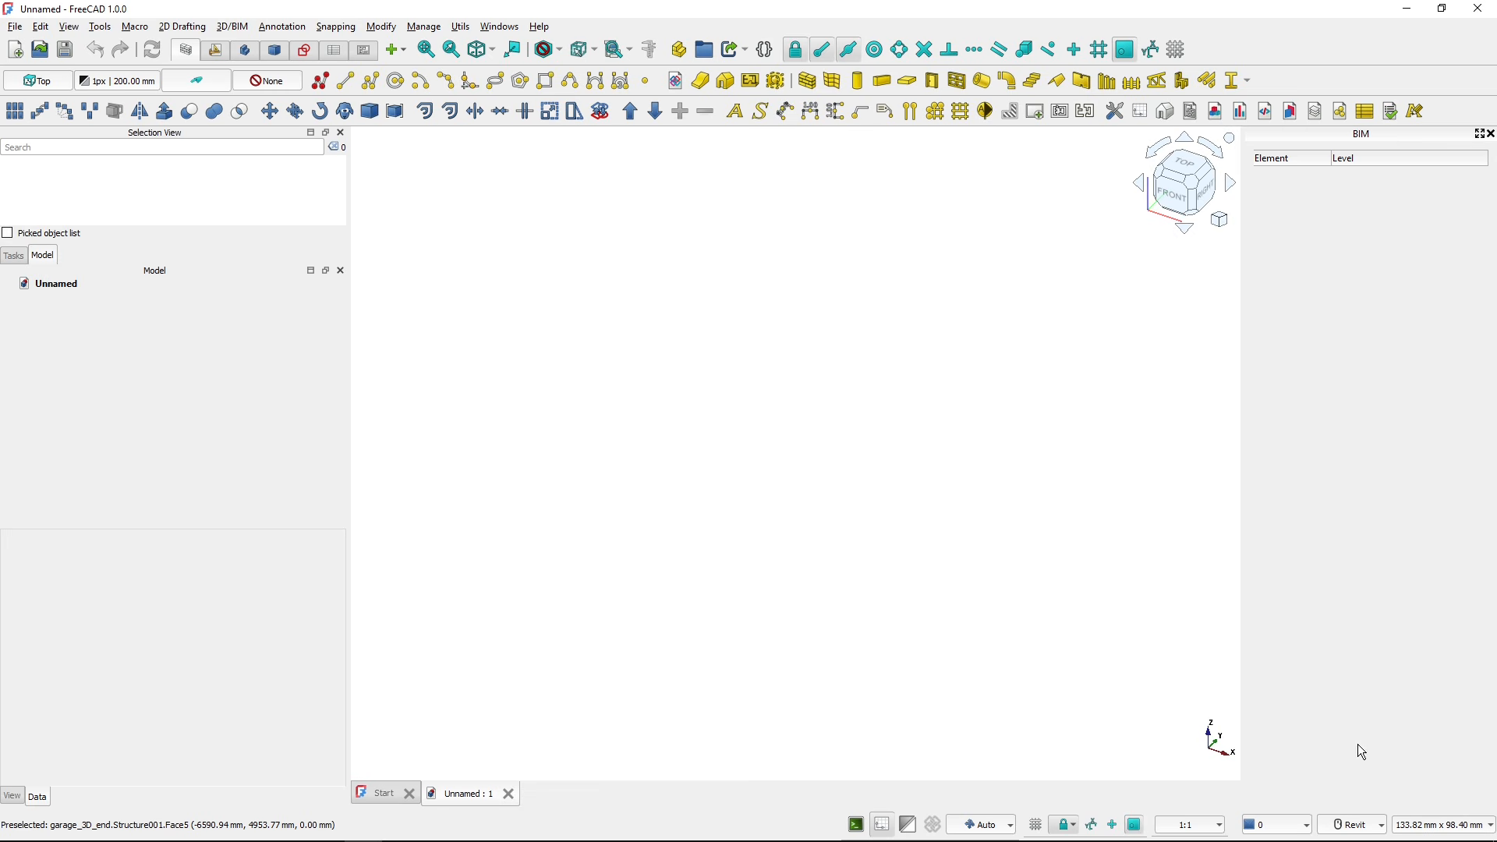
click(1443, 825)
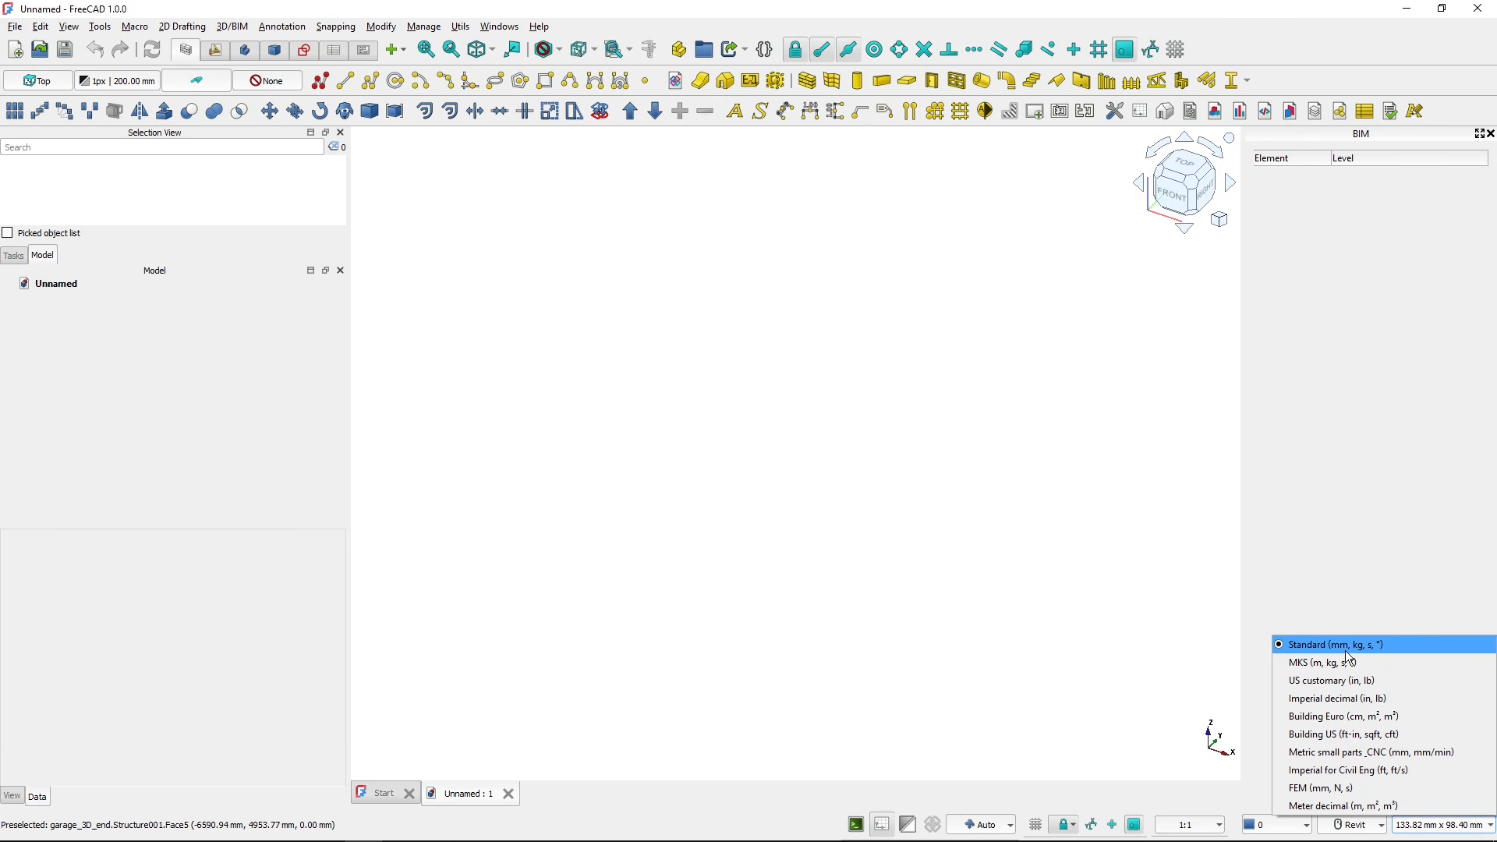
click(1125, 529)
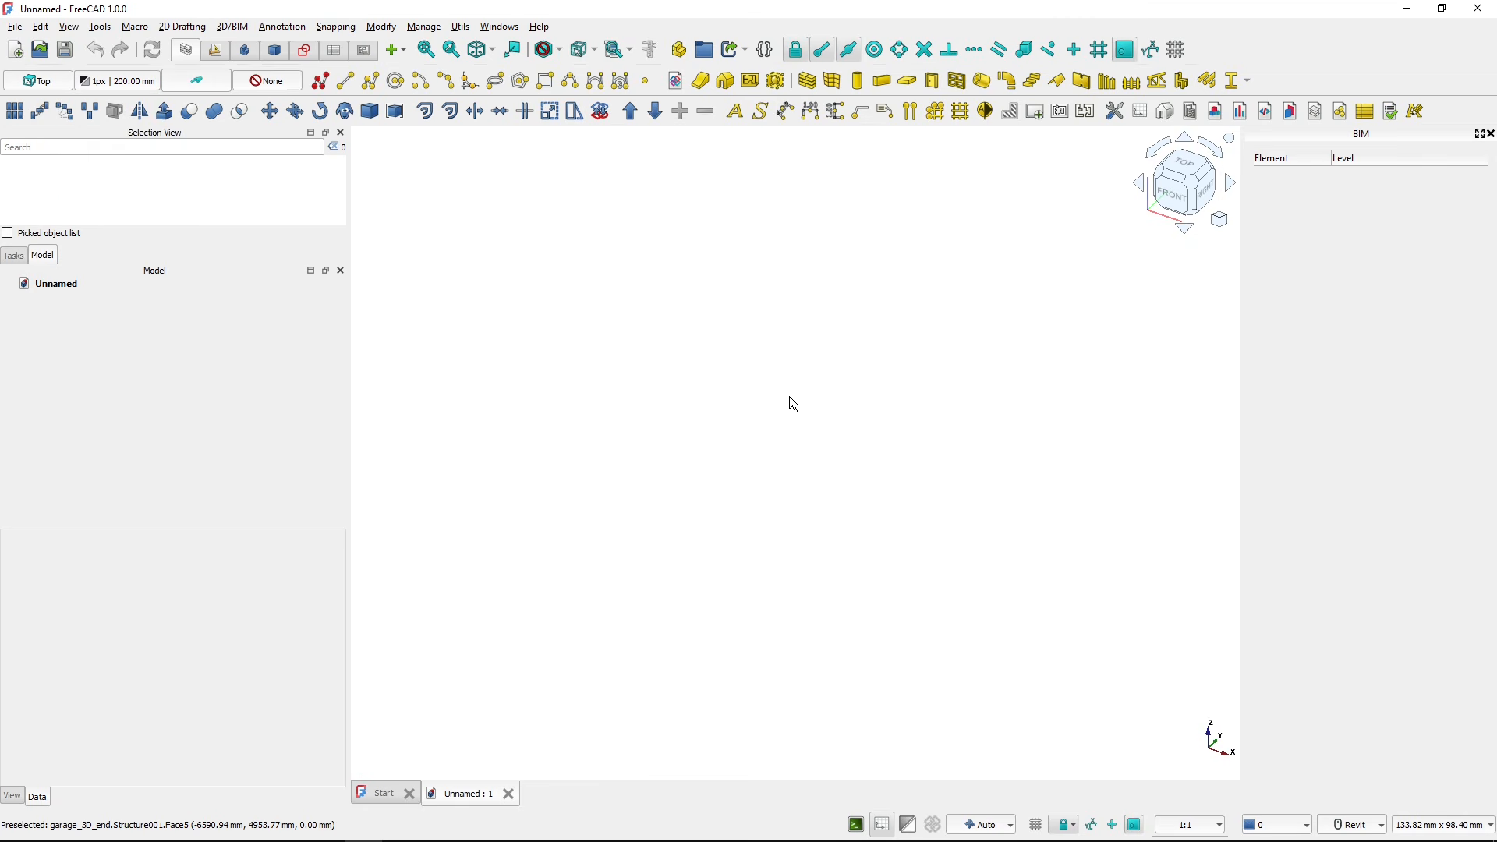
- Switch to Foxit PDF Reader, examine the Plan View's wall dimensions, and return to FreeCAD
key(alt+Tab)
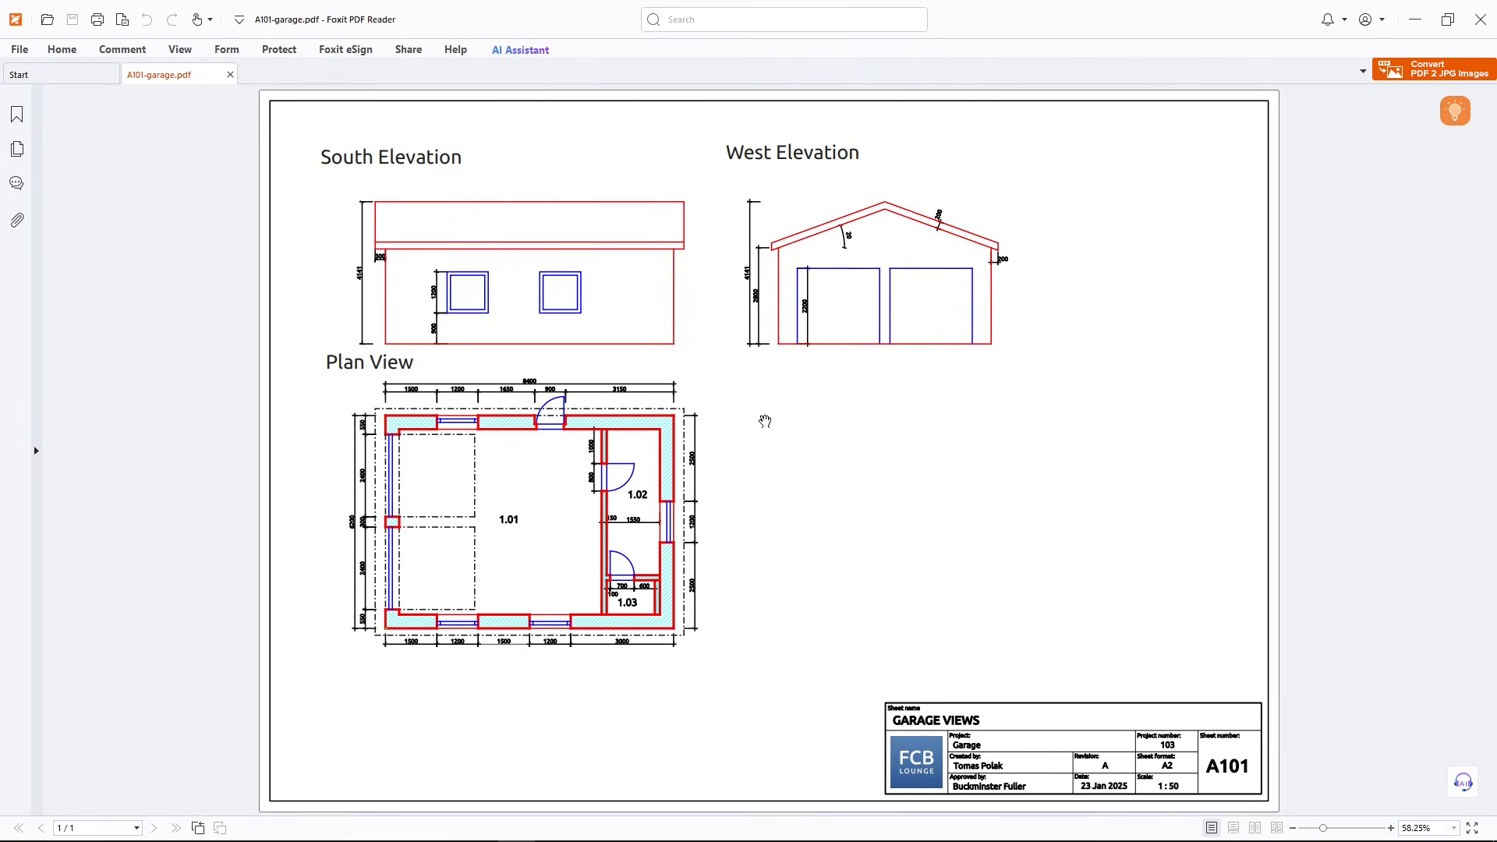
ctrl+scroll(494, 551, up, 4)
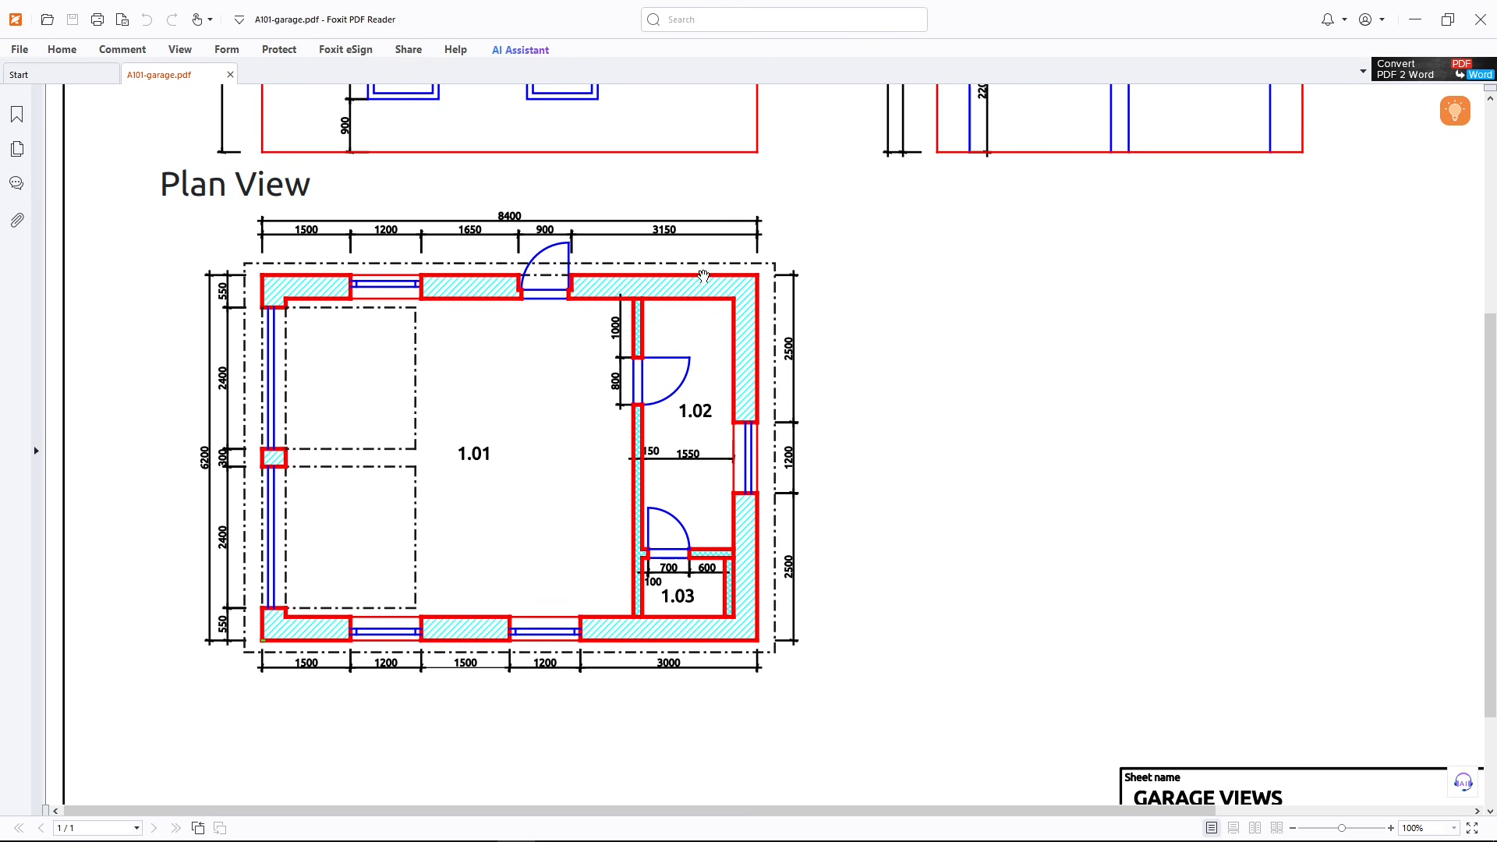
key(alt+Tab)
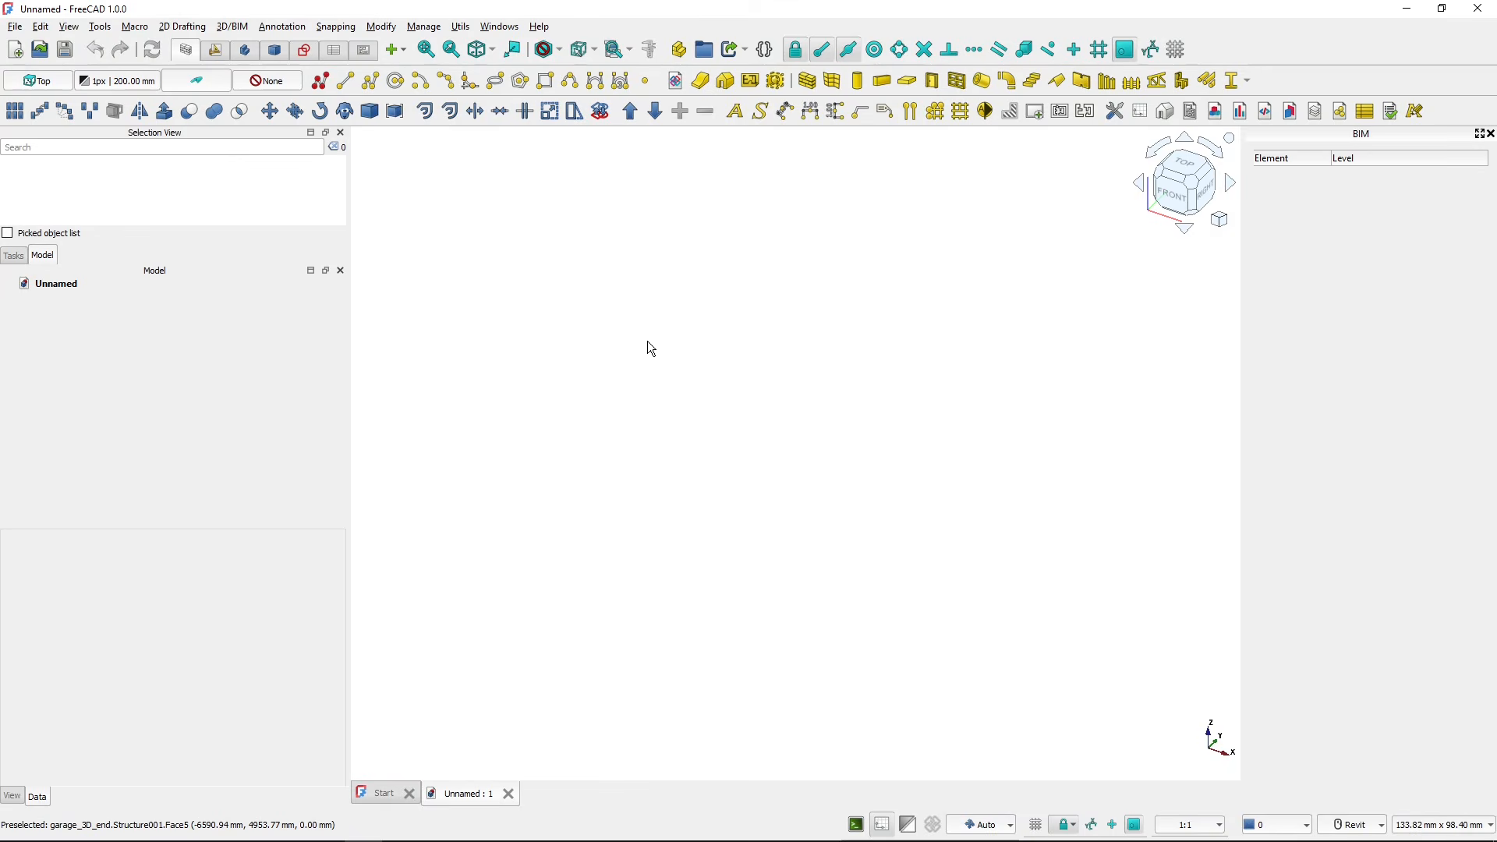
- Set the view to Top and turn on the working plane grid
click(1191, 171)
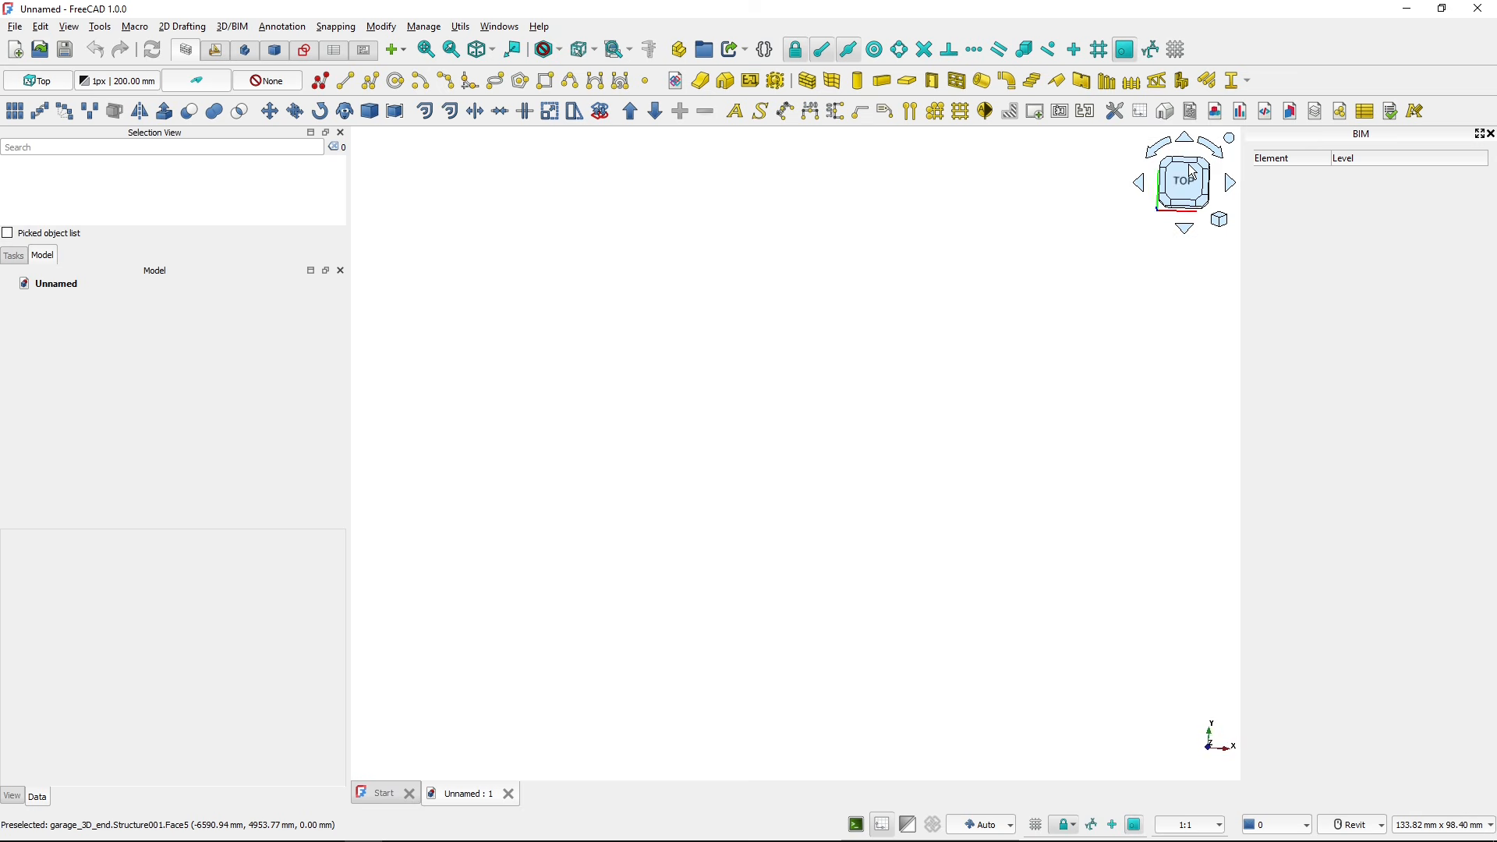
click(829, 463)
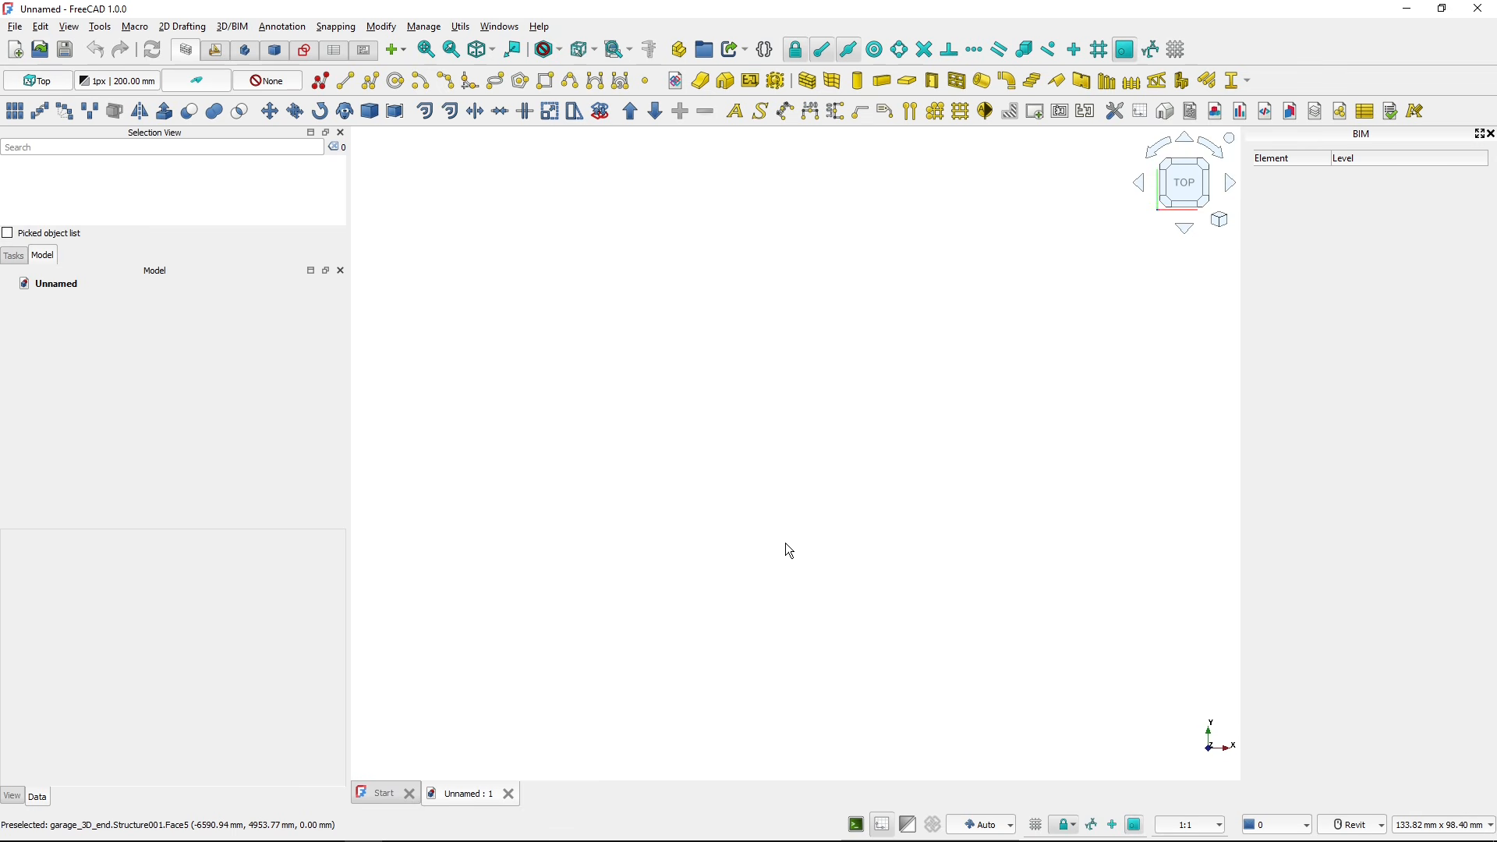
click(1173, 53)
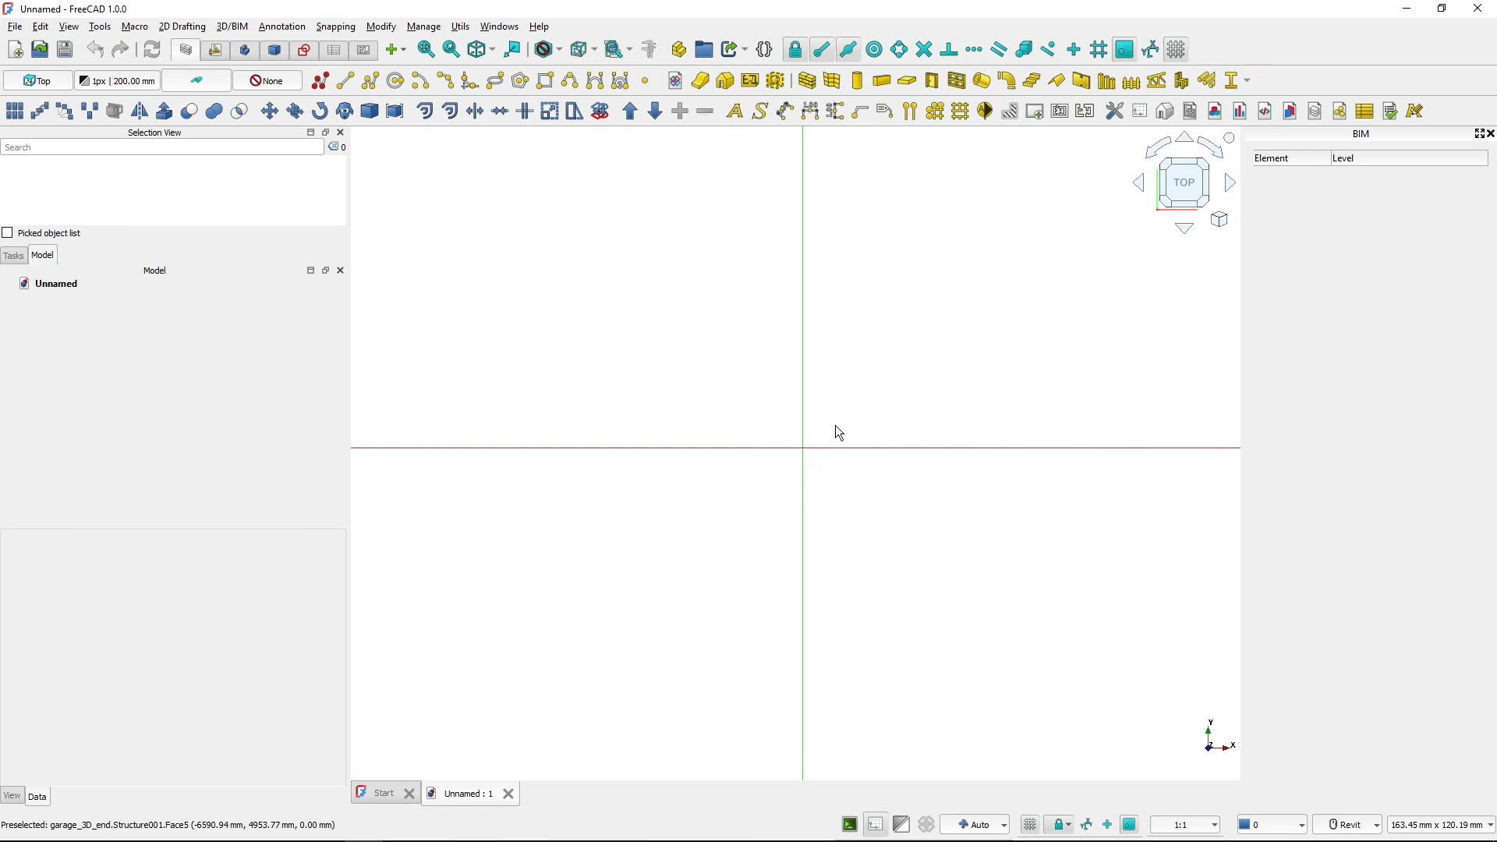
scroll(835, 431, down, 4)
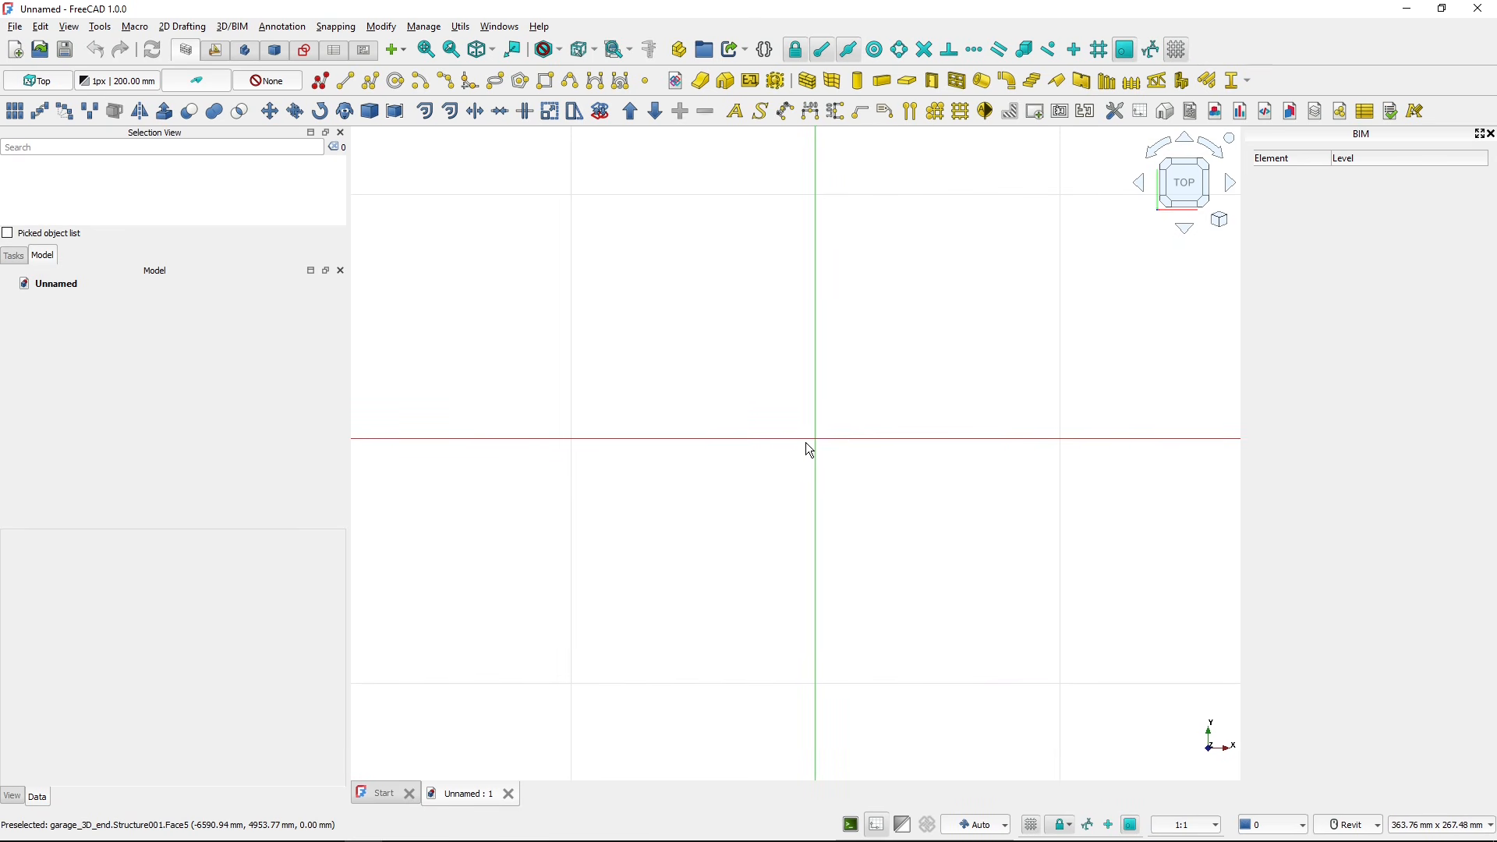
- Turn on grid snapping and draw a filled rectangle from the grid origin, 8400 mm in X by 6200 mm in Y
click(544, 81)
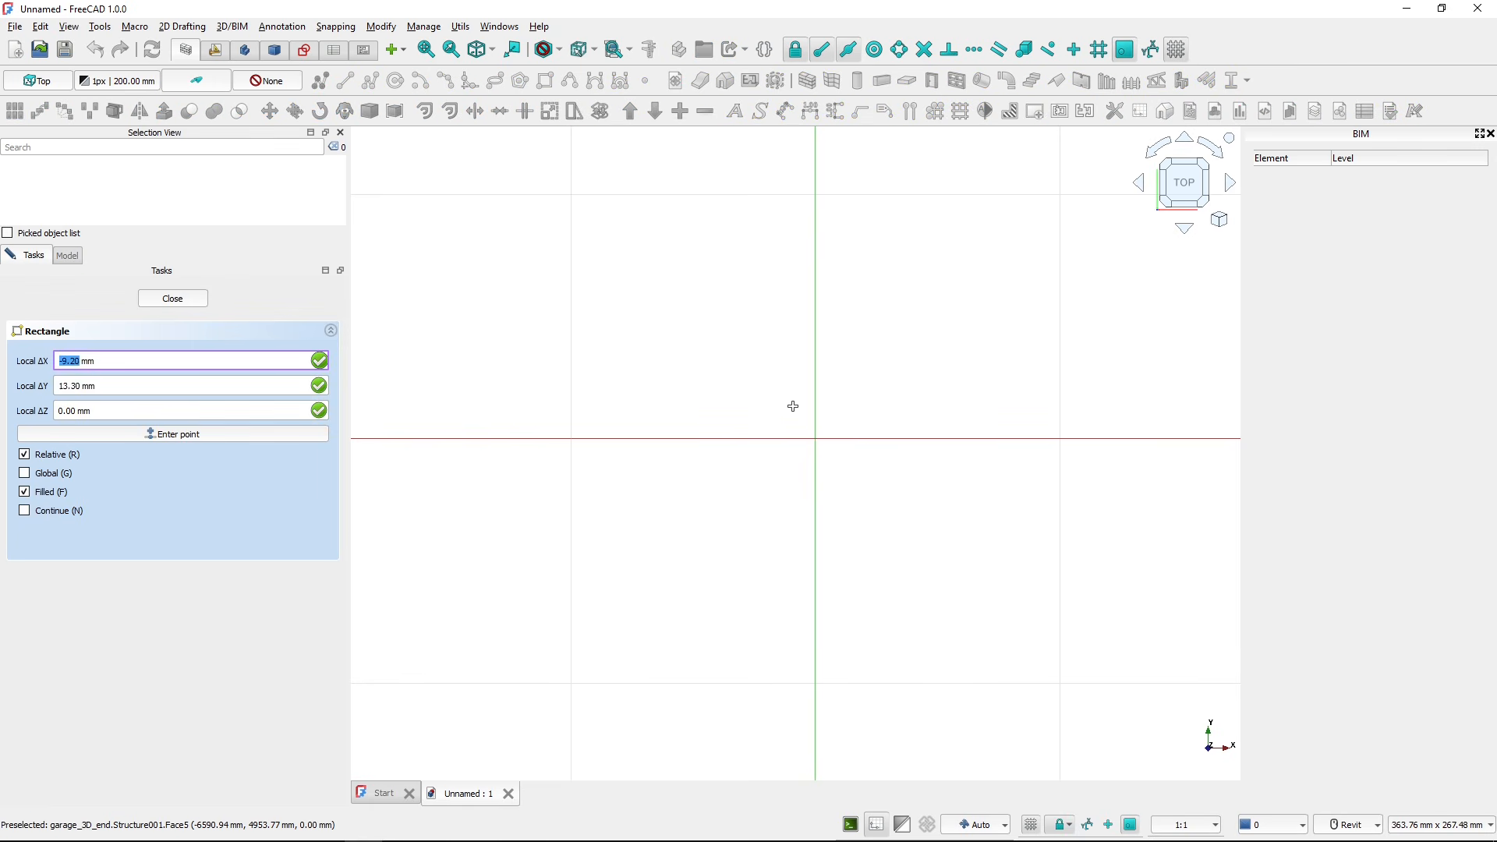
click(1100, 51)
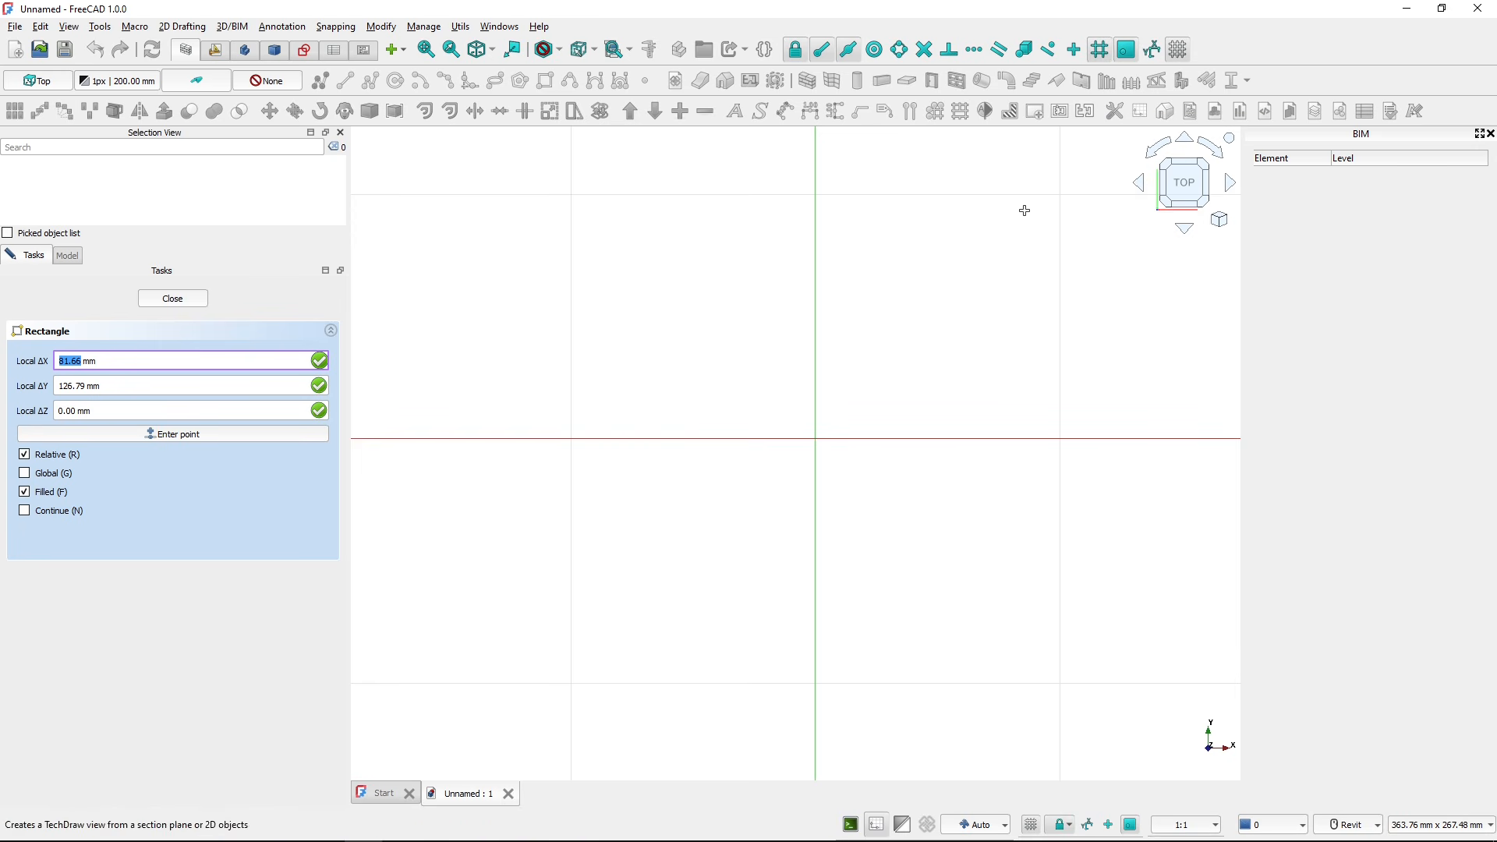
click(816, 438)
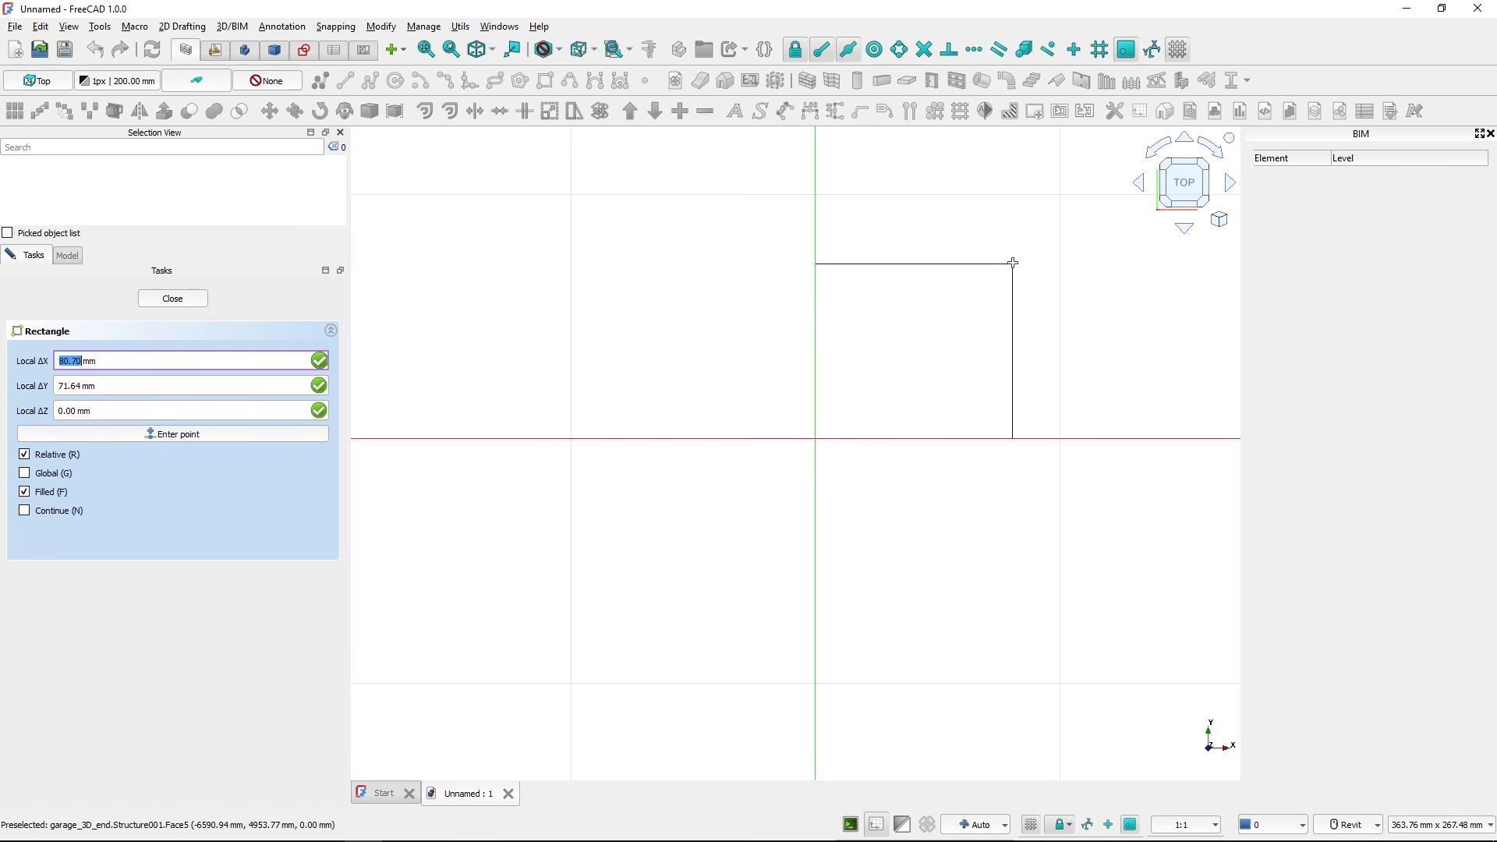
text(8)
key(Tab)
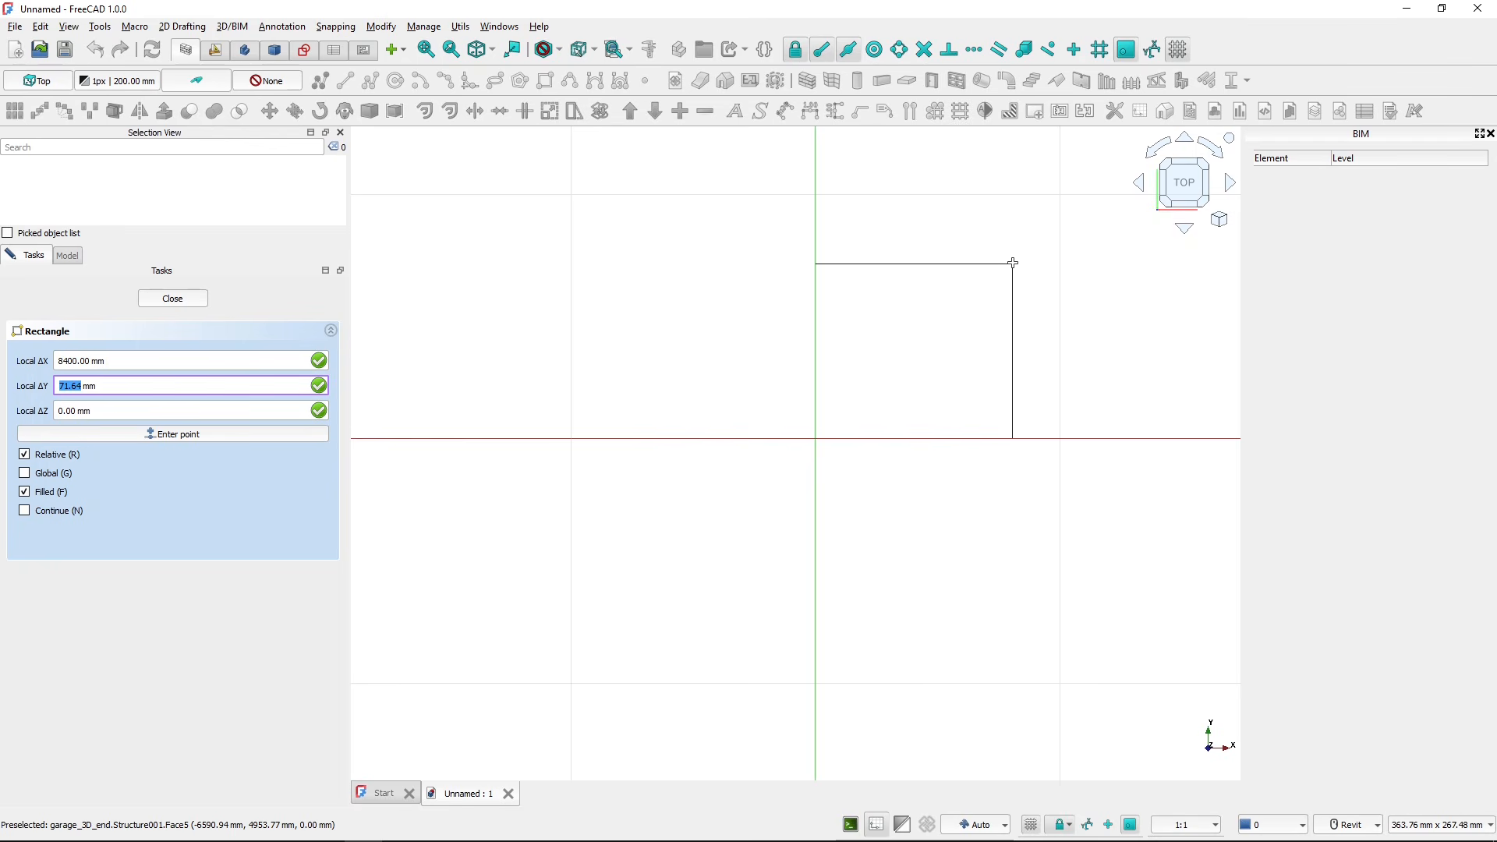
text(6200)
key(Tab)
key(Return)
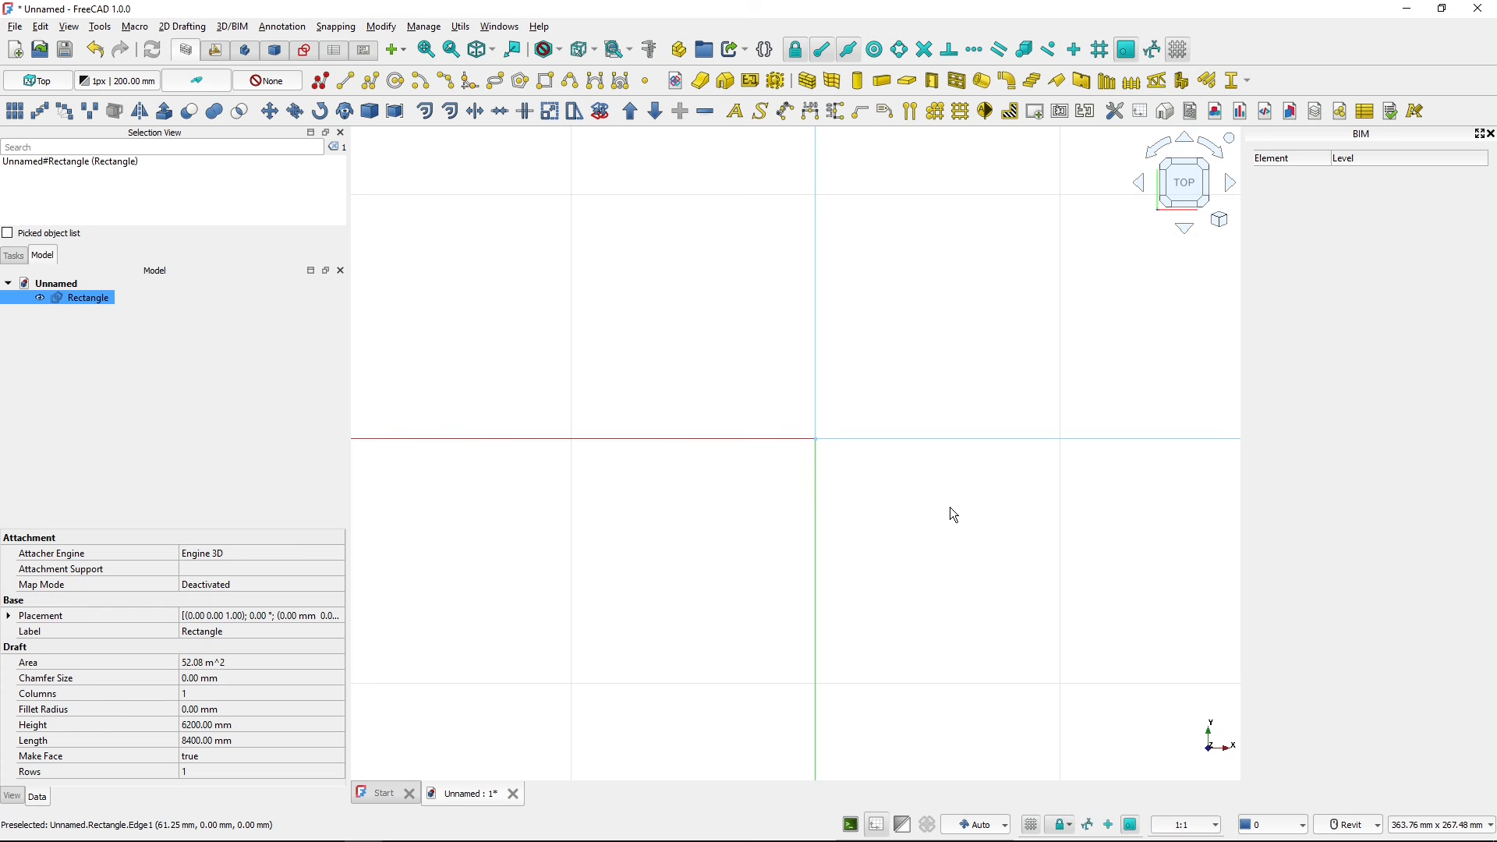
- Deselect the rectangle and turn off the working plane grid
click(924, 524)
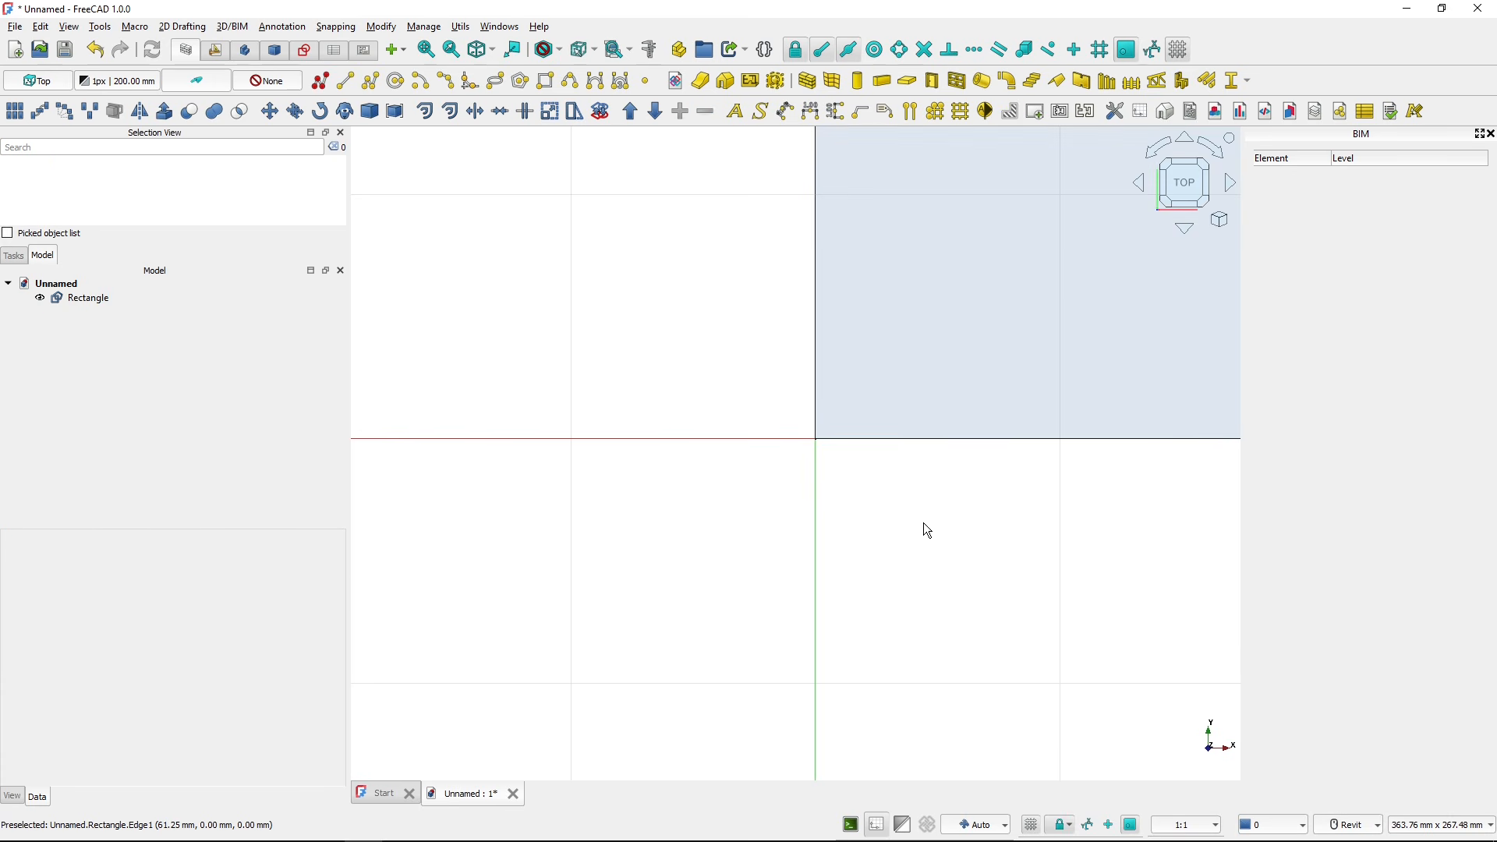
scroll(928, 529, down, 10)
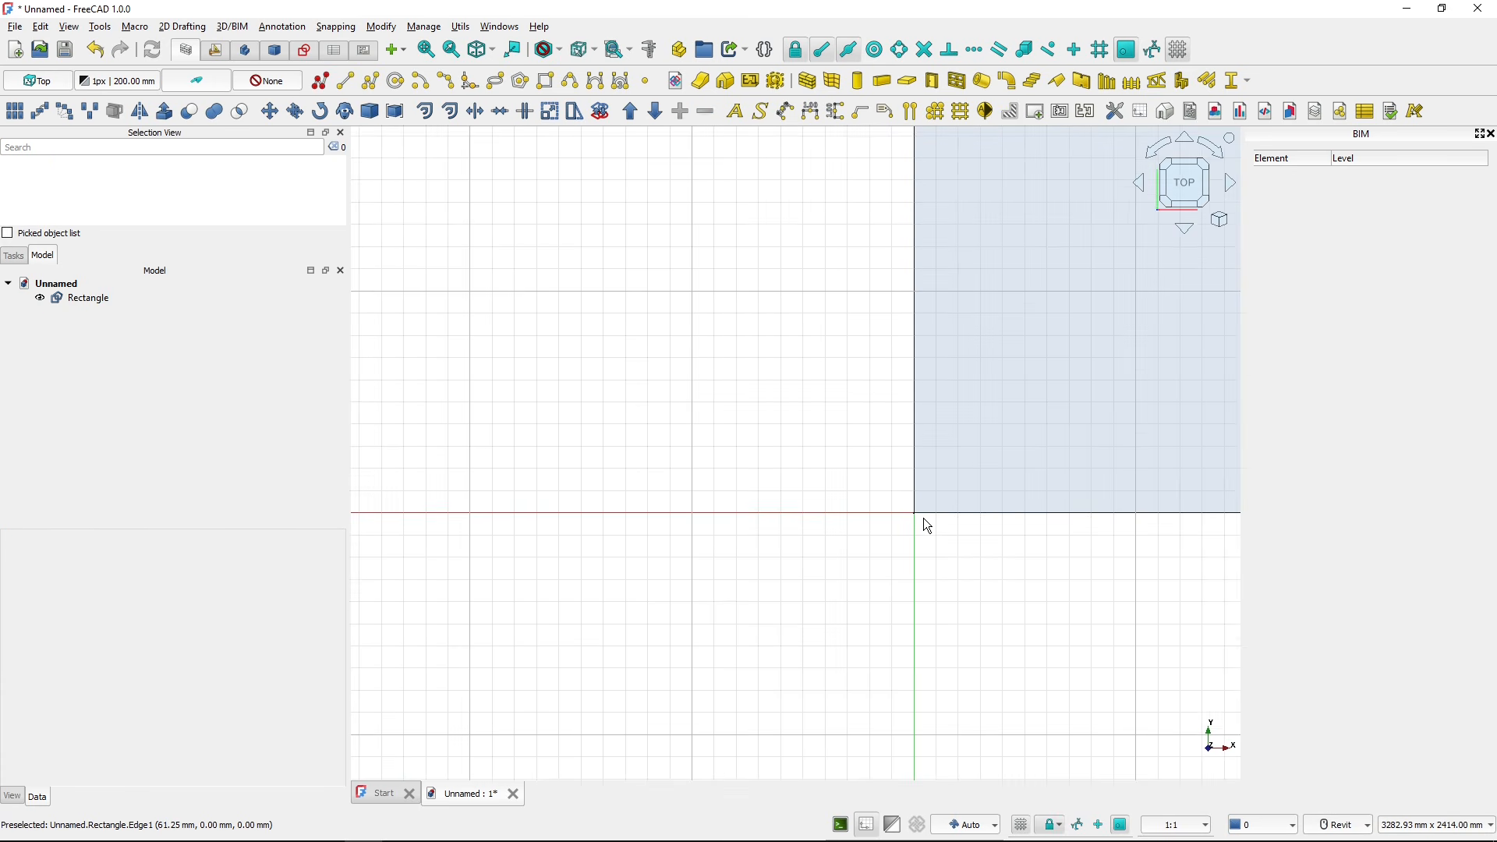
scroll(928, 513, down, 5)
middle_drag(1062, 444, 825, 458)
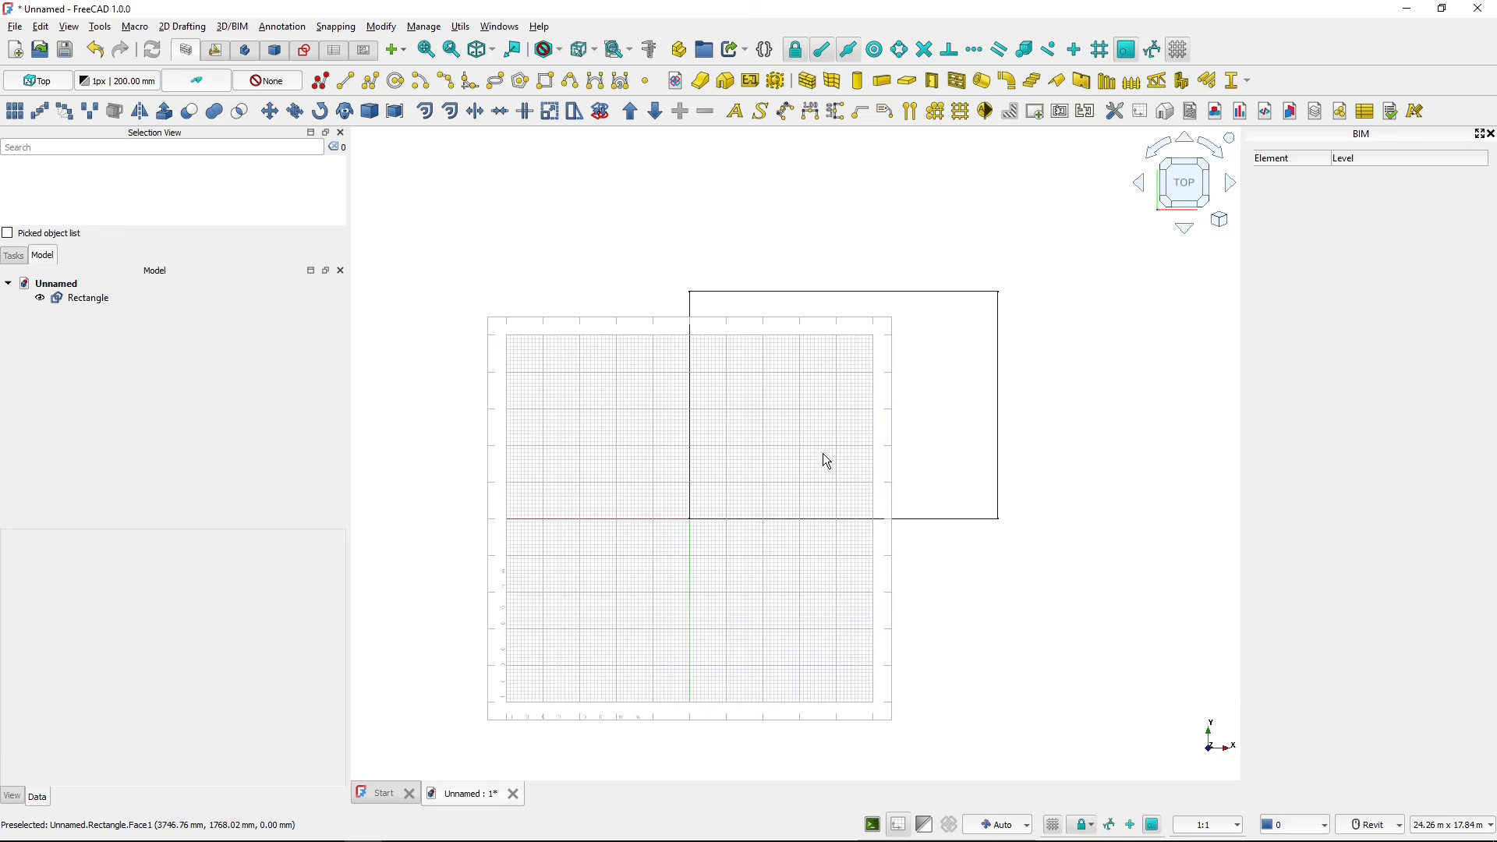
scroll(834, 448, up, 2)
scroll(843, 441, up, 1)
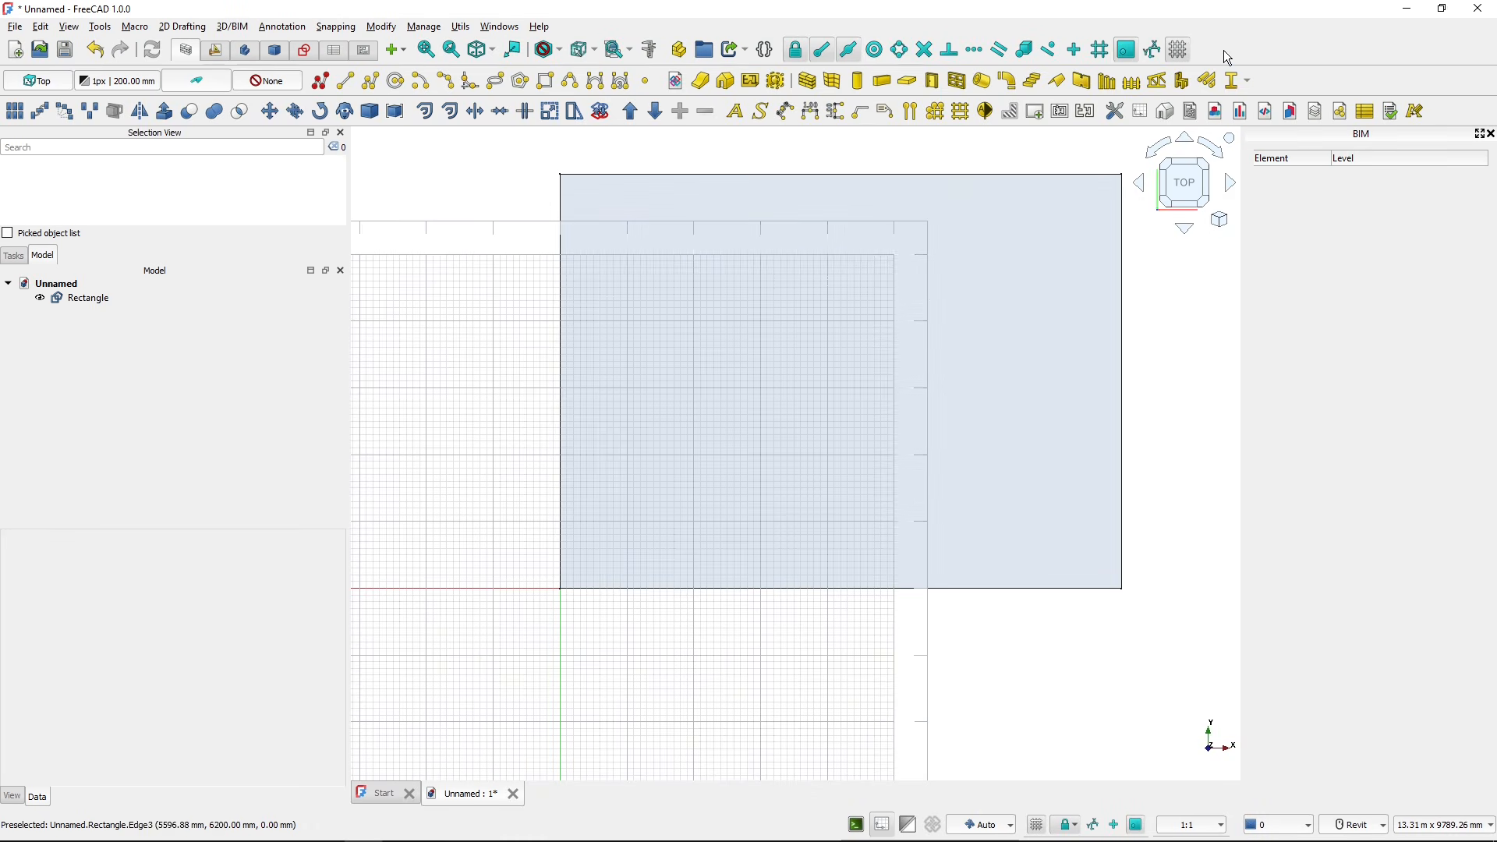
click(1178, 53)
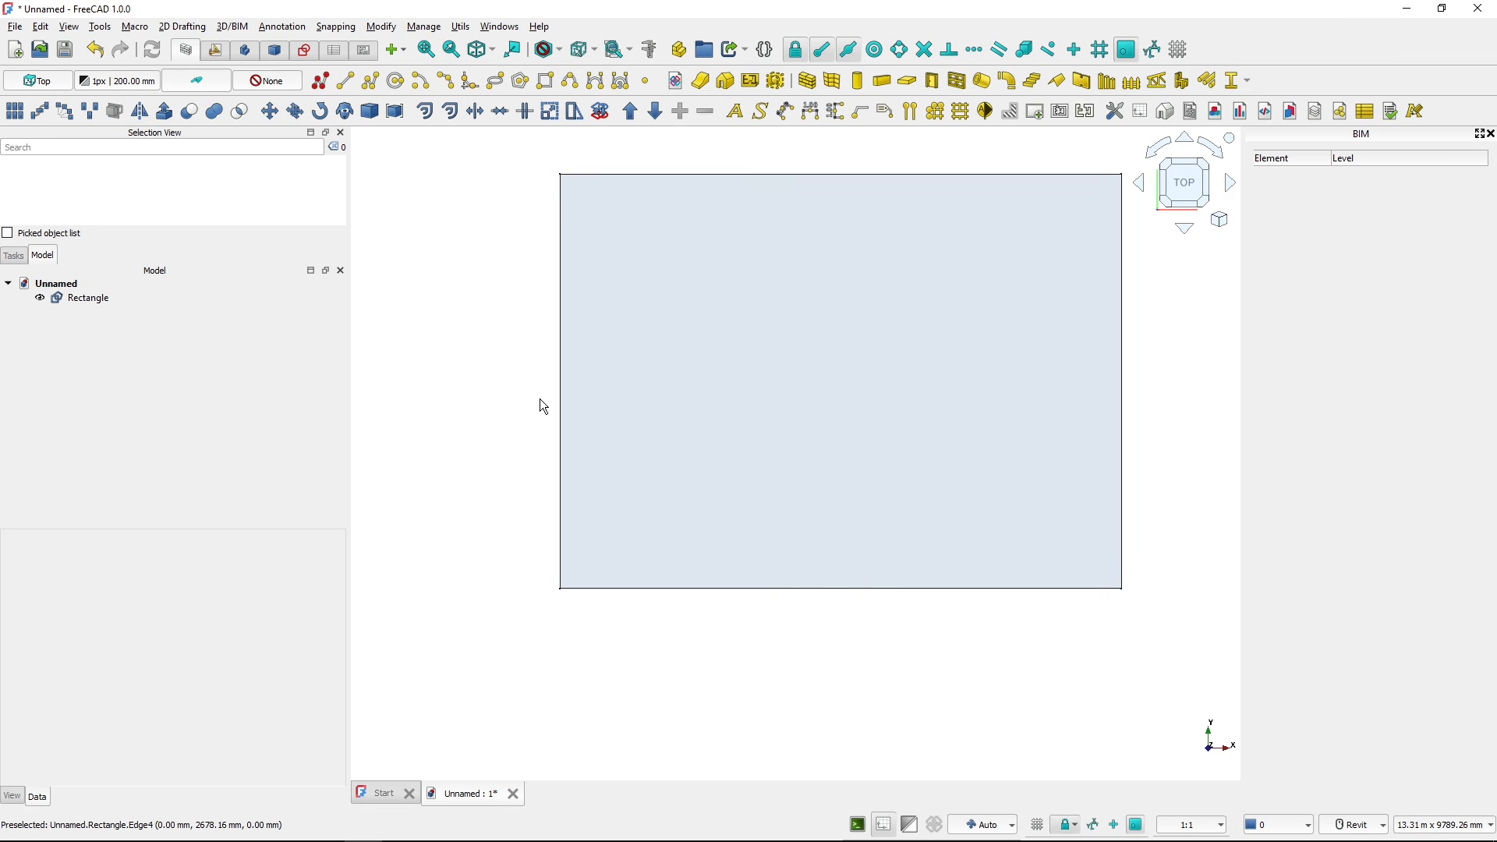
- Set the rectangle's Make Face property to false so that only its outline is kept
click(76, 301)
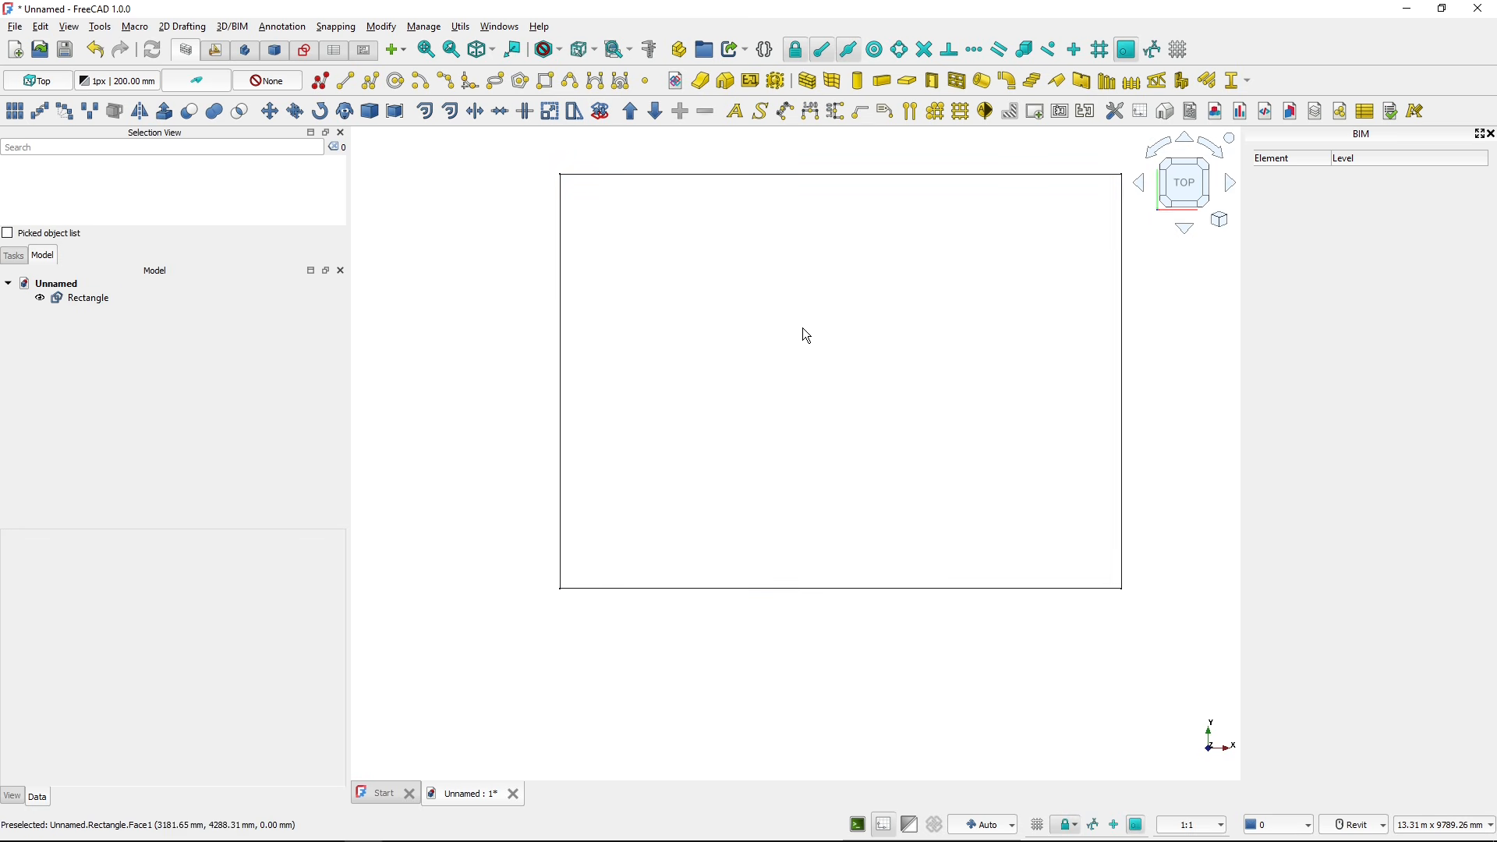
mouse_move(487, 597)
shift+middle_down()
mouse_move(542, 579)
mouse_move(574, 521)
mouse_move(654, 645)
mouse_move(630, 565)
shift+middle_up()
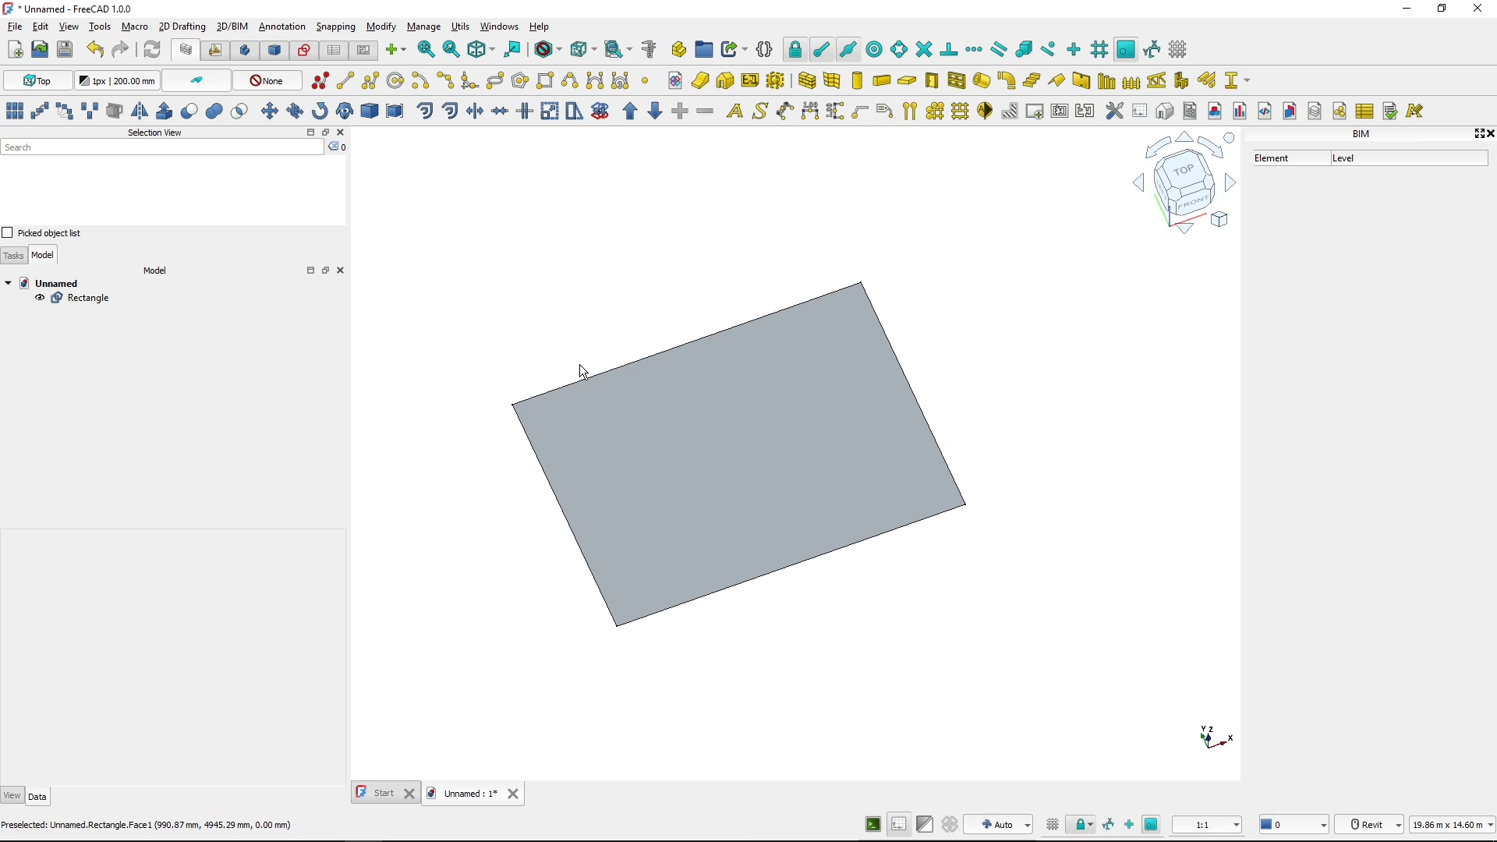
click(85, 304)
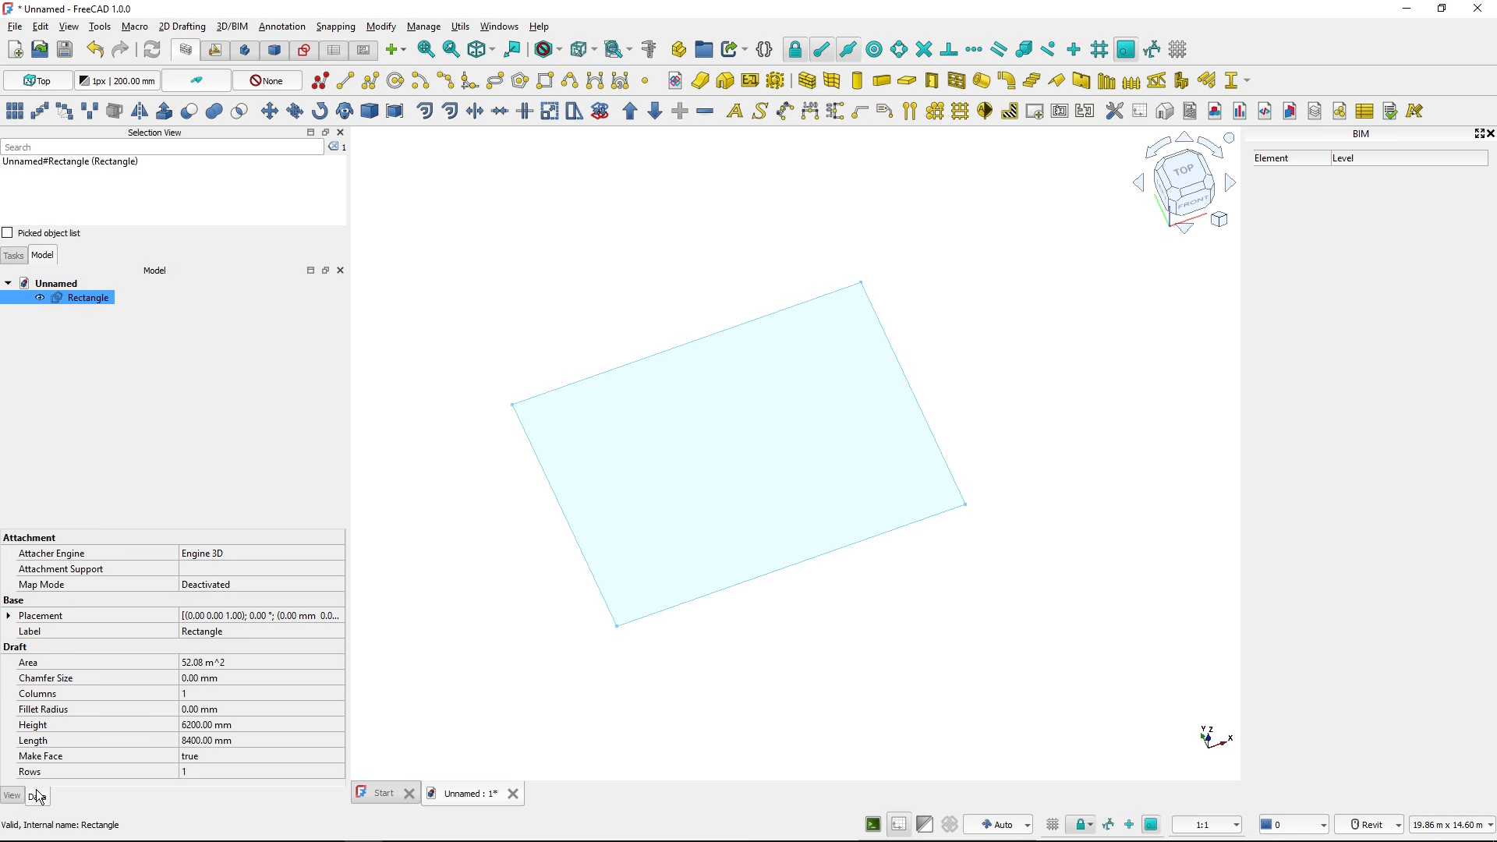
key(ctrl)
key(ctrl)
click(204, 756)
click(208, 759)
click(231, 739)
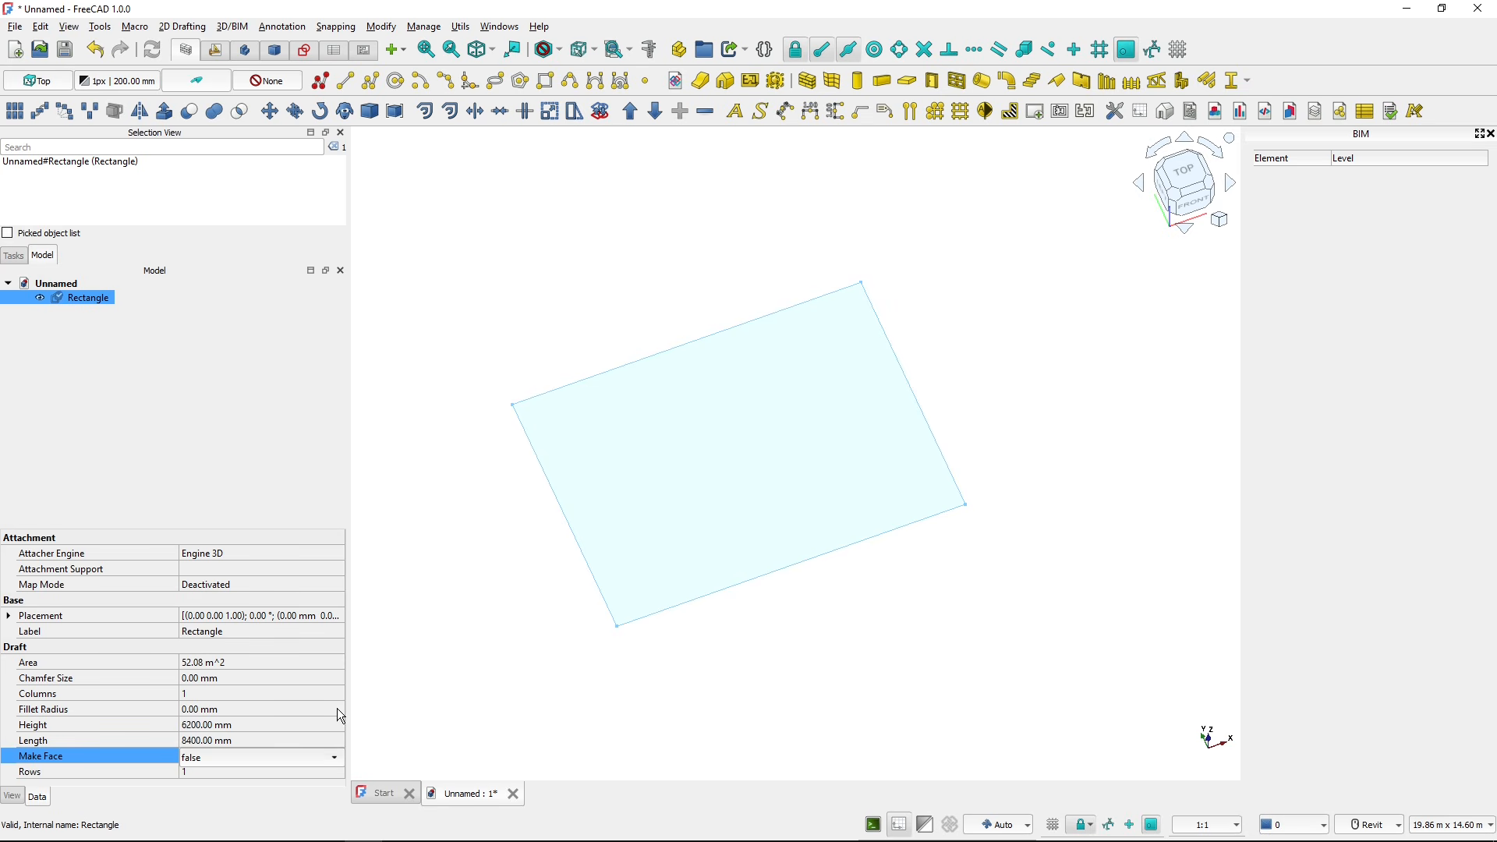
click(539, 620)
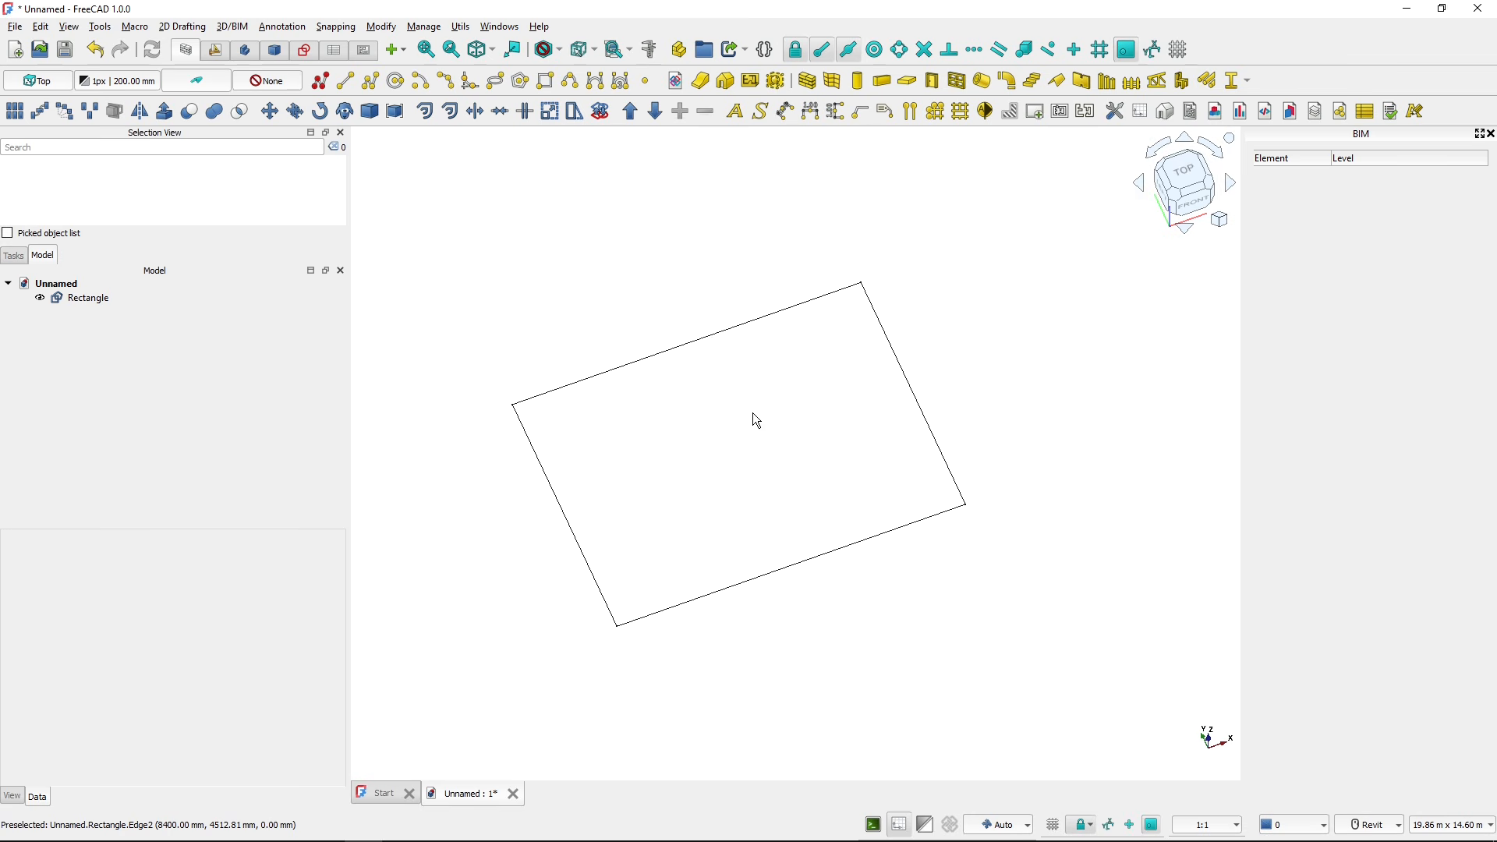
- Create a wall from the rectangle outline with the Wall tool
key(ctrl)
key(ctrl)
key(ctrl)
click(89, 301)
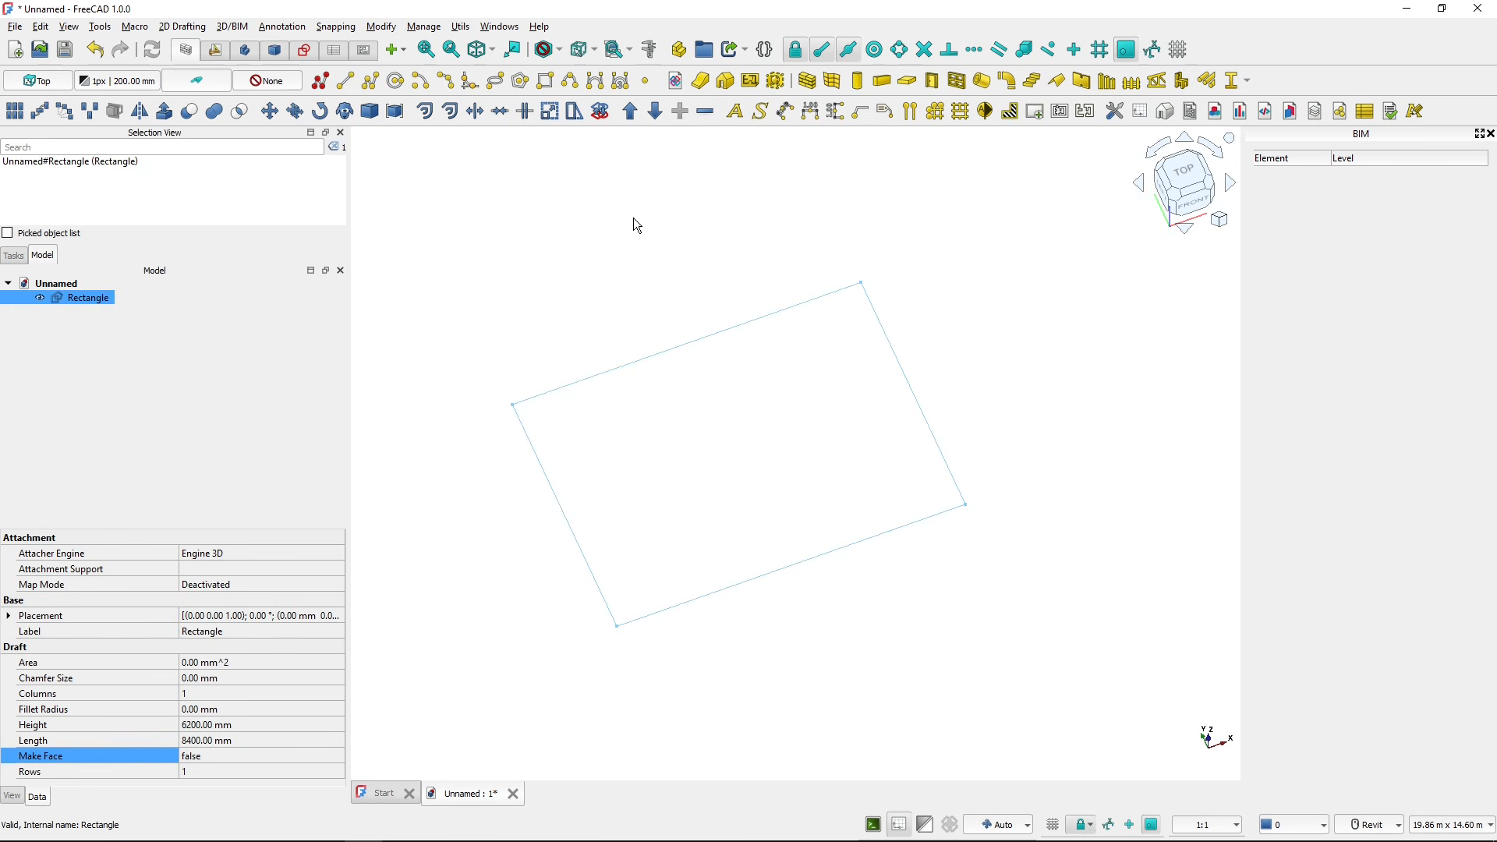
click(805, 84)
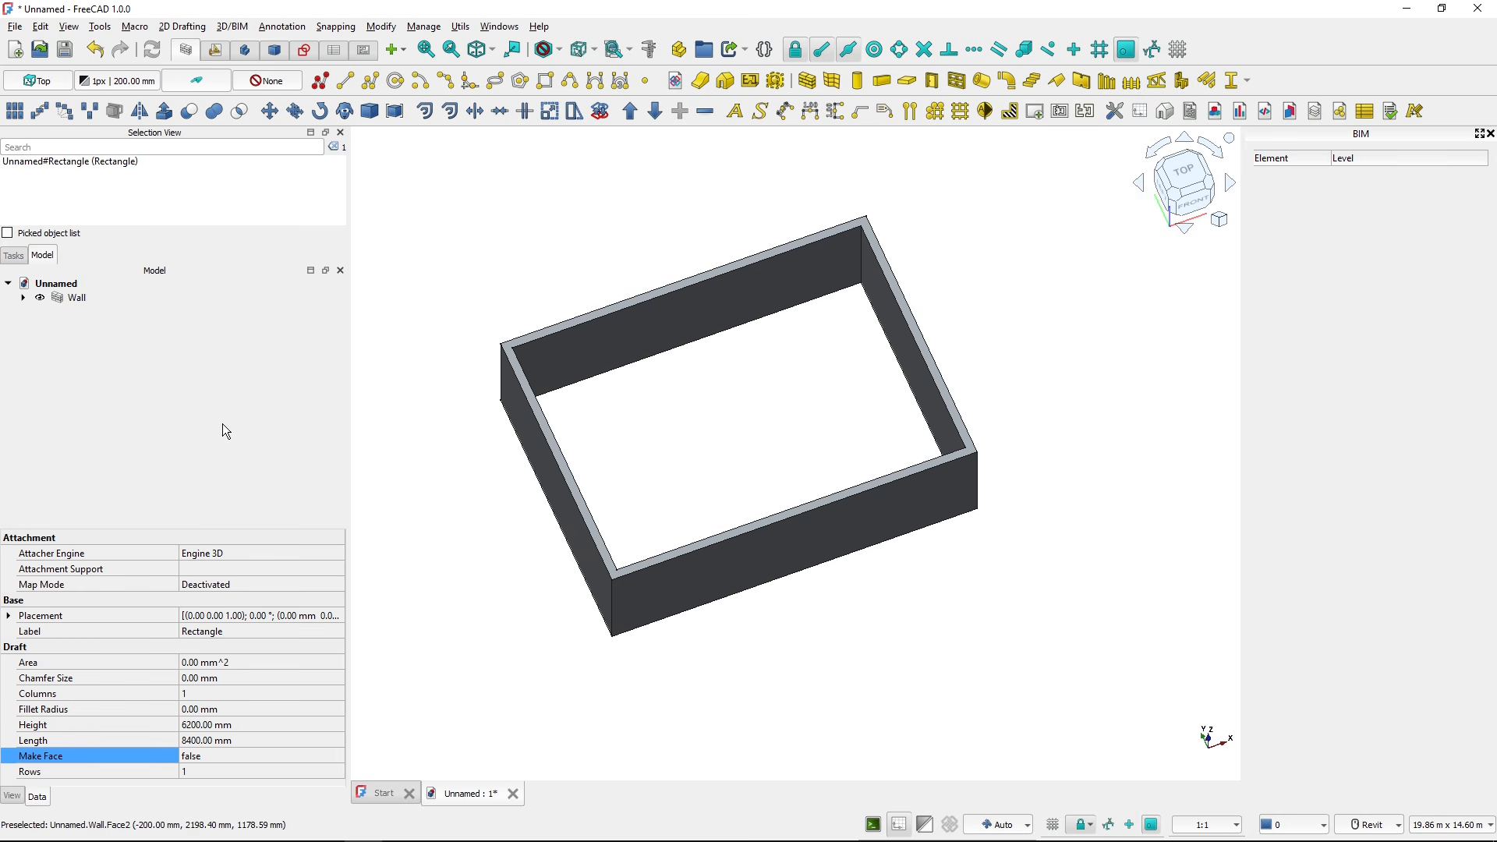
- Check the base rectangle nested under the wall in the model tree, leaving it unchanged
click(75, 302)
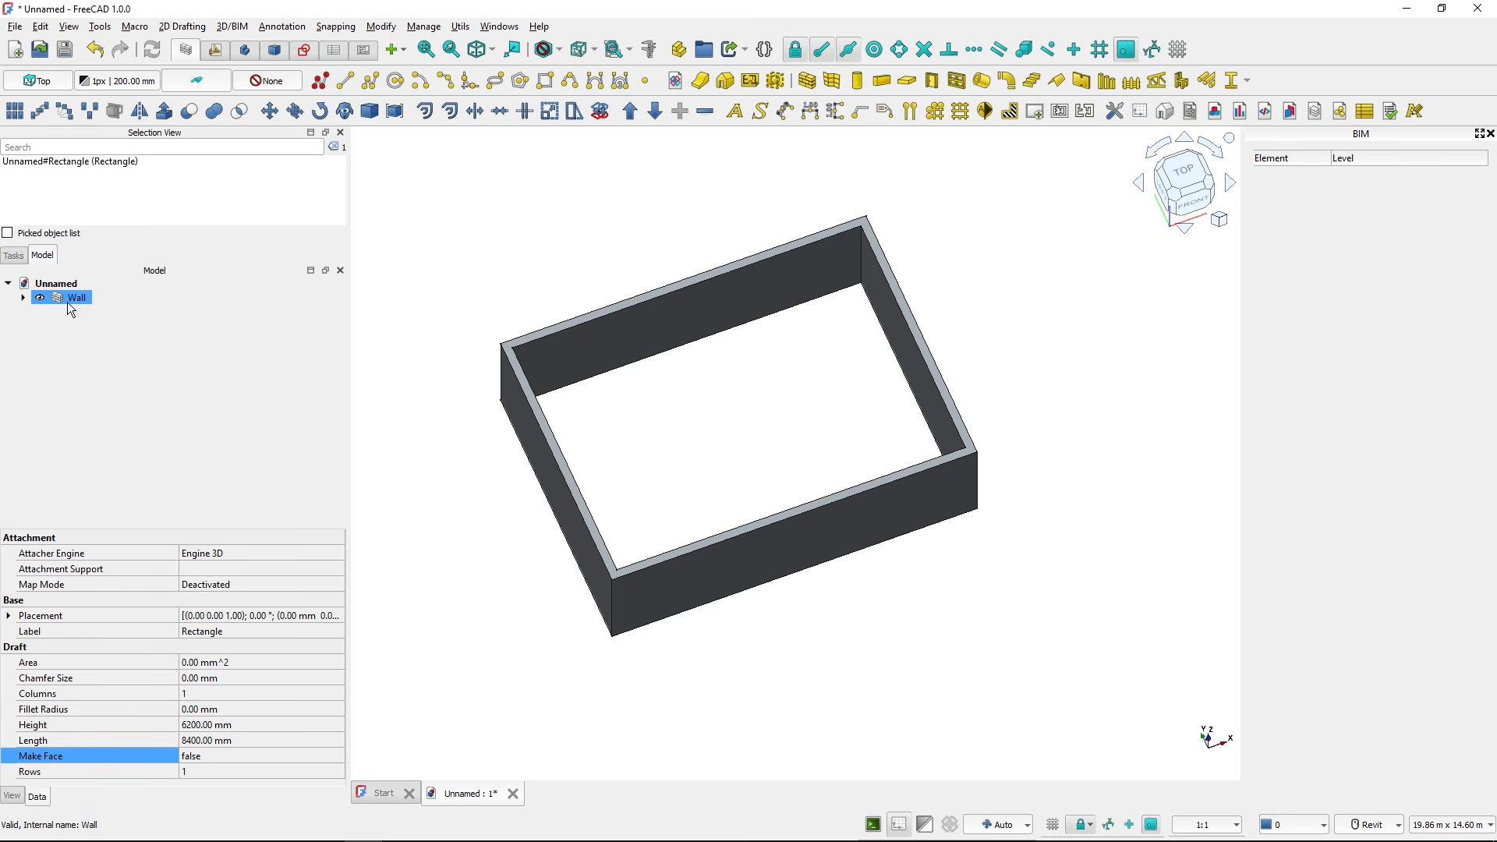
click(24, 298)
ctrl+click(99, 313)
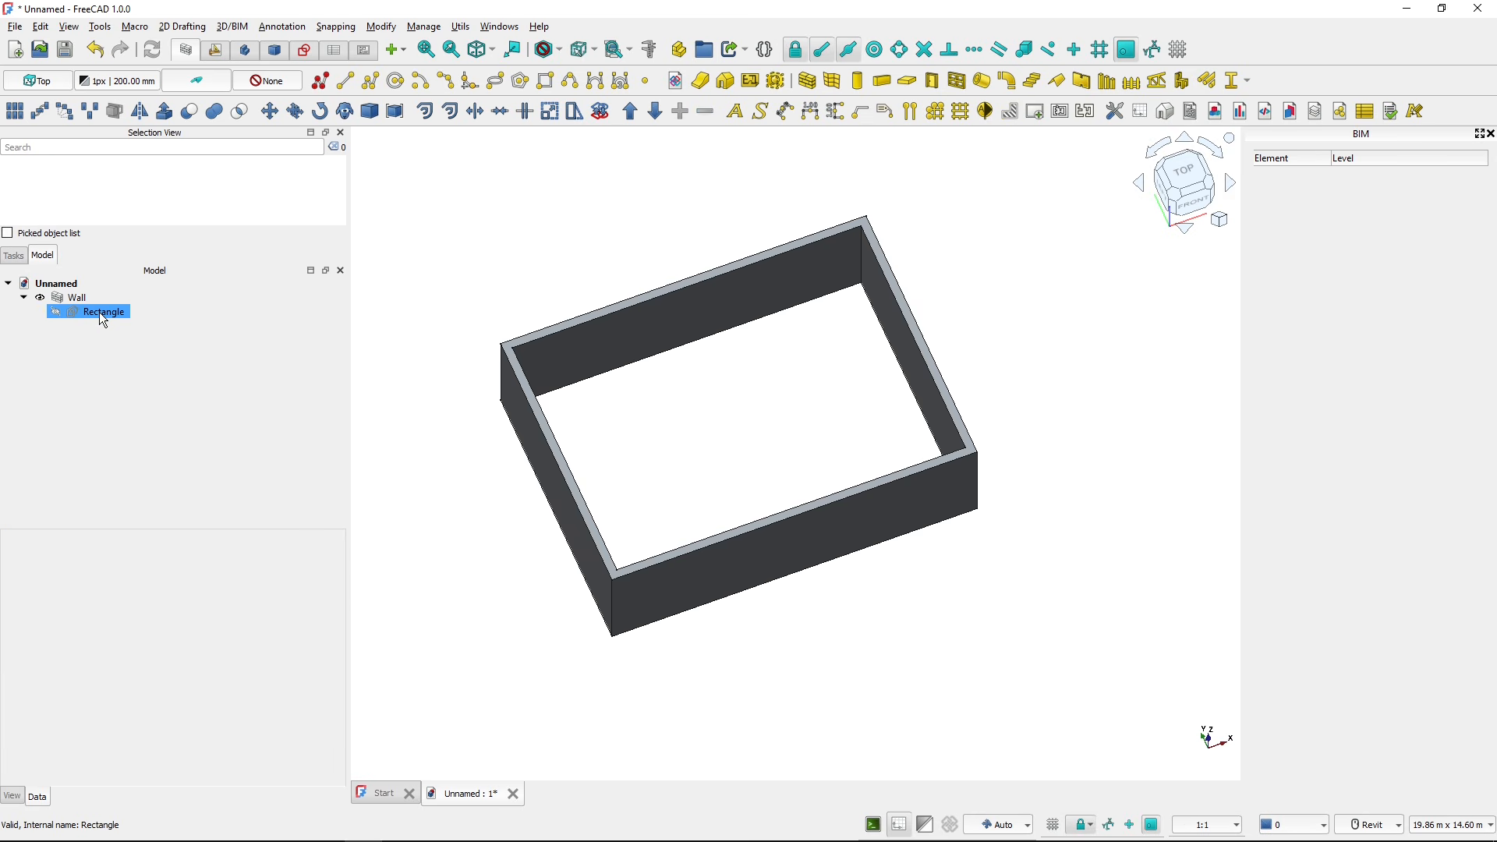
click(21, 299)
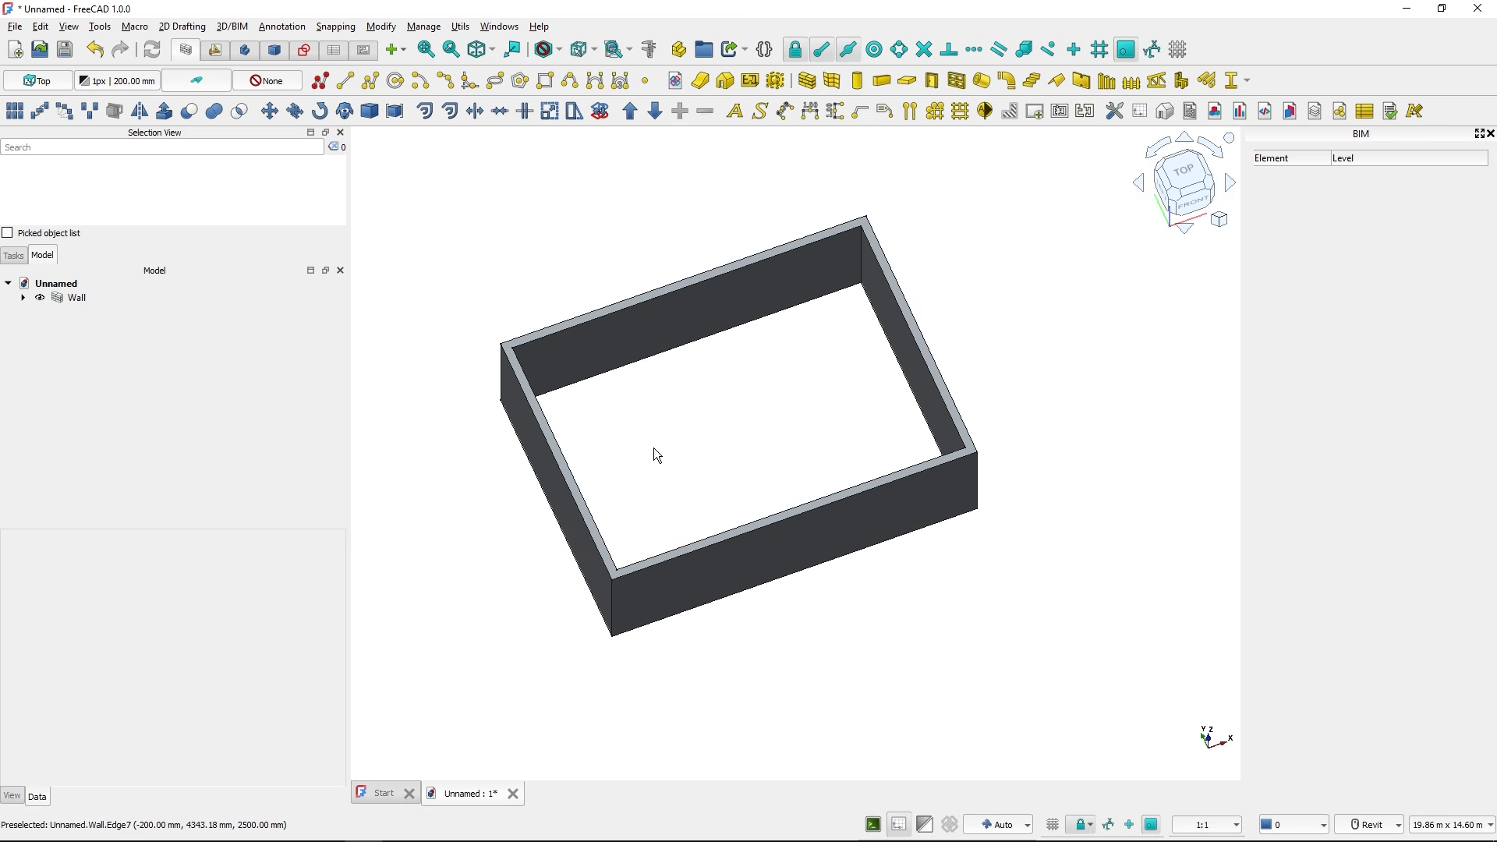
- Measure the length of the front wall's outer bottom edge and close the measurement without saving it
shift+middle_drag(664, 461, 712, 430)
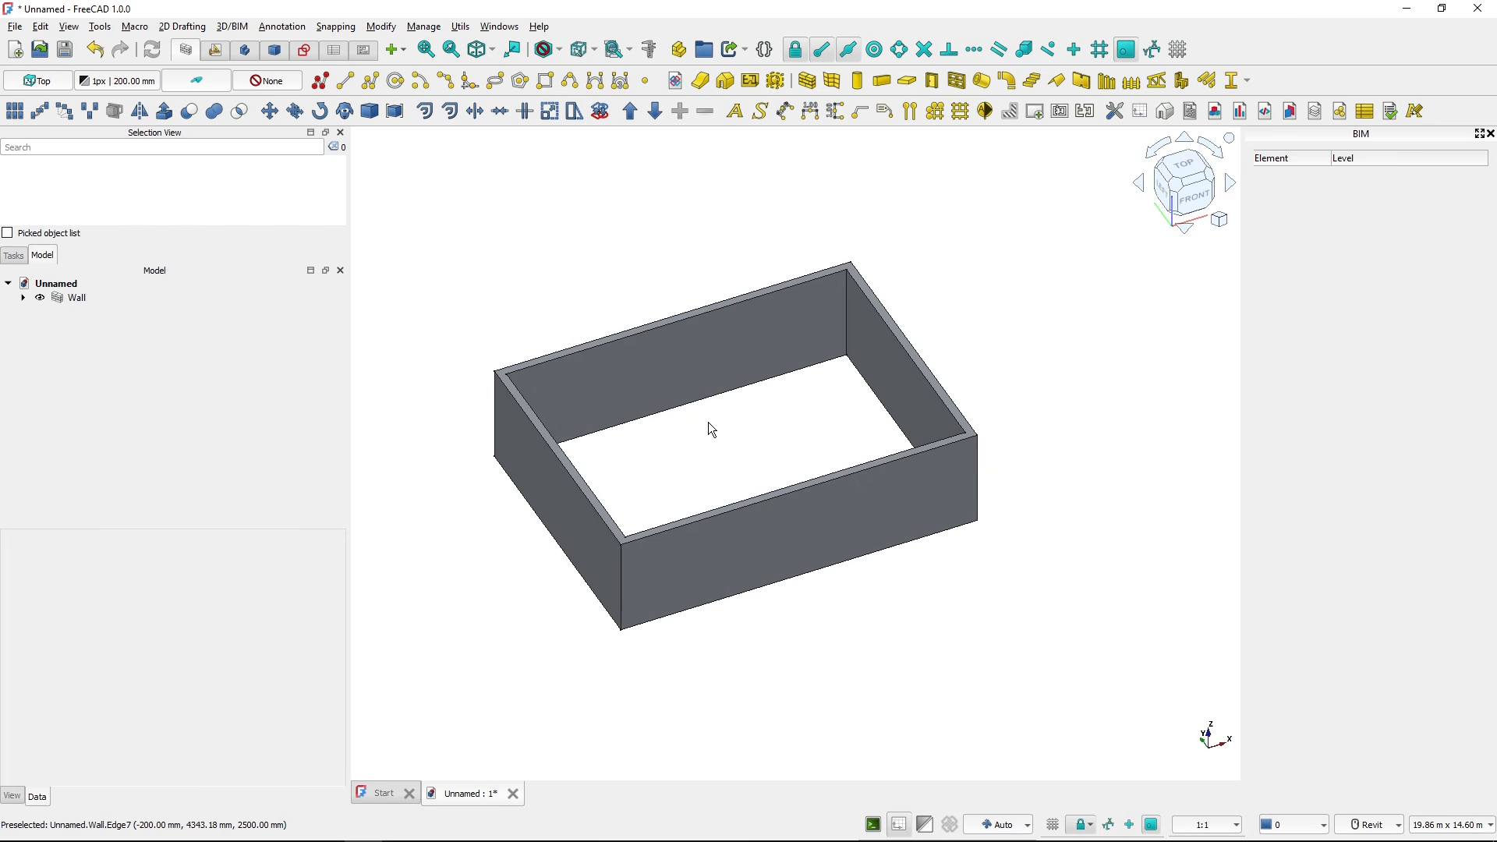
click(770, 585)
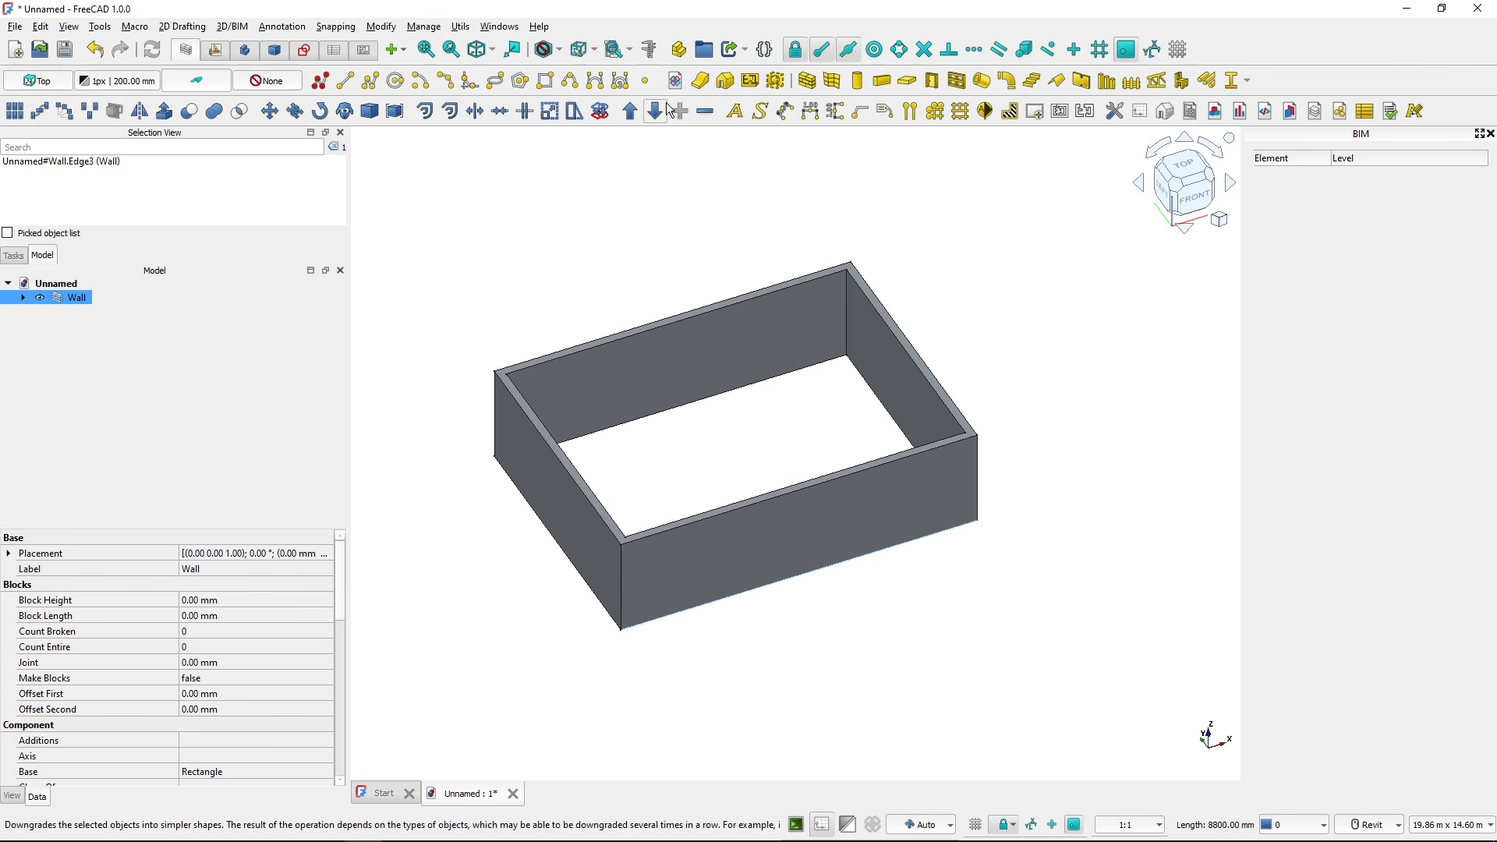
click(650, 51)
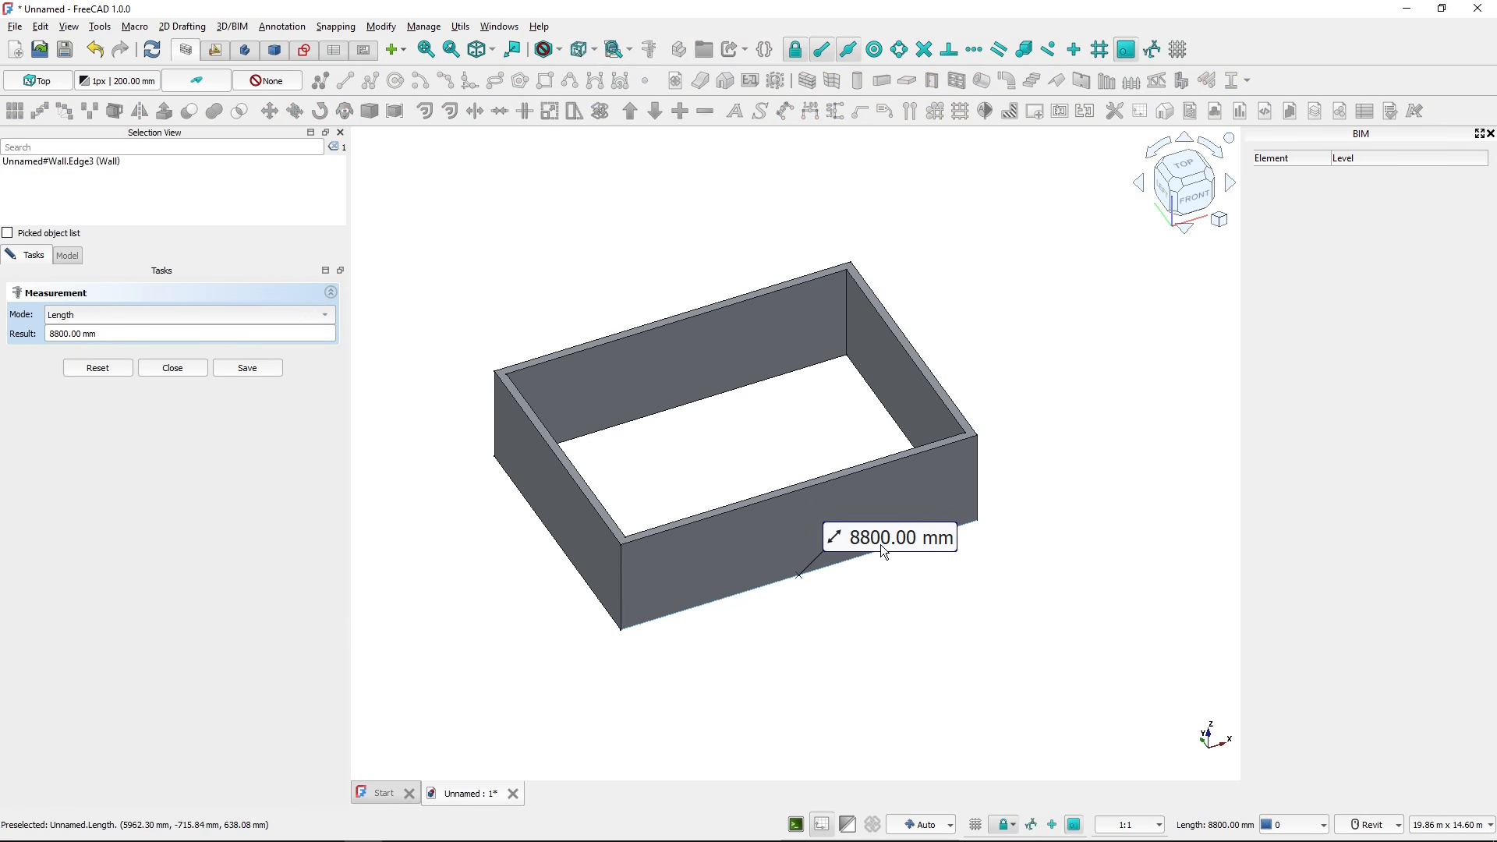
click(173, 368)
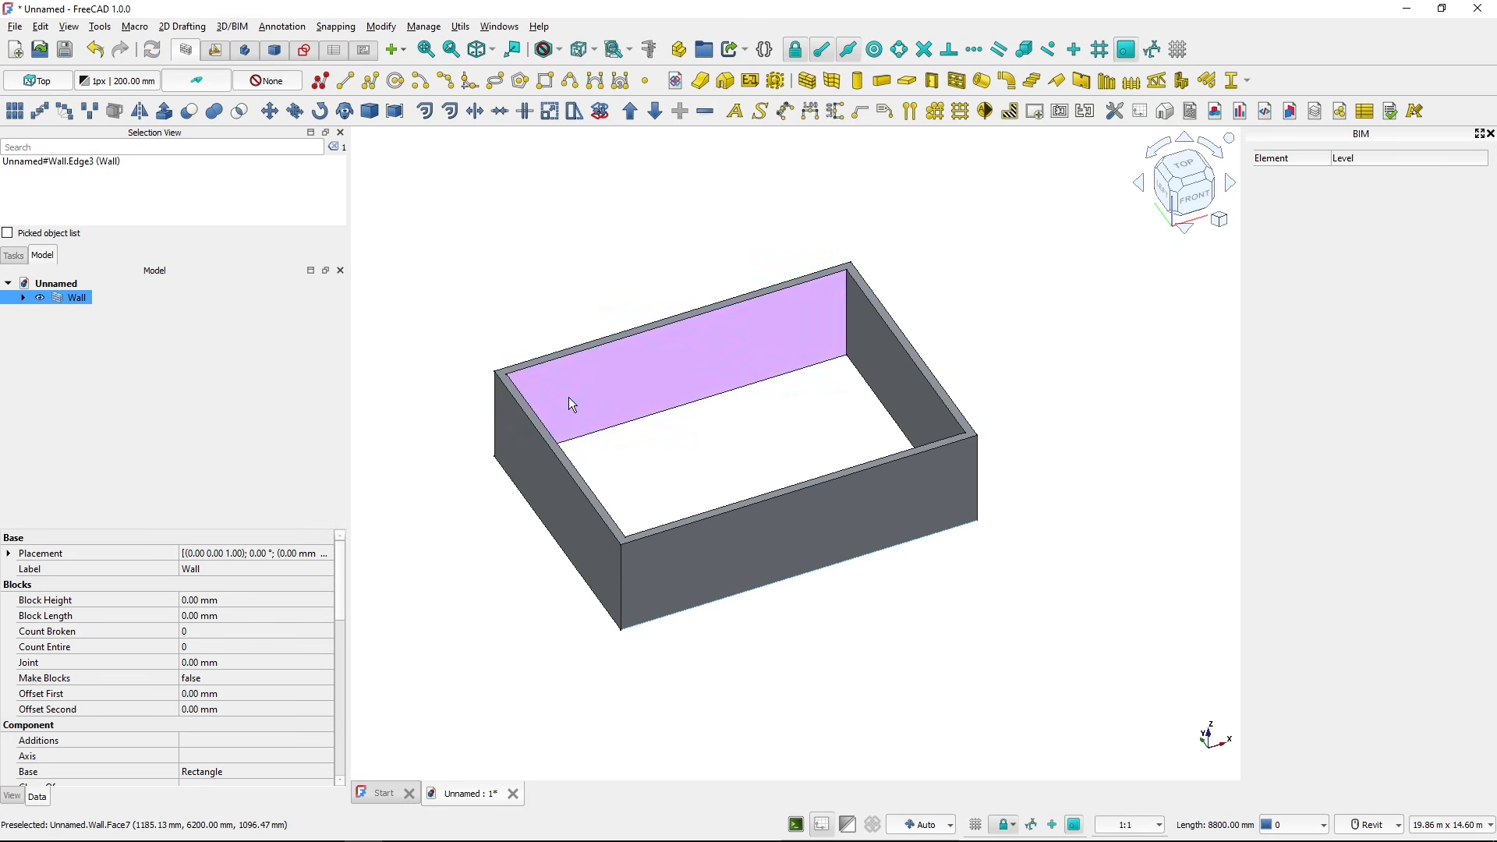
- Set the wall's transparency to 90 in its appearance settings
click(594, 376)
right_click(596, 379)
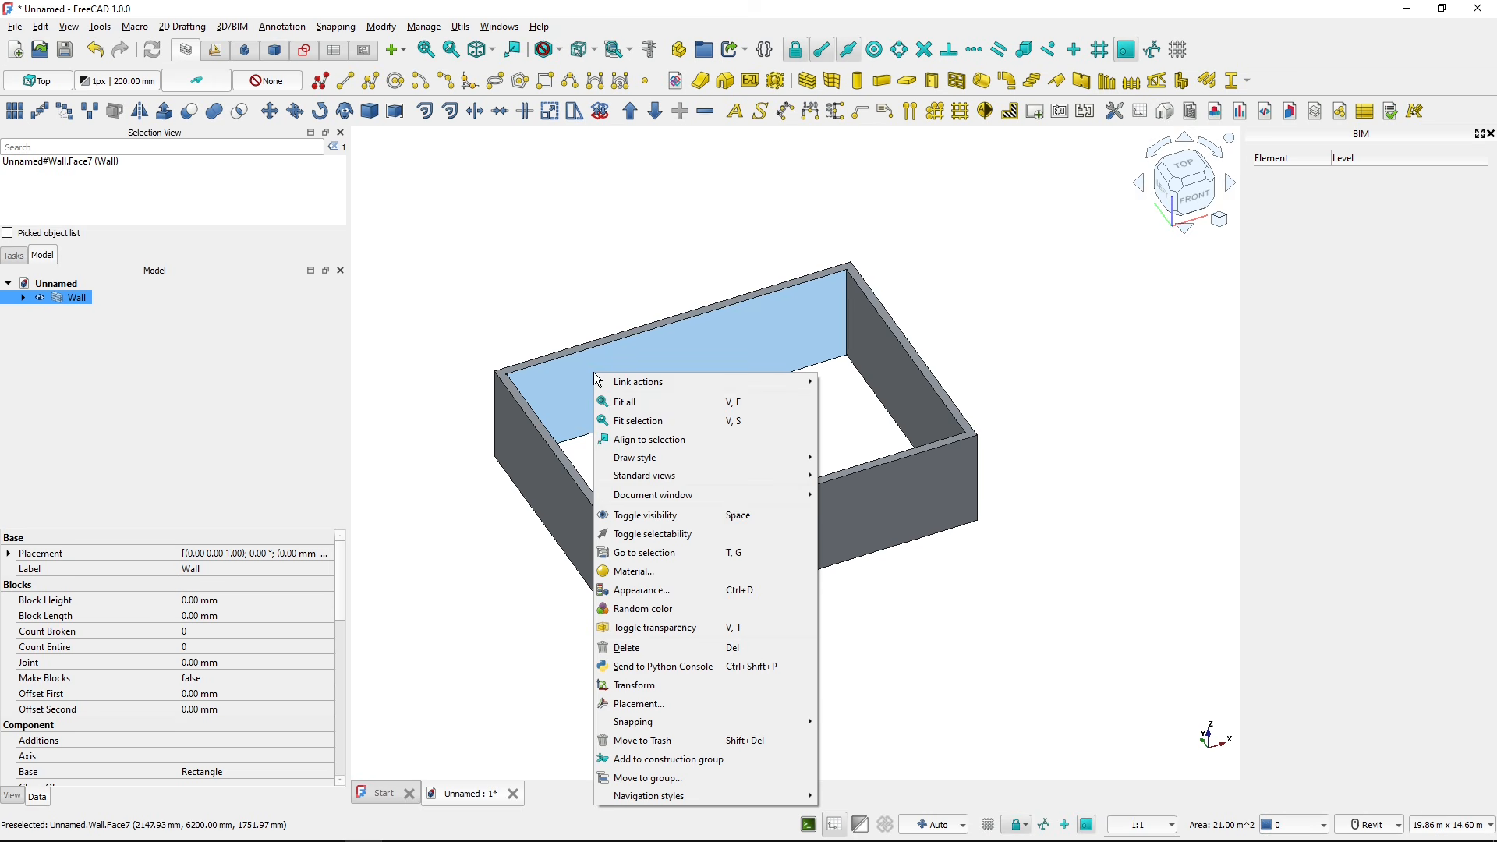
click(662, 589)
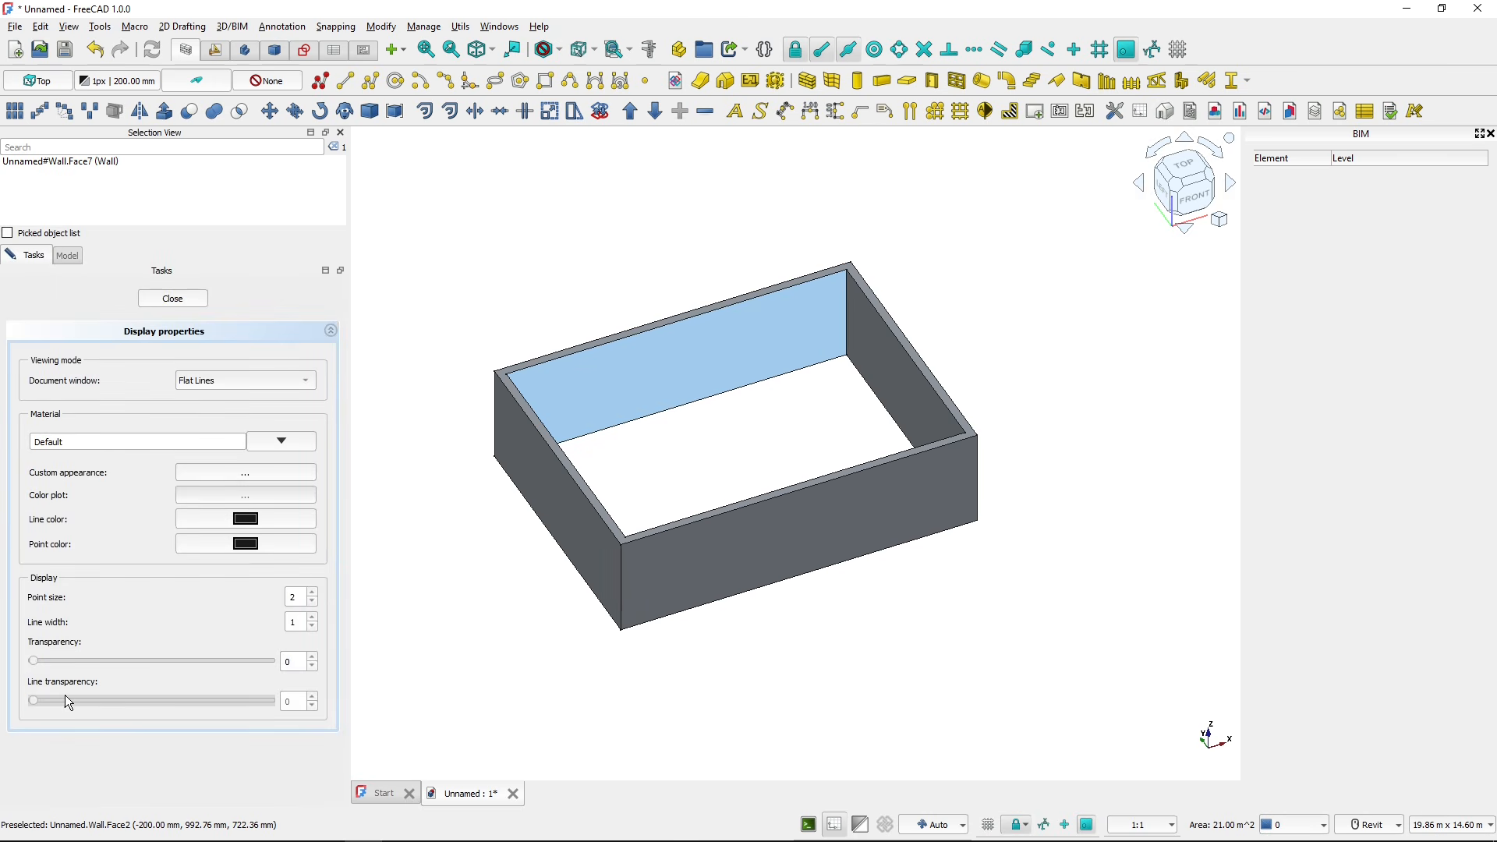
drag(34, 661, 248, 664)
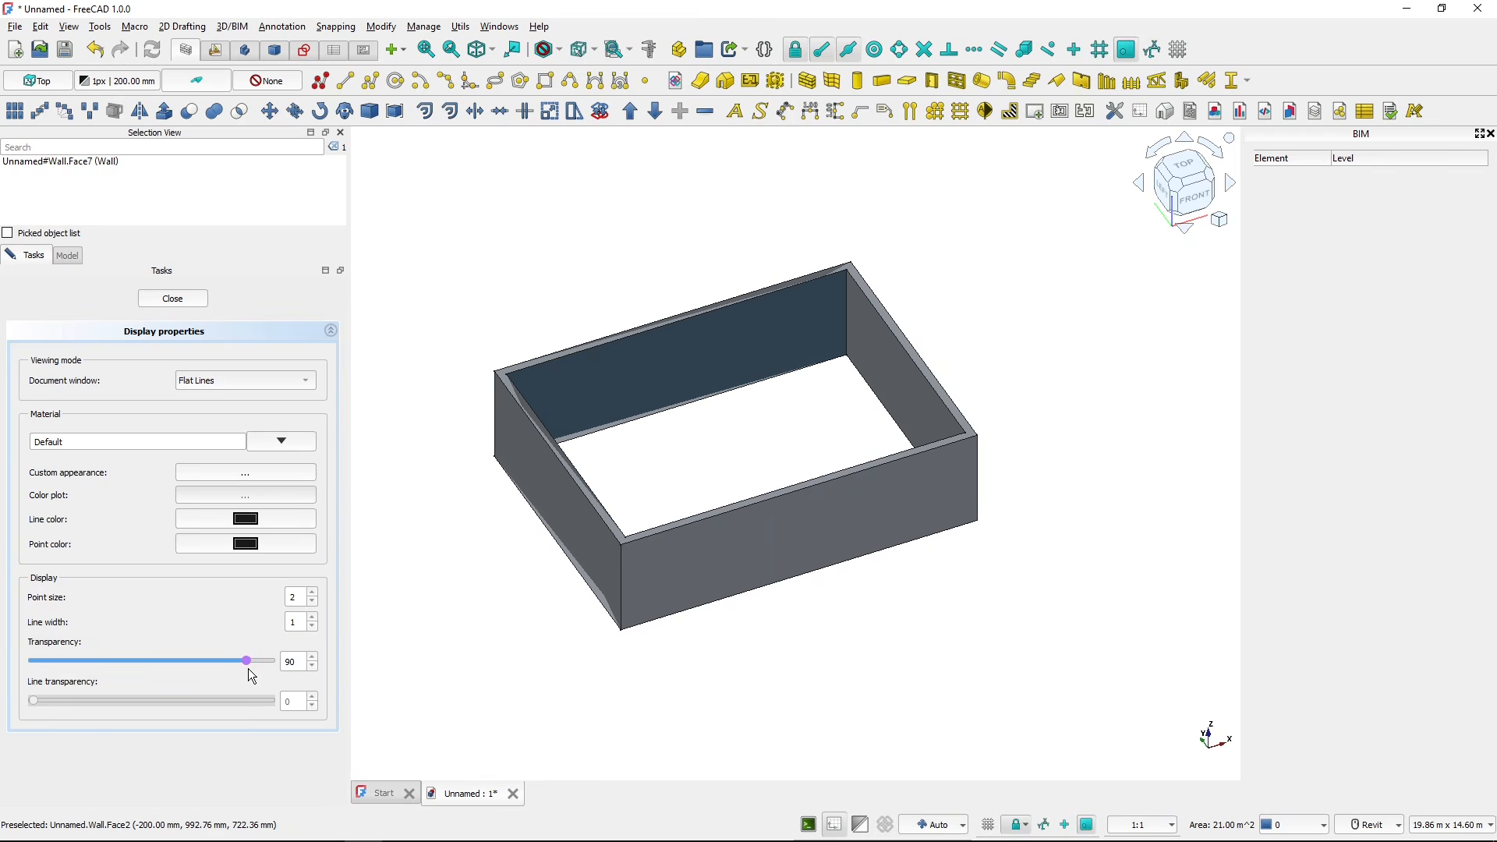
click(167, 300)
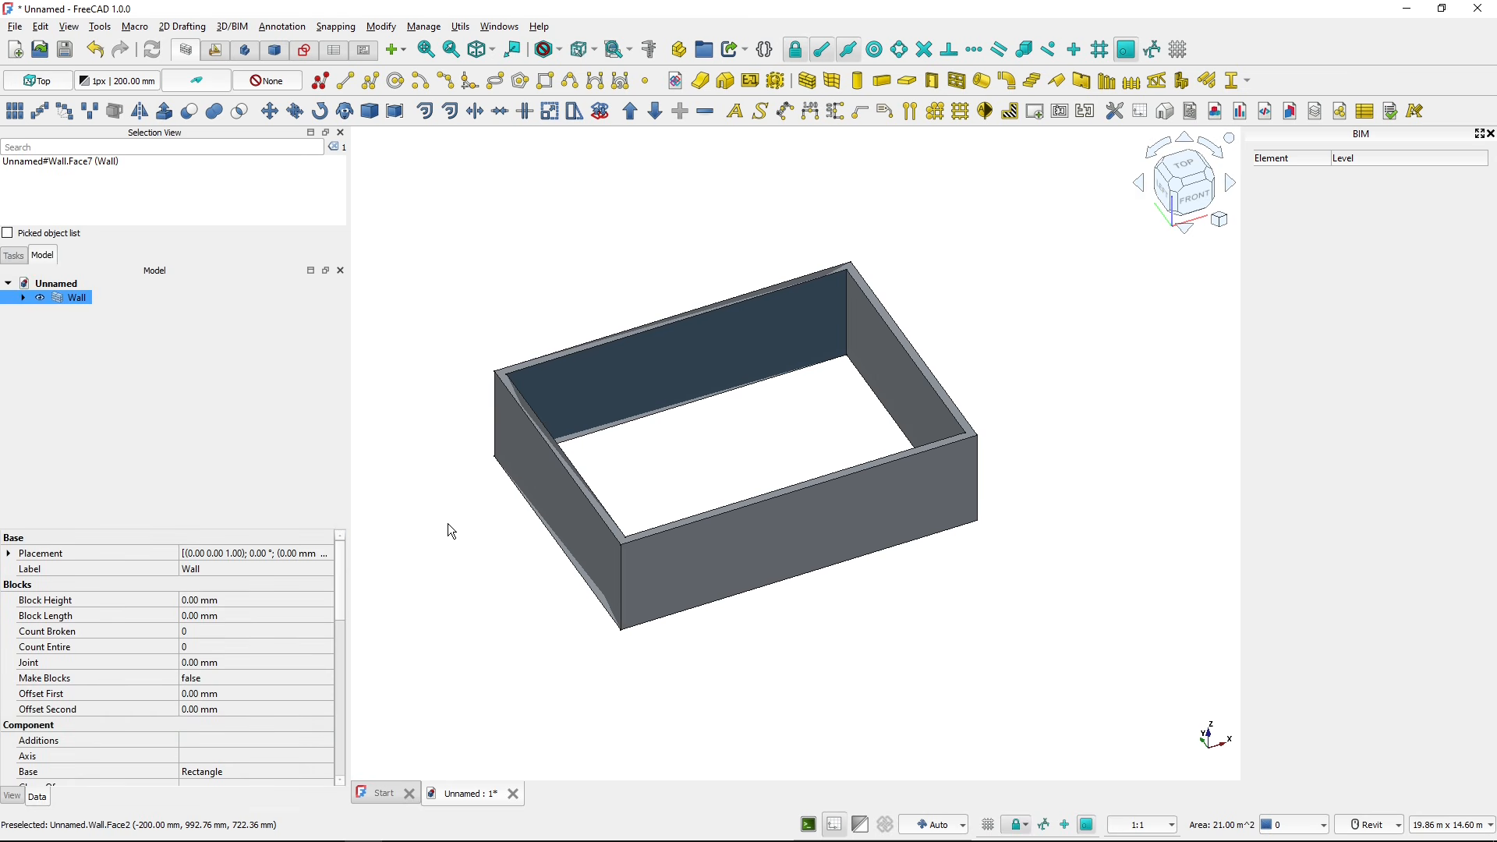
- Show the wall's base rectangle and set its line width to 5
click(23, 297)
click(74, 312)
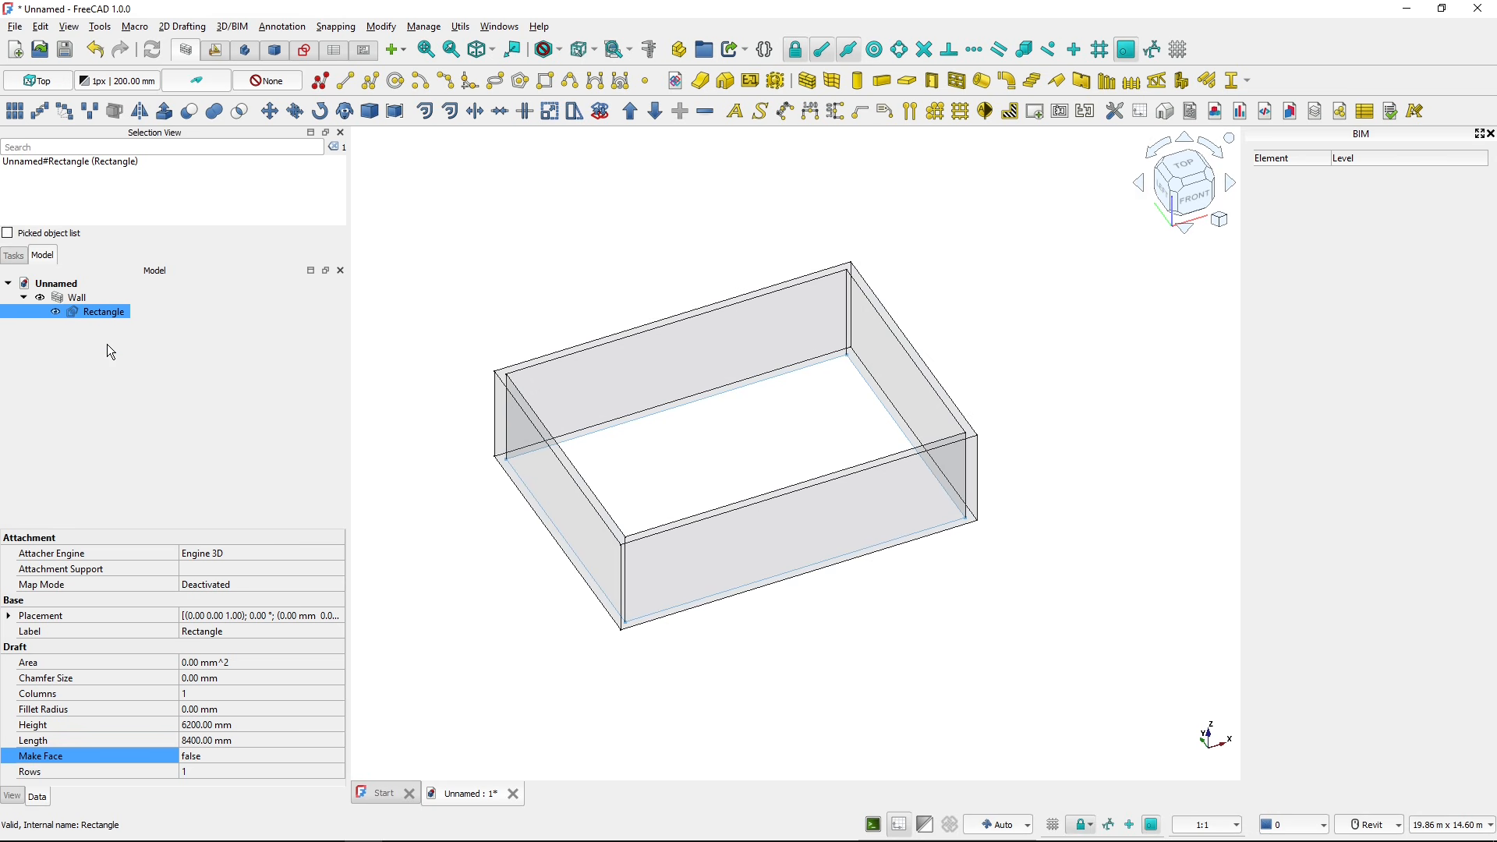
click(11, 796)
scroll(159, 703, down, 2)
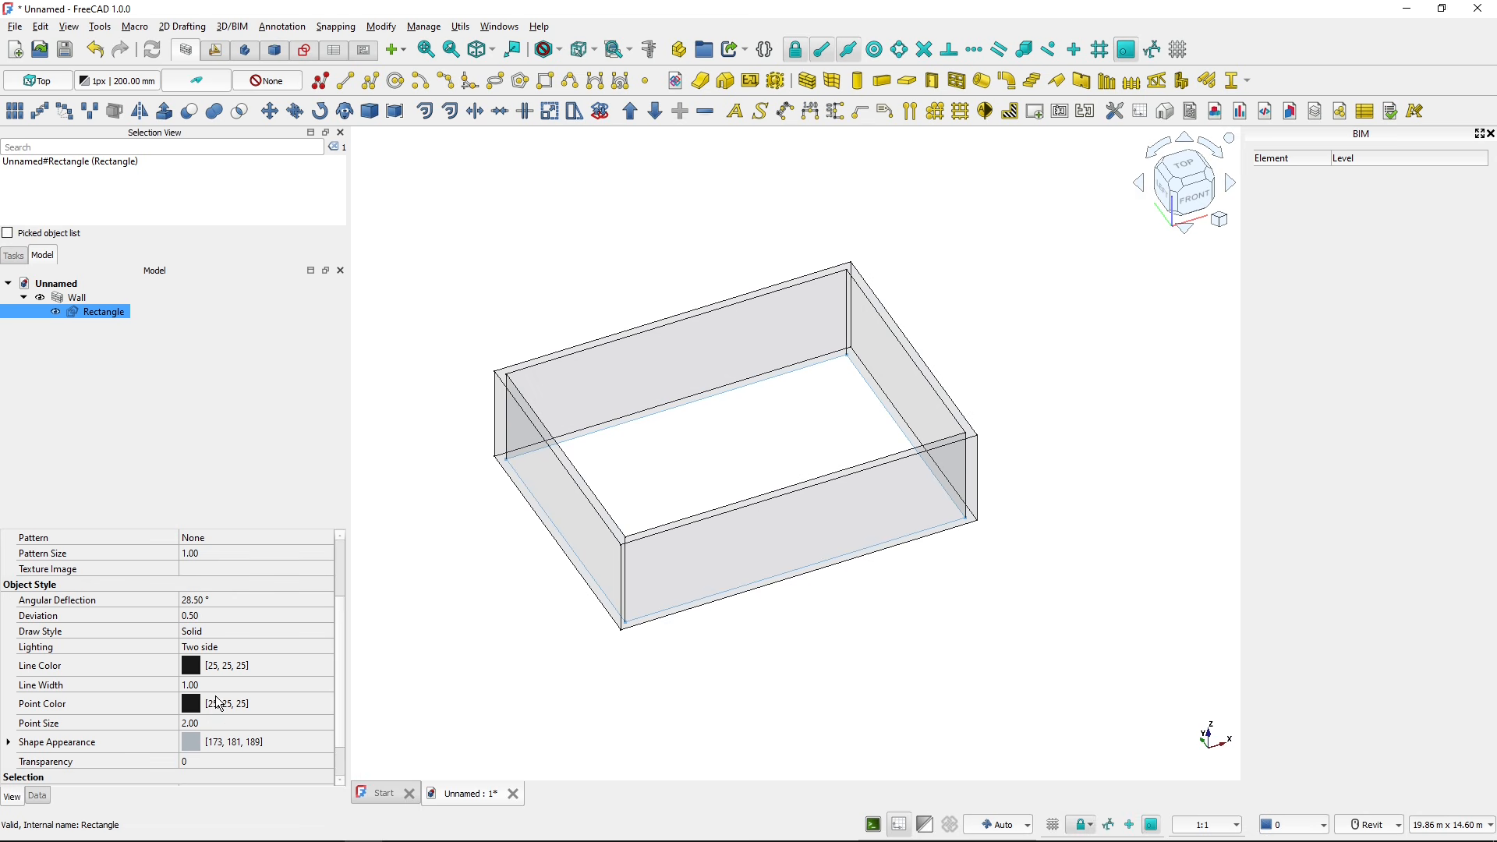
click(215, 686)
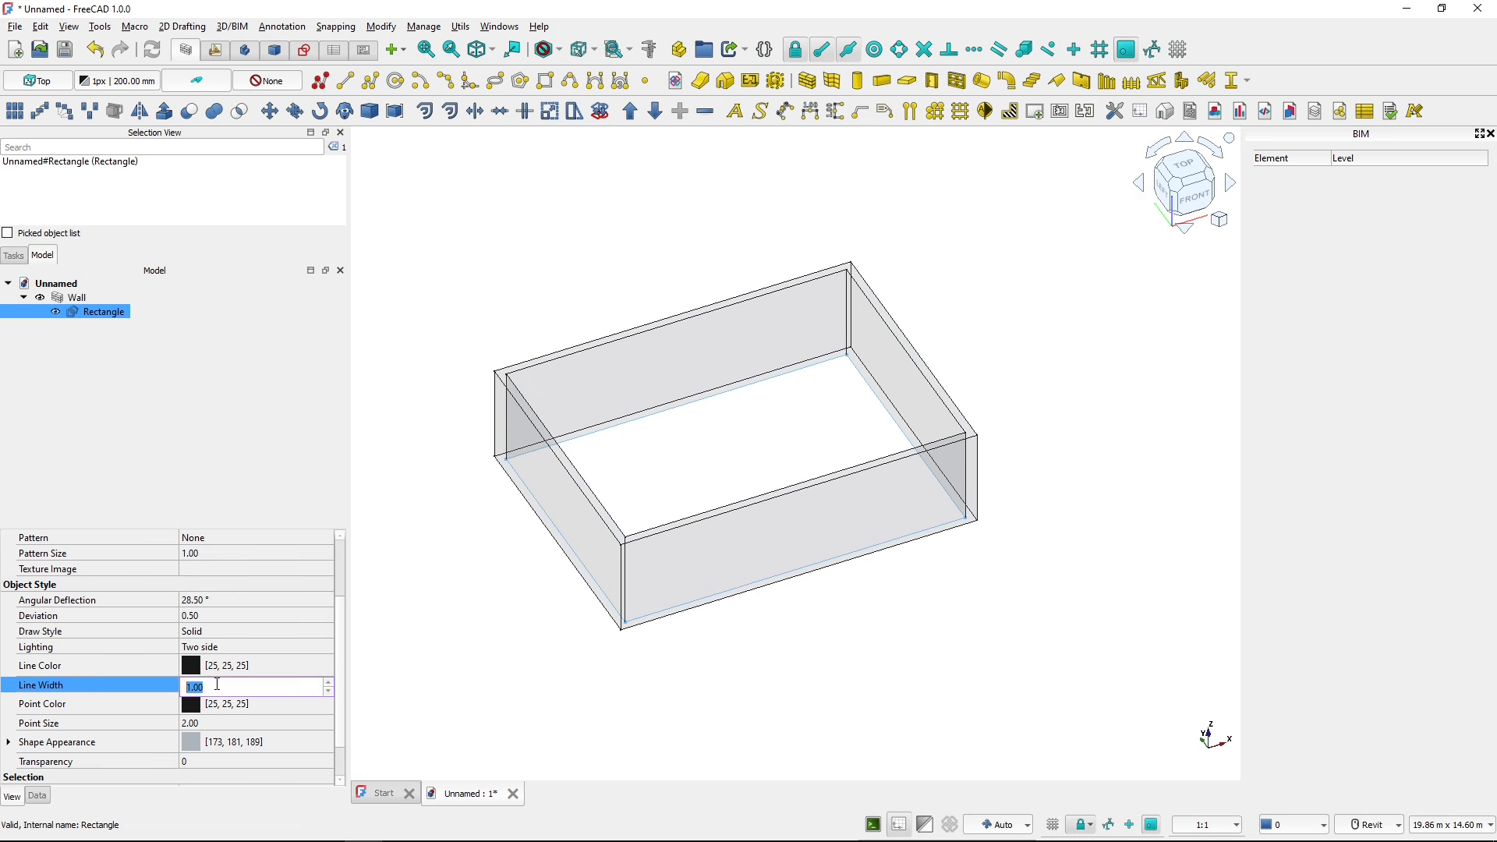
text(5)
- Set the base rectangle's line color to red and deselect it
click(204, 669)
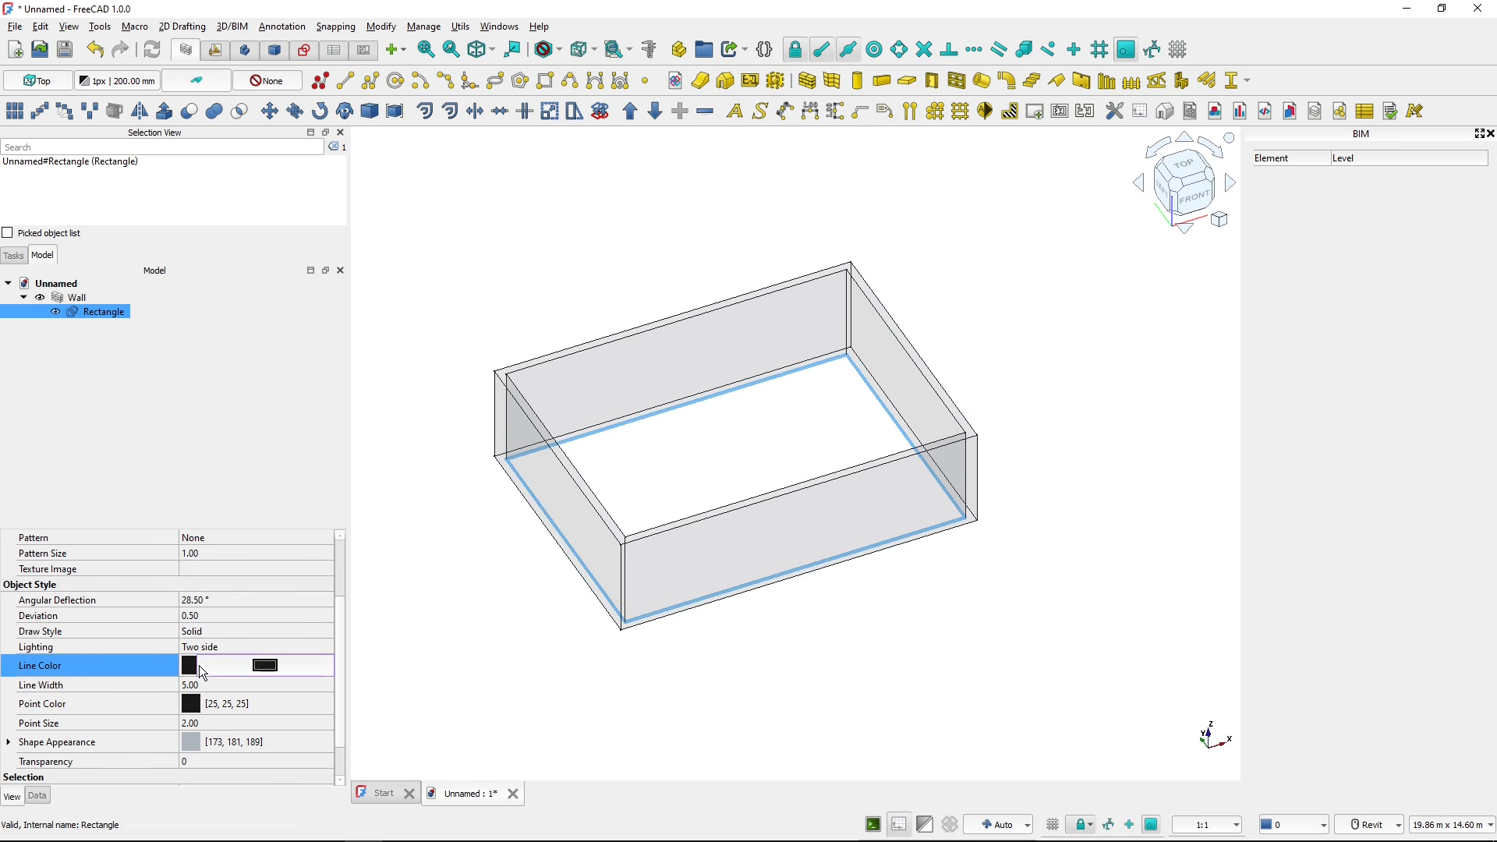
click(281, 667)
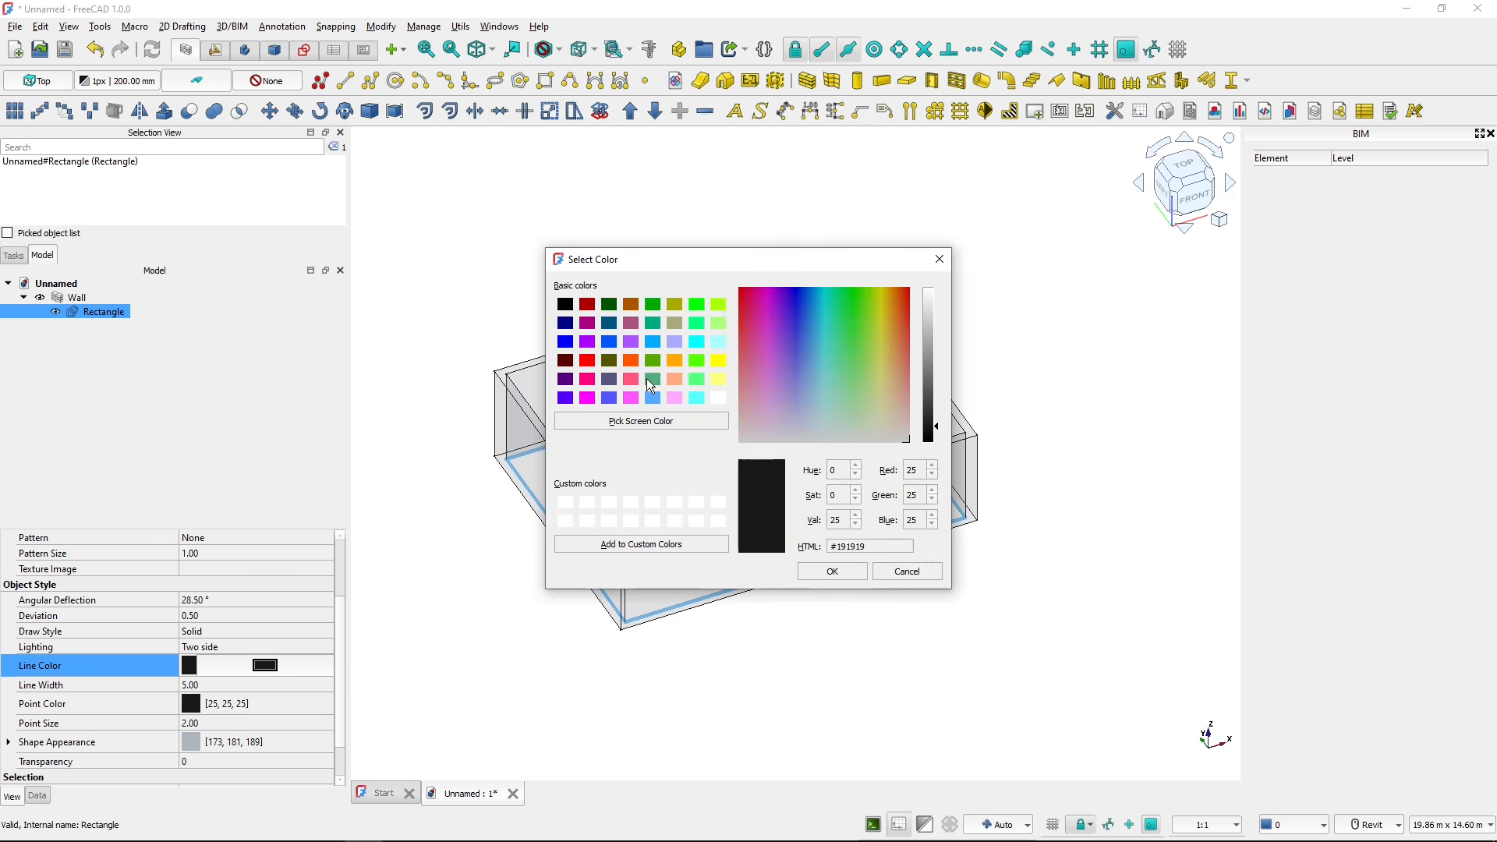
click(589, 359)
click(832, 571)
click(784, 642)
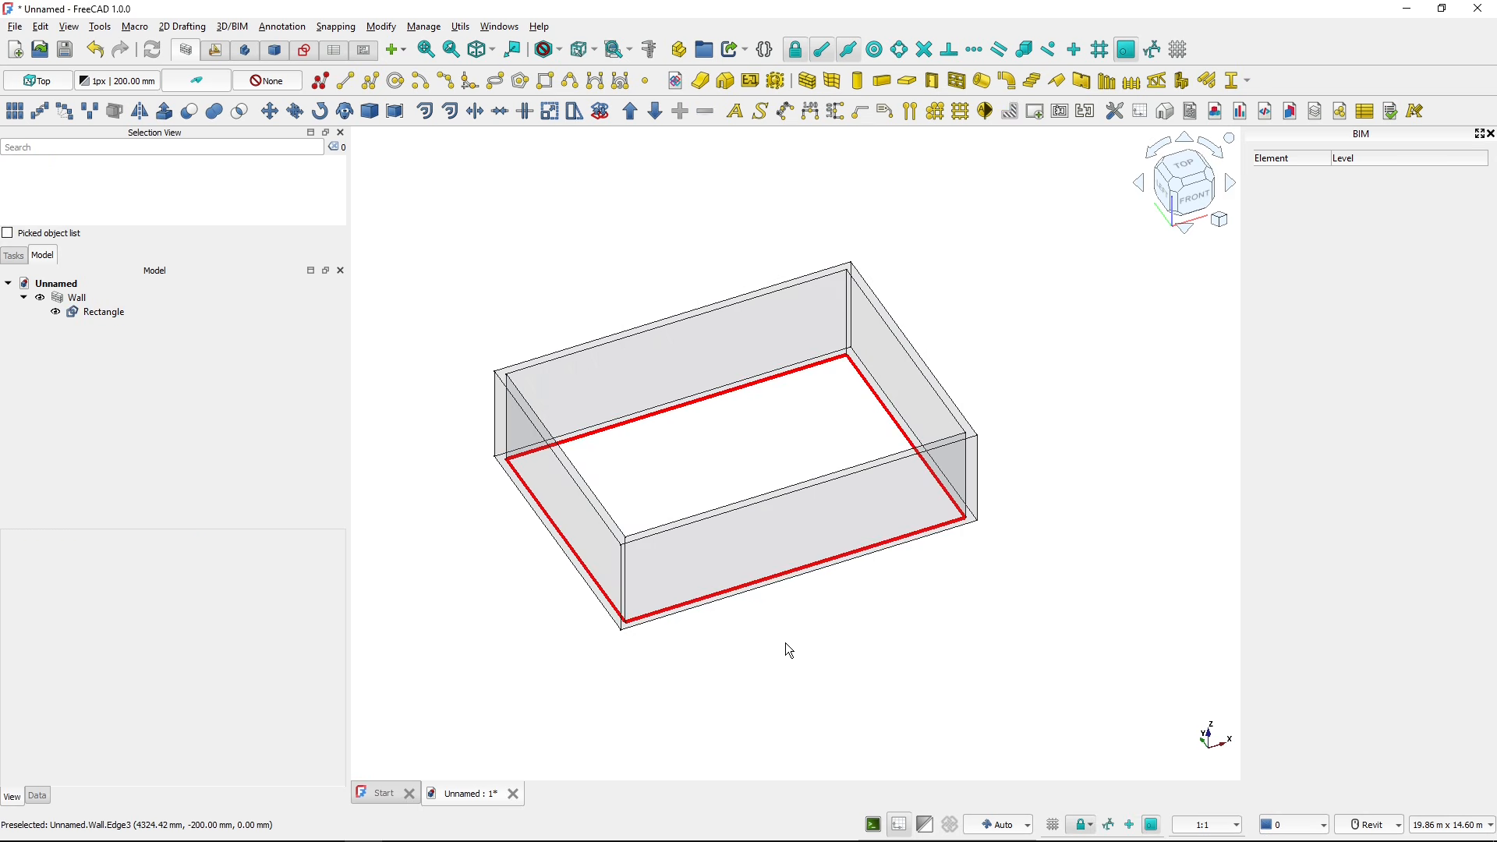
- Compare the wall and its red base outline with the Plan View in Foxit PDF Reader, and return to FreeCAD
scroll(795, 405, up, 2)
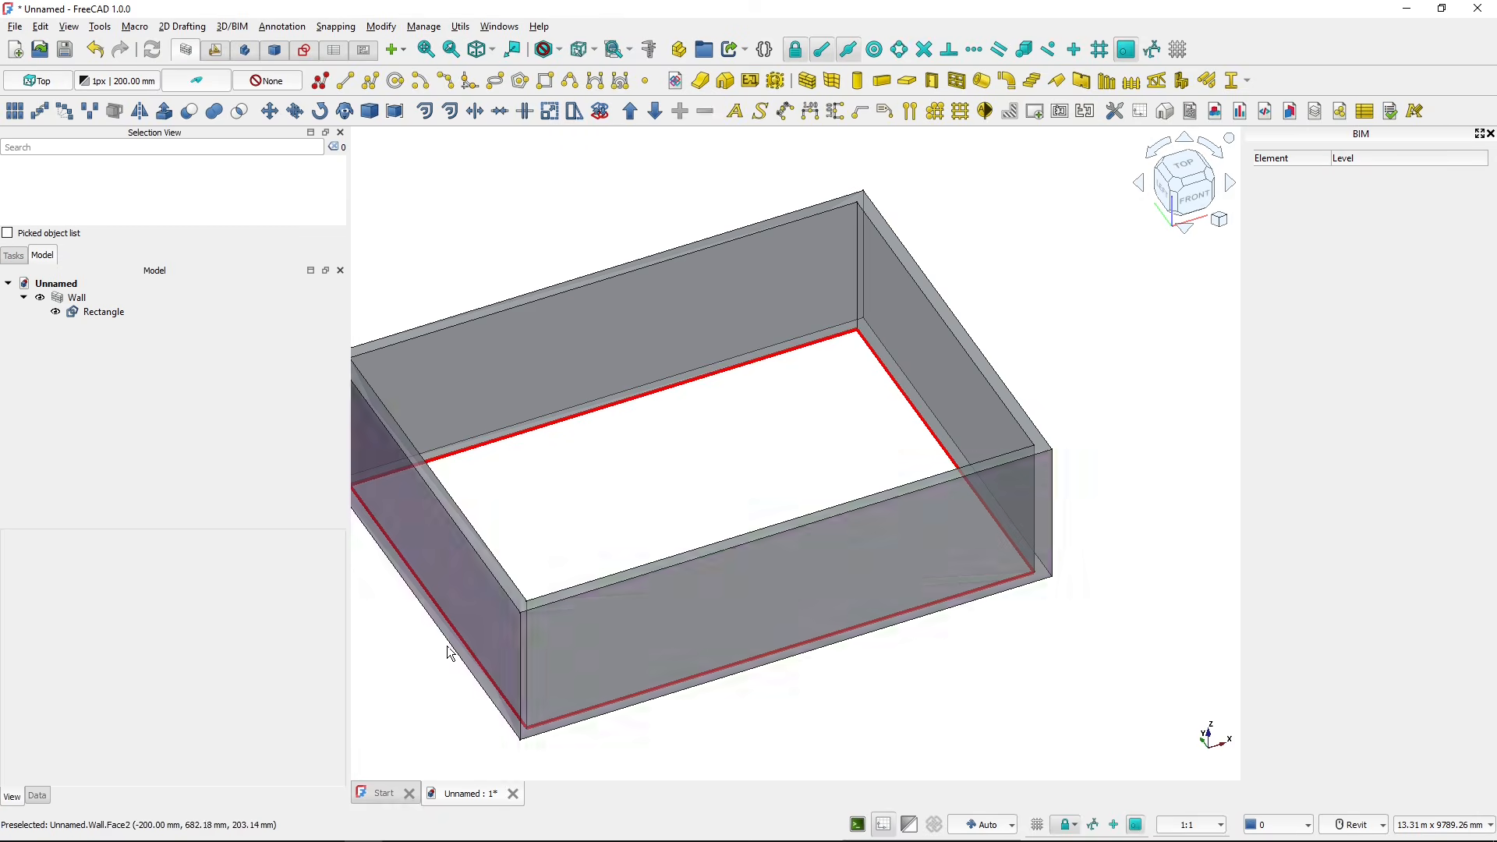
middle_drag(425, 570, 524, 566)
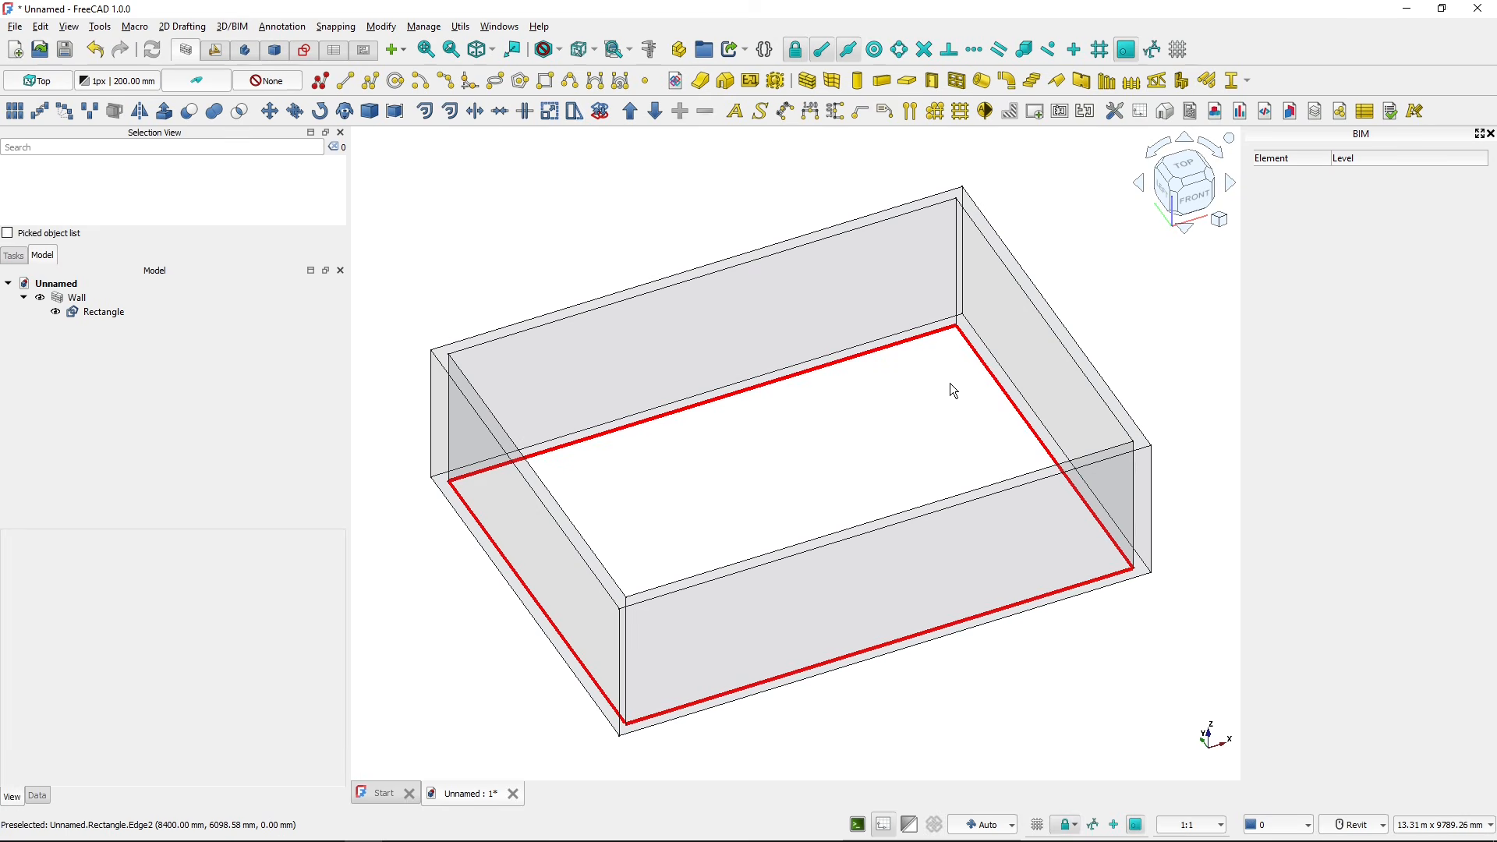
key(alt+Tab)
key(alt+Tab)
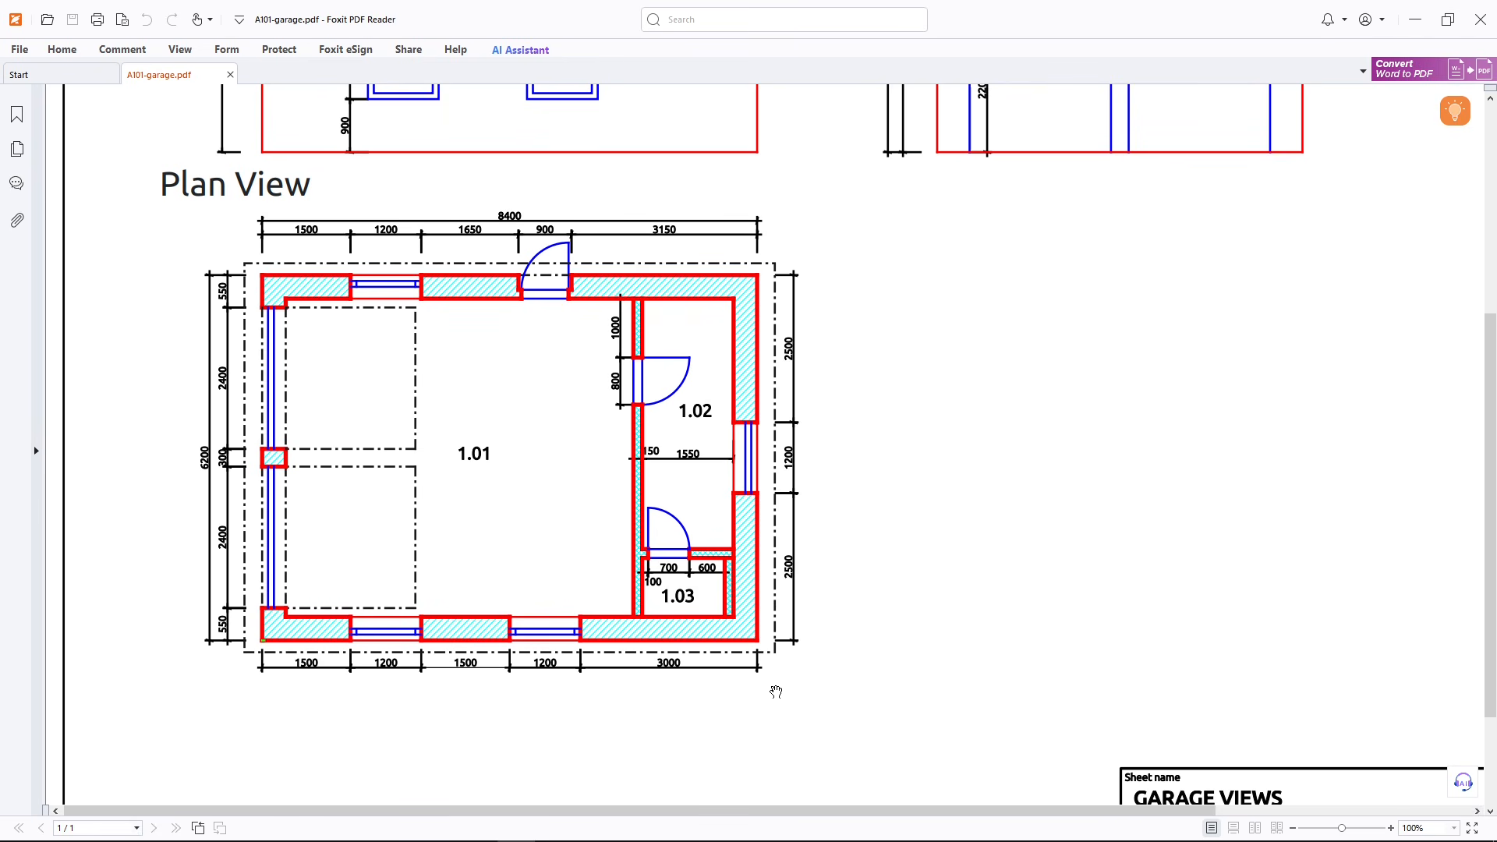
key(alt+Tab)
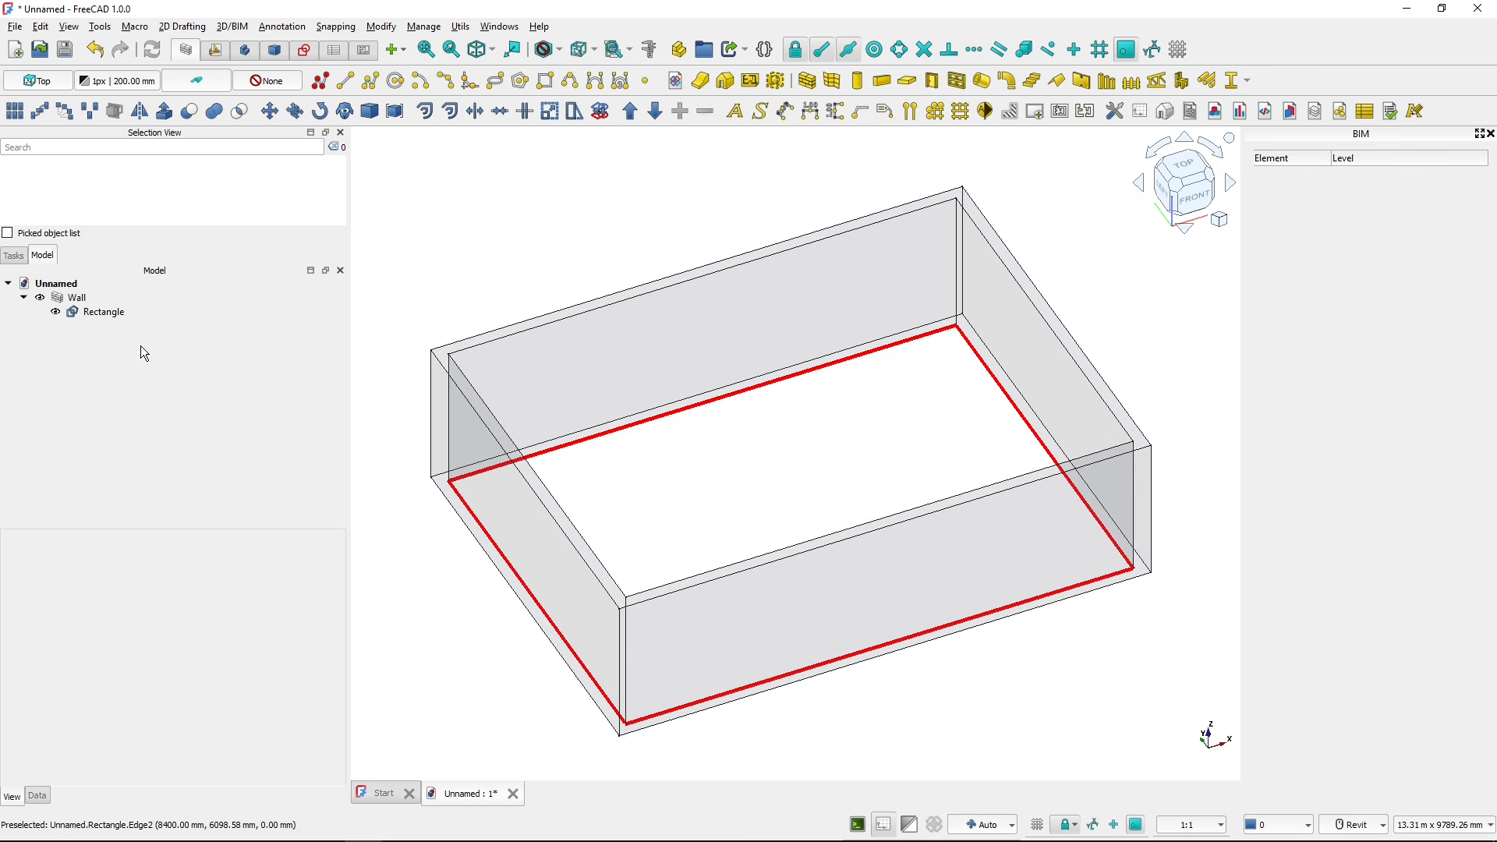
- Set the wall's alignment to Center in its data properties and deselect it
click(76, 297)
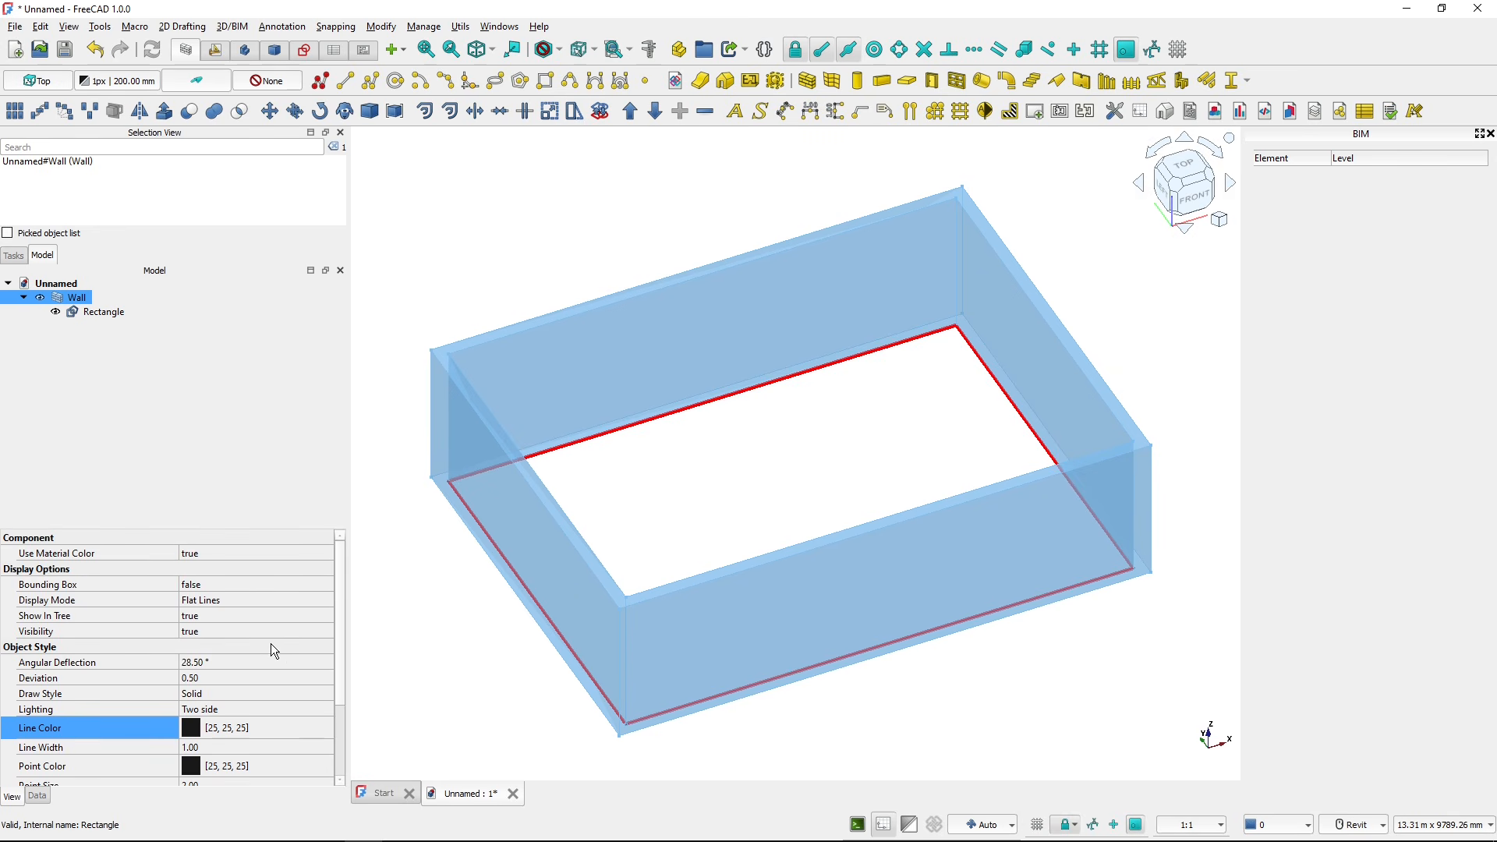
key(ctrl)
key(ctrl)
click(39, 797)
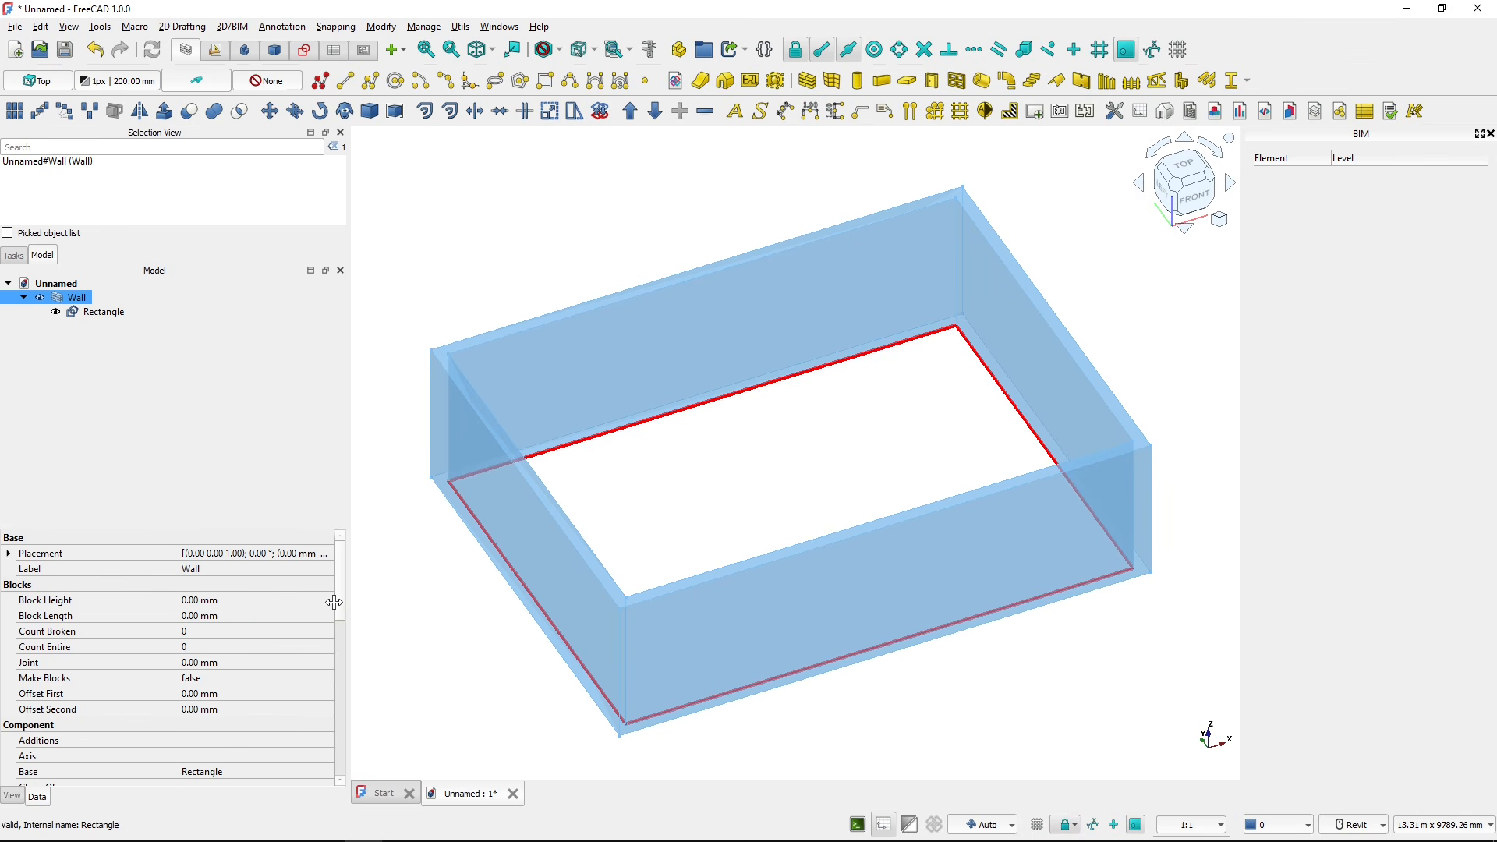
drag(340, 599, 321, 730)
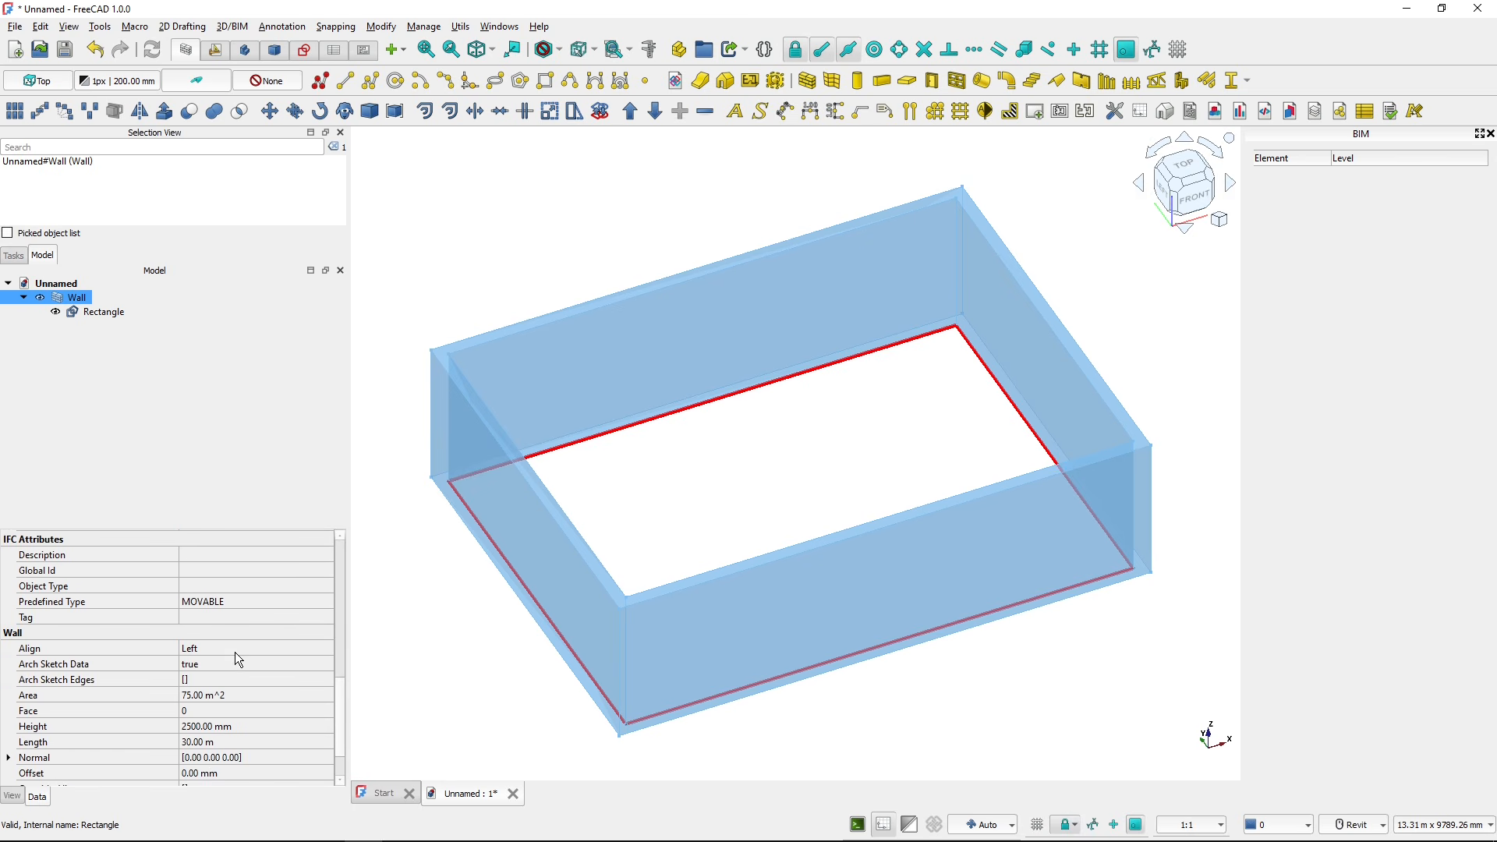
click(322, 648)
click(325, 648)
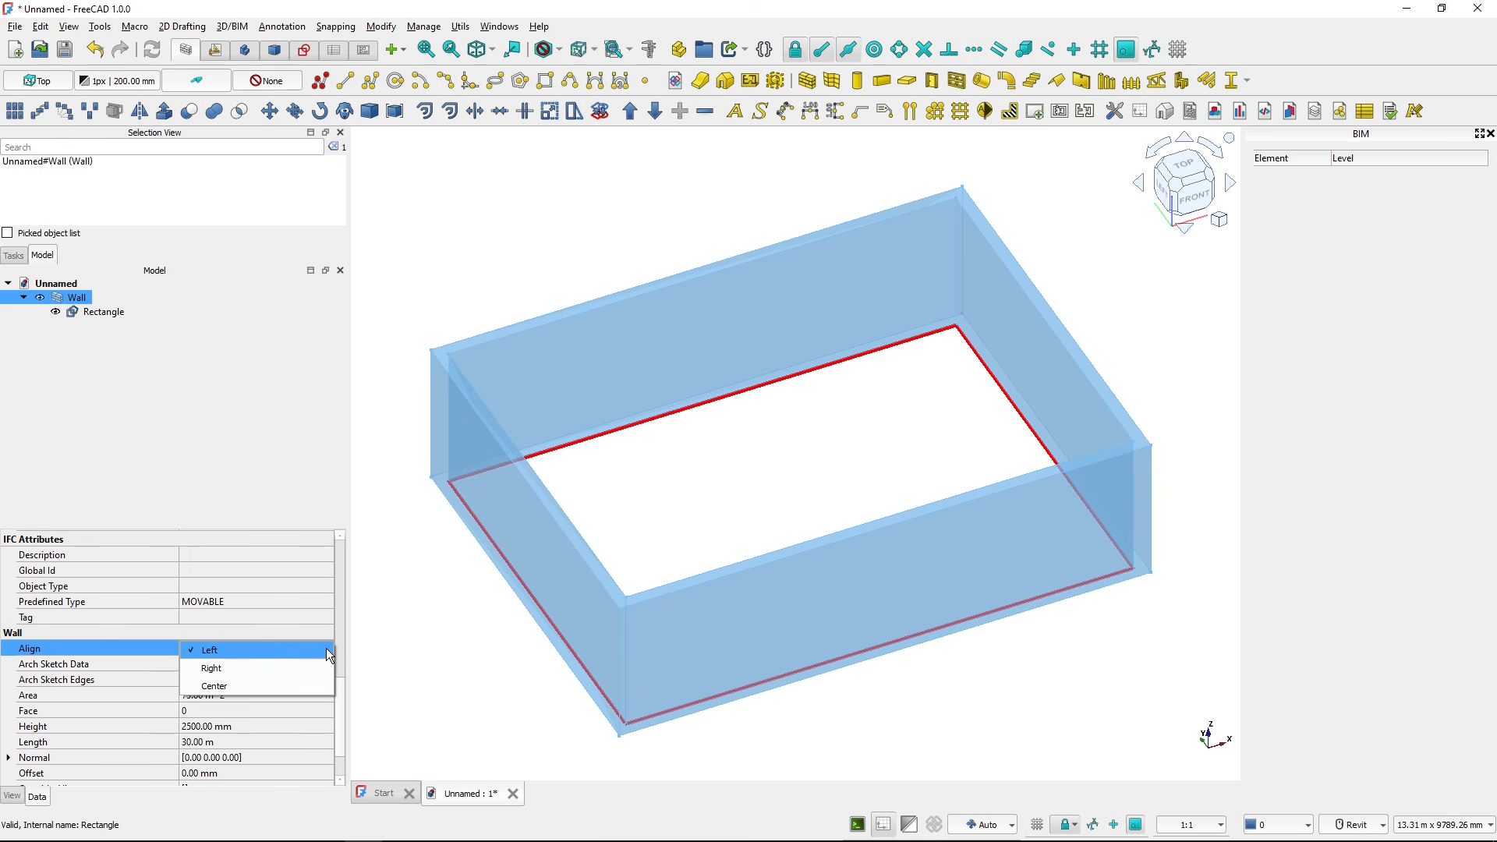
click(230, 685)
click(435, 653)
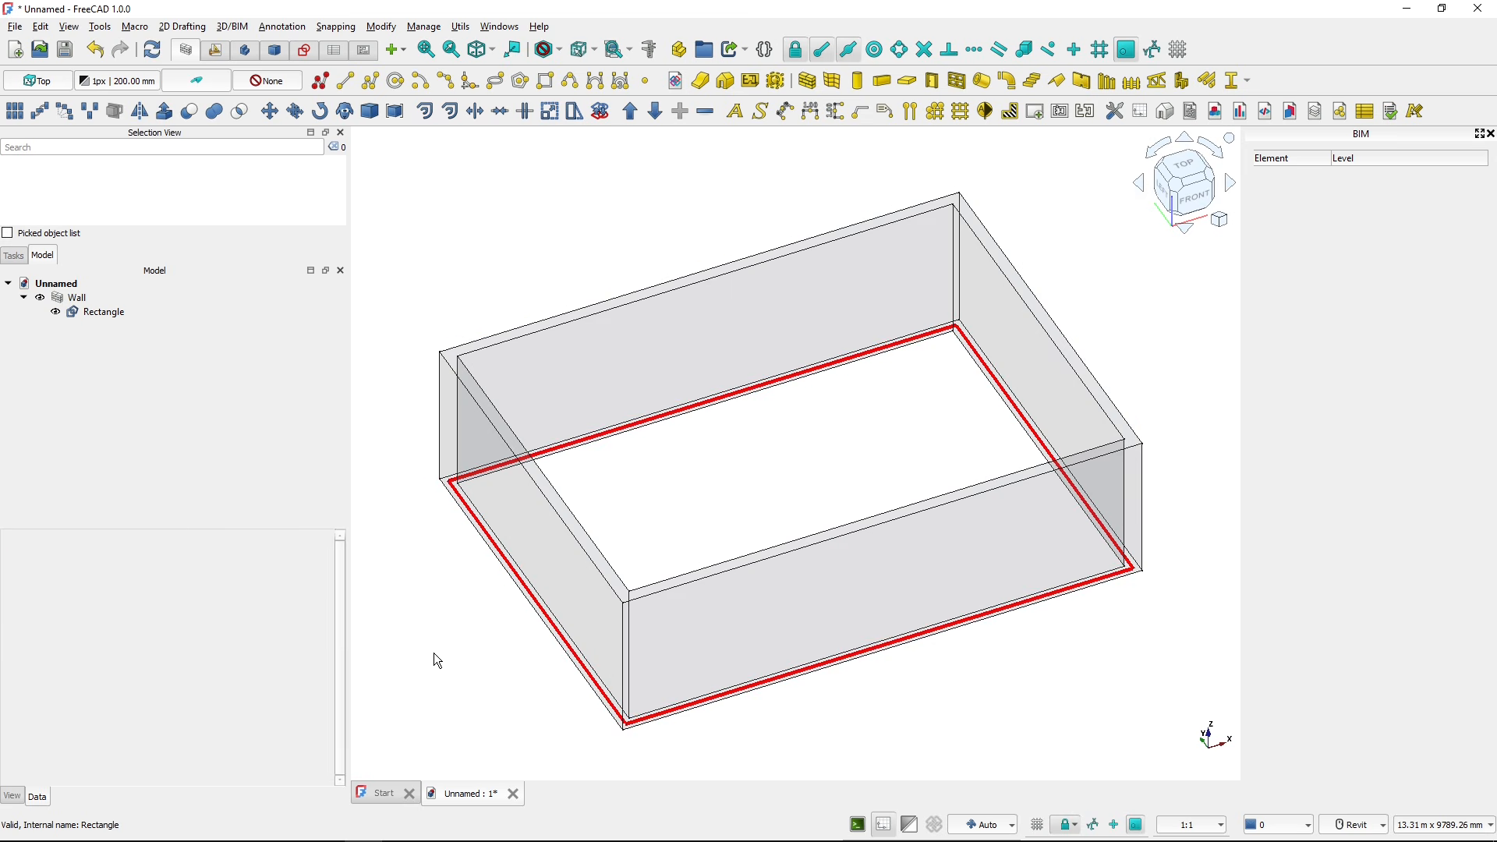
- Measure the length of the front wall's outer bottom edge and close the measurement
scroll(573, 722, up, 3)
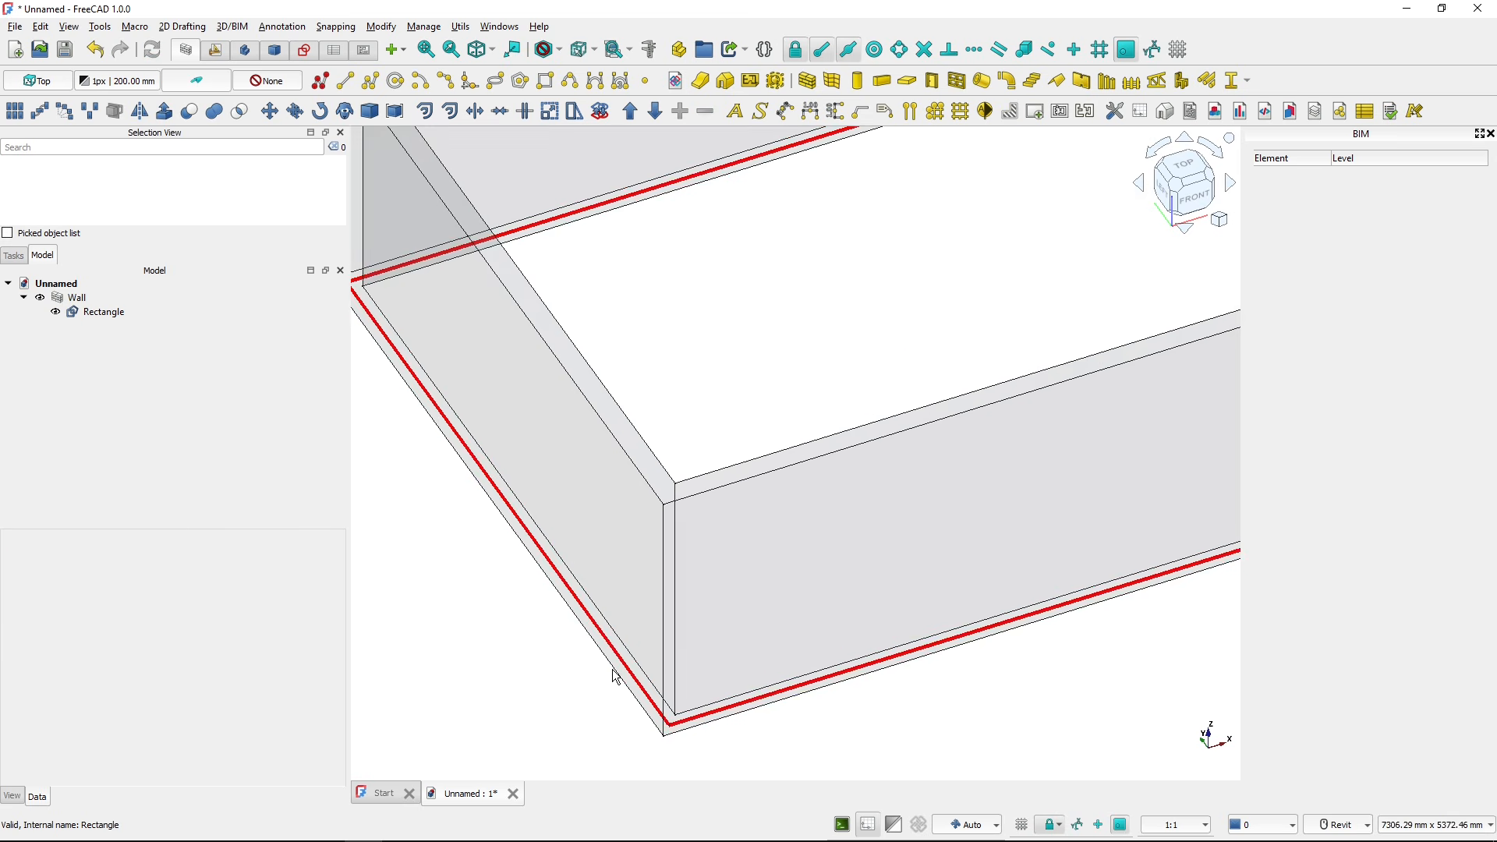
scroll(567, 616, down, 2)
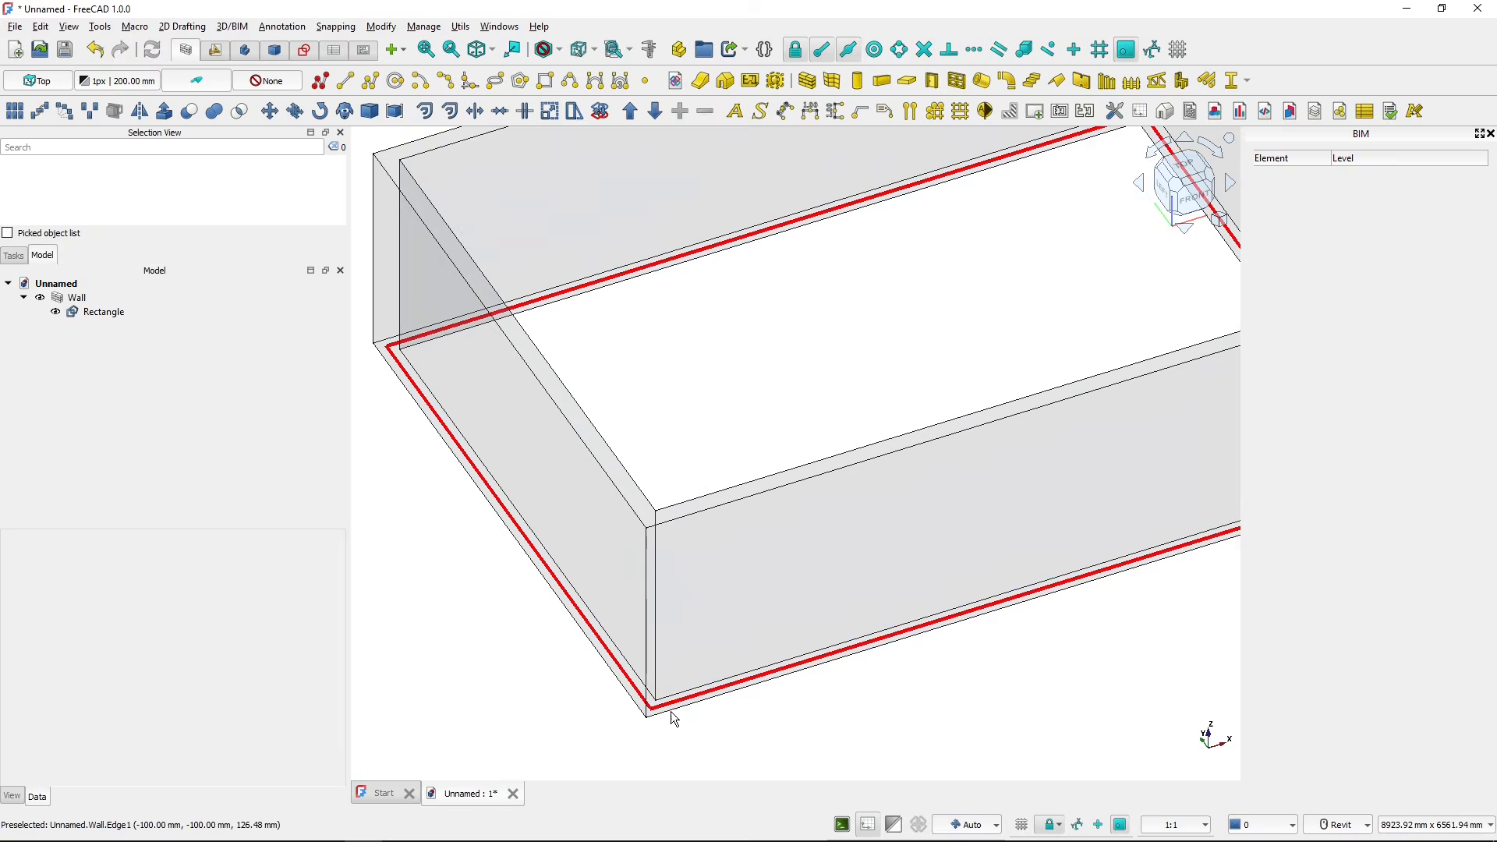
click(825, 666)
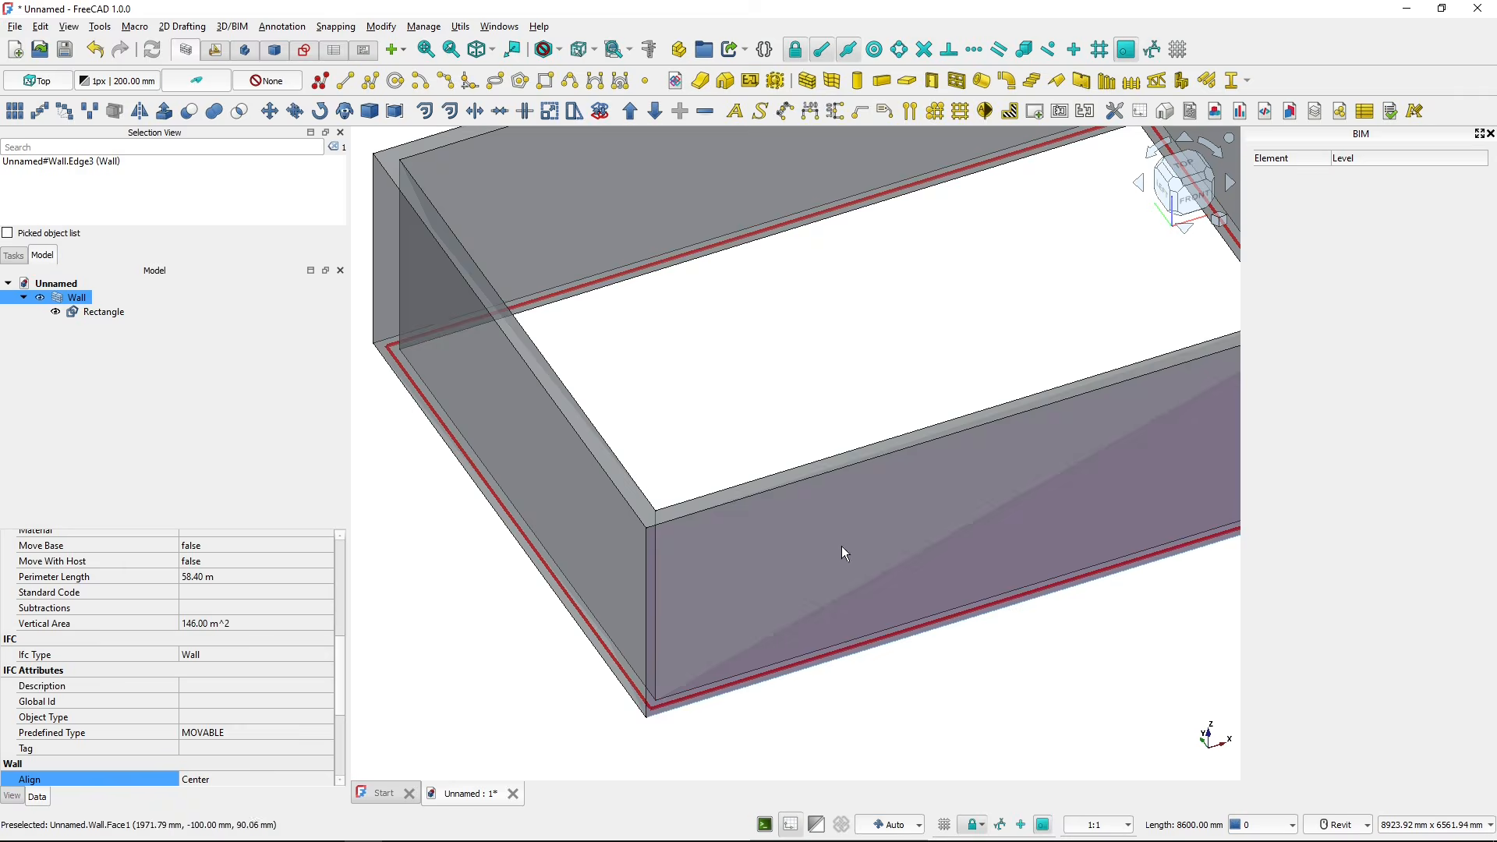
click(648, 49)
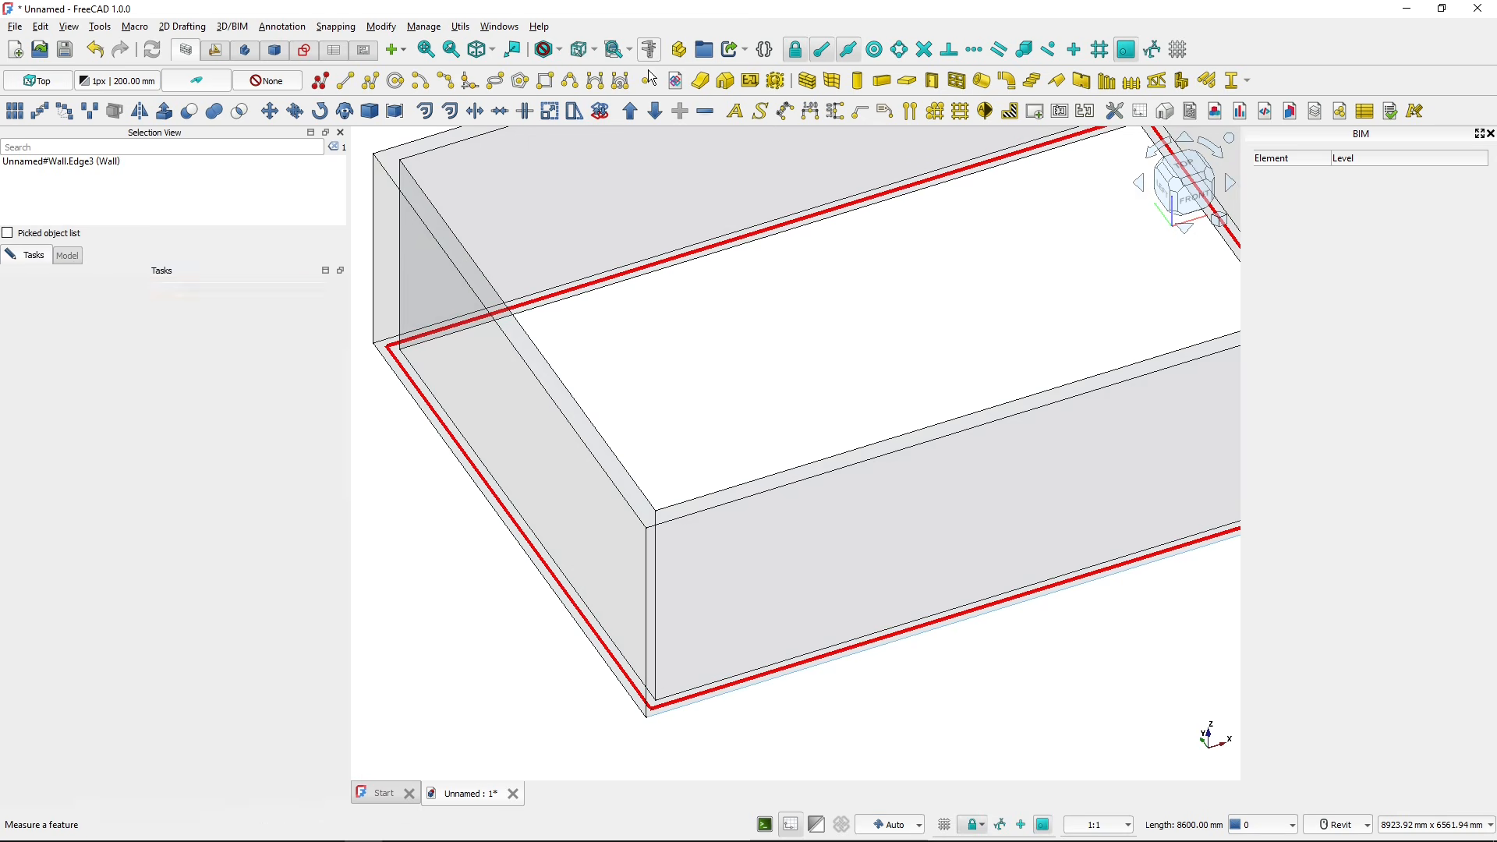
scroll(1090, 596, down, 2)
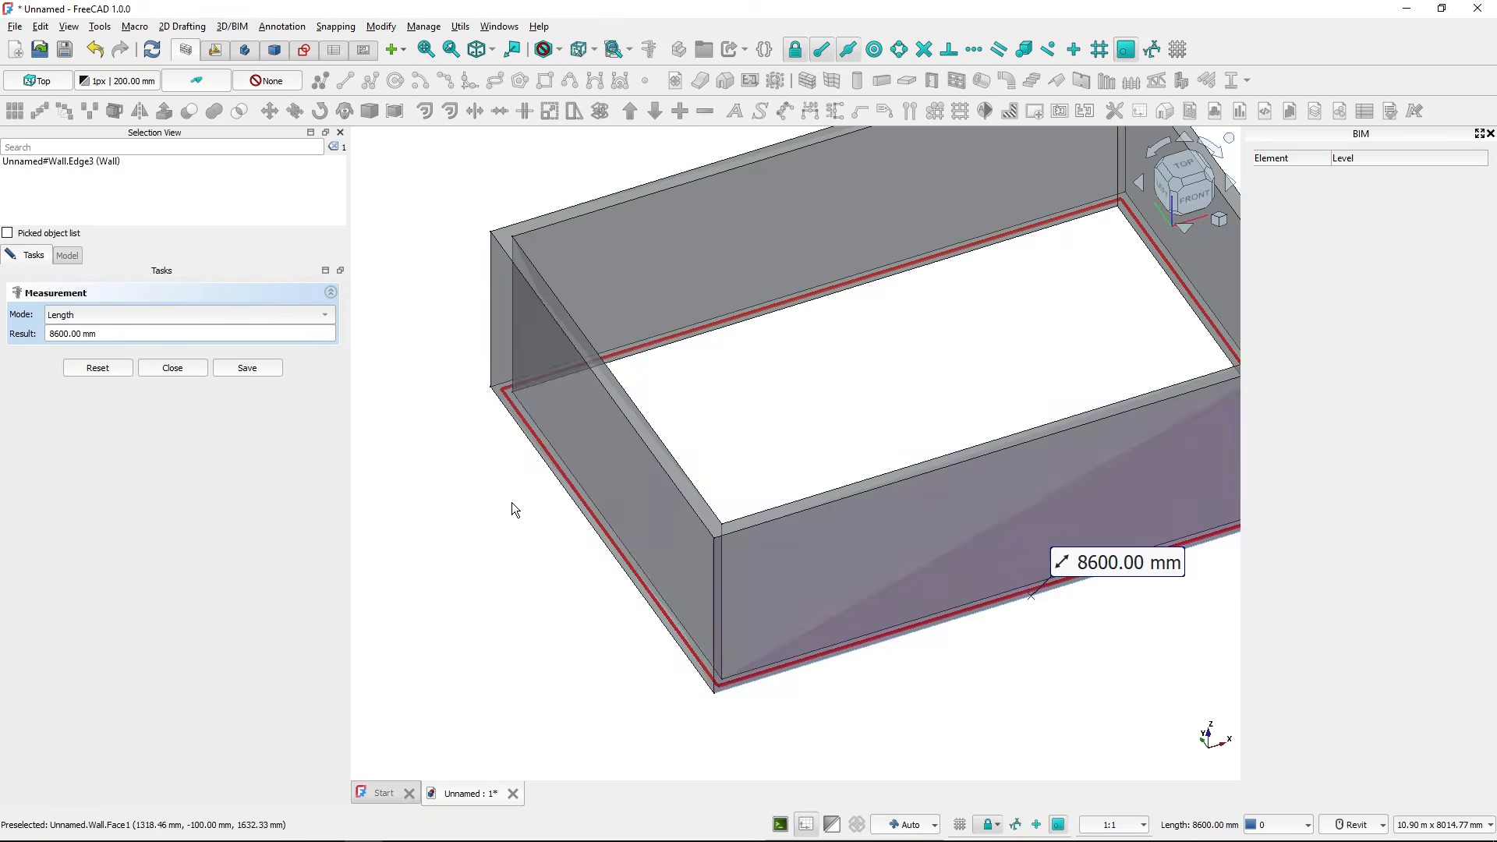
click(171, 371)
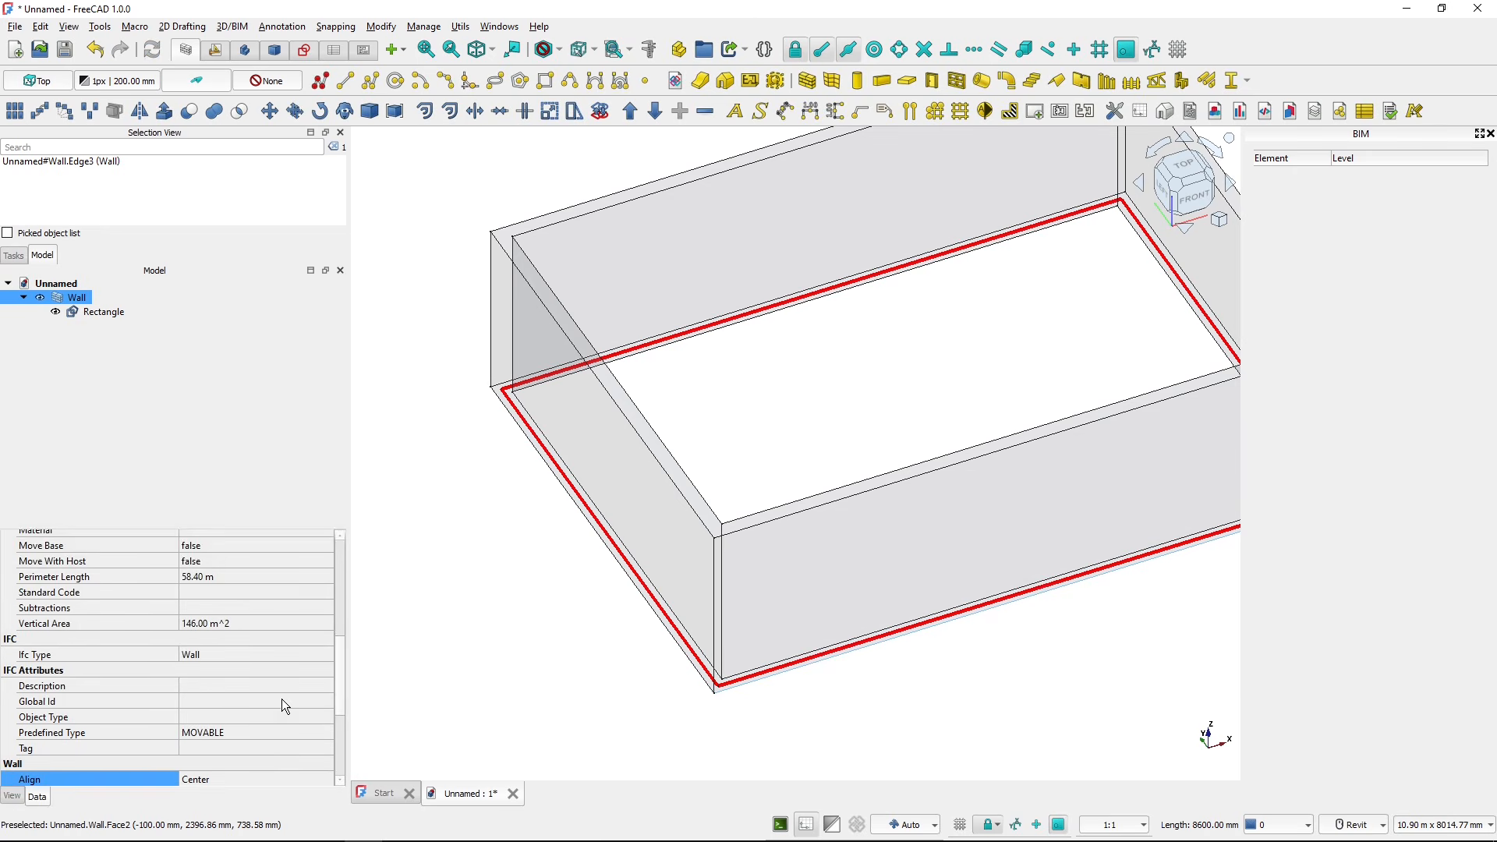
- Set the wall's alignment to Right so its thickness lies inside the base rectangle
scroll(282, 699, down, 1)
click(273, 729)
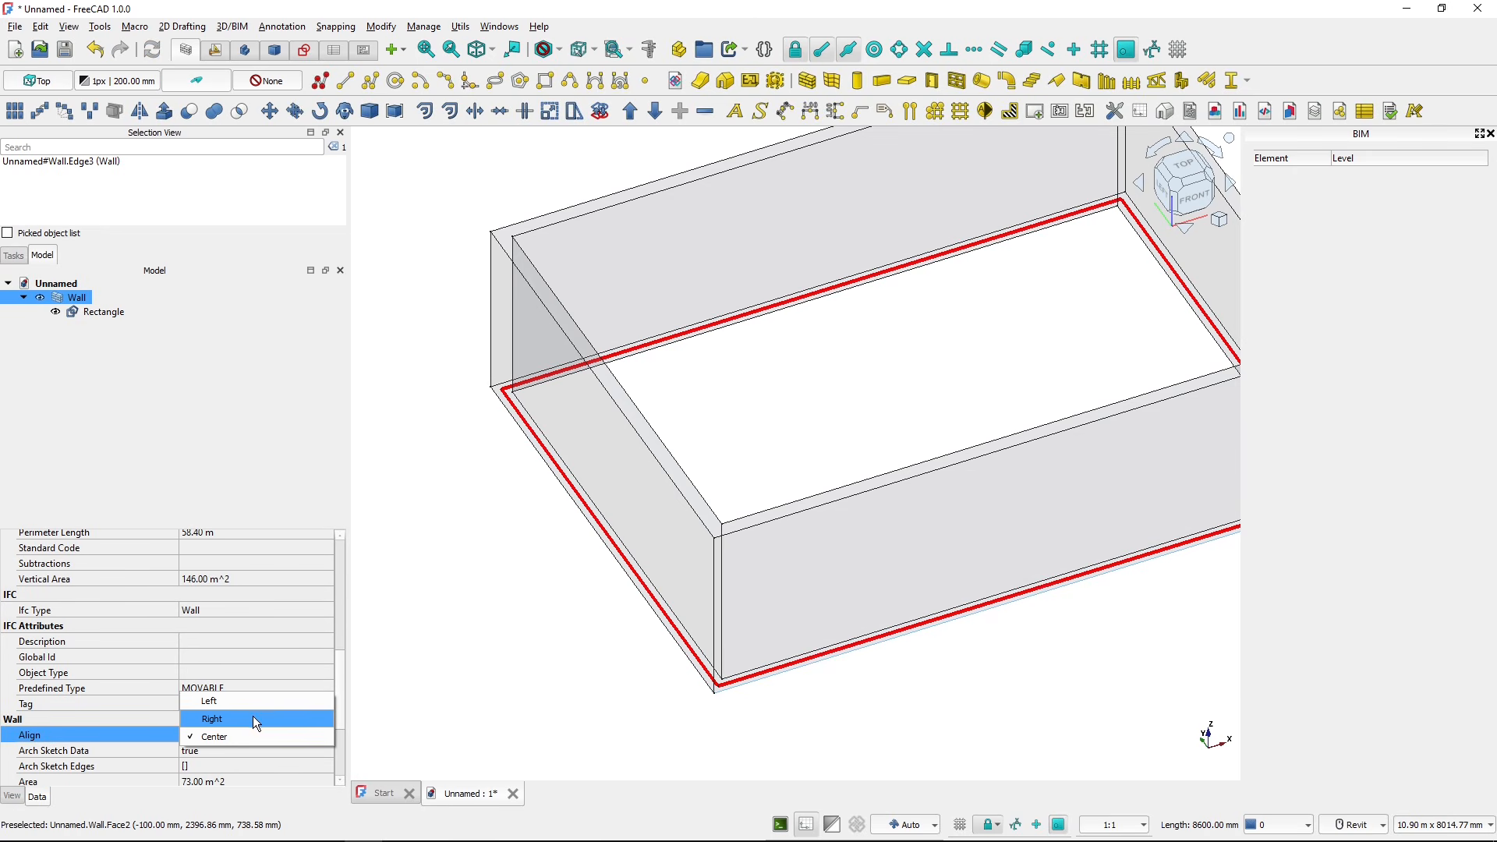
click(253, 715)
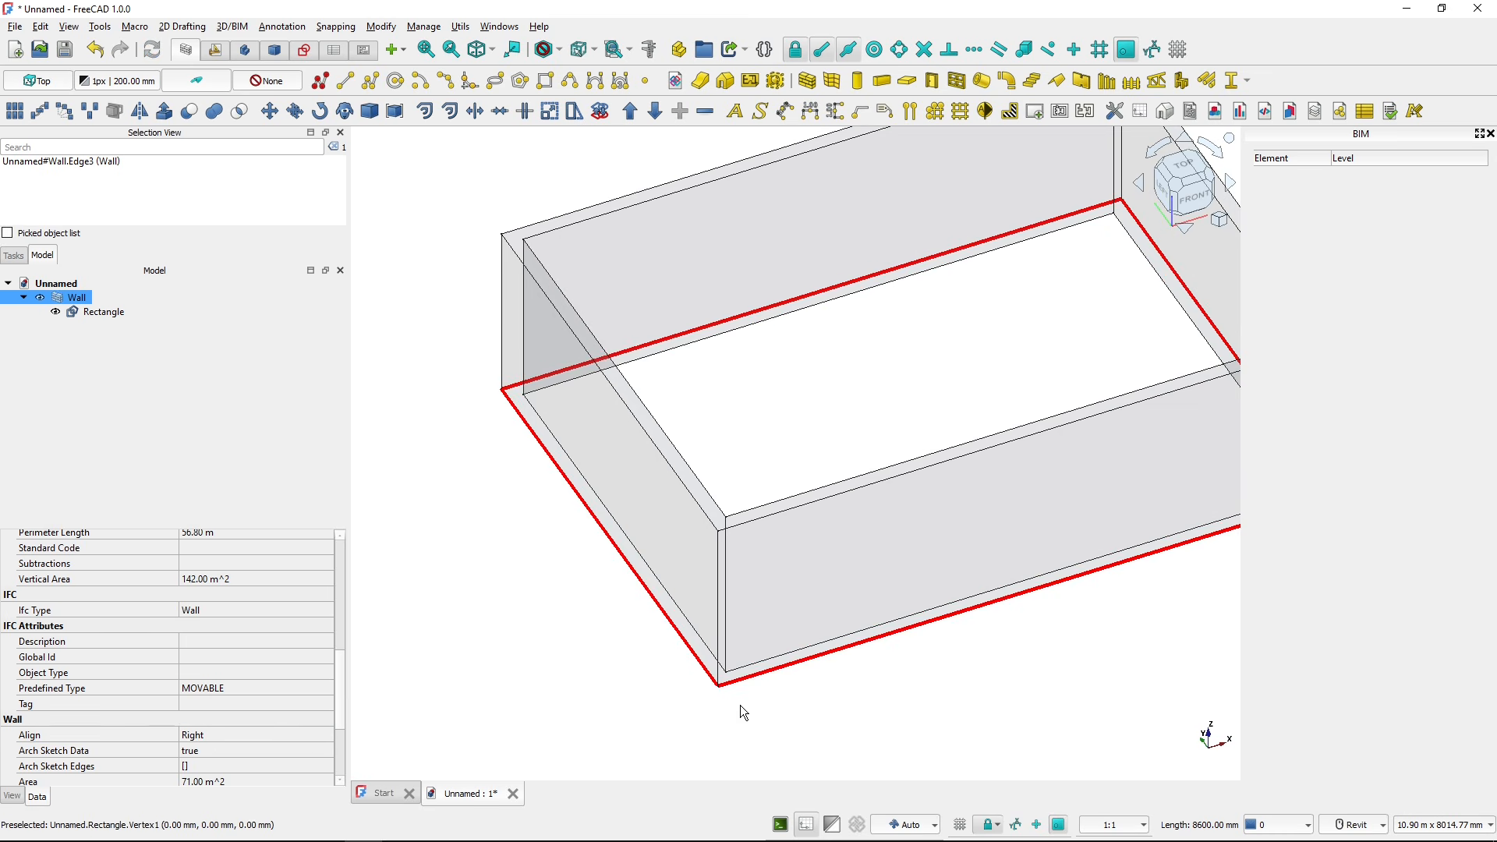
- Measure the length of the front wall's outer top edge and close the measurement
middle_drag(909, 648, 802, 663)
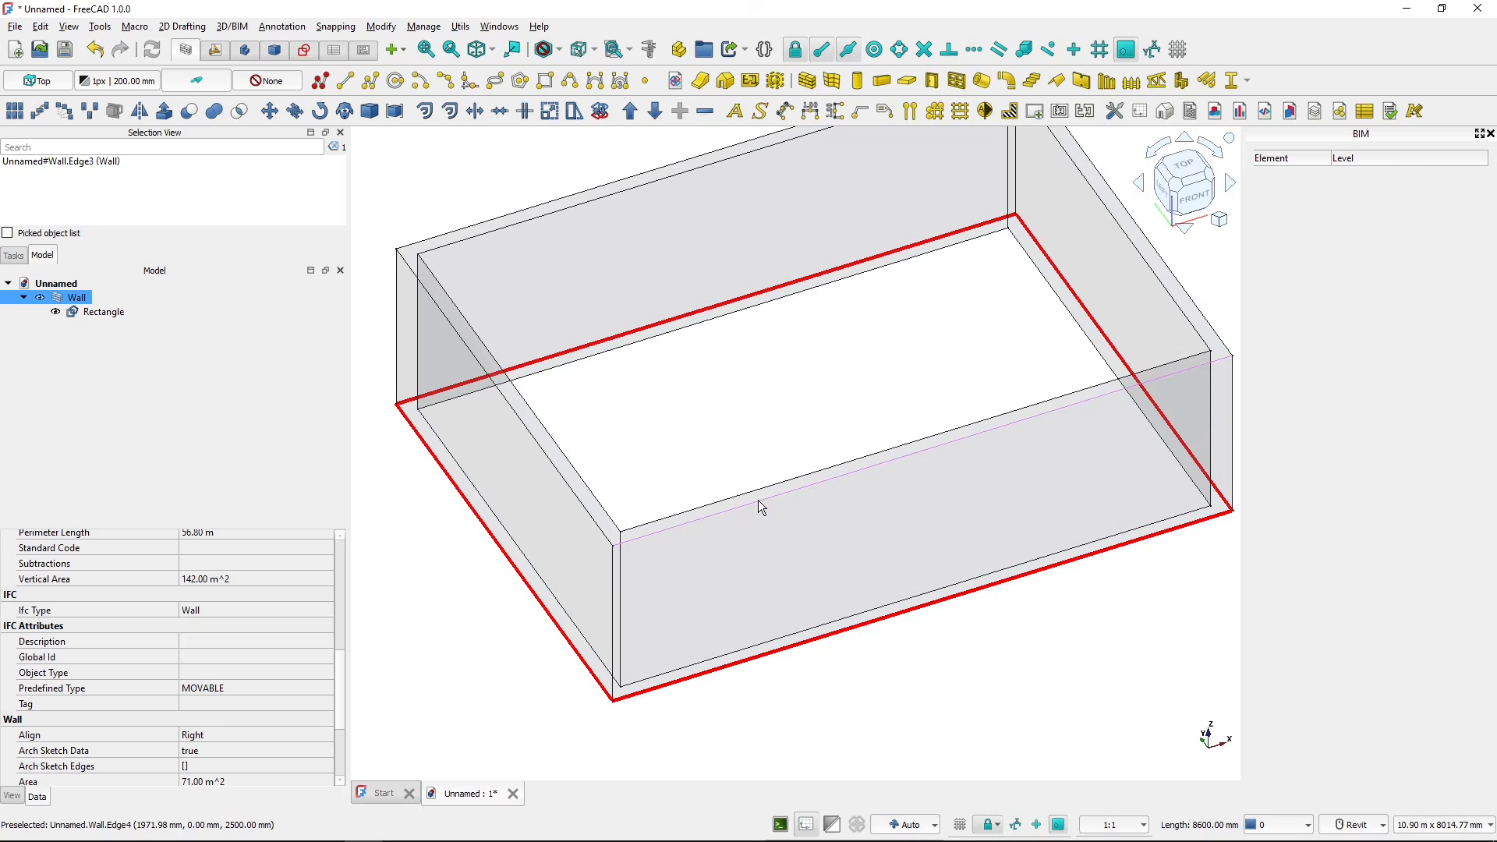
click(757, 501)
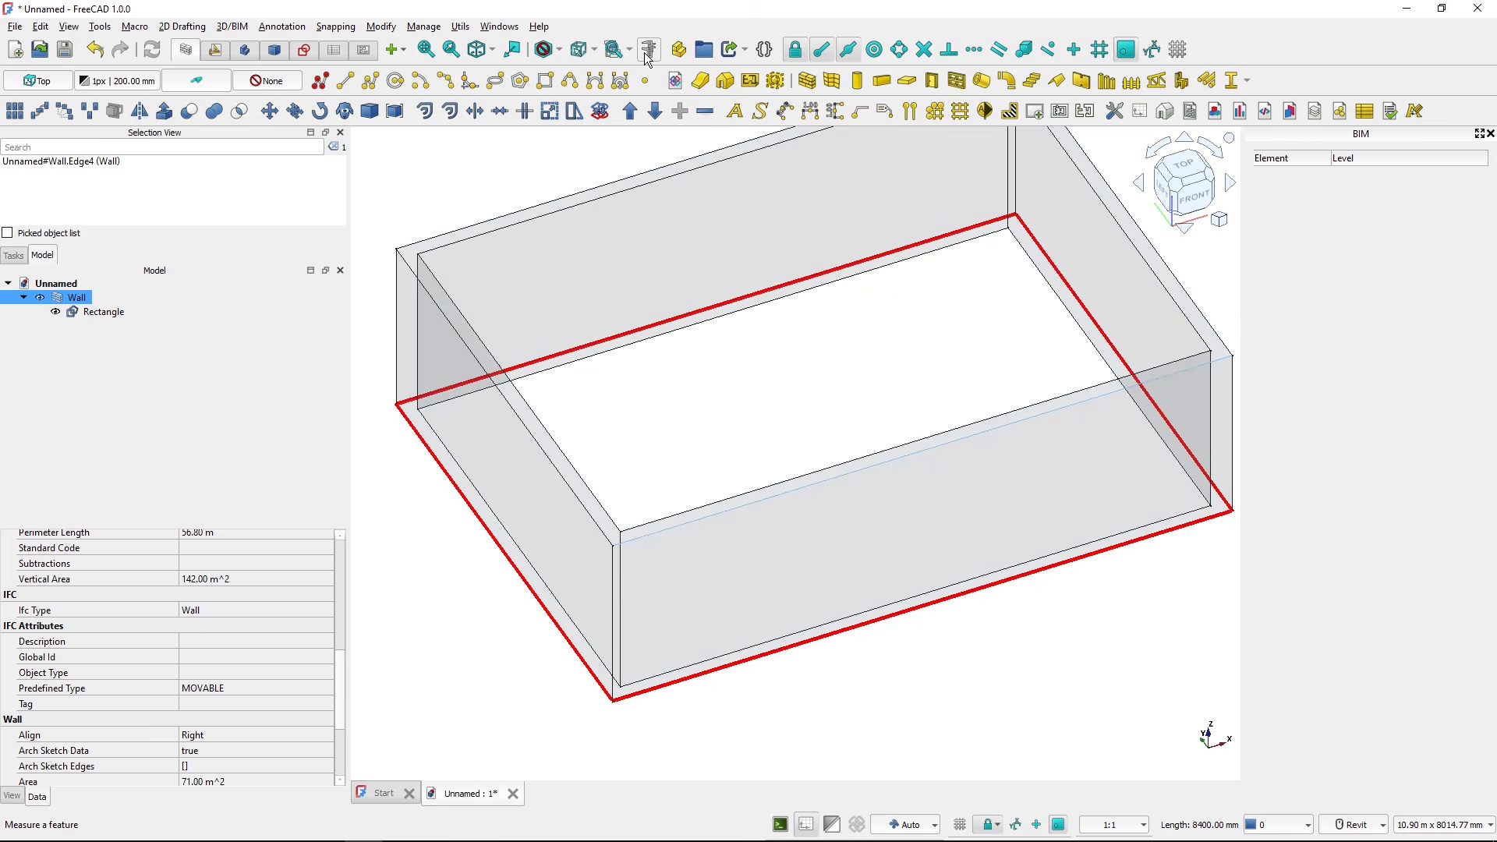
click(648, 50)
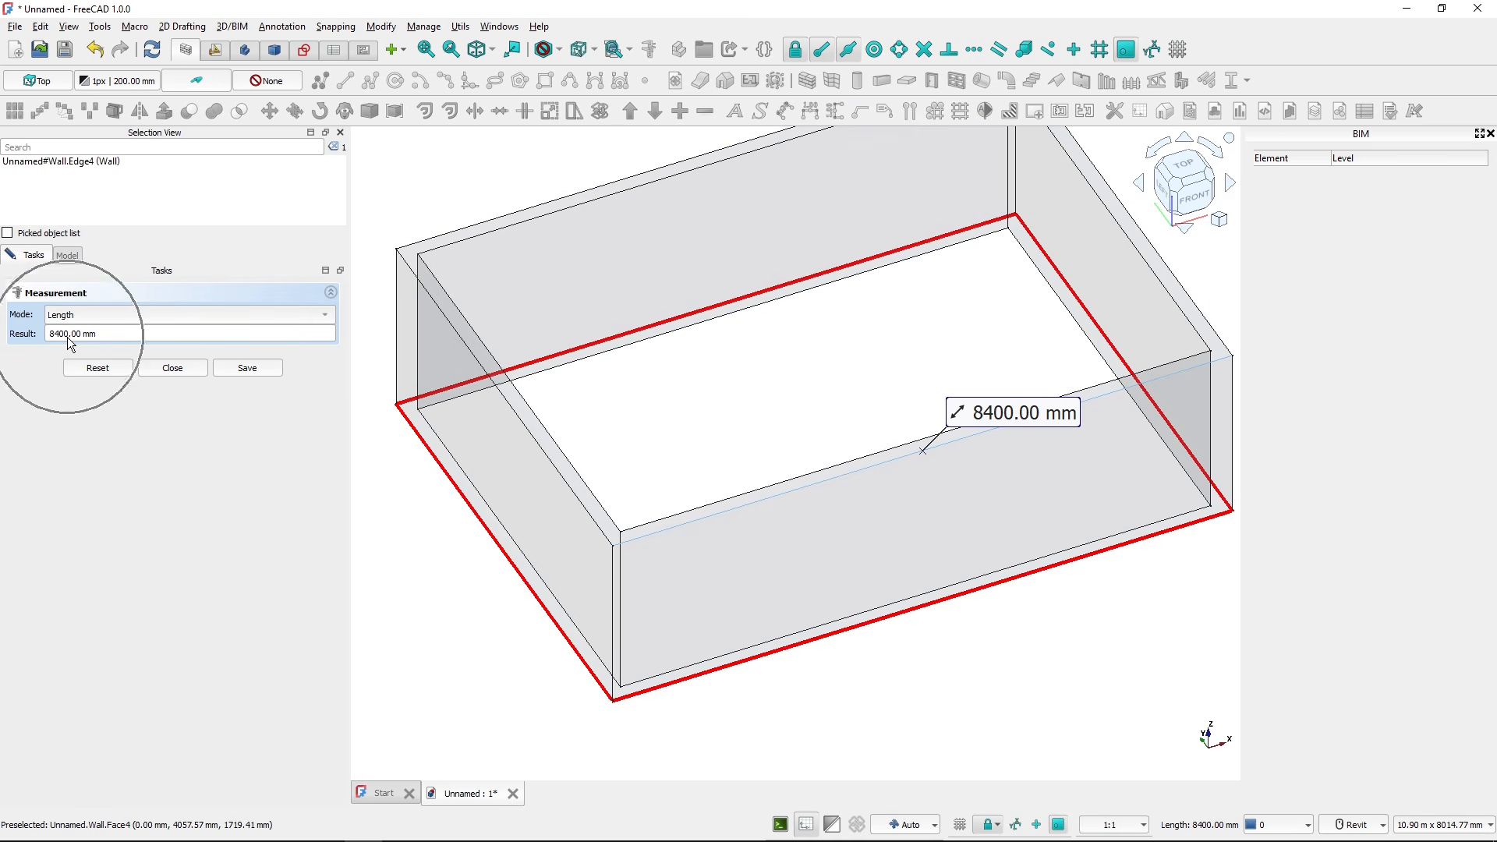
click(173, 368)
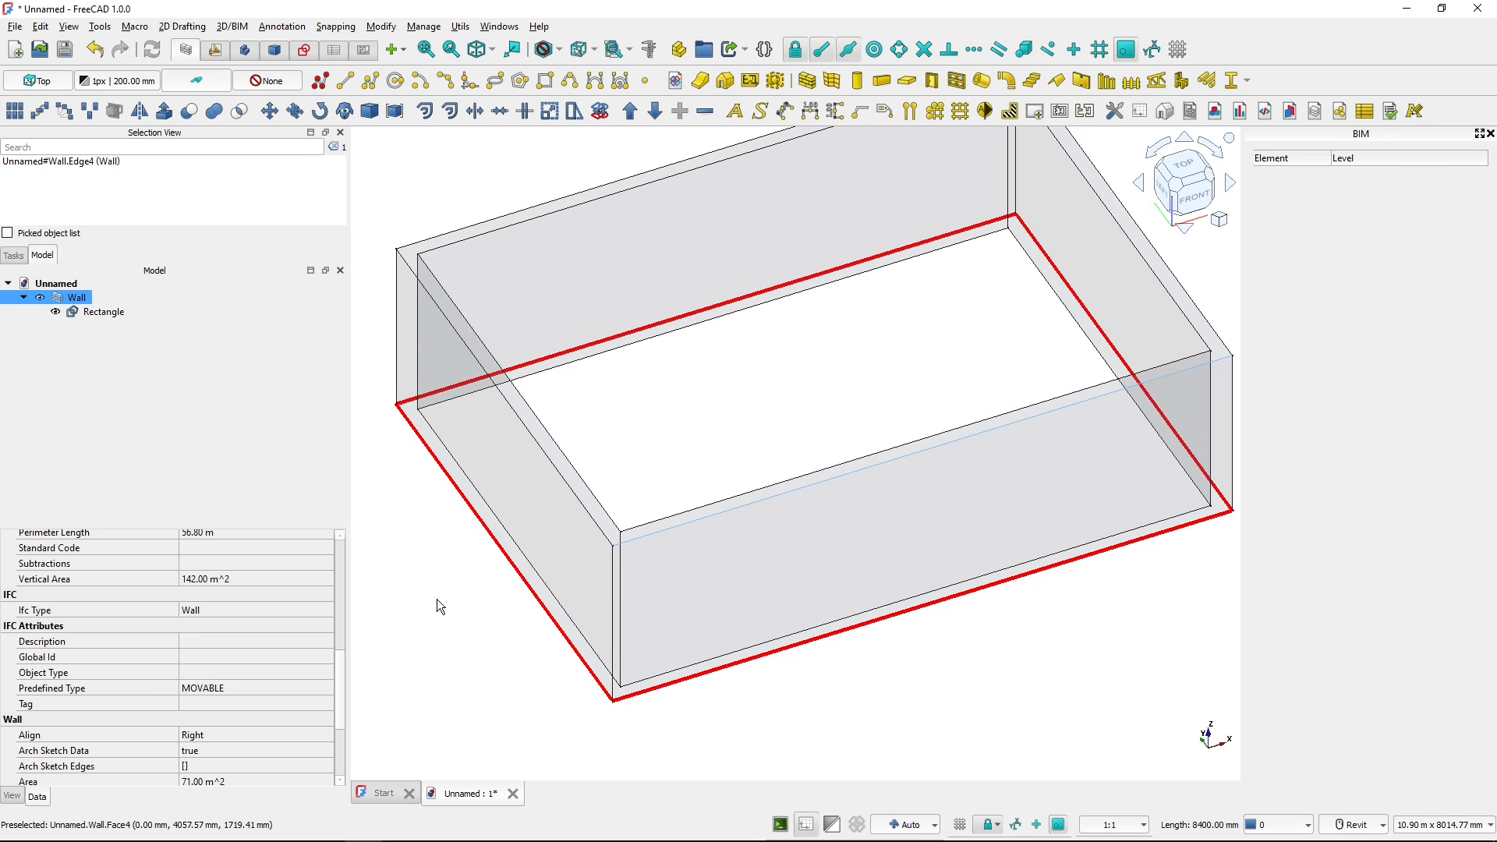
- Hide the wall's base rectangle and collapse the wall in the model tree
scroll(476, 555, down, 2)
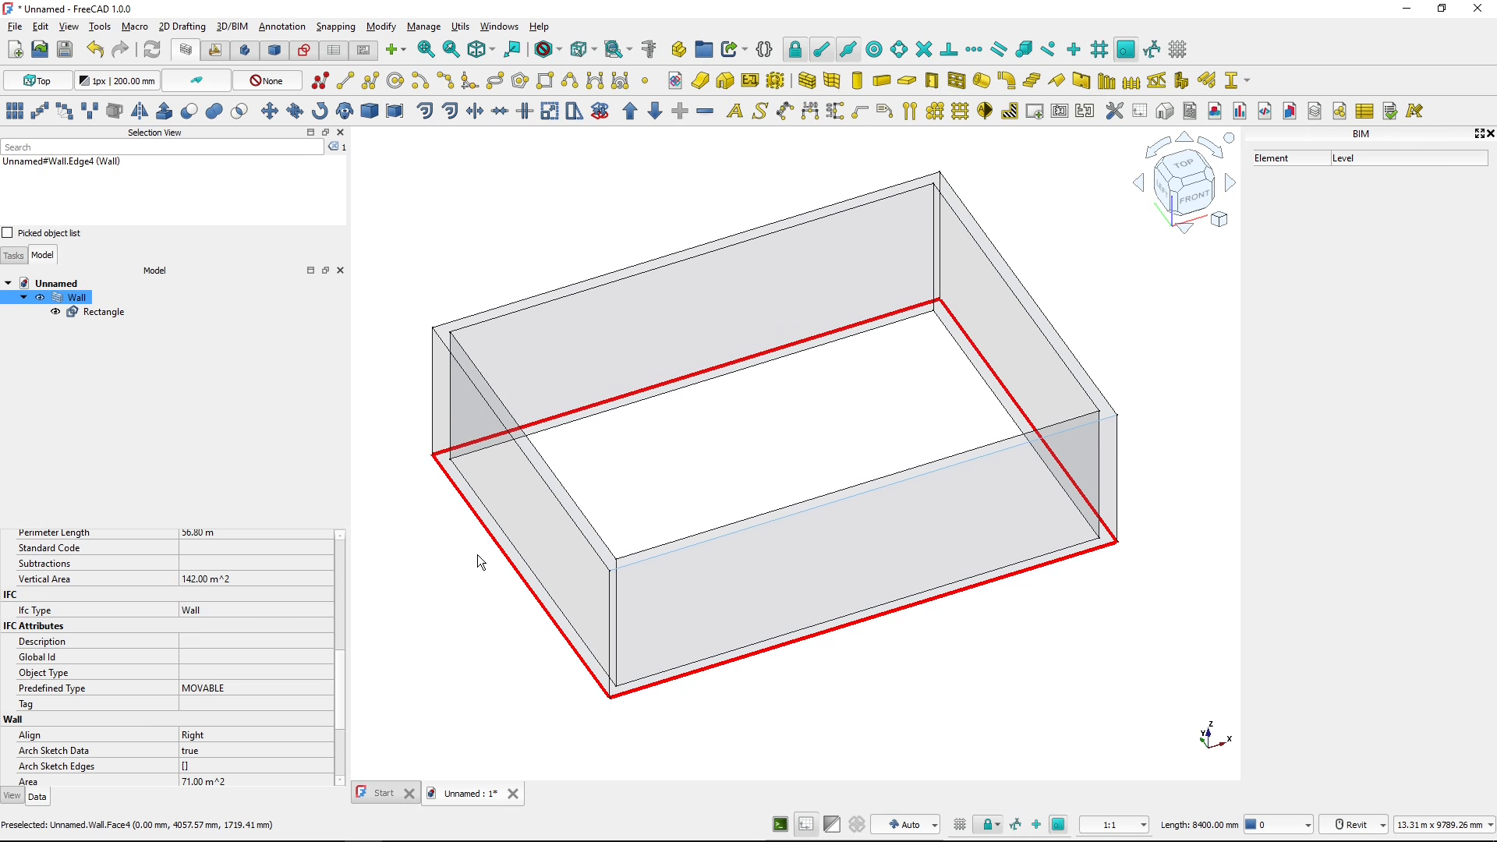
click(109, 312)
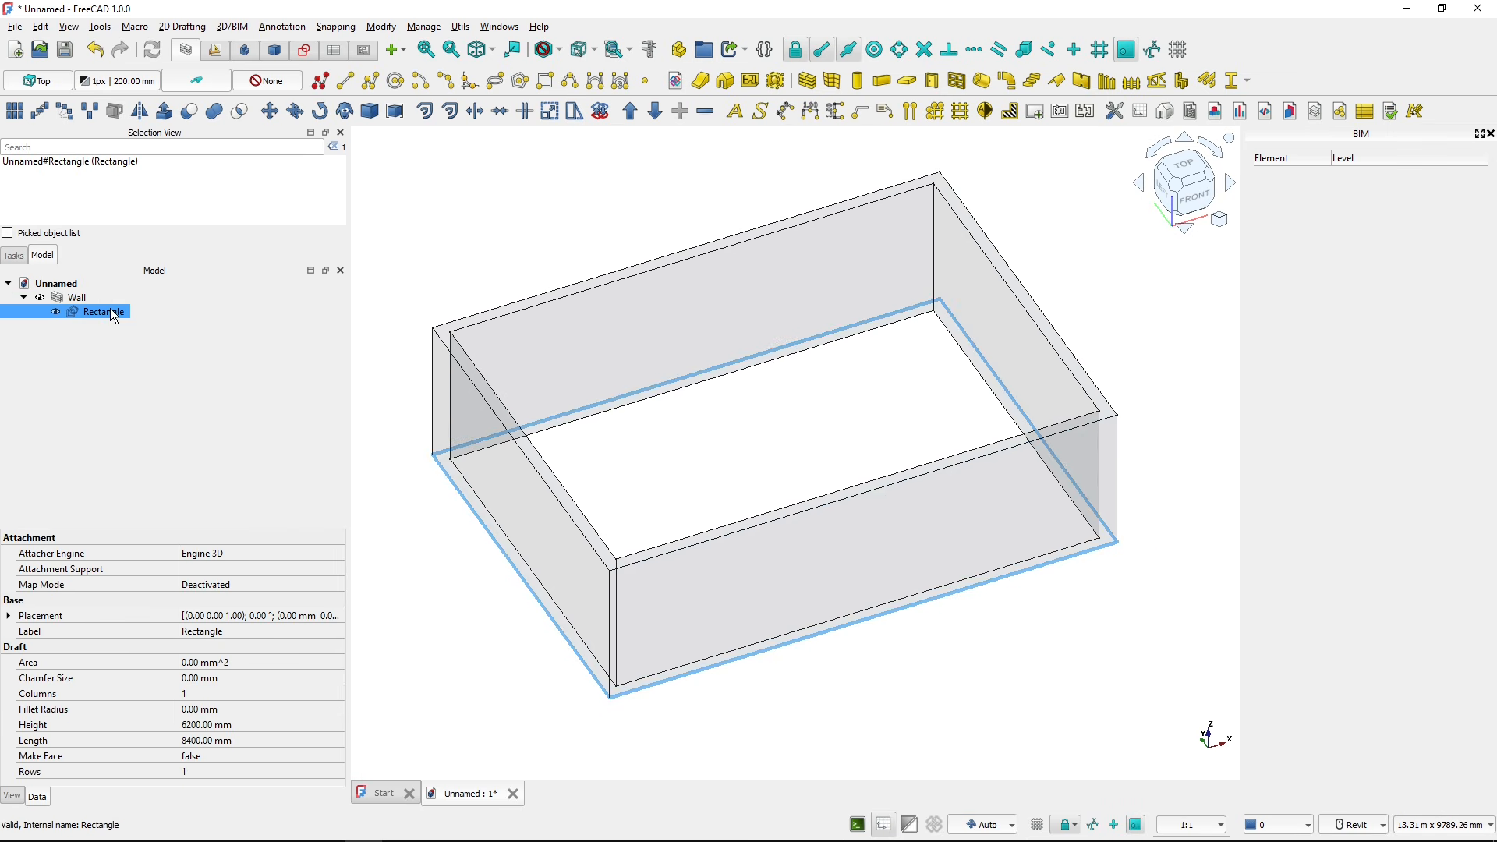
key(space)
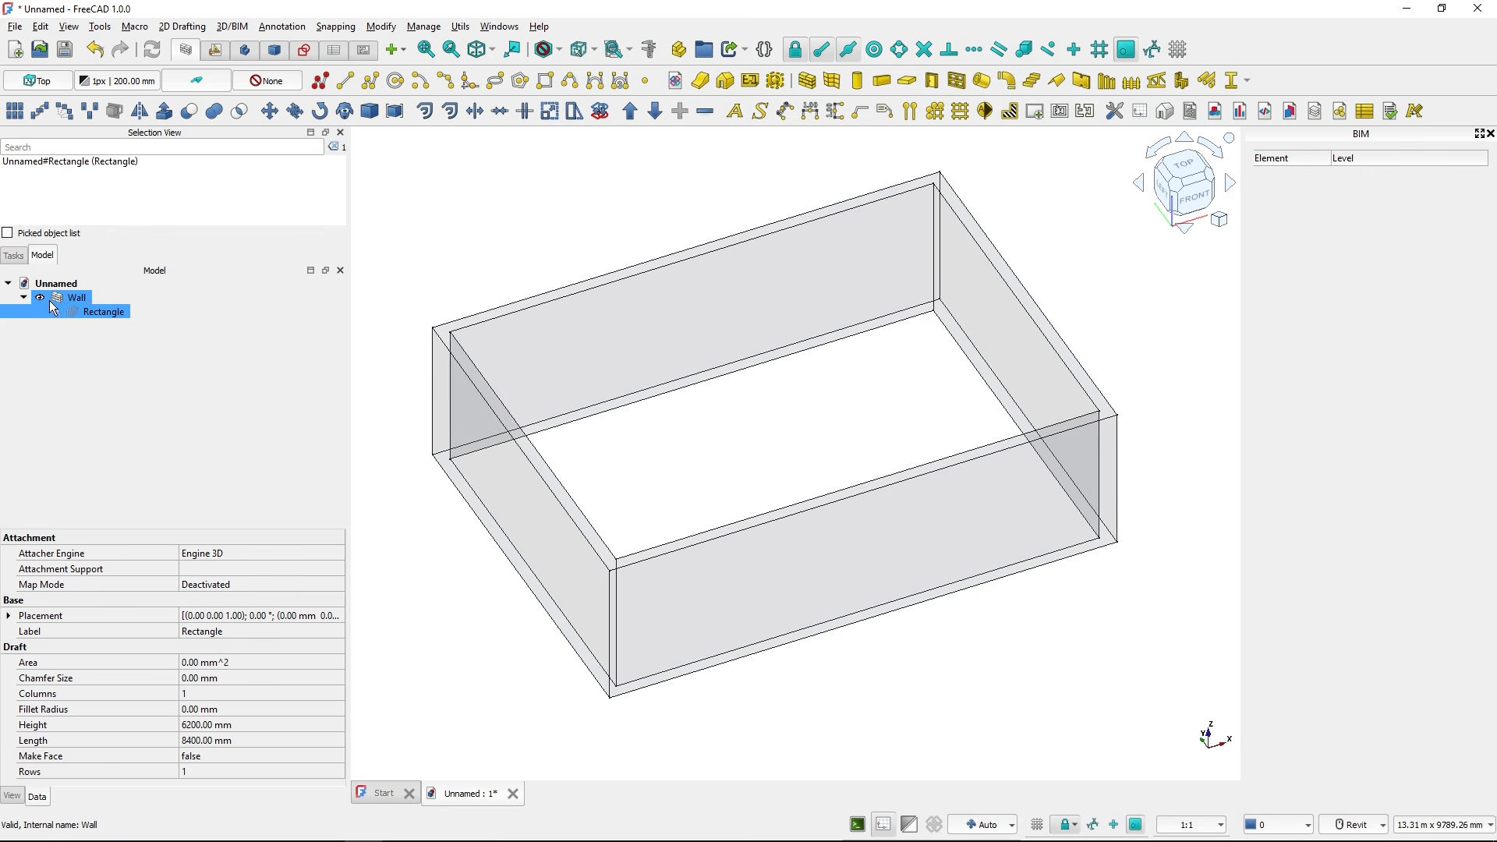
click(22, 299)
- Set the wall's transparency to 0 in its appearance settings and deselect it
click(73, 299)
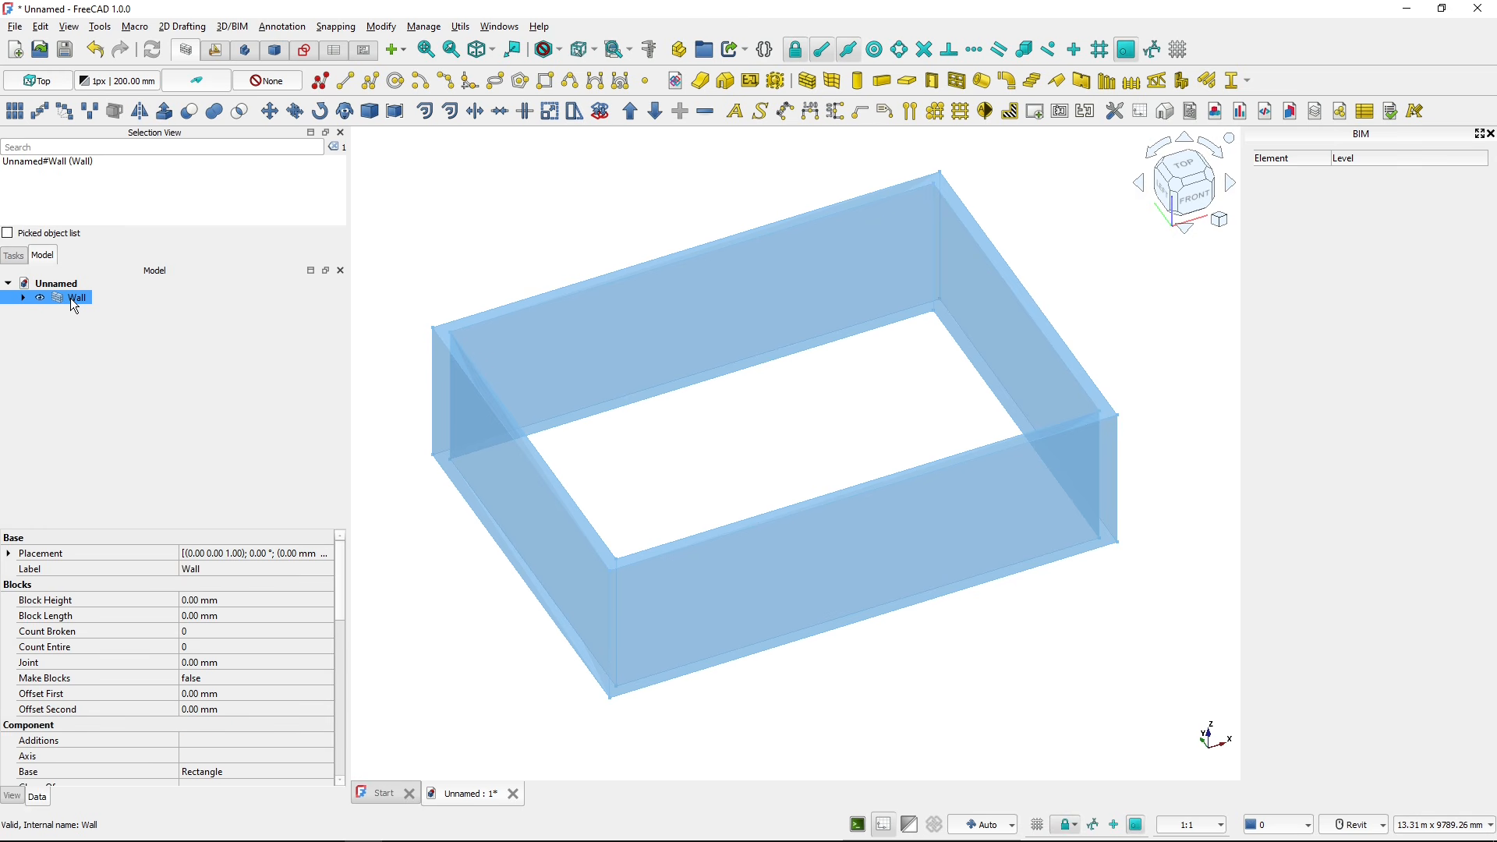
right_click(549, 333)
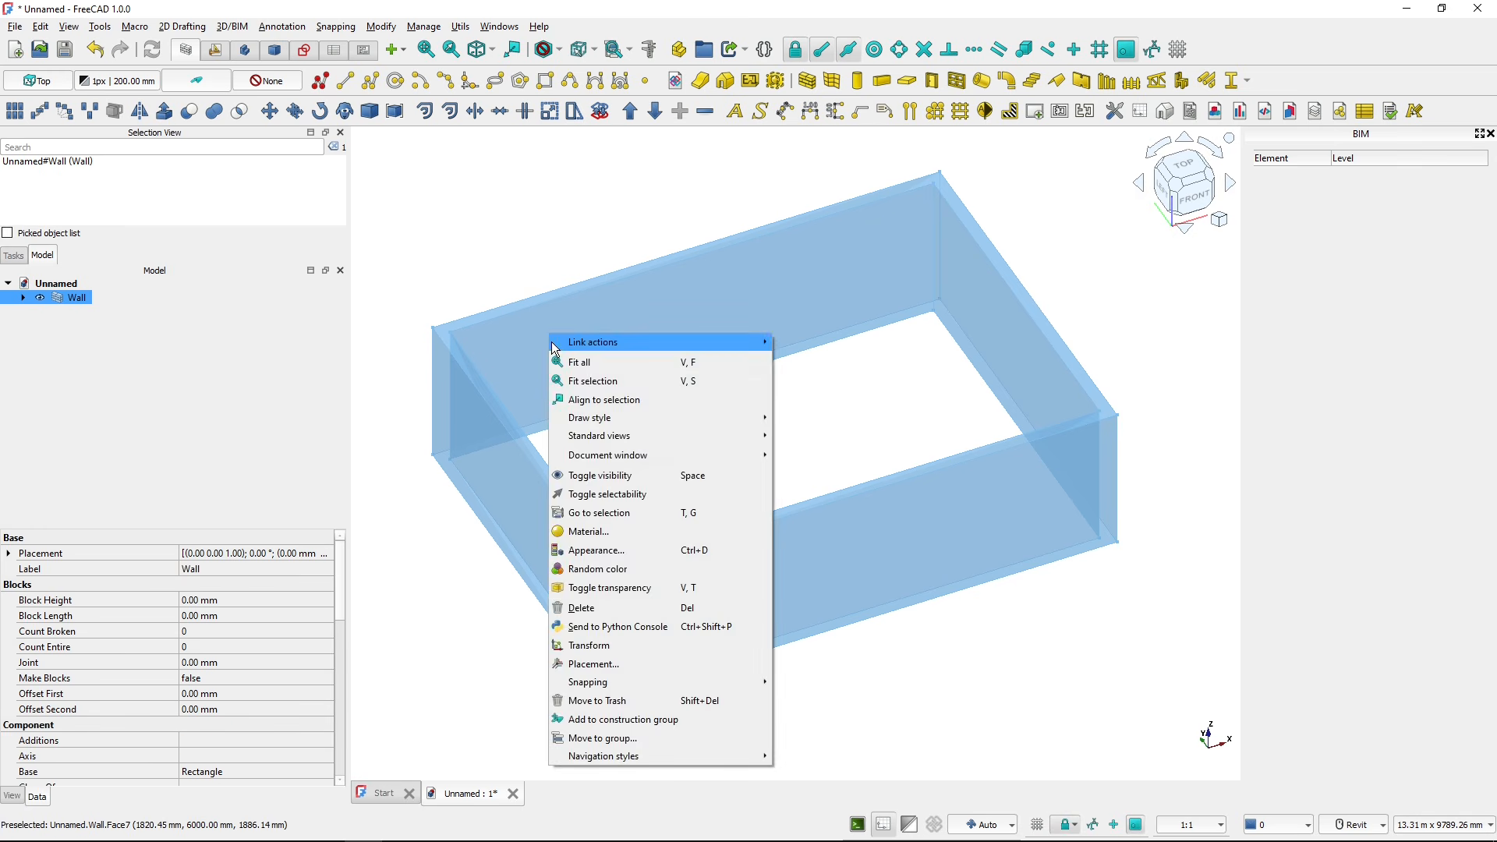
click(615, 551)
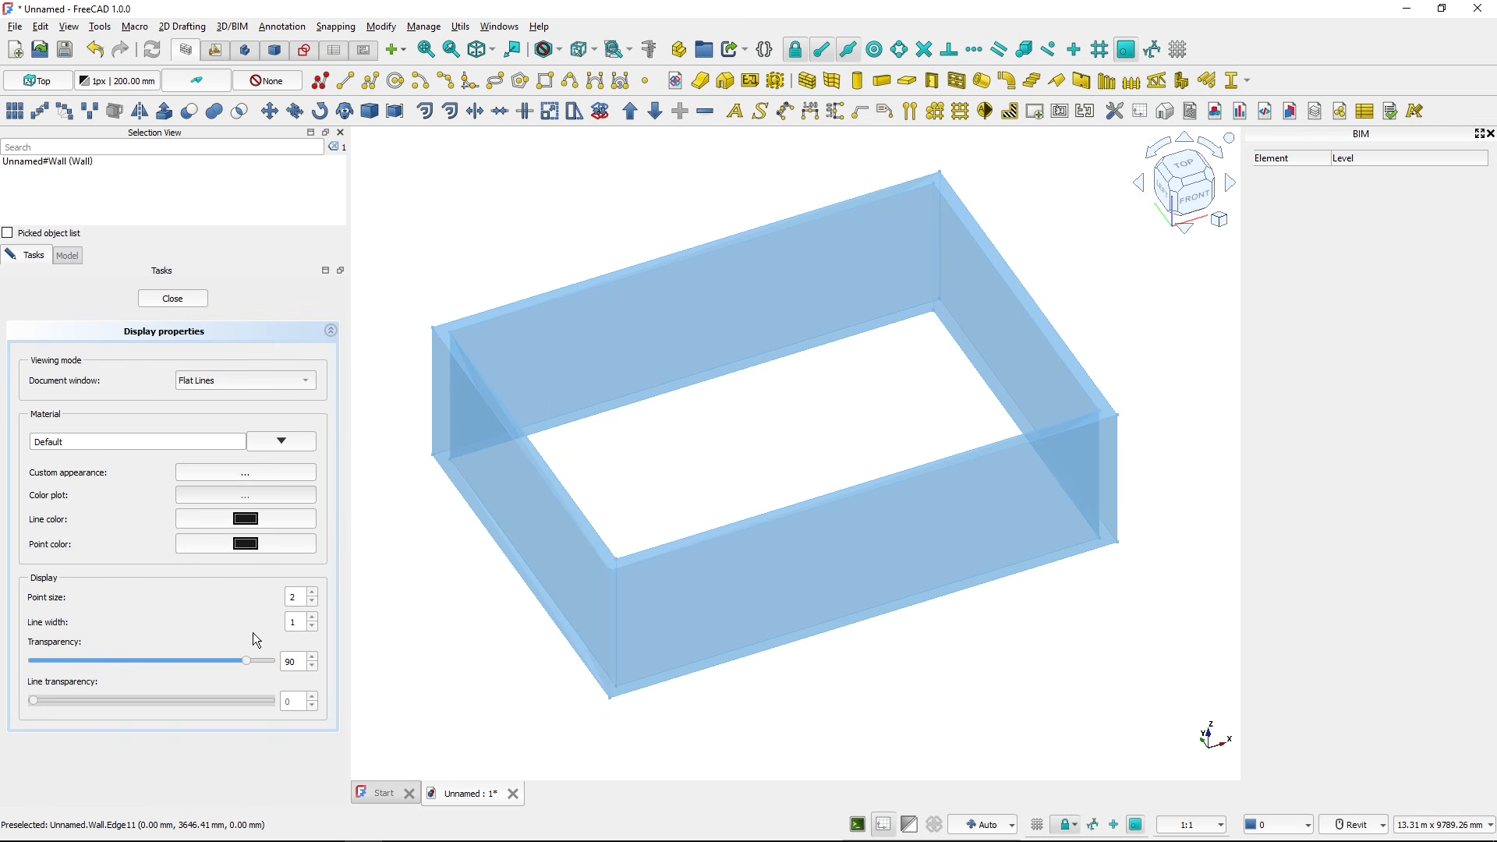
drag(247, 657, 5, 672)
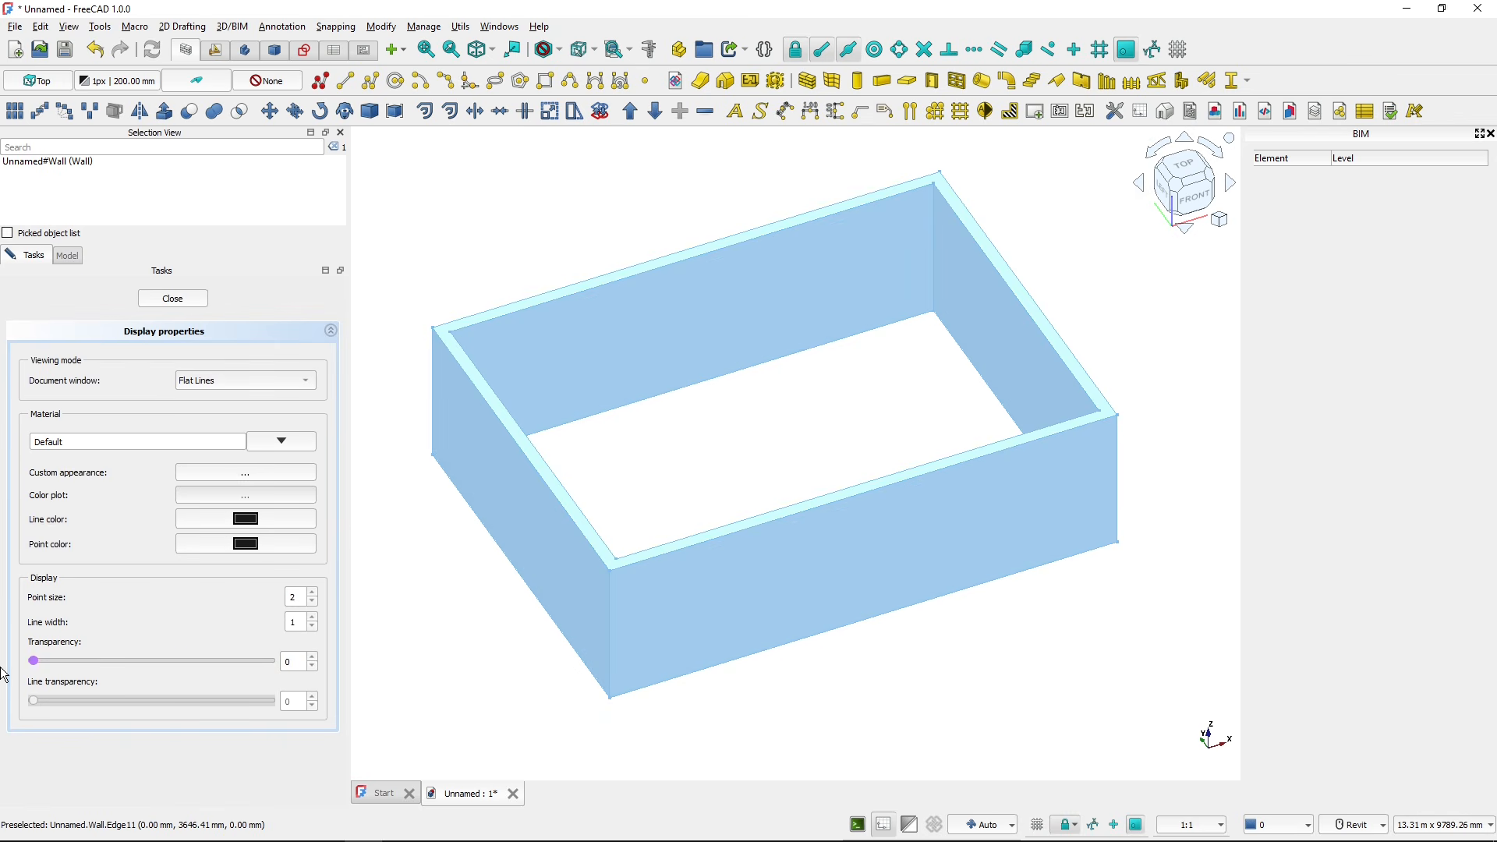
click(173, 299)
click(760, 458)
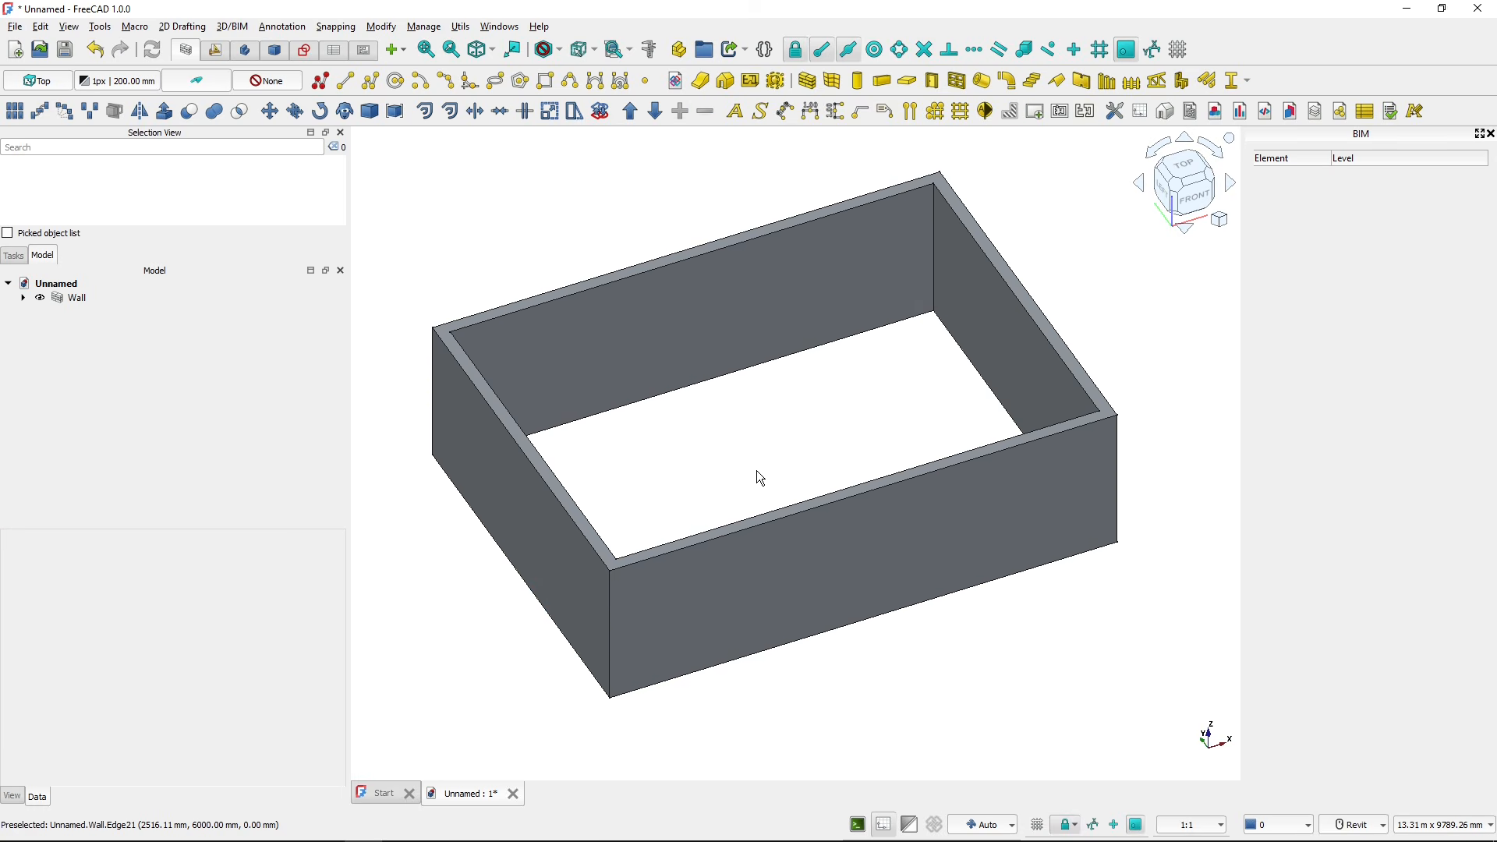
middle_drag(756, 470, 811, 465)
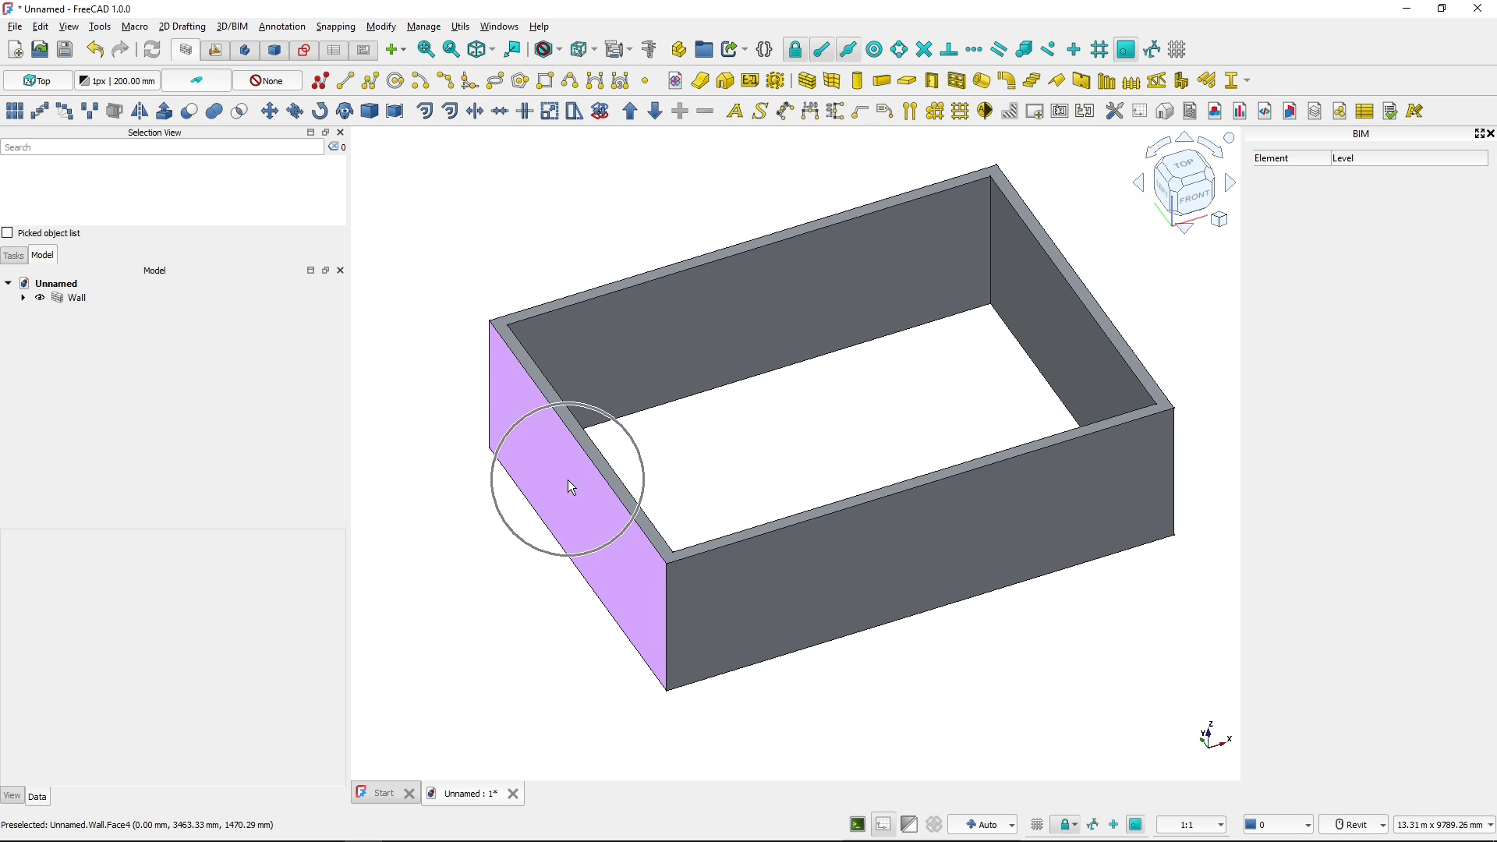
click(23, 297)
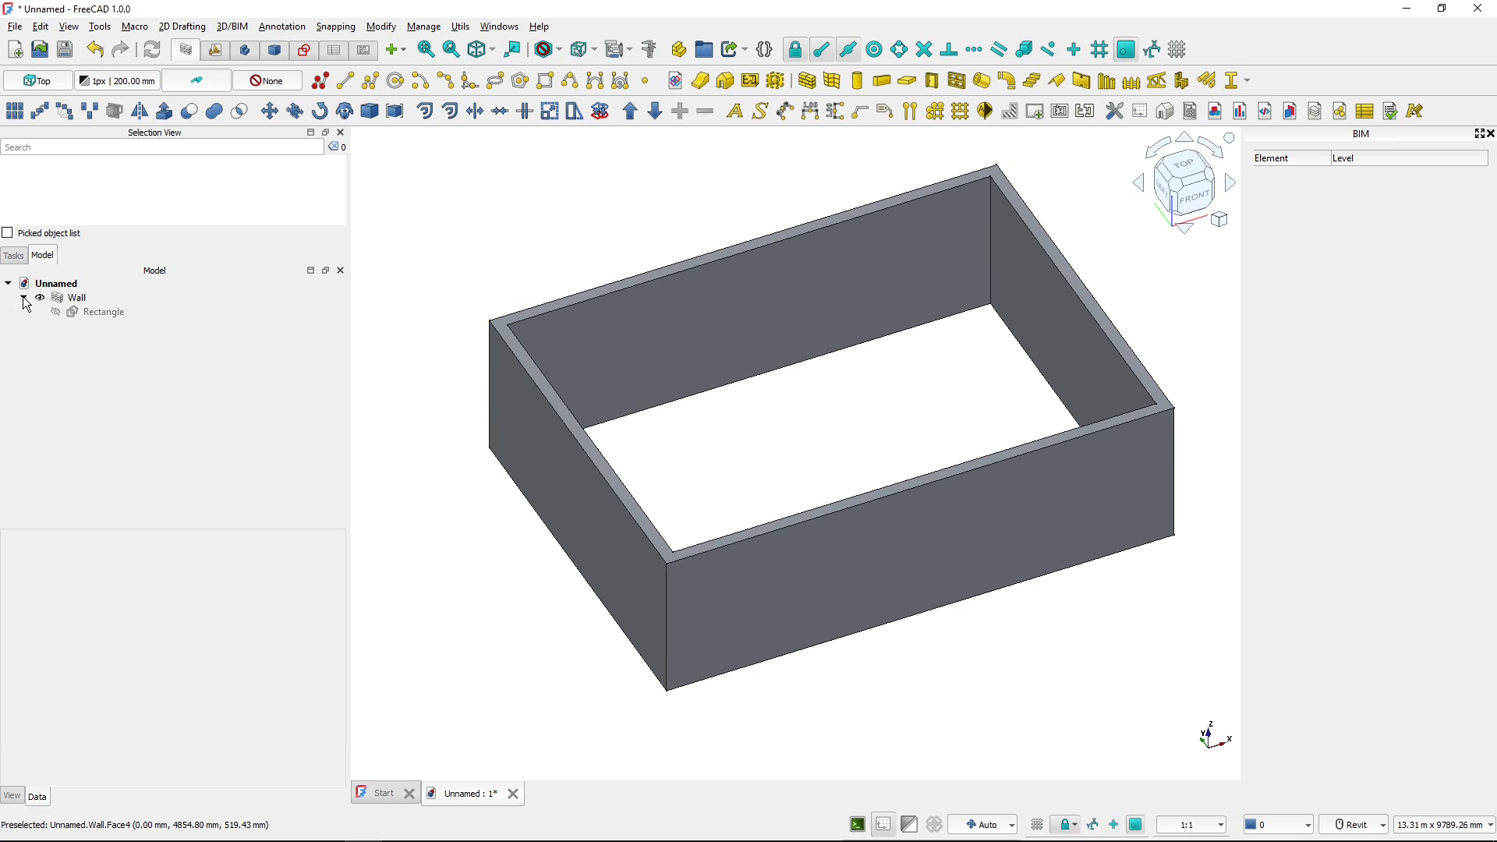
click(18, 297)
- Review the wall's dimension properties, check the outer wall thickness on the Plan View in Foxit PDF Reader, and return to FreeCAD
click(22, 296)
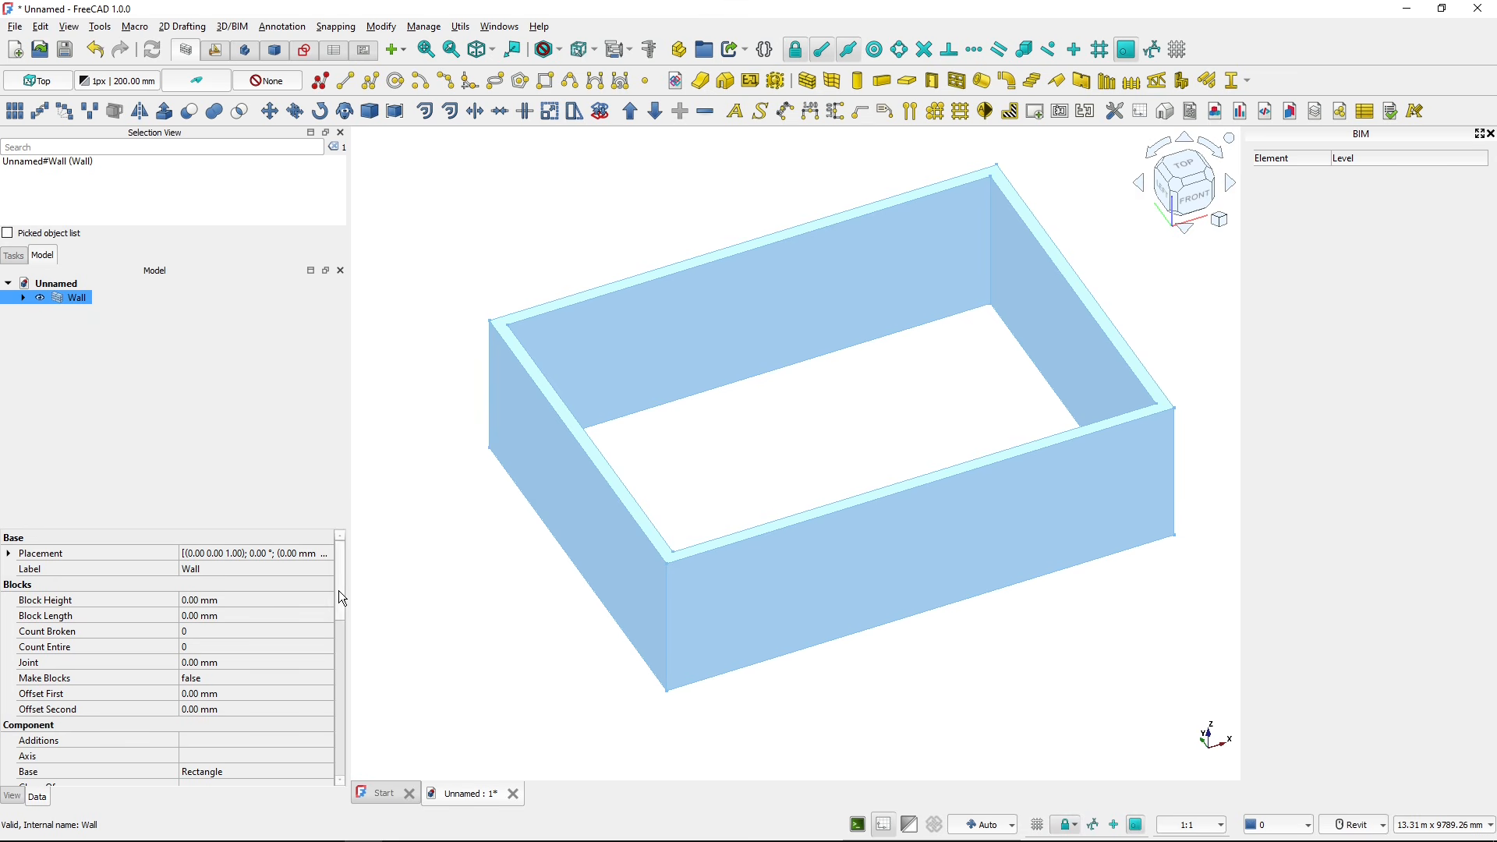
drag(339, 590, 321, 771)
key(ctrl)
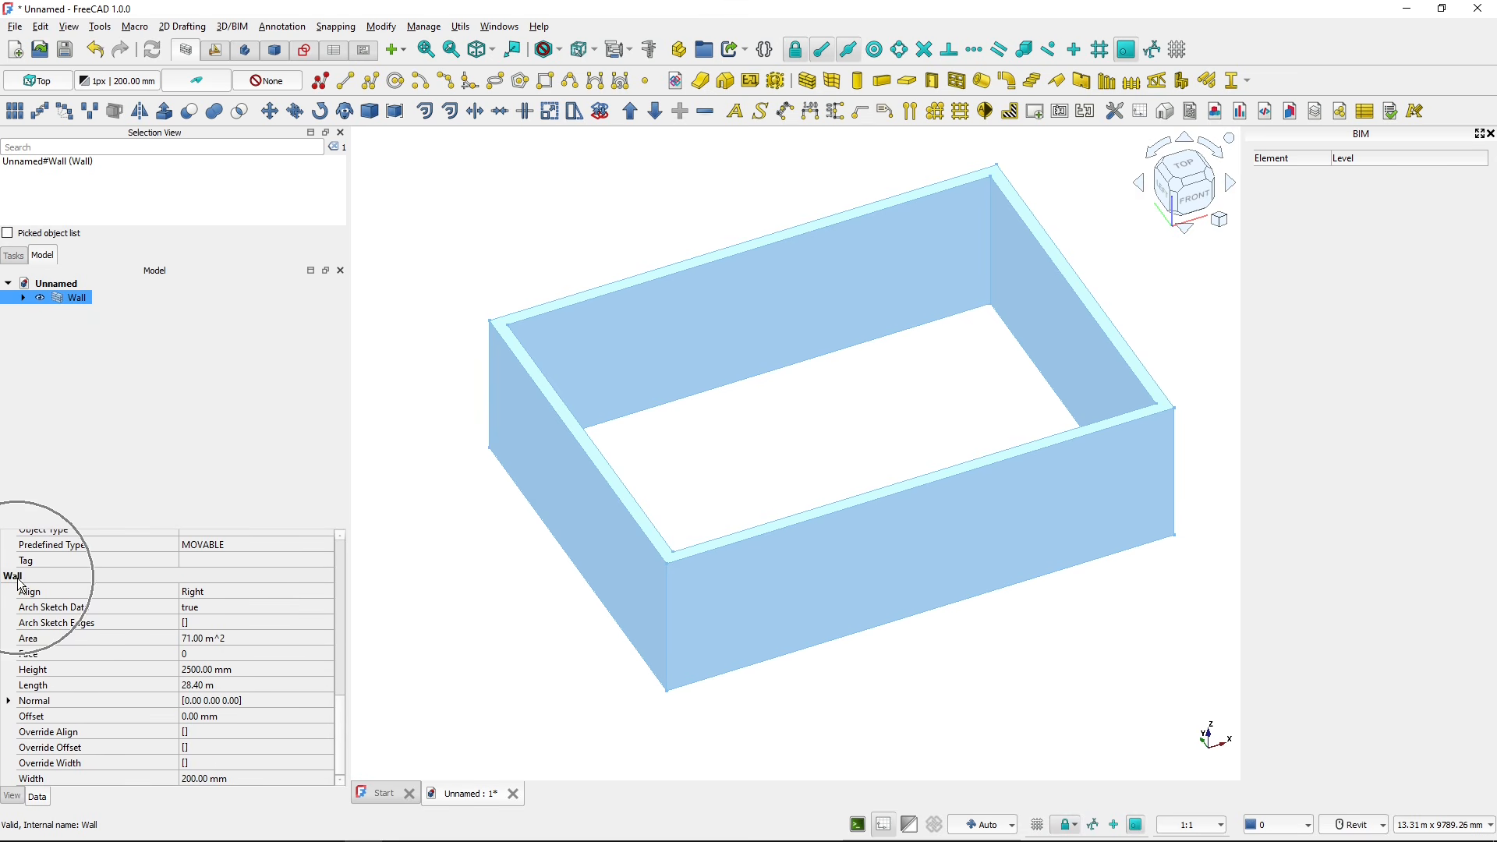
key(ctrl)
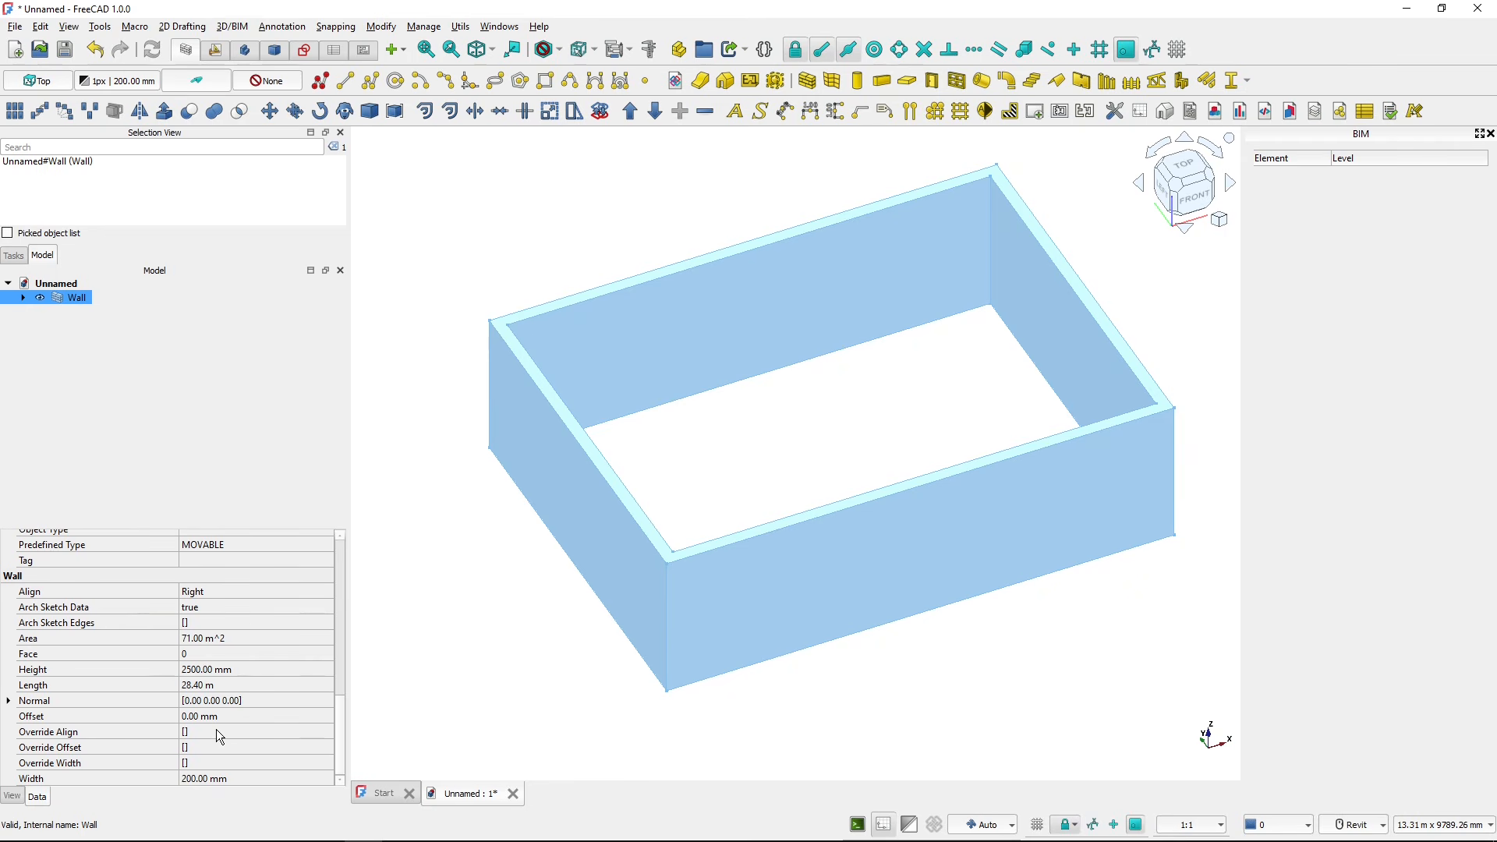
key(alt+Tab)
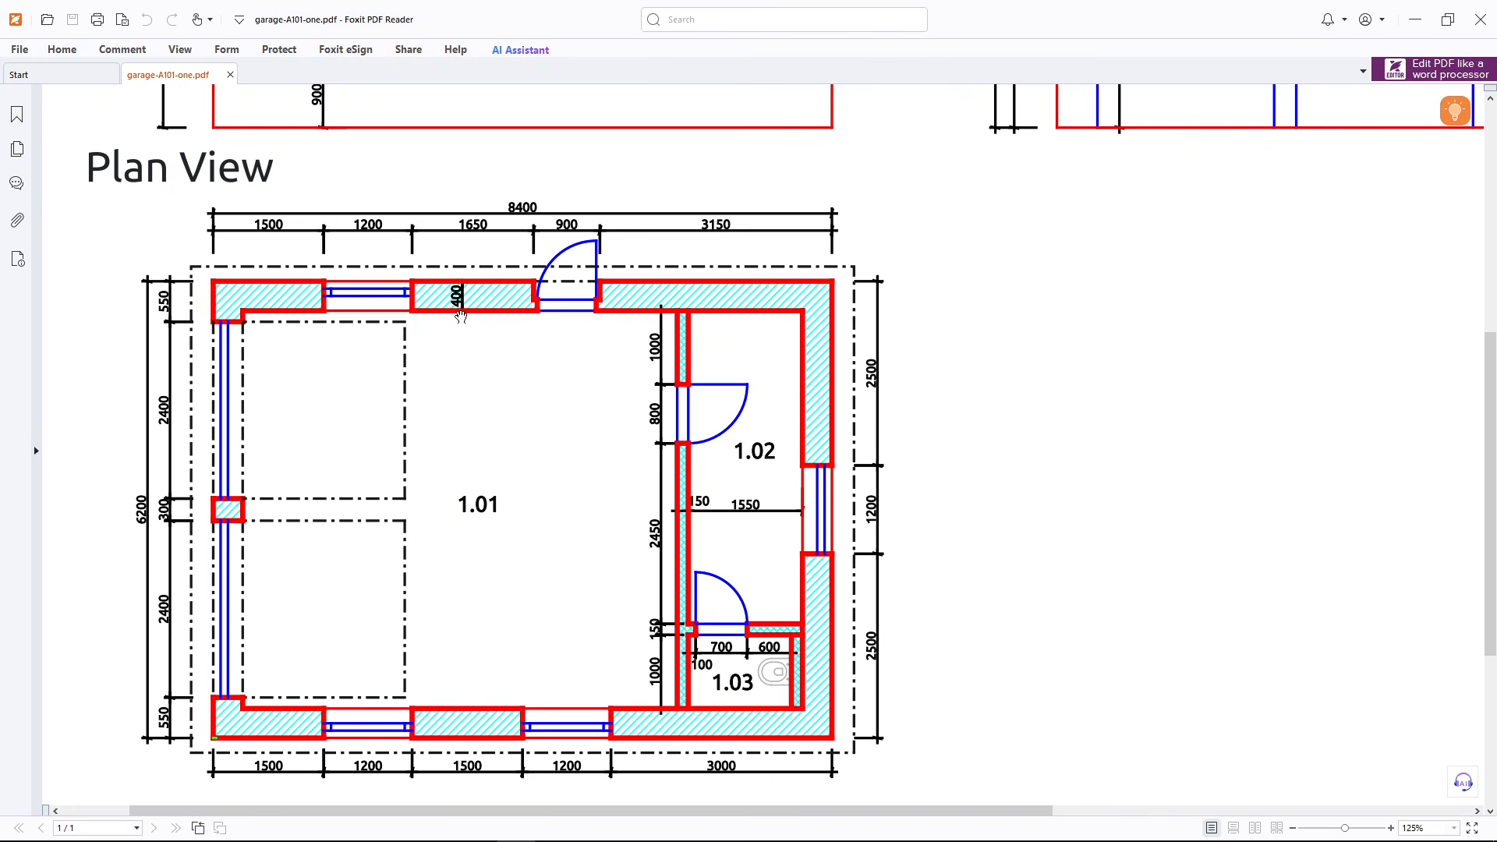
key(alt+Tab)
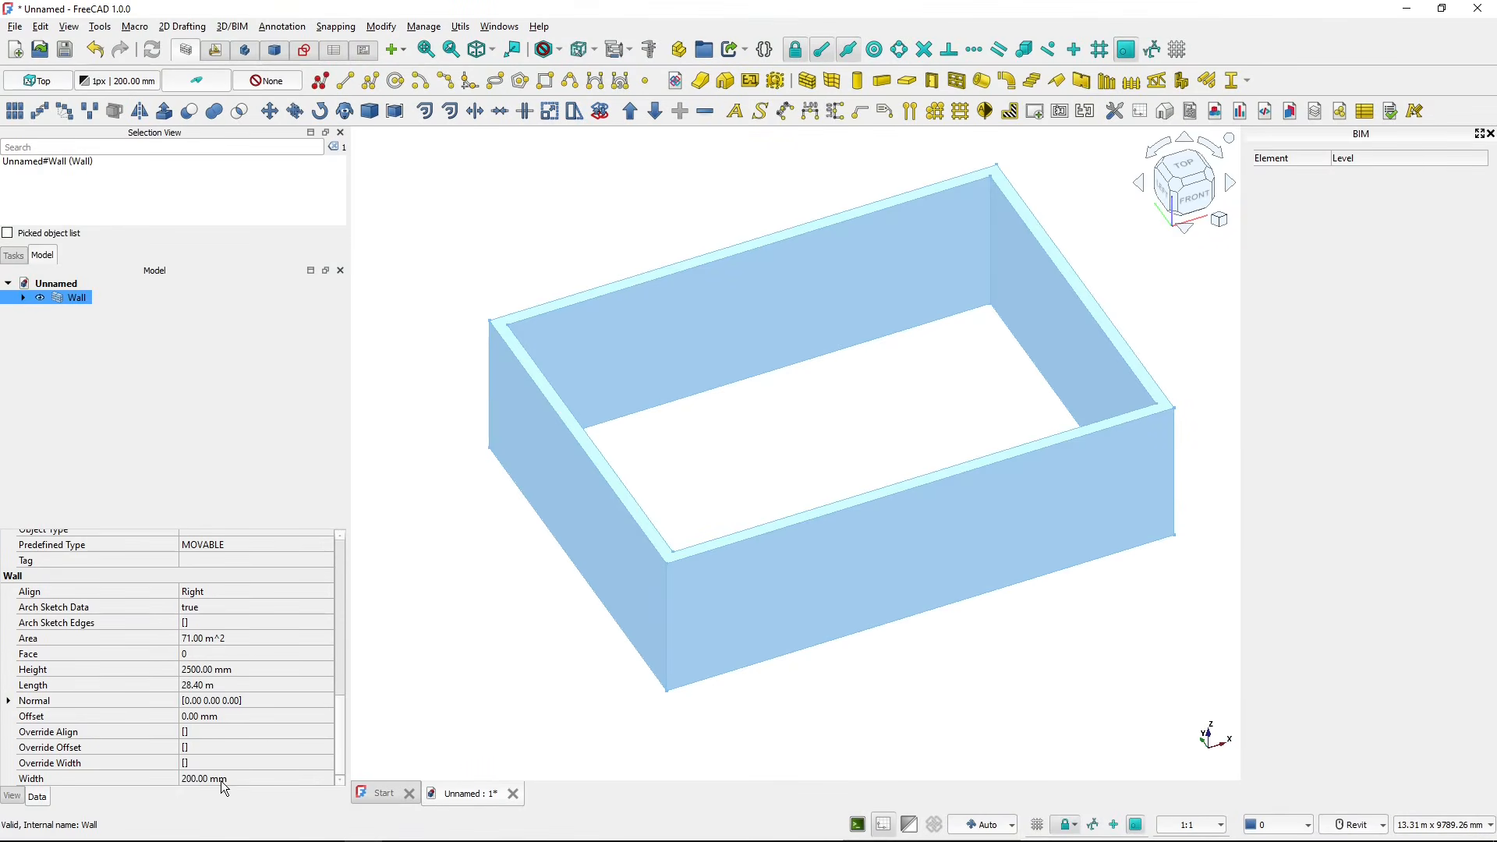
- Set the wall's width to 400 mm
click(222, 779)
text(4000)
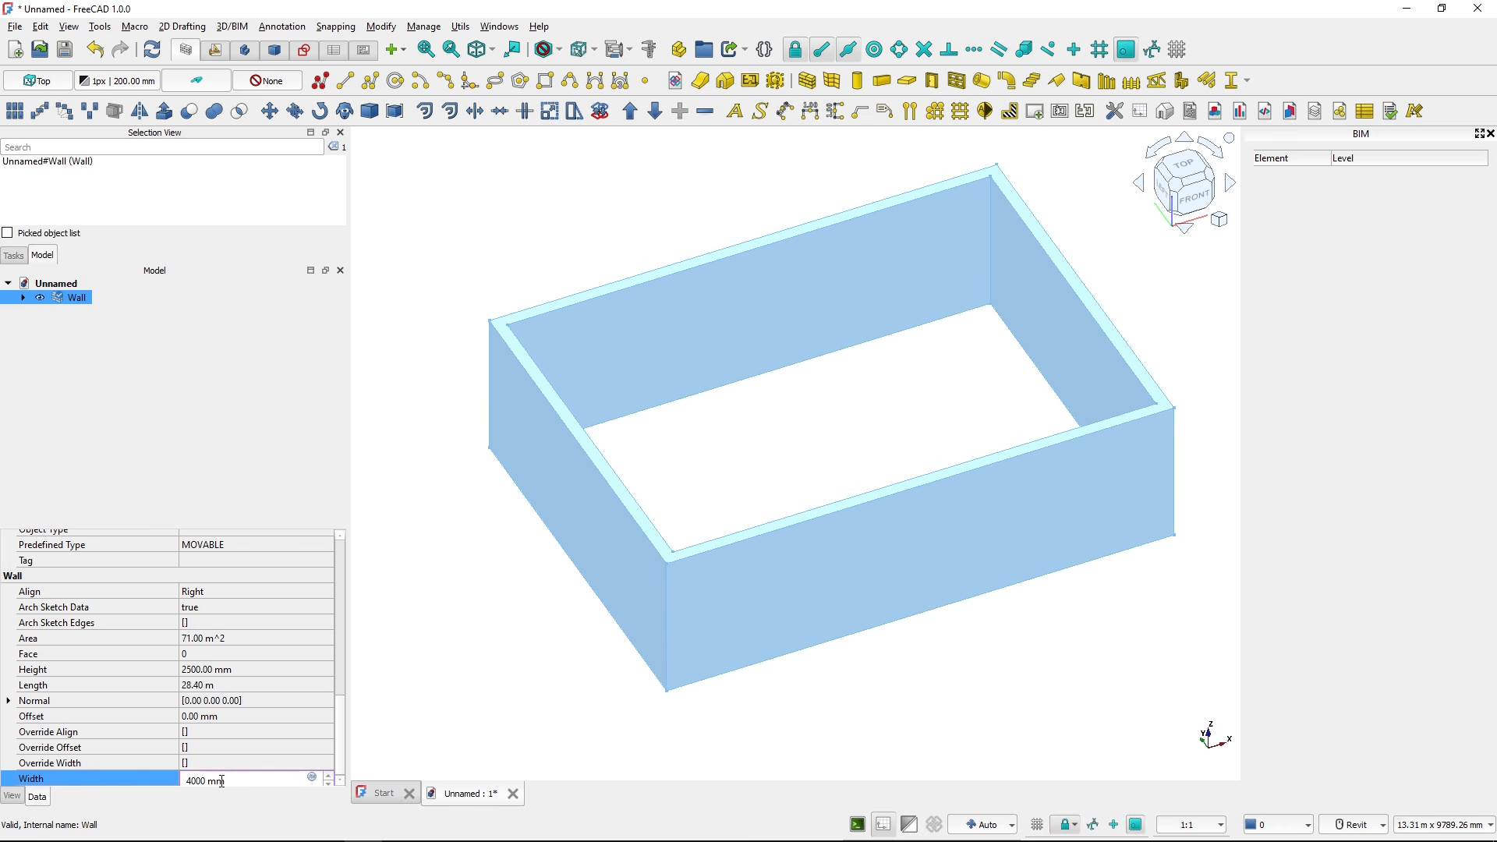
key(BackSpace)
key(Return)
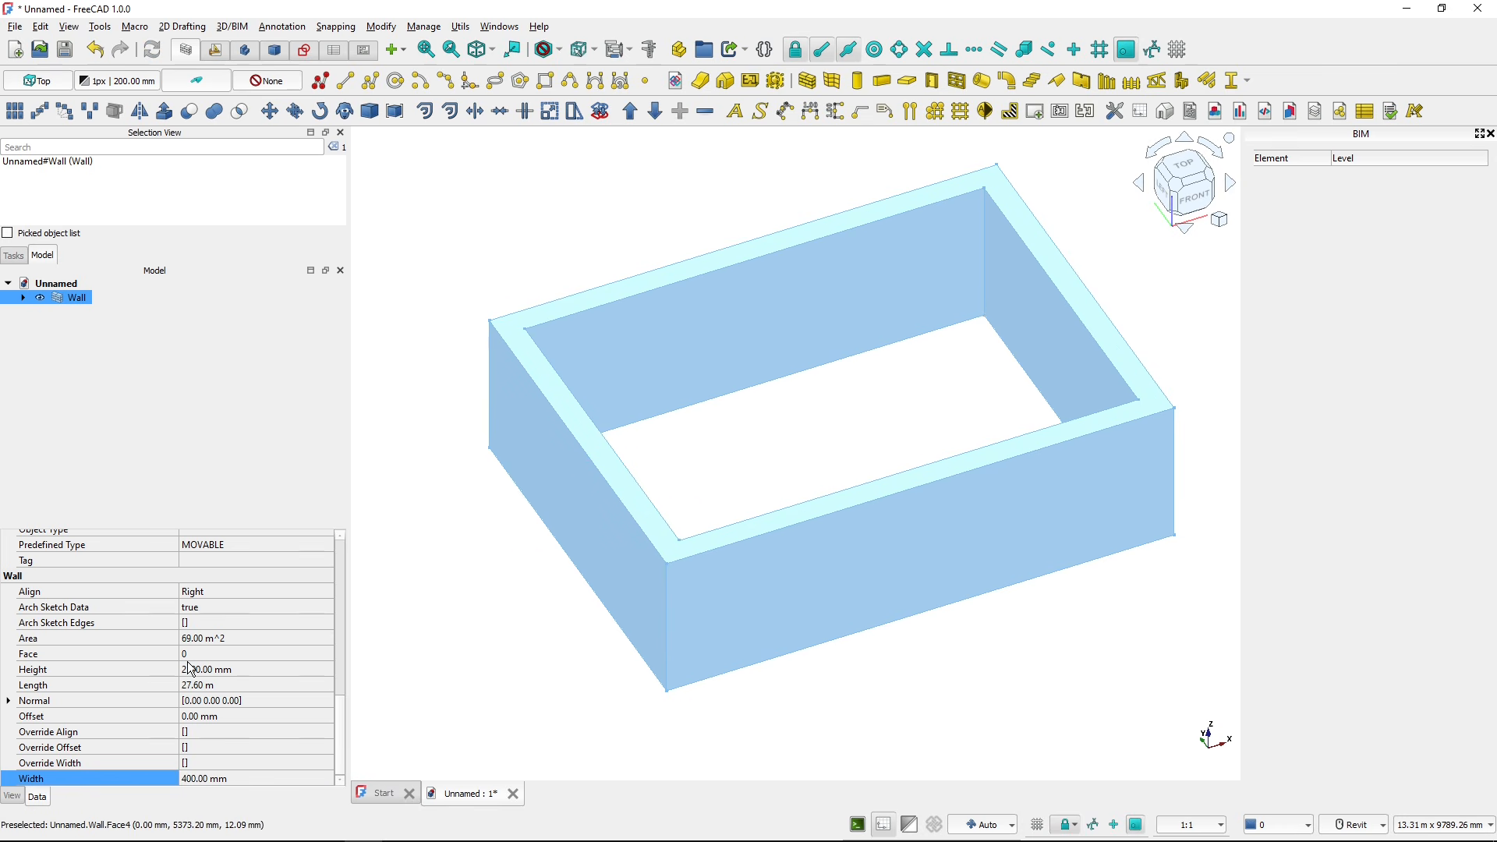
- Switch to the garage drawing in Foxit PDF Reader, check the wall height on the gable-side elevation, and return to FreeCAD
key(alt+Tab)
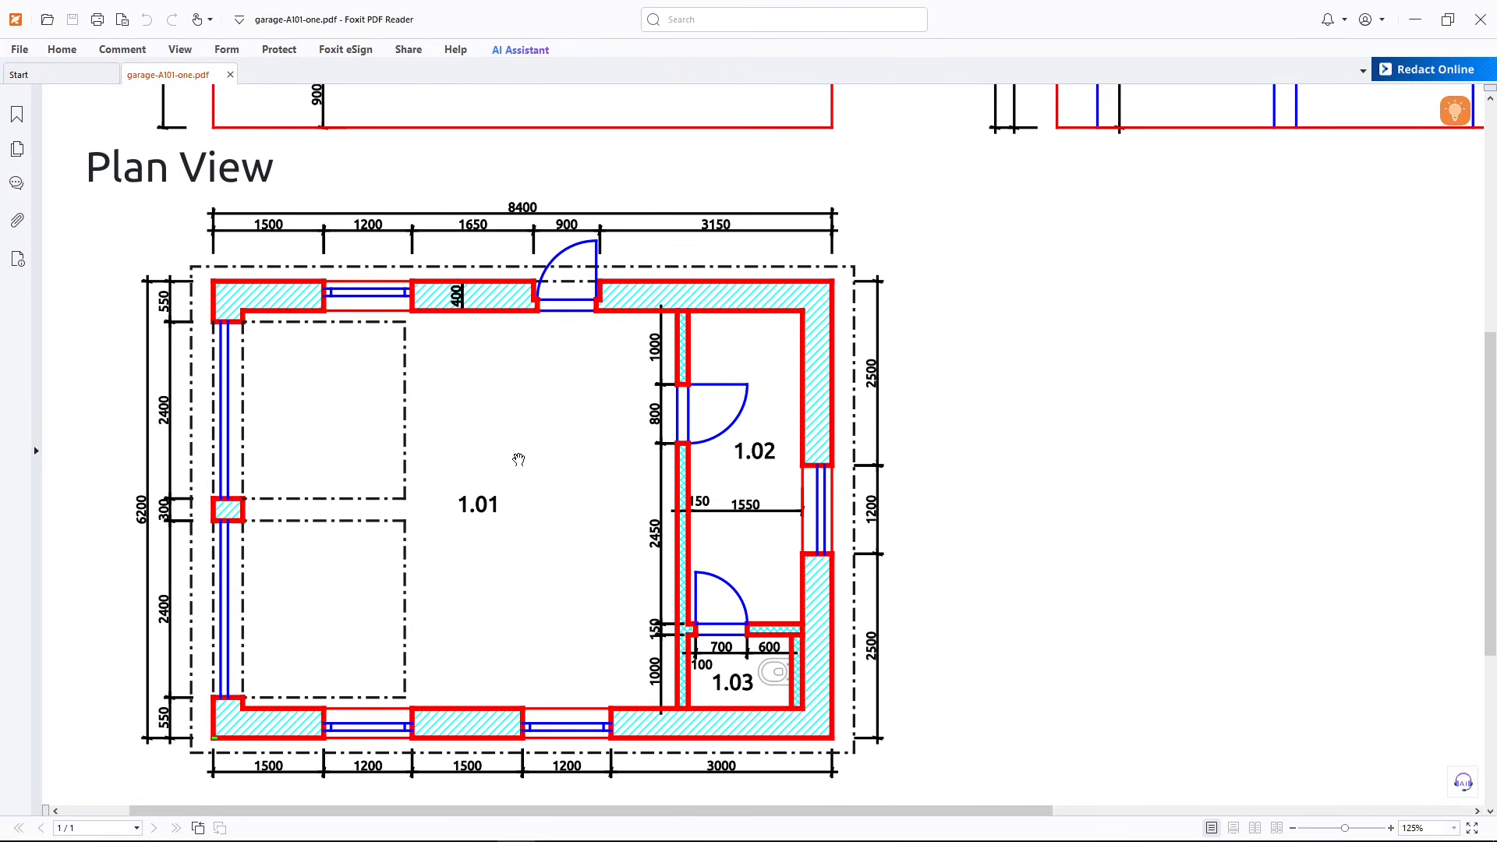
scroll(606, 327, up, 4)
scroll(606, 328, right, 1)
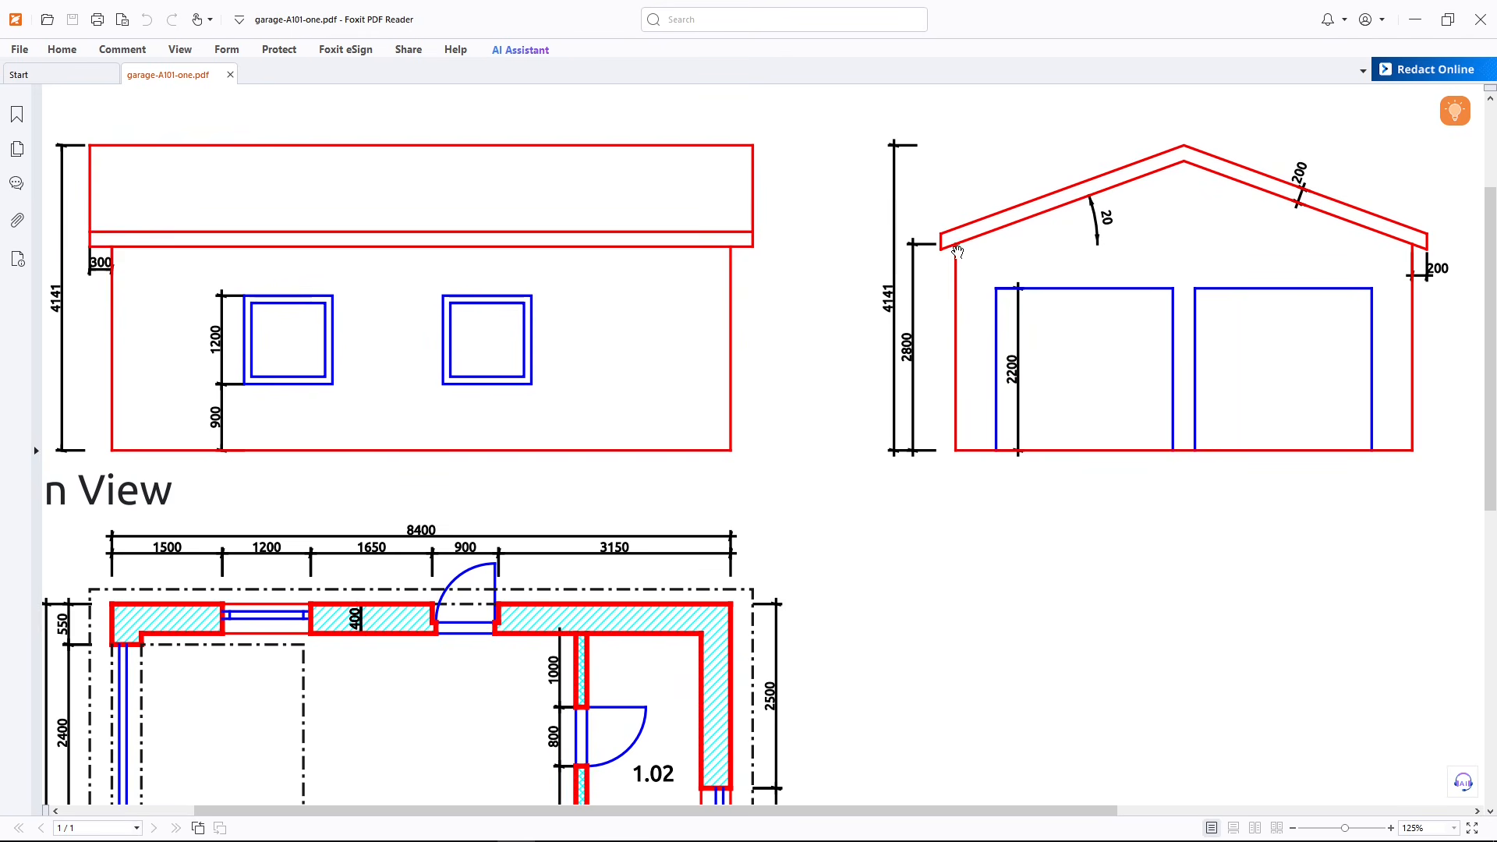
key(ctrl)
key(ctrl)
key(ctrl)
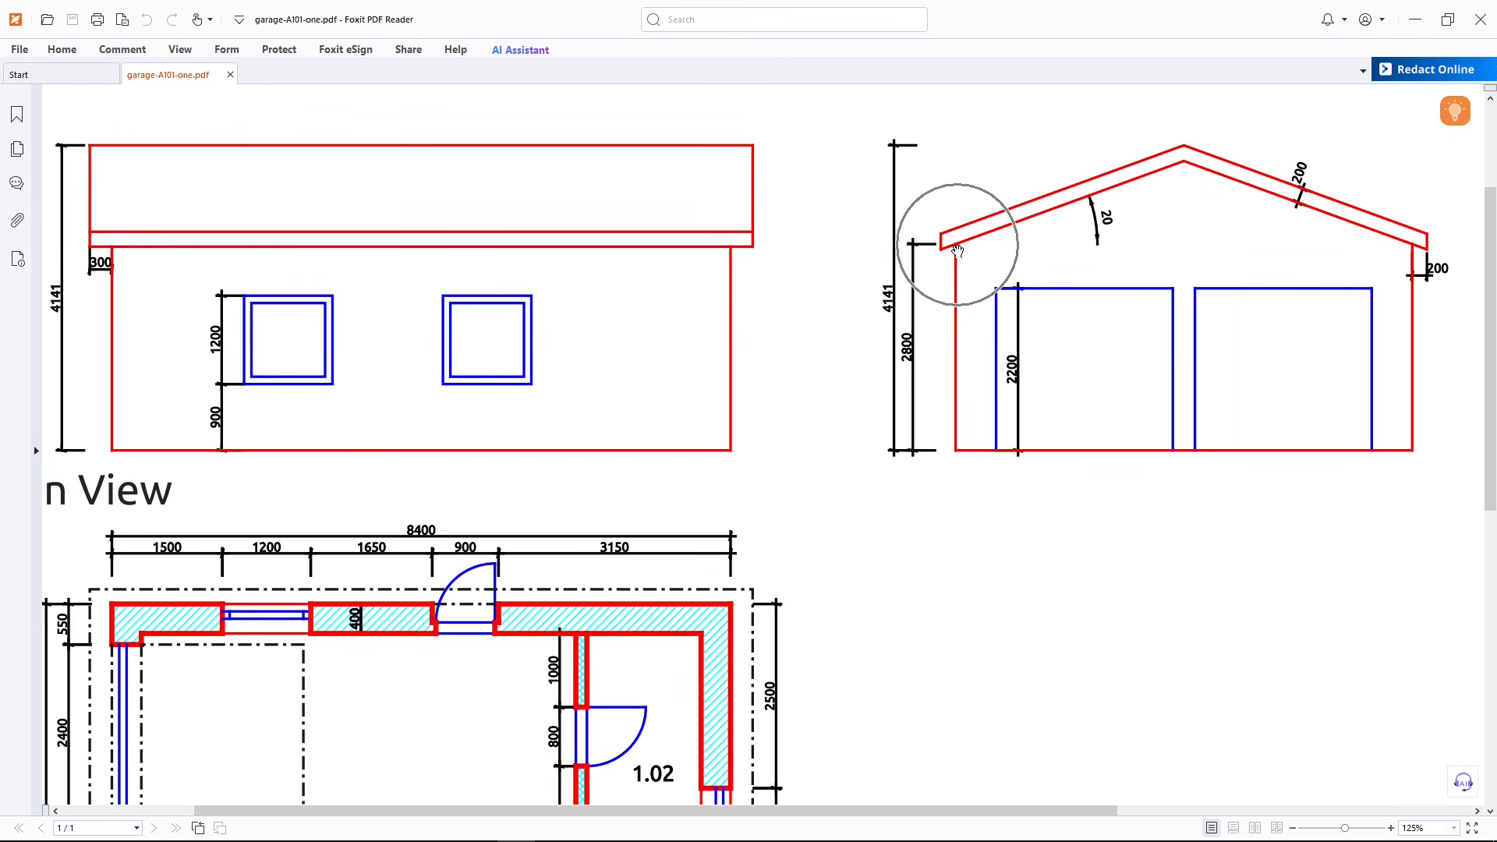
drag(380, 585, 561, 389)
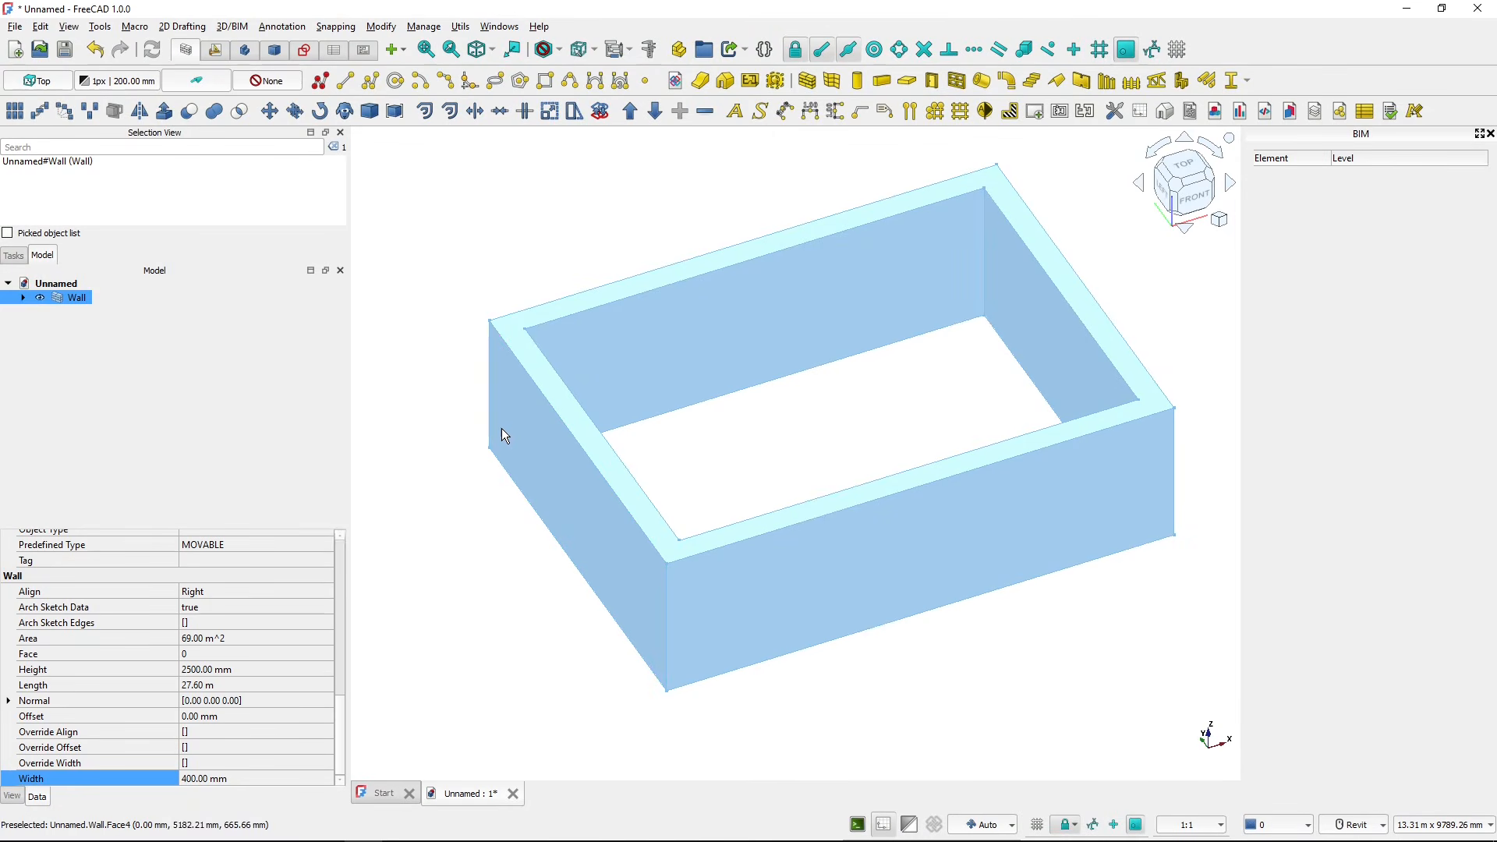
- Set the wall's height to 2800 mm and deselect it
click(251, 665)
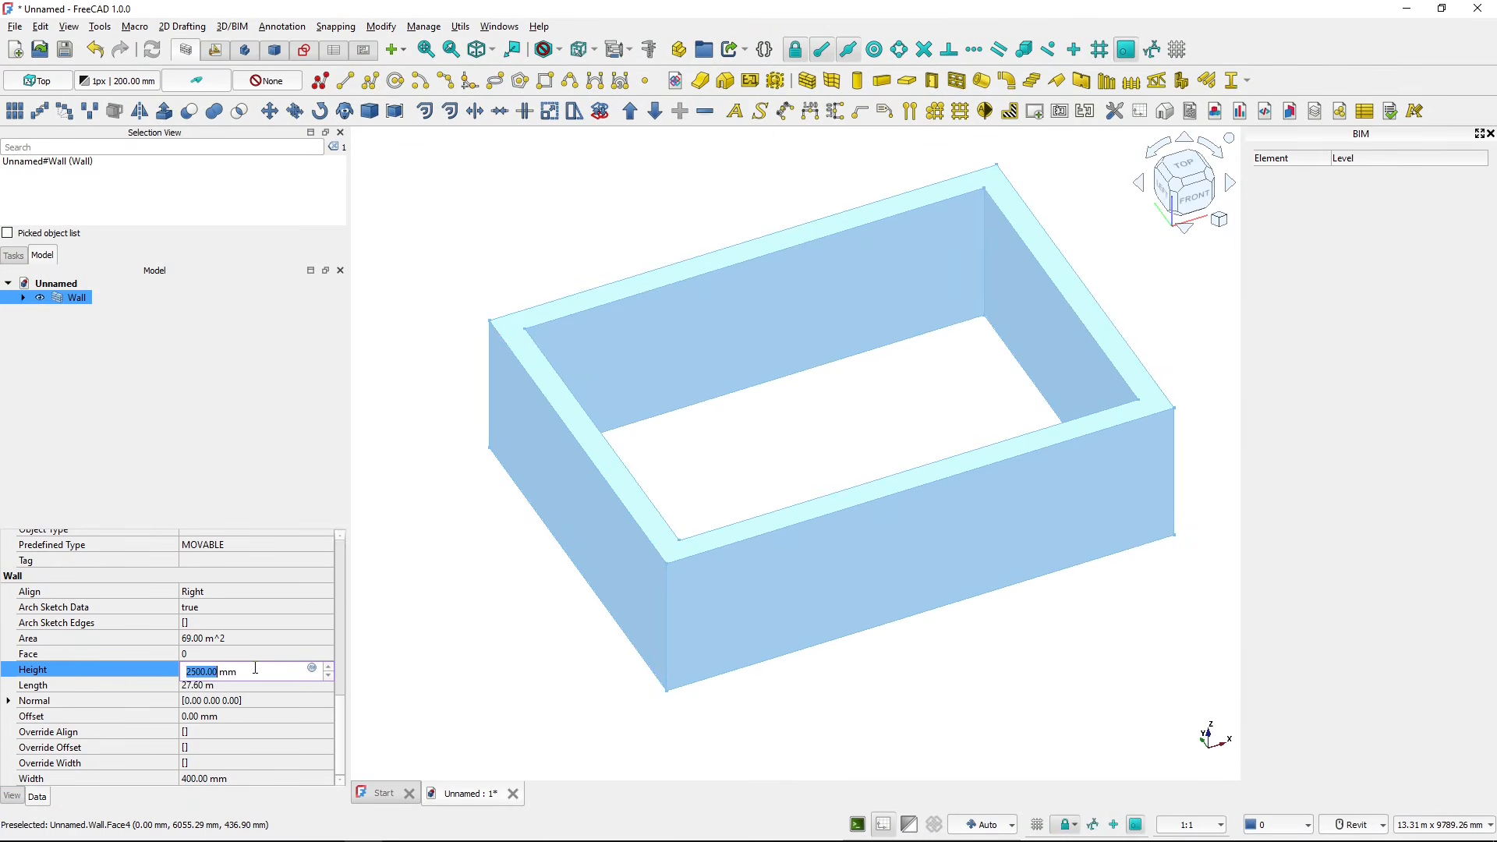
text(2800)
key(Return)
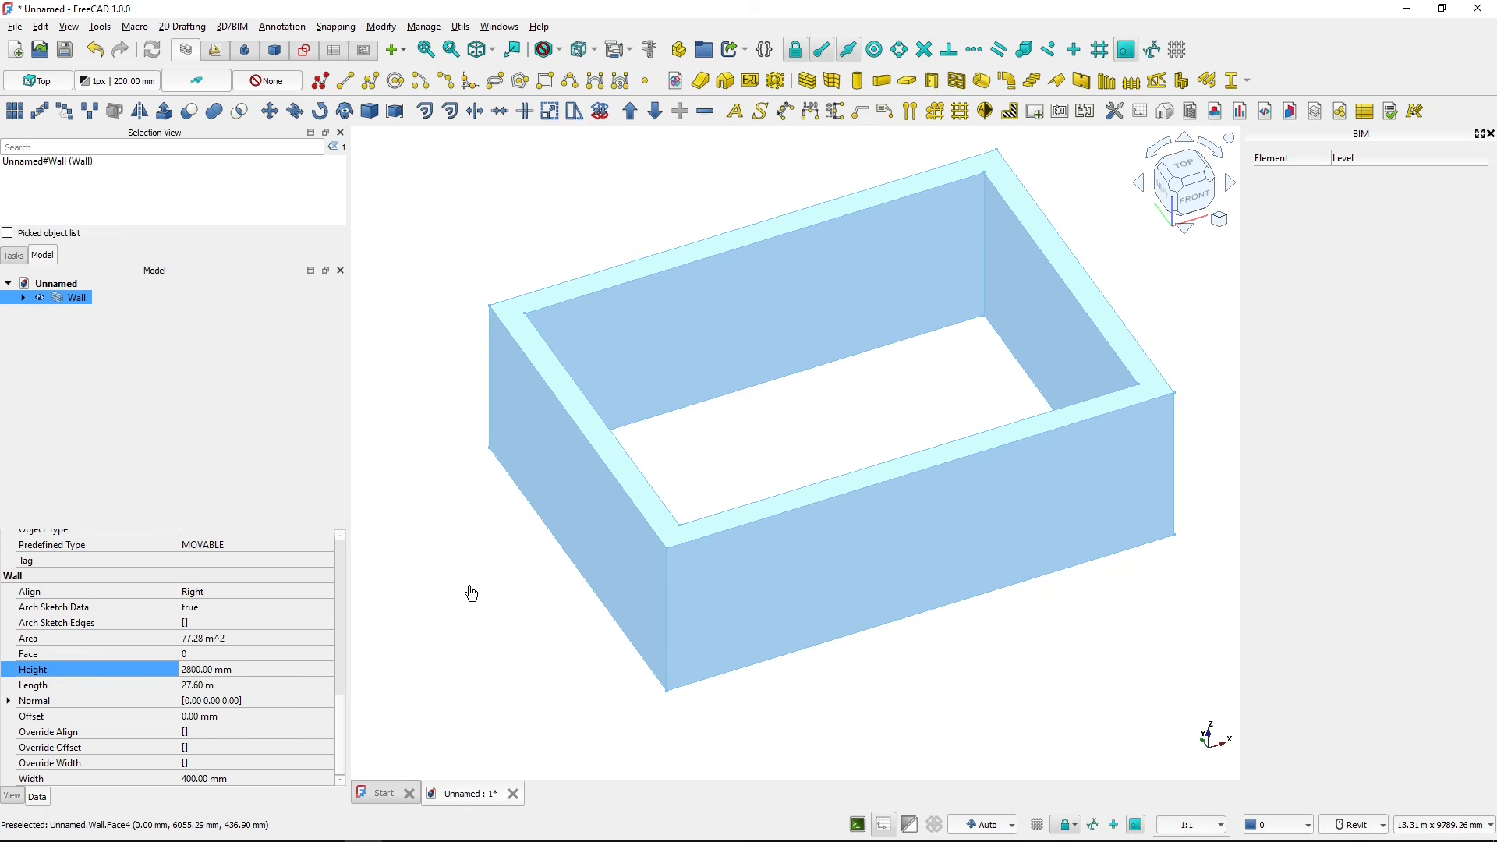
click(470, 591)
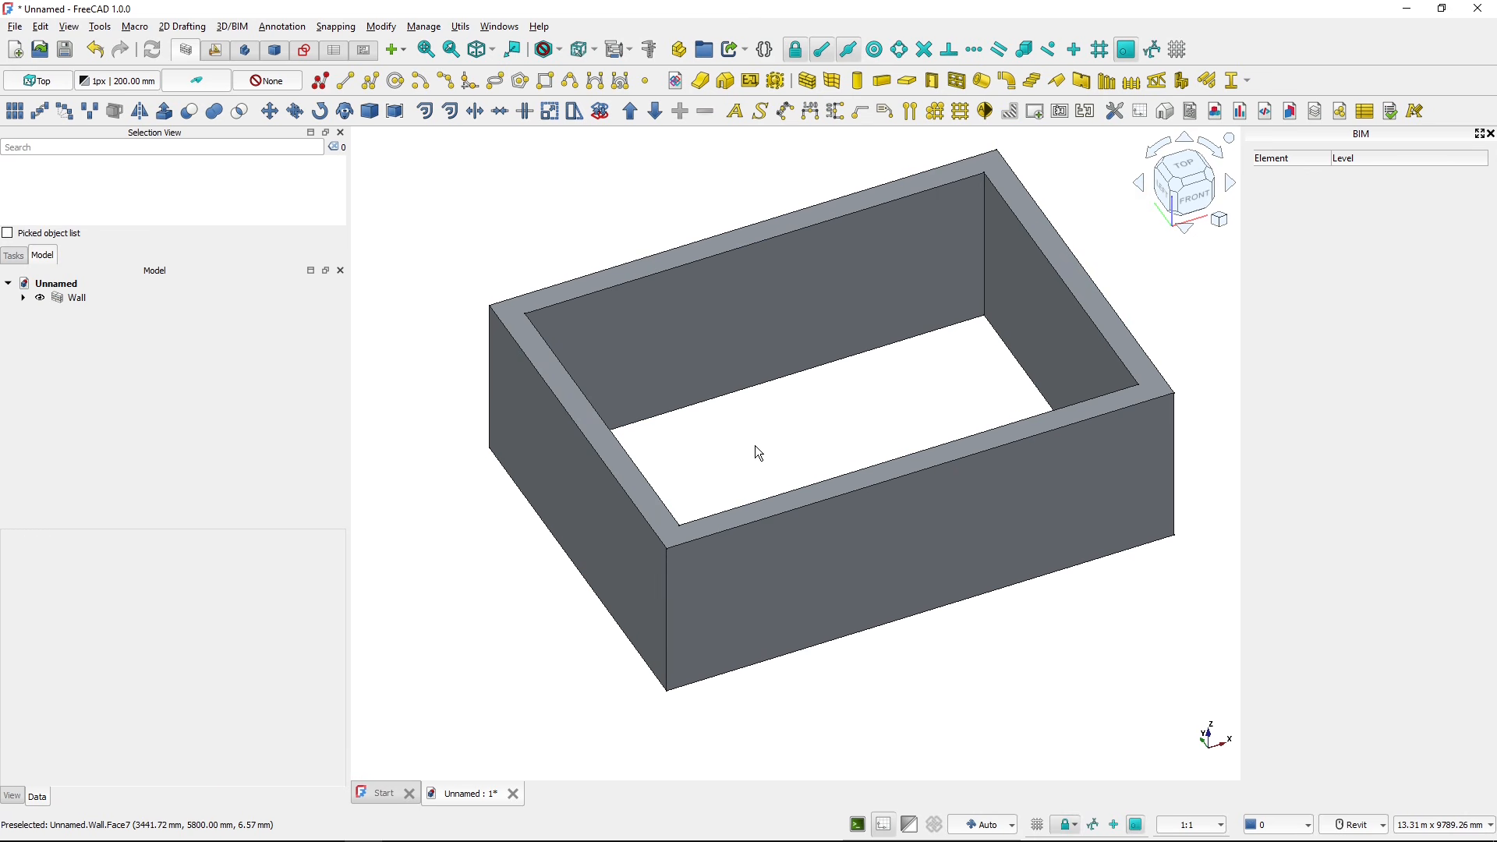
key(ctrl)
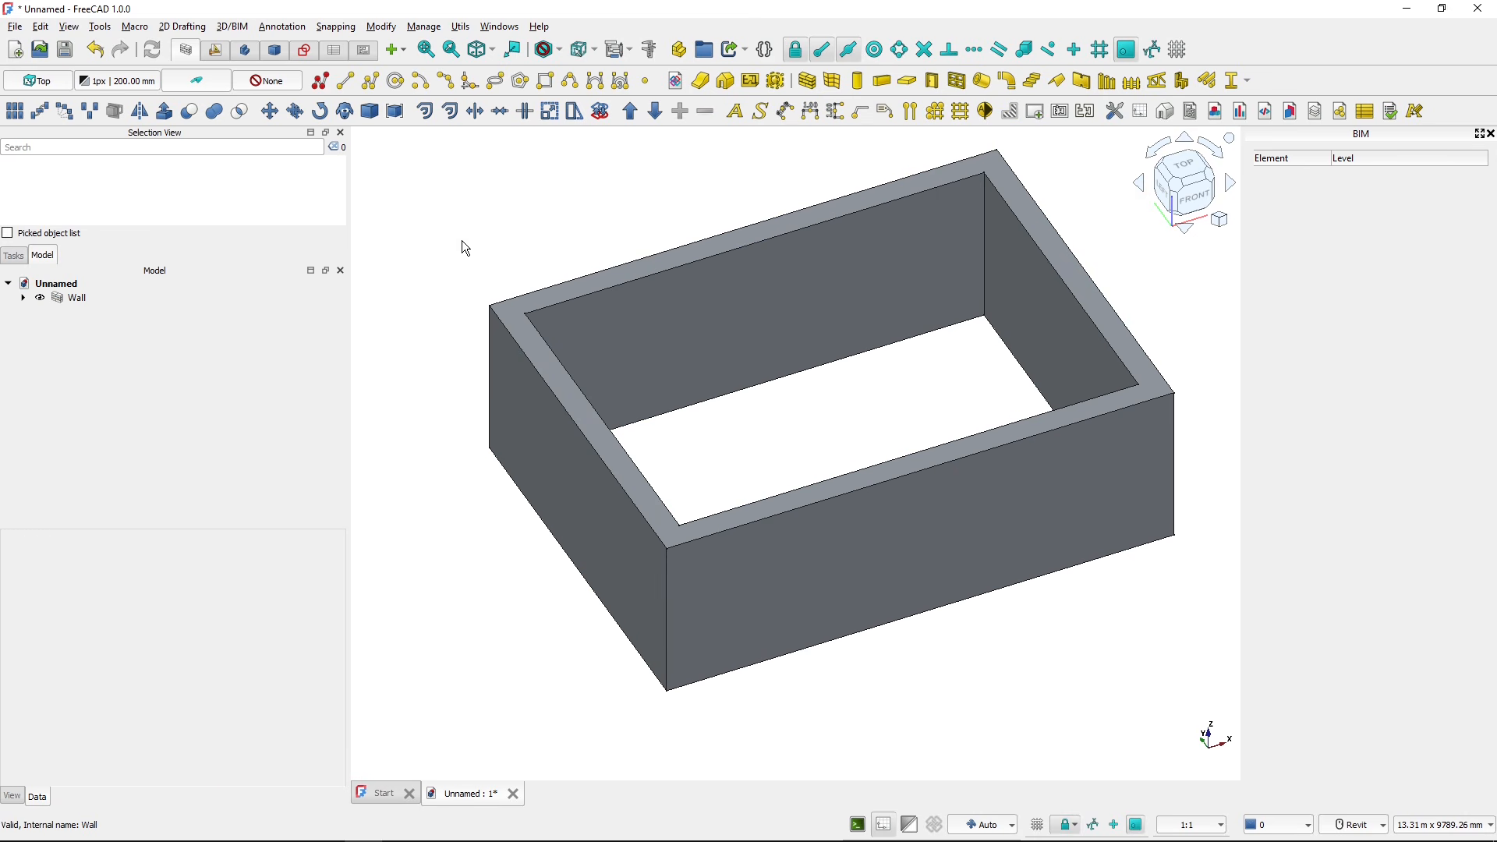
- Rename the wall in the model tree as "Wall - exterior" and deselect it
click(86, 299)
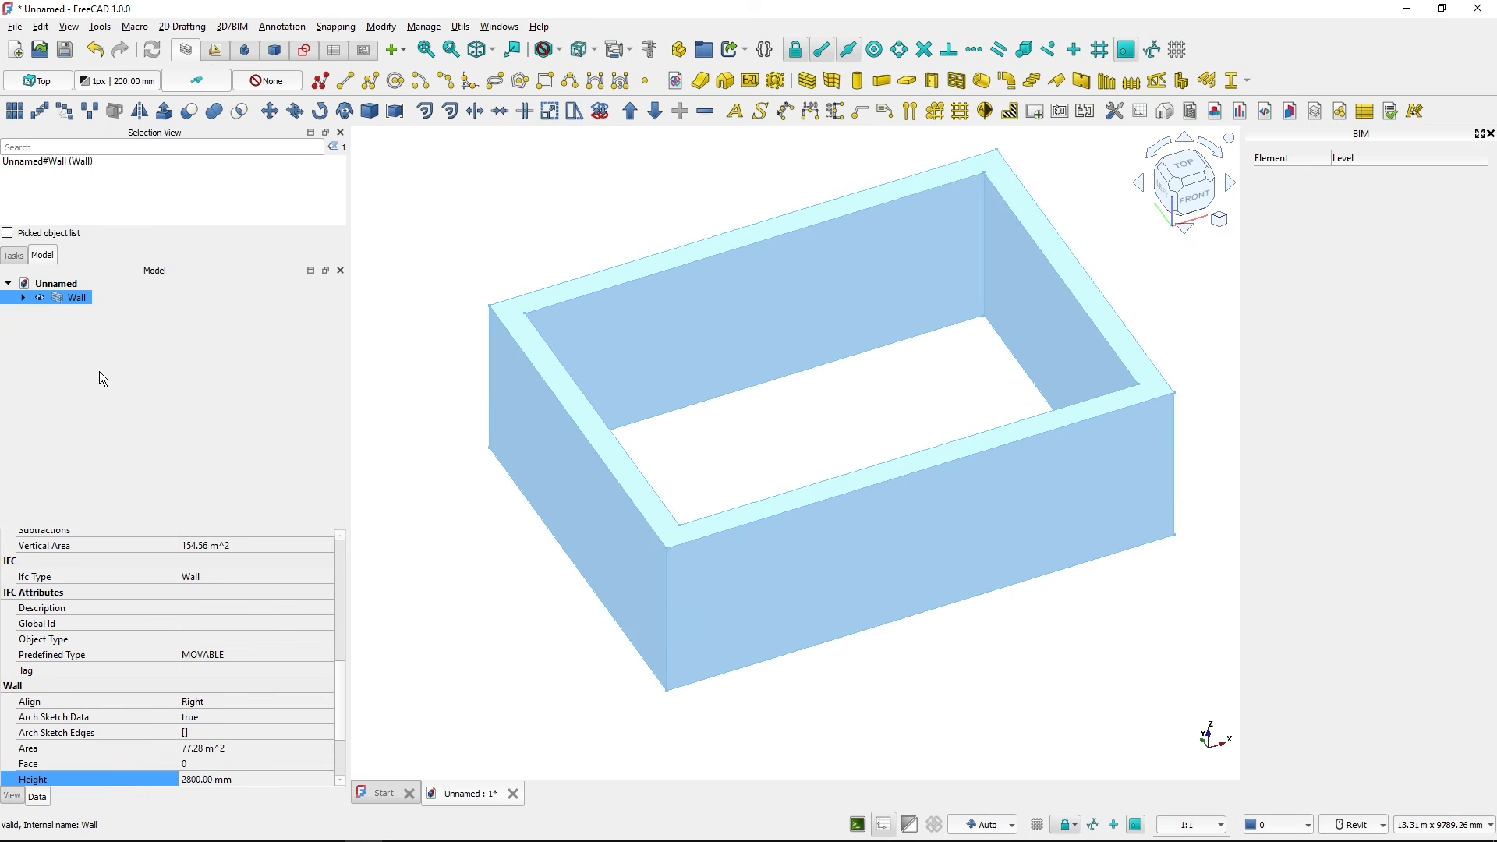
key(F2)
key(End)
text(- Exterio)
text(r)
key(Return)
click(415, 329)
click(56, 283)
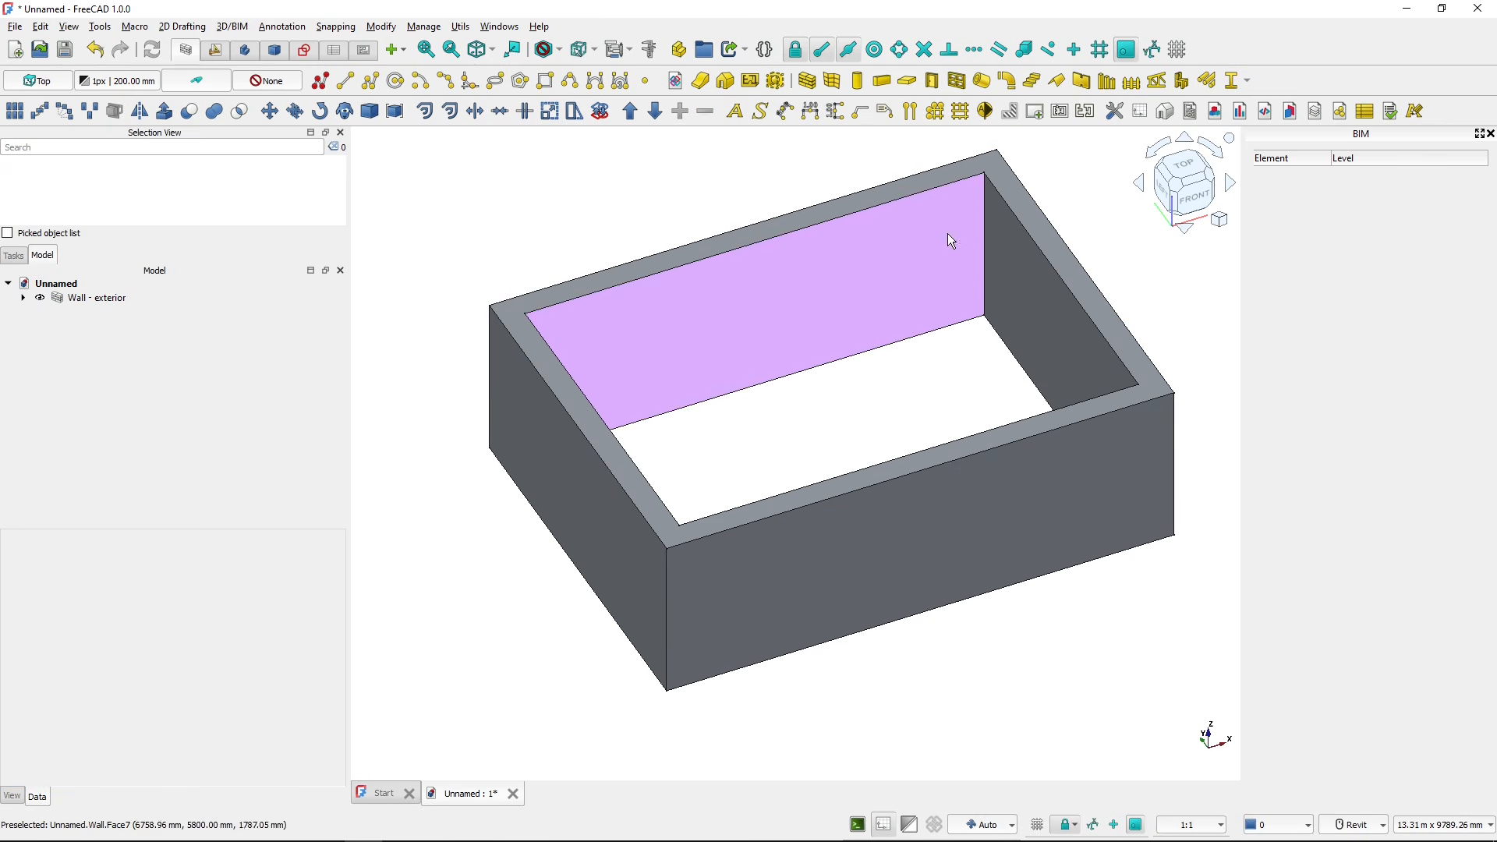
- Create the BIM project structure by adding a site, a building and a level to the model
click(1174, 191)
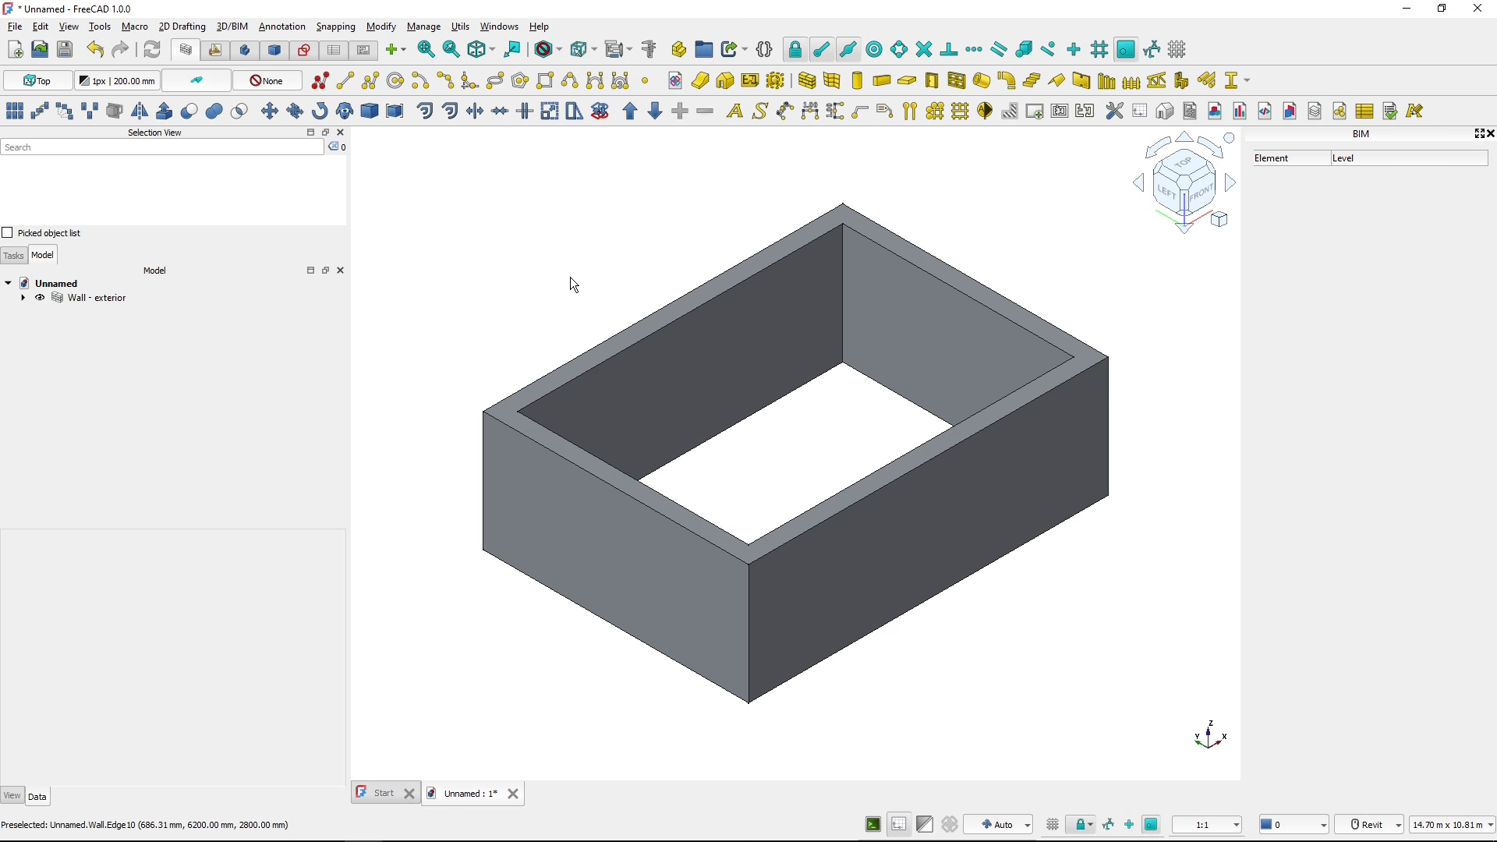
click(707, 91)
click(84, 314)
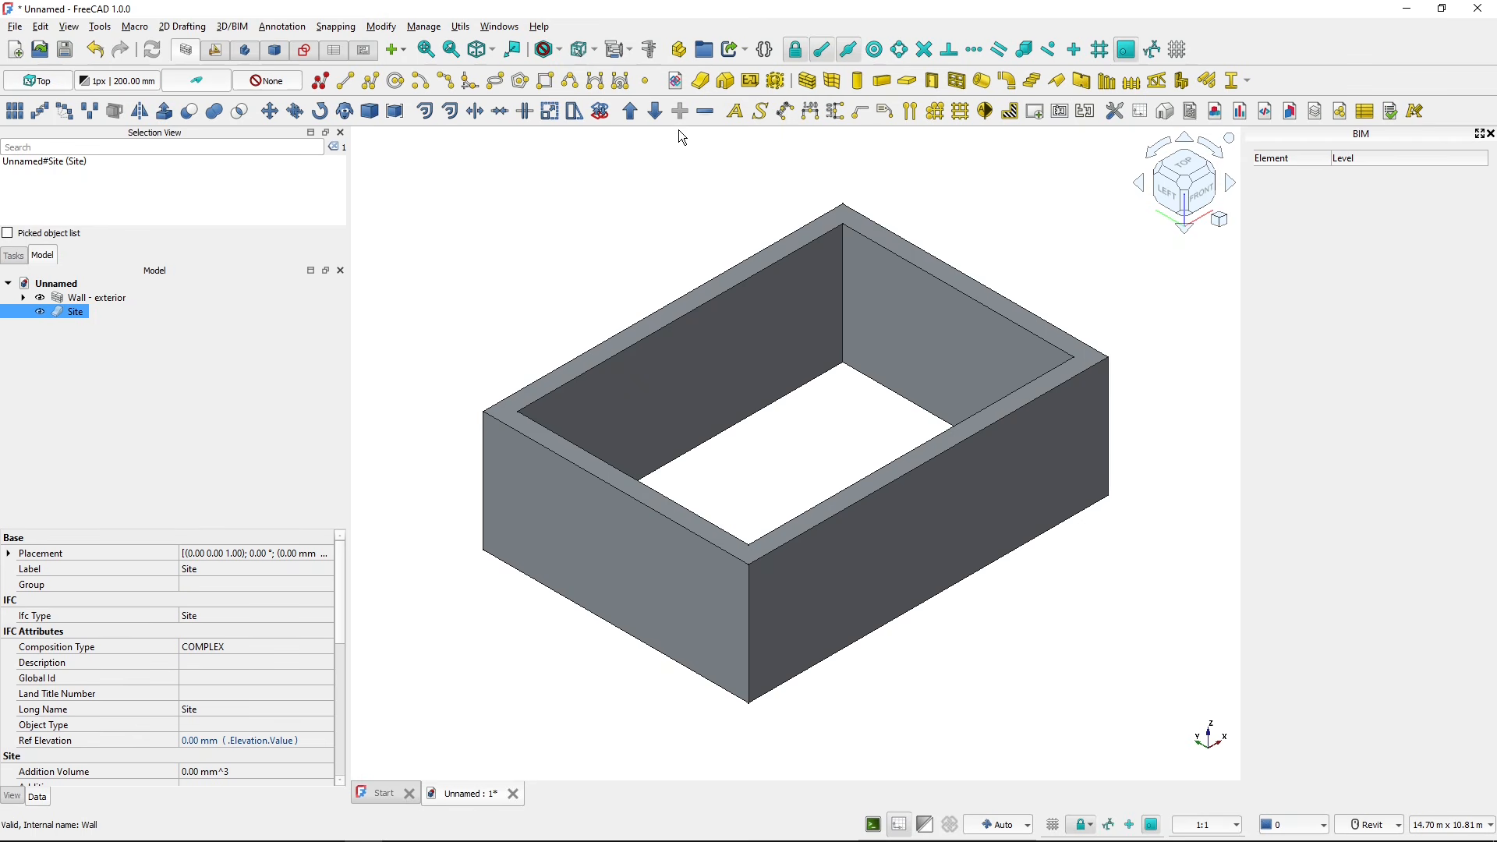
click(722, 90)
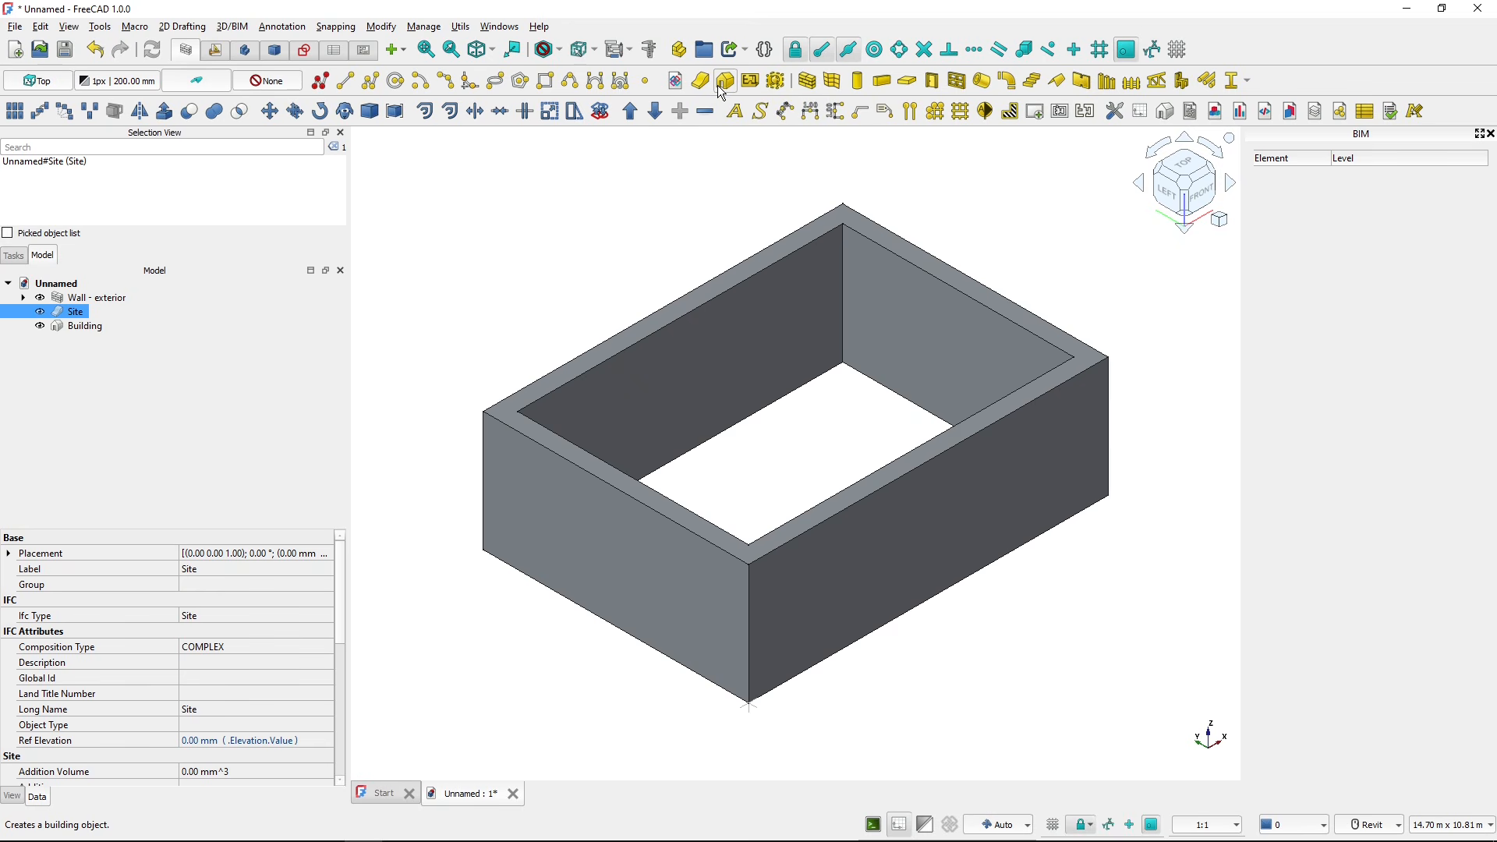
click(83, 328)
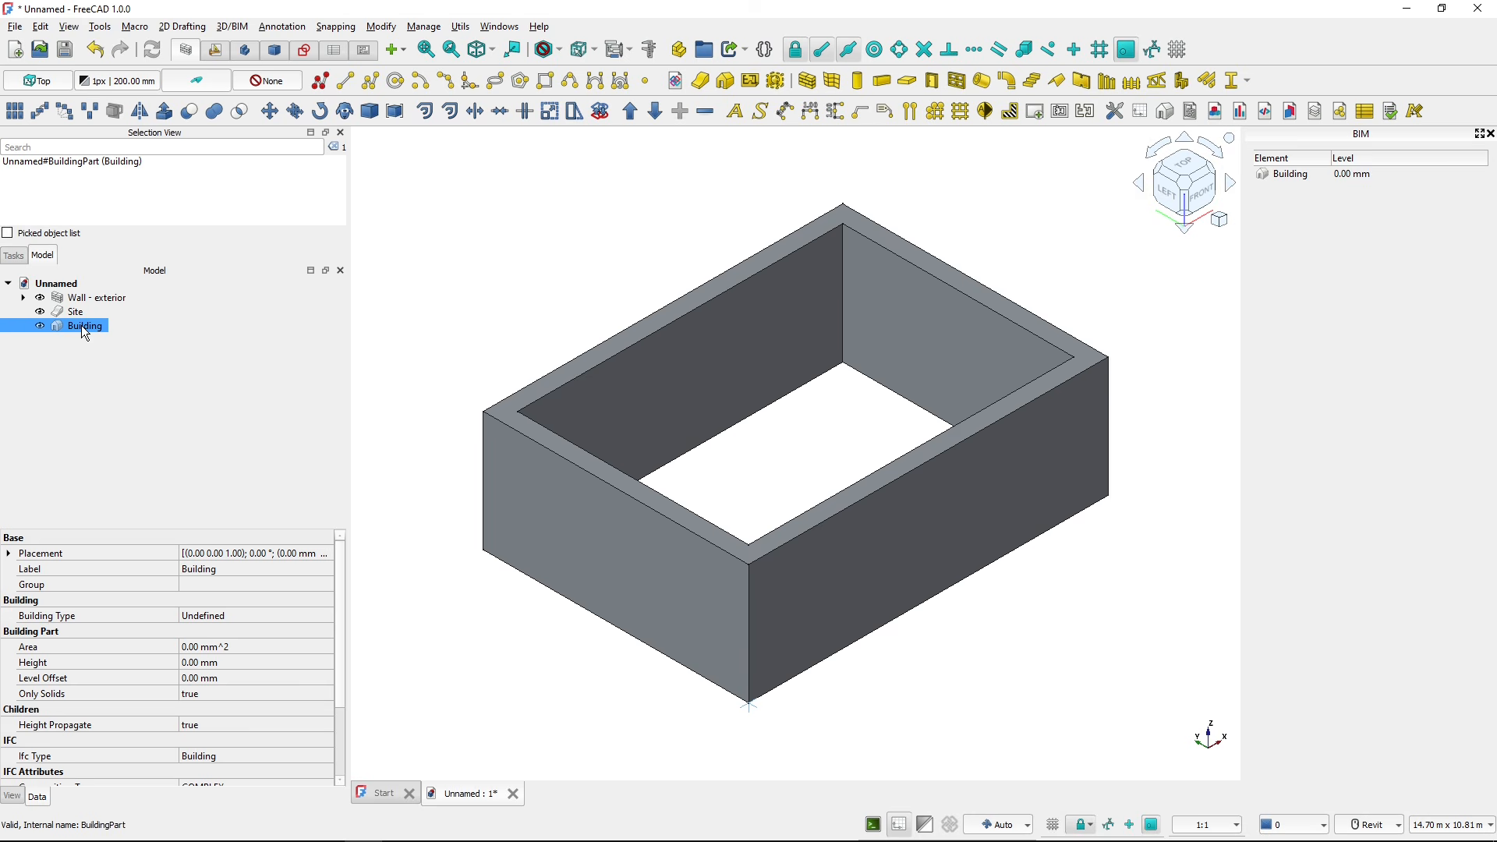
click(750, 81)
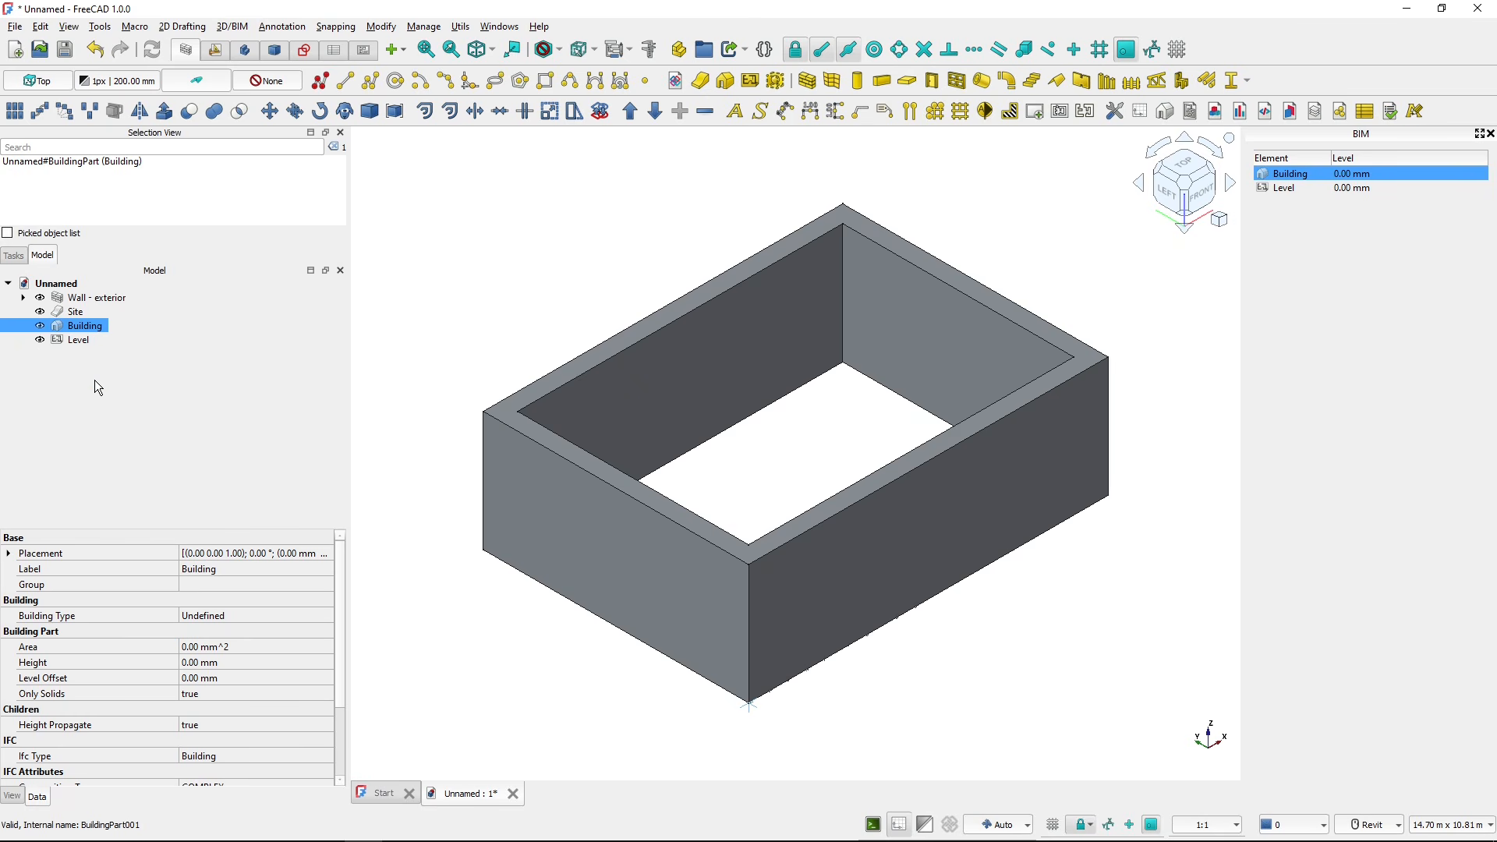
- Rename the building as "Building - garagre" and the level as "Level 01" in the model tree
click(95, 329)
text(- garagre)
key(Return)
click(81, 343)
click(82, 345)
text(Level 01)
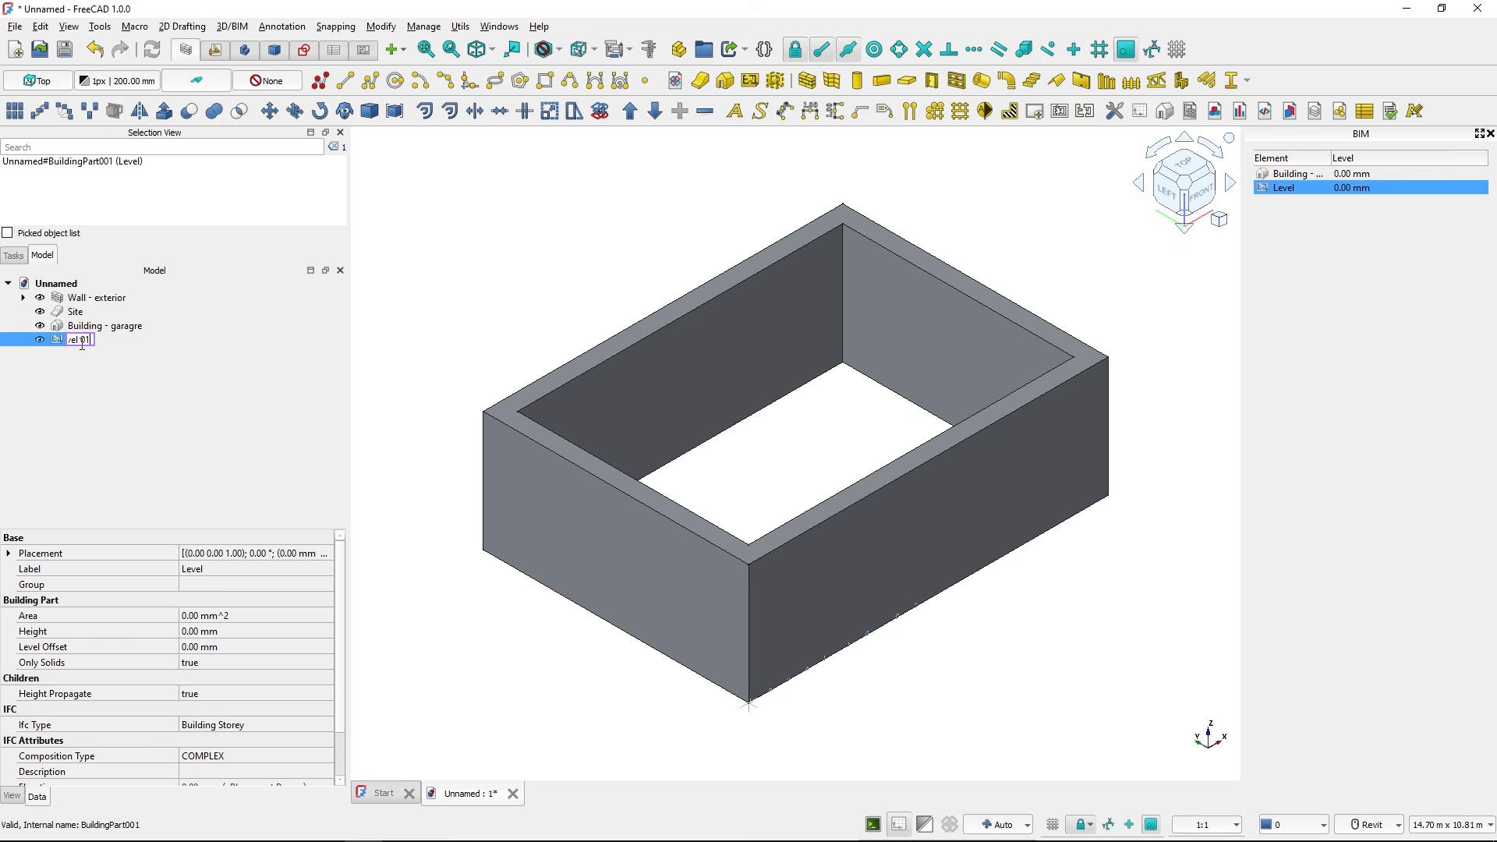
key(Return)
- Nest the garage building under the site in the model tree and expand the site
click(80, 326)
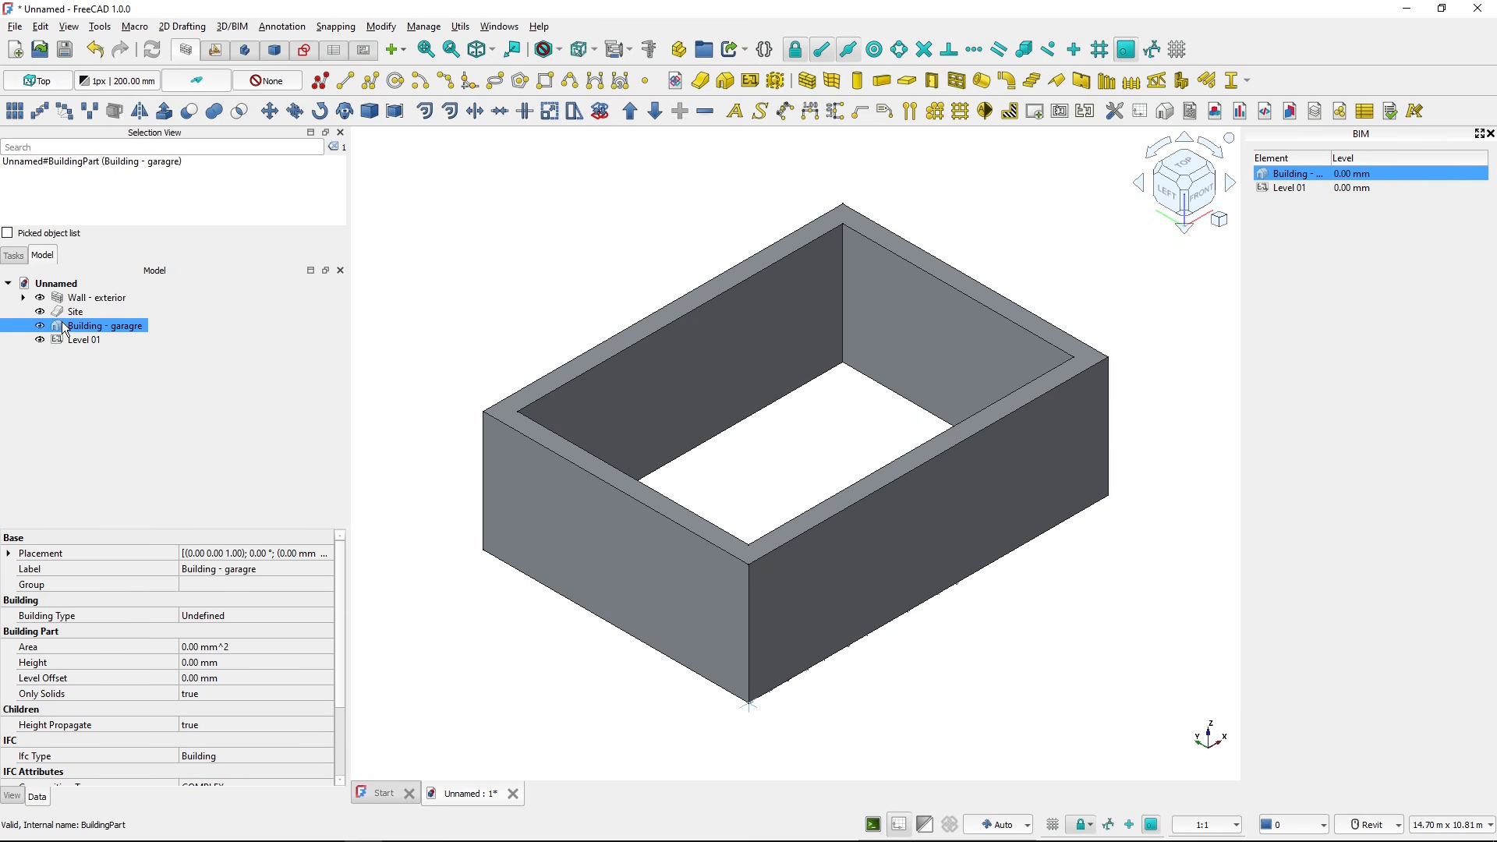
mouse_move(58, 322)
mouse_down()
mouse_move(88, 306)
mouse_move(83, 322)
mouse_up()
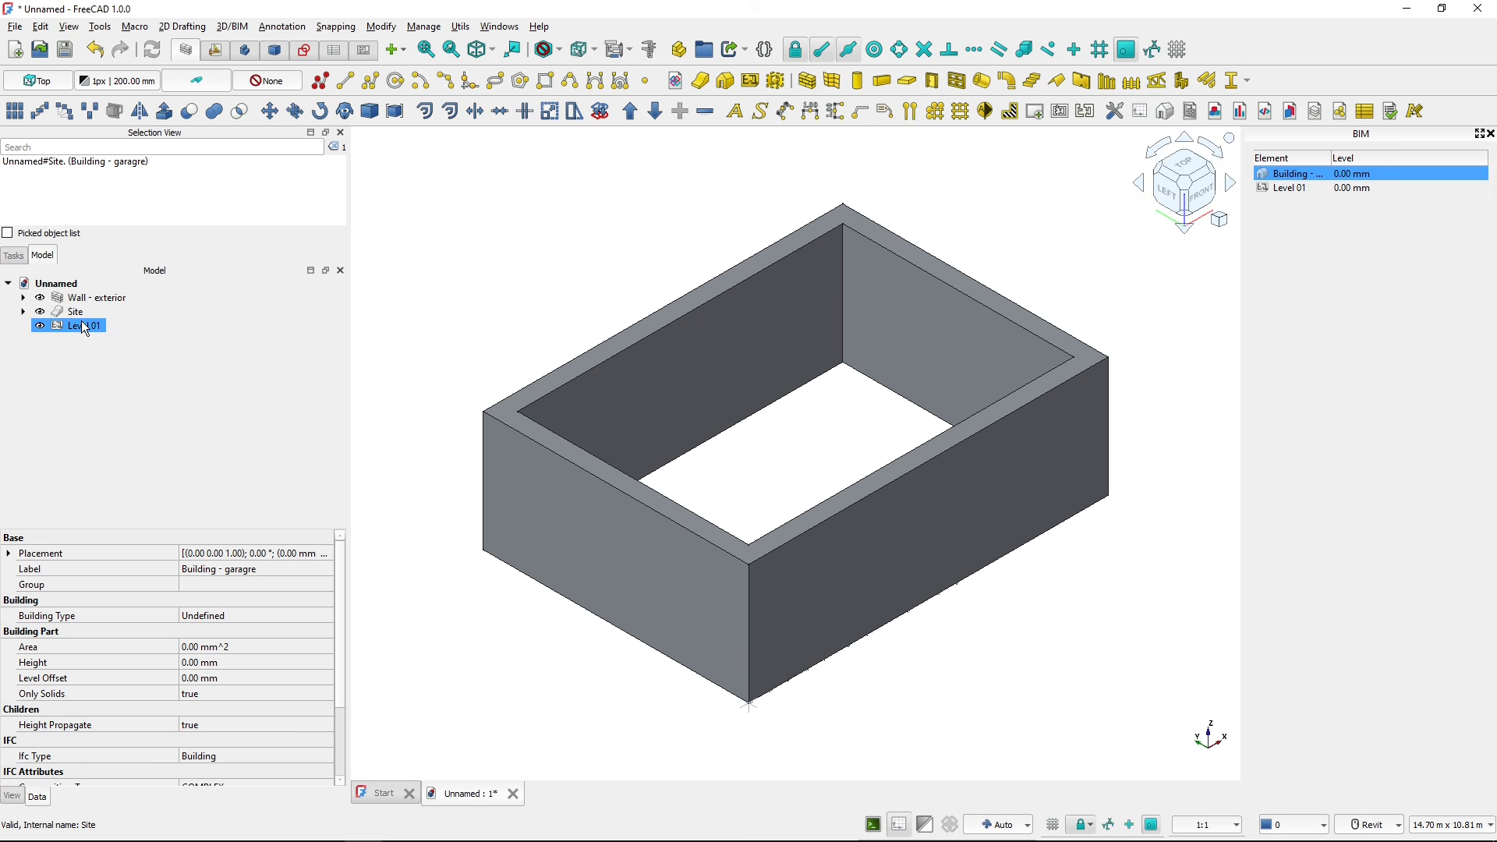
click(23, 312)
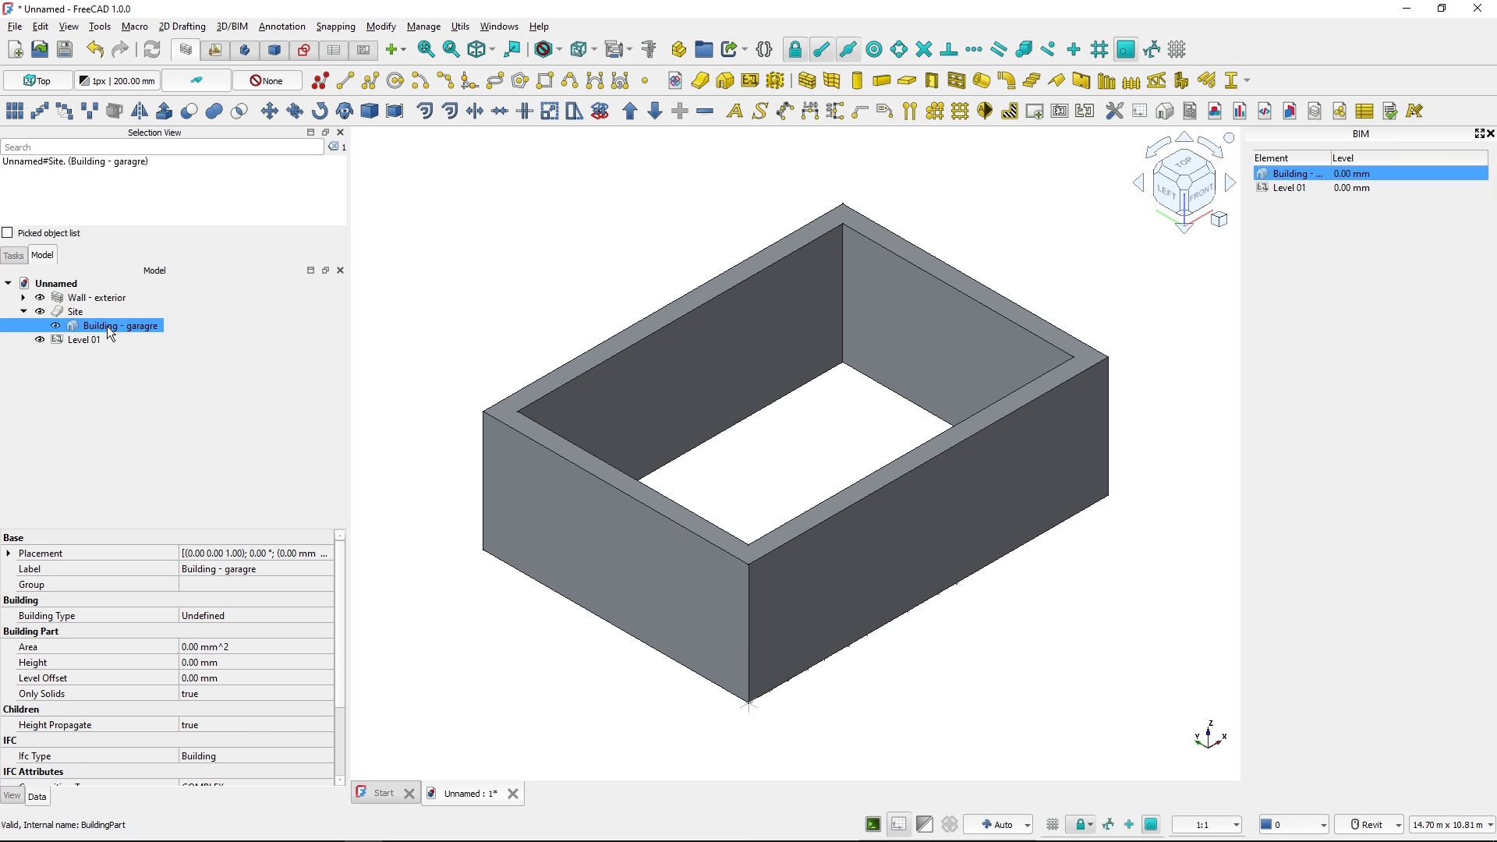
- Nest Level 01 under the garage building and the exterior wall under Level 01, expanding both parents in the model tree
drag(61, 341, 129, 329)
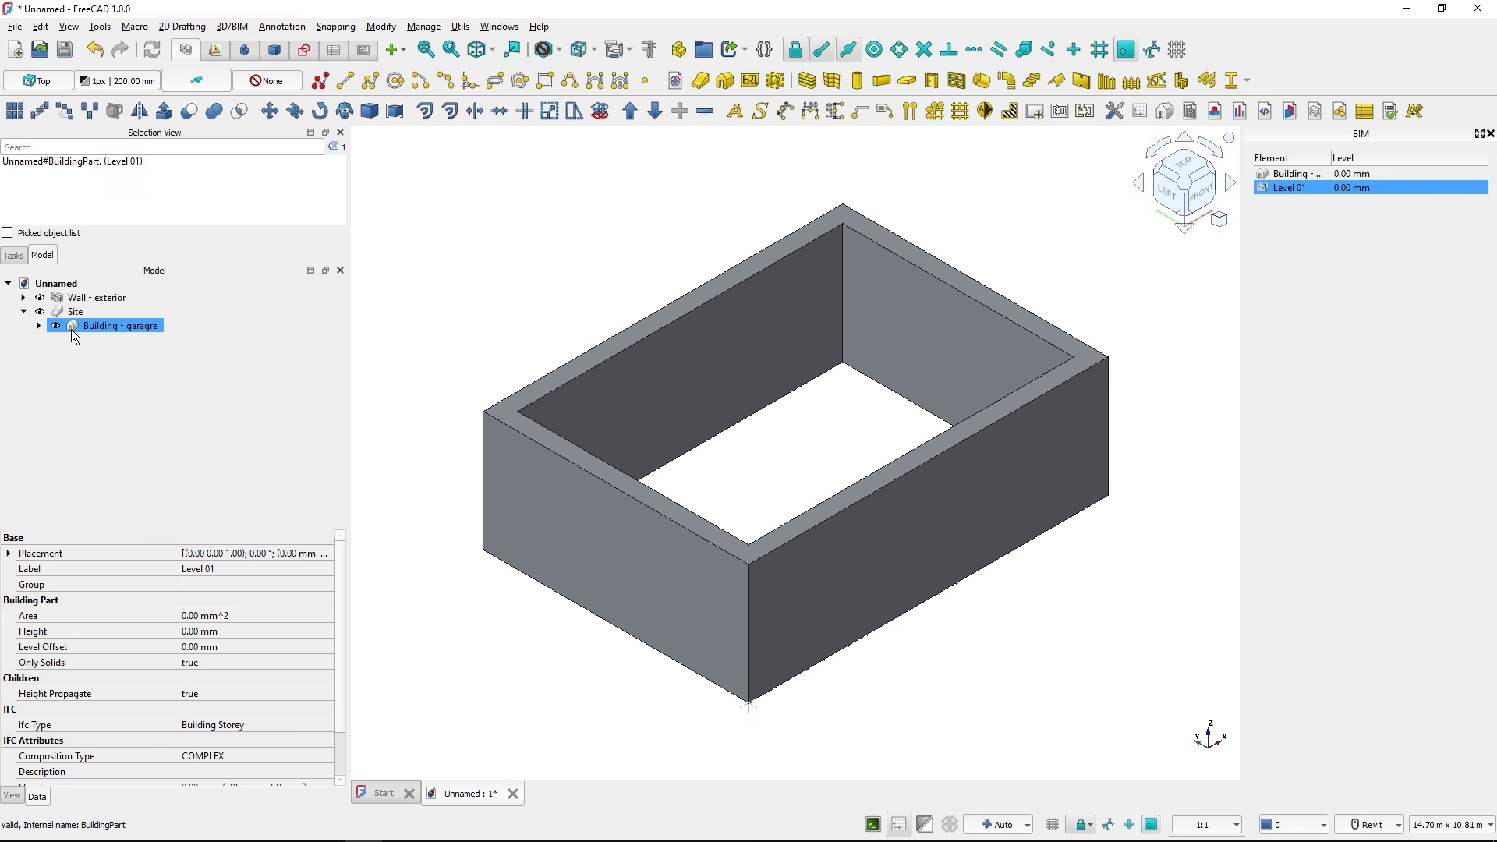
click(39, 326)
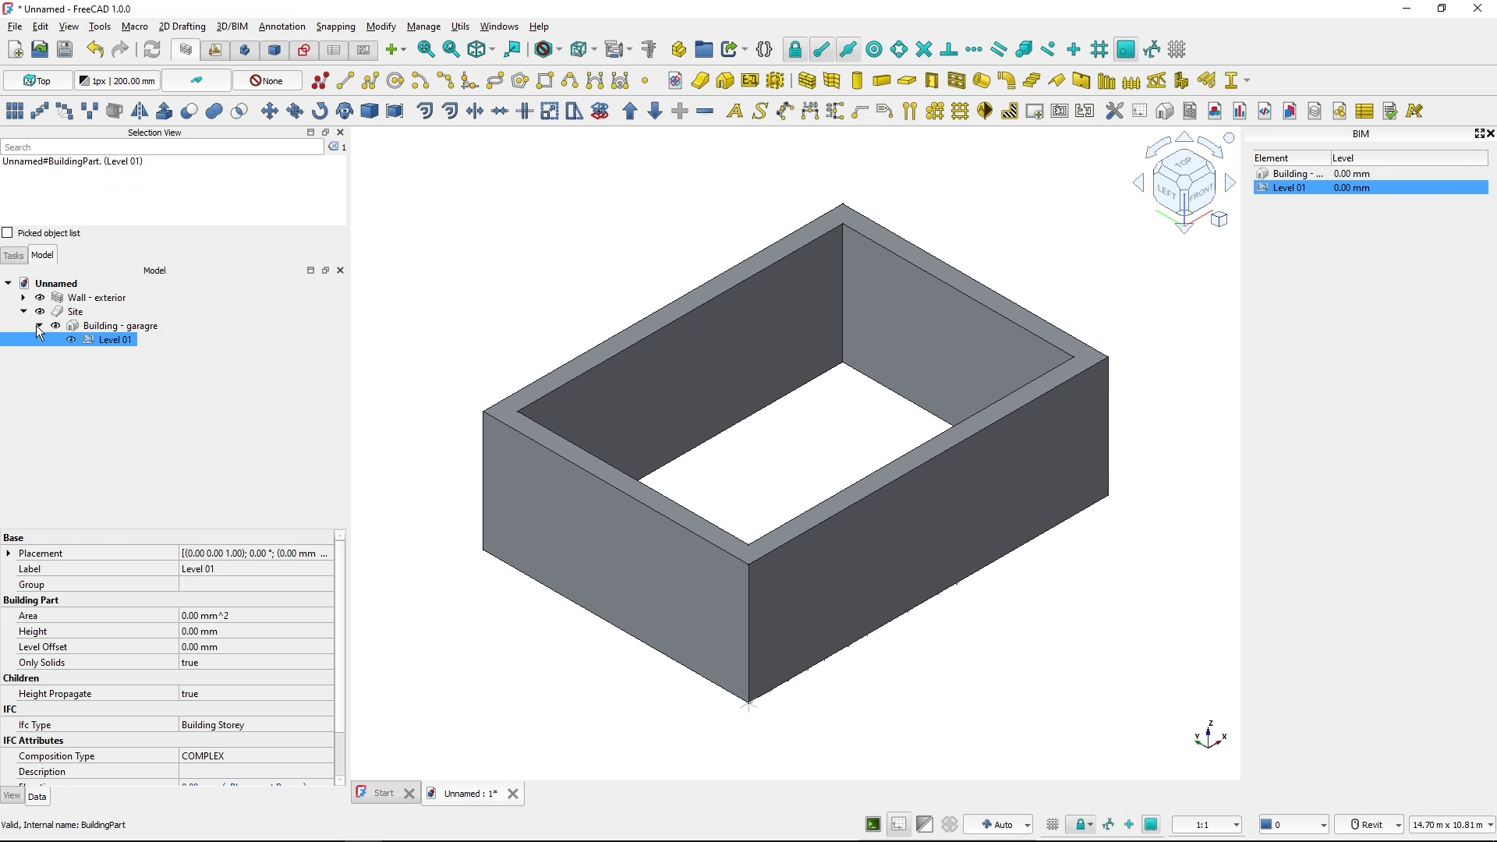
click(125, 350)
drag(56, 295, 115, 336)
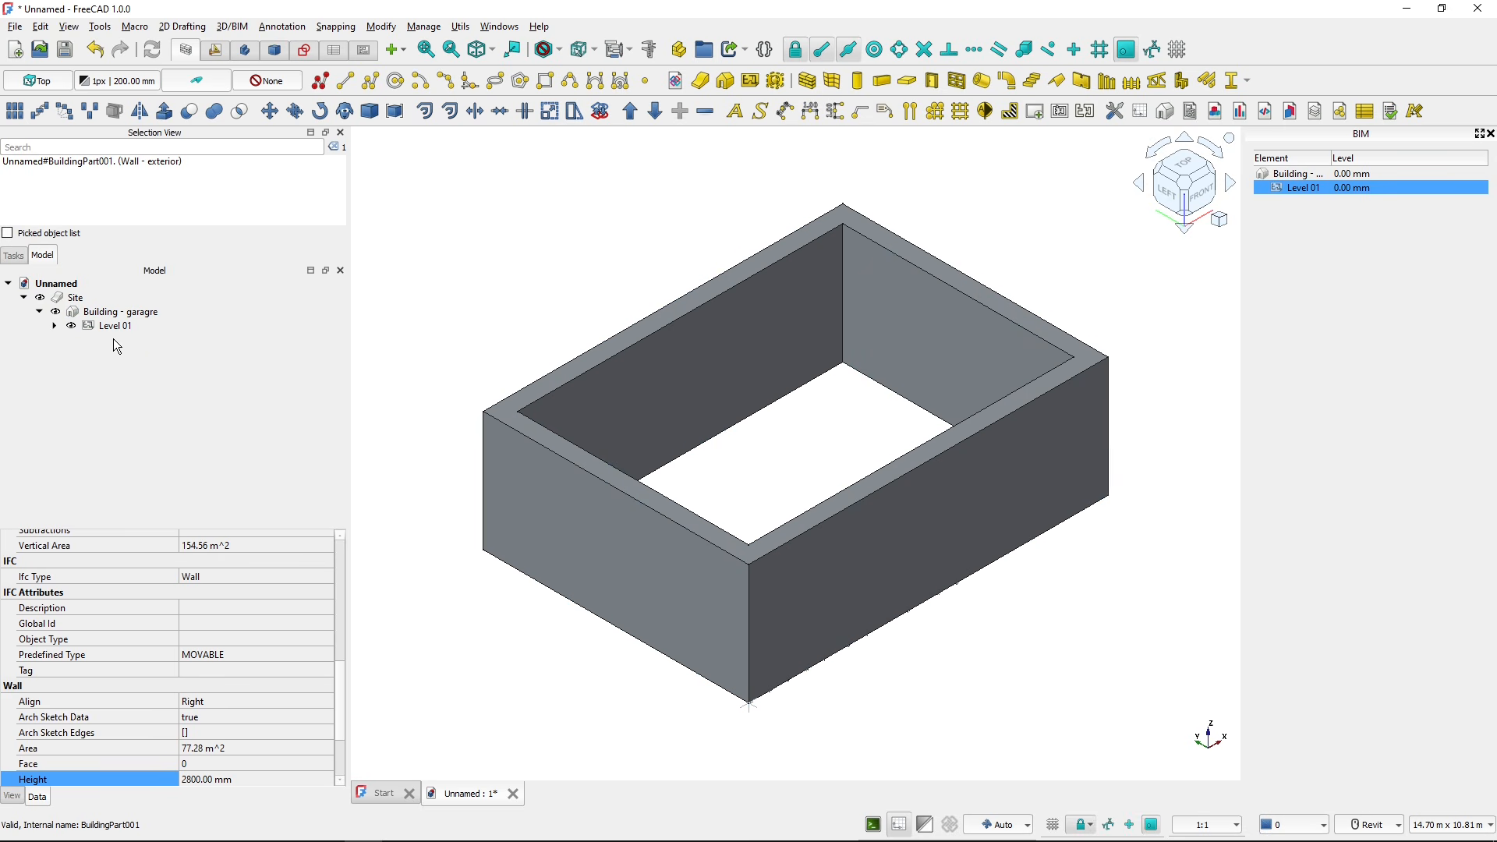
click(55, 326)
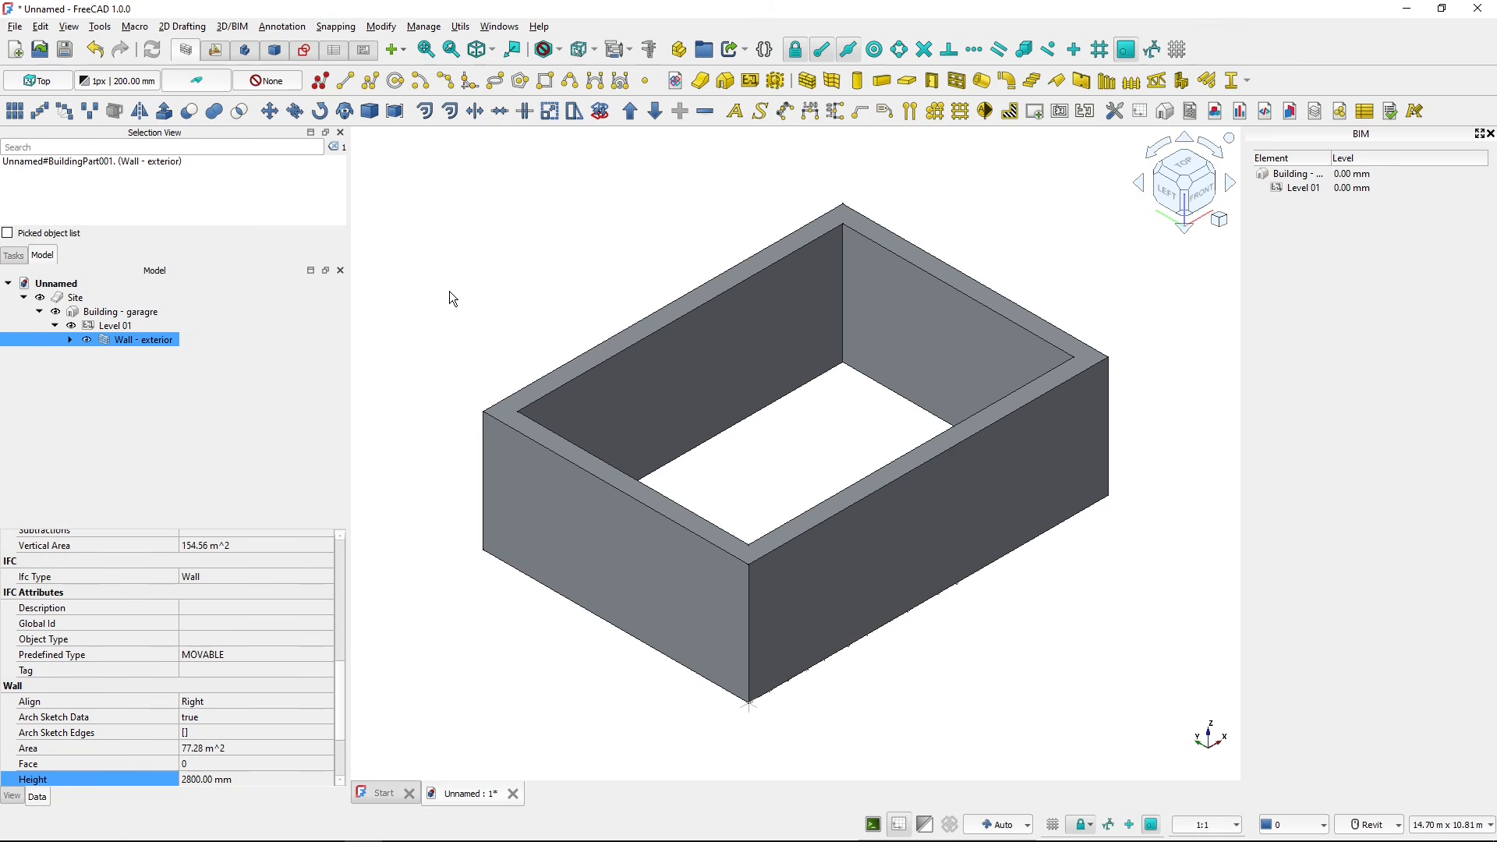
- Save the document as garage-tutorial in the 2D_documentation folder and clear the selection
click(15, 27)
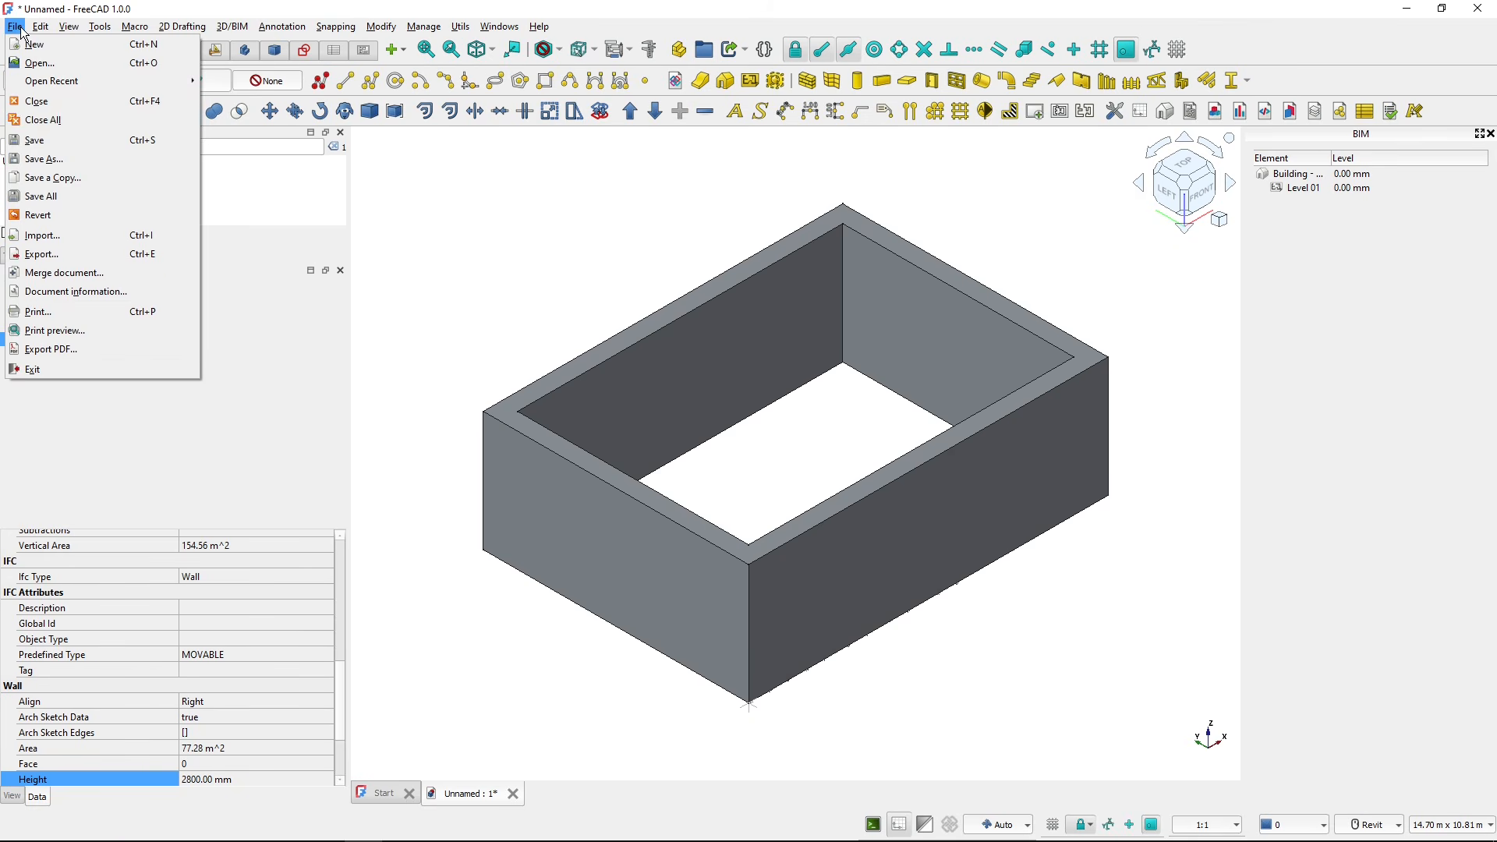
click(43, 159)
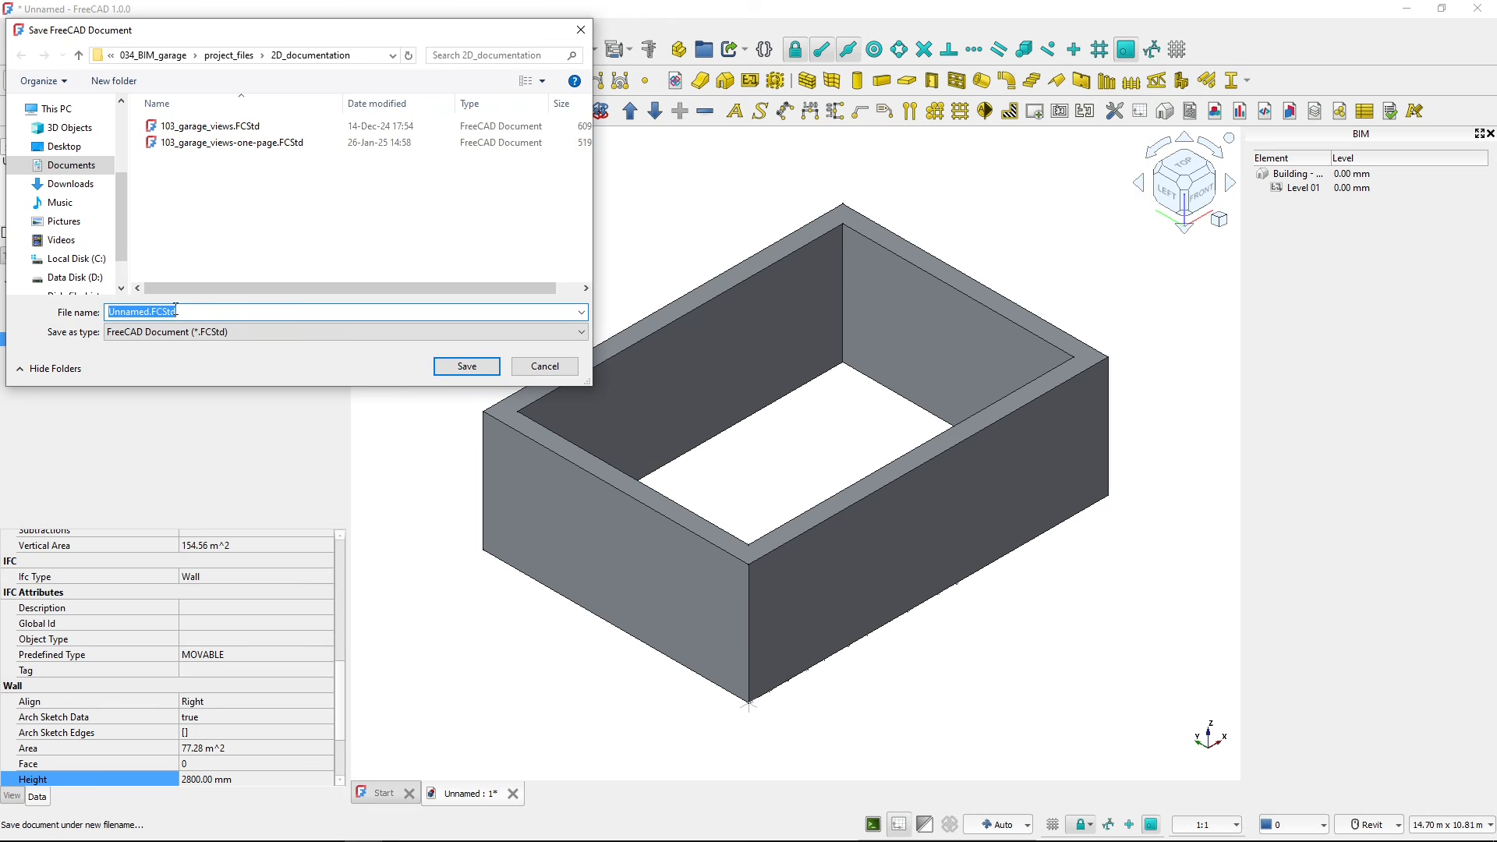
text(ga)
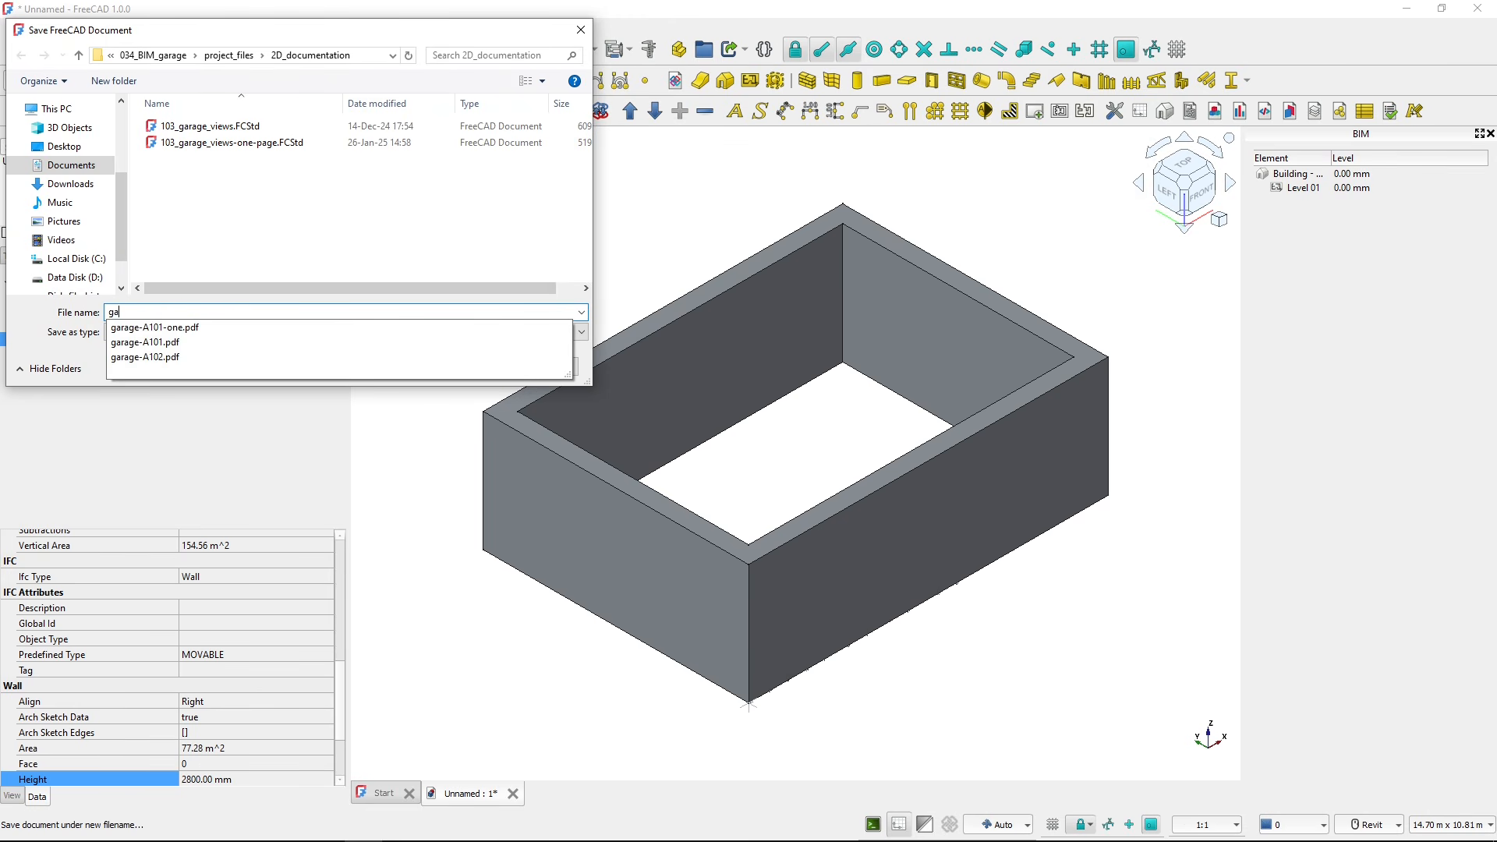
text(rage-tutorial)
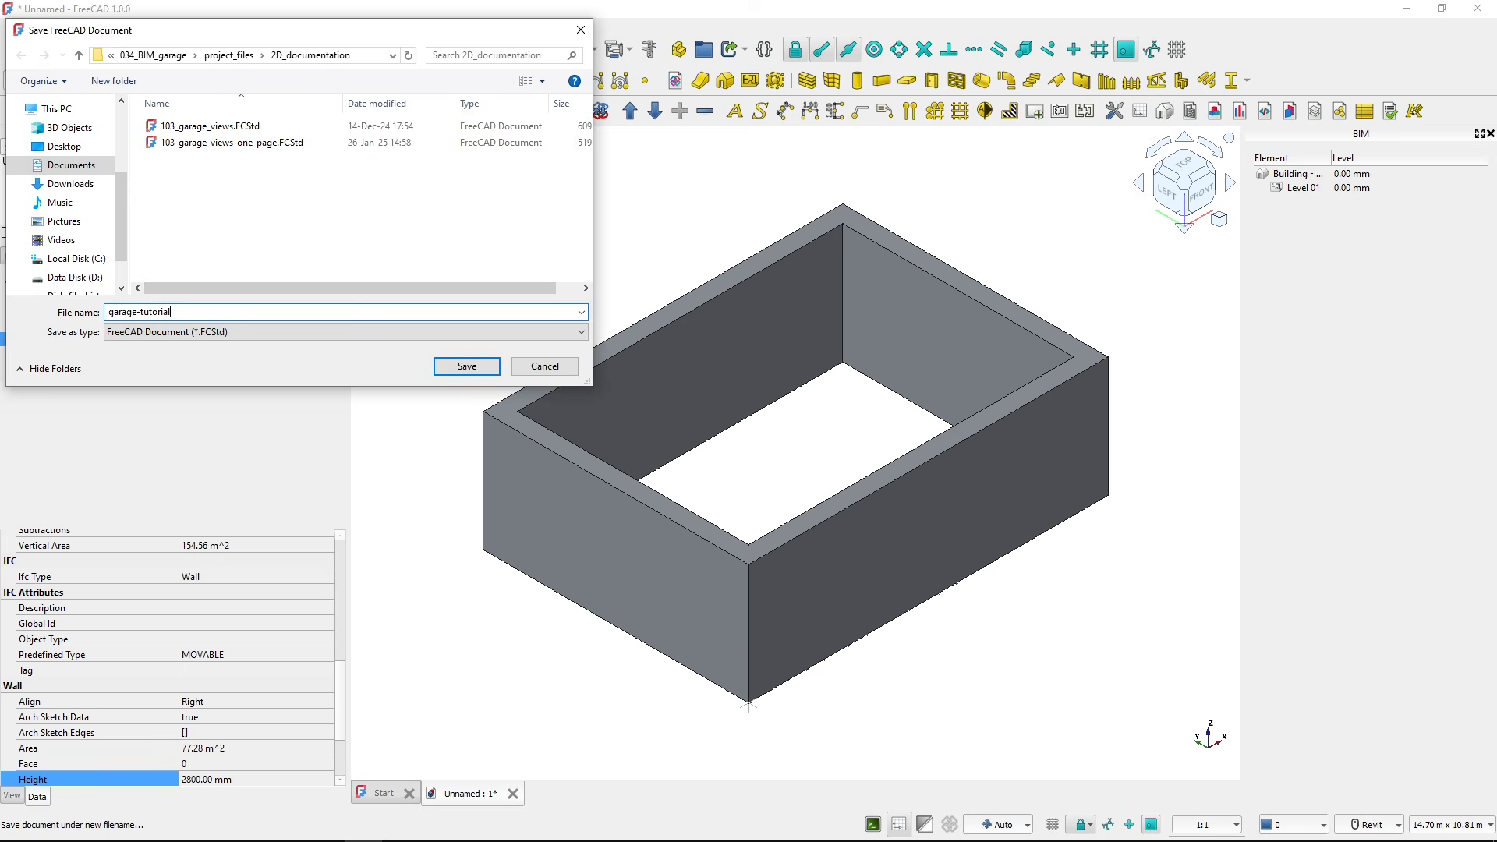
key(Return)
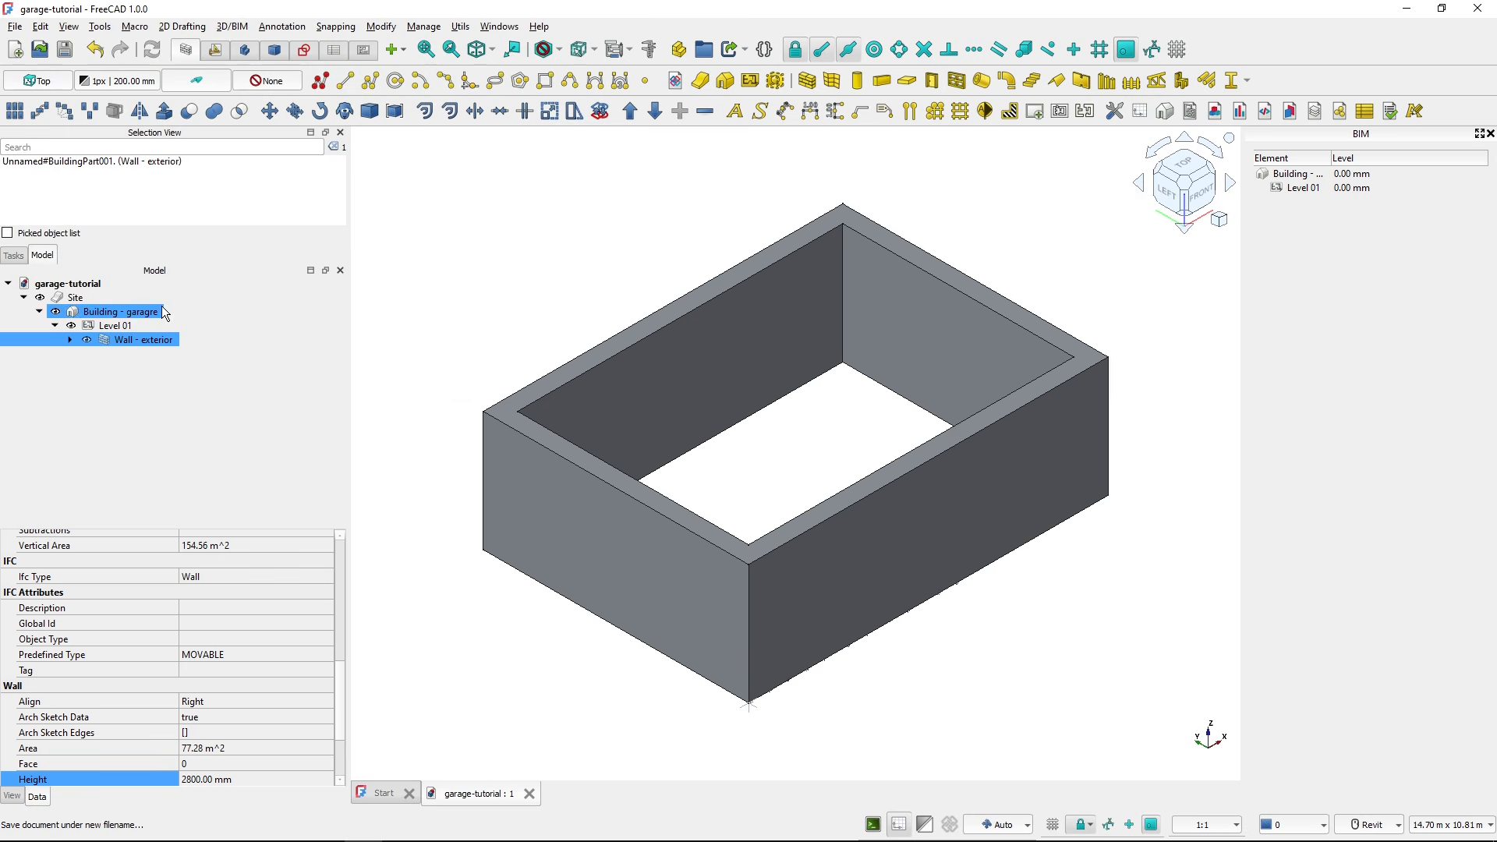
click(92, 290)
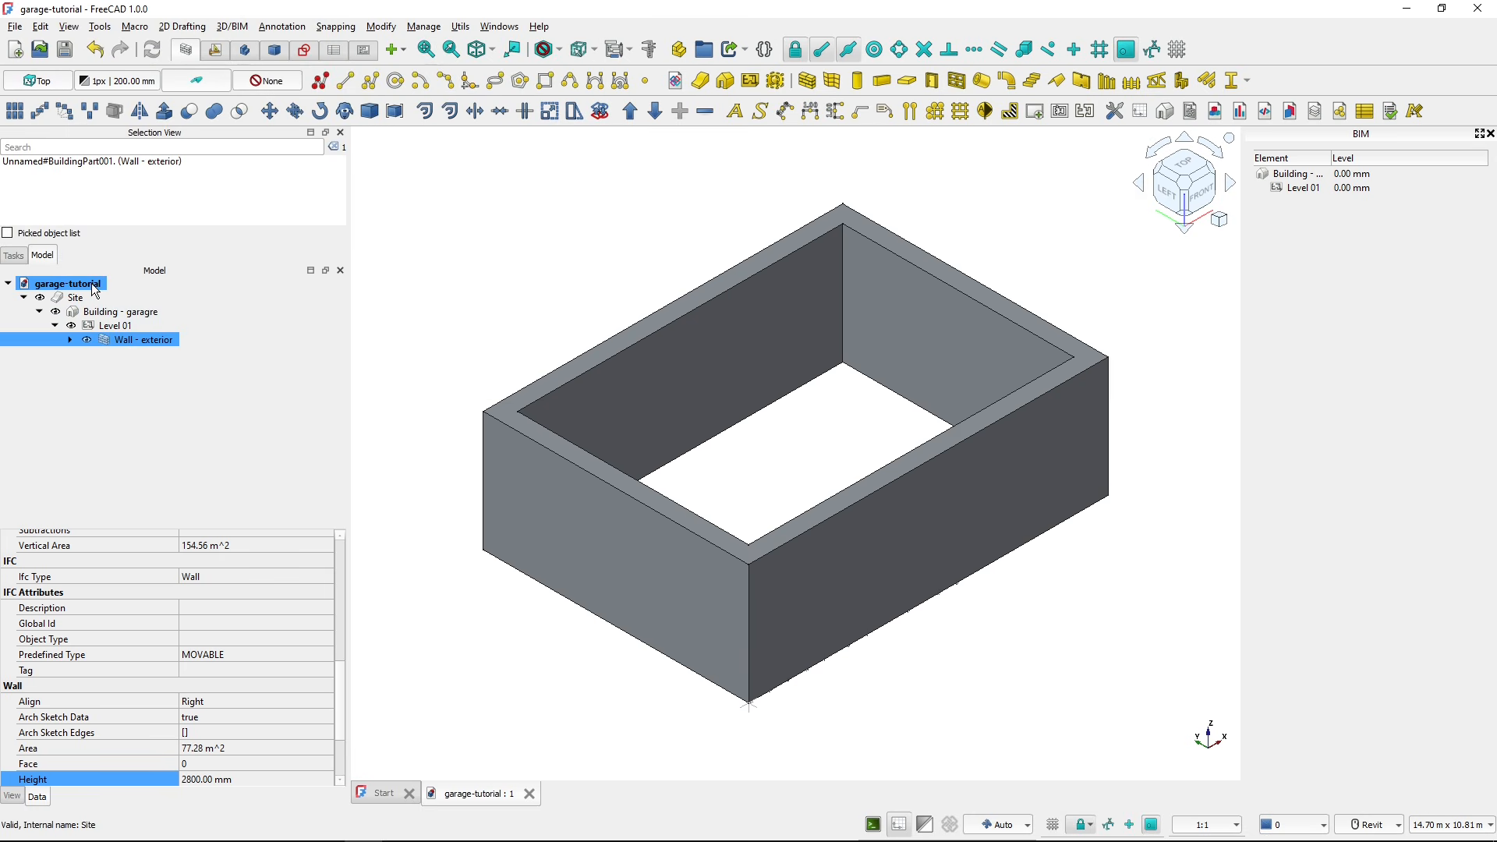
click(468, 315)
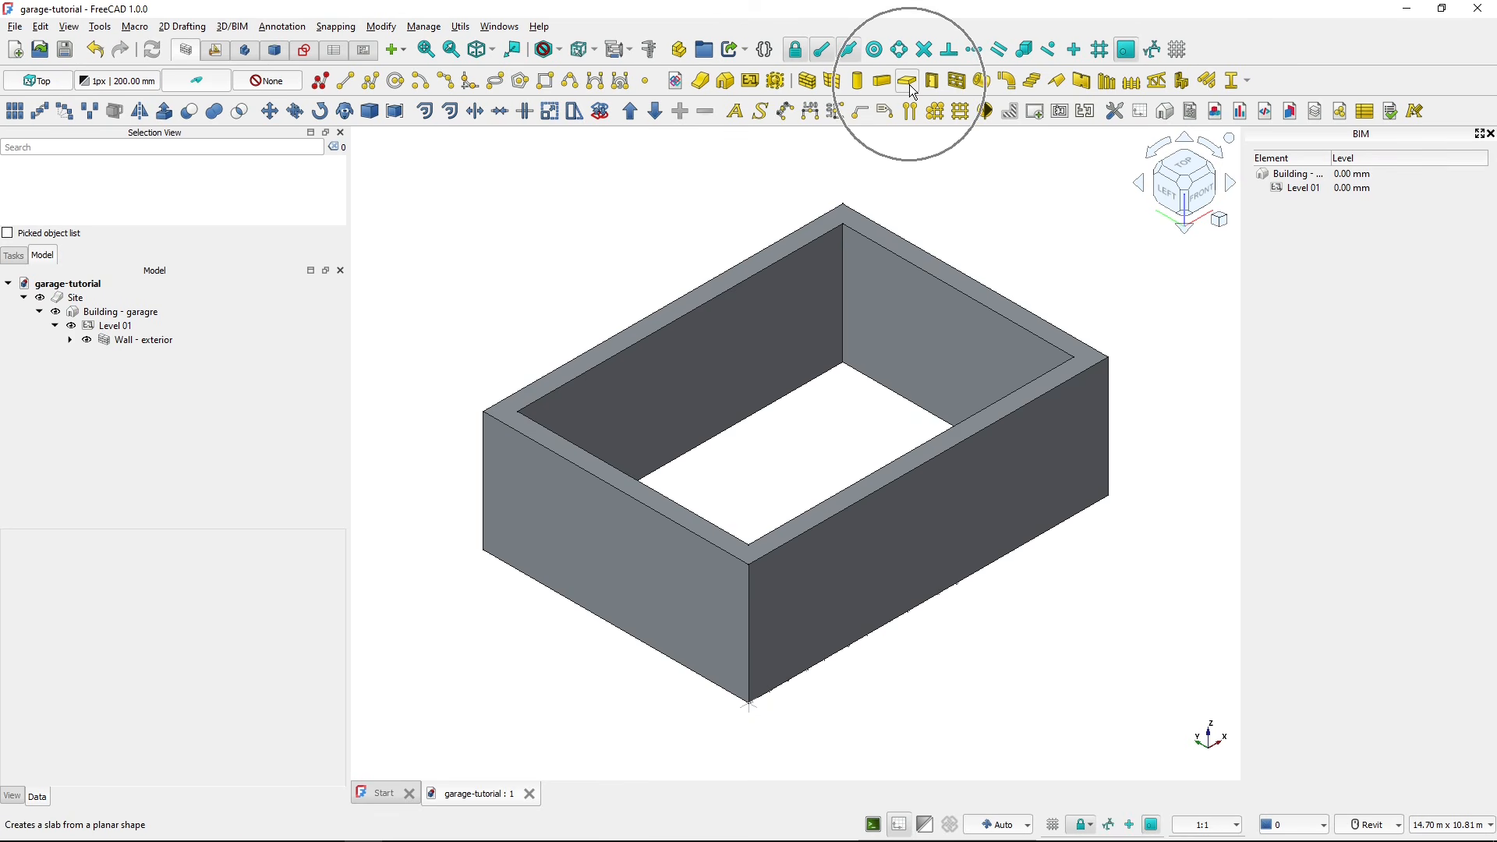
- Draw a filled 8400 by 6200 mm rectangle at the base of the walls, snapping to opposite outer corners of the exterior wall
click(550, 89)
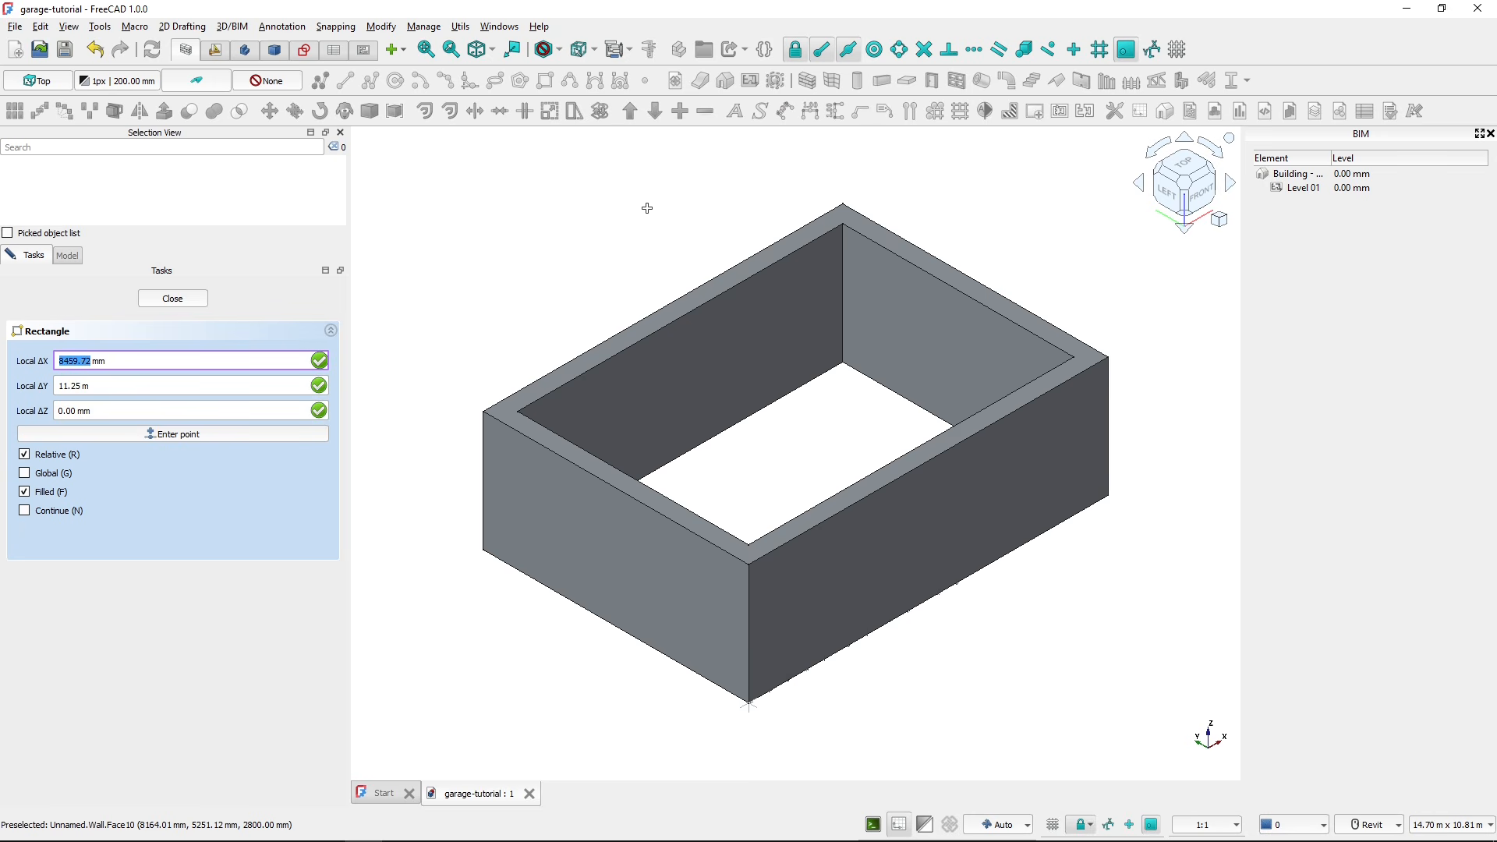
click(1126, 51)
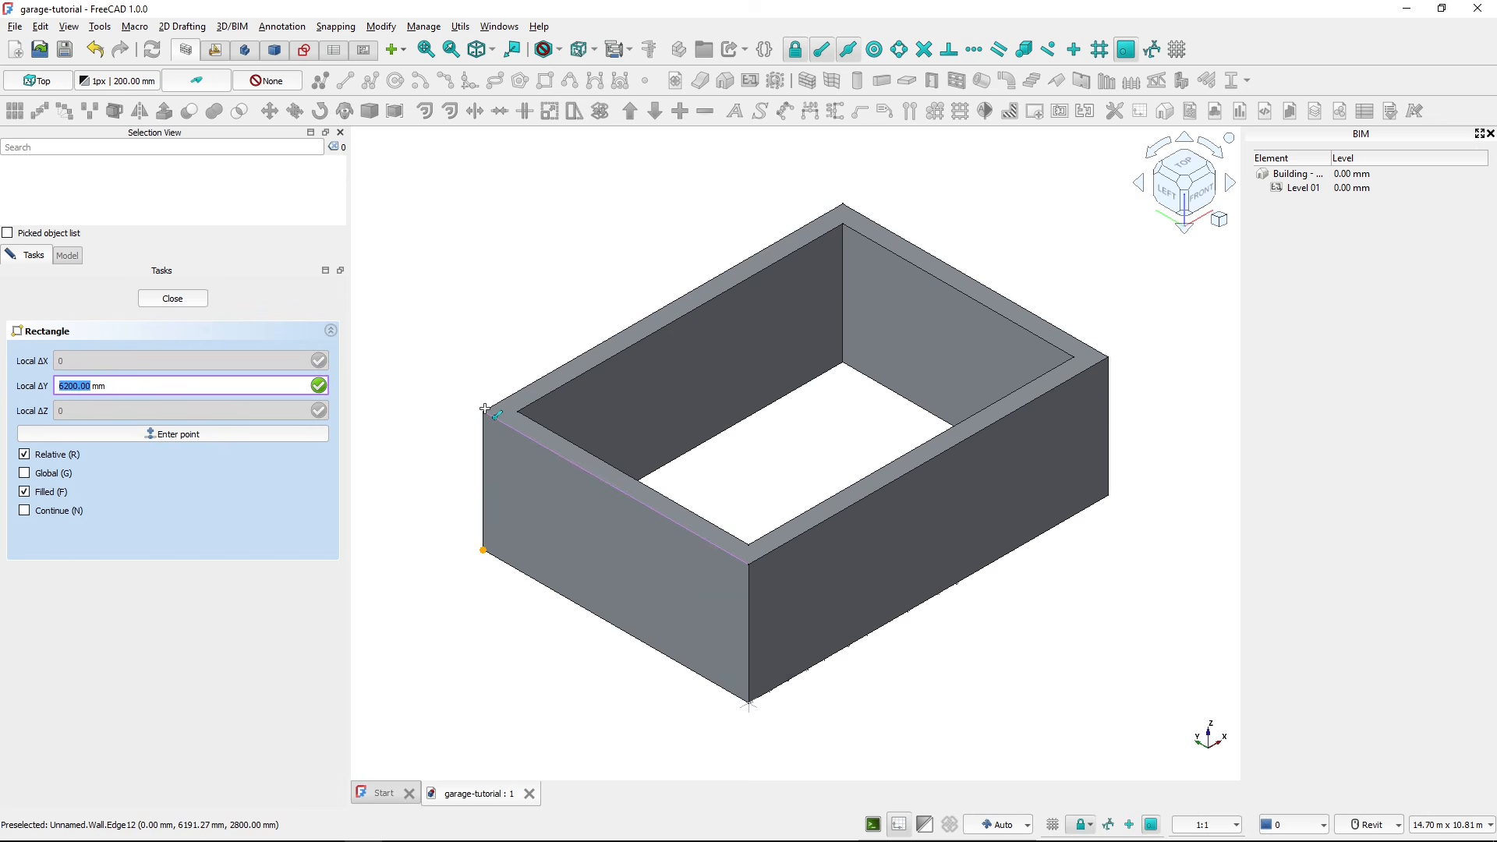
click(484, 409)
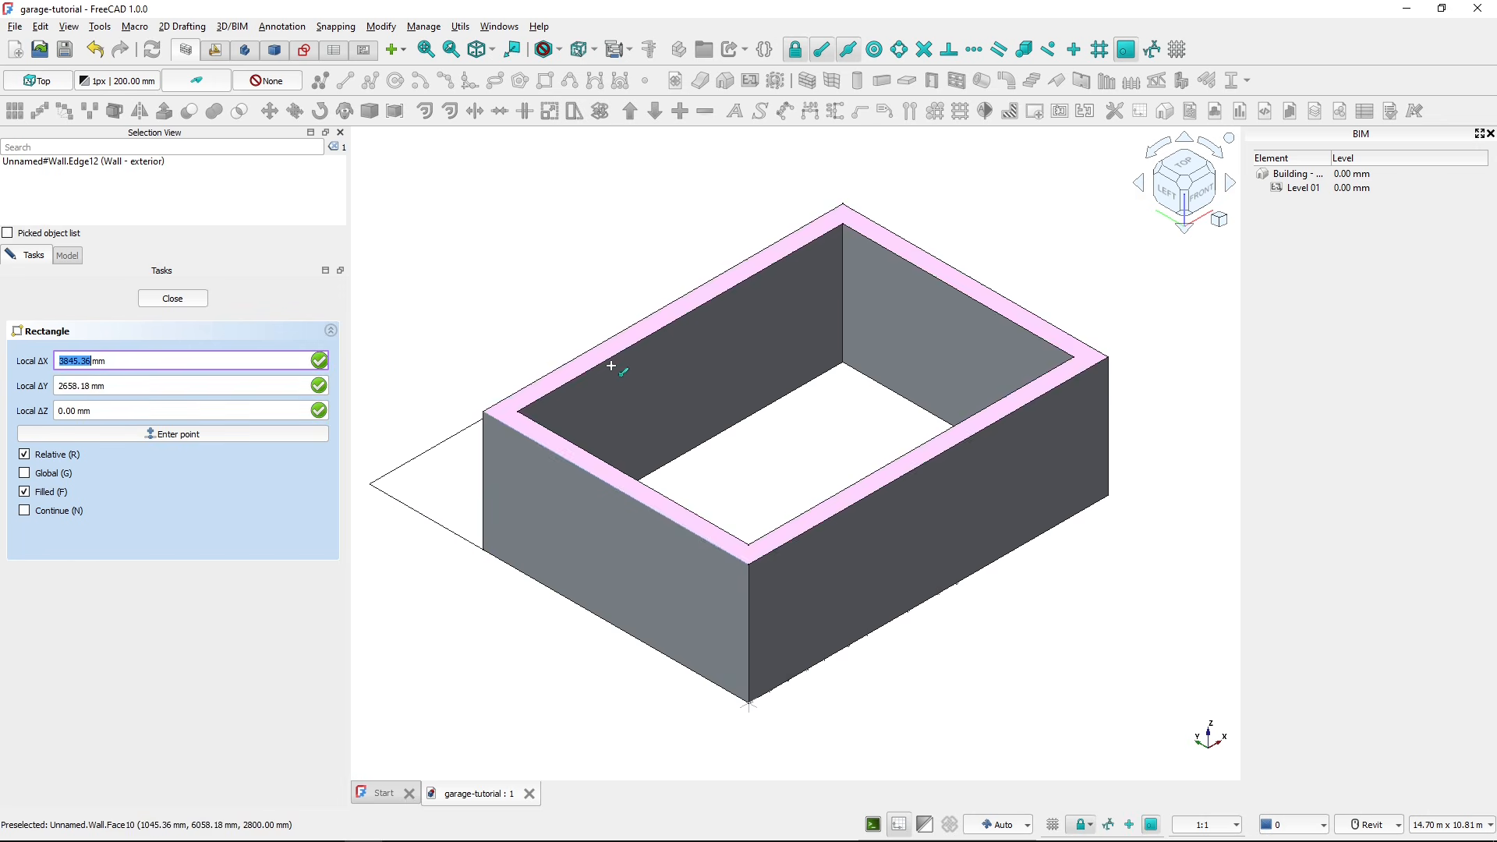
click(1107, 360)
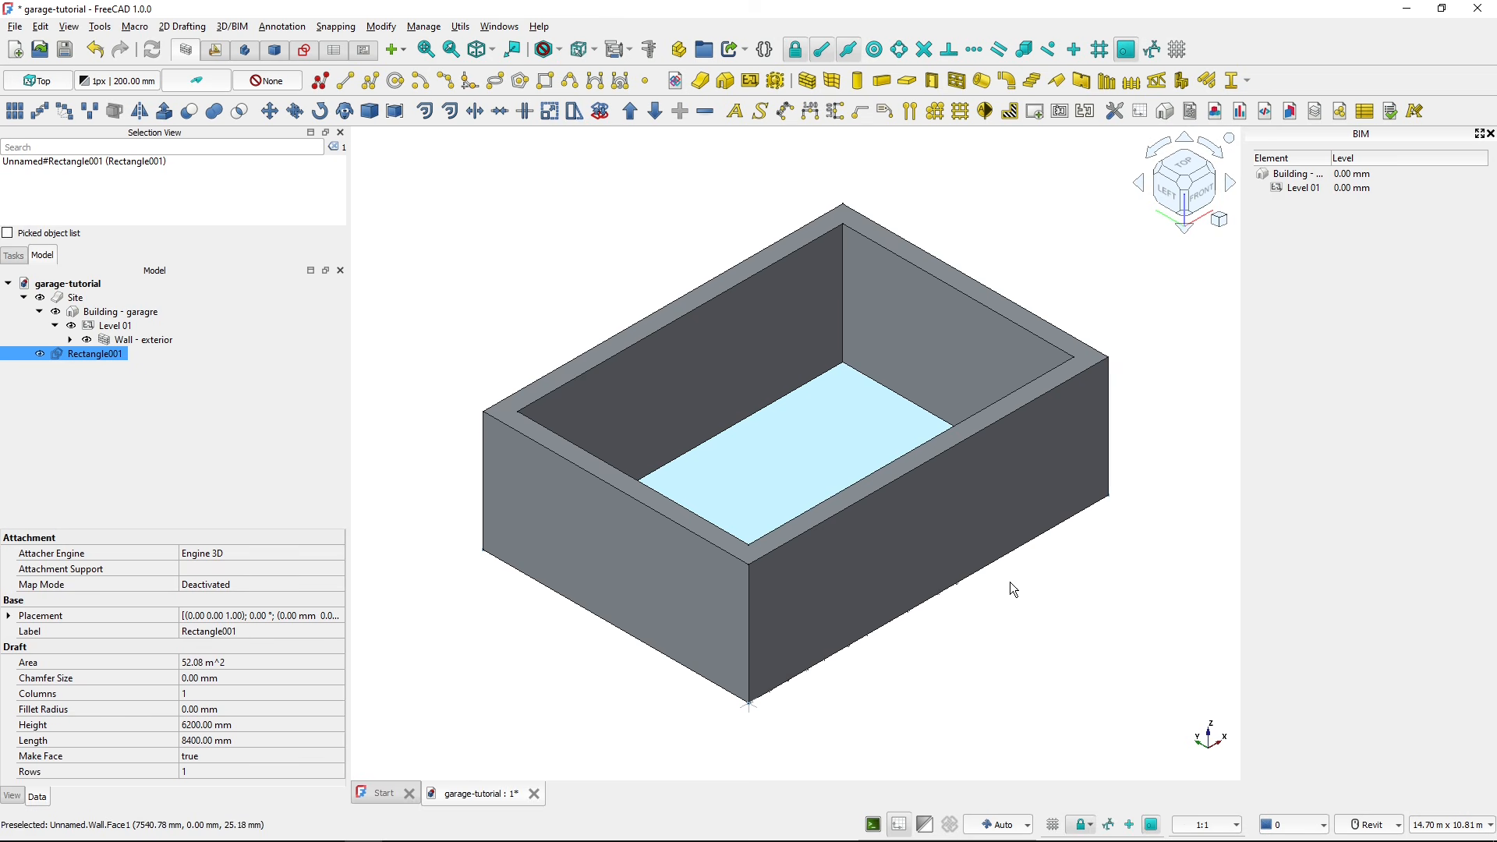
shift+middle_drag(706, 681, 778, 549)
key(ctrl)
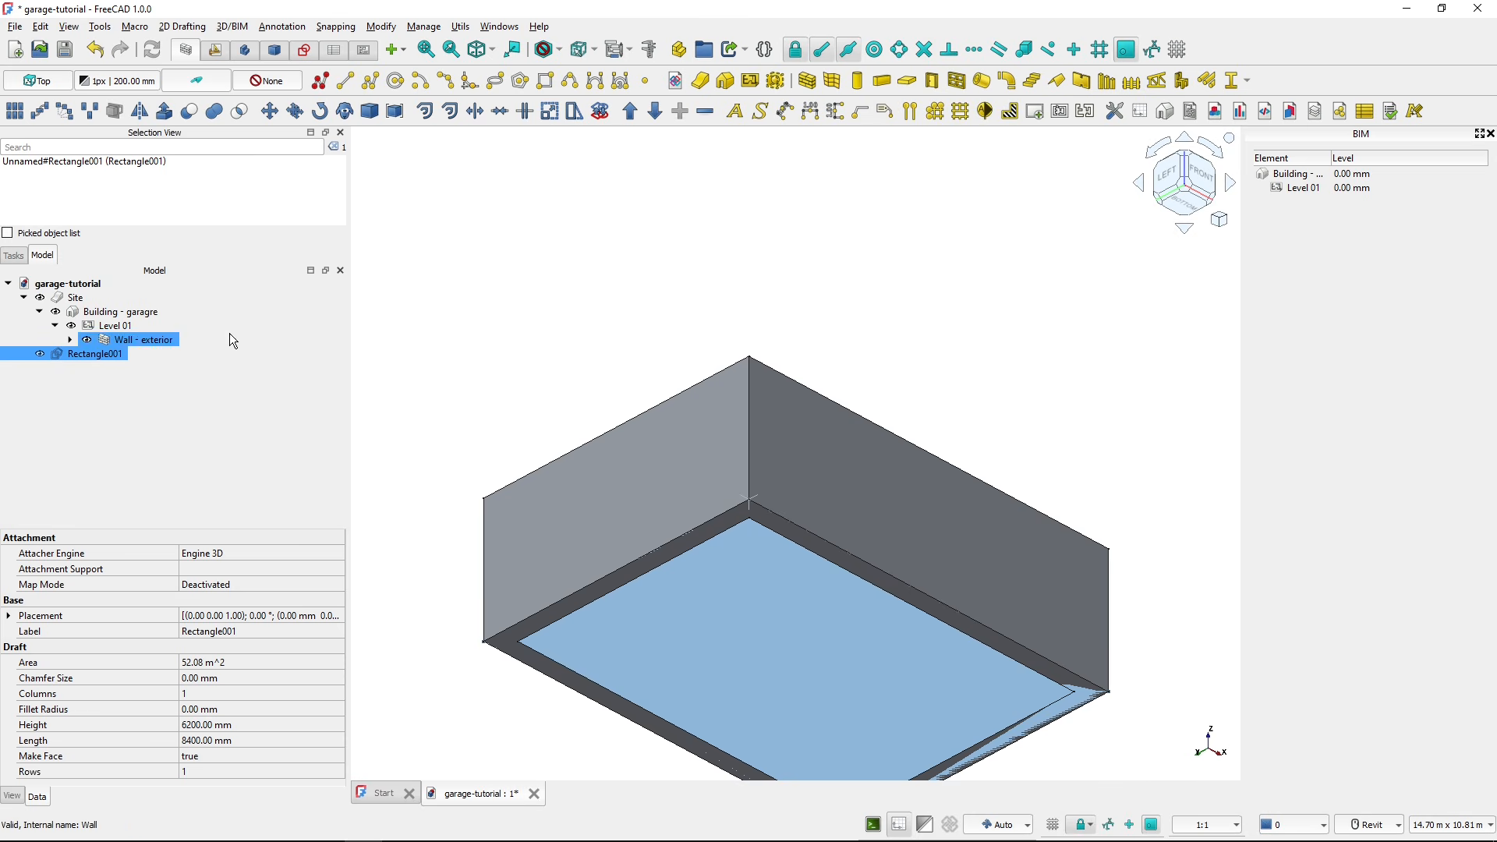
- Create a slab from the rectangle at the base of the exterior walls and check its nested base profile in the model tree
click(910, 84)
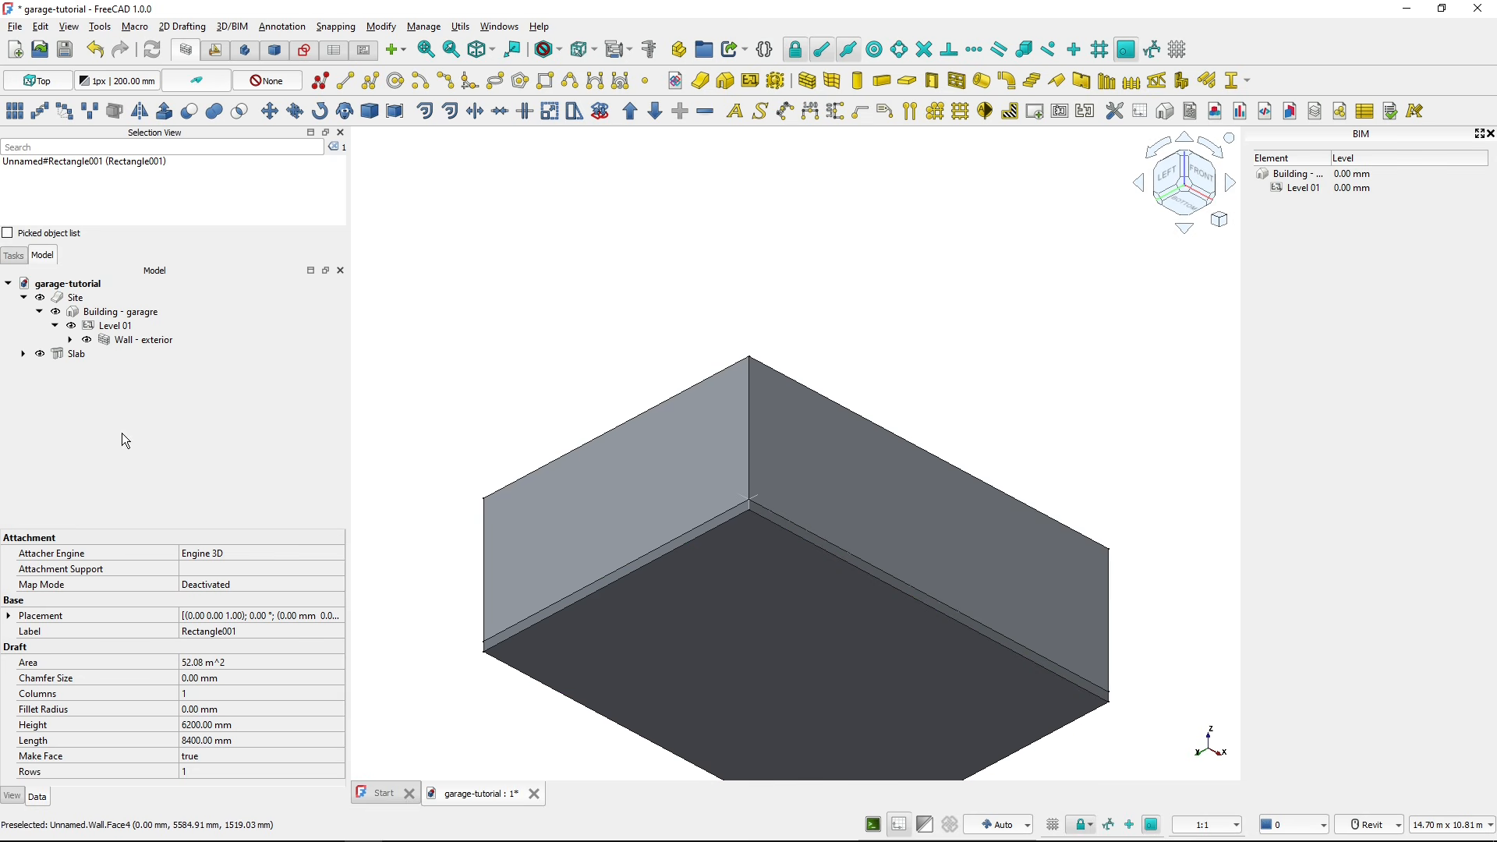
click(23, 354)
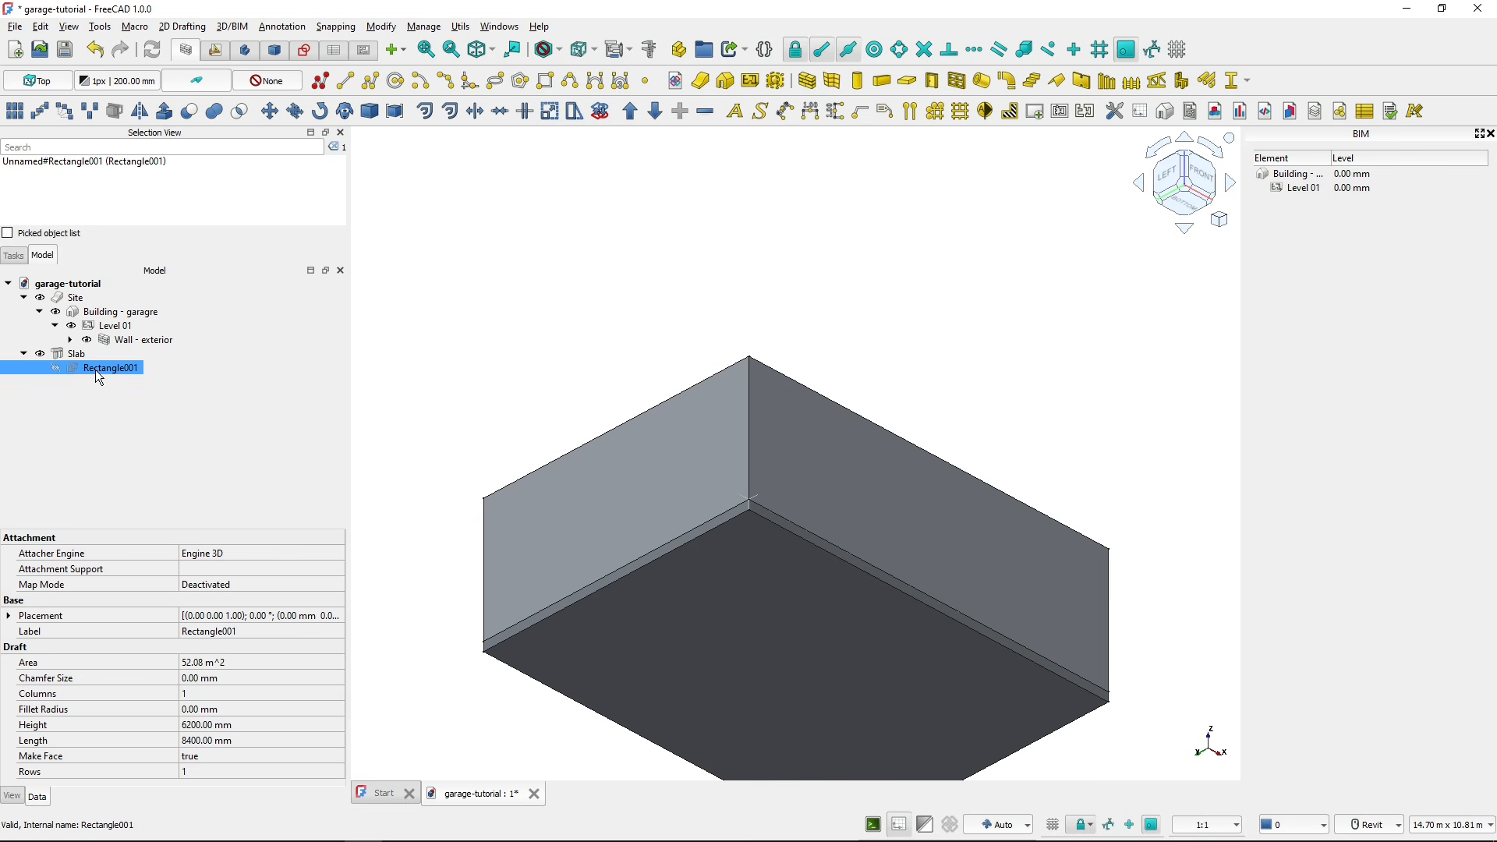
key(ctrl)
click(23, 355)
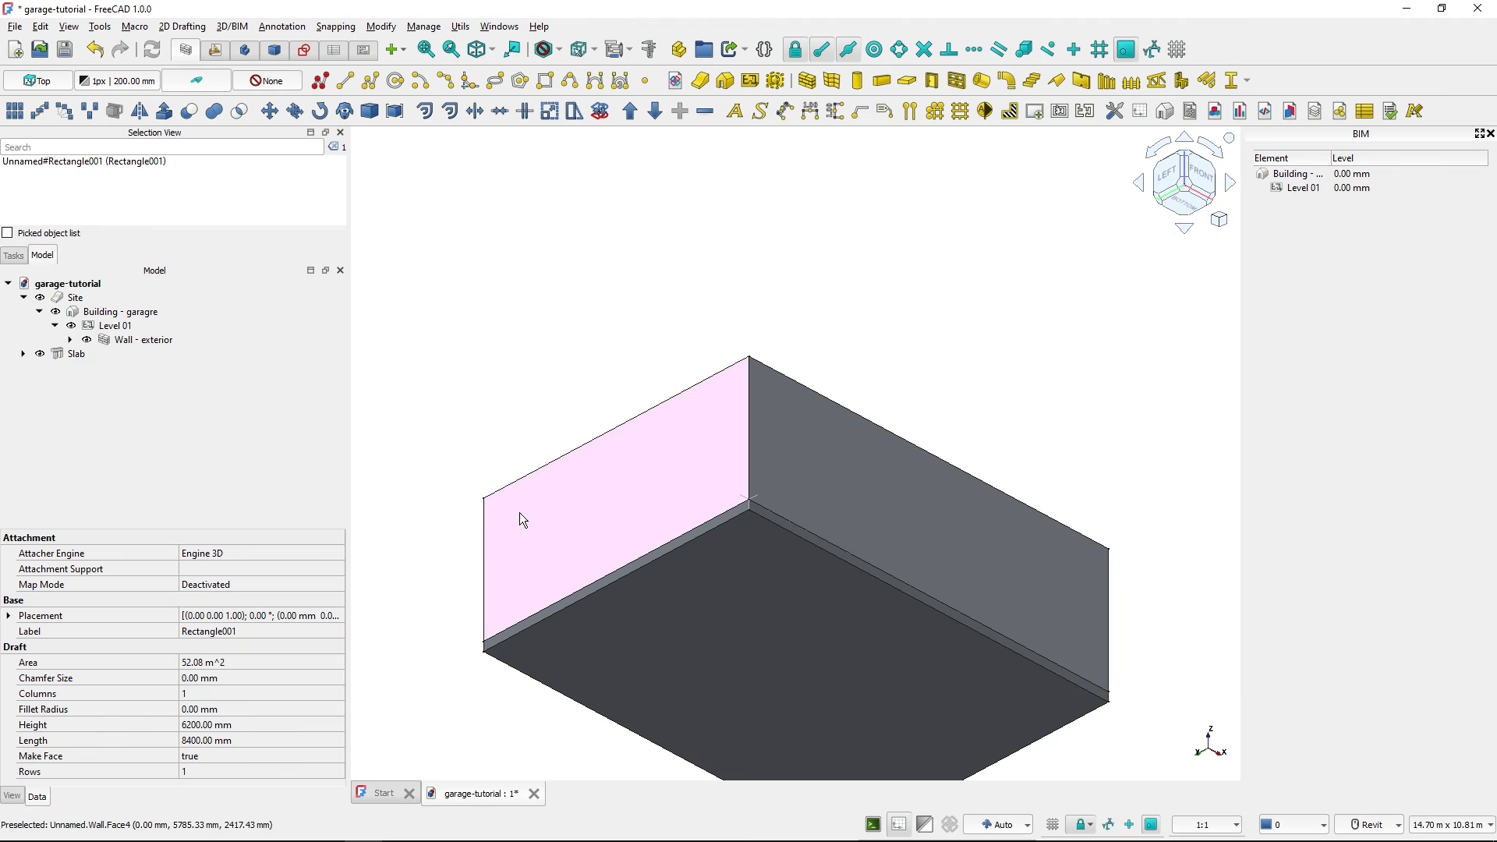
shift+middle_drag(657, 432, 596, 608)
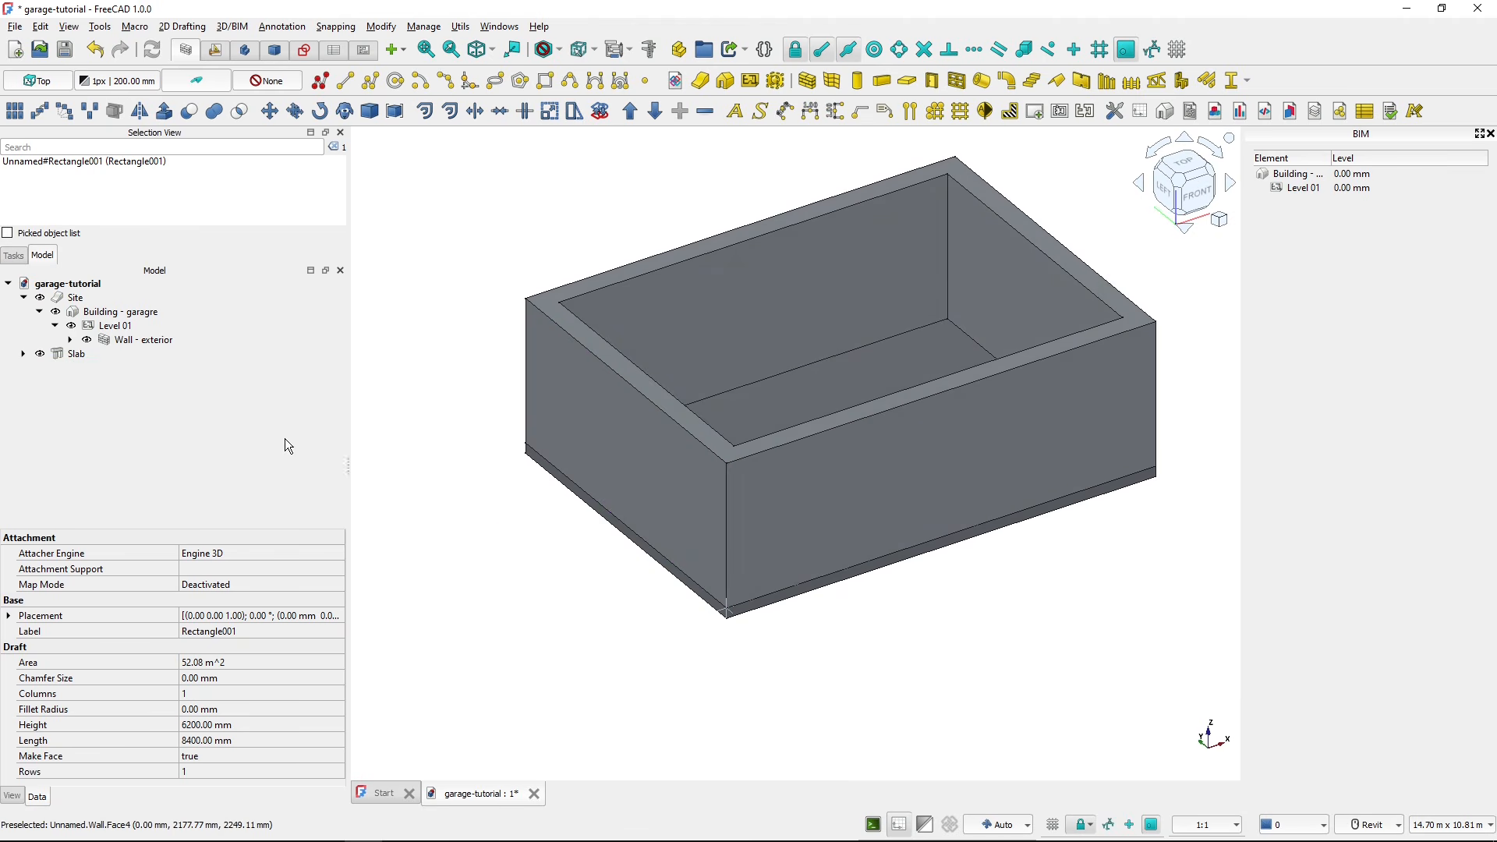
- Rename the new slab as Slab - floor
click(78, 355)
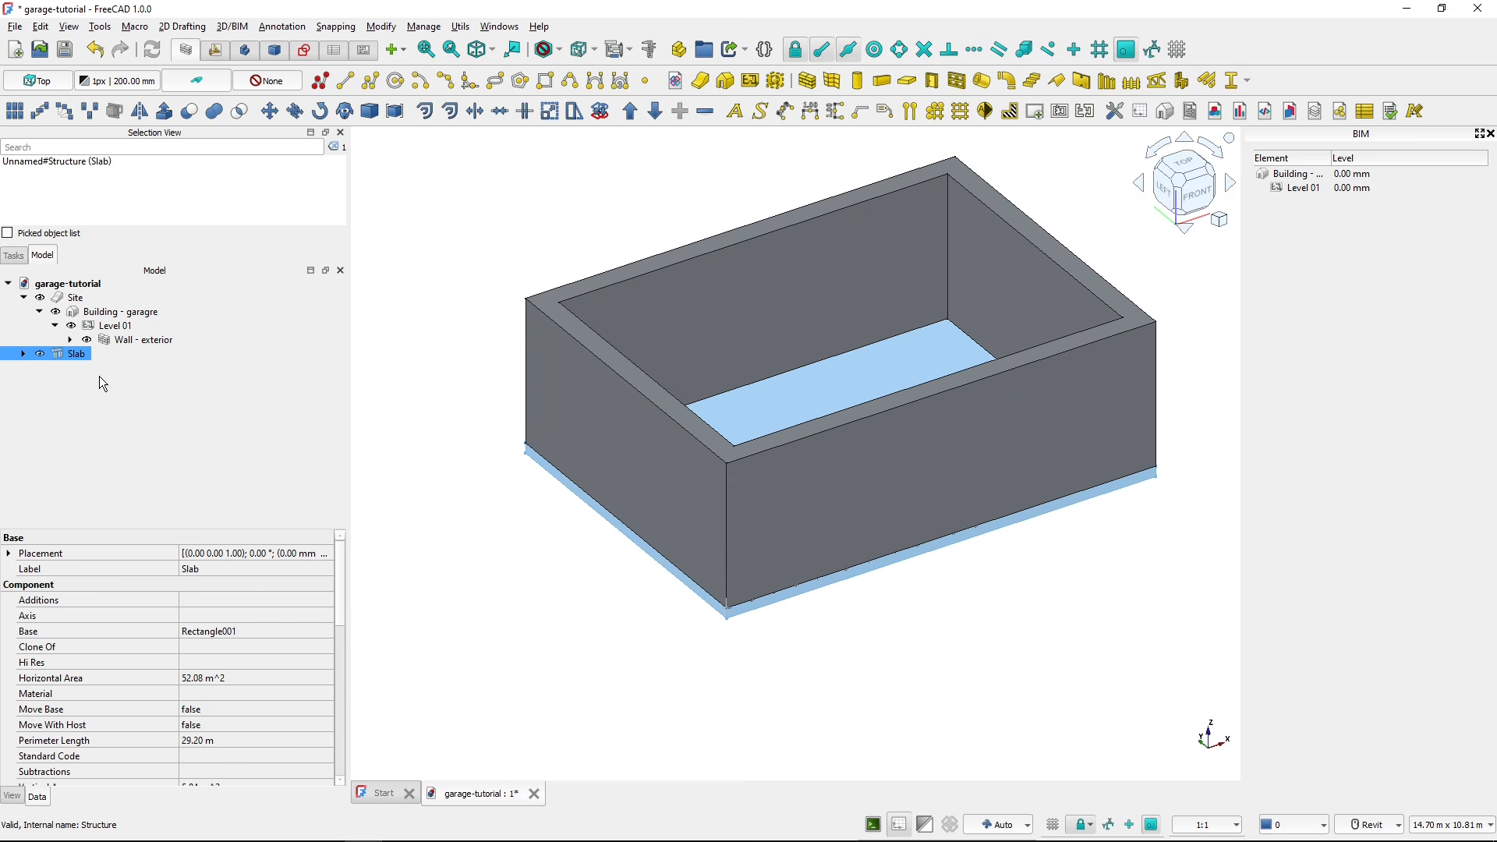
key(F2)
key(Return)
- Set the floor slab's height to 250 mm and nest it under Level 01 in the model tree
drag(343, 596, 345, 762)
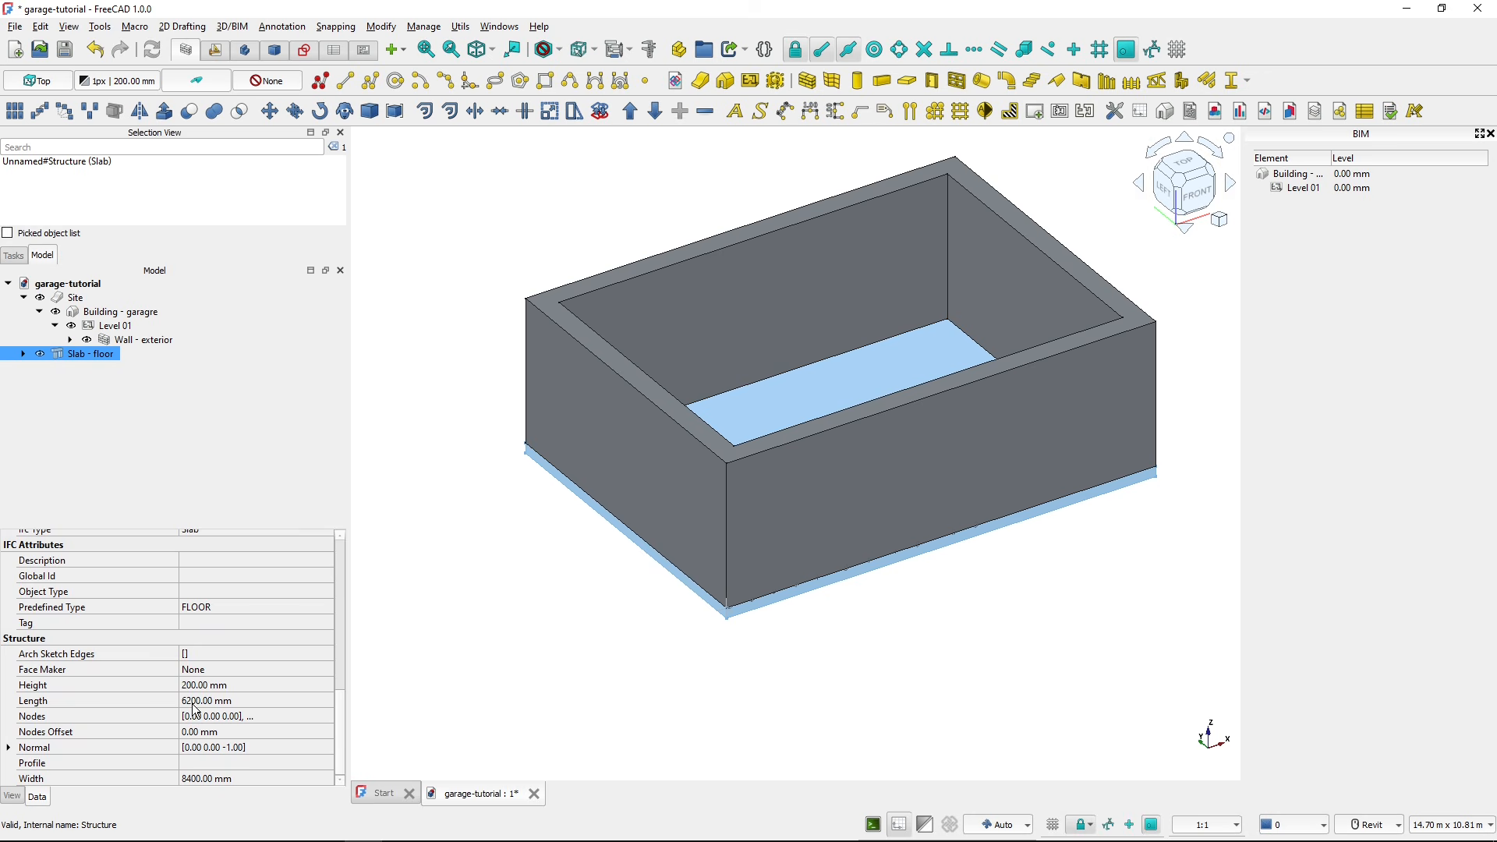
click(242, 684)
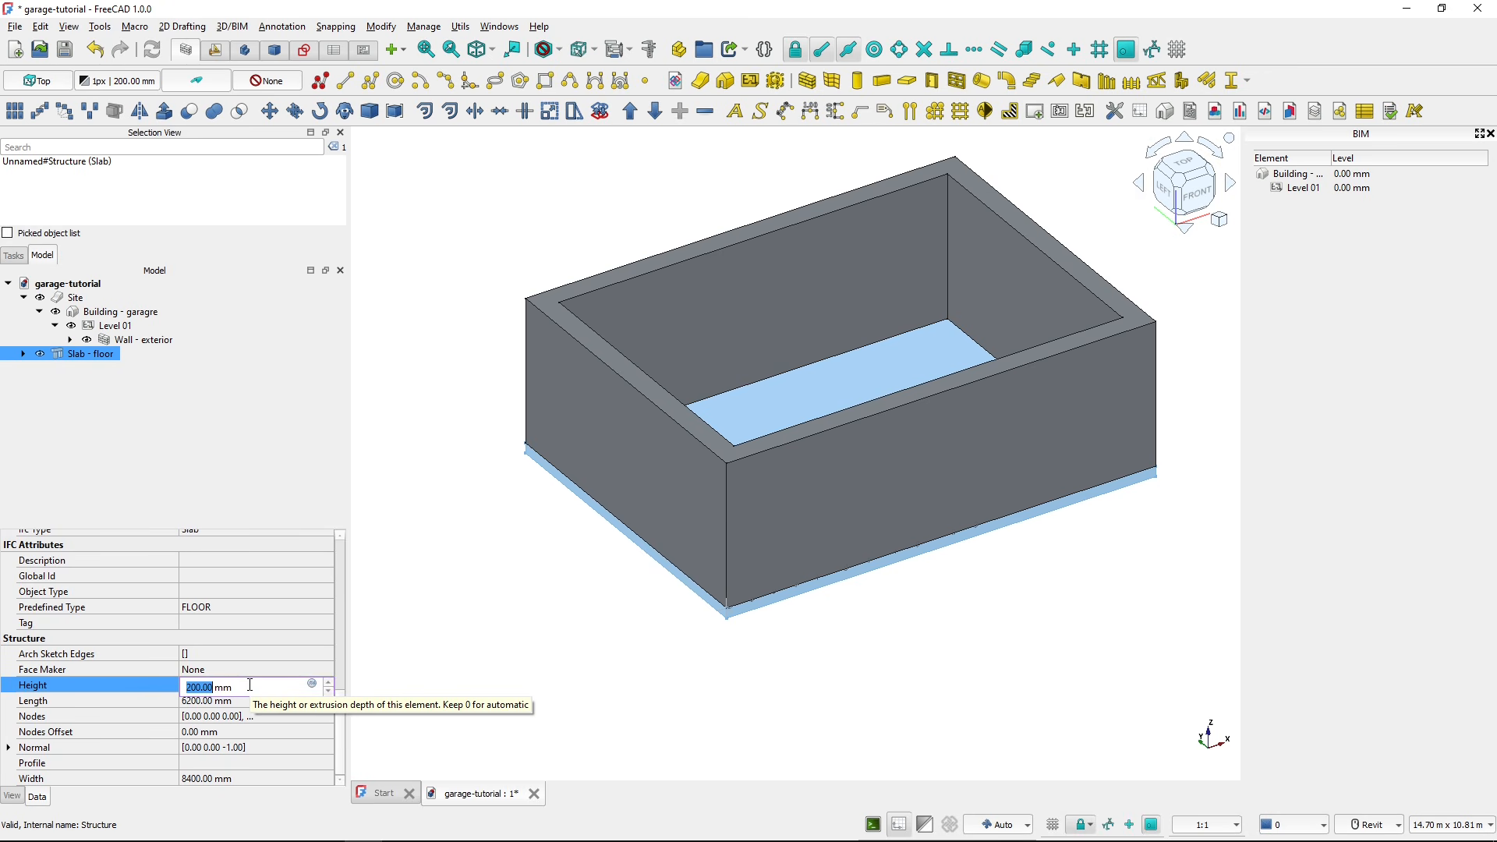
text(250)
key(Return)
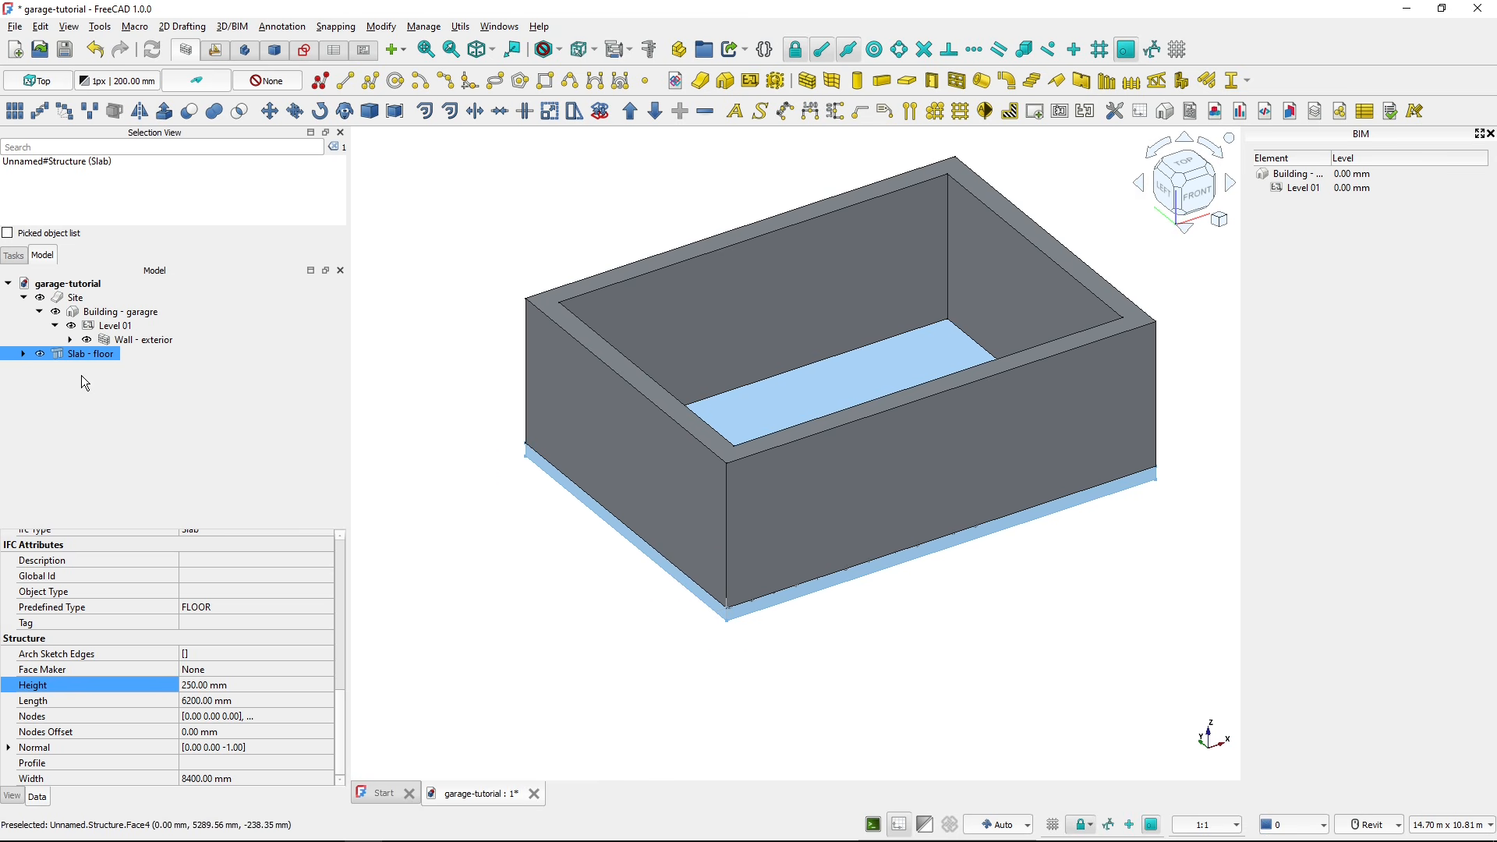
drag(58, 356, 156, 344)
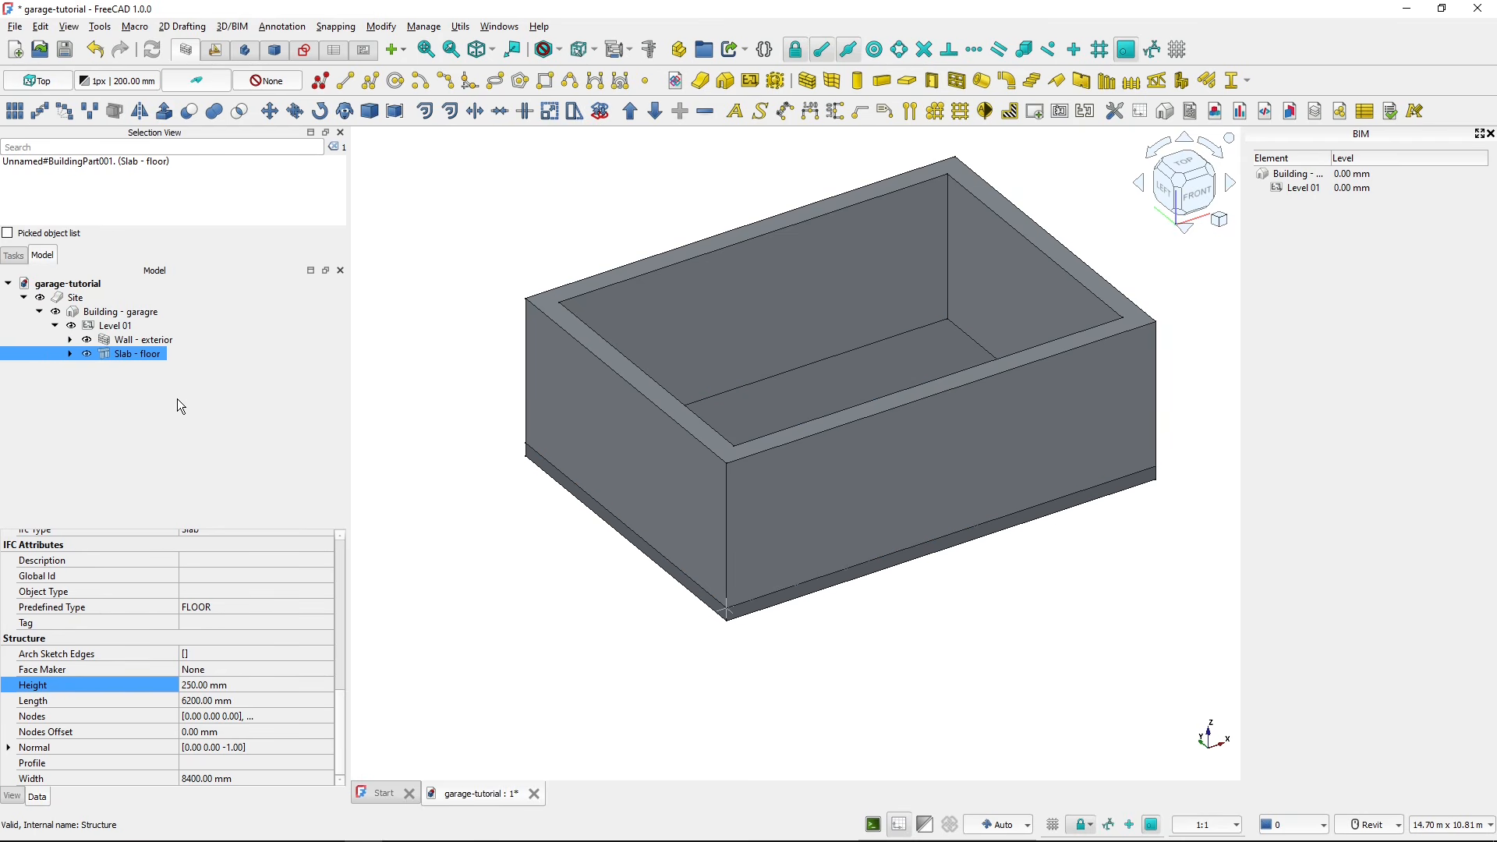
click(477, 605)
- Switch to the garage-A101-one PDF in Foxit PDF Reader, examine the interior wall dimensions in the plan view, and return to FreeCAD
key(alt+Tab)
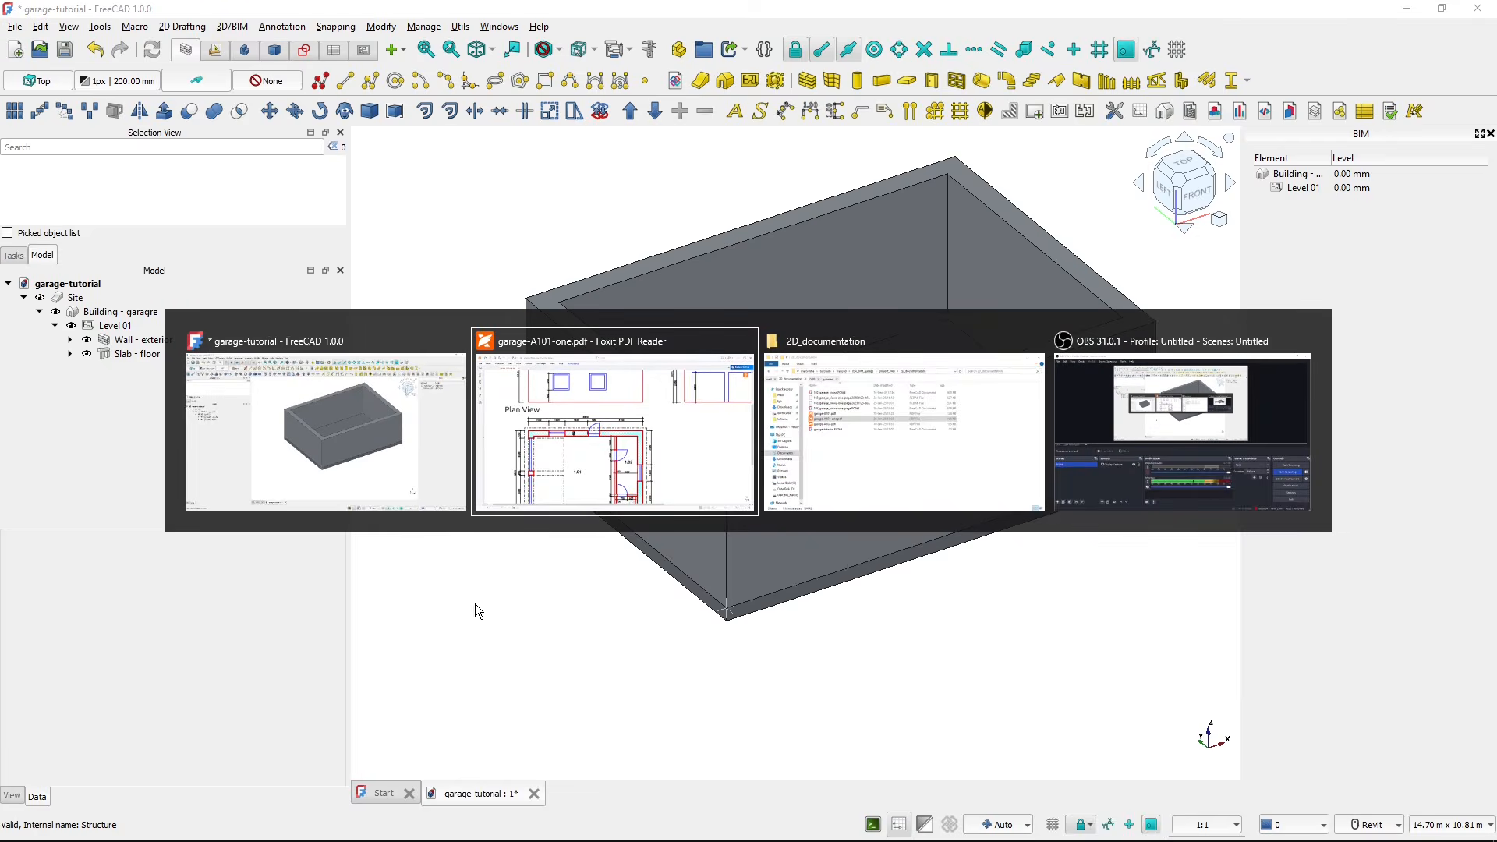
drag(620, 602, 560, 453)
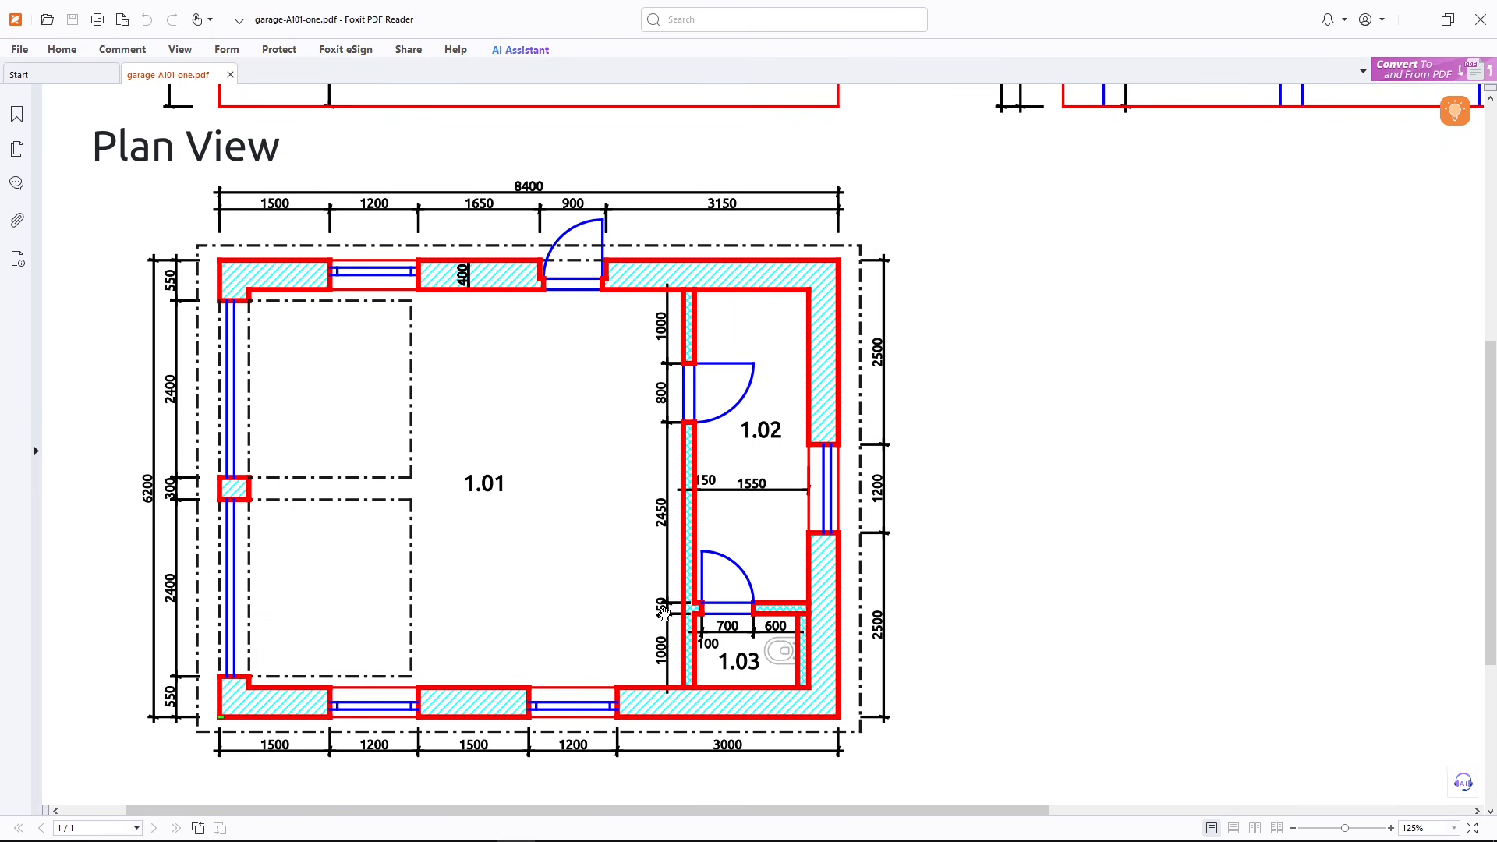
key(ctrl)
key(ctrl)
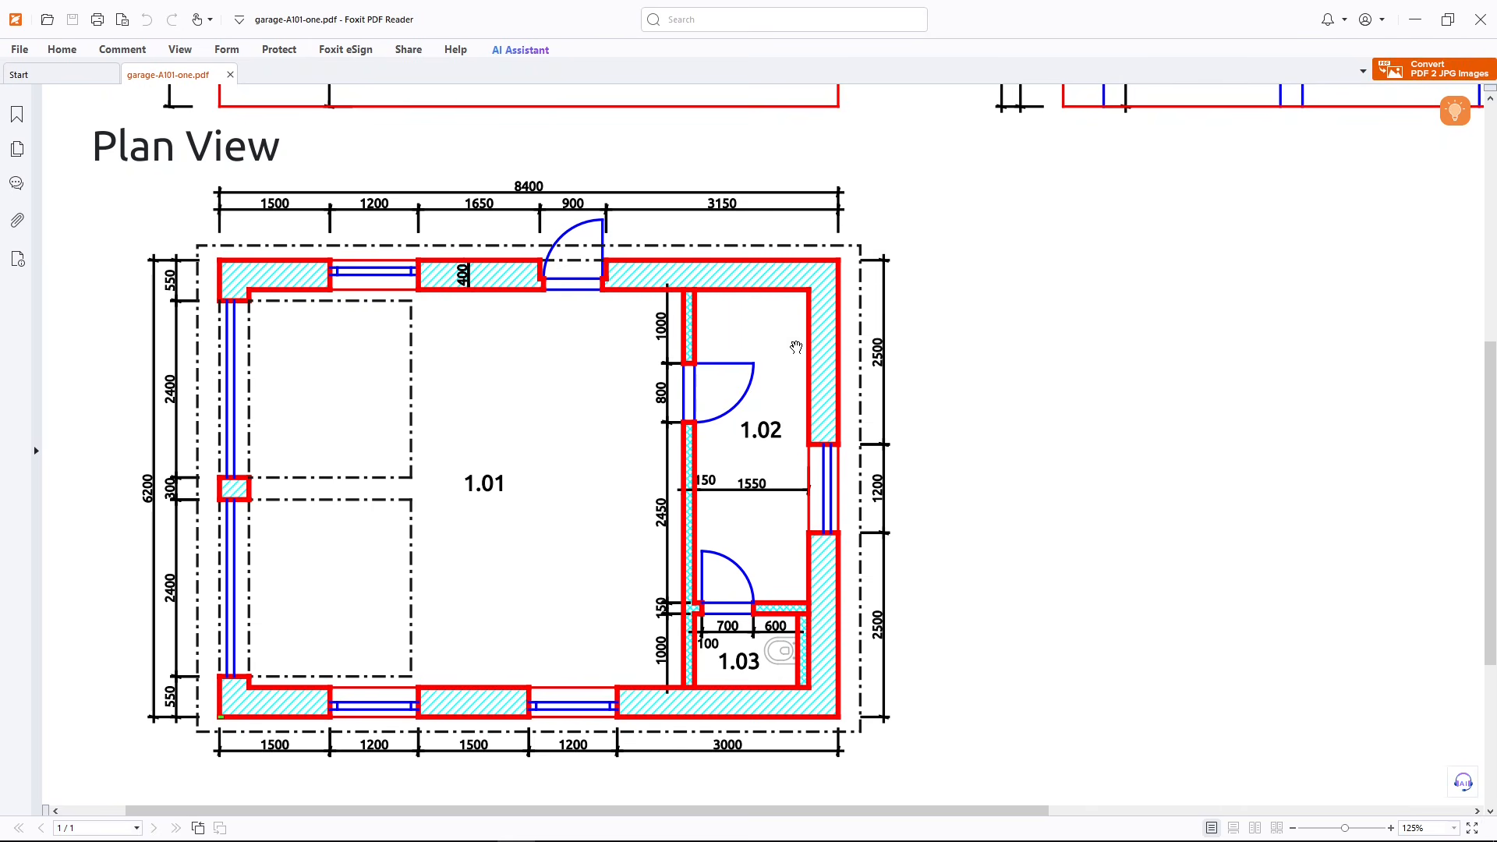
key(alt+Tab)
- Hide the floor slab so the inner base edges of the exterior wall are free for snapping
shift+middle_drag(796, 340, 862, 484)
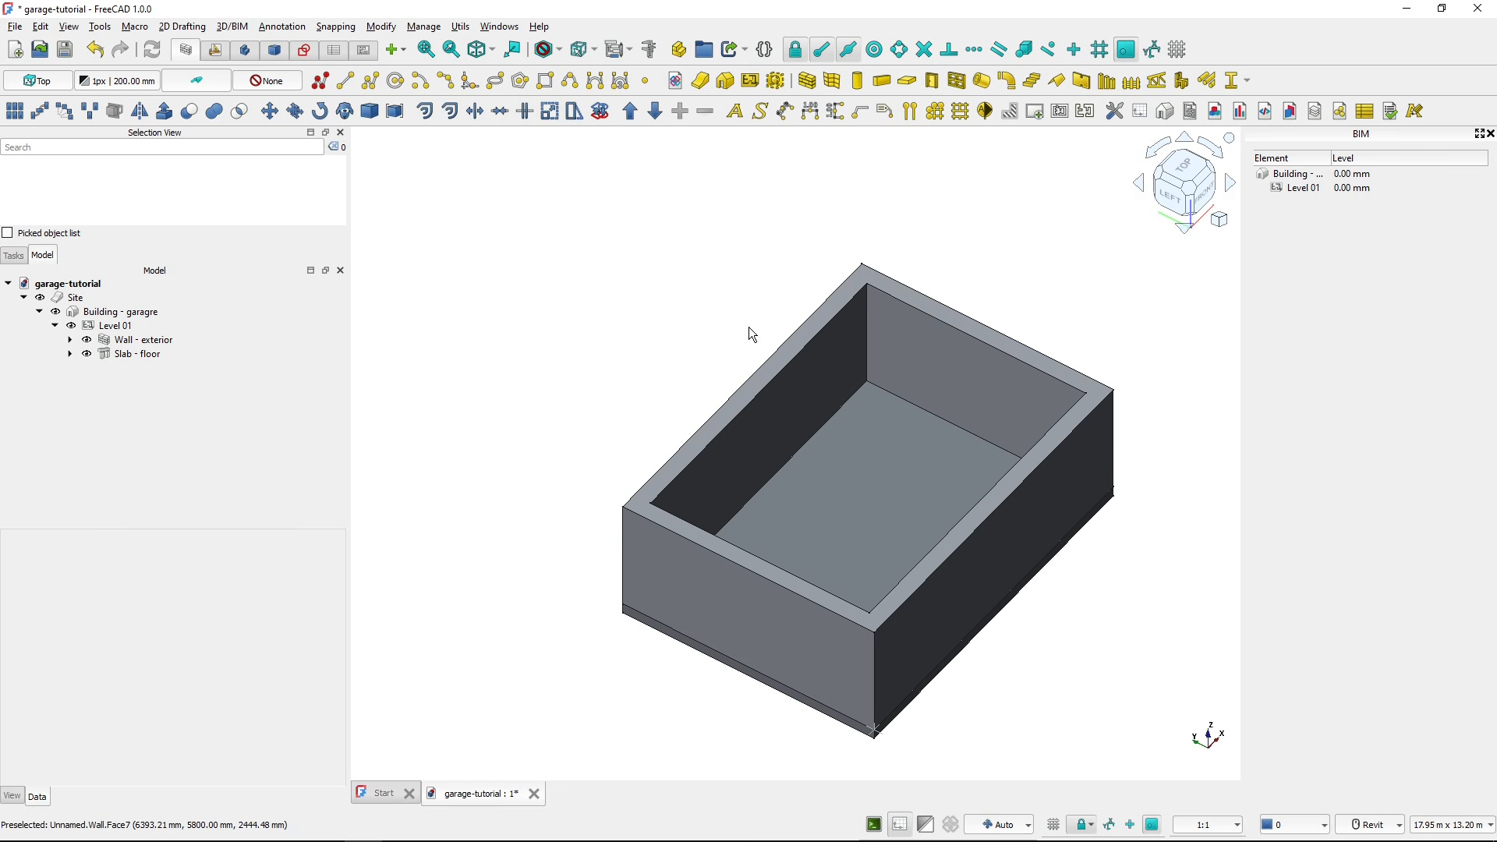
shift+middle_drag(704, 304, 767, 333)
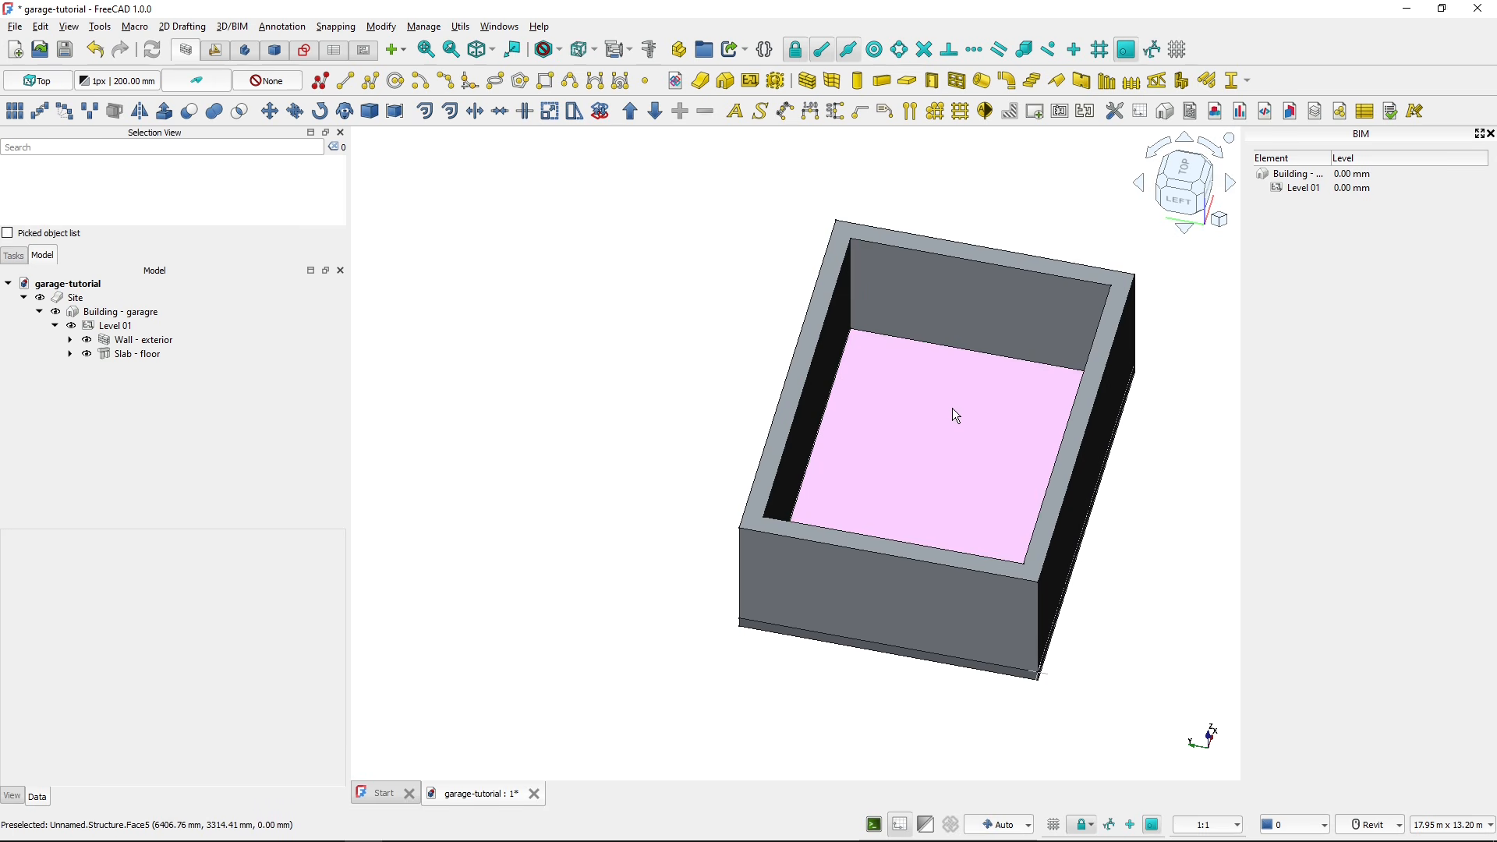
shift+middle_drag(952, 407, 642, 550)
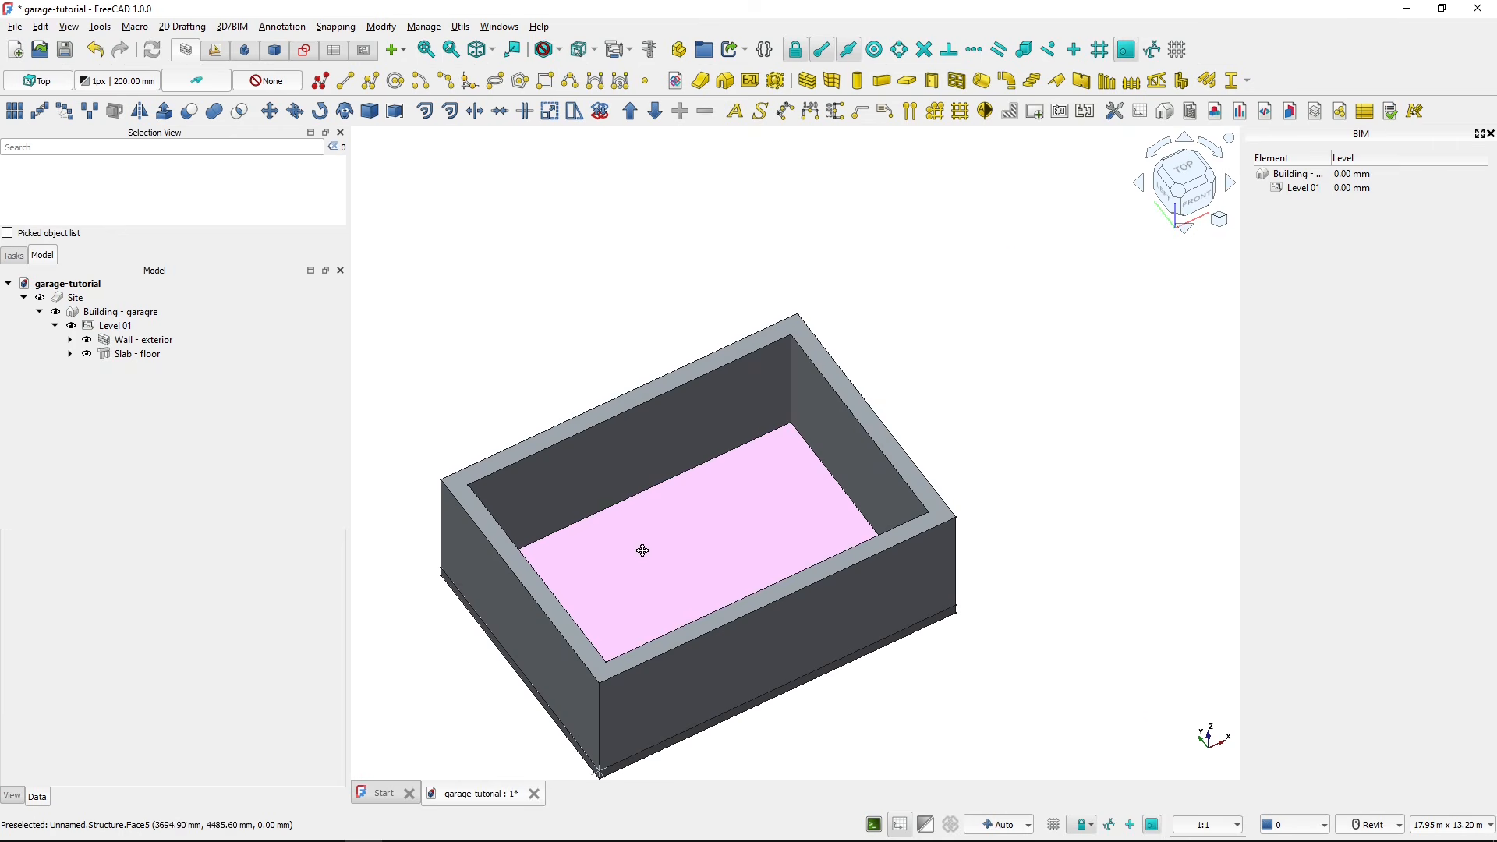
click(346, 84)
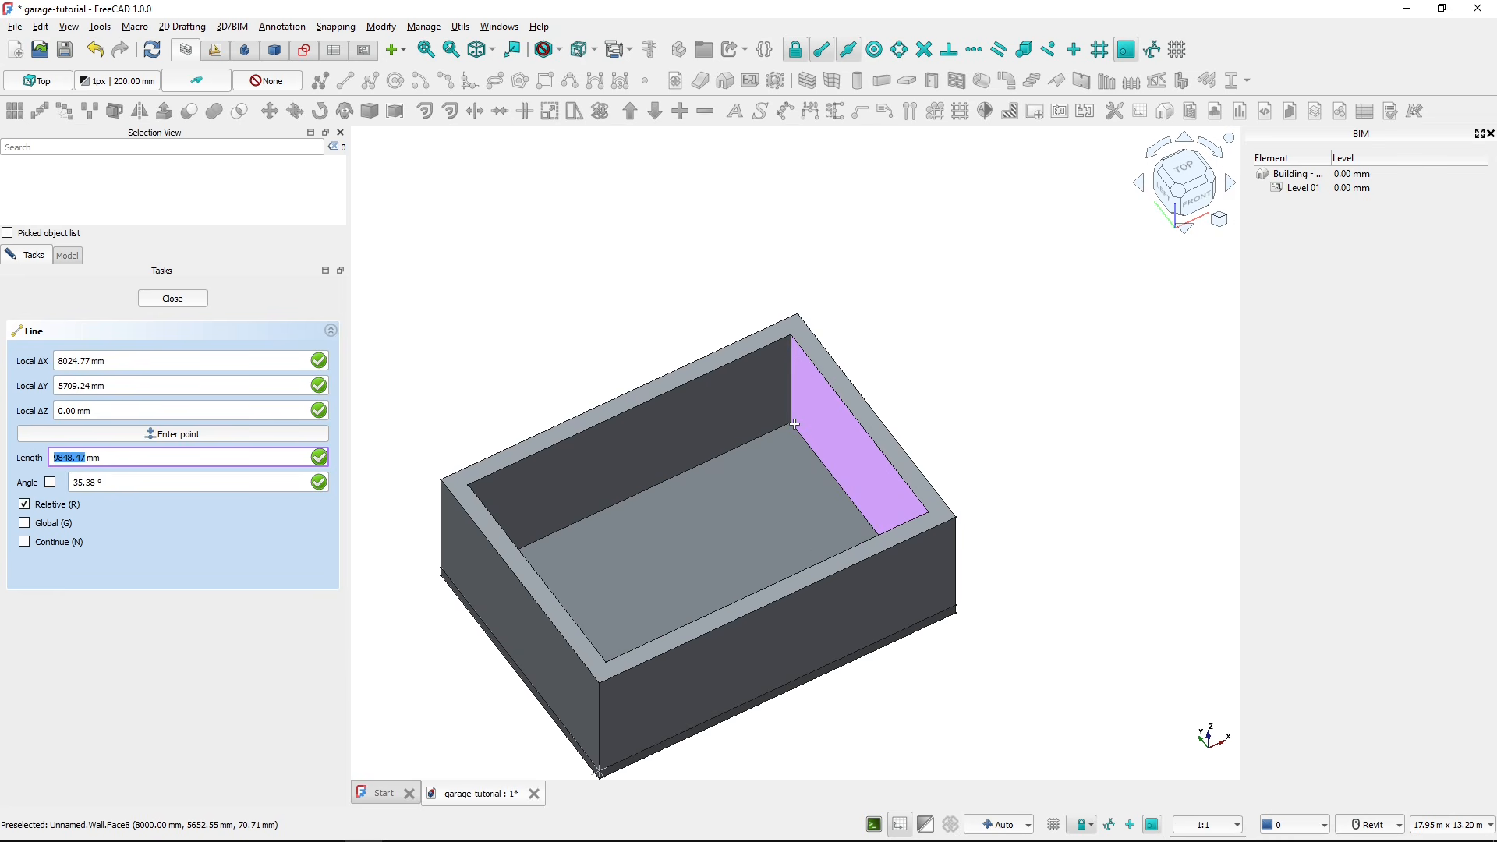
click(173, 299)
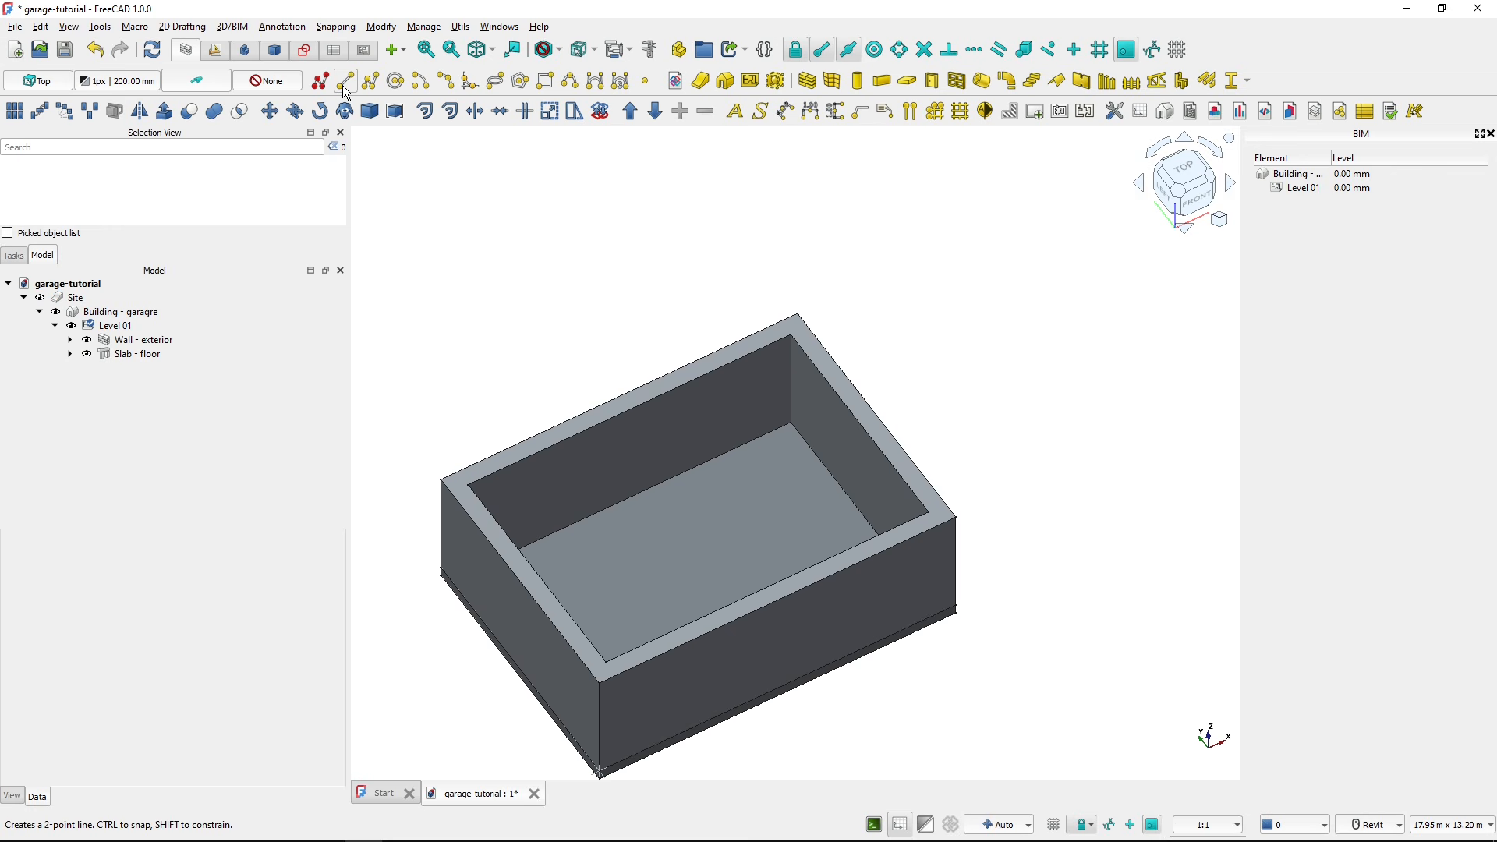
click(151, 357)
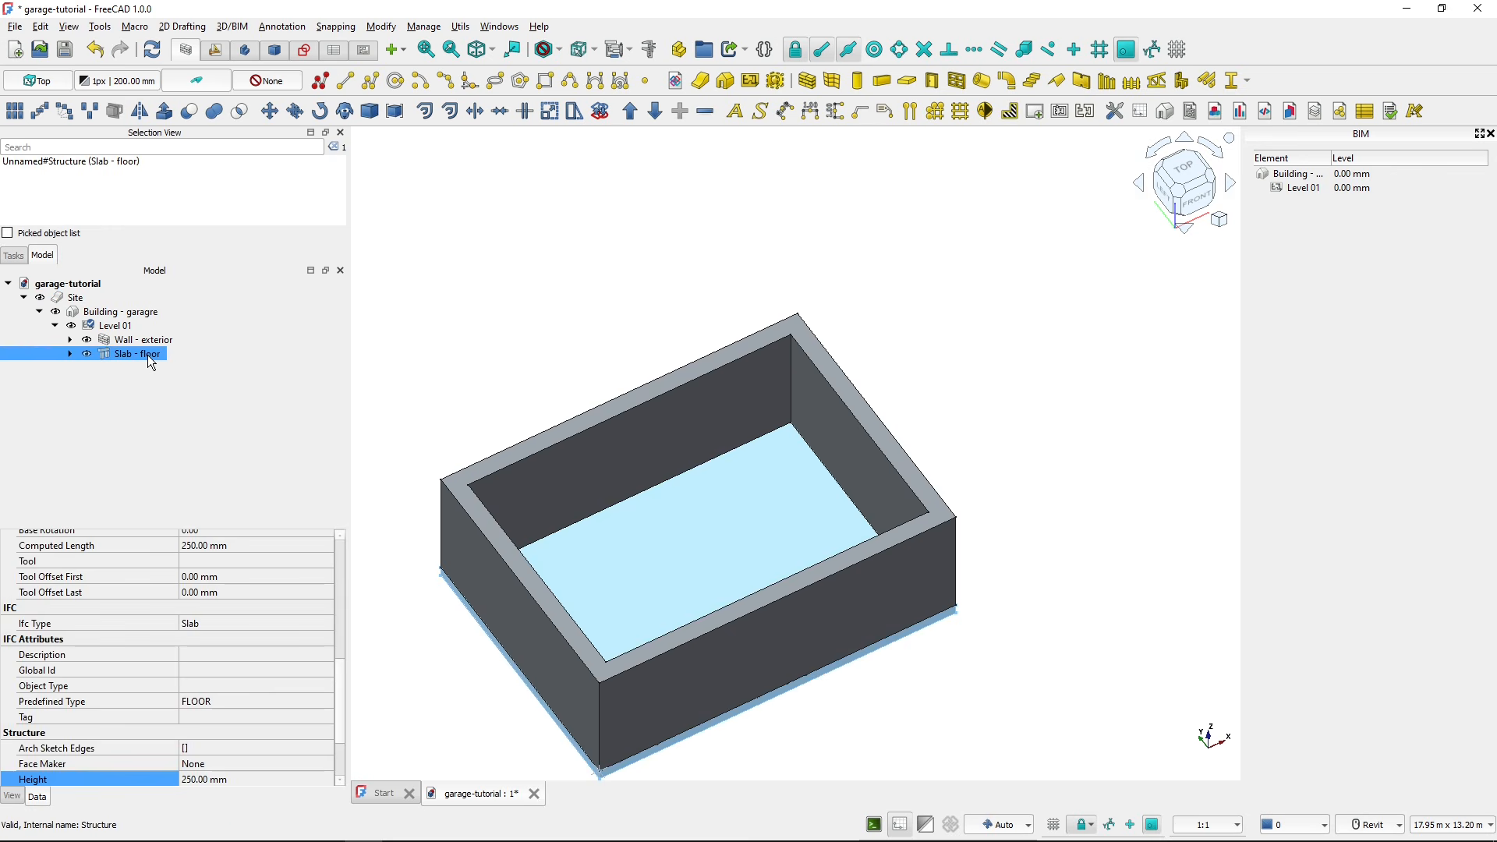
key(space)
click(524, 311)
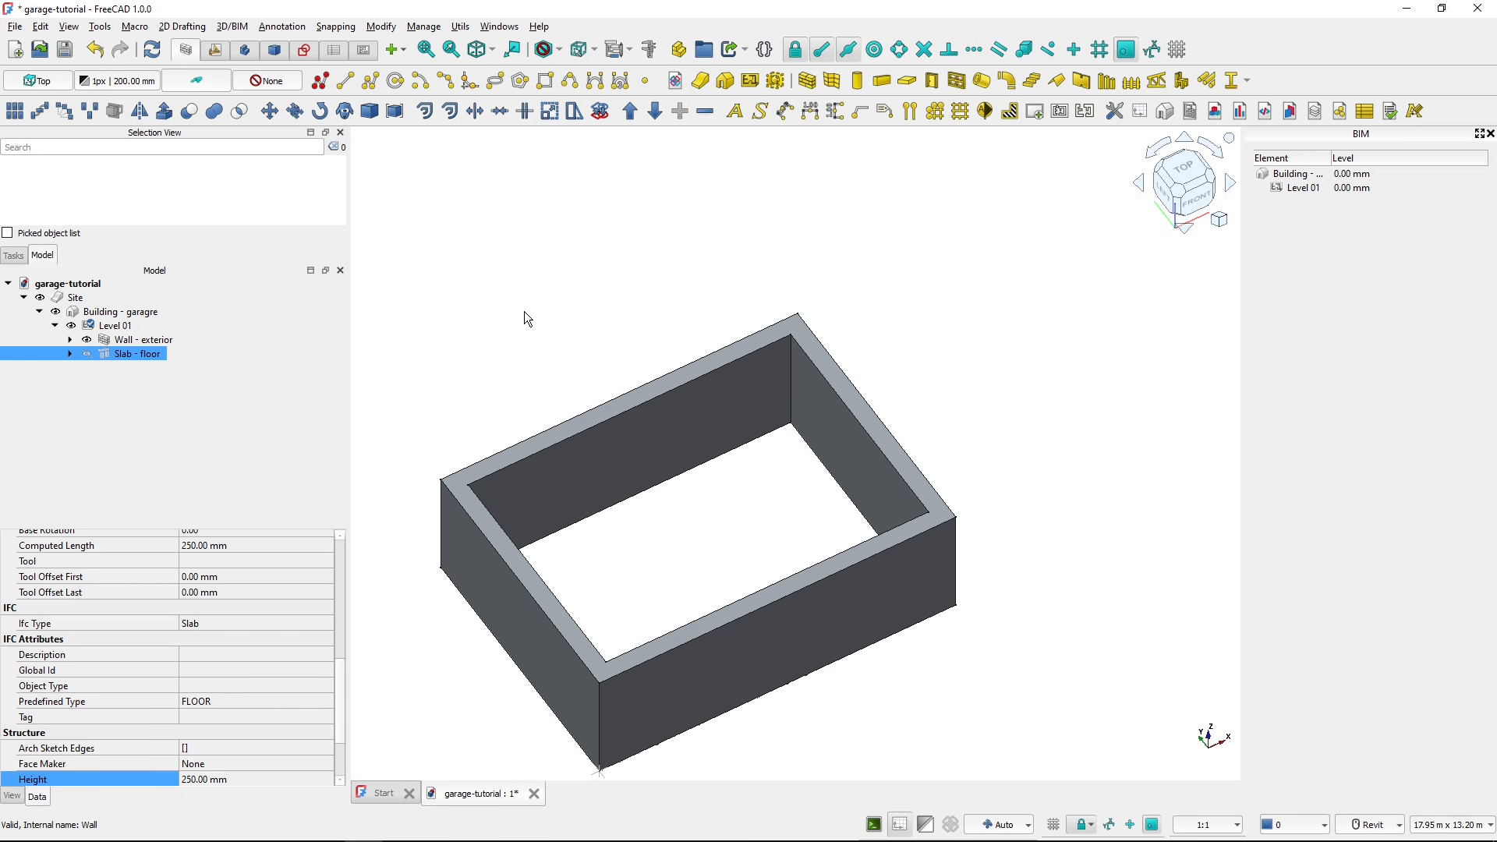
- Draw a 5400 mm line along the inner base edge of the exterior wall at X 8000 mm, snapping to both inner corners
click(345, 81)
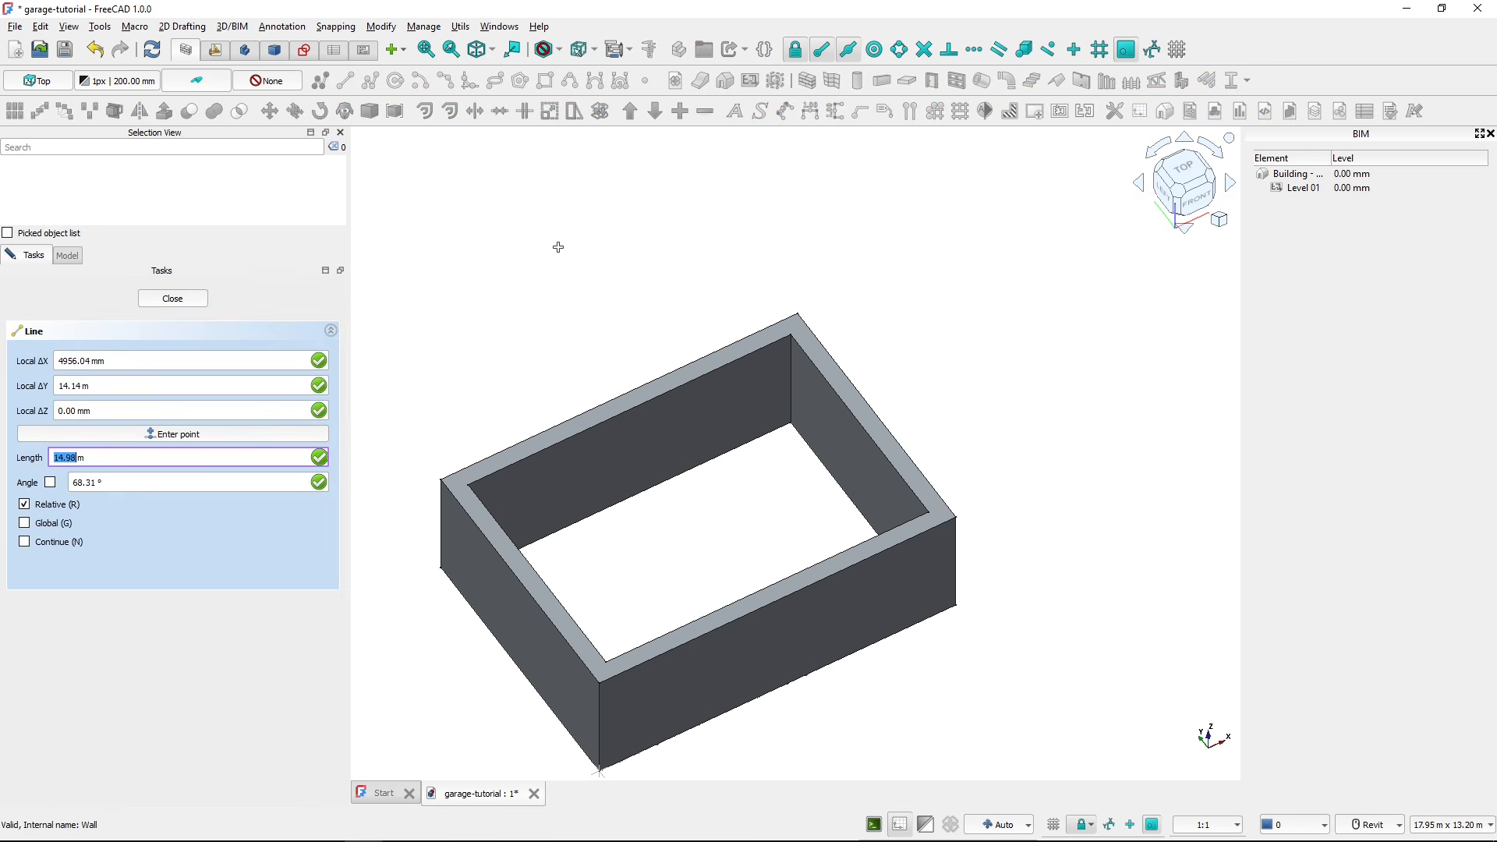
click(792, 425)
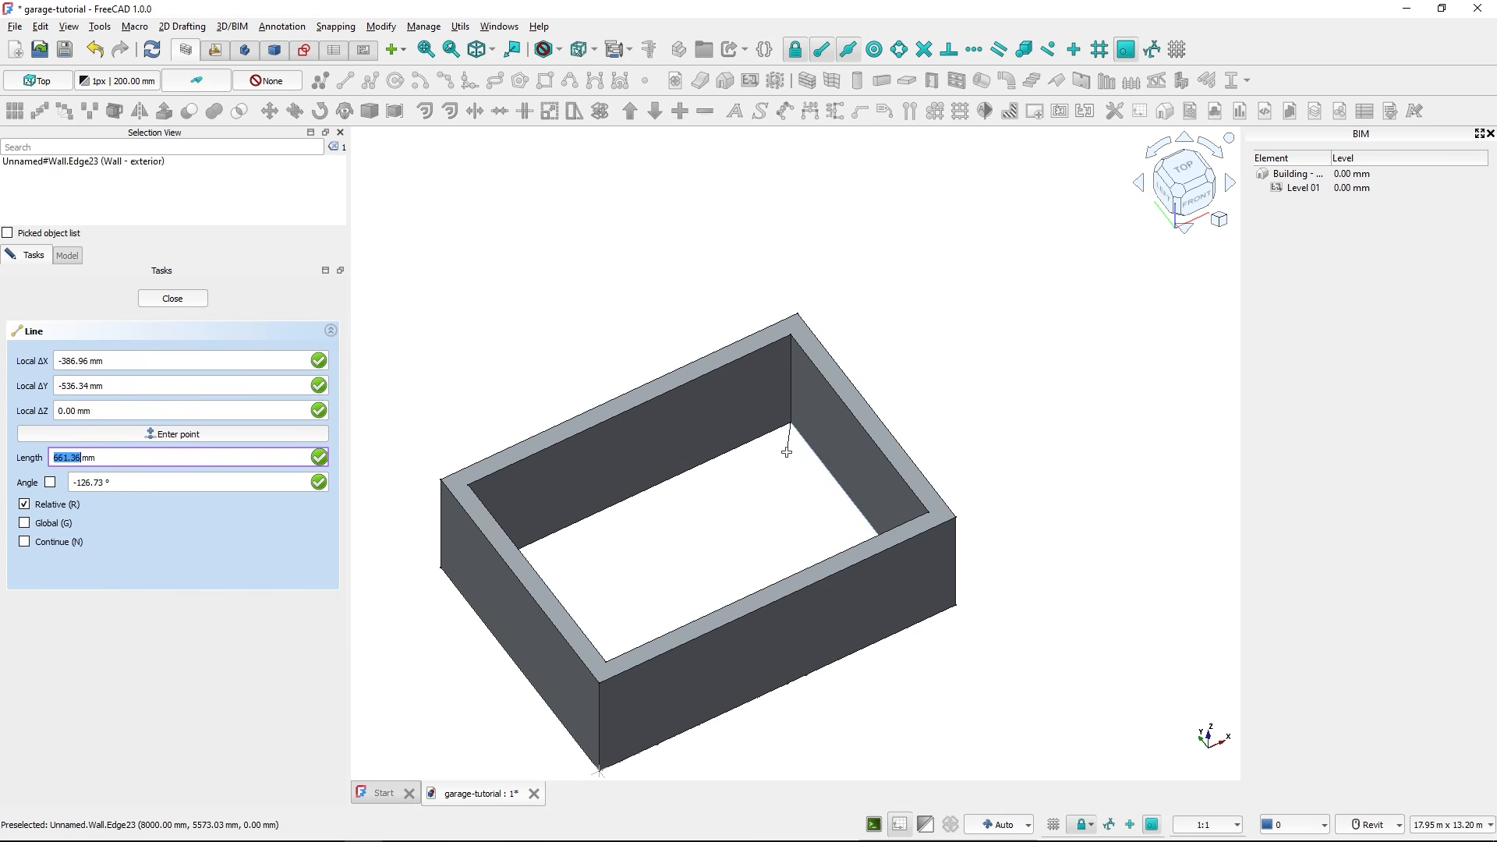
shift+middle_drag(785, 465, 992, 458)
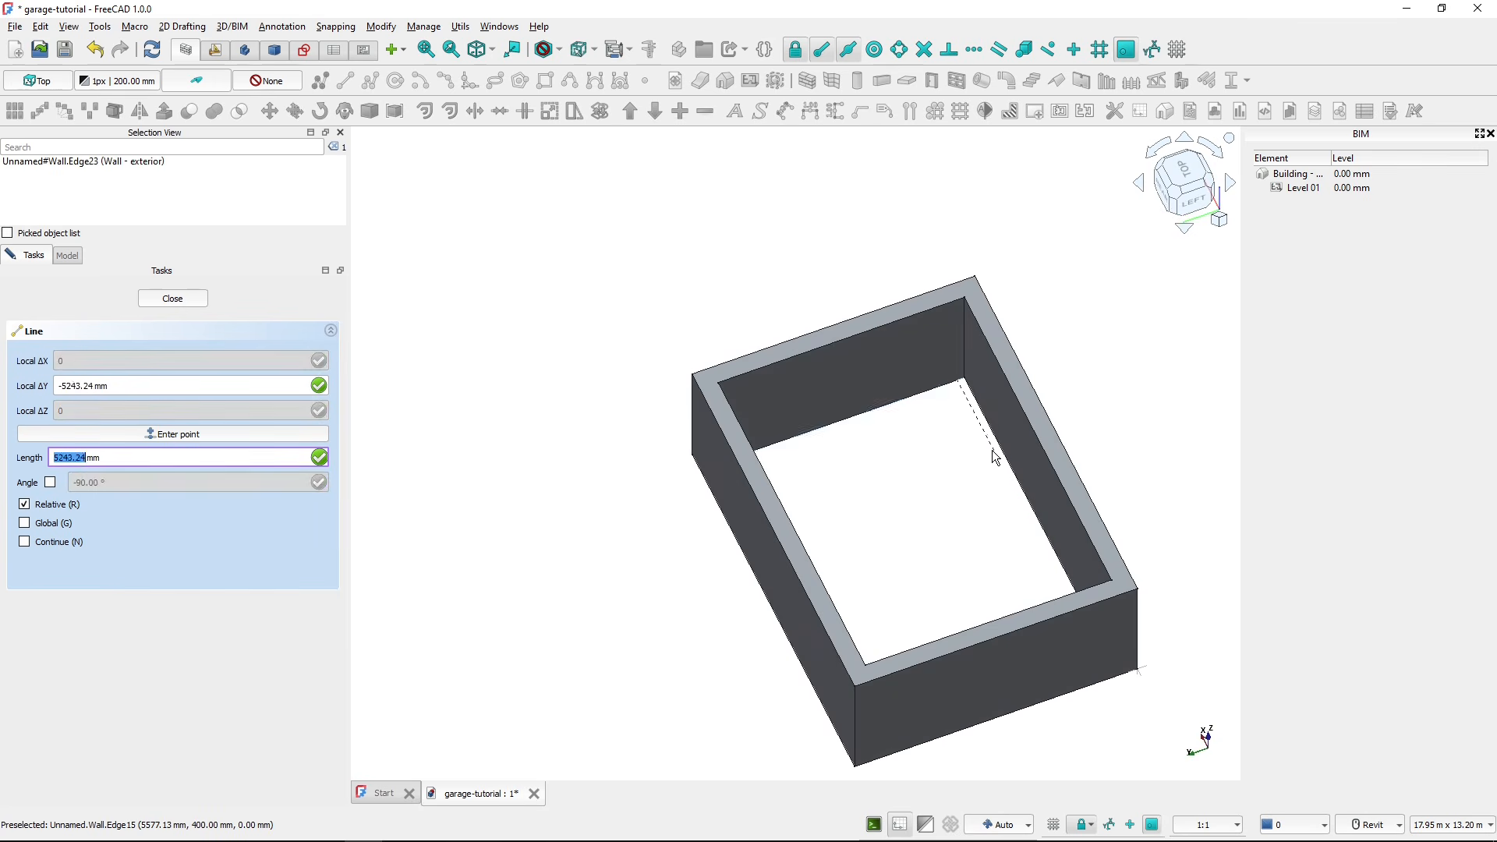
click(961, 381)
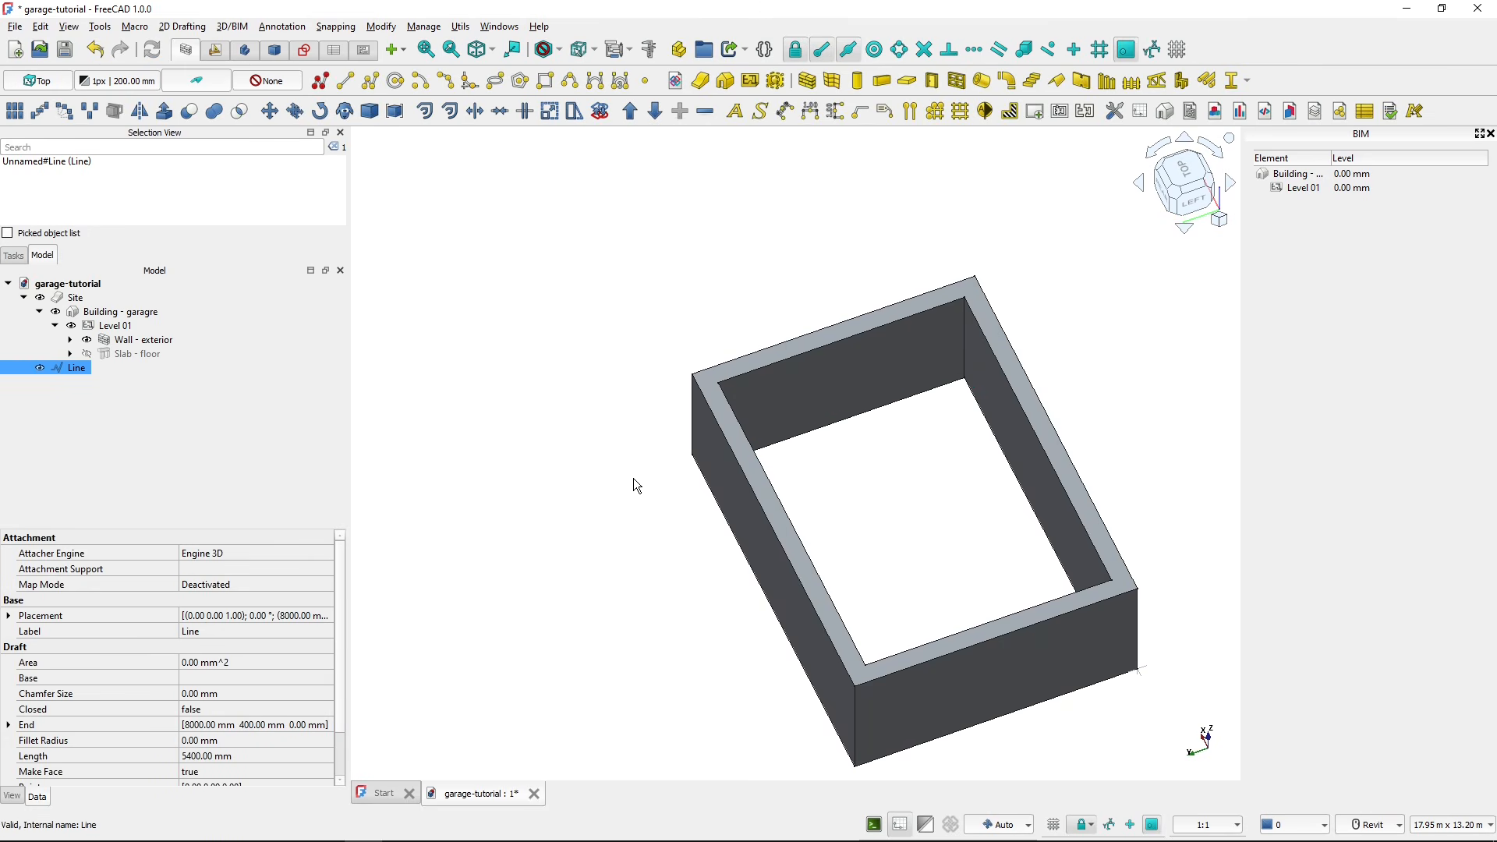
- Move the line 1550 mm in the negative X direction, into the interior of the garage
shift+middle_drag(636, 485, 513, 282)
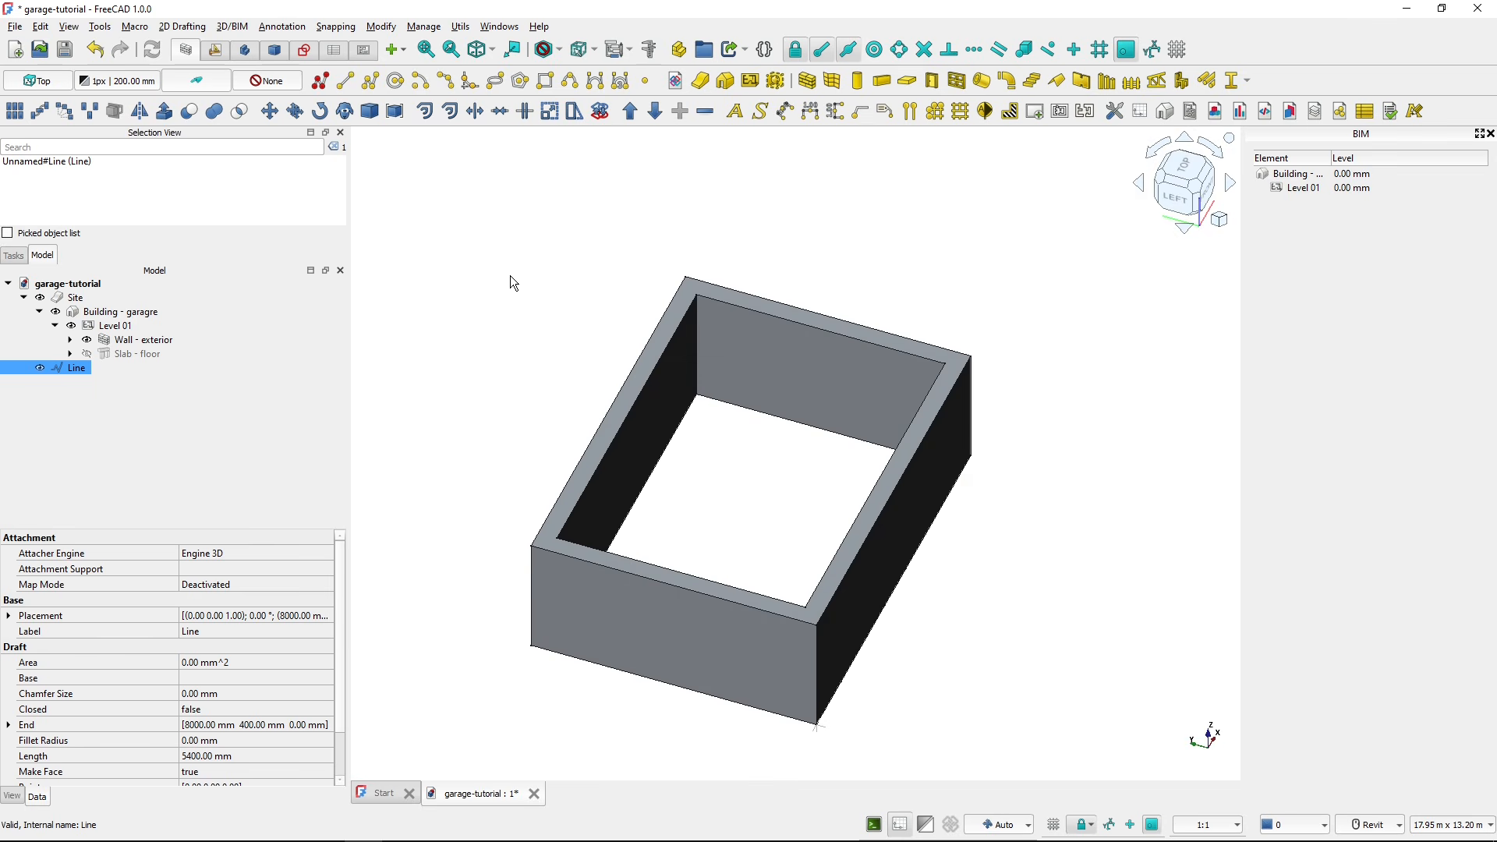
scroll(514, 312, down, 2)
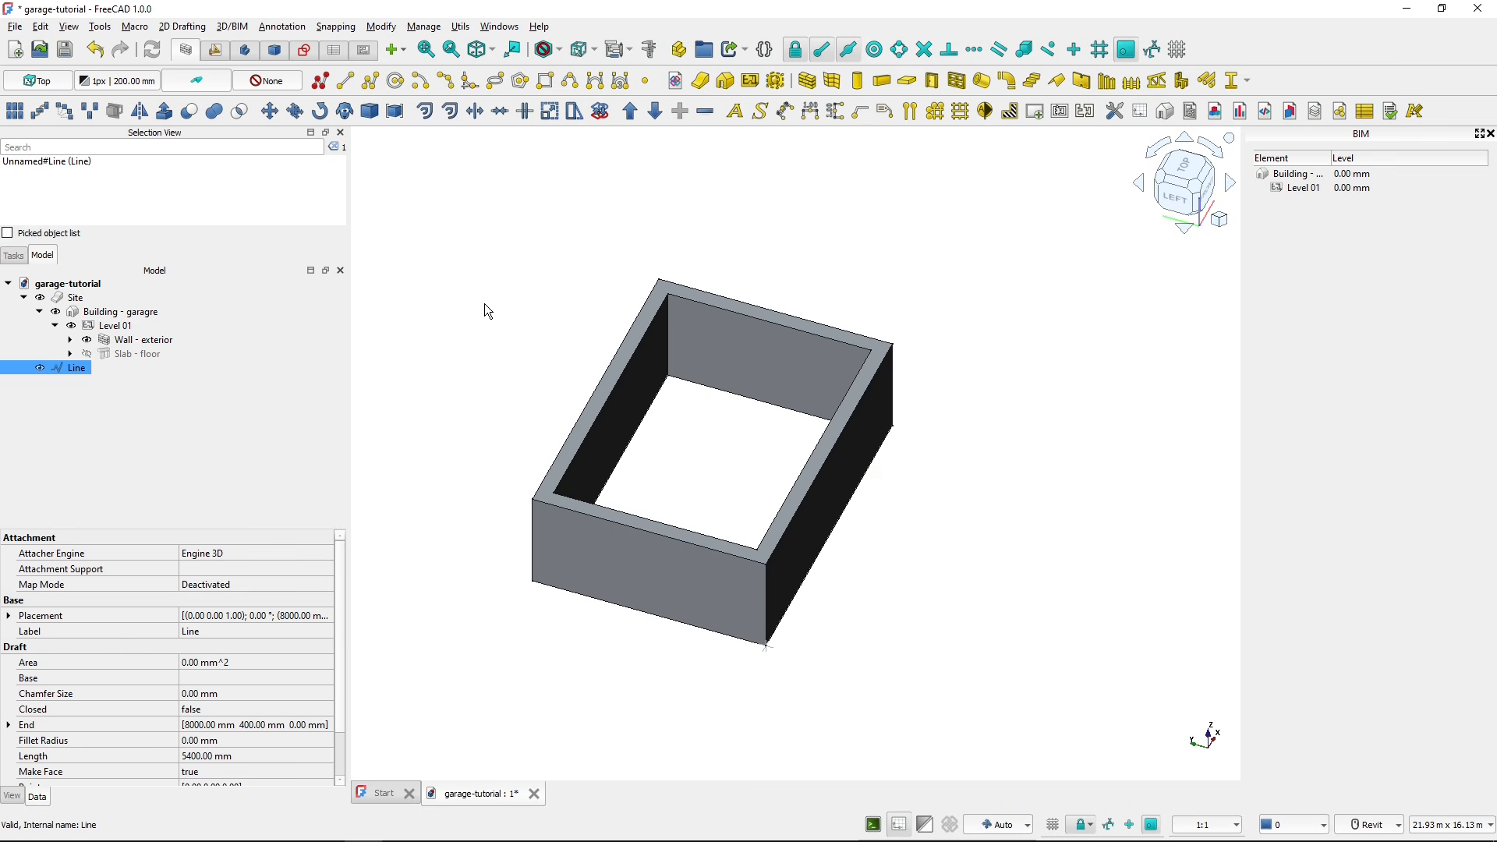
click(271, 113)
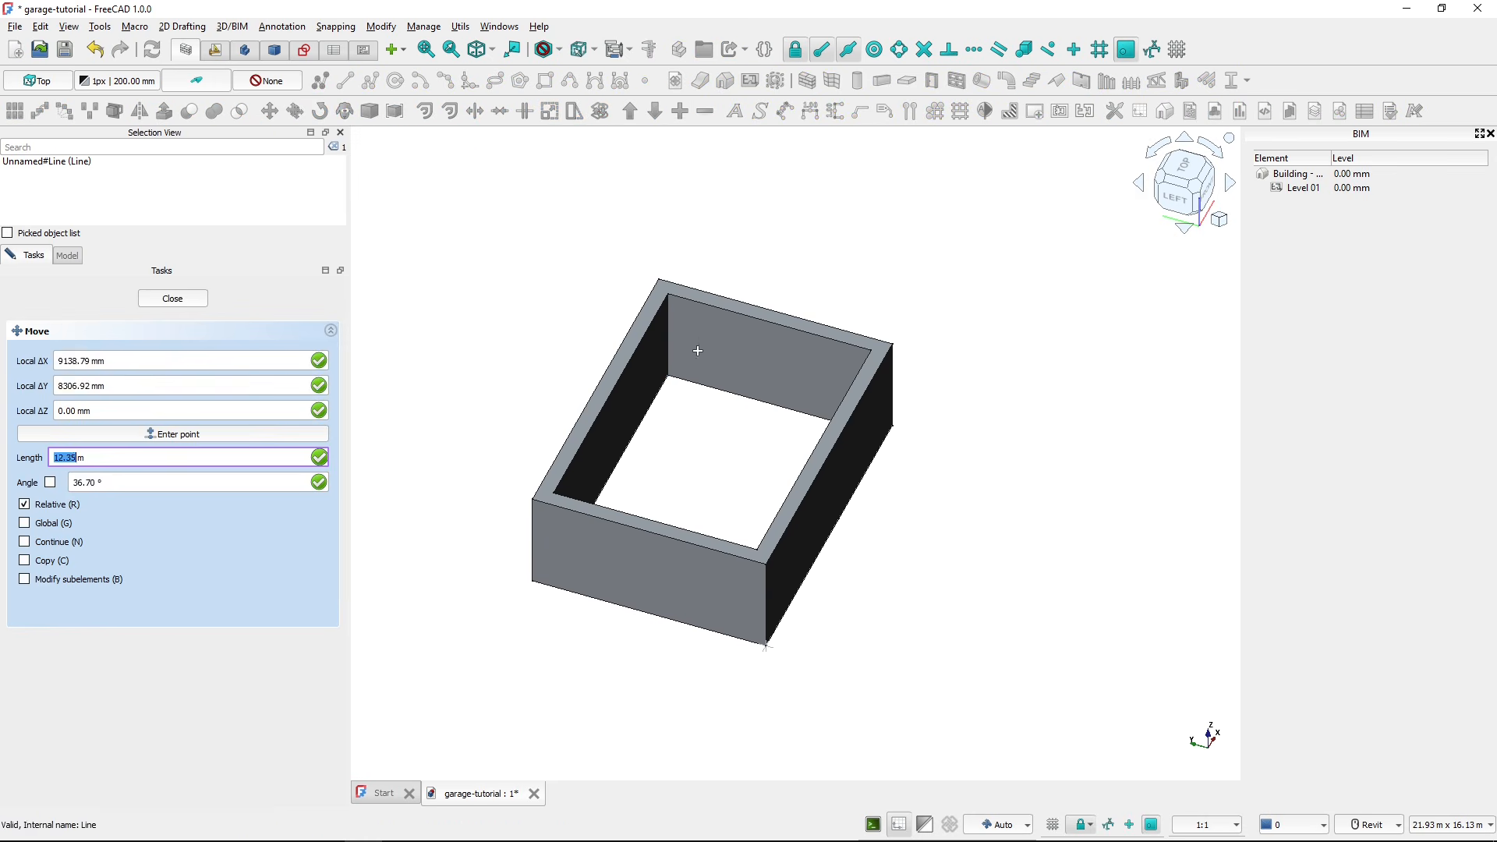
click(544, 331)
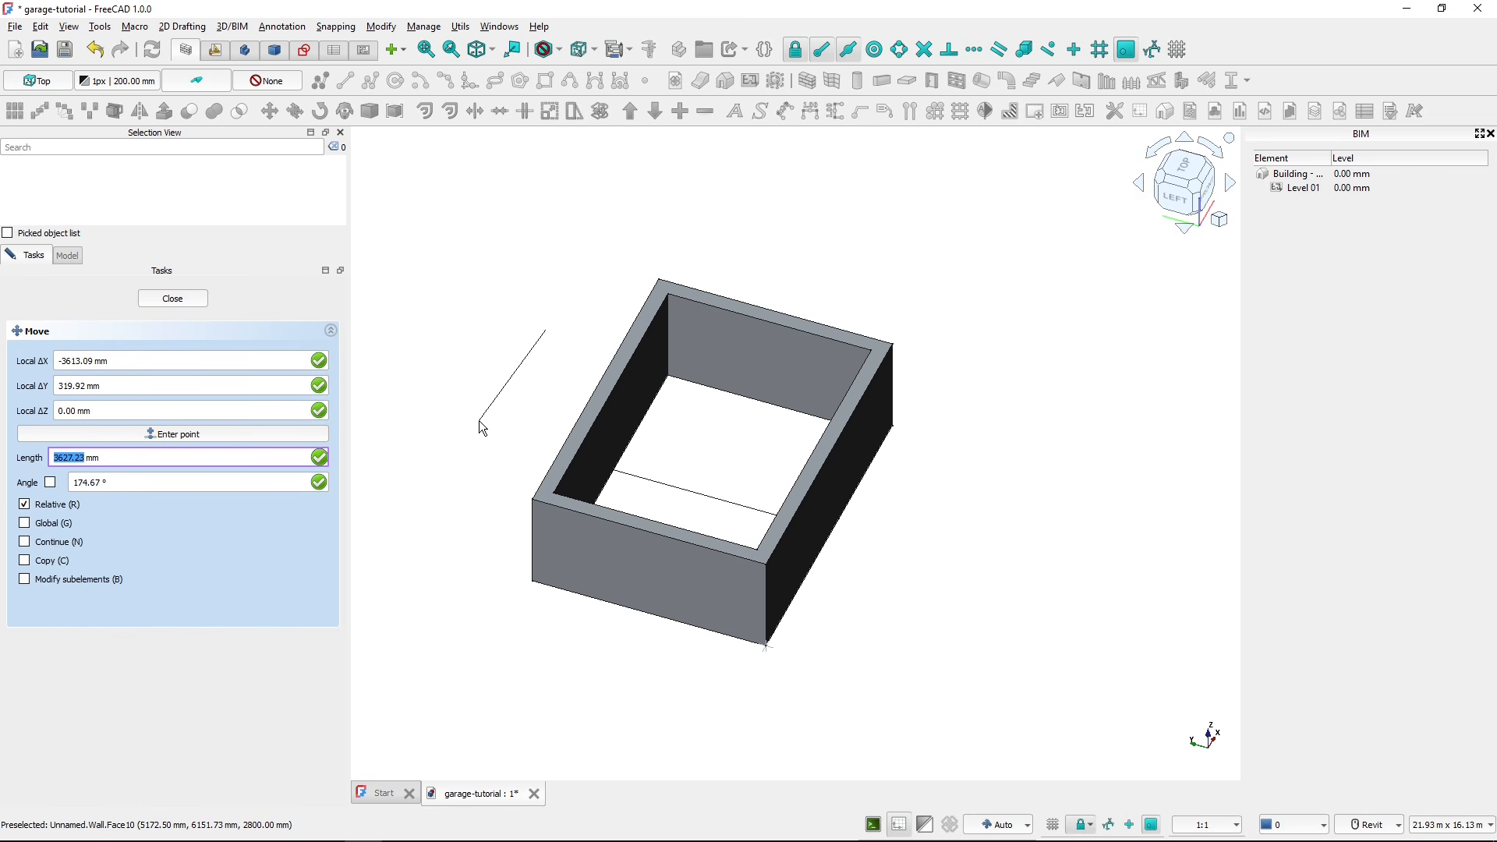
key(x)
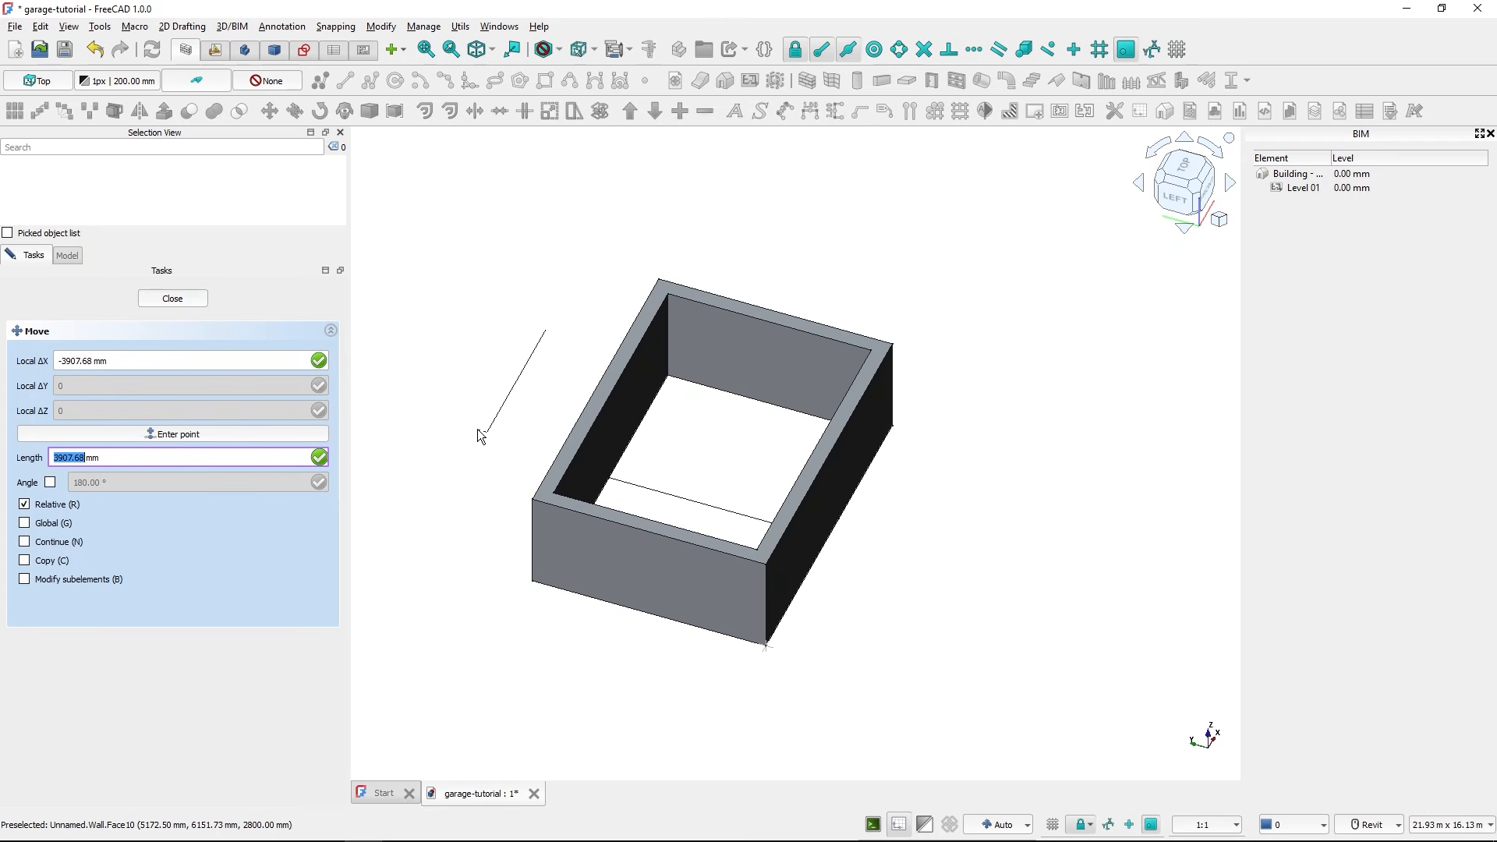
text(1550)
key(Return)
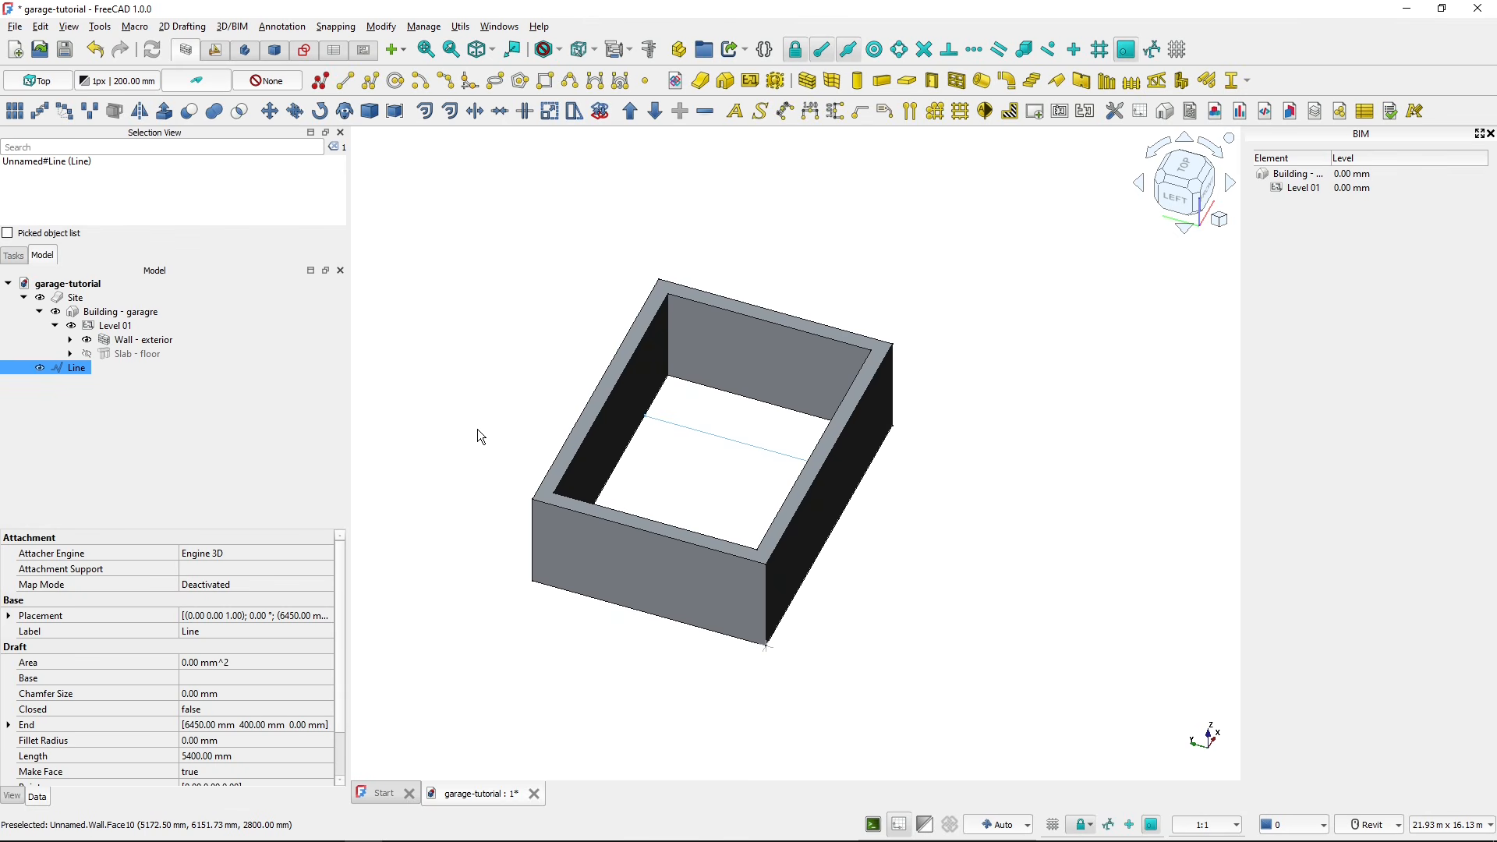
- Create an interior wall from the moved line
shift+middle_drag(516, 423, 435, 423)
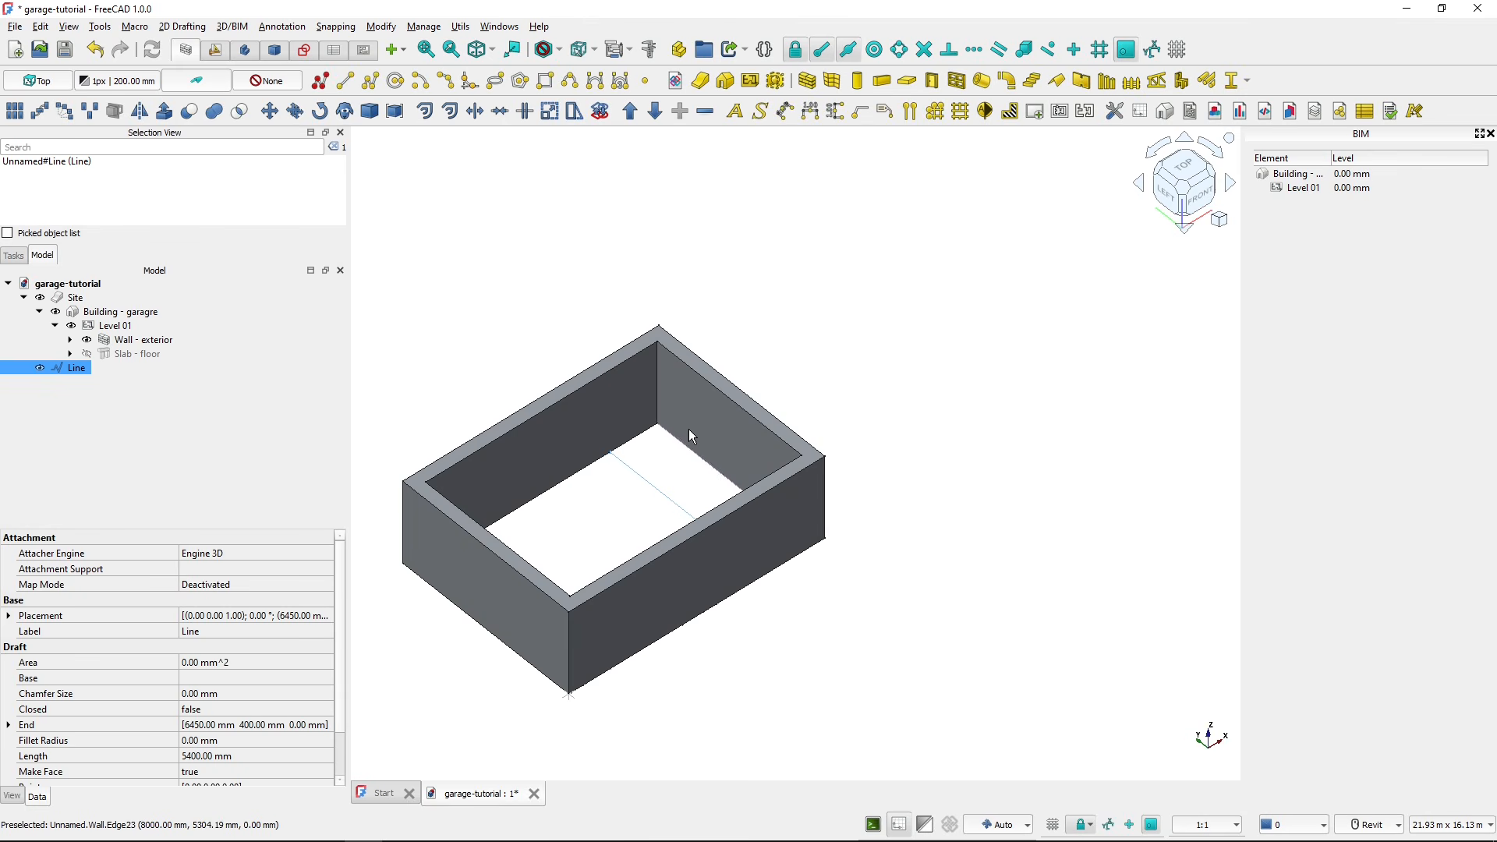
middle_drag(624, 505, 746, 435)
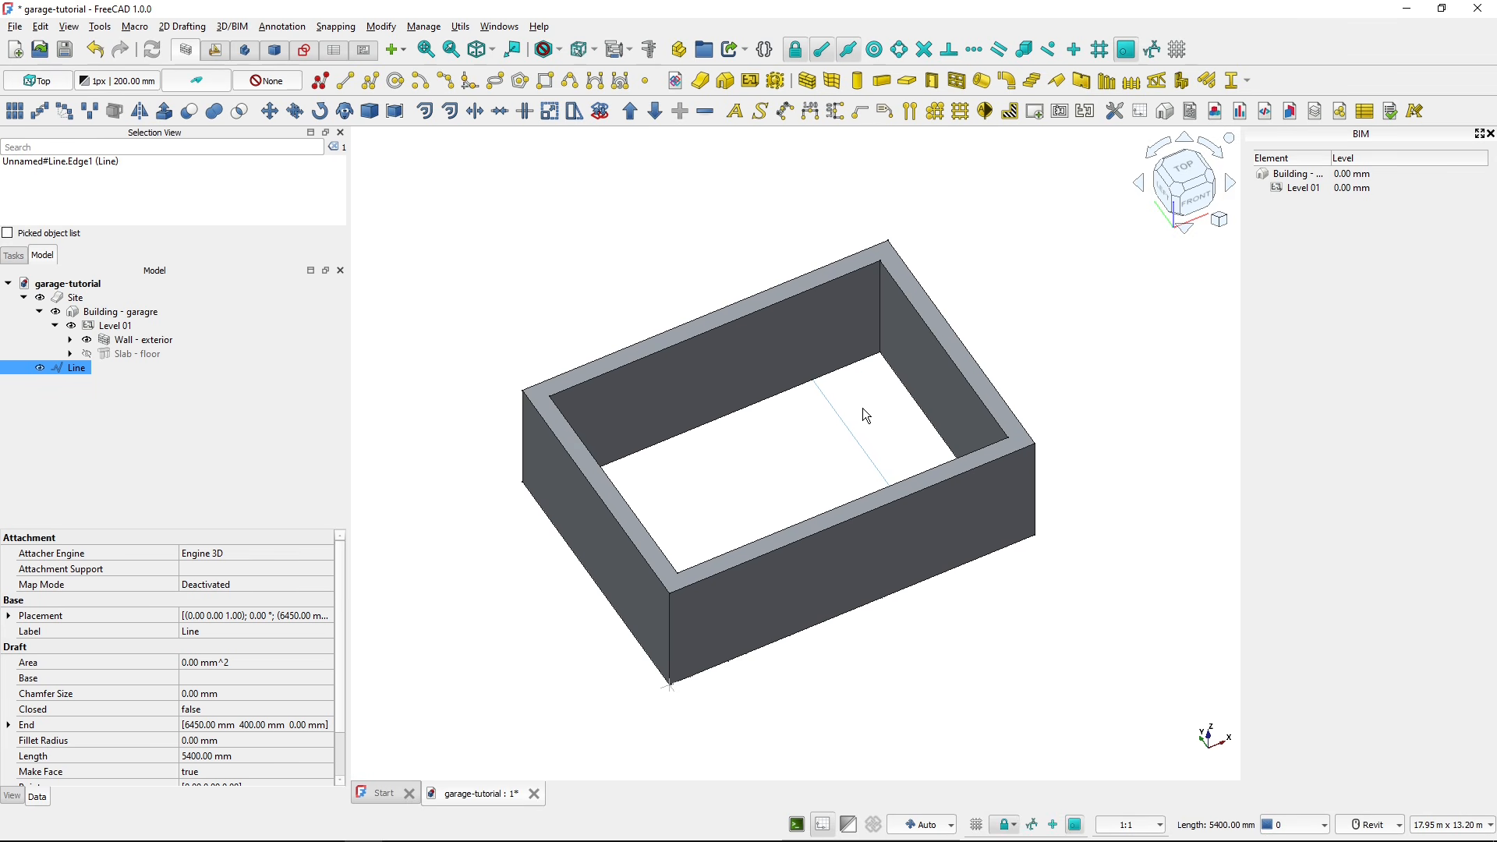
key(ctrl)
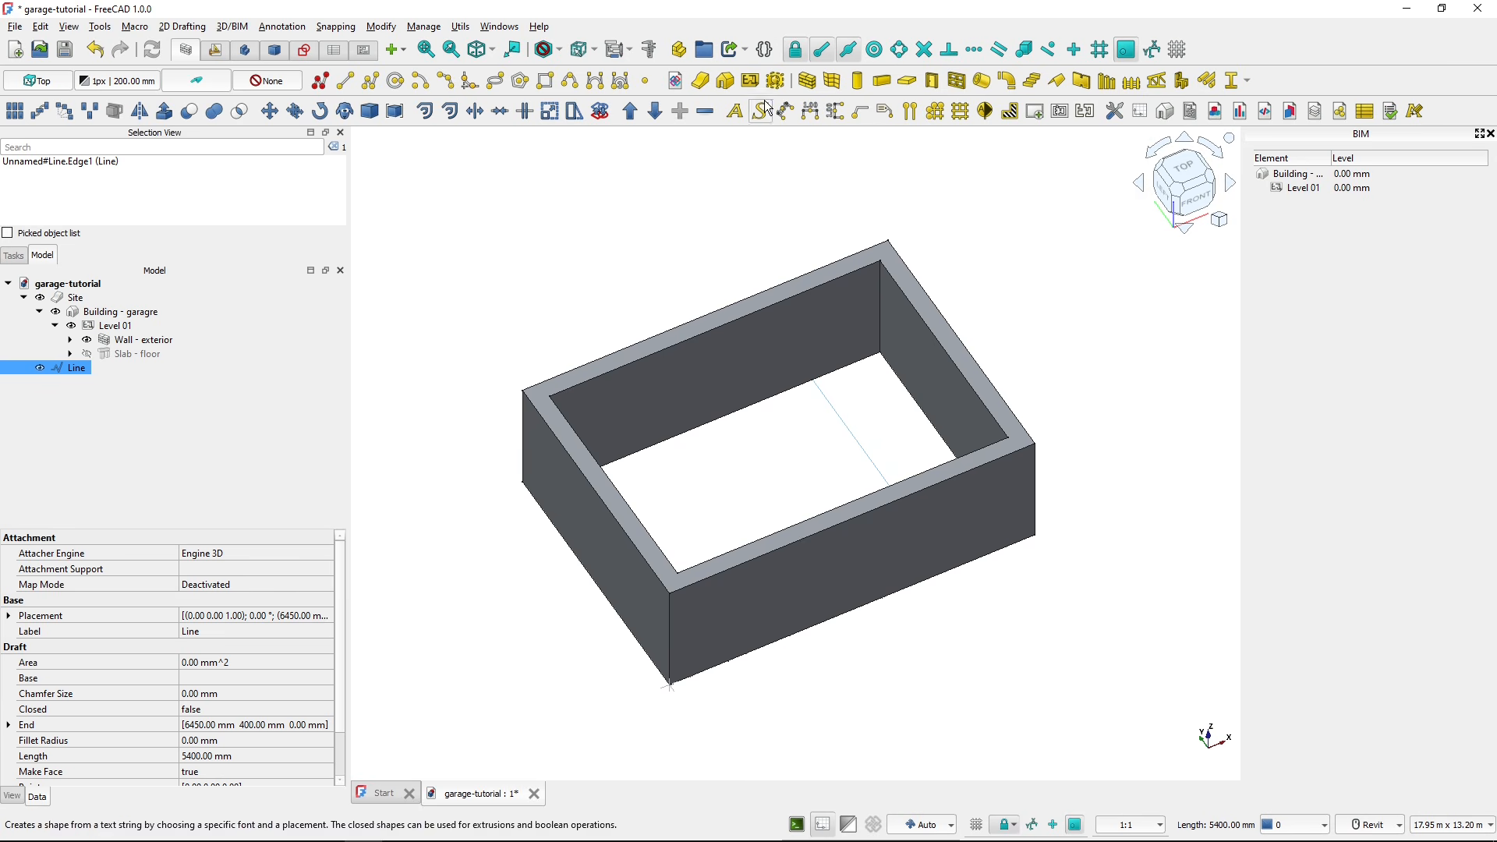
click(807, 81)
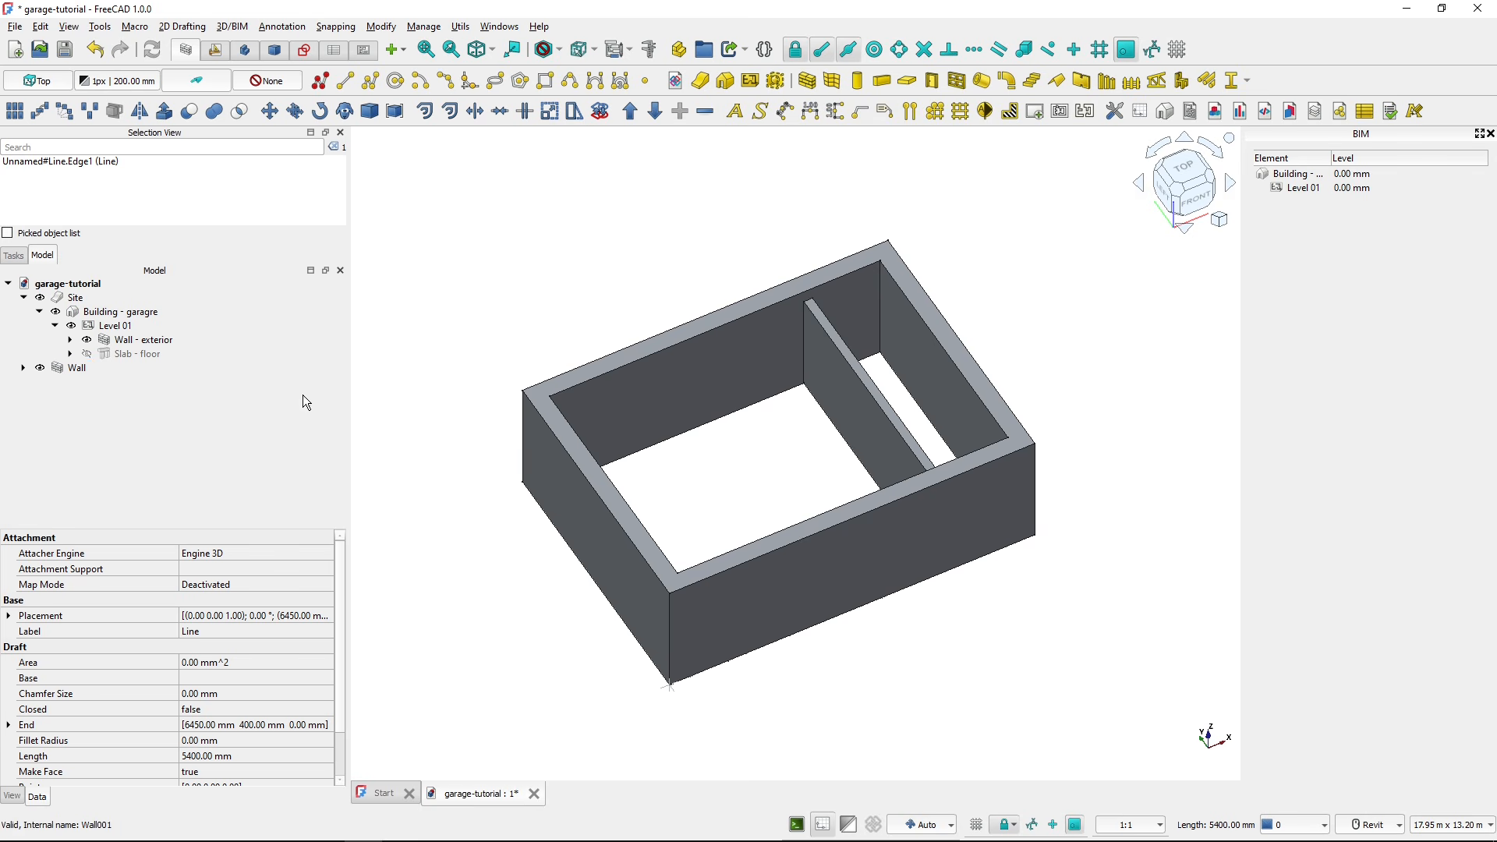
- Rename the new interior wall as Wall - interior 01
click(76, 368)
click(78, 369)
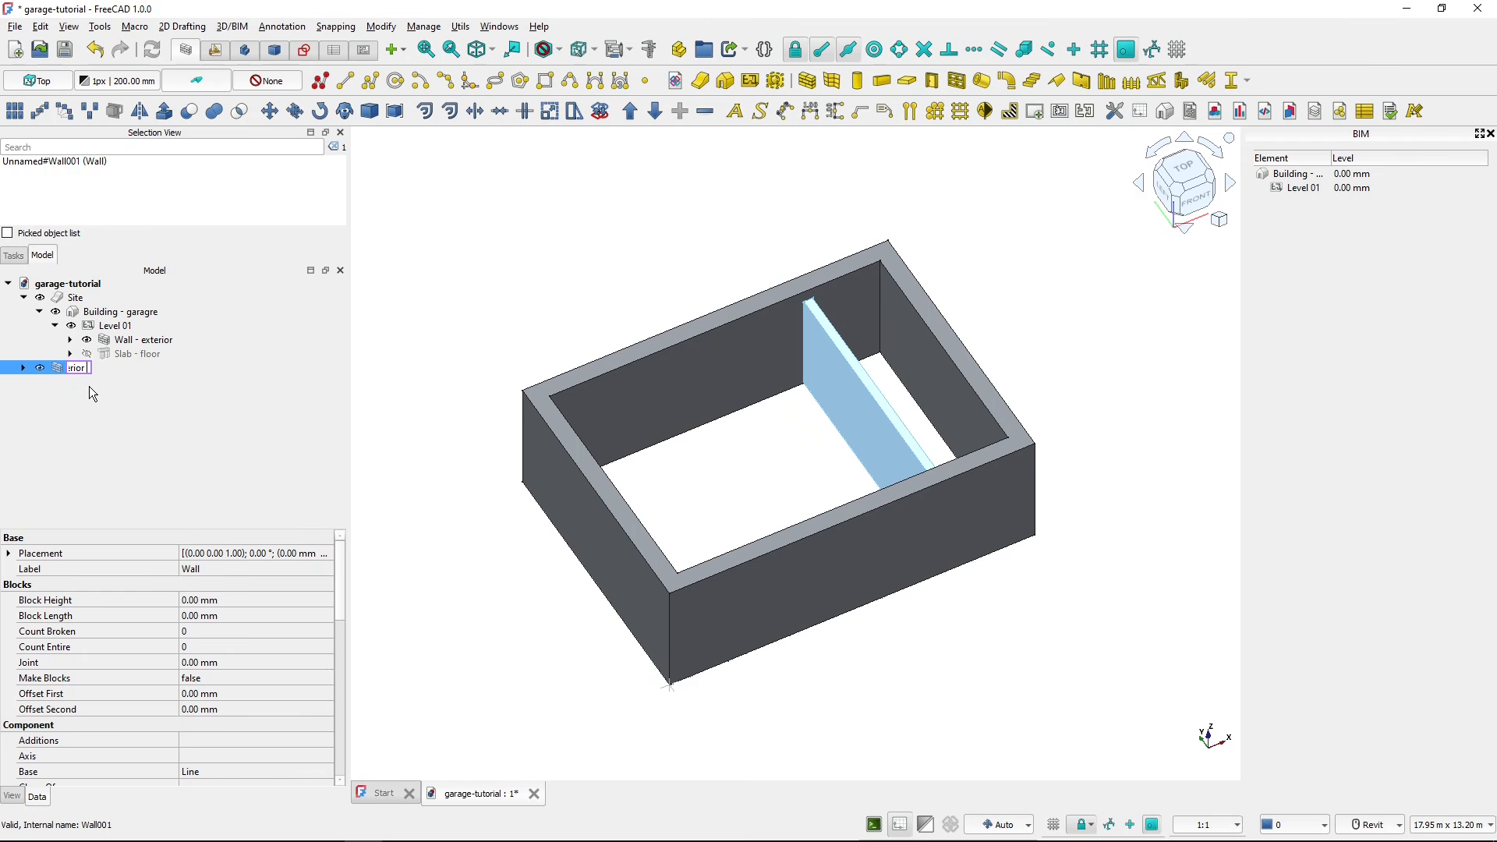
text(01)
key(Return)
drag(340, 584, 344, 769)
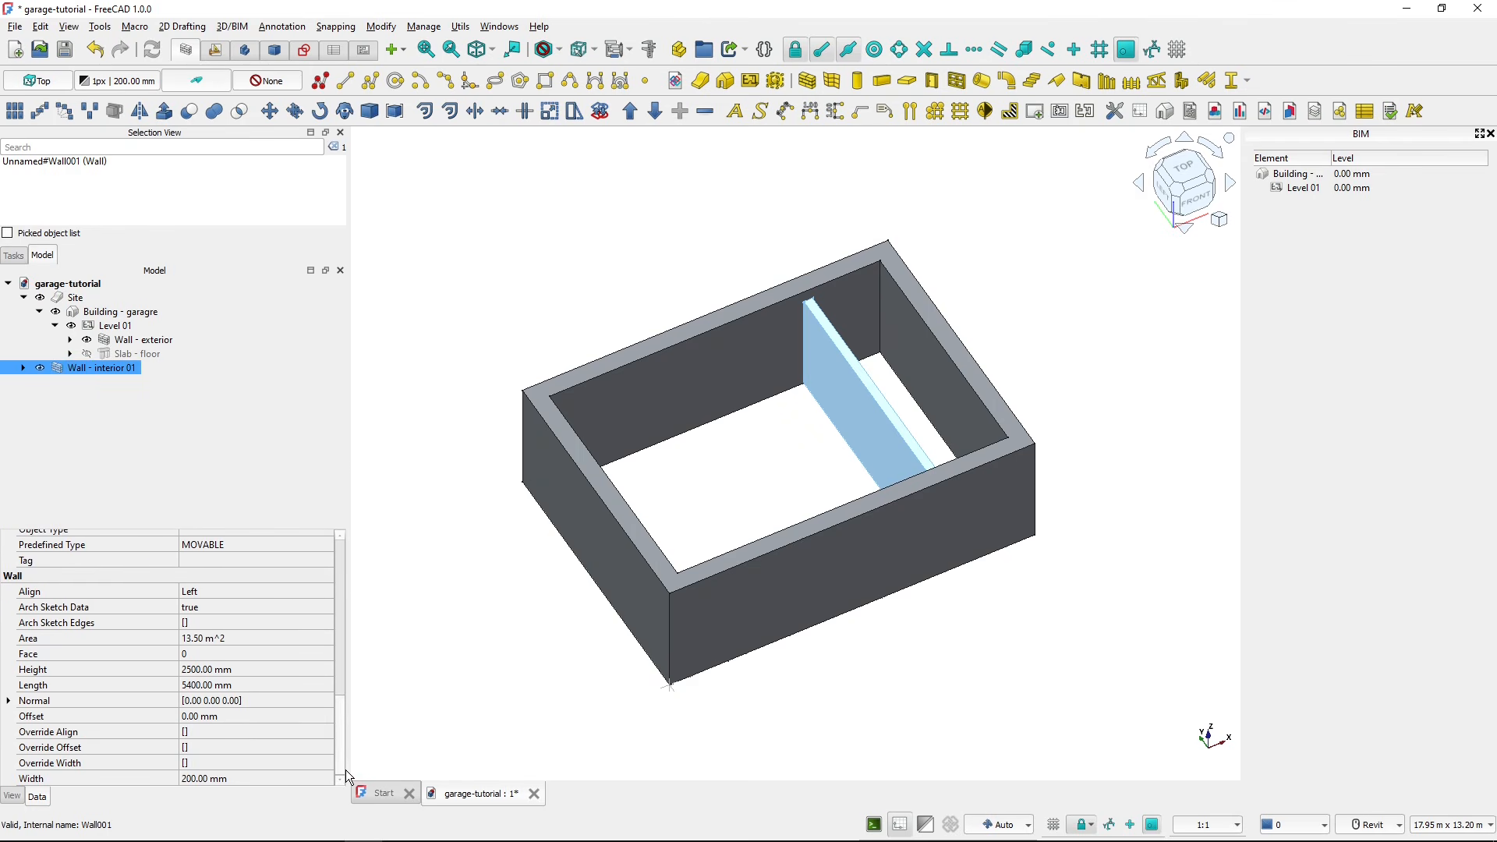
- Set the width of Wall - interior 01 to 150 mm
click(251, 779)
text(150)
key(Return)
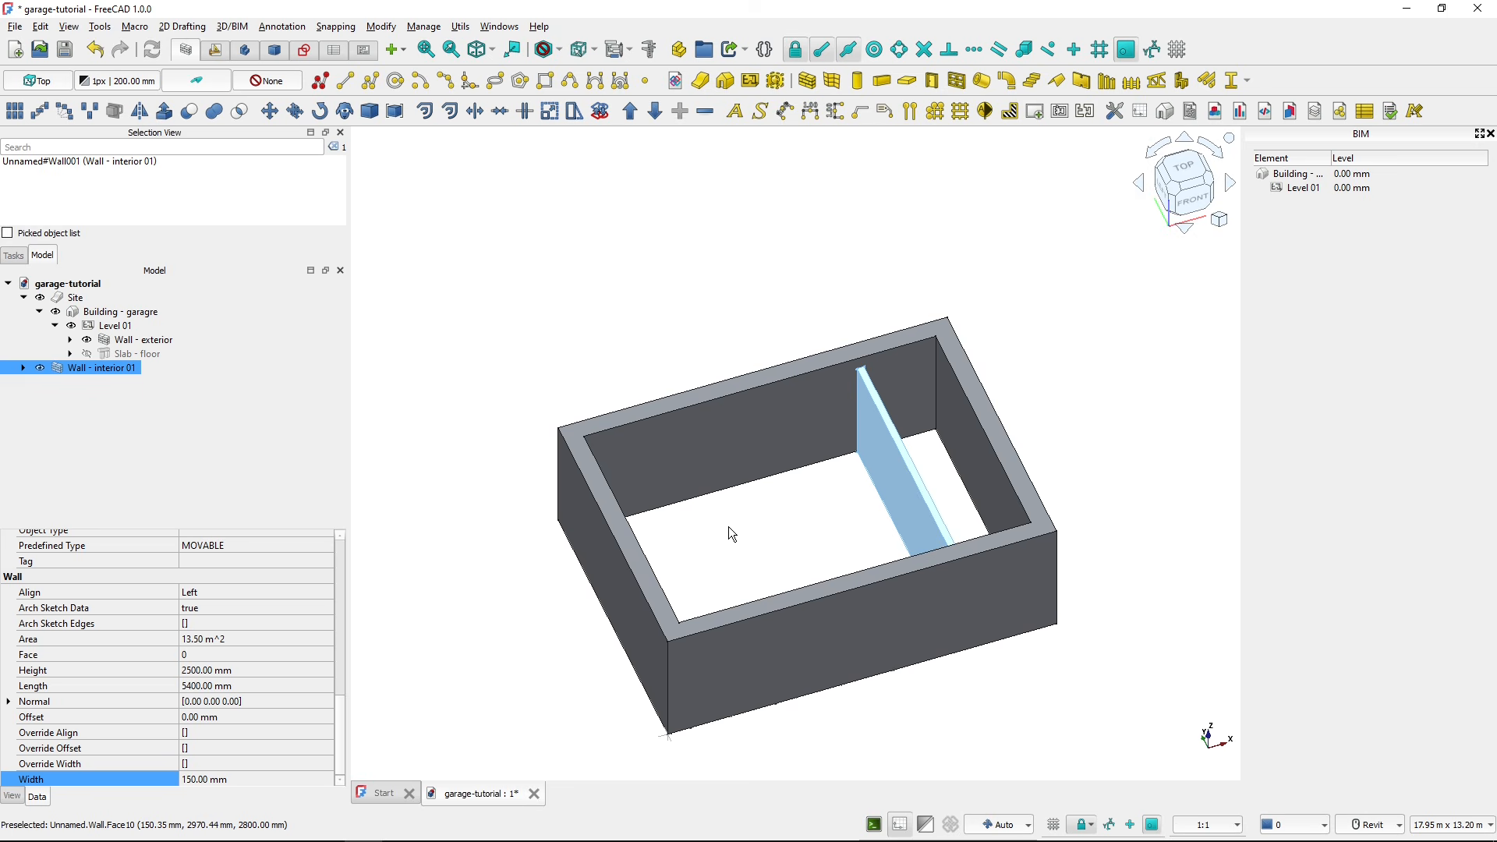
- Measure the distance between the base edge of Wall - interior 01 and the facing inner base edge of the exterior wall, with delta display off
shift+middle_drag(848, 530, 784, 512)
click(786, 503)
scroll(887, 511, up, 3)
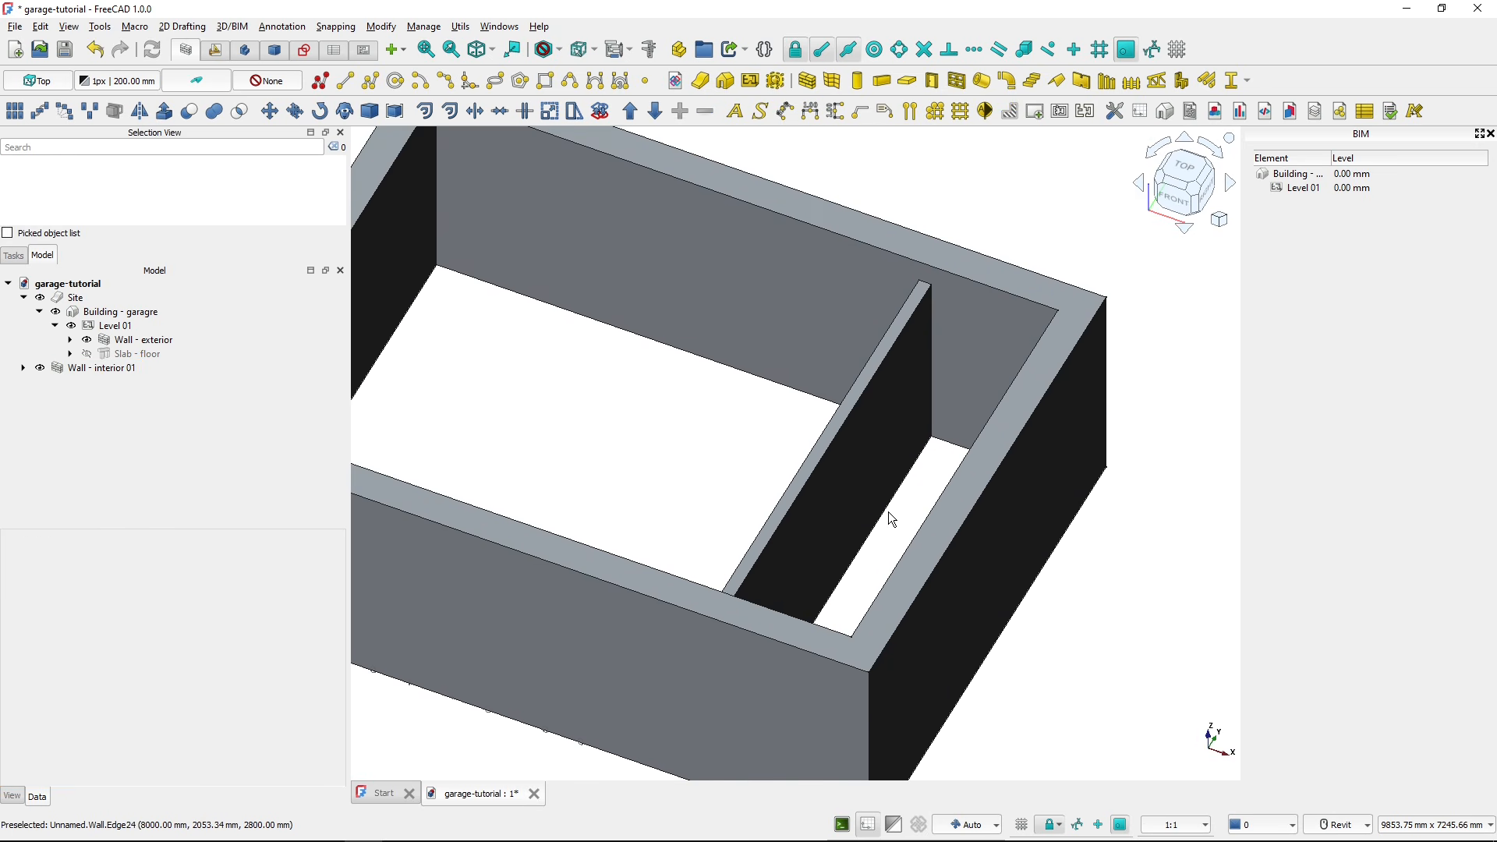
click(884, 512)
shift+middle_drag(888, 514, 1022, 517)
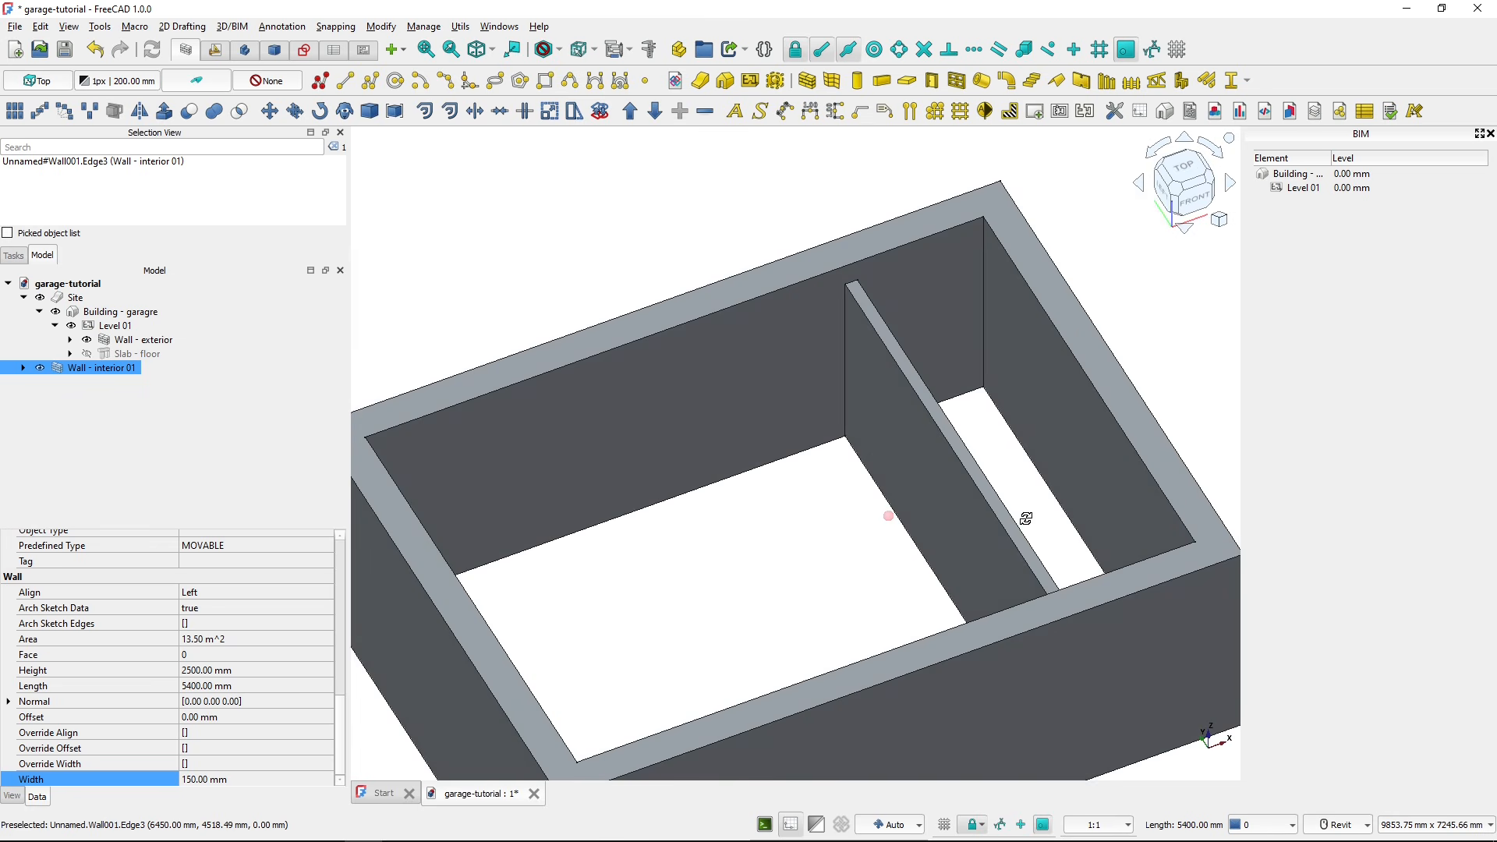
ctrl+click(1032, 464)
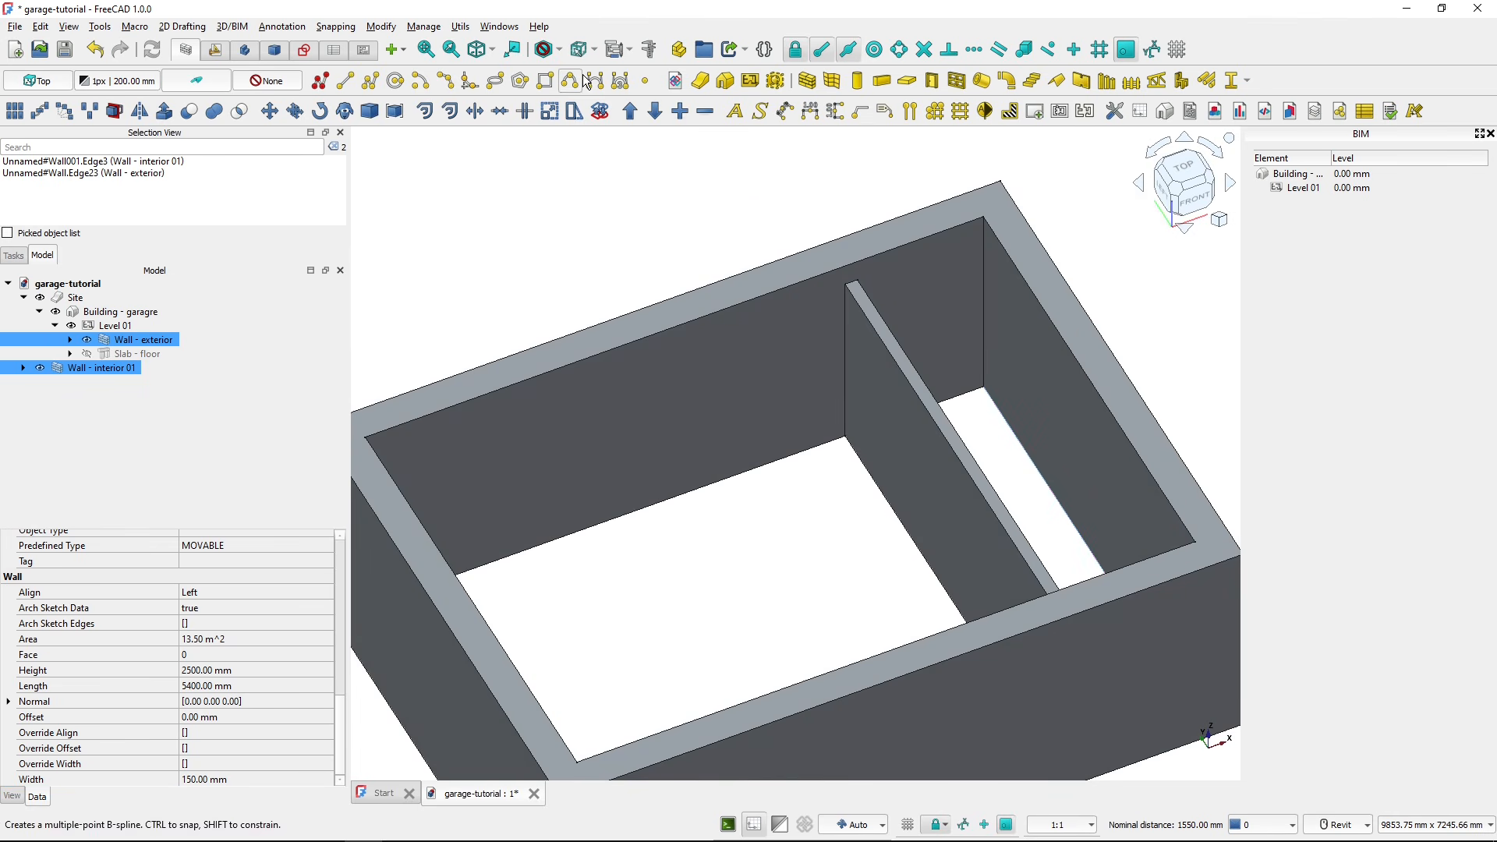
click(651, 51)
middle_drag(881, 412, 643, 281)
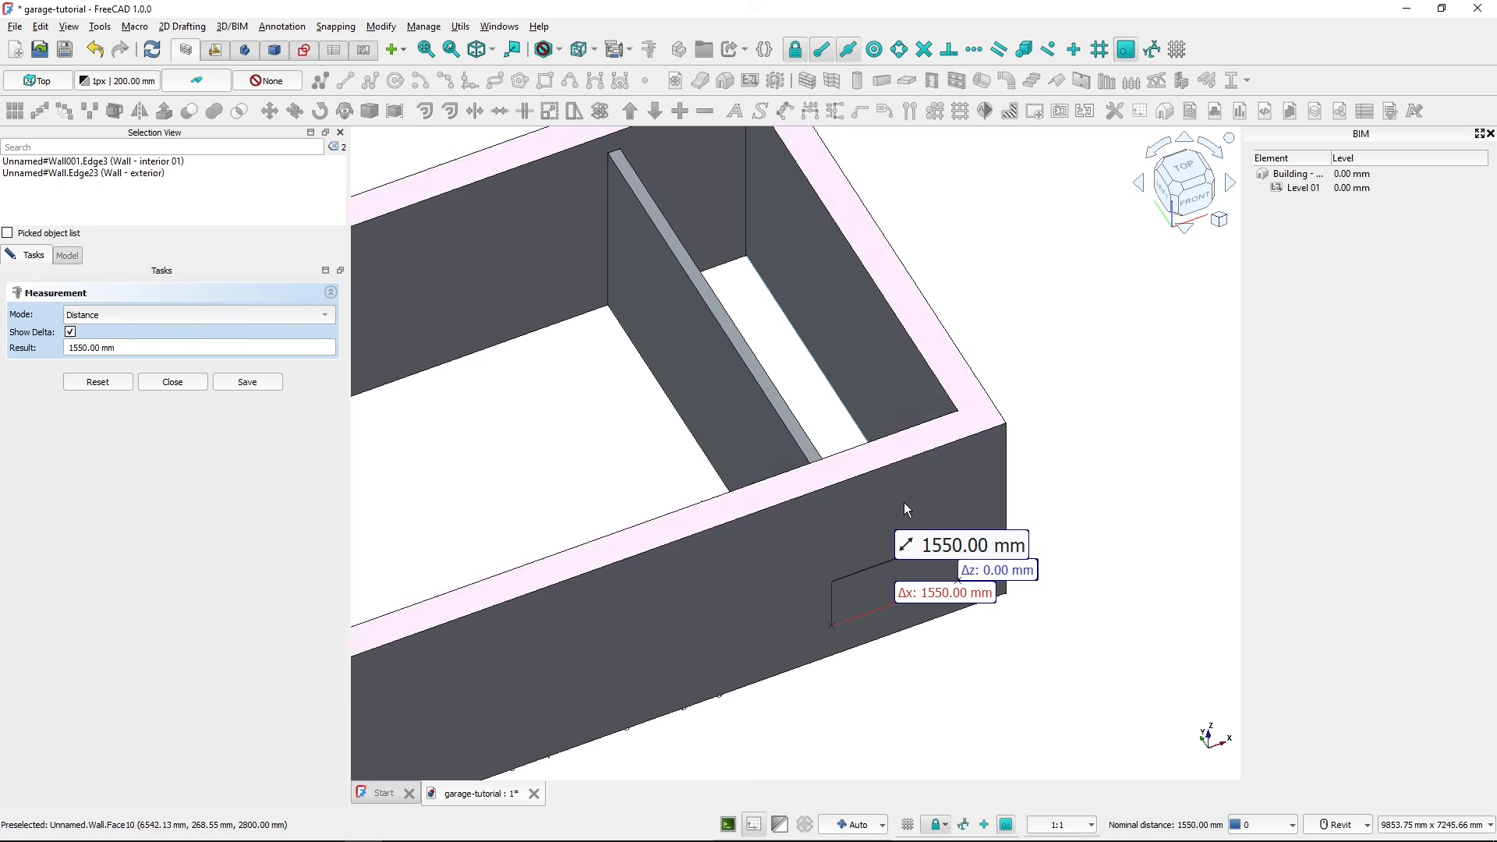
click(70, 331)
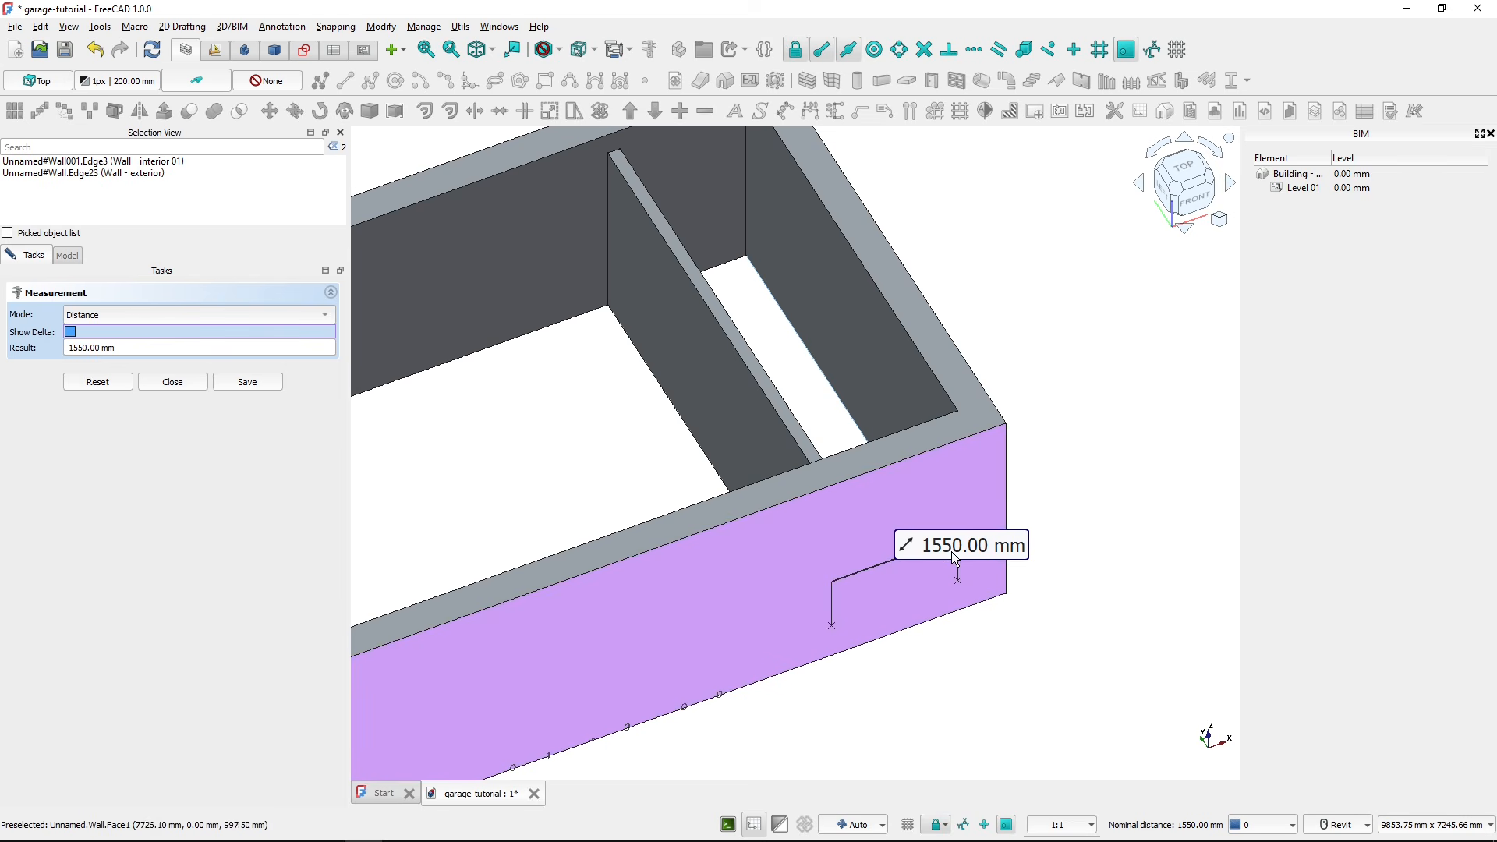
shift+middle_drag(943, 564, 831, 671)
middle_drag(817, 478, 767, 675)
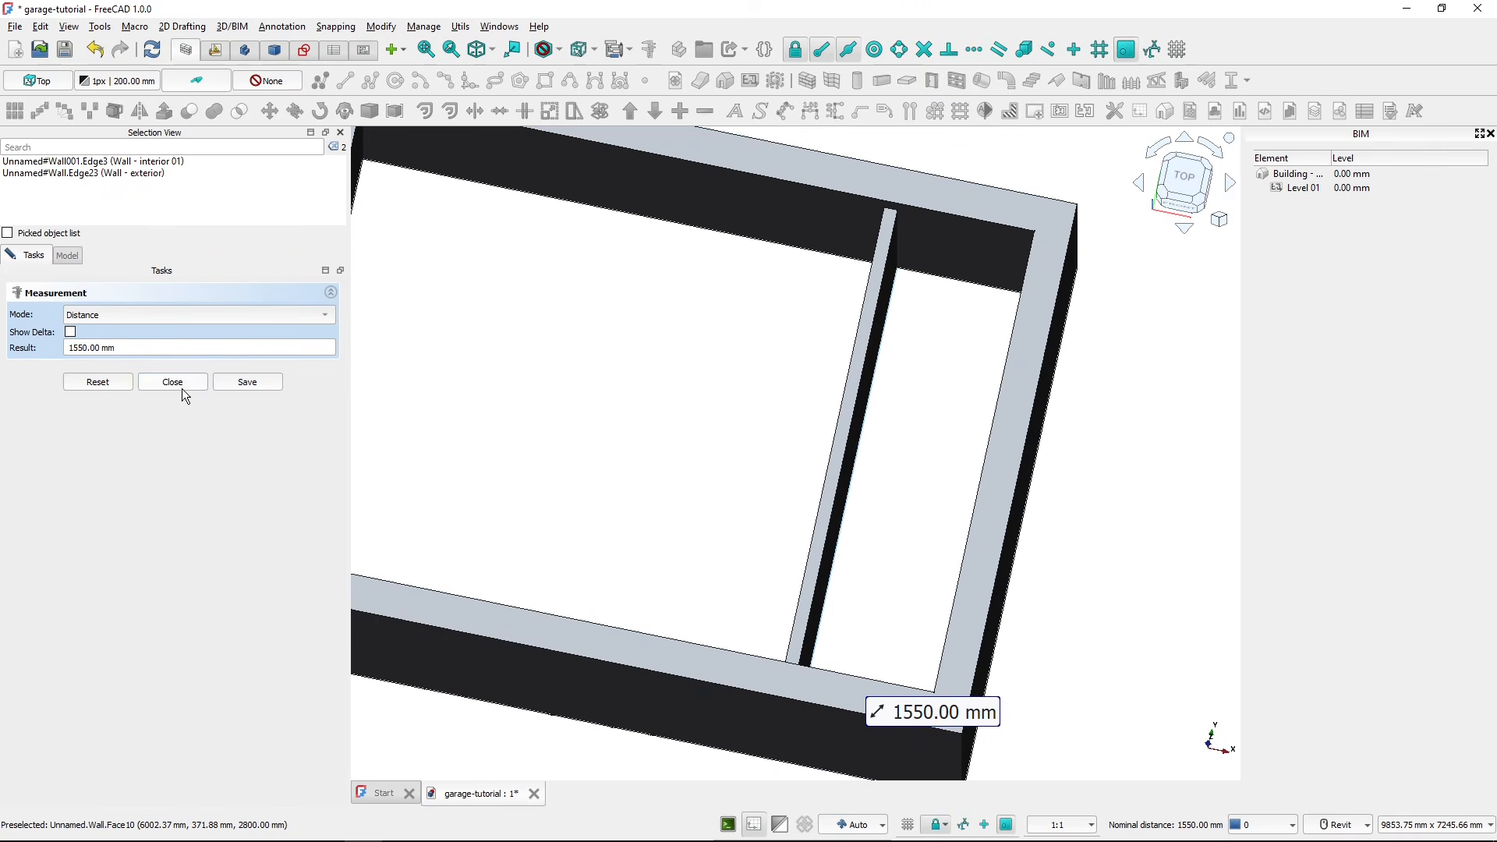
click(126, 381)
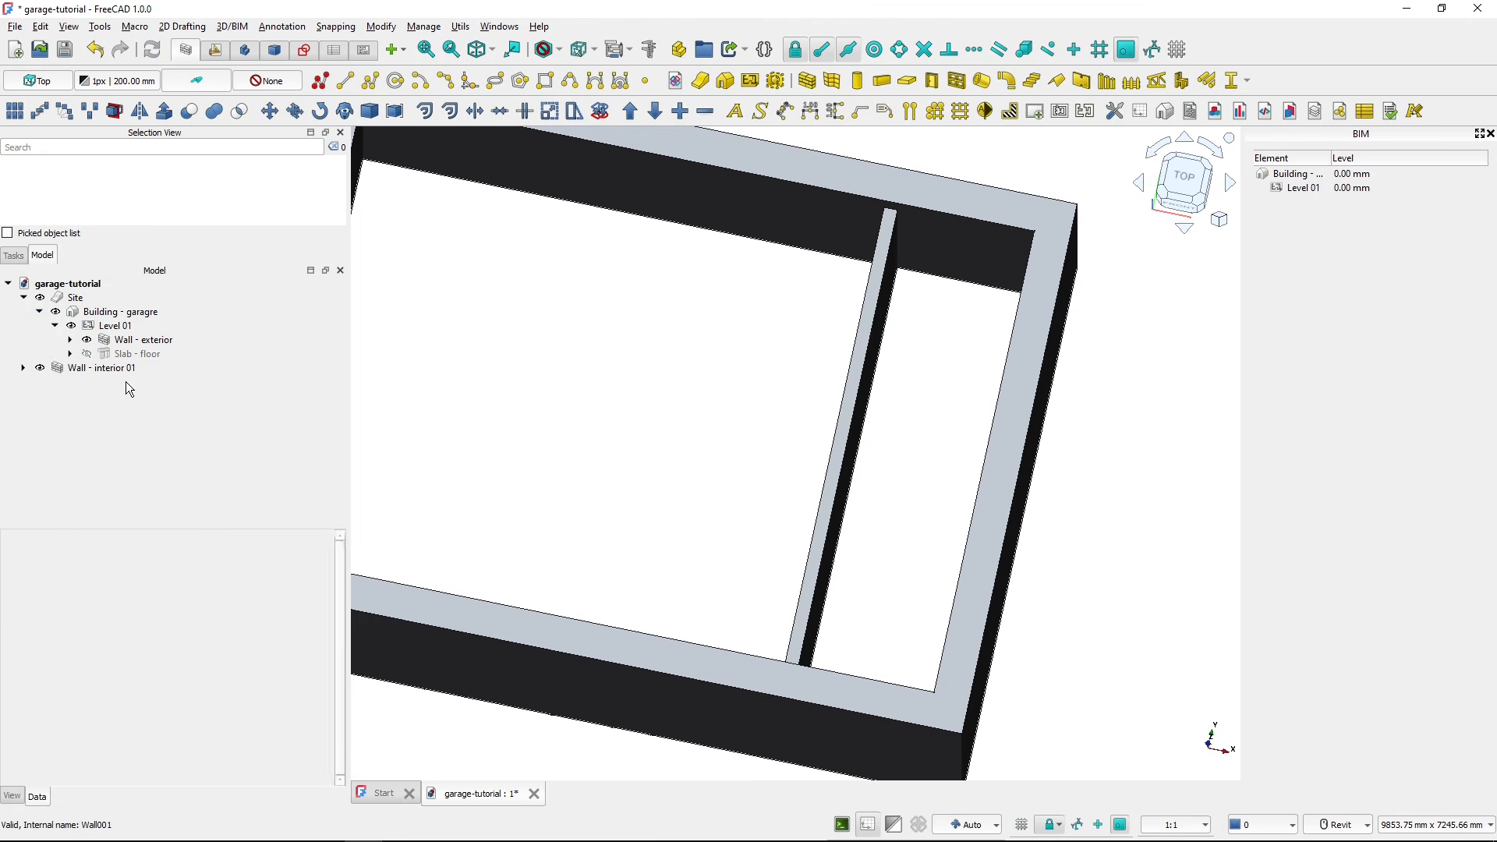
- Try the Right alignment on Wall - interior 01
click(118, 367)
click(256, 592)
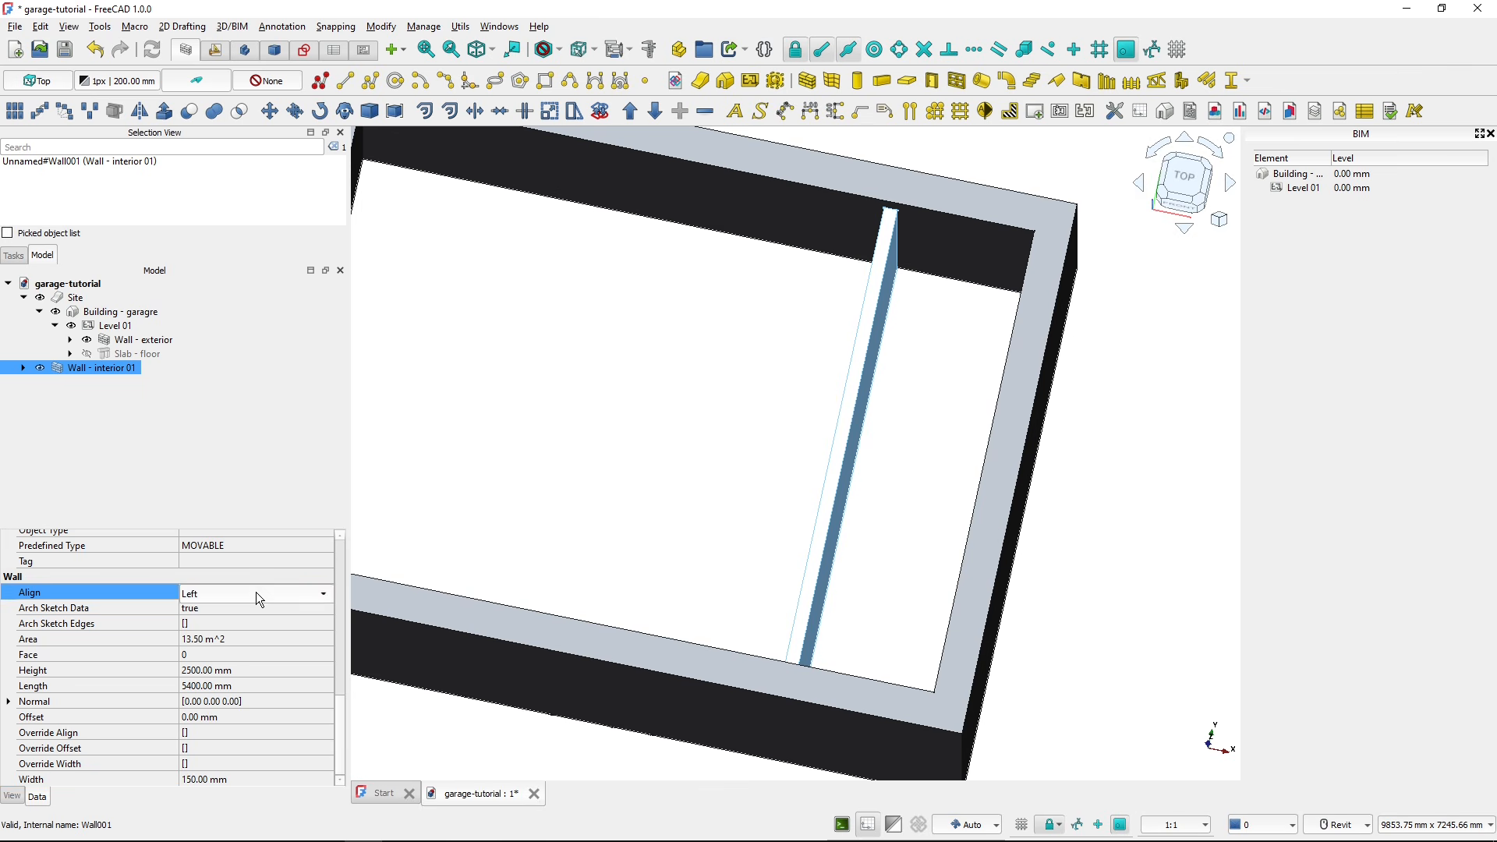
click(256, 591)
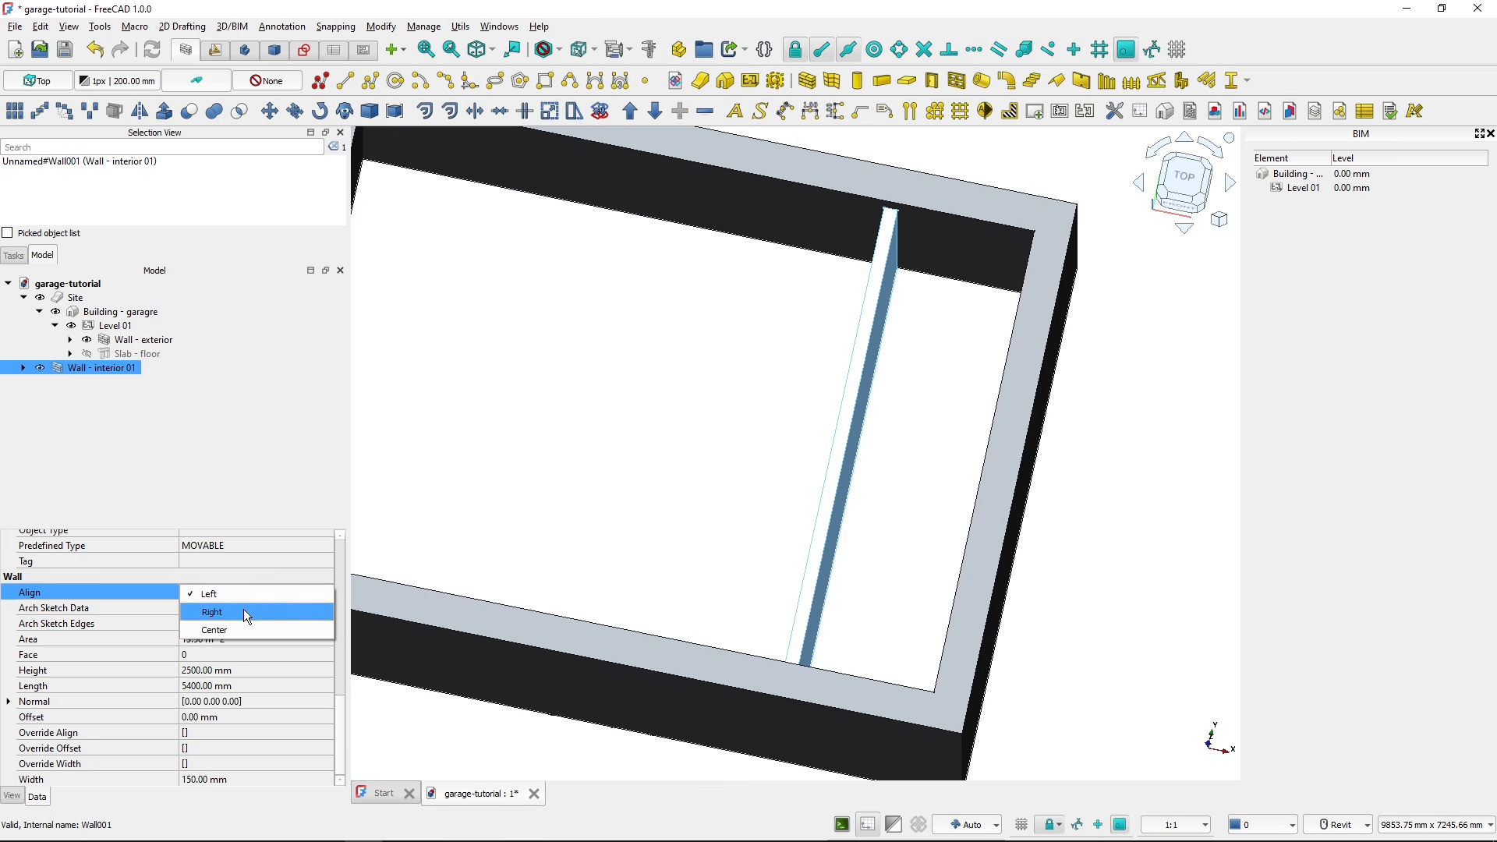
click(243, 610)
click(723, 496)
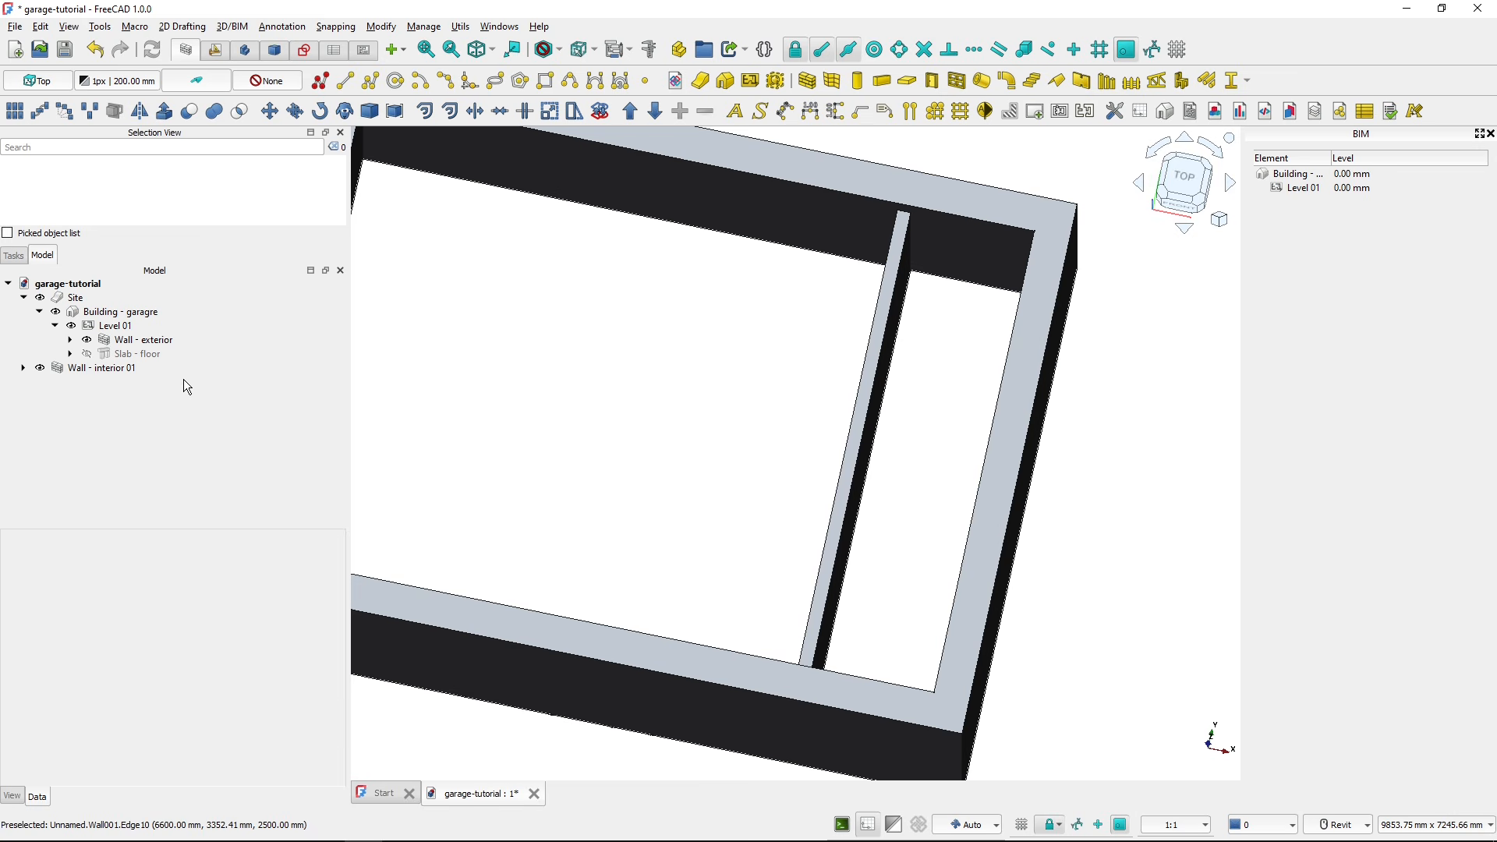
- Return the alignment of Wall - interior 01 to Left
click(97, 368)
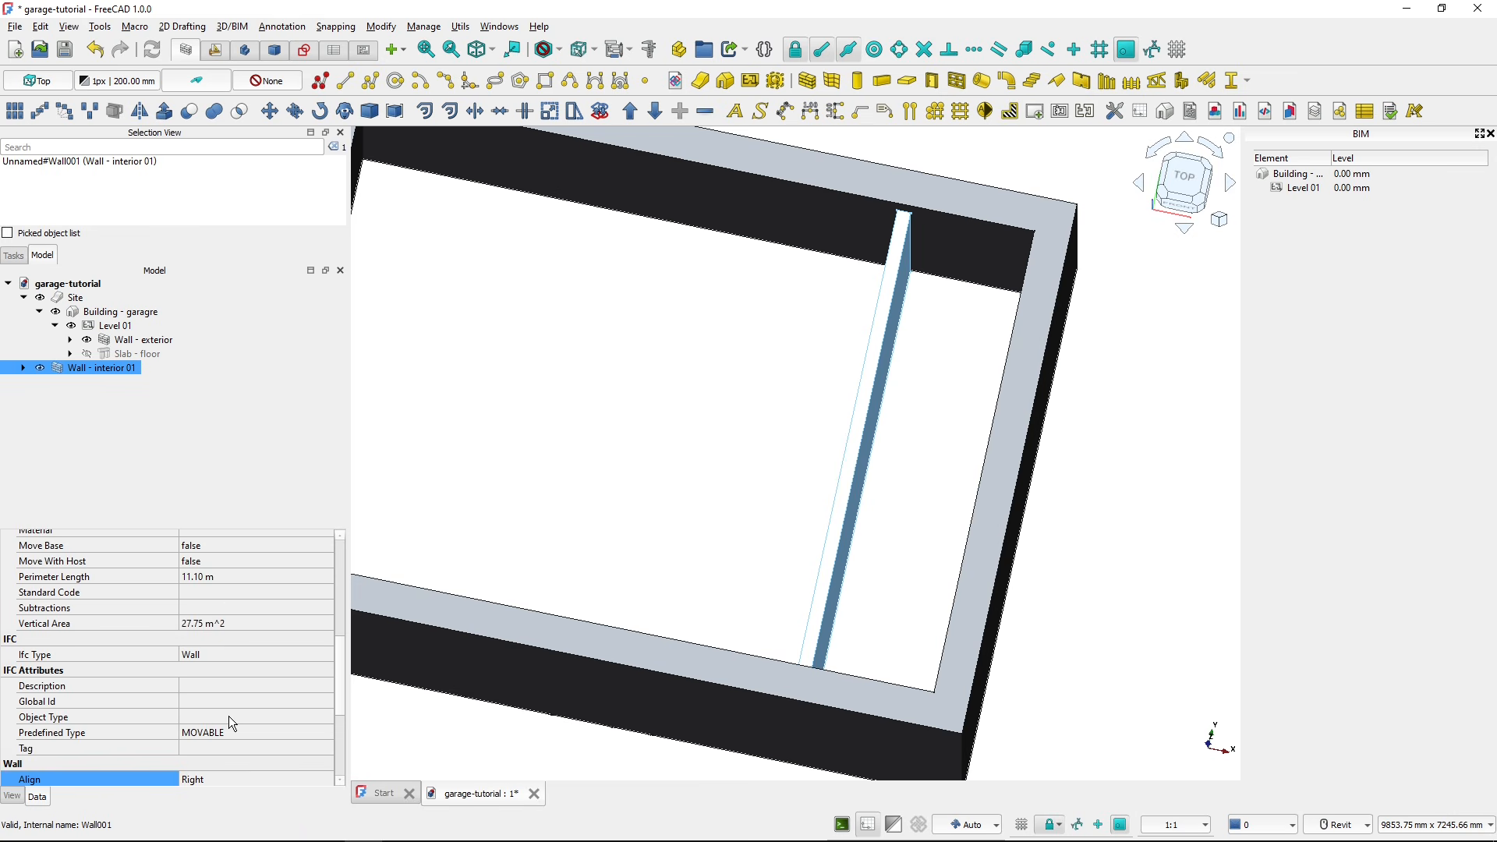
click(212, 778)
click(215, 795)
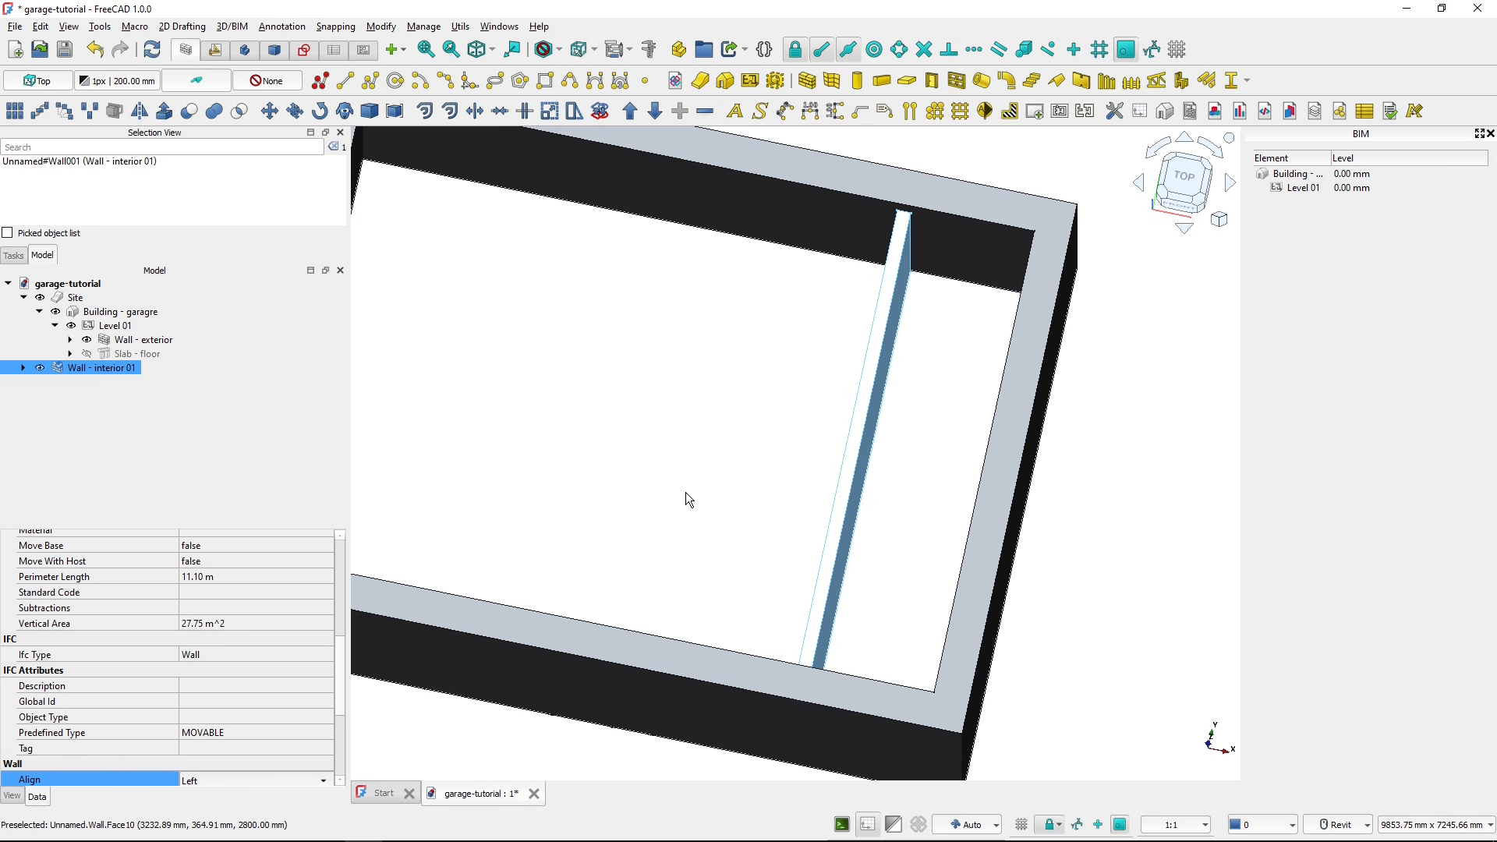
click(722, 441)
- Check the partition layout around rooms 1.02 and 1.03 in the garage-A101-one.pdf plan view, and return to FreeCAD
scroll(710, 440, down, 5)
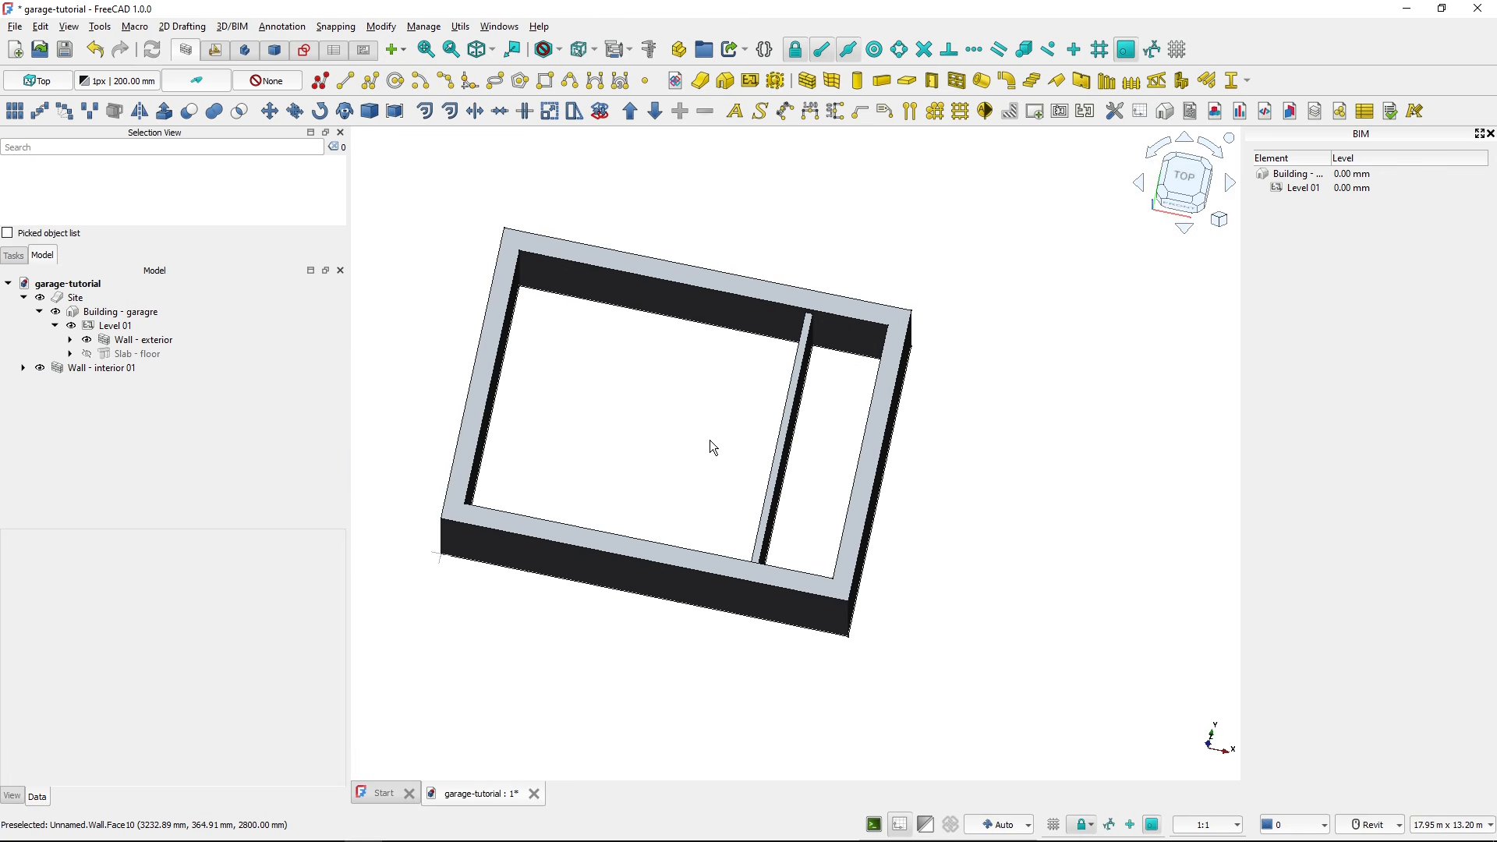
shift+middle_drag(710, 440, 786, 436)
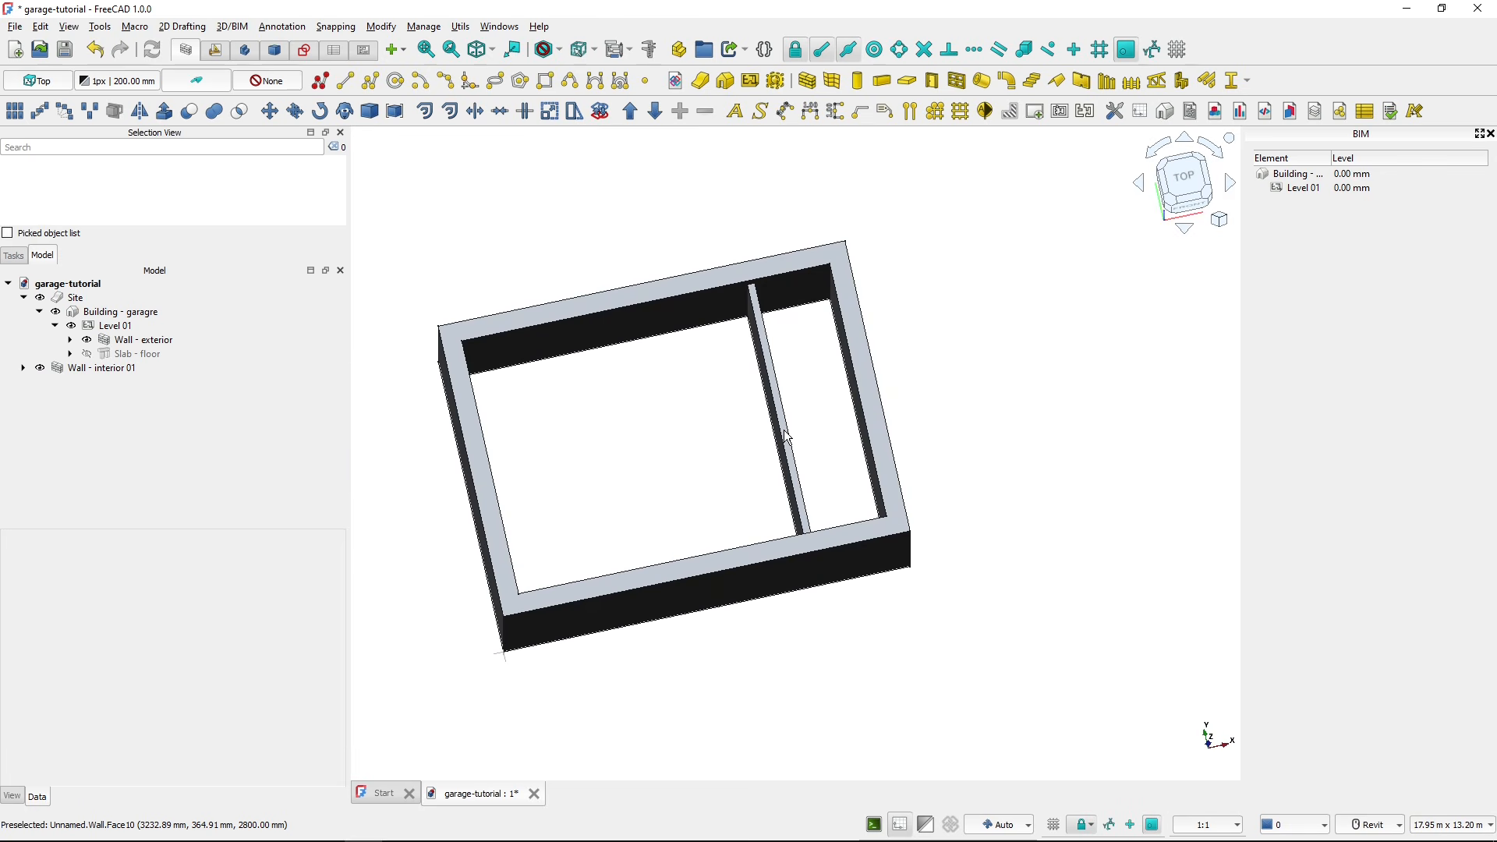
key(alt+Tab)
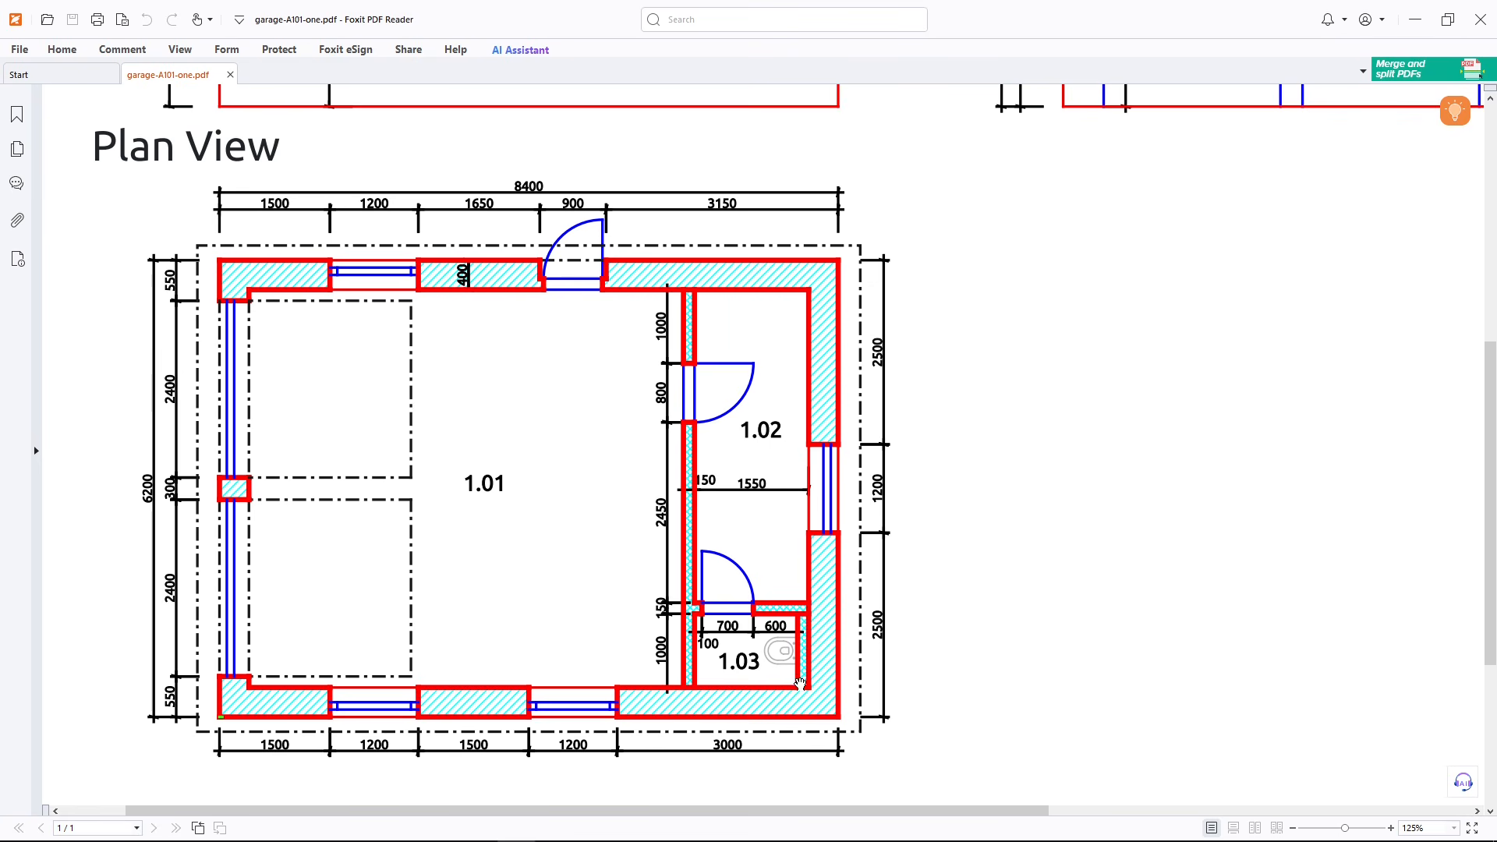
key(alt+Tab)
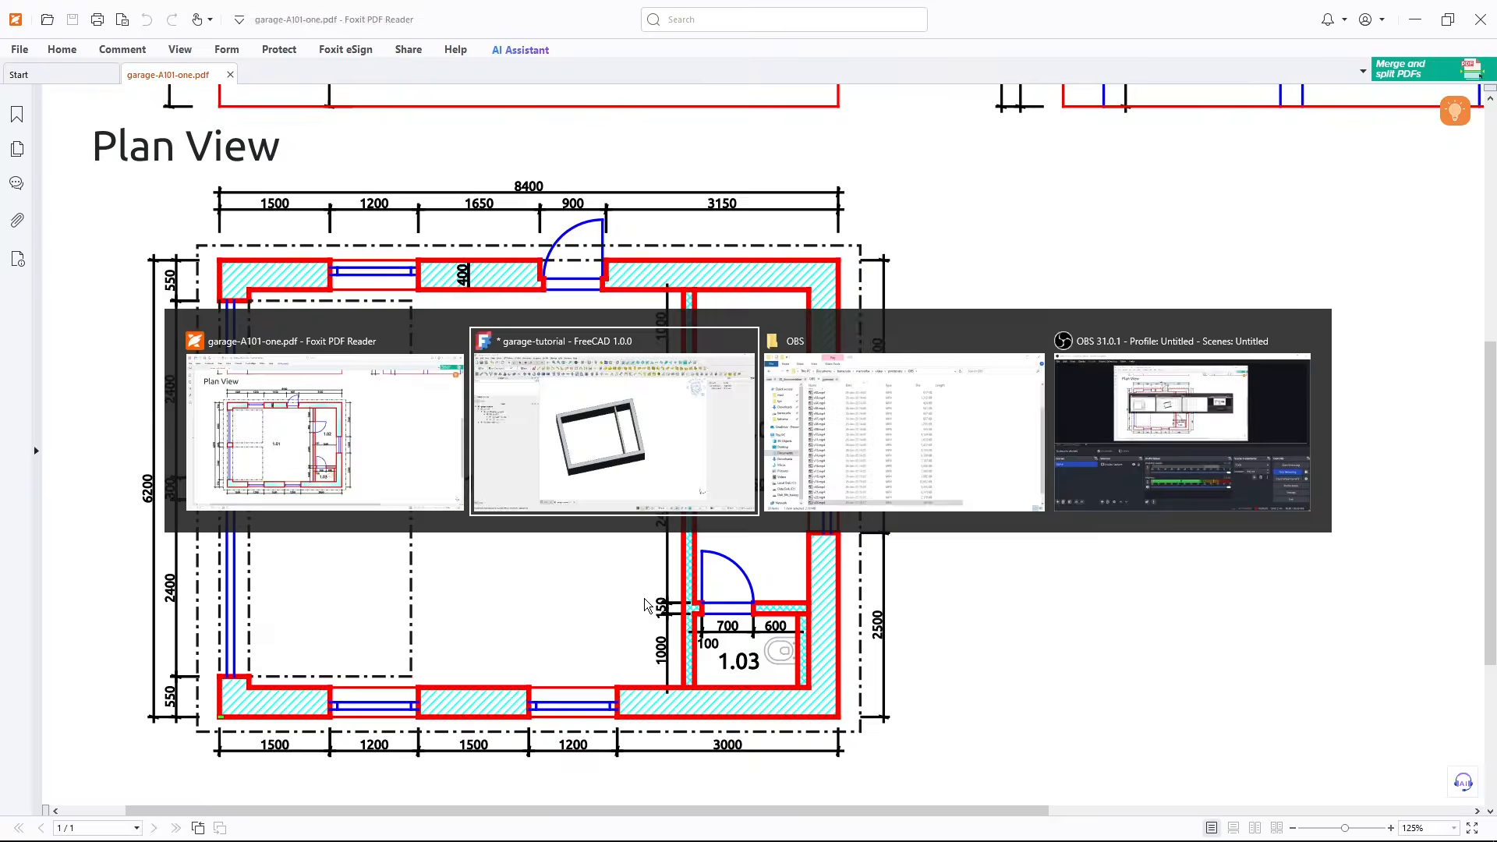
- Draw a 1550 mm base line along the inner Y 400 mm edge, from the exterior wall's inner corner to Wall - interior 01
shift+middle_drag(595, 374, 1006, 431)
scroll(813, 297, up, 1)
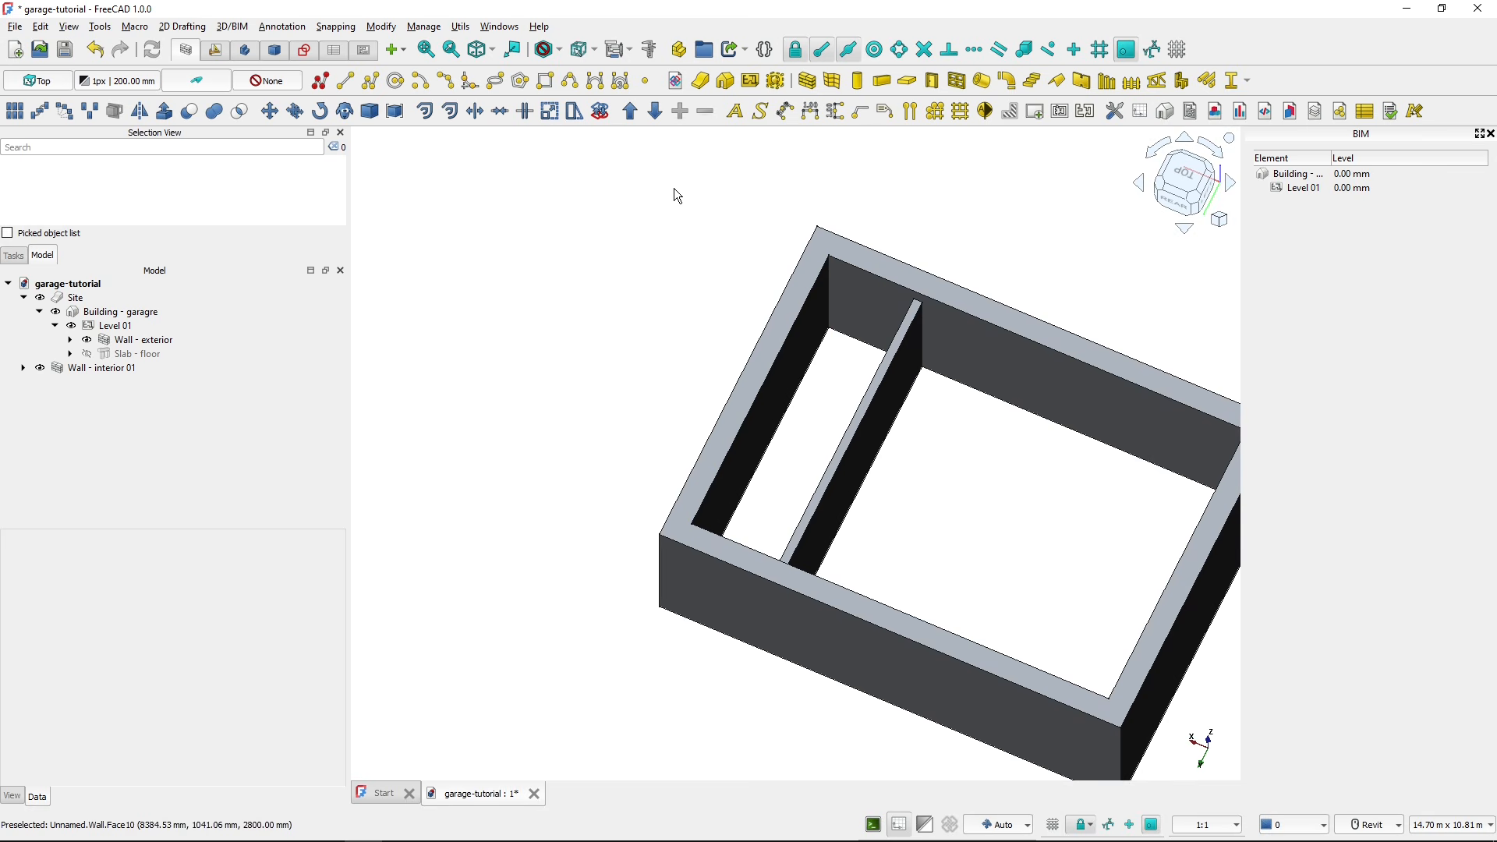
click(346, 83)
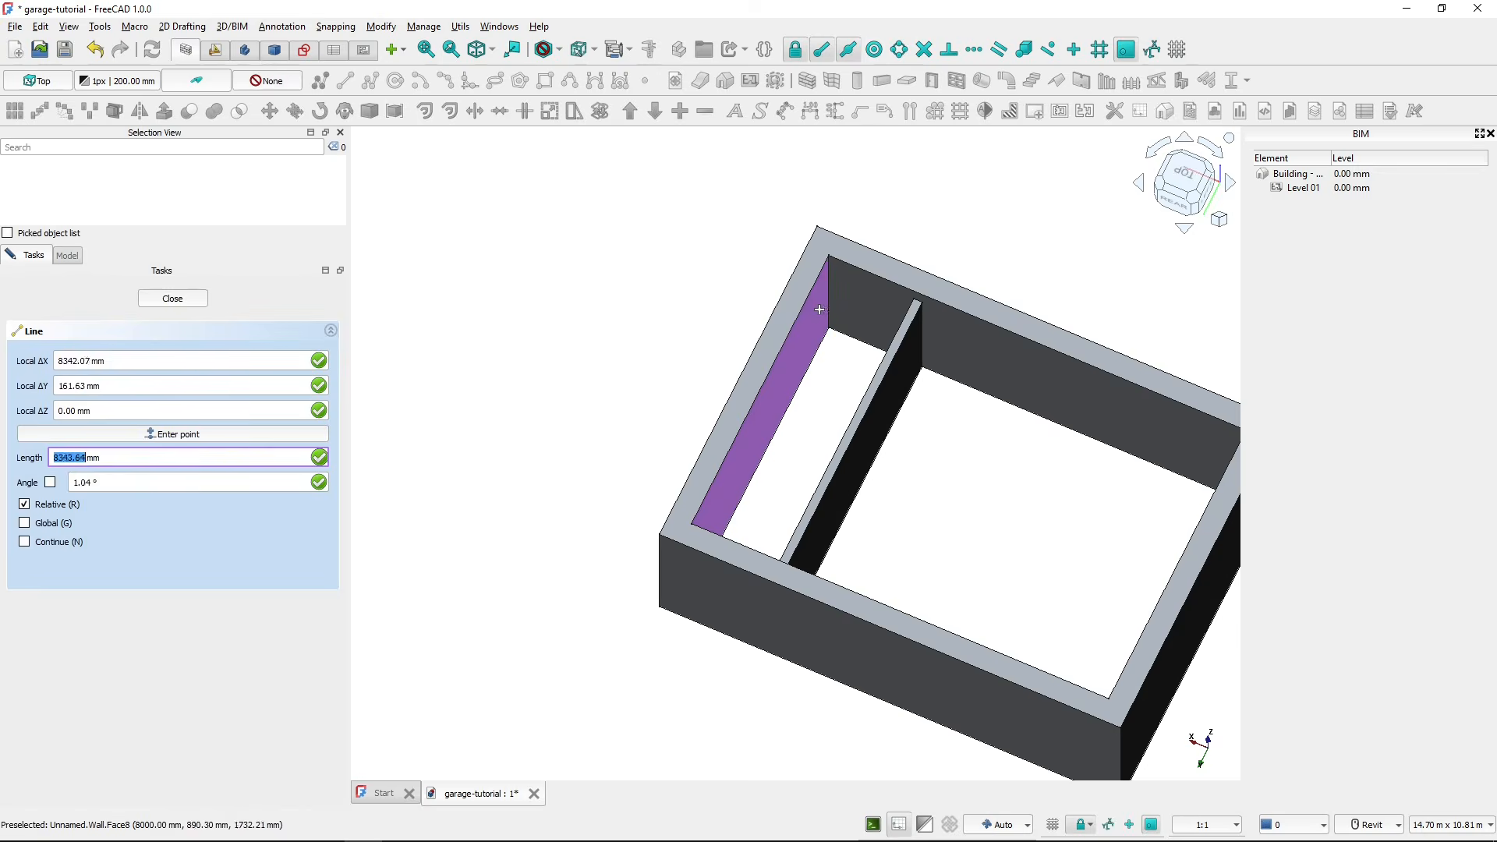
click(832, 333)
shift+middle_drag(832, 333, 923, 345)
click(890, 316)
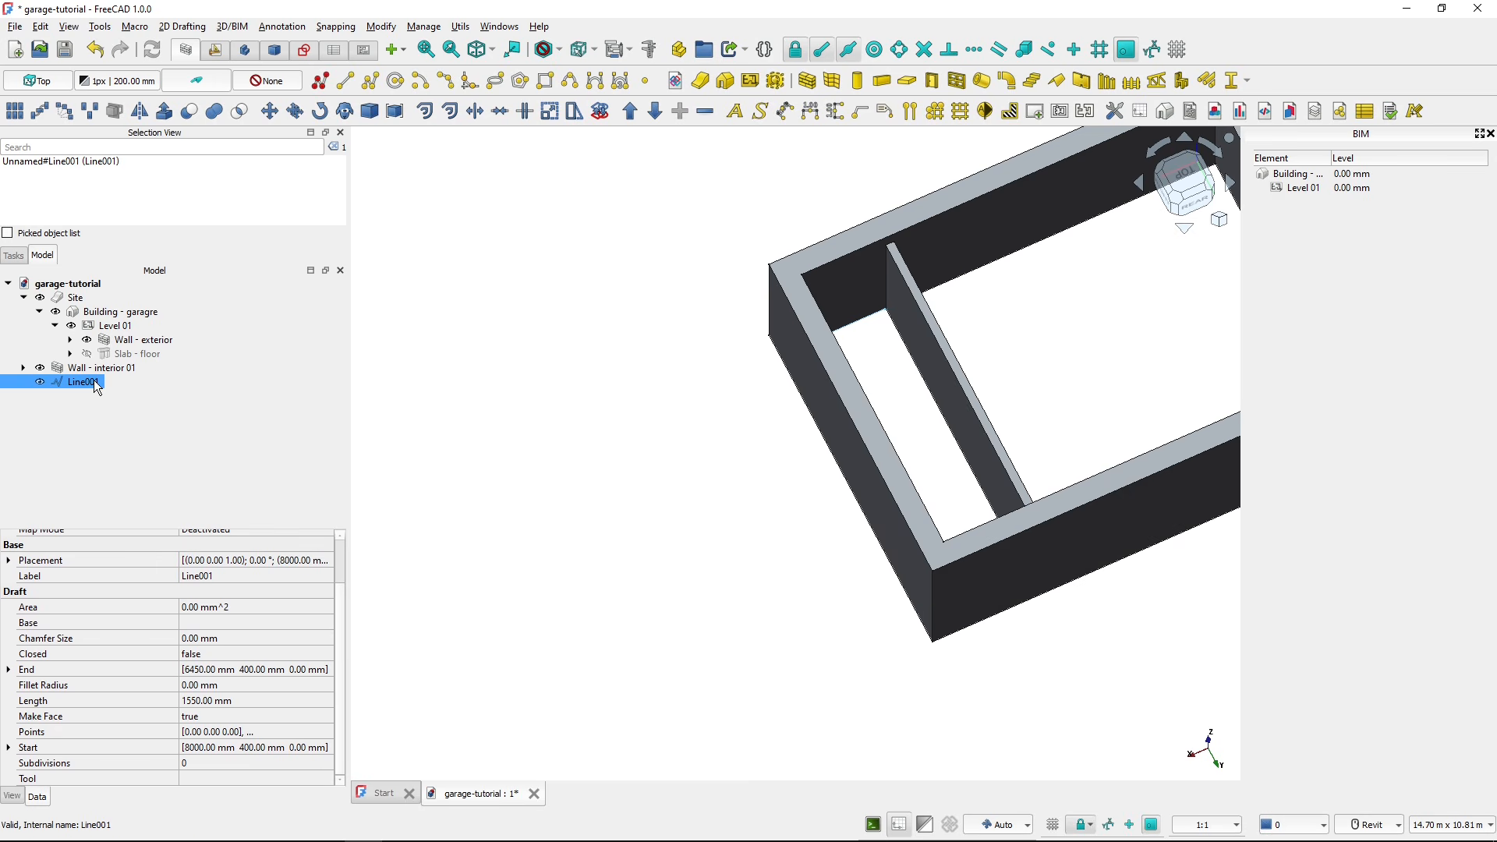
- Move the new 1550 mm line 1000 mm in the positive Y direction
click(275, 121)
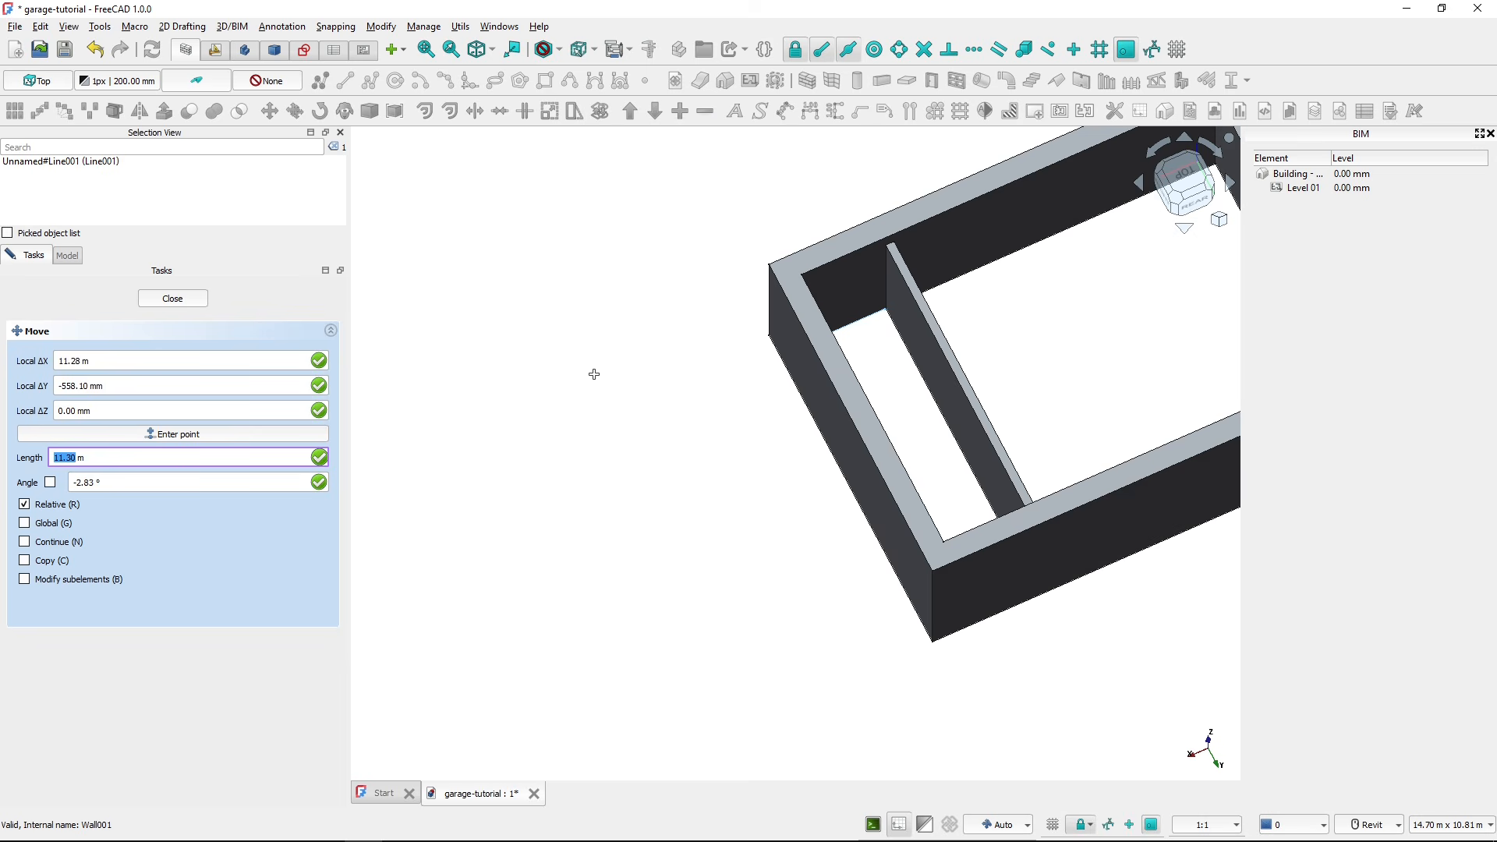
click(611, 347)
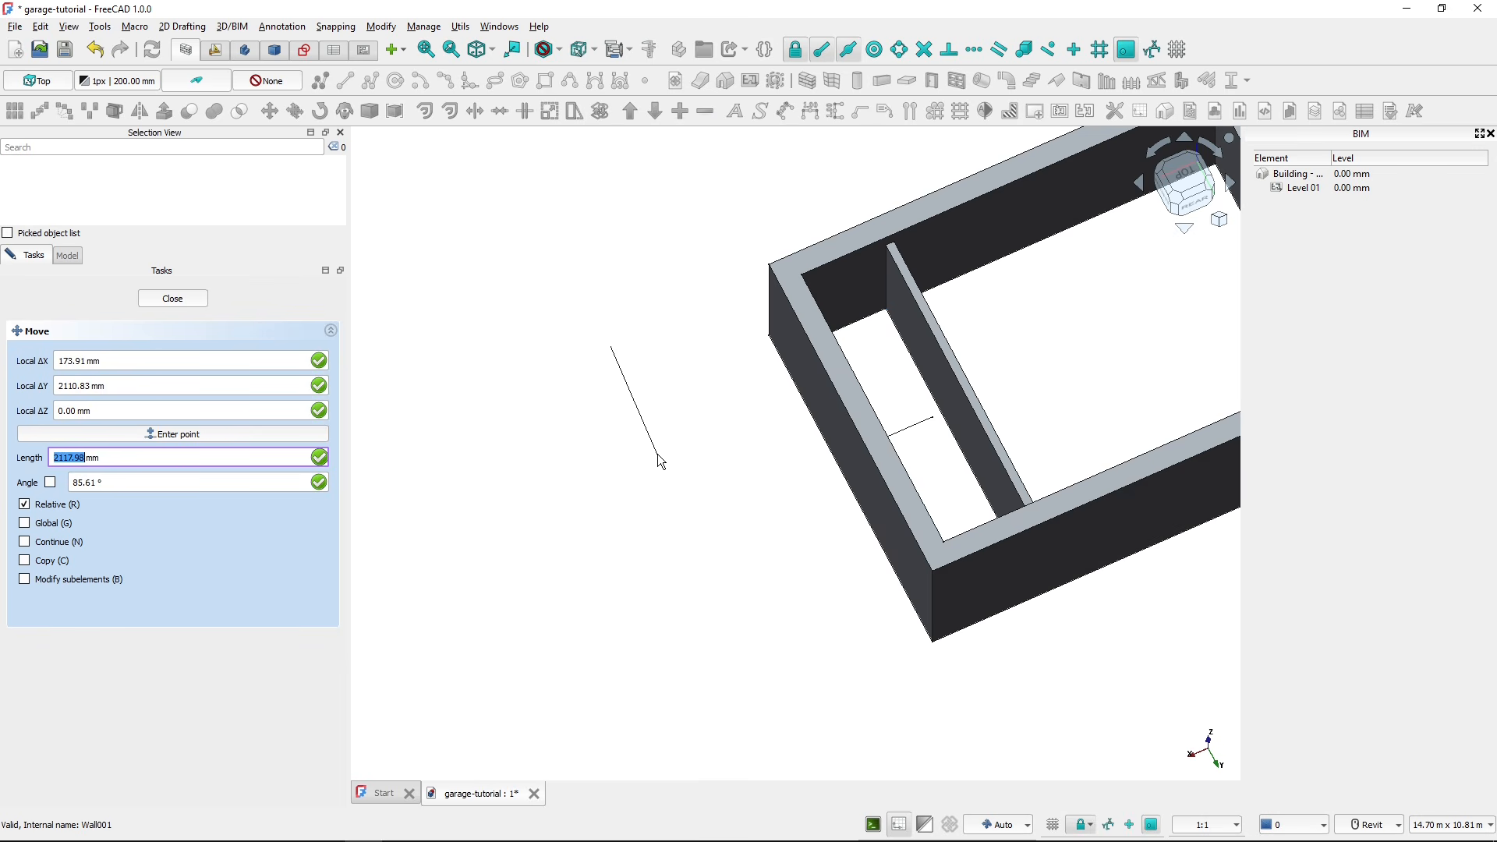
key(y)
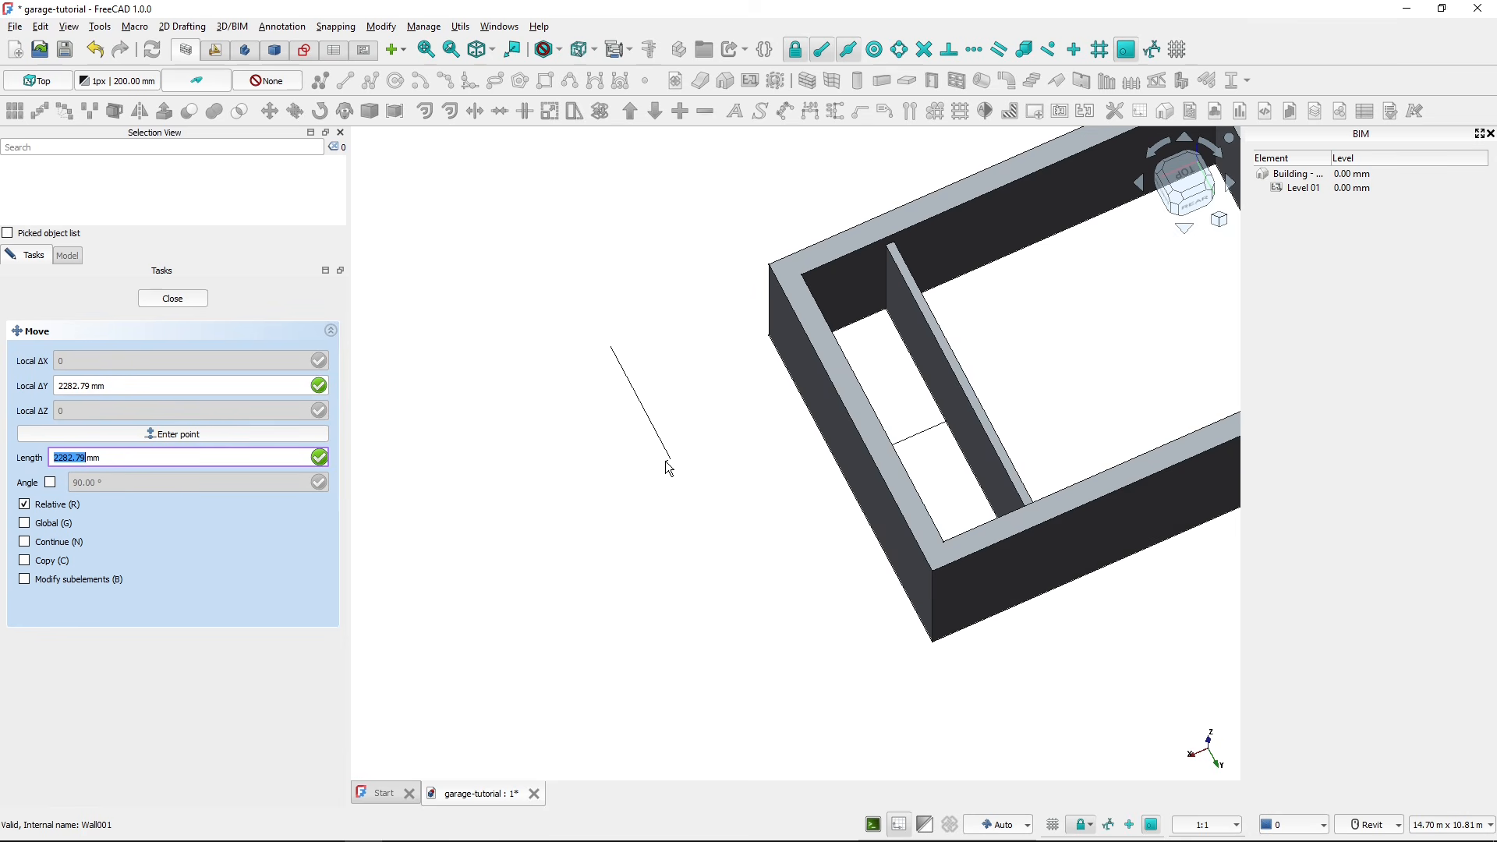
text(1000)
key(Return)
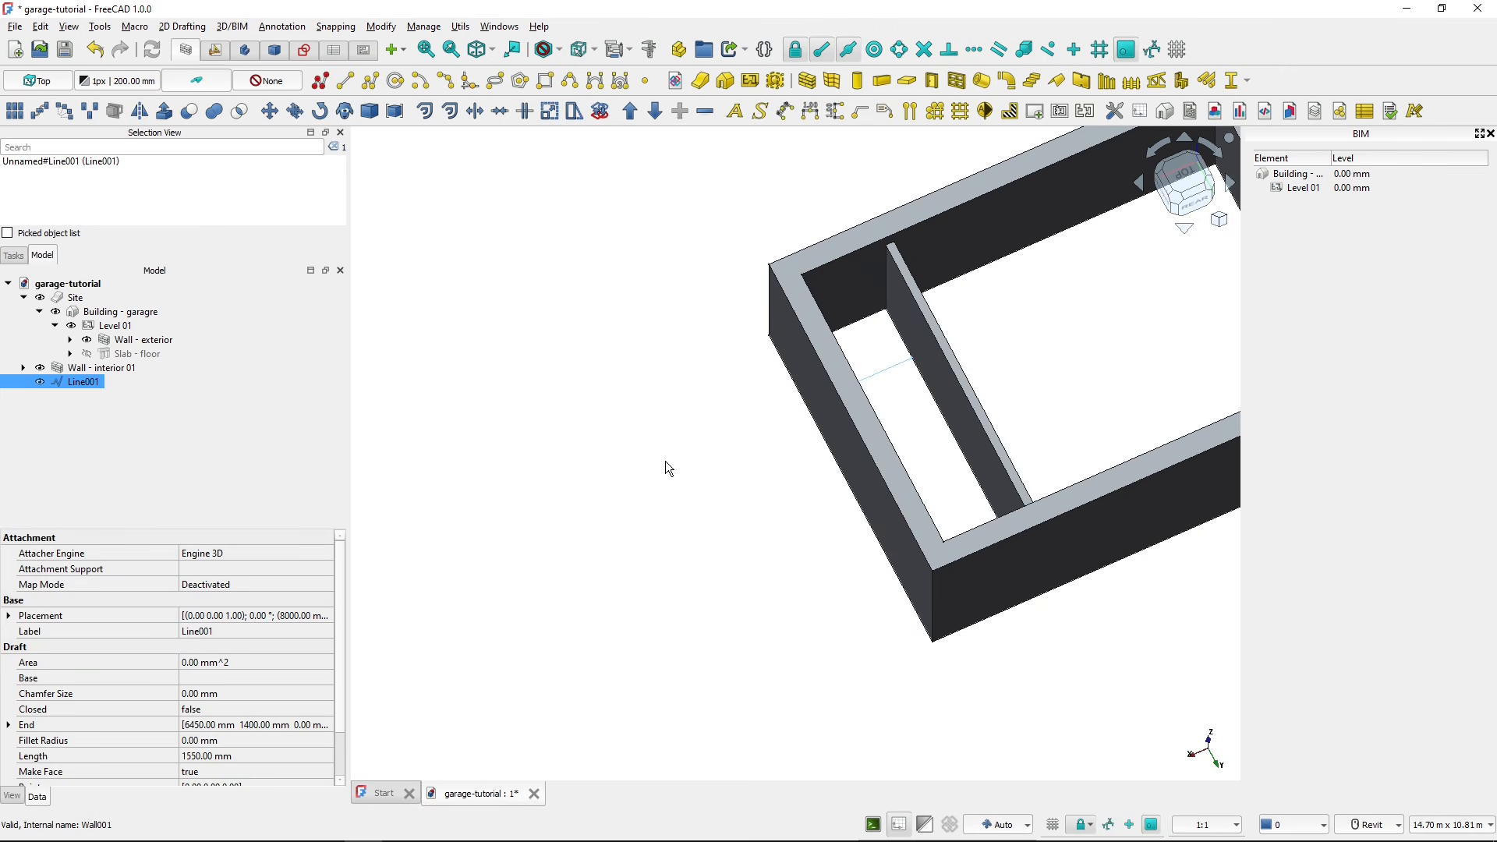
- Create a cross wall from the moved 1550 mm line between the exterior wall and Wall - interior 01
shift+middle_drag(761, 484, 651, 465)
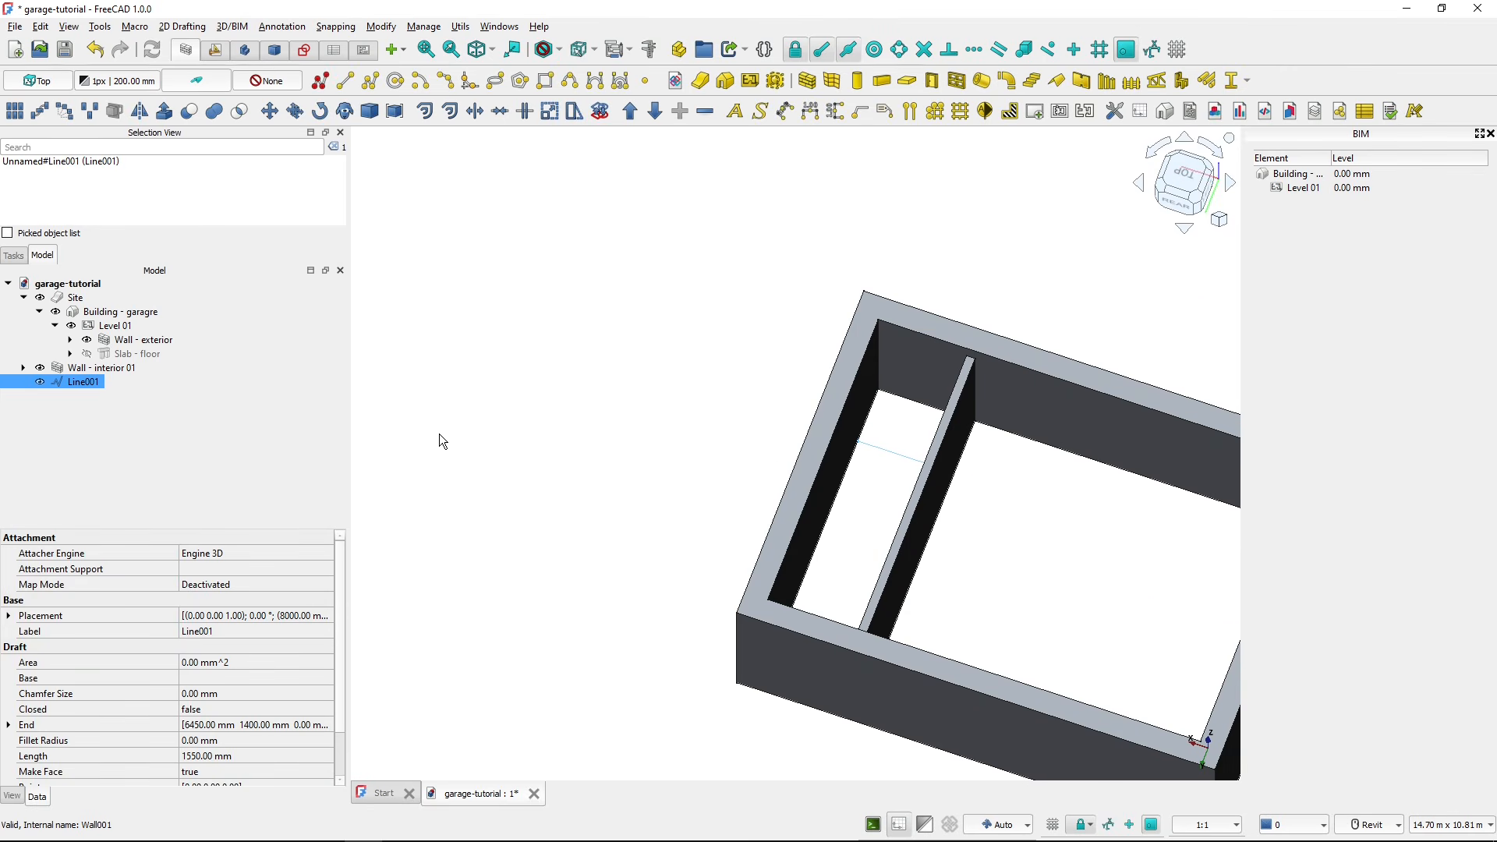
click(807, 81)
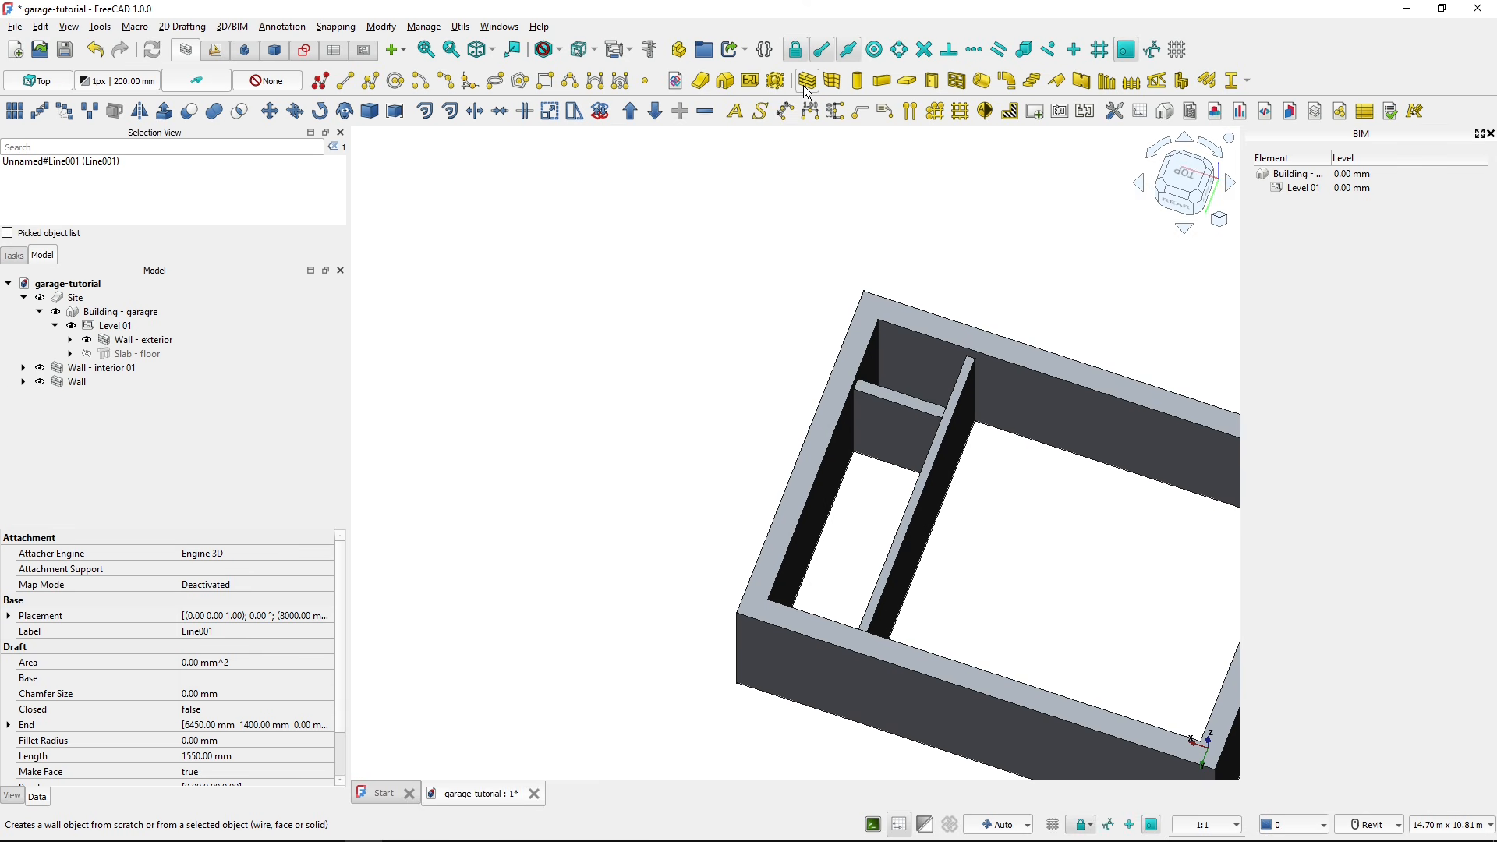
shift+middle_drag(875, 482, 498, 460)
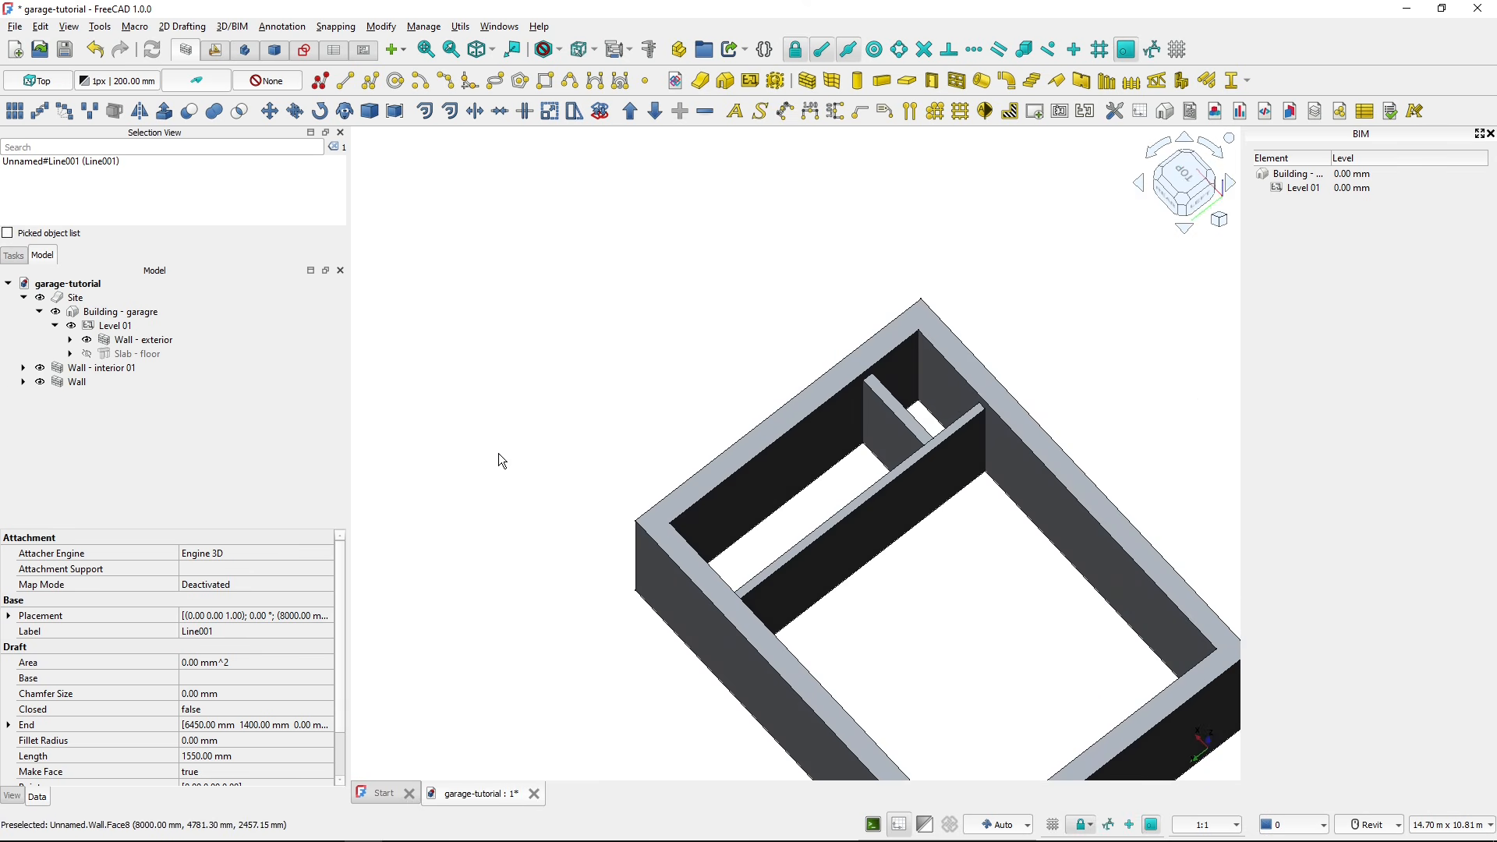
- Try the Right alignment on the new cross wall
click(77, 382)
scroll(230, 725, down, 1)
click(221, 743)
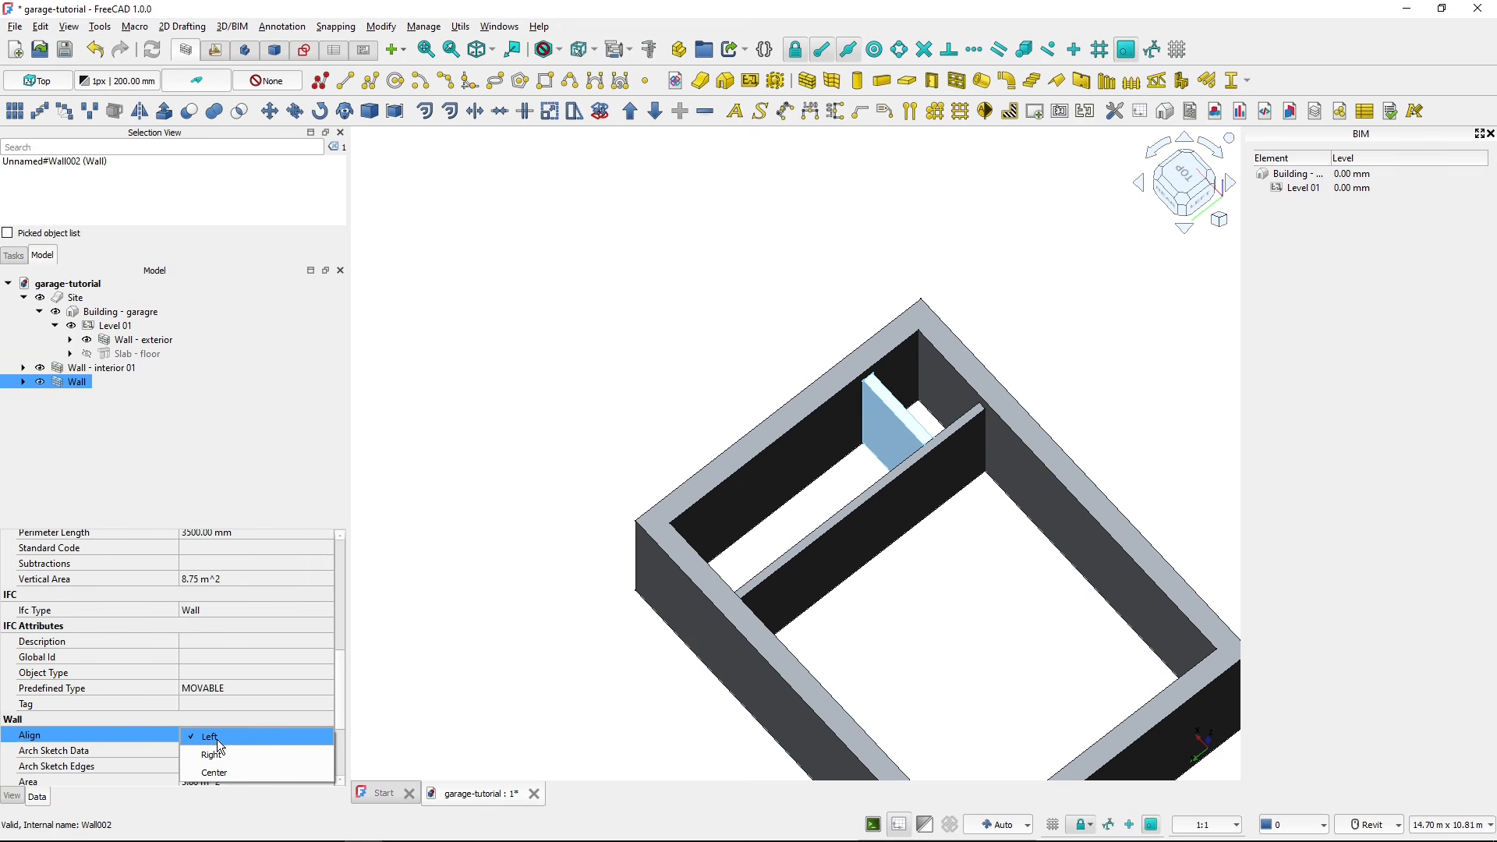
click(218, 751)
click(223, 720)
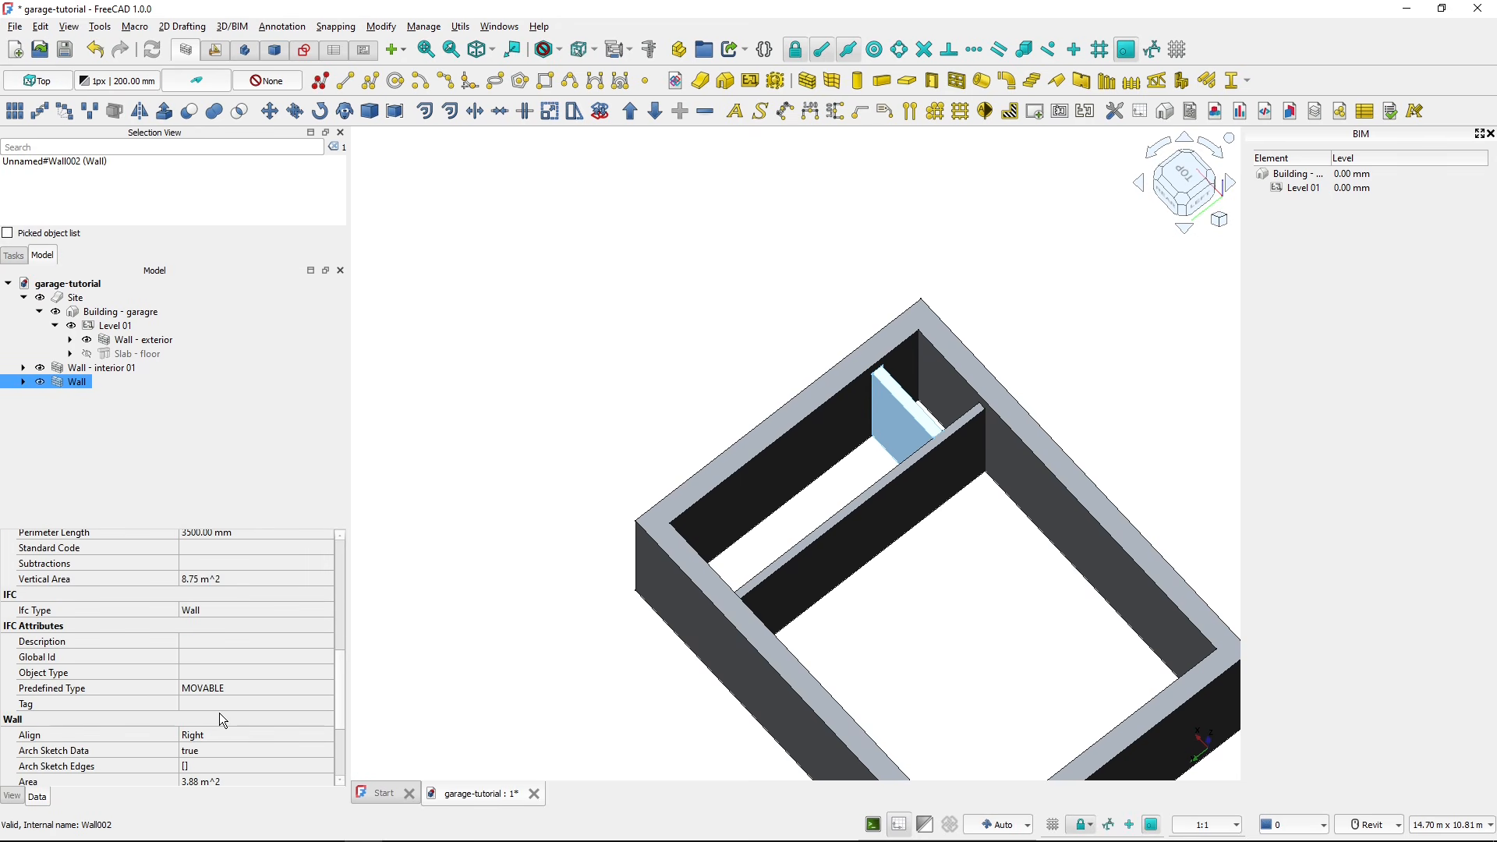
- Return the new cross wall's alignment to Left
click(221, 735)
click(221, 735)
click(224, 720)
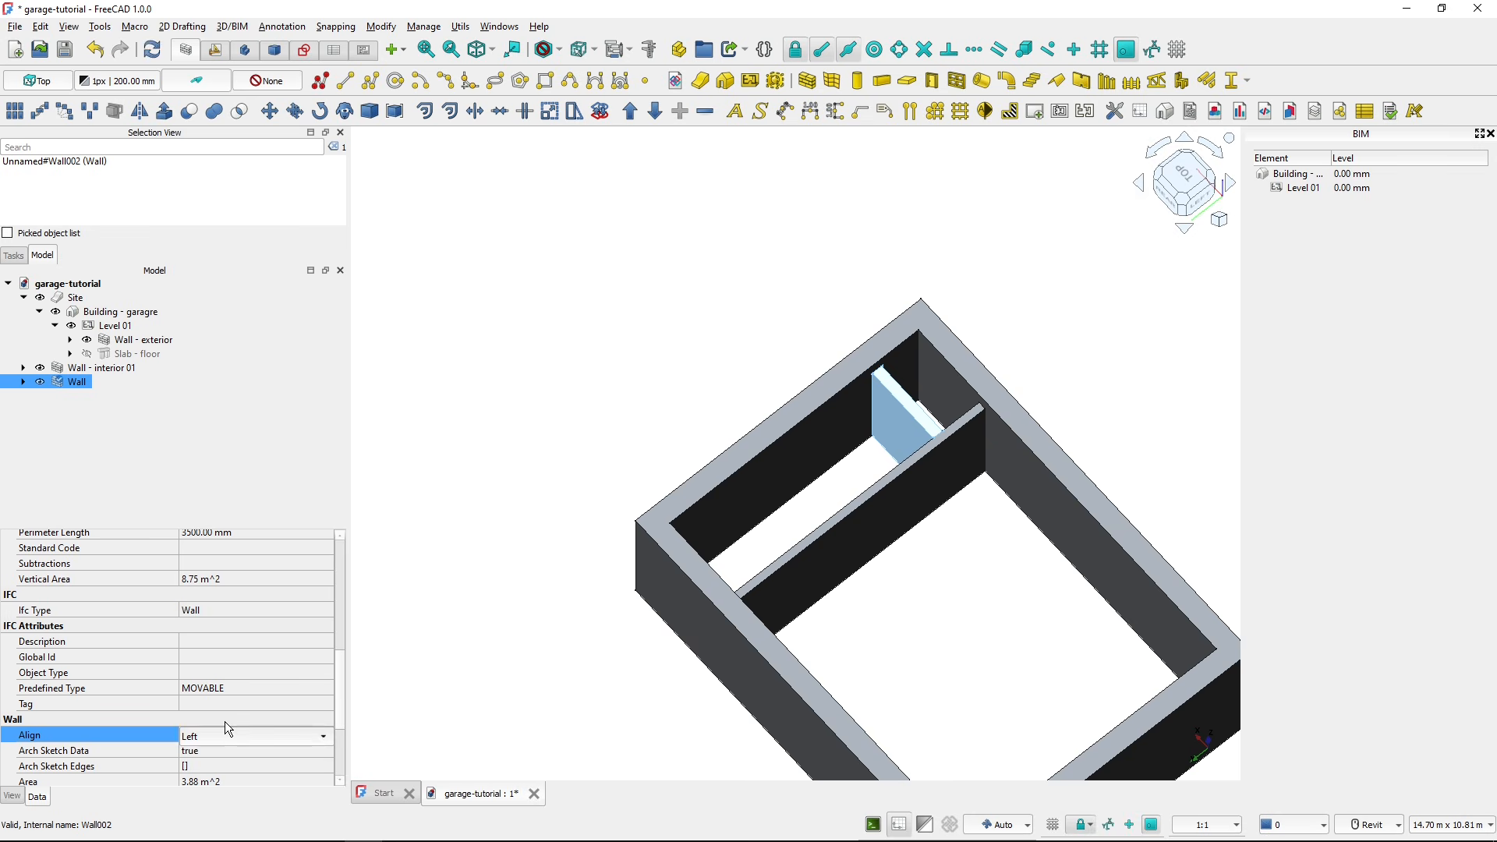
click(226, 712)
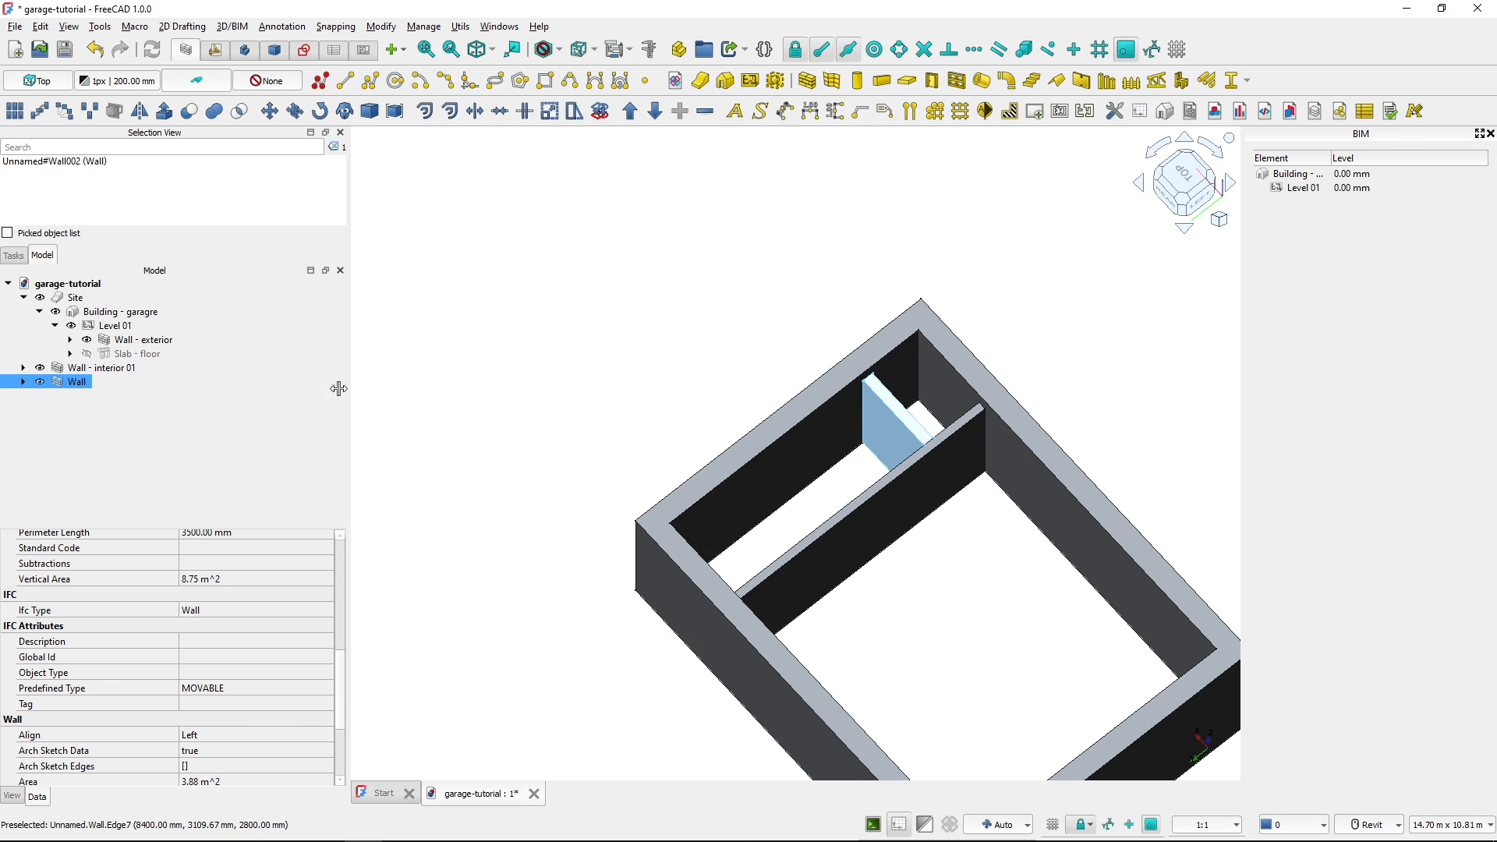
- Inspect the new cross wall's base line in the model tree and compare the wall's position with the A101 PDF plan view
click(24, 382)
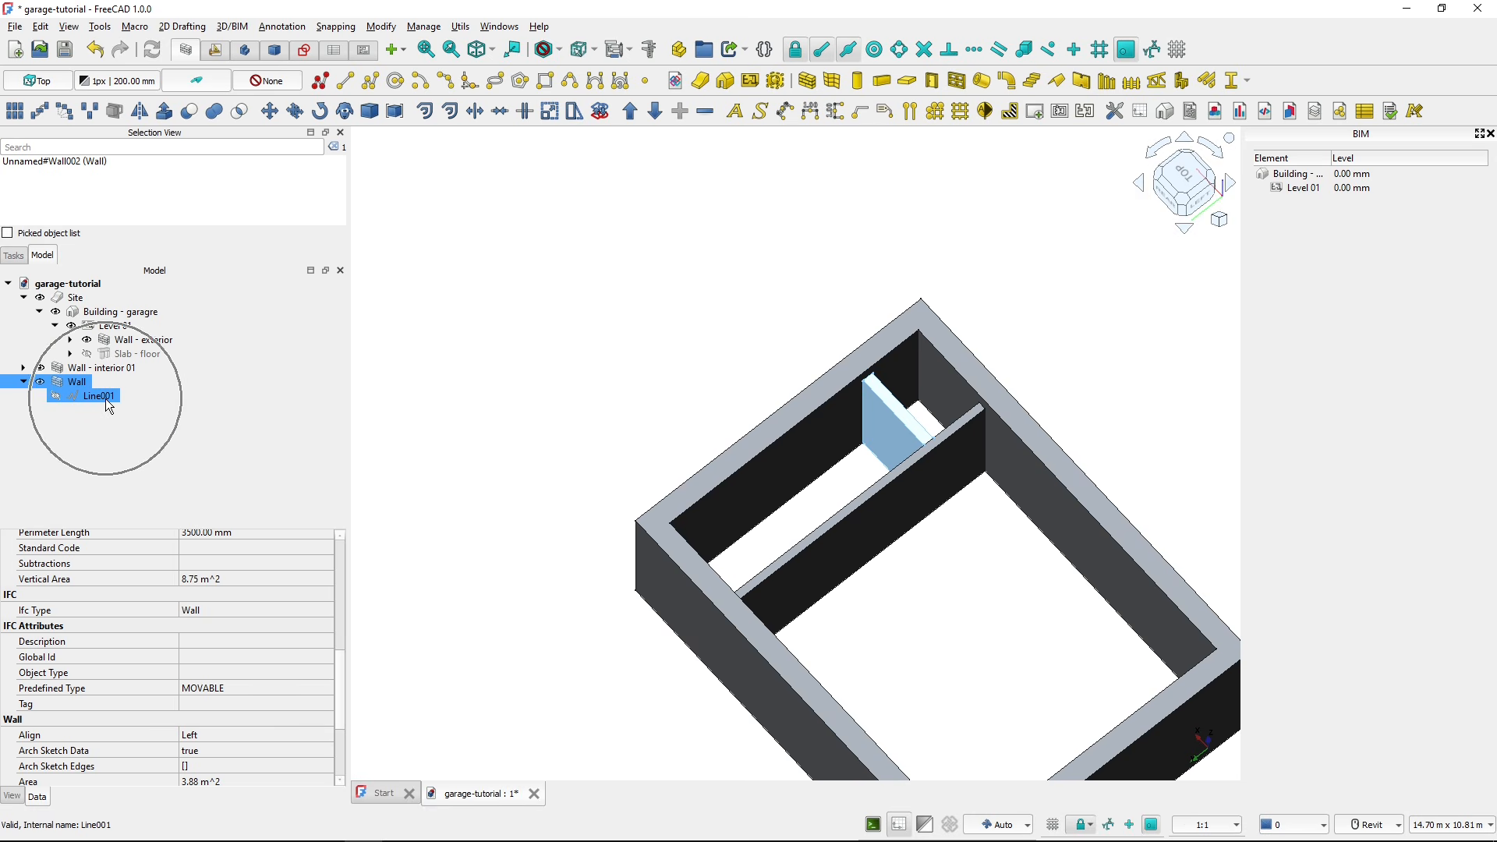
click(23, 382)
shift+middle_drag(665, 379, 815, 473)
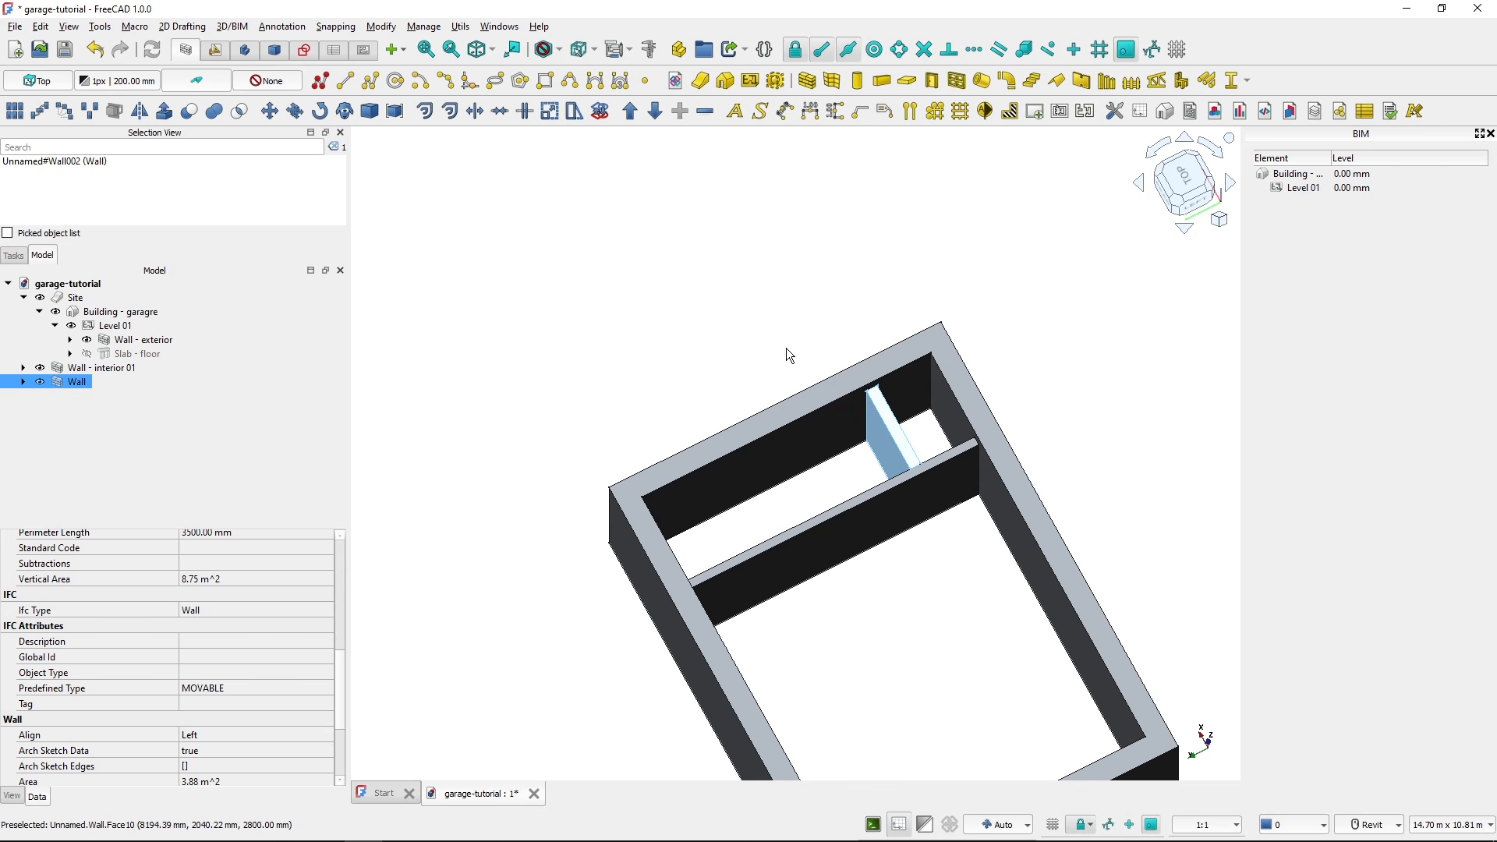
key(alt+Tab)
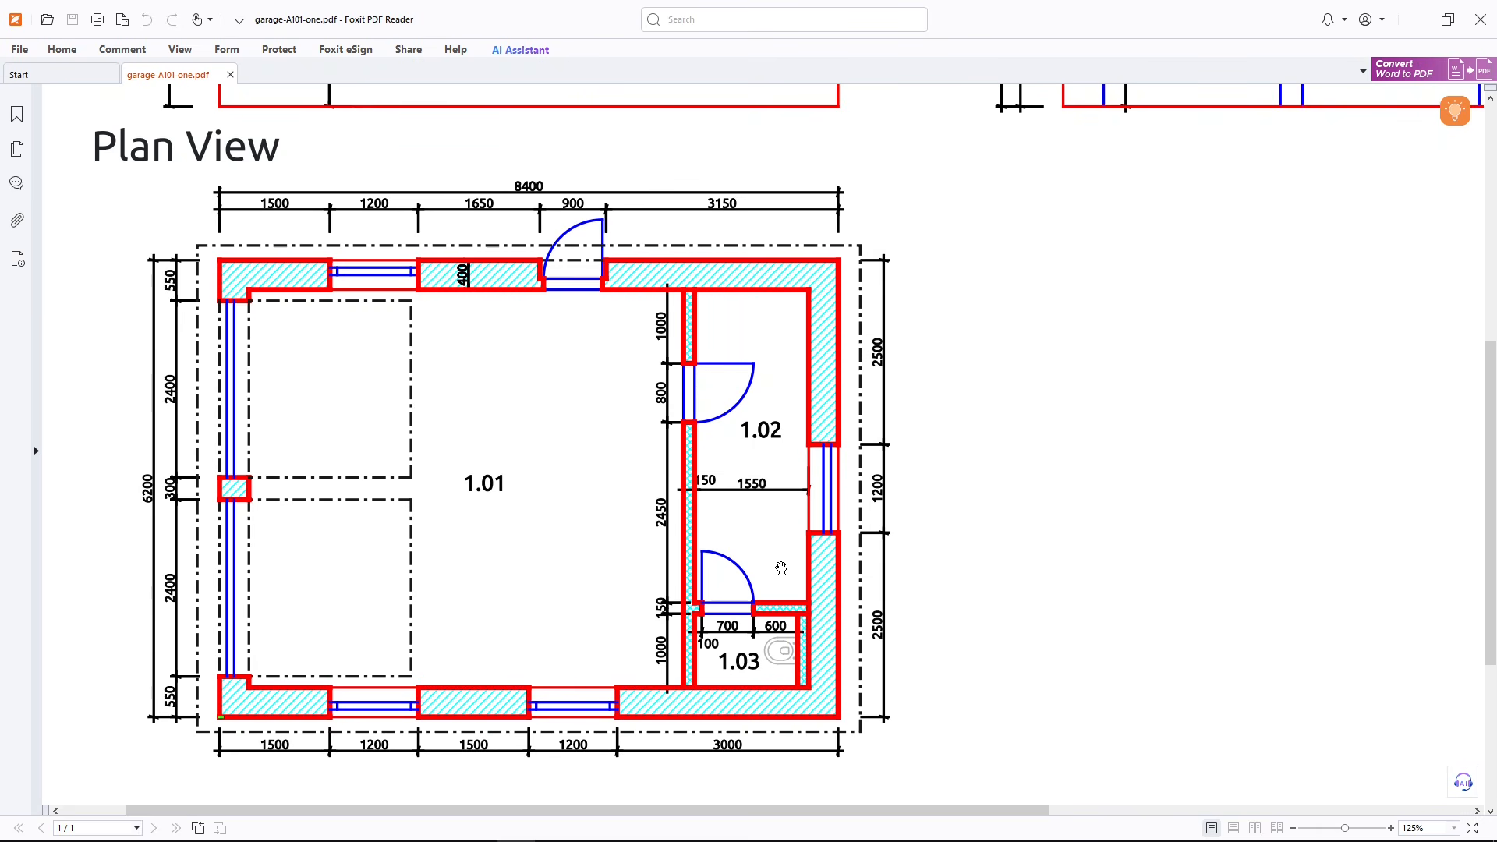
key(alt+Tab)
shift+middle_drag(936, 532, 850, 521)
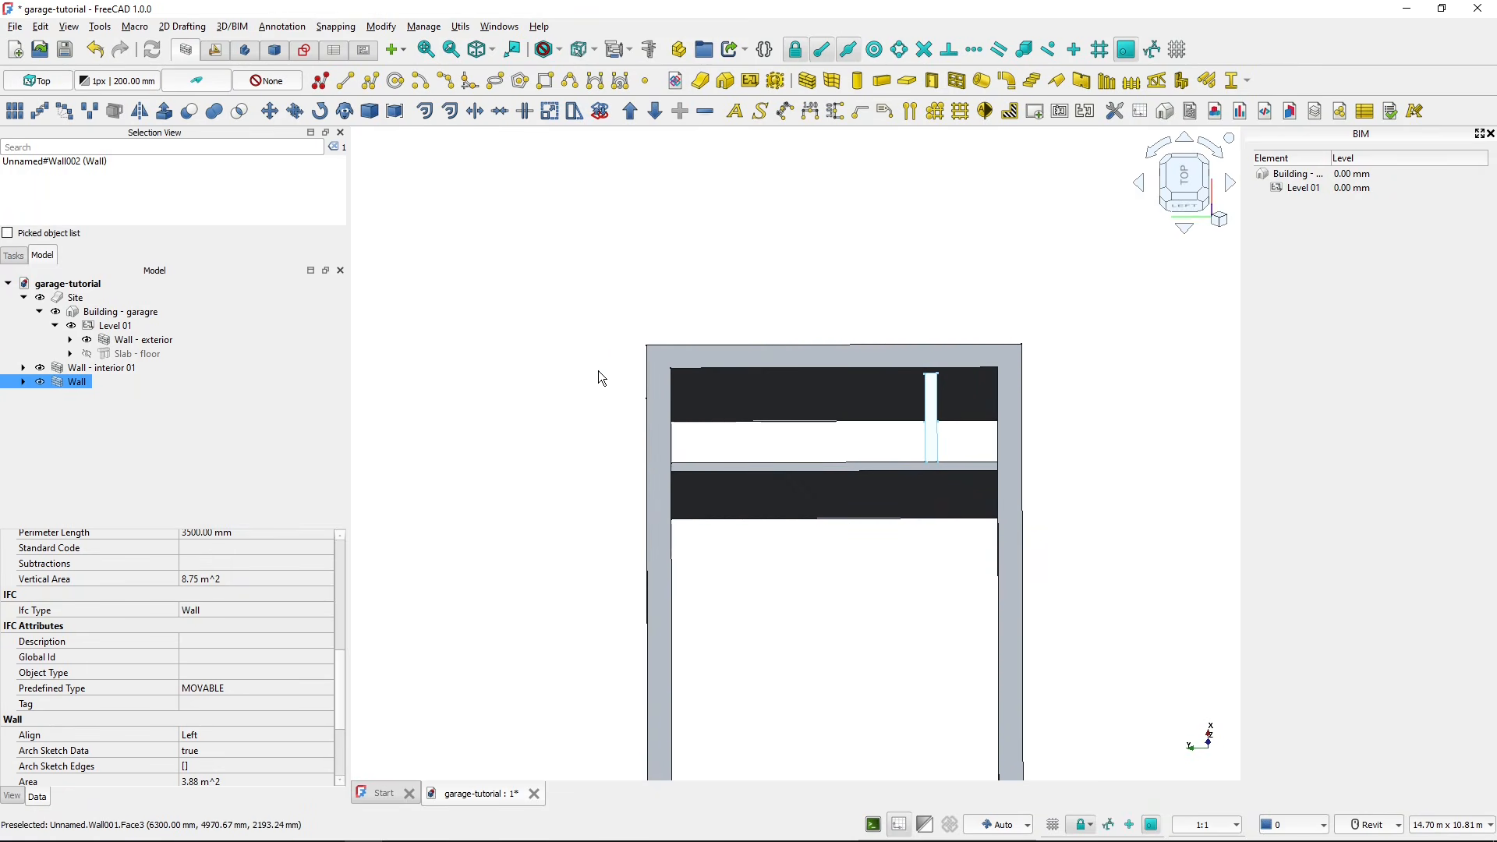
- Draw a 1000 mm line along the exterior wall's inner base, from the cross wall's corner to the small room's corner
click(345, 82)
scroll(985, 438, up, 3)
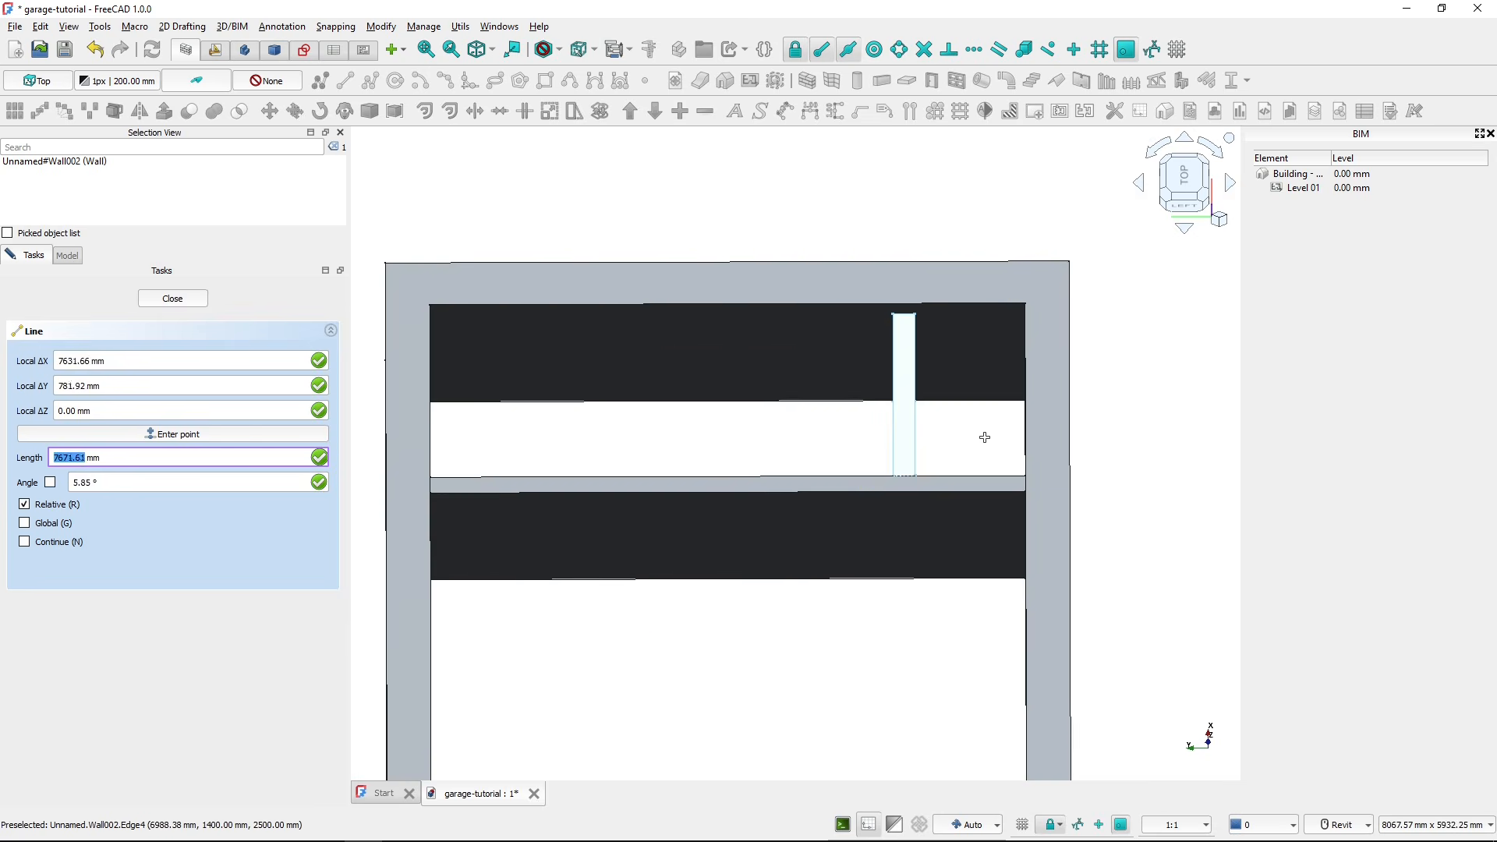
scroll(984, 437, up, 2)
shift+middle_drag(978, 425, 946, 422)
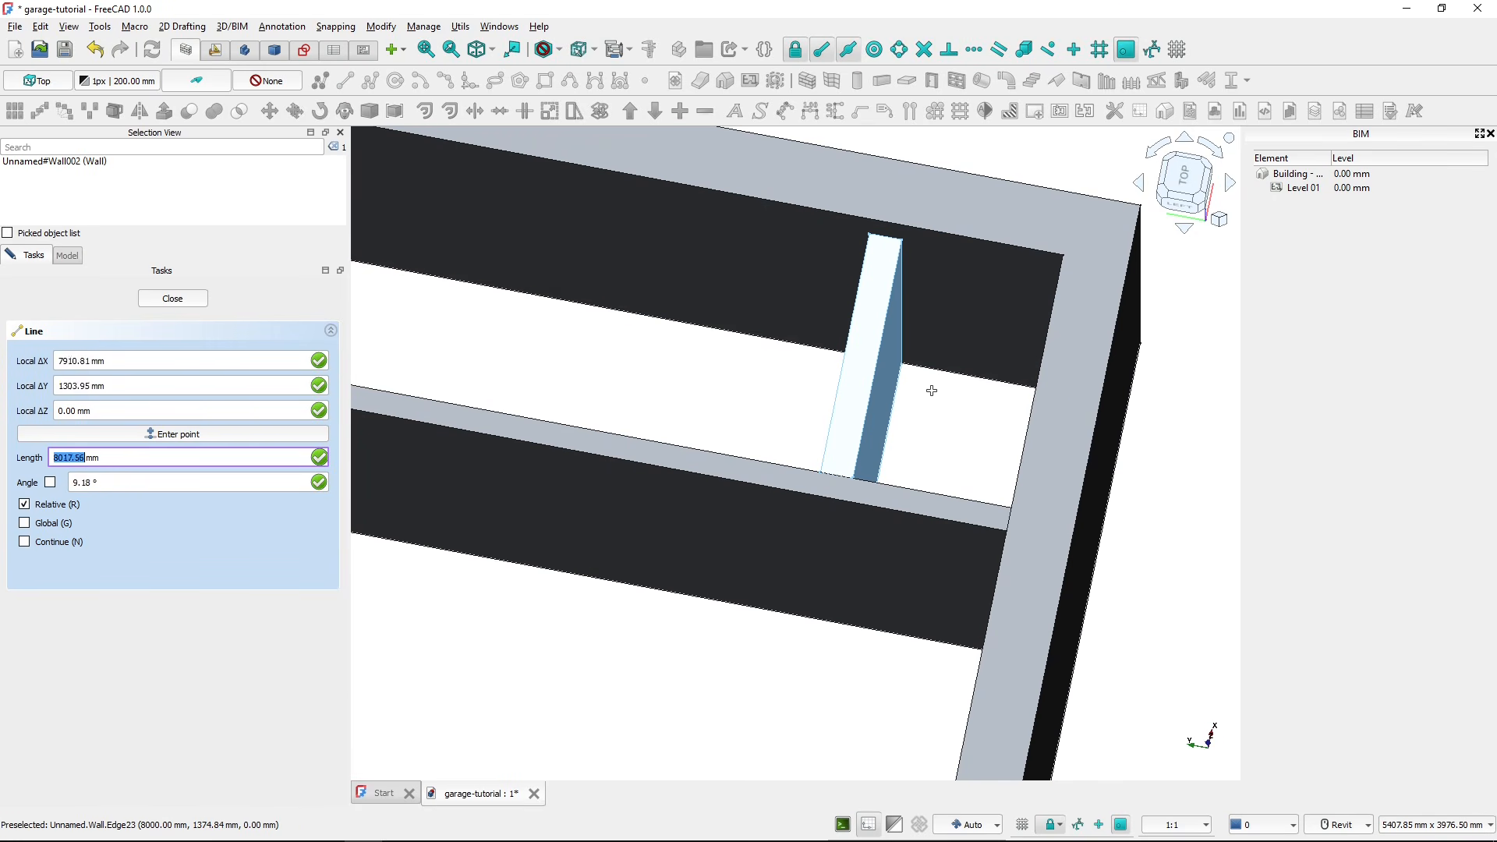
click(902, 366)
shift+middle_drag(933, 407, 947, 378)
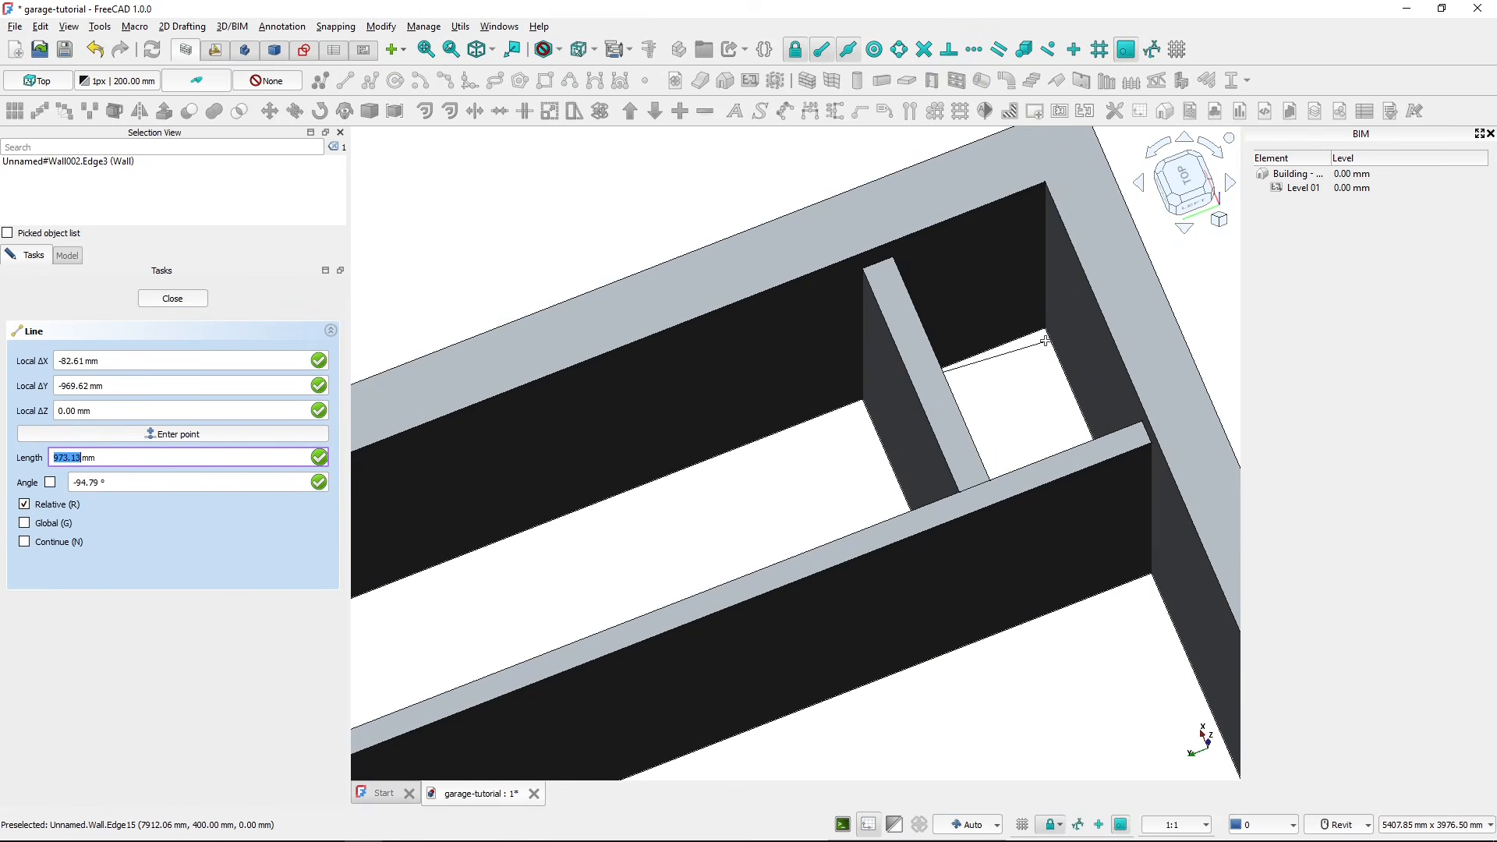
click(1045, 341)
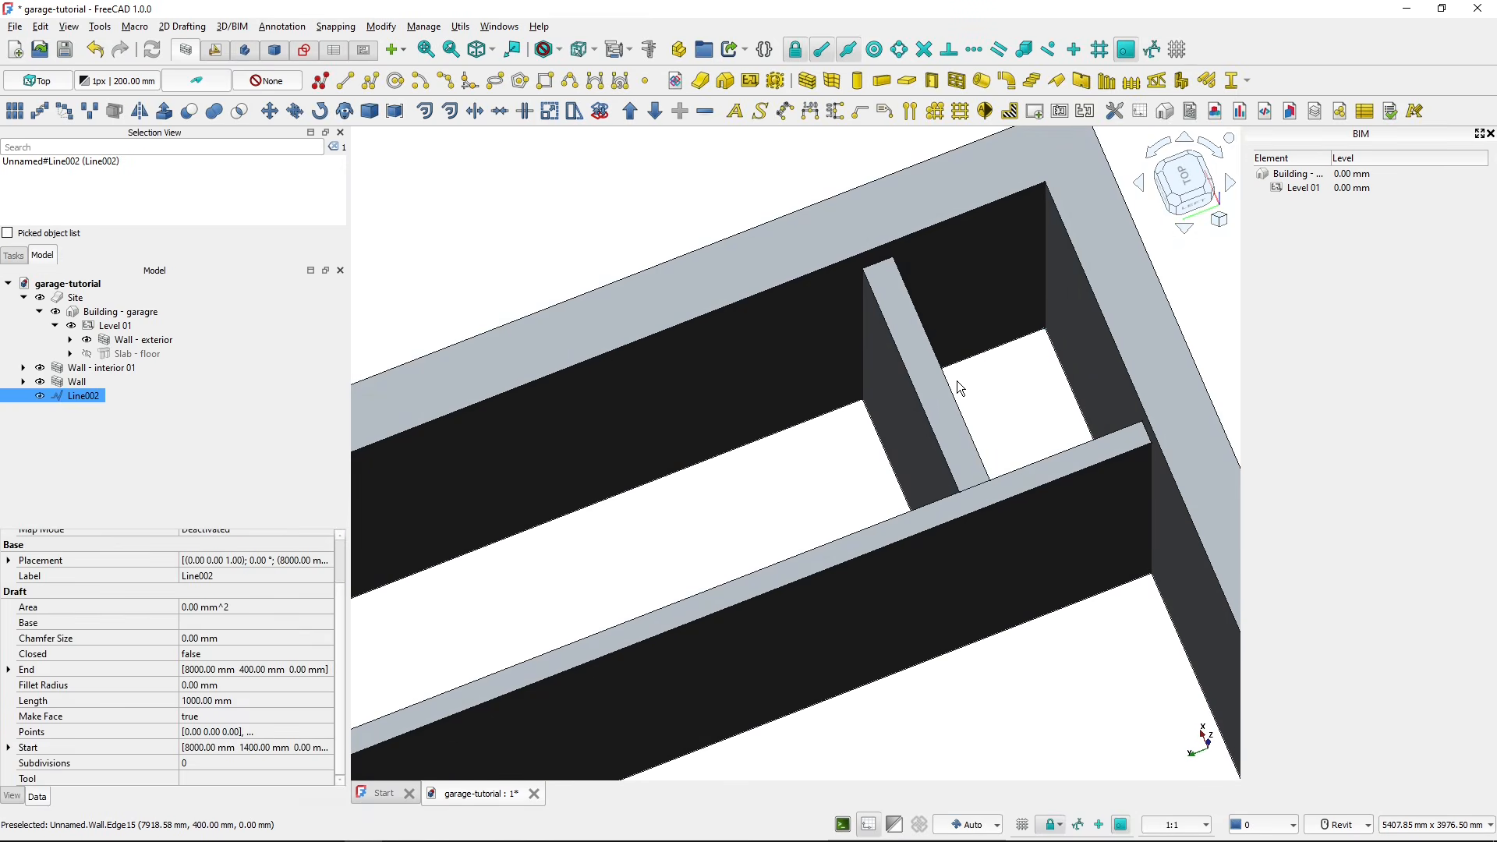
- Create a wall from the 1000 mm line and set its width to 150 mm
click(806, 81)
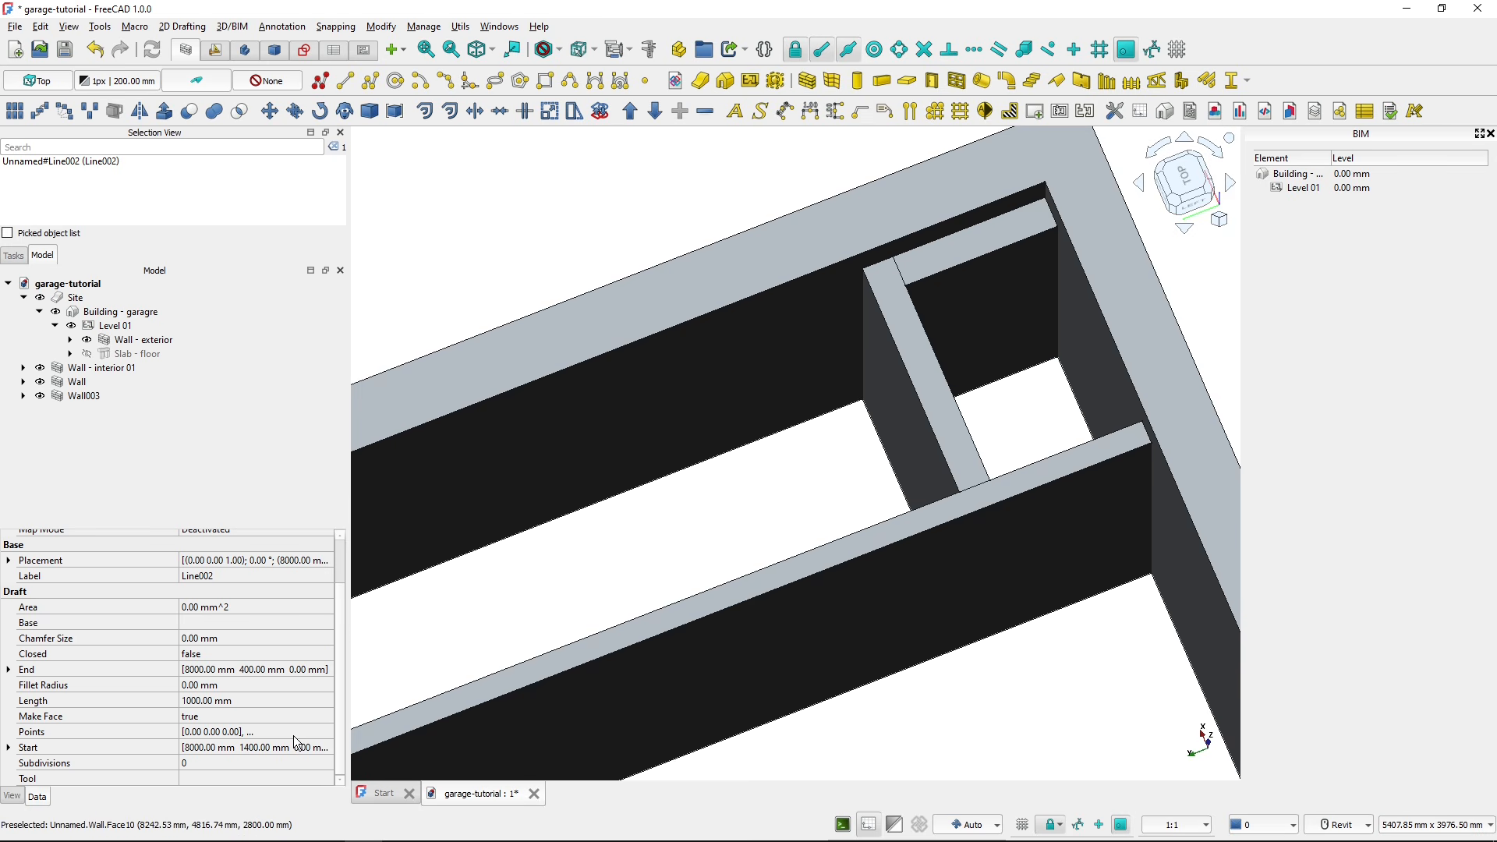
click(84, 396)
scroll(233, 725, down, 5)
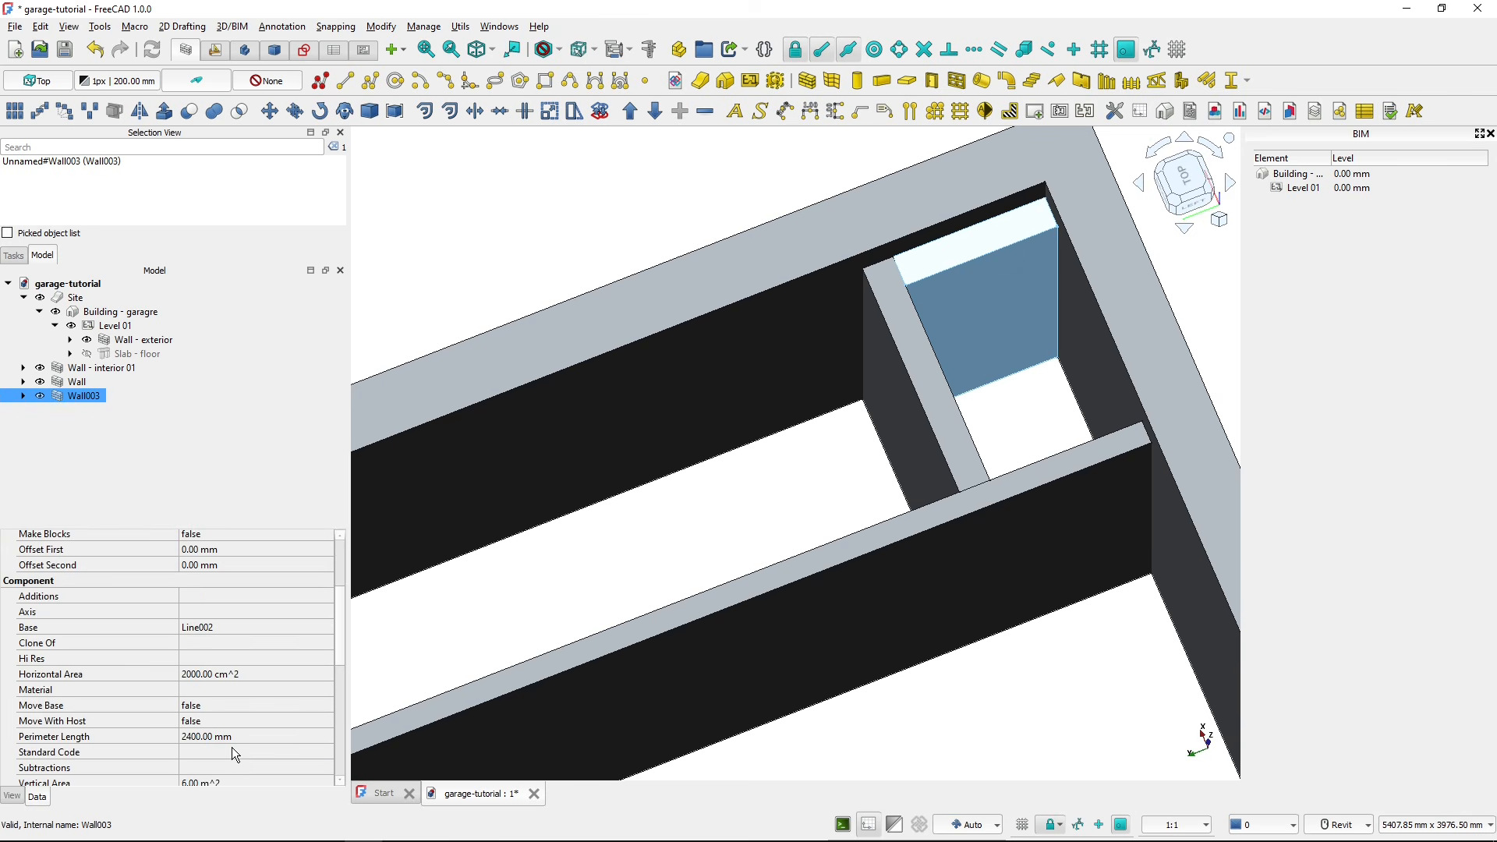
scroll(227, 769, down, 5)
click(228, 776)
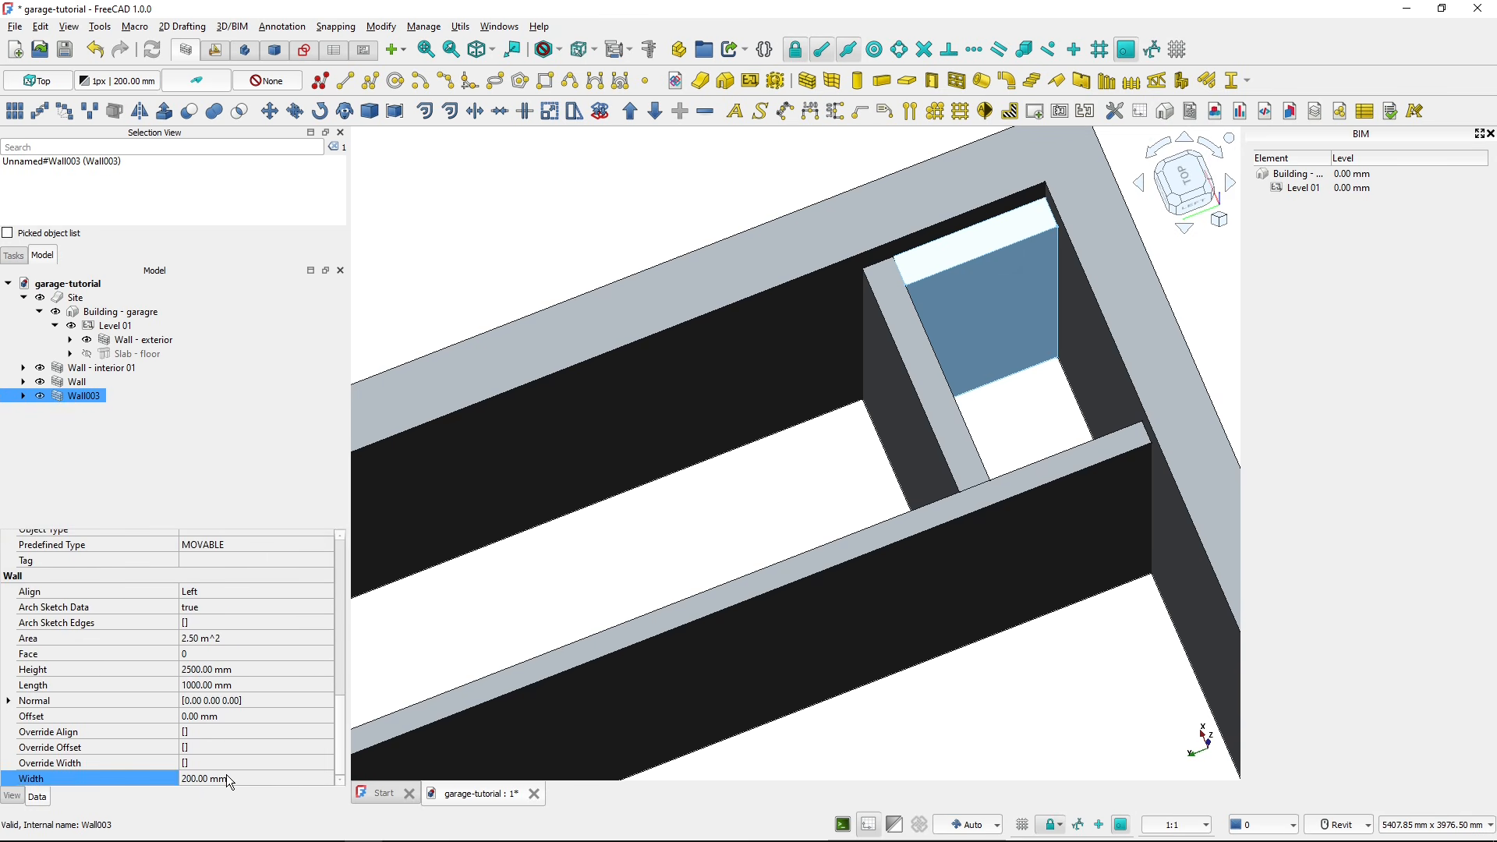
text(150)
key(Return)
click(792, 465)
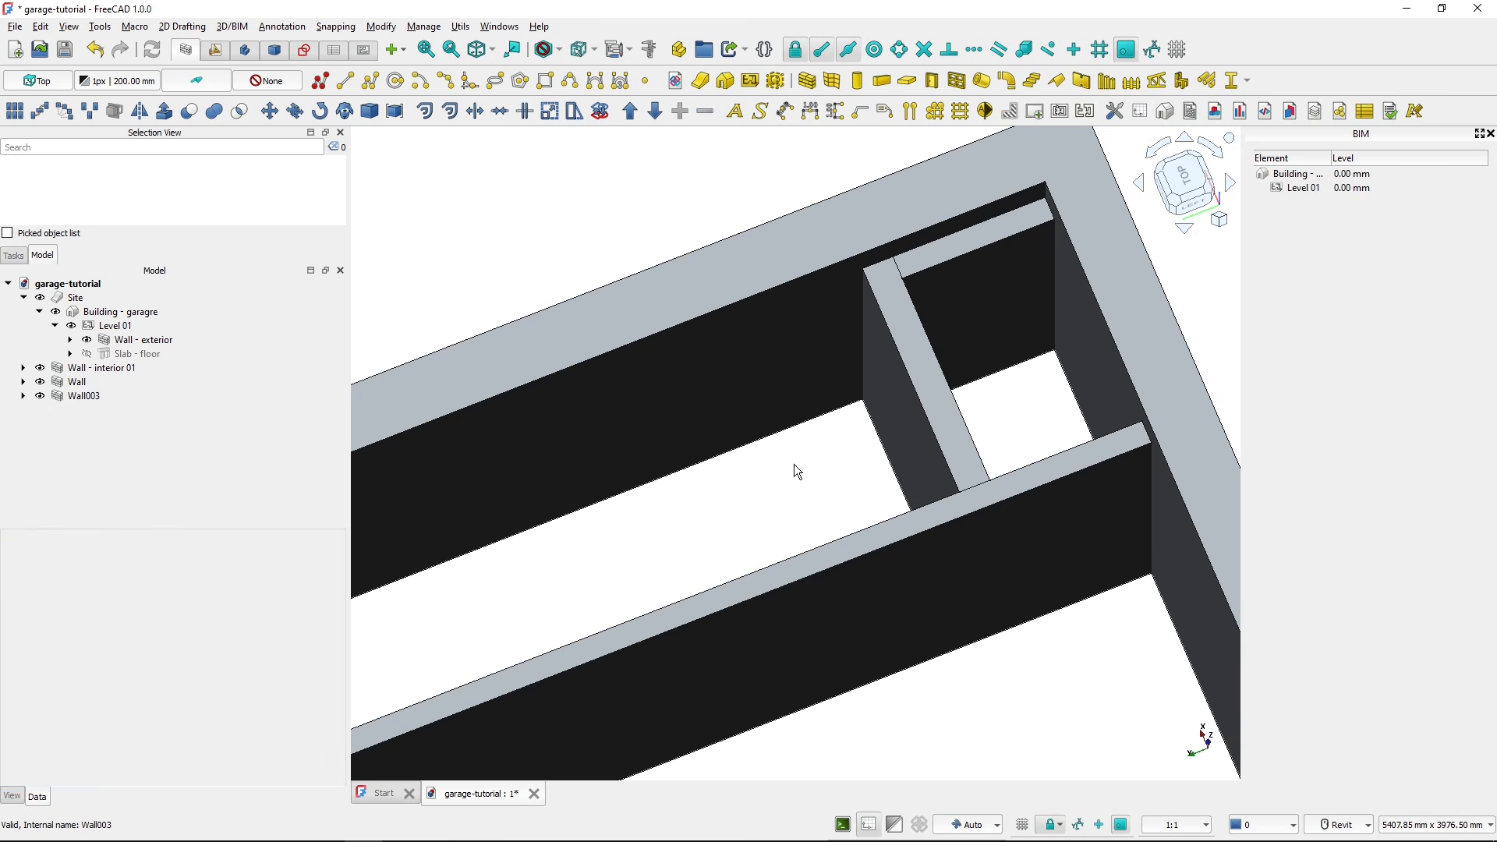
- Set the width of the 1550 mm cross wall to 150 mm
click(926, 375)
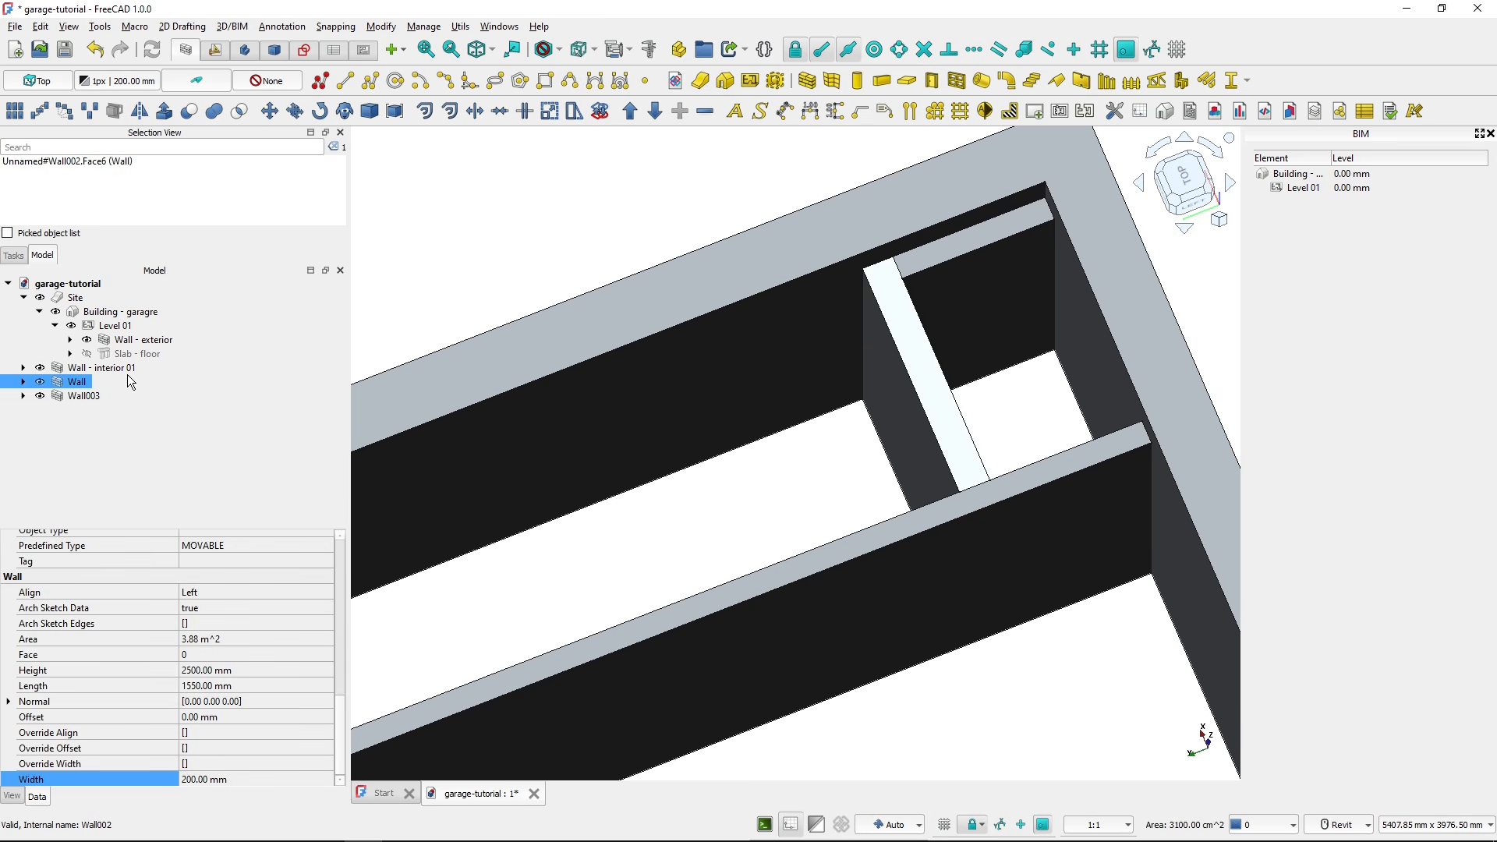
click(210, 778)
text(150)
key(Return)
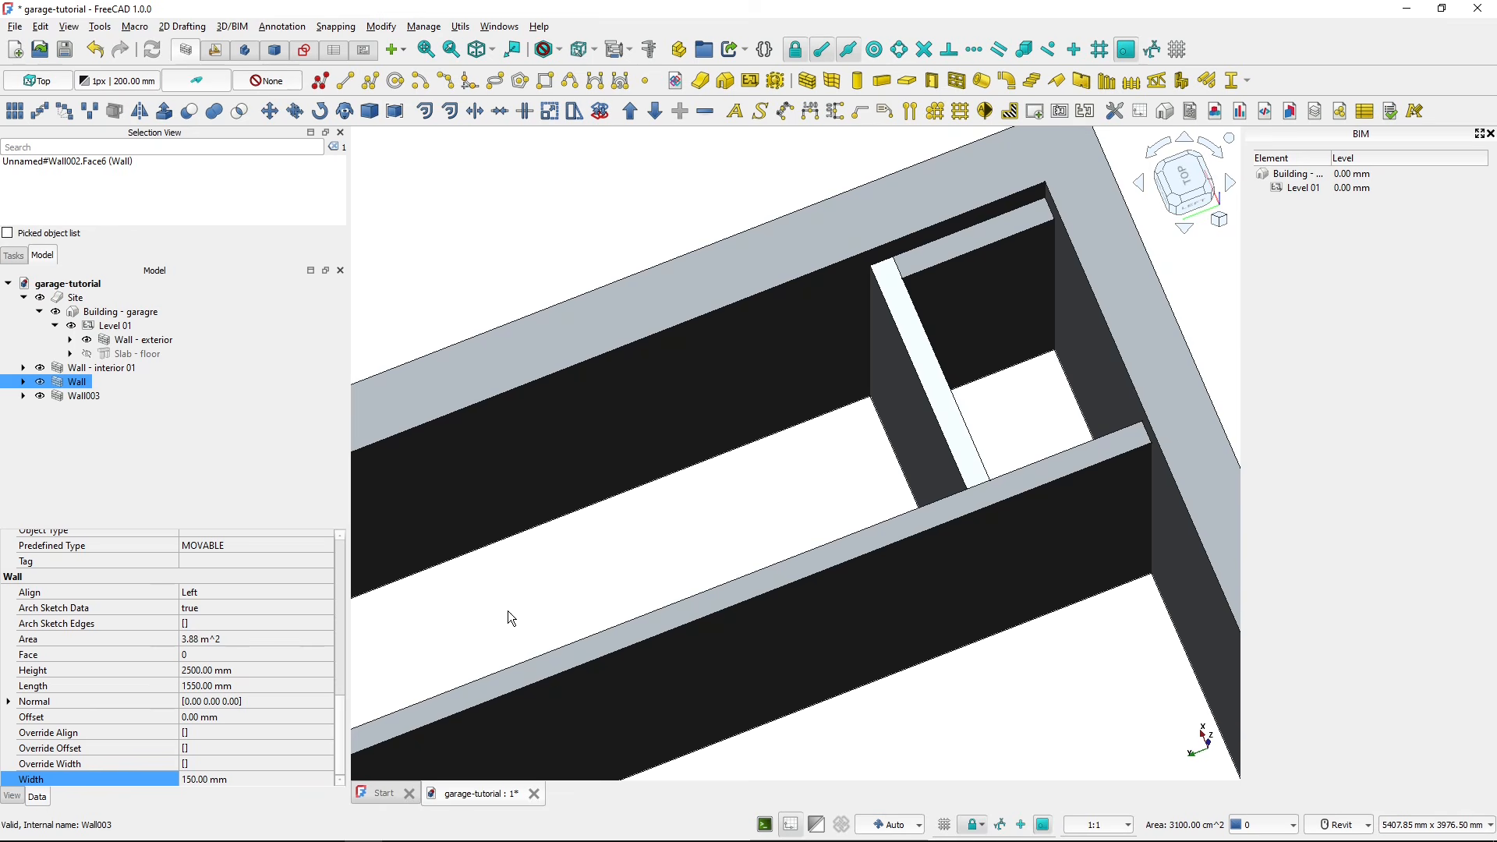
- Set the height of the short wall in the small room to 1200 mm
click(952, 317)
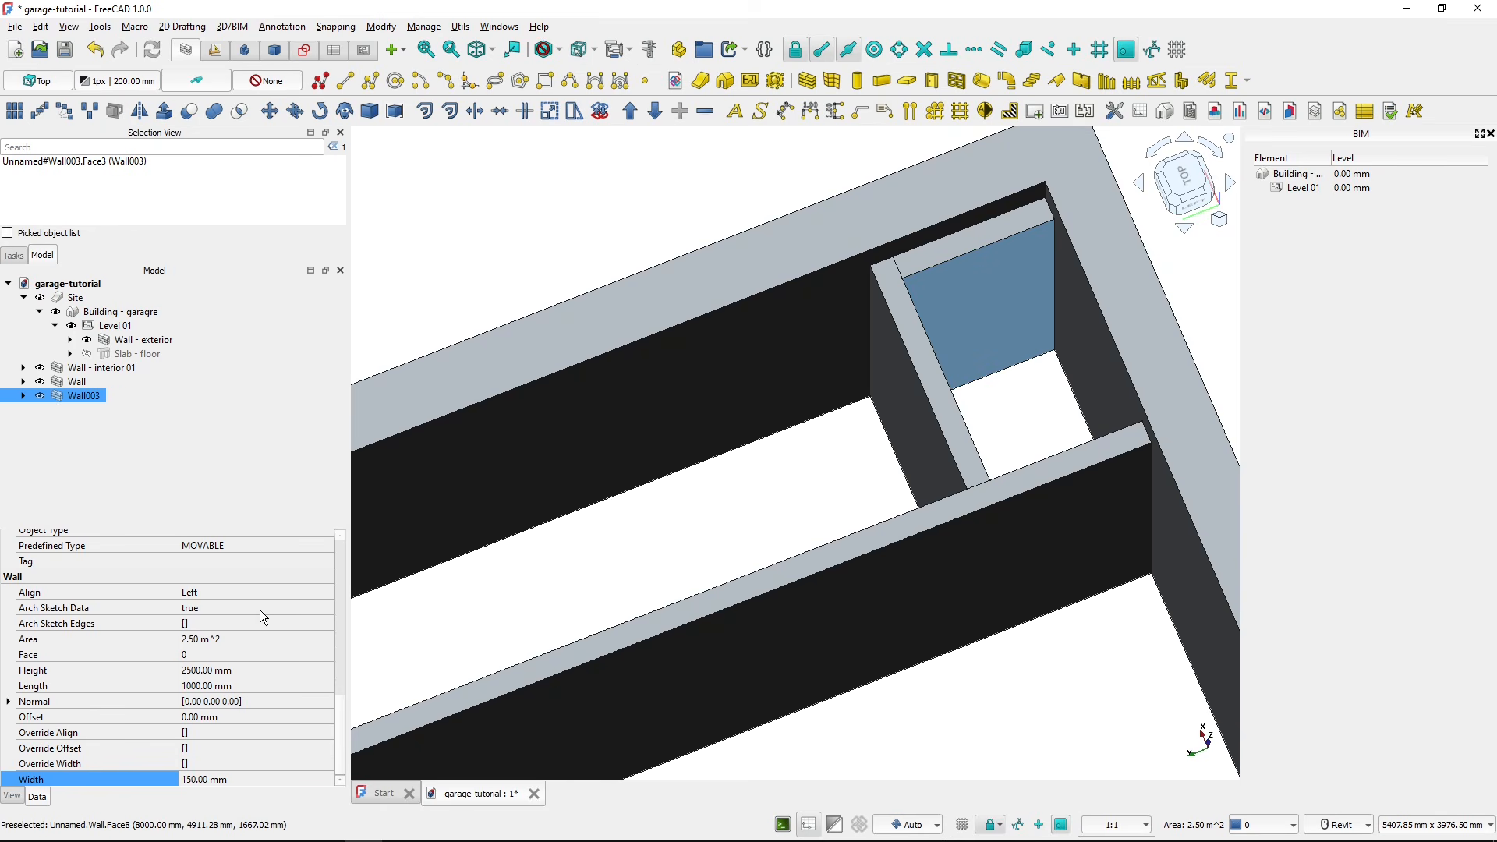
click(258, 669)
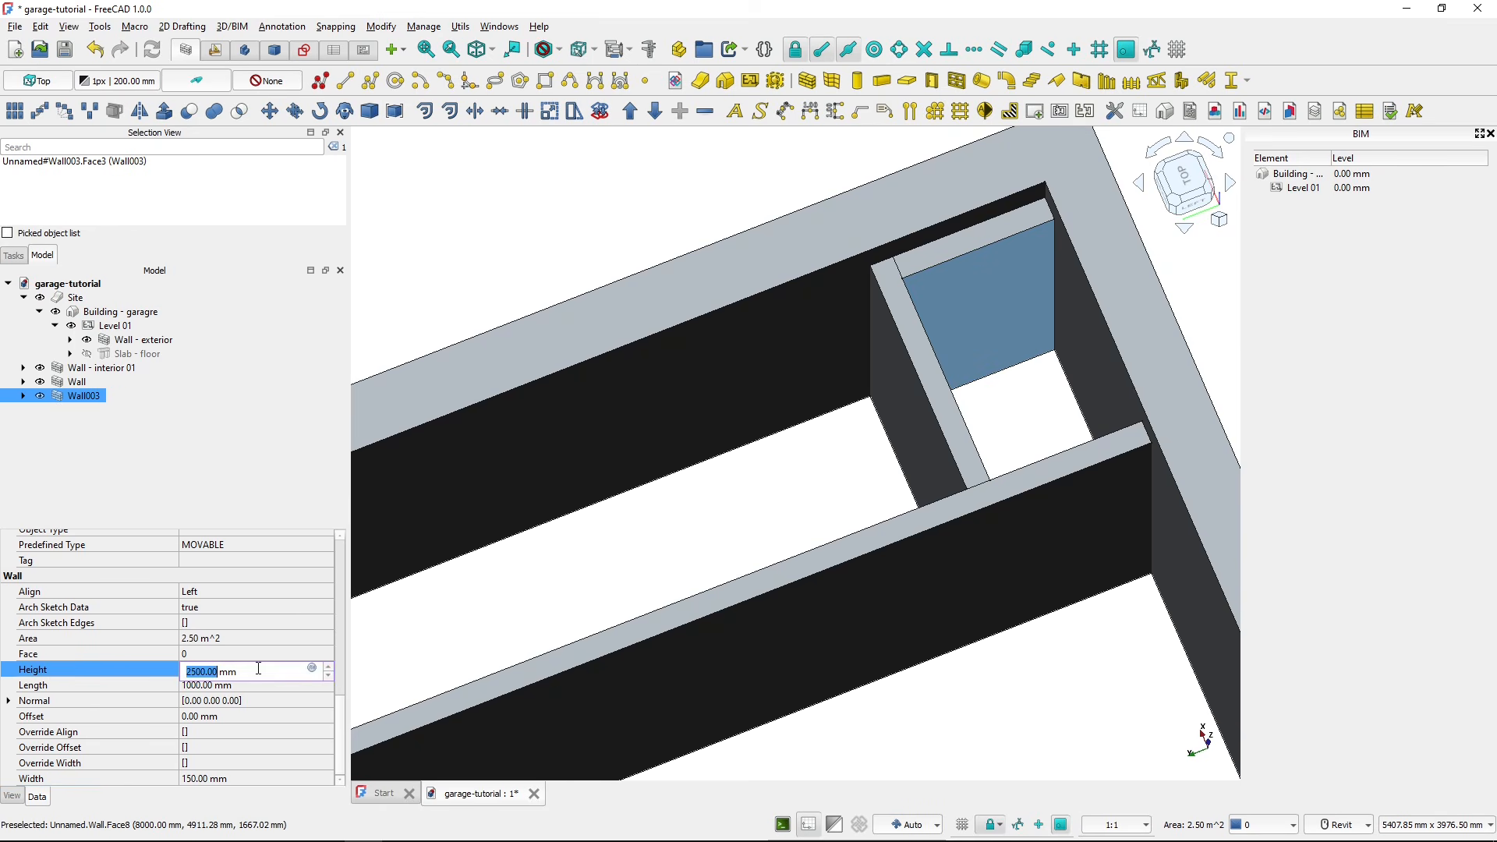
text(1200)
key(Return)
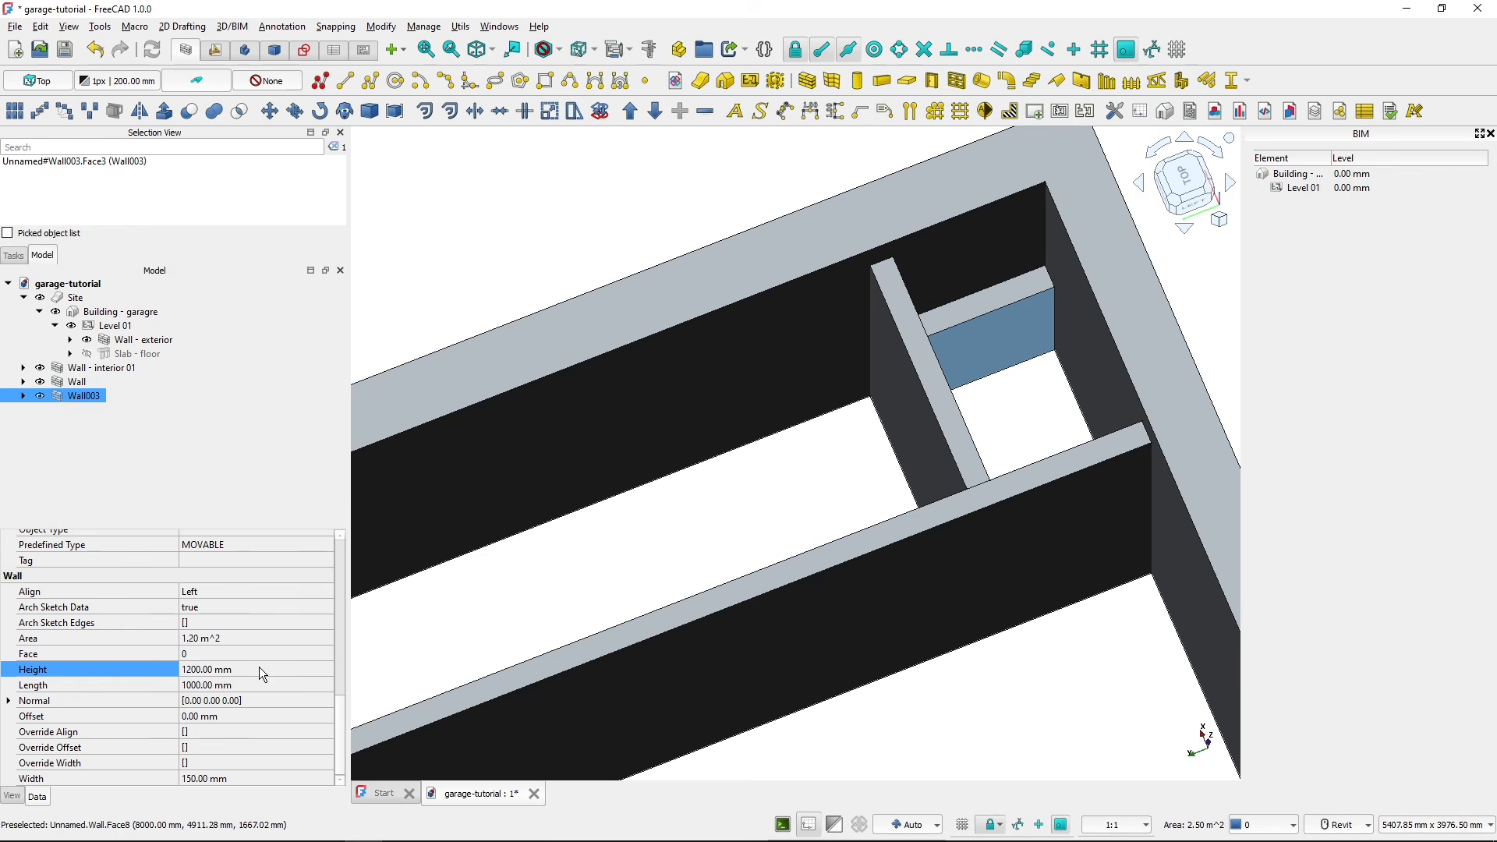
- Rename the cross wall as Wall - interior 02 and the short low wall as Wall - WC
click(86, 381)
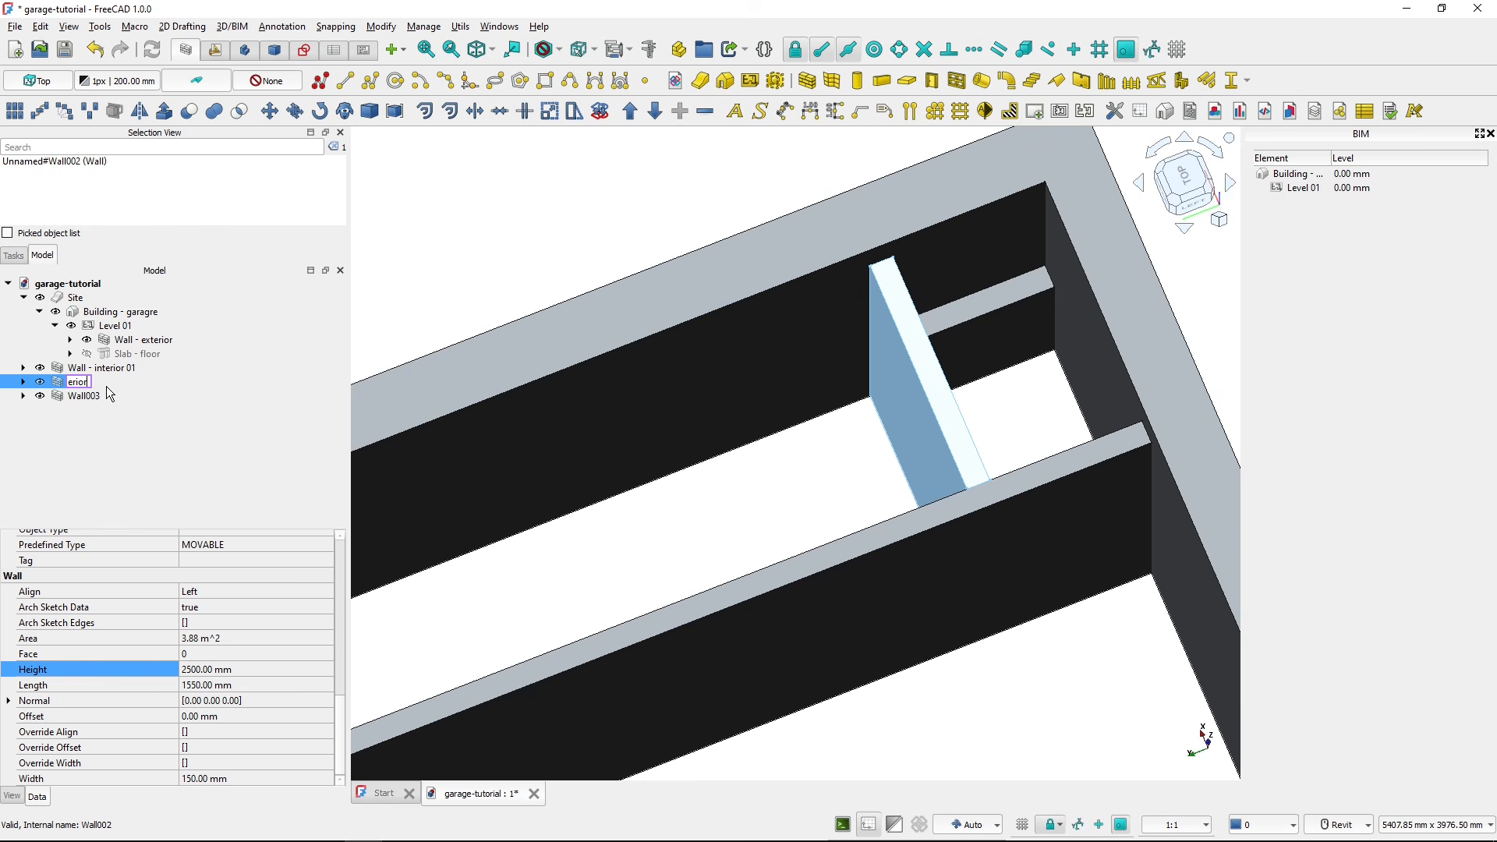
text(02)
key(Return)
click(103, 396)
click(103, 395)
key(BackSpace)
key(BackSpace)
key(BackSpace)
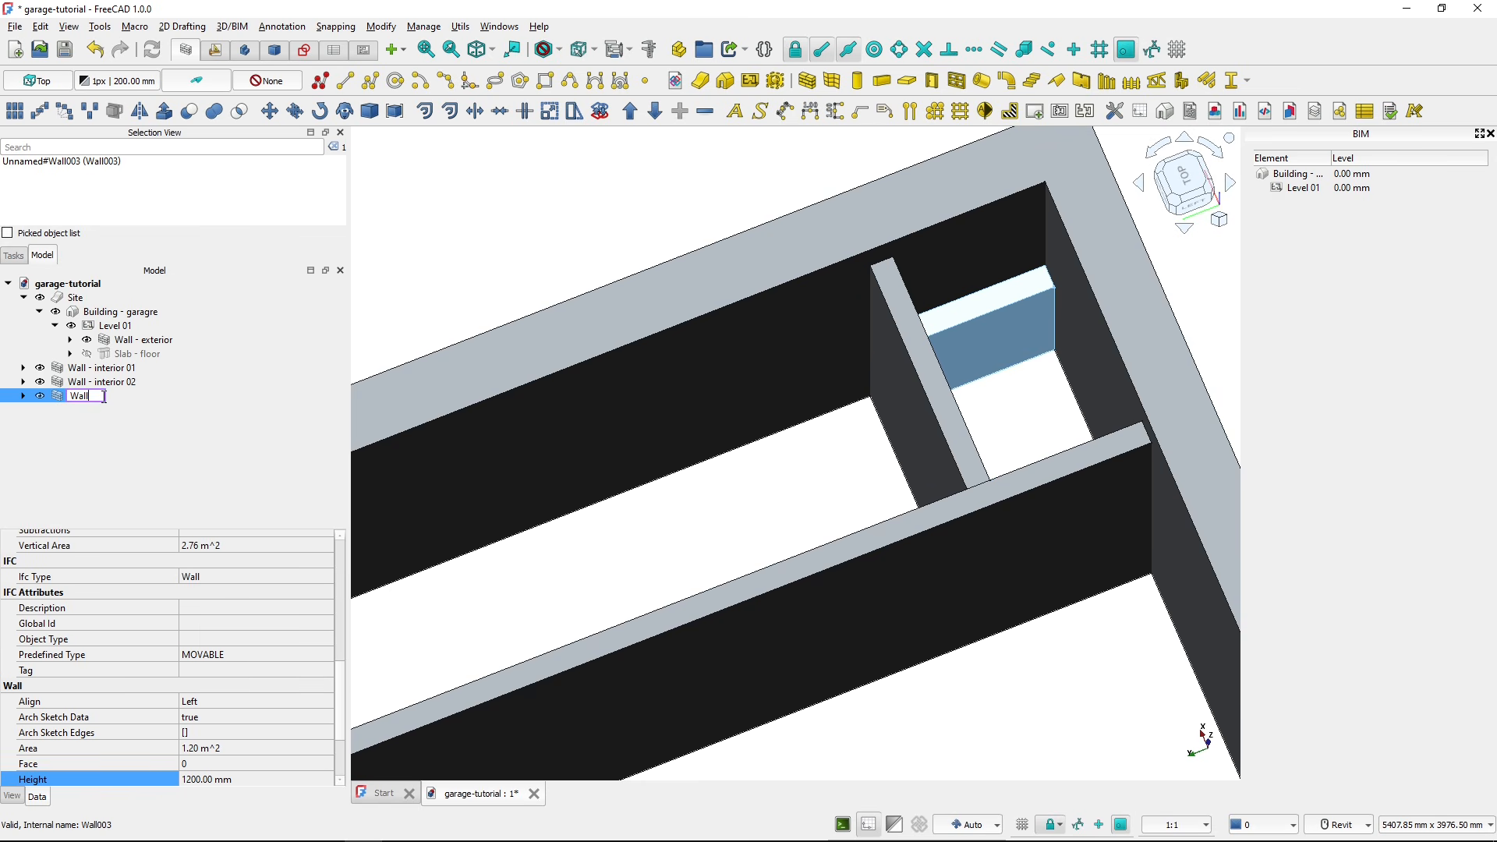
text(- WC)
key(Return)
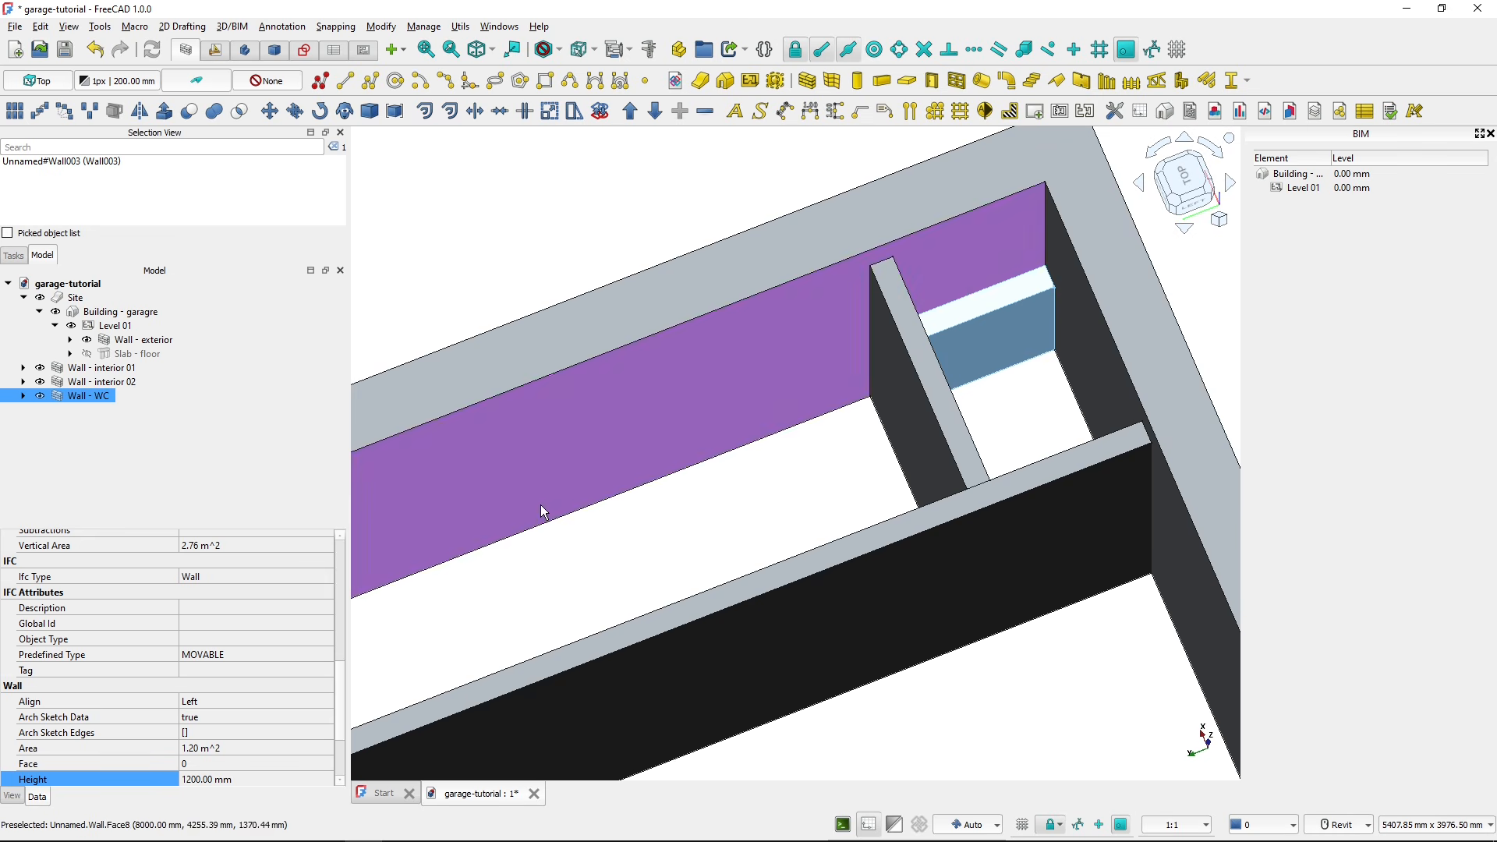
- Move Wall - interior 01, Wall - interior 02 and Wall - WC into Level 01
shift+middle_drag(728, 505, 650, 384)
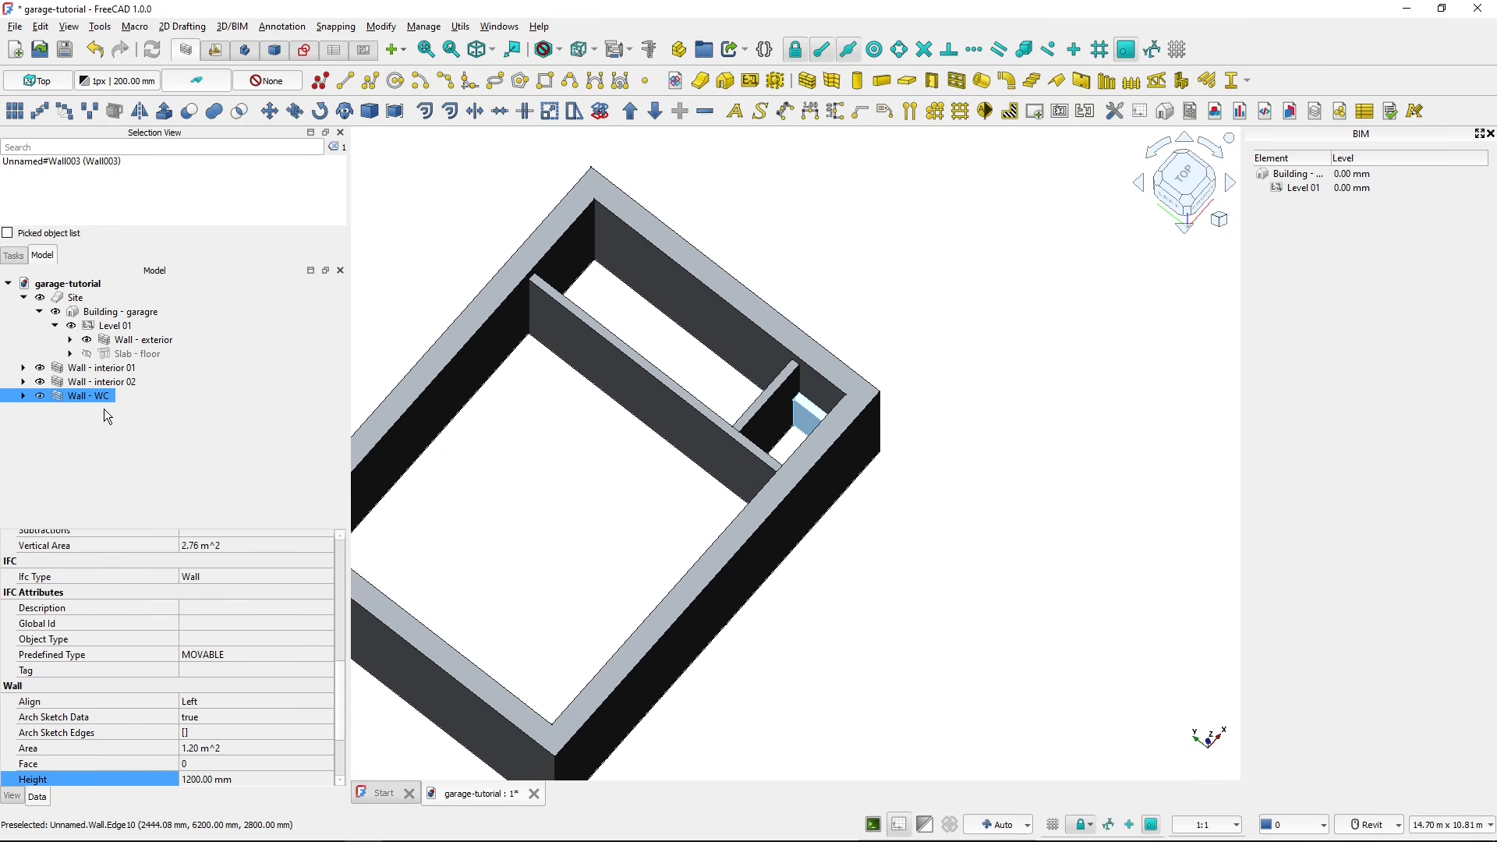
click(92, 368)
shift+click(99, 396)
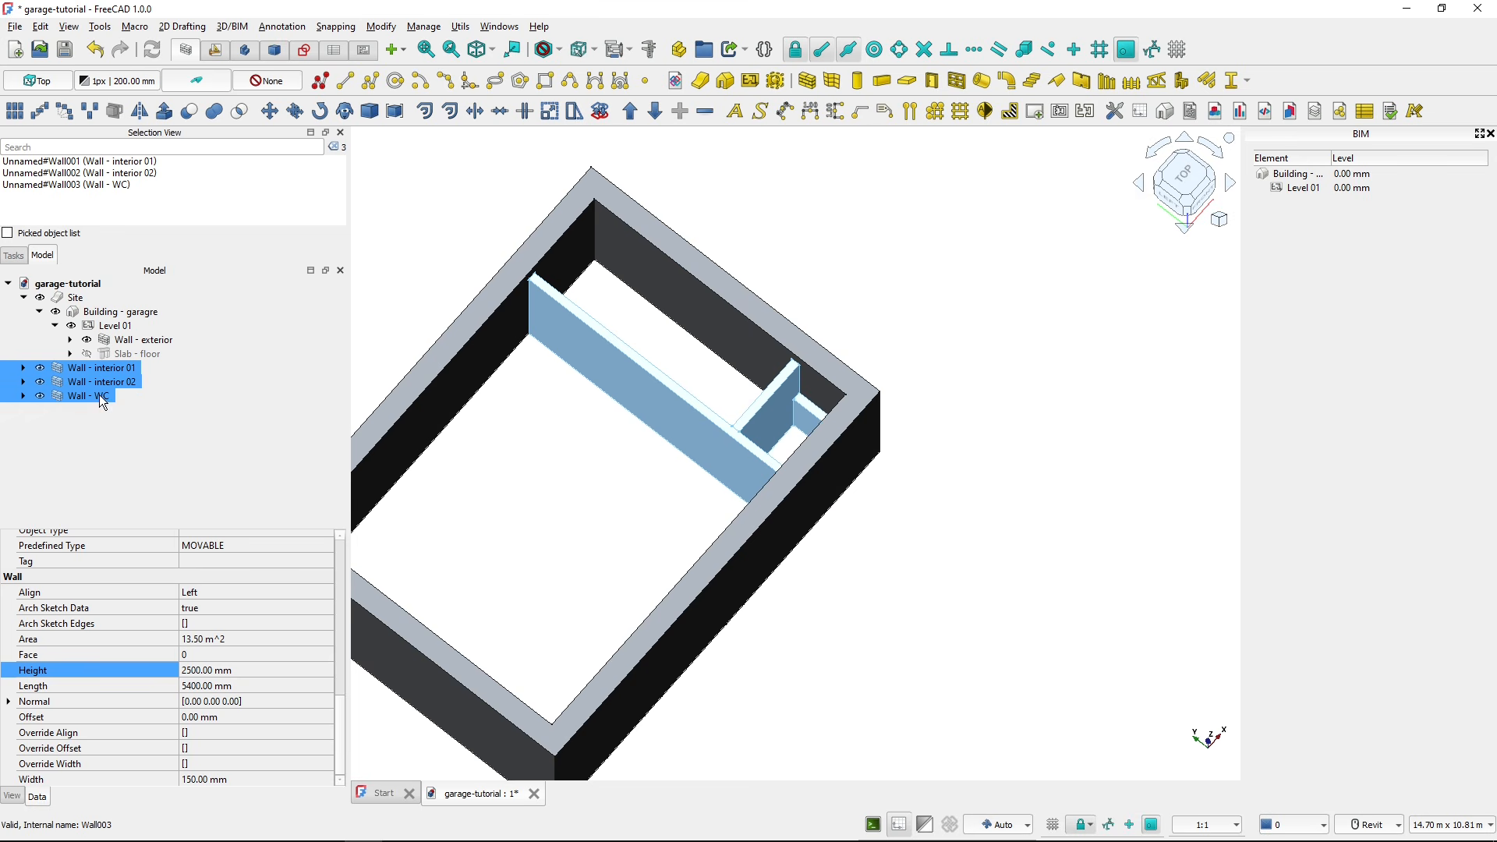
drag(96, 382, 165, 321)
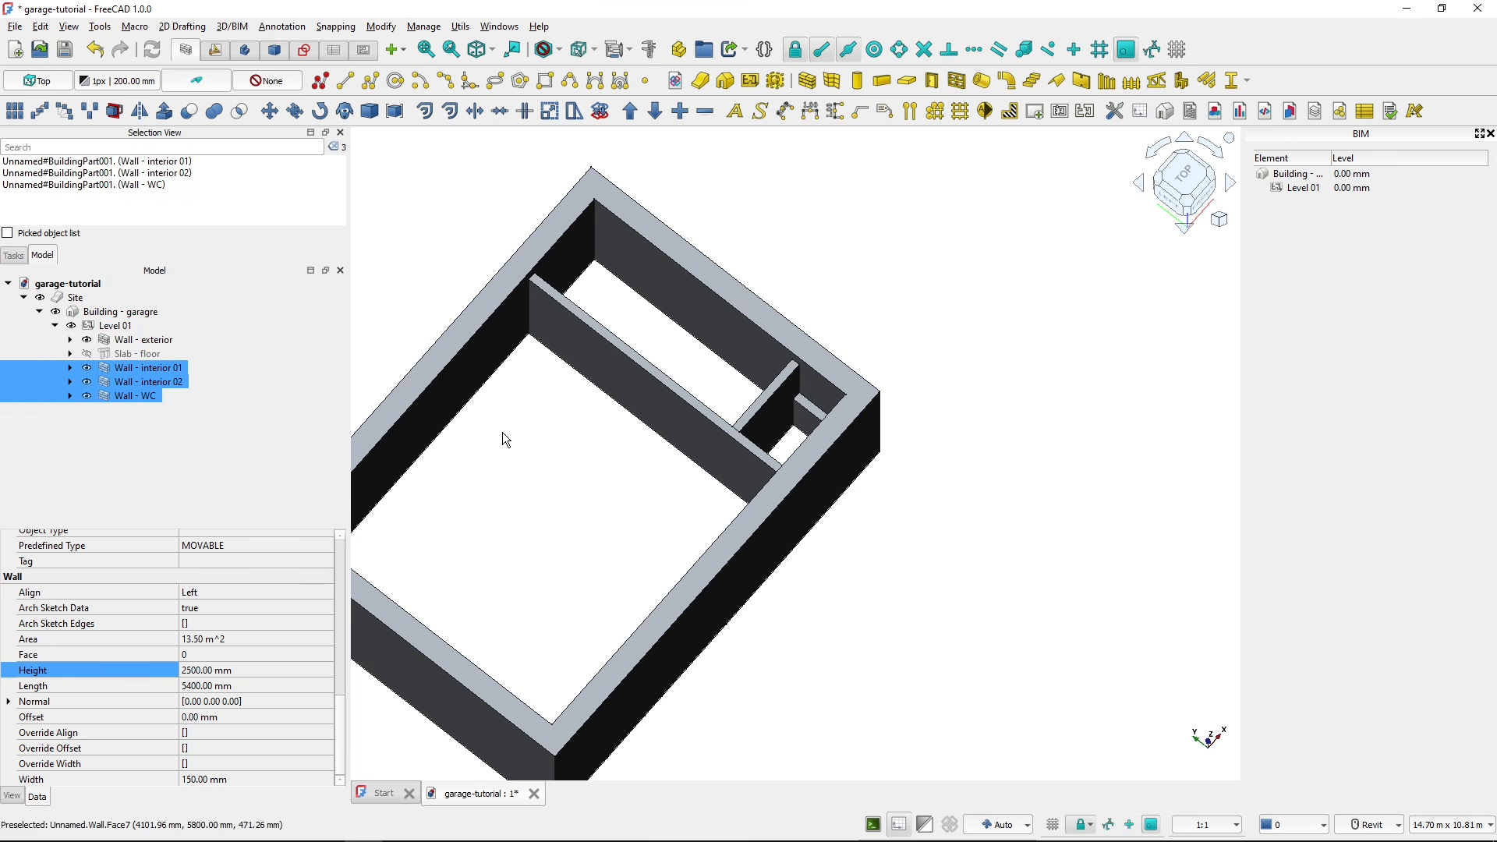
click(533, 441)
middle_drag(560, 438, 682, 379)
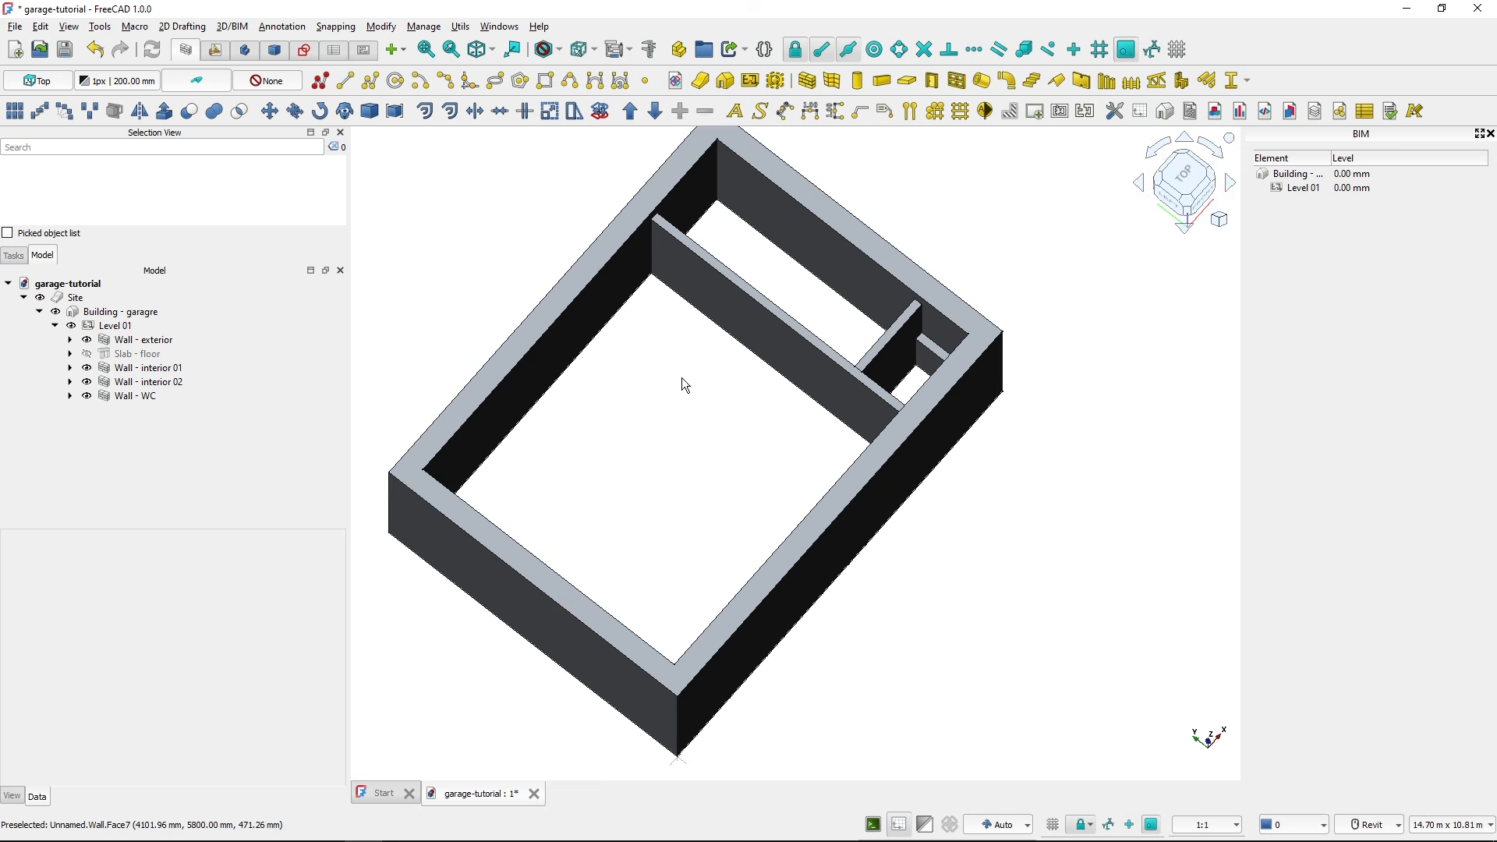
- Examine the model isometrically, and check the south windows' positions, size and sill height in the A101 PDF's plan and elevation
click(1184, 209)
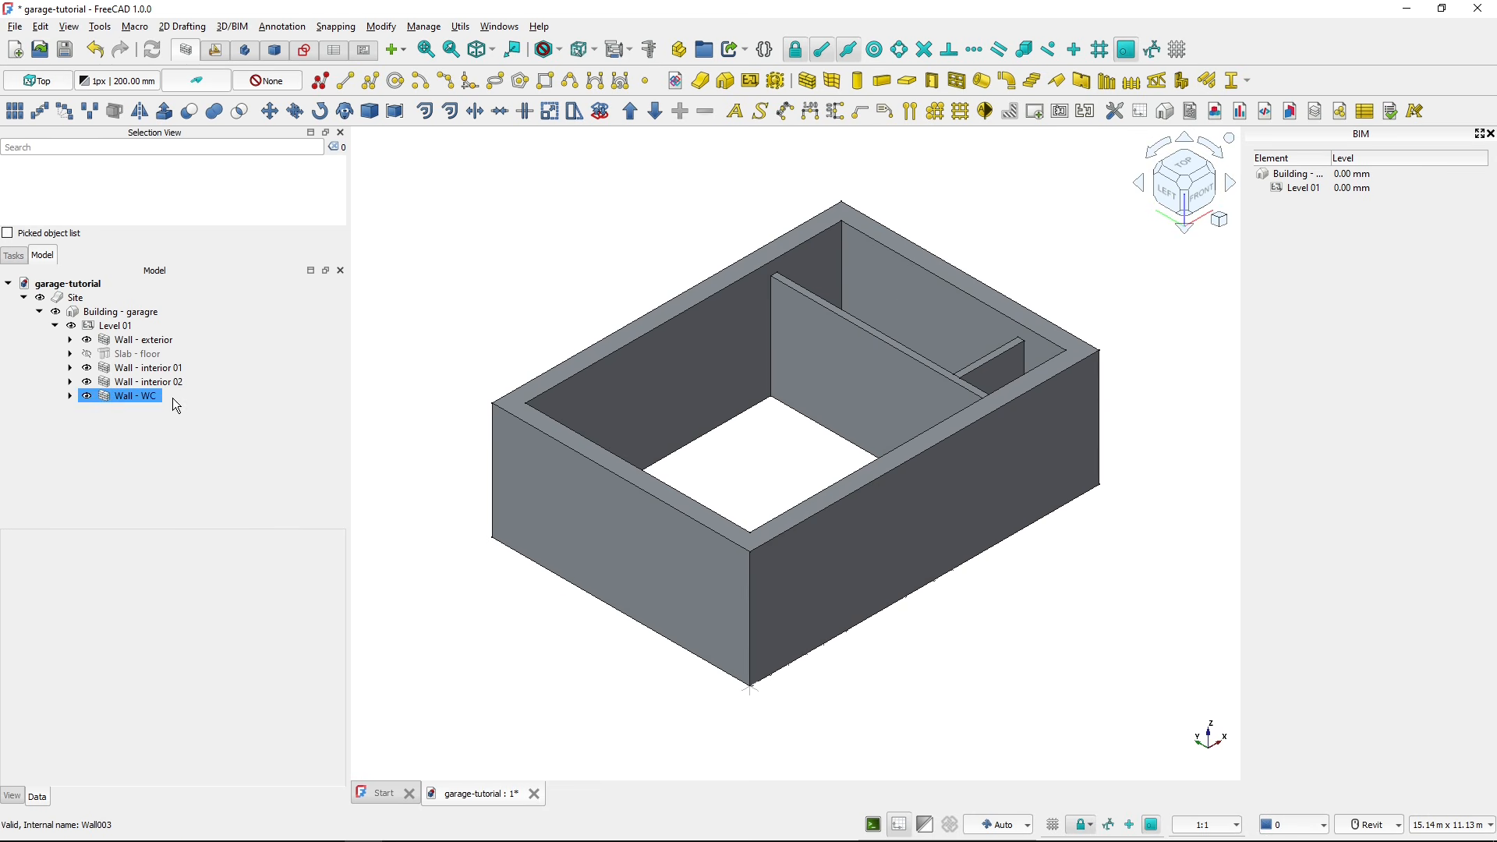
click(142, 354)
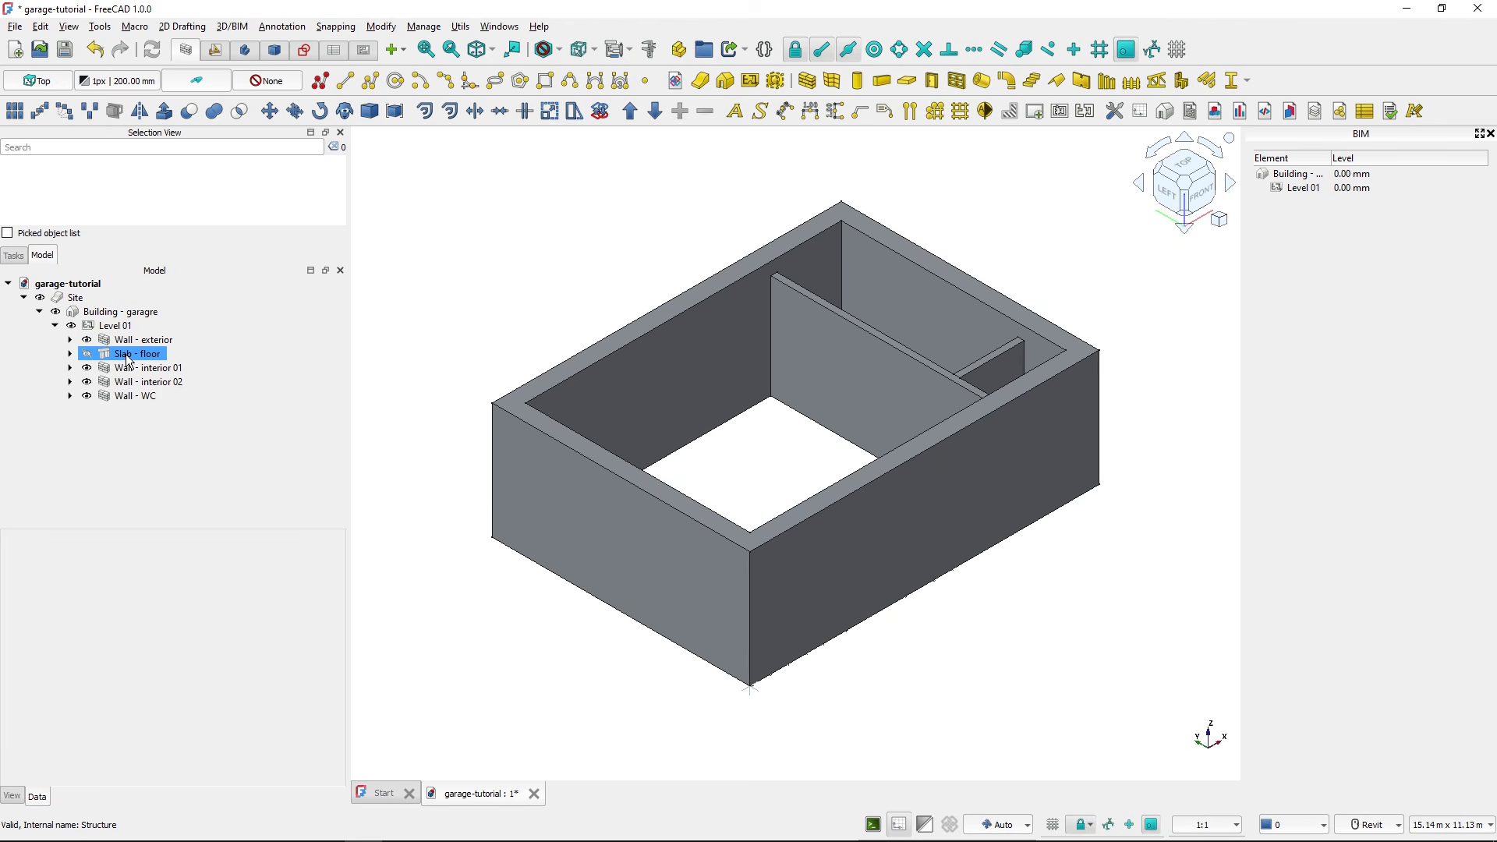
key(ctrl)
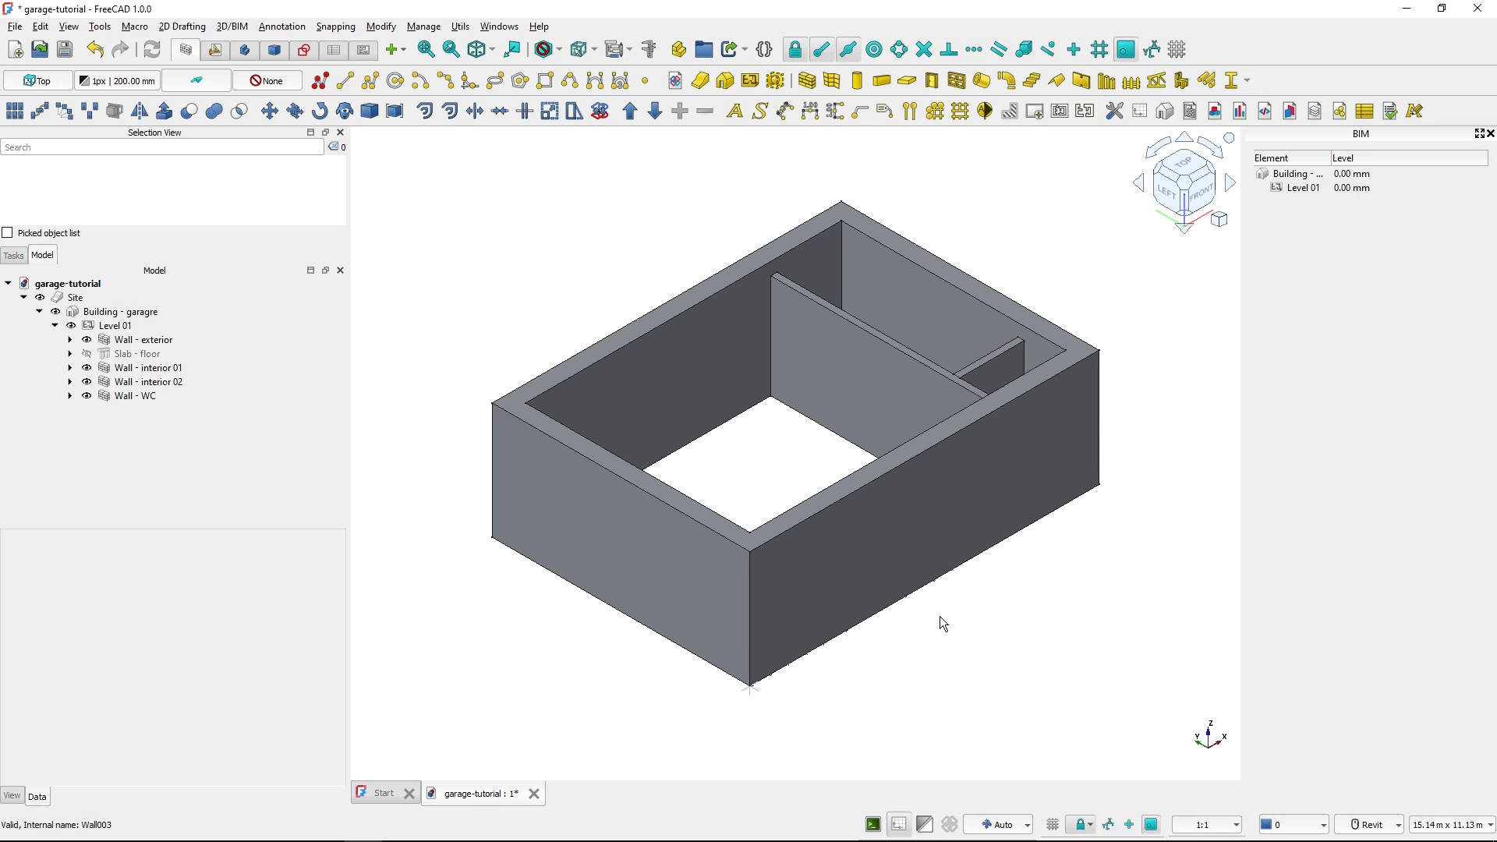
key(alt+Tab)
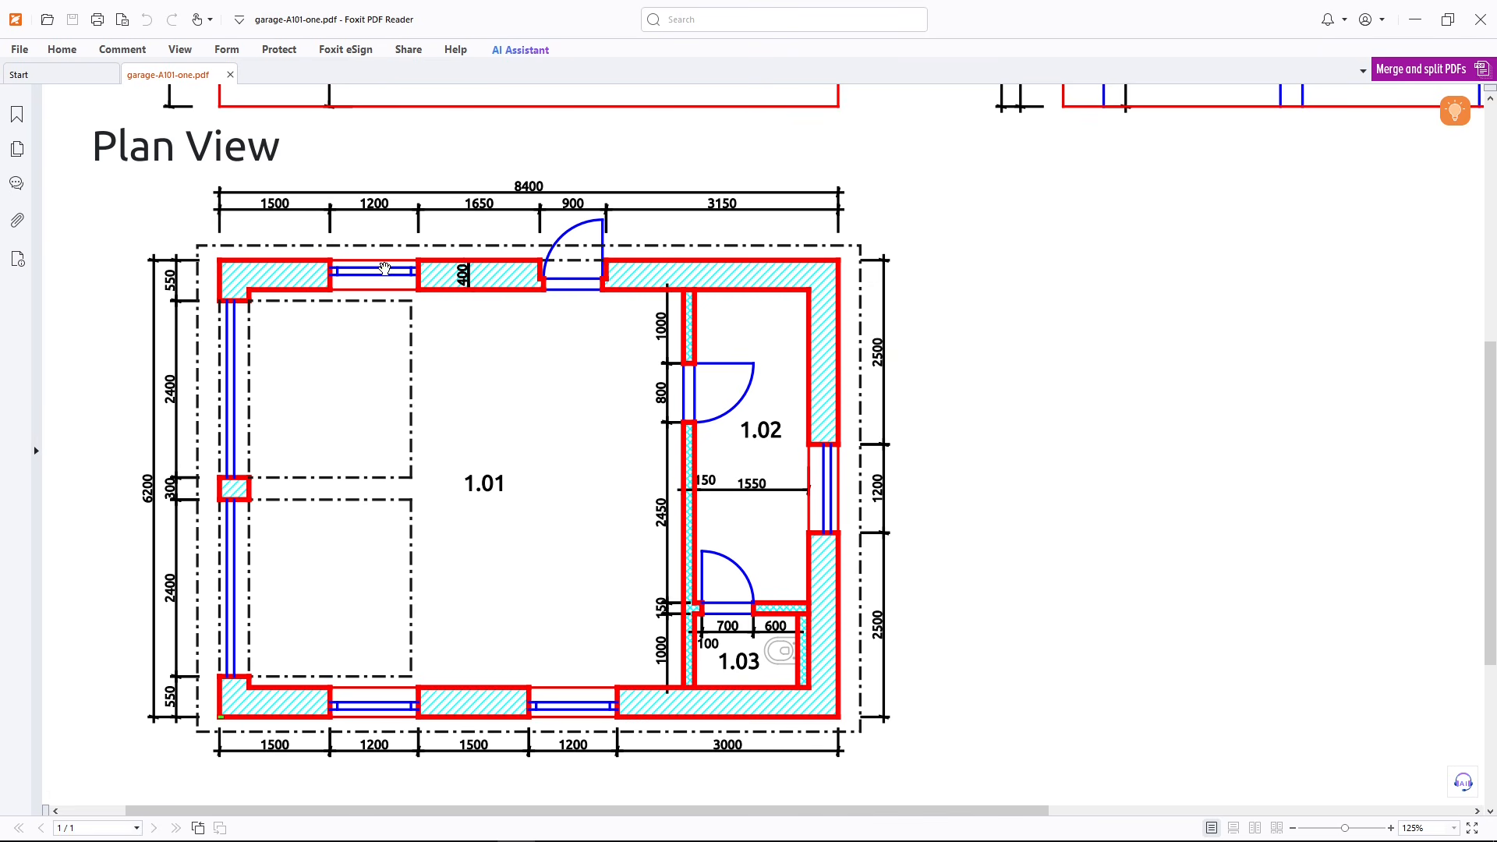
click(354, 706)
click(569, 705)
scroll(392, 747, up, 5)
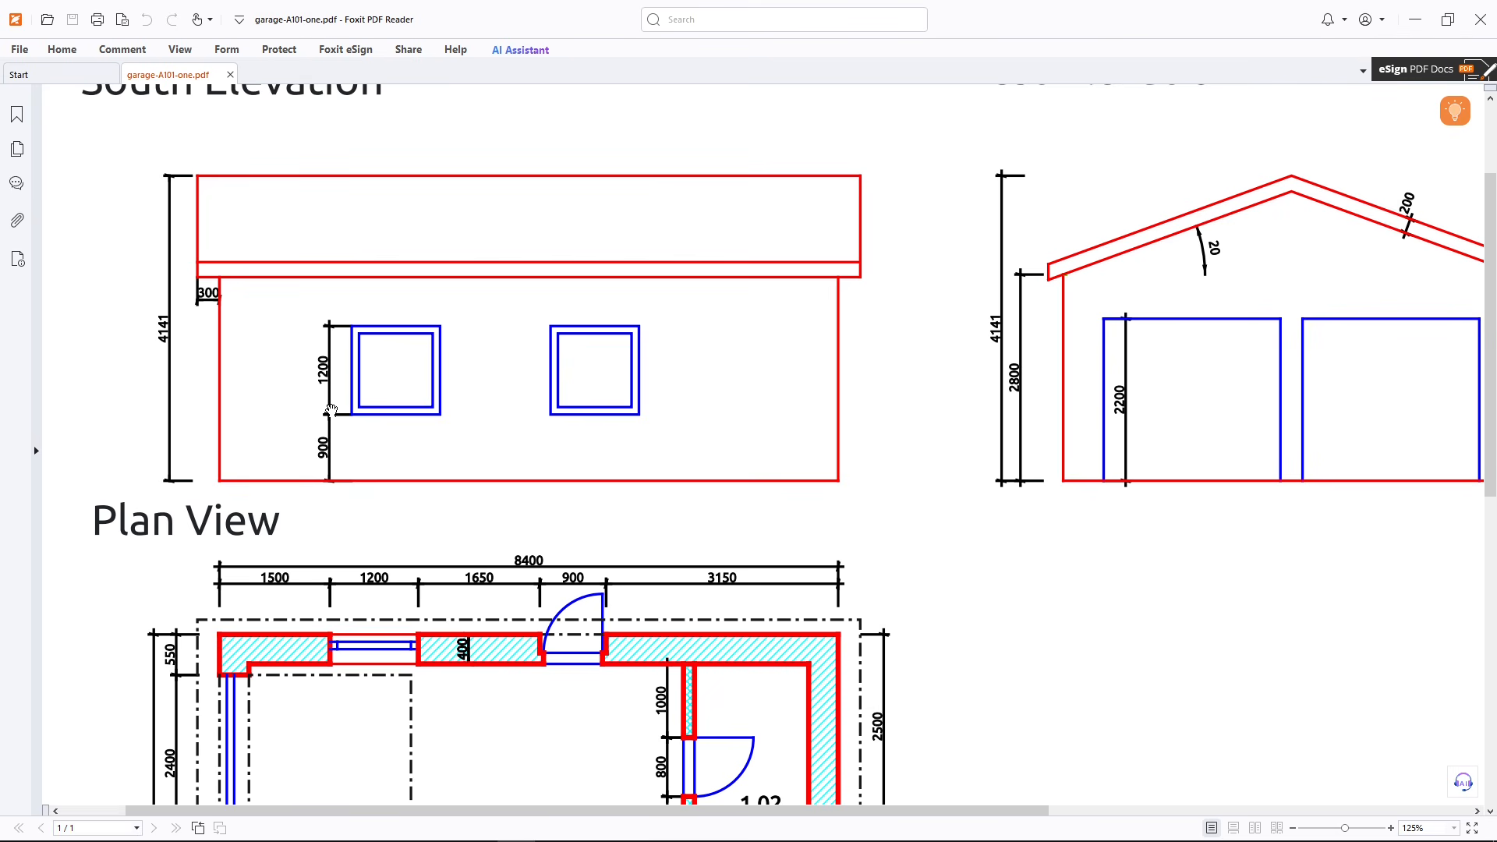
scroll(370, 542, down, 8)
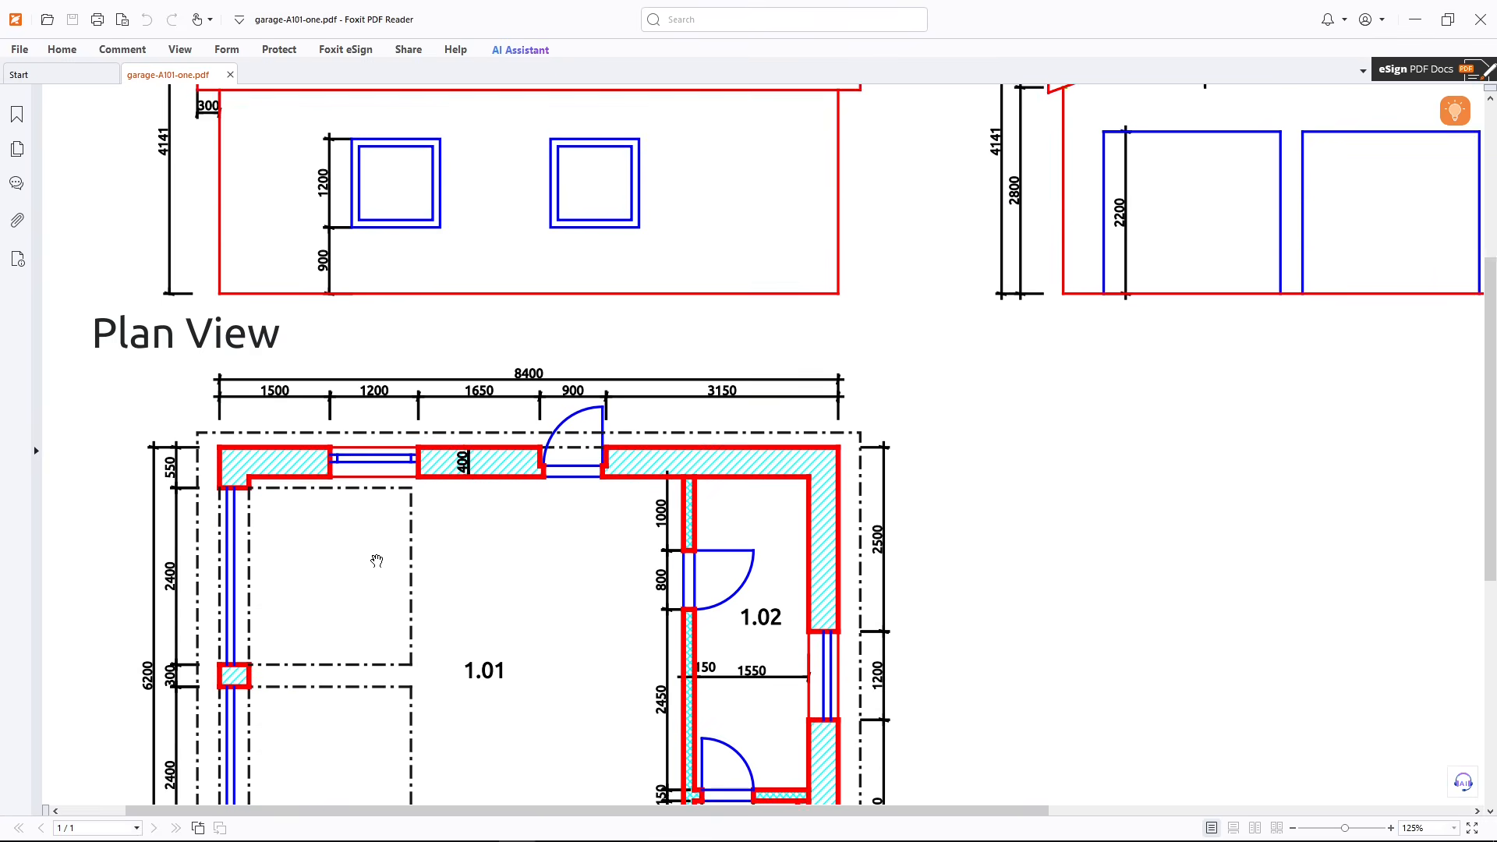
key(alt+Tab)
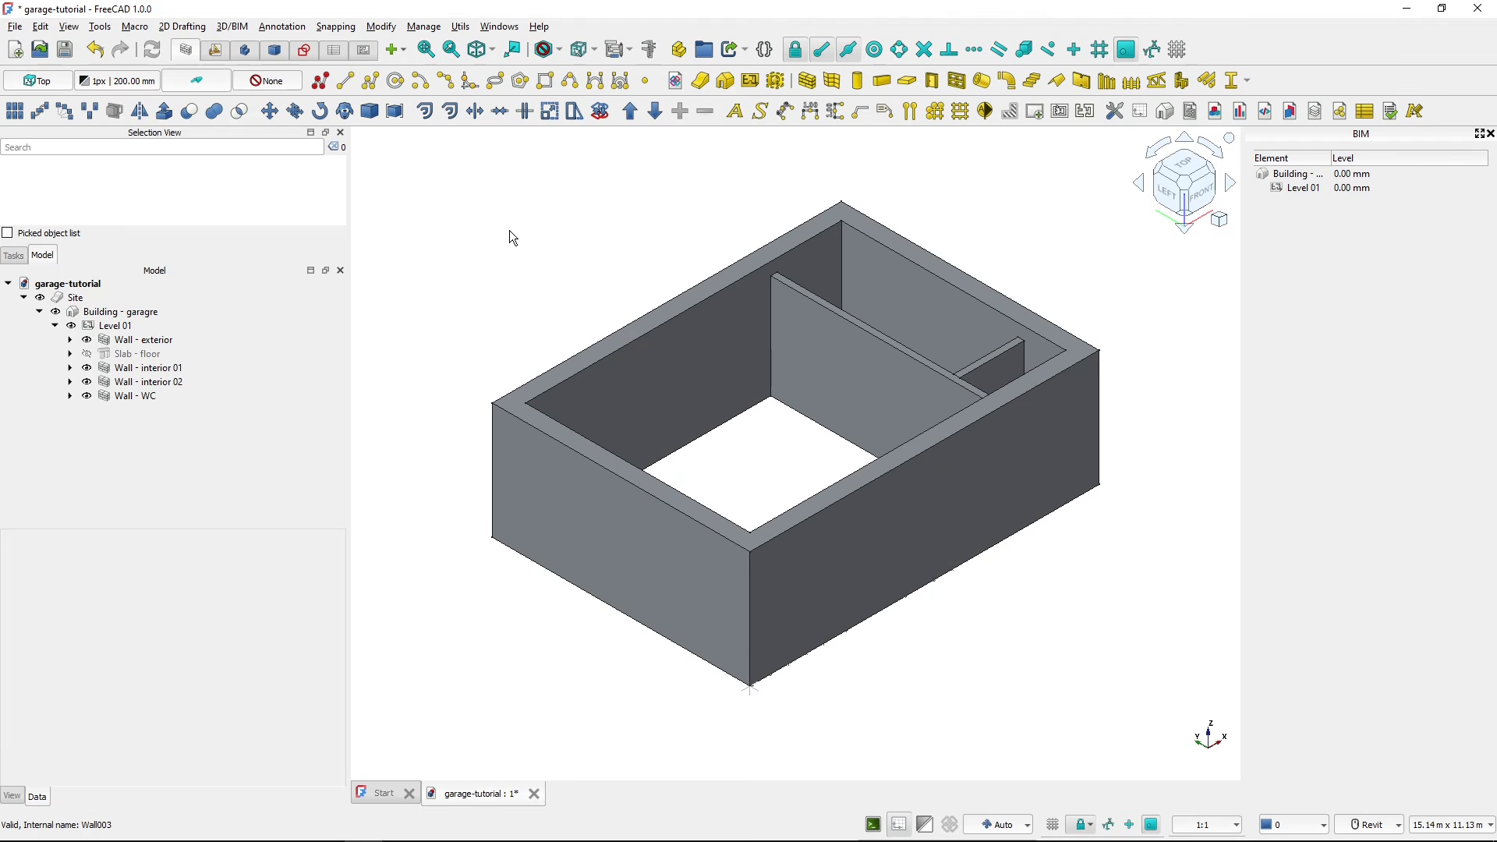
- Start a new window and set its sill height to 900 mm
click(956, 81)
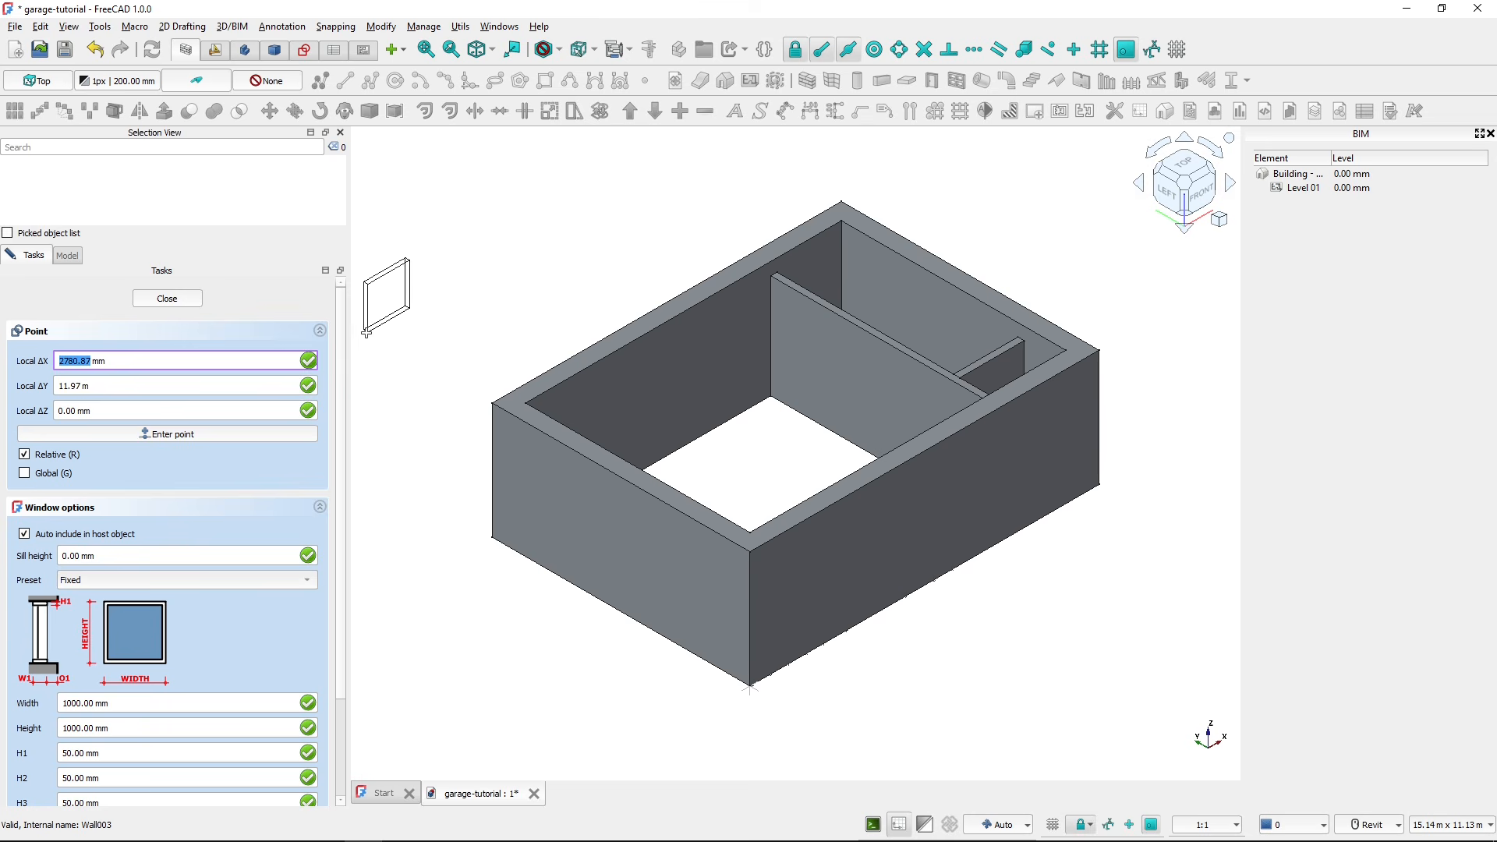
scroll(343, 358, down, 2)
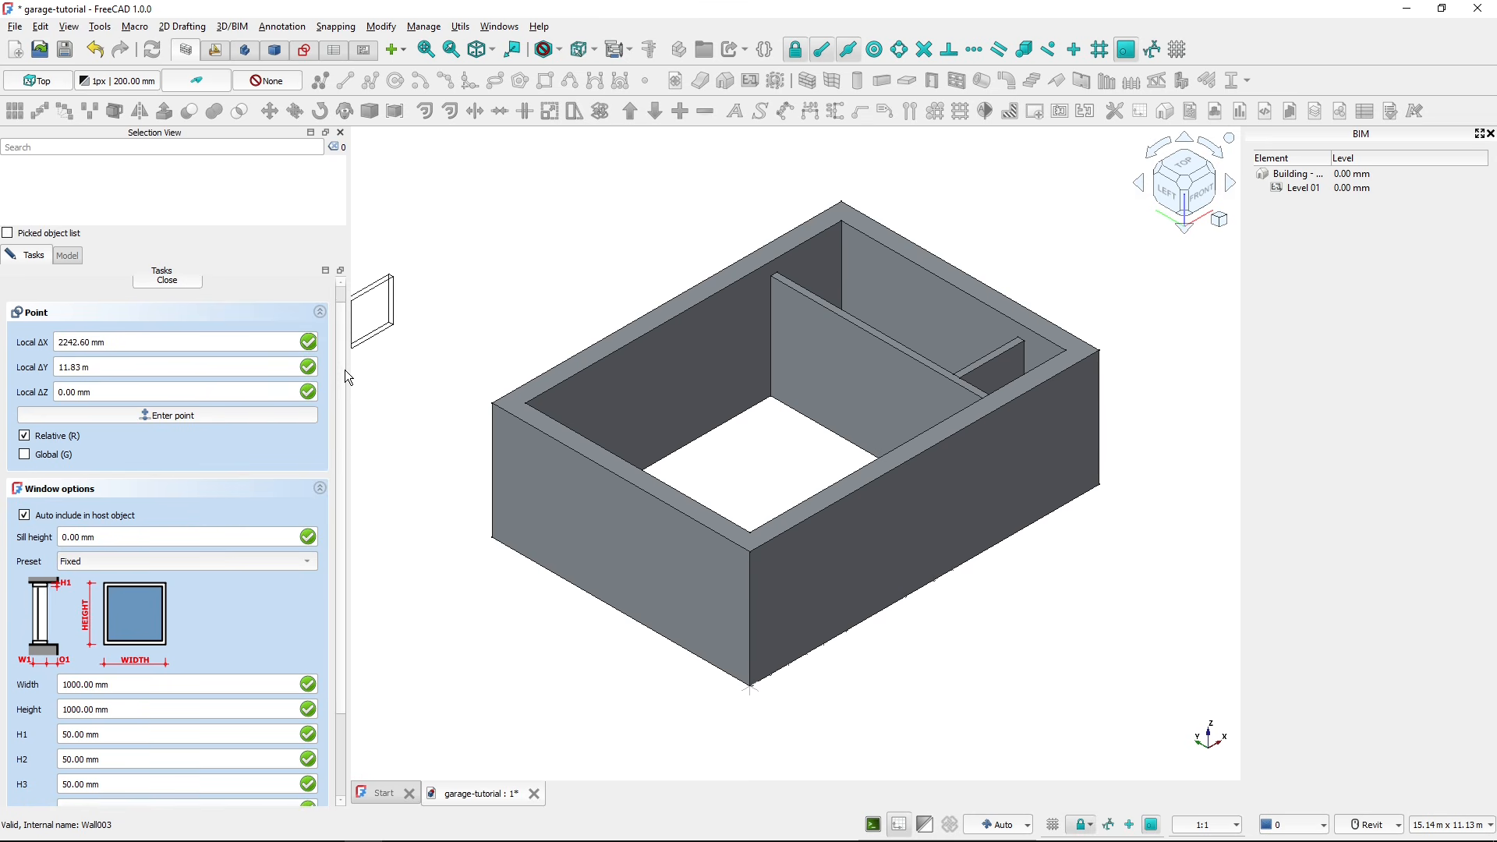
scroll(341, 407, up, 2)
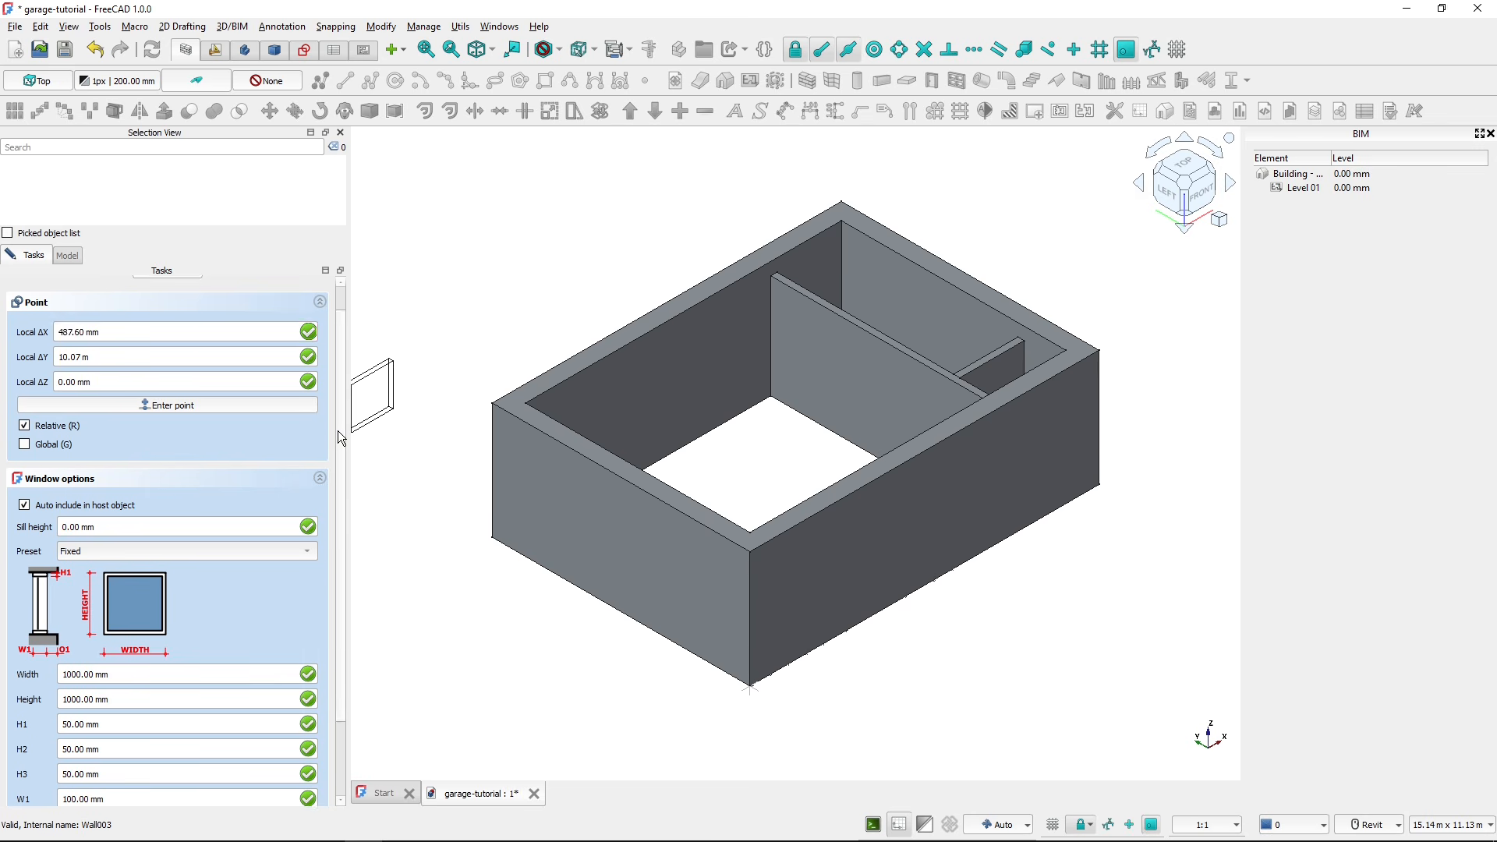
scroll(338, 483, down, 2)
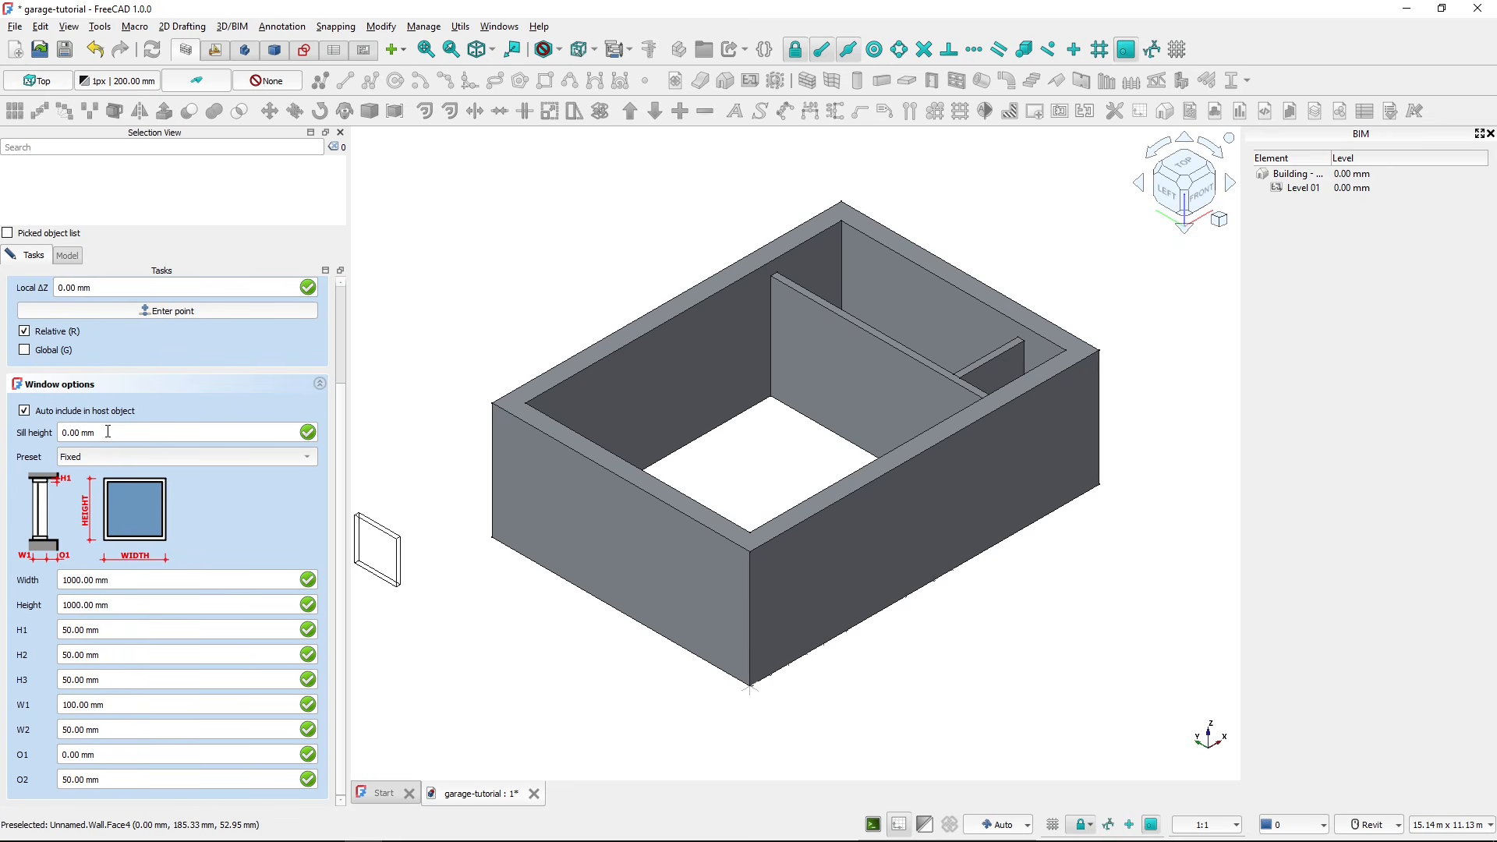
drag(113, 435, 29, 442)
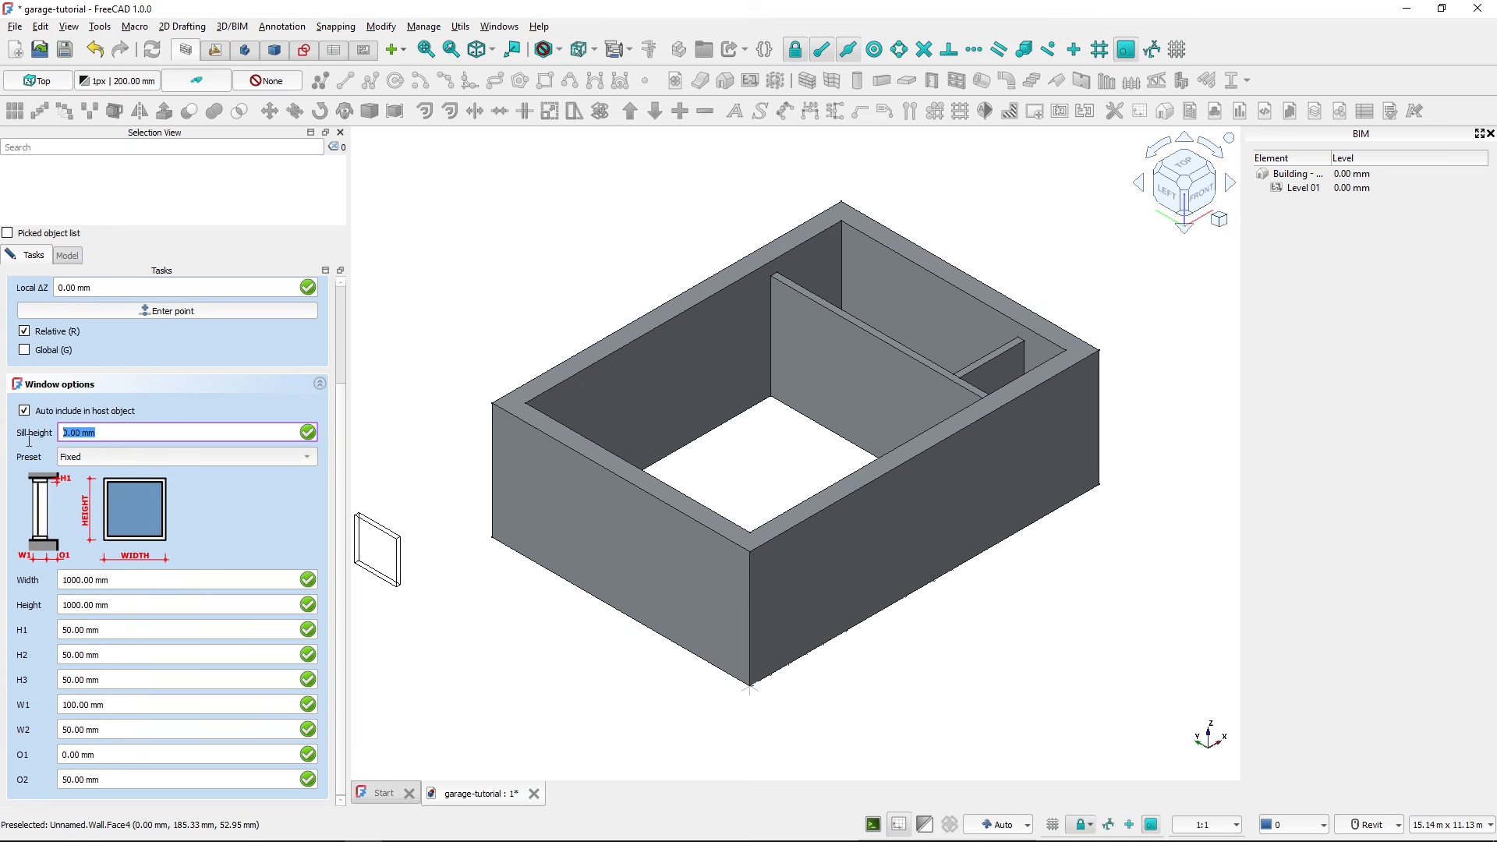
text(900)
- Try the Open 1-pane and Open 2-pane presets for the new window and return to the Fixed preset
click(181, 460)
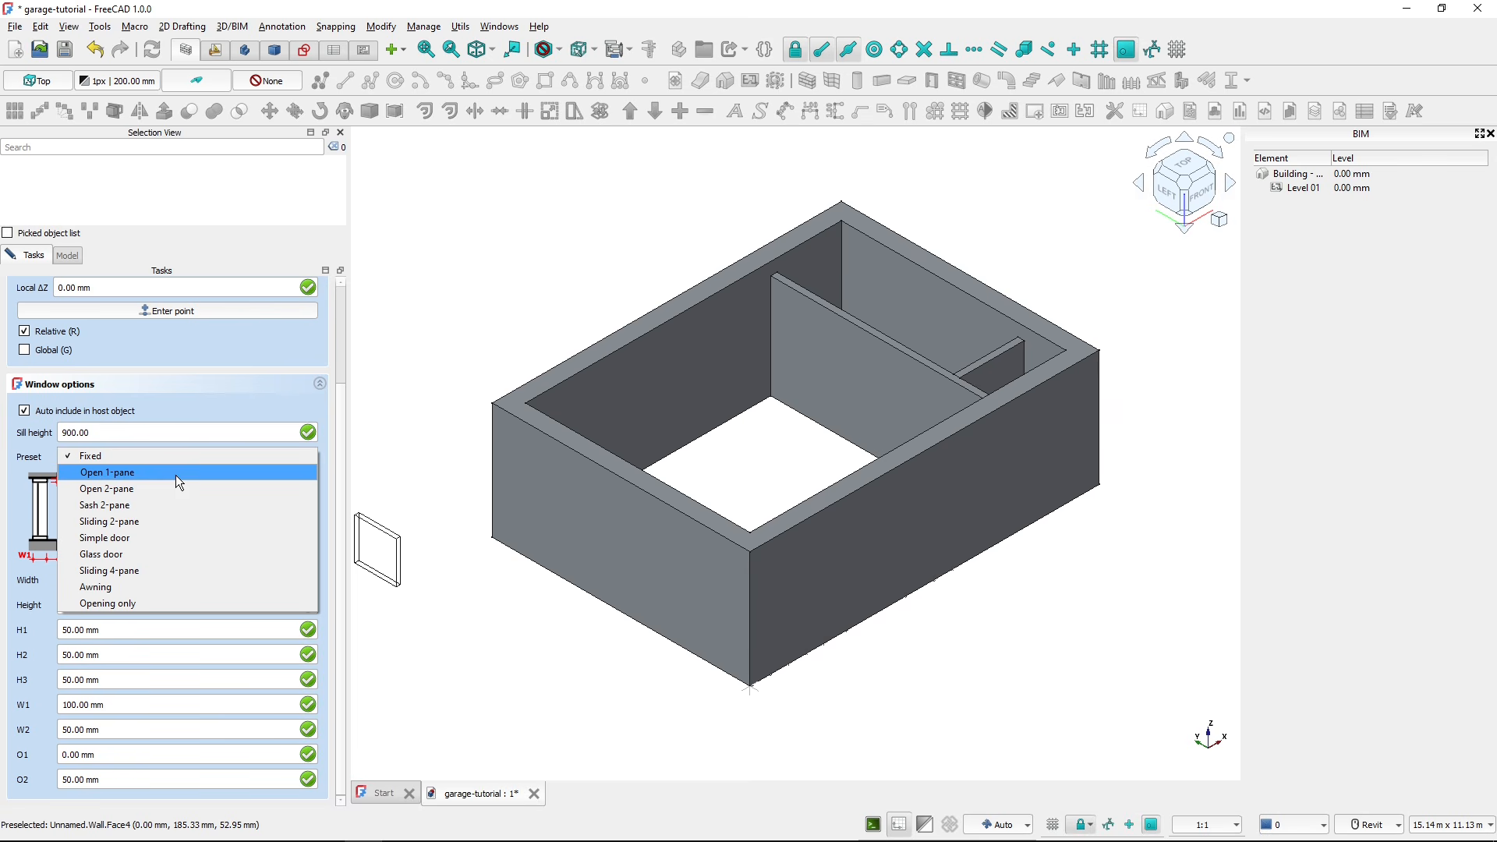
click(179, 473)
click(143, 457)
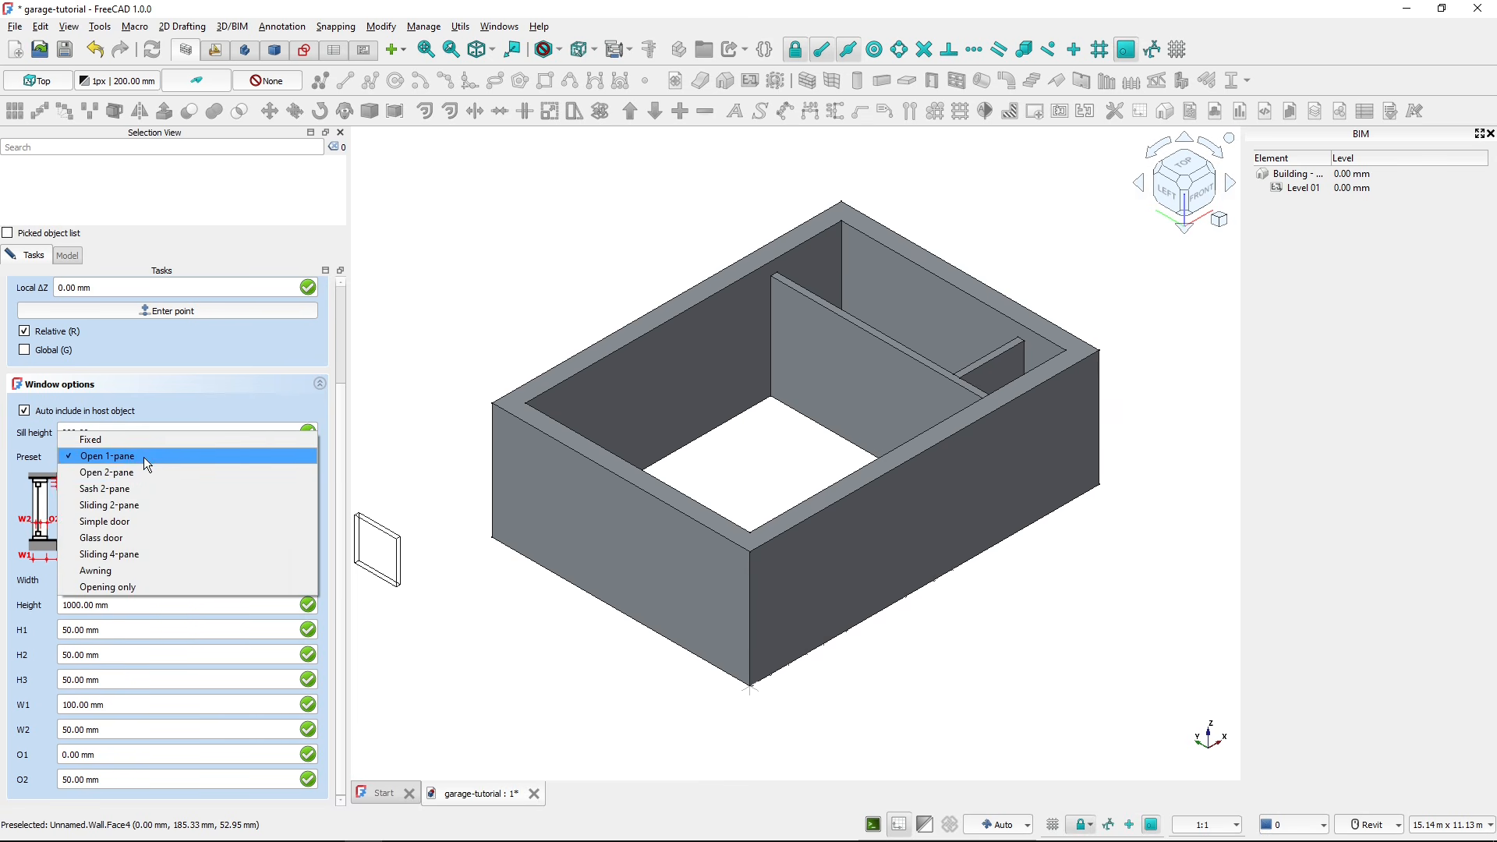
click(137, 474)
click(137, 459)
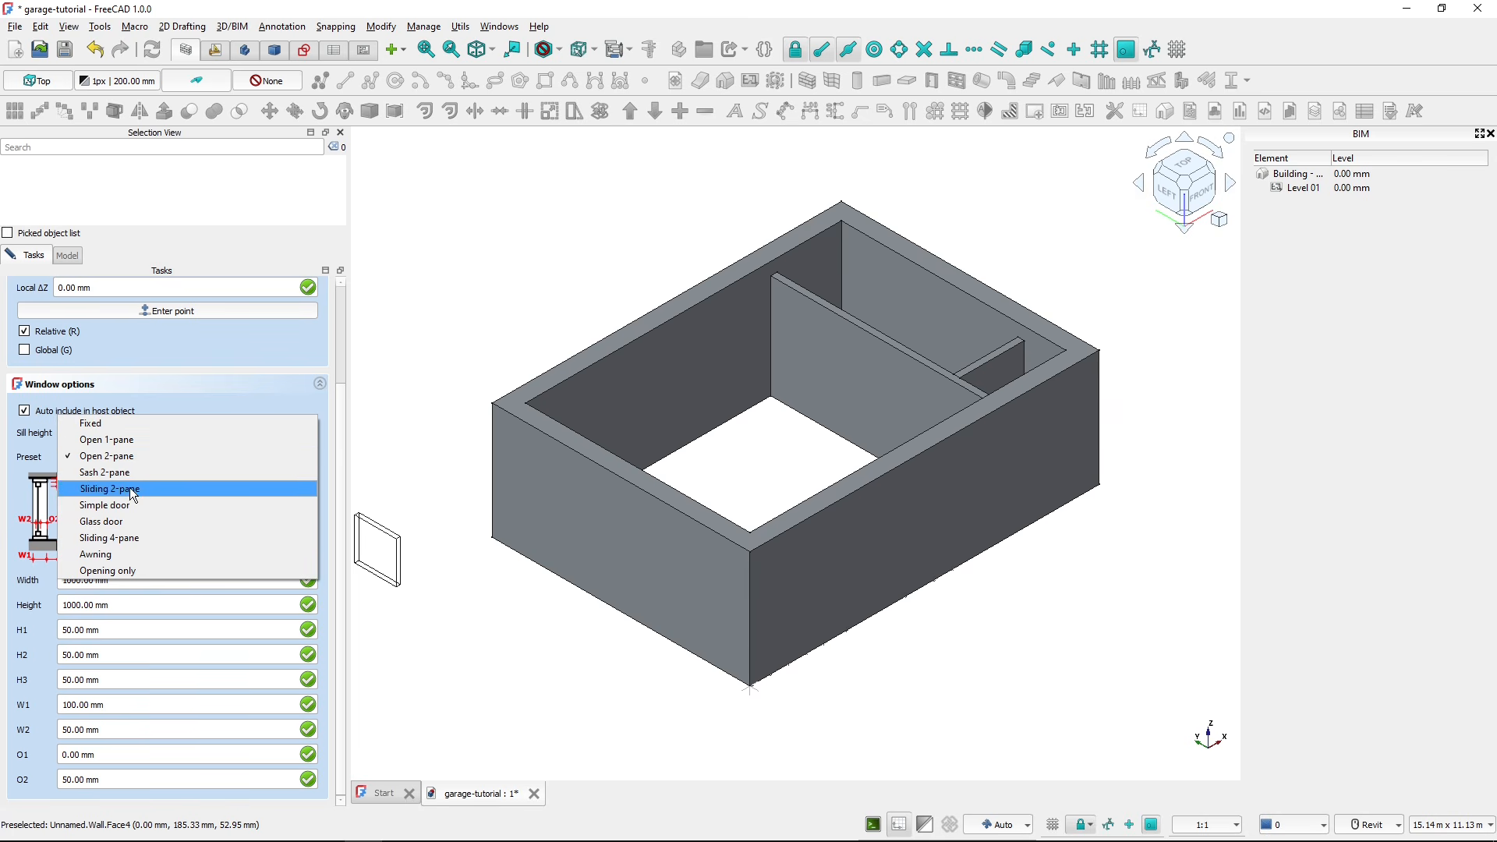
click(98, 428)
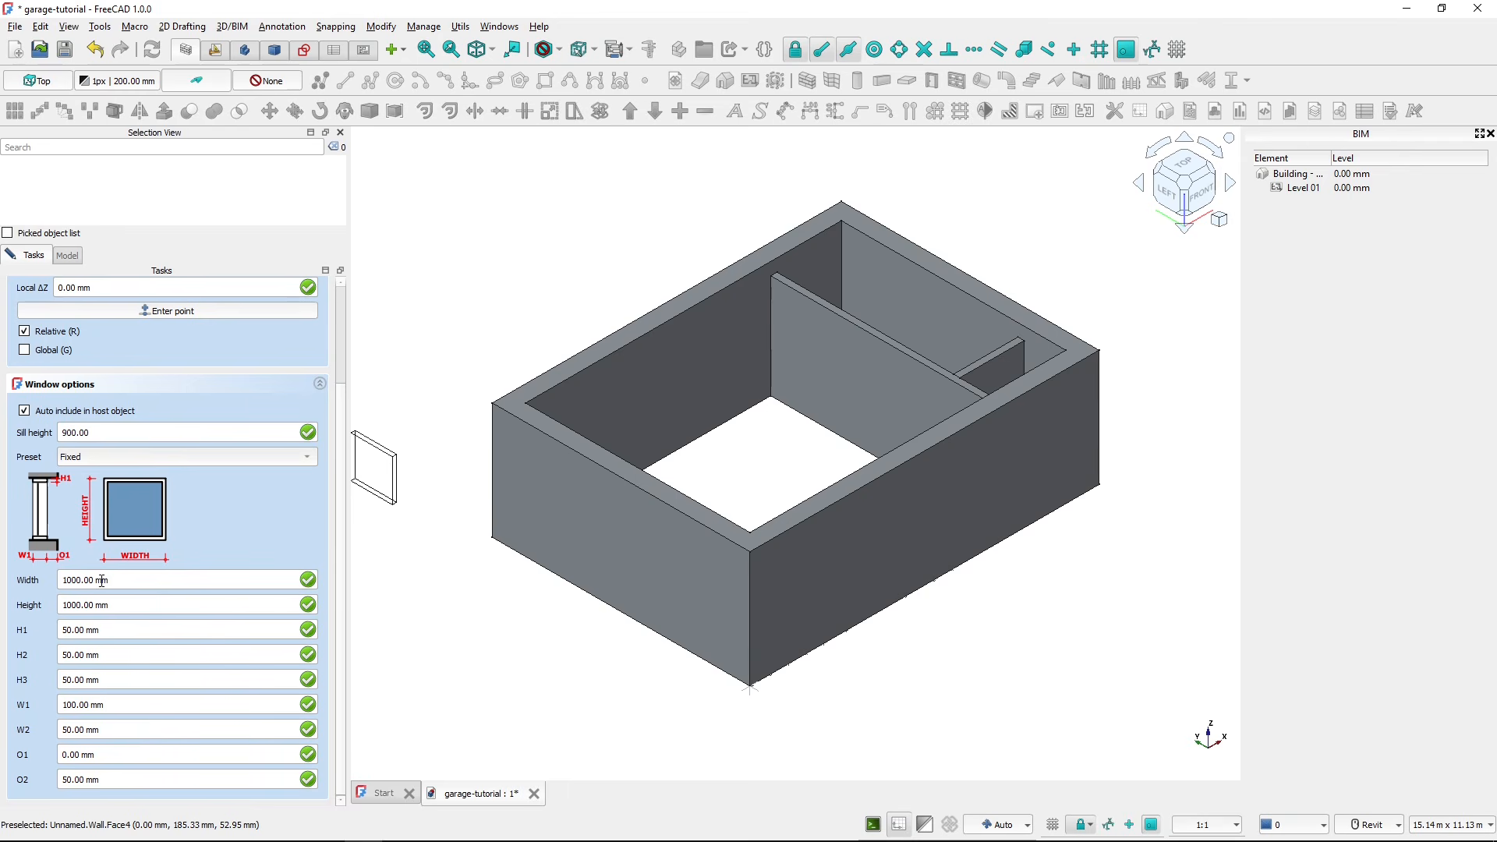
- Size the fixed window 1200 mm wide by 1200 mm high and place it on the south exterior wall at the building's origin corner
drag(116, 579, 53, 577)
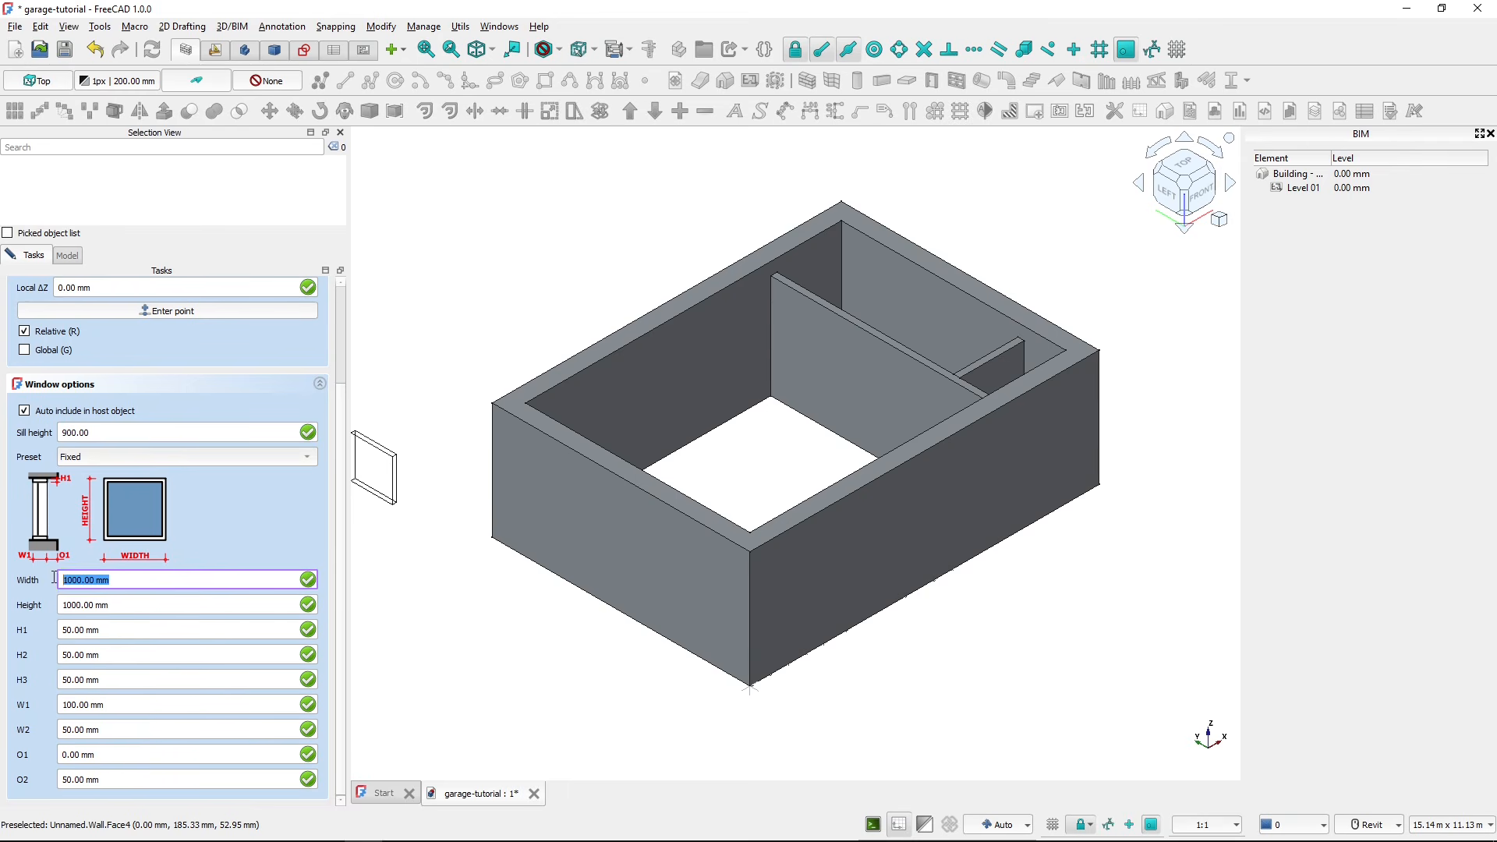
text(1200)
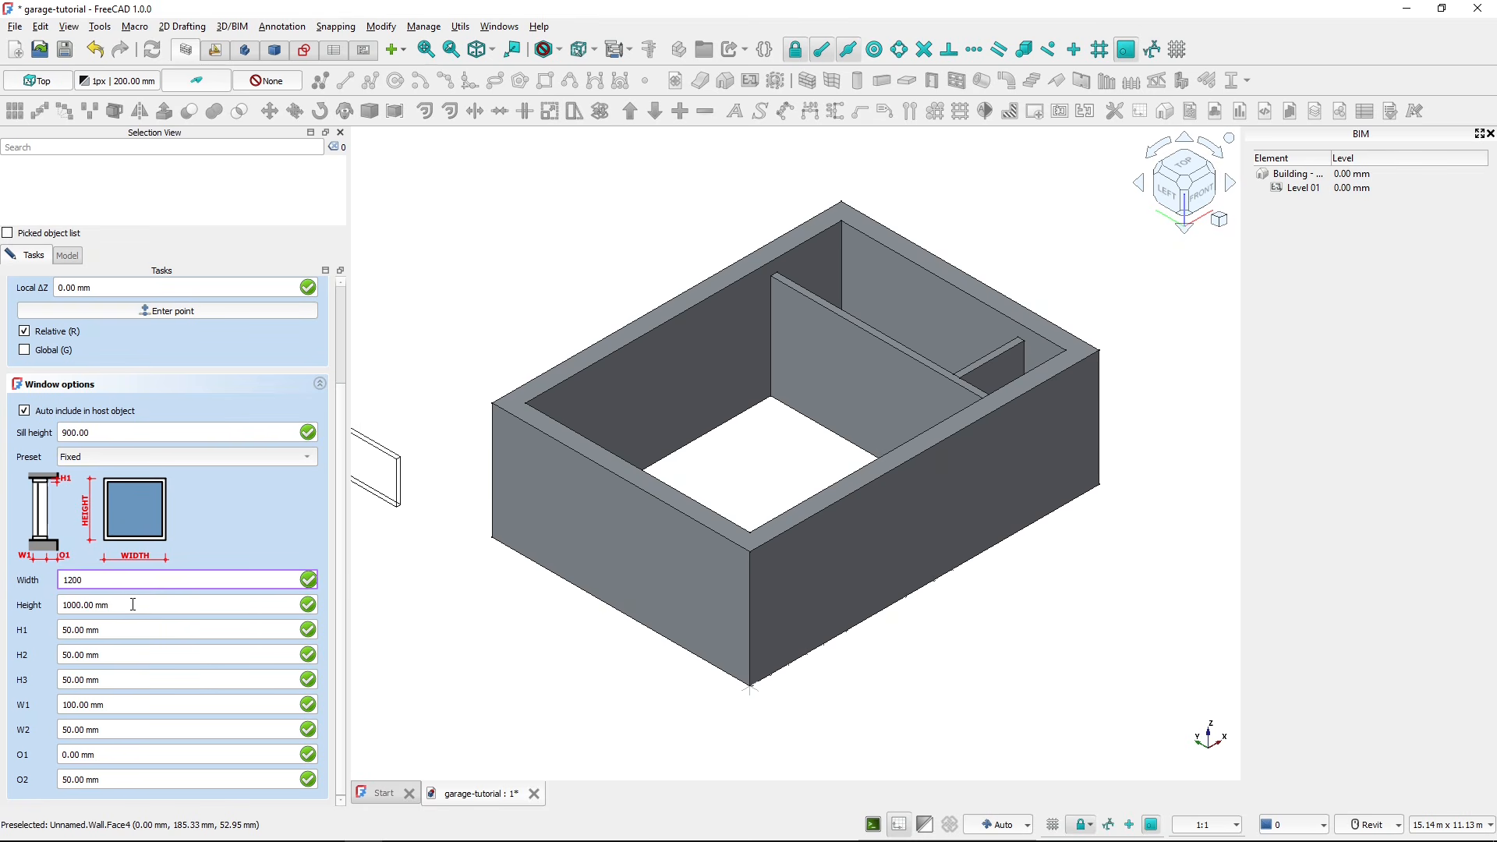
drag(110, 605, 60, 605)
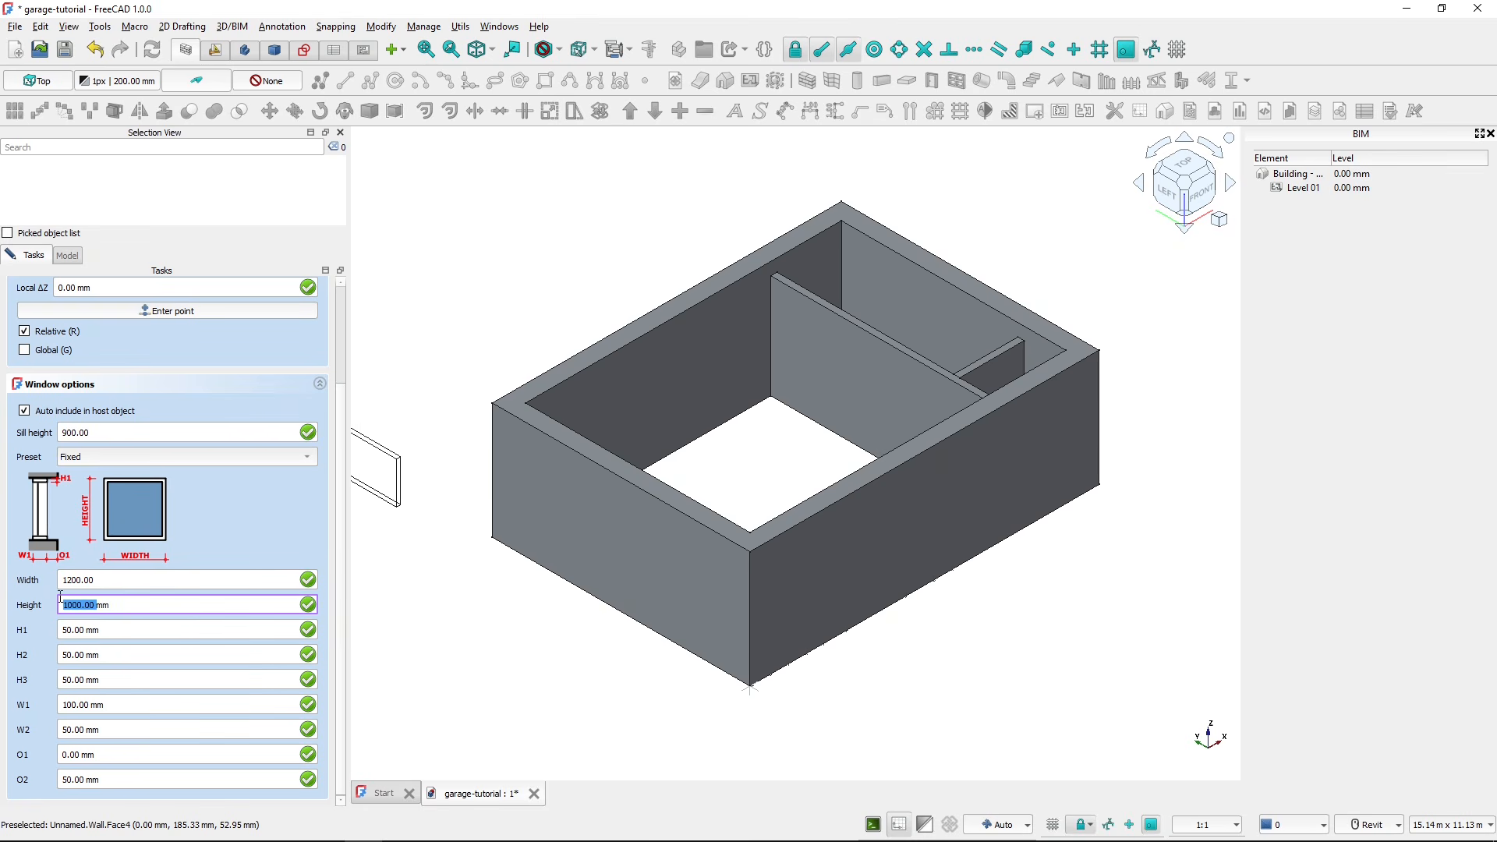
text(1200)
click(228, 525)
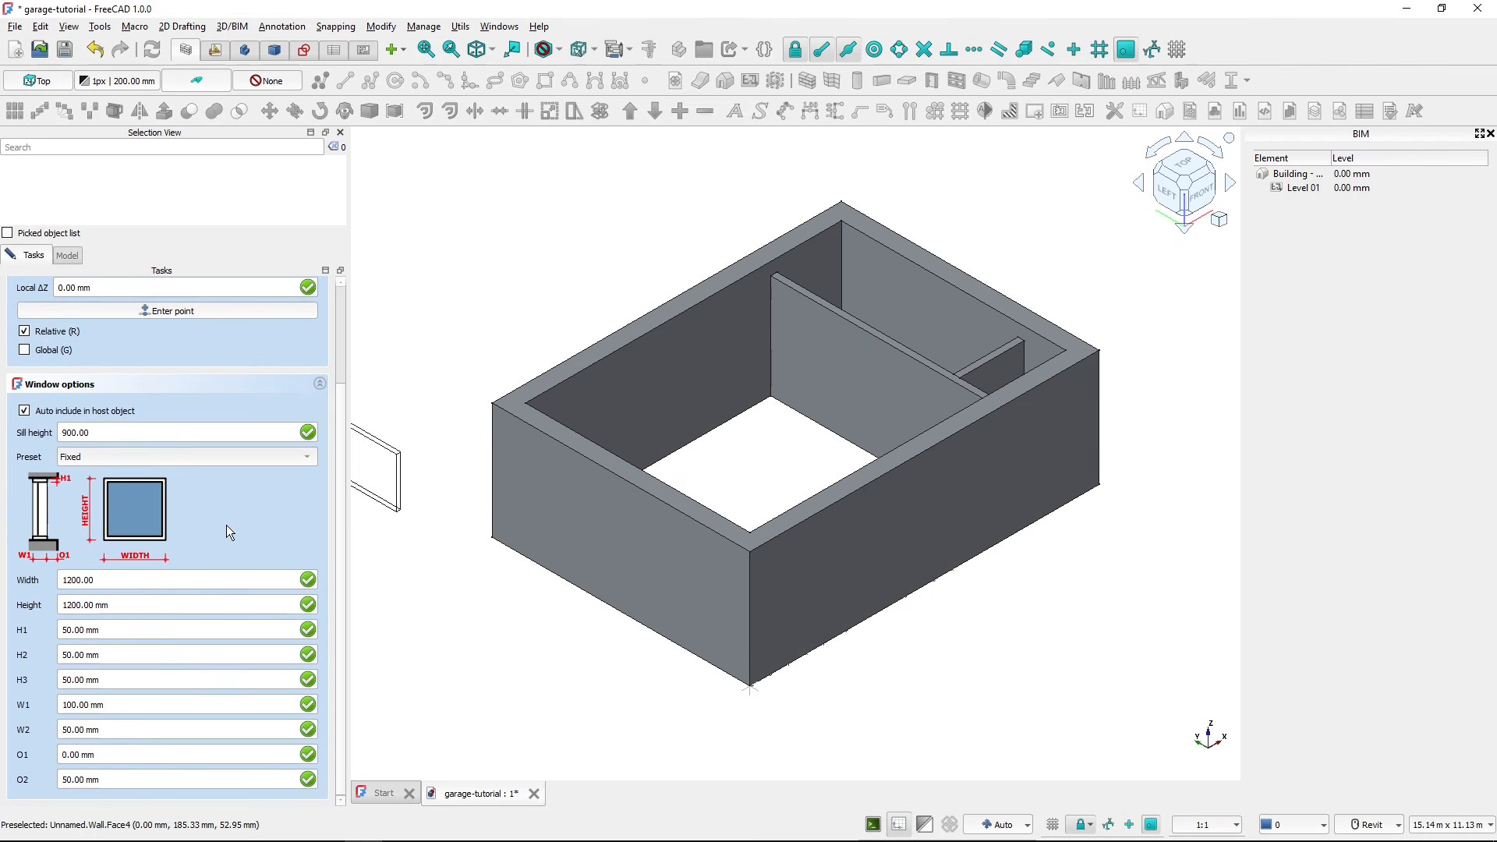
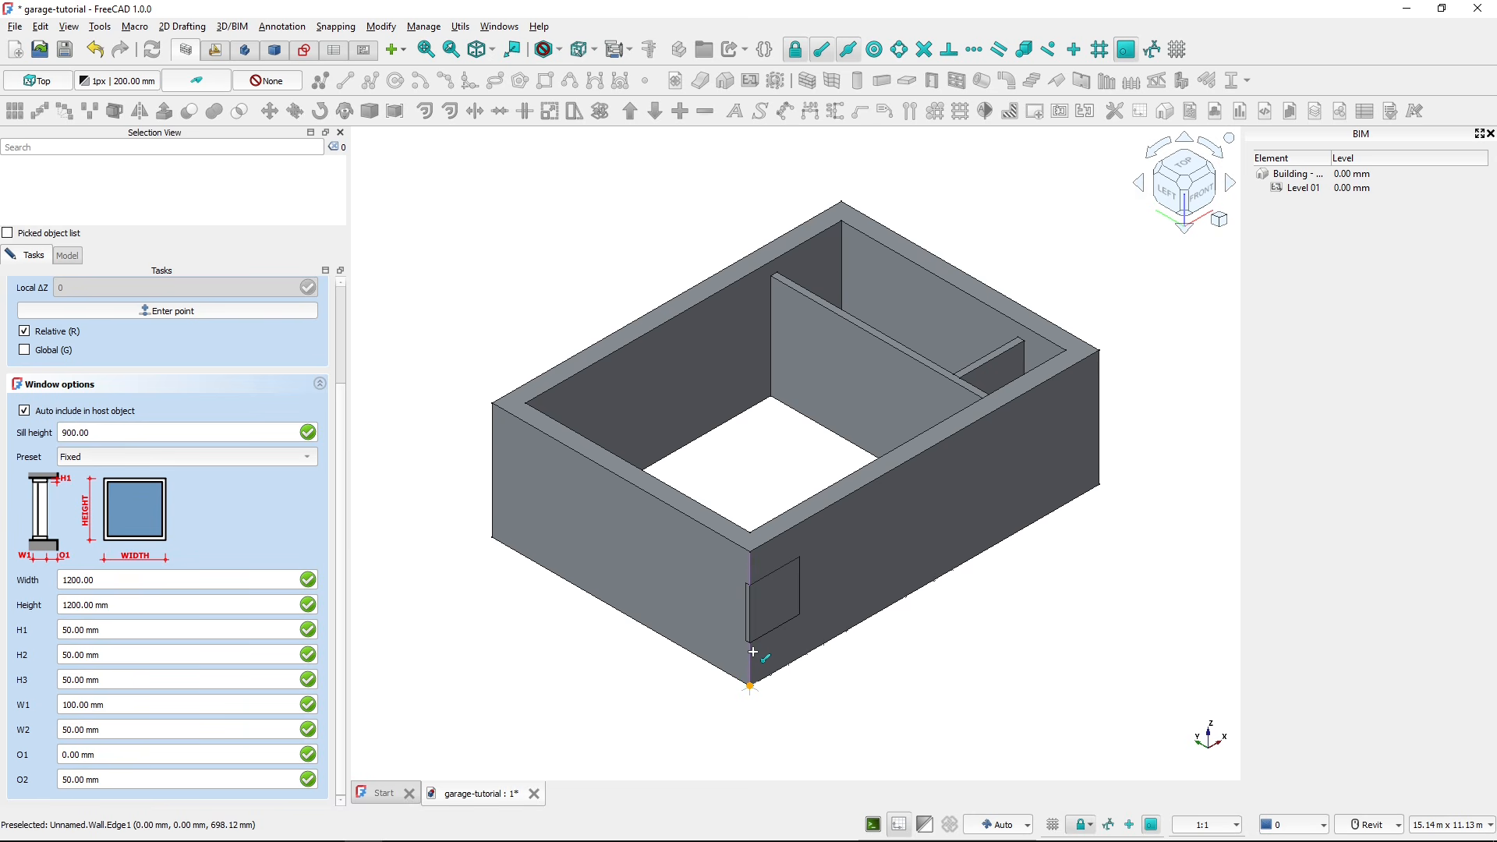
click(753, 653)
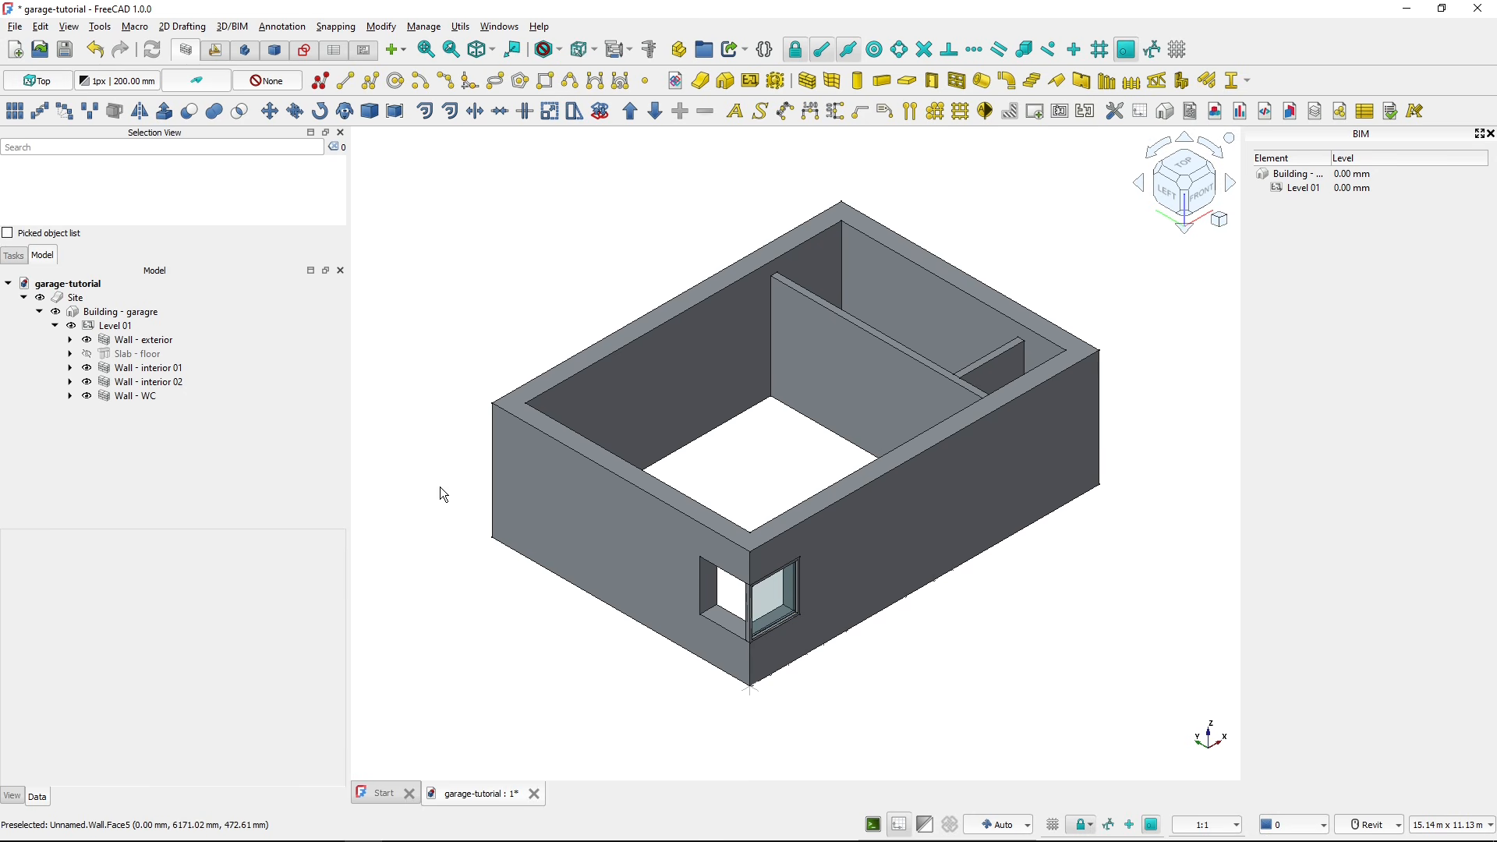
- Move the window 1500 mm along the X axis, away from the exterior wall's corner
click(70, 340)
click(143, 341)
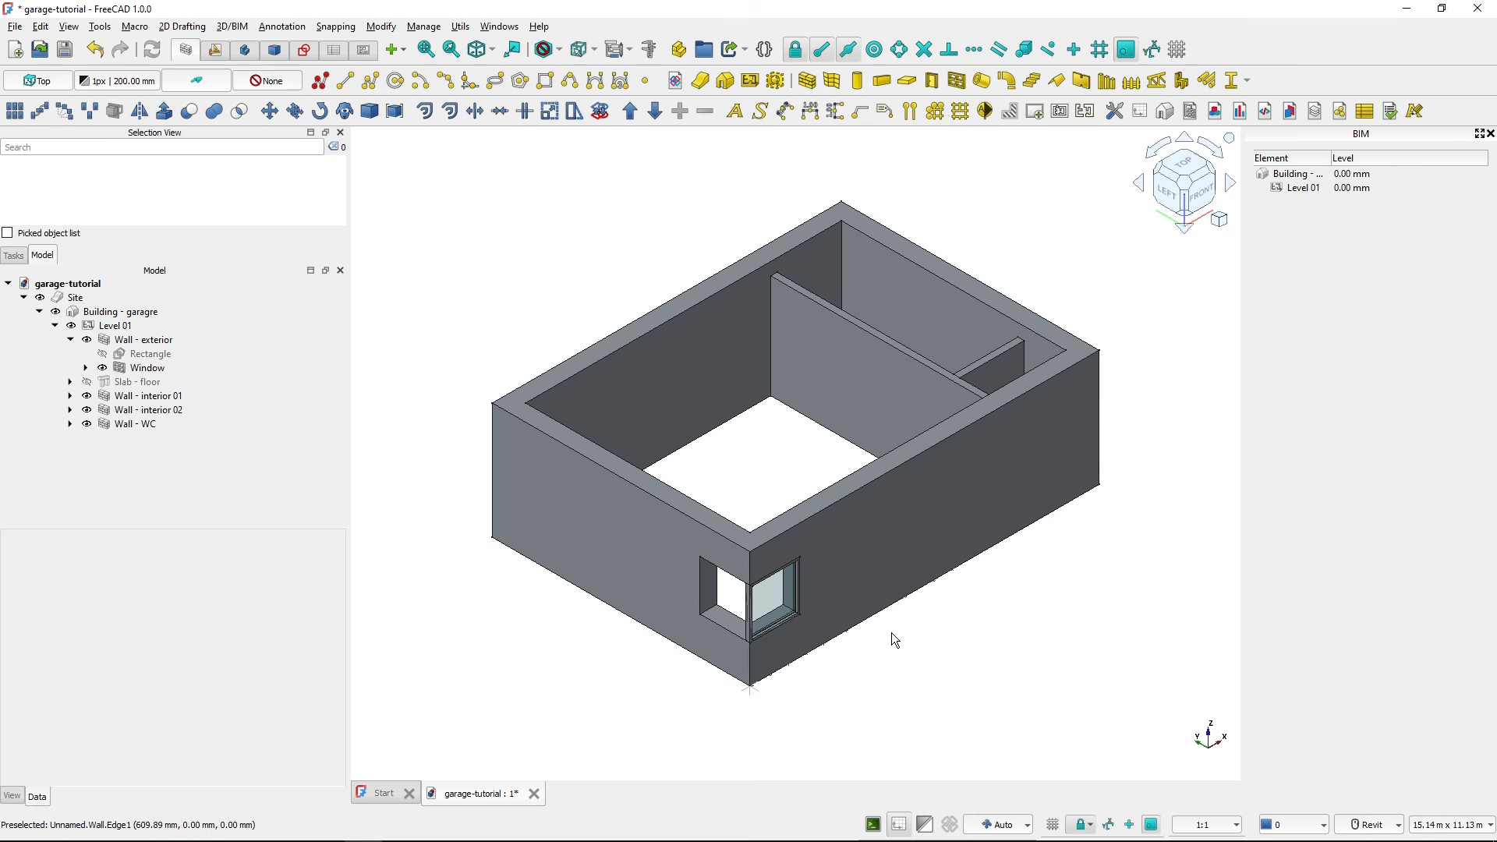
click(154, 369)
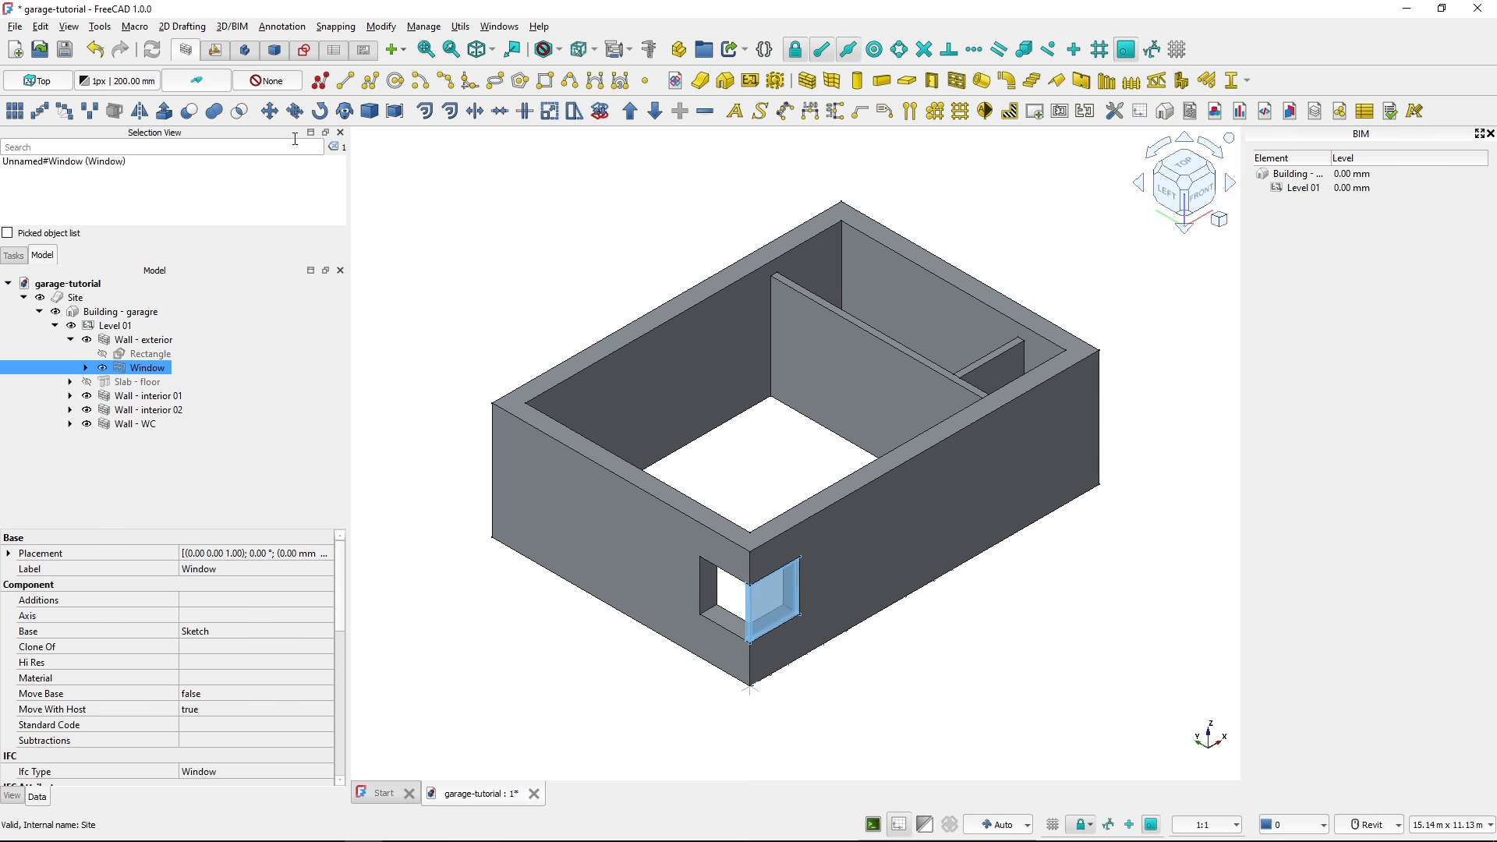
click(271, 113)
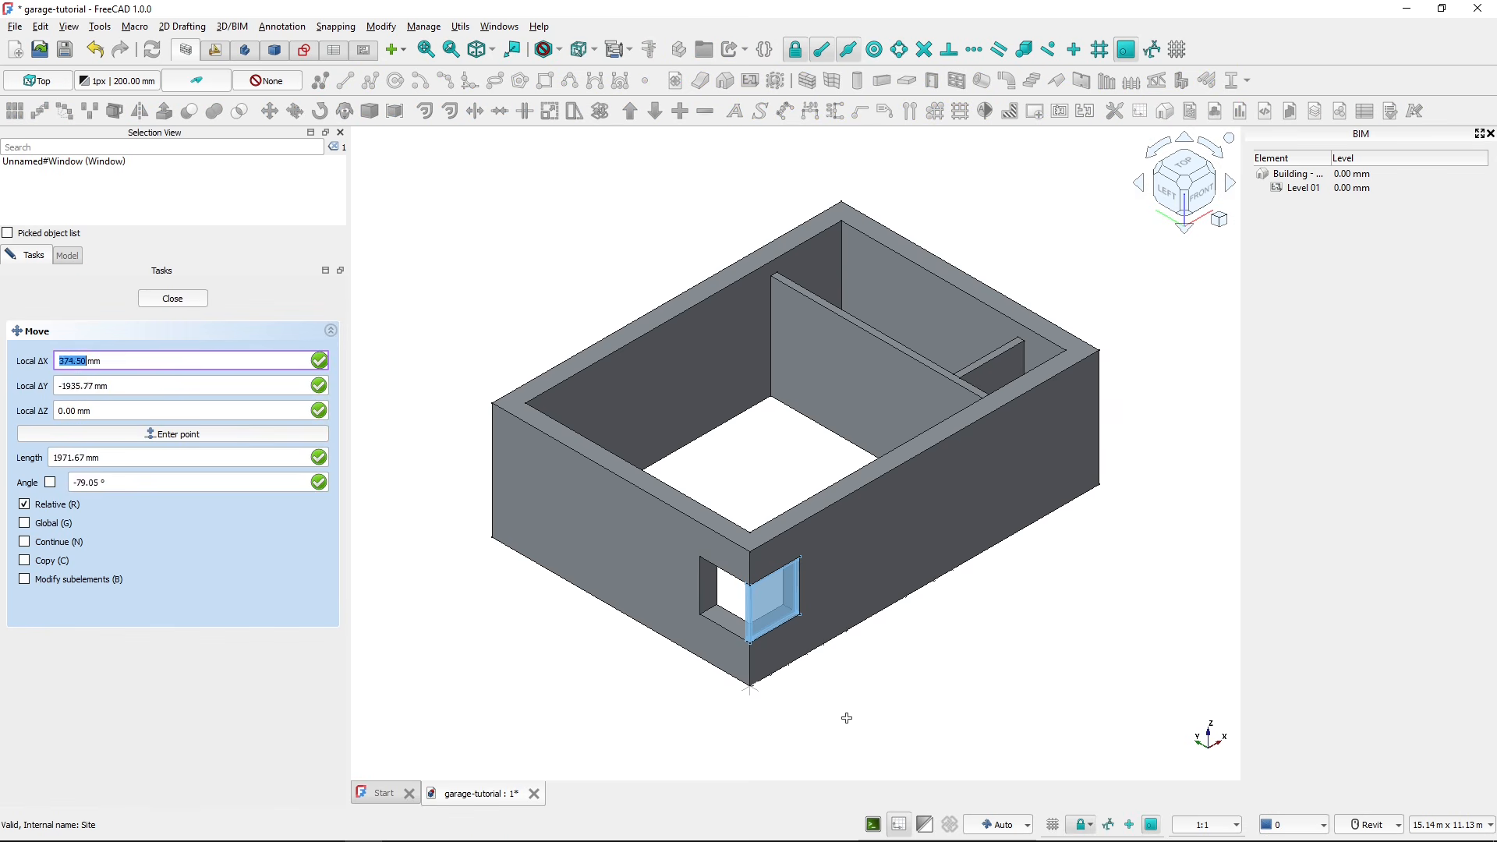
click(870, 712)
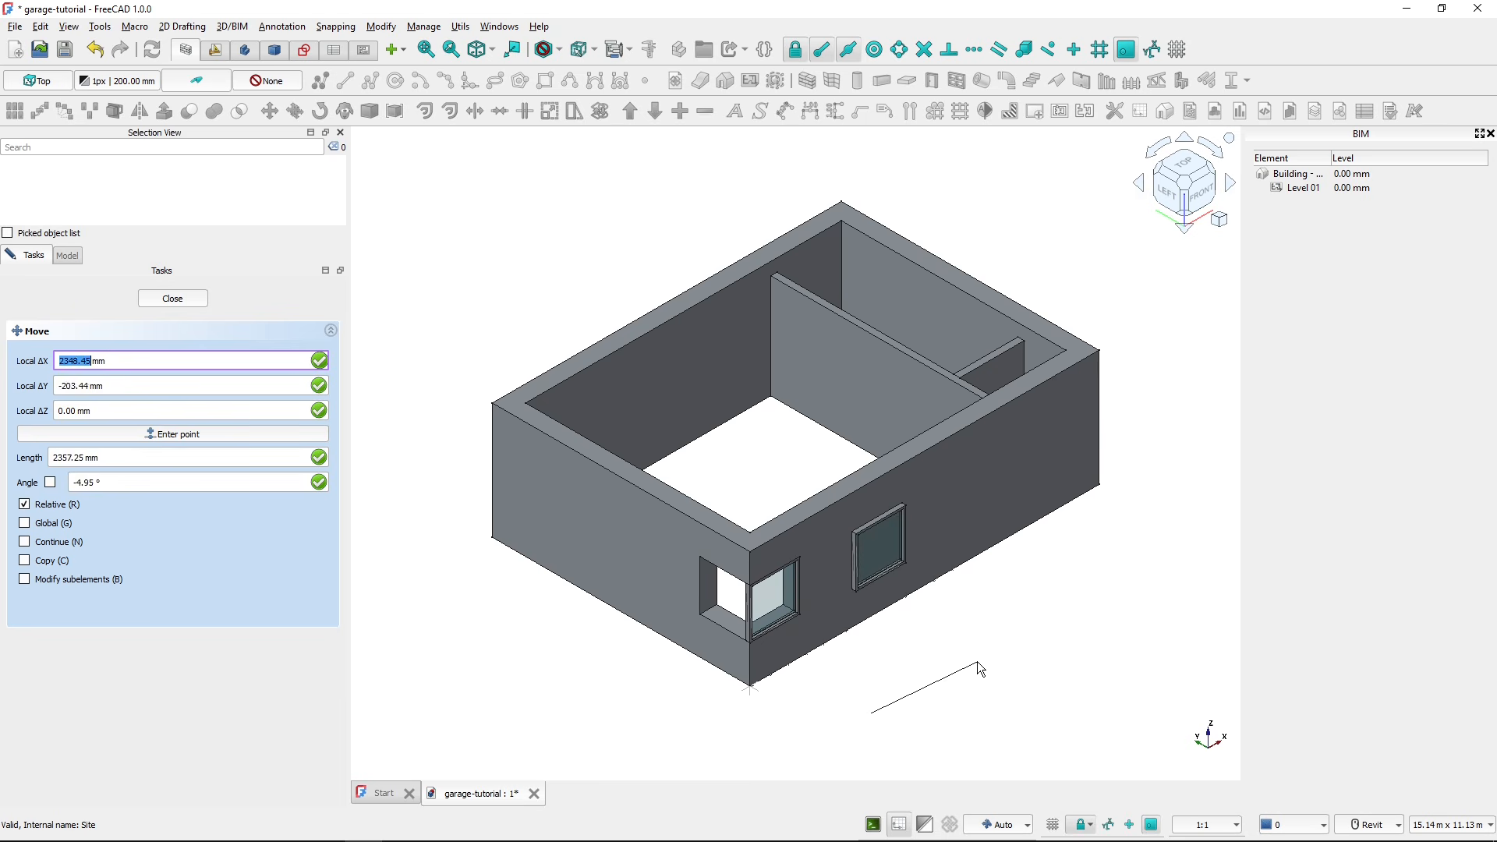
key(x)
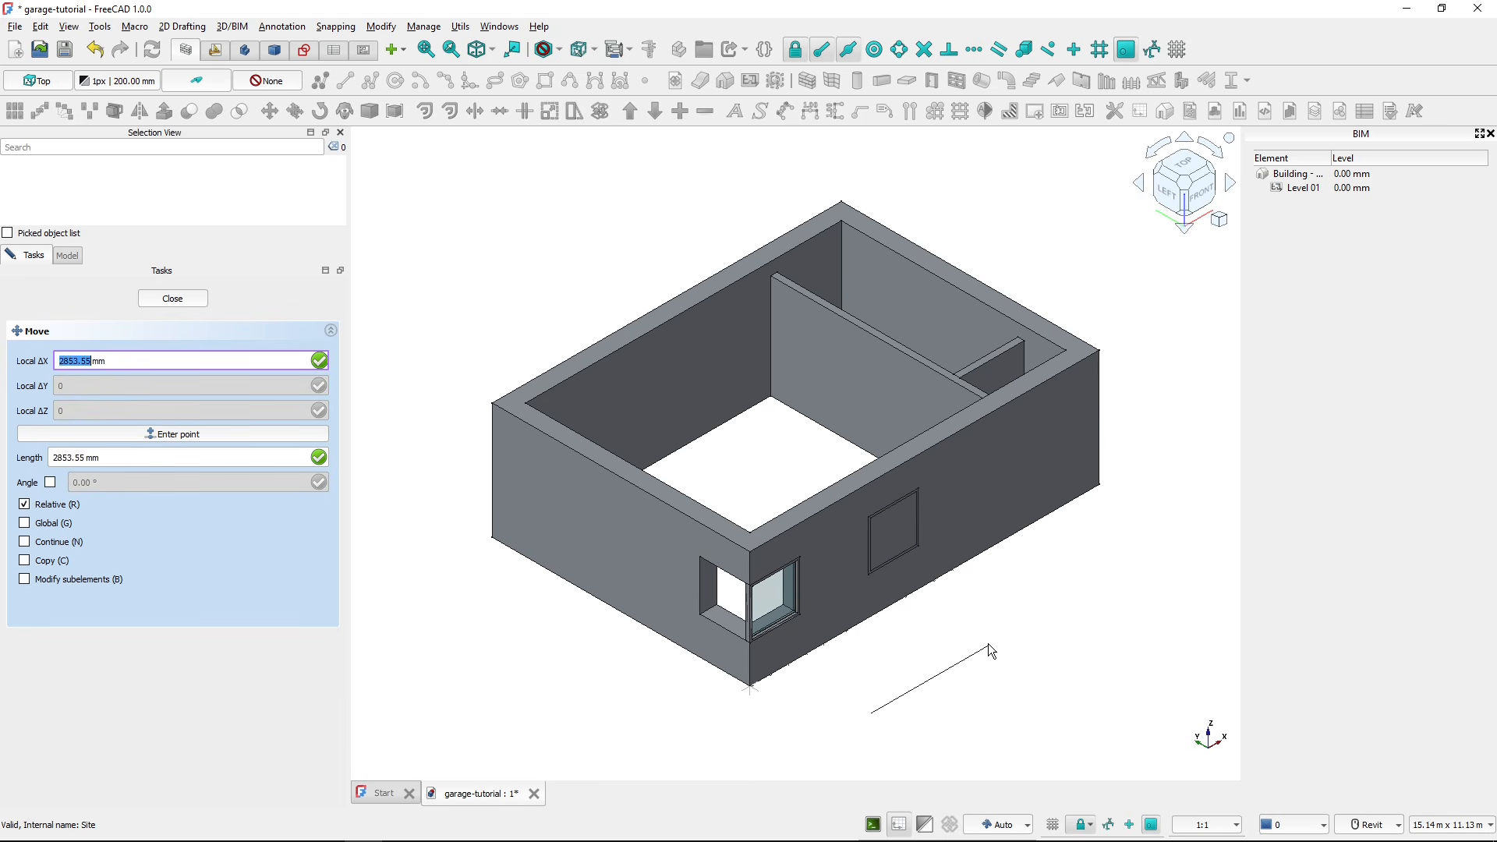
key(x)
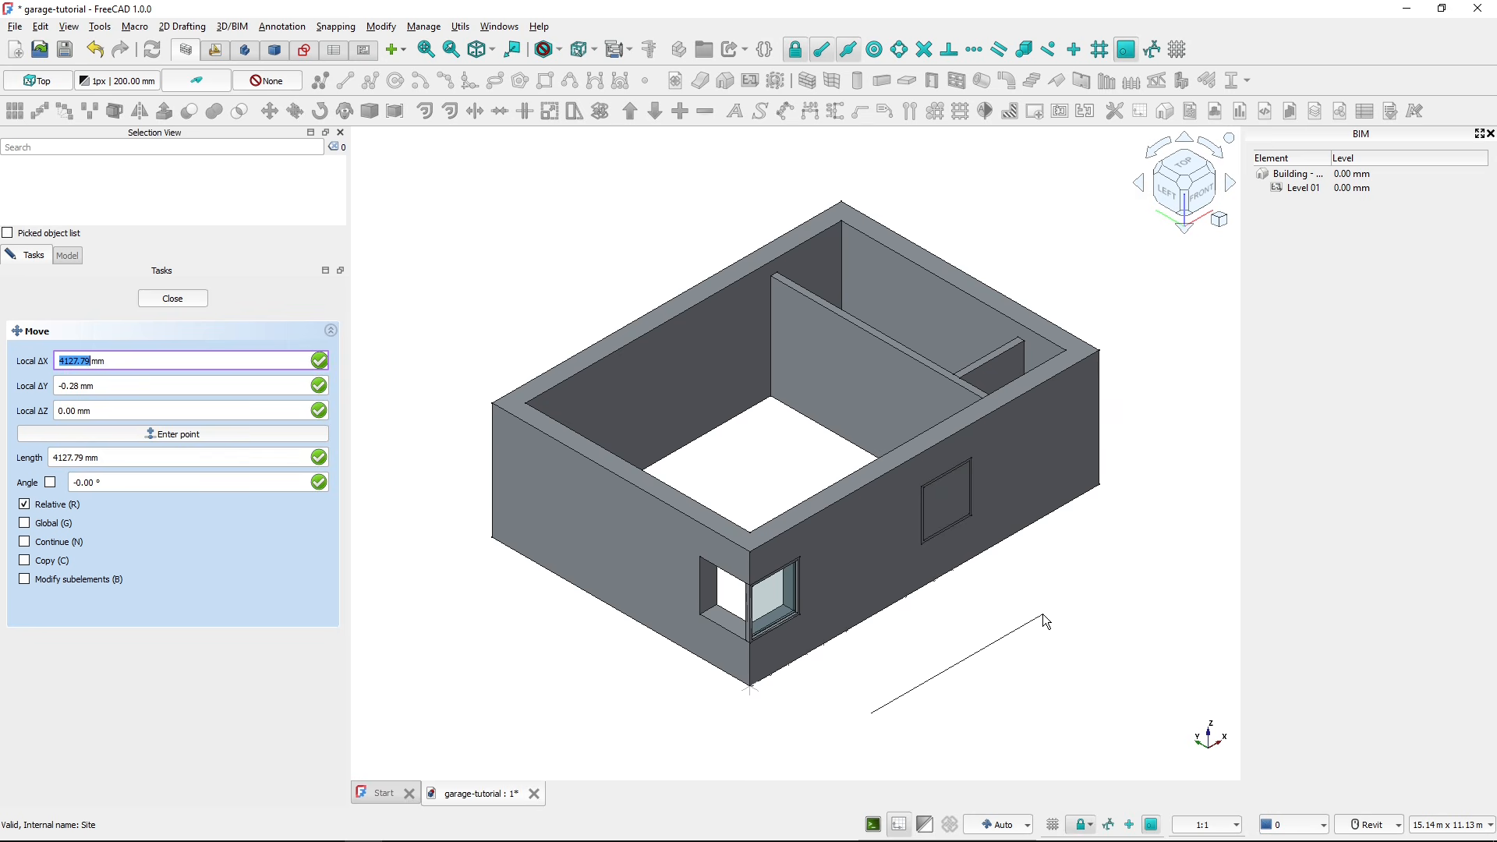
key(x)
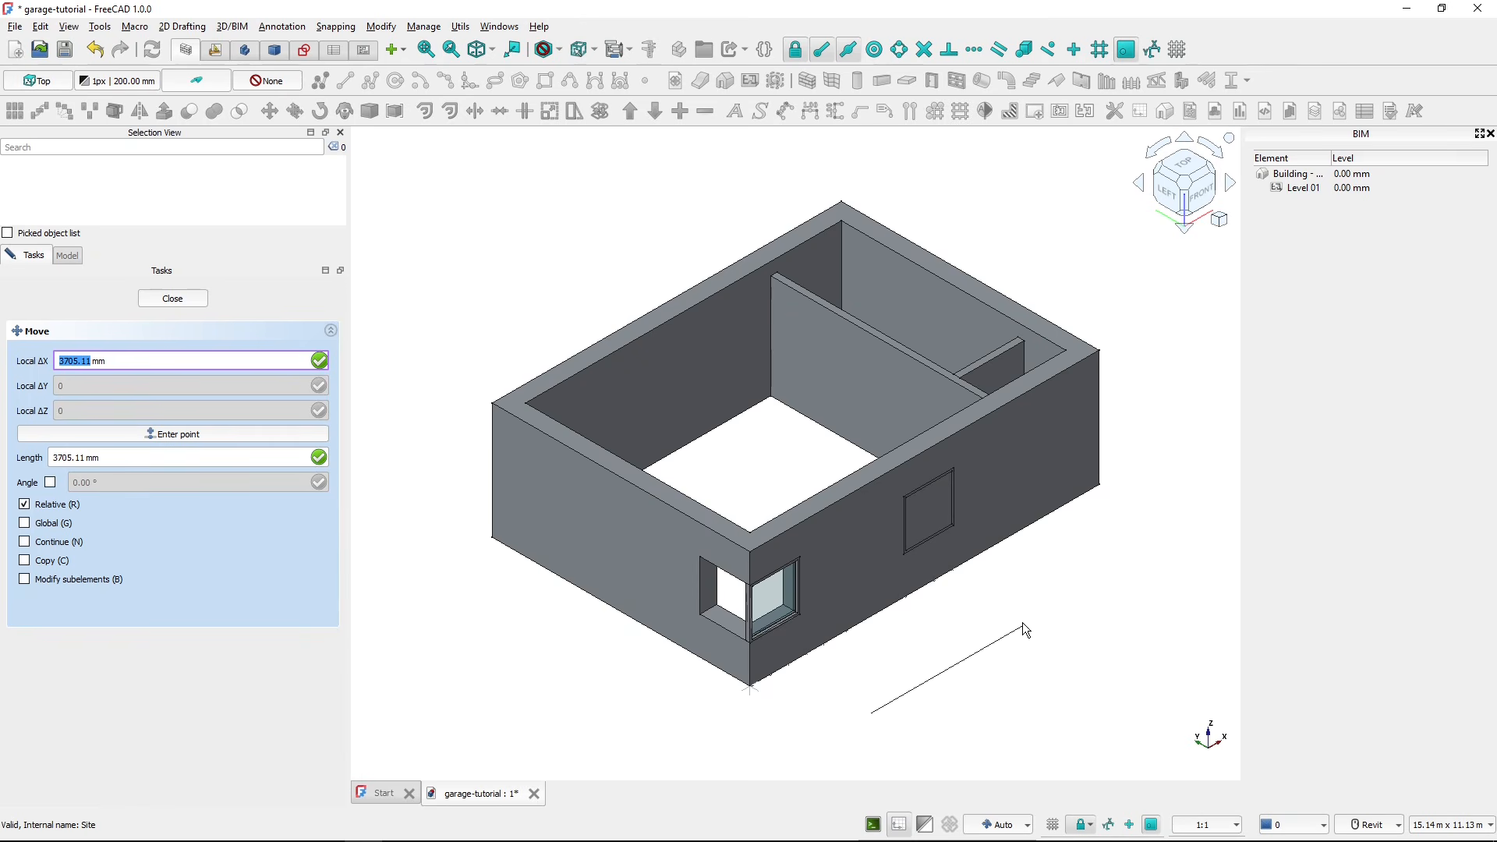
text(1500)
key(Return)
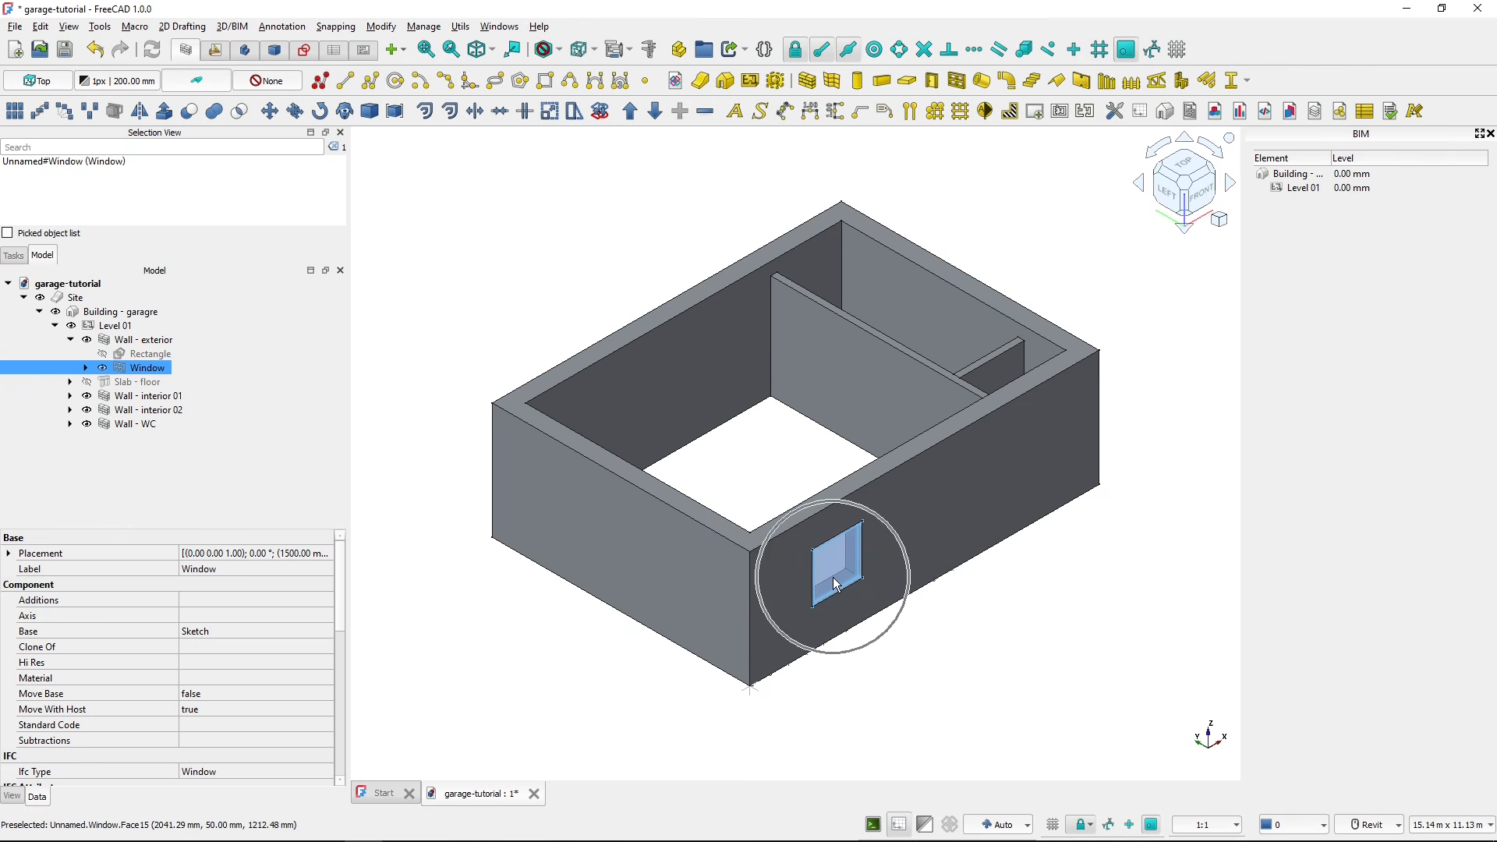
click(891, 677)
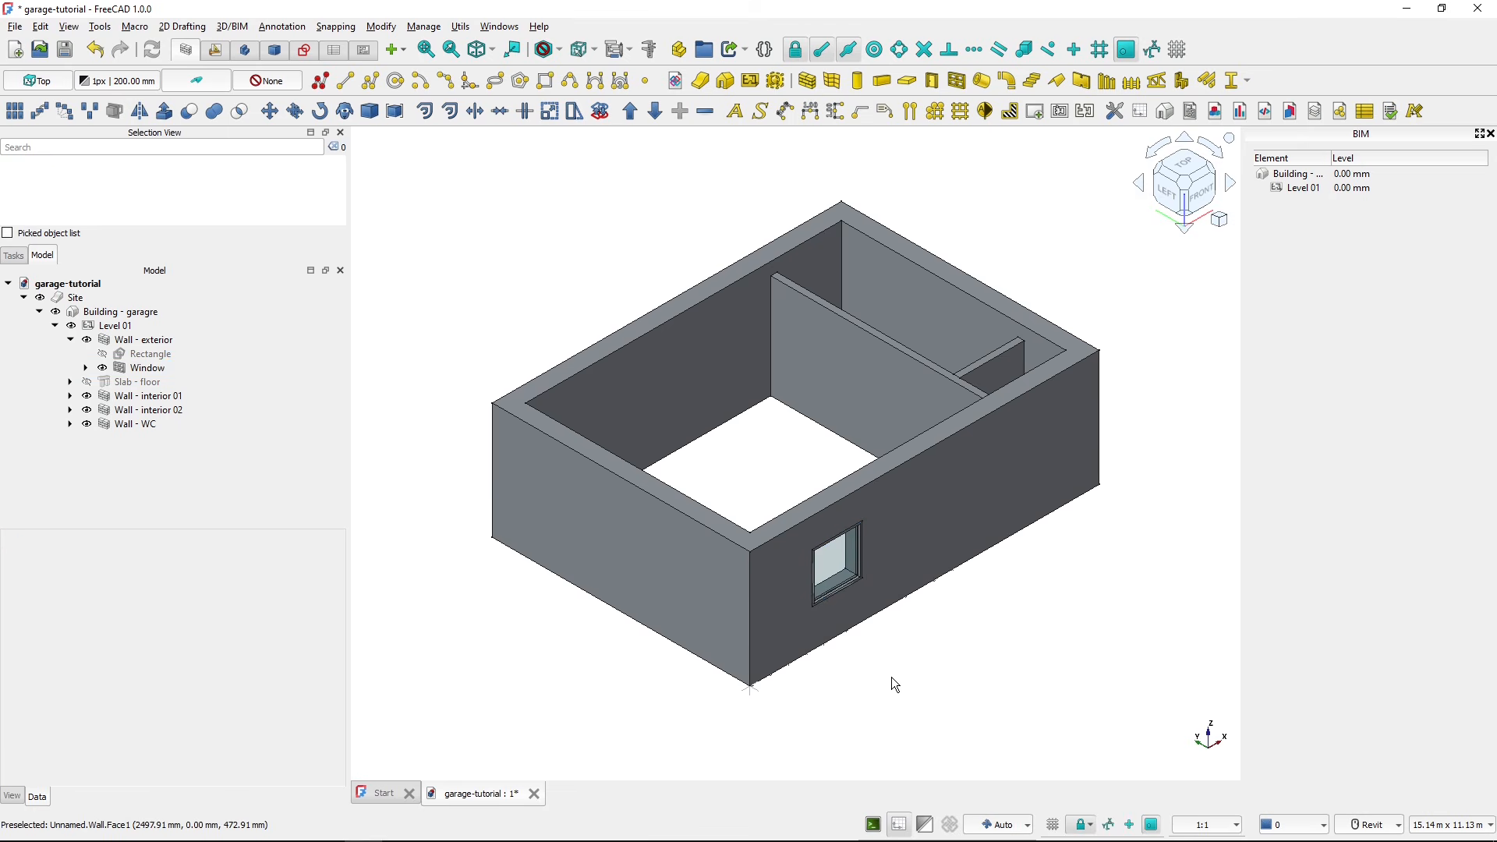
- Check the south window's depth within the wall in the A101 plan PDF, and set the window's offset to 100 mm in FreeCAD
key(alt+Tab)
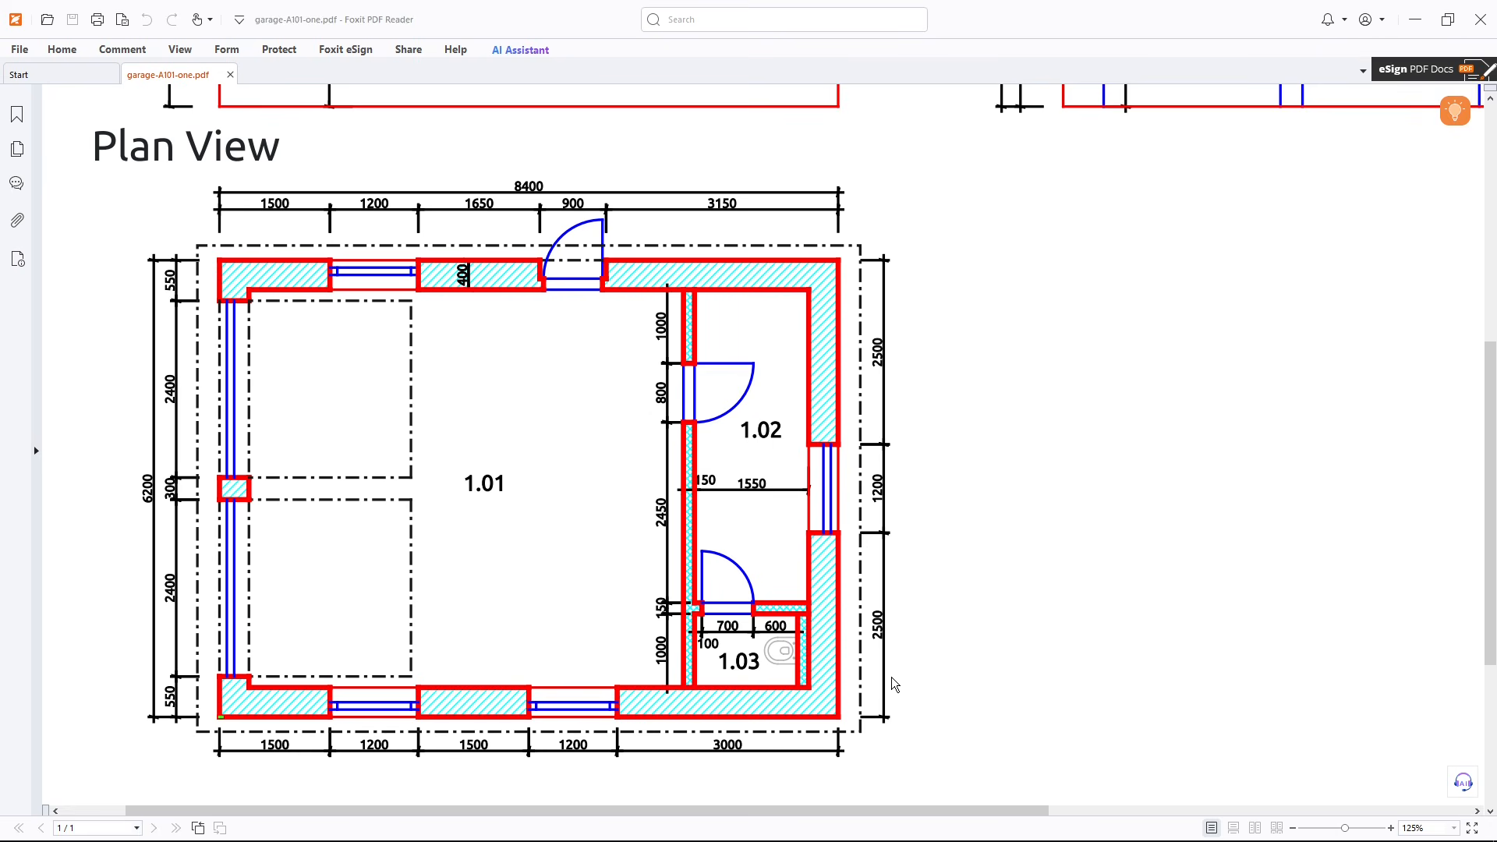
click(380, 717)
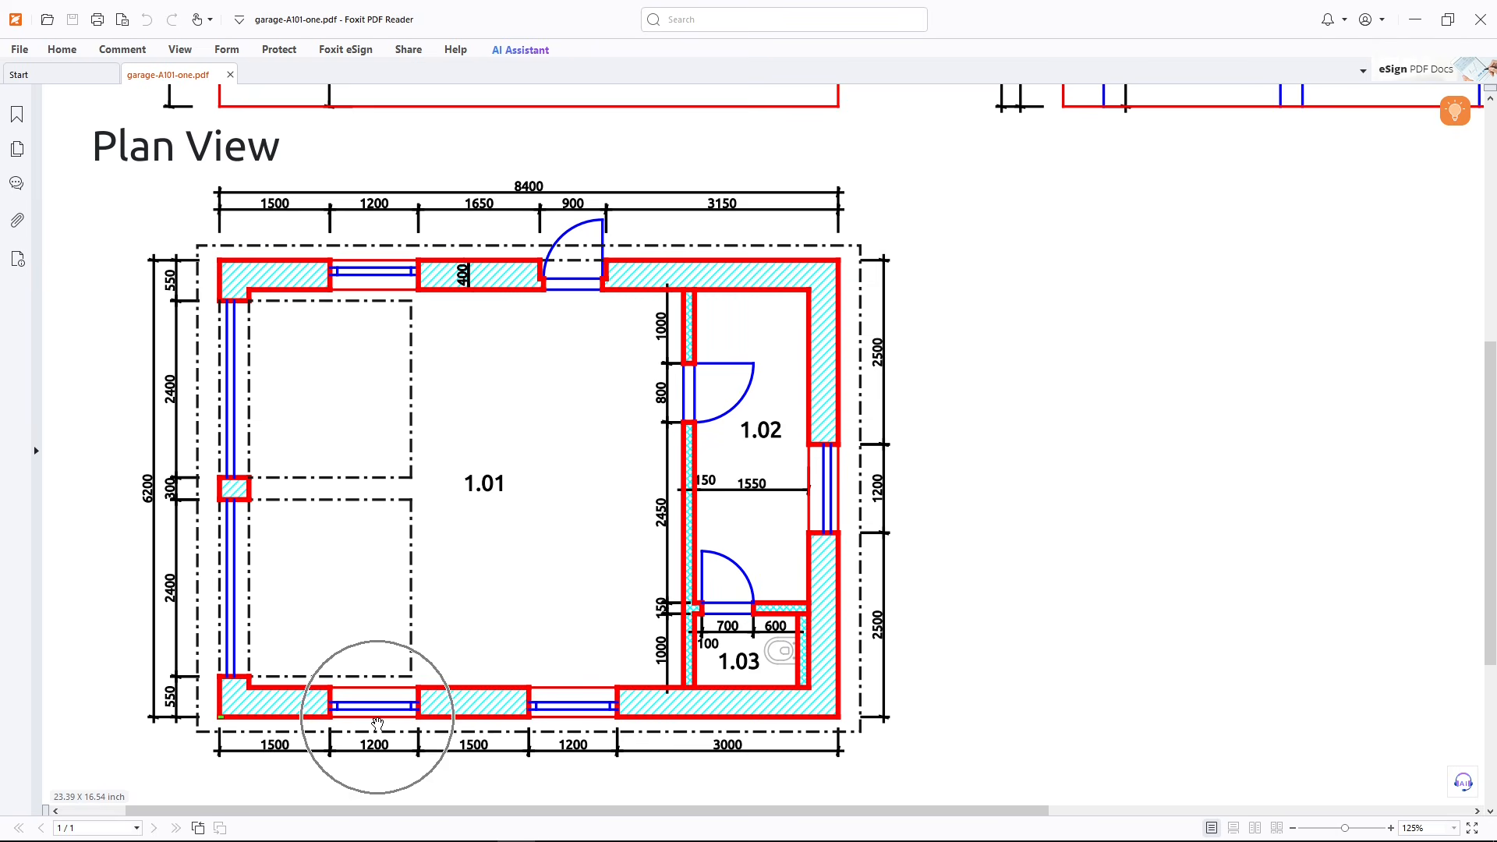
key(alt+Tab)
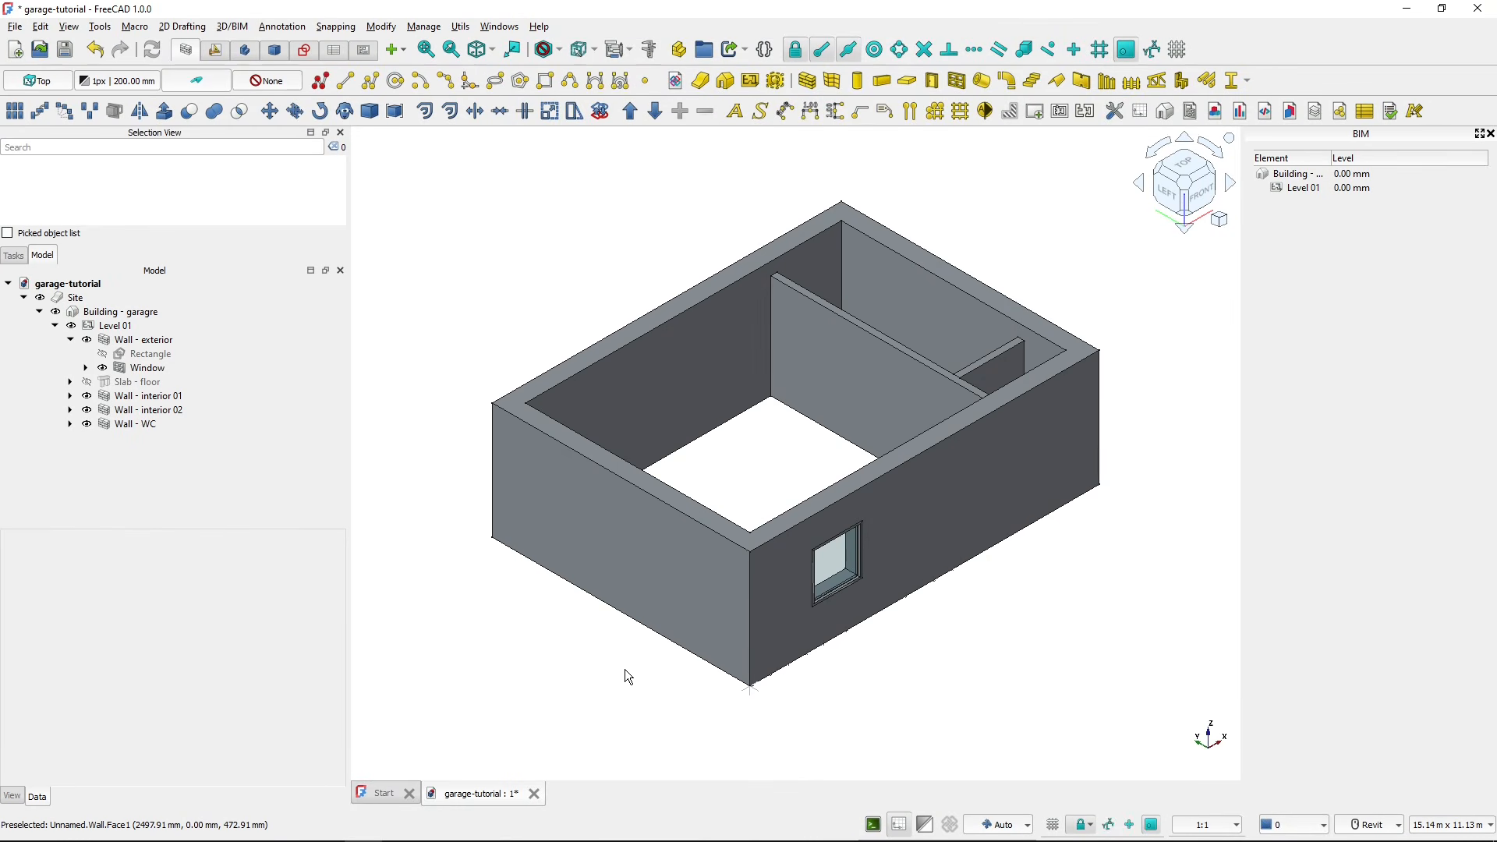
click(839, 590)
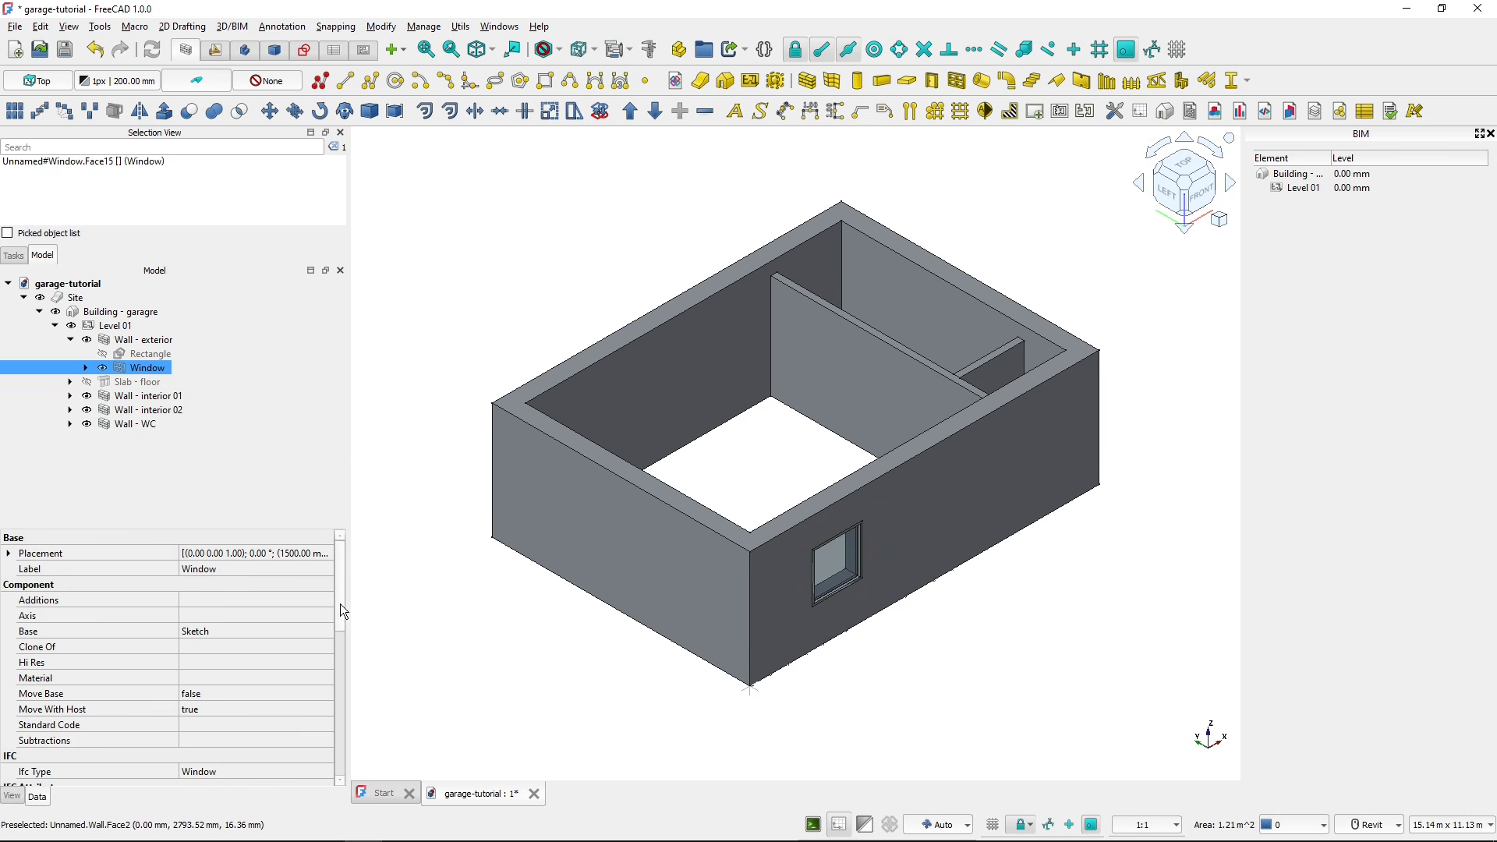
drag(340, 603, 344, 761)
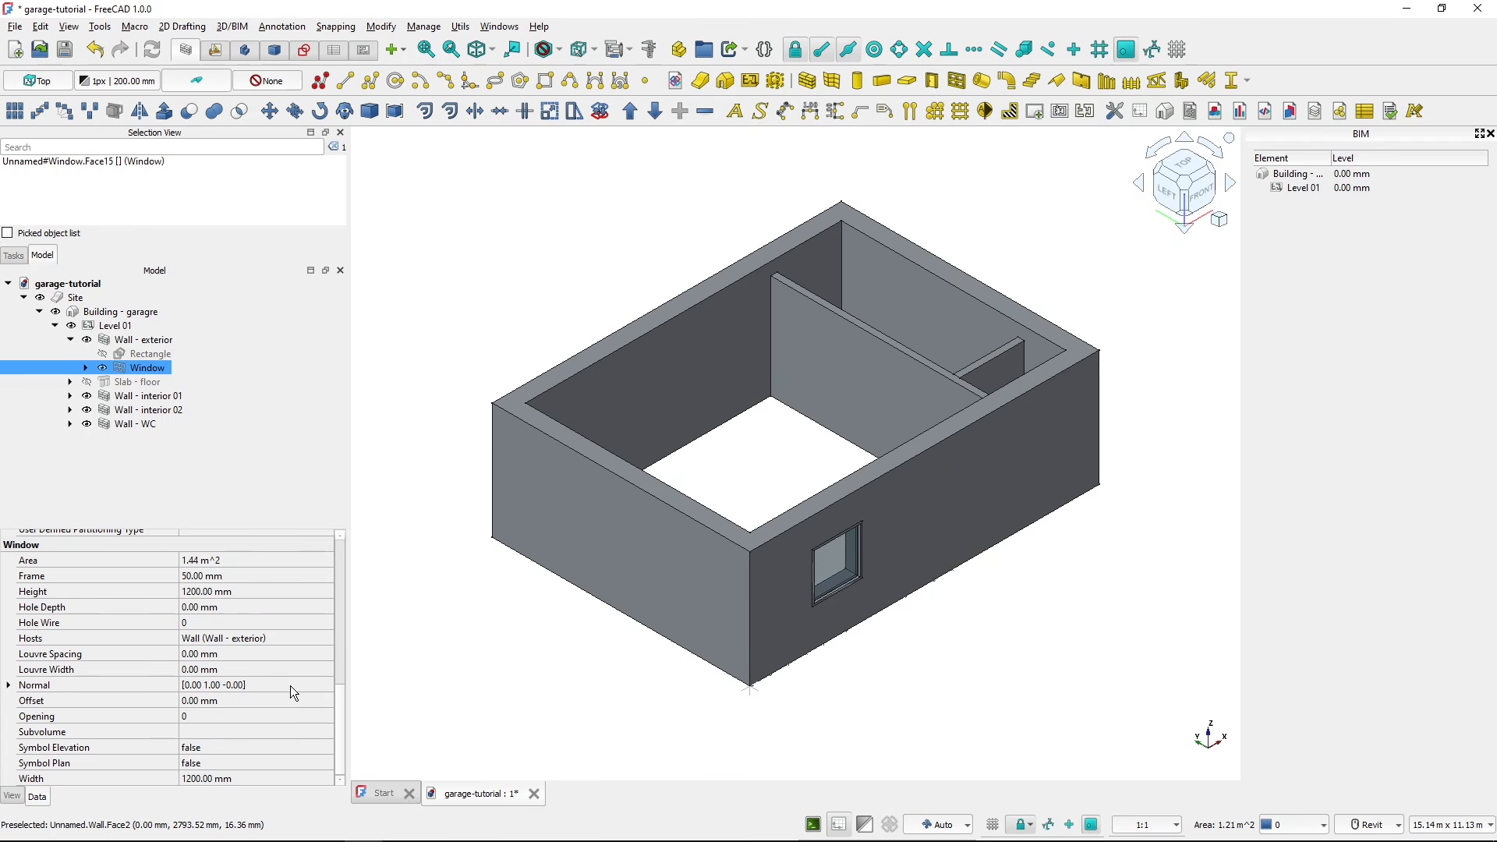
click(231, 699)
text(100)
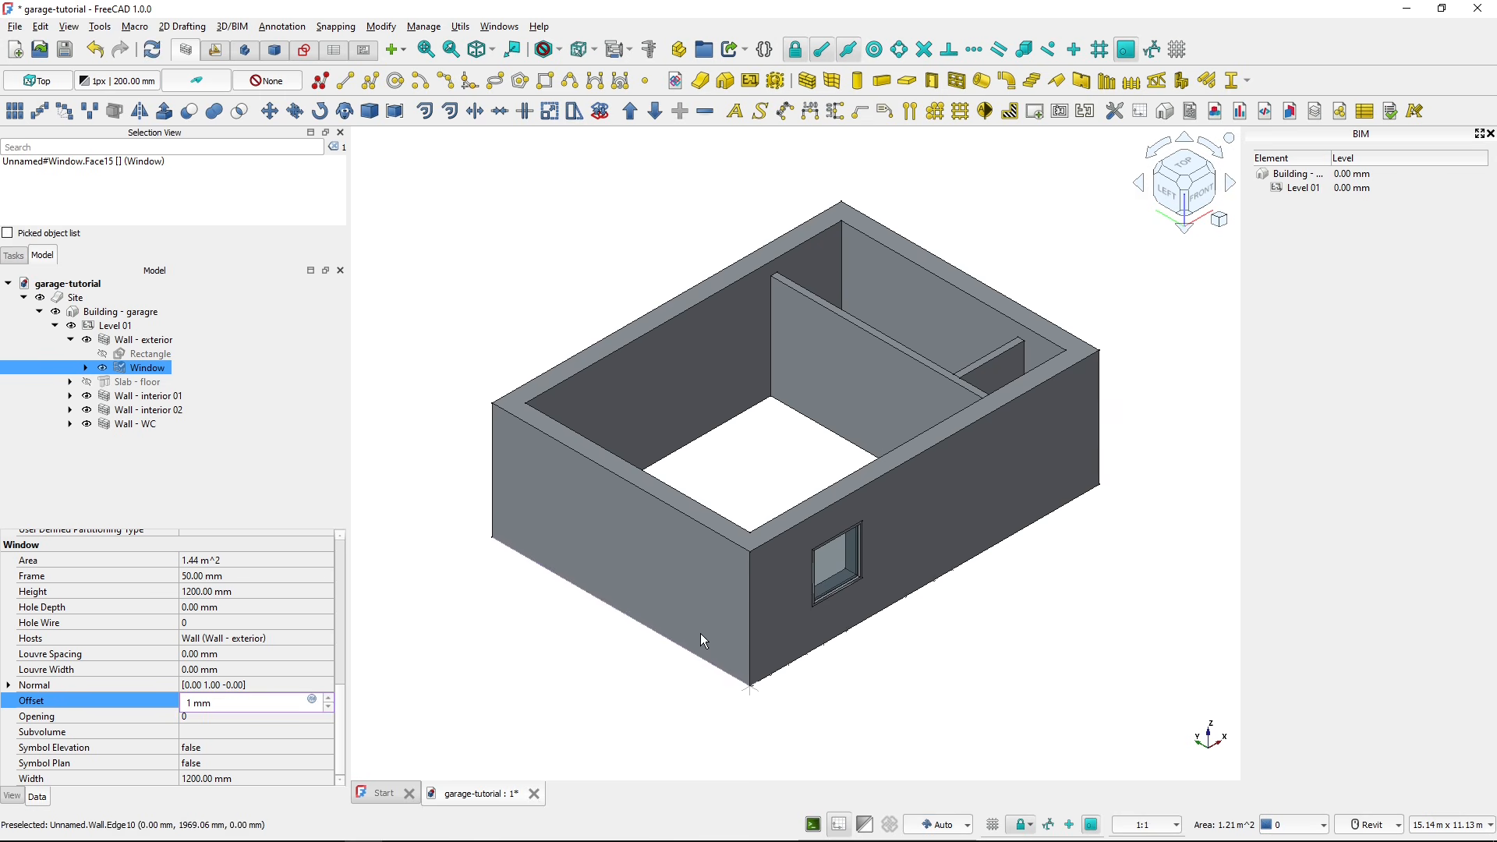
key(Return)
click(901, 656)
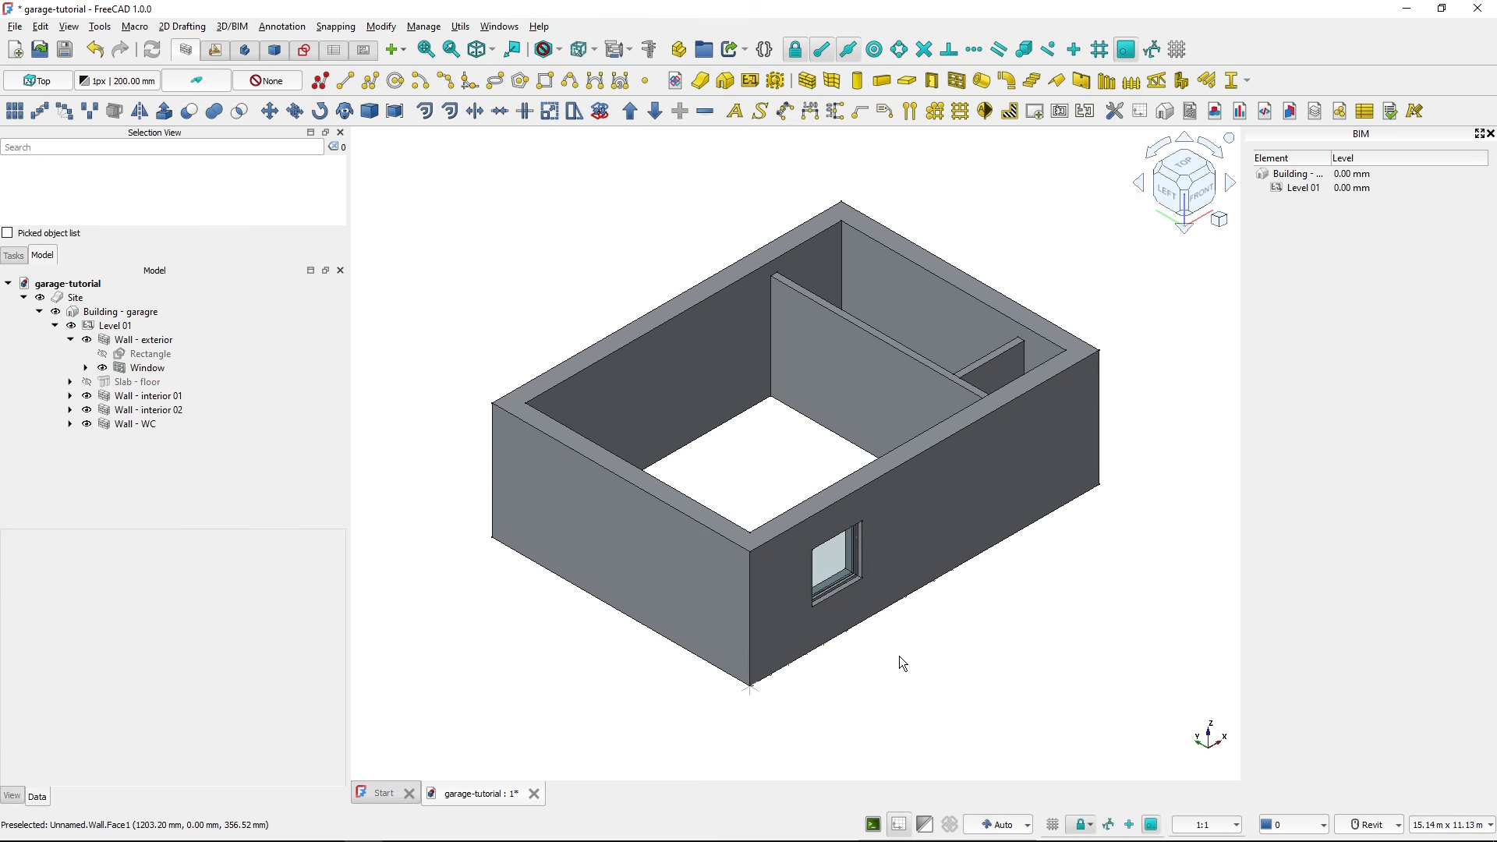
scroll(873, 623, up, 5)
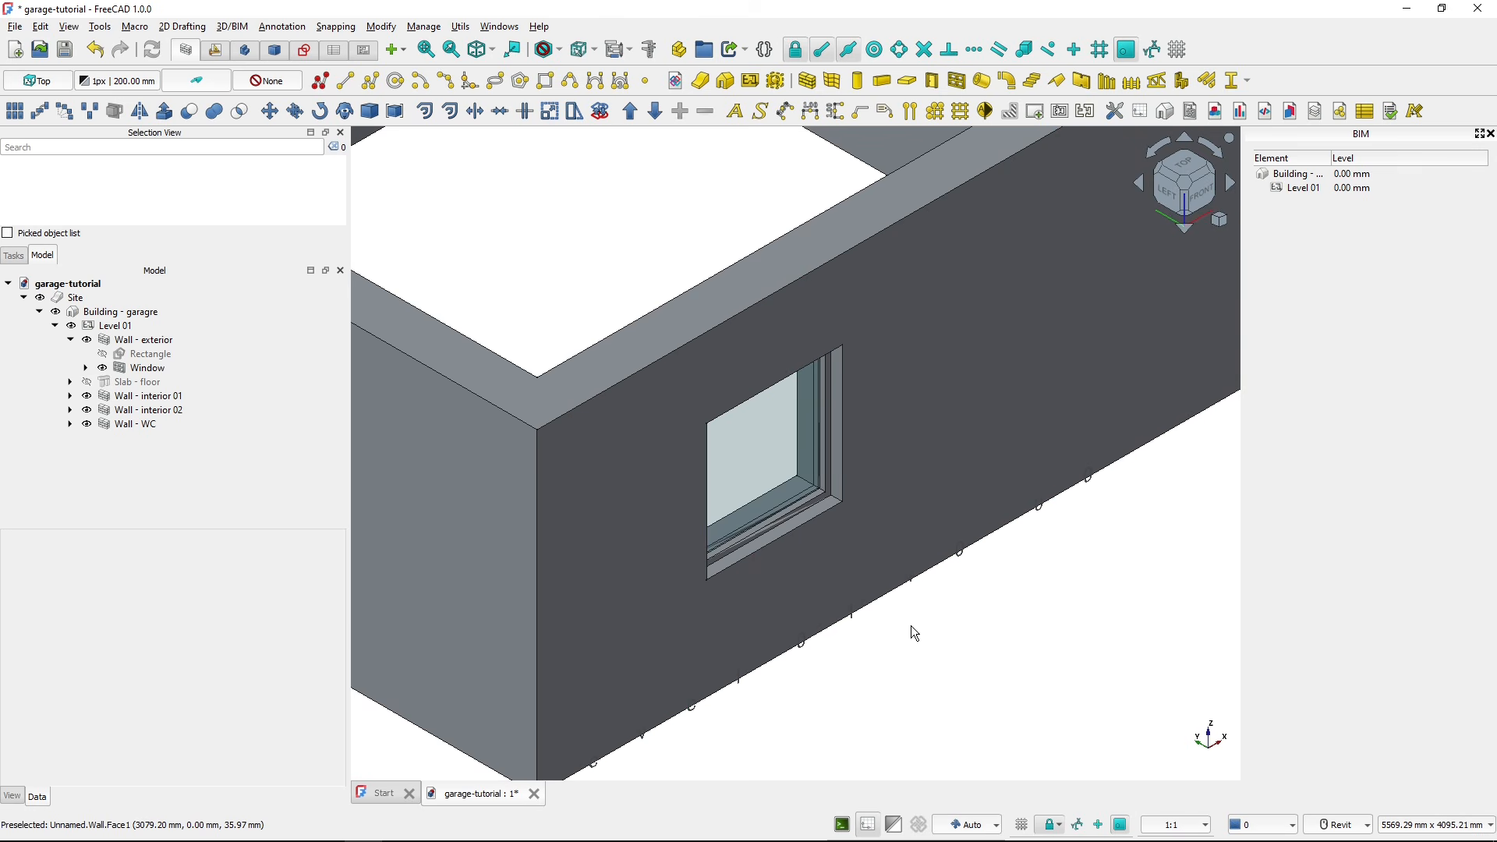
scroll(914, 633, down, 5)
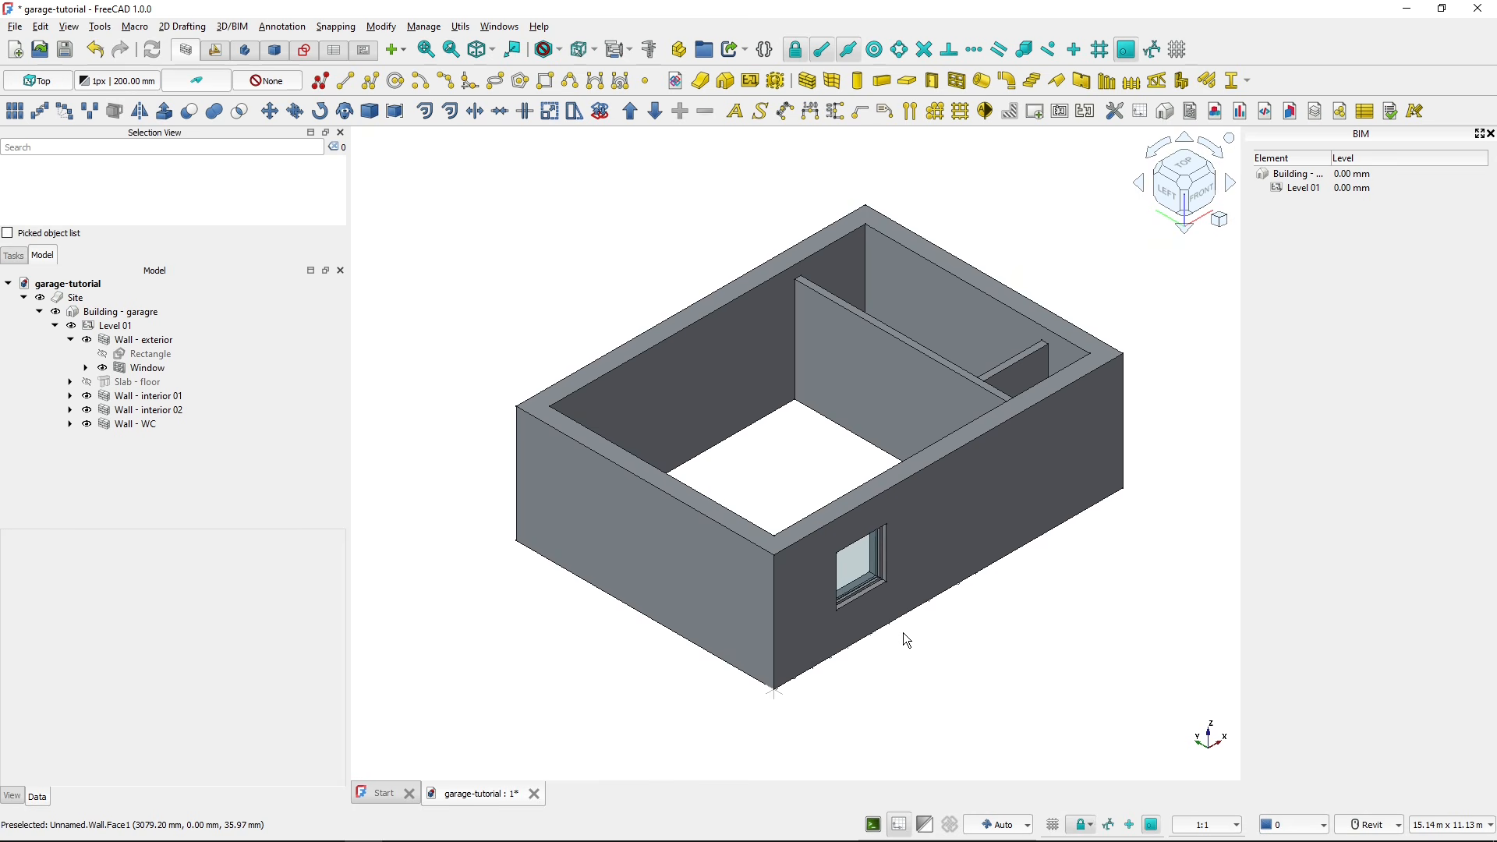
- Check the south window spacing in the A101 plan PDF, and copy the window 2700 mm along the X axis in FreeCAD
key(alt+Tab)
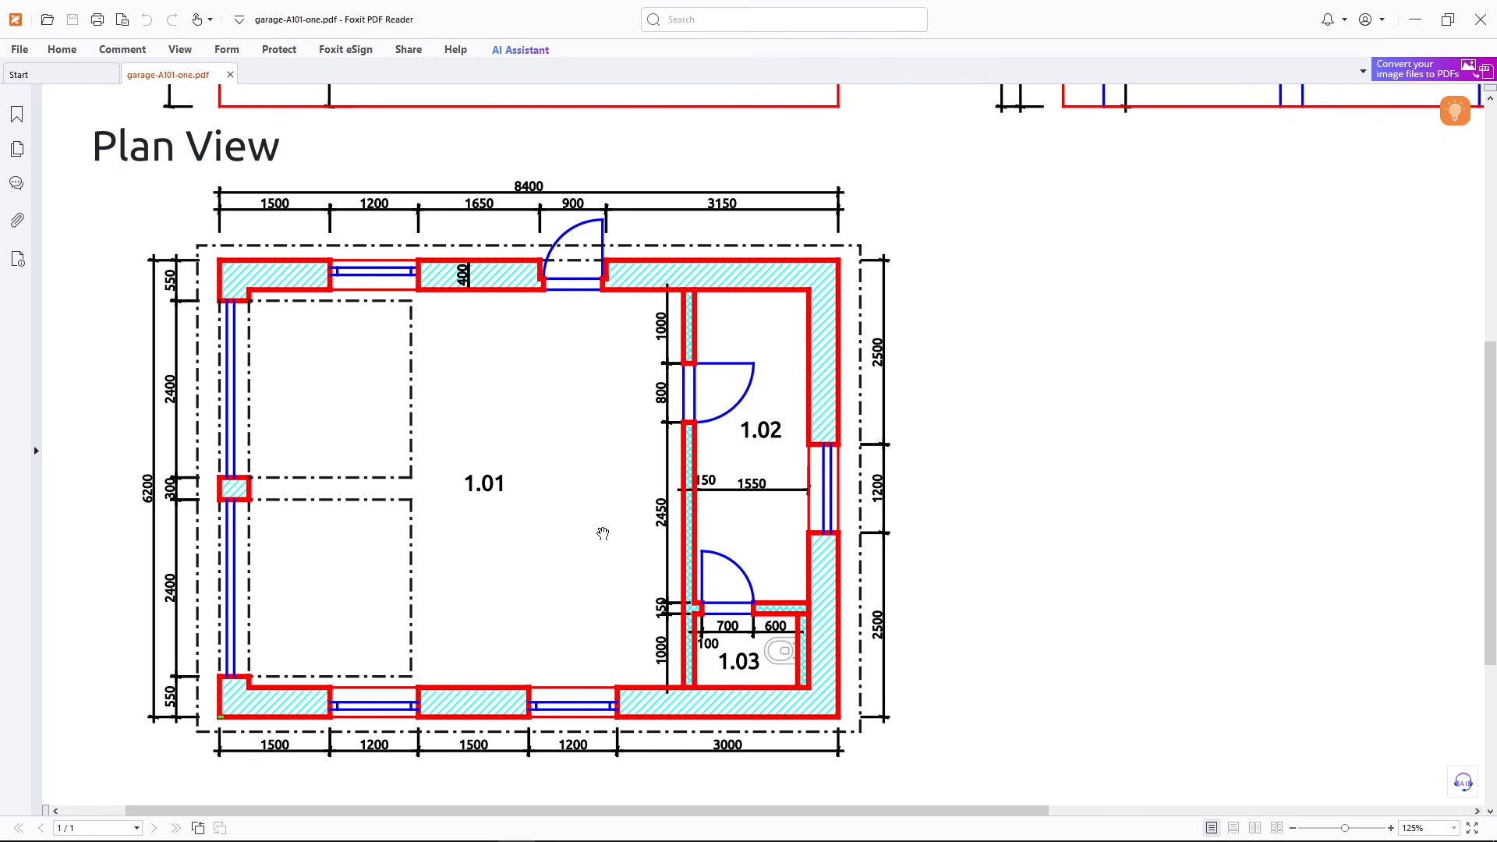
key(alt+Tab)
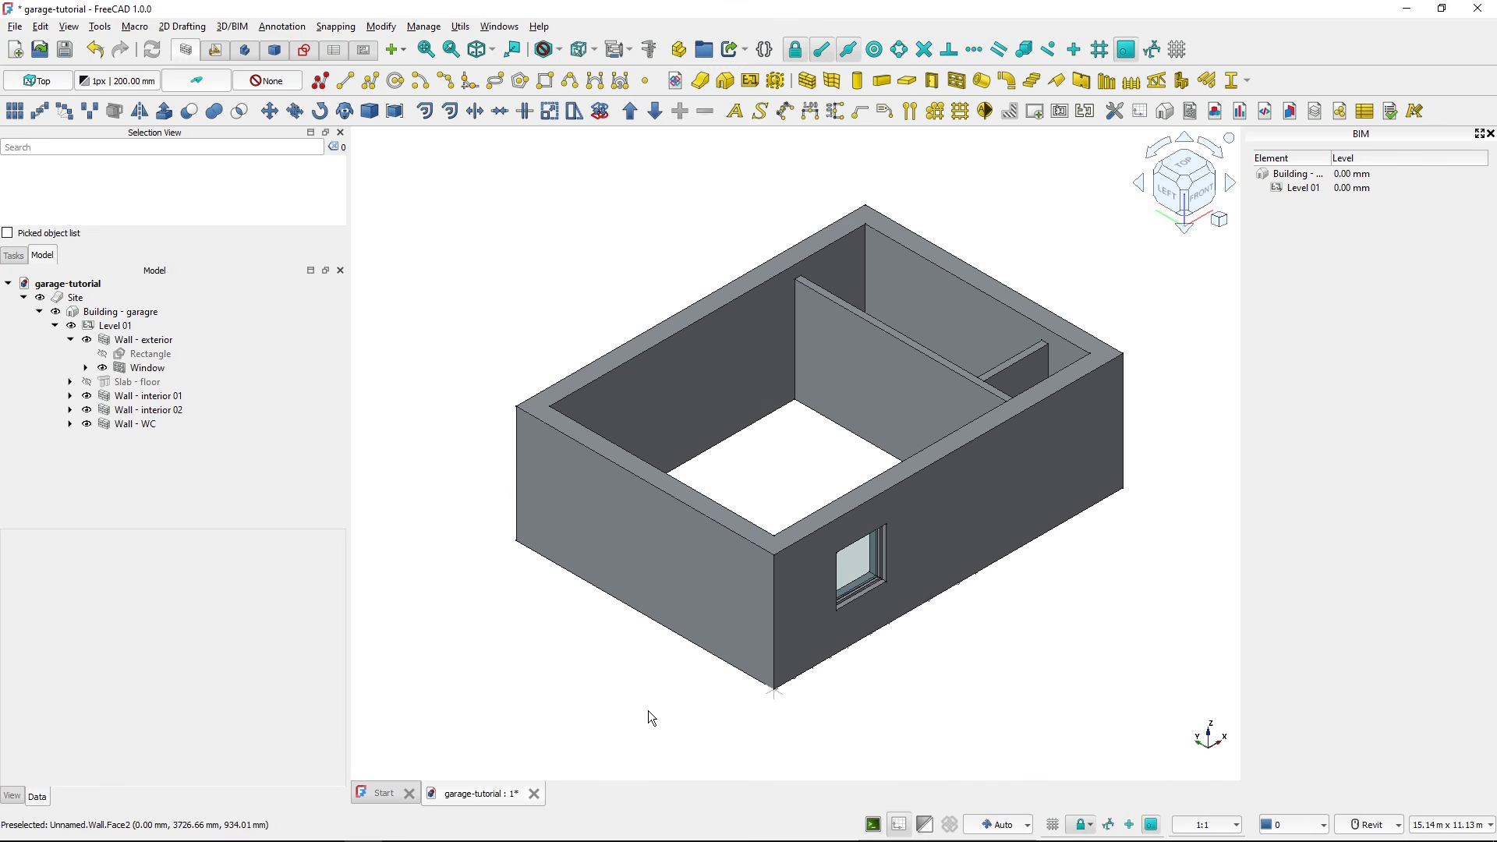
click(870, 577)
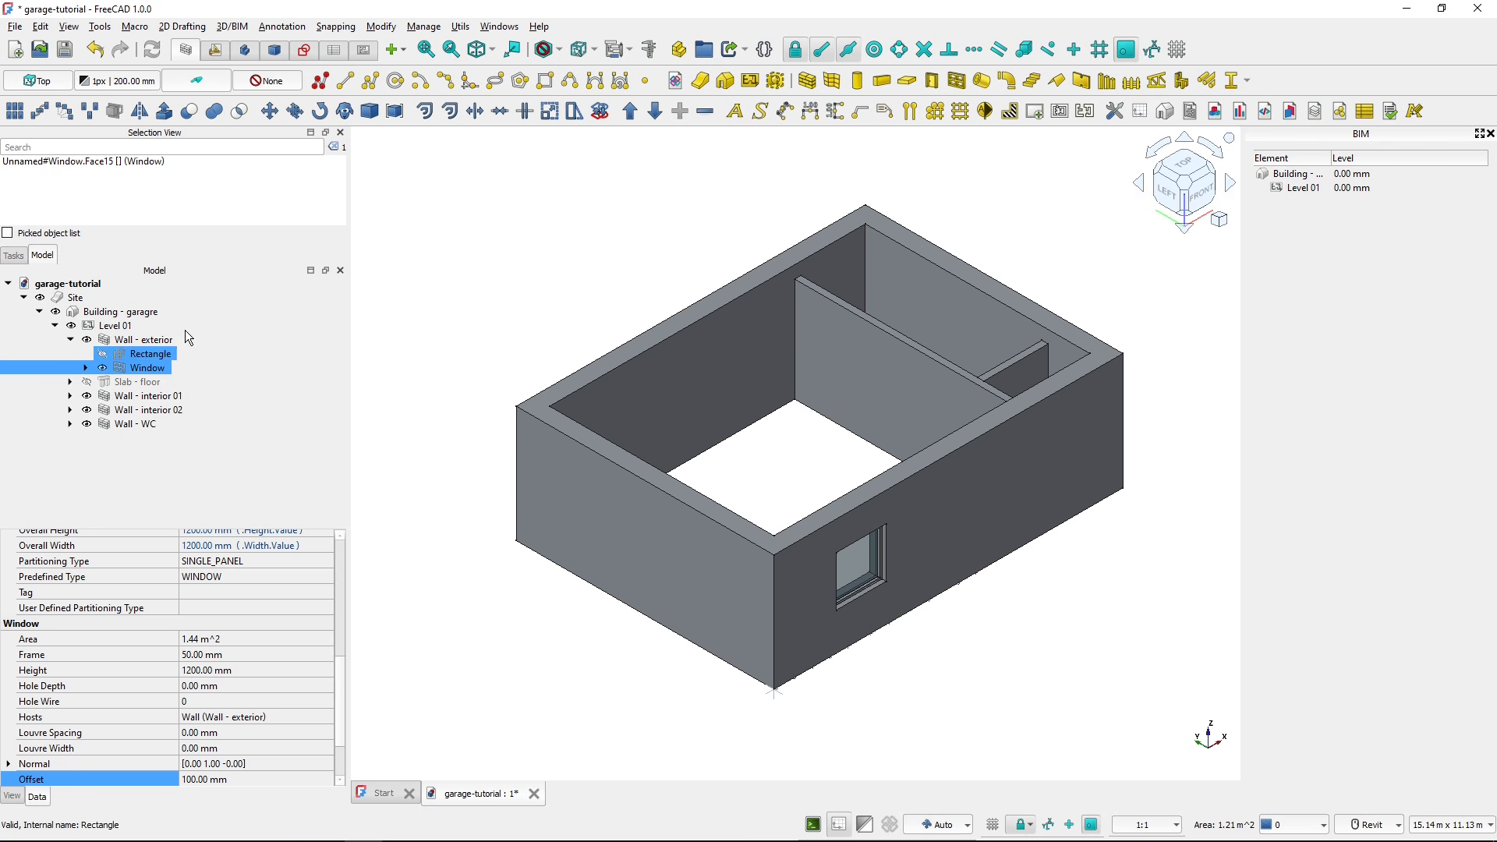
click(295, 112)
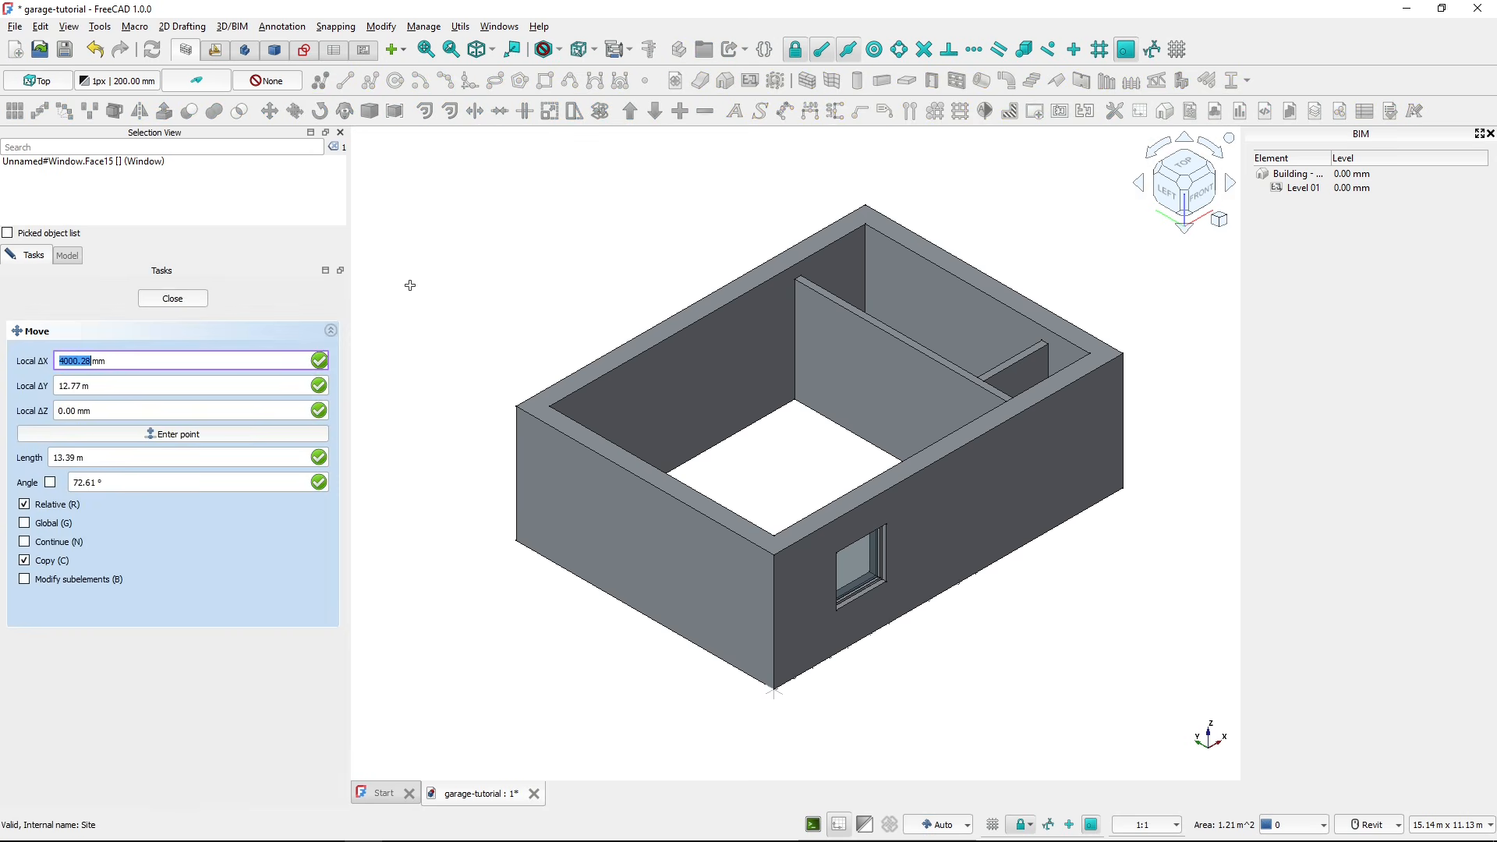
click(851, 564)
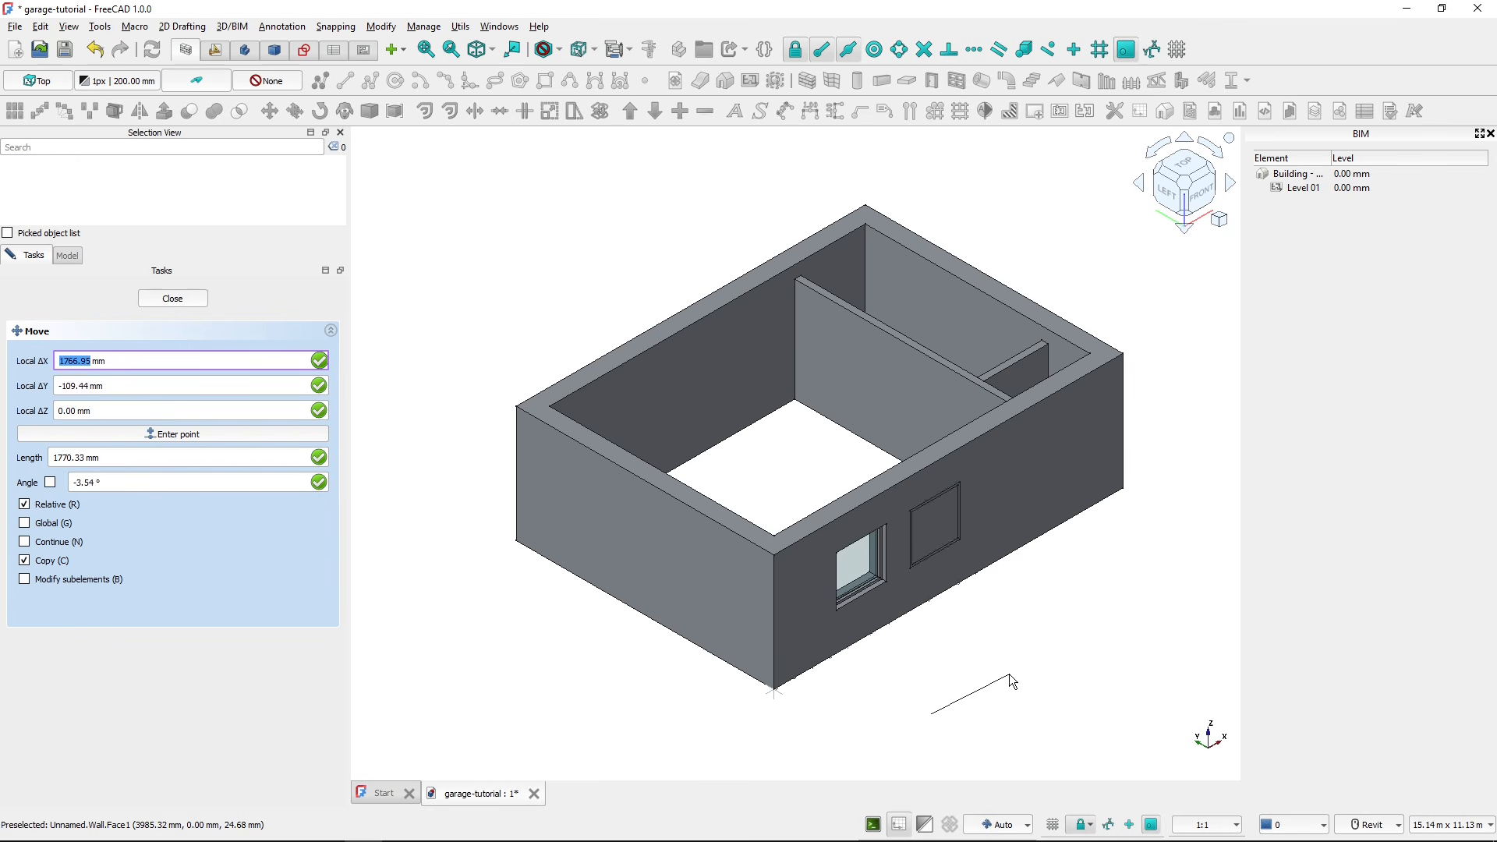
key(x)
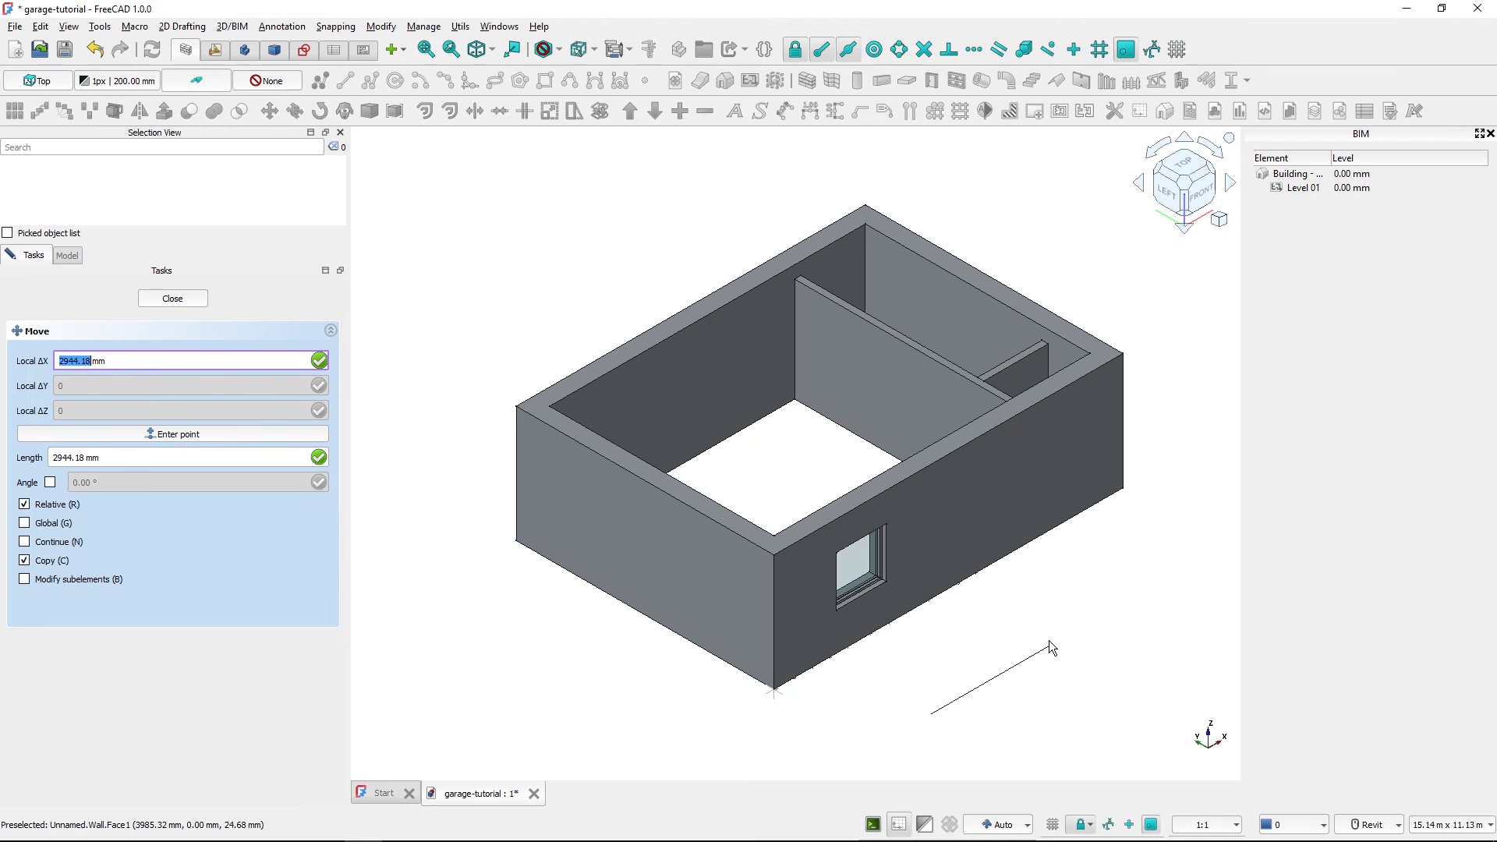
text(2700)
key(Return)
click(1046, 634)
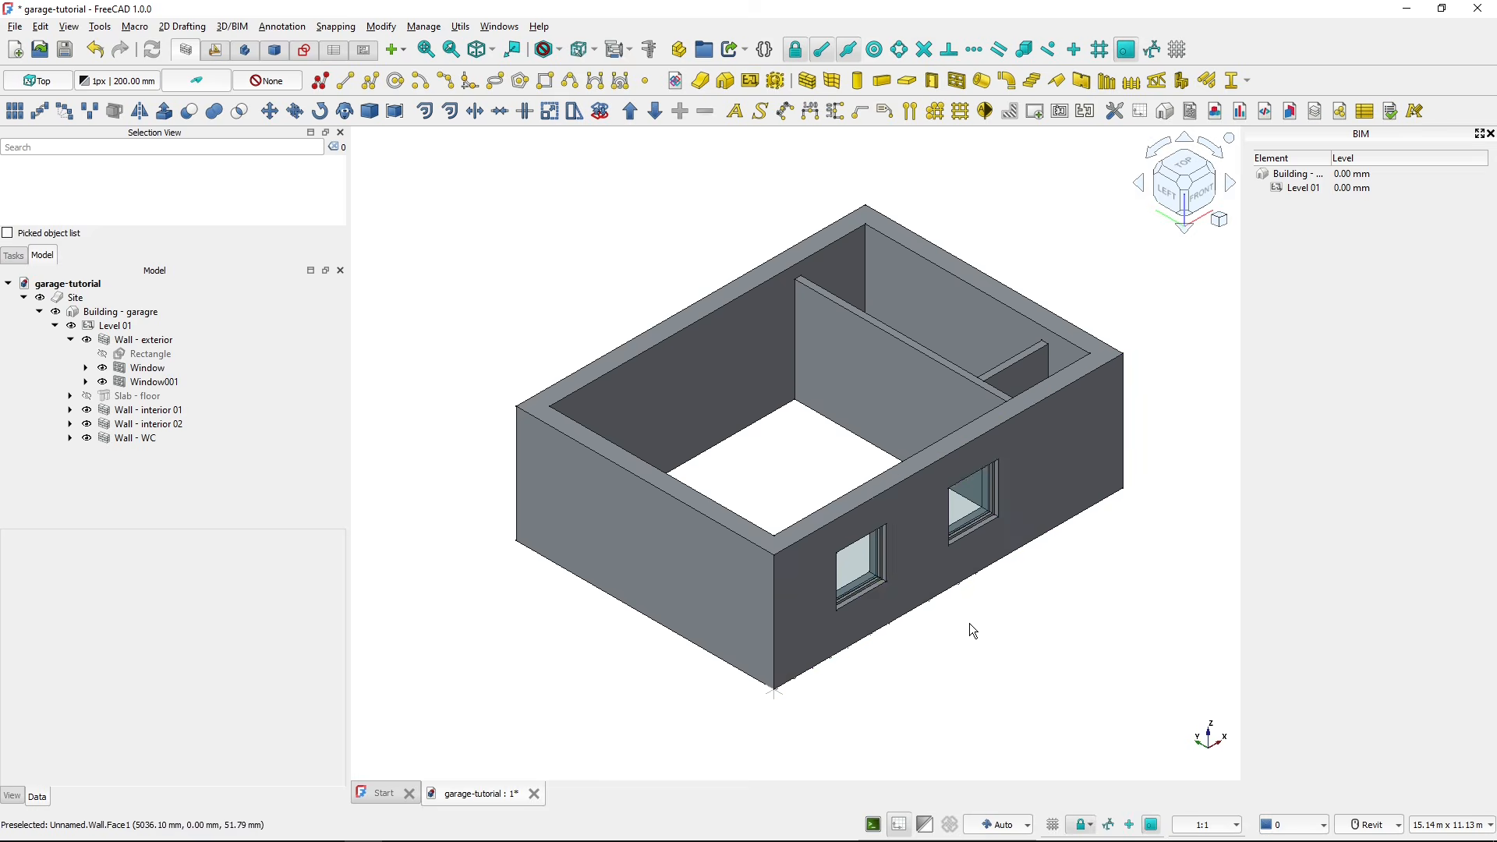
- Measure the distance between the facing edges of the two window openings on the south exterior wall
scroll(877, 569, up, 3)
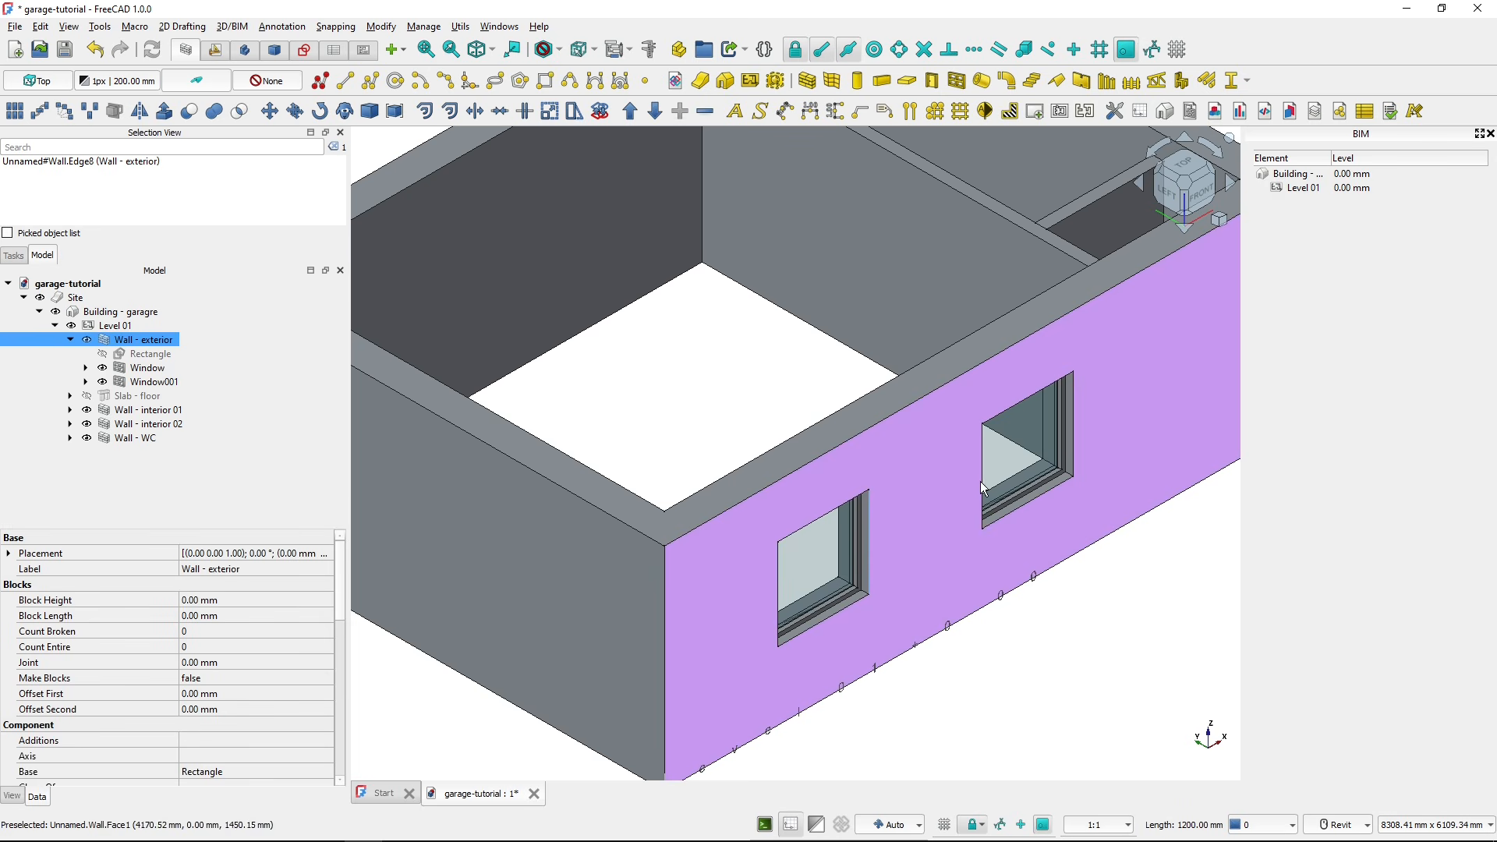
ctrl+click(982, 480)
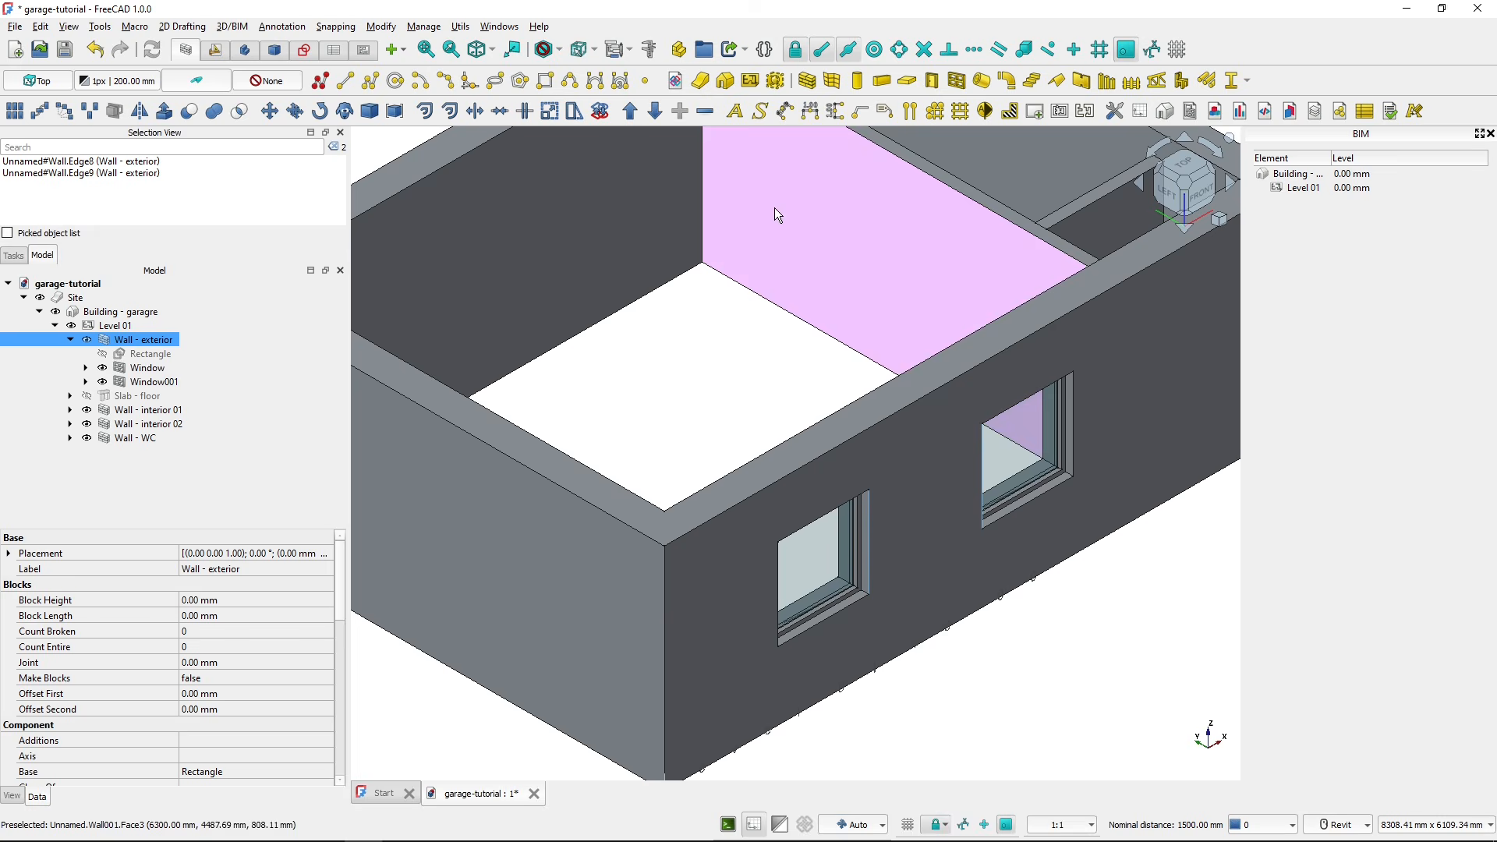
click(649, 49)
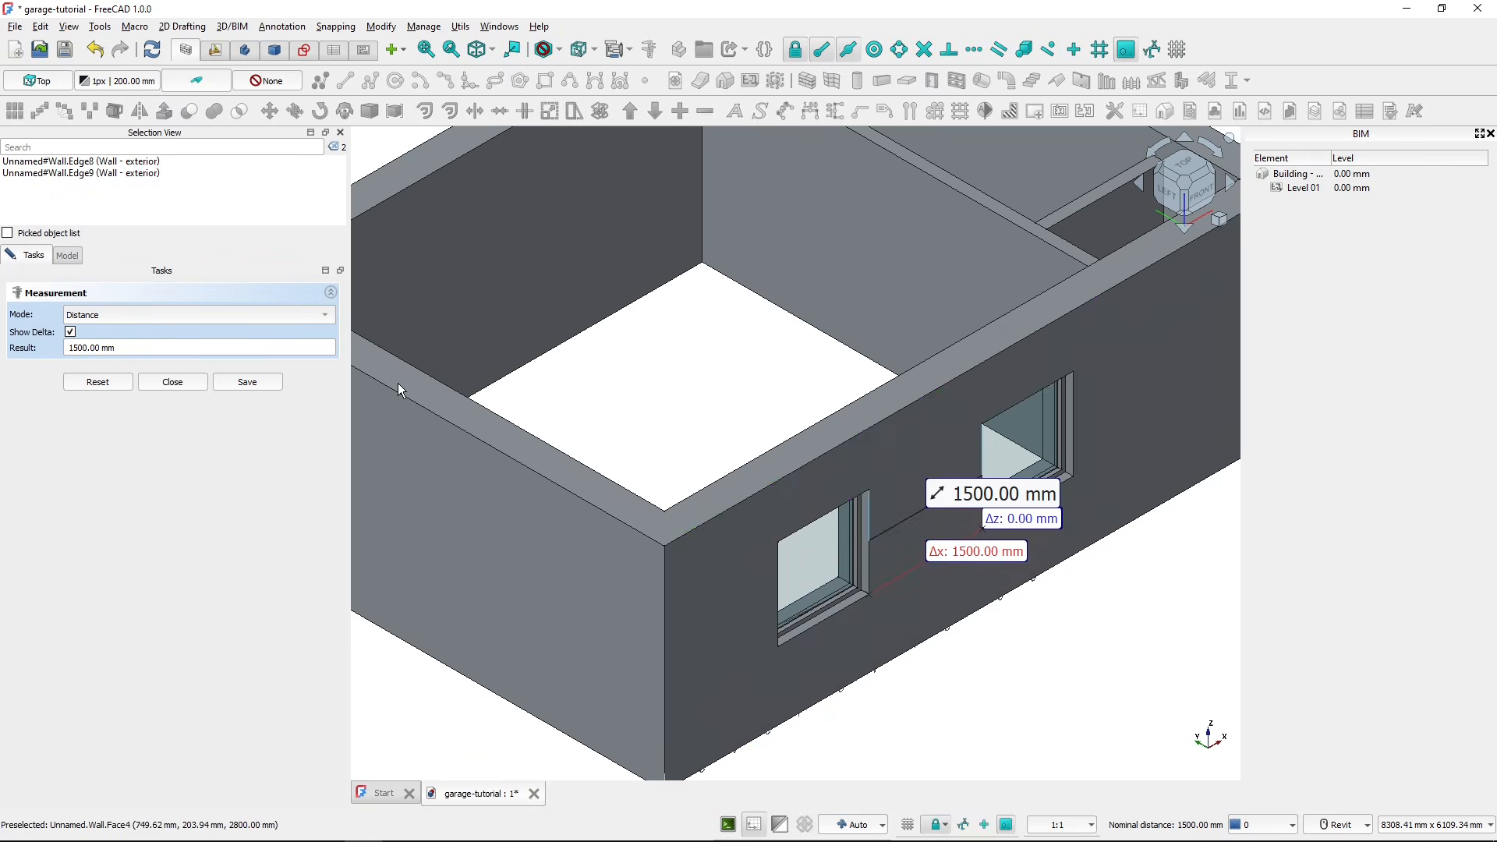
- Measure the distance from the first south window's outer edge to the exterior wall's corner, with the delta display turned off
click(100, 382)
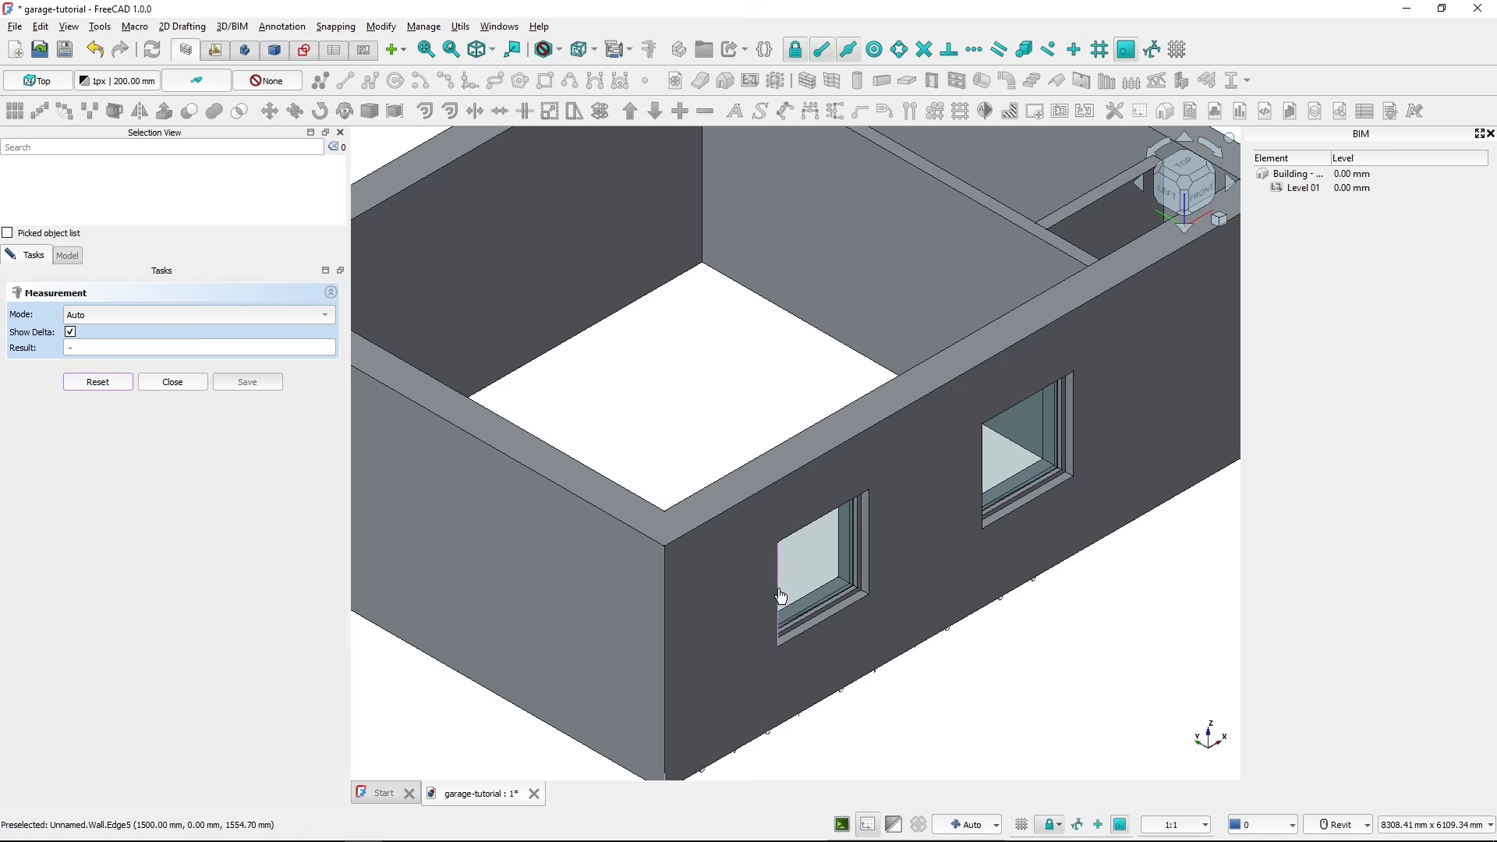
click(779, 594)
click(664, 624)
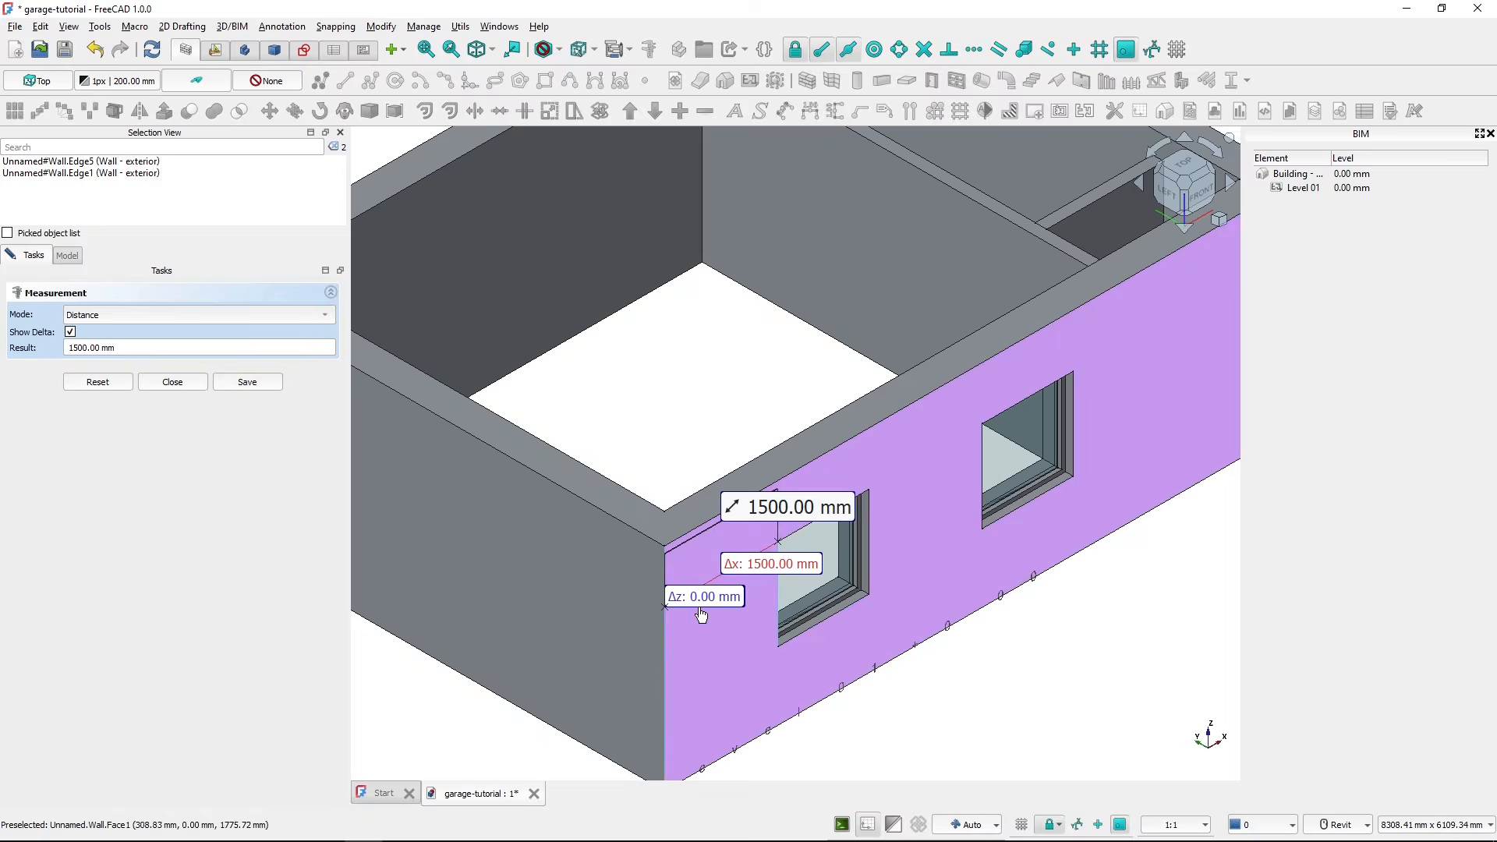
click(70, 332)
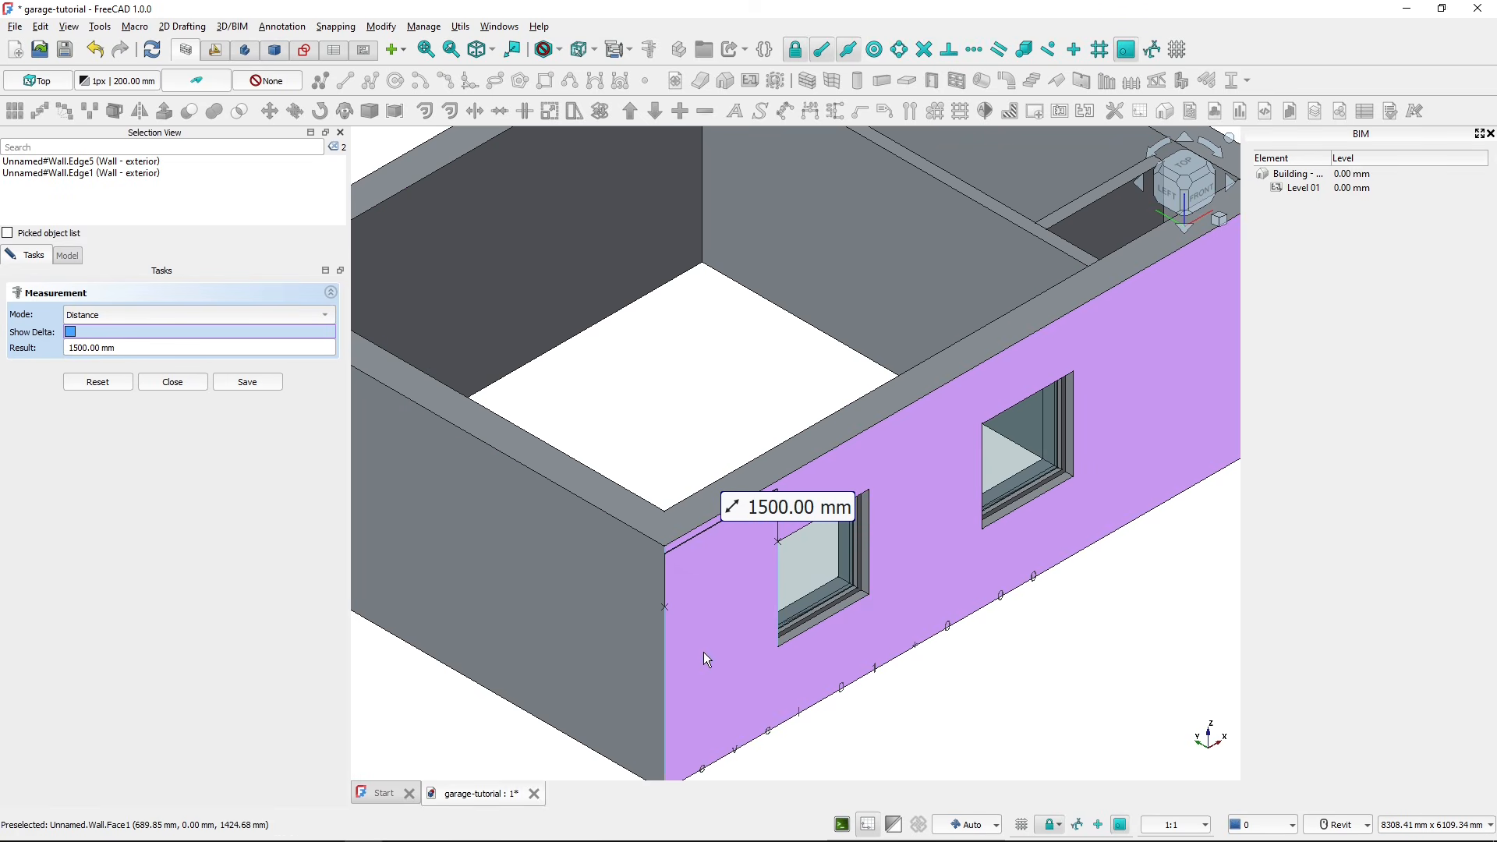
click(178, 381)
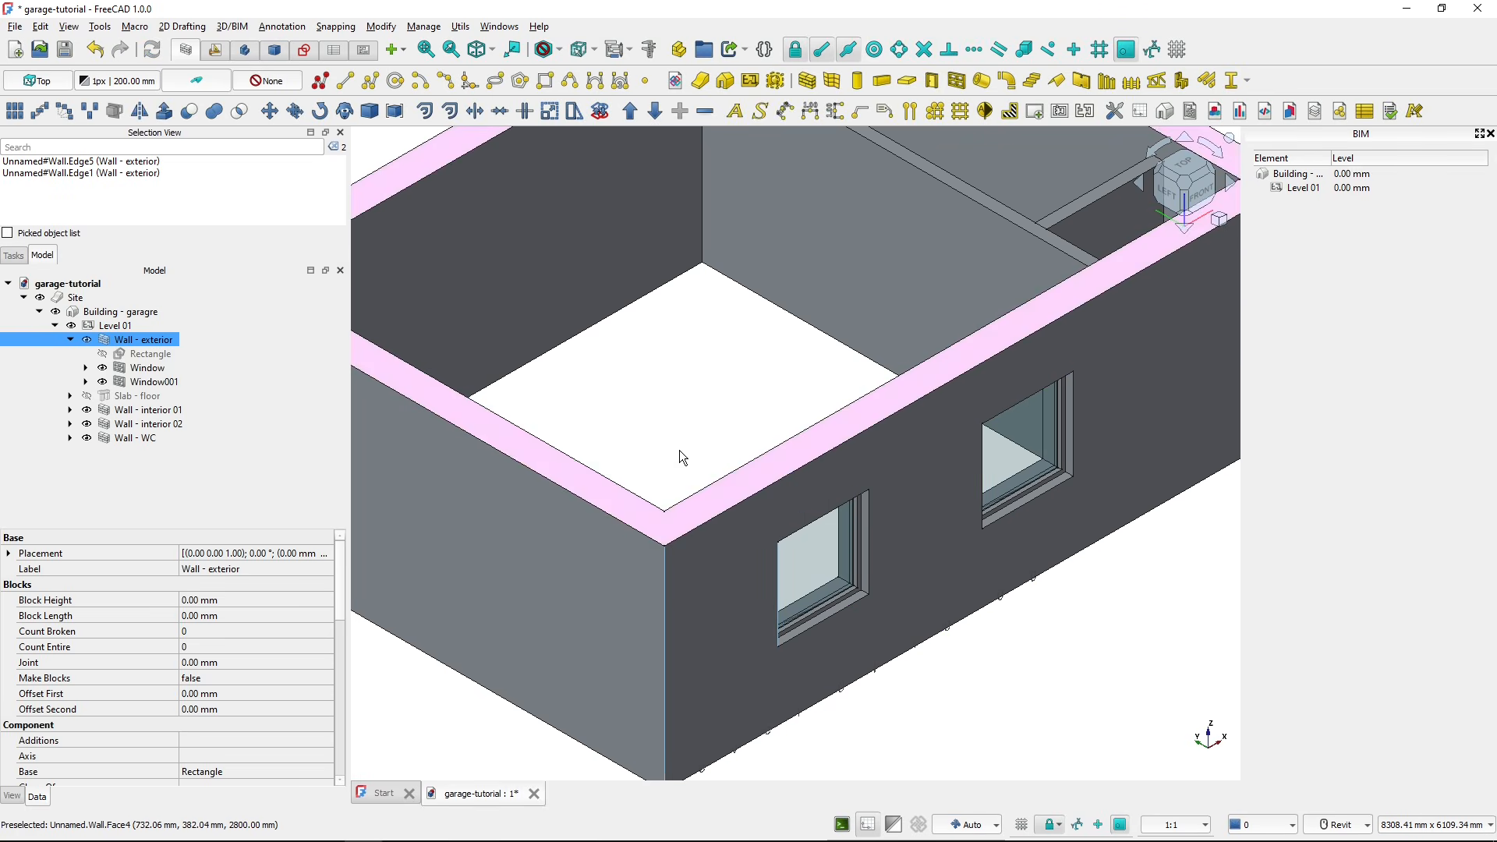
scroll(670, 381, down, 5)
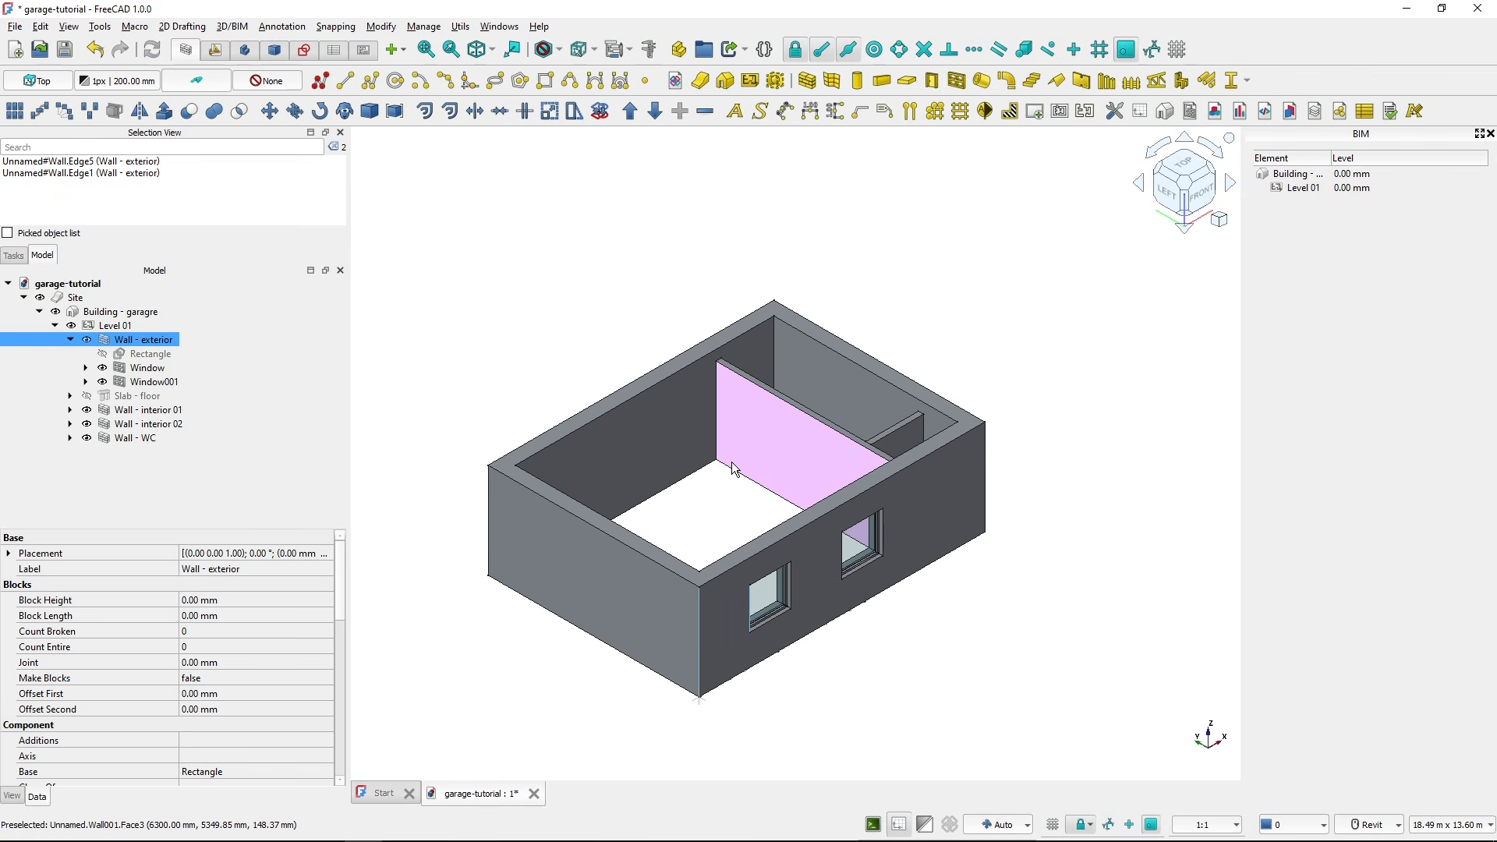
- Place a fixed window, 1200 mm wide by 1200 mm high with a 900 mm sill, on the east exterior wall at its south corner
scroll(731, 461, up, 3)
key(alt+Tab)
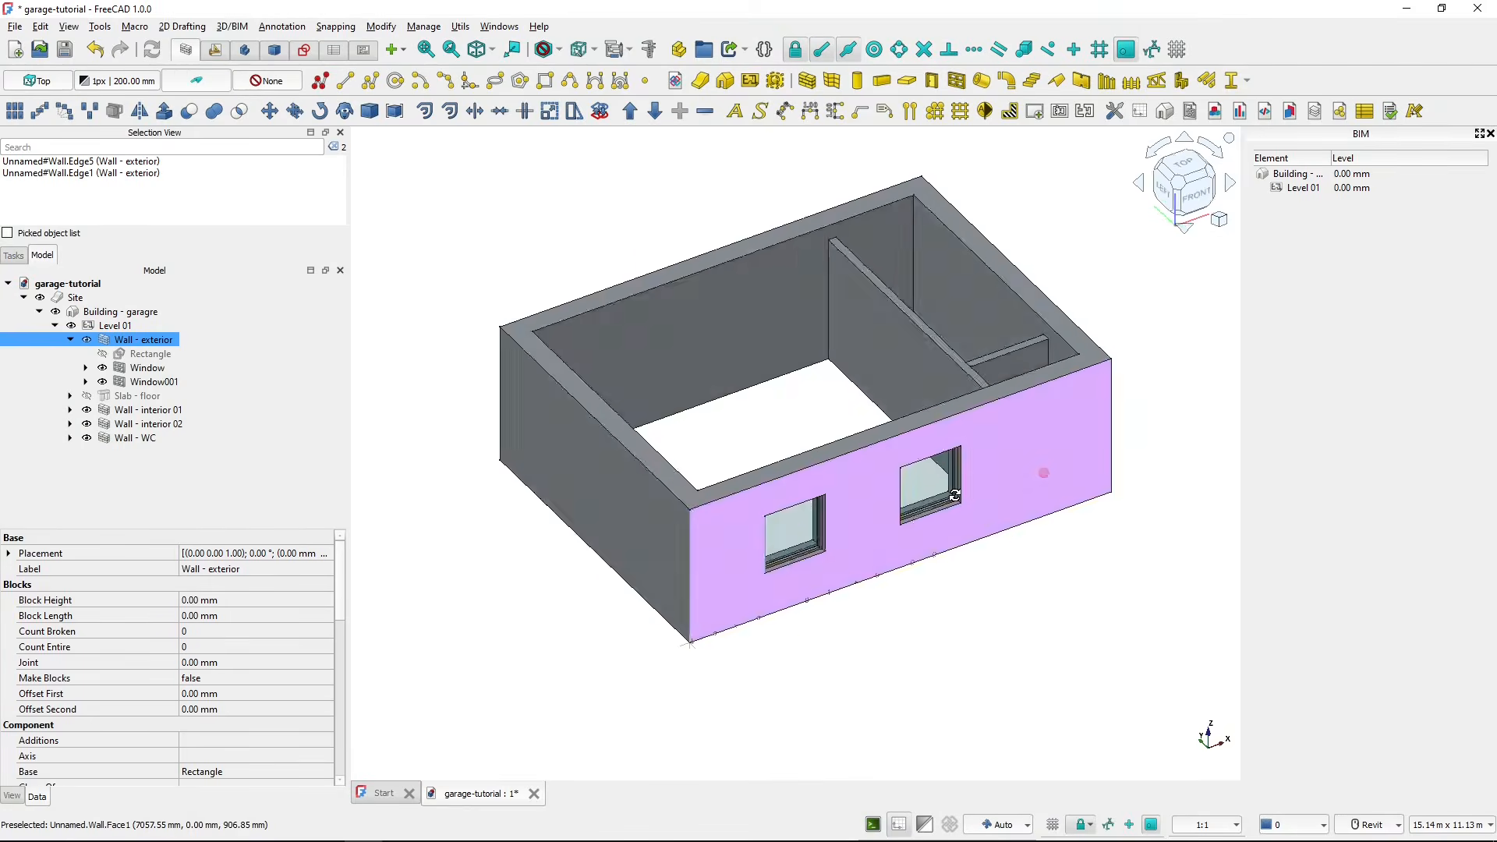
shift+middle_drag(954, 495, 546, 499)
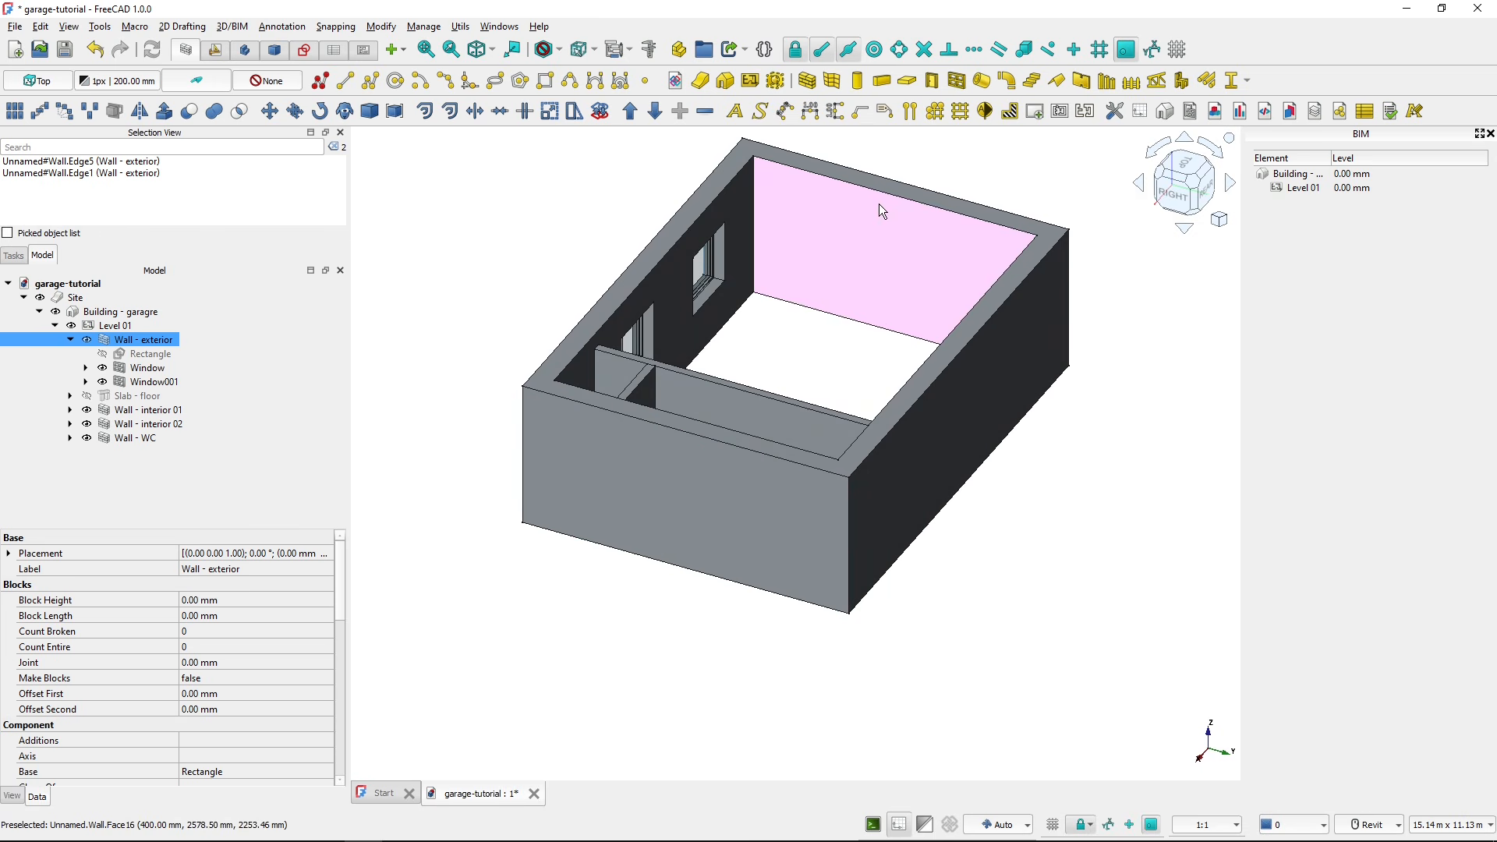
click(931, 151)
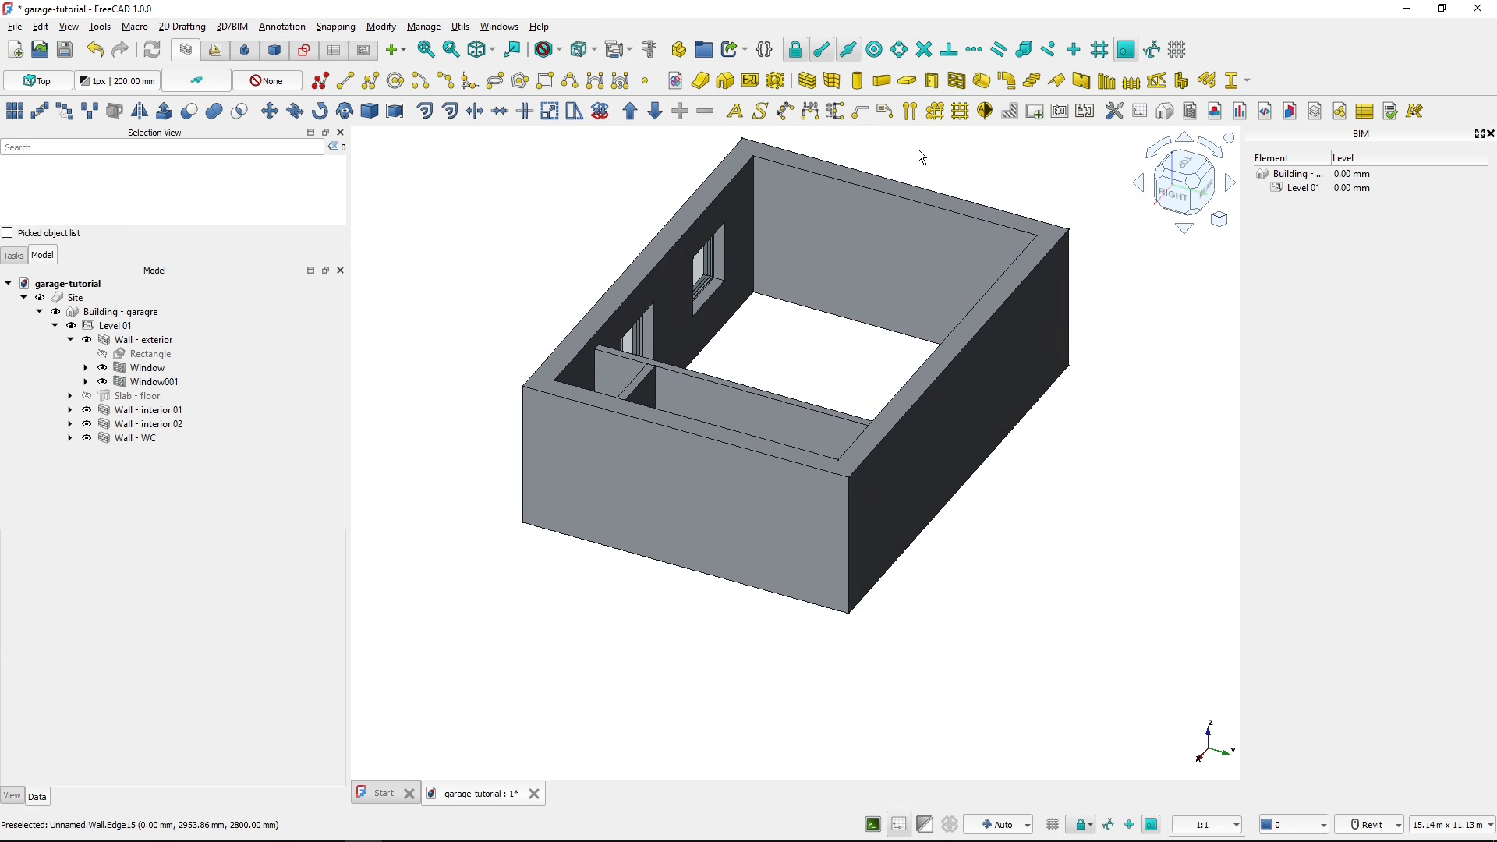
click(957, 80)
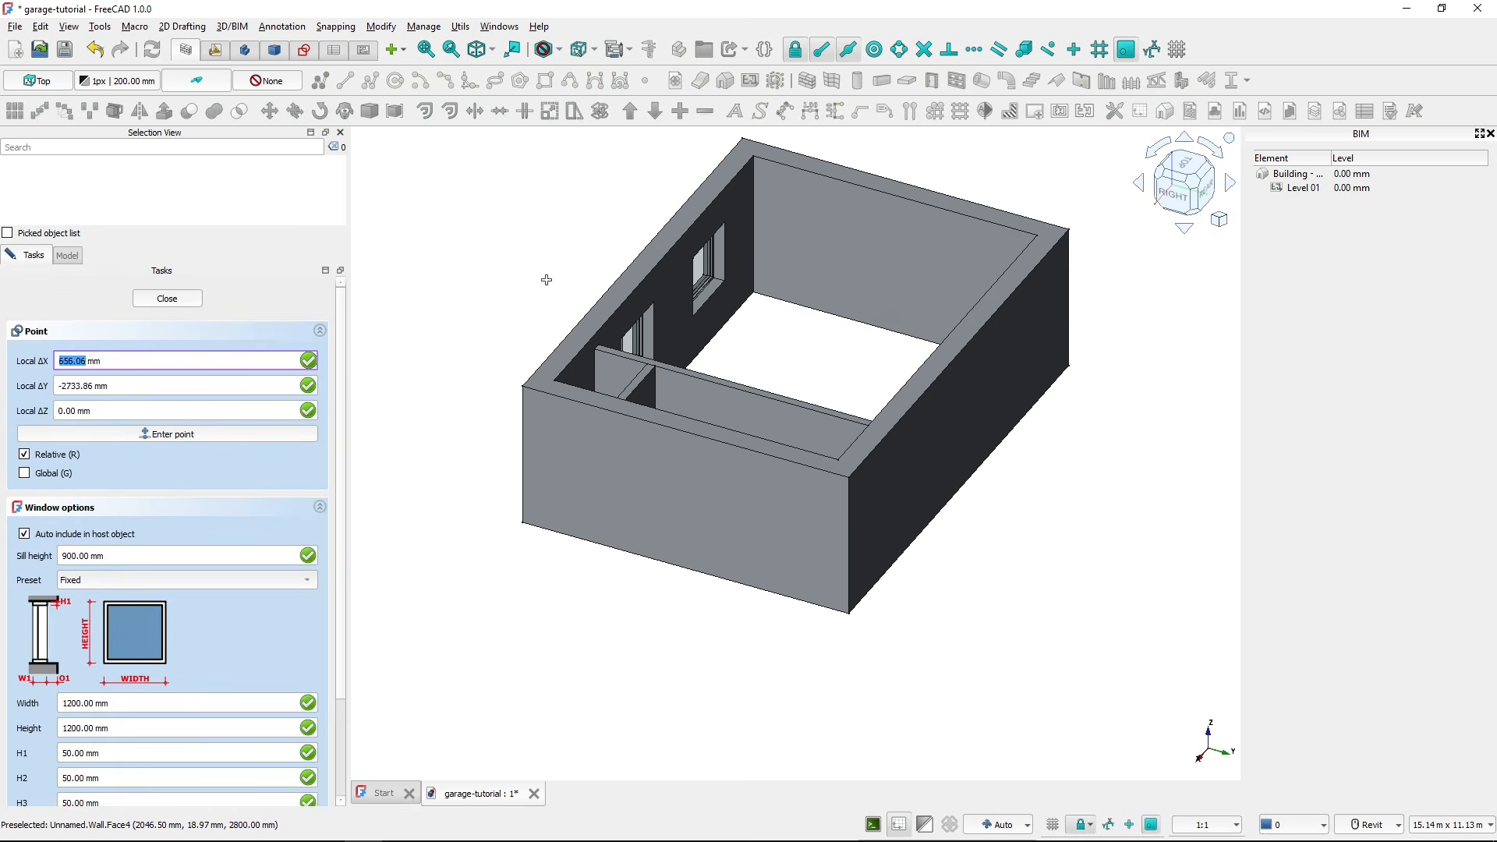
drag(342, 499, 323, 635)
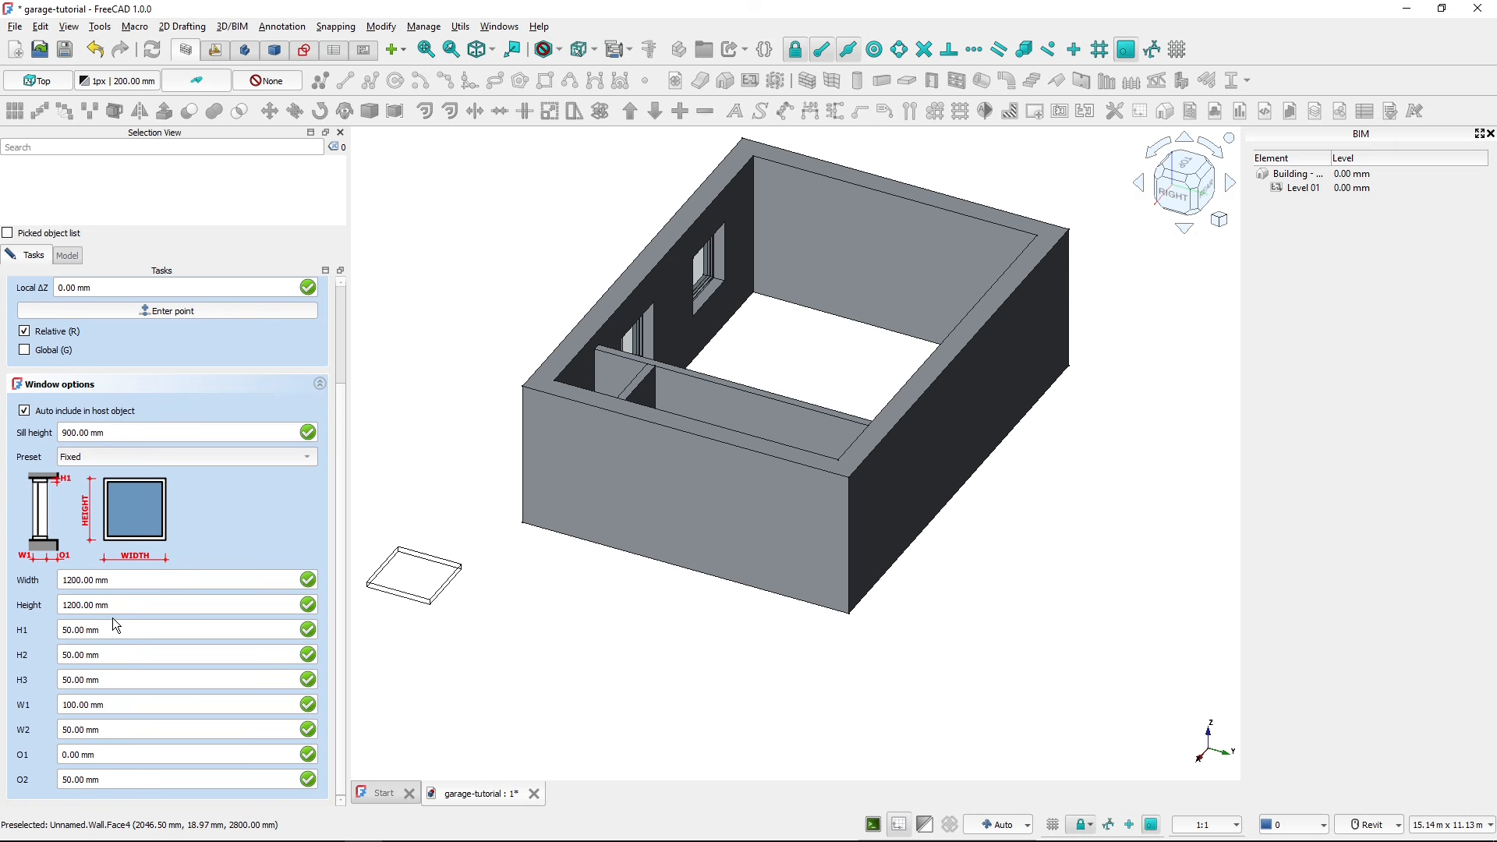
click(520, 496)
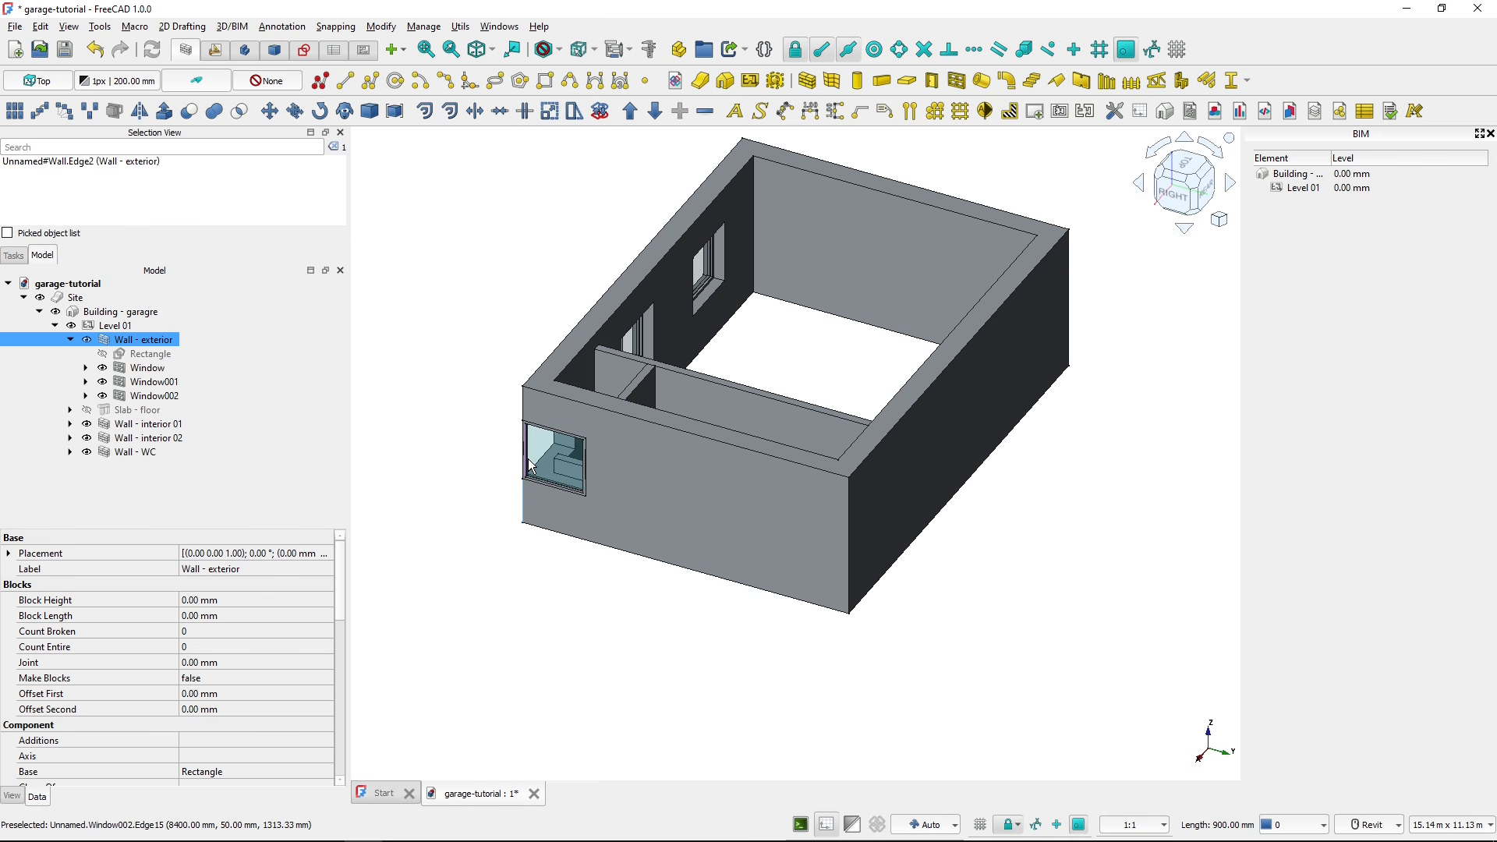
- Select the new window on the east exterior wall for moving
click(267, 115)
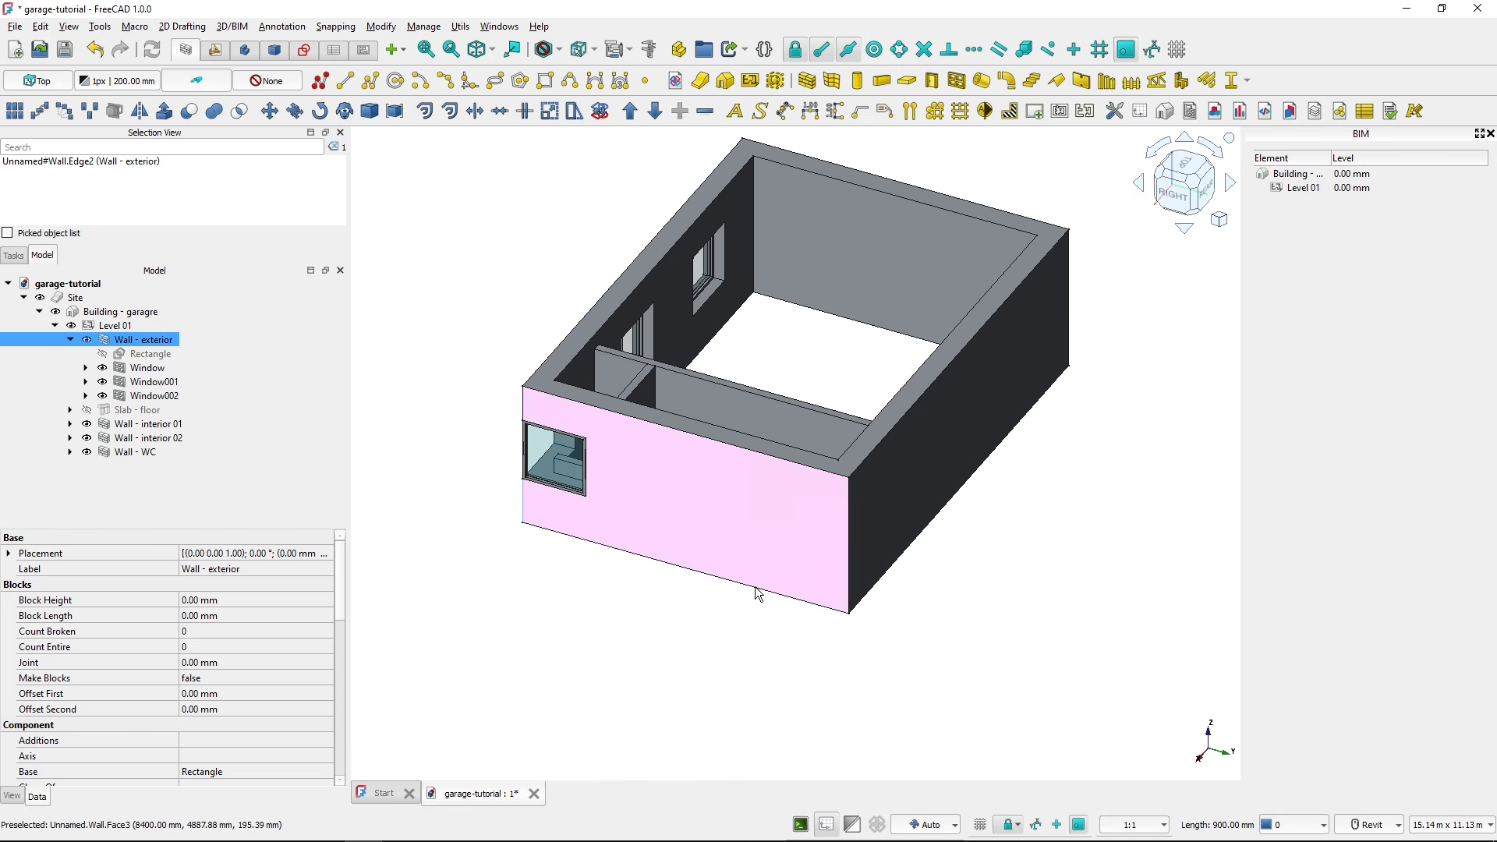
click(531, 467)
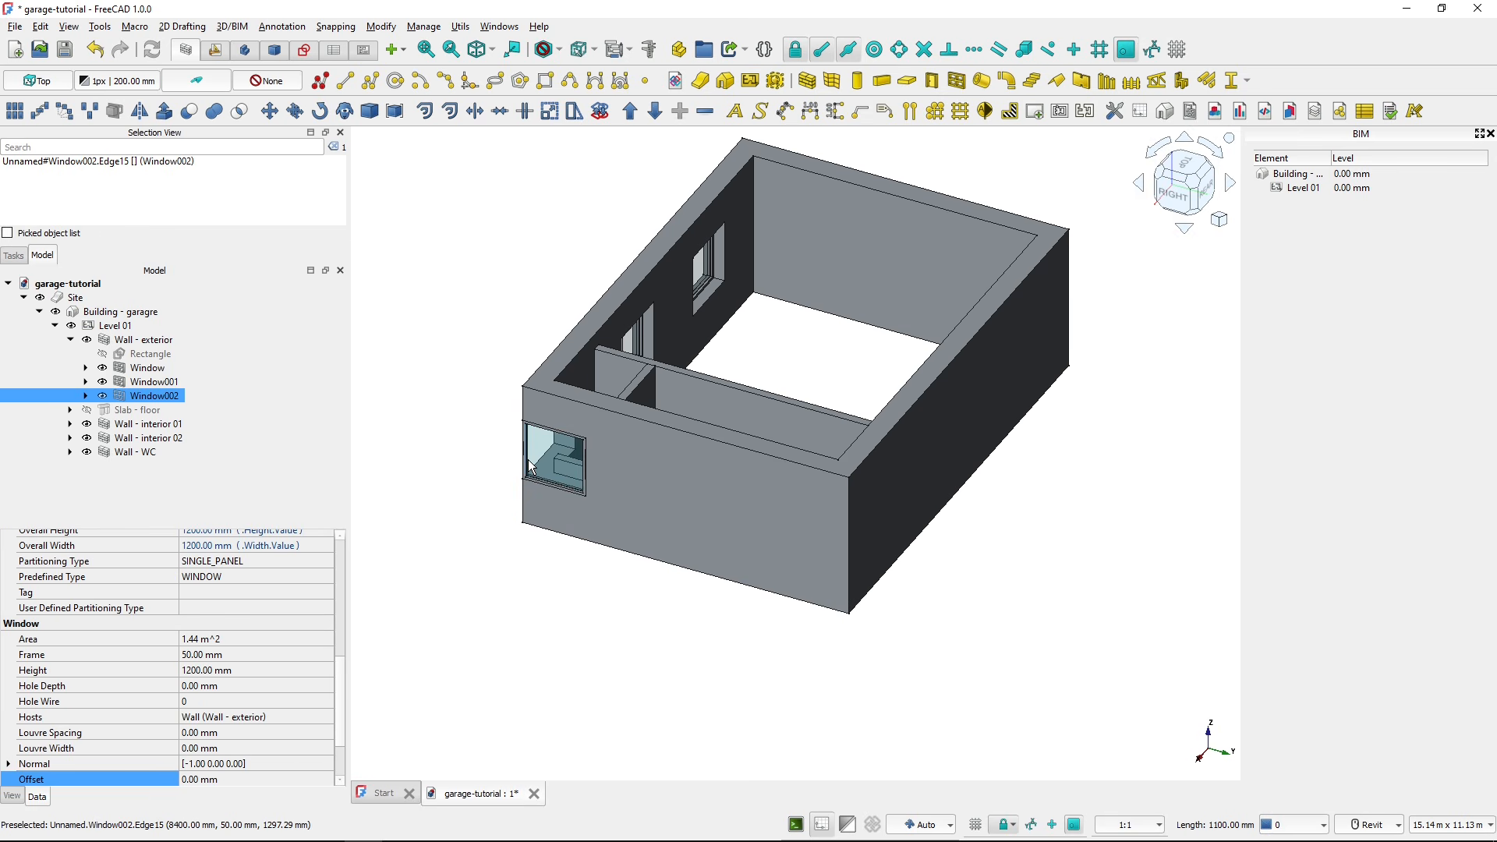
- Move Window002 along its wall, trying a placement Y position of 1000 mm and settling on 2500 mm
drag(338, 688, 345, 564)
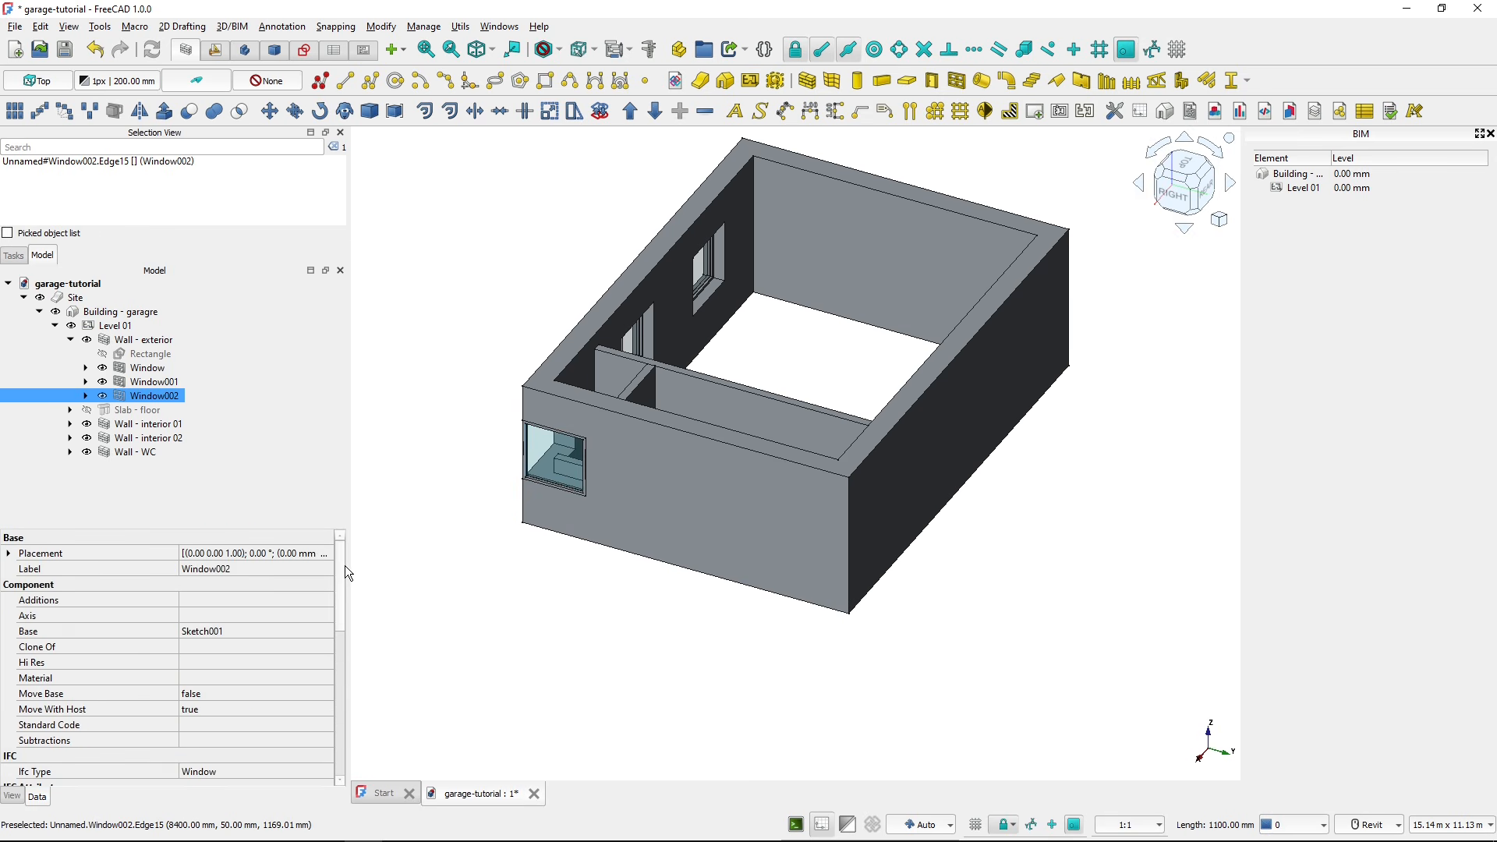
click(31, 798)
click(9, 552)
click(8, 553)
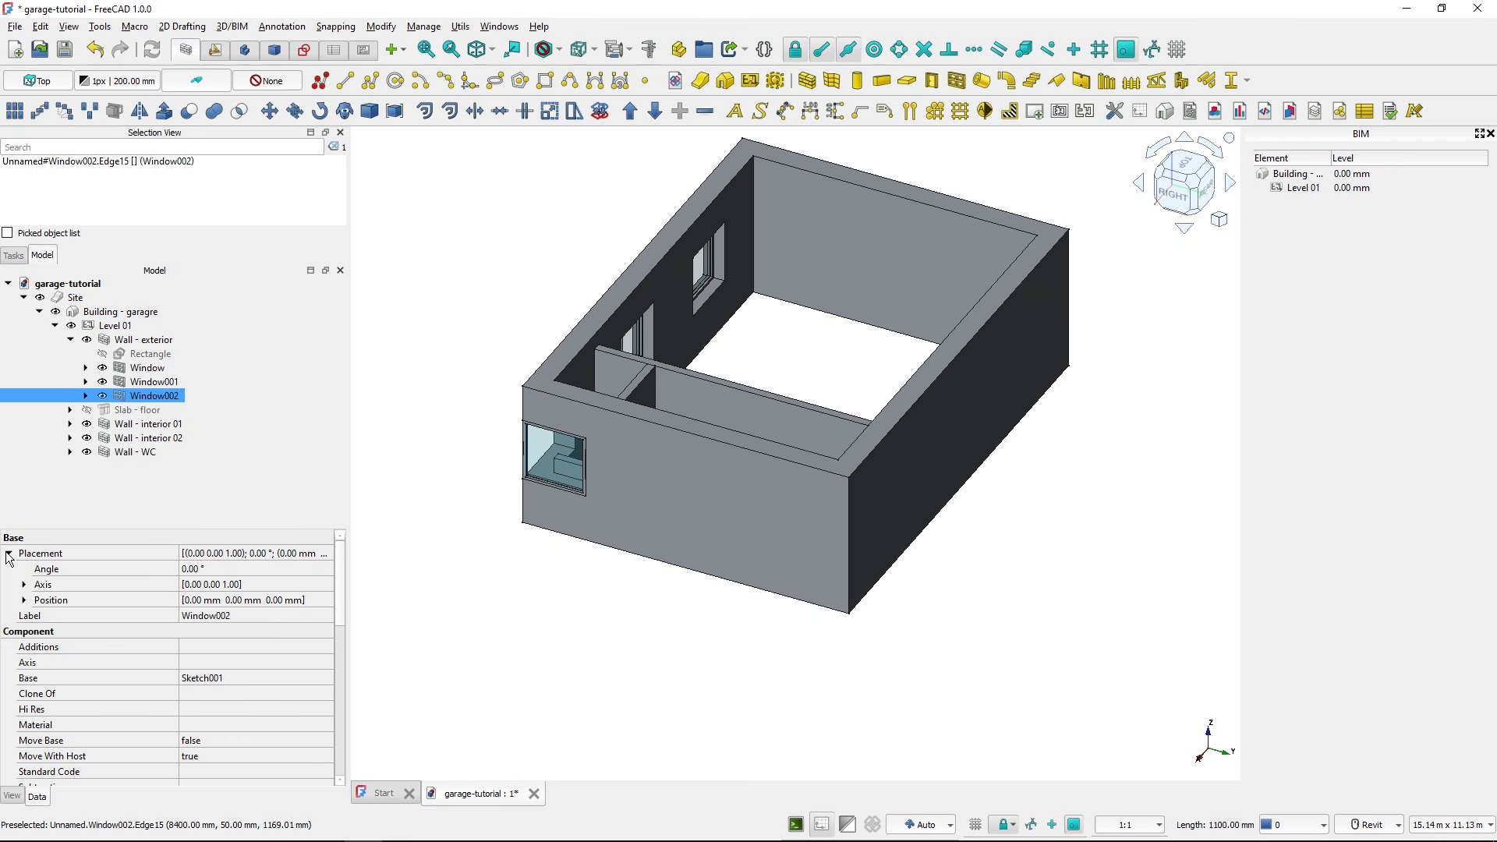
click(24, 599)
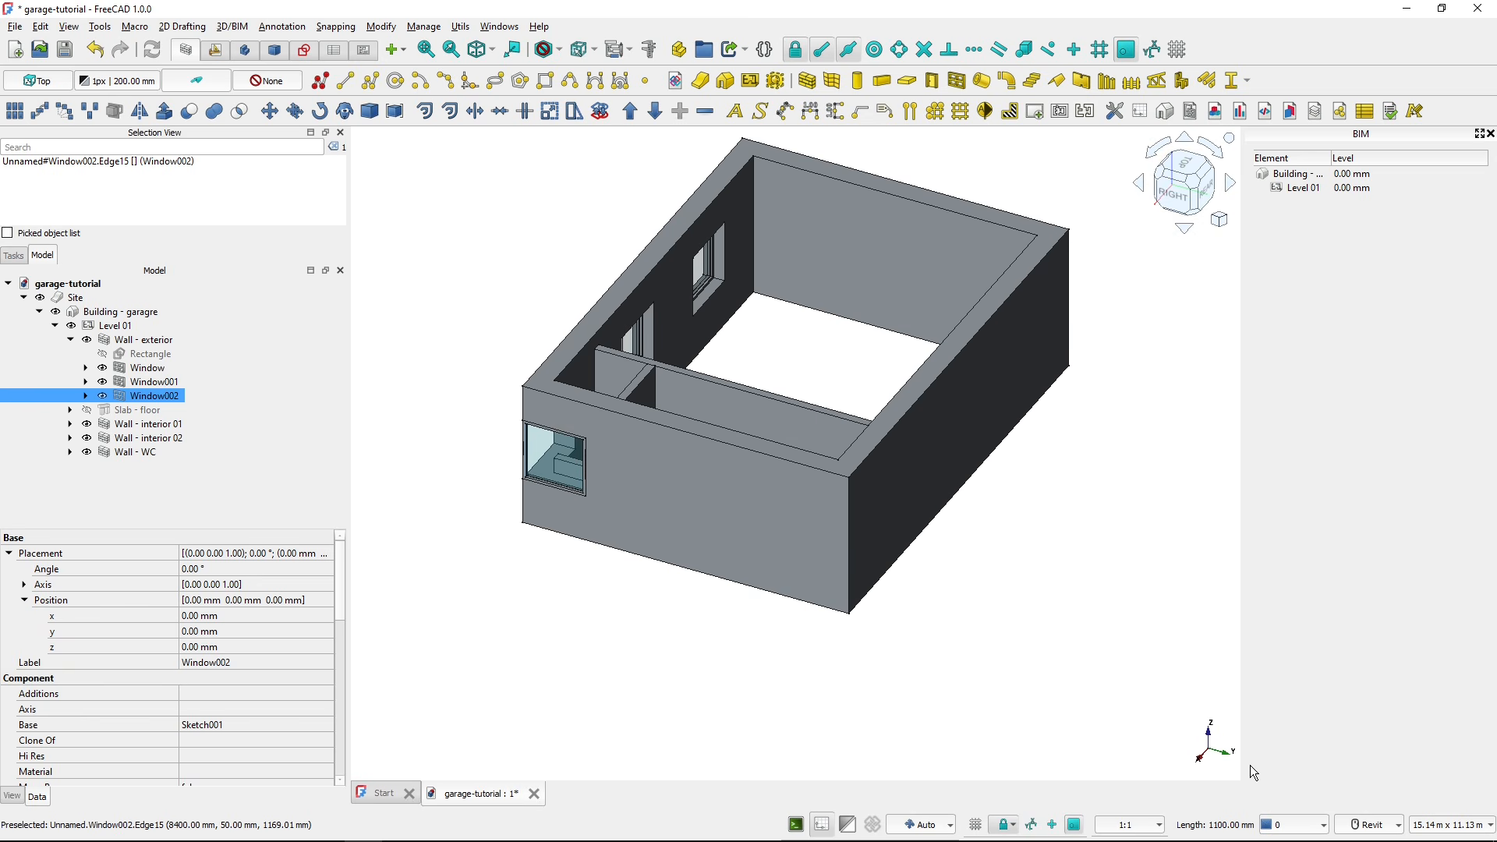
click(243, 633)
text(1000)
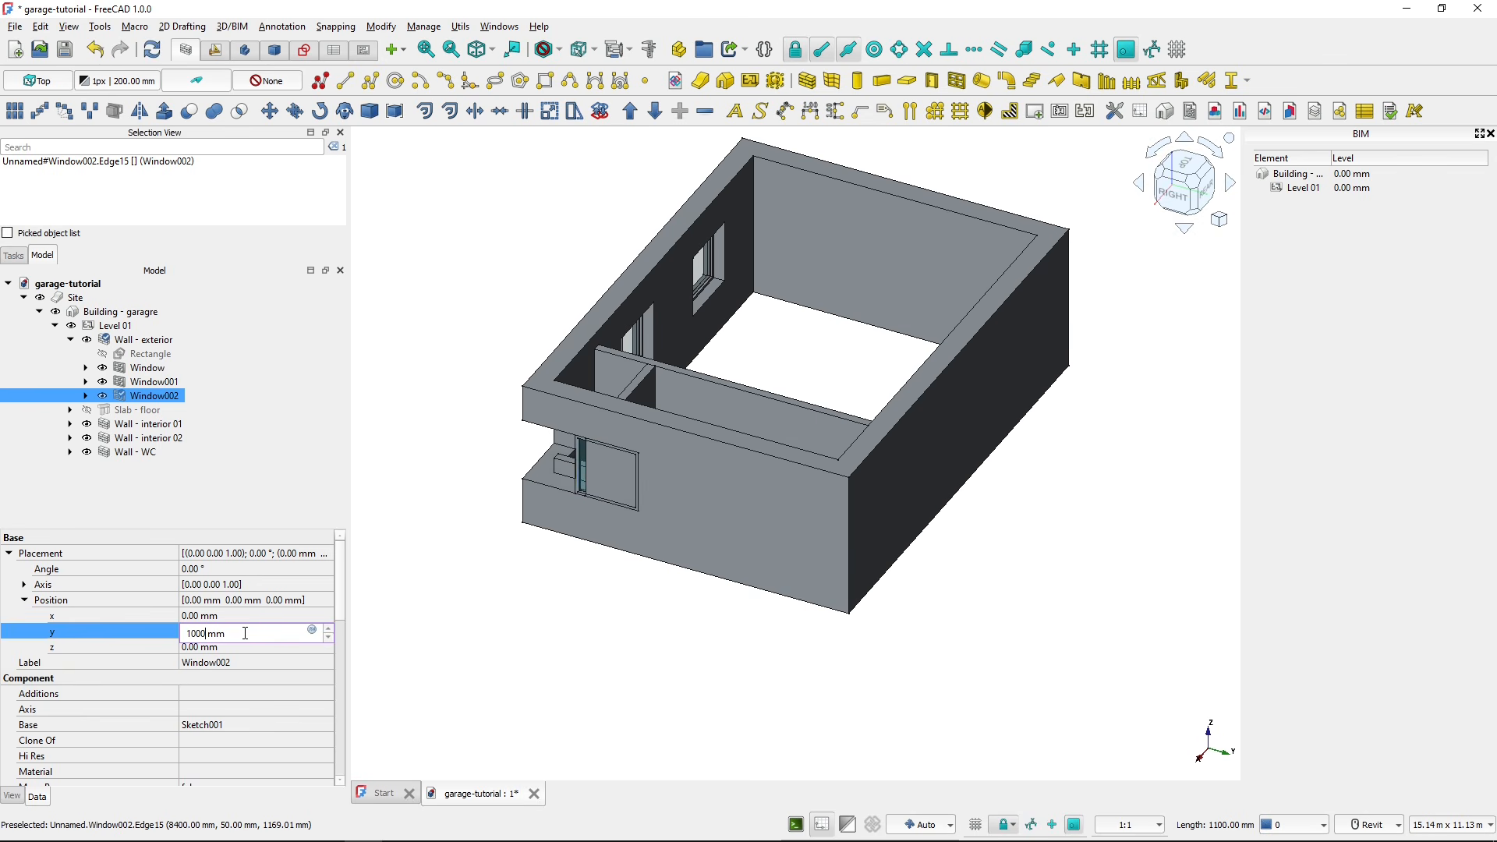
key(Return)
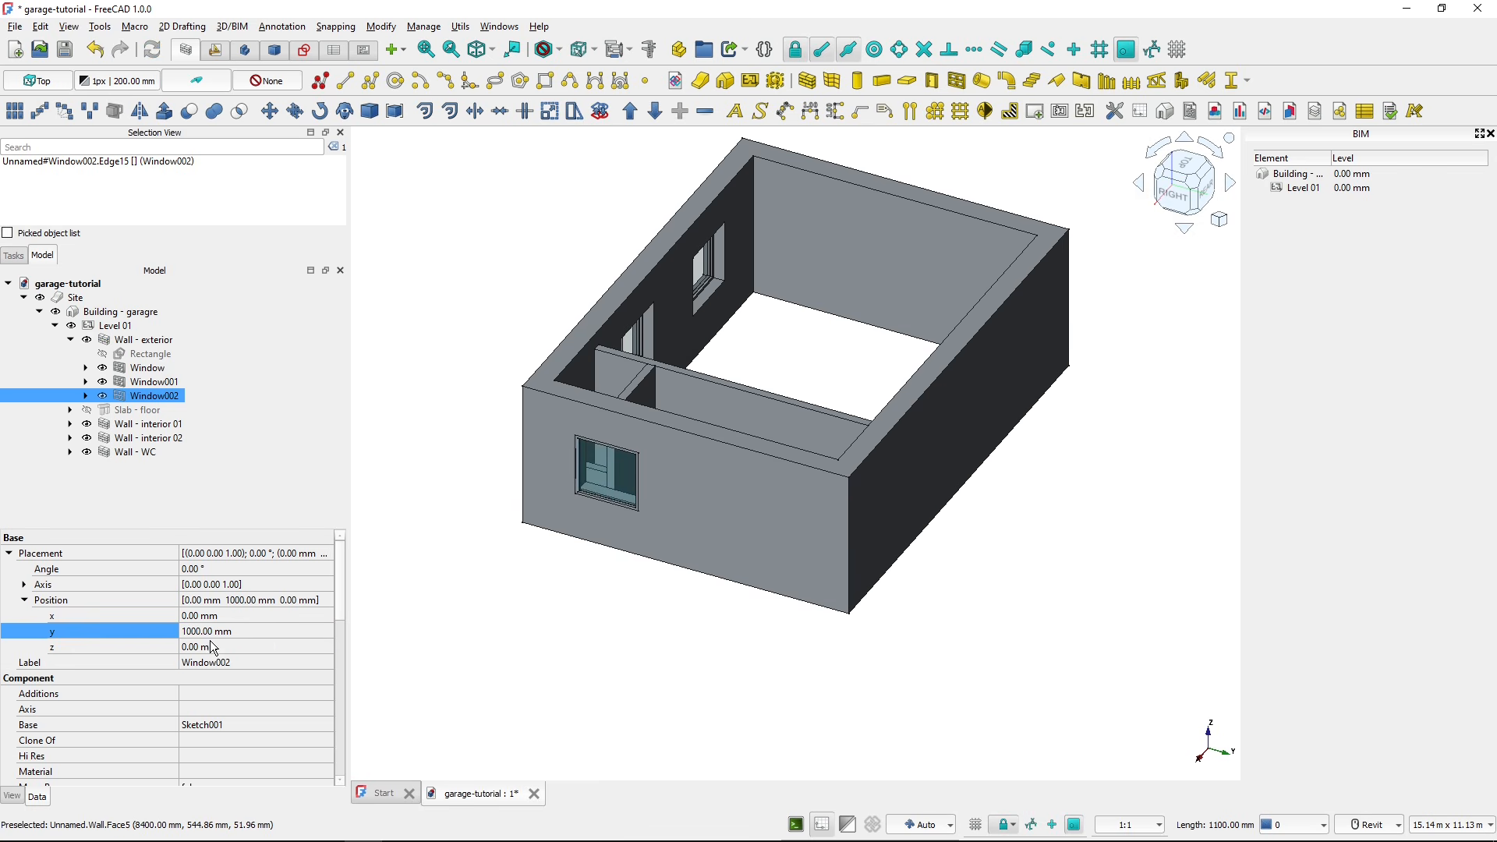
click(255, 631)
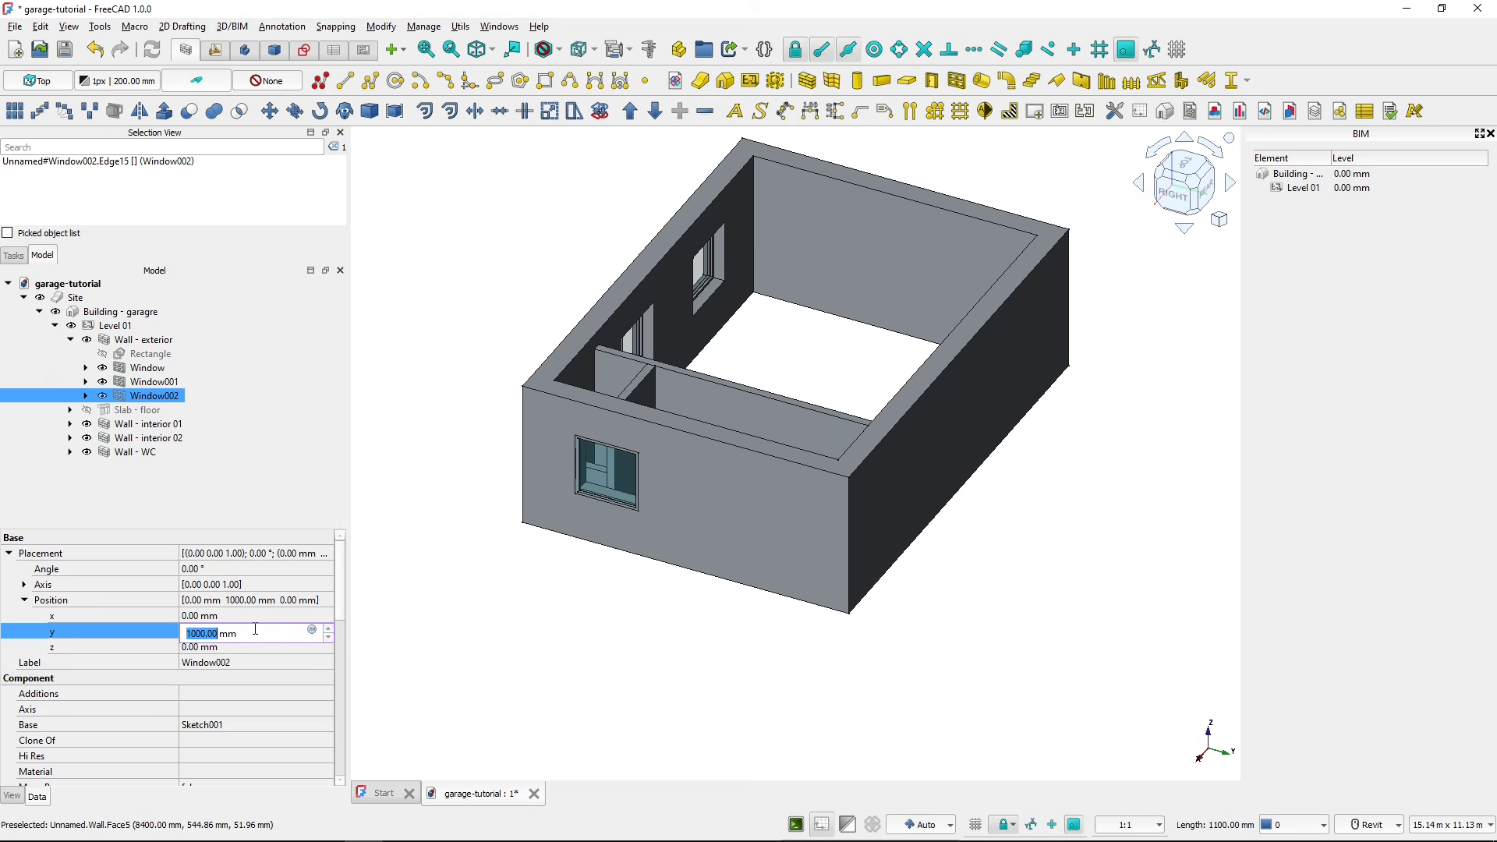
text(2500)
key(Return)
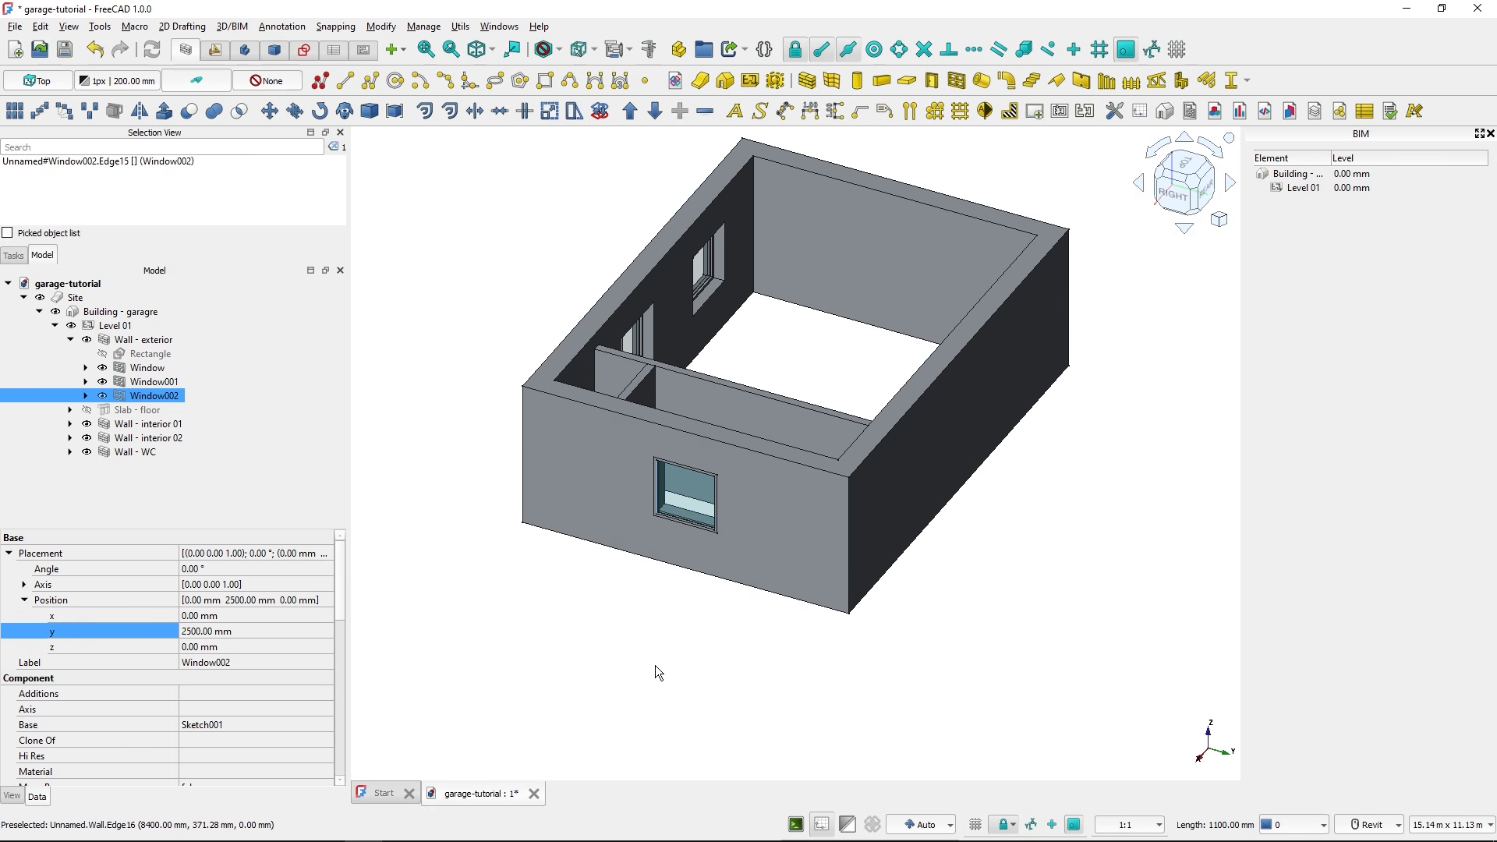
- Check the plan view in Foxit PDF Reader and insert a fixed 1200 × 1200 mm window at the blank rear wall's corner in FreeCAD
key(alt+Tab)
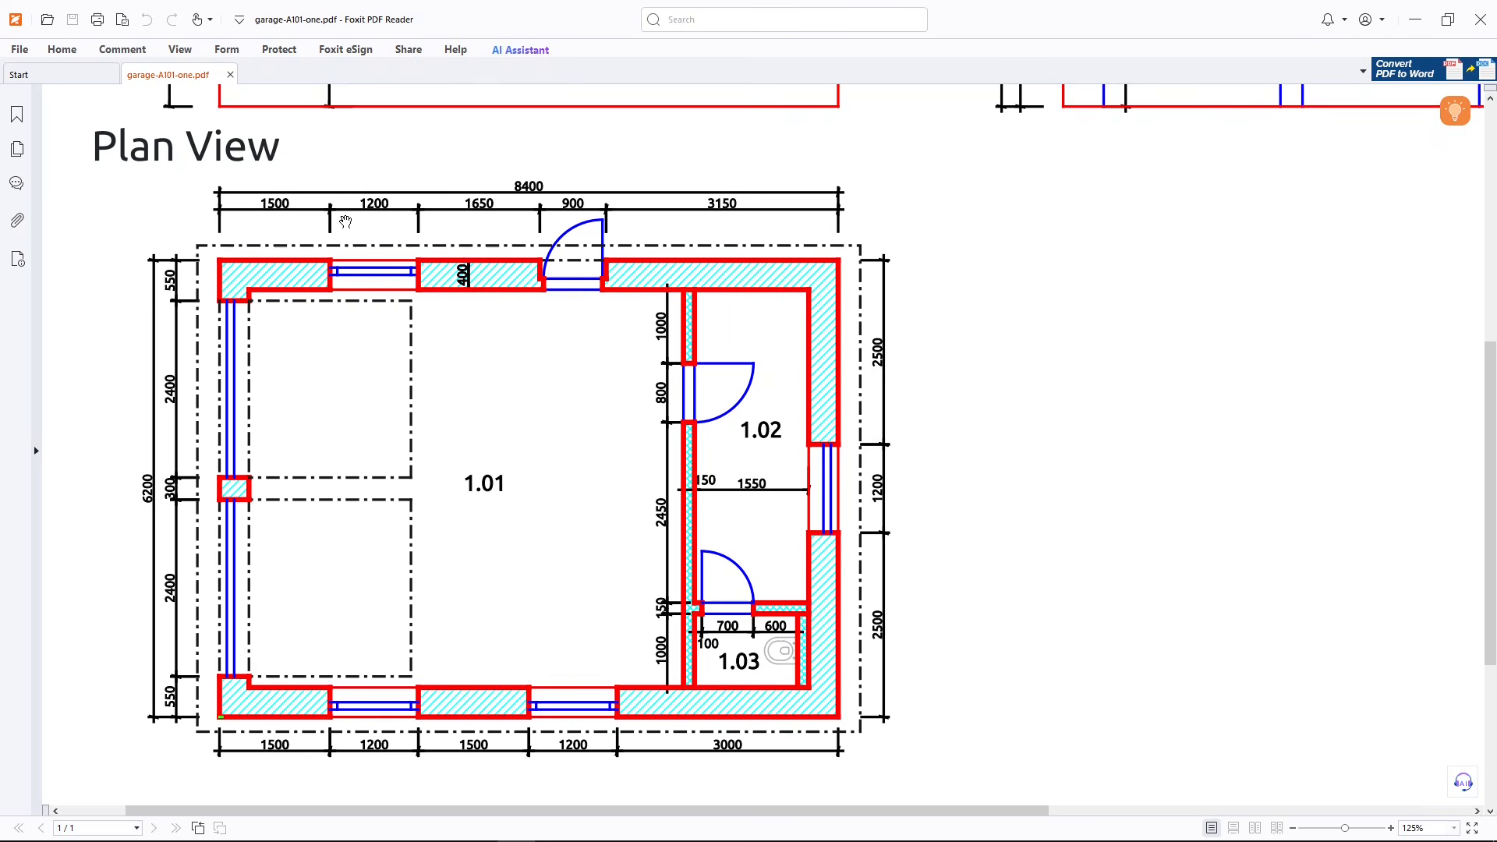
key(alt+Tab)
shift+middle_drag(971, 544, 322, 503)
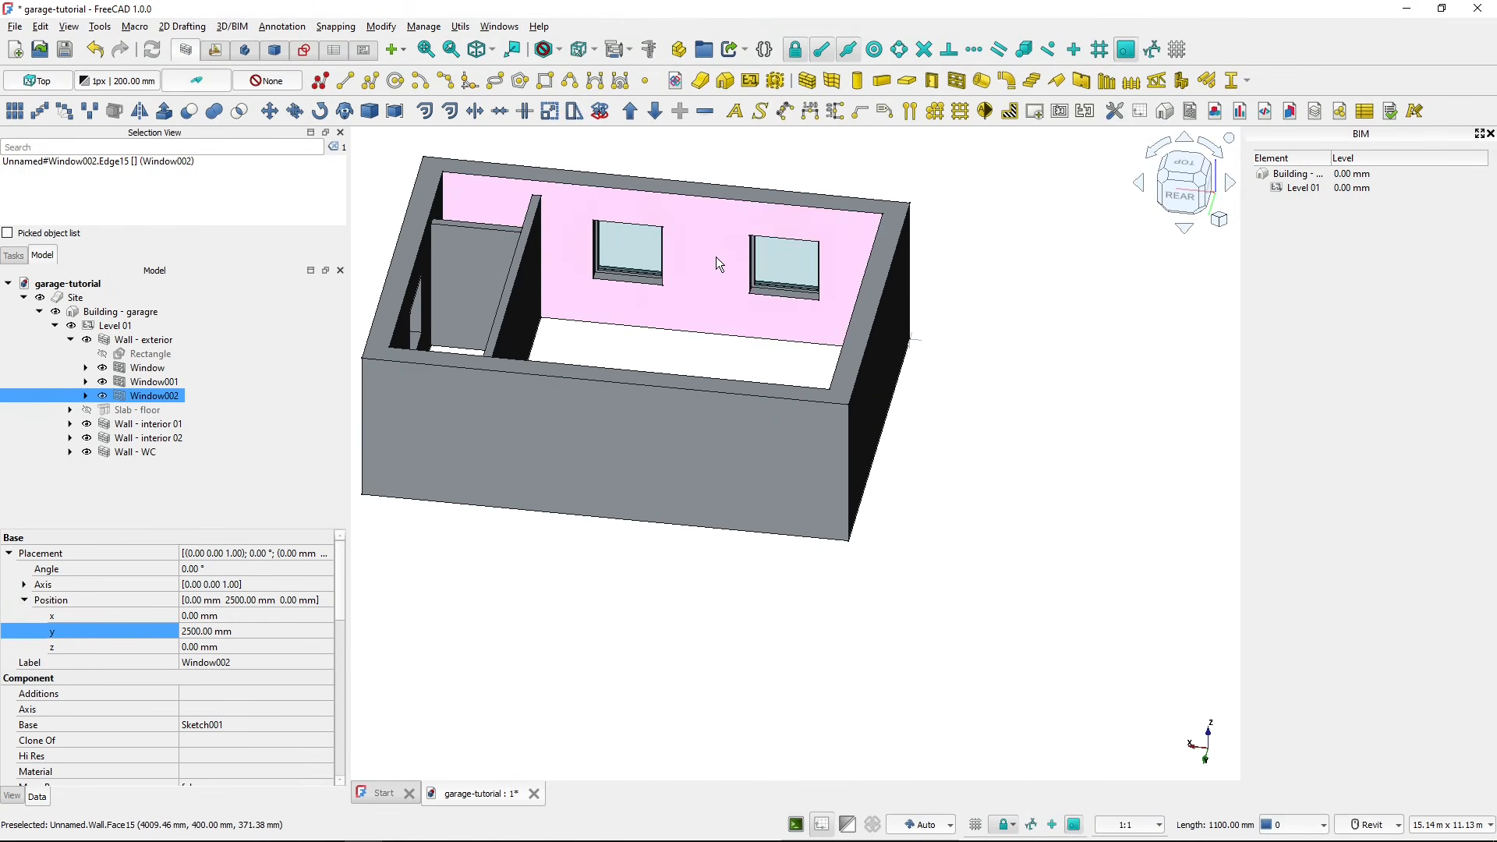
click(997, 299)
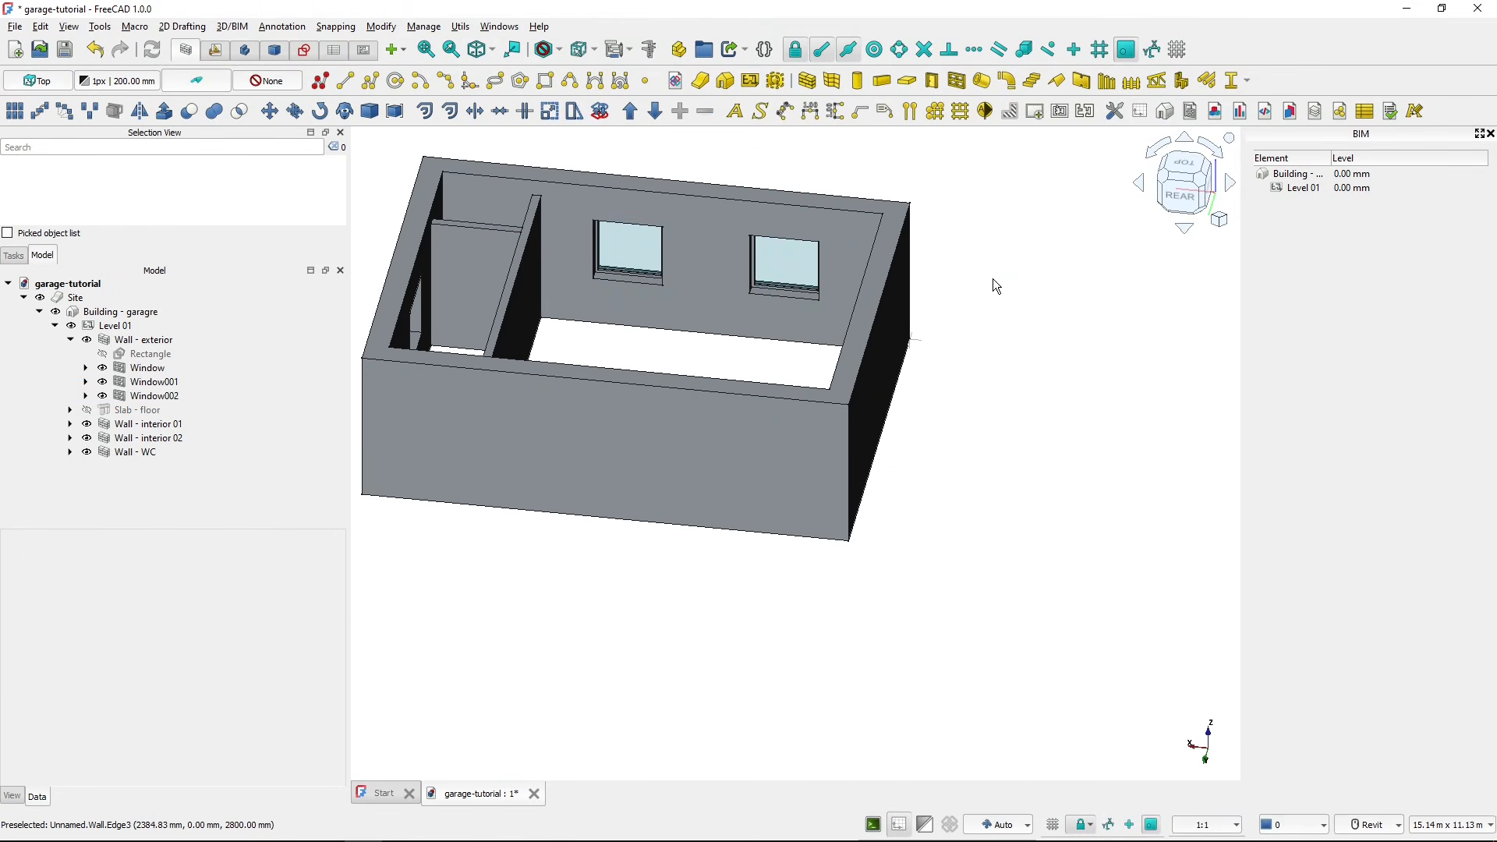
click(953, 83)
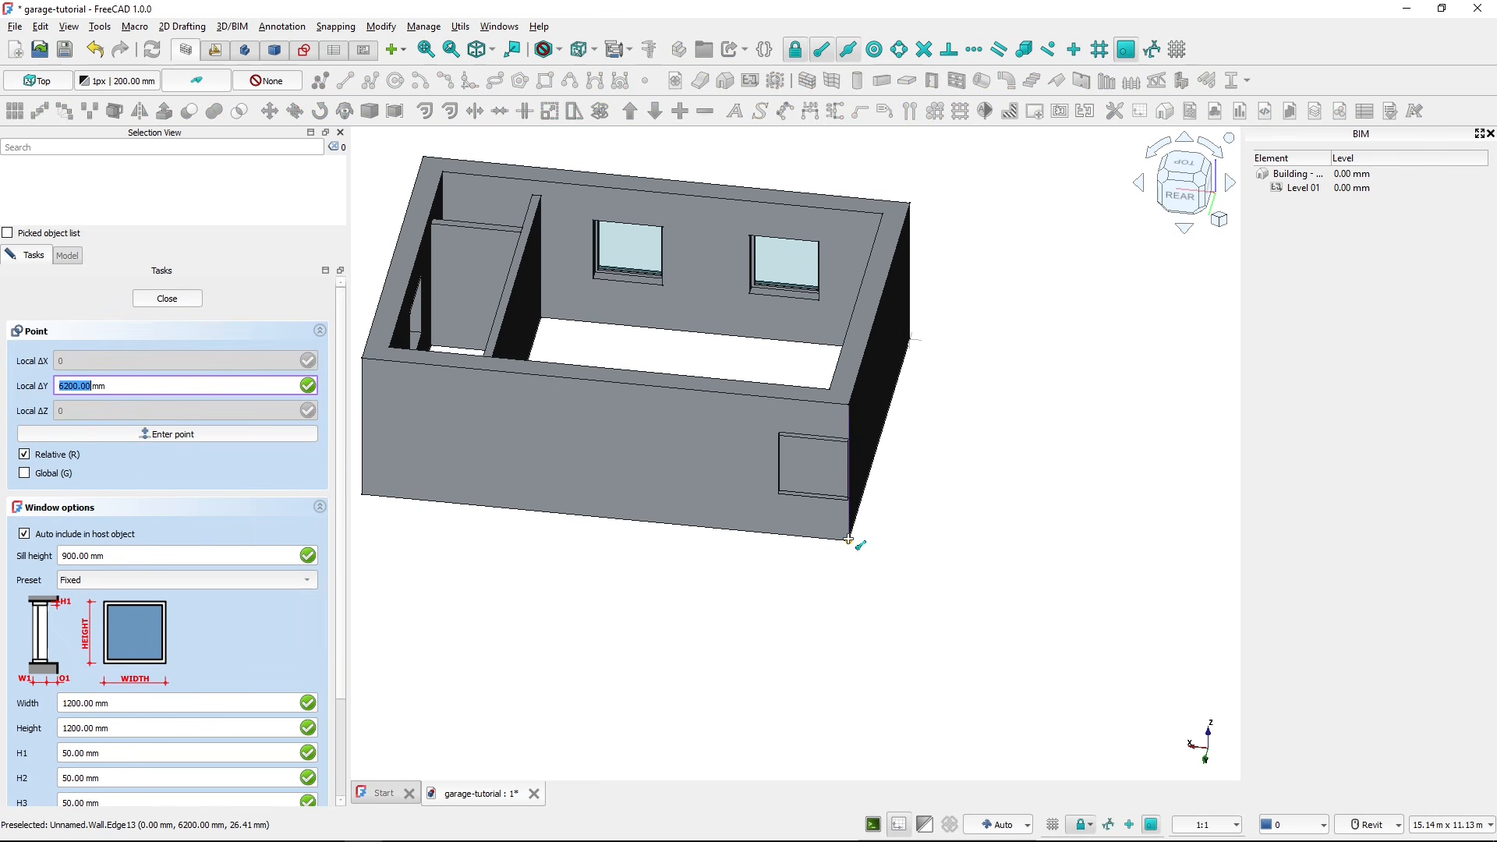
shift+middle_drag(868, 551, 811, 491)
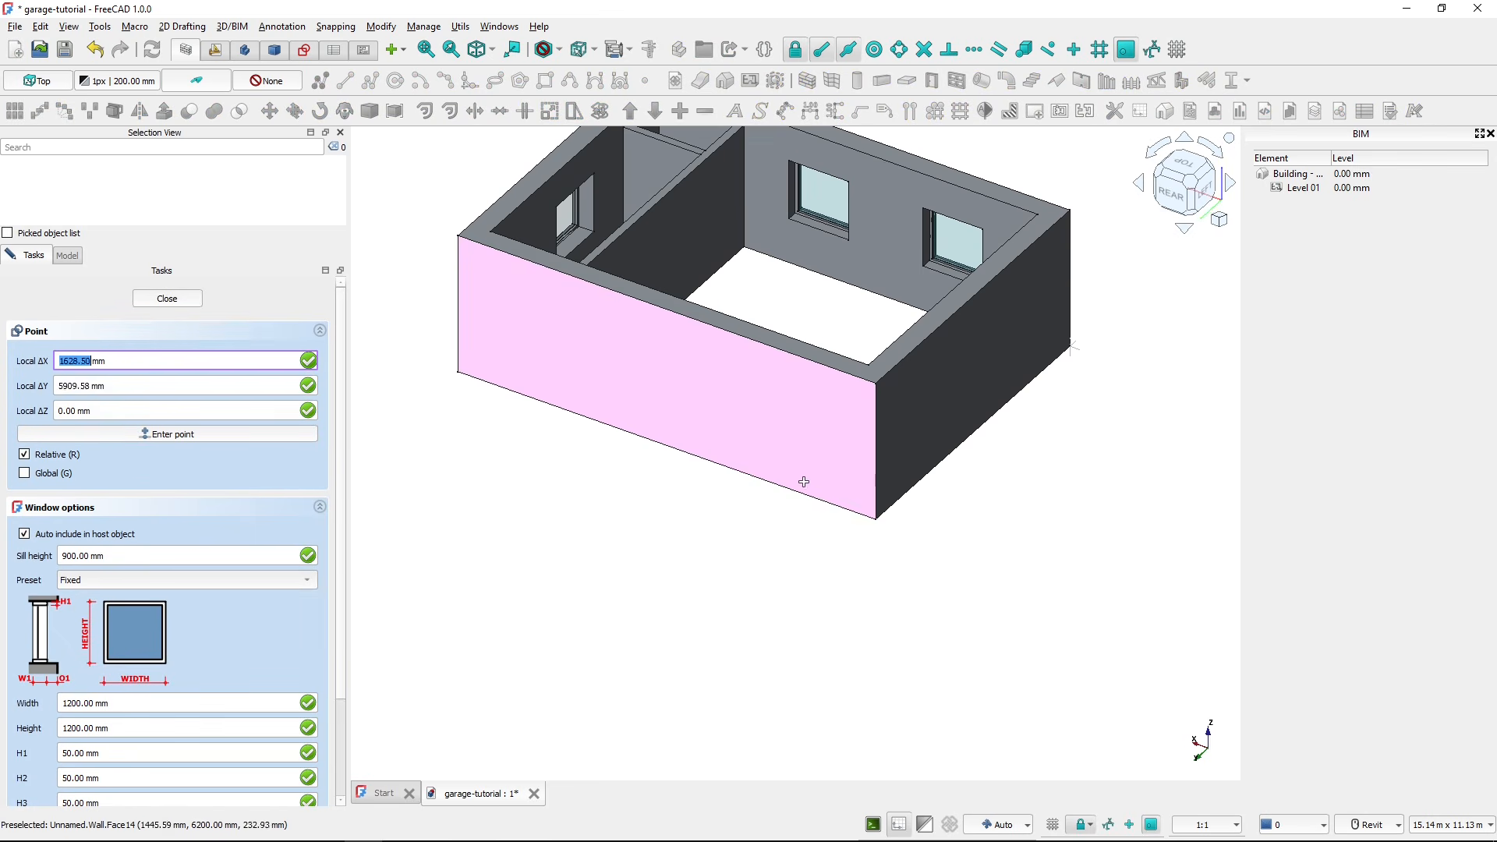
click(875, 502)
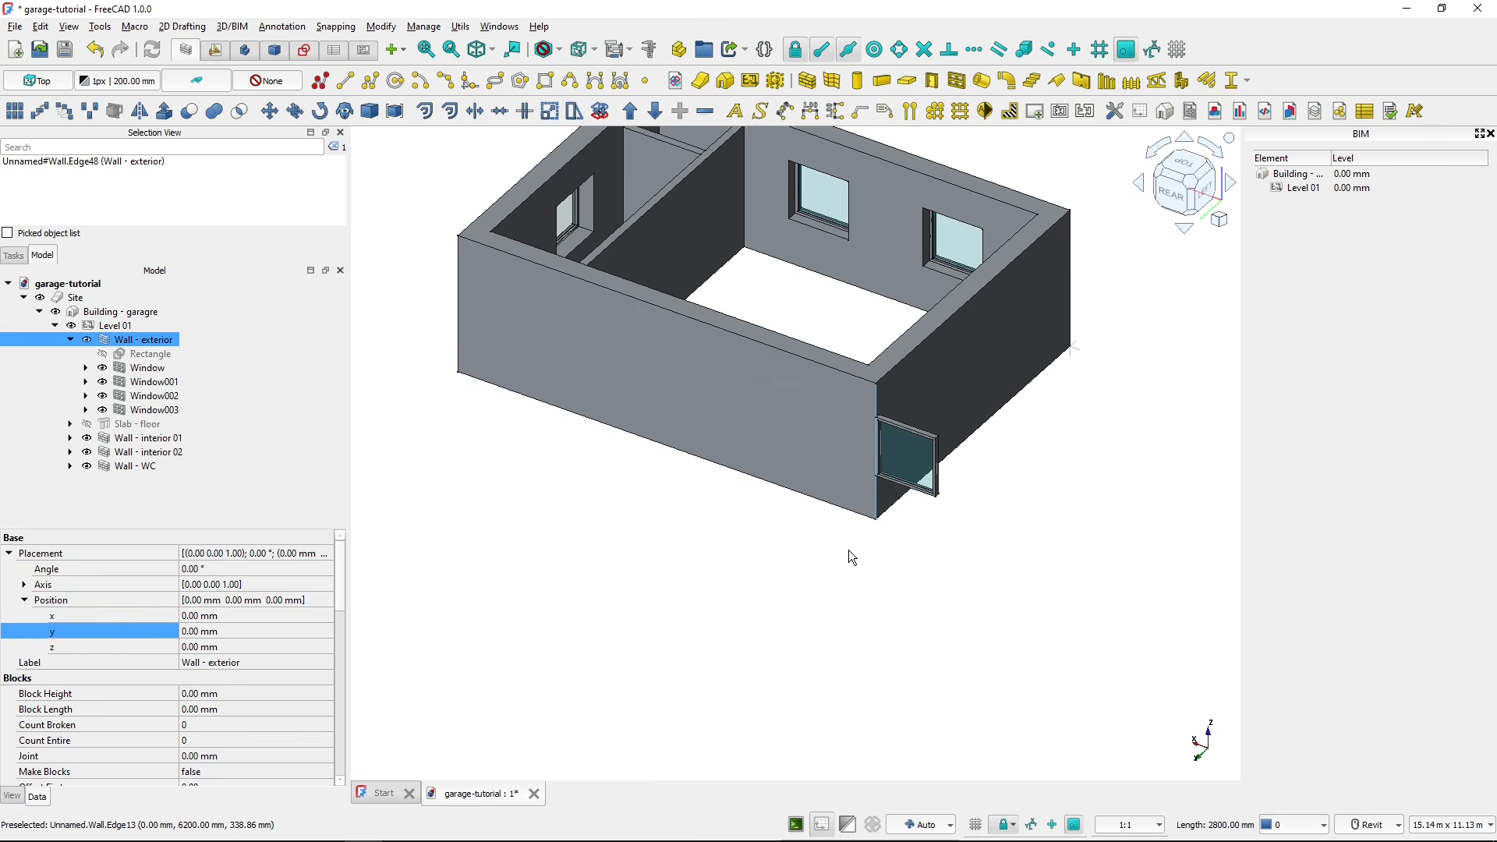
- Move the new rear-wall window along its wall, trying a placement X position of 1500 mm and settling on 2700 mm
middle_drag(848, 550, 912, 642)
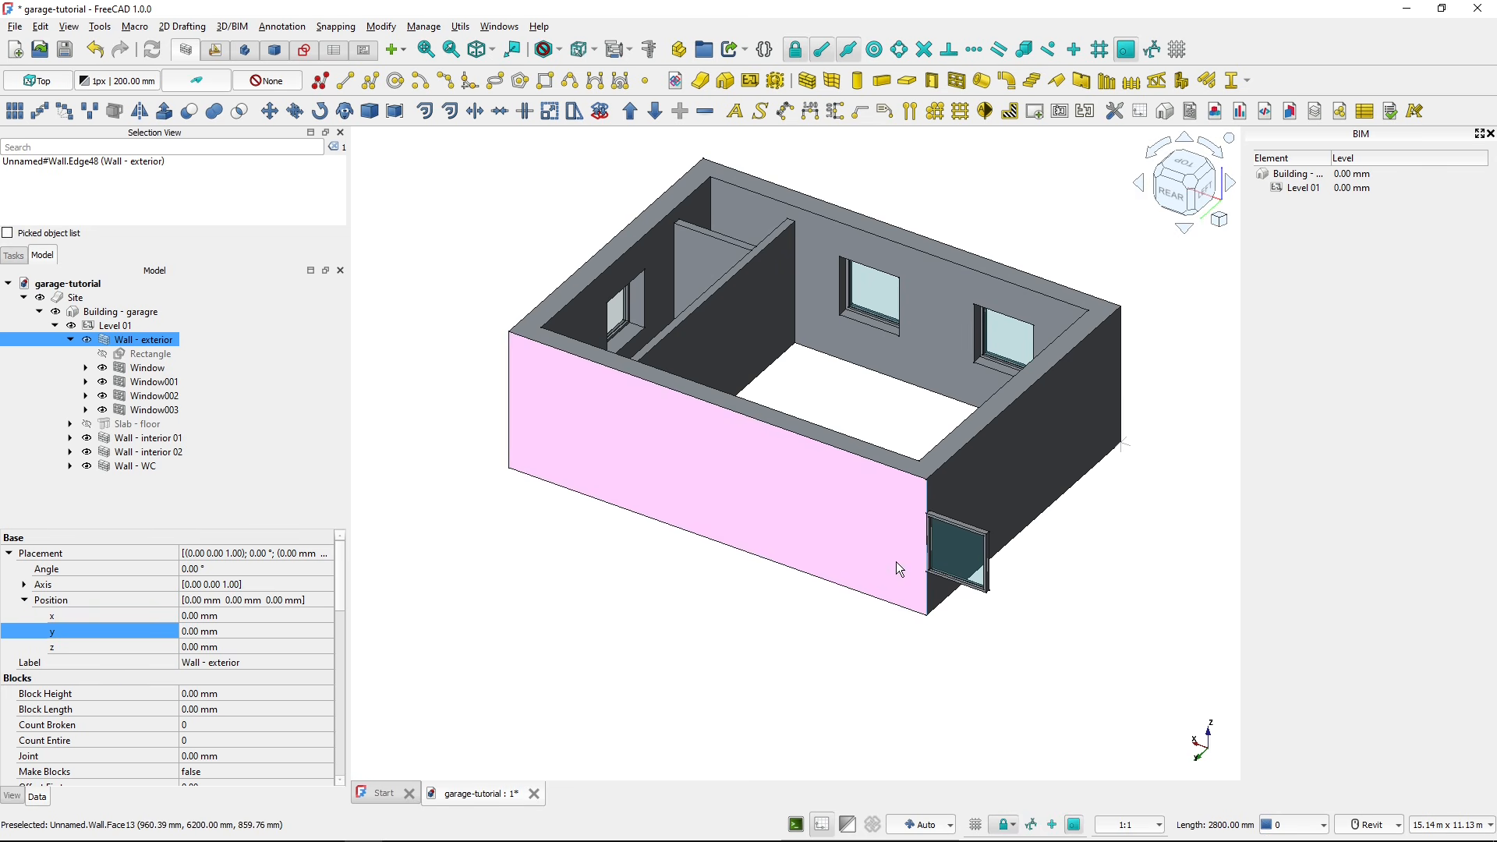
click(982, 586)
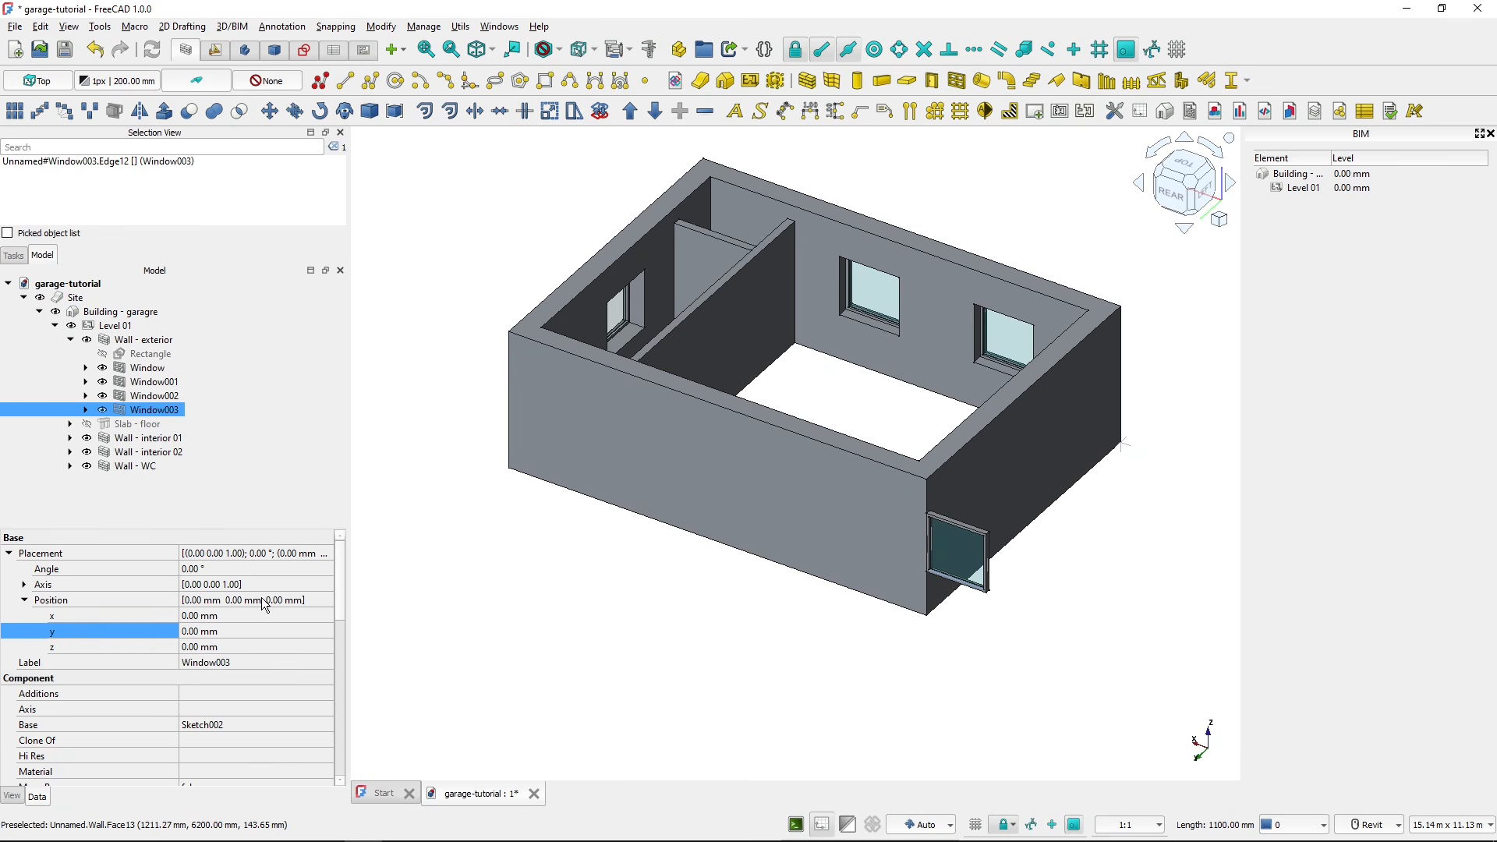
click(218, 619)
text(1500)
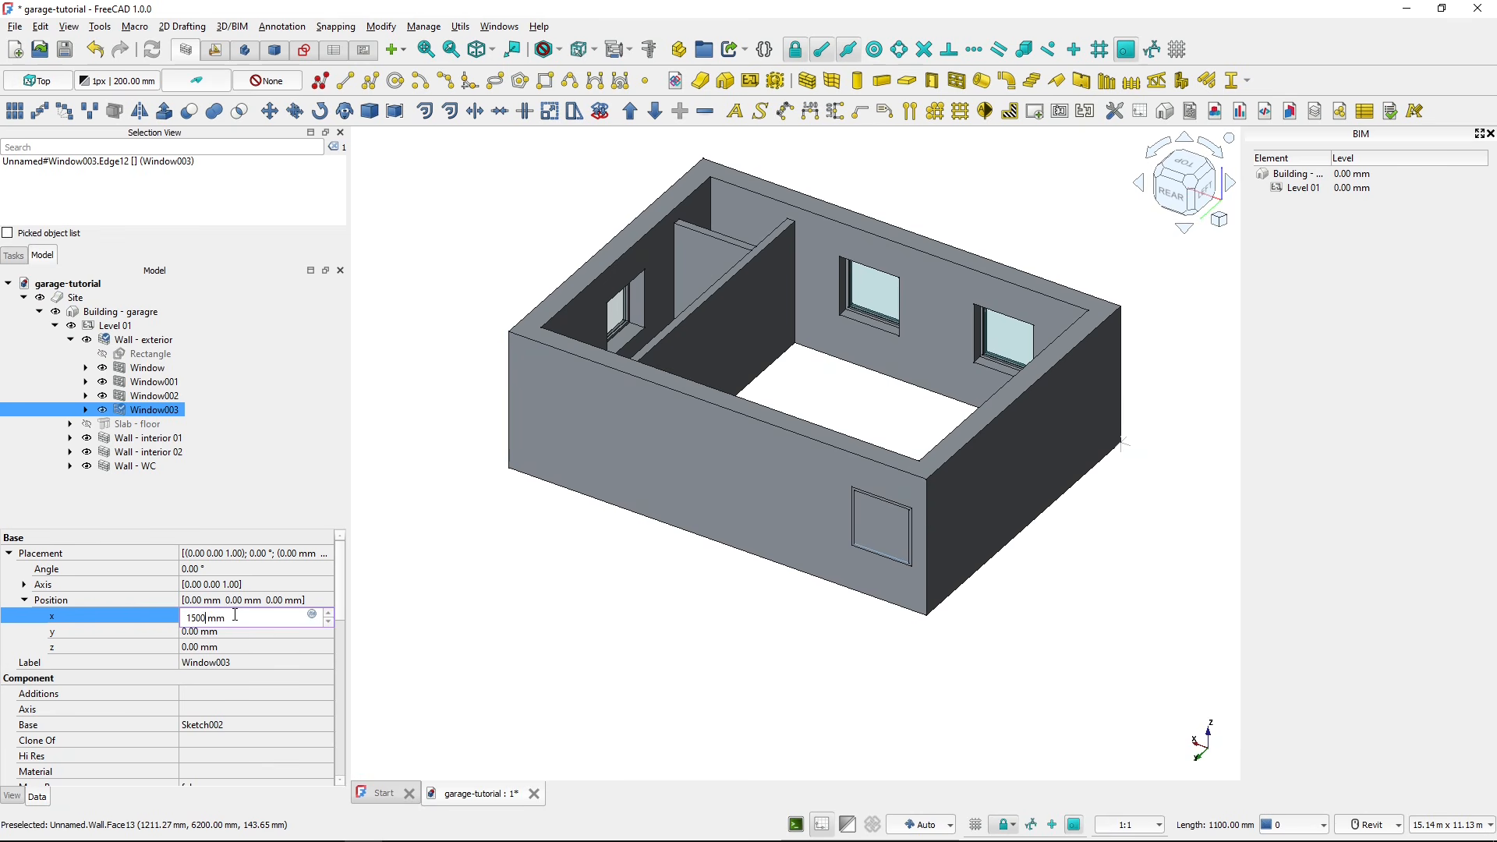
key(Return)
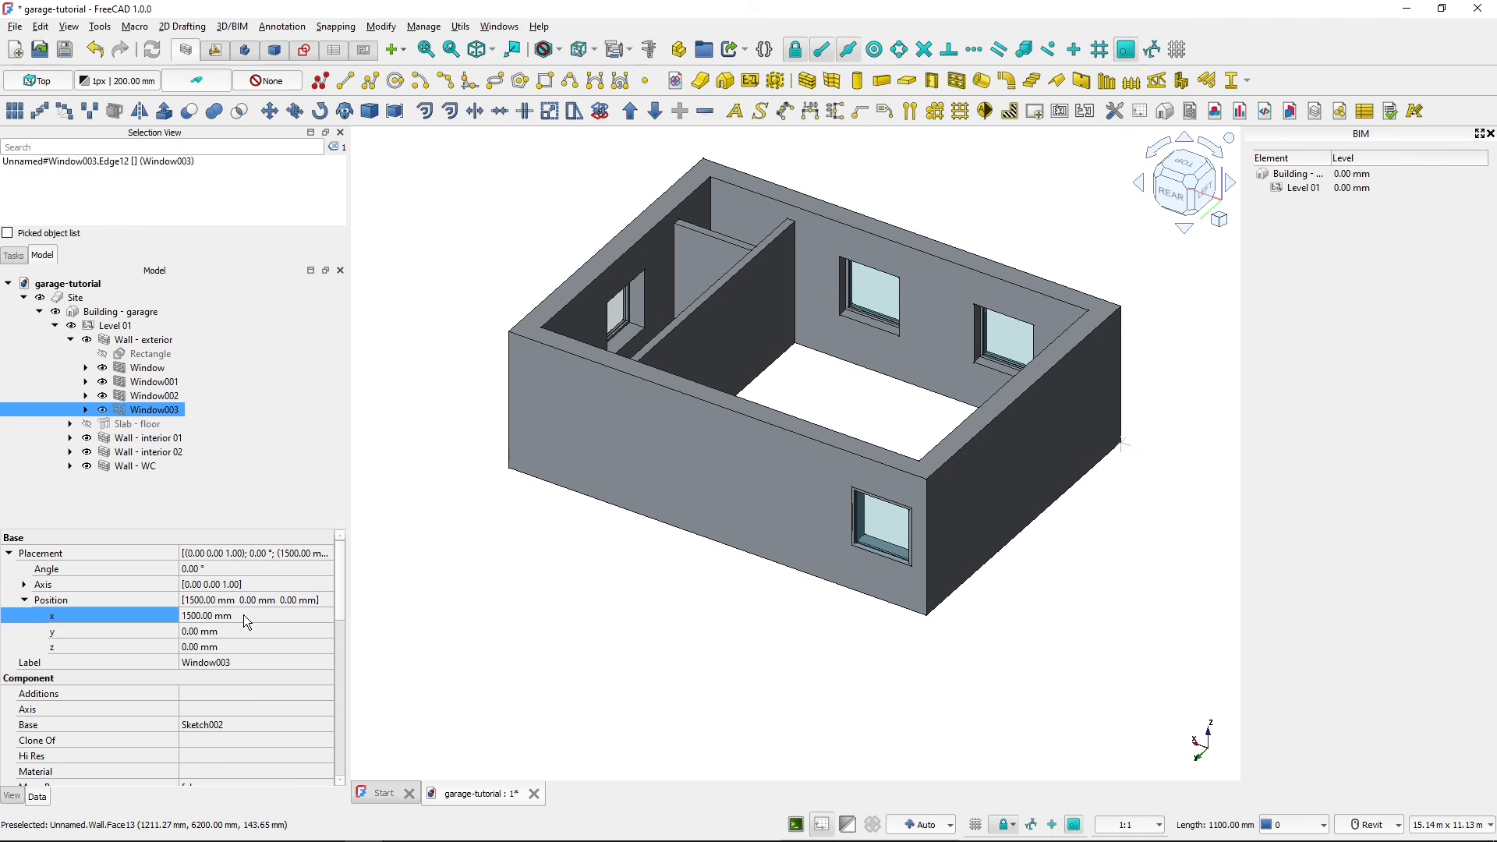
click(247, 614)
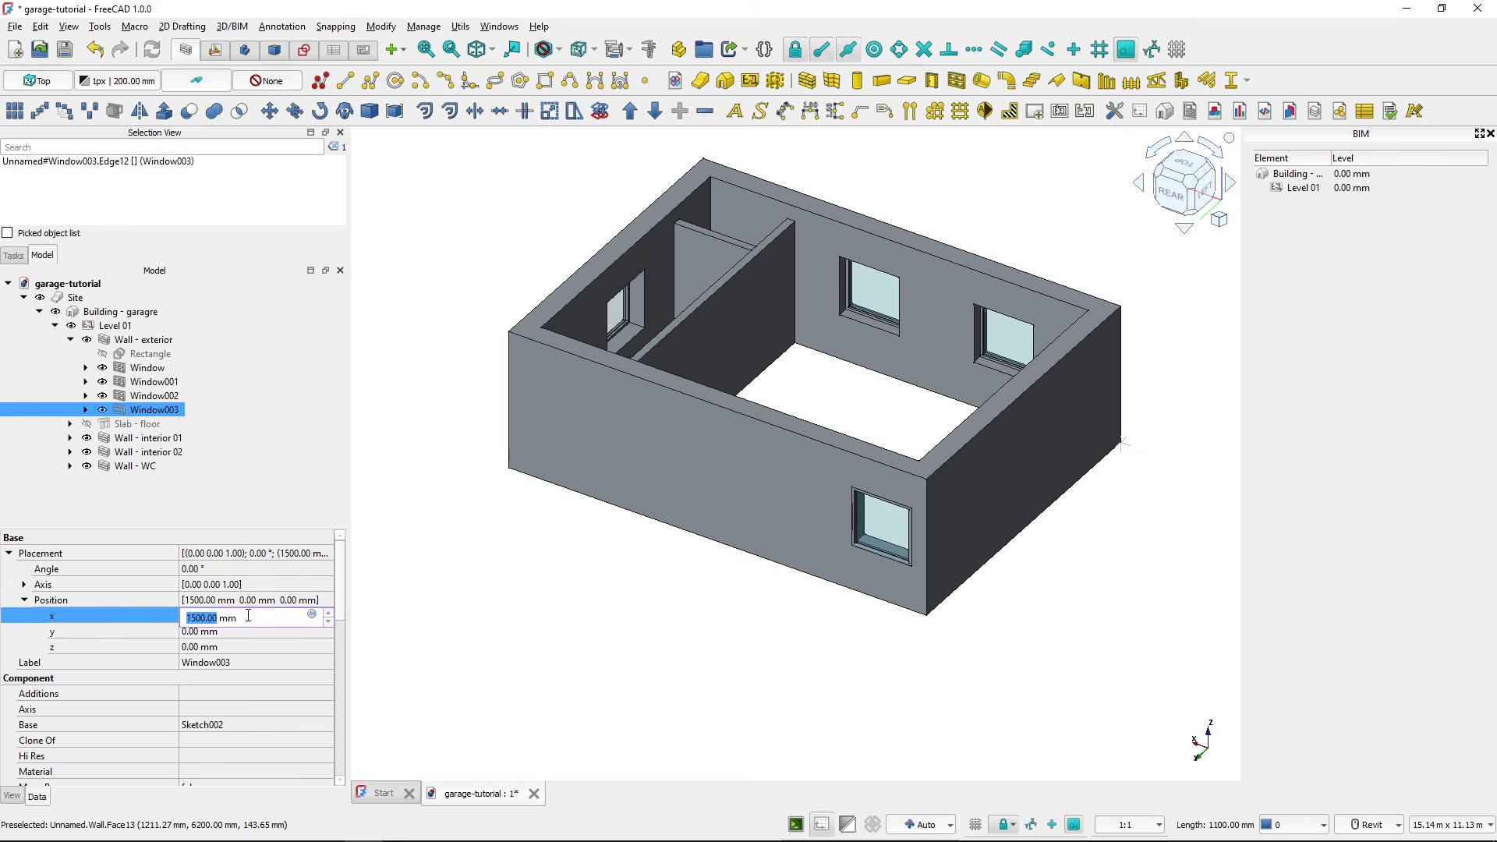
text(2700)
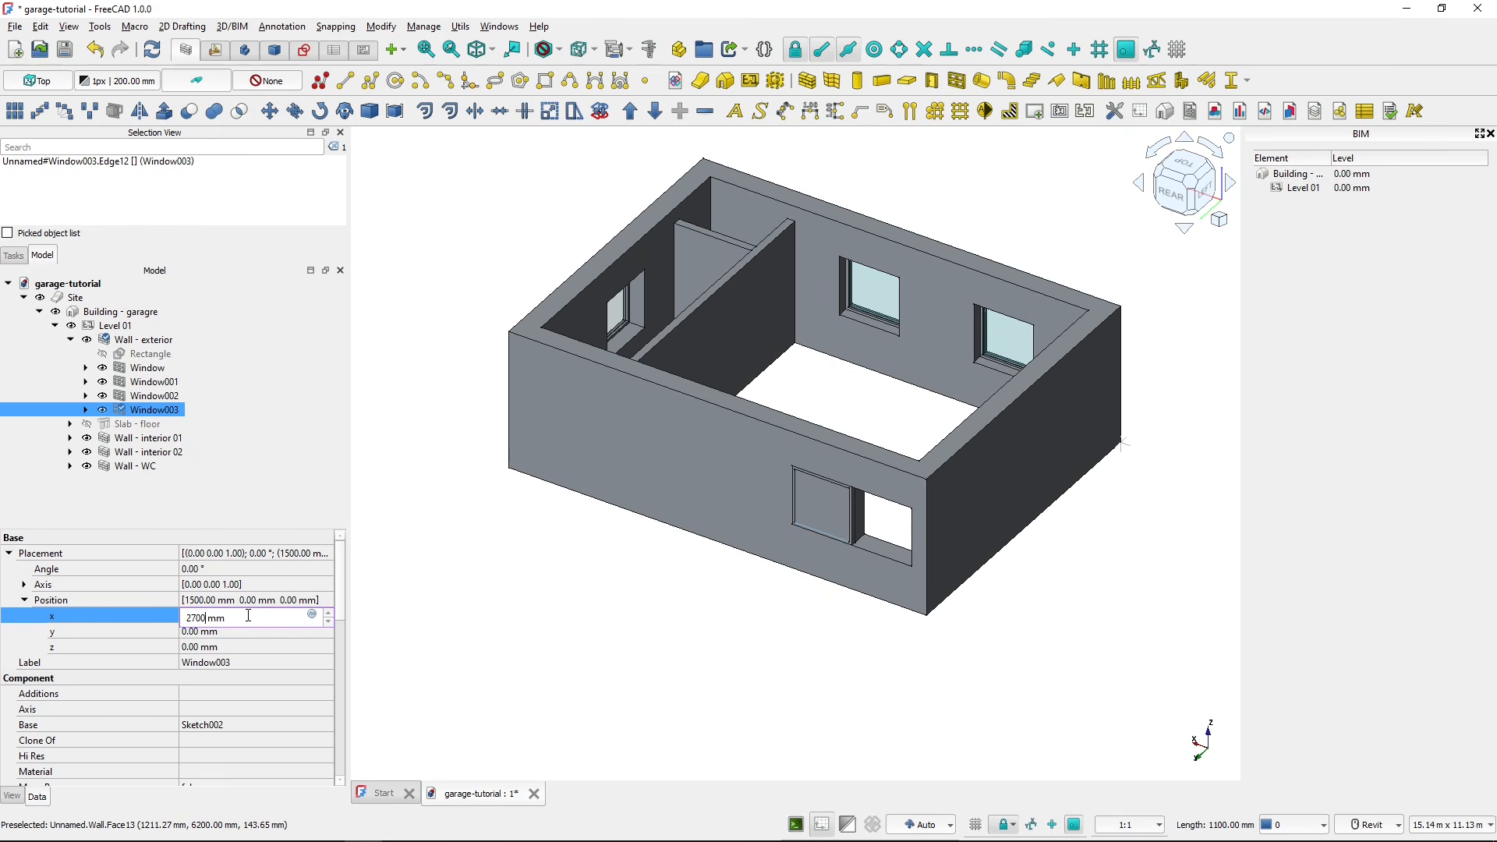
key(Return)
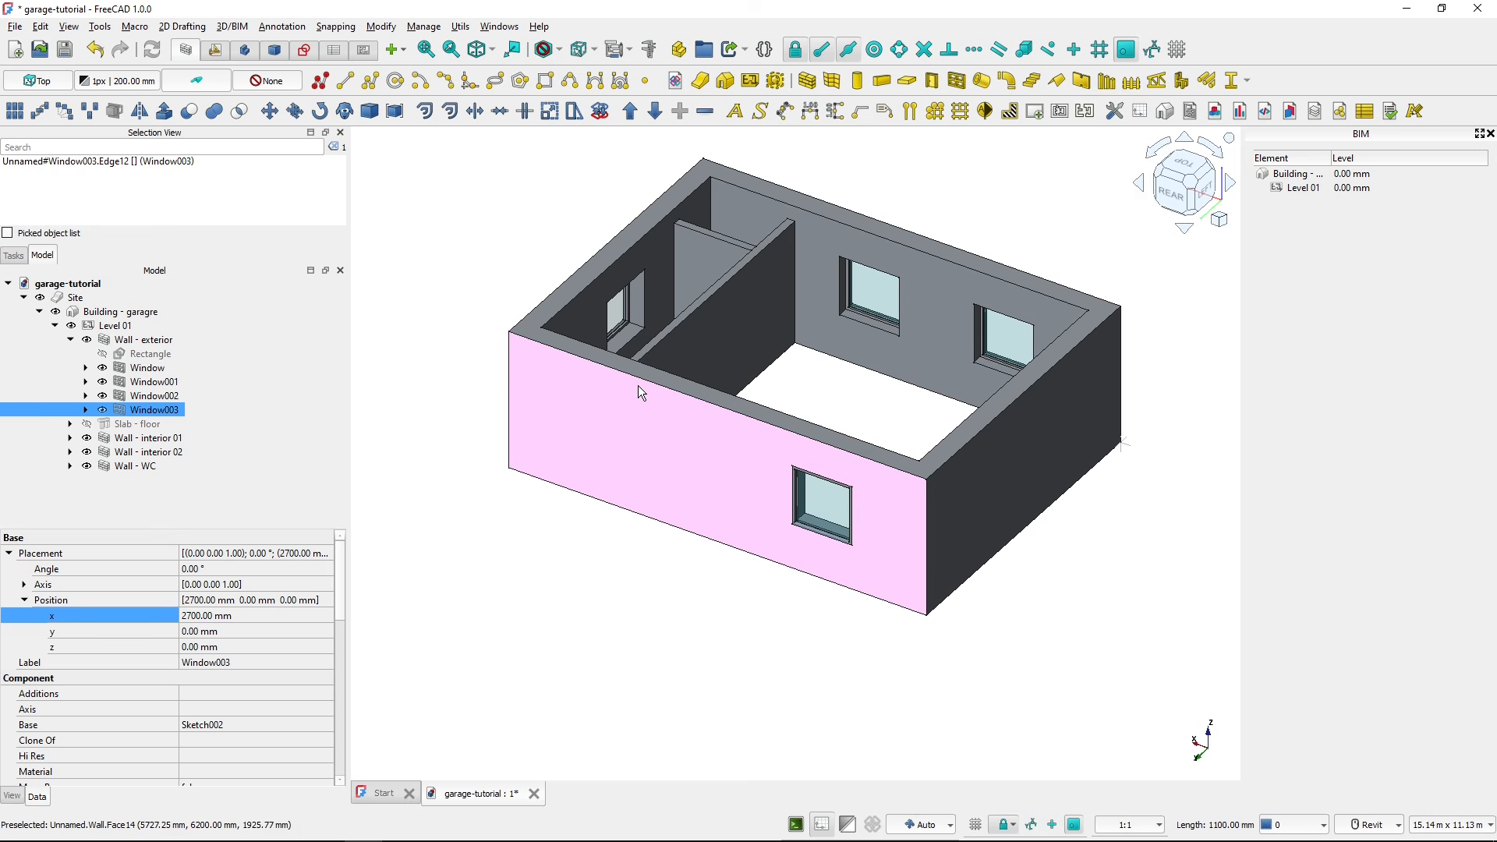
- Set the rear-wall window's offset to 100 mm
scroll(288, 694, down, 5)
scroll(288, 698, down, 4)
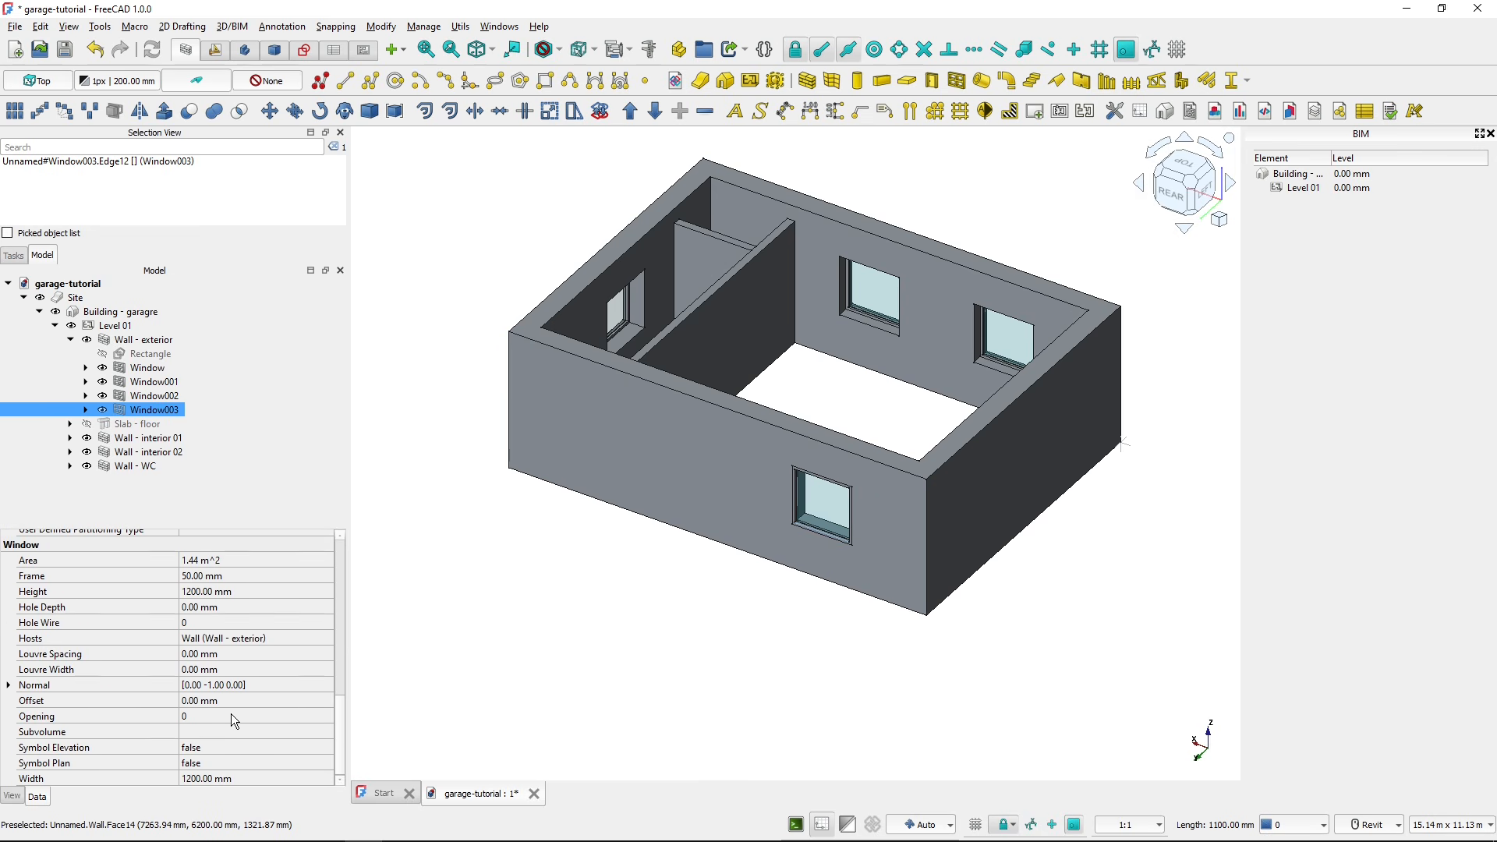
click(231, 703)
text(100)
key(Return)
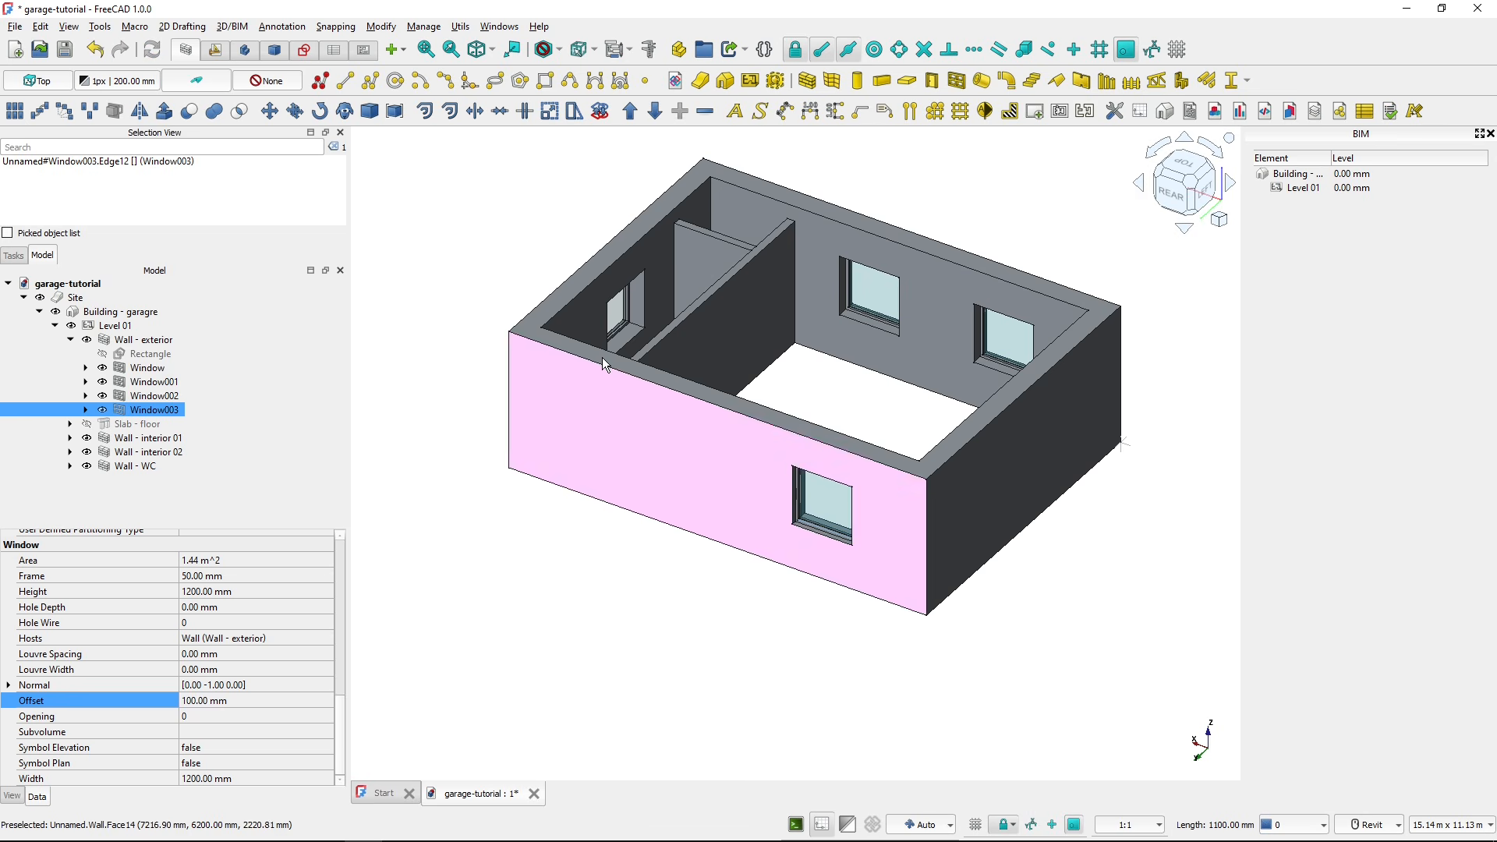
- Set the offset of Window002 on the short wall to 100 mm and clear the selection
click(620, 320)
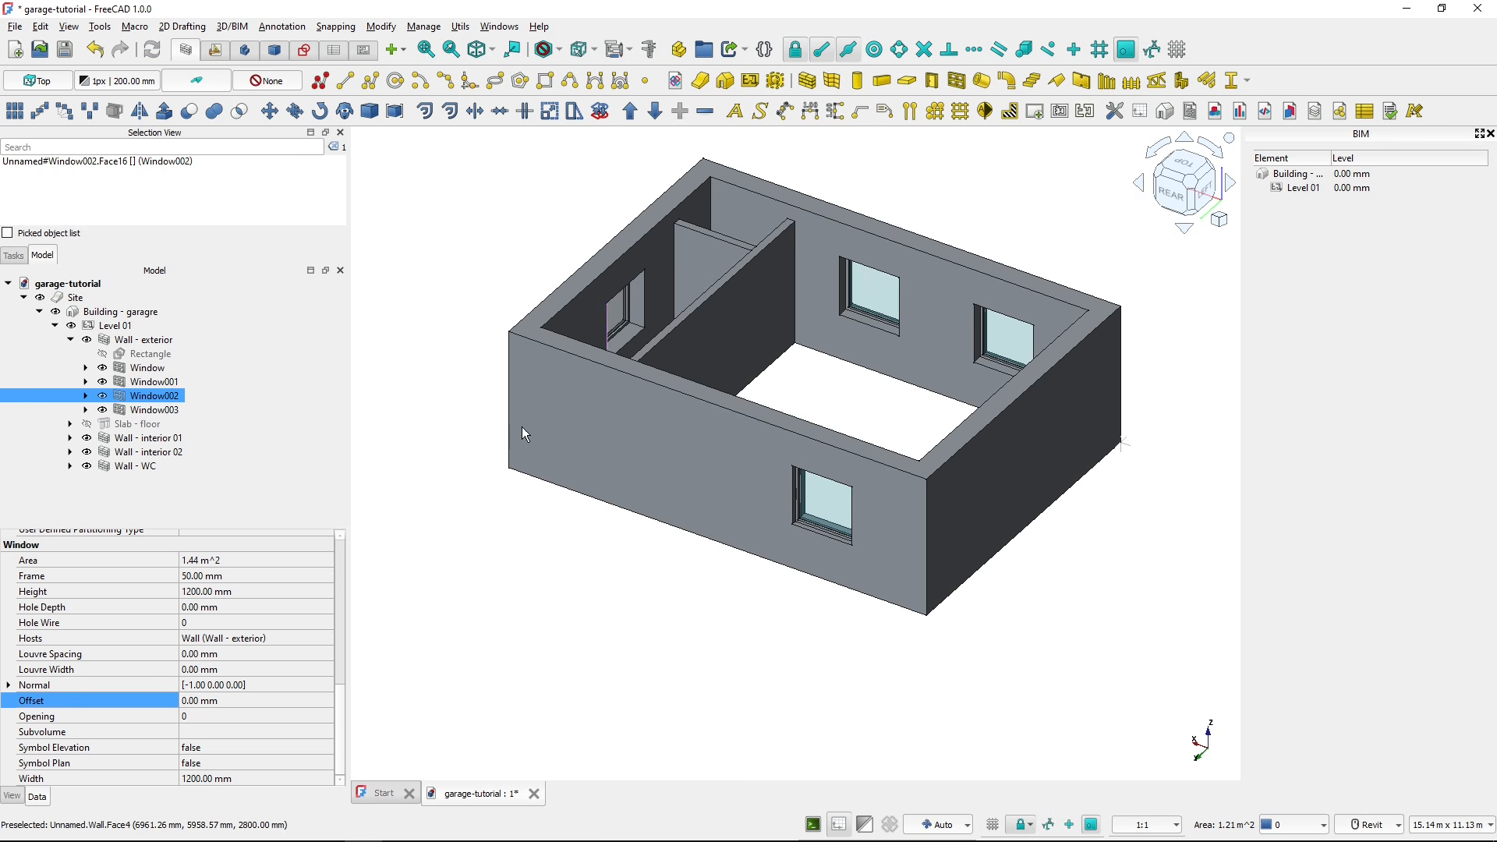
click(248, 704)
text(1000)
key(Return)
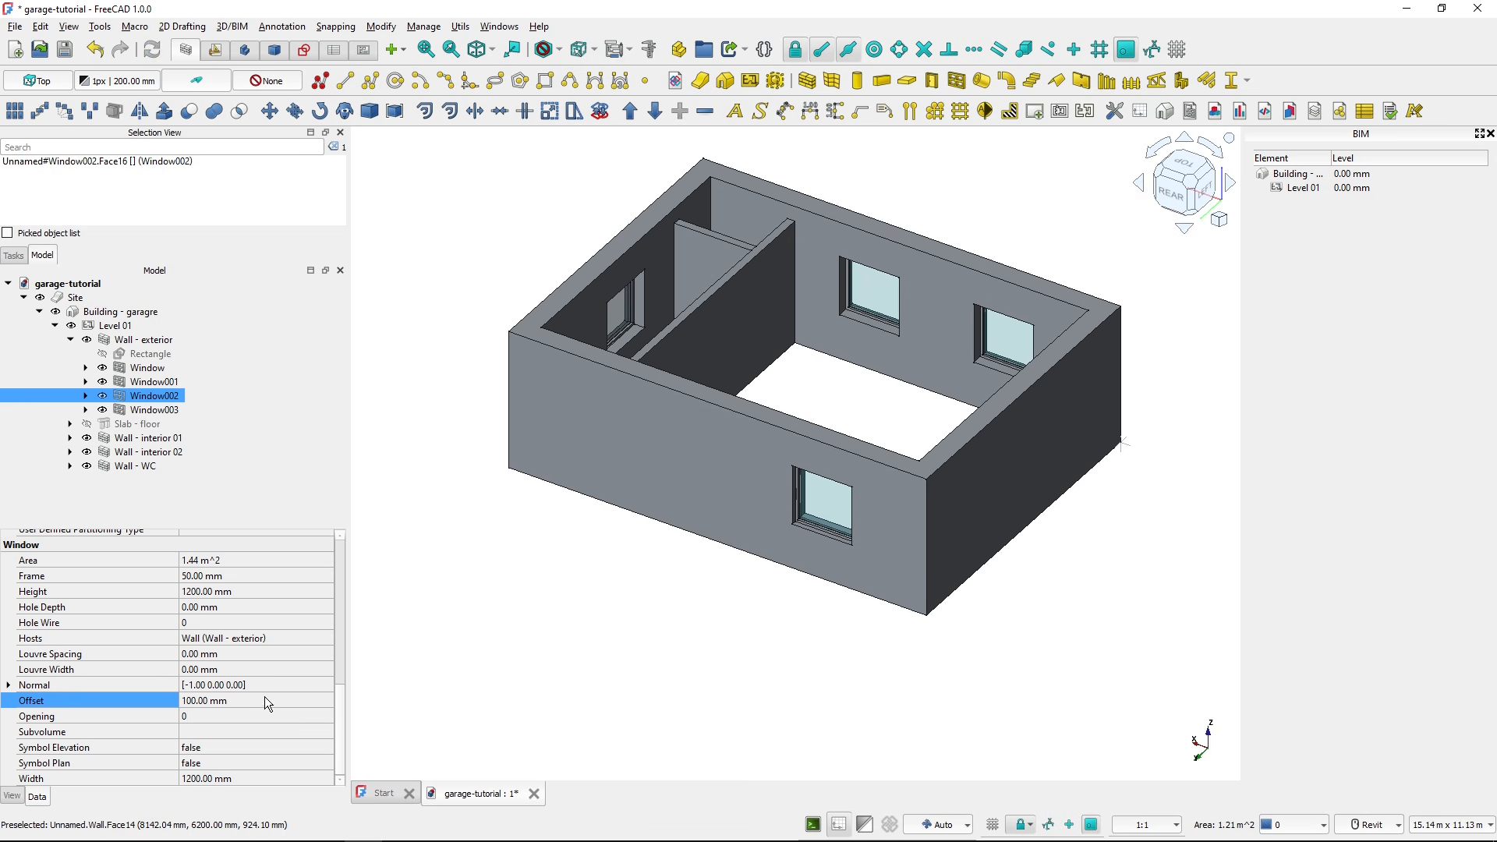
click(603, 553)
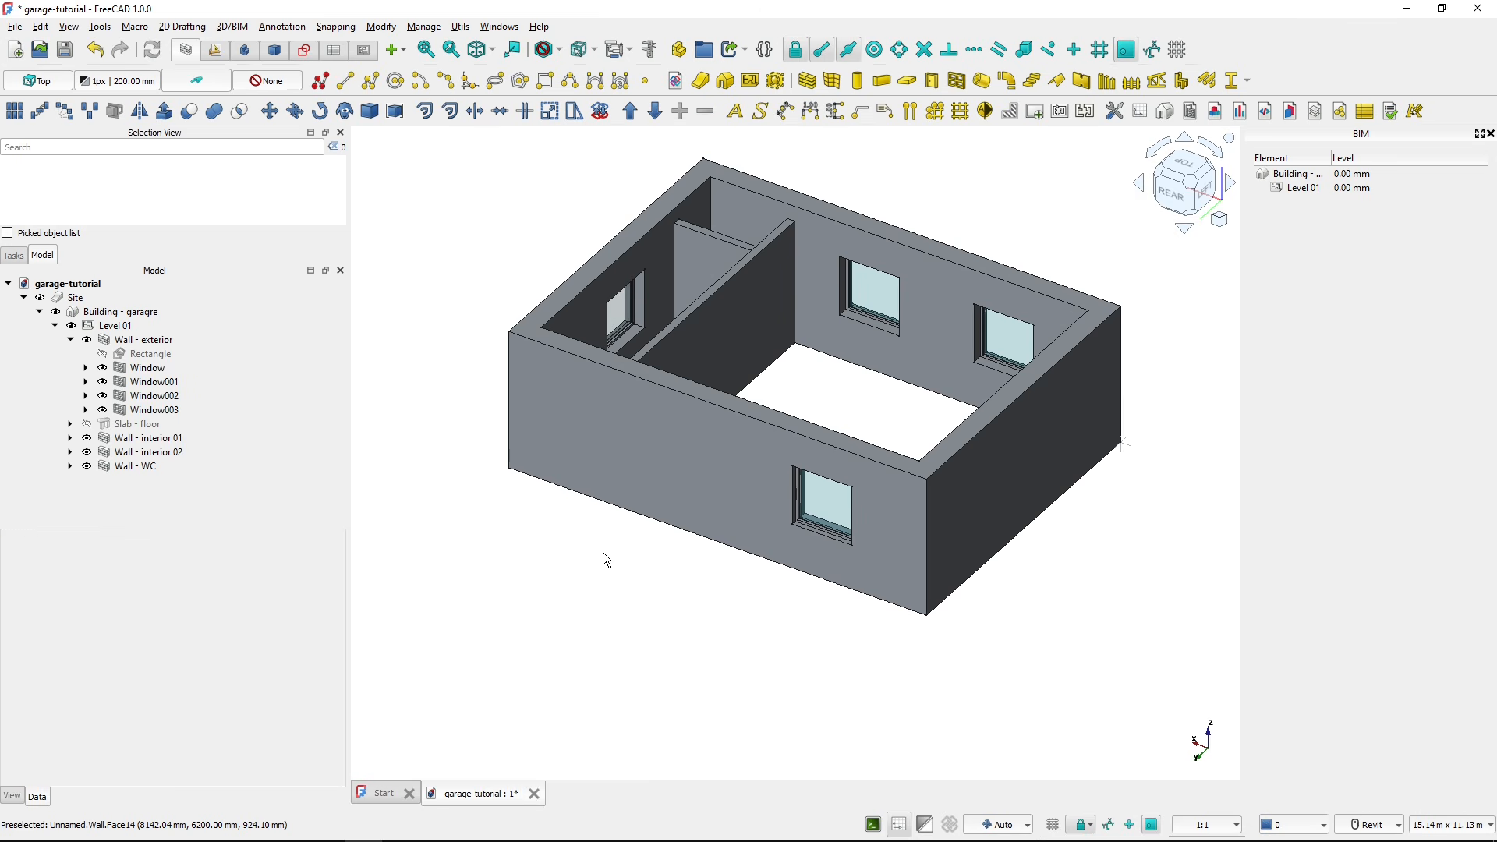
- Switch to Foxit PDF Reader and examine the garage door dimensions in the plan view and west elevation
key(alt+Tab)
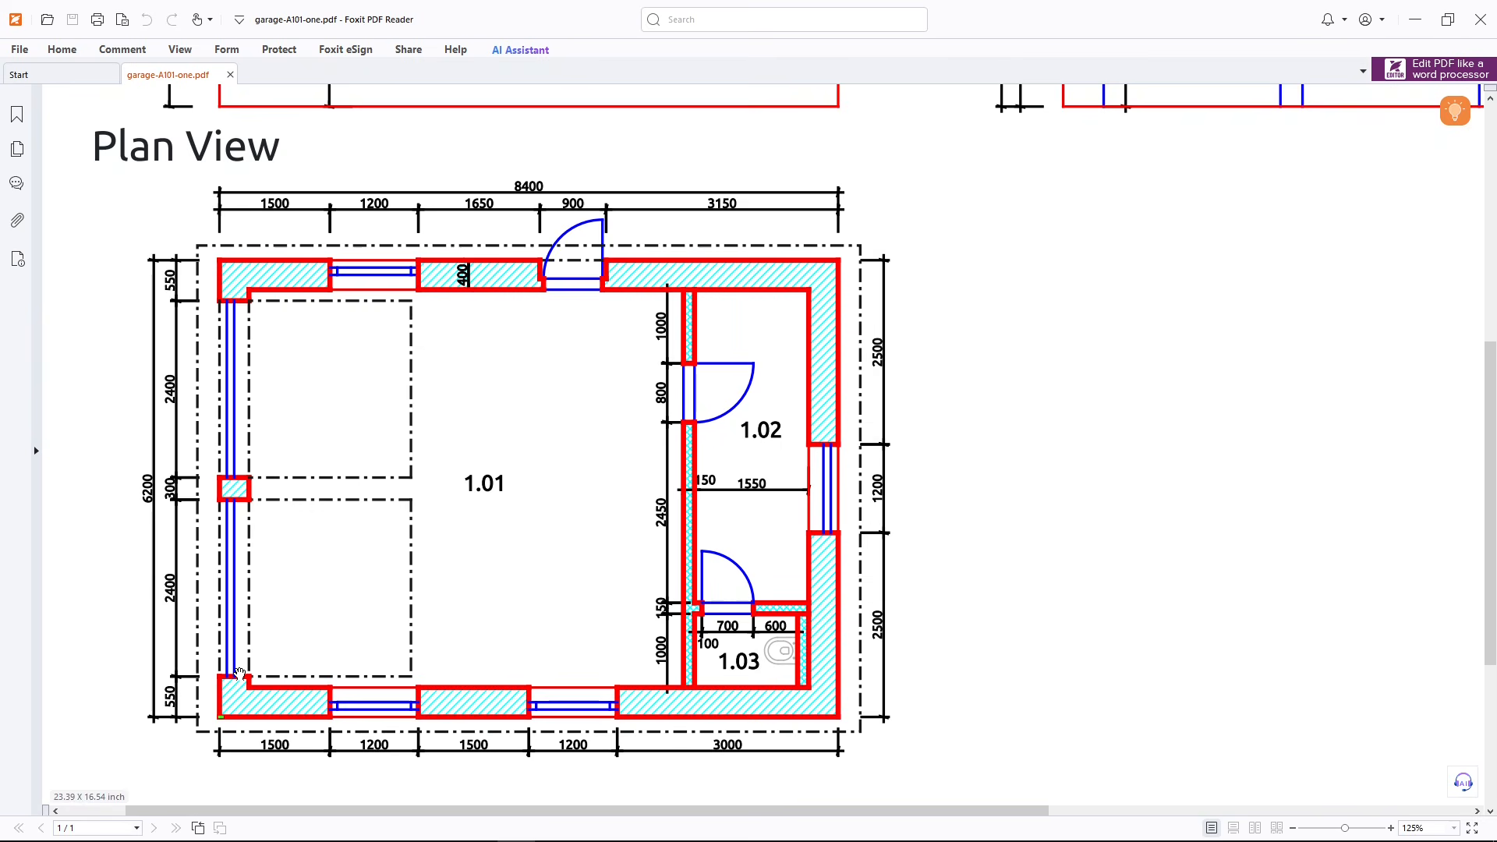
scroll(319, 511, up, 3)
scroll(328, 511, up, 2)
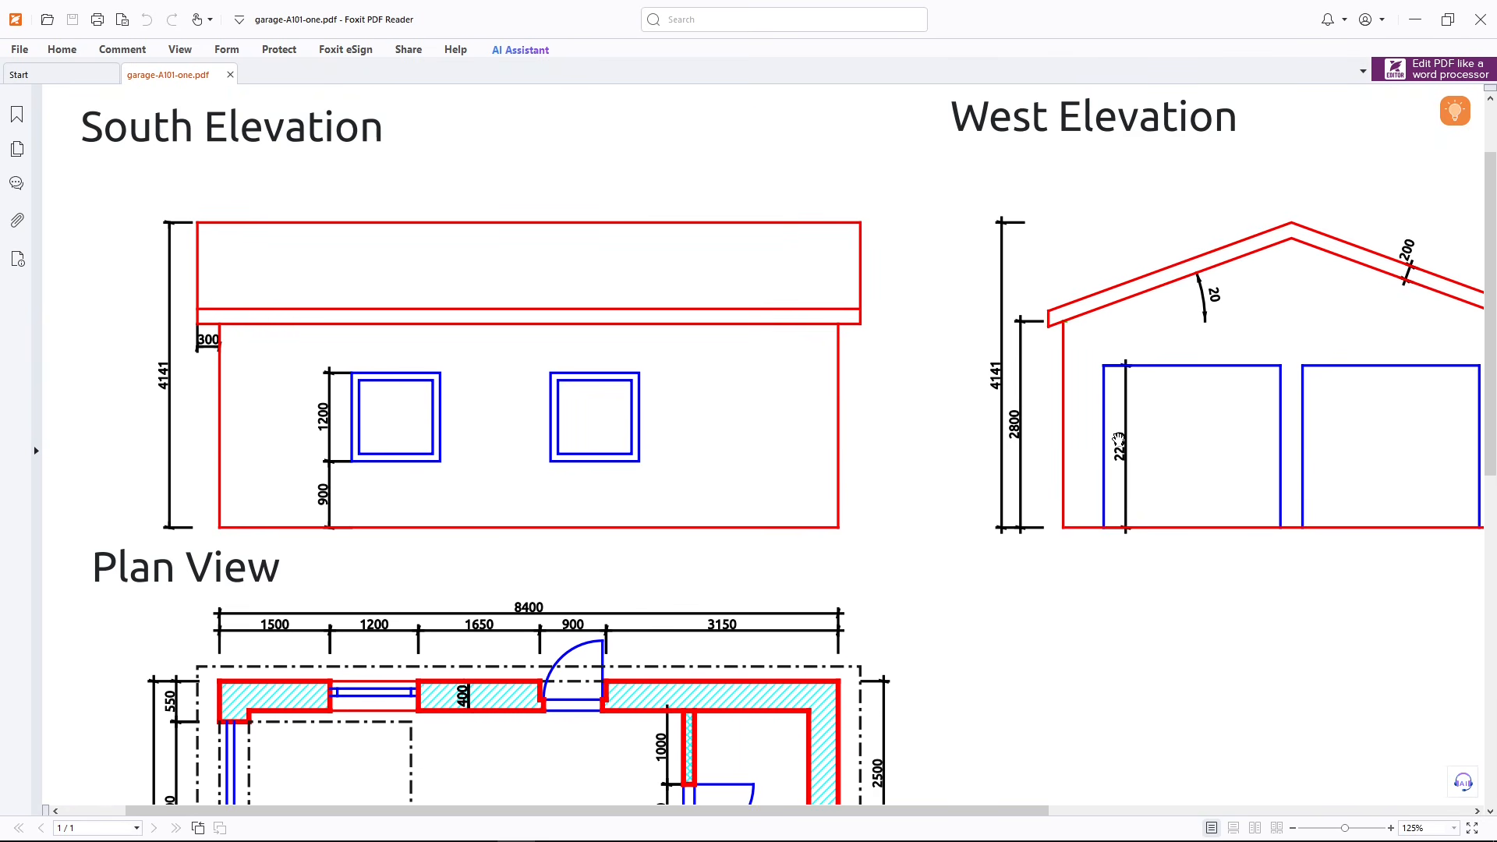
scroll(967, 510, down, 4)
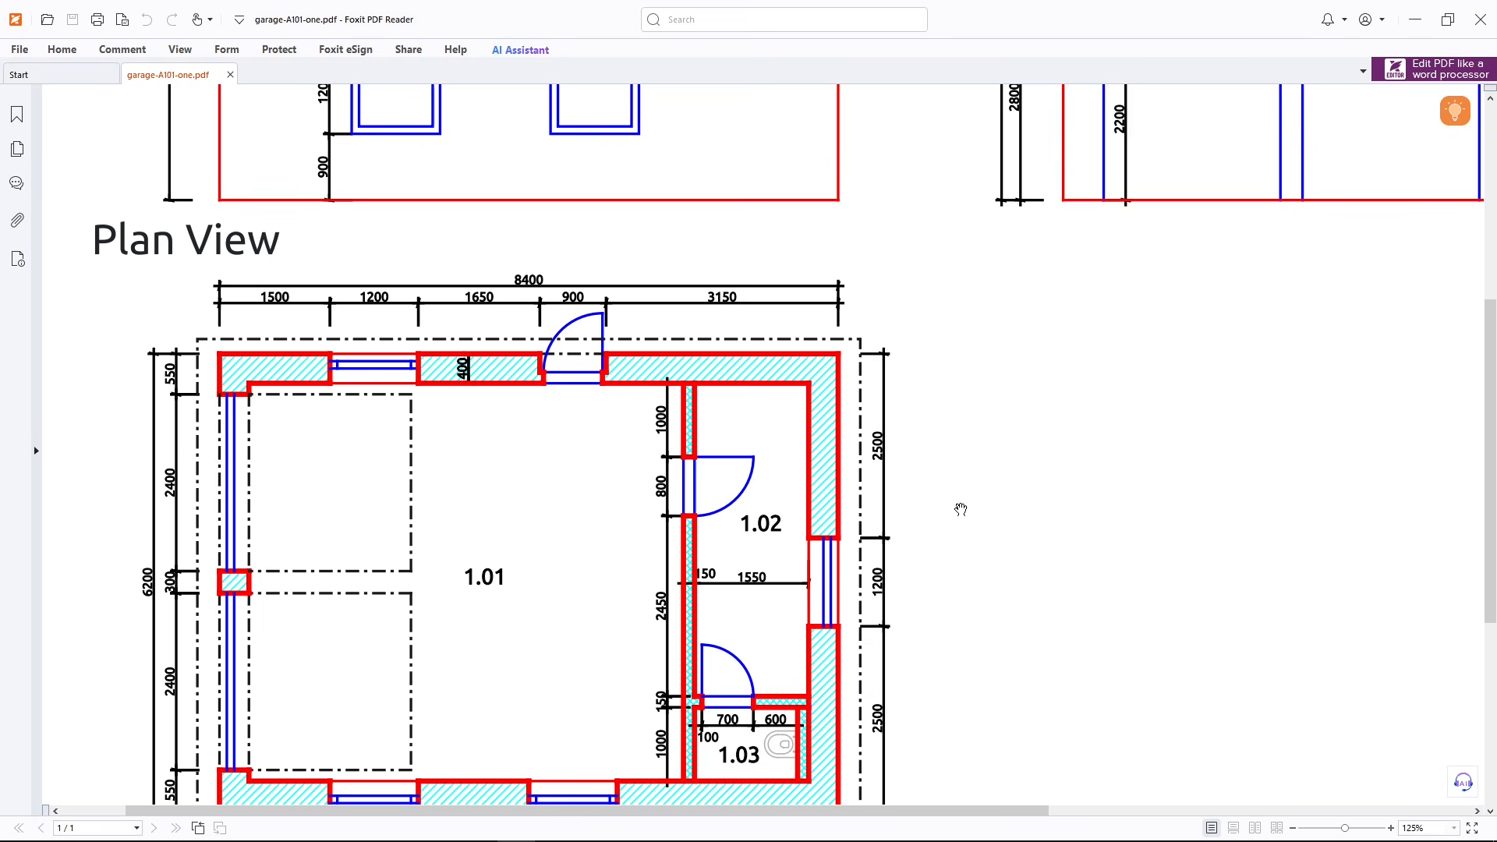
key(alt+Tab)
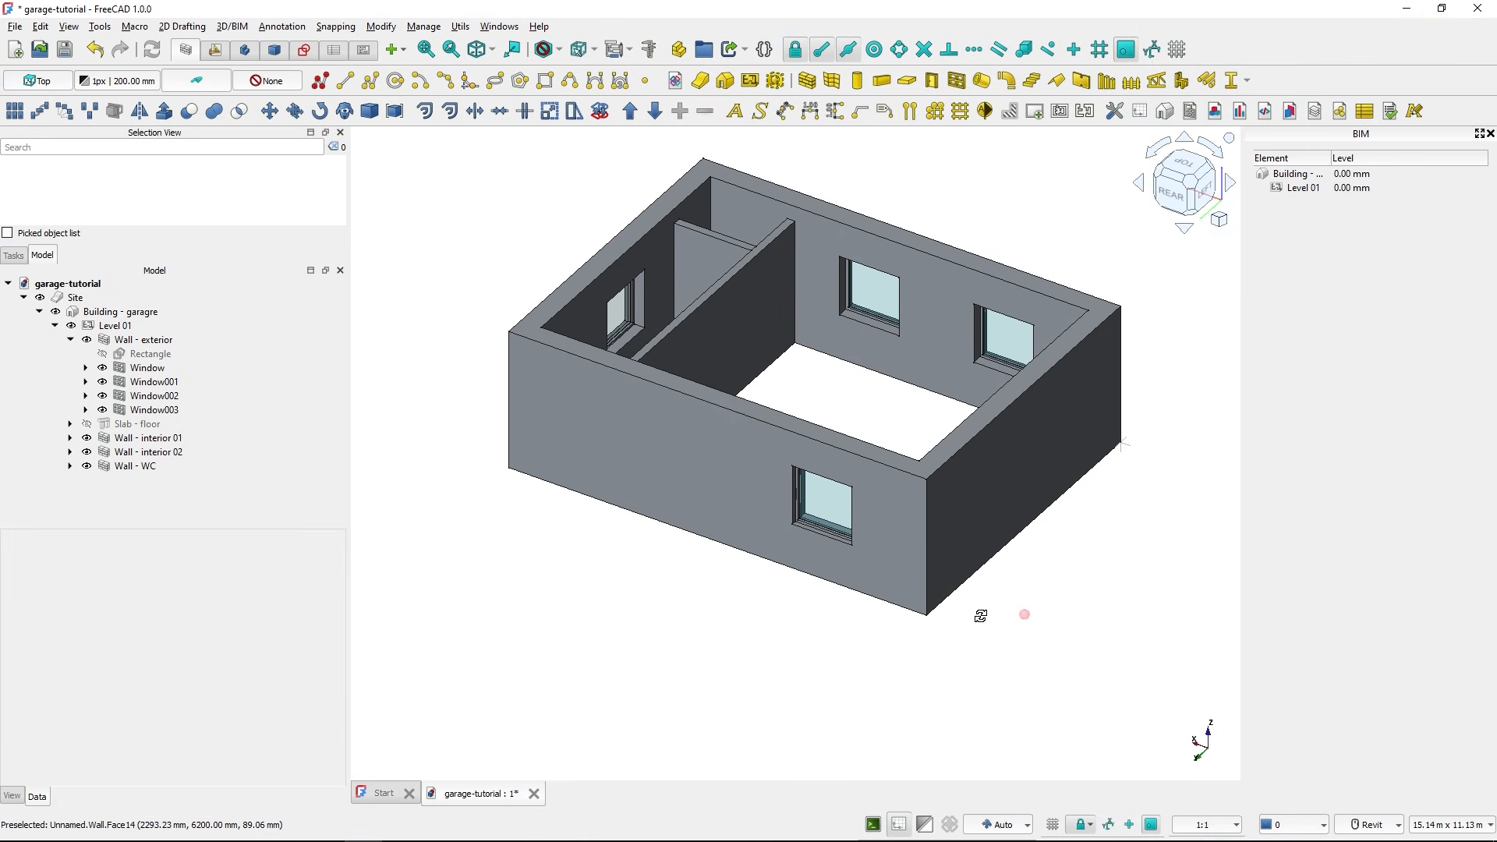
- Place a Simple door 2400 mm wide and 2200 mm high in the windowless short exterior wall, from its base edge's midpoint at 3100 mm
shift+middle_drag(981, 616, 610, 571)
shift+middle_drag(1032, 620, 632, 573)
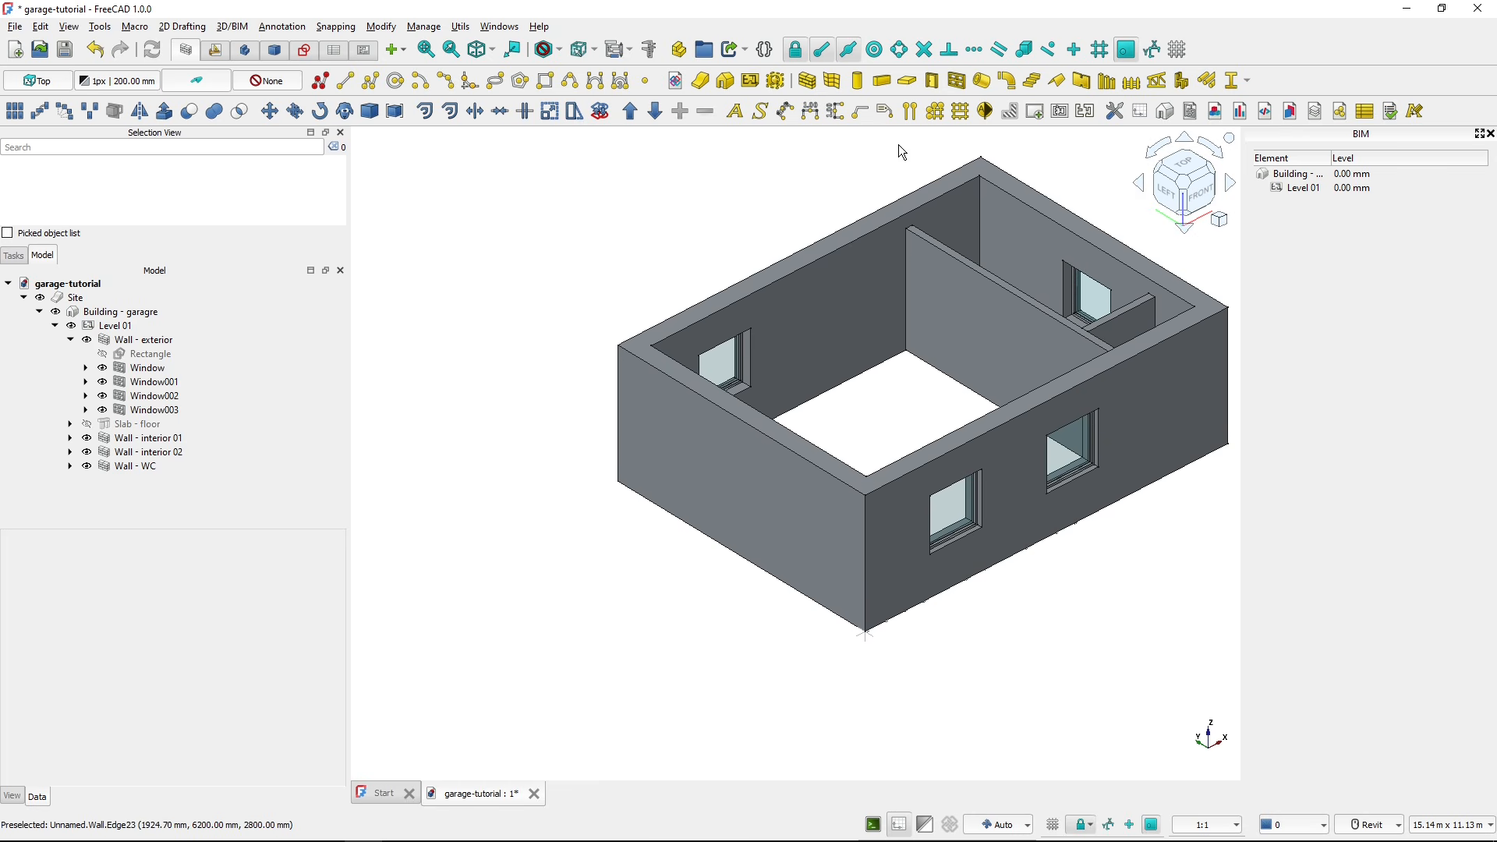
click(932, 90)
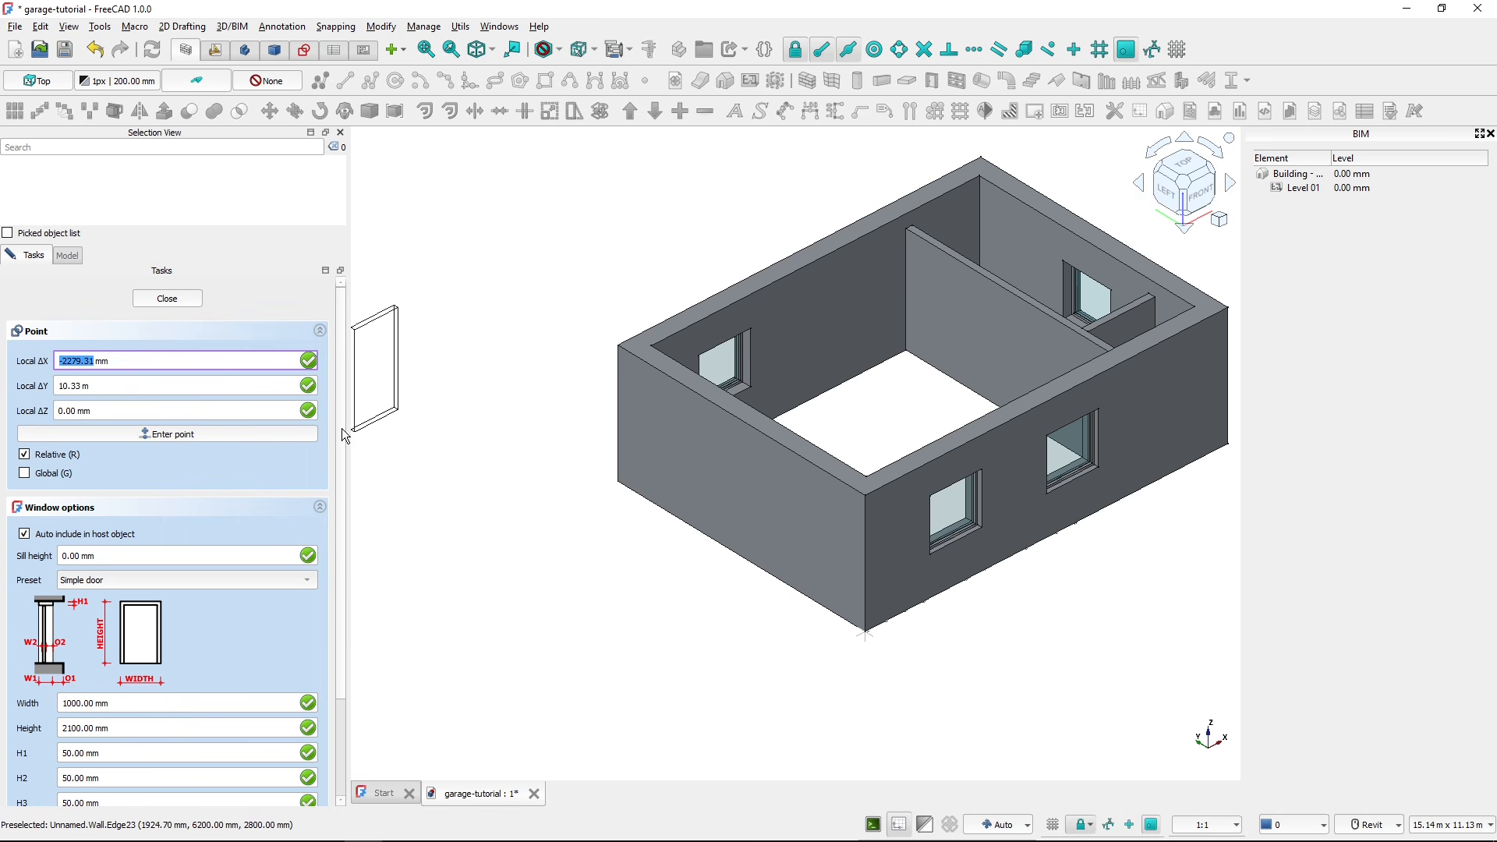
scroll(332, 475, down, 3)
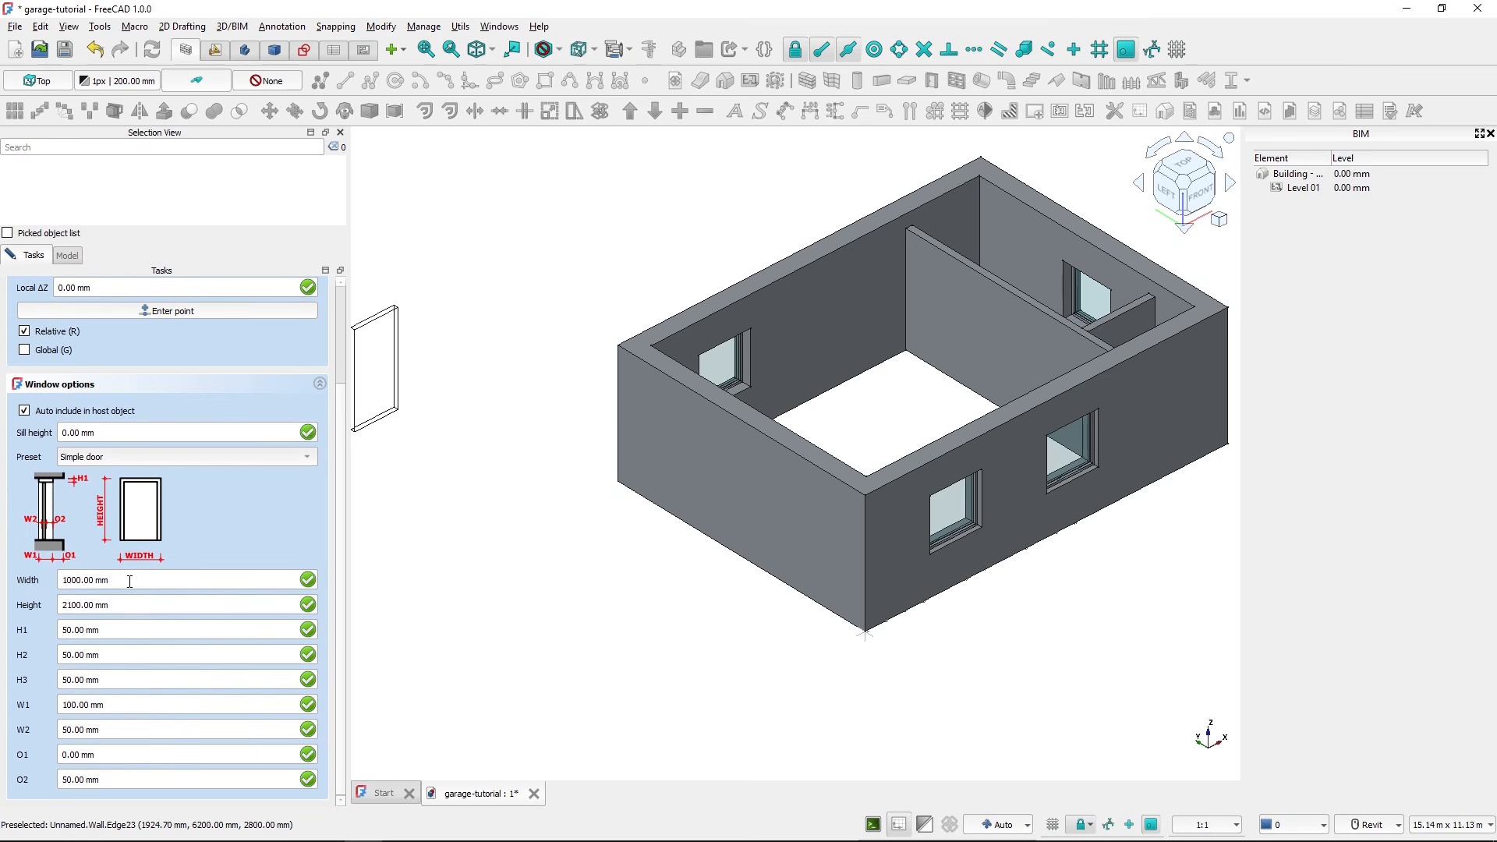
drag(131, 581, 13, 584)
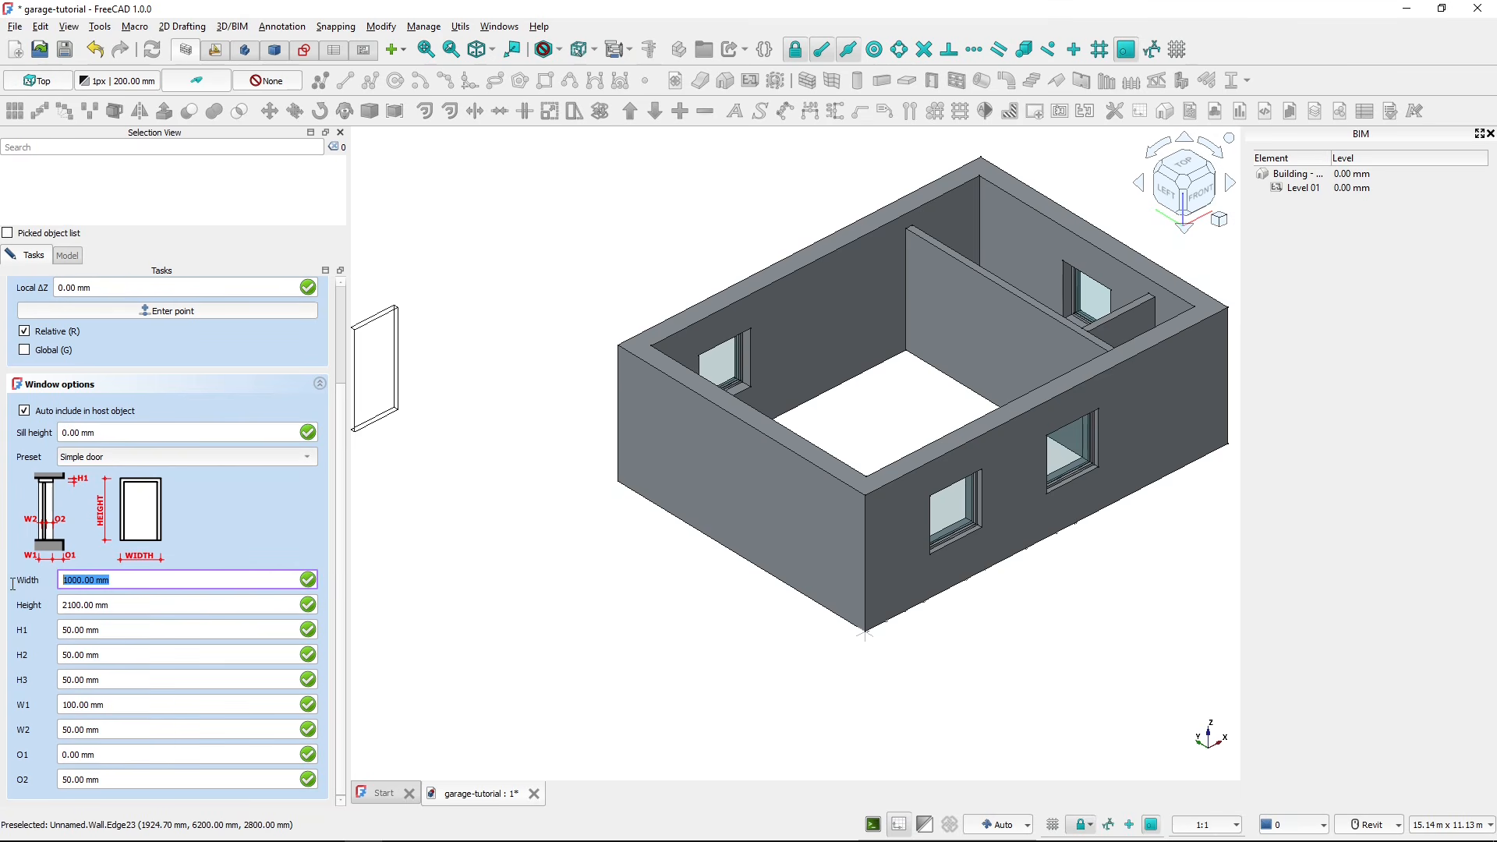
text(2400.00)
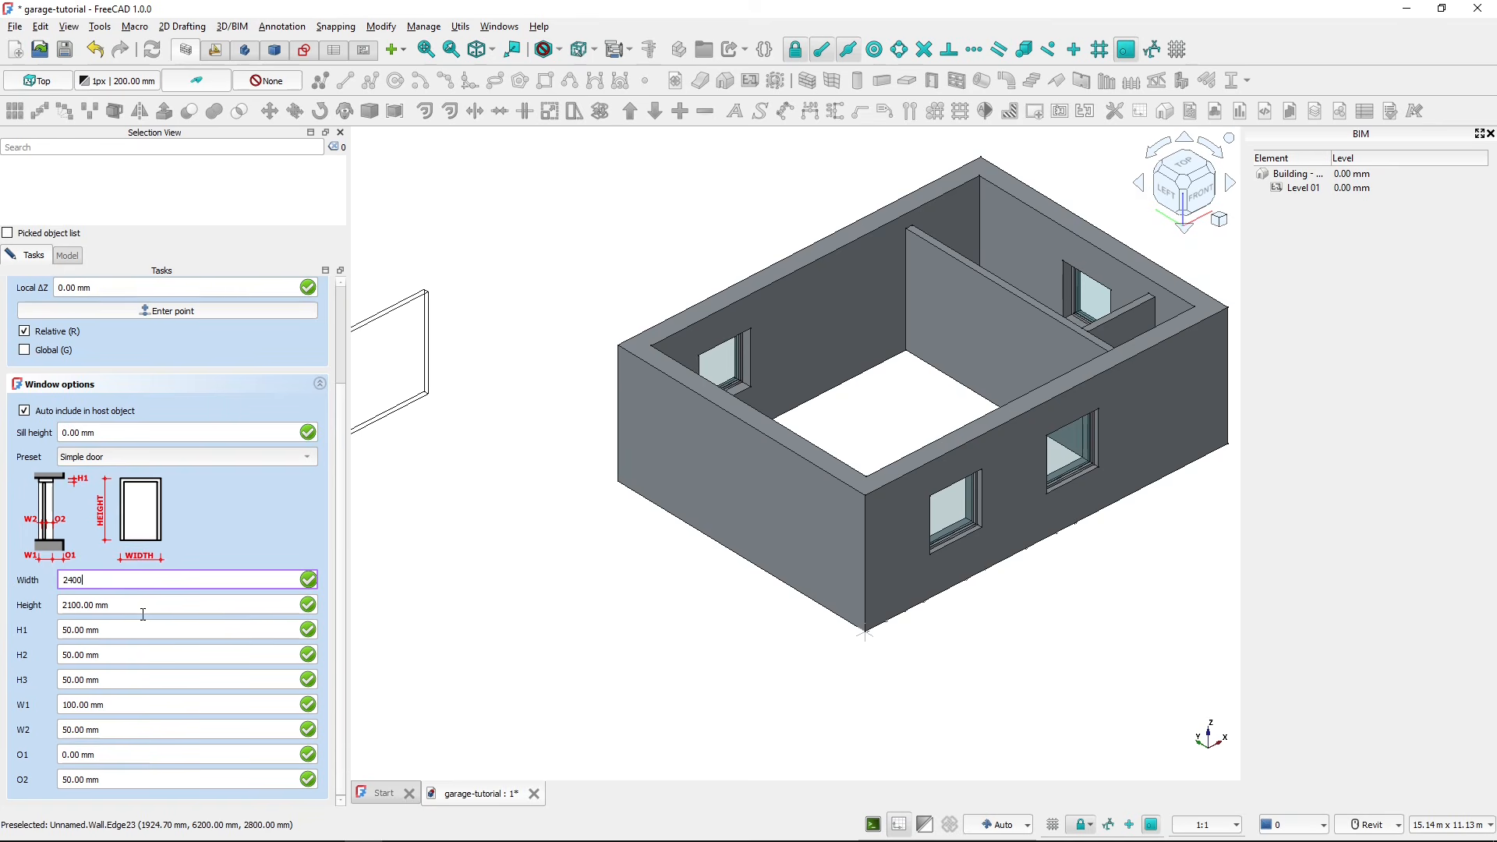
key(Tab)
text(20)
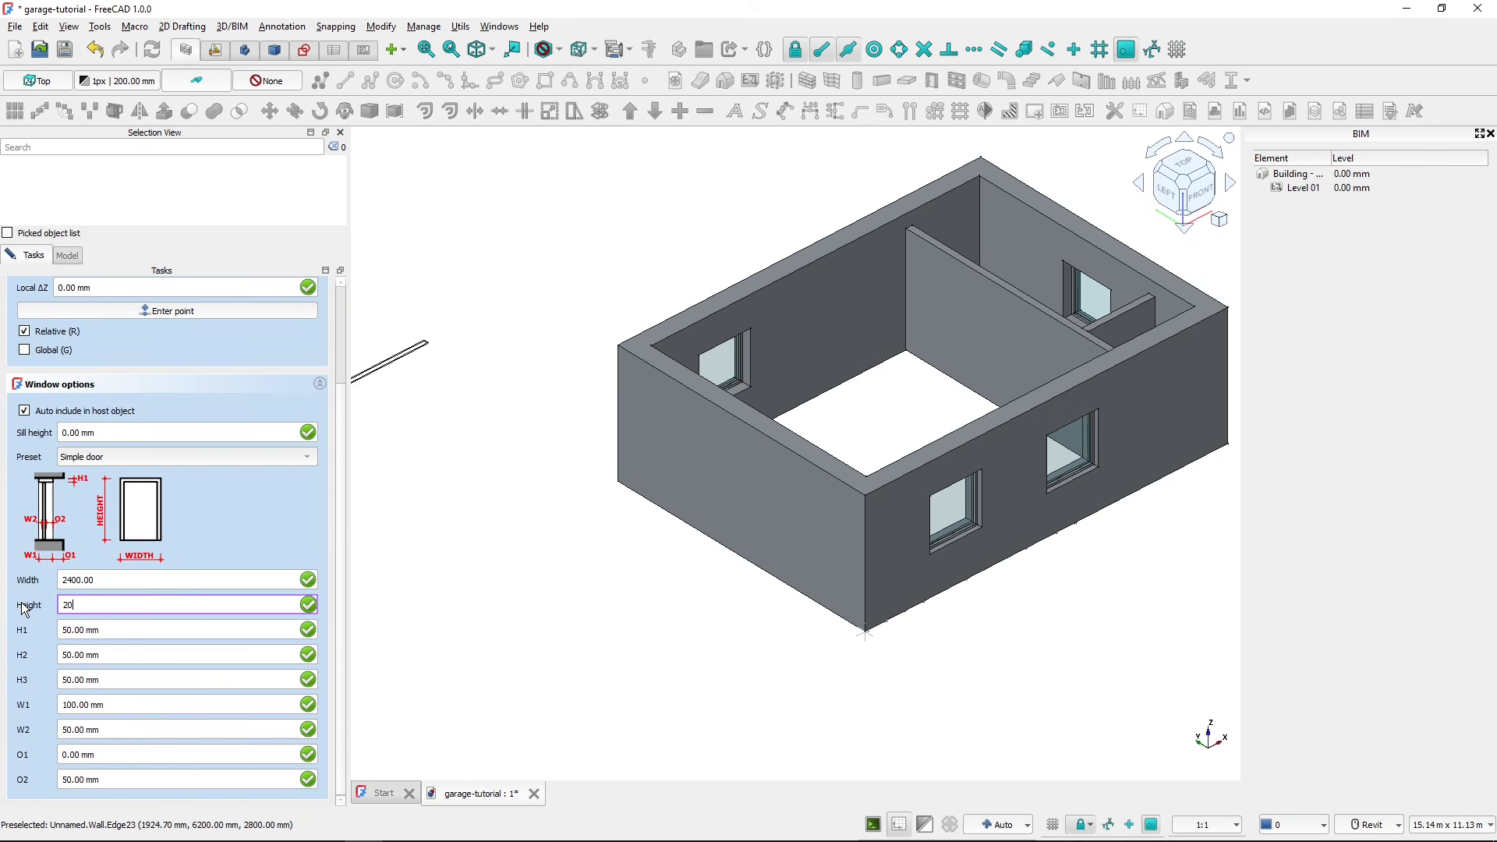
text(00)
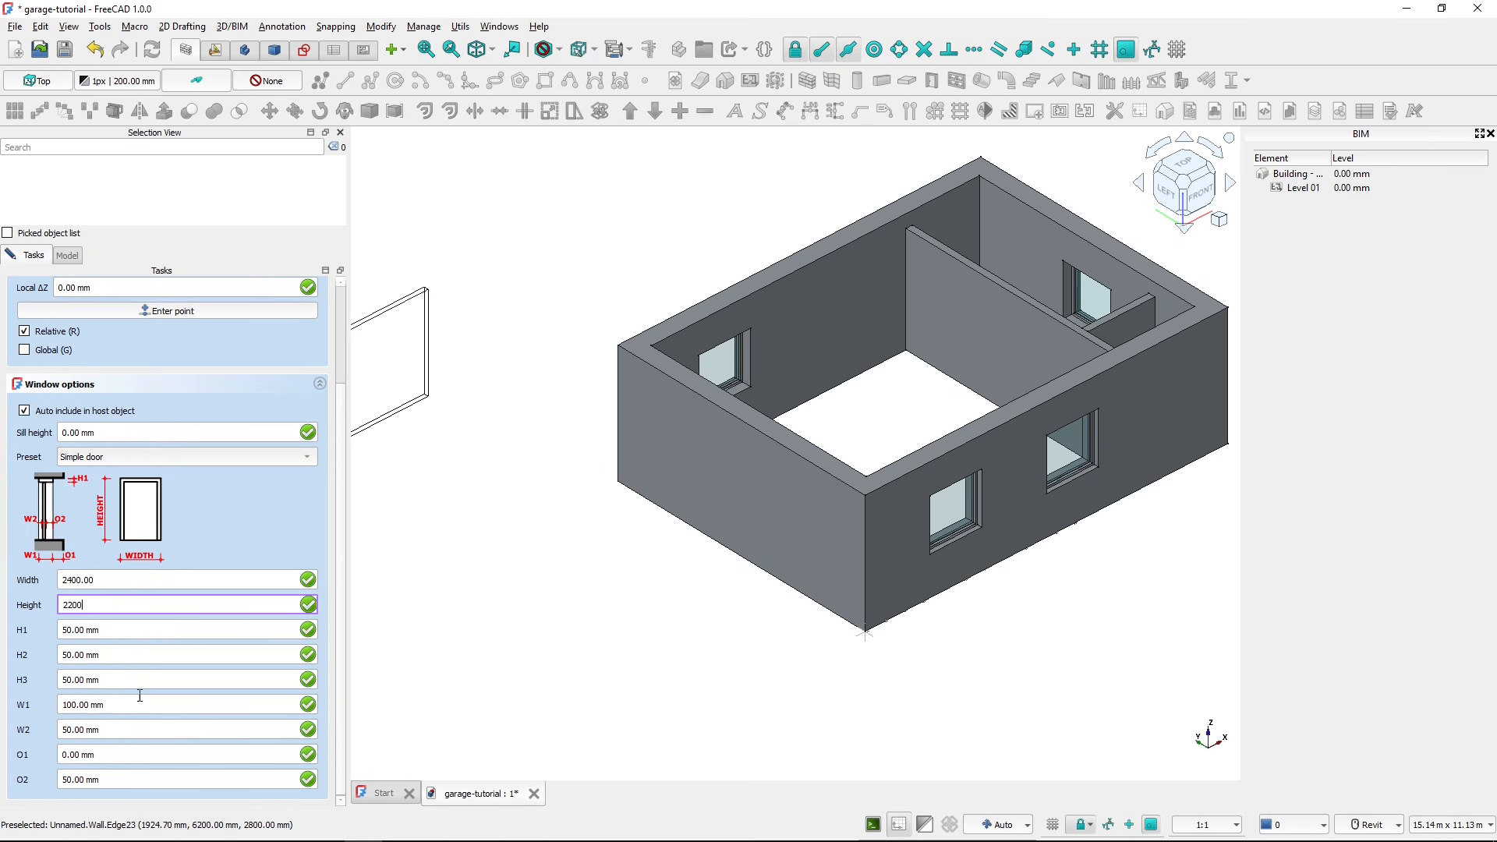
click(740, 556)
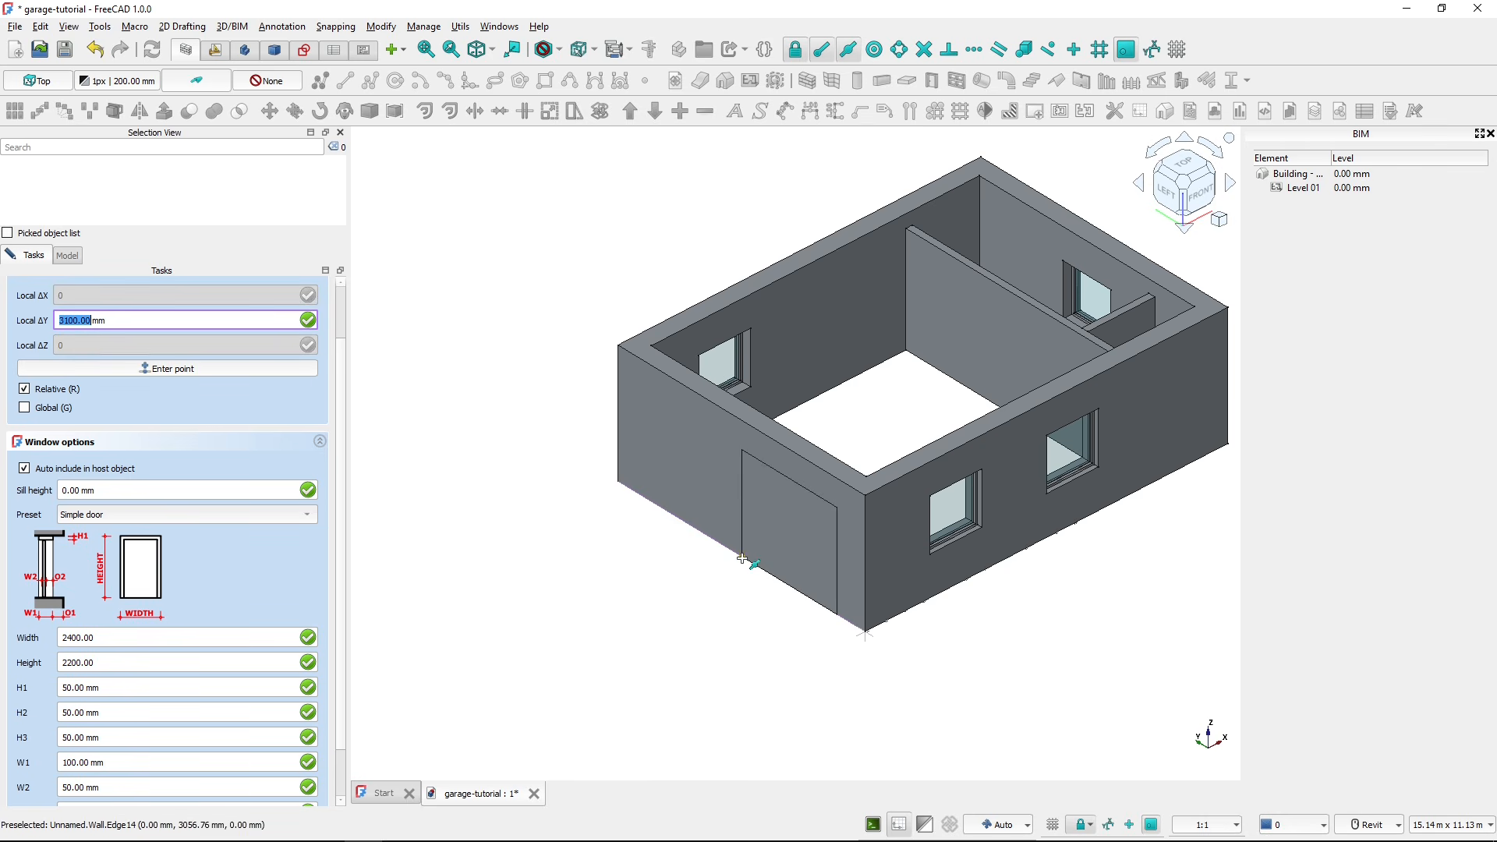
click(743, 558)
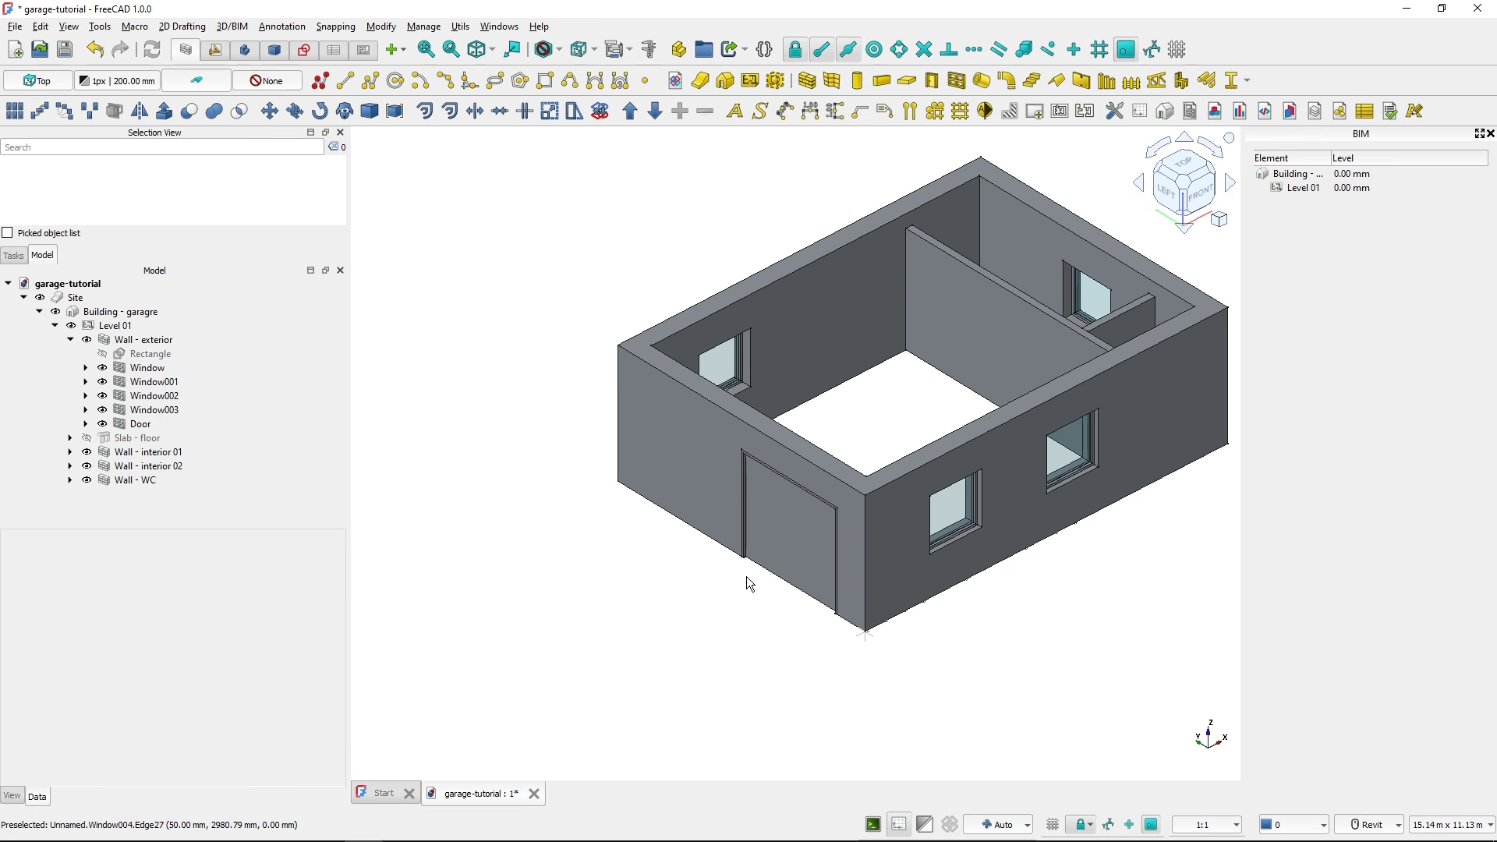
- Check the garage door's position in the PDF plan and set the new door's placement Y position to -150 mm
key(alt+Tab)
drag(164, 641, 229, 561)
click(810, 530)
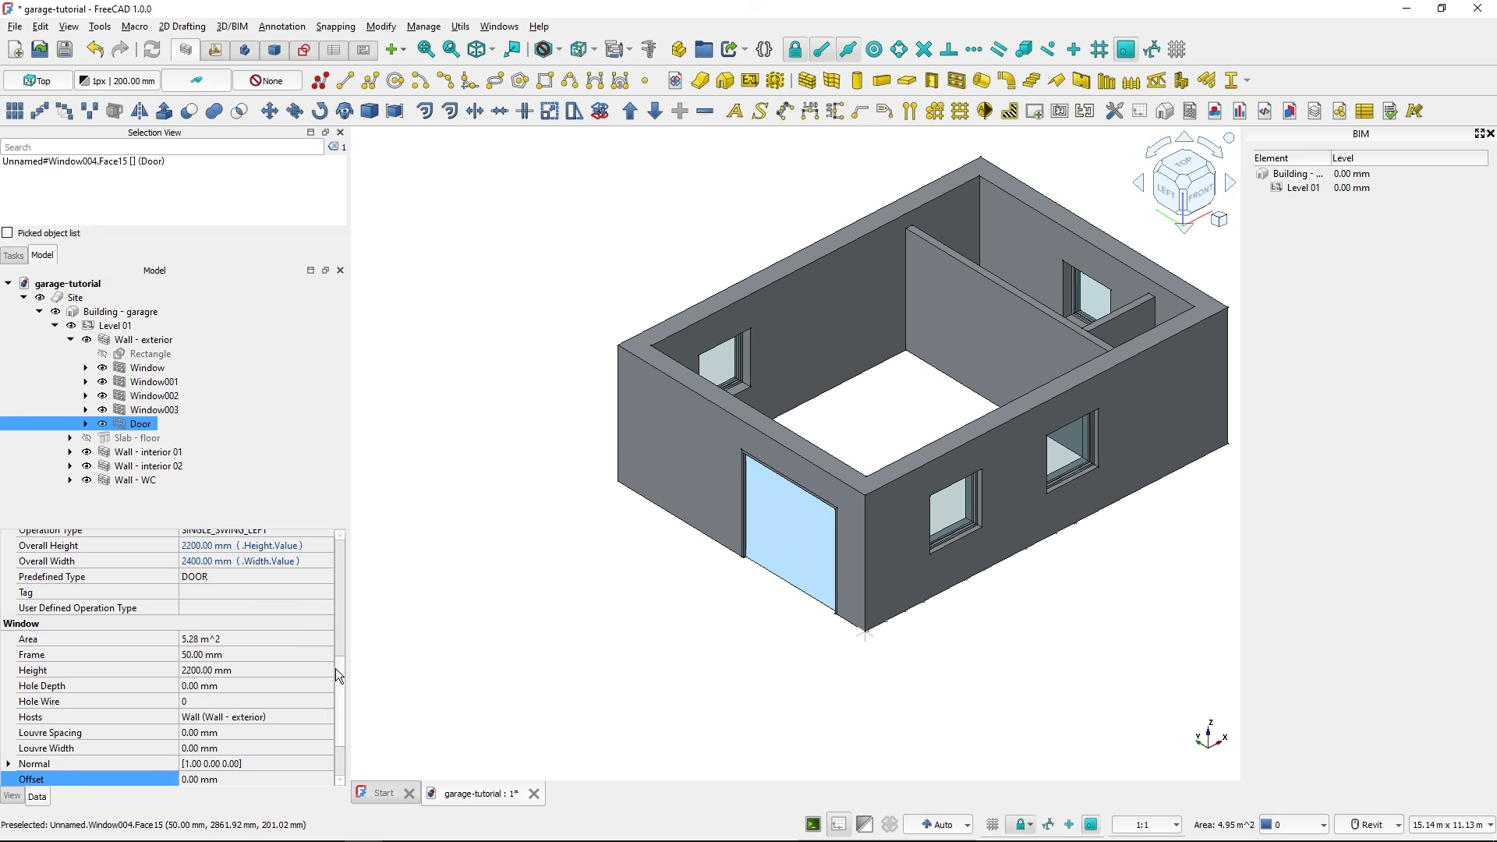
drag(338, 675, 354, 539)
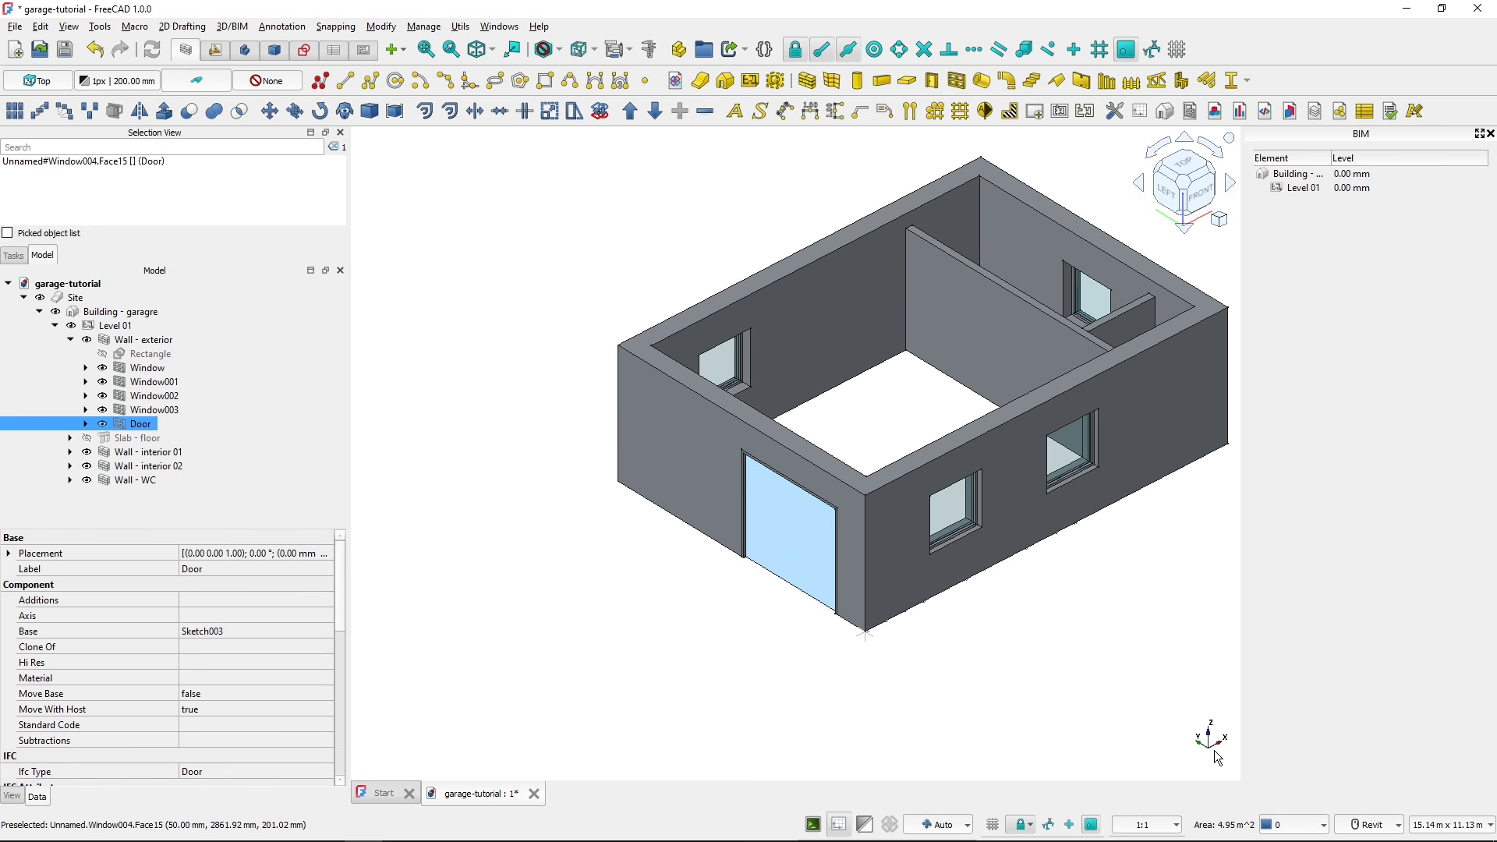
click(9, 553)
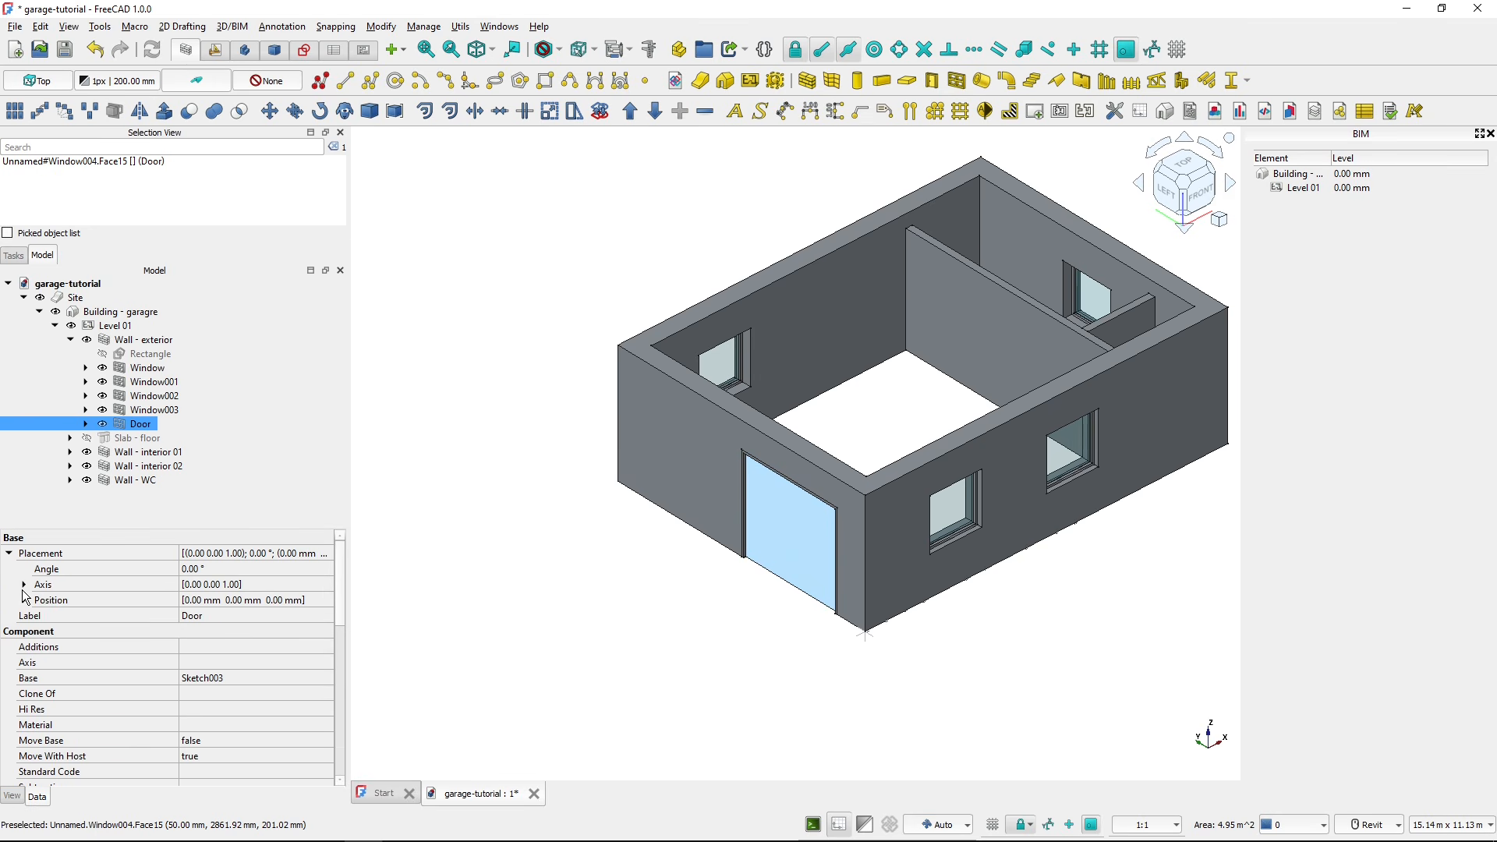
click(24, 599)
click(232, 629)
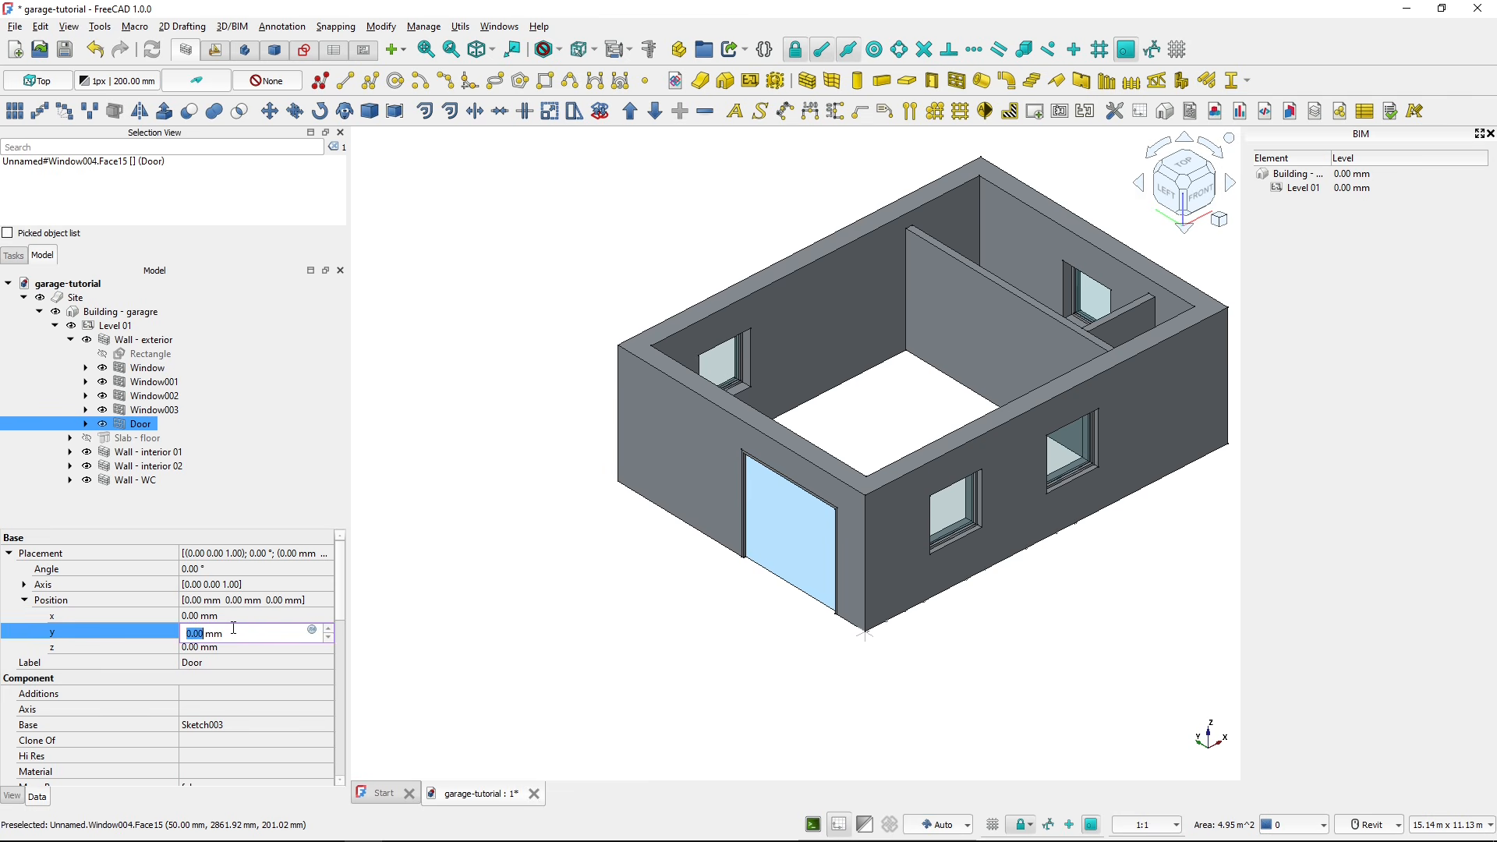
text(-150)
key(Return)
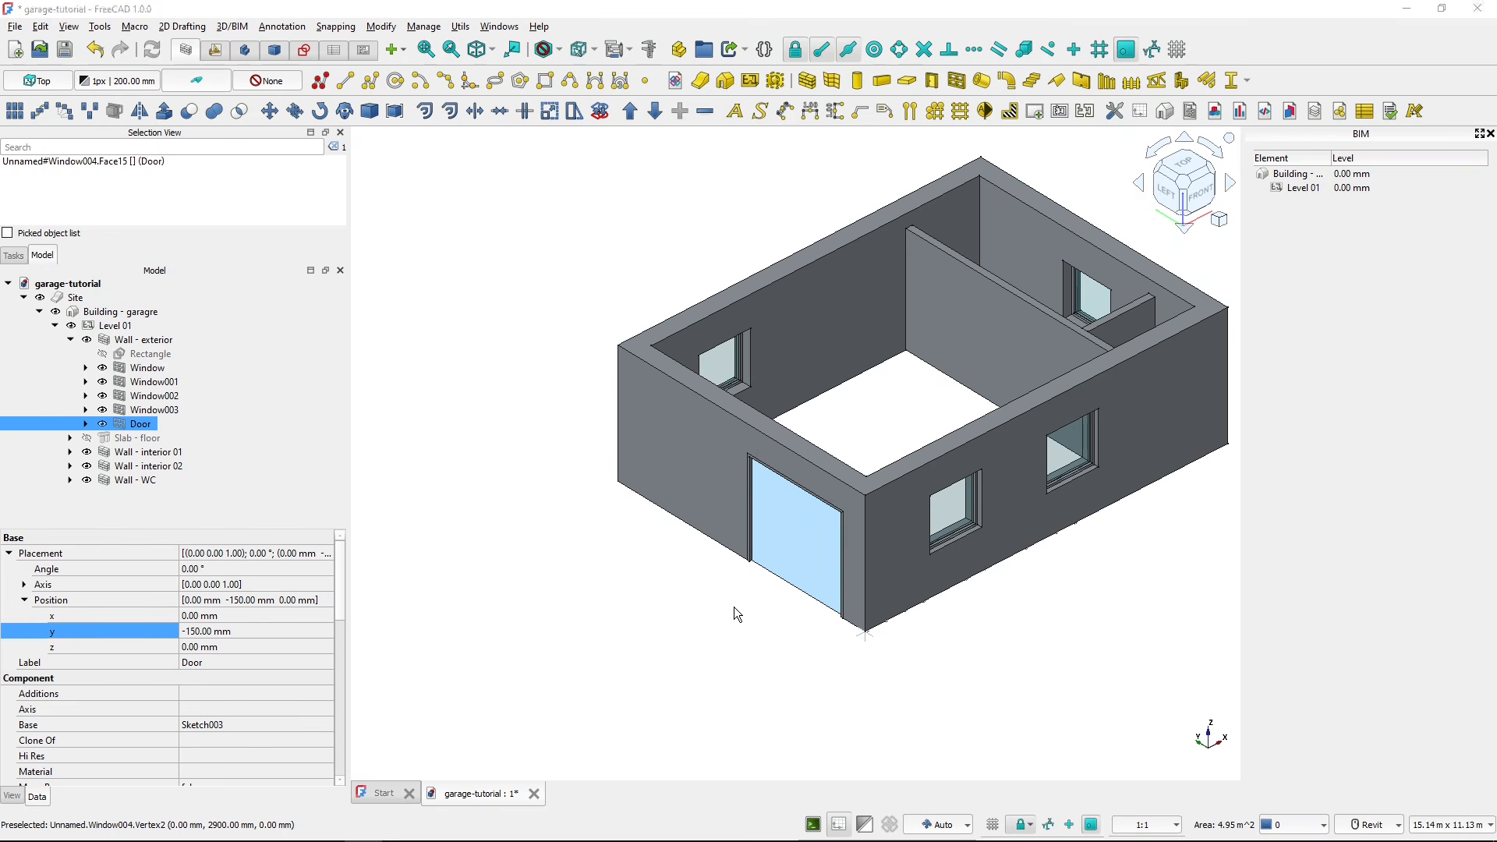
- Copy the garage door 2700 mm along the positive Y direction of the same wall
key(alt+Tab)
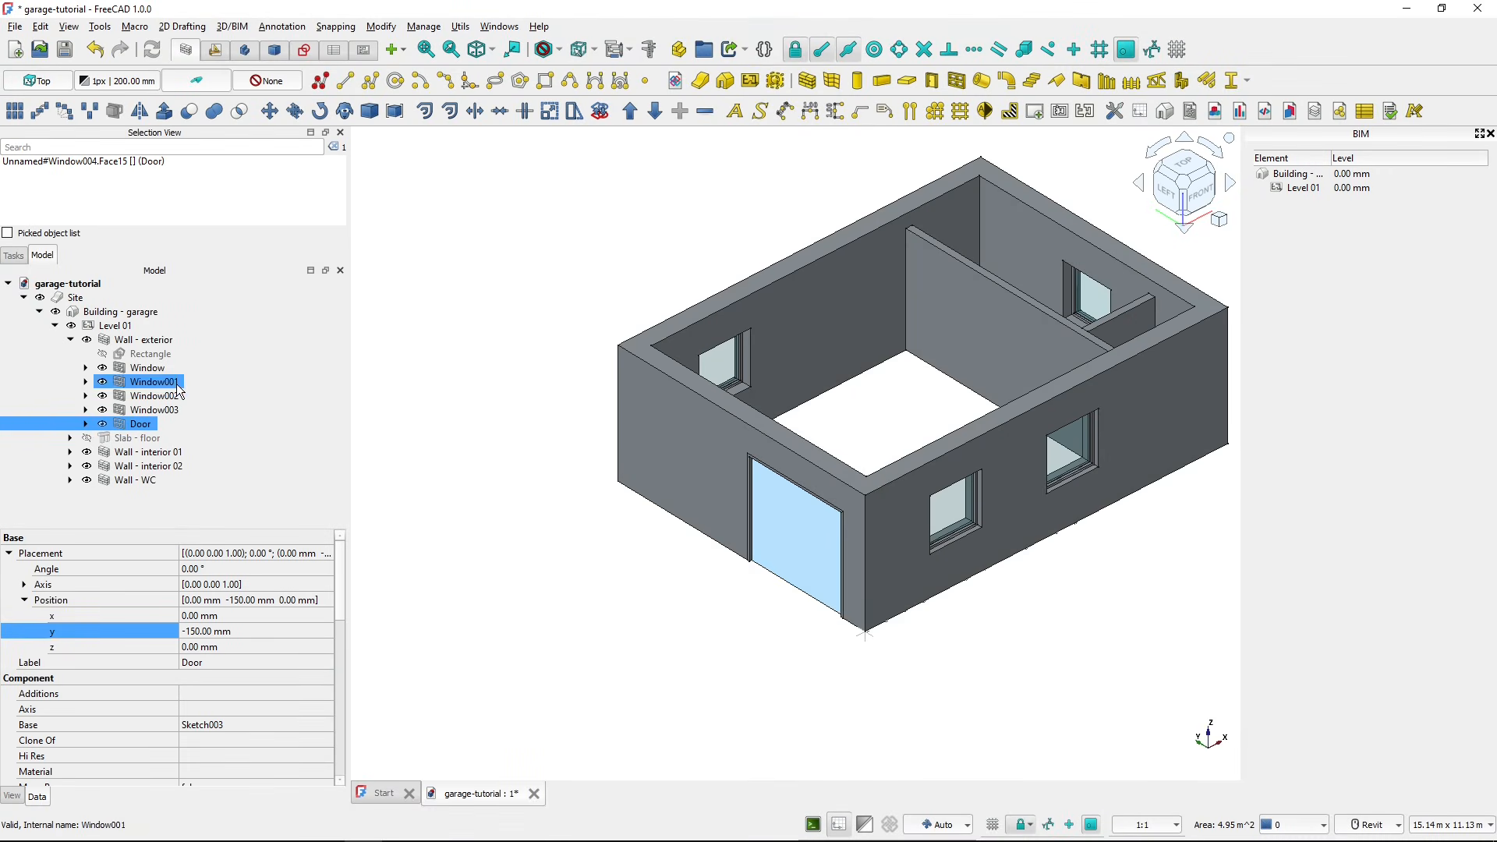
click(294, 114)
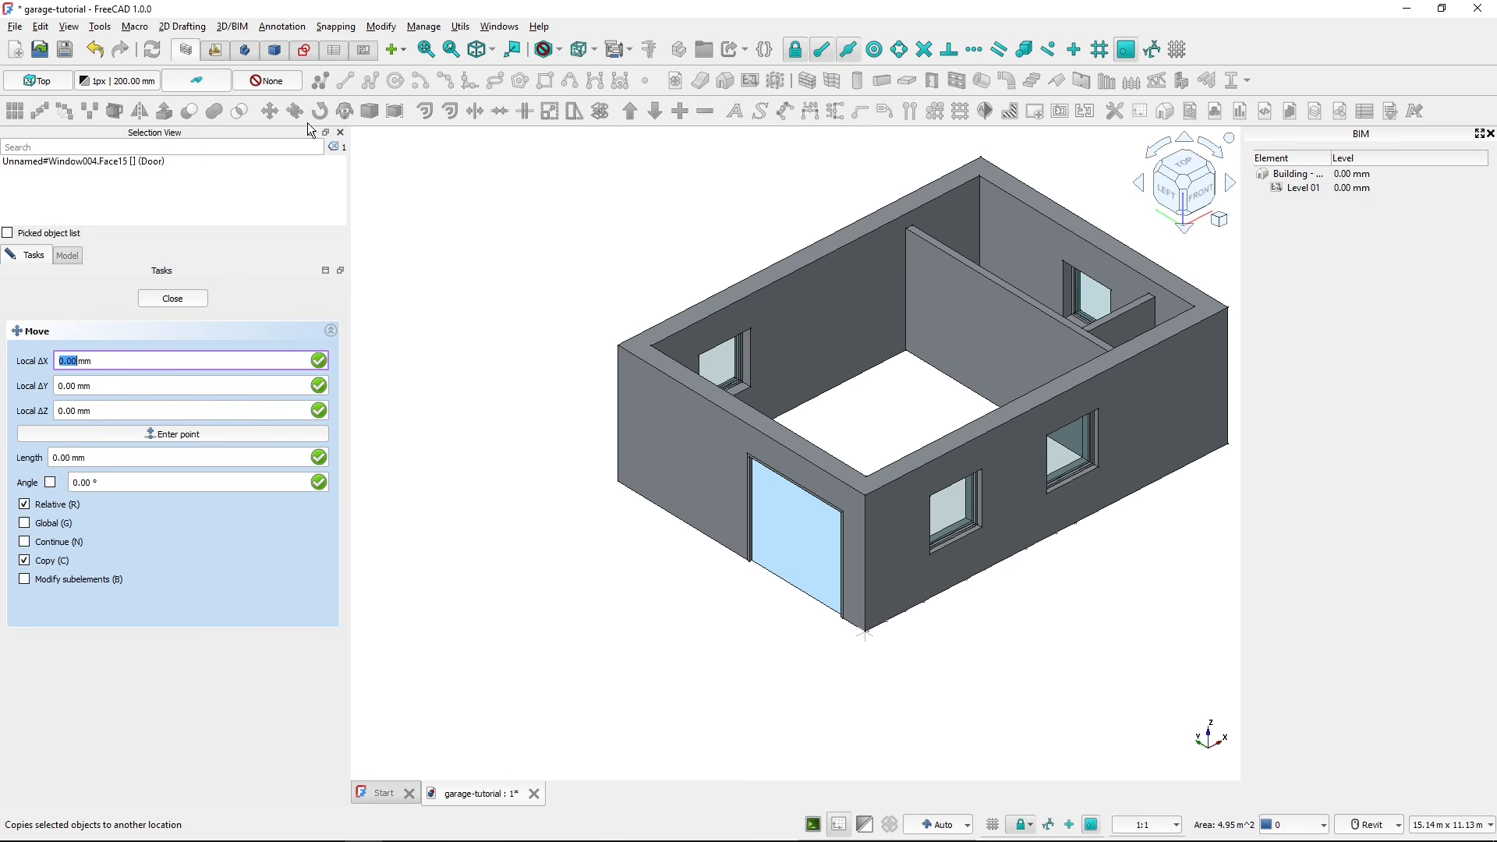
click(698, 669)
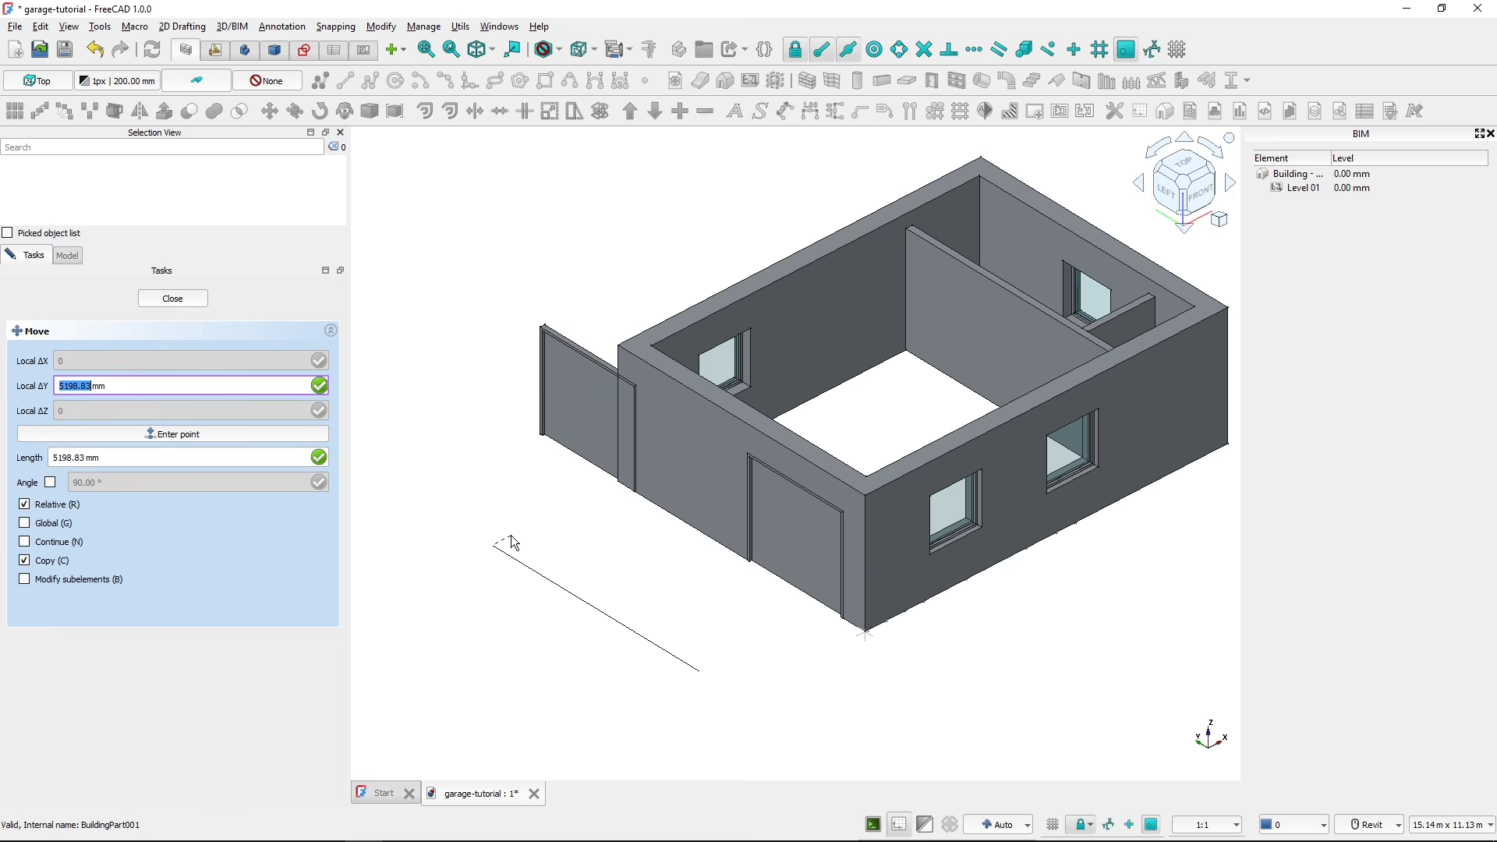
text(2700)
key(Return)
click(528, 541)
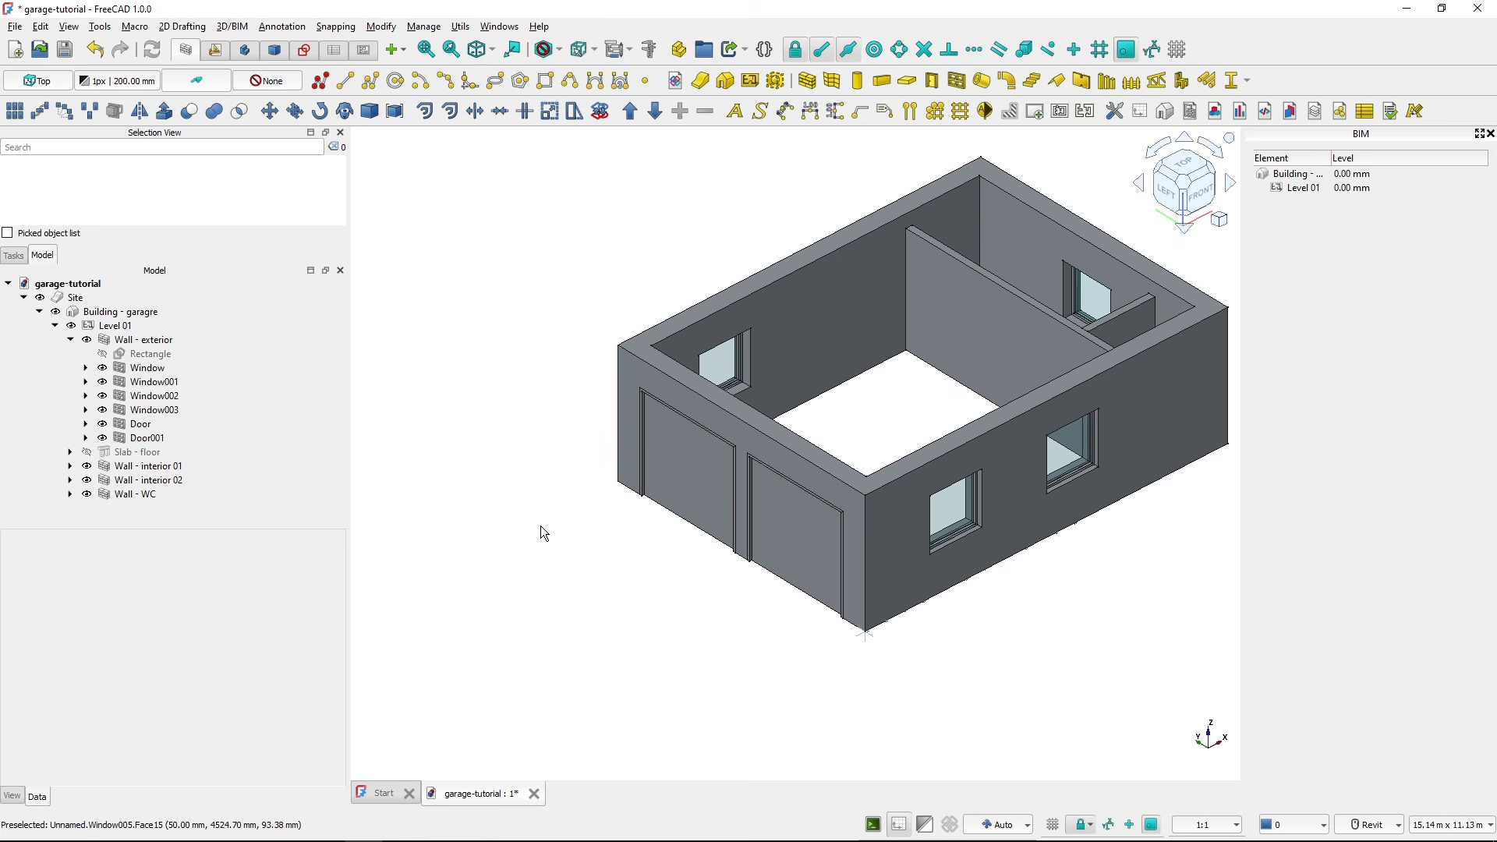
- Rename the copied garage door as "Door - section 01"
click(692, 508)
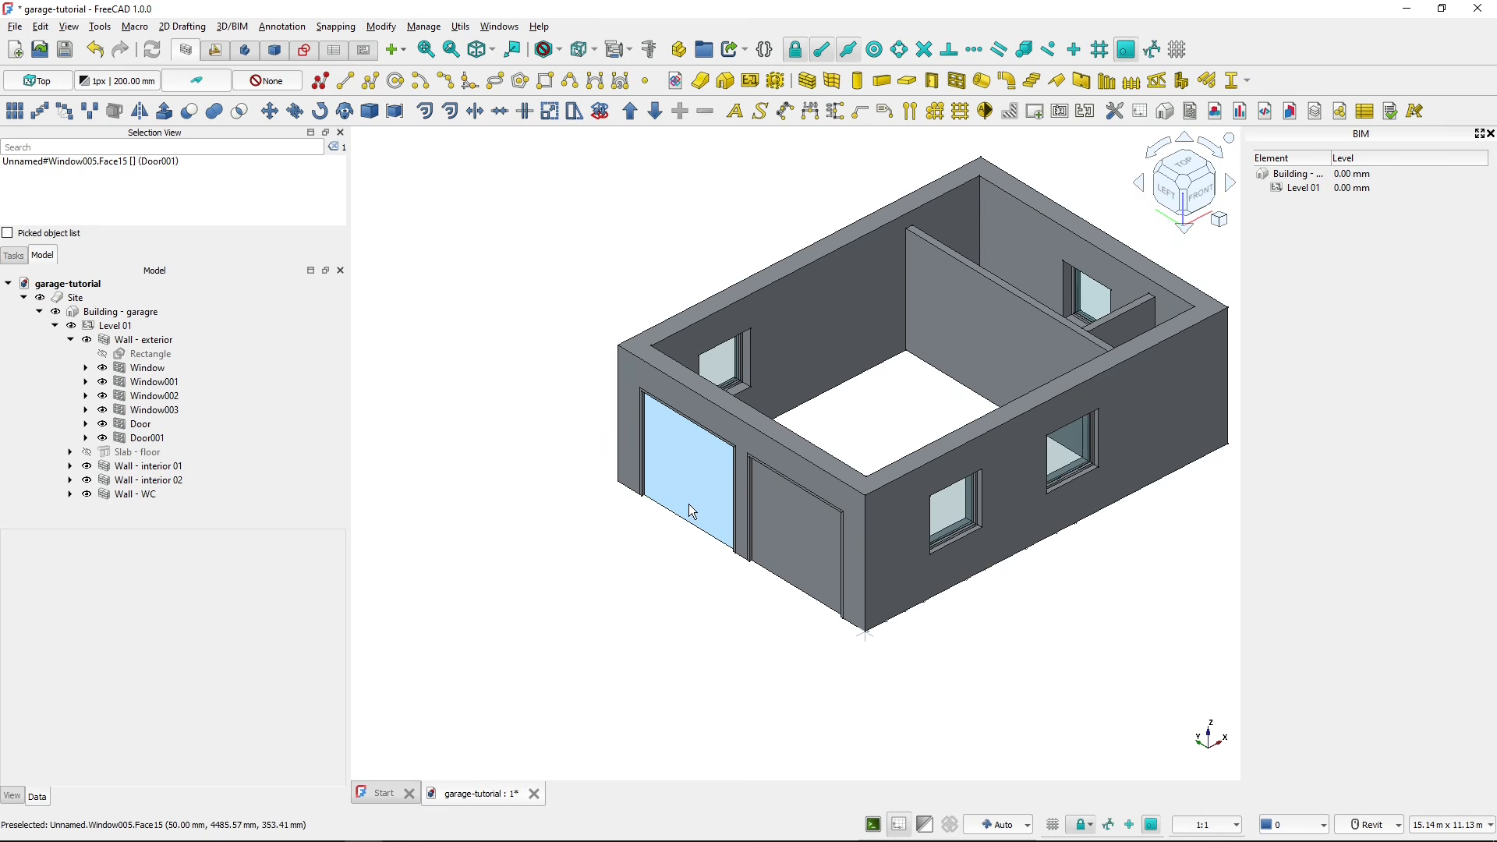
click(140, 424)
click(142, 438)
click(139, 439)
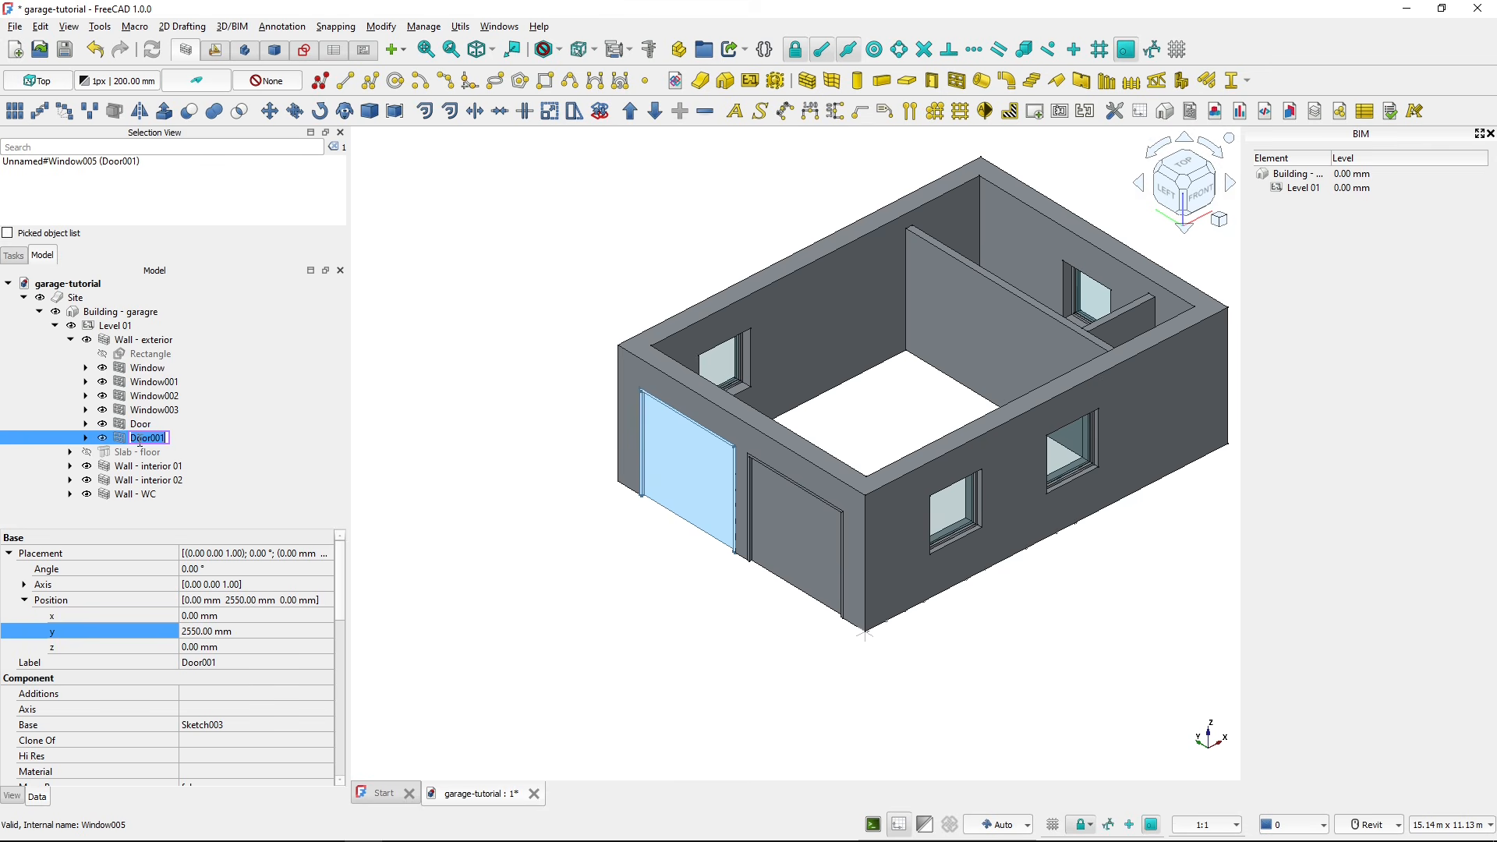
key(End)
key(BackSpace)
text(- section)
text( 01)
key(Return)
- Rename the original garage door as "Door - section 02" and clear the selection
click(125, 426)
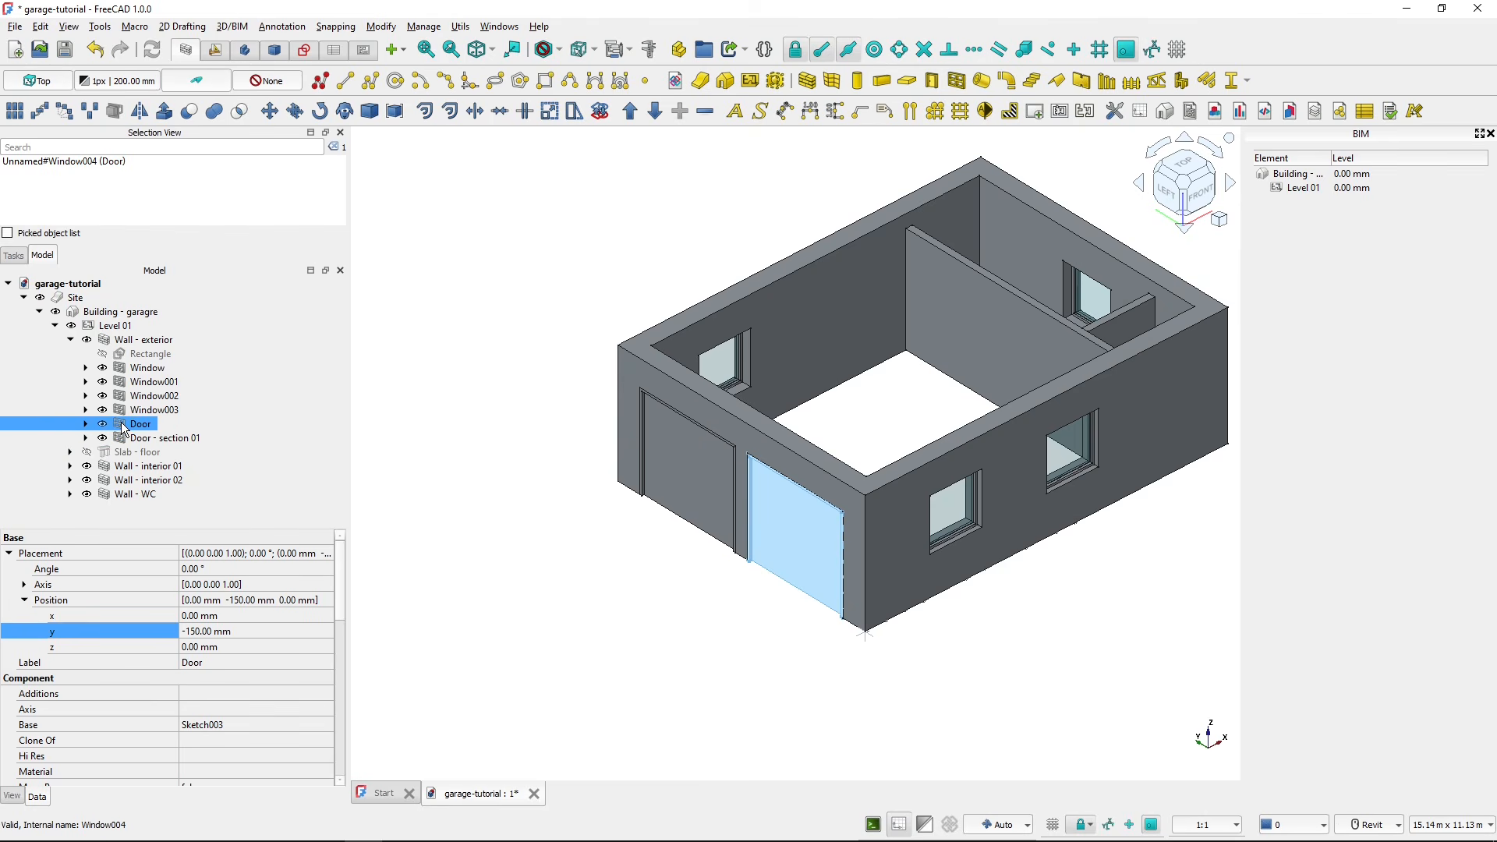
click(125, 426)
text(- section 02)
key(Return)
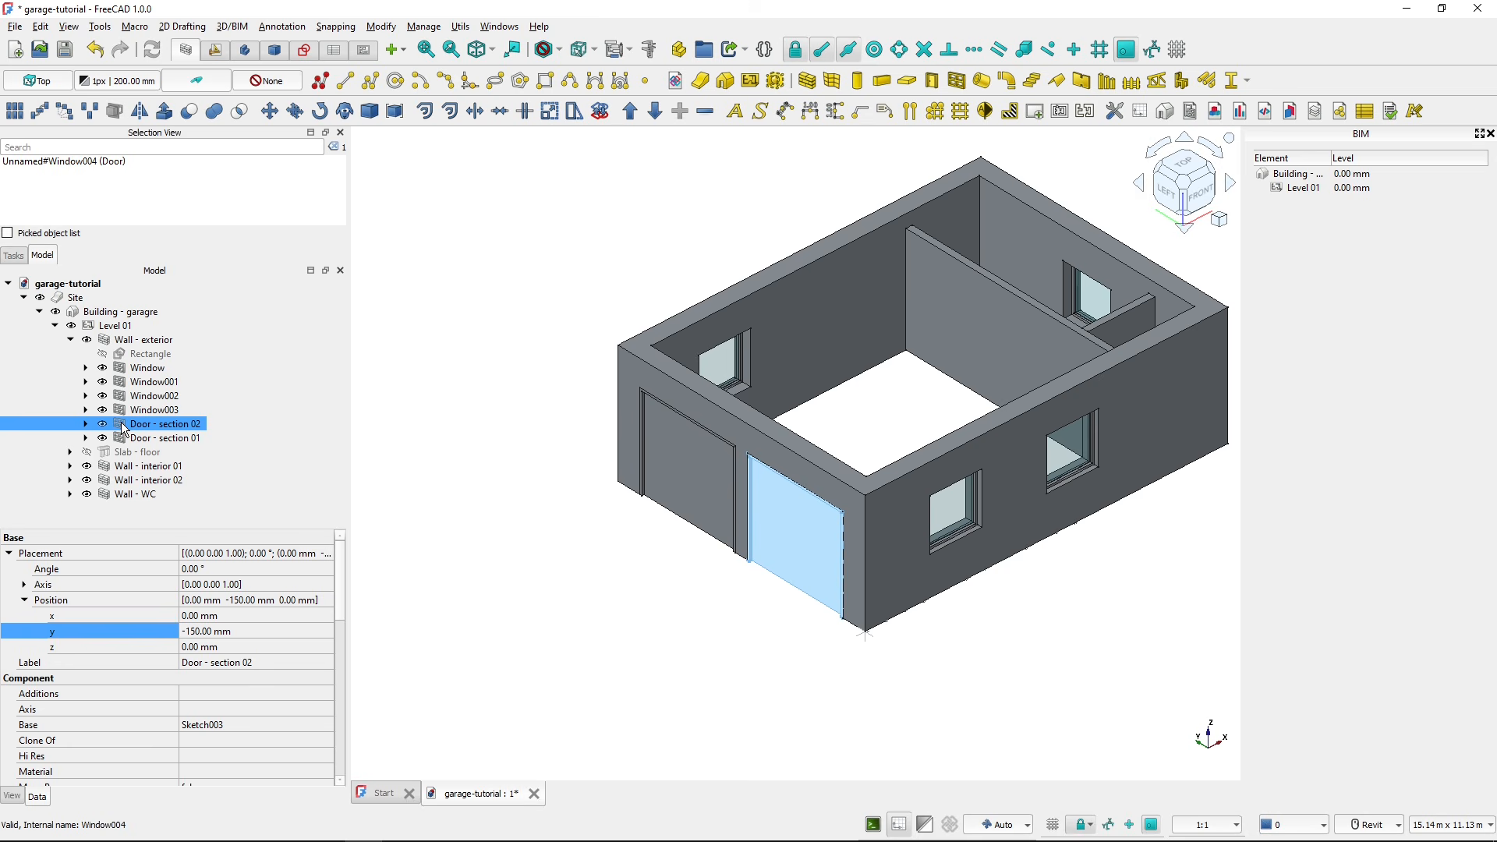
click(719, 644)
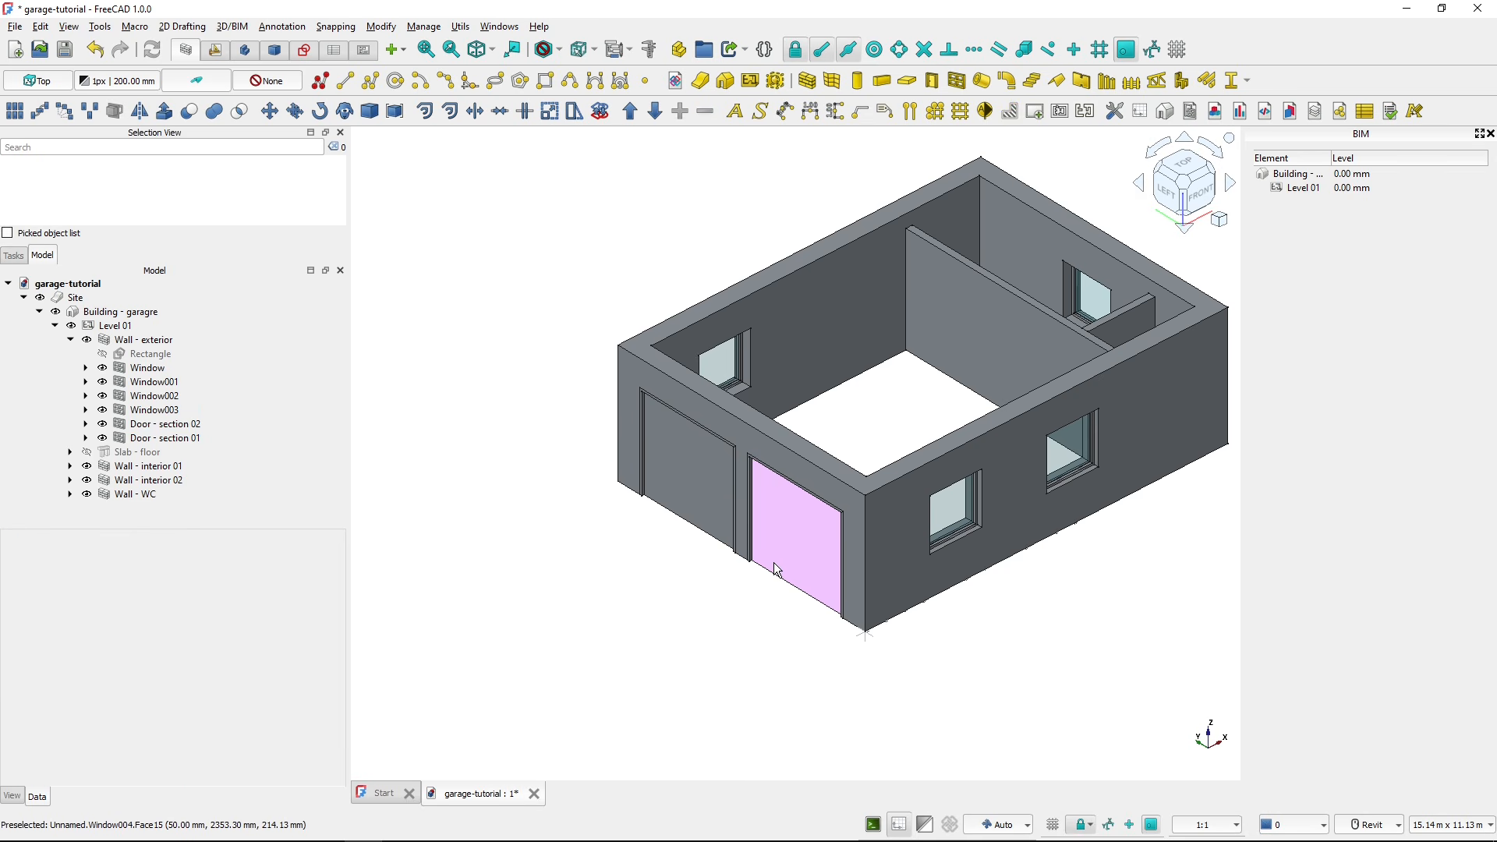
middle_drag(777, 571, 690, 616)
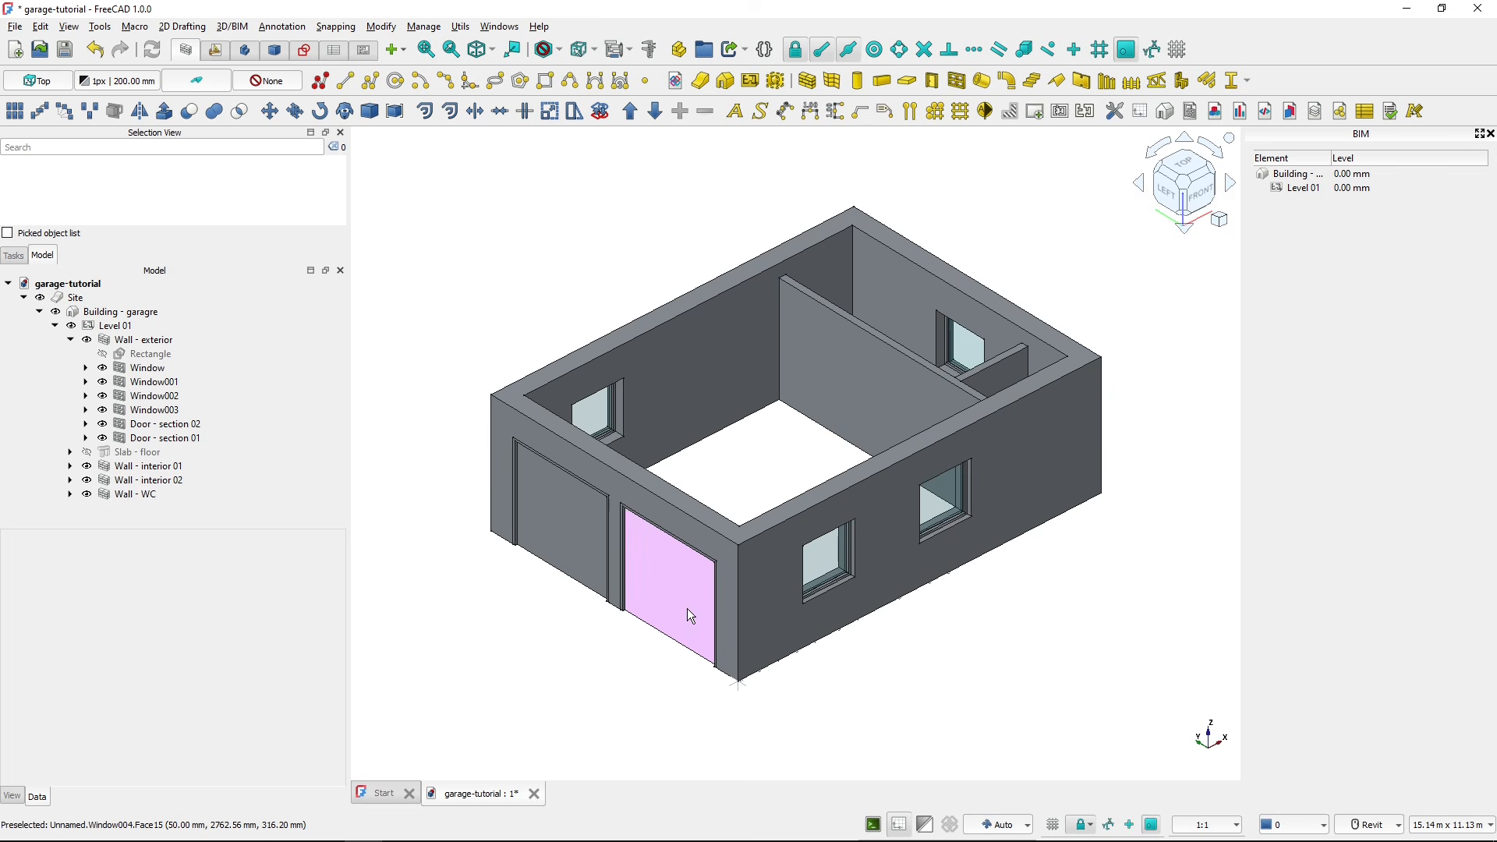
click(1183, 180)
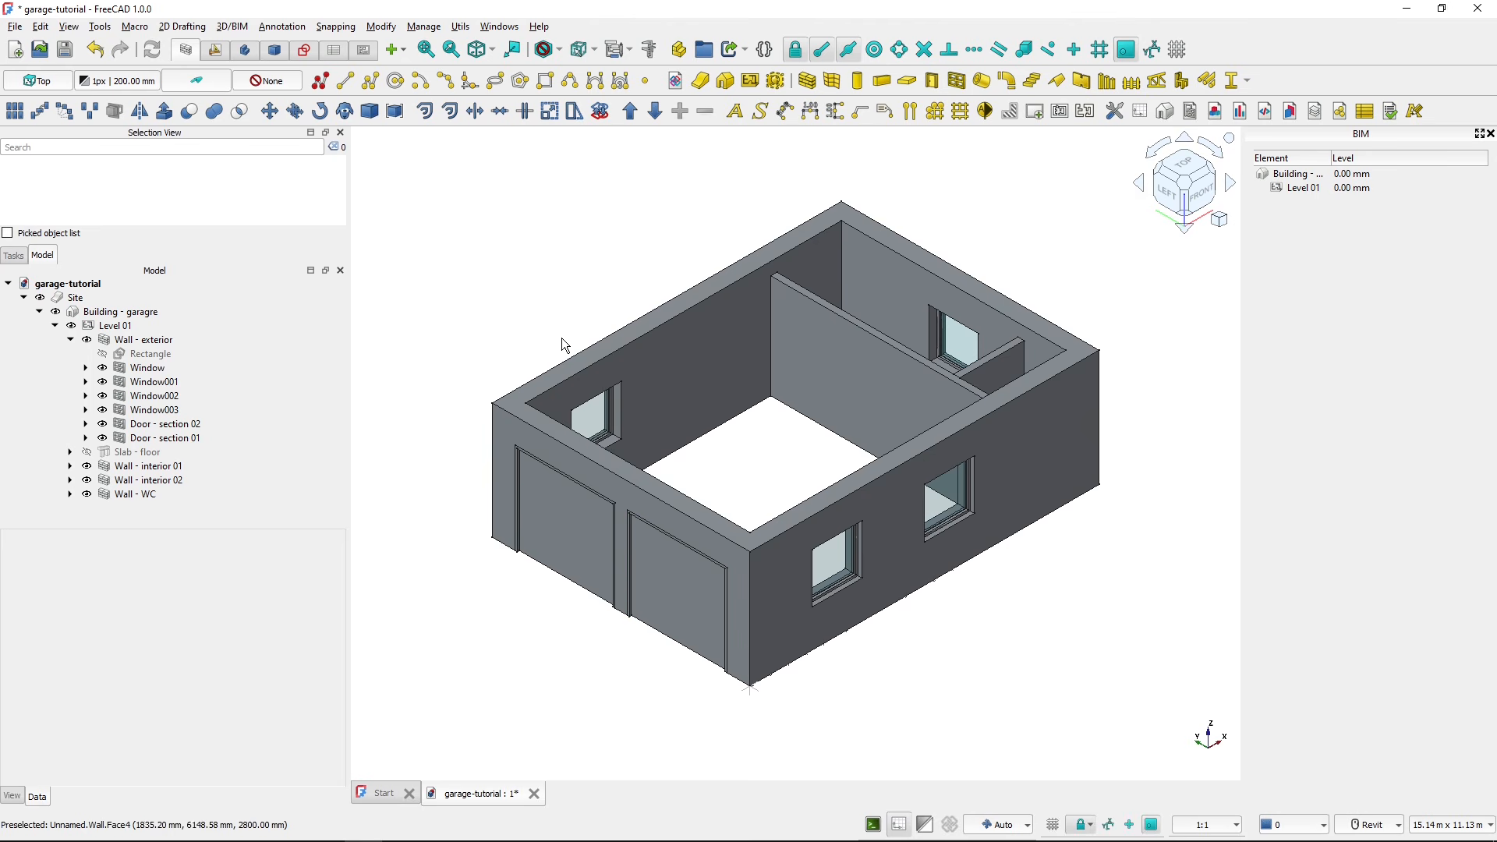
click(937, 91)
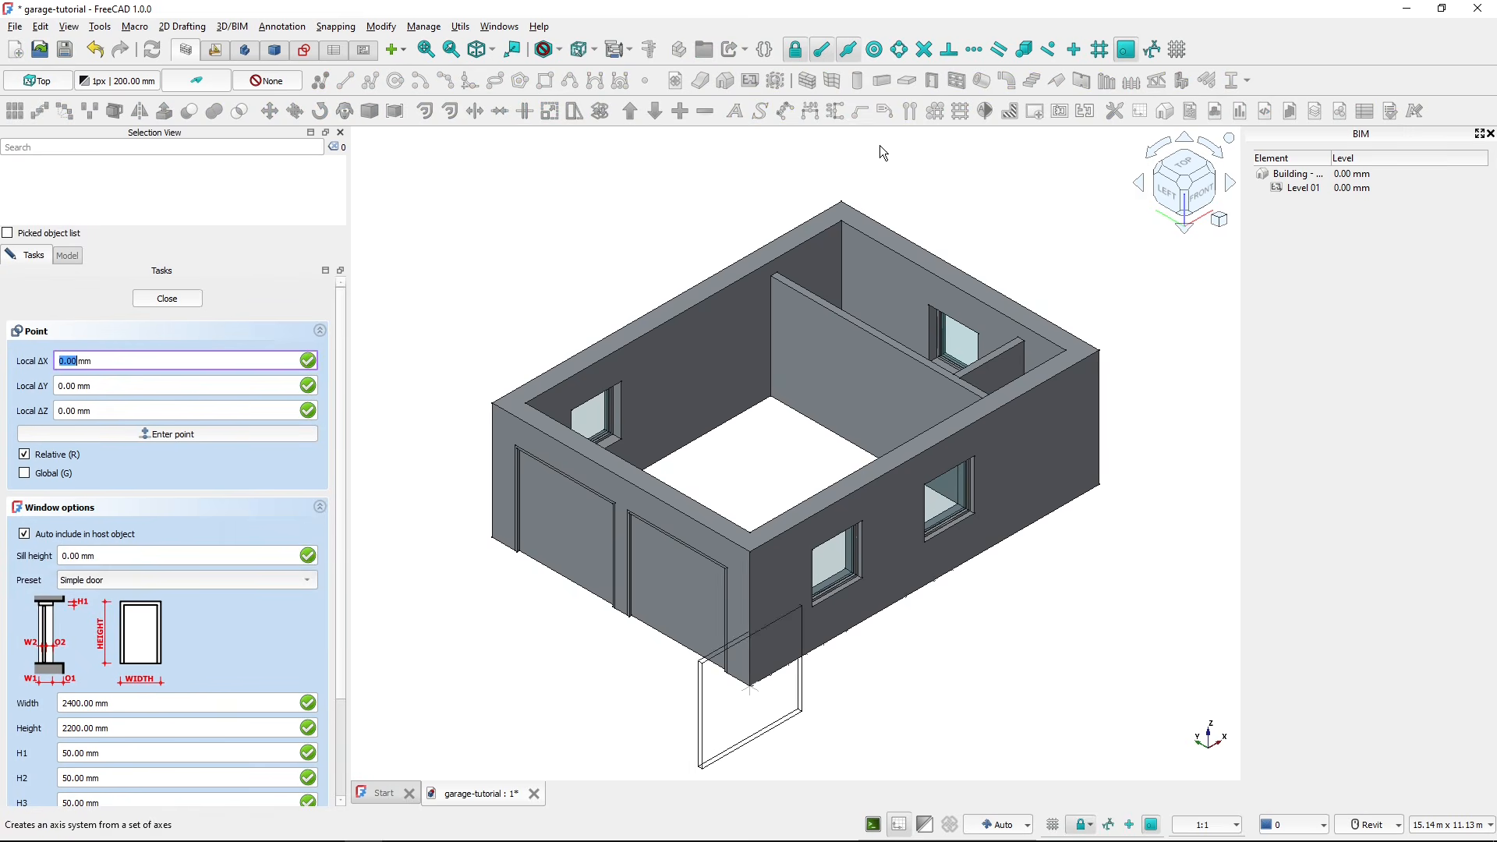
click(248, 579)
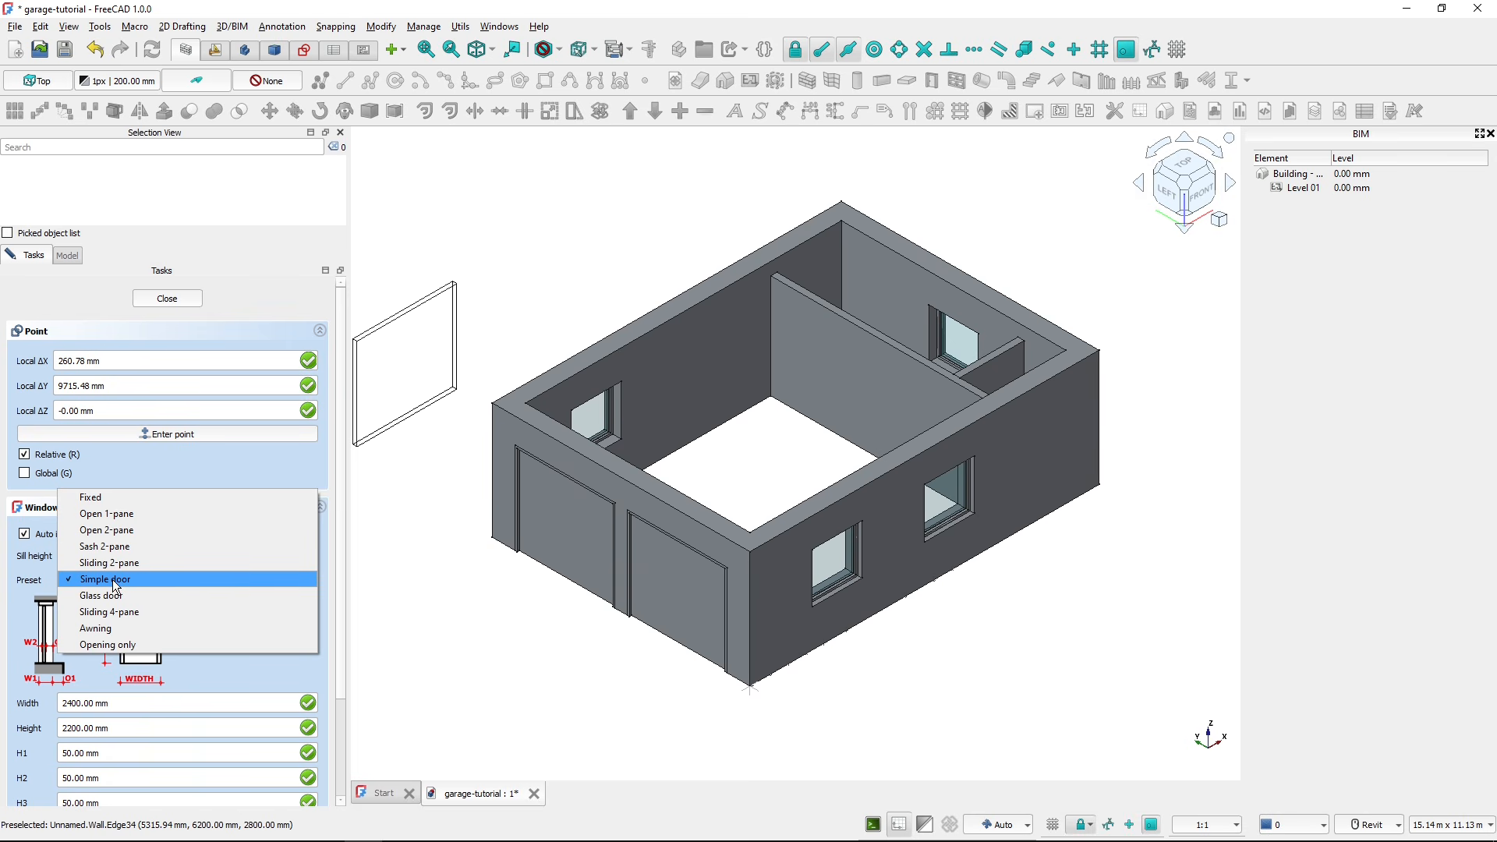
click(171, 301)
click(170, 301)
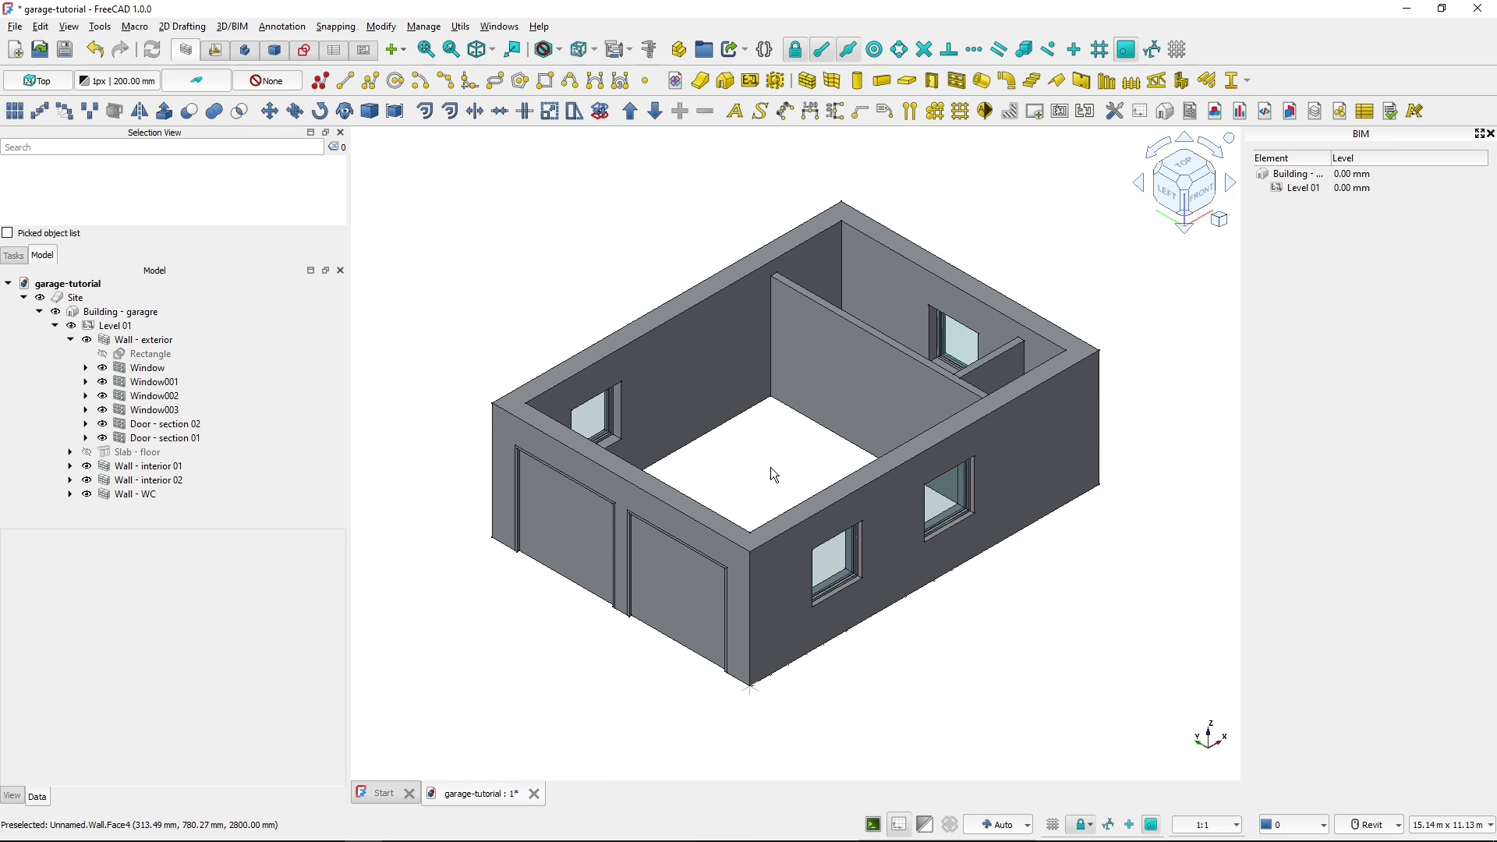
- Switch to Foxit PDF Reader and examine the swing door's width and position in the long exterior wall of the plan view
key(alt+Tab)
key(Tab)
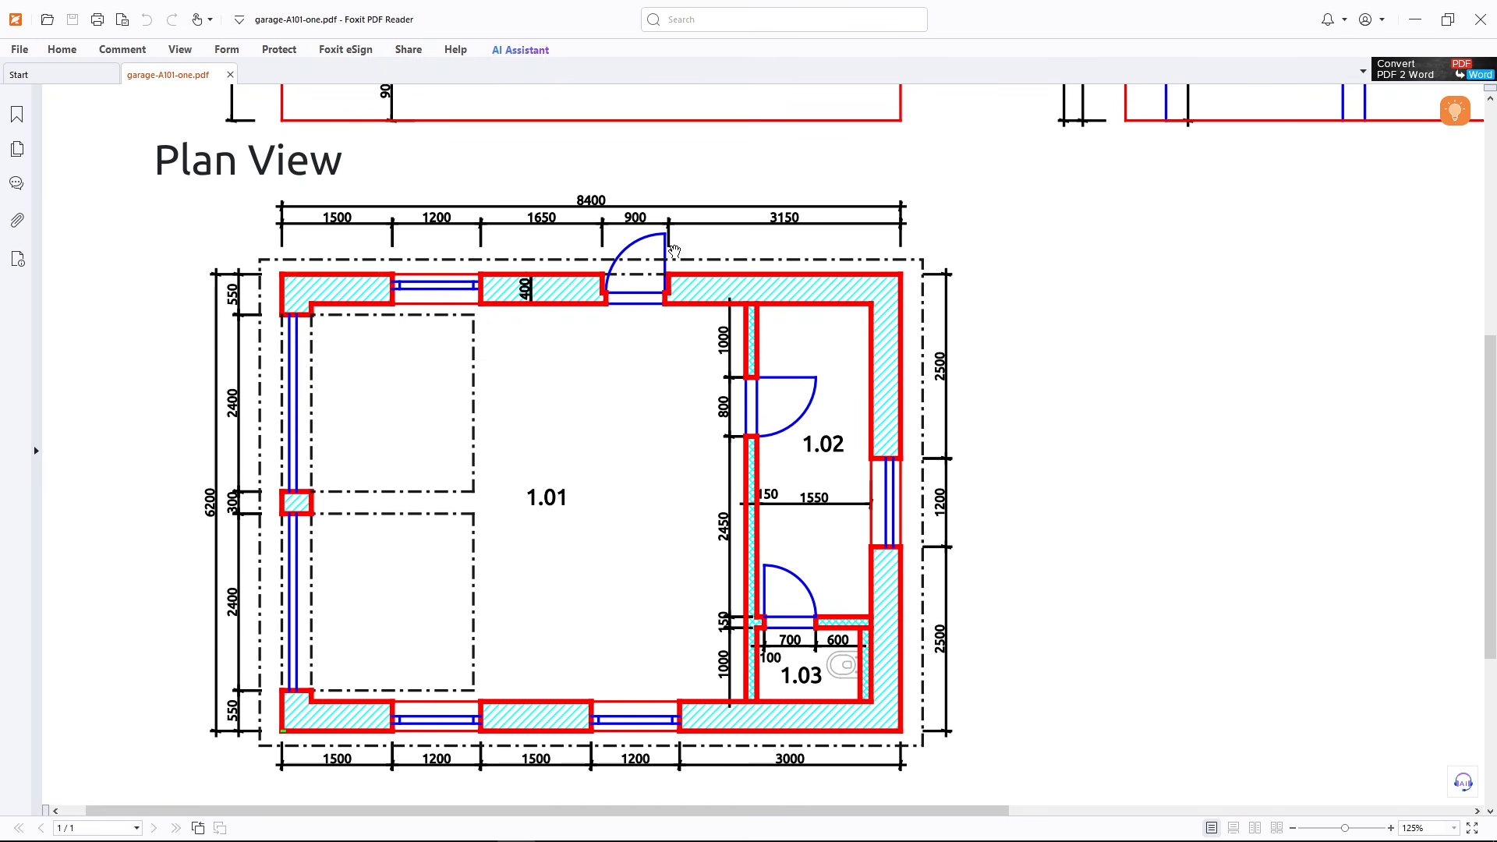
key(ctrl)
key(ctrl)
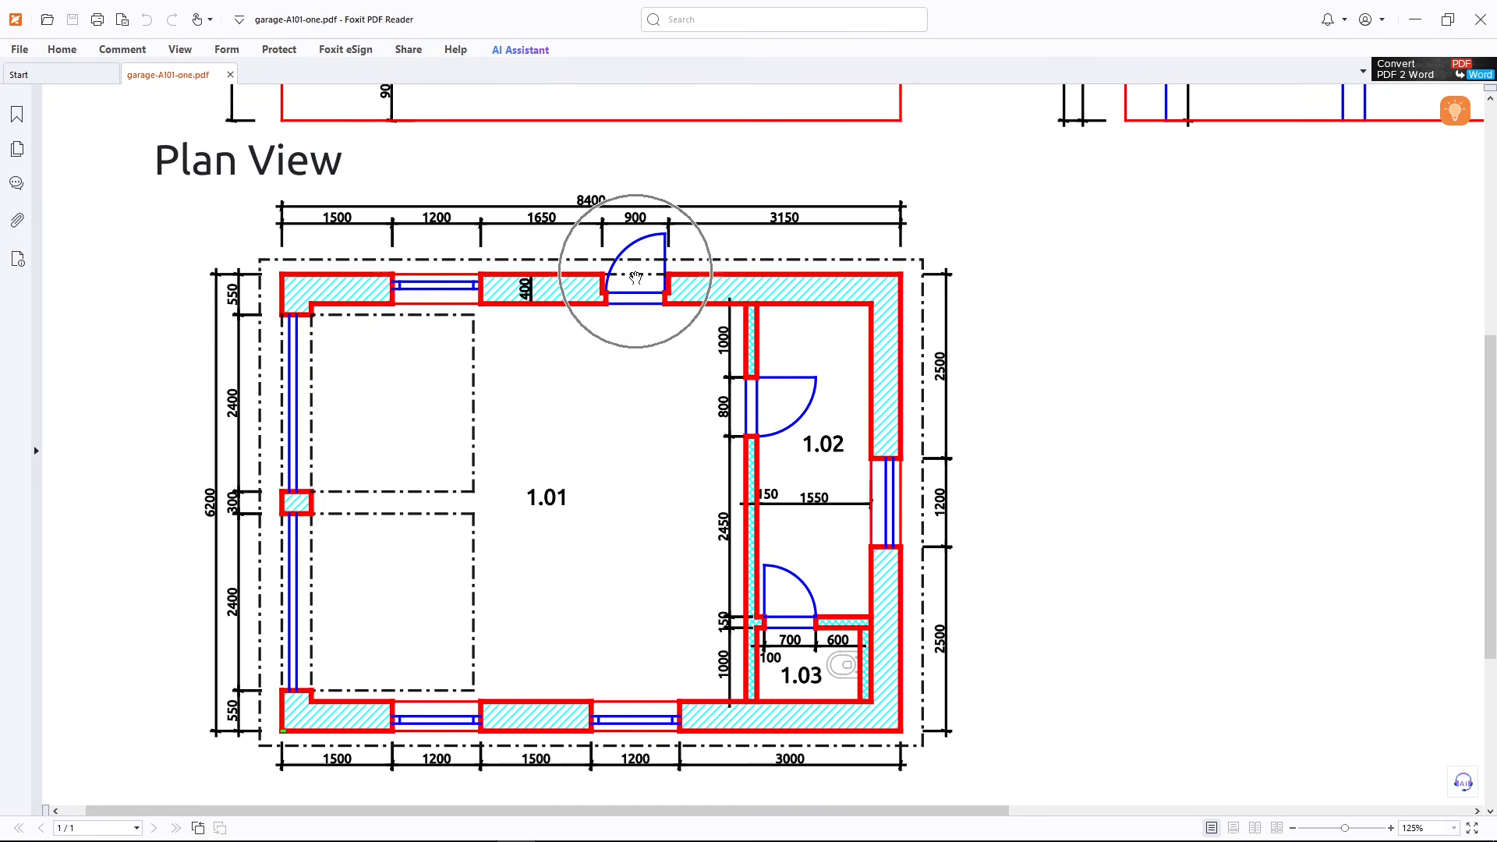
key(alt+Tab)
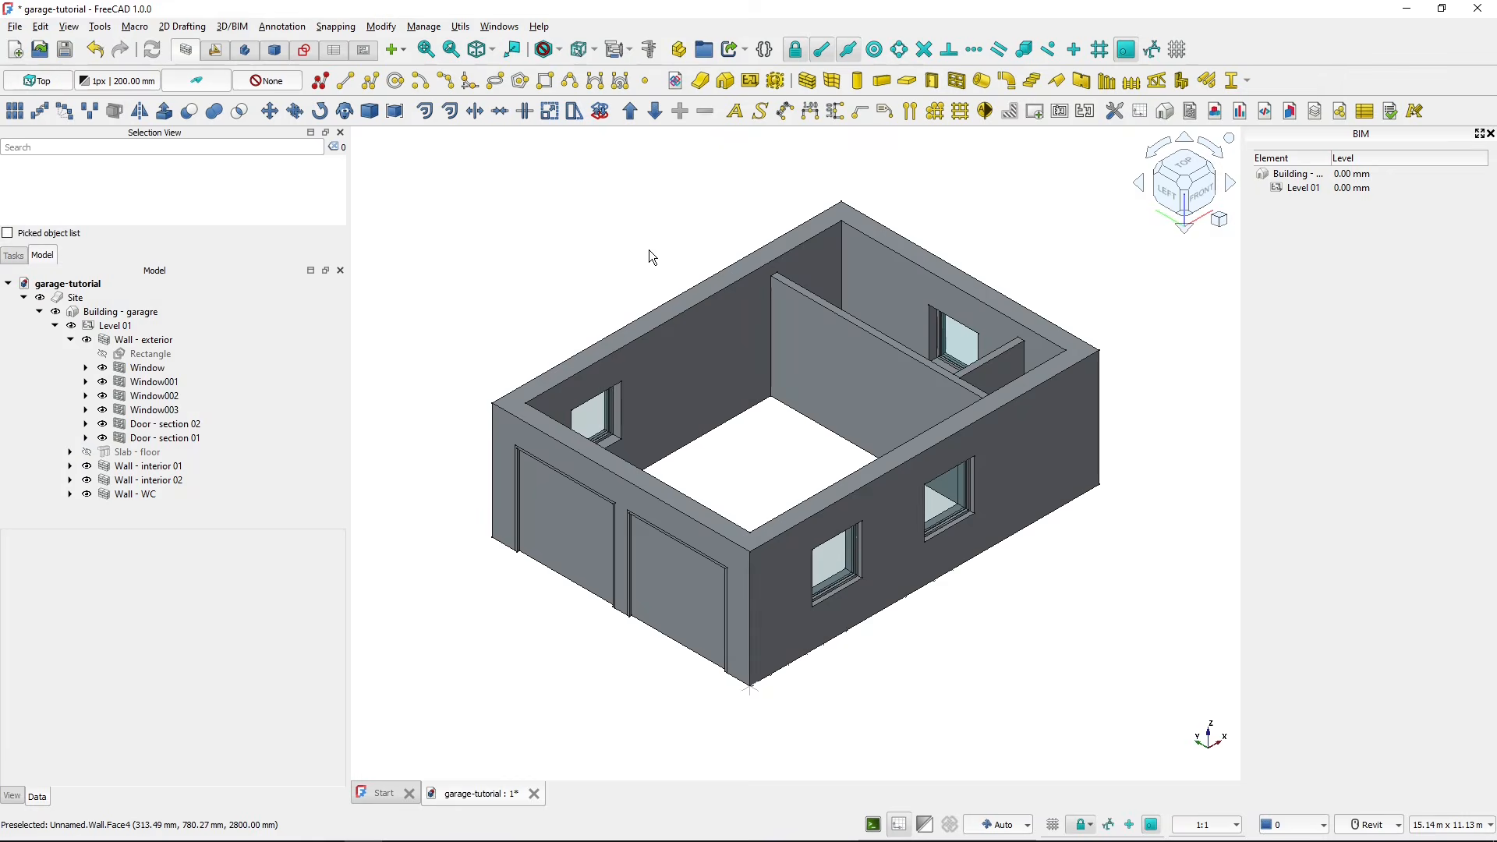
- Start a new Simple door for the long rear exterior wall, 900 mm wide and 2050 mm high
shift+middle_drag(605, 262, 1068, 308)
scroll(745, 320, down, 6)
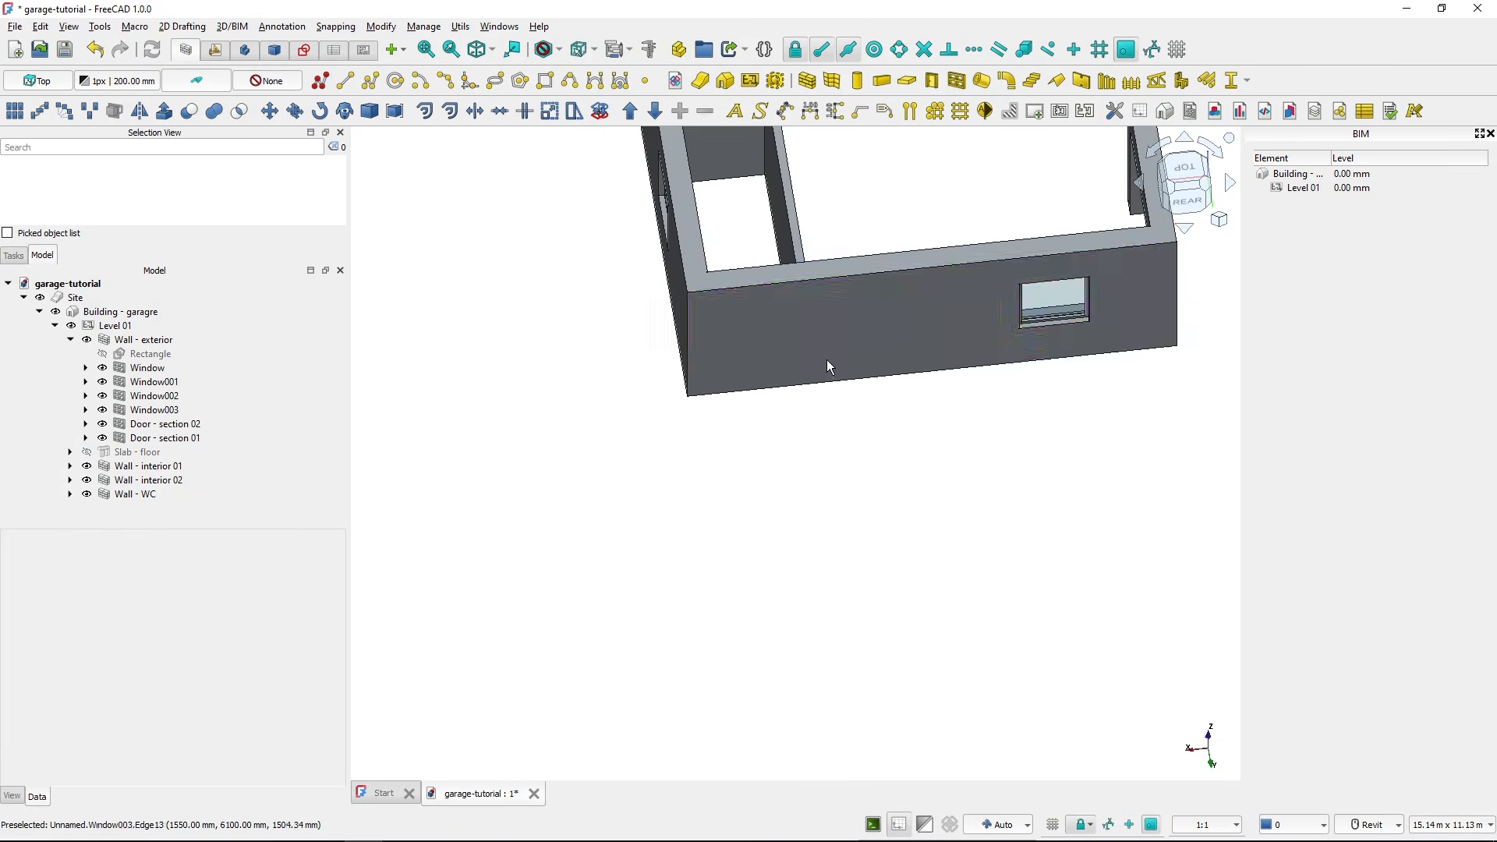
middle_drag(810, 633, 795, 628)
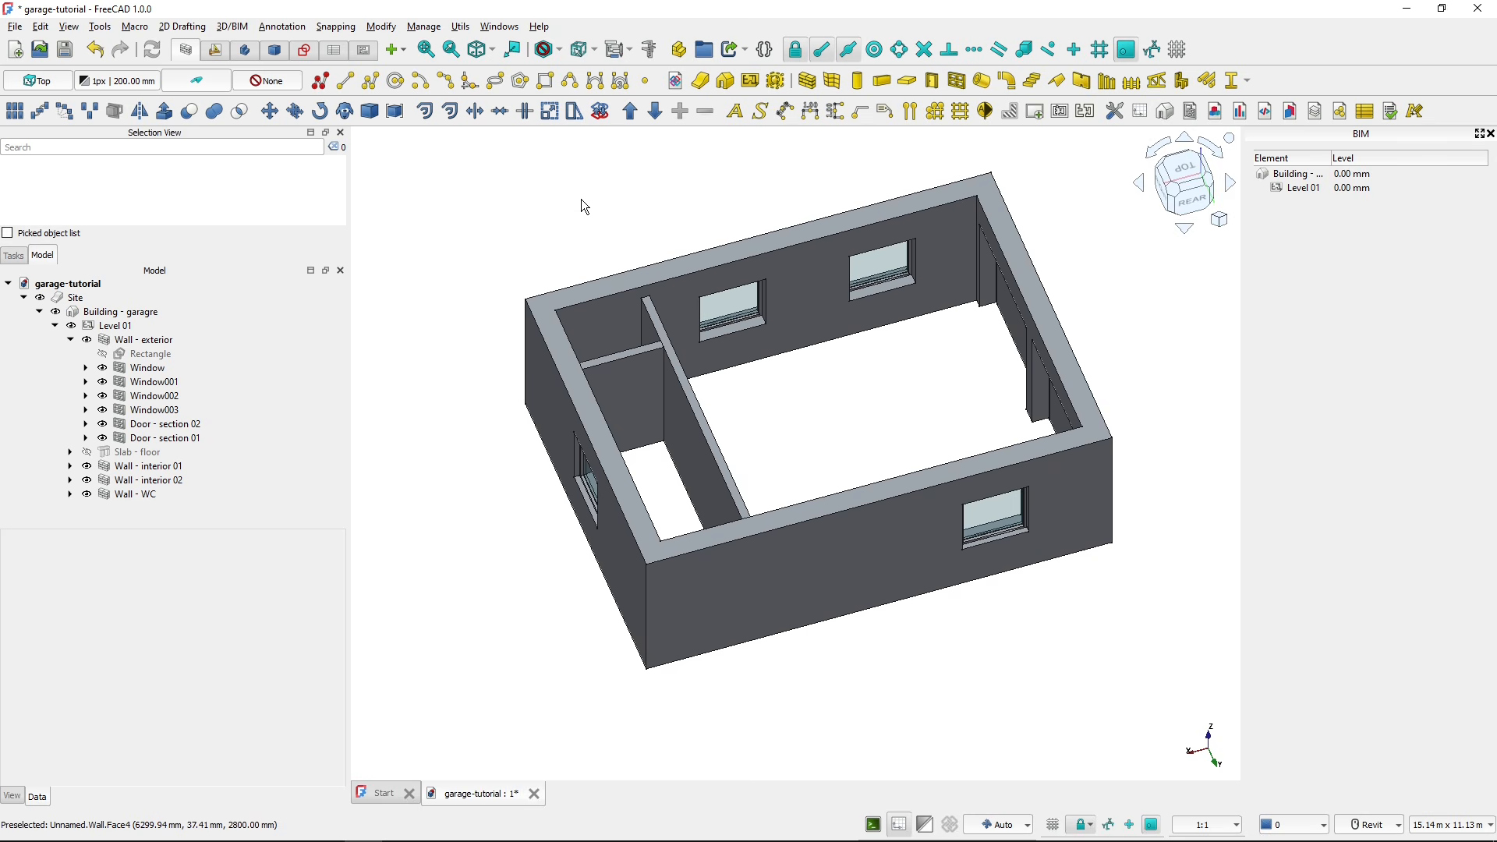
click(933, 82)
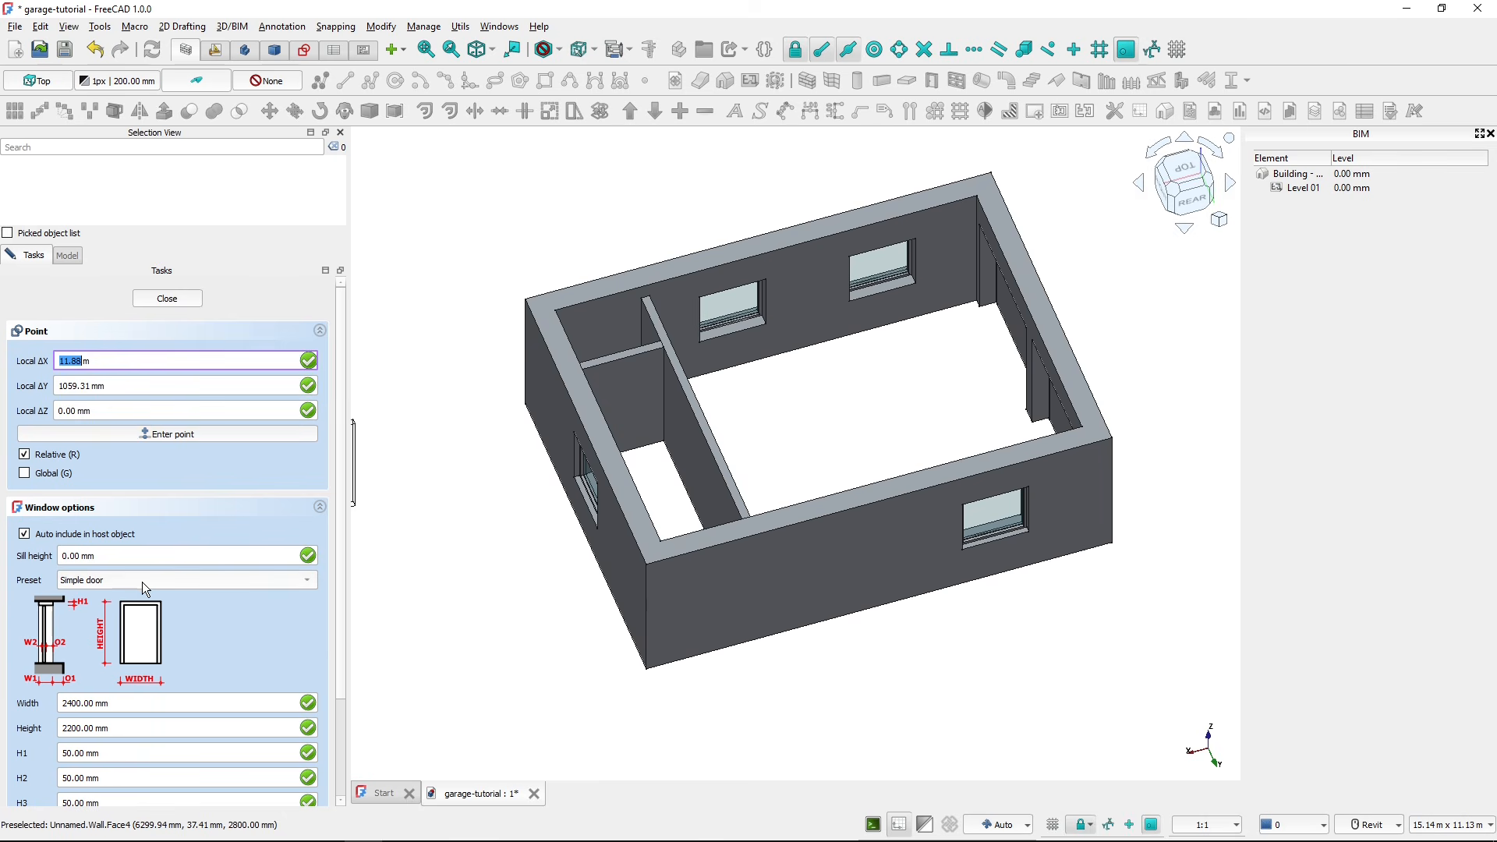
key(ctrl)
key(ctrl)
drag(342, 515, 352, 615)
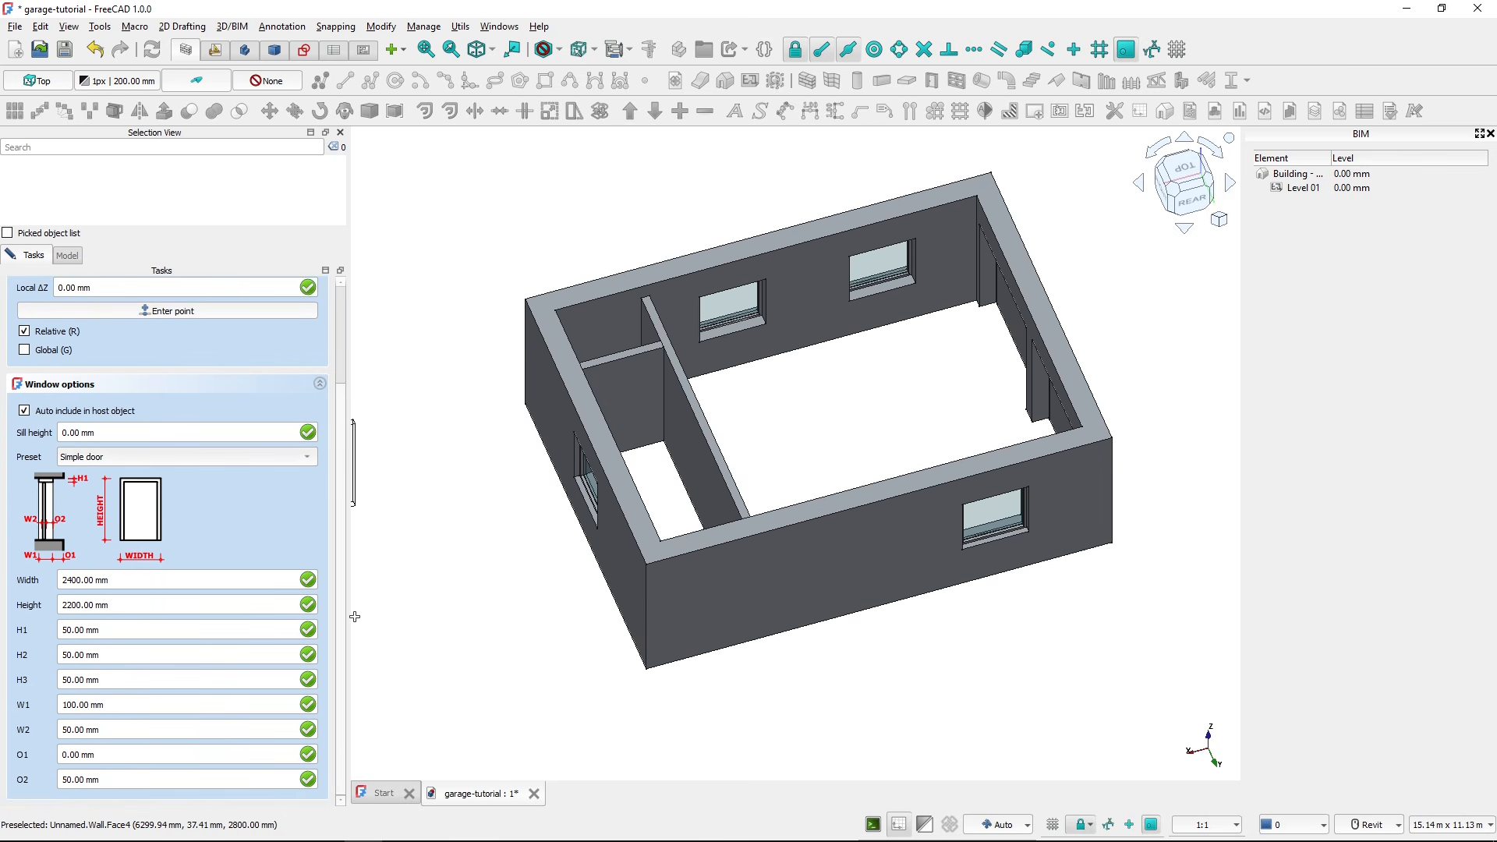
triple_click(134, 584)
text(900)
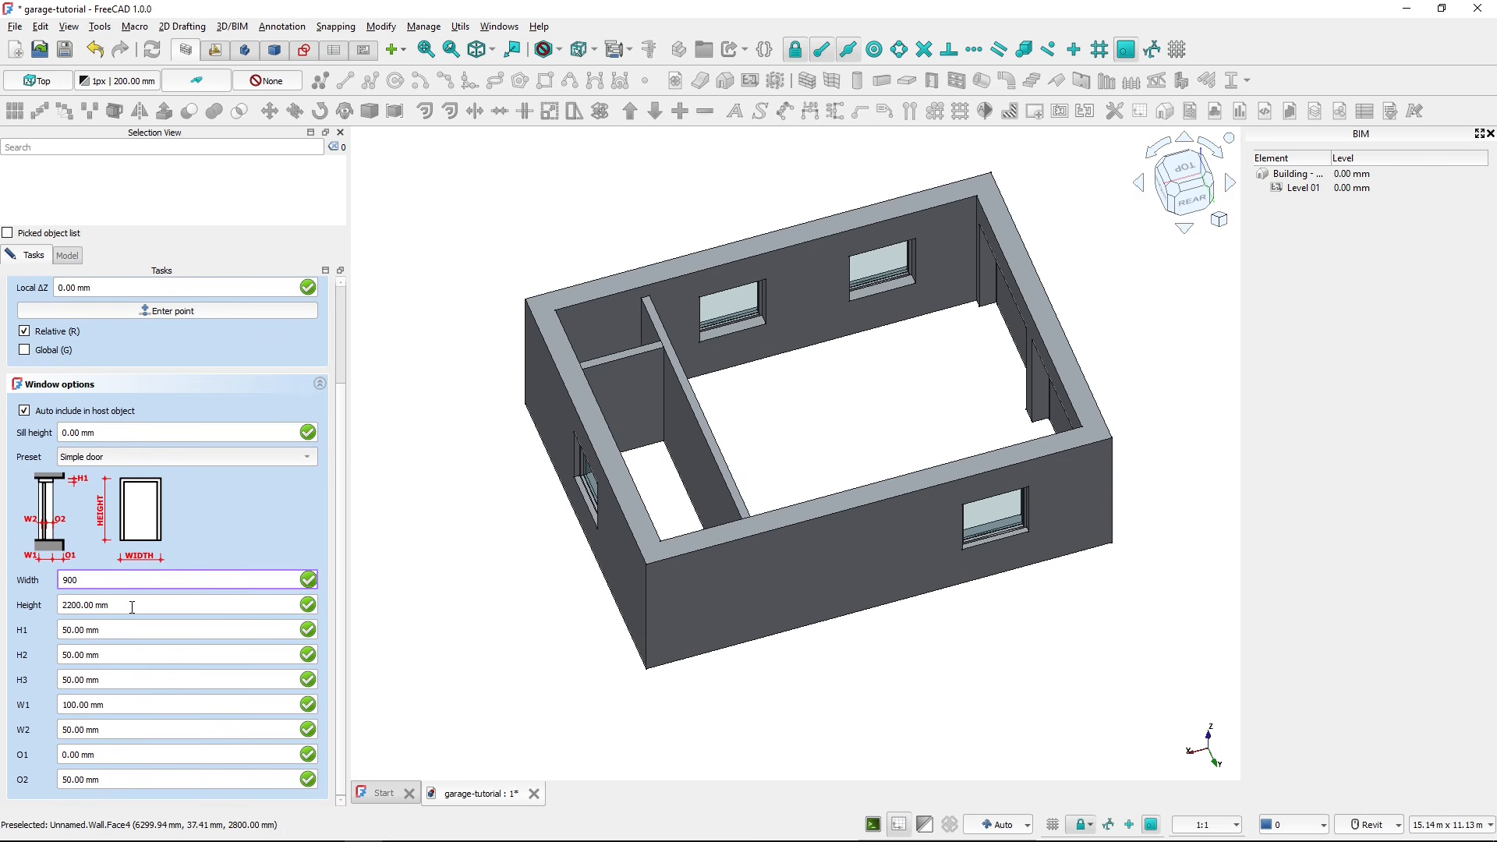
key(Tab)
text(2)
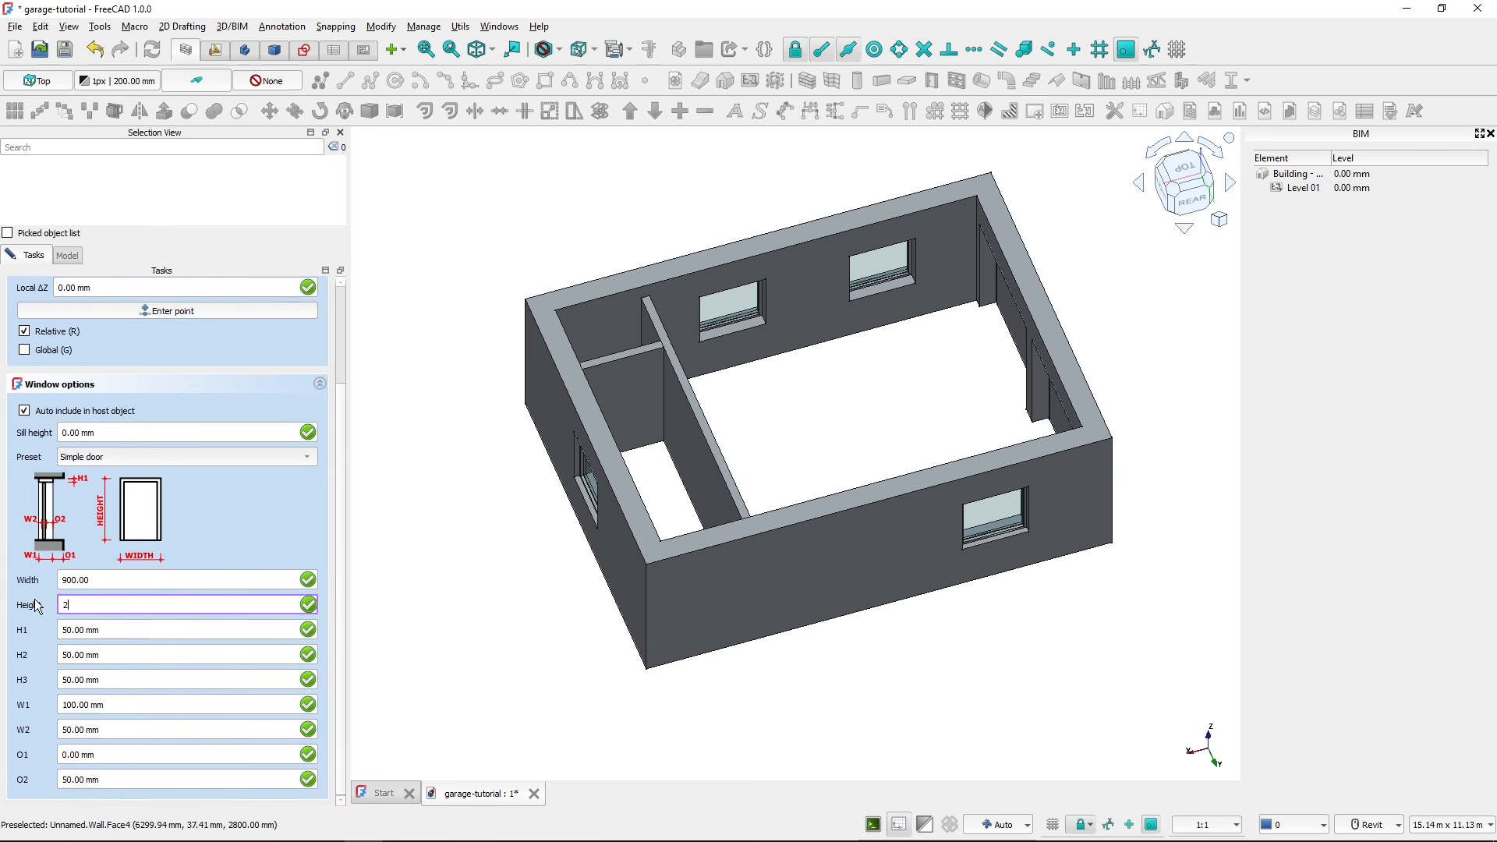
text(050)
- Place the simple door at the outer bottom corner of the long rear wall, next to the interior-room end
click(116, 632)
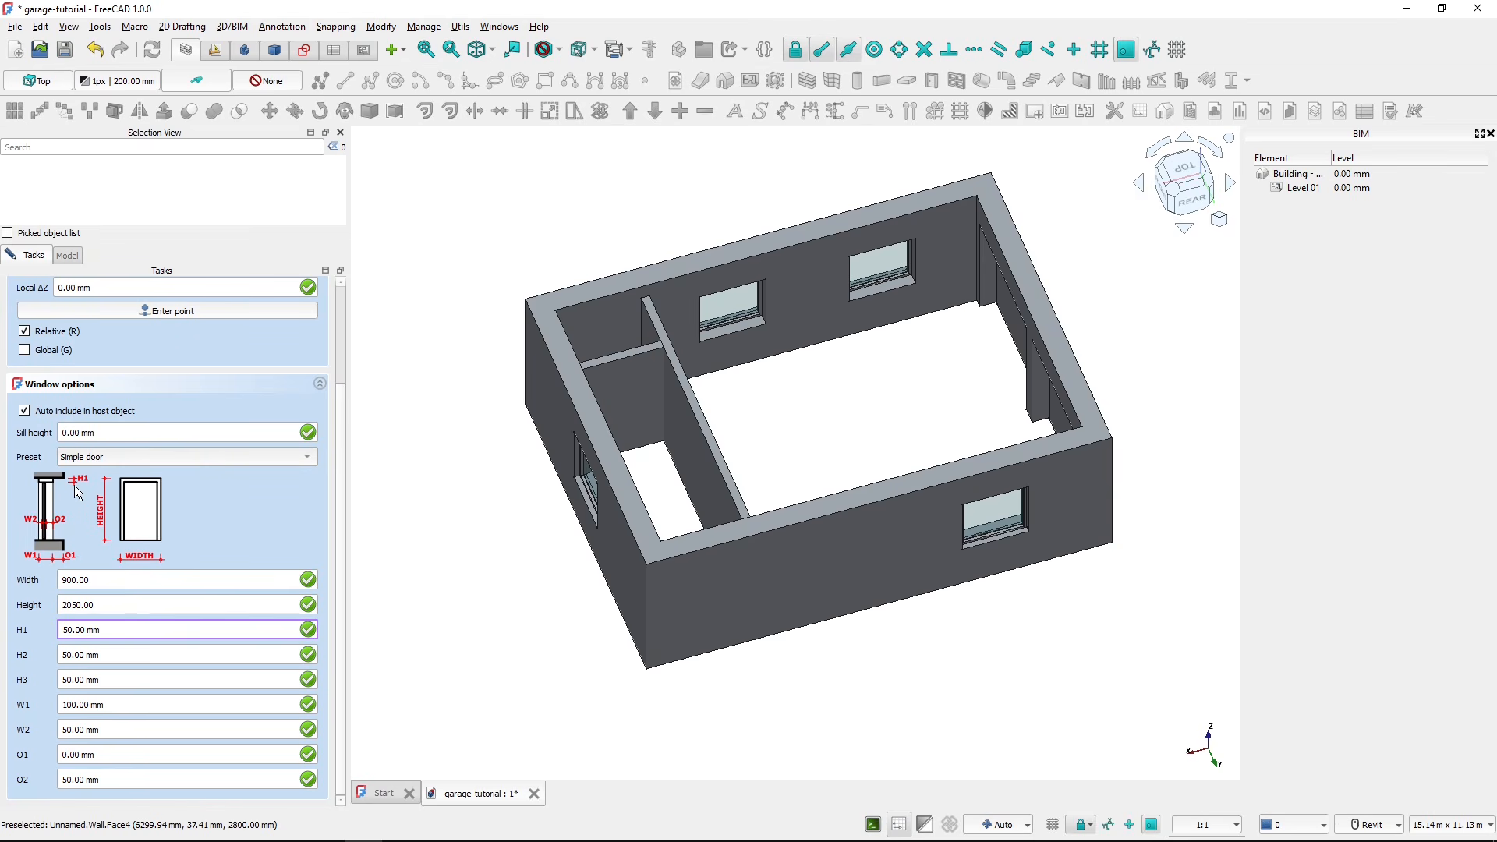
click(74, 630)
click(53, 633)
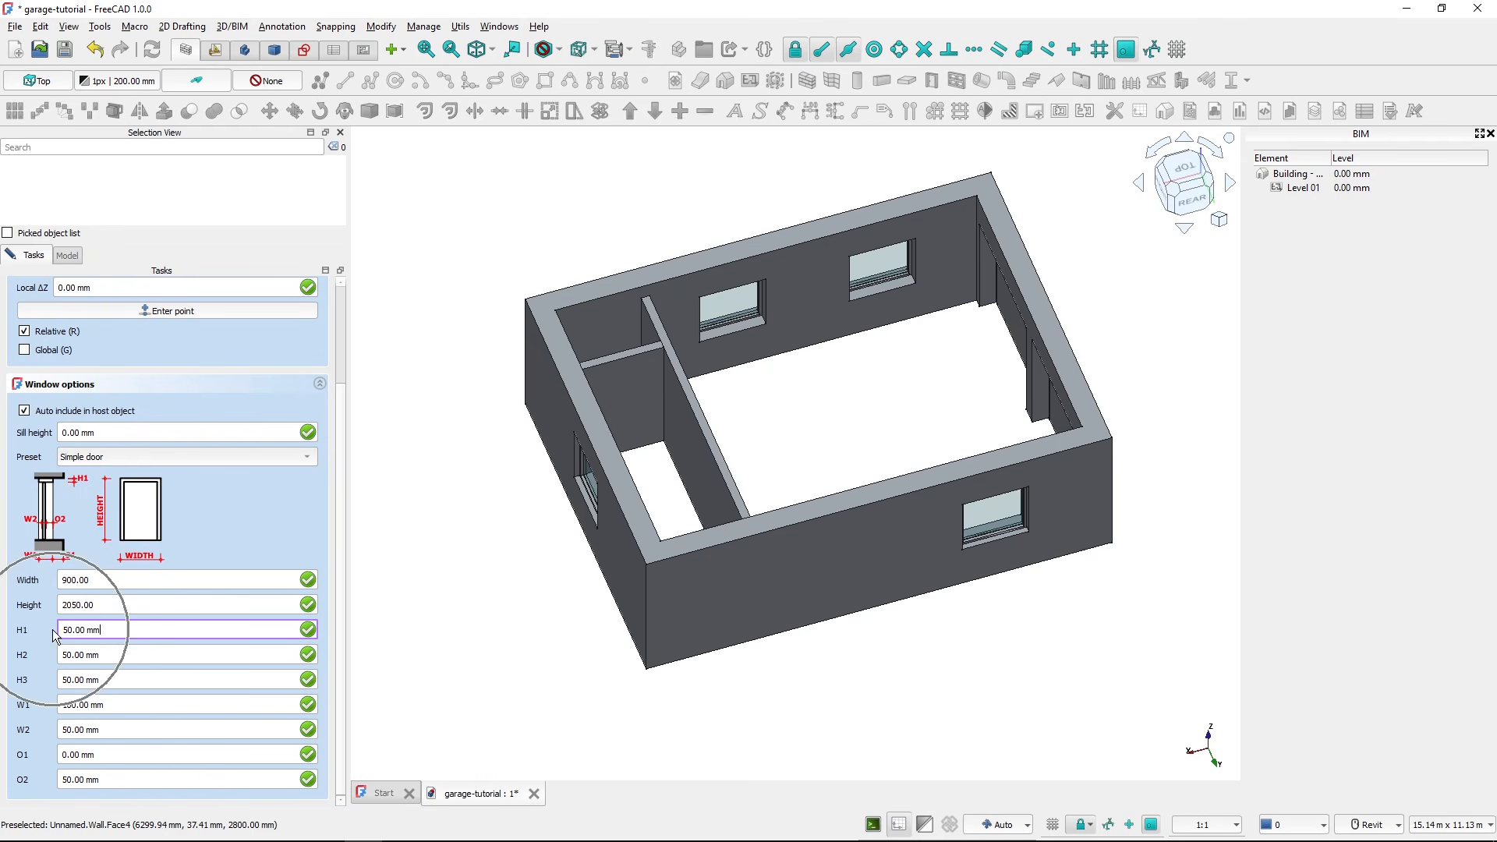
click(75, 483)
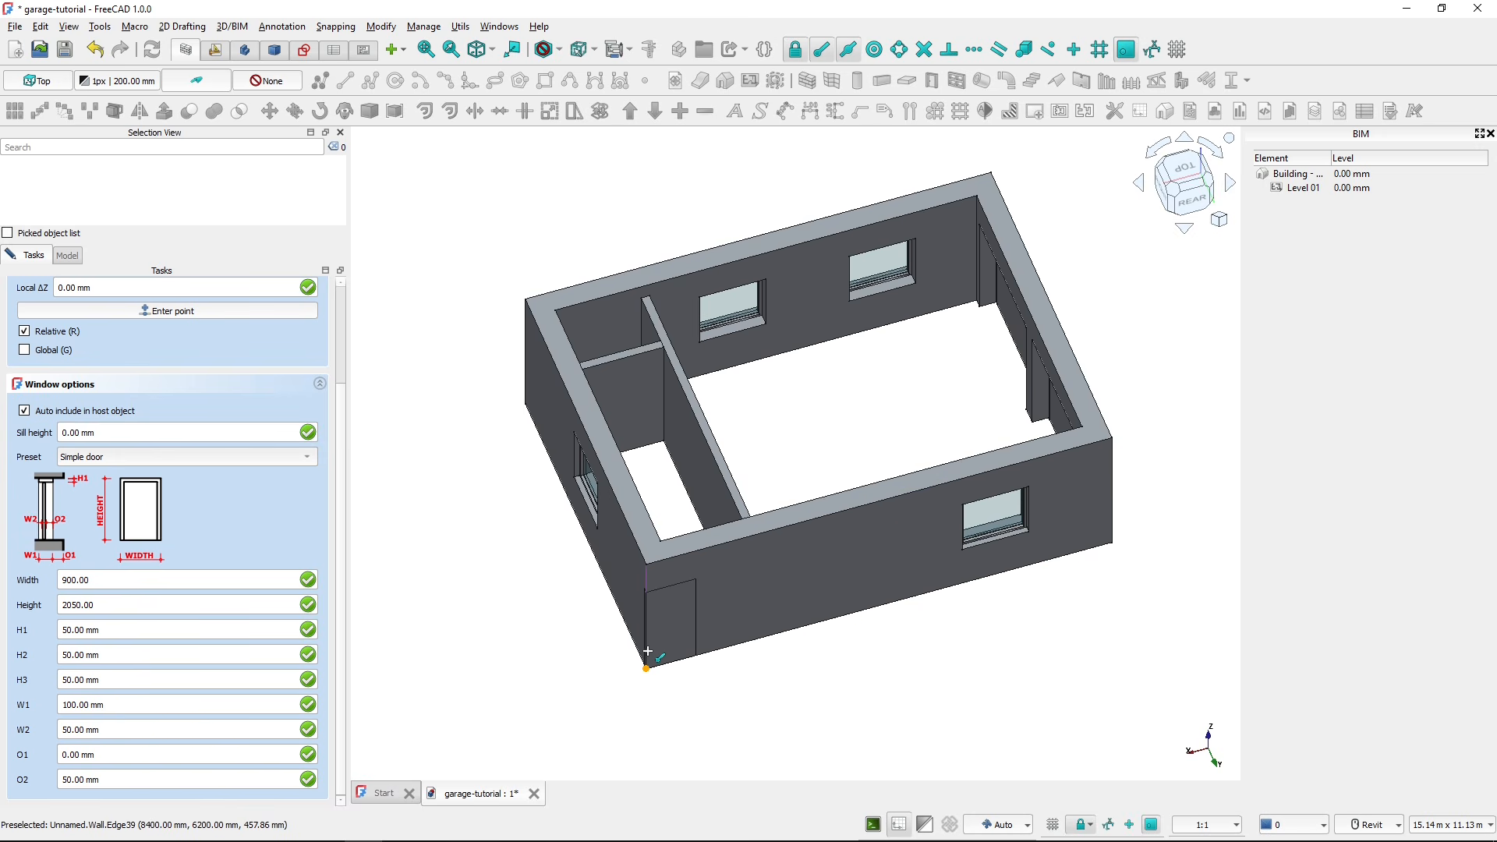
click(587, 664)
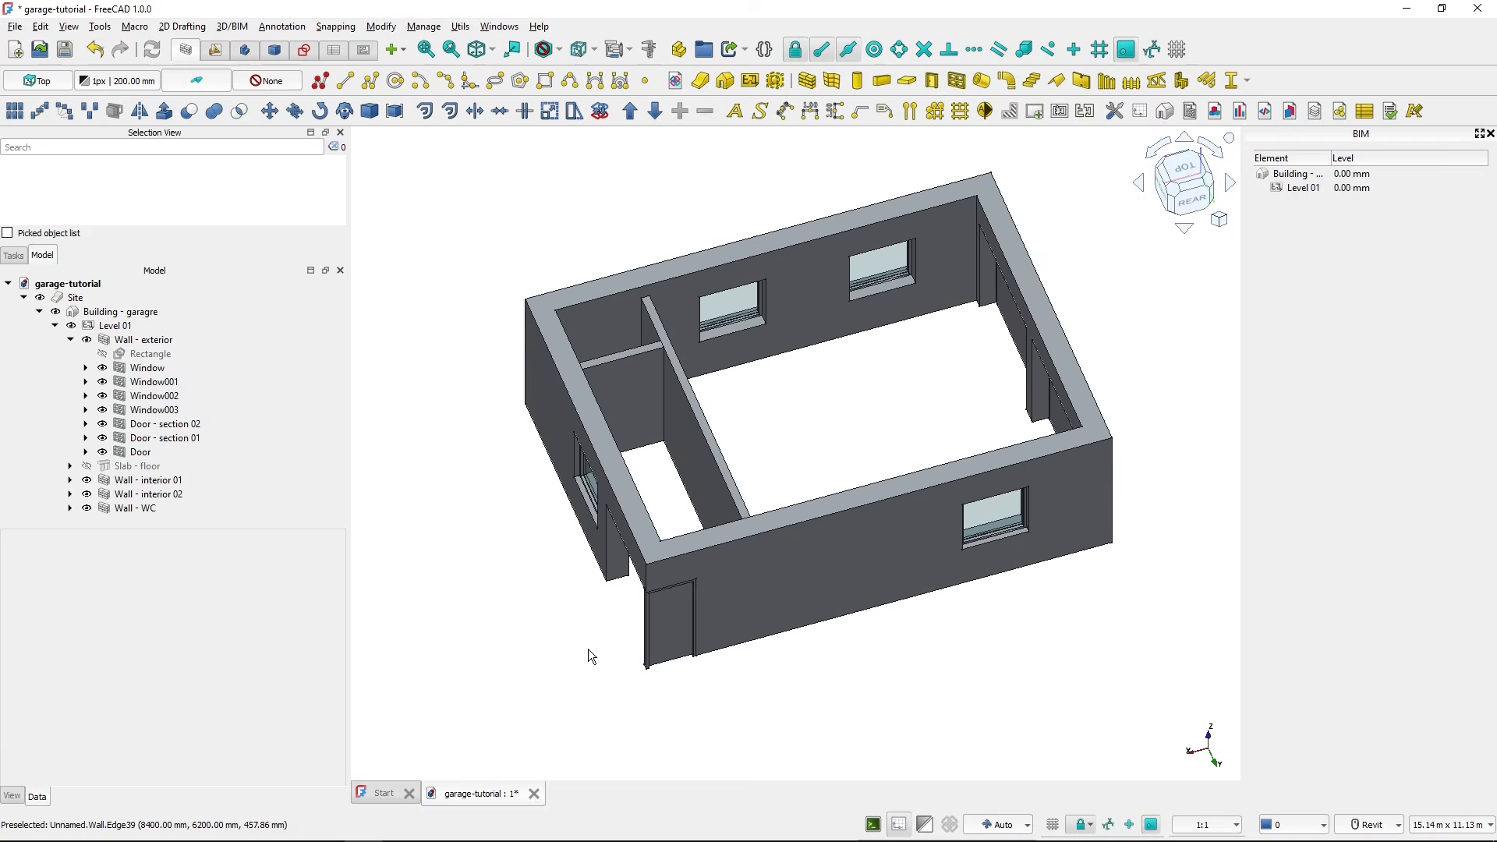
- Check the door's corner distance in the PDF plan view and set the new door's x position to -3150 mm
key(alt+Tab)
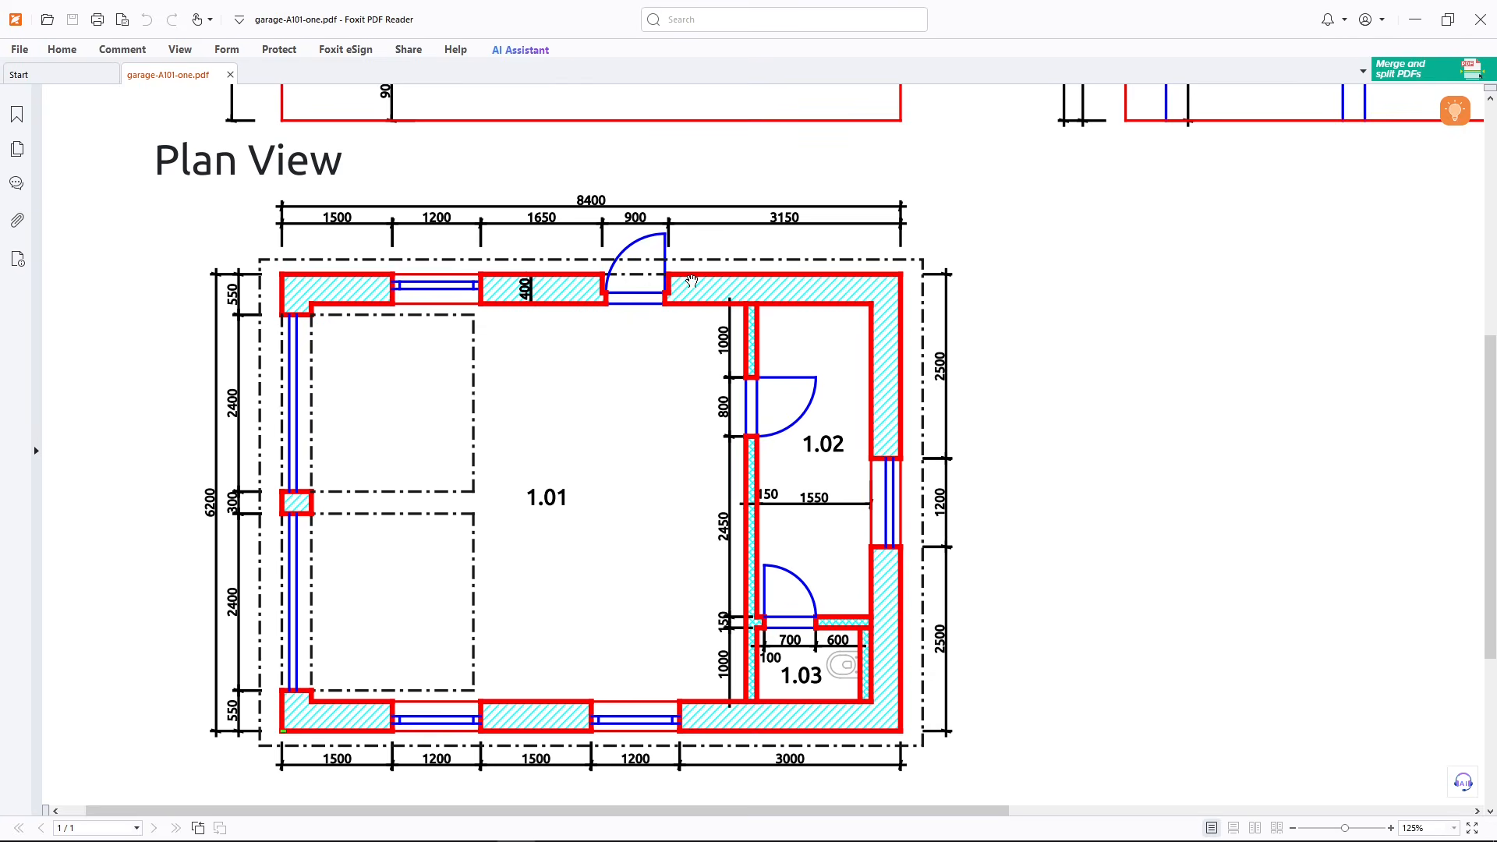
key(alt+Tab)
click(657, 634)
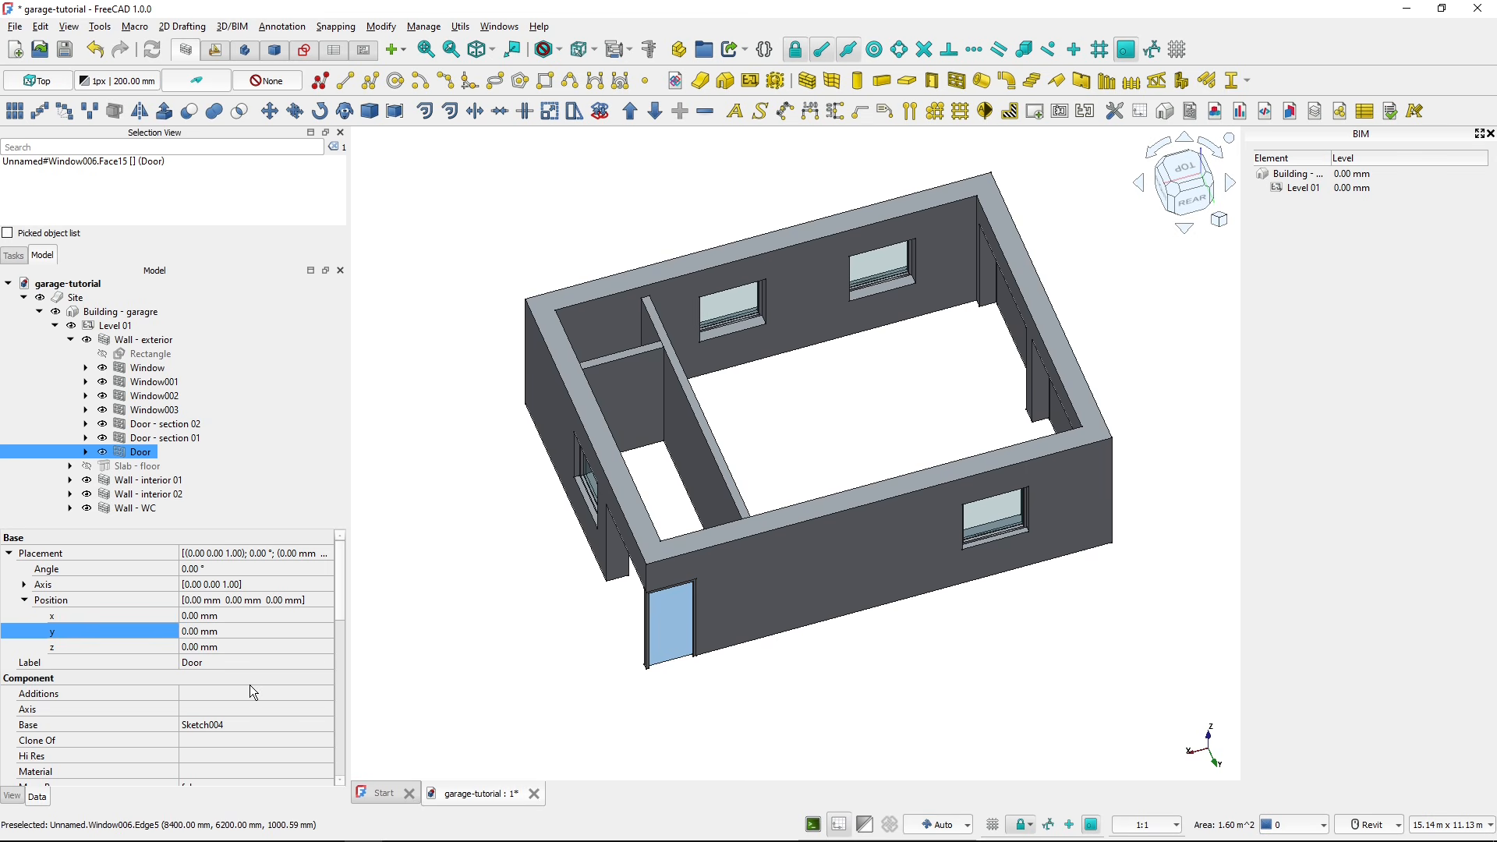
click(247, 616)
text(-3)
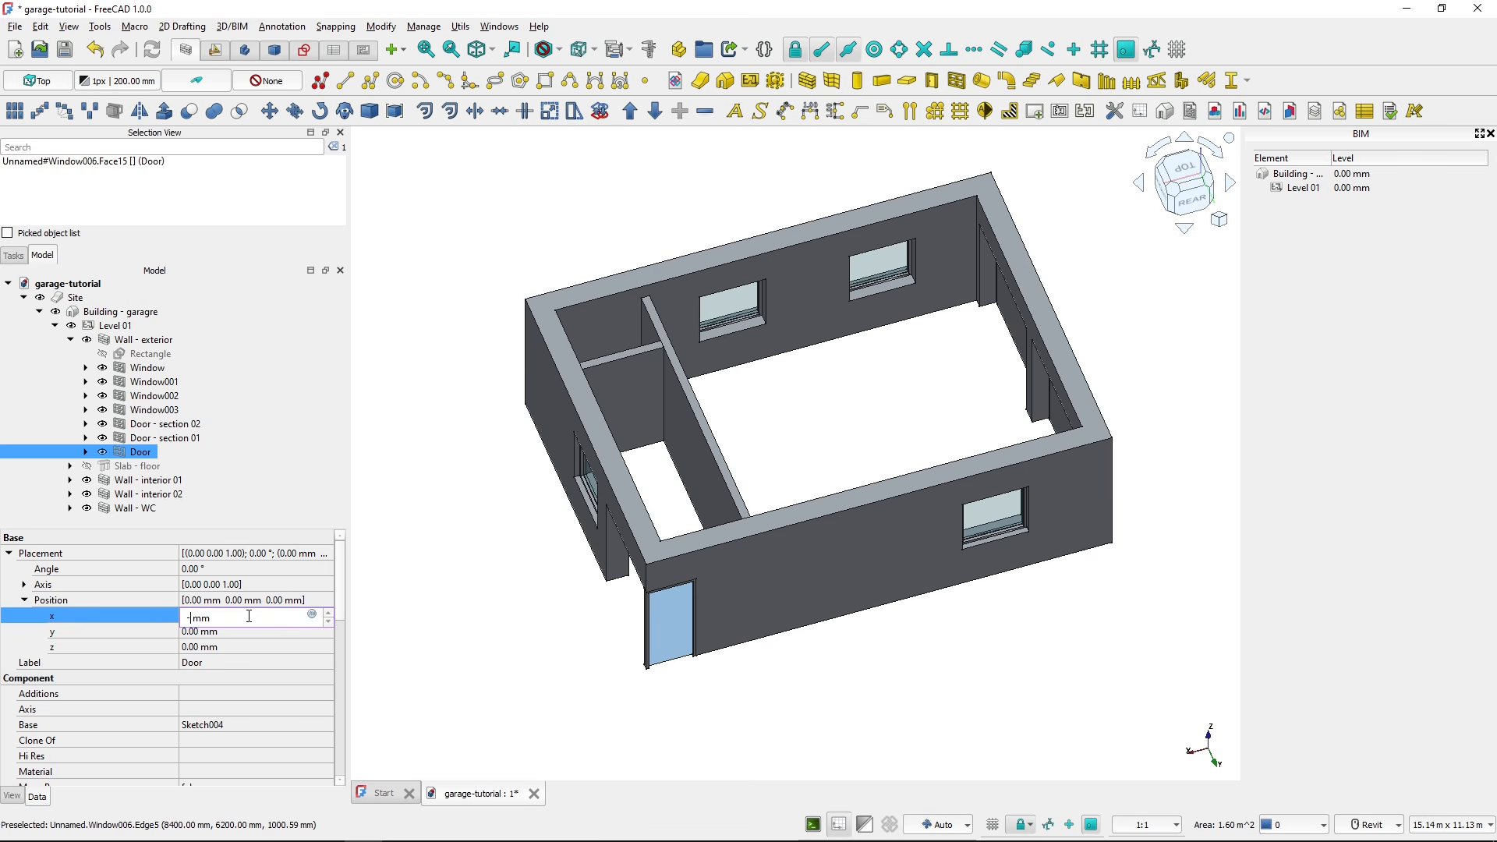
text(150)
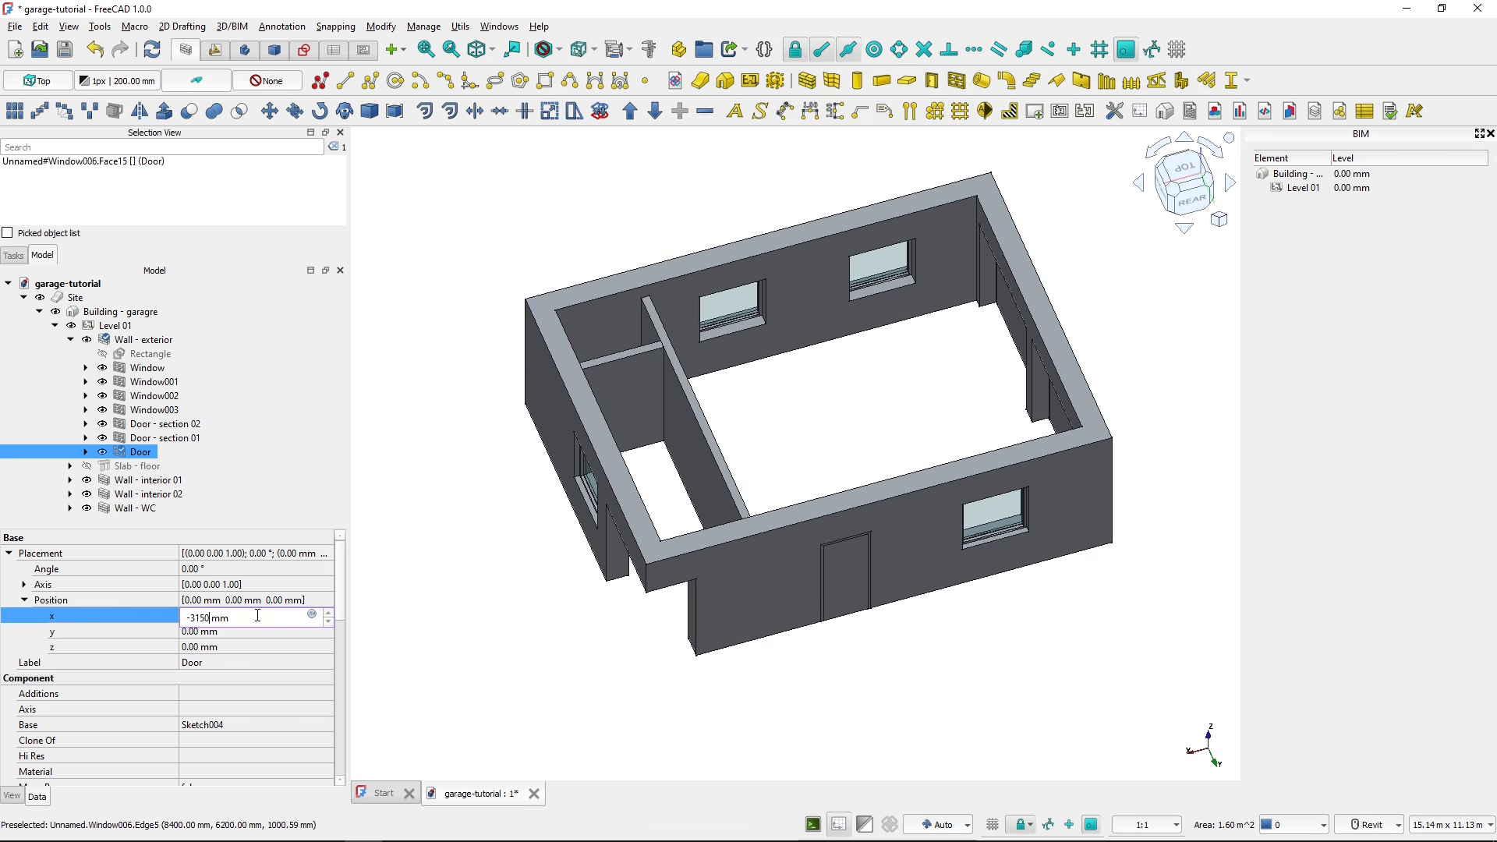
key(Return)
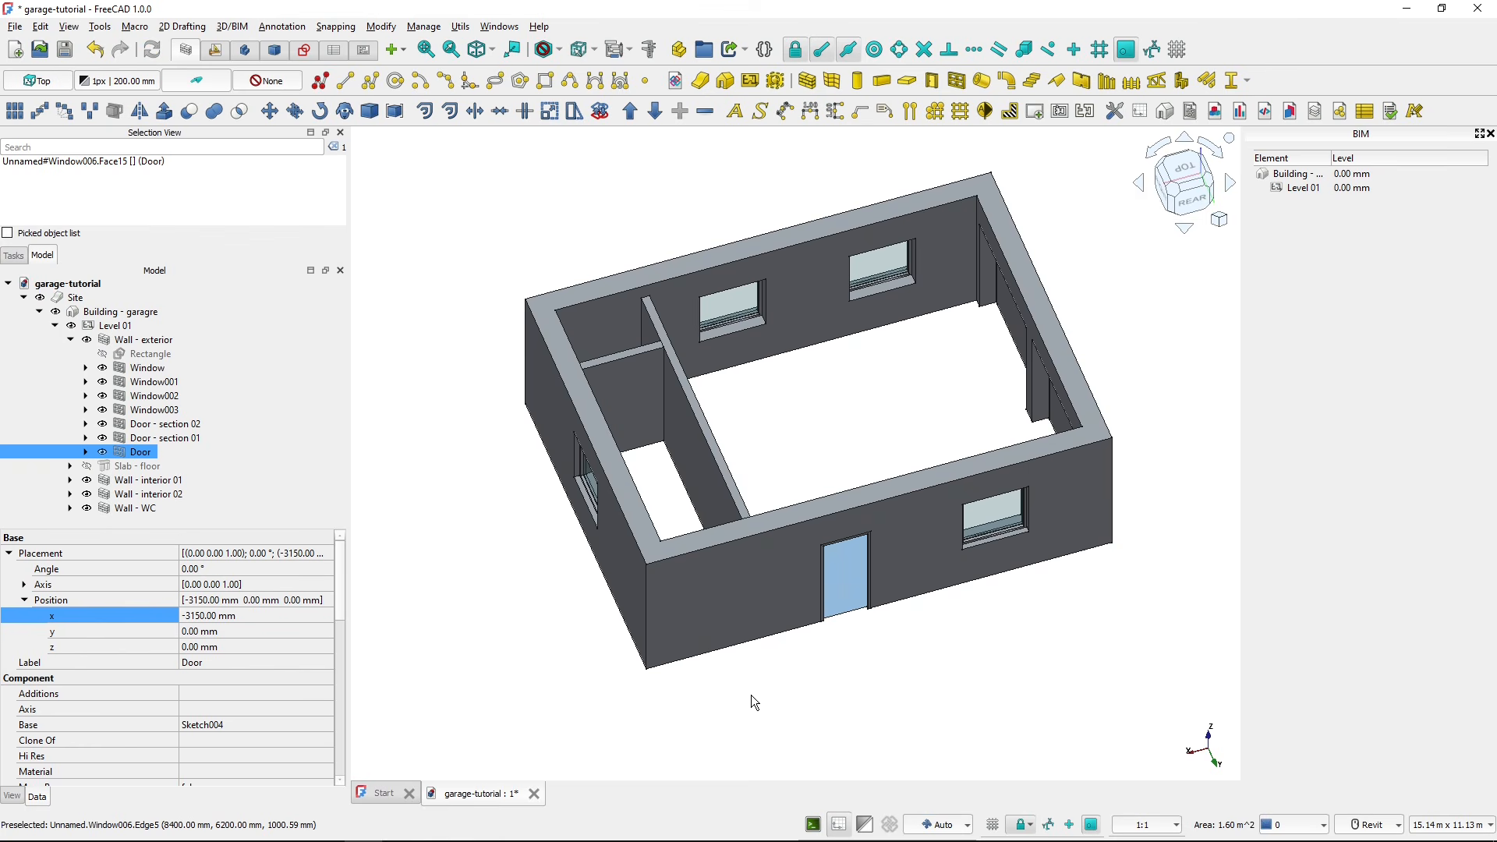
- Show the model from the top in Wireframe draw style to inspect the door's depth within the exterior wall
scroll(820, 624, up, 3)
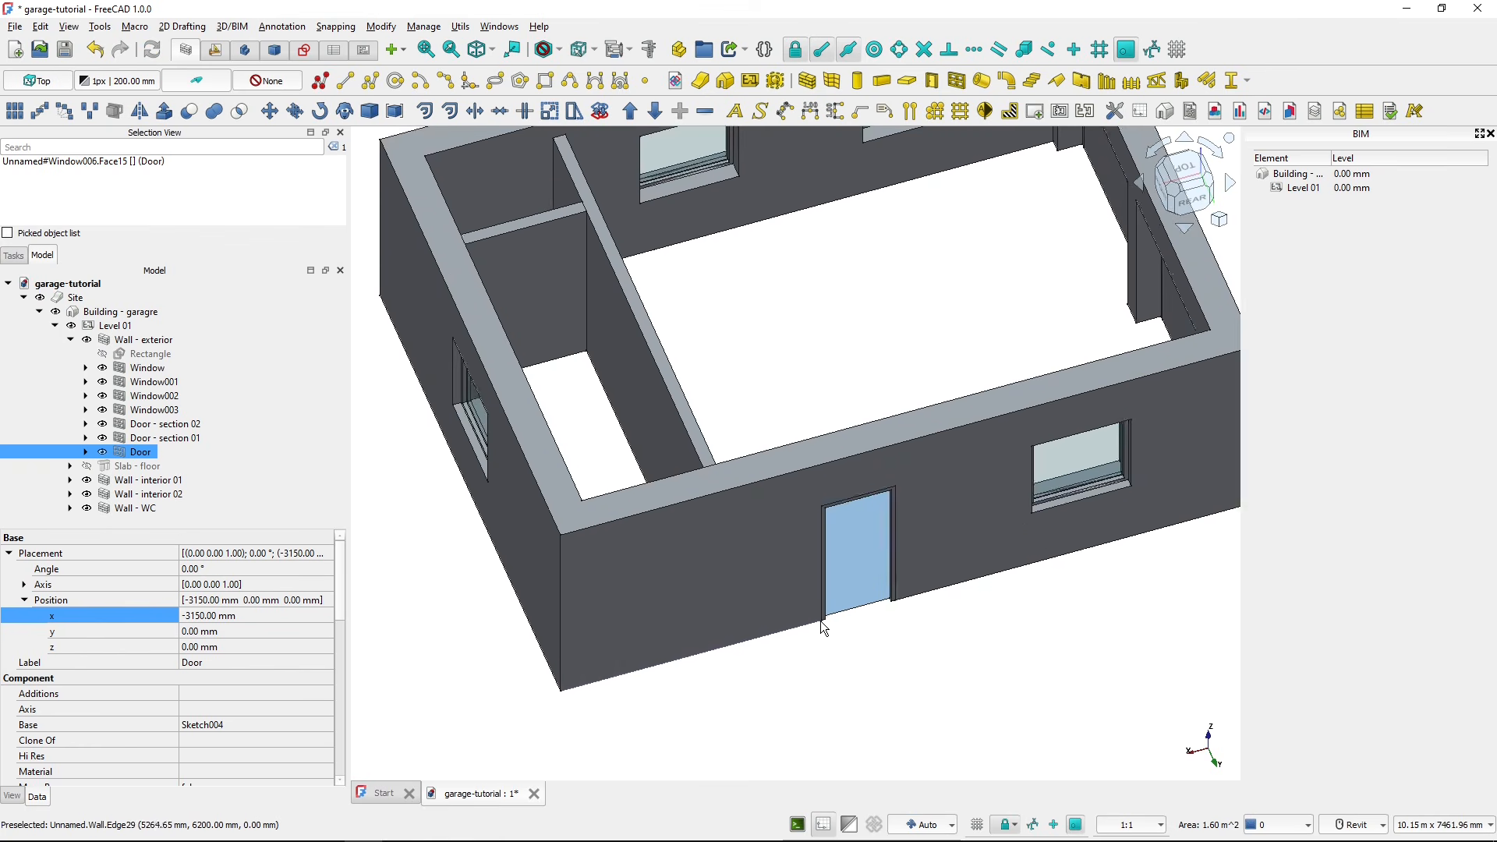
scroll(820, 621, down, 2)
scroll(820, 622, up, 2)
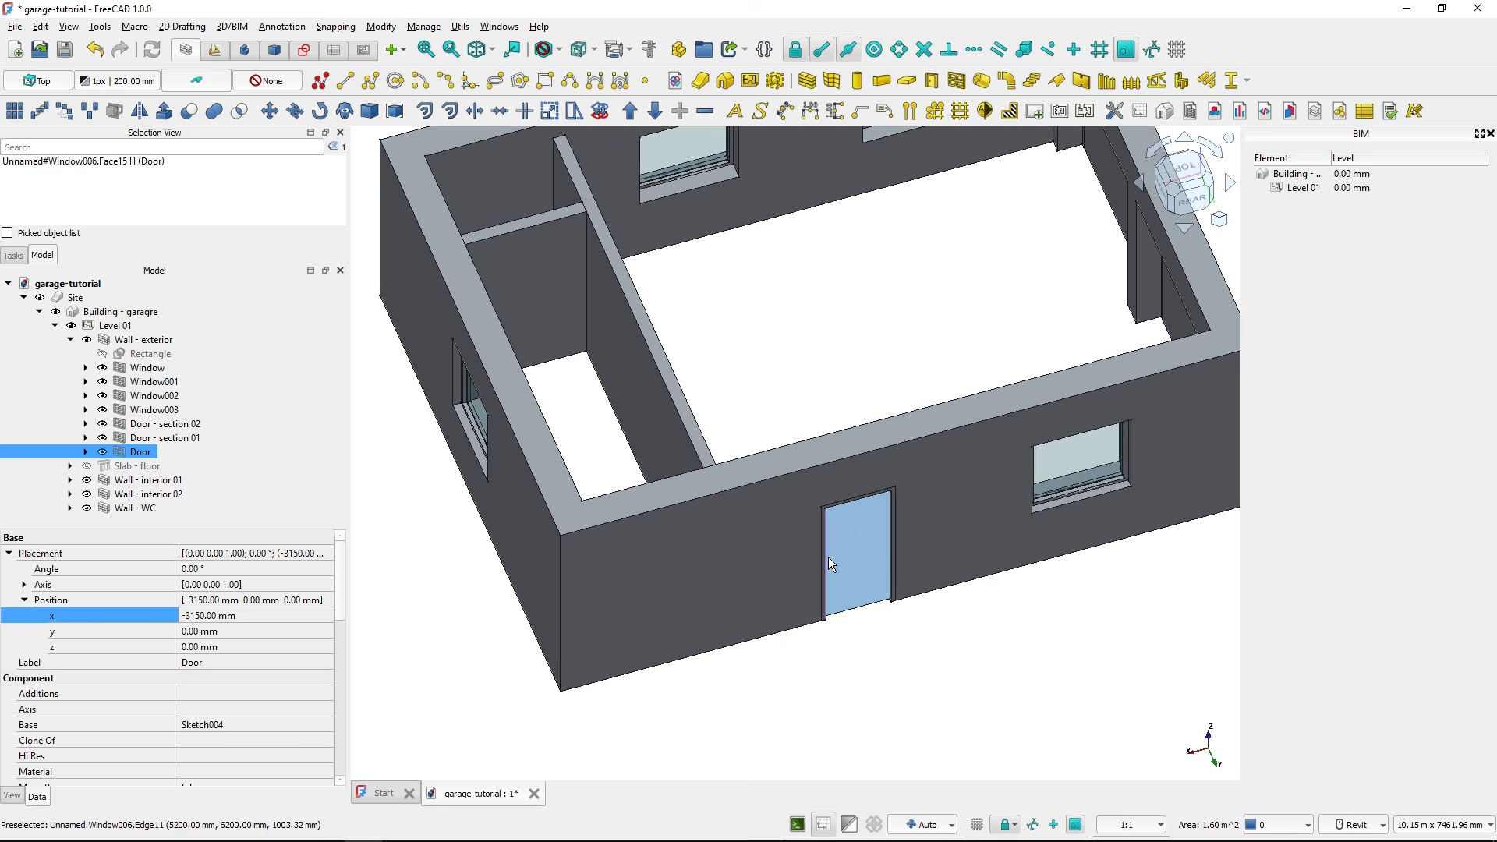
scroll(1027, 273, up, 1)
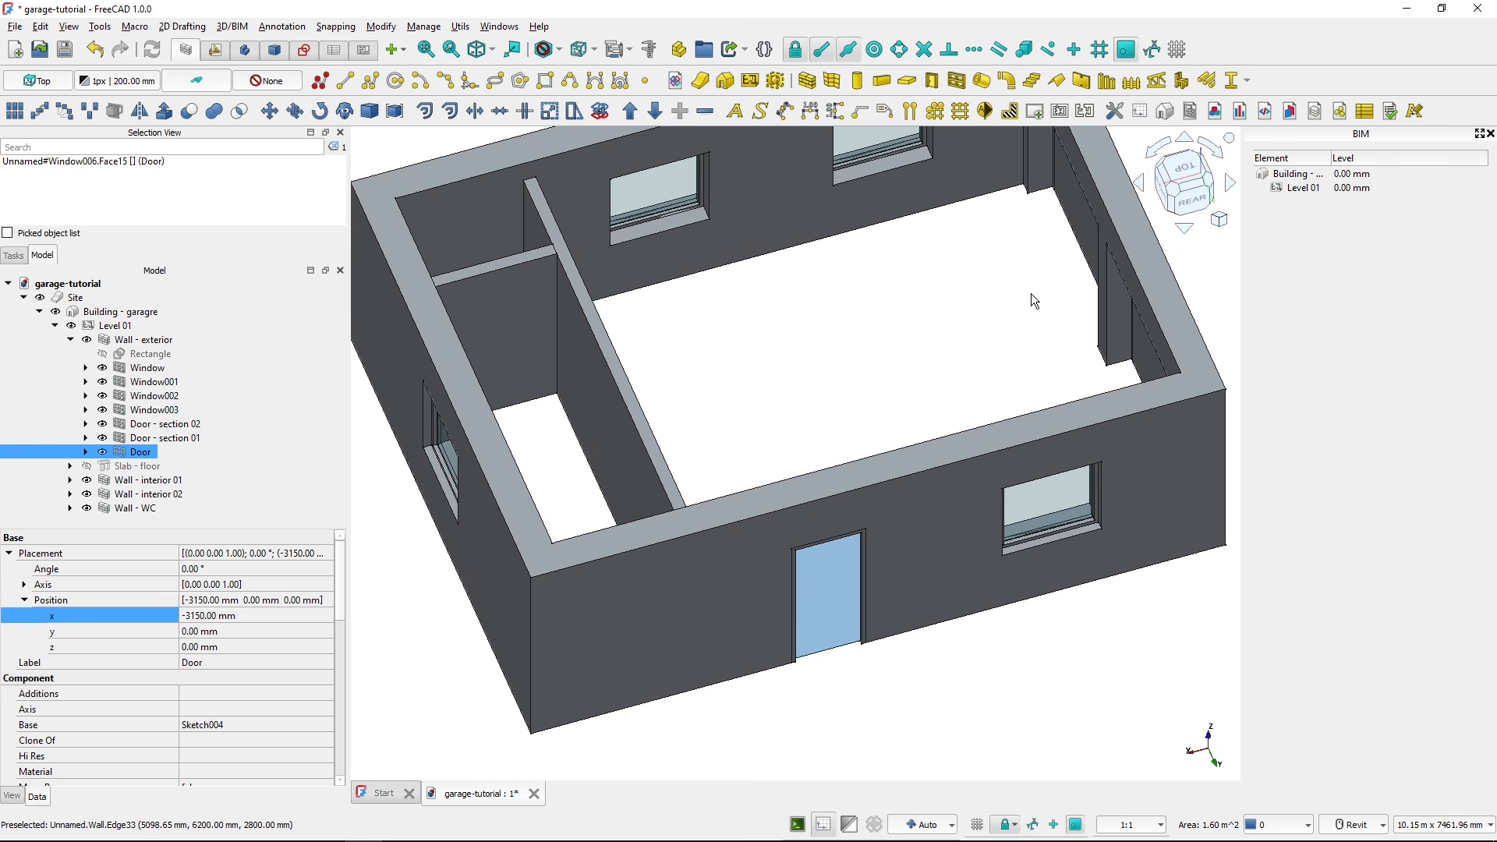
click(1184, 167)
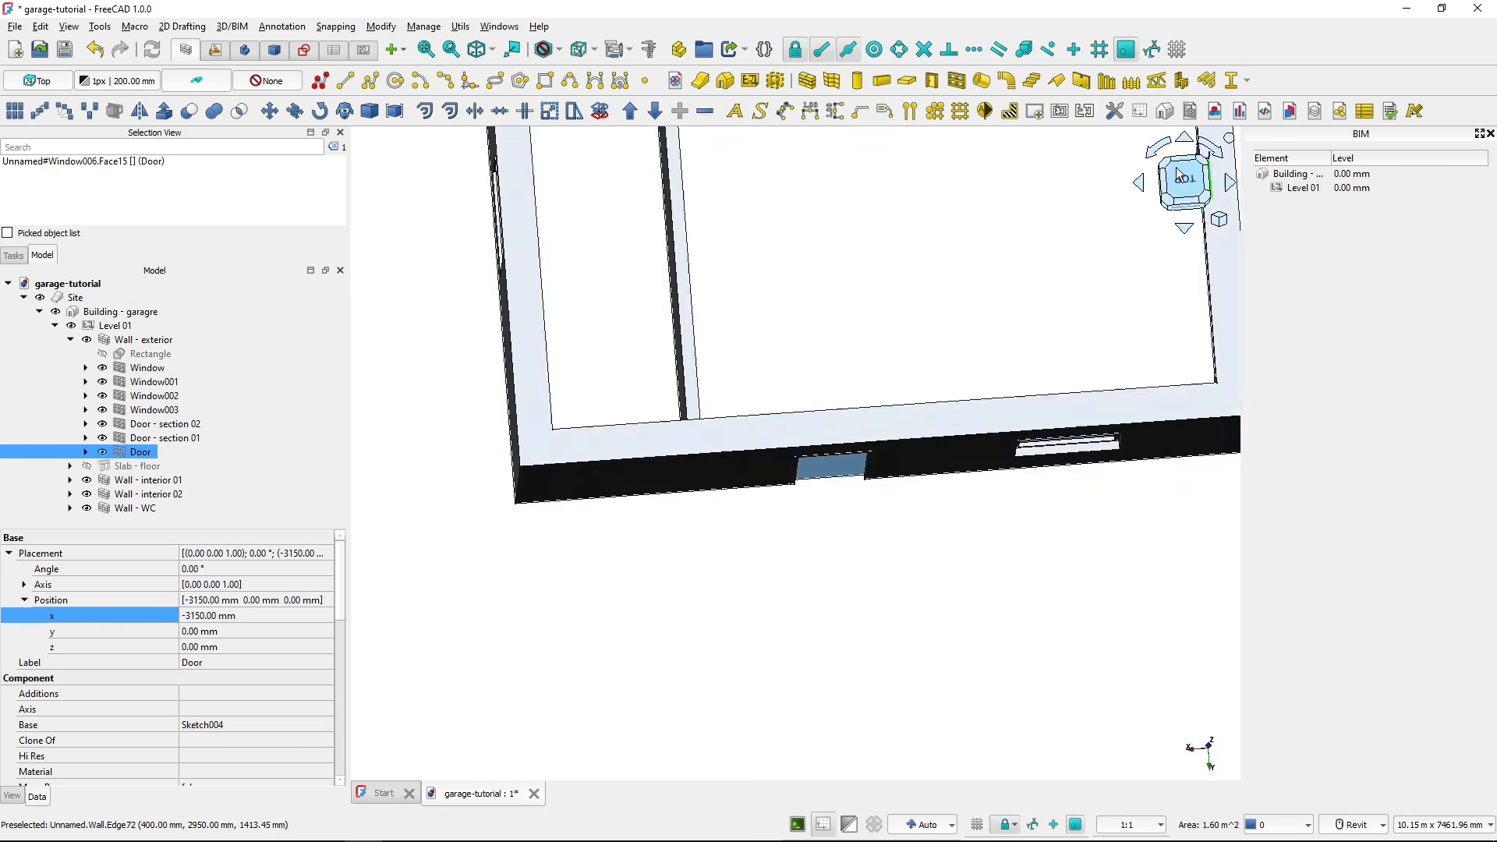
middle_drag(956, 253, 851, 527)
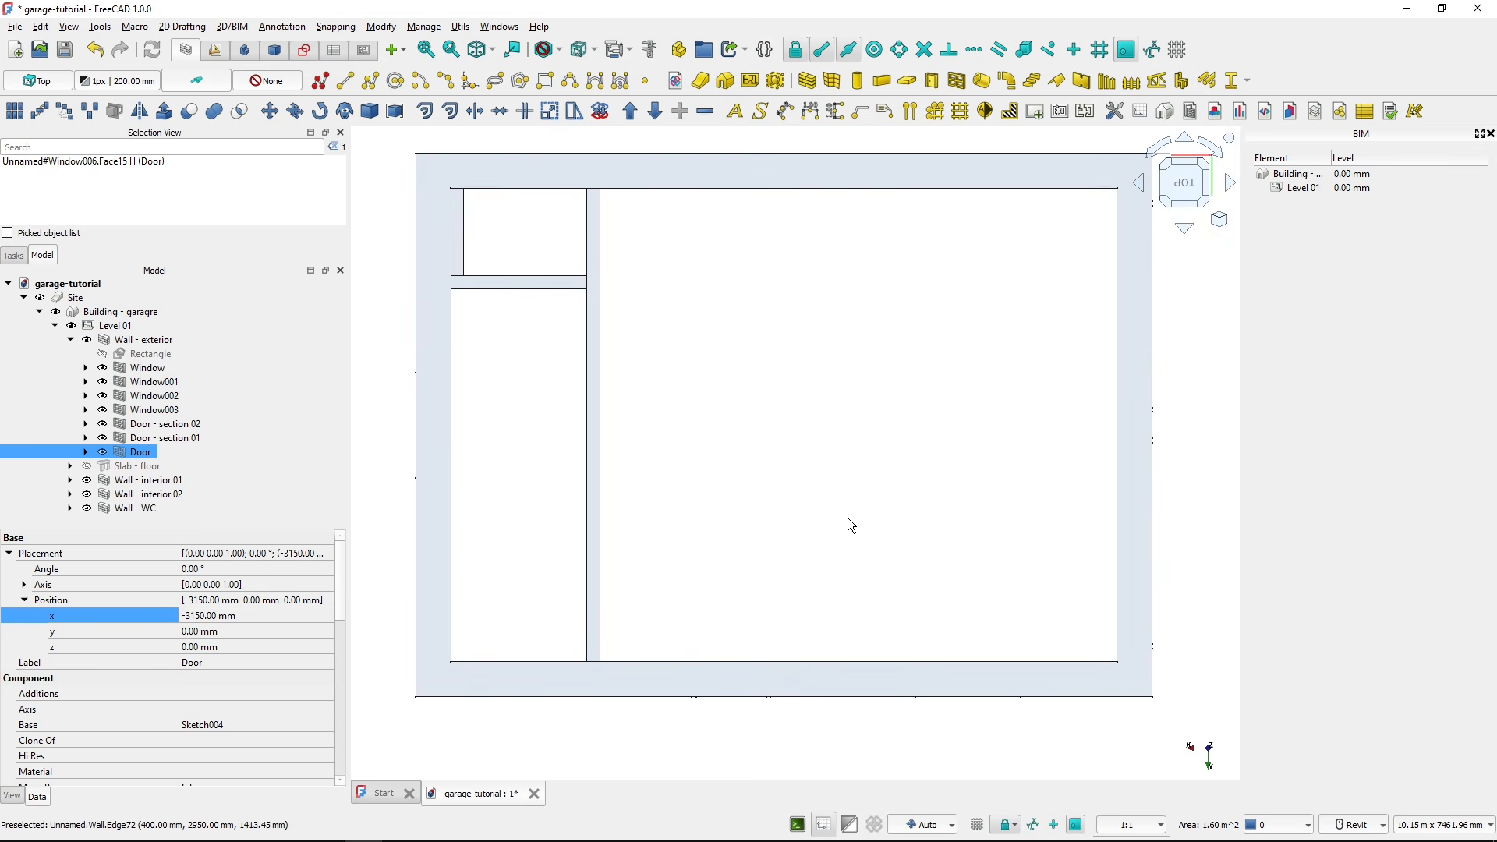
click(562, 50)
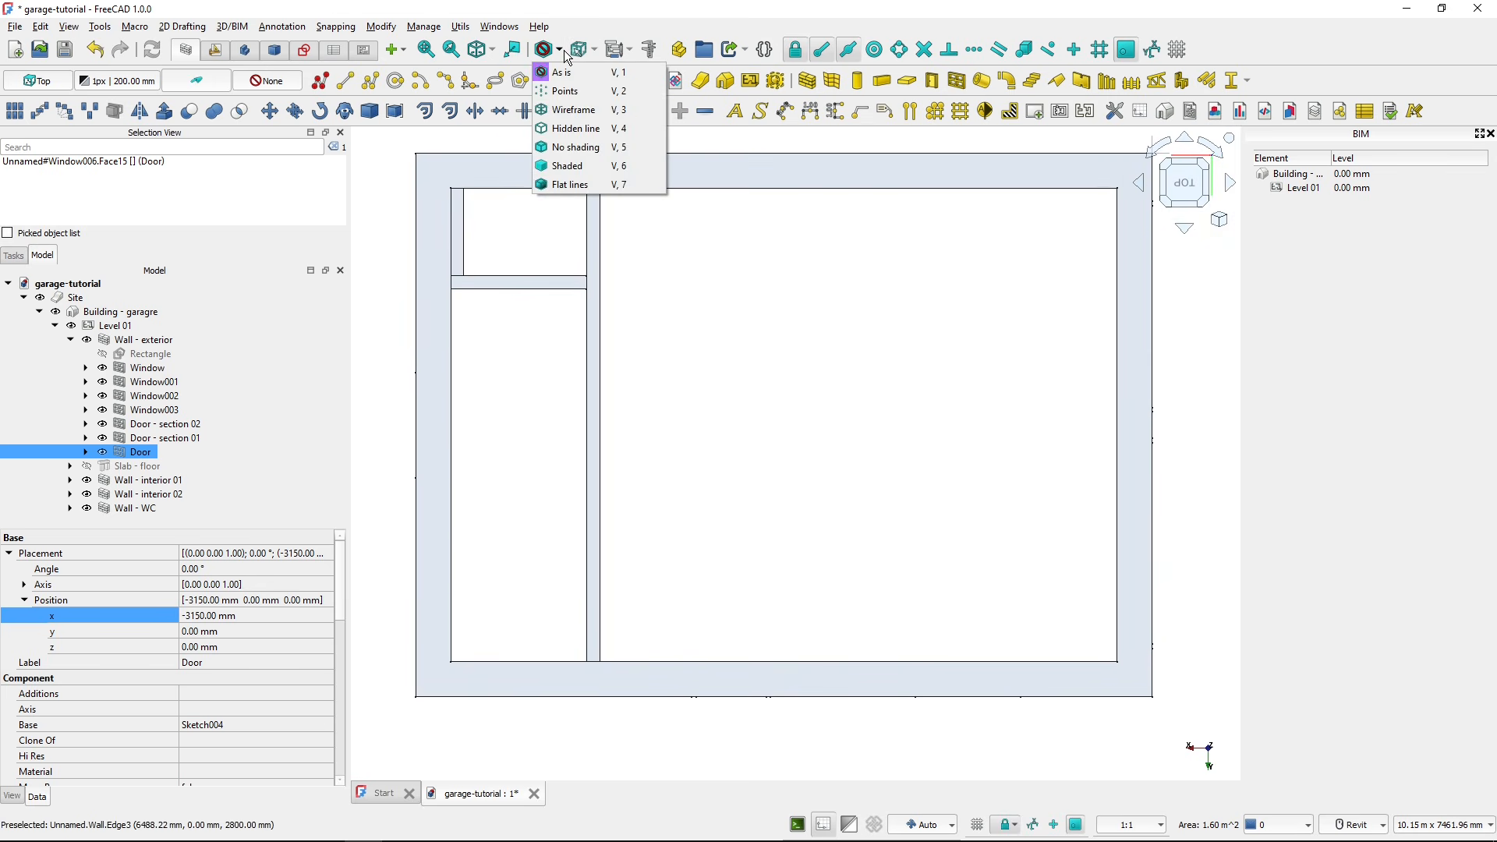
click(581, 109)
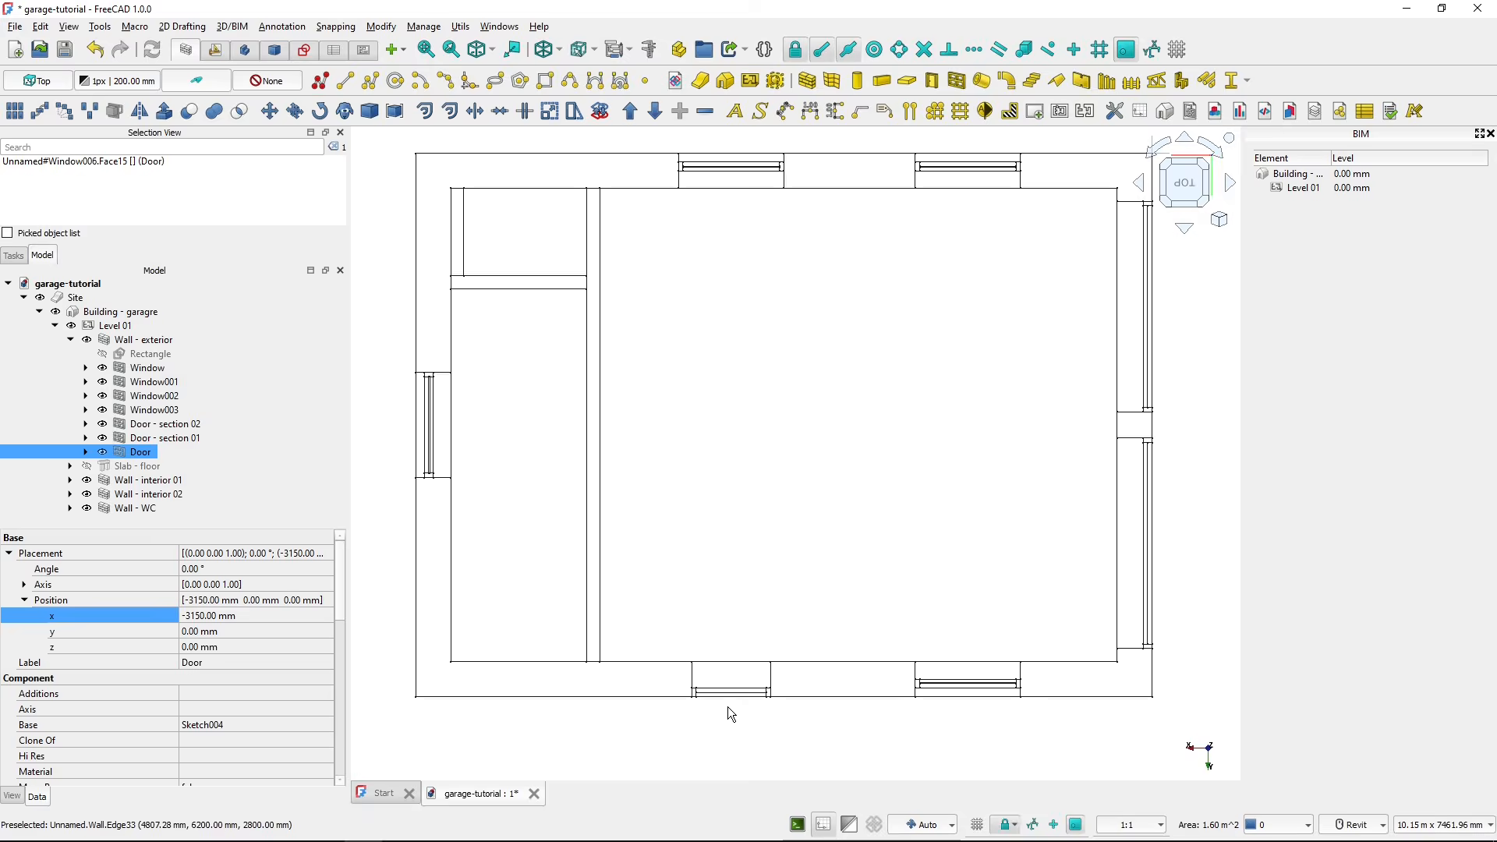
- Compare the swing door's depth with the PDF plan and set the door's Offset to 250 mm
key(alt+Tab)
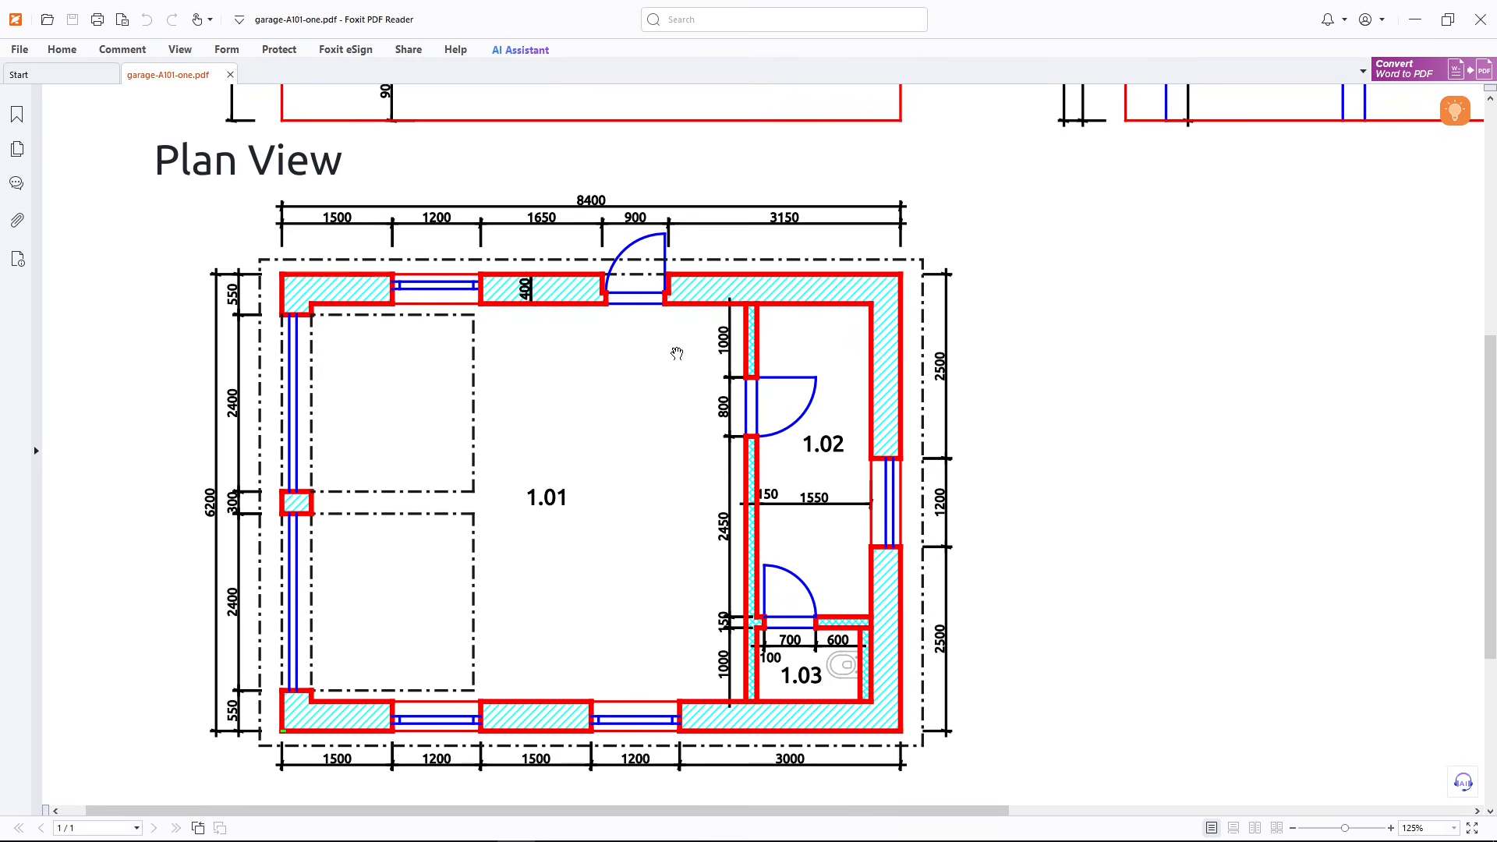
key(alt+Tab)
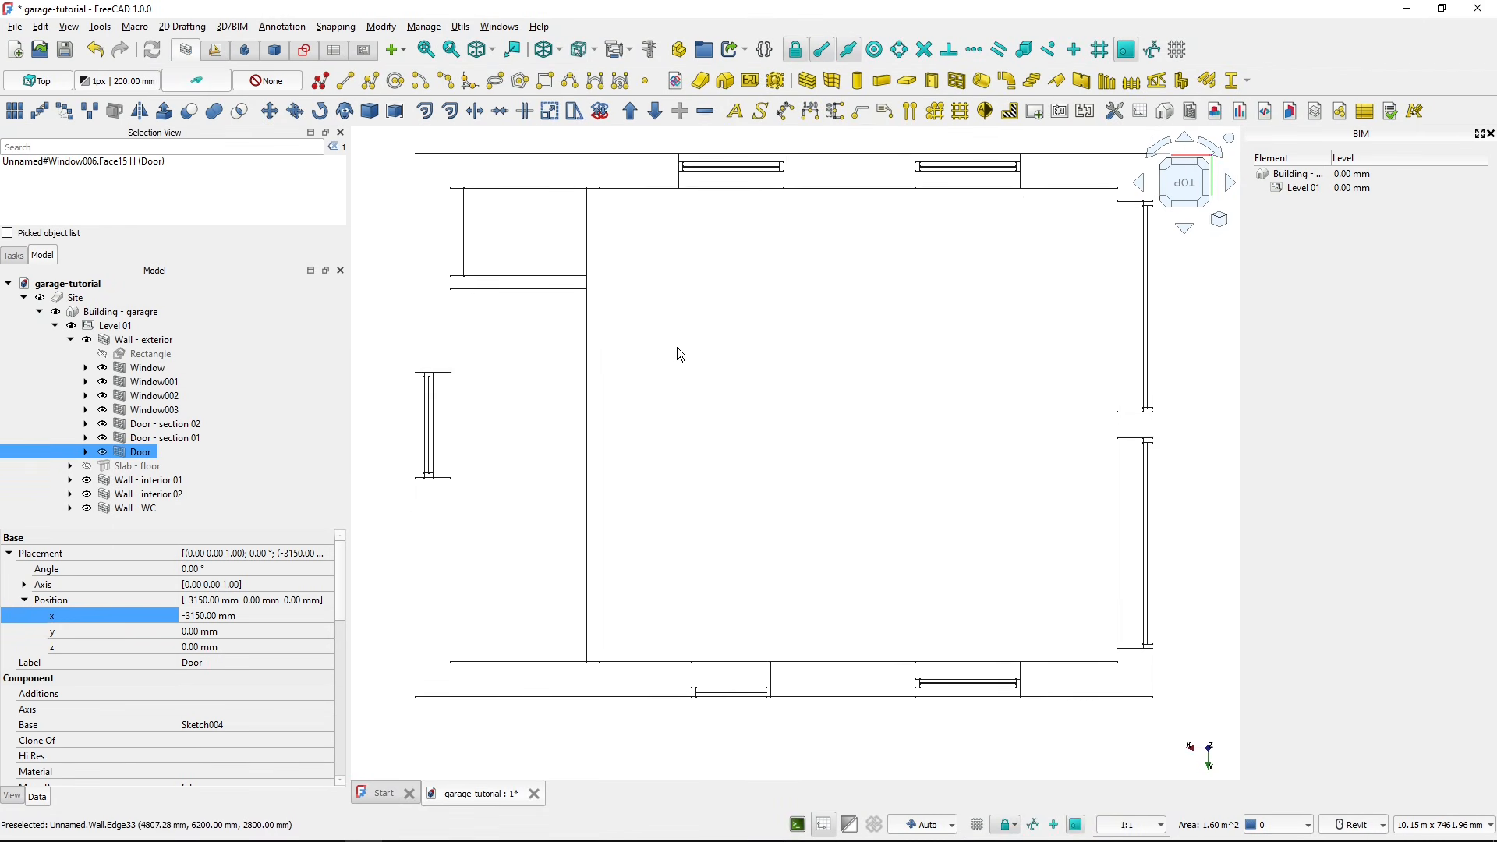
click(731, 694)
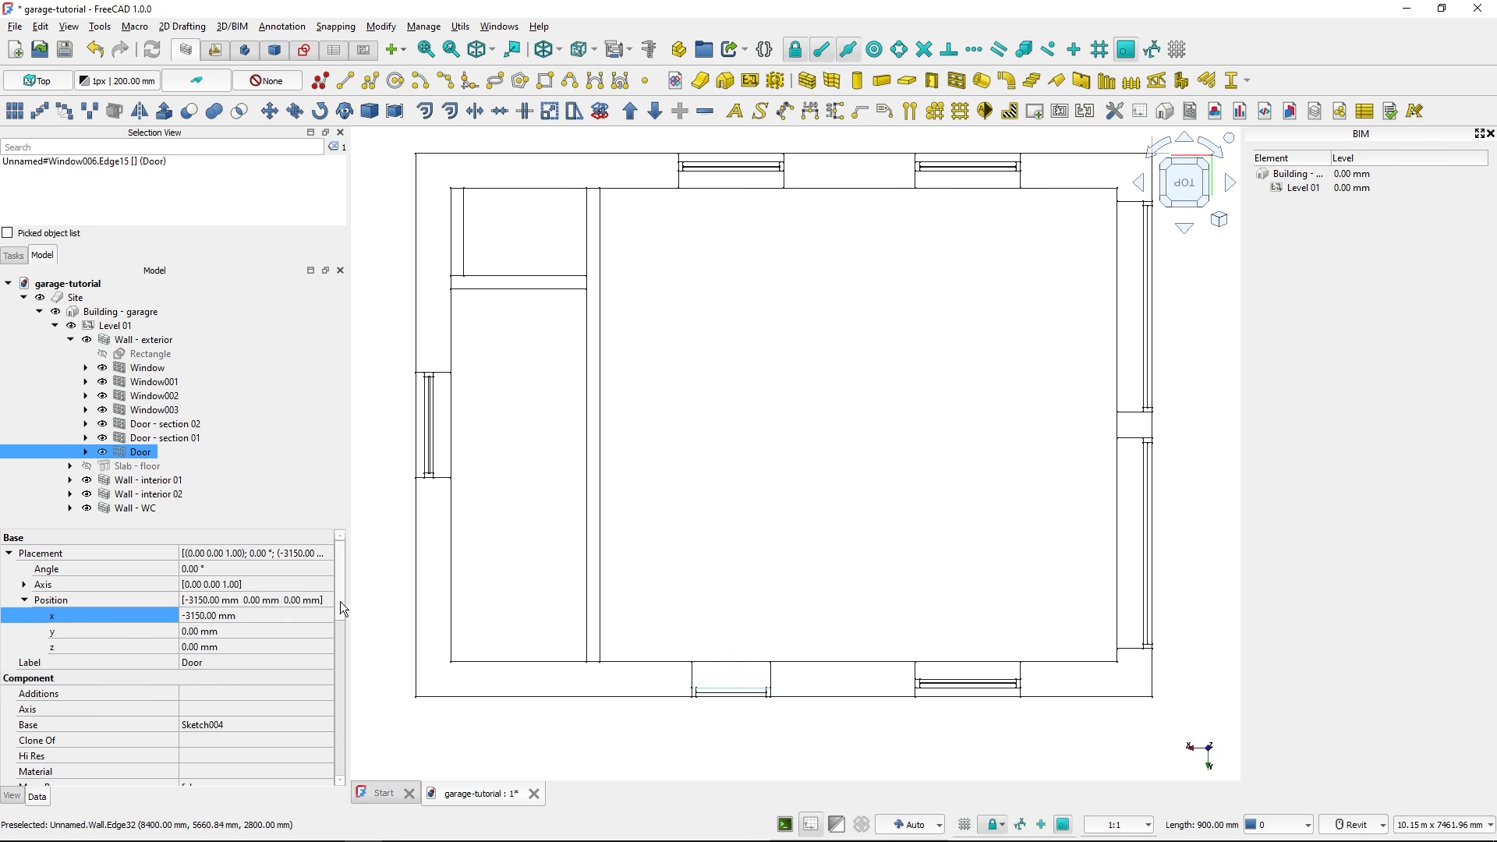
drag(340, 598, 360, 757)
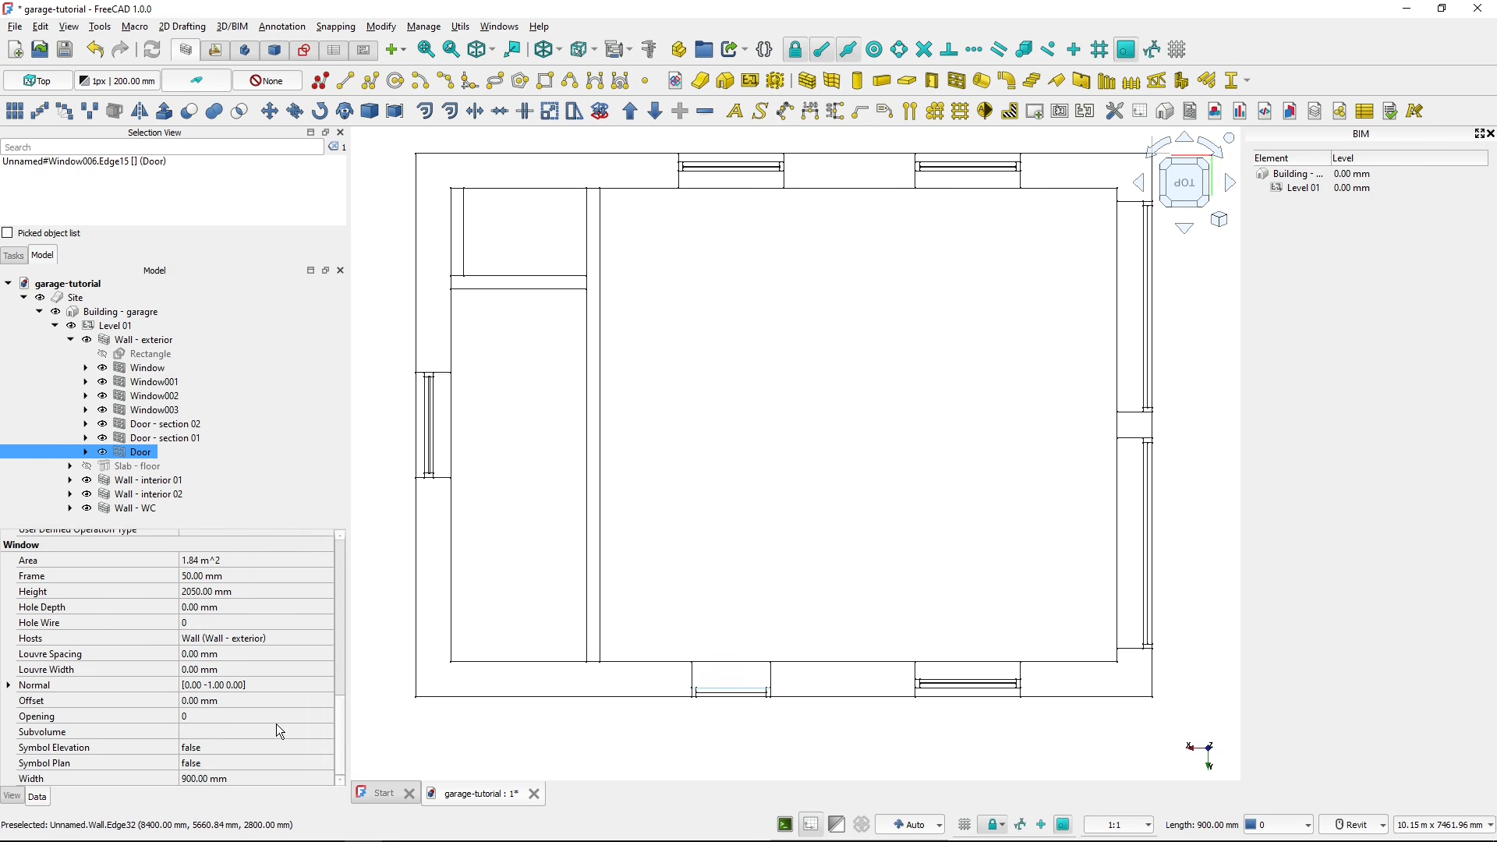
click(240, 702)
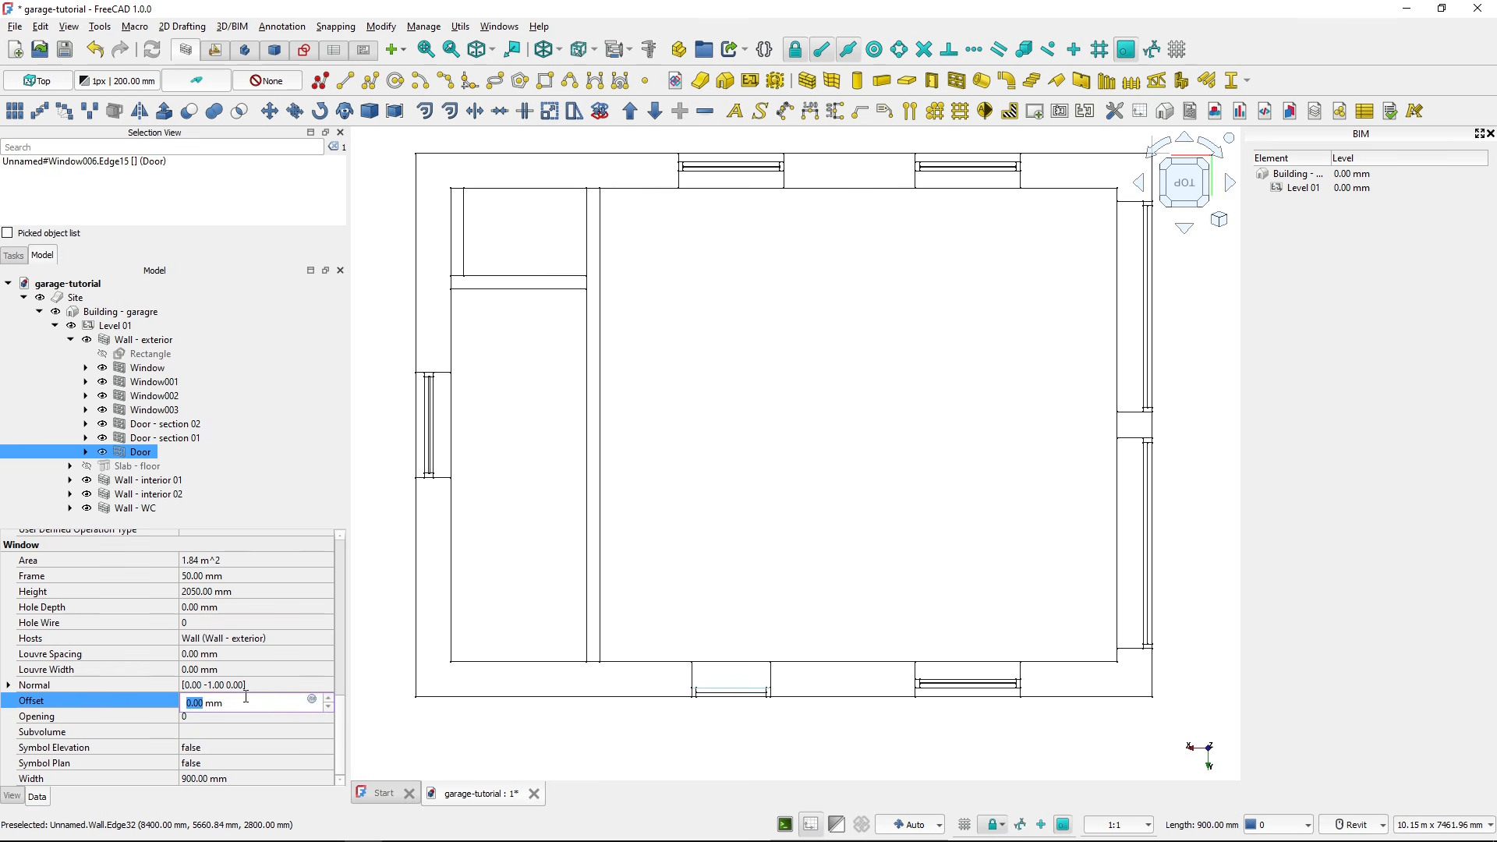
text(250)
key(Return)
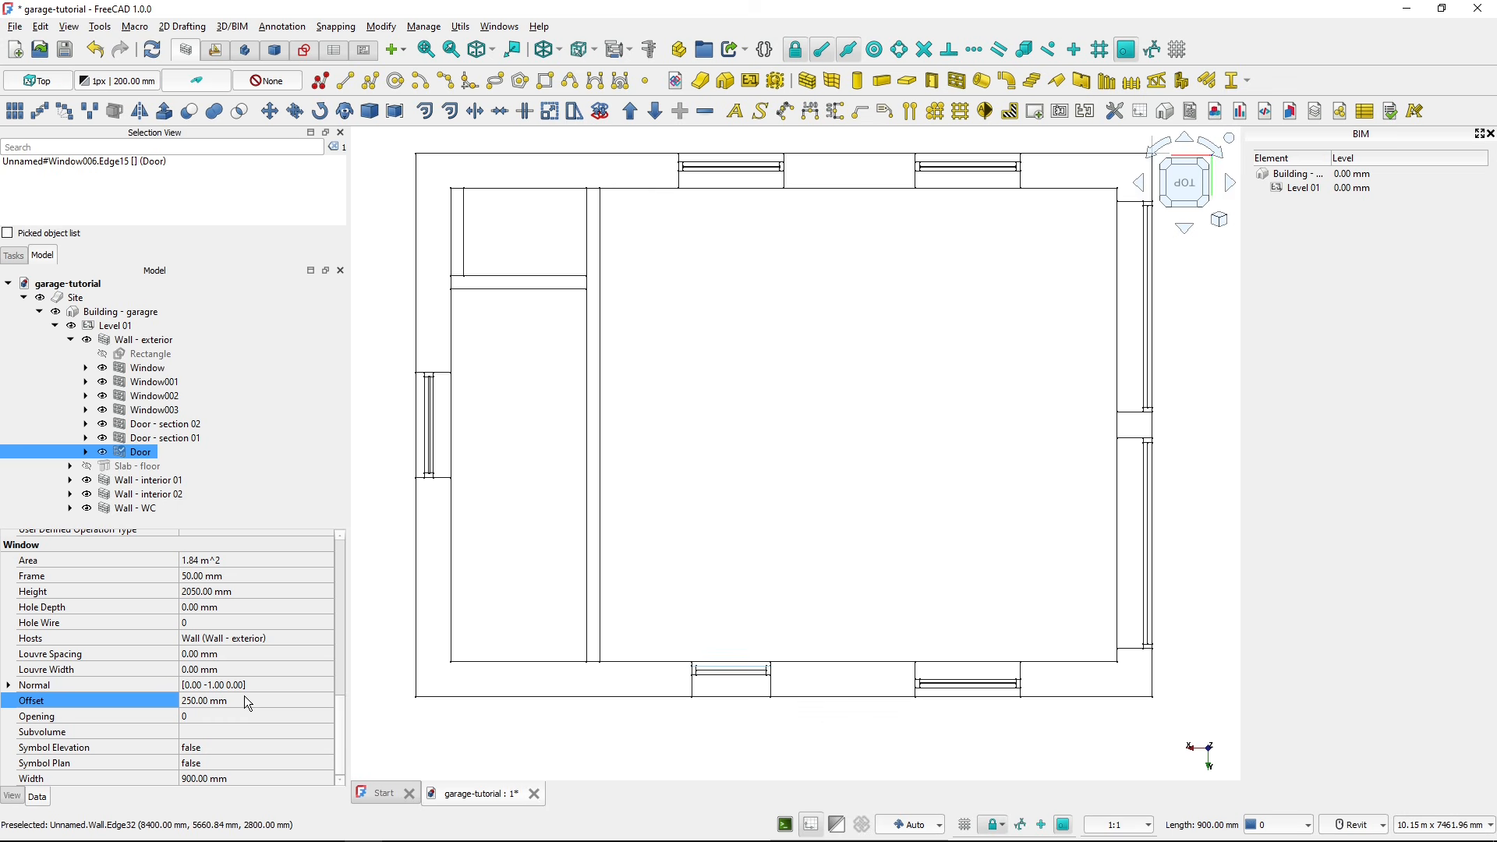
- Set the swing door's Offset within the rear exterior wall to 300 mm
click(251, 697)
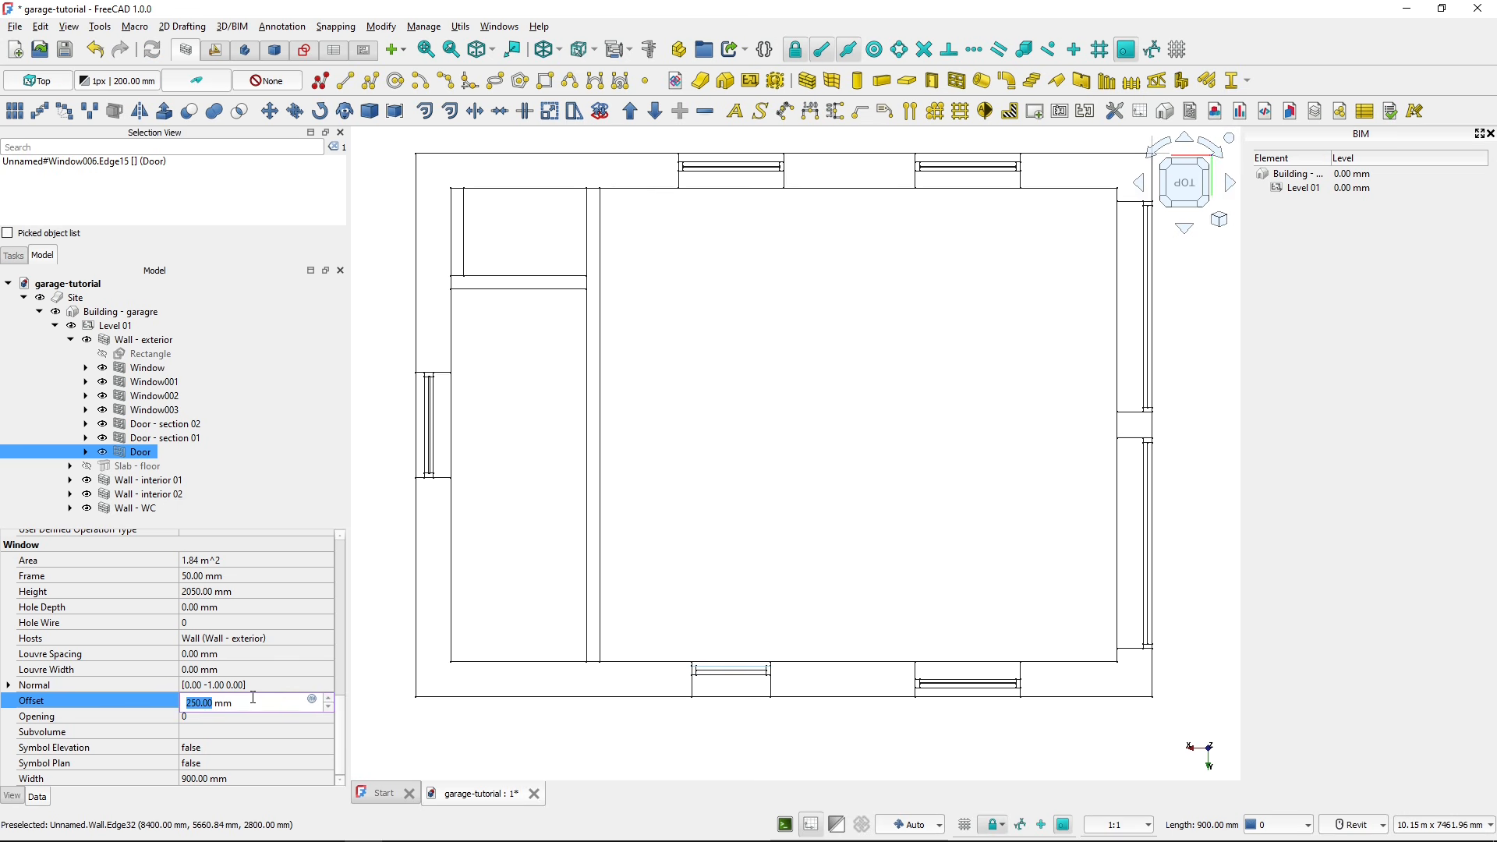
text(300)
key(Return)
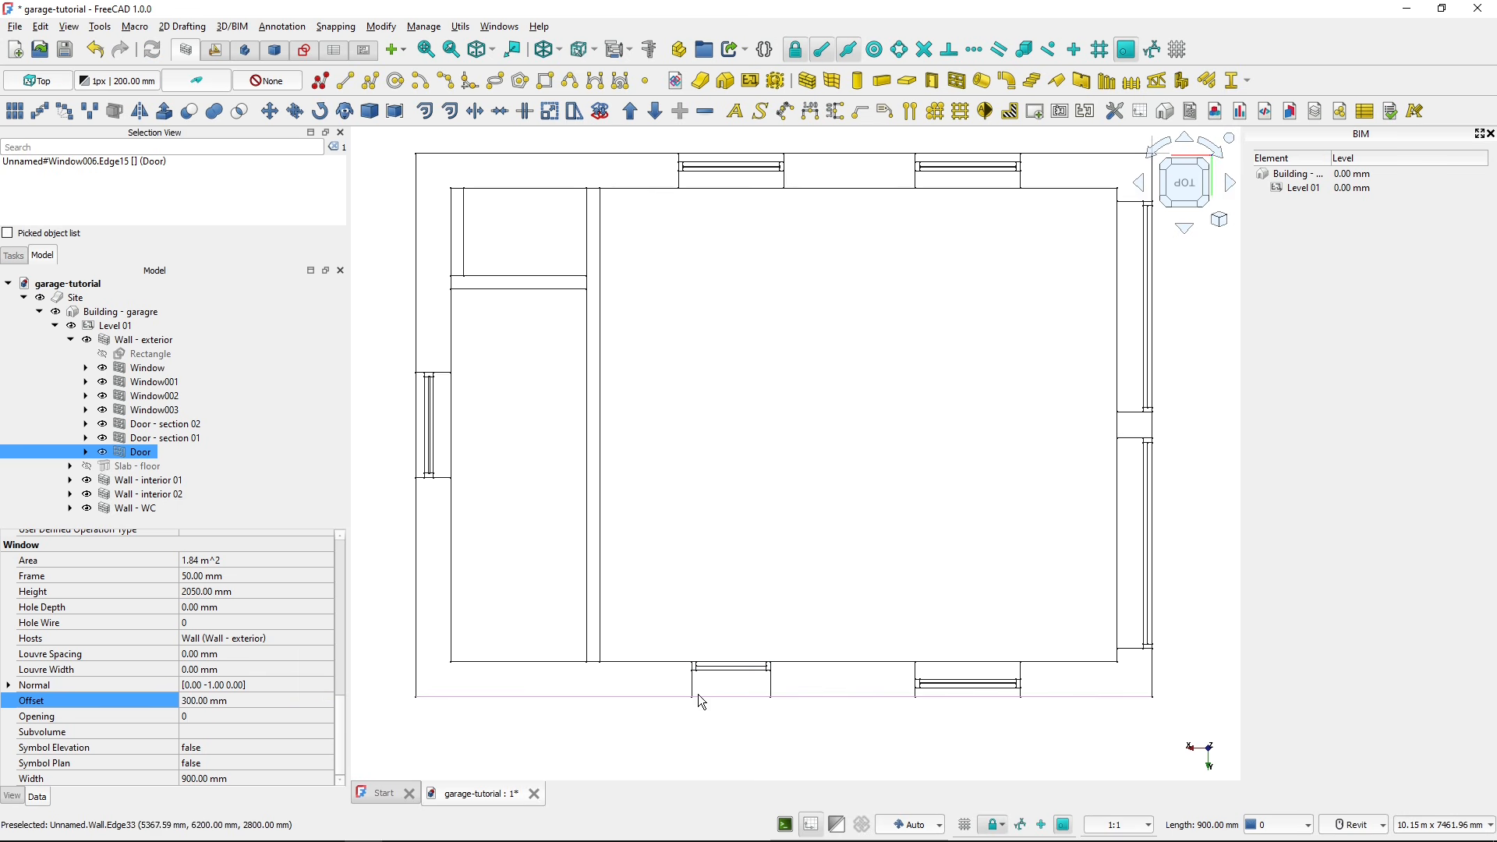
- Return the draw style to As is and show the rear wall with the new door in 3D
click(595, 50)
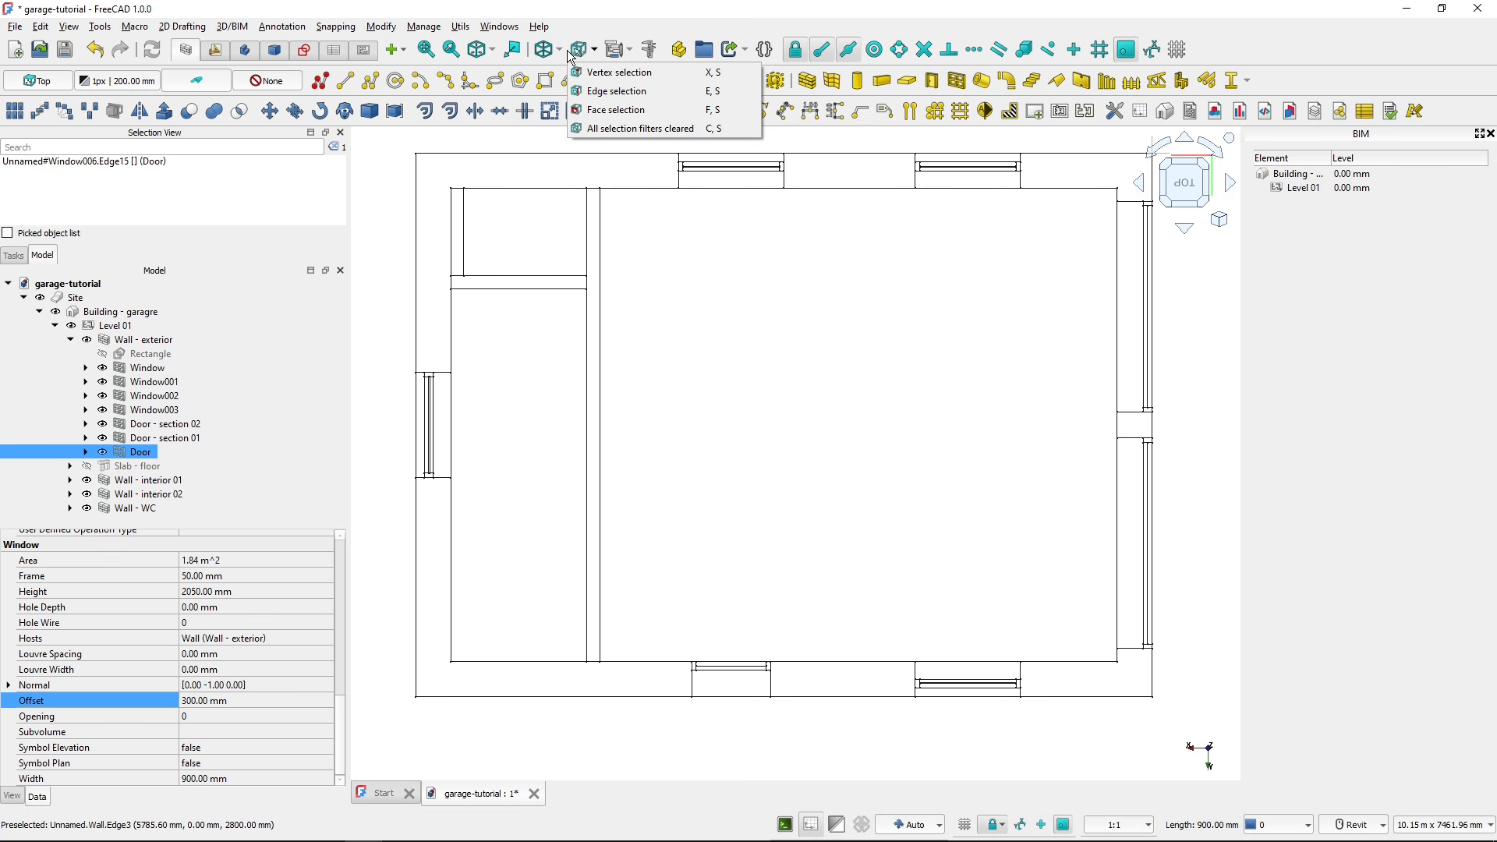
click(561, 50)
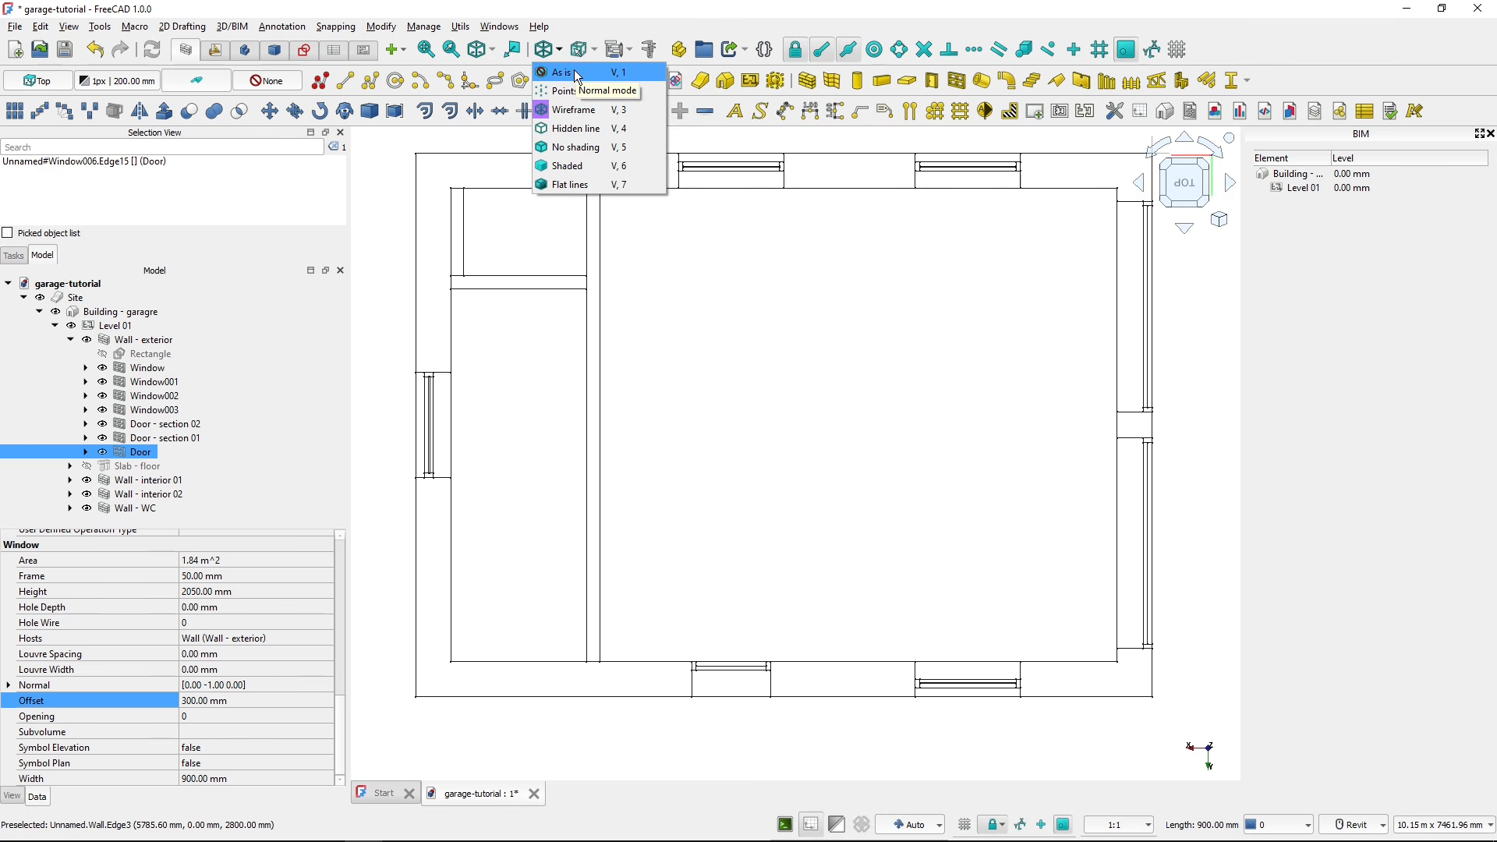
click(561, 72)
mouse_move(766, 548)
shift+middle_down()
mouse_move(835, 405)
mouse_move(790, 449)
mouse_move(775, 330)
mouse_move(725, 608)
mouse_move(578, 622)
mouse_move(445, 586)
shift+middle_up()
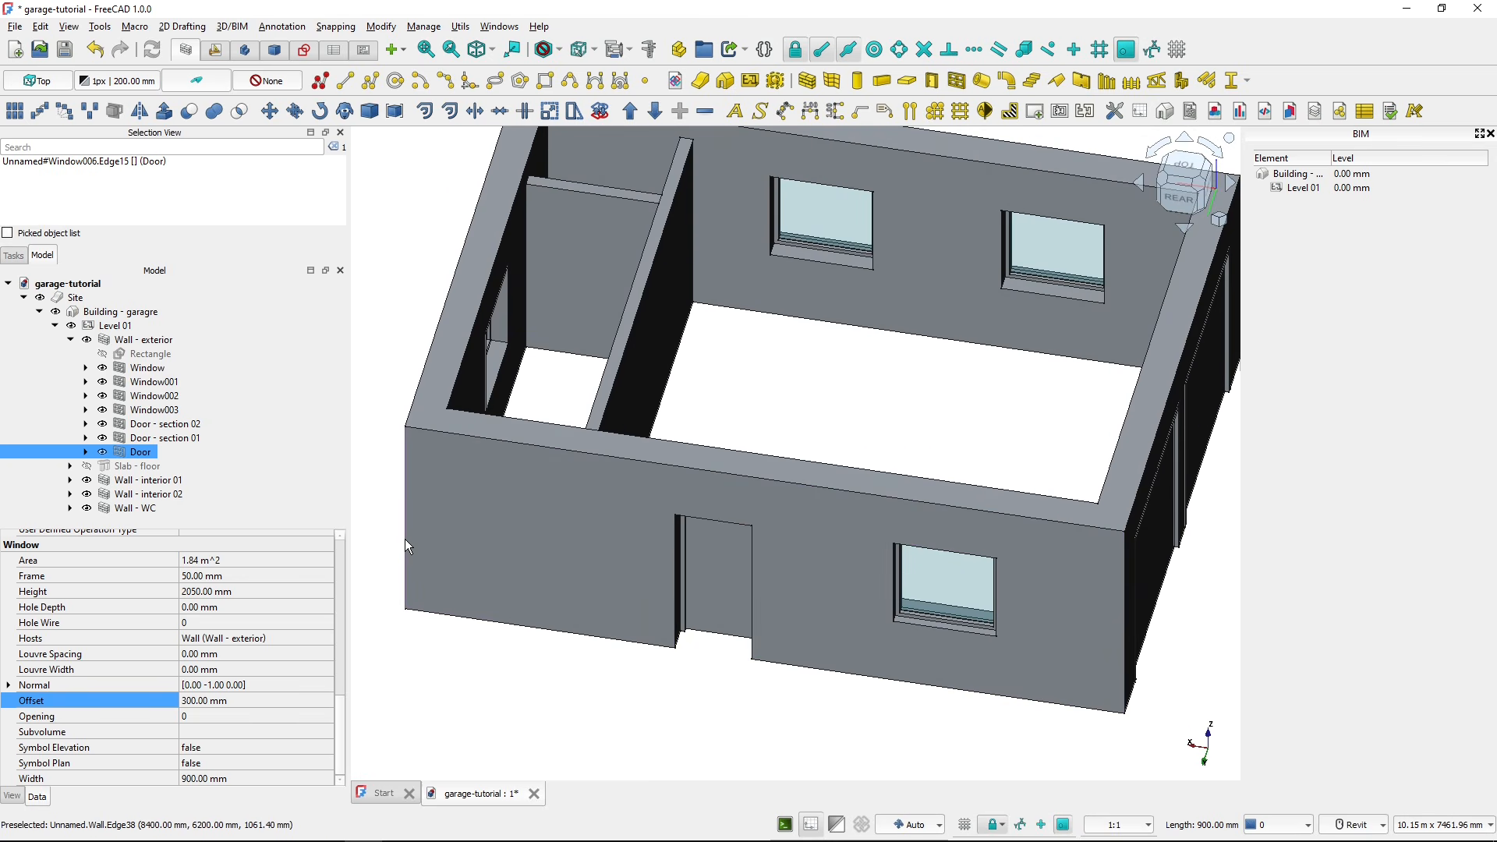
- Measure the distance between the rear wall's vertical corner edge and the nearer edge of the door opening
click(406, 545)
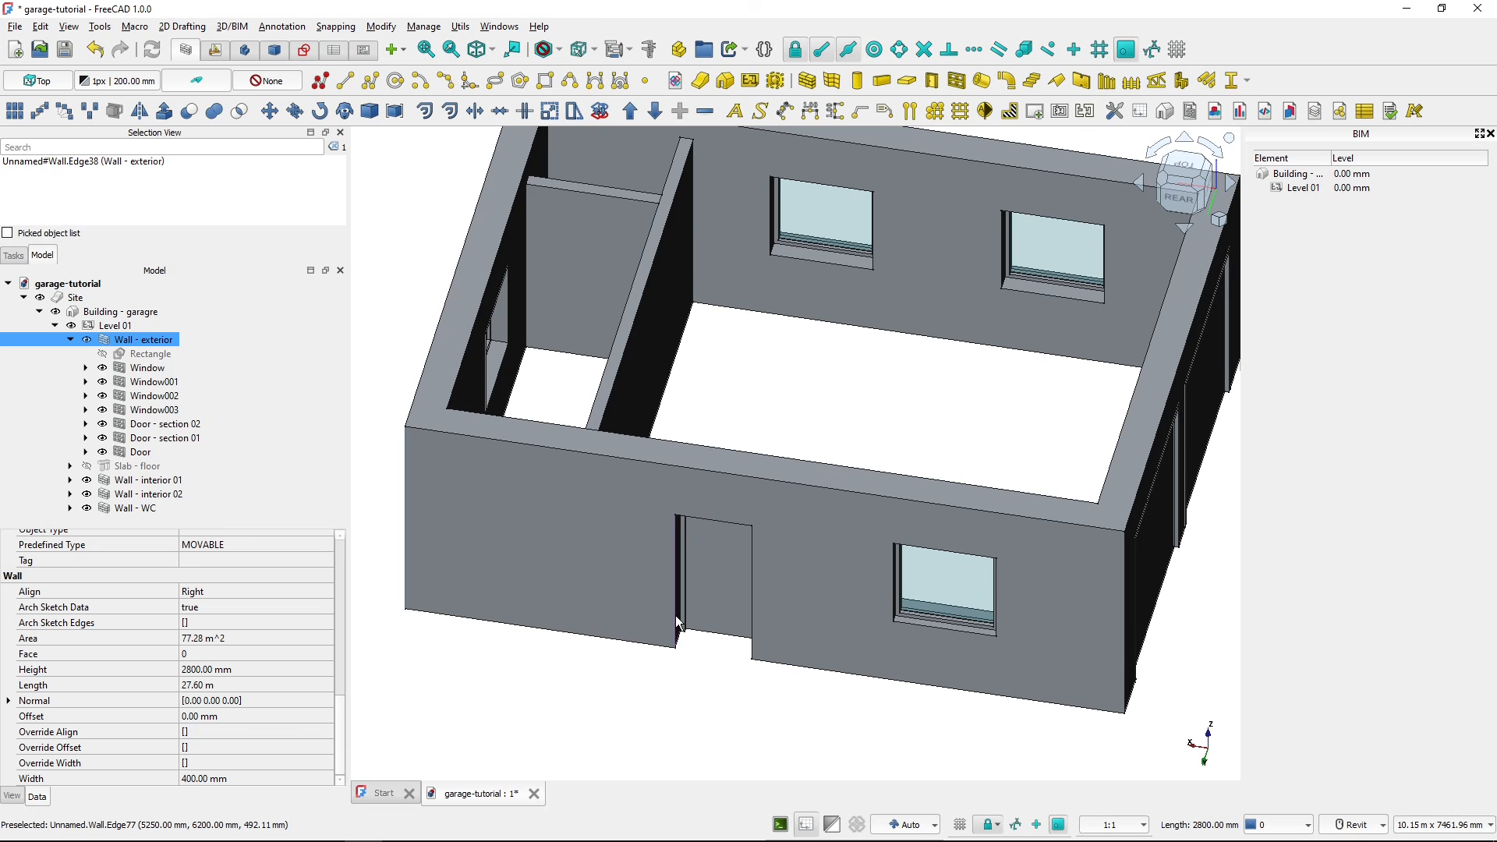
ctrl+click(677, 622)
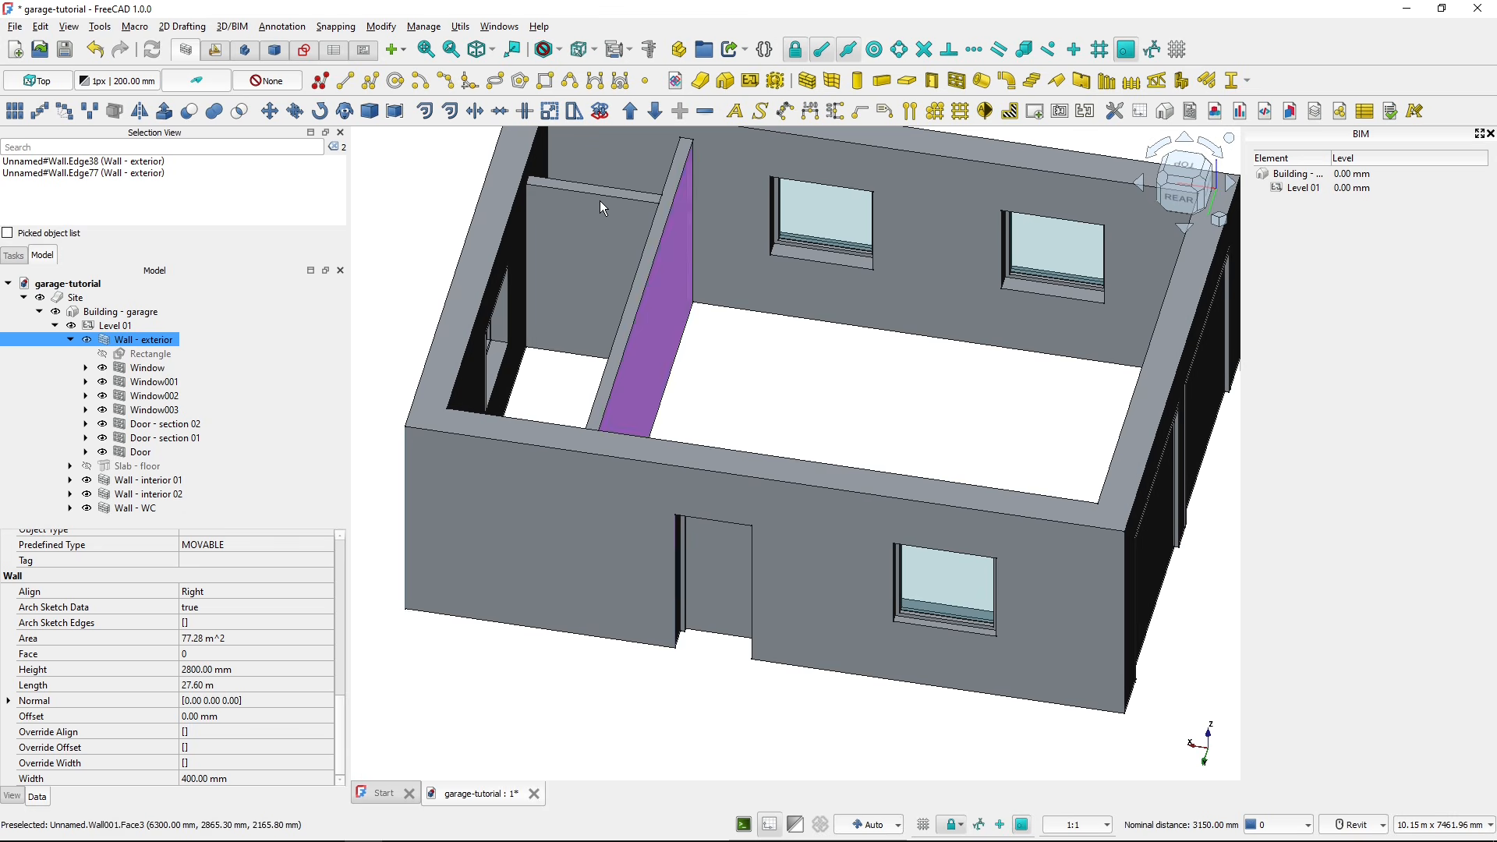
- Run Measure on the two selected rear wall edges and close the measurement
click(658, 54)
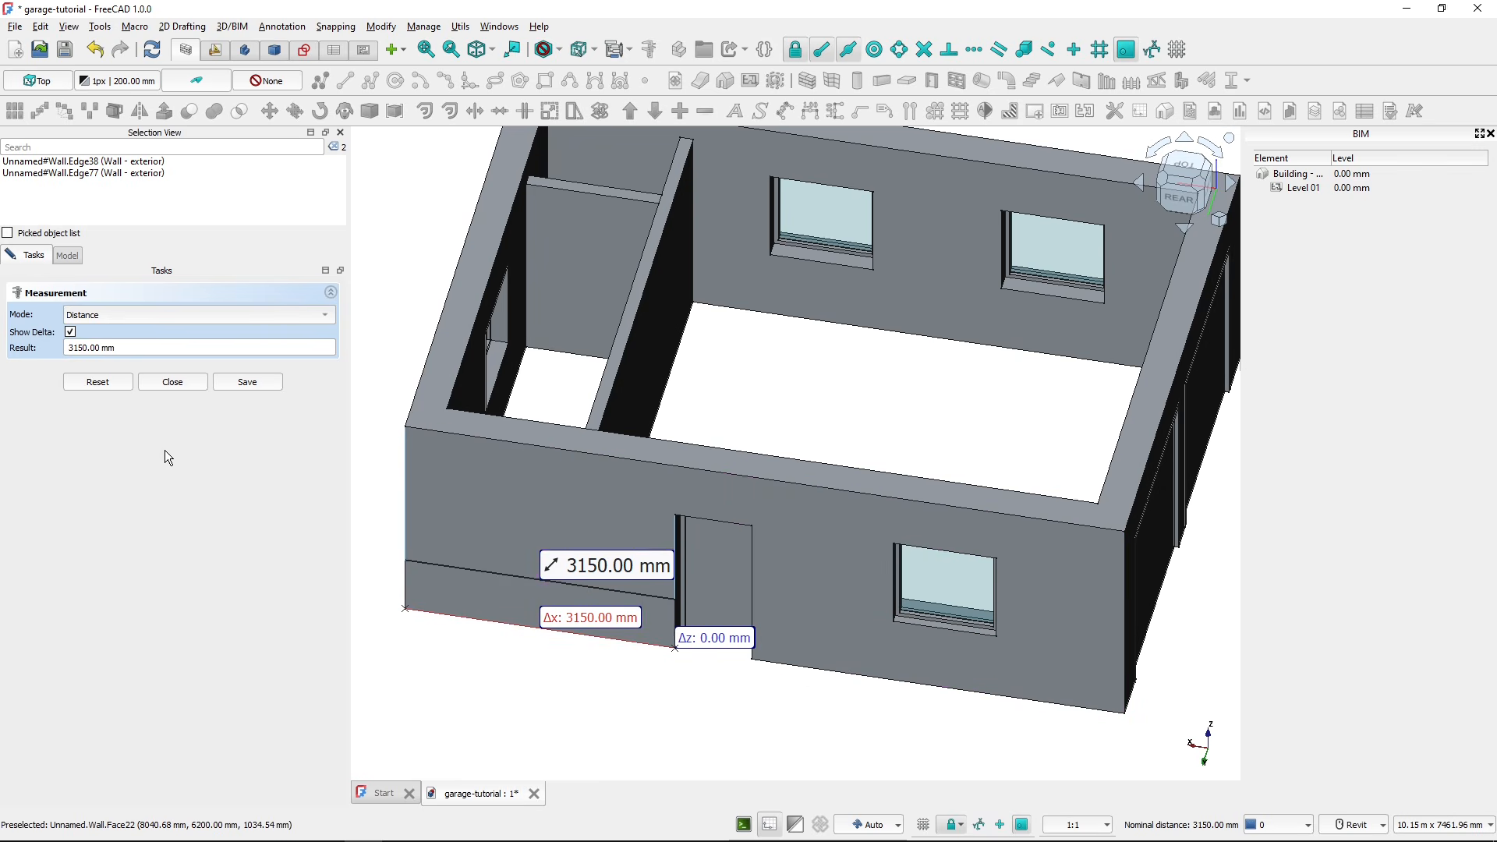
click(173, 382)
click(663, 726)
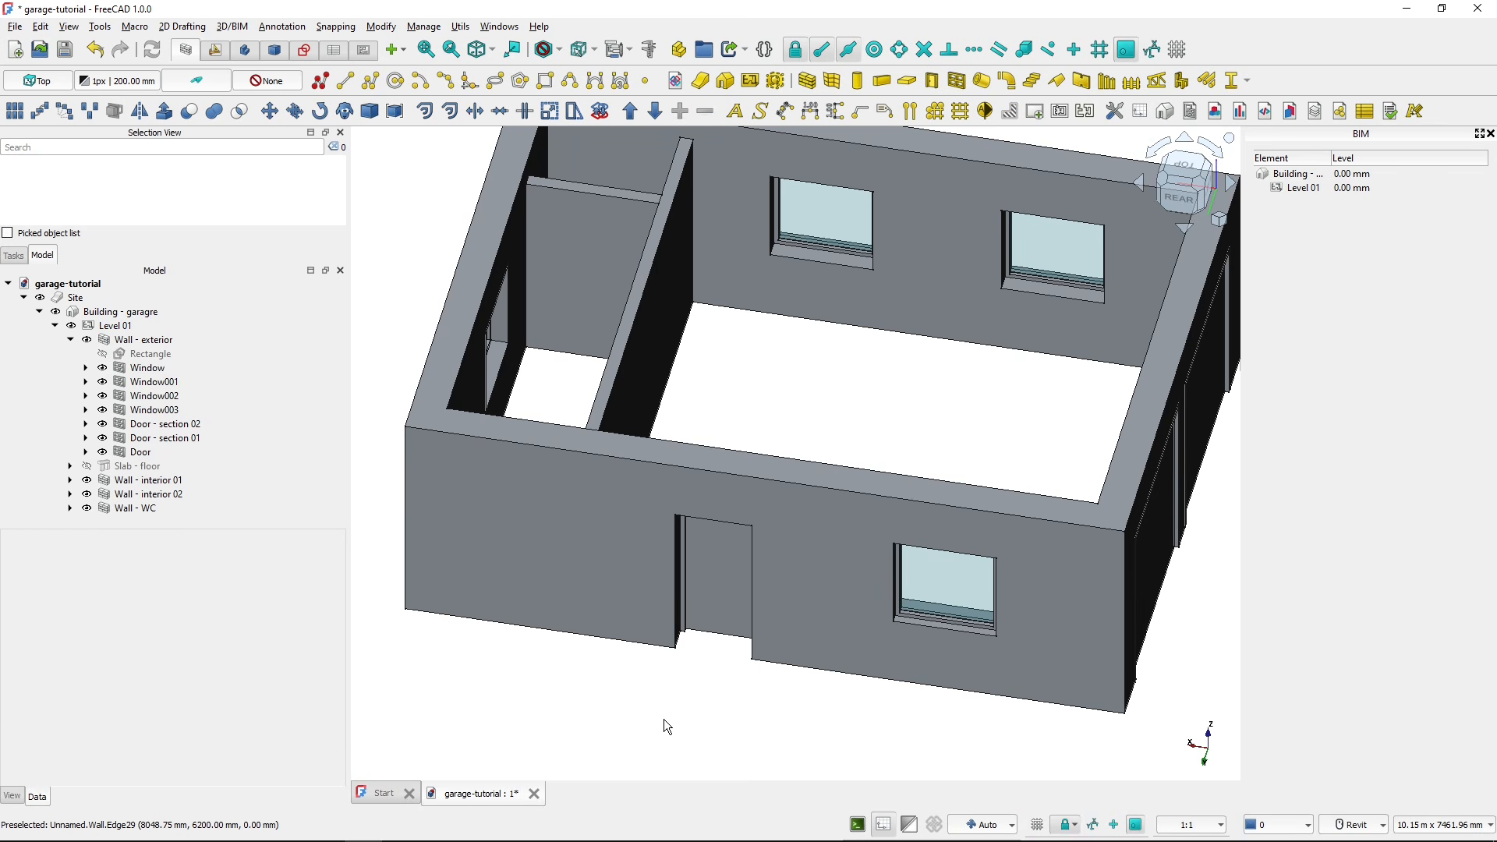
- Set Symbol Plan to true for the door in the rear exterior wall
click(704, 624)
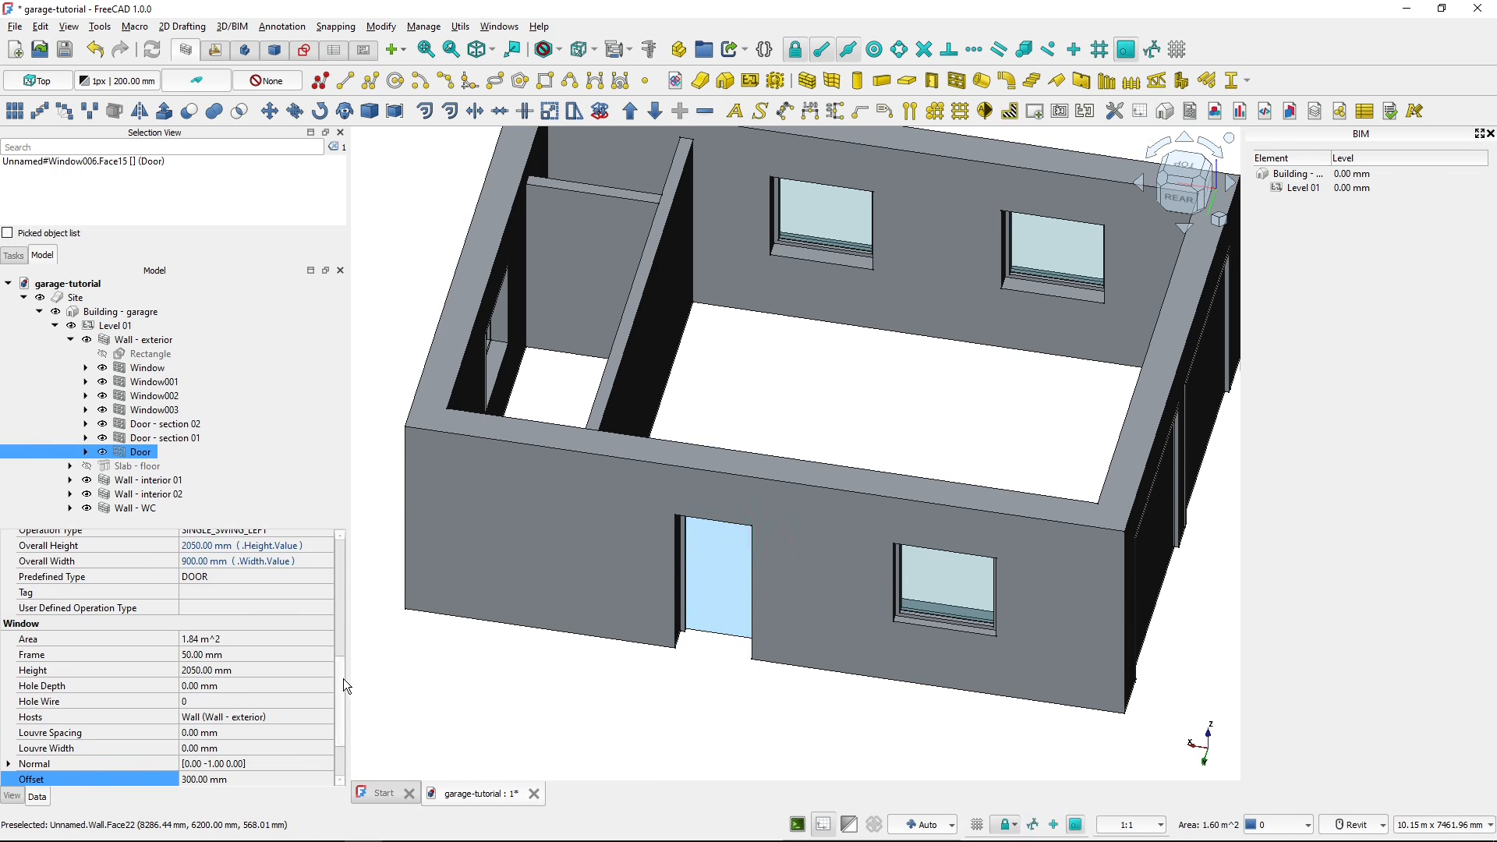
drag(343, 678, 343, 728)
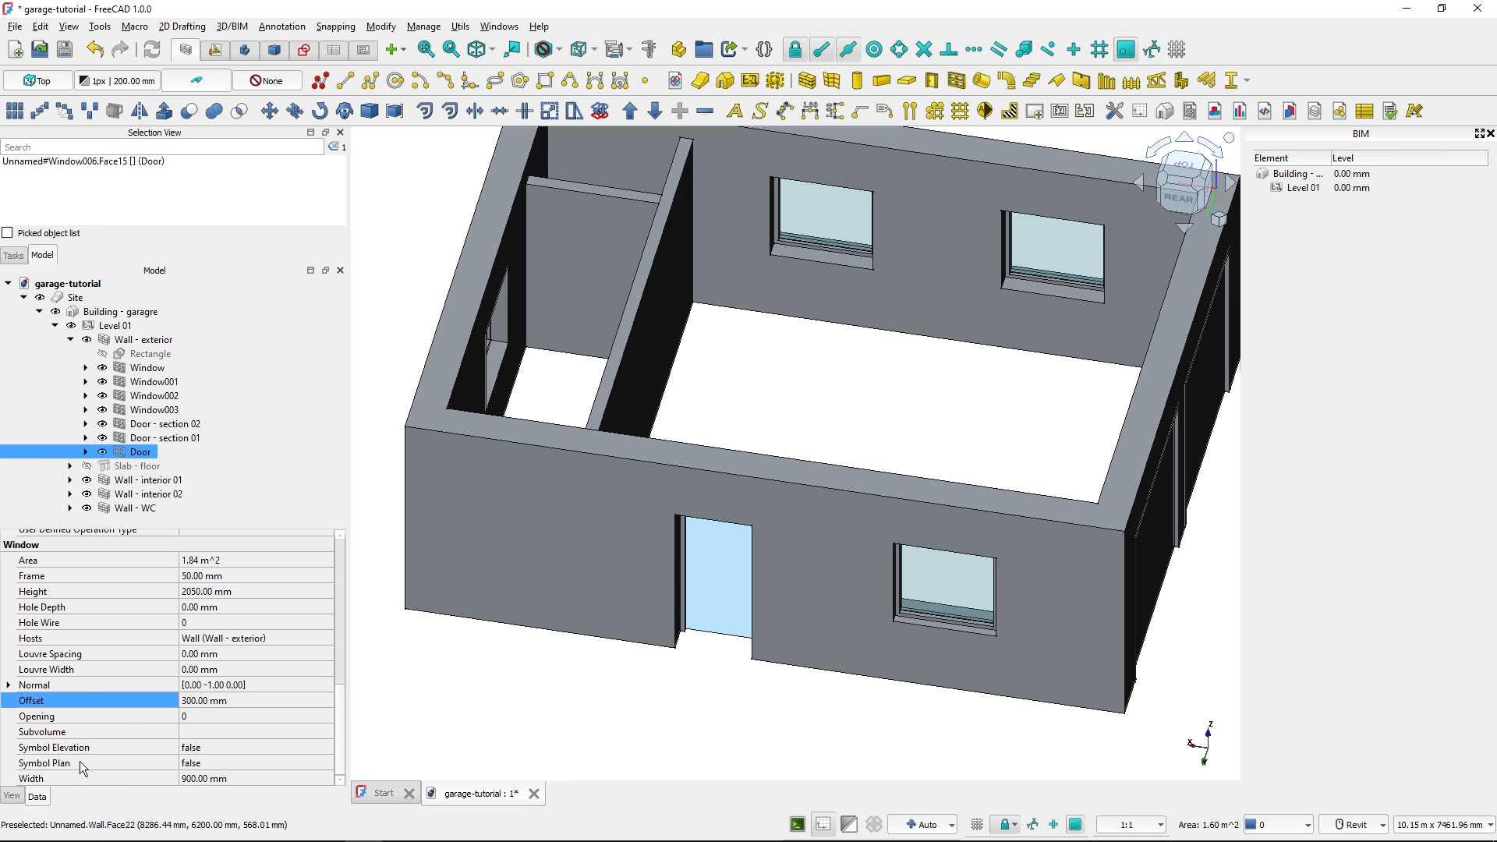
click(236, 766)
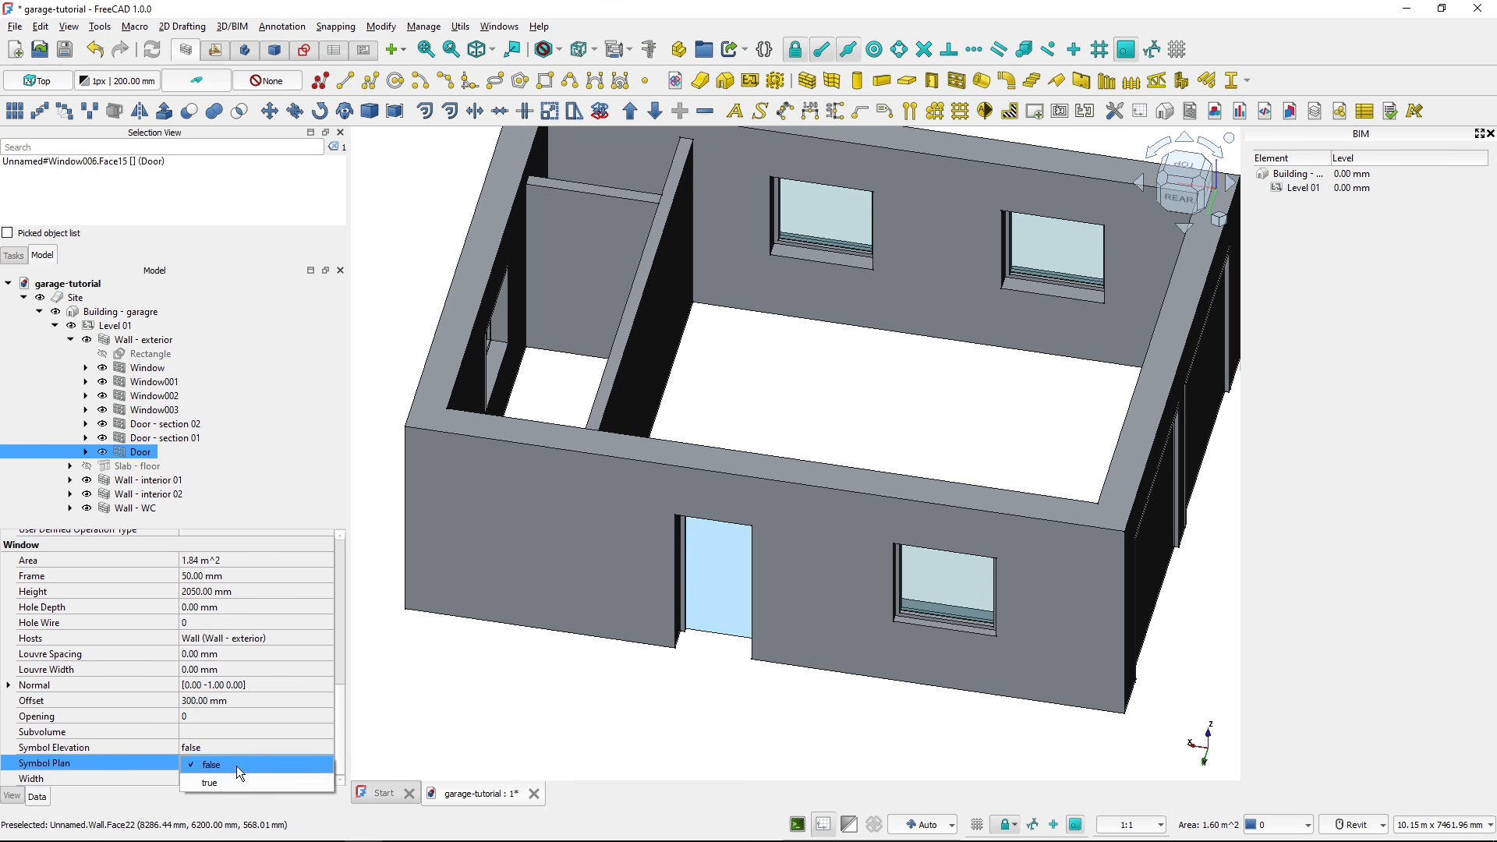
click(231, 780)
click(634, 721)
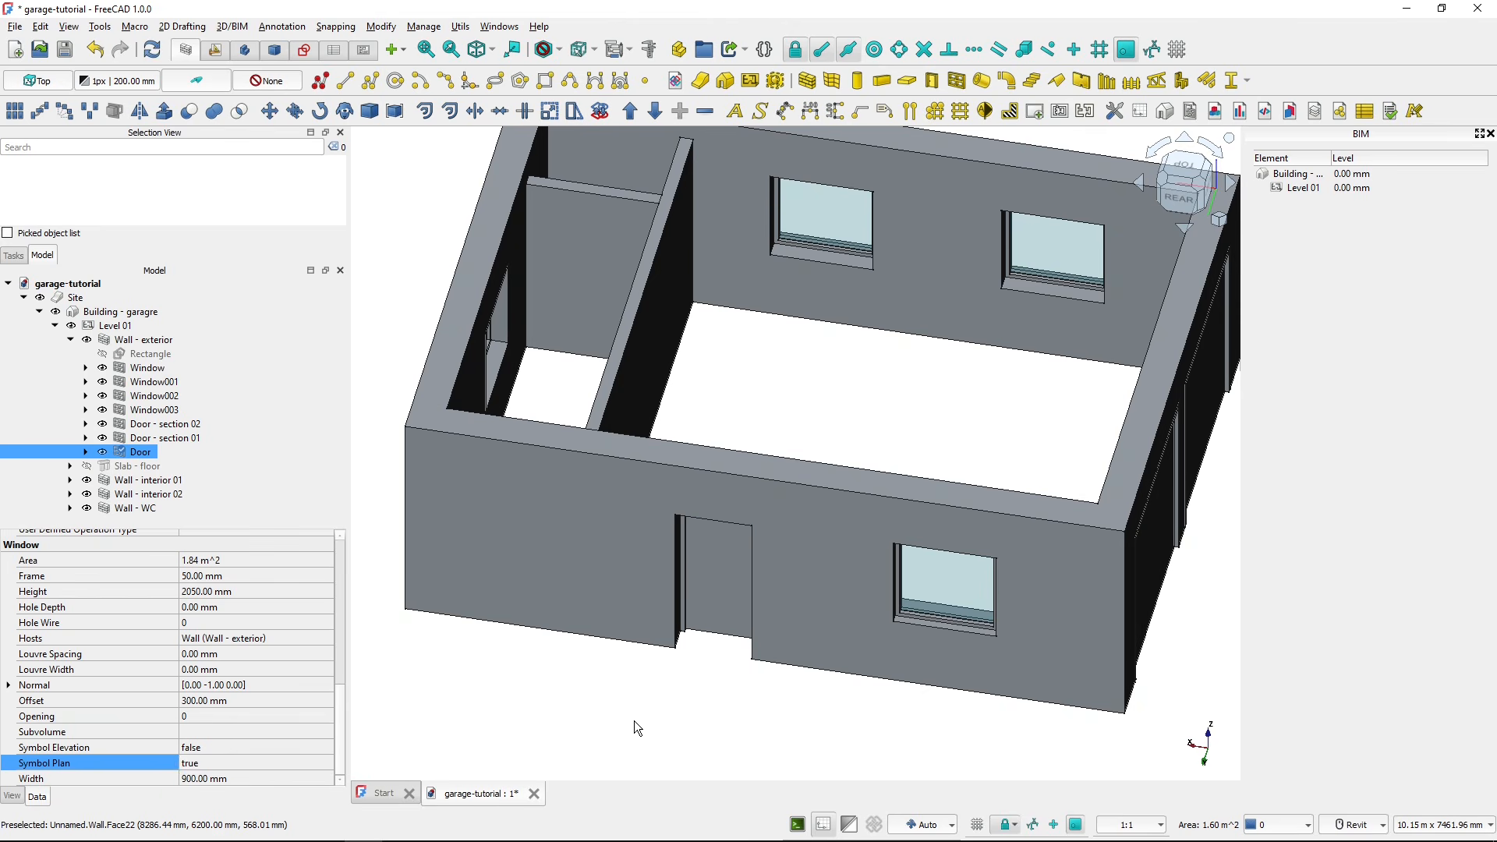
- Try the rear door's Opening property at 90 and at 45
click(725, 597)
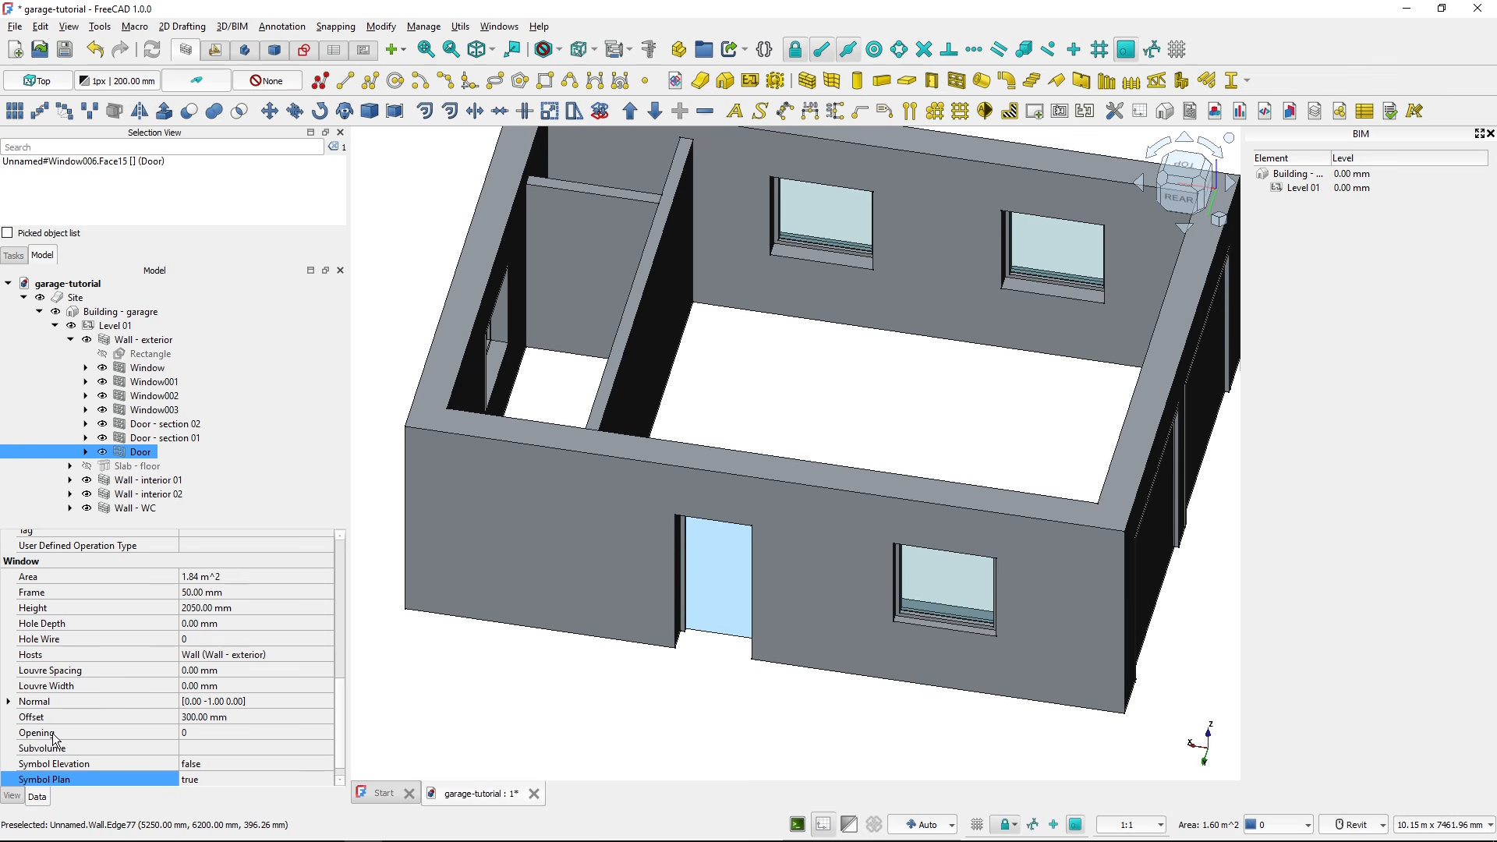
click(193, 734)
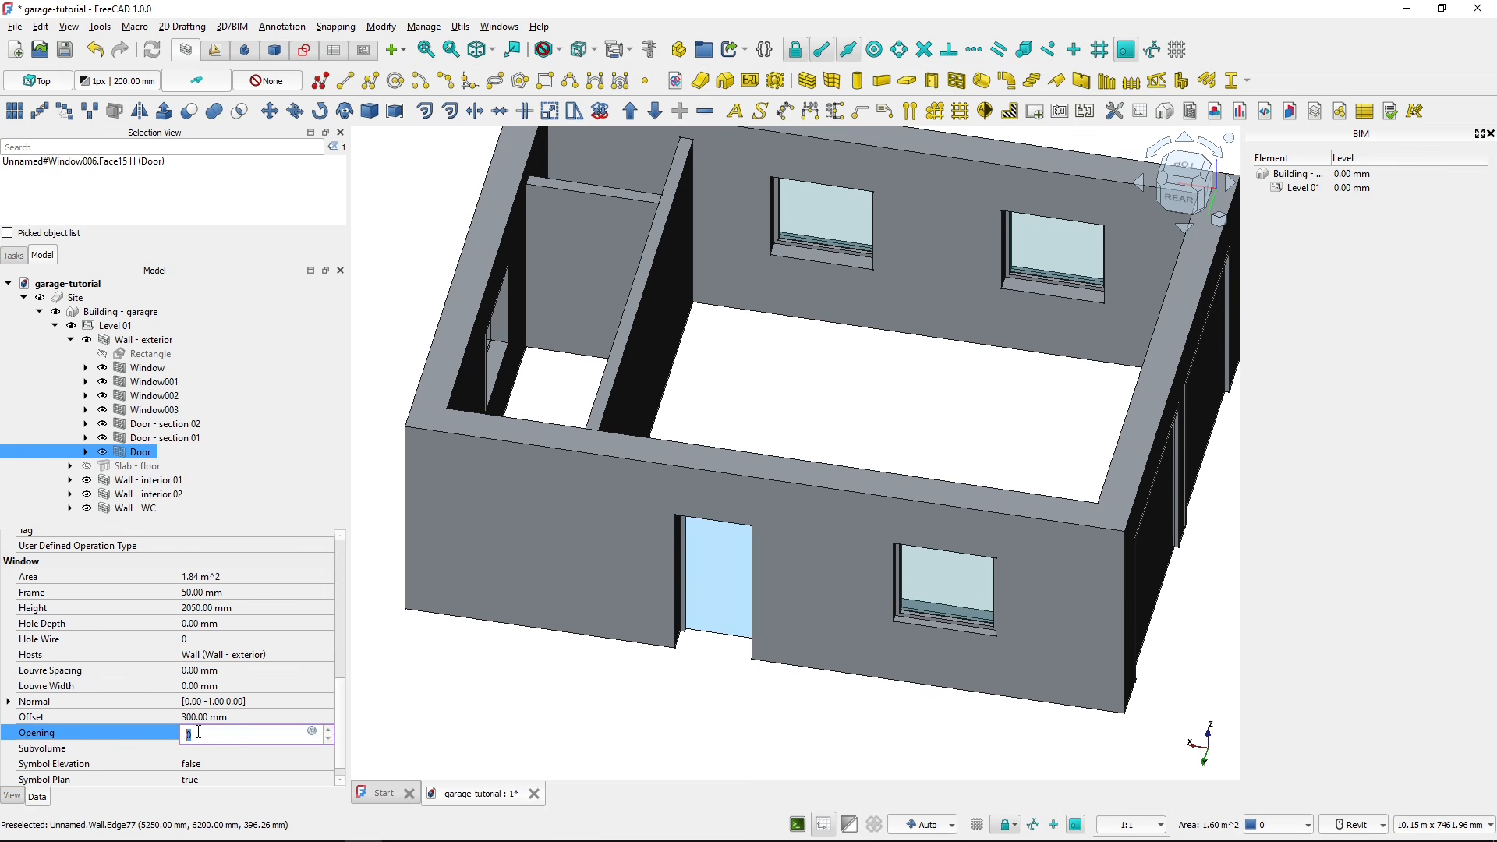
text(90)
key(Return)
click(196, 731)
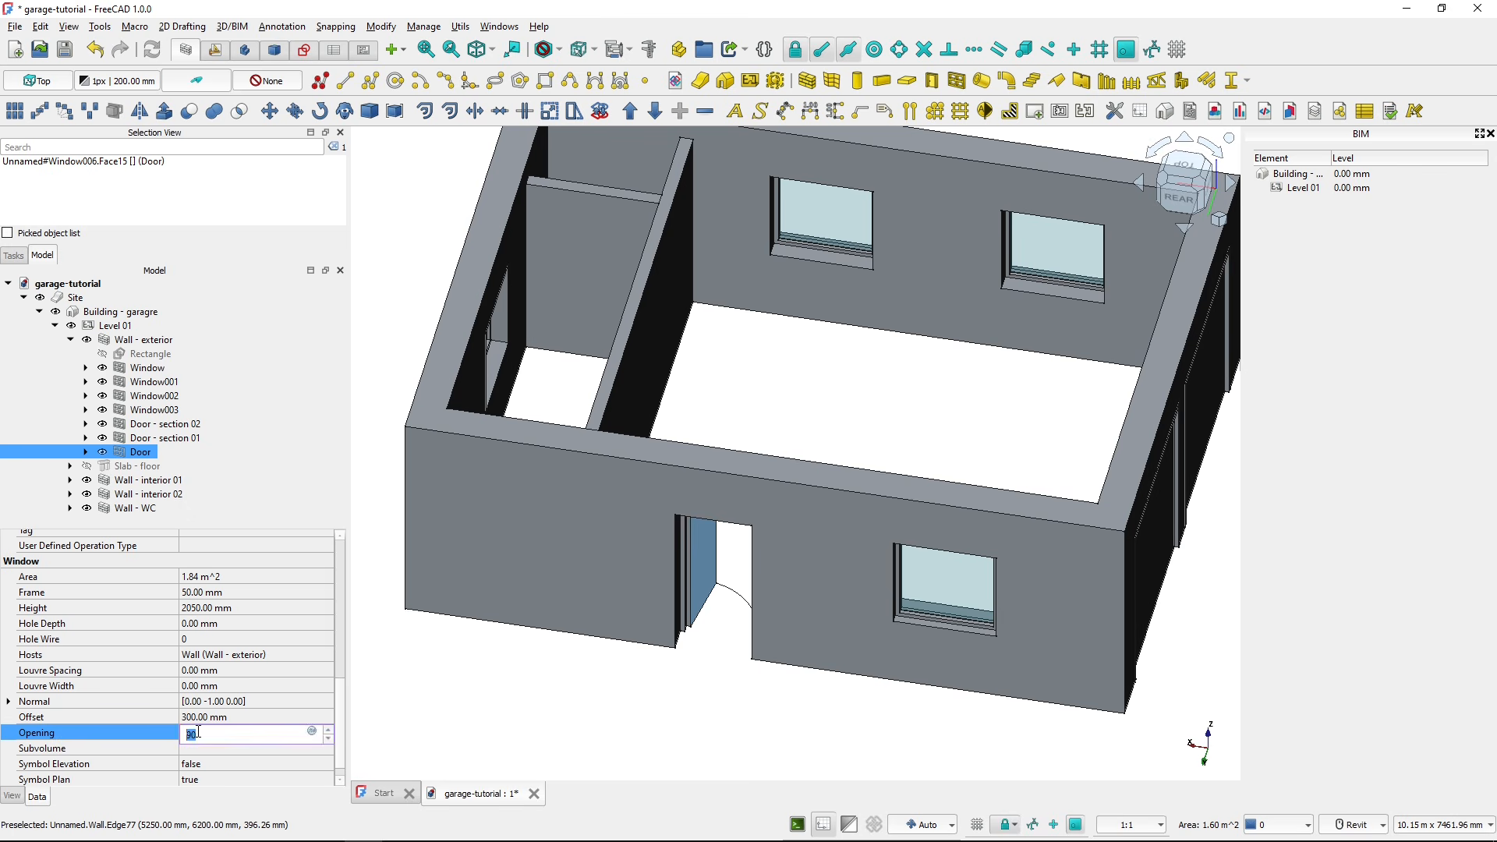
text(45)
key(Return)
shift+middle_drag(548, 695, 642, 697)
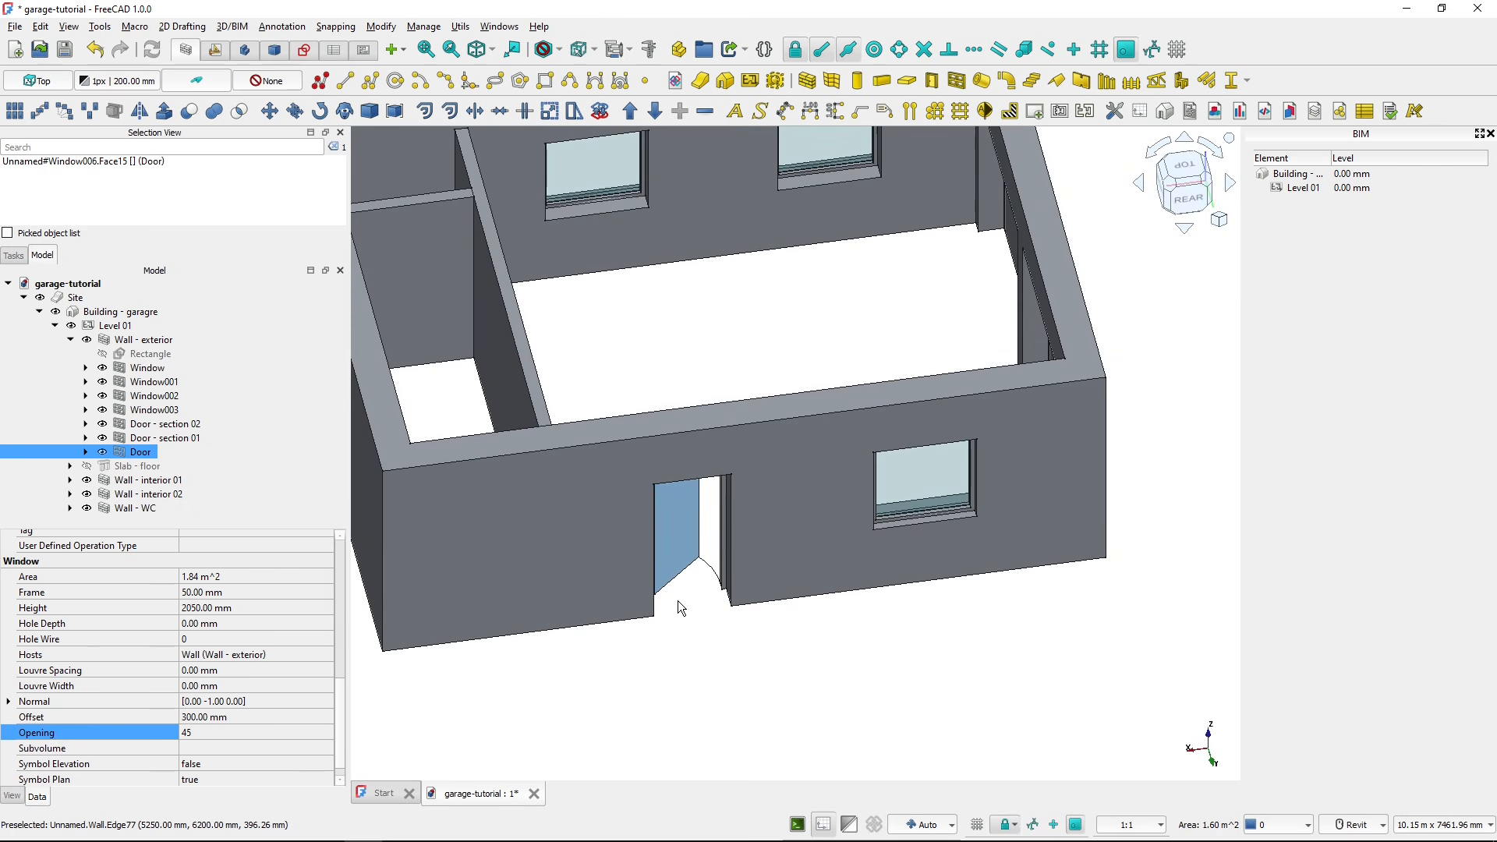
mouse_move(689, 611)
shift+middle_down()
mouse_move(668, 605)
mouse_move(678, 630)
shift+middle_up()
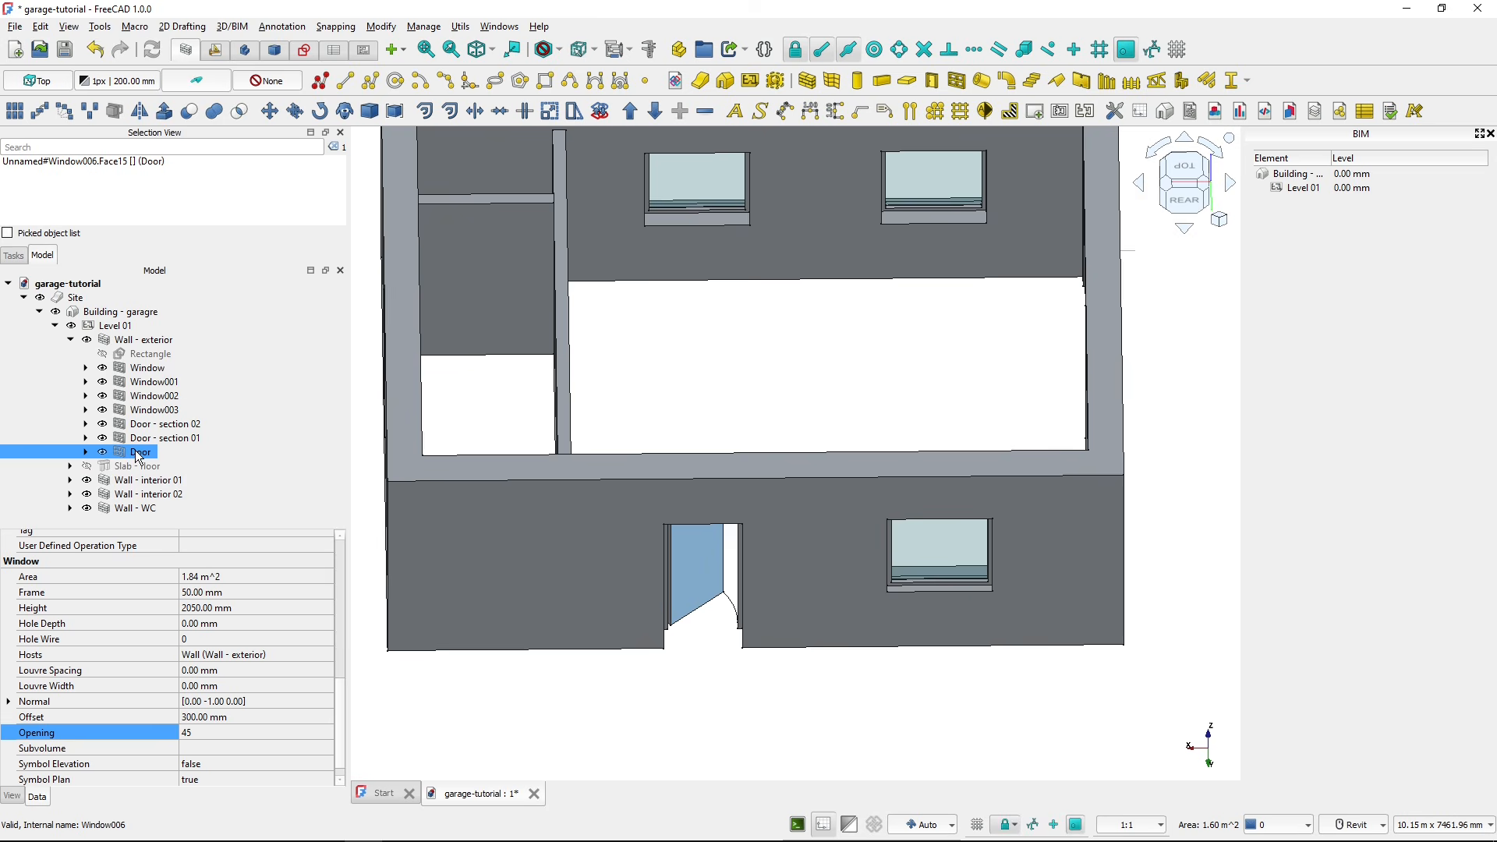
- Invert the rear door's opening direction and compare its swing with the PDF plan
right_click(140, 459)
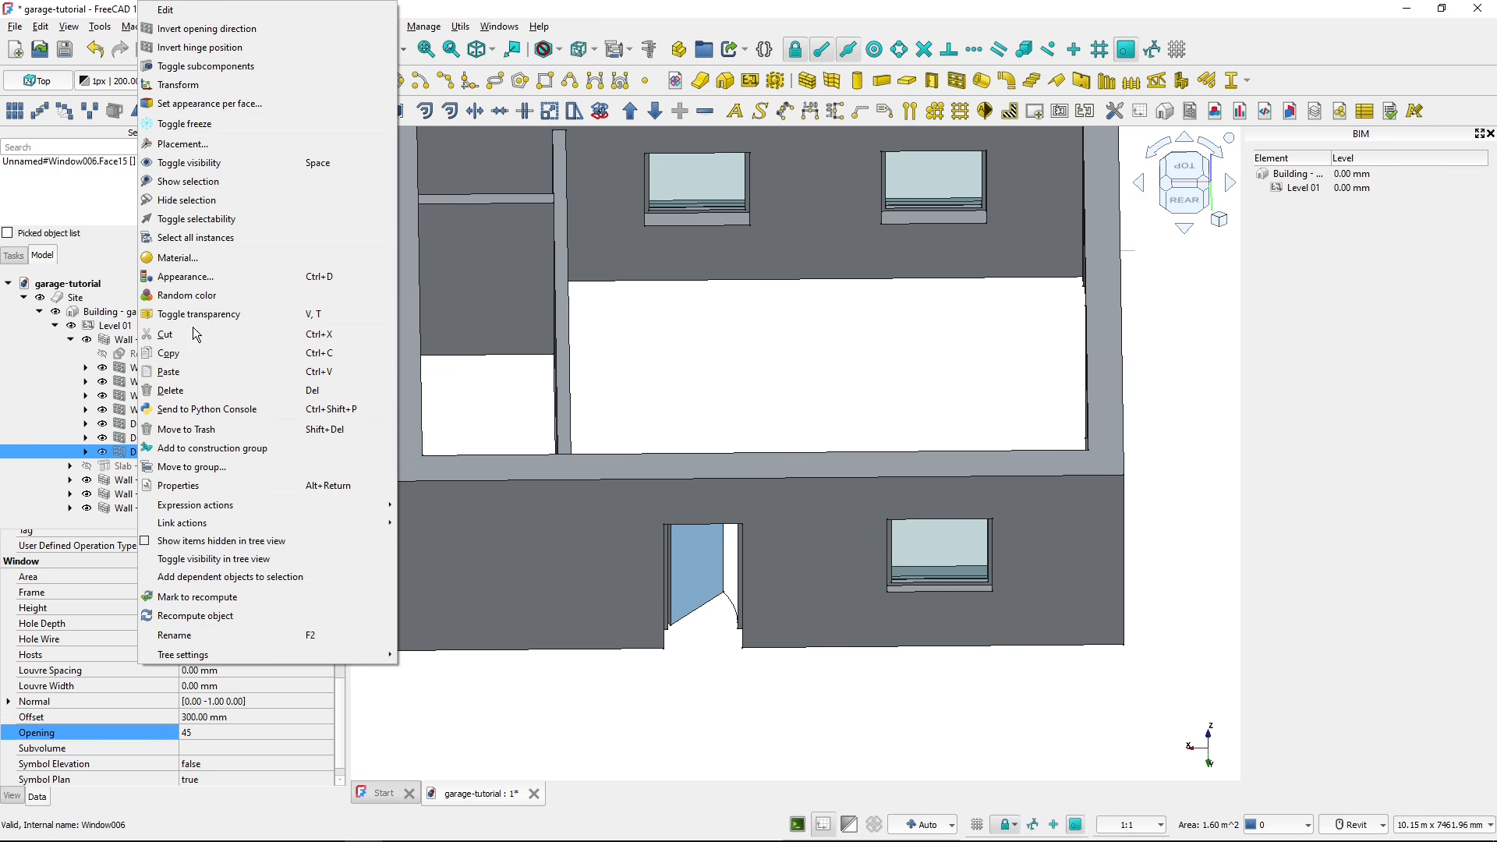
click(194, 29)
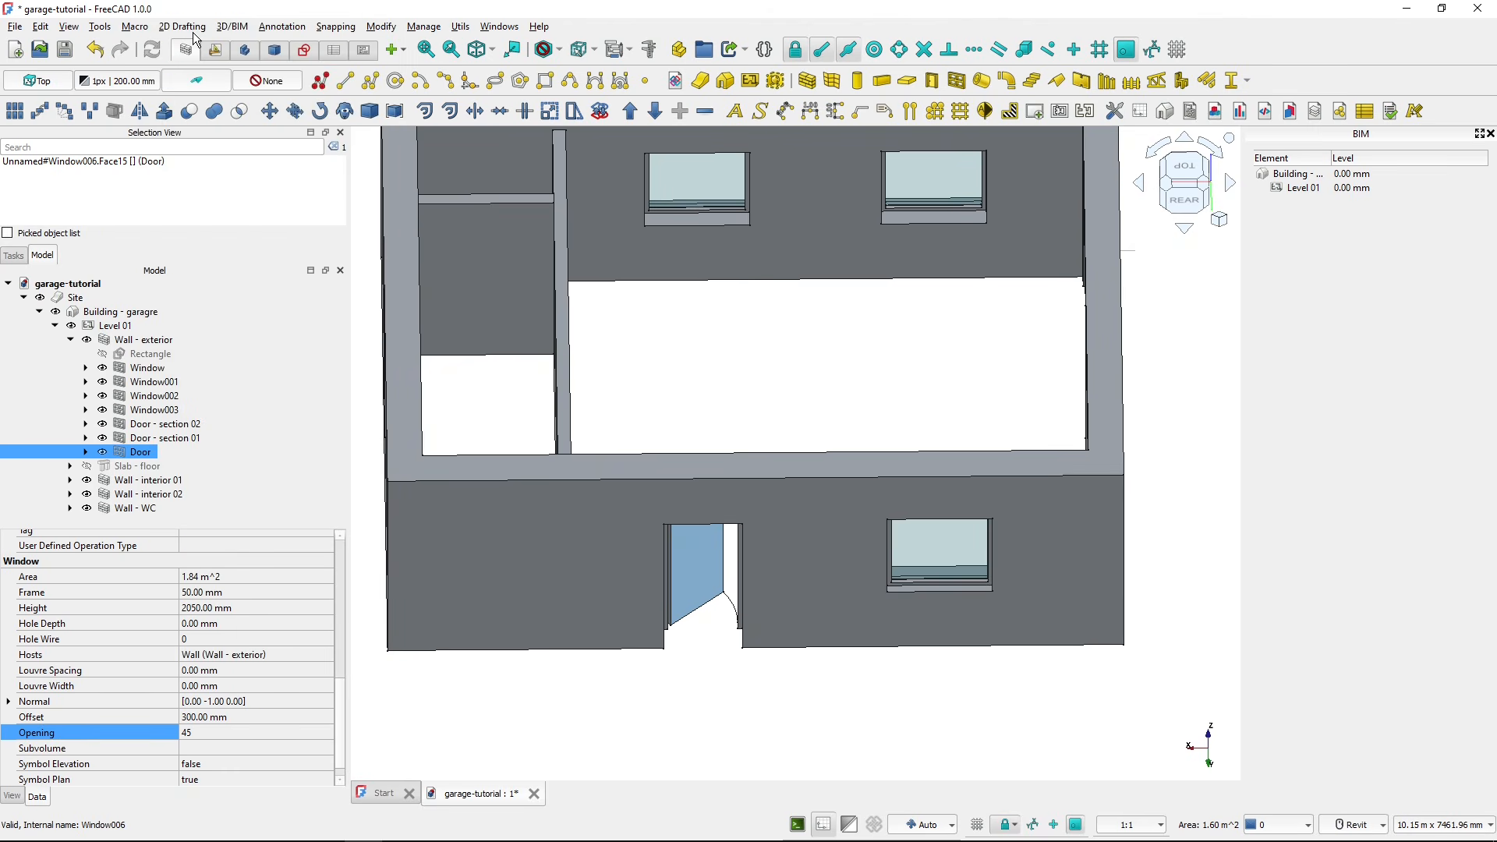
shift+middle_drag(682, 691, 585, 704)
key(alt+Tab)
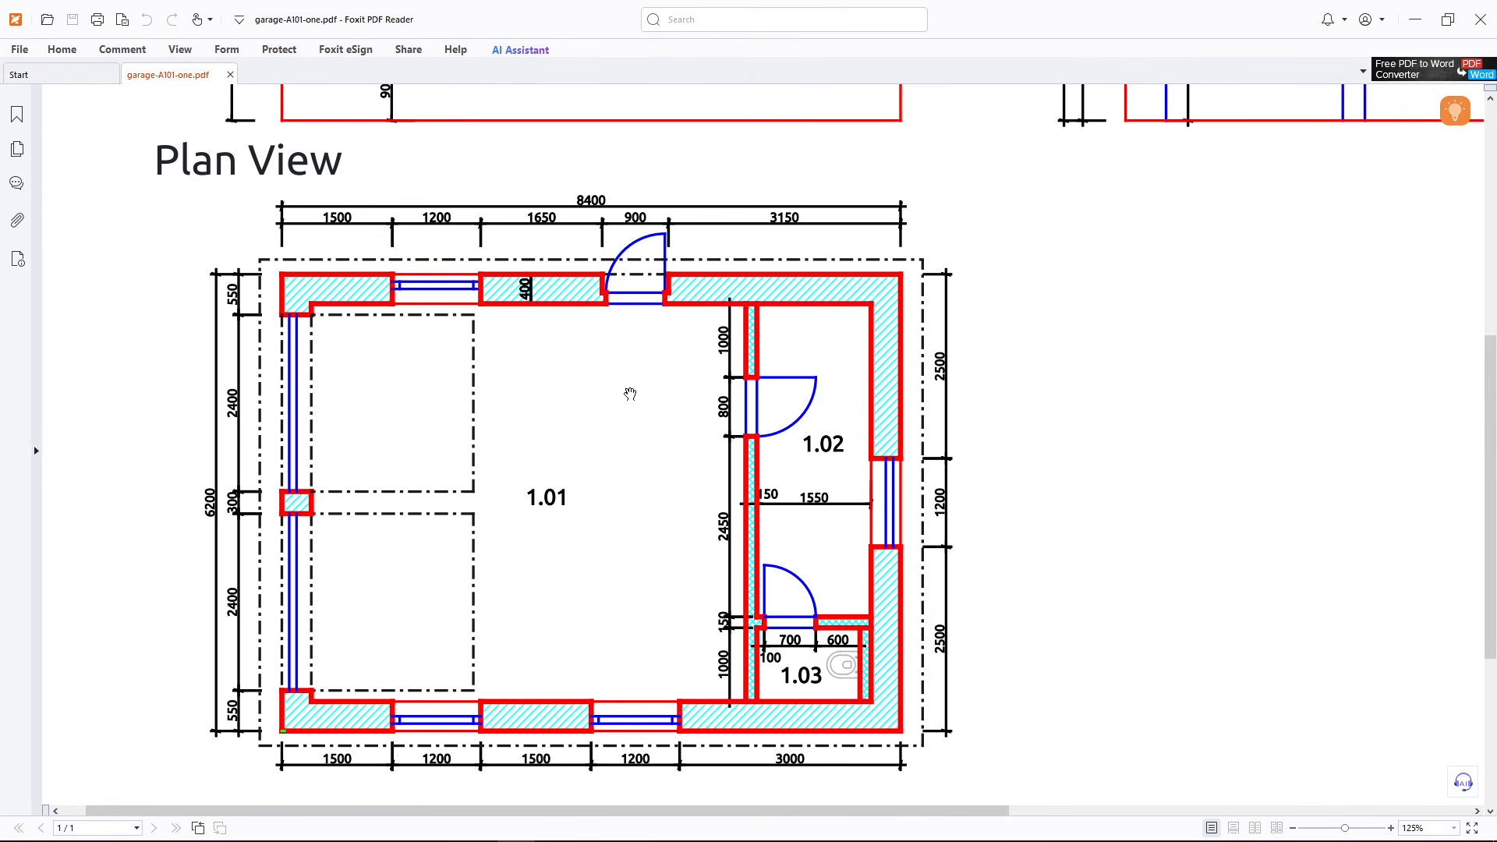
key(alt+Tab)
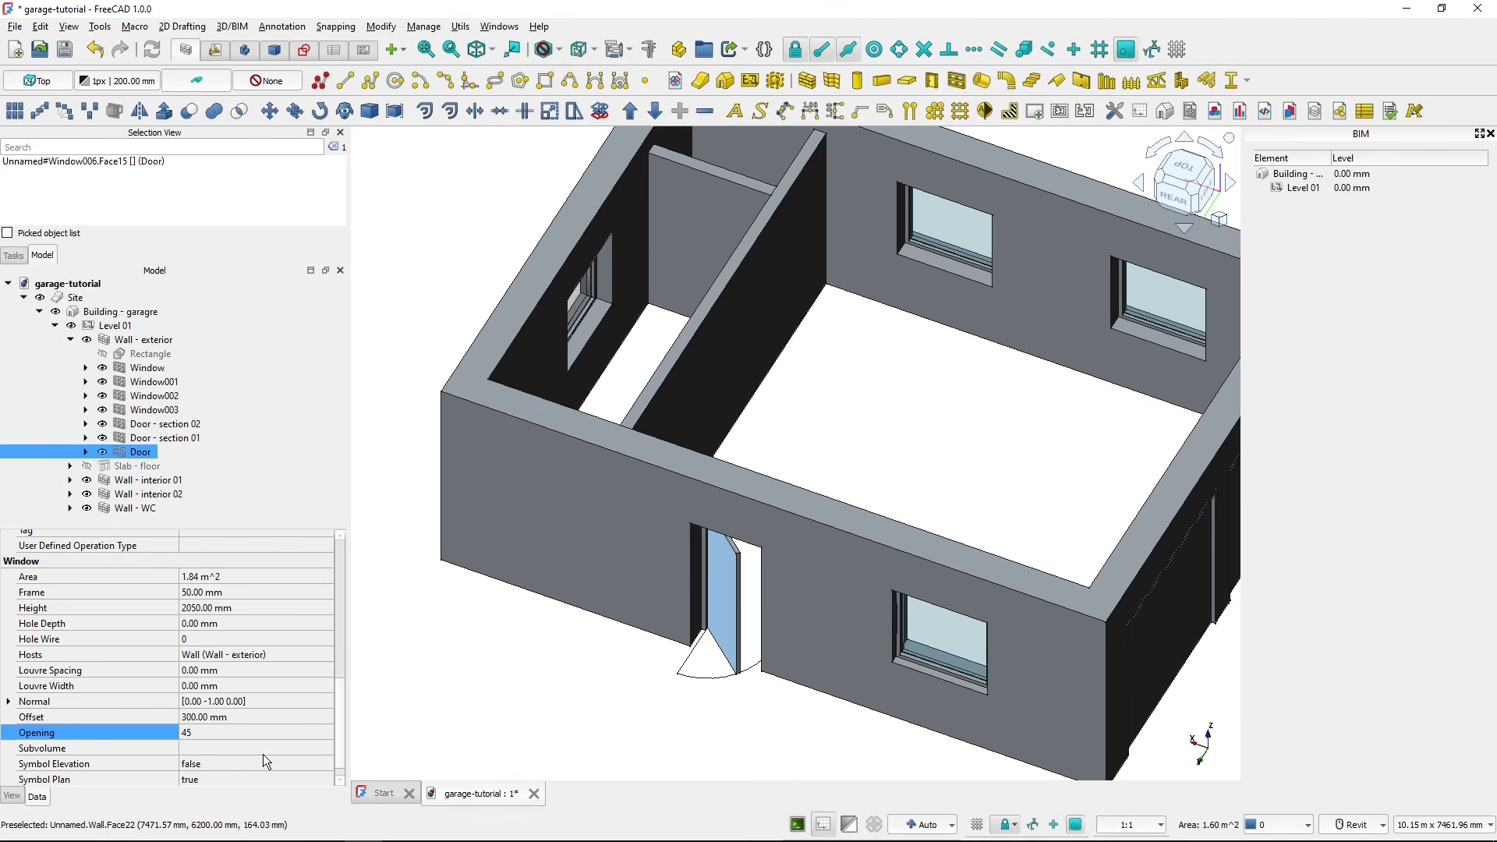
- Set the rear door's Opening to 0 and review its remaining properties
click(233, 733)
text(0)
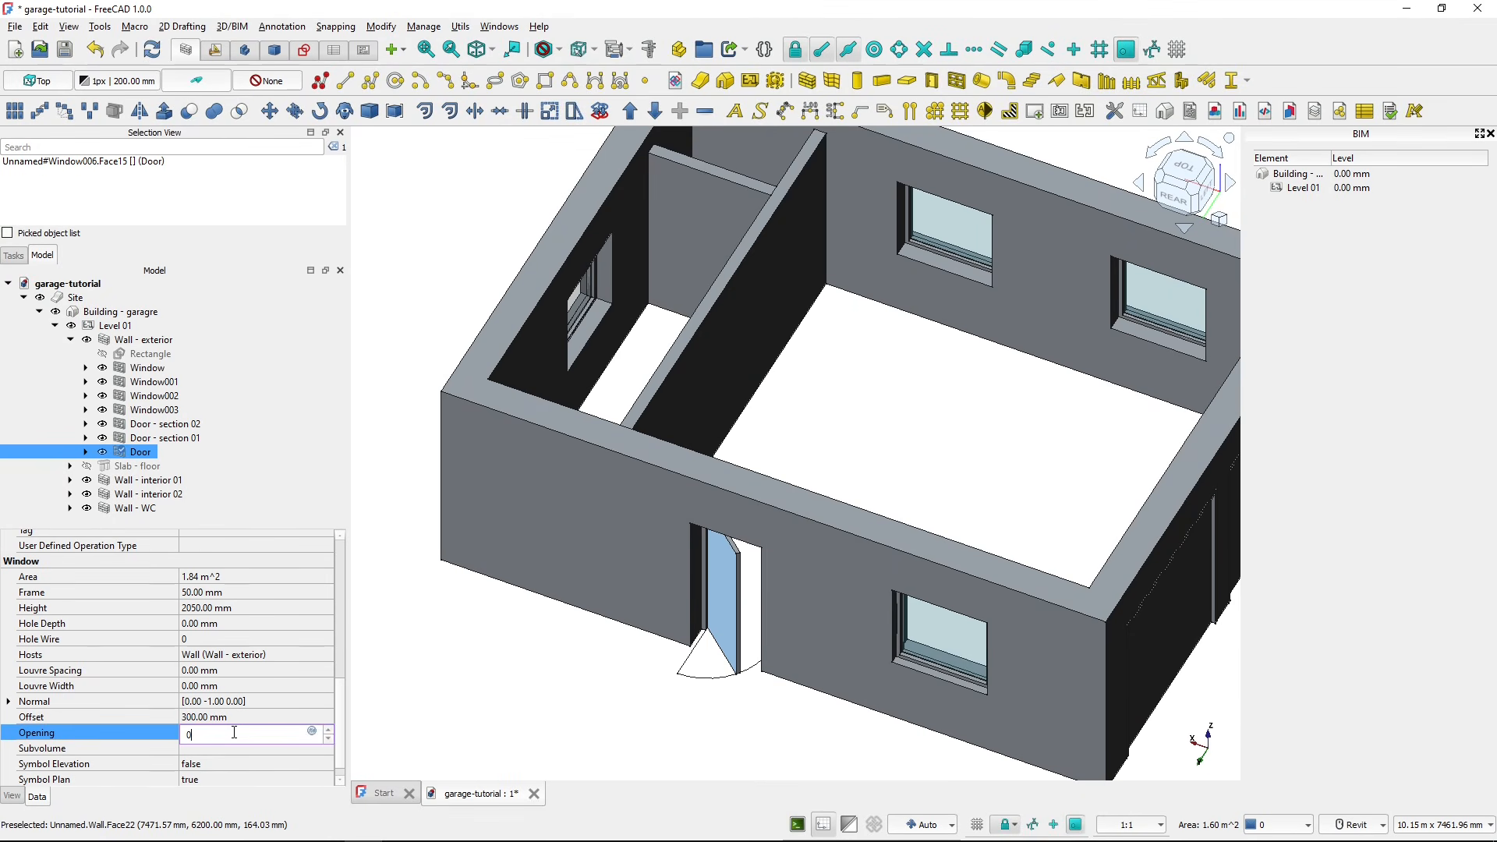
key(Return)
click(690, 696)
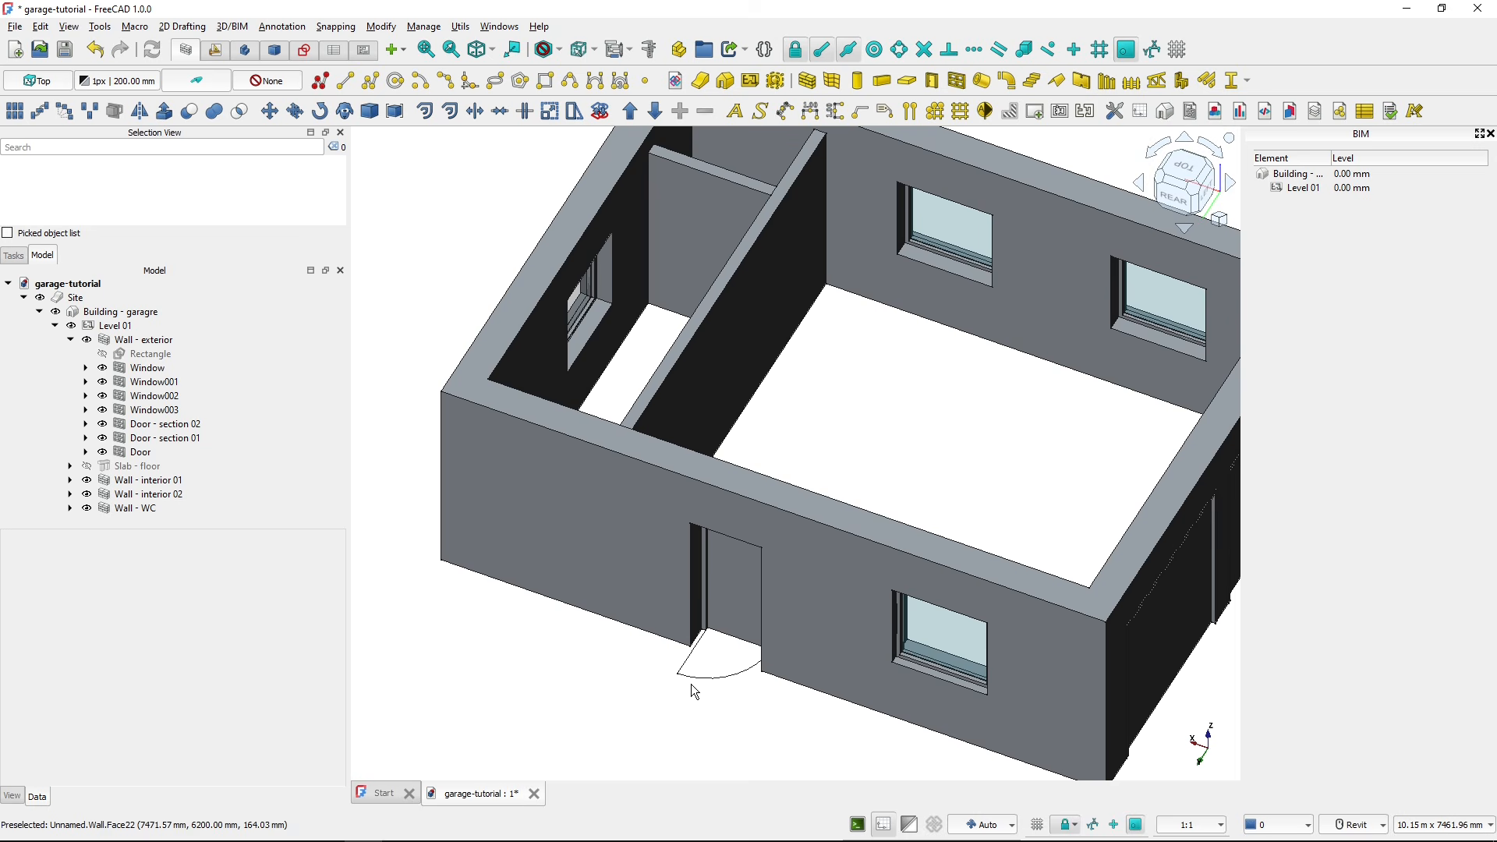
click(725, 593)
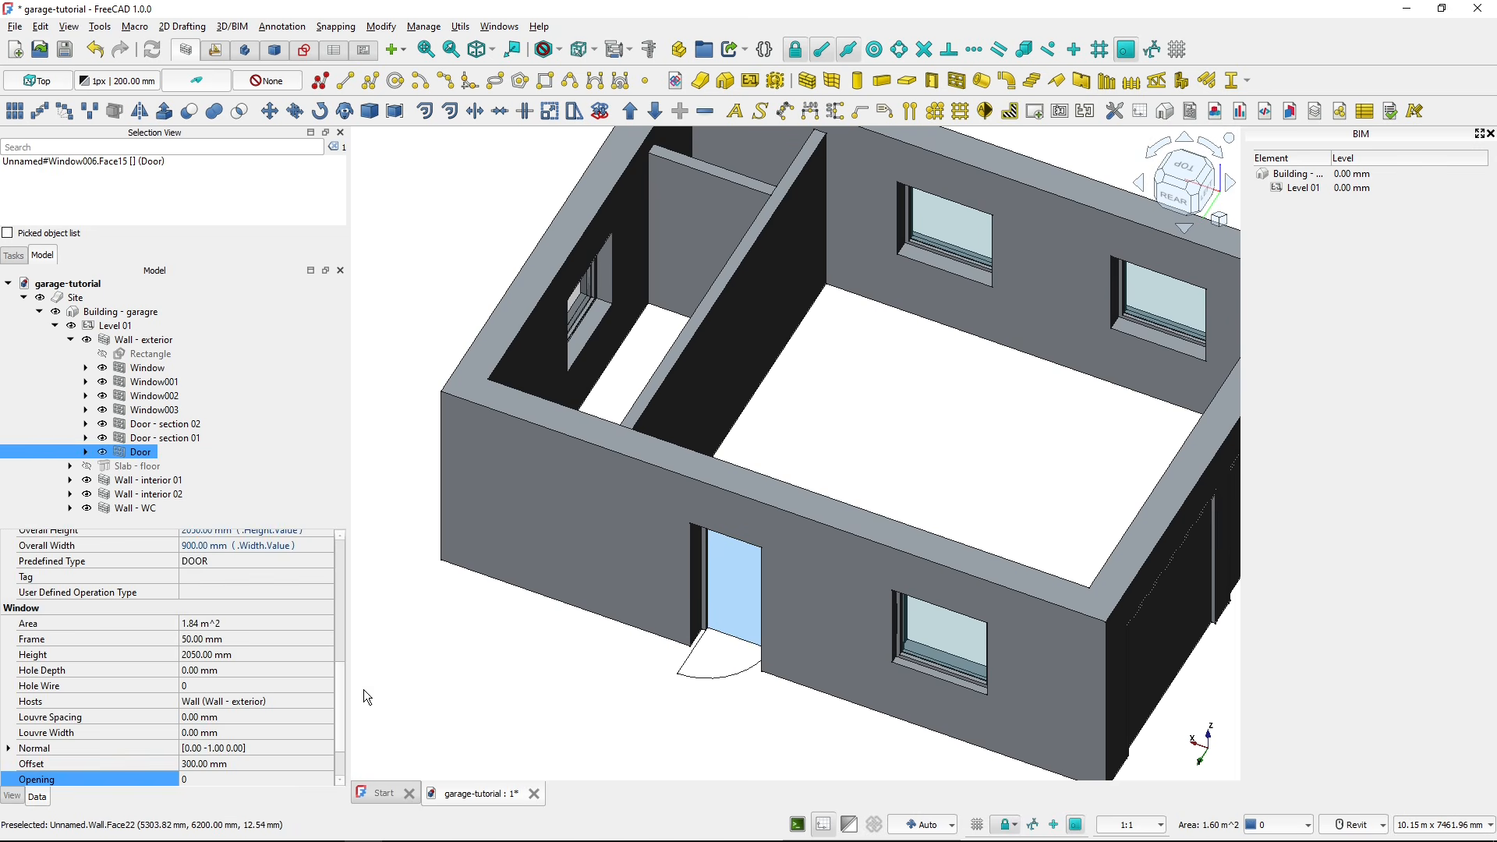
scroll(219, 715, down, 1)
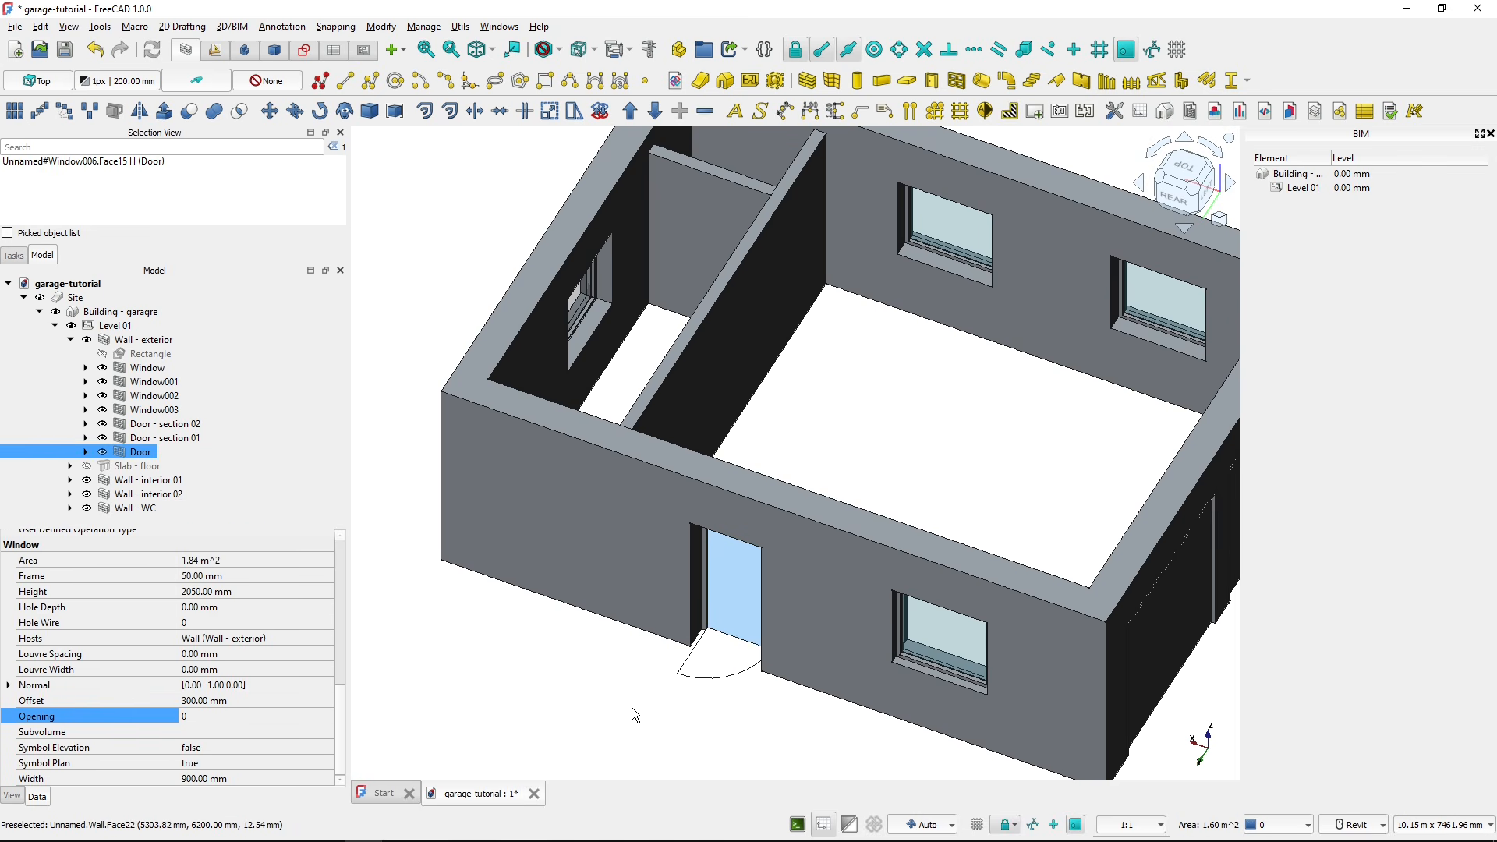
click(662, 680)
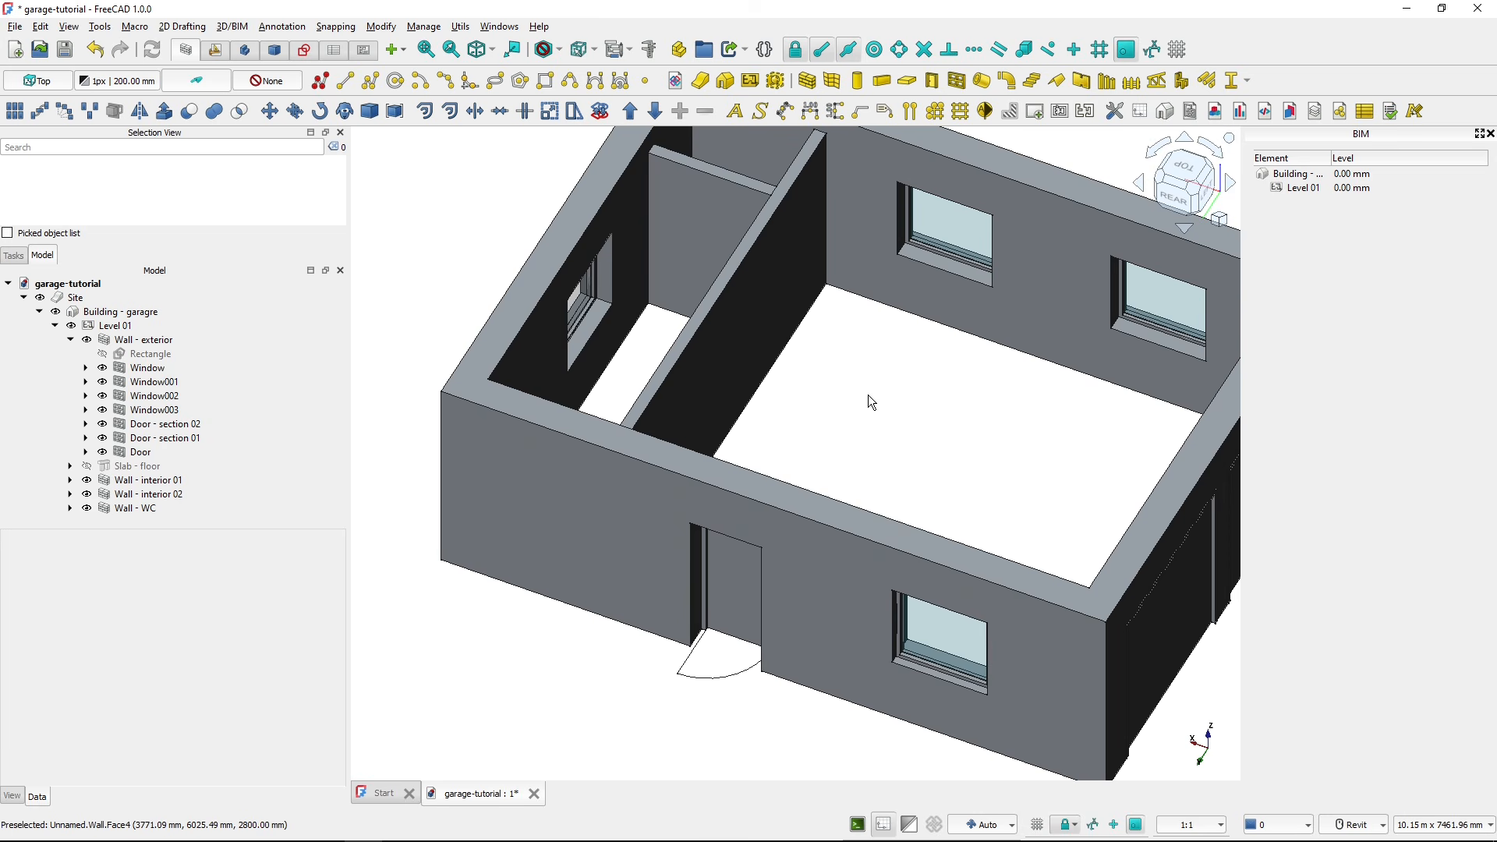
- Check the position of the door between rooms 1.01 and 1.02 in the PDF plan
key(alt+Tab)
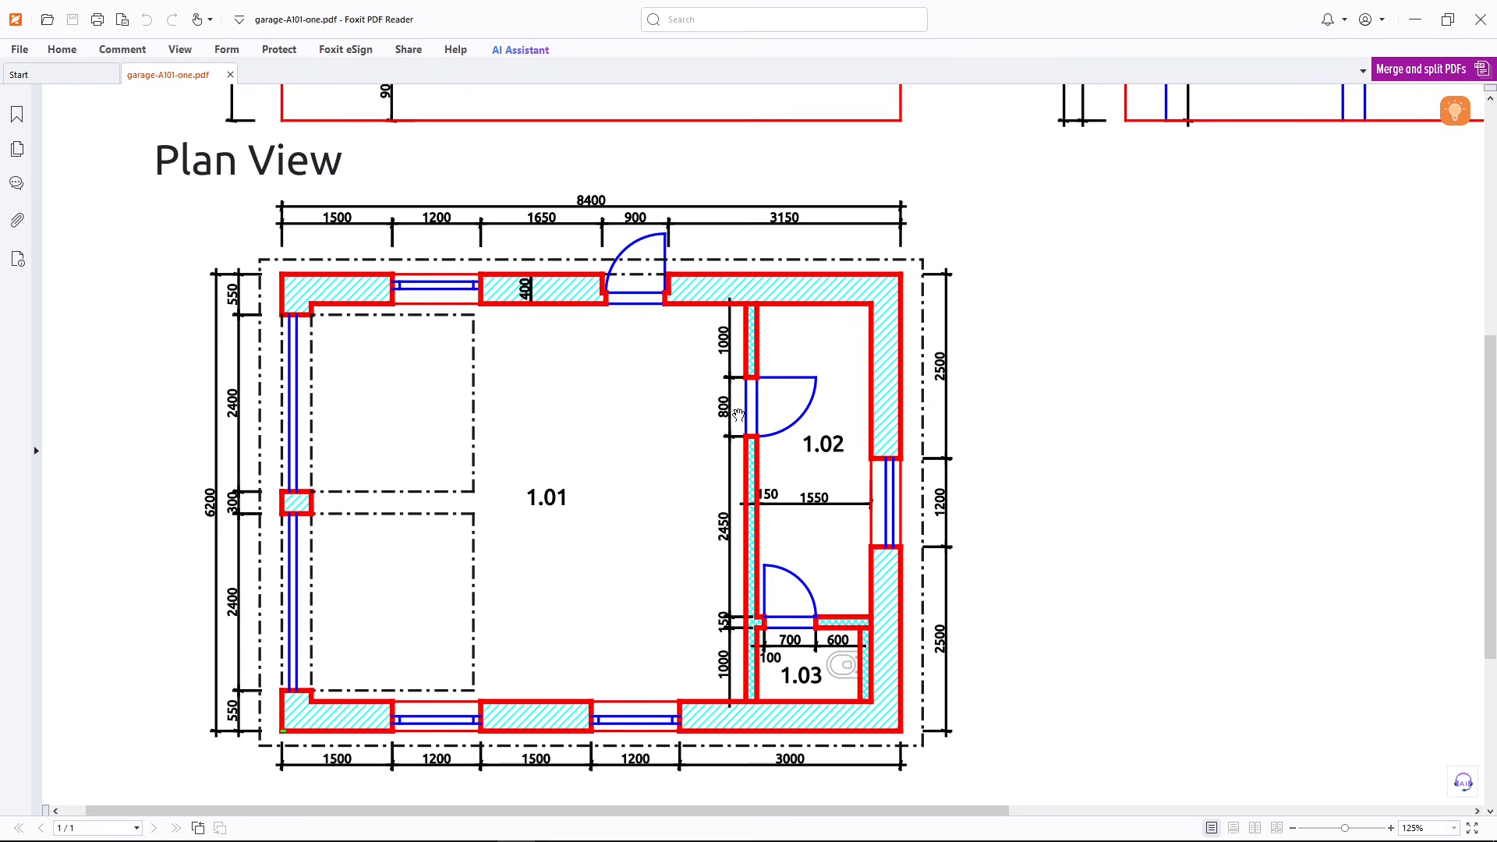
key(alt+Tab)
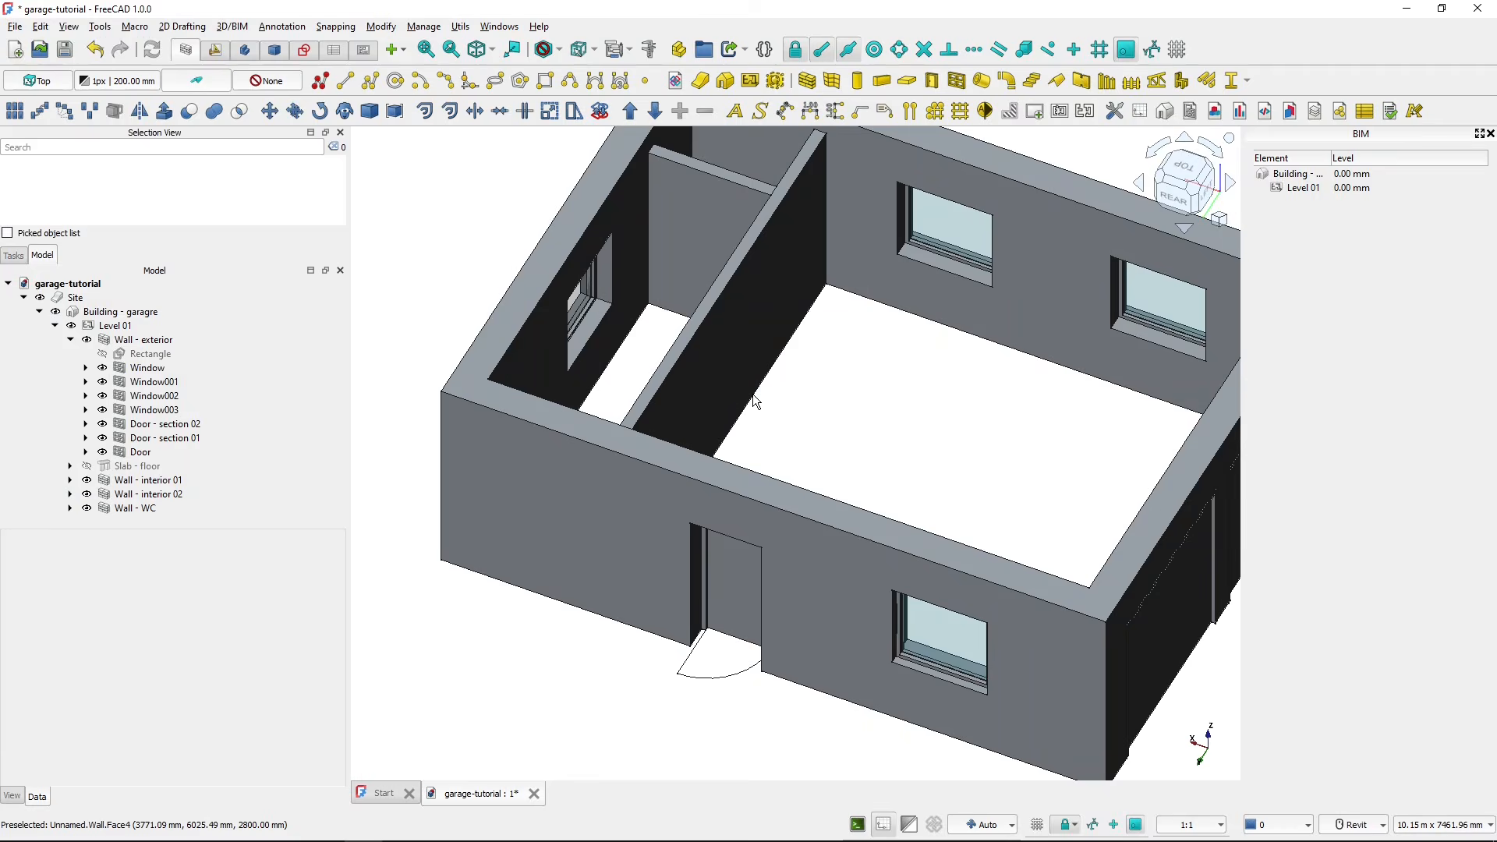
scroll(784, 422, up, 1)
shift+middle_drag(783, 422, 739, 373)
scroll(585, 659, down, 3)
shift+middle_drag(524, 630, 1091, 569)
shift+middle_drag(837, 563, 1157, 637)
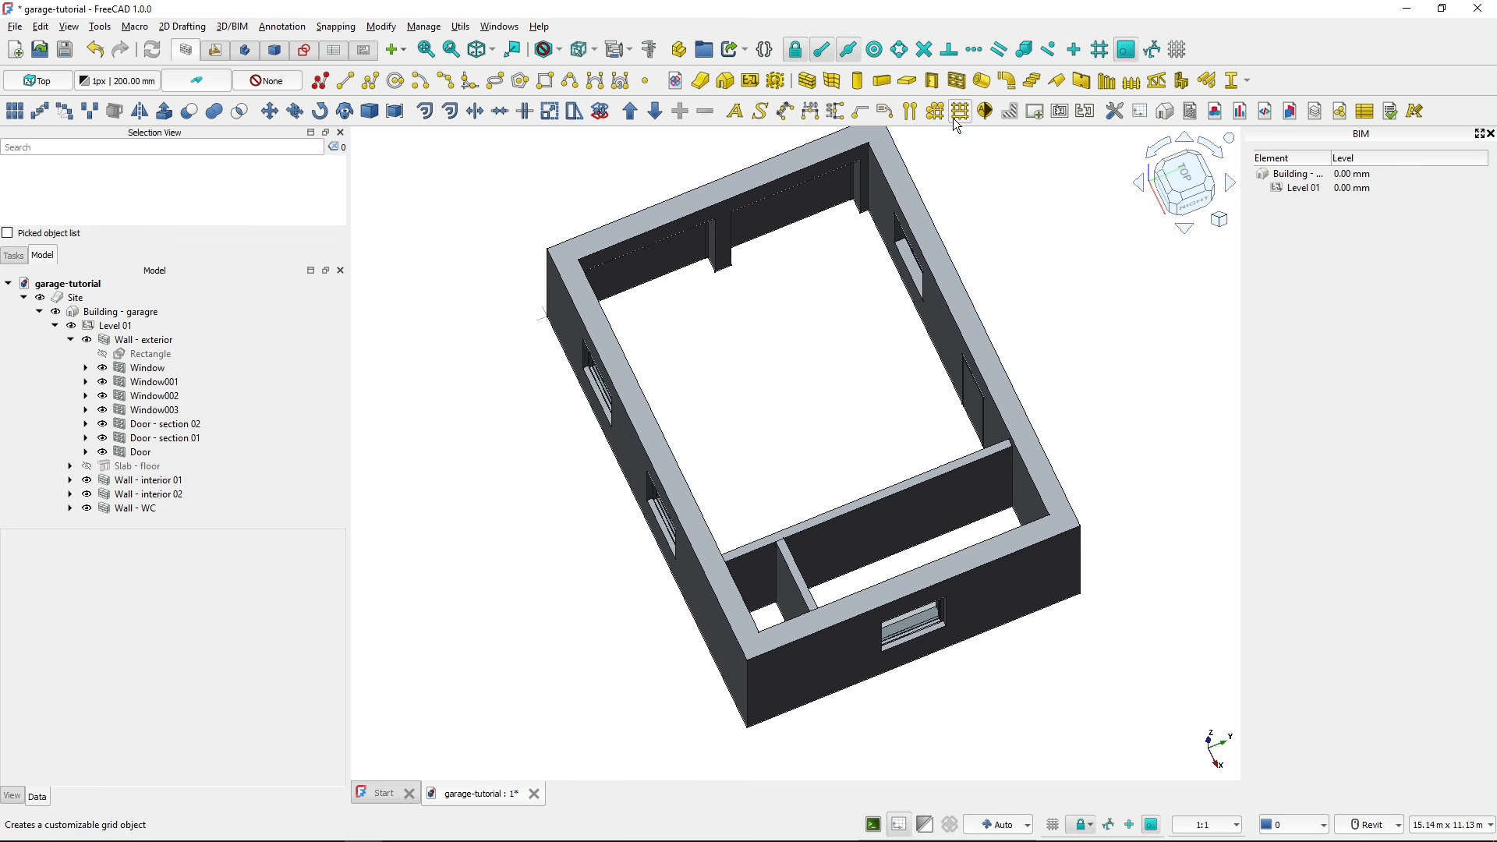
- Place a 900 by 2050 mm Simple door with W1 set to 150 mm at the rear end of Wall - interior 01
click(938, 96)
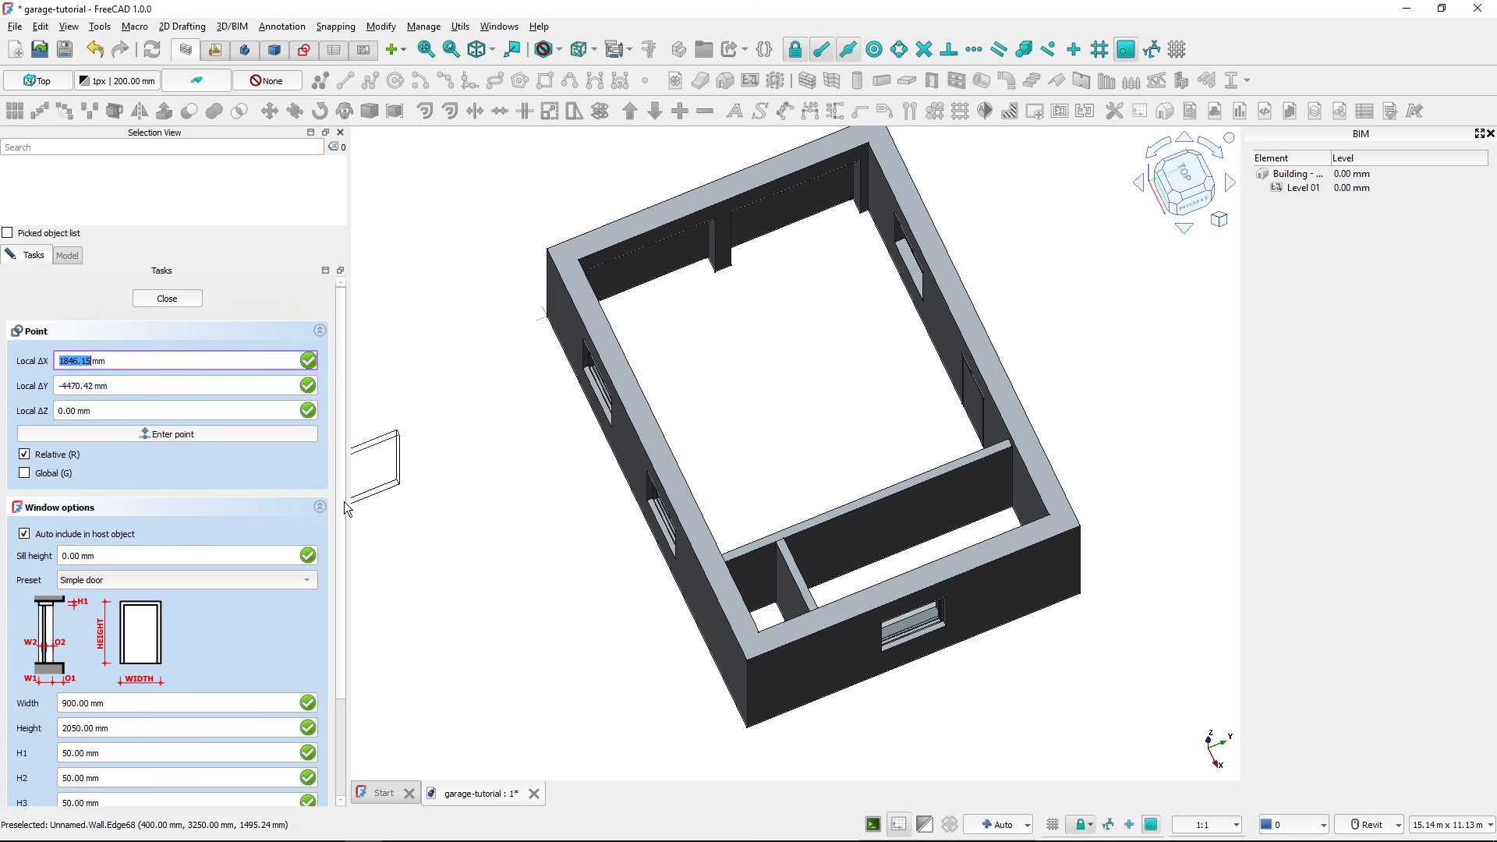
scroll(344, 502, down, 3)
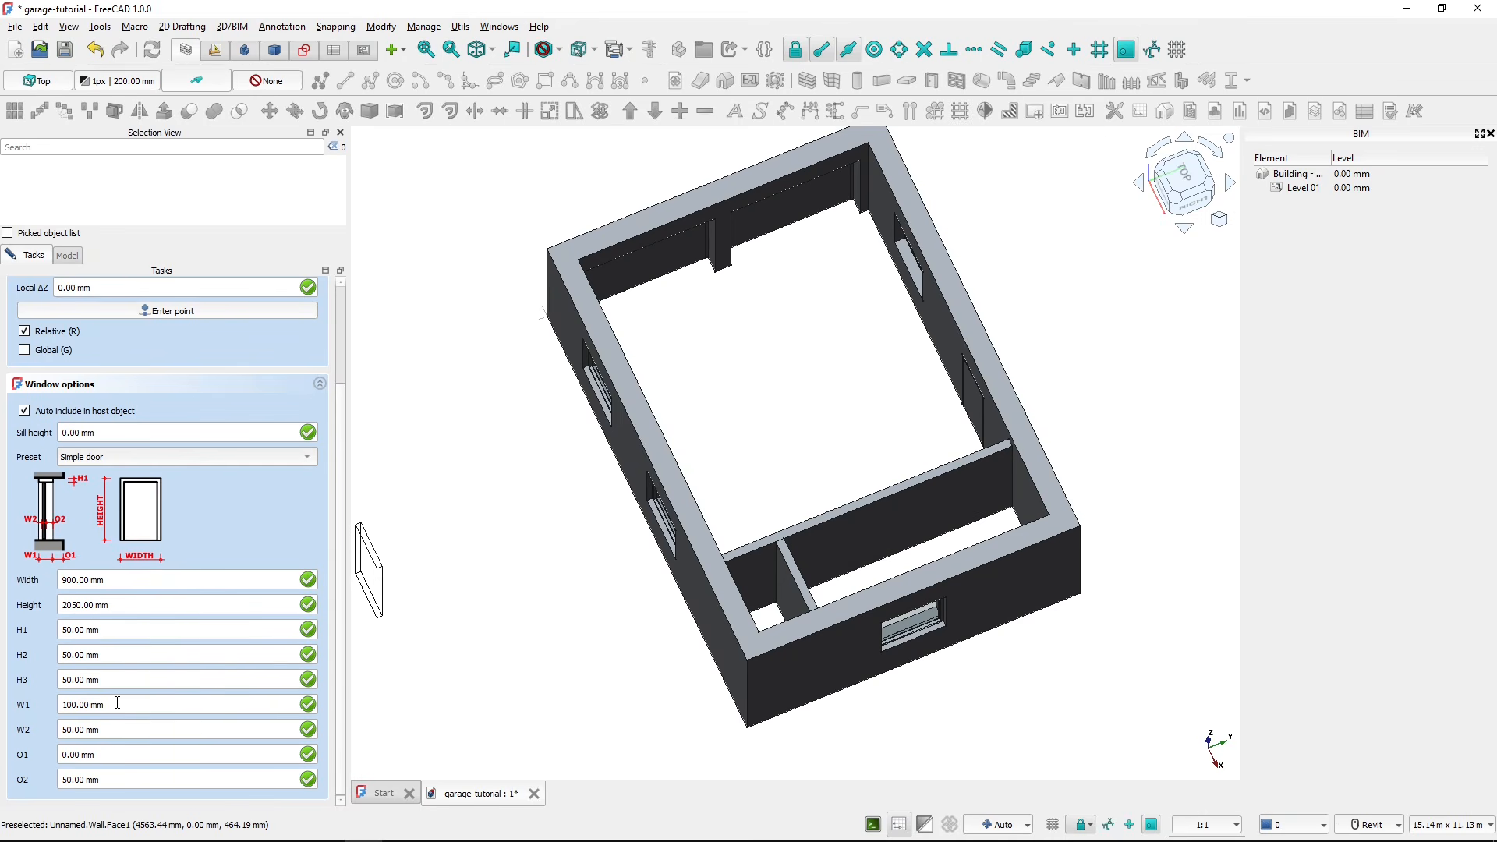
drag(118, 703, 4, 696)
text(150)
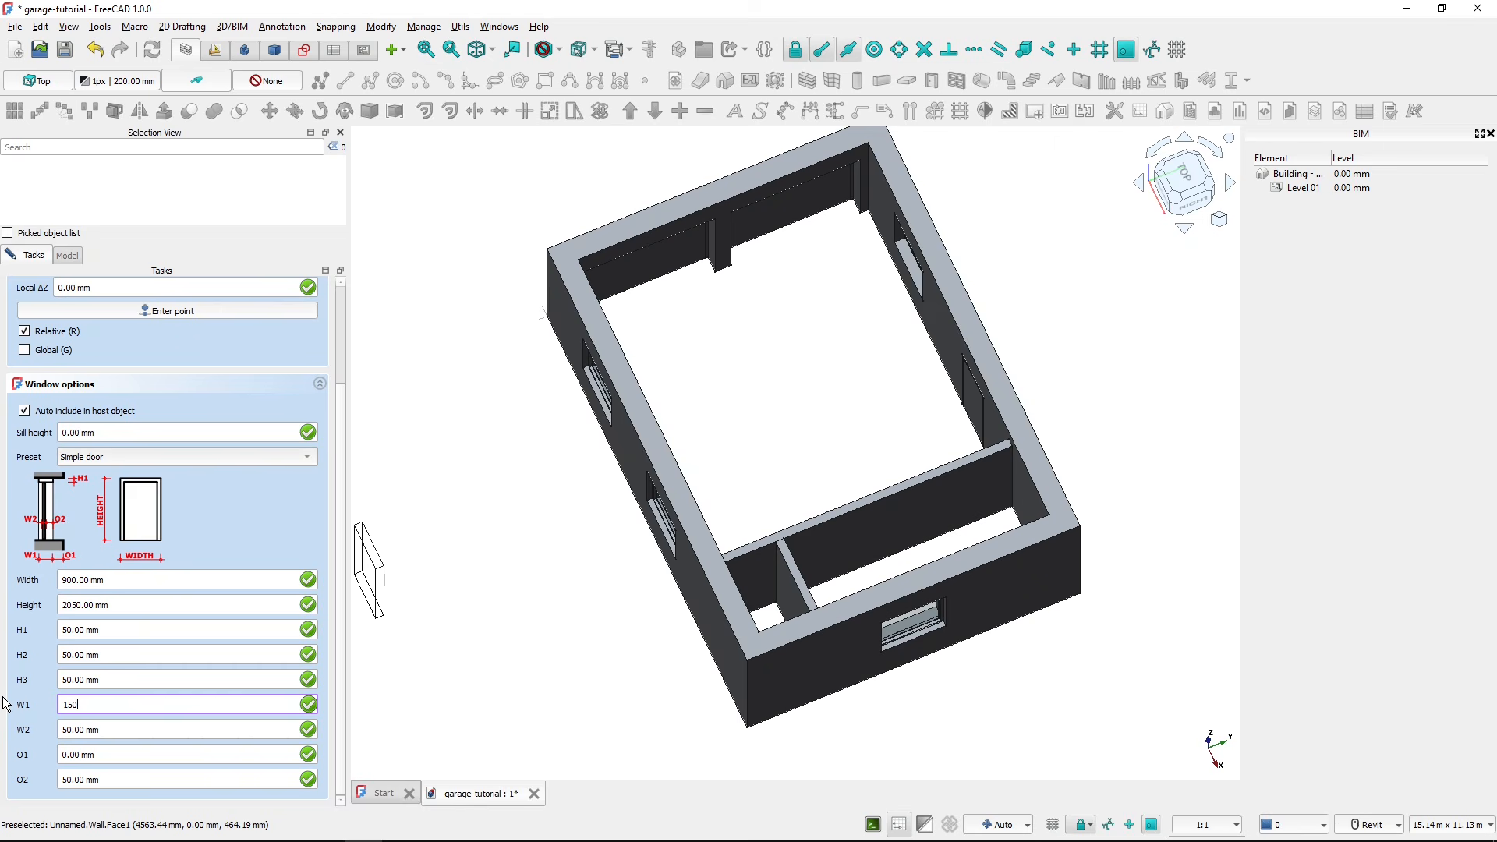
click(140, 680)
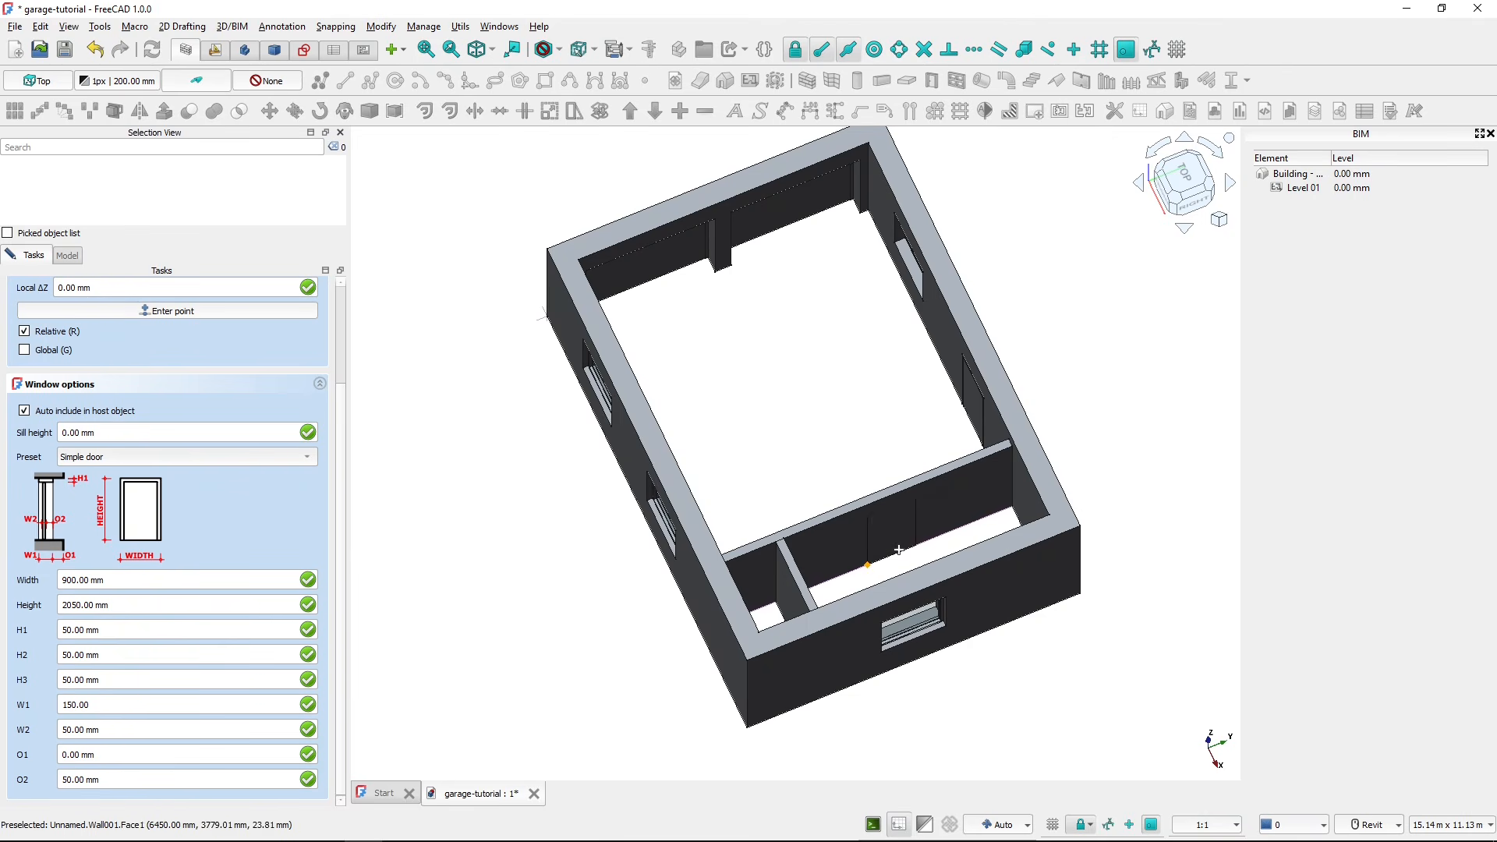
click(1013, 511)
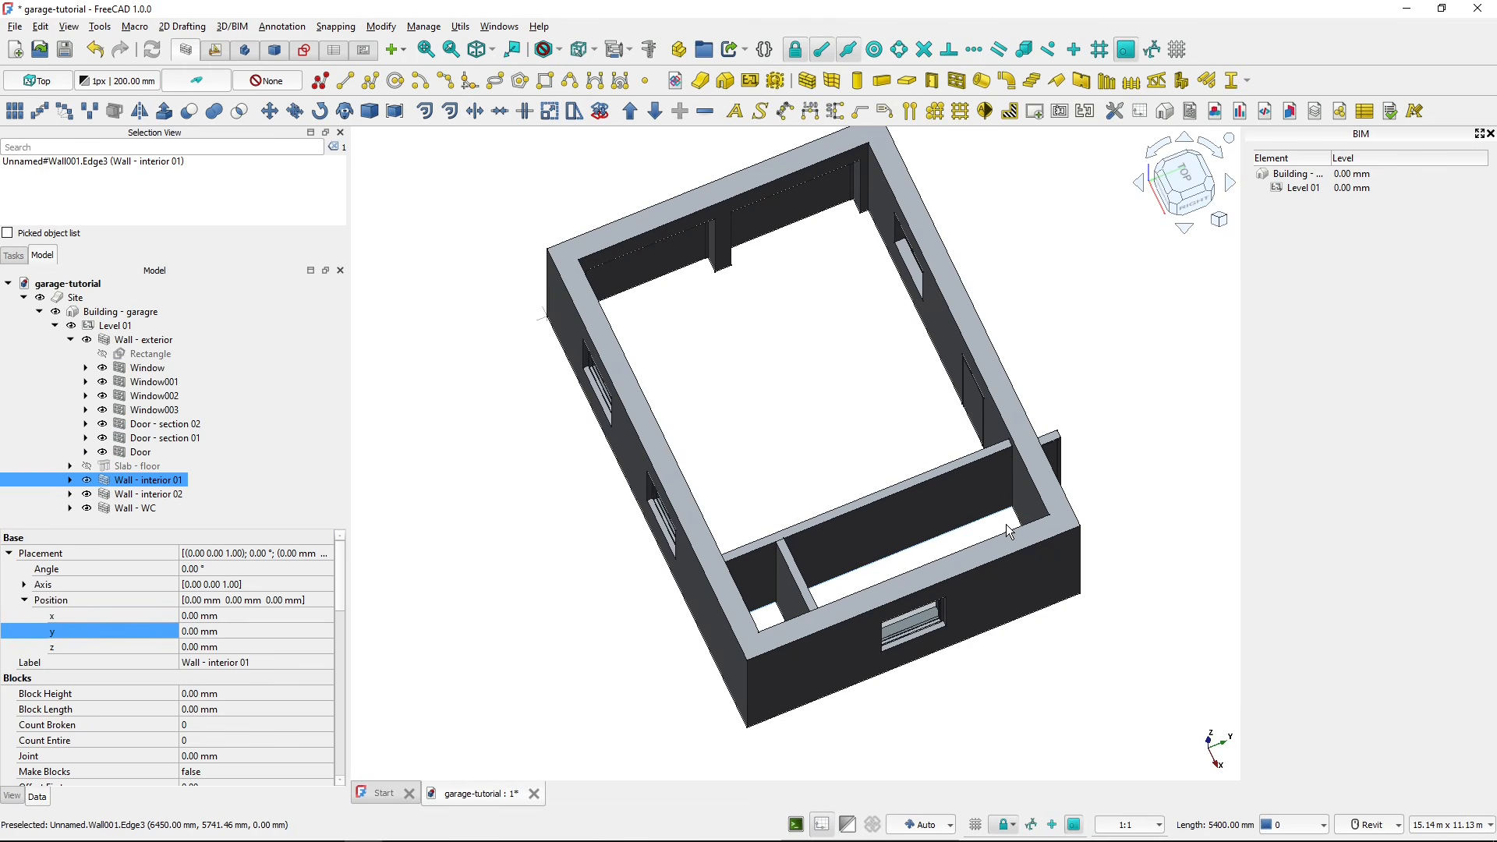
- Check the interior door's distance from the rear exterior wall in the PDF plan
mouse_move(1005, 508)
shift+middle_down()
mouse_move(979, 517)
mouse_move(991, 512)
shift+middle_up()
key(alt+Tab)
key(Tab)
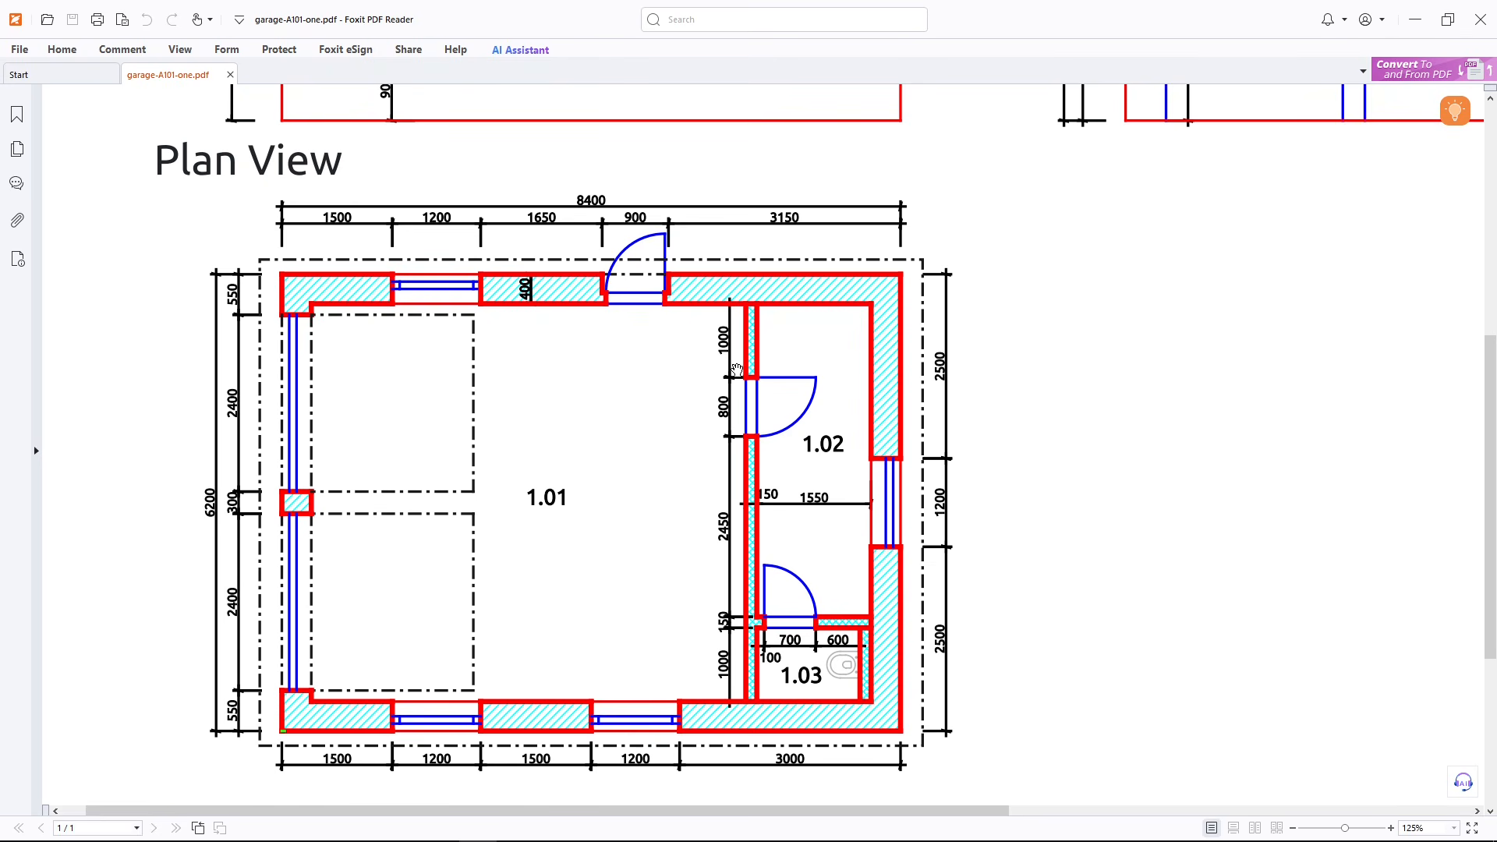
click(732, 337)
key(alt+Tab)
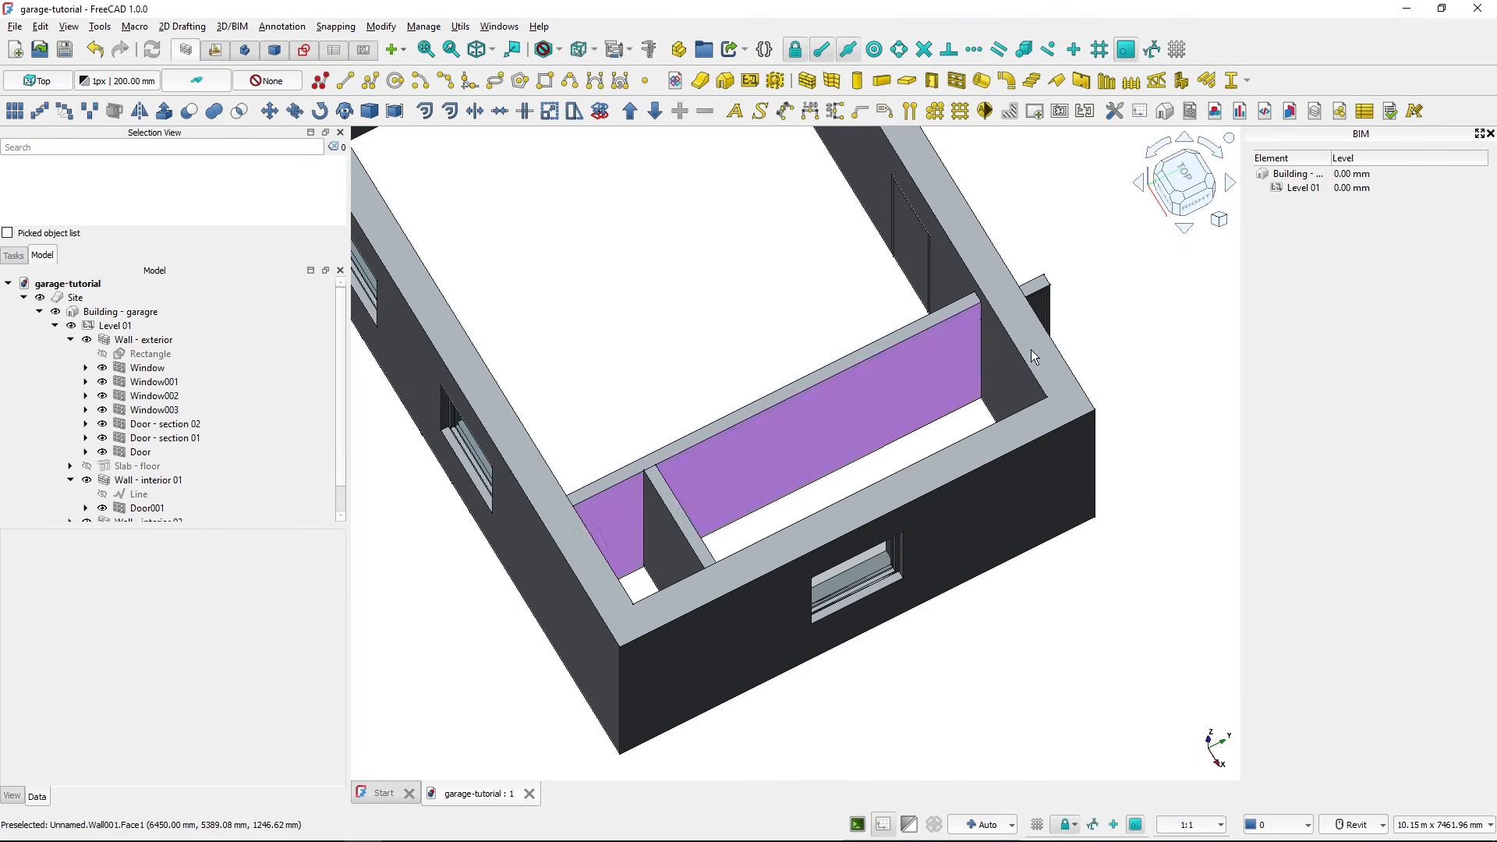
- Set the new interior door's y position to -1850 mm
click(1038, 299)
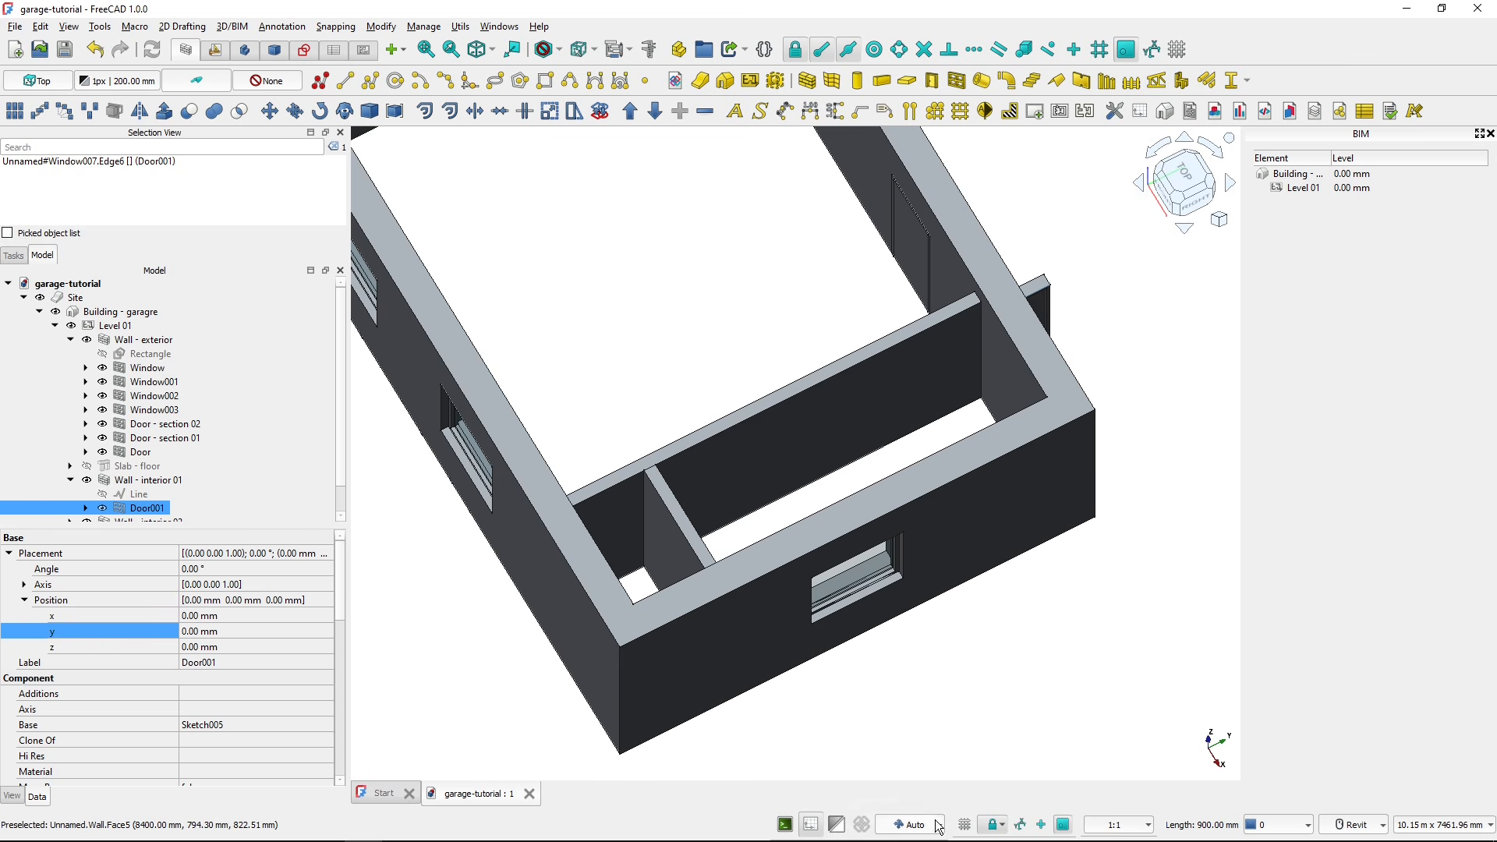
click(237, 635)
text(1850)
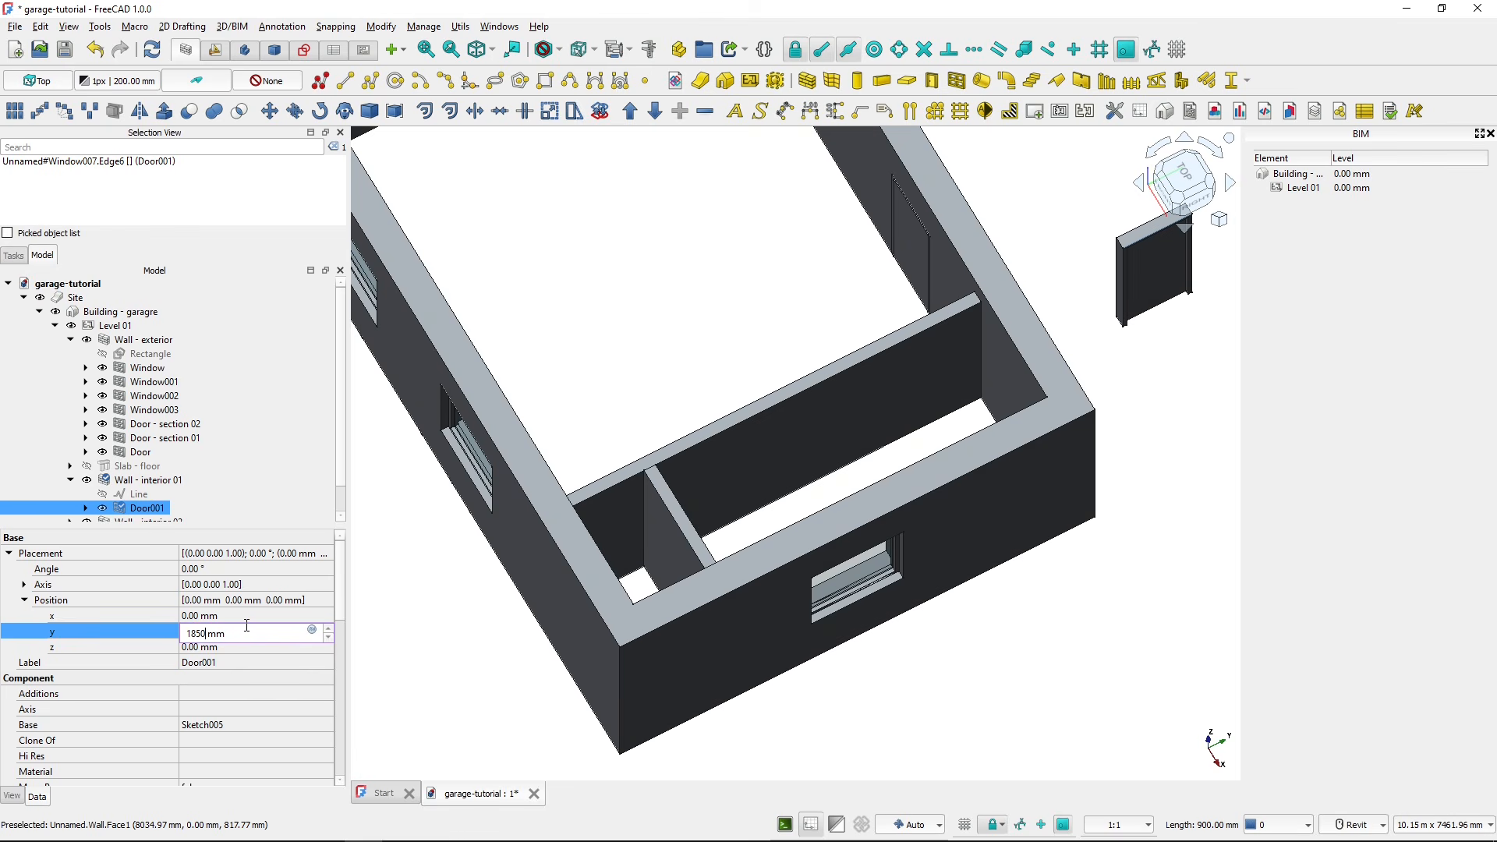
text(-)
key(Return)
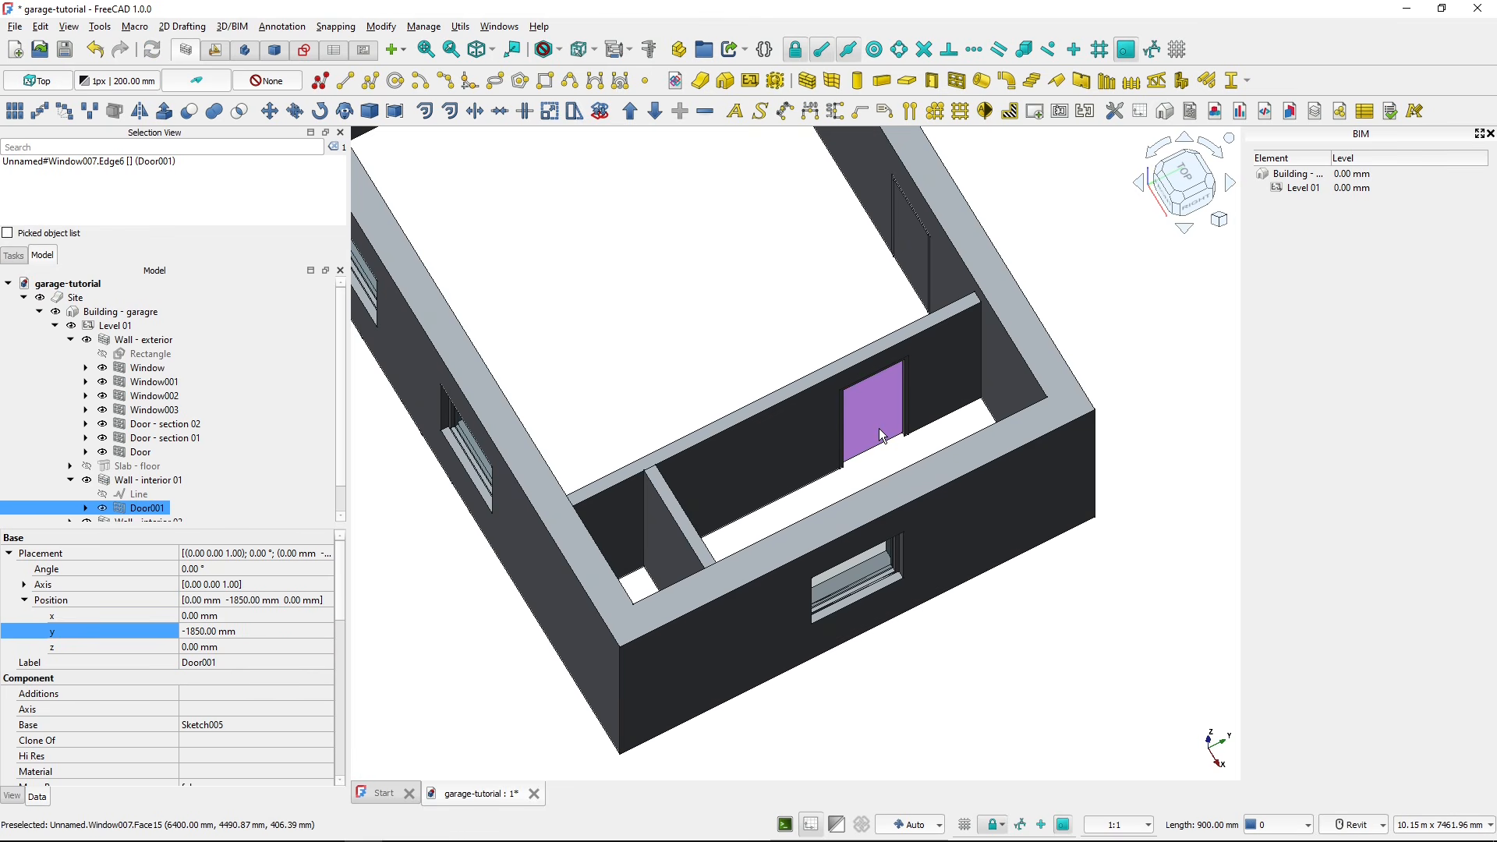
scroll(884, 446, up, 3)
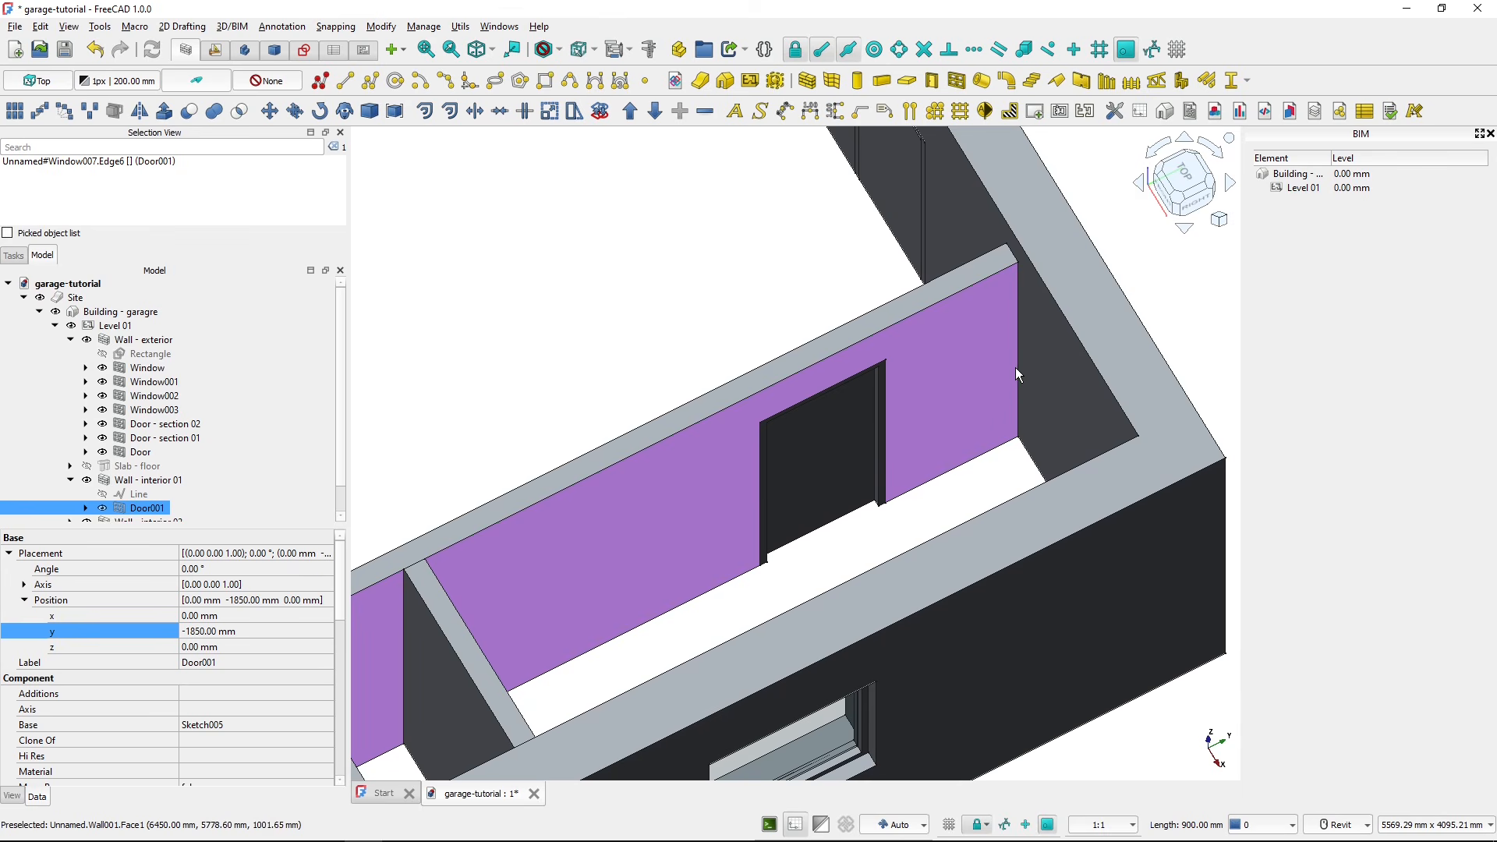
key(ctrl)
key(ctrl)
key(ctrl)
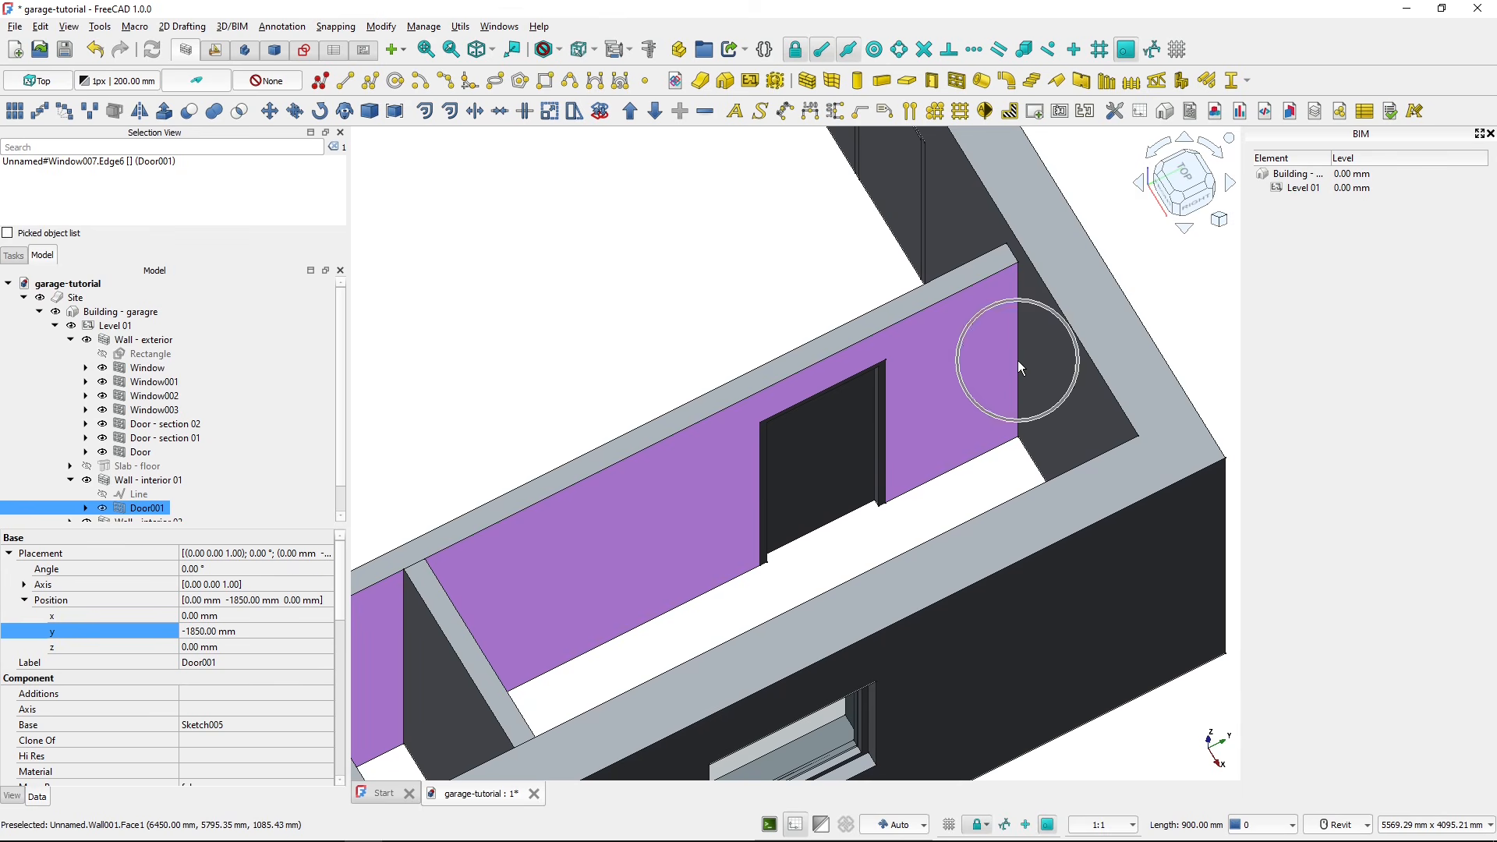
- Measure the distance from the rear edge of Wall - interior 01 to its door frame, with the exterior wall temporarily hidden
key(ctrl)
key(ctrl)
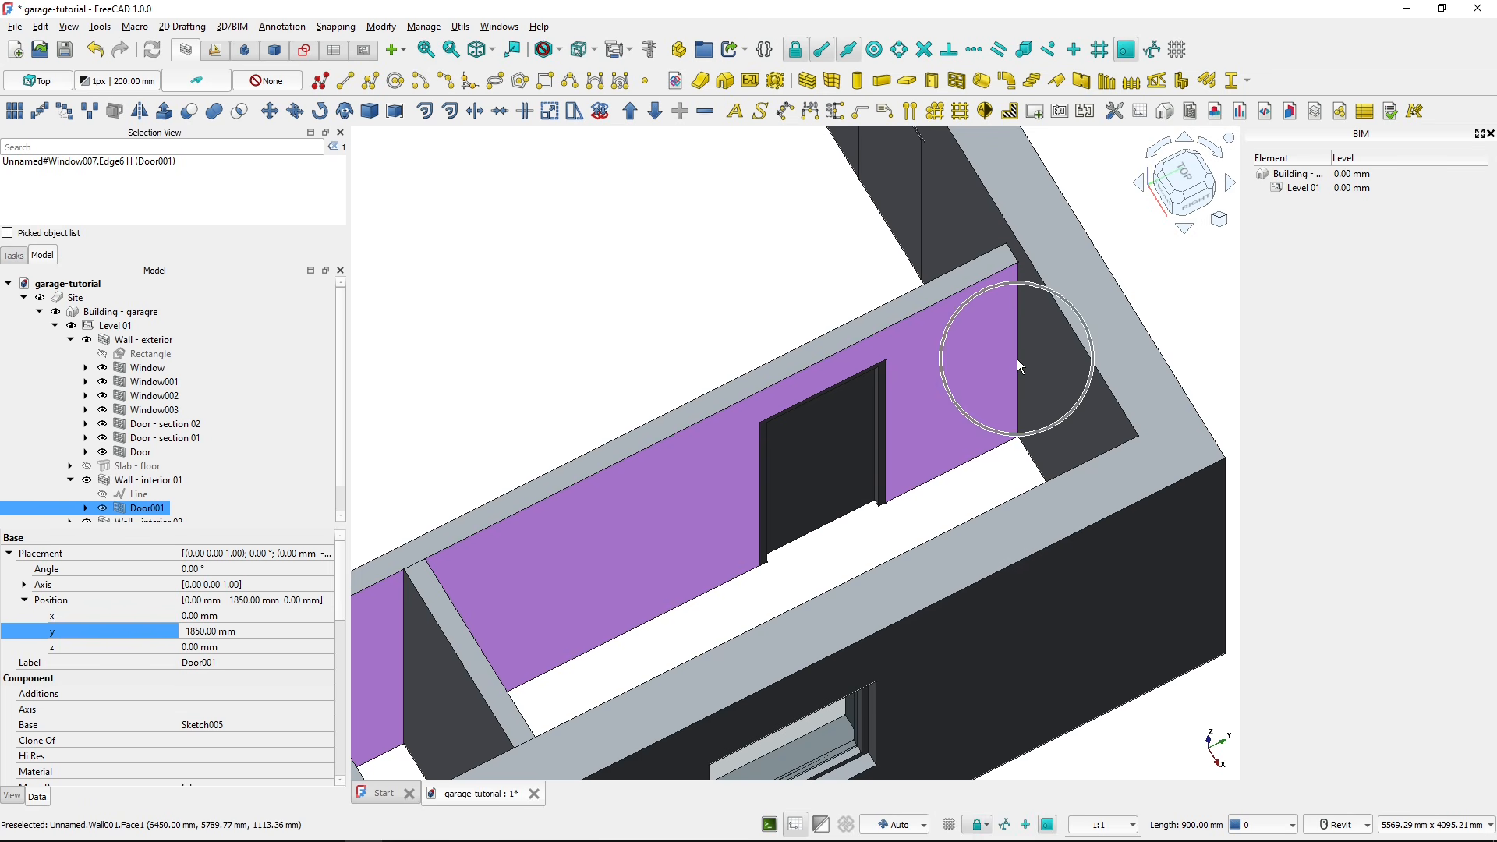
click(1045, 364)
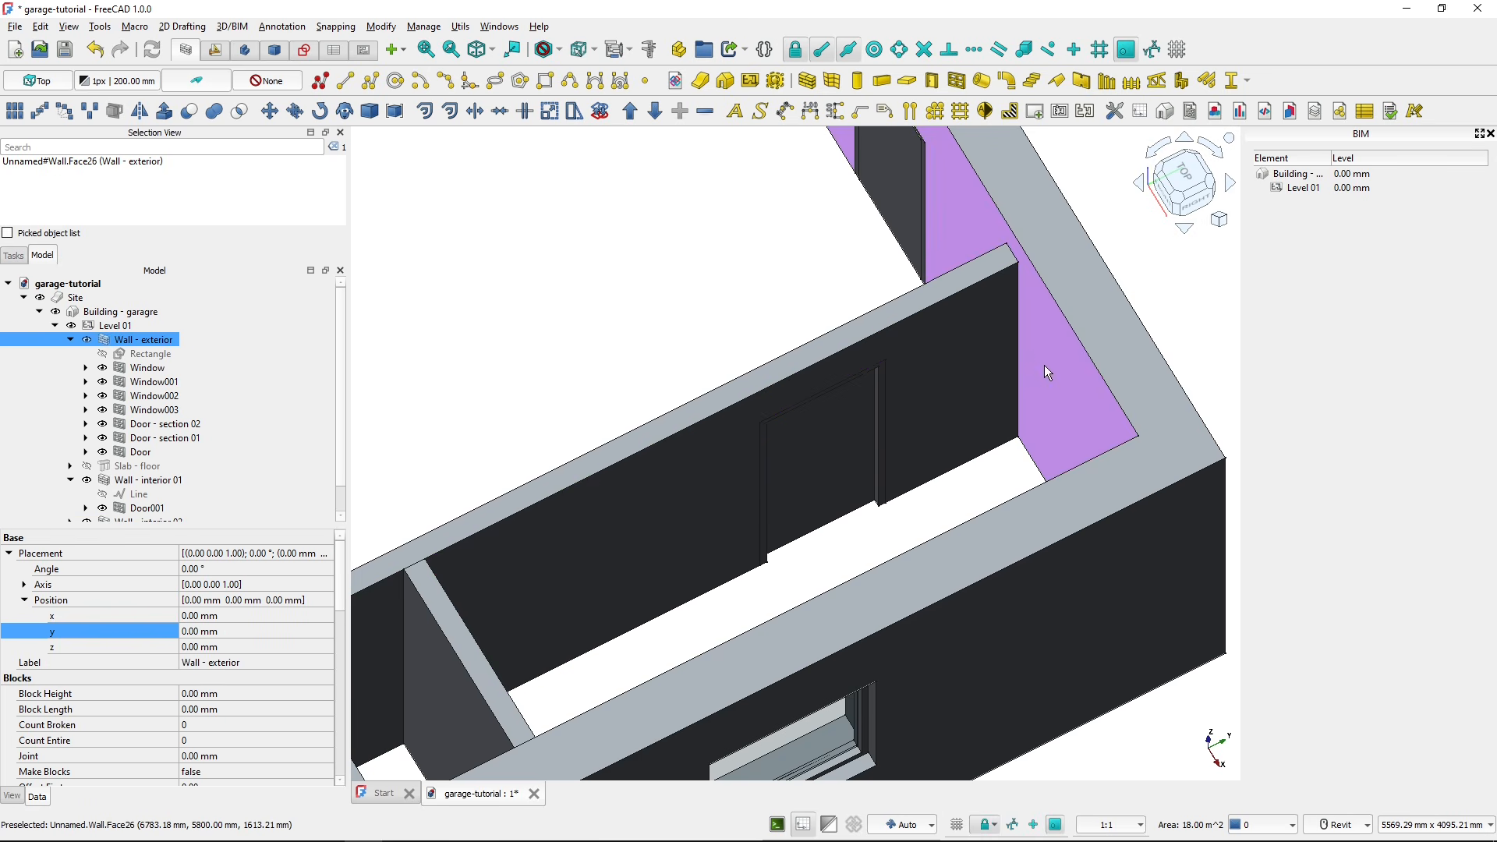
key(space)
click(1021, 343)
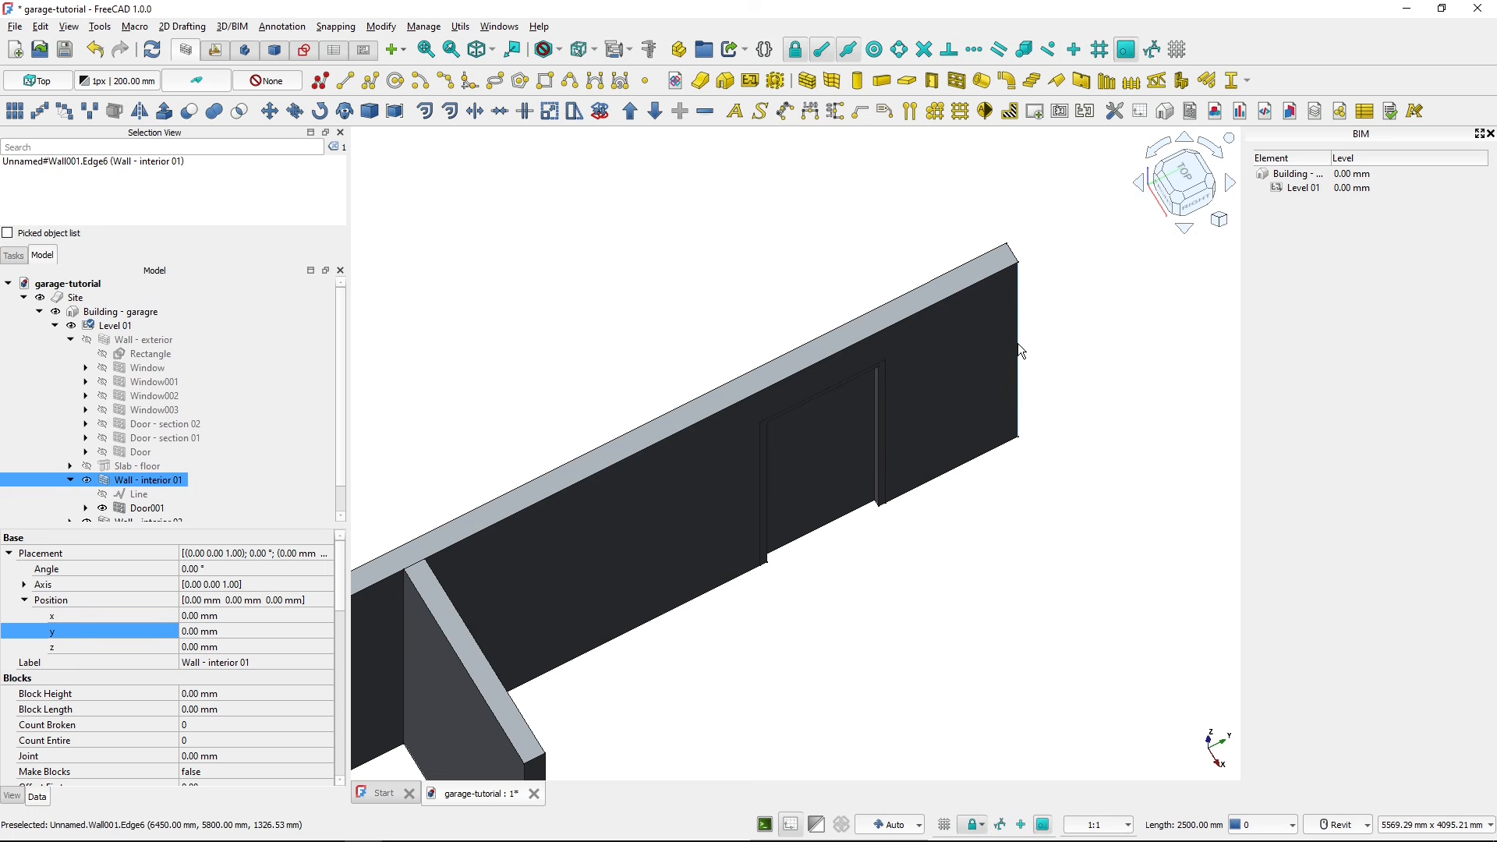
ctrl+click(880, 433)
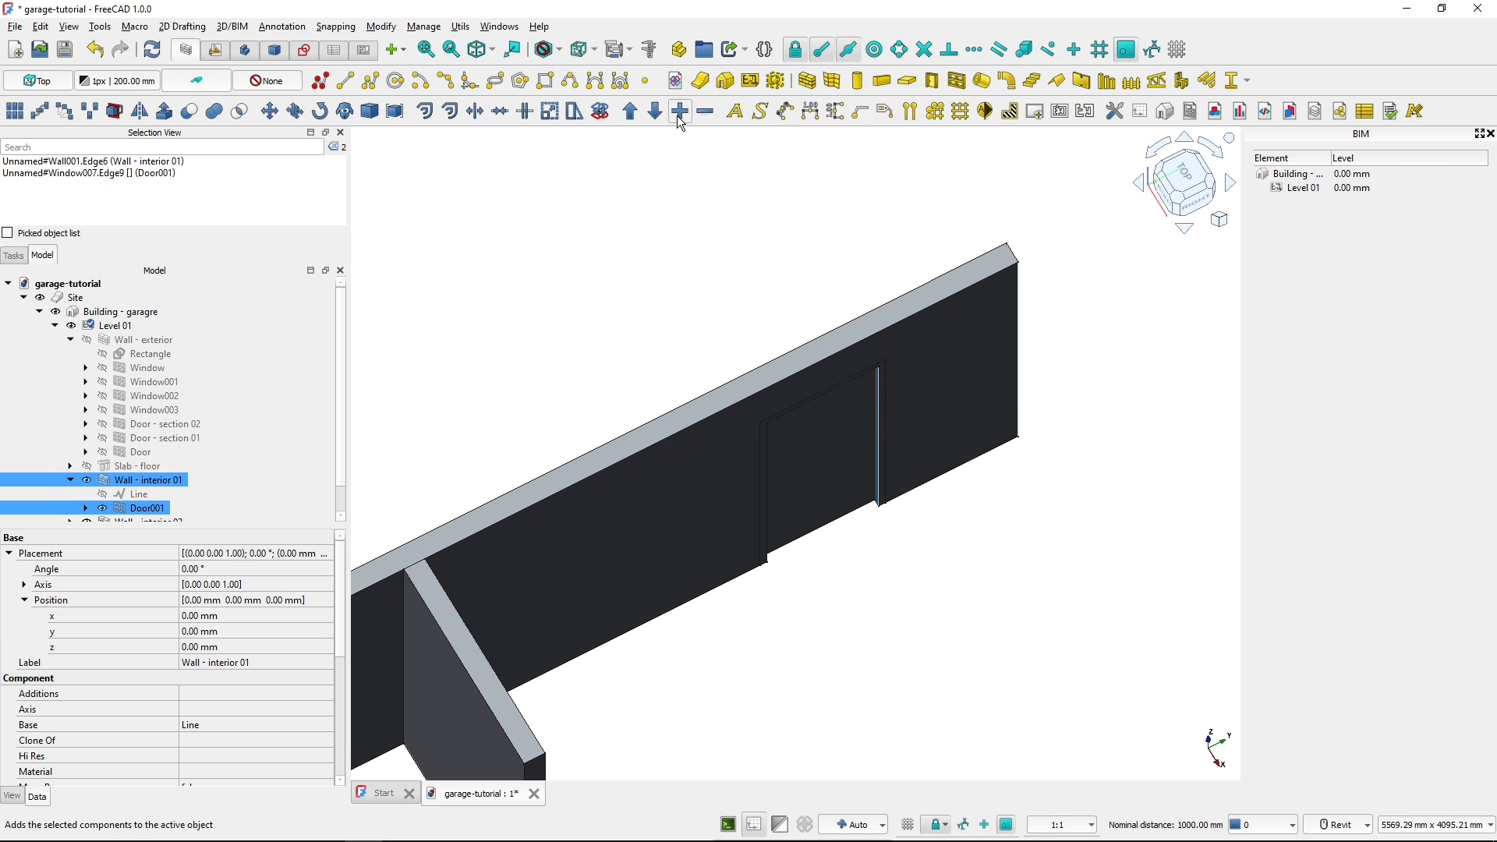
click(649, 49)
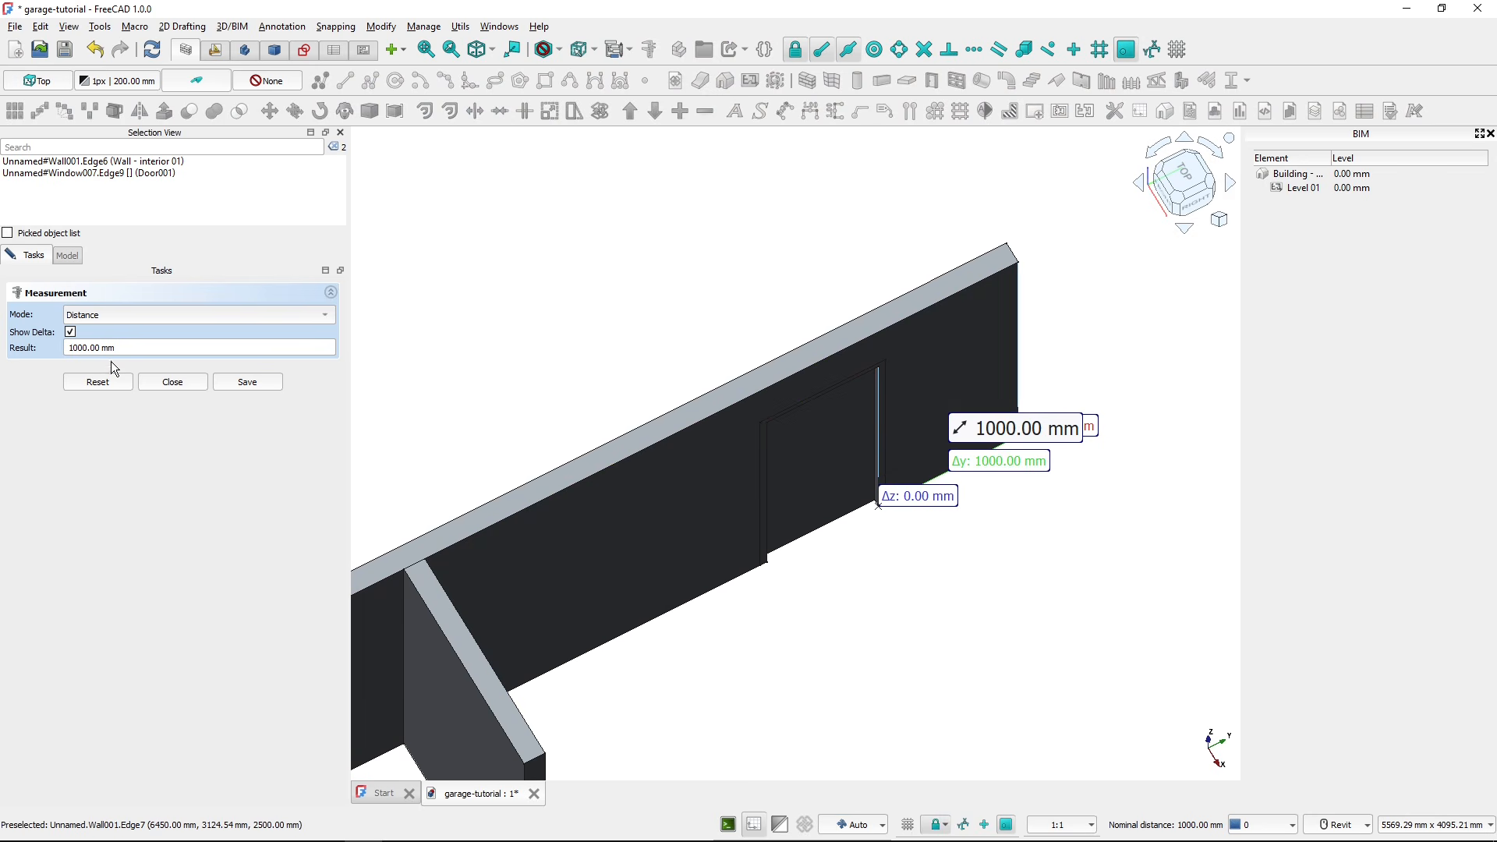
click(75, 334)
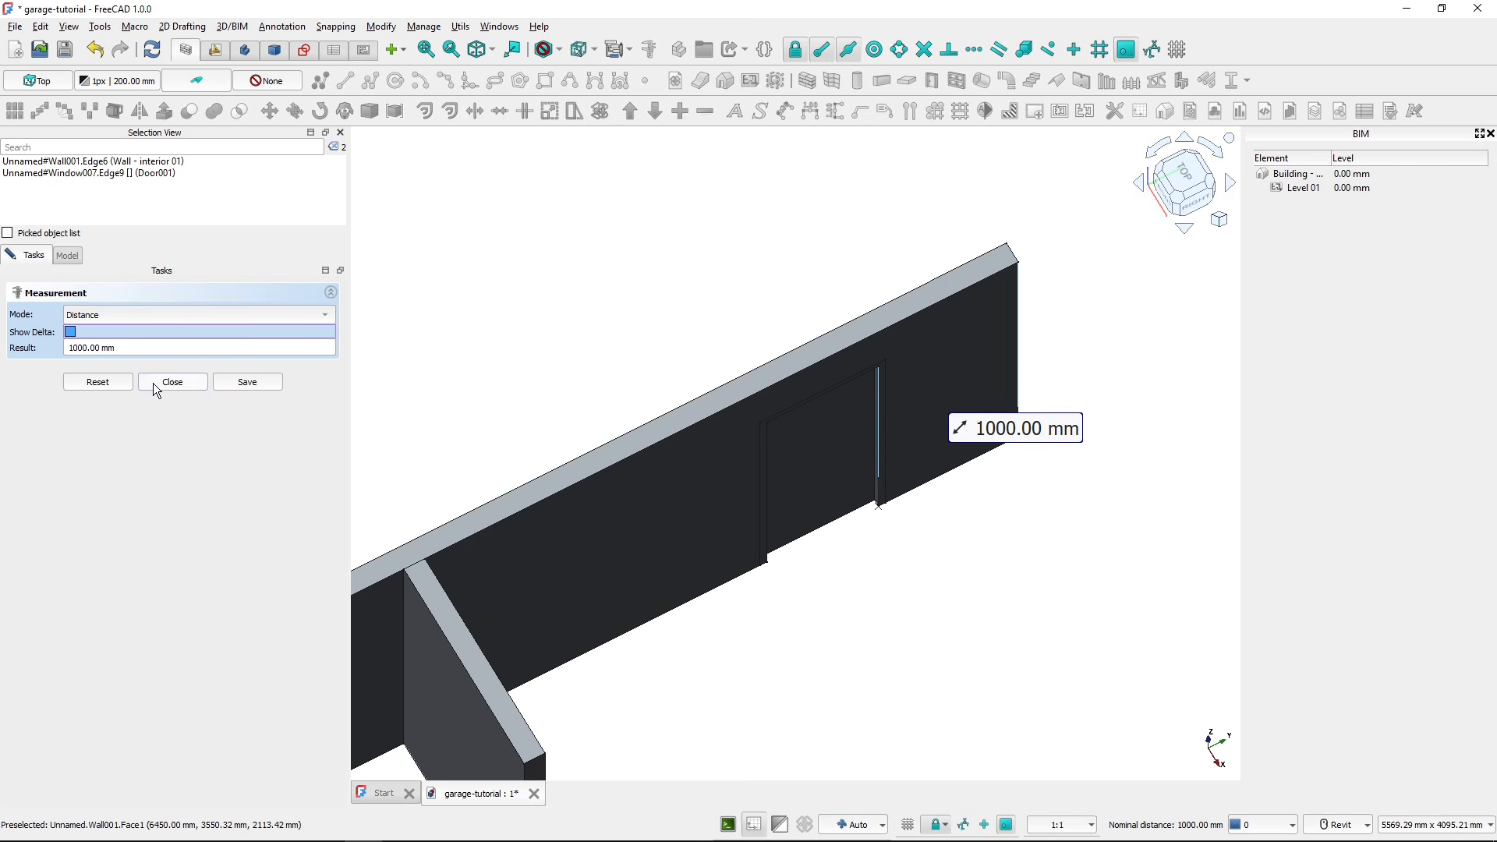
click(172, 382)
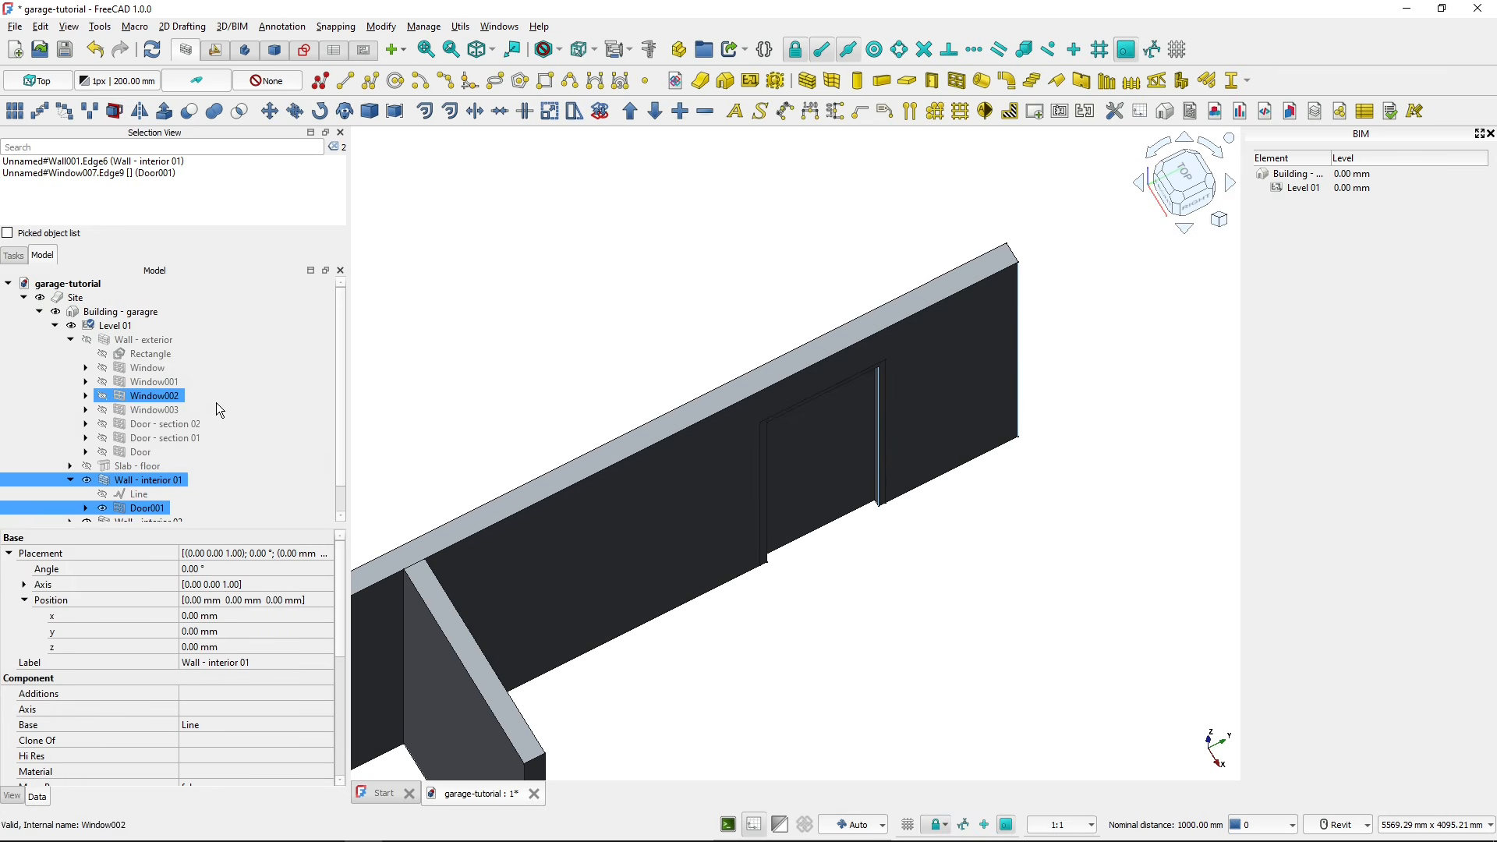
click(144, 341)
key(space)
scroll(504, 320, down, 3)
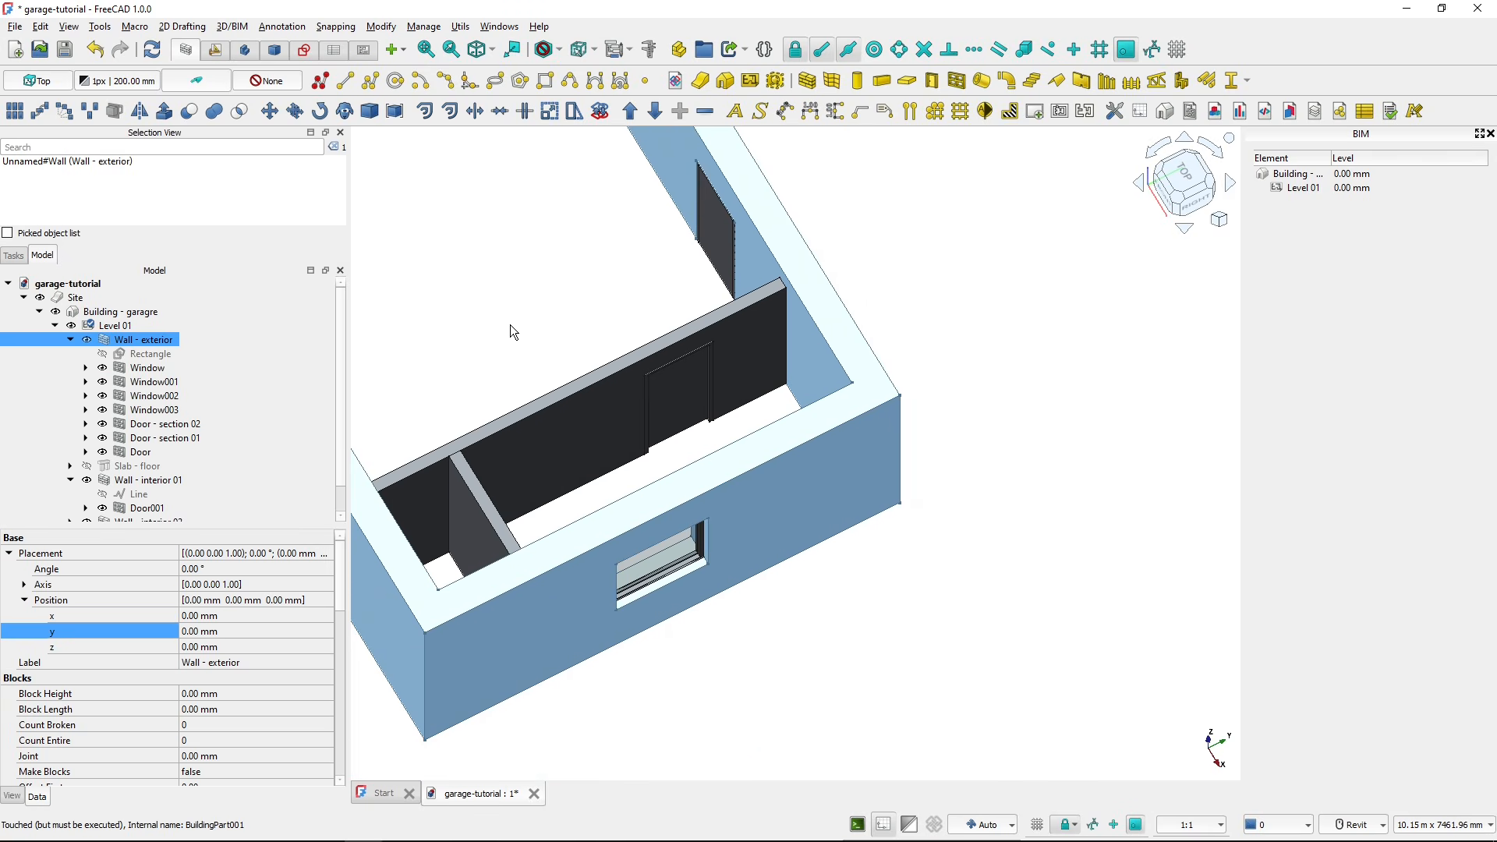
- Turn on the plan symbol for the door in Wall - interior 01 to show its swing arc
click(690, 395)
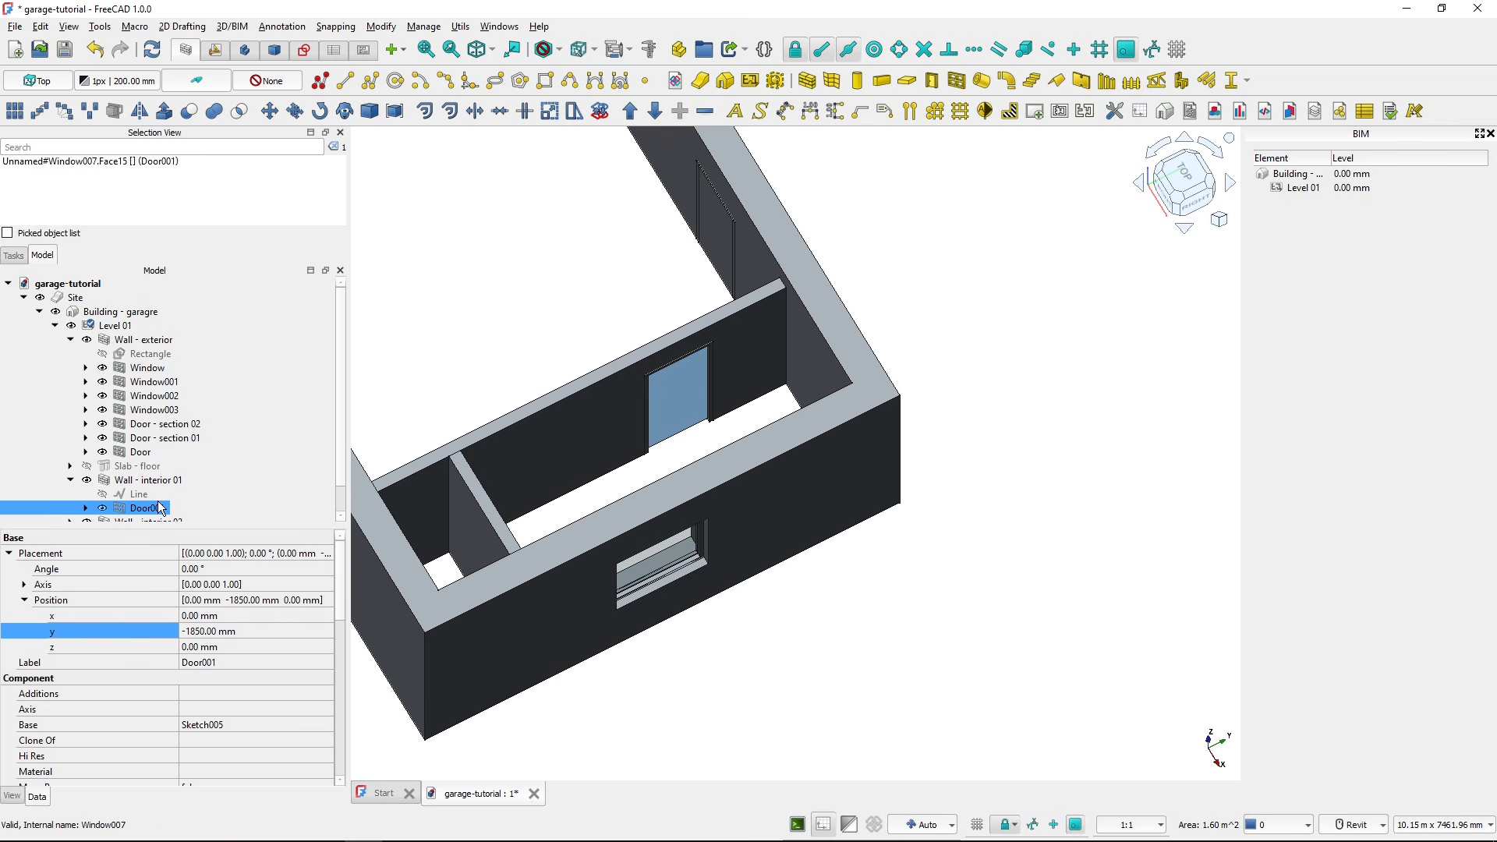
drag(337, 581, 353, 759)
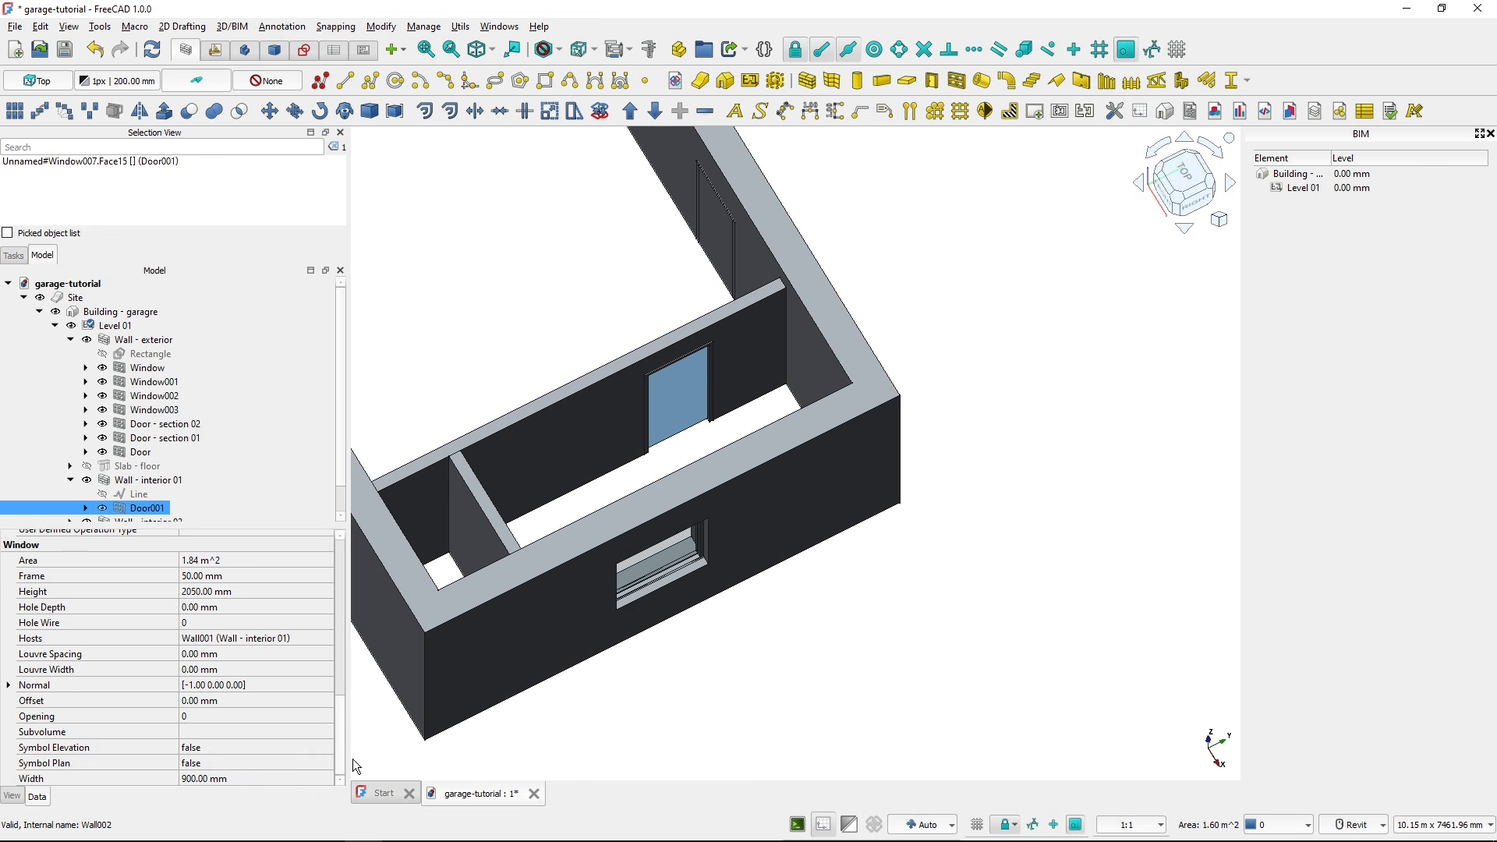
click(217, 764)
click(218, 764)
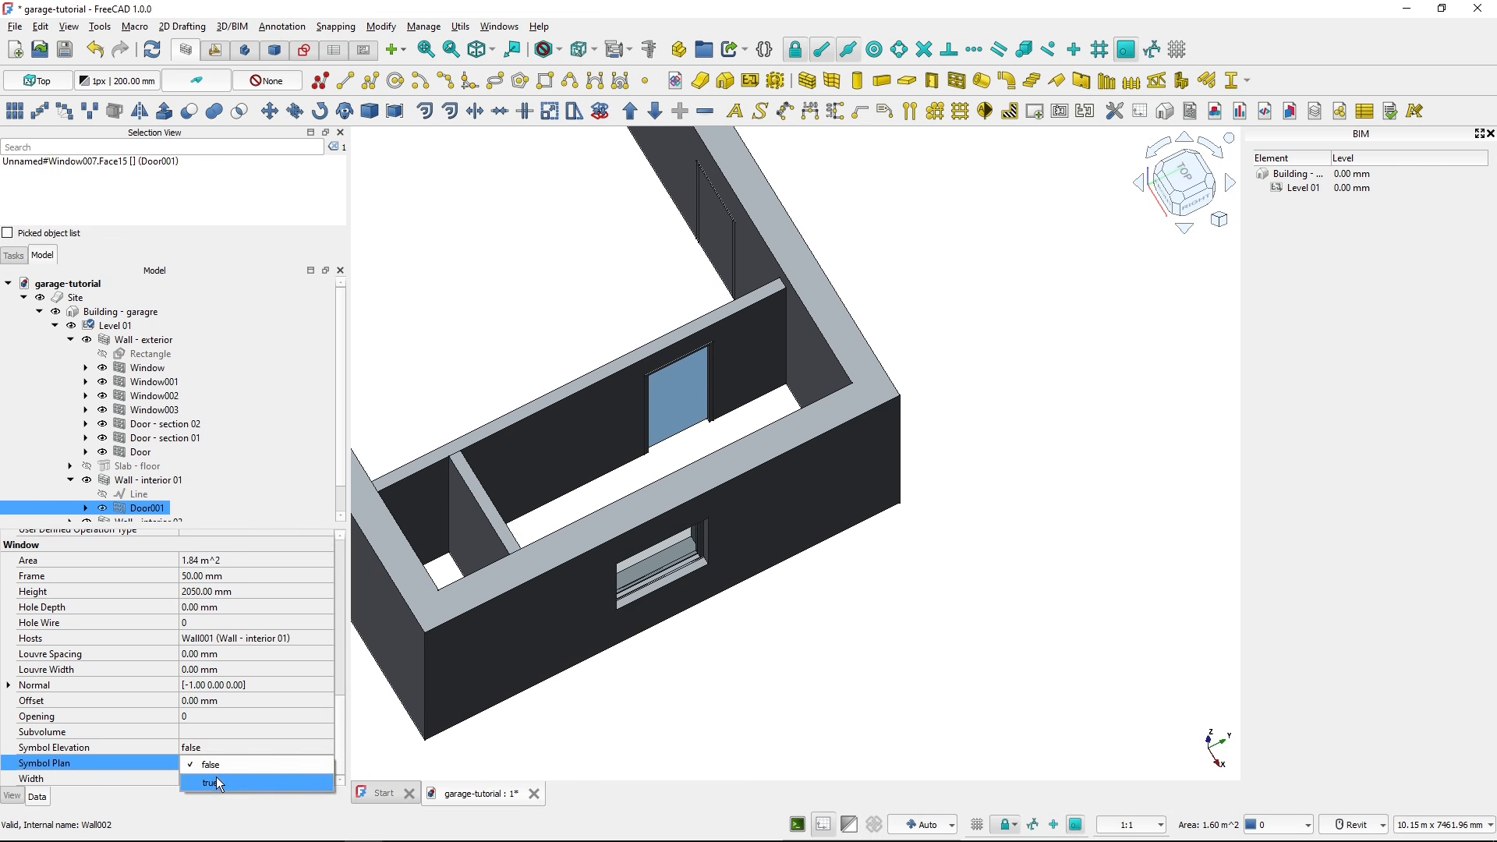
click(221, 784)
click(530, 337)
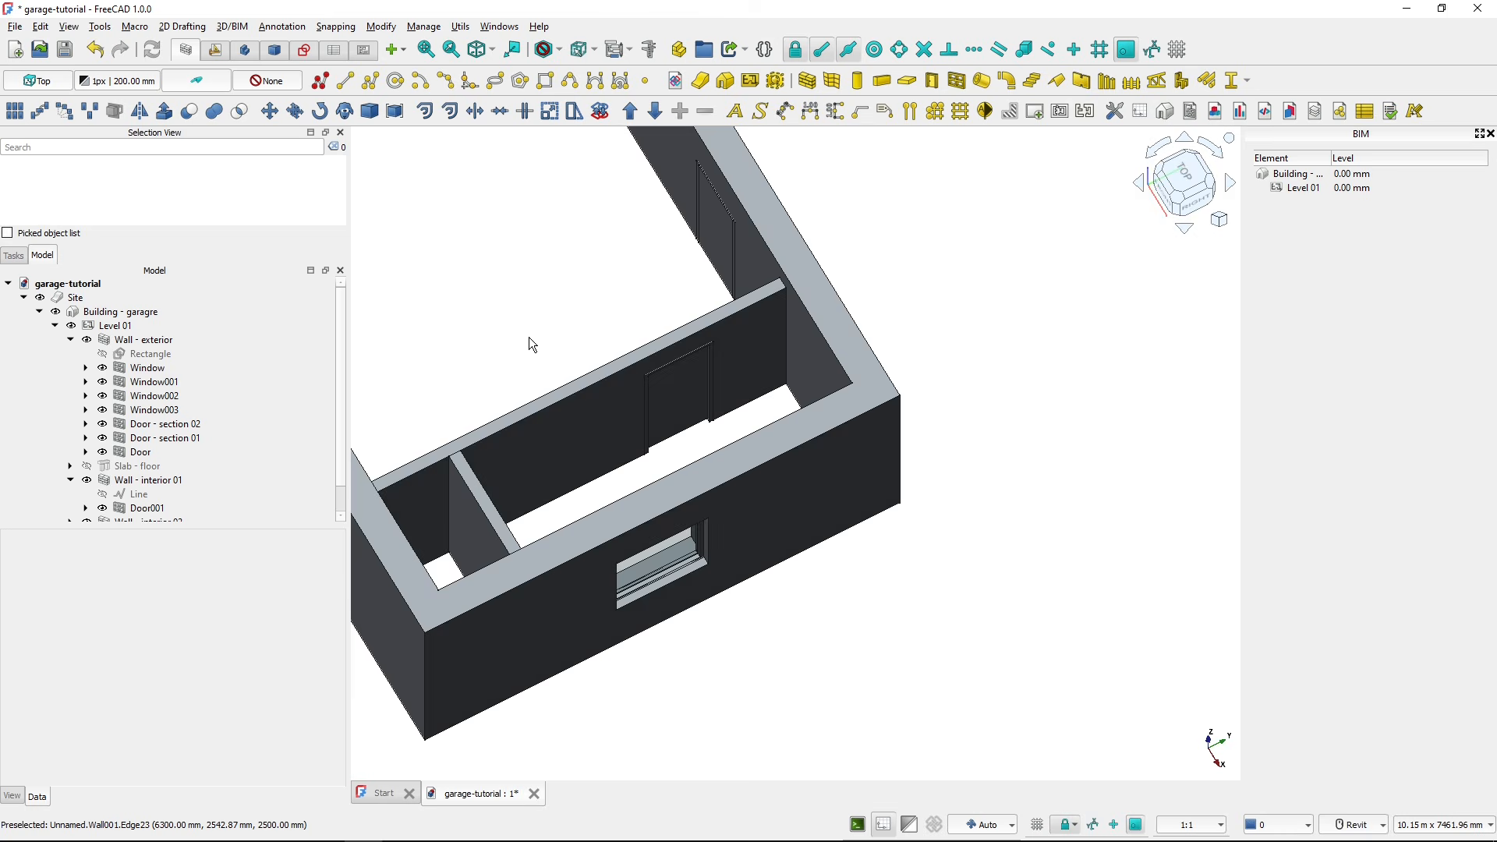
shift+middle_drag(530, 337, 776, 341)
middle_drag(544, 314, 665, 417)
shift+middle_drag(664, 418, 687, 424)
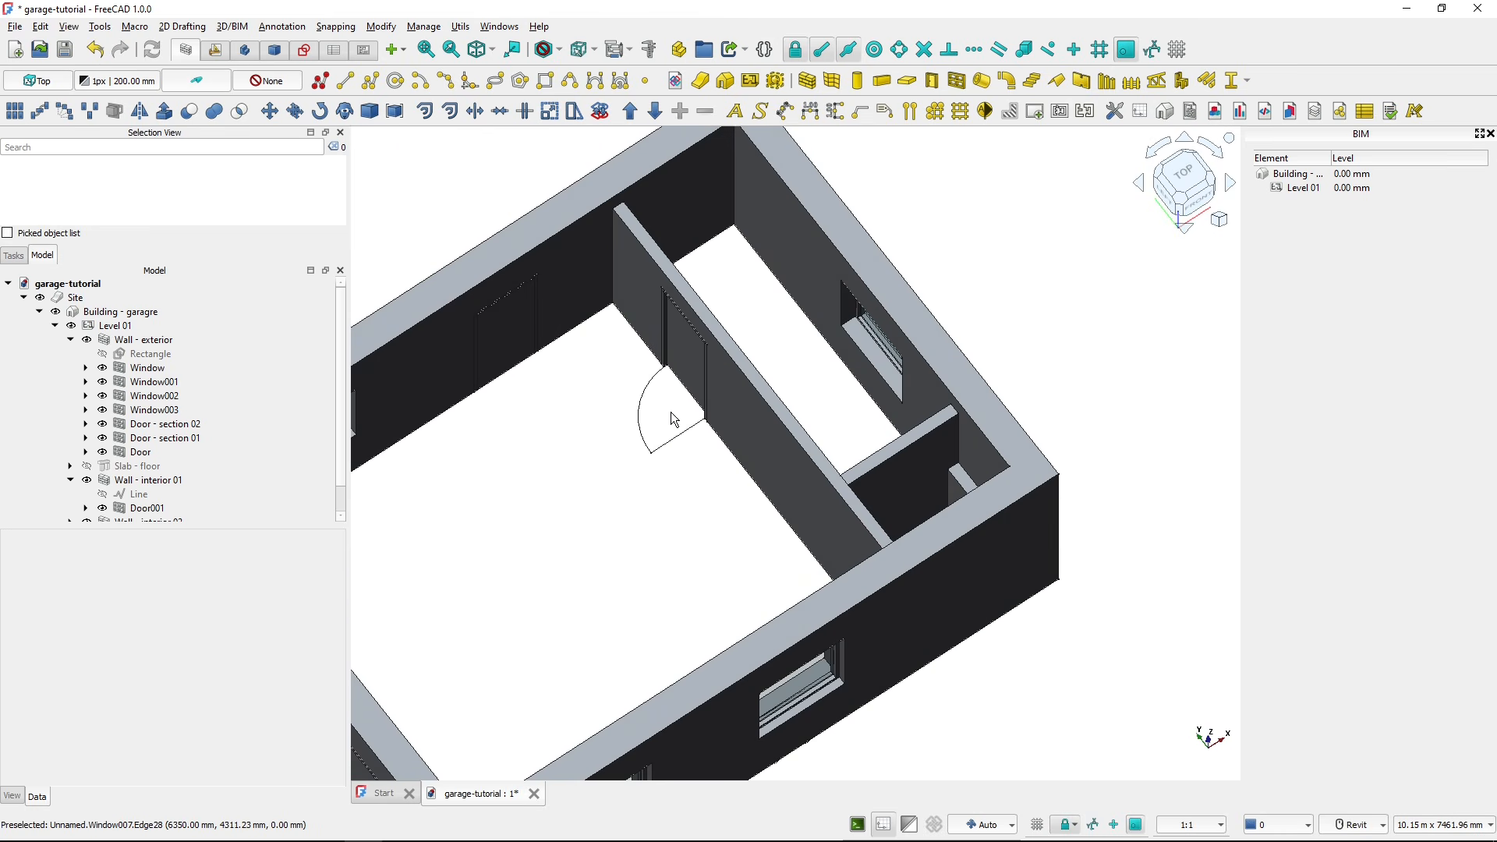
- Check the door's swing between rooms 1.01 and 1.02 in the PDF plan and invert the door's opening direction in FreeCAD
key(alt+Tab)
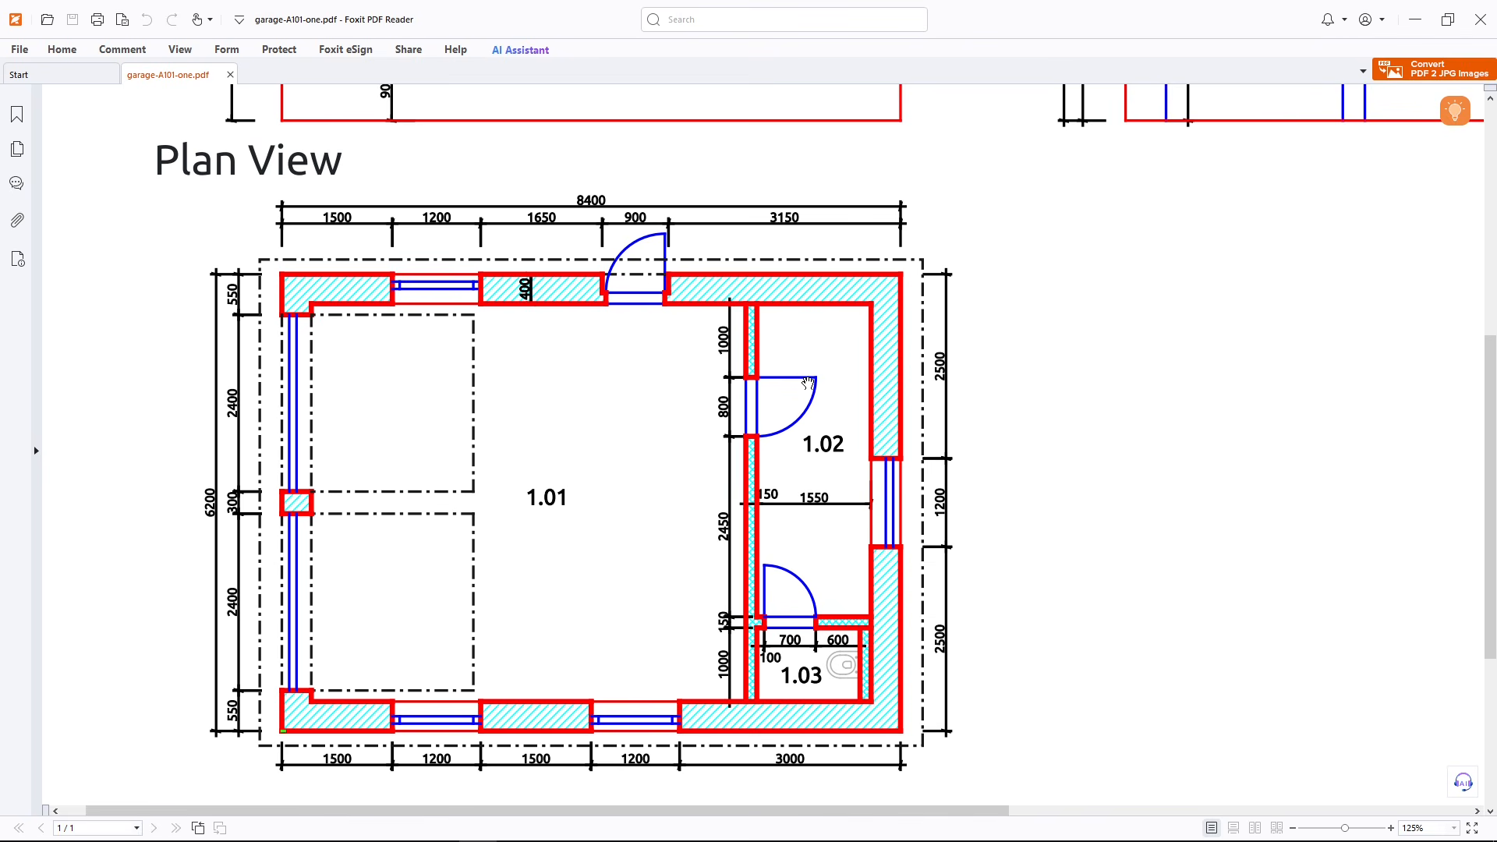
key(alt+Tab)
click(148, 509)
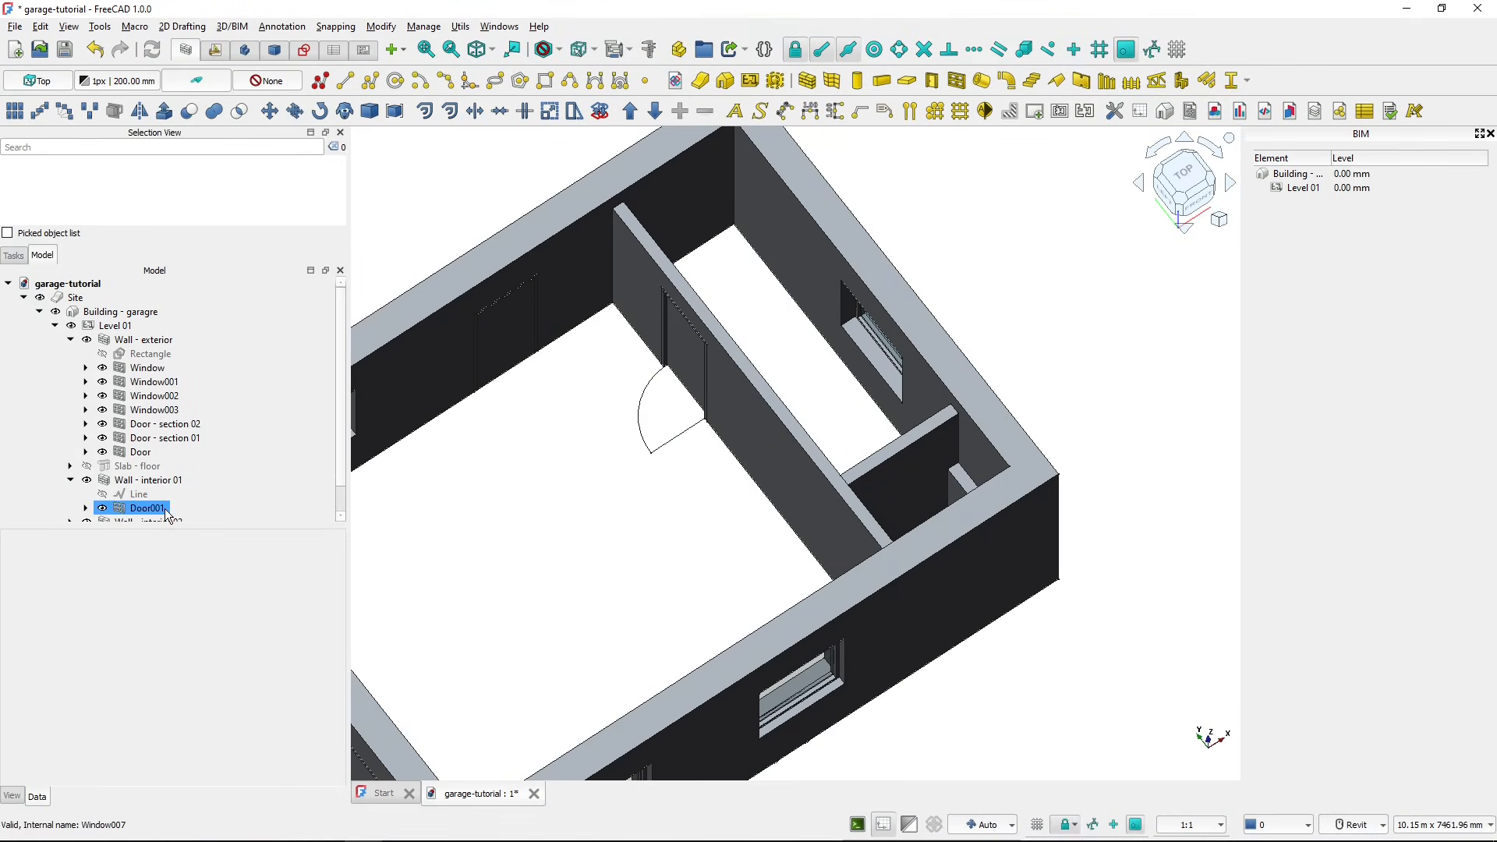
click(689, 359)
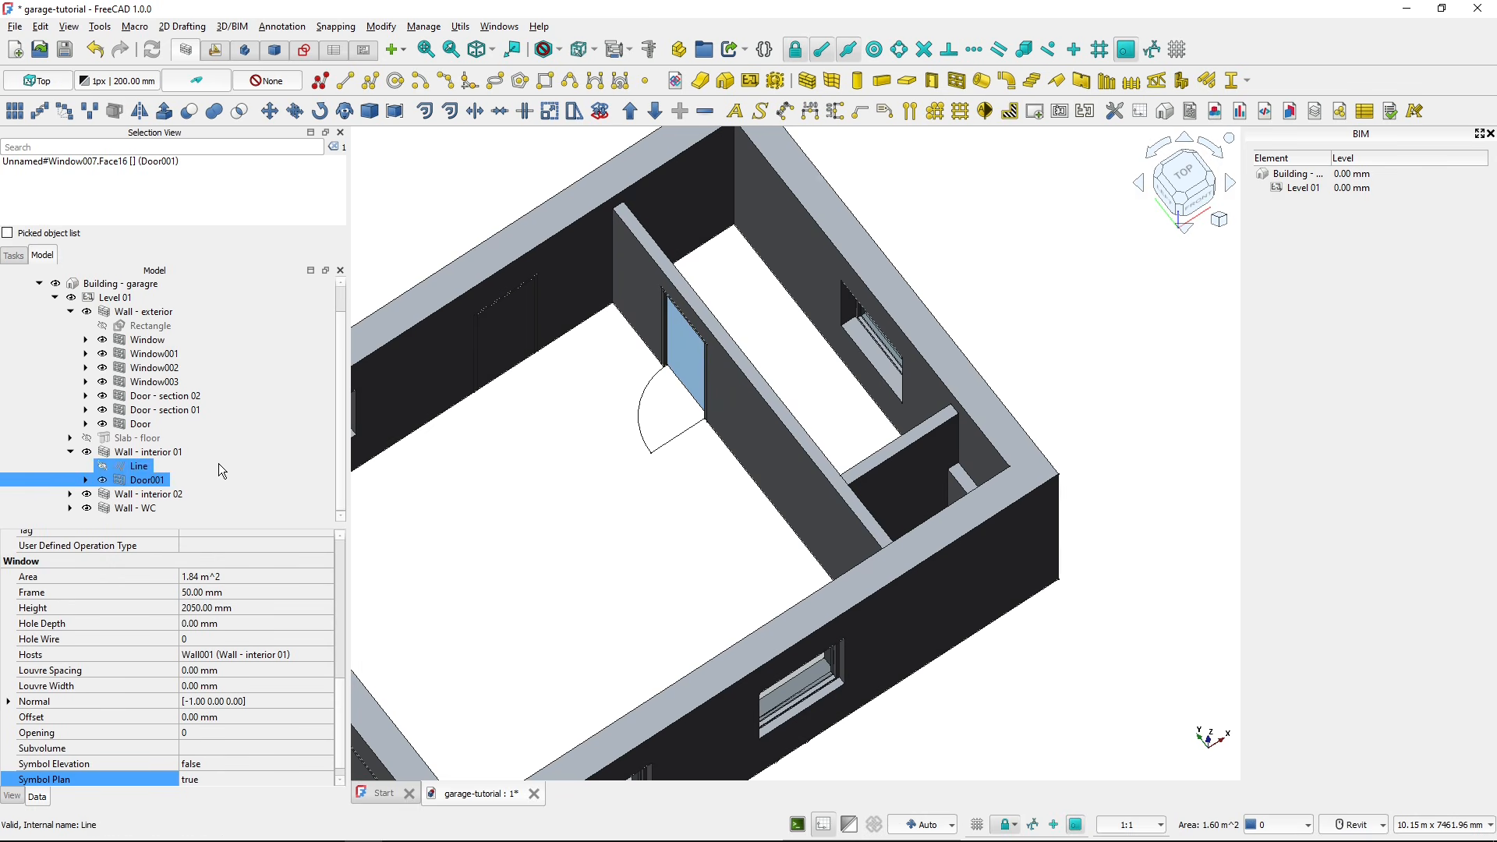
right_click(145, 480)
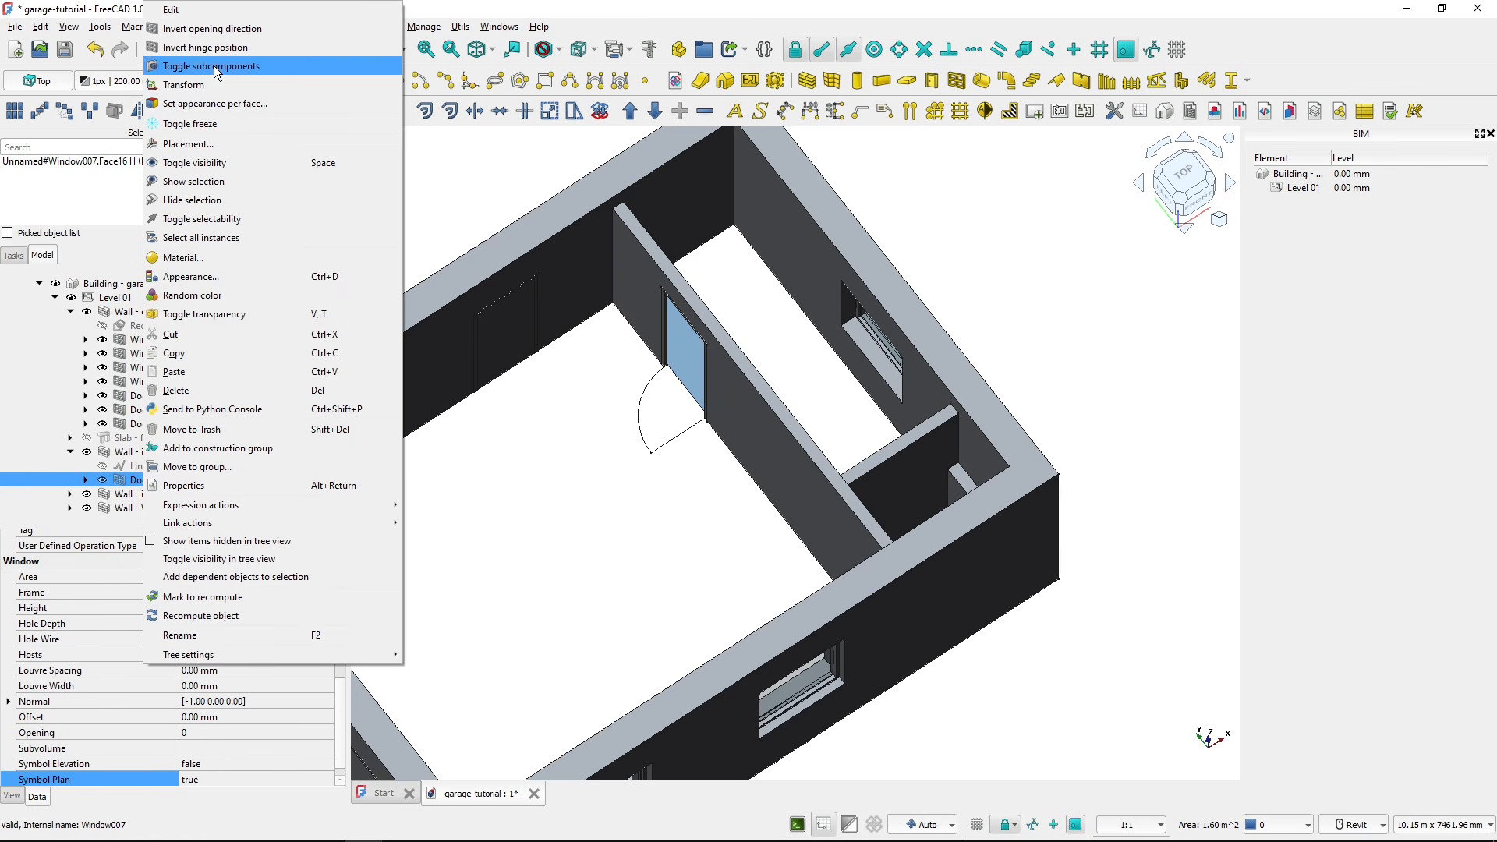
click(206, 29)
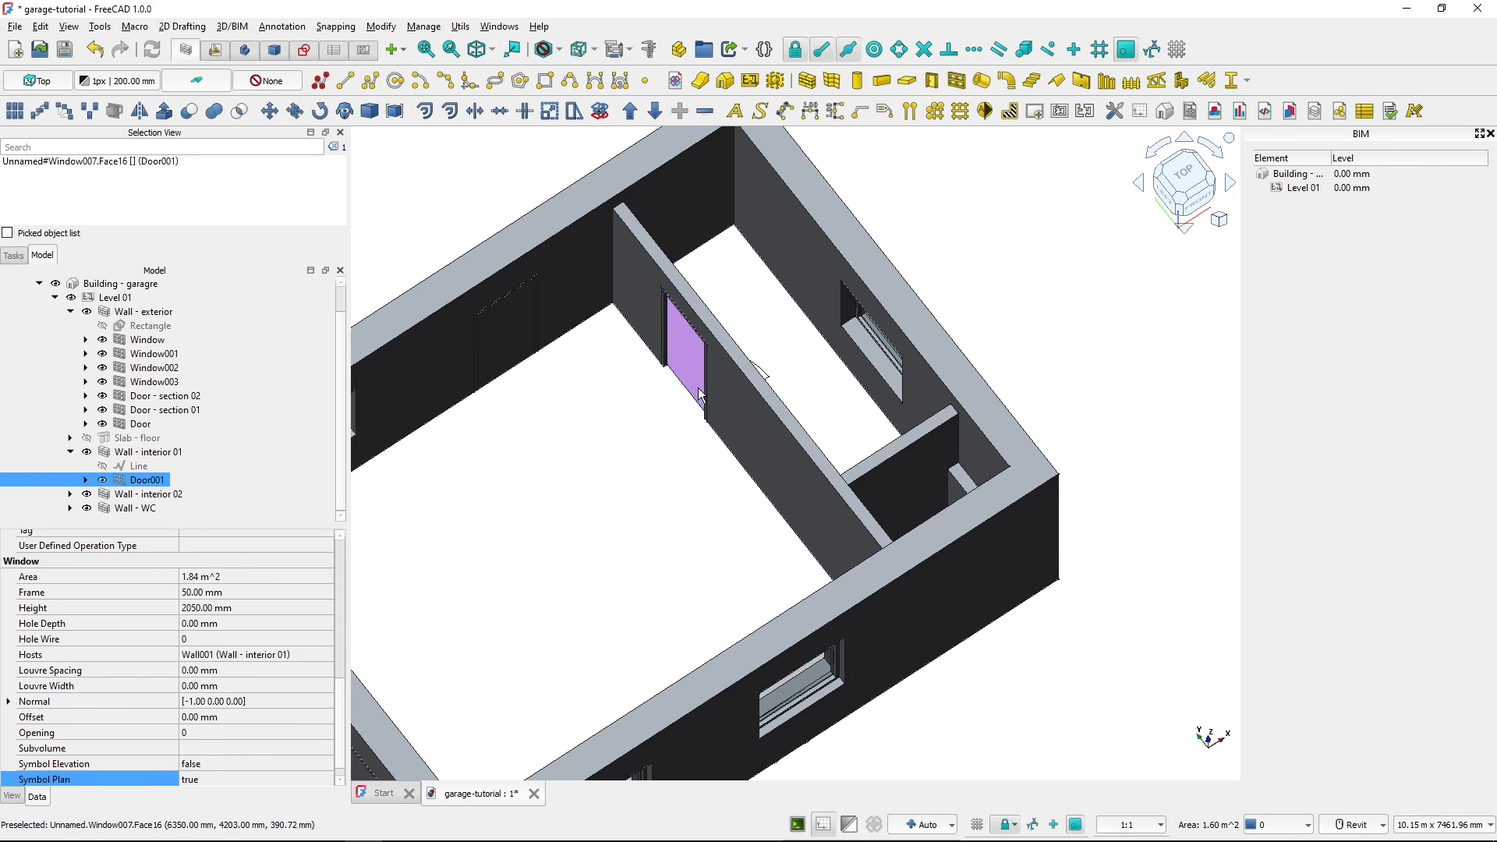
shift+middle_drag(686, 367, 559, 408)
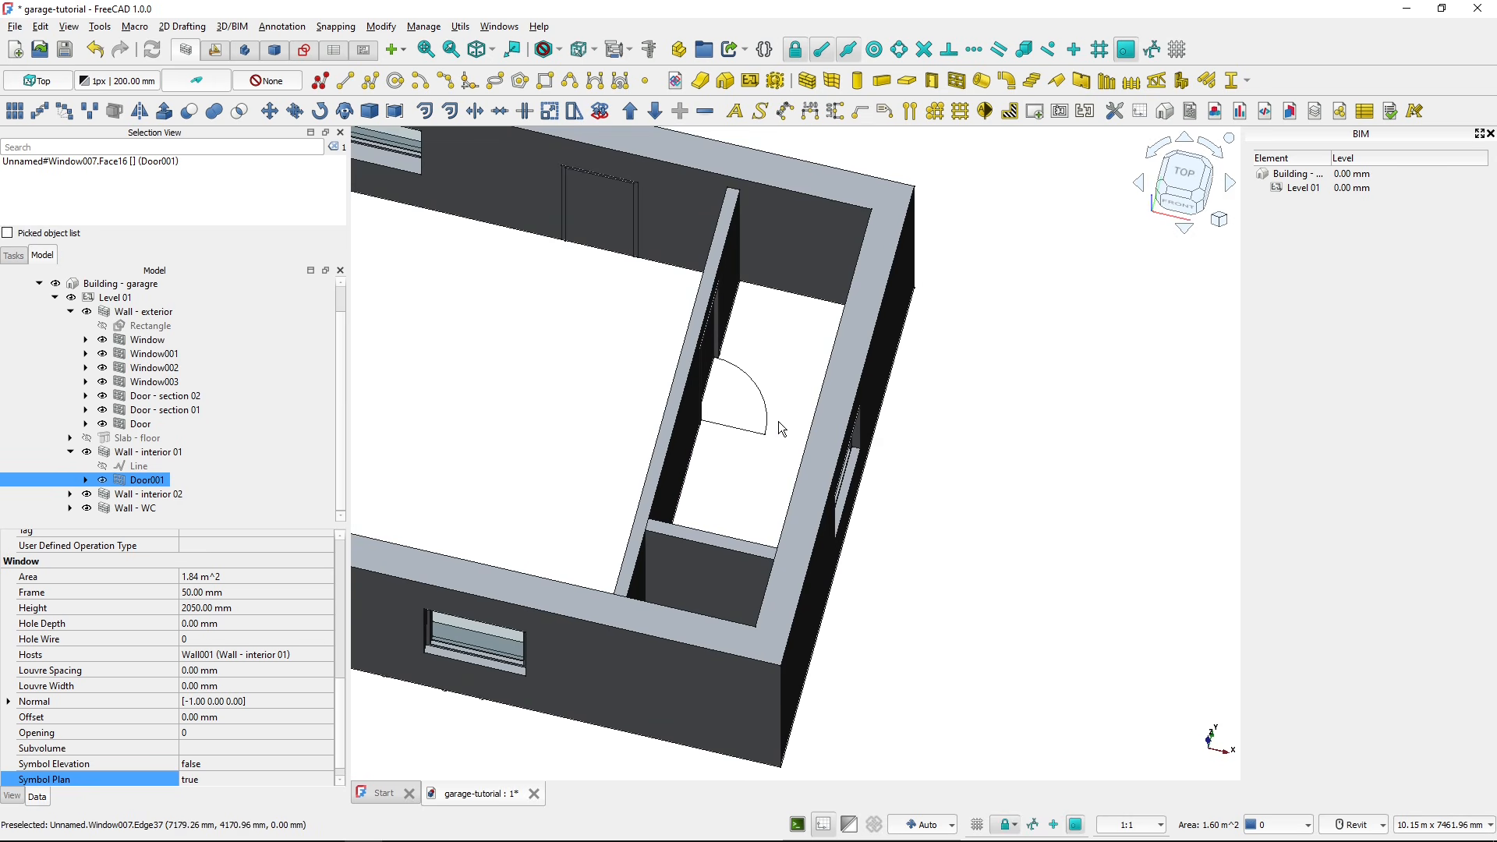
- Invert the hinge position of the door in Wall - interior 01
right_click(145, 480)
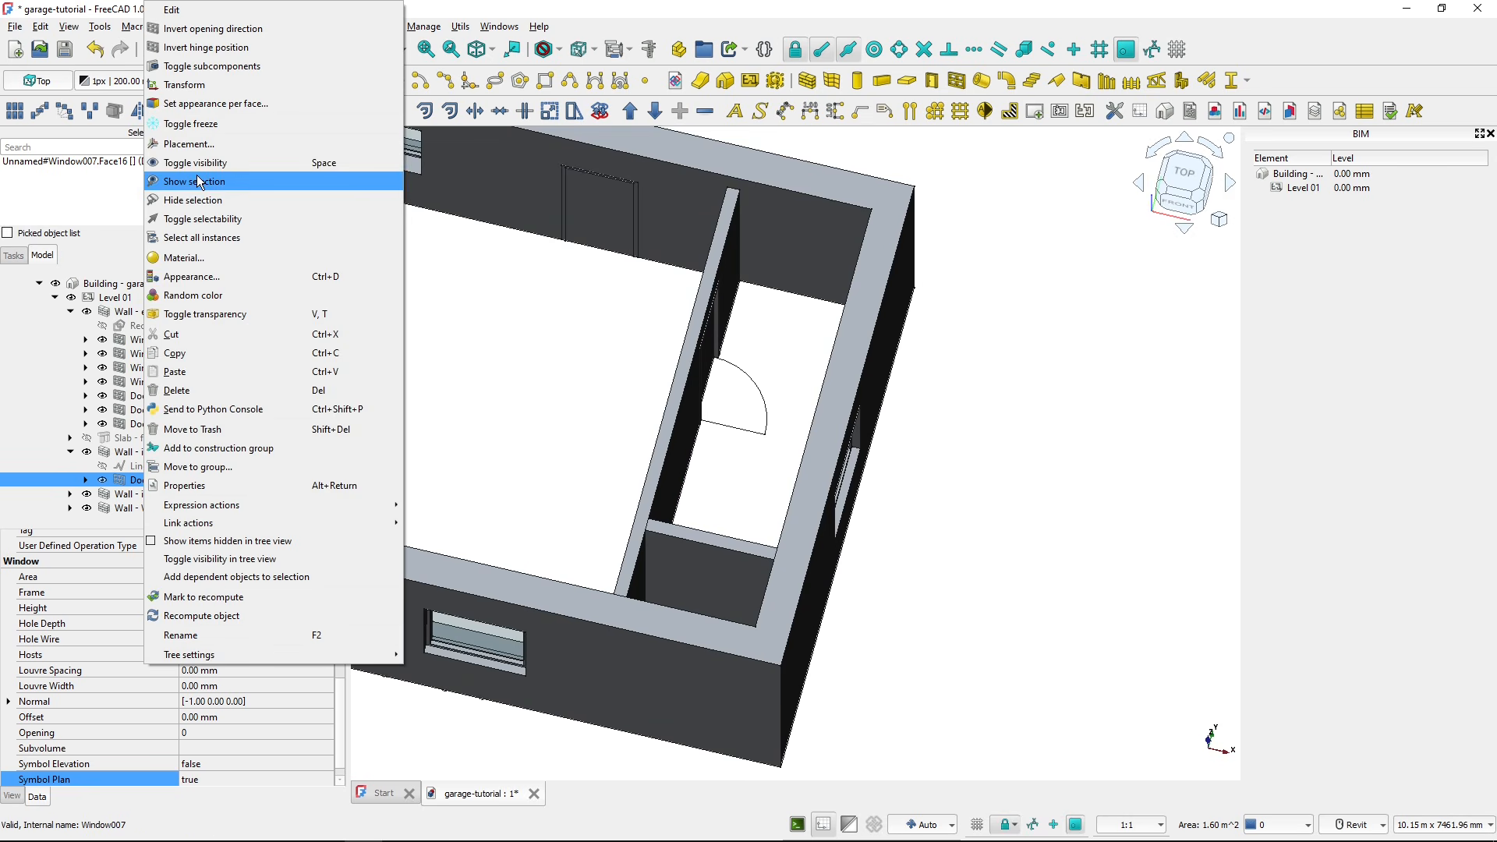
click(204, 49)
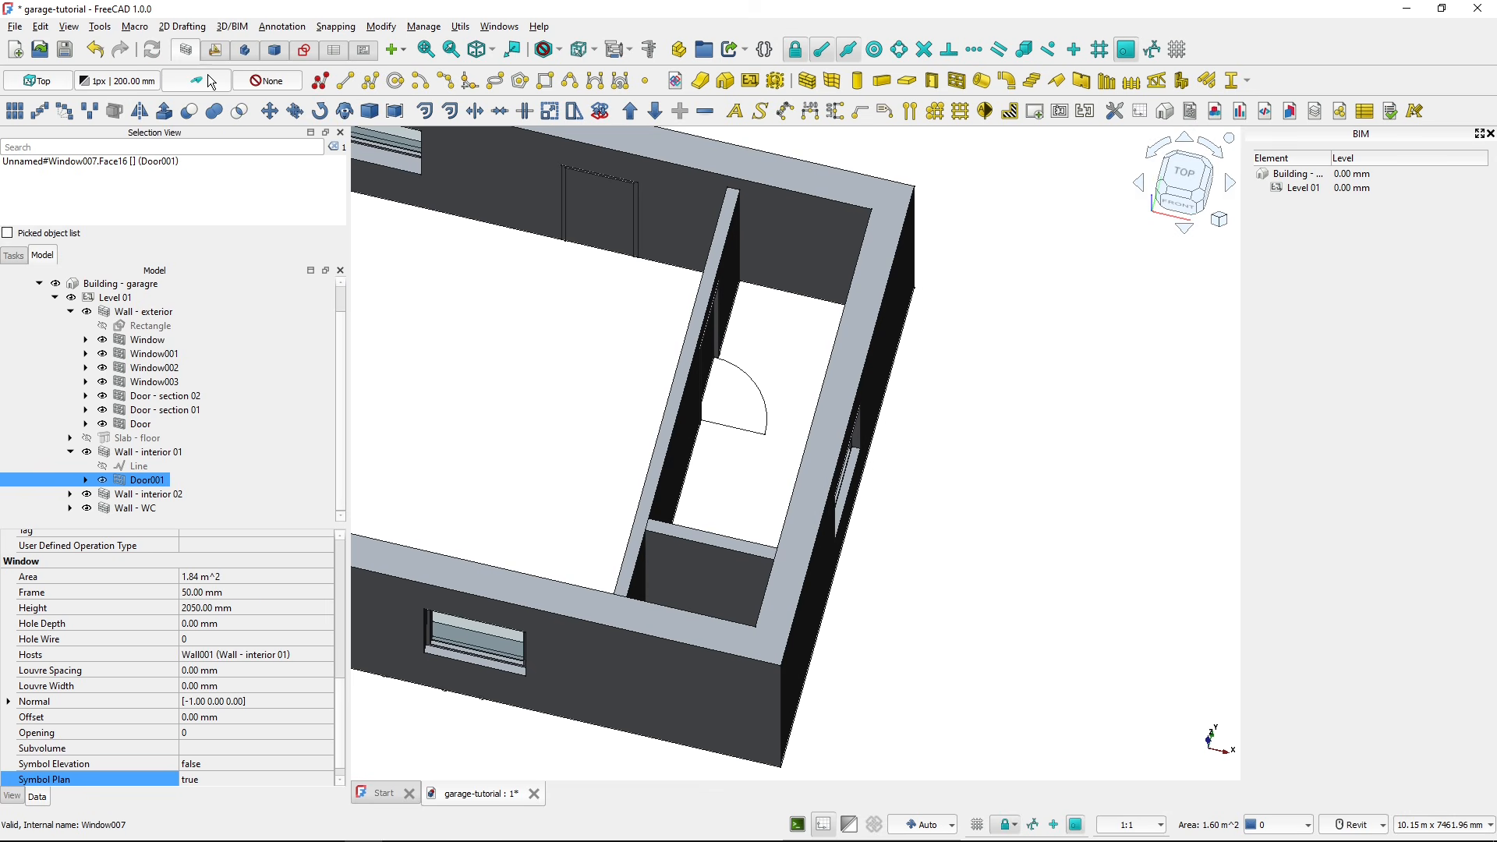
click(515, 387)
shift+middle_drag(538, 404, 744, 492)
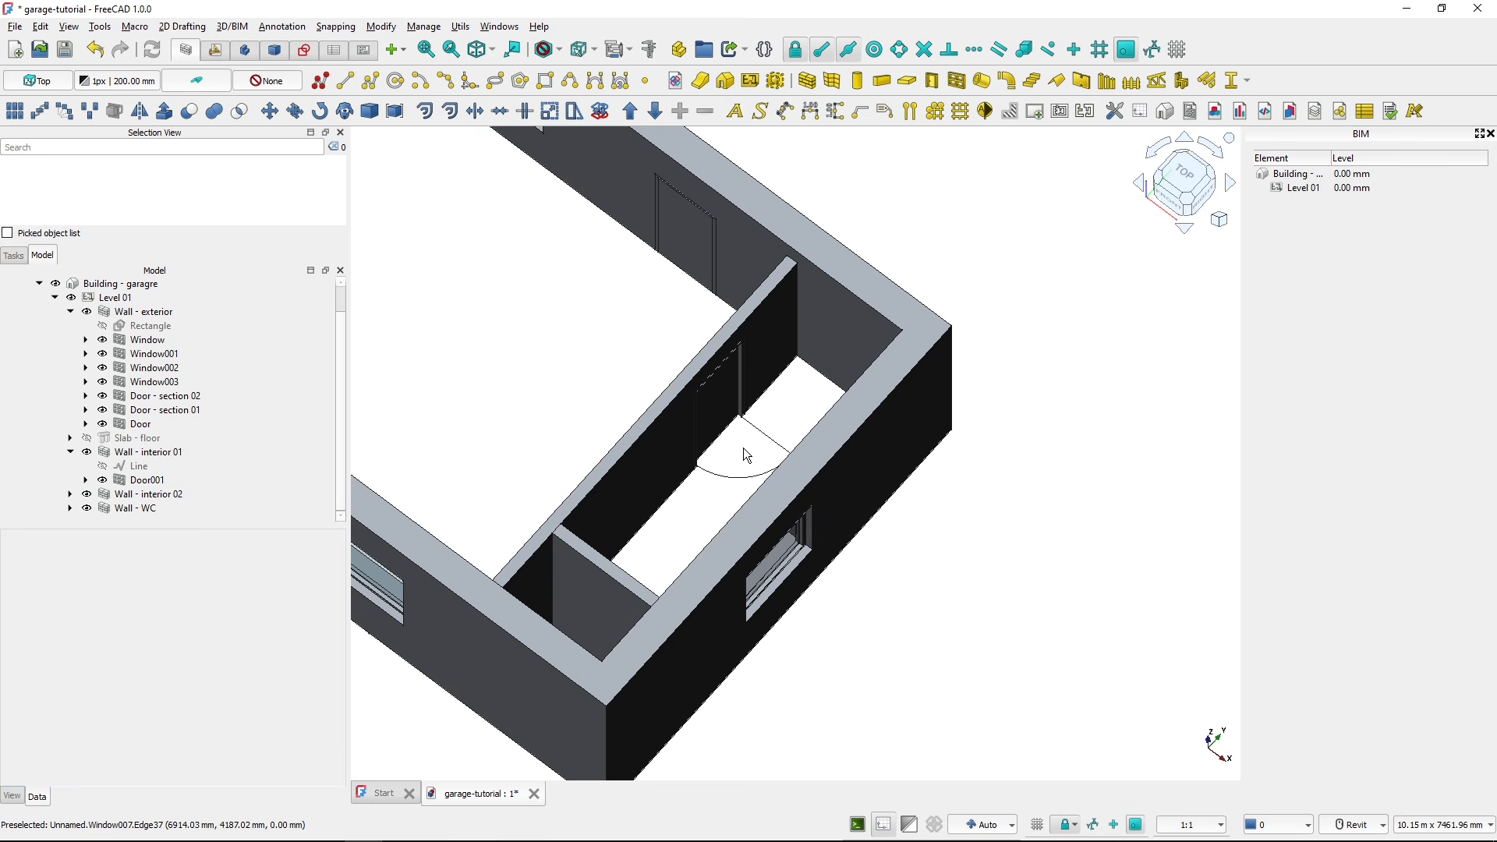
- Inspect the interior door's frame and swing from both sides of Wall - interior 01
key(ctrl)
scroll(723, 374, up, 5)
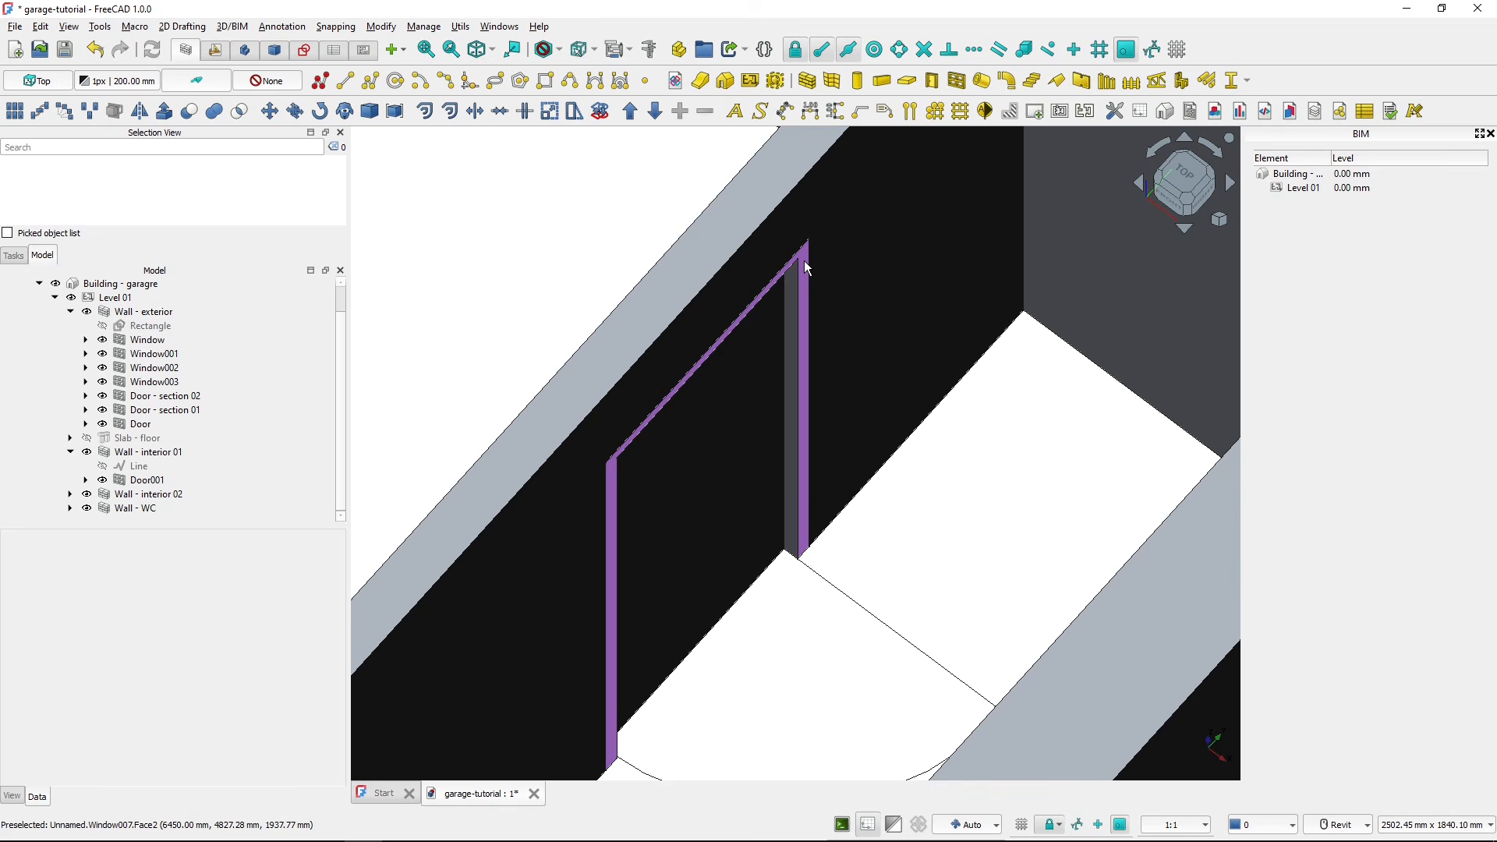
scroll(803, 260, down, 4)
shift+middle_drag(728, 334, 962, 337)
scroll(597, 413, up, 1)
scroll(649, 396, down, 3)
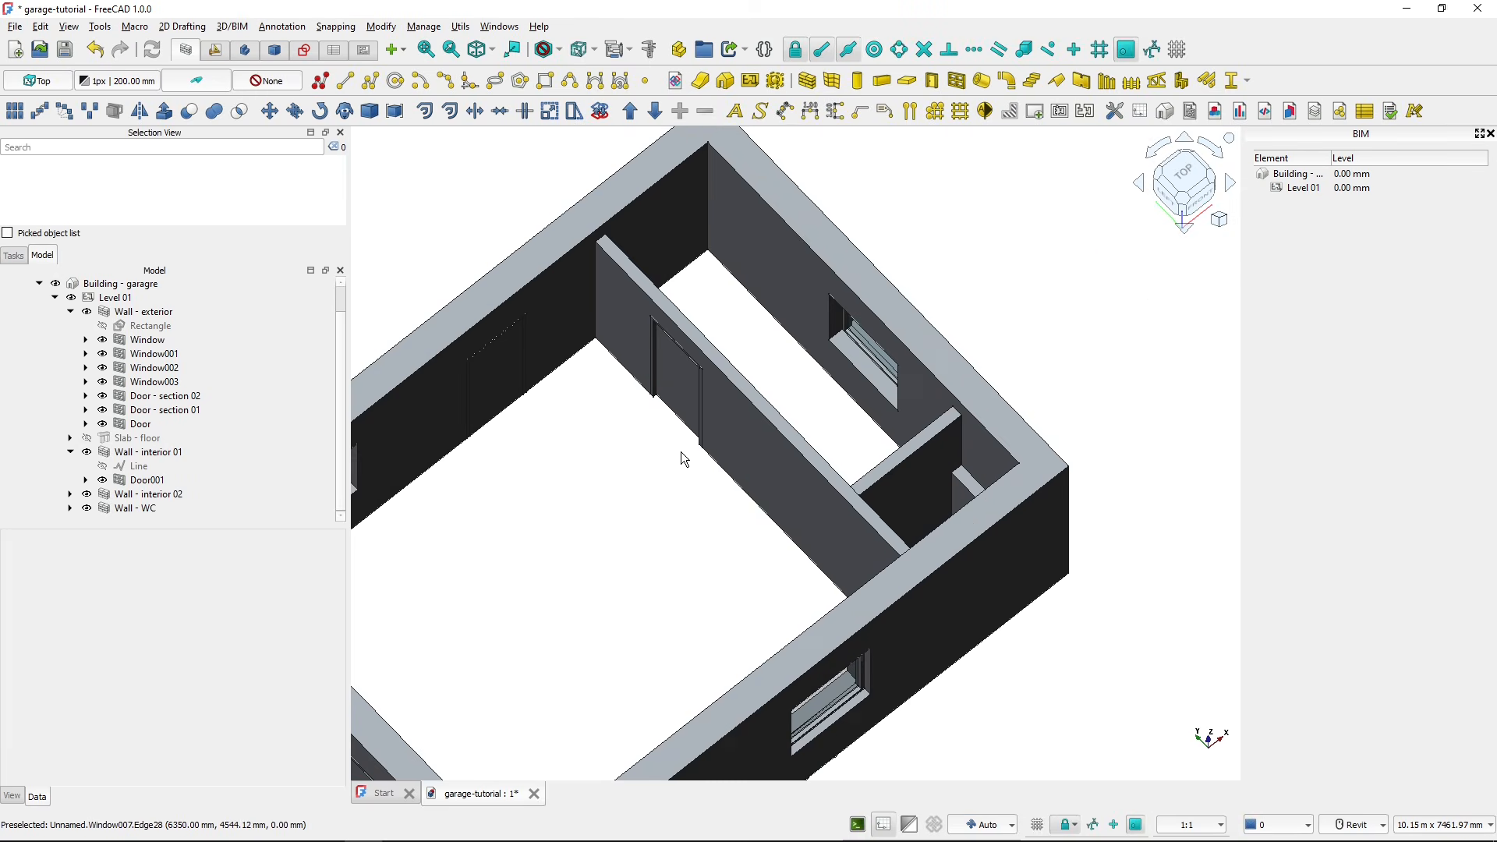
shift+middle_drag(672, 366, 702, 483)
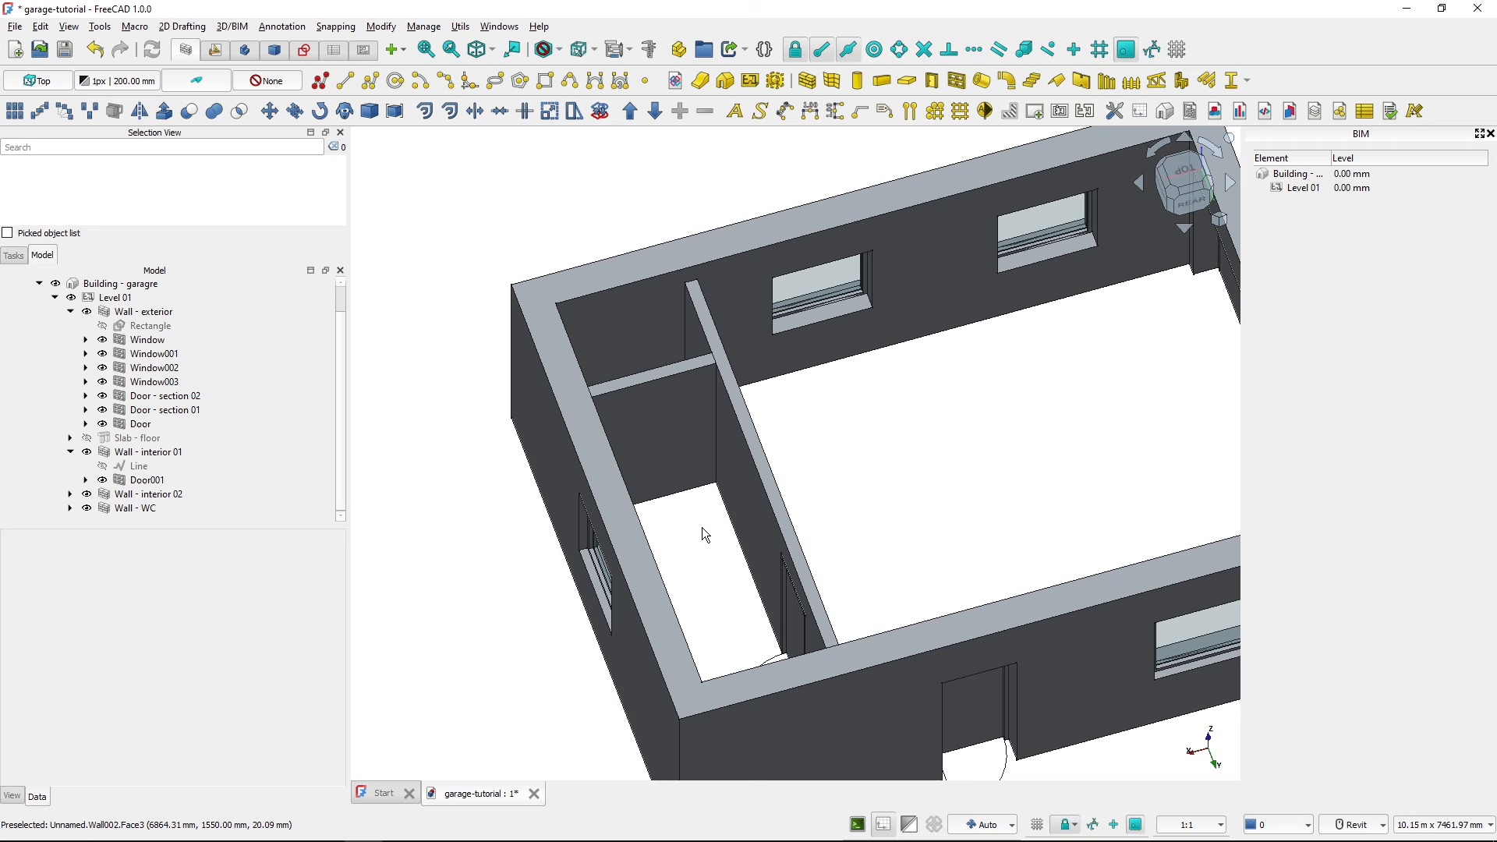
- Check the width and position of the door between rooms 1.02 and 1.03 in the PDF plan
key(alt+Tab)
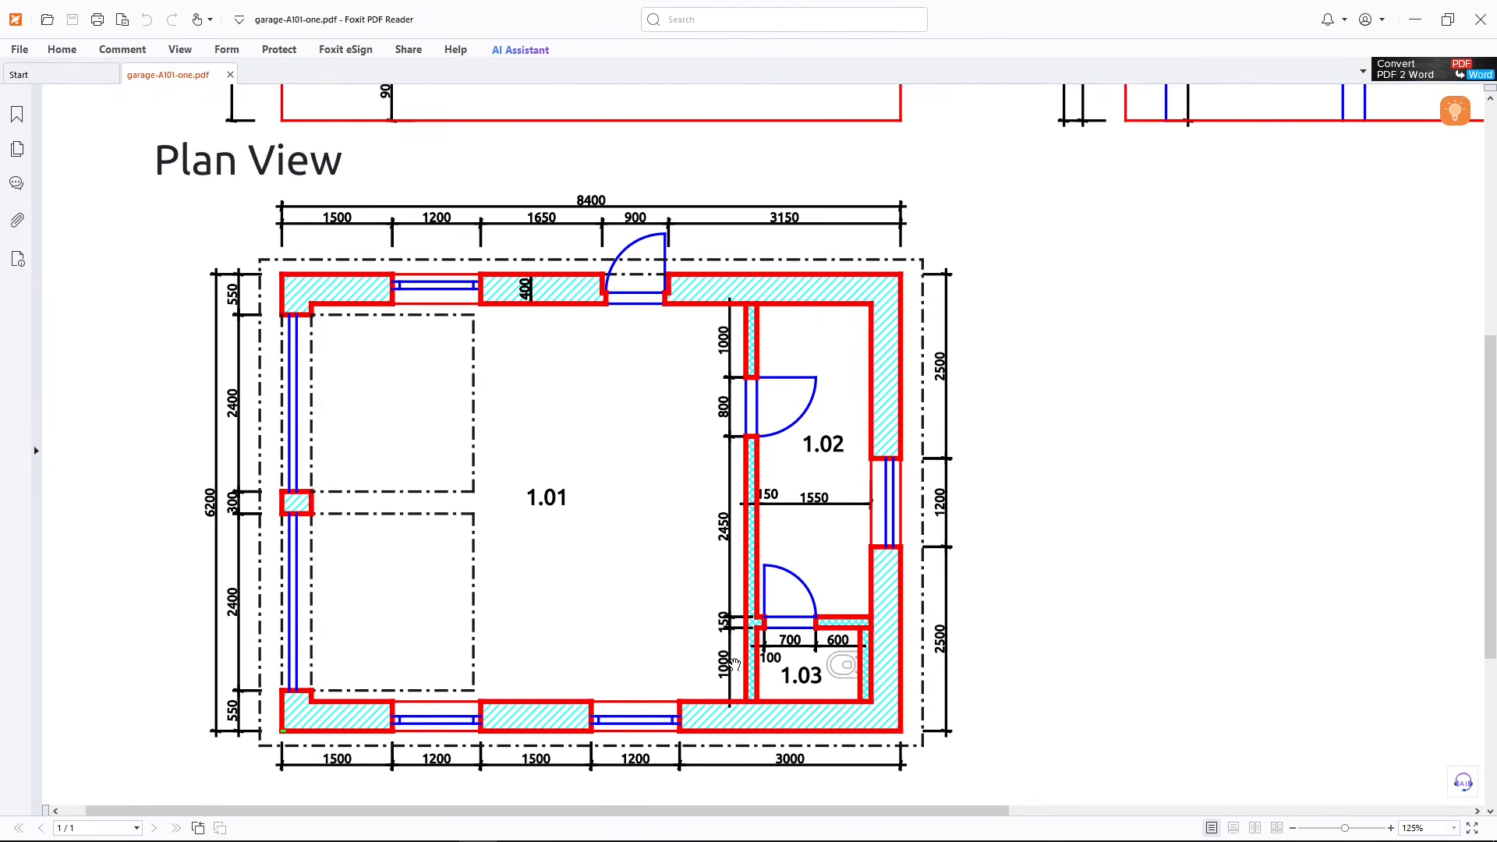
key(alt)
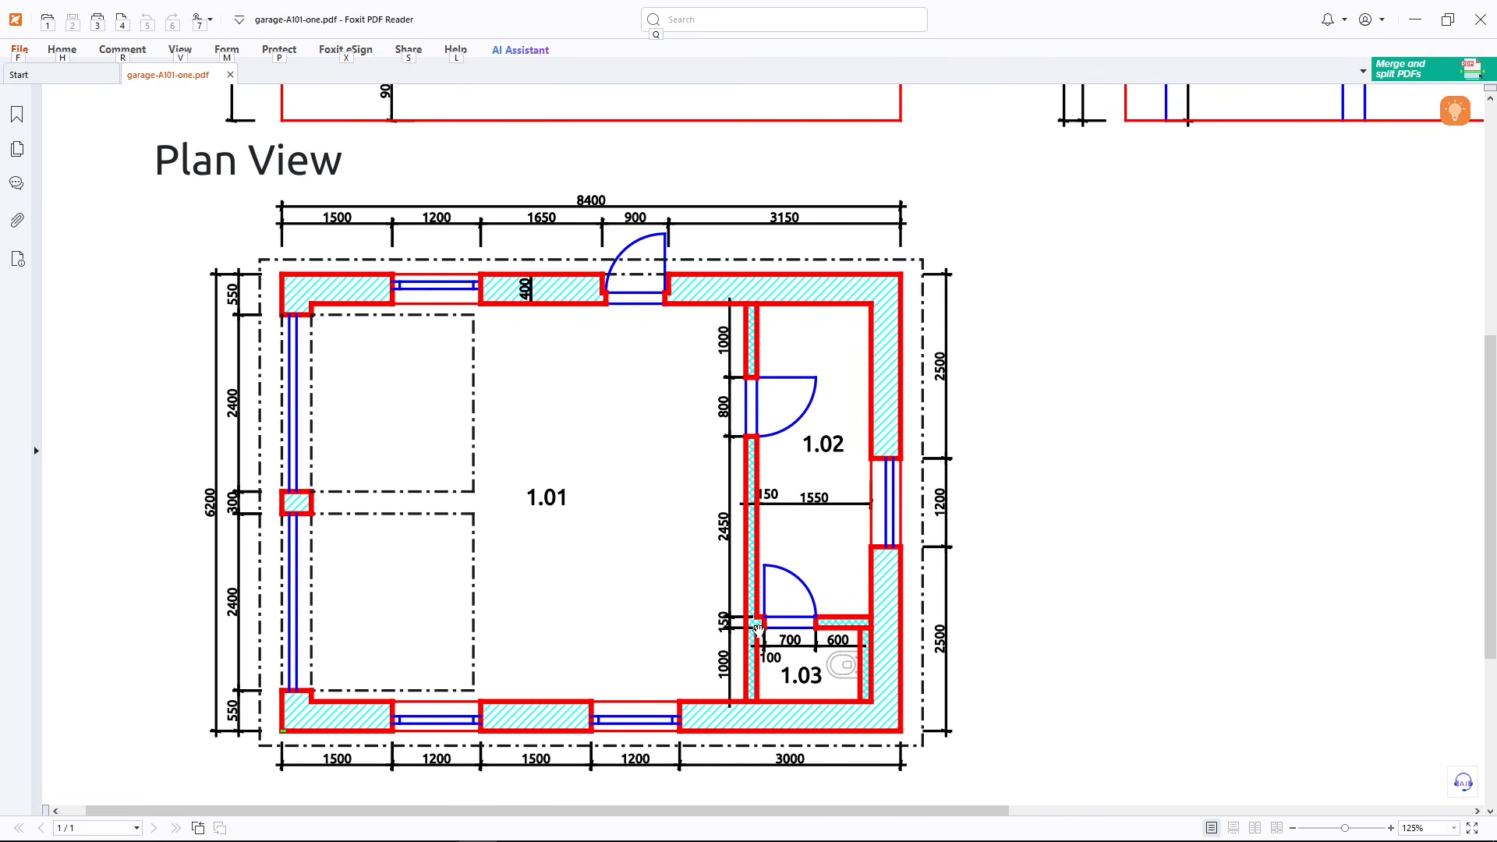
key(alt+Tab)
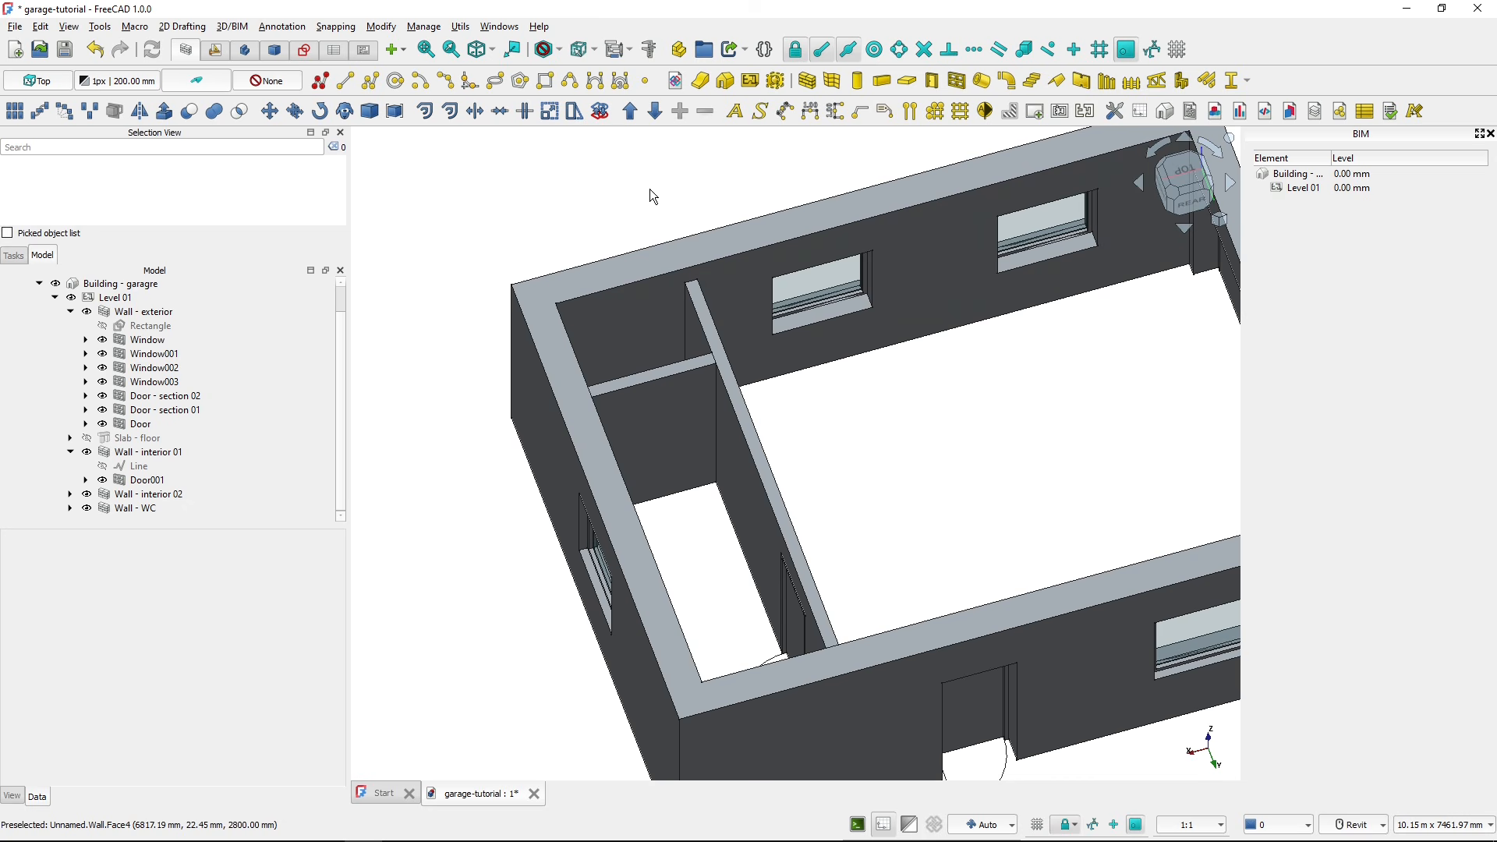
- Place an 800 by 2050 mm Simple door in Wall - interior 02, starting at its corner with Wall - interior 01
click(931, 87)
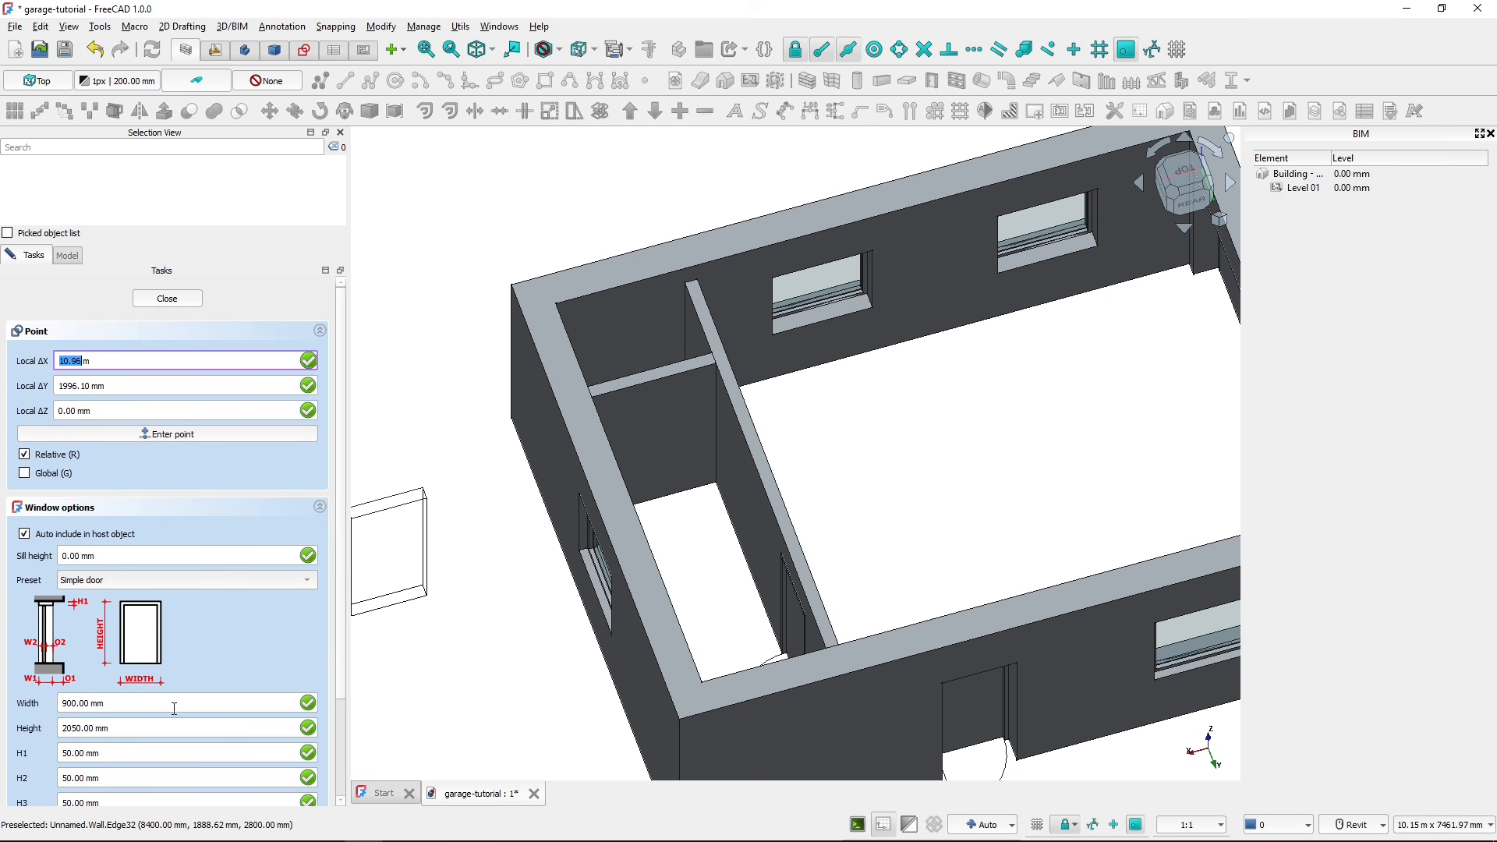
drag(134, 704, 25, 702)
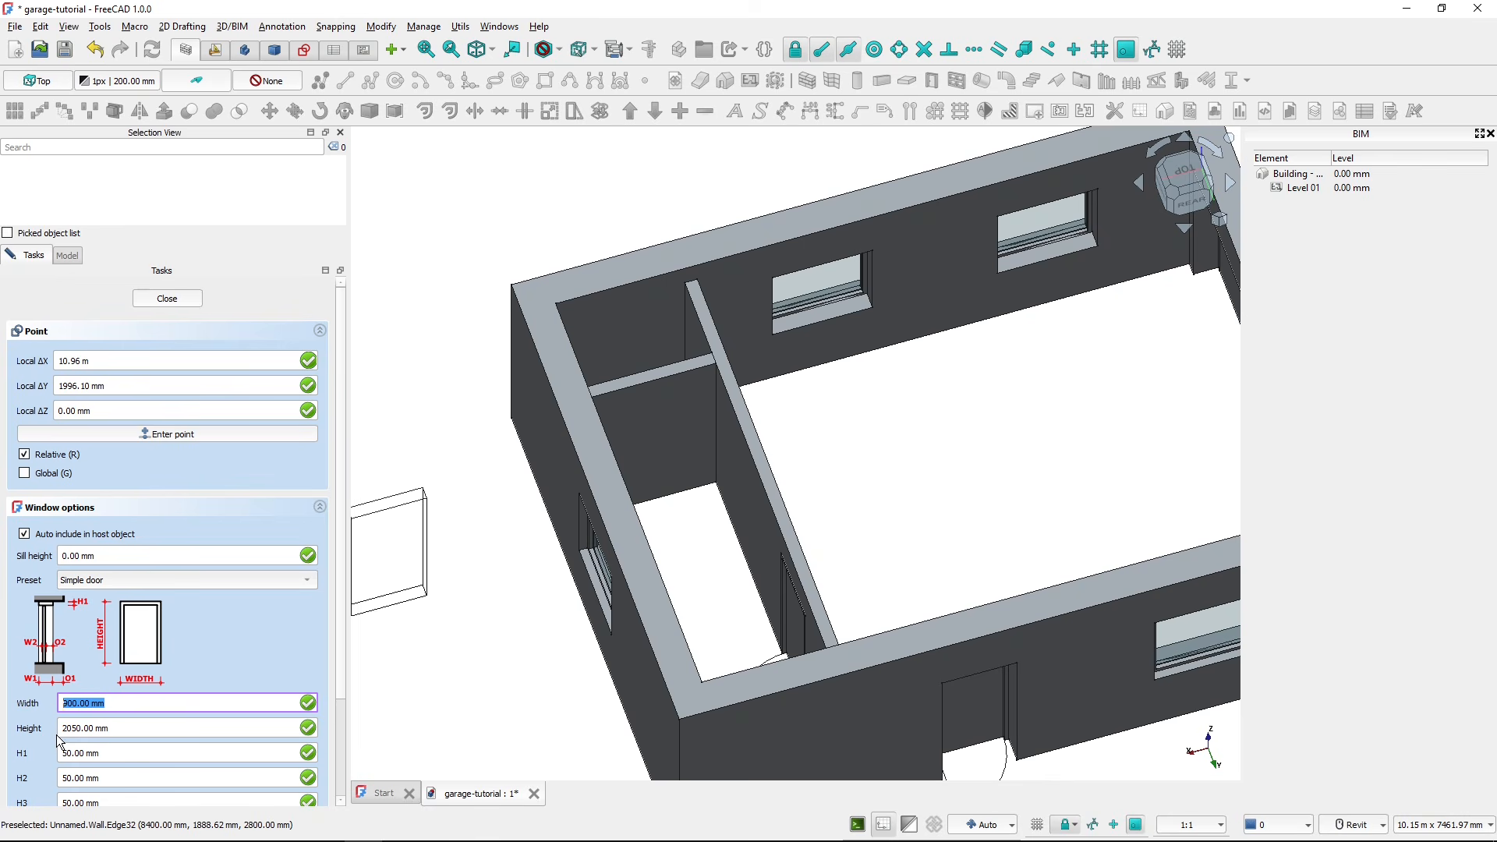
text(800)
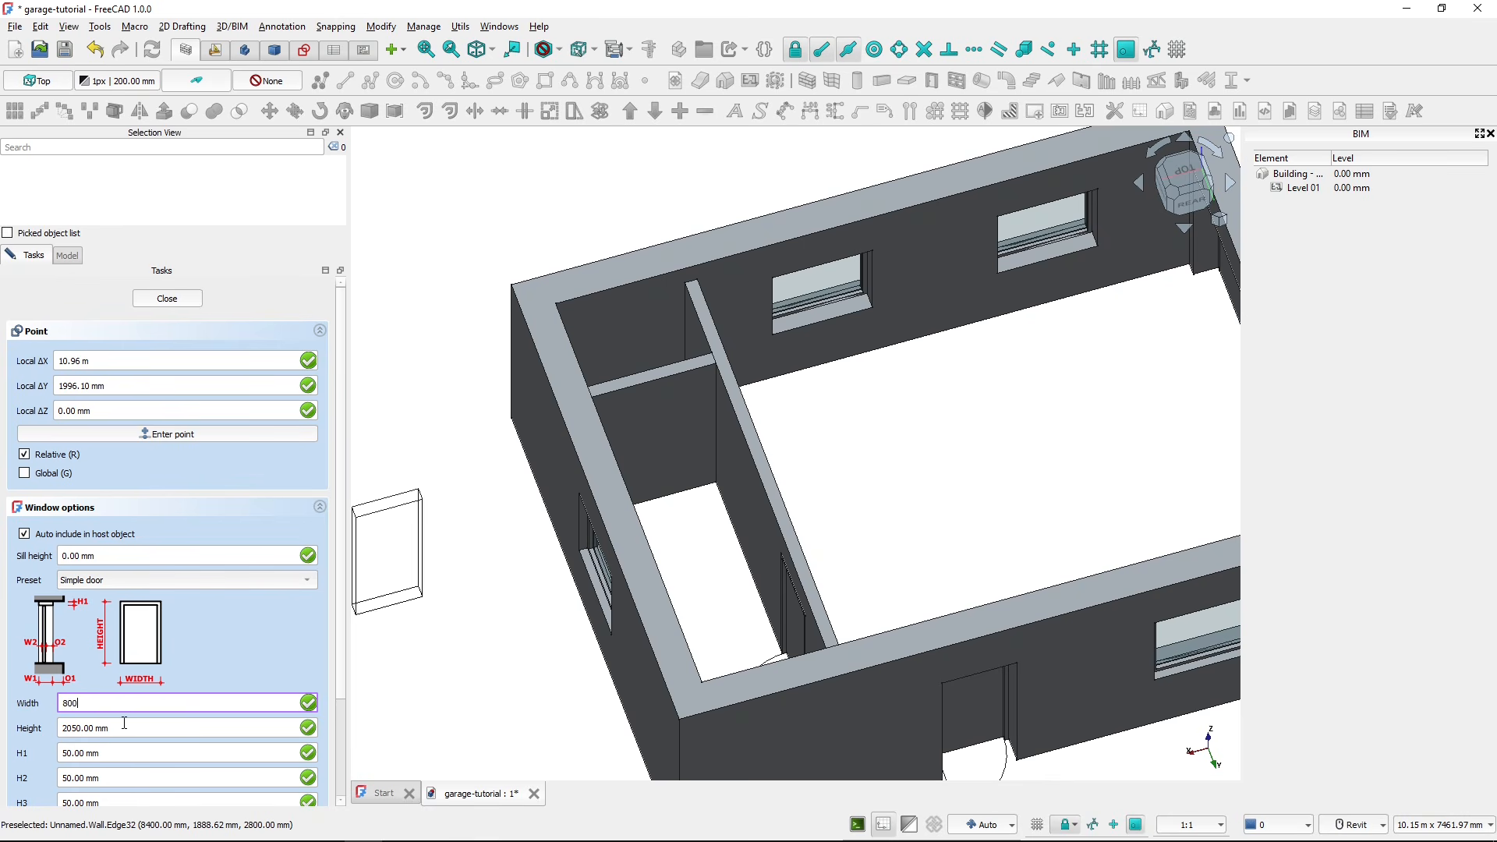
click(124, 723)
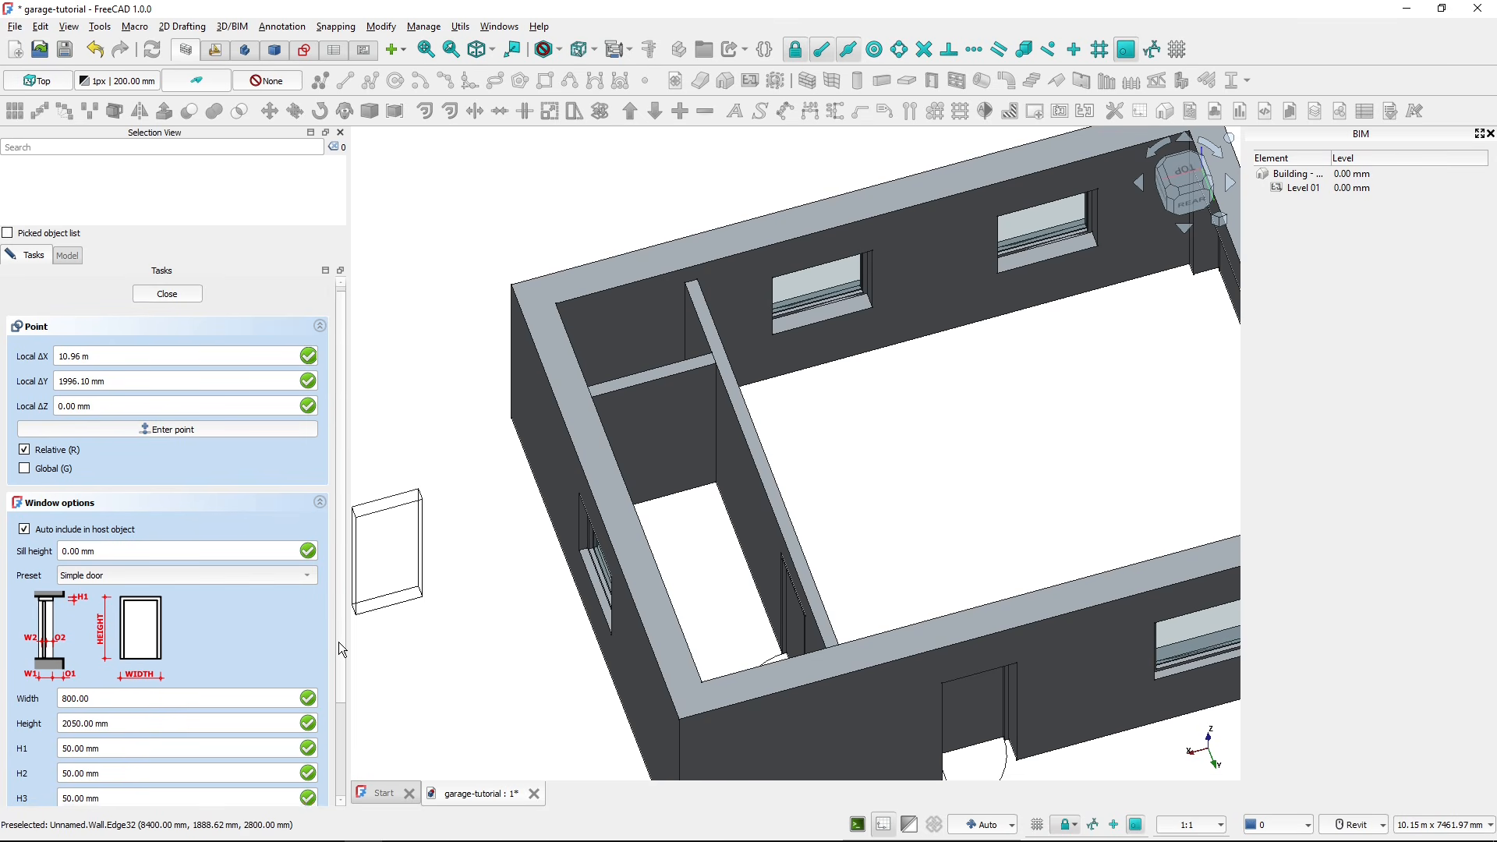
scroll(343, 639, down, 2)
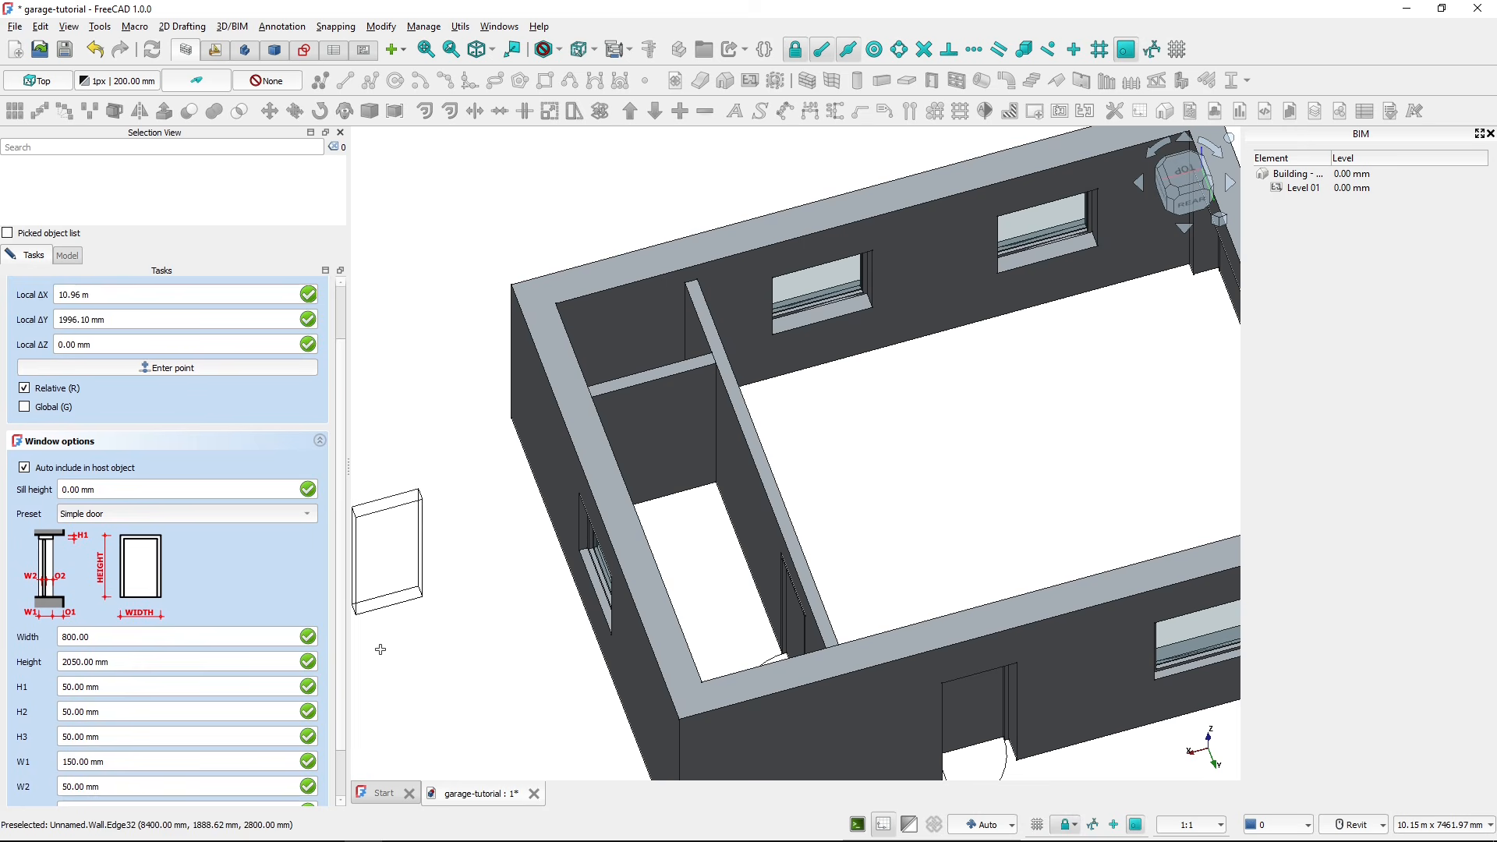
click(711, 486)
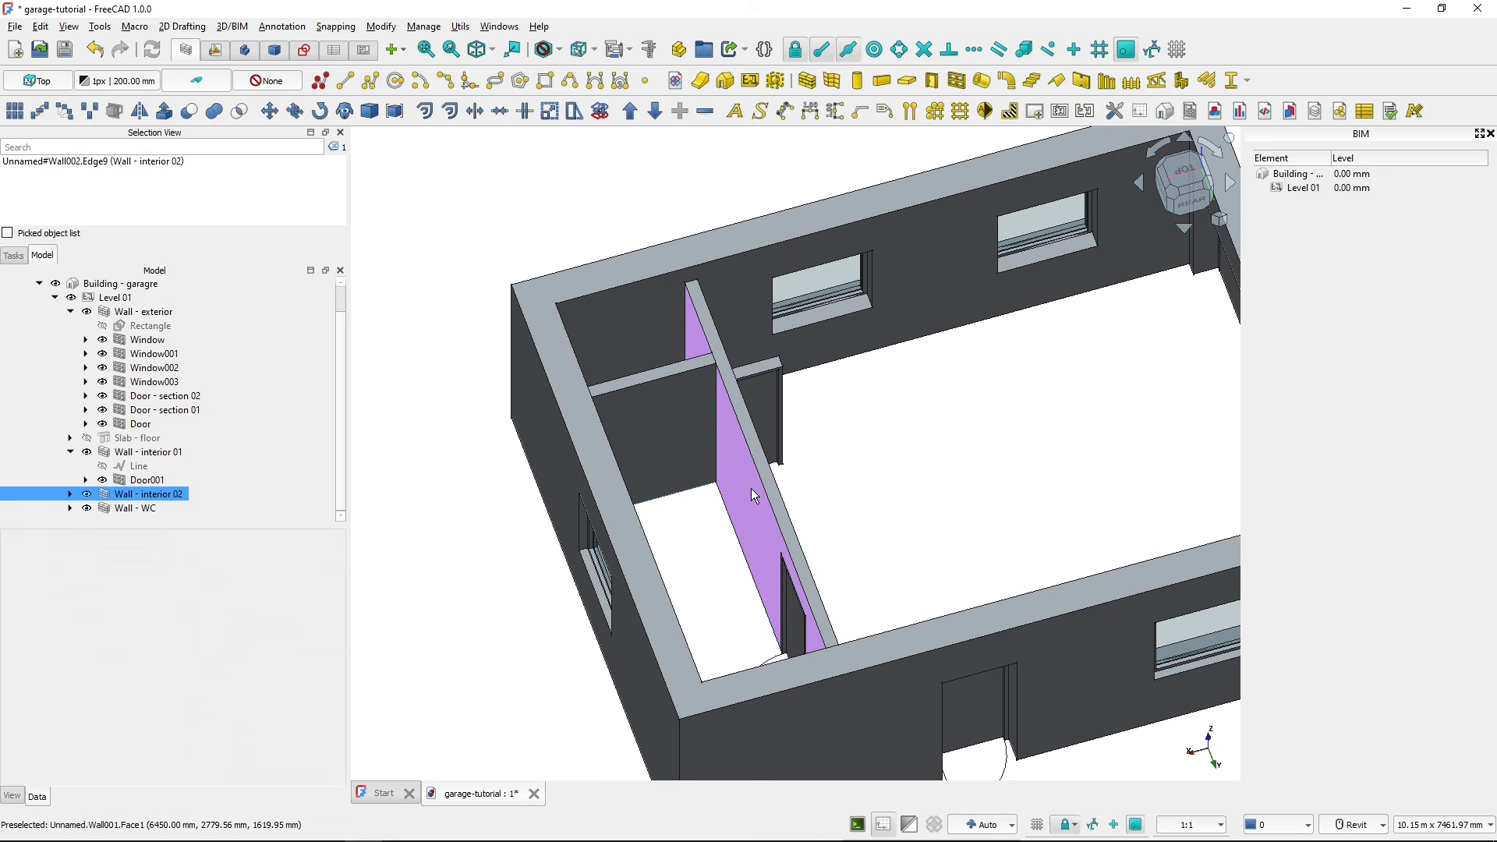
click(756, 401)
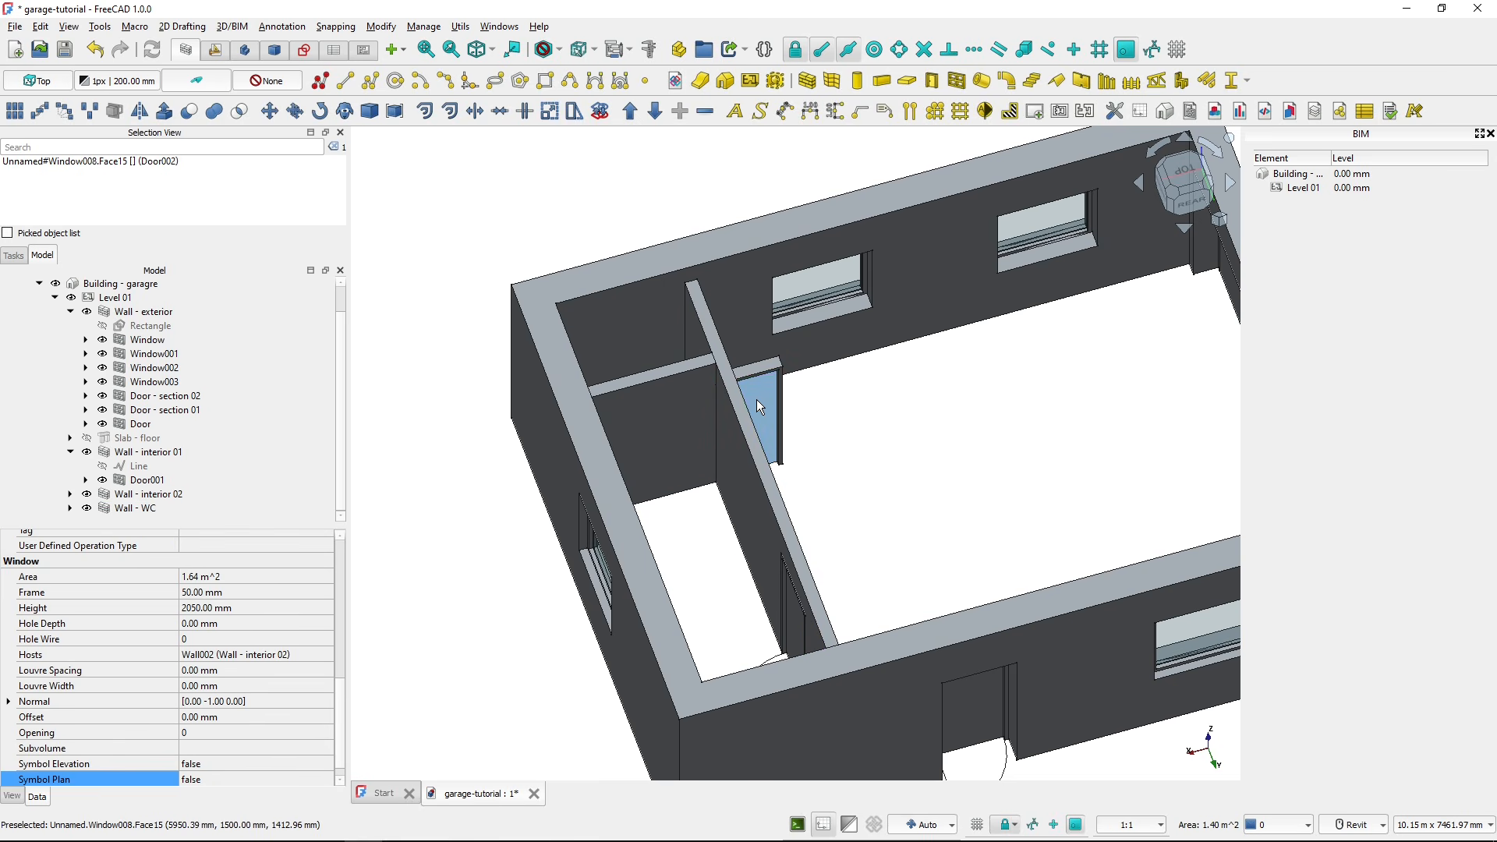
- Set the placement's x position of the door in Wall - interior 02 to 850 mm
scroll(242, 596, up, 10)
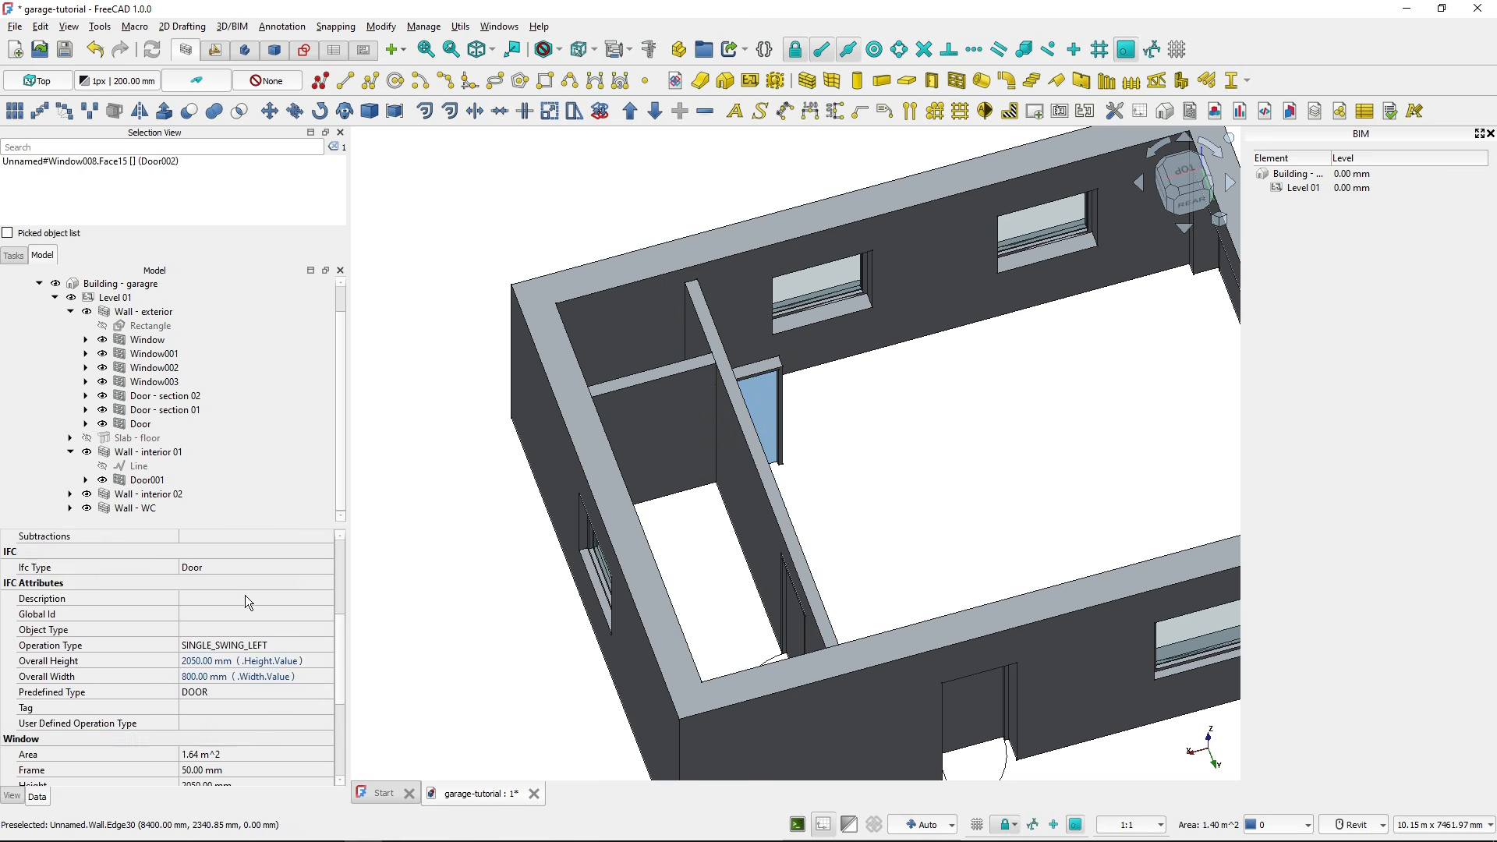
click(8, 553)
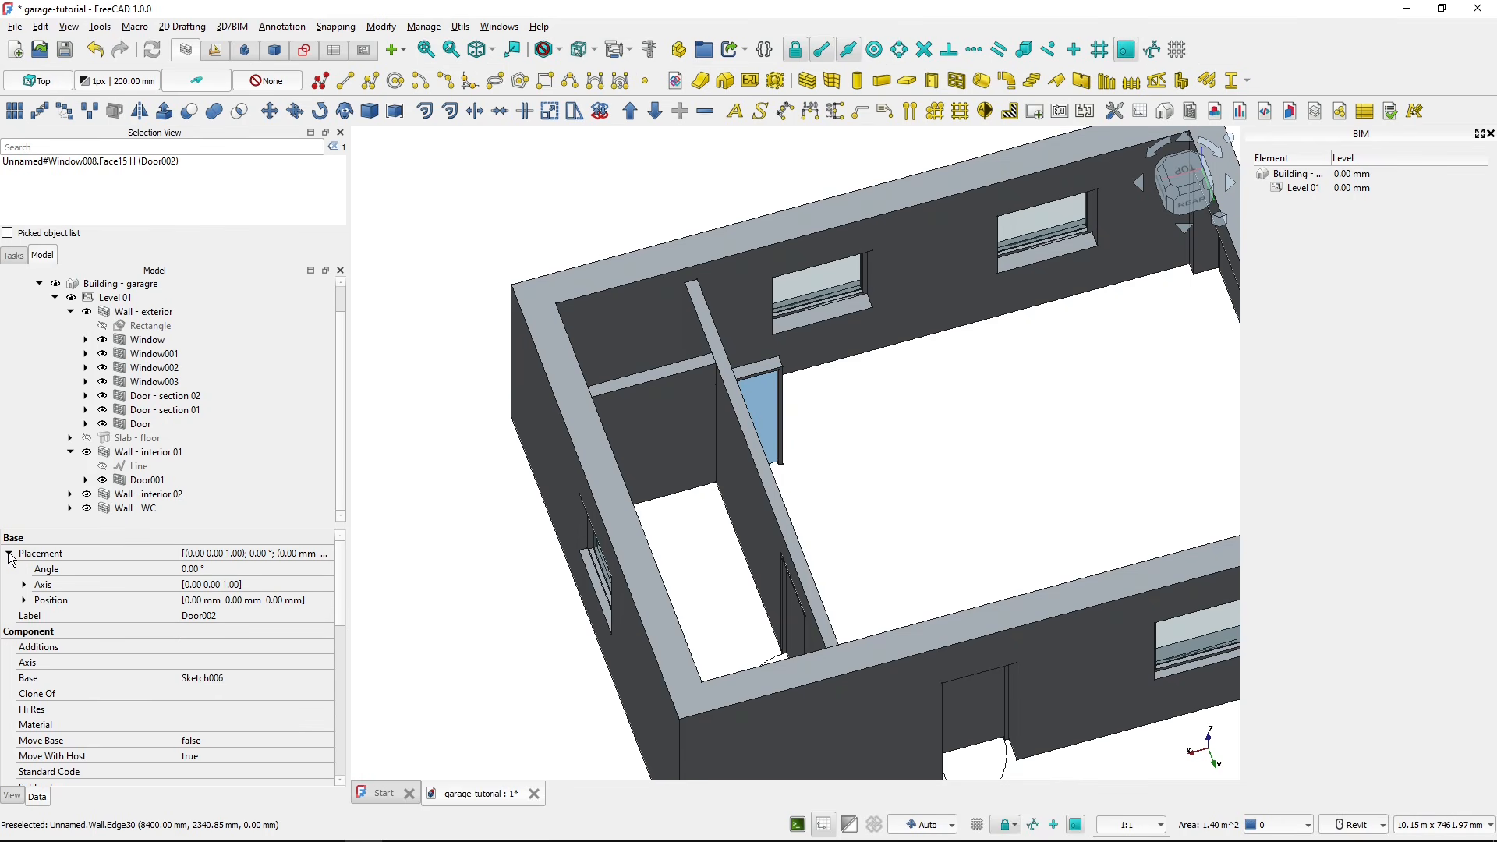
click(24, 599)
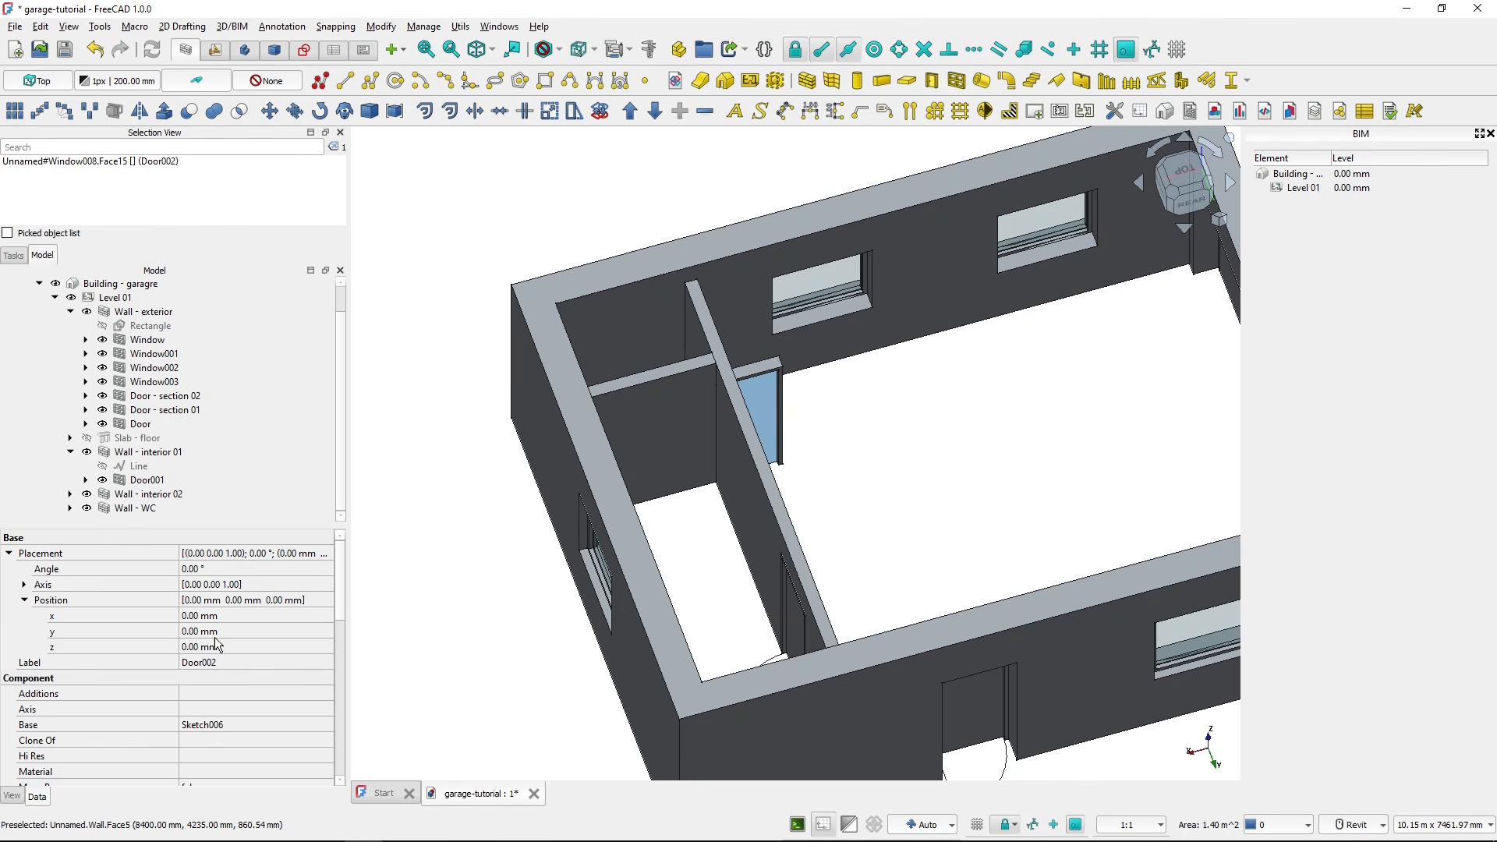
click(238, 616)
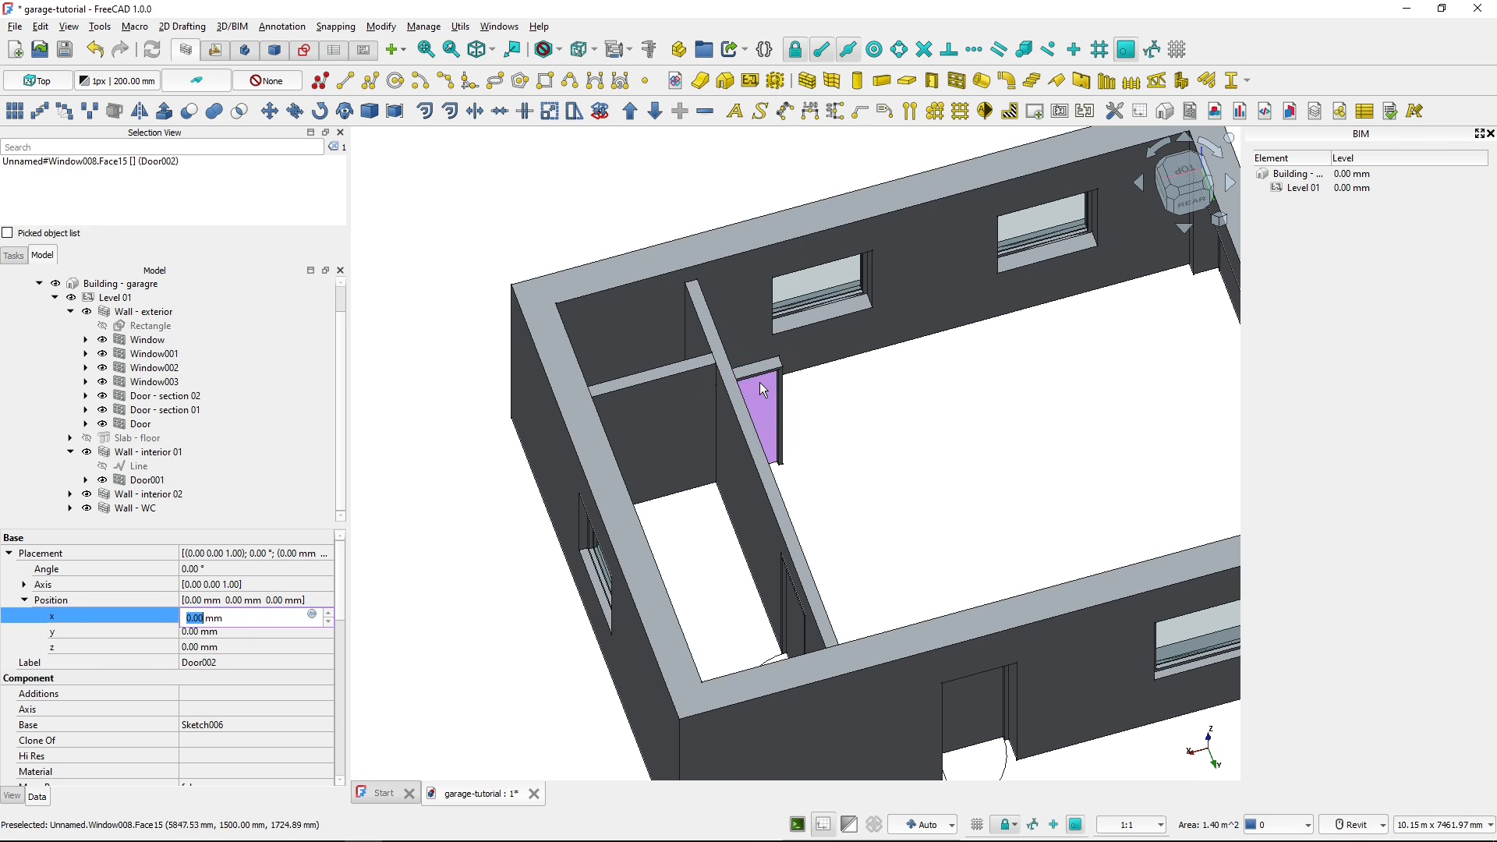
text(850)
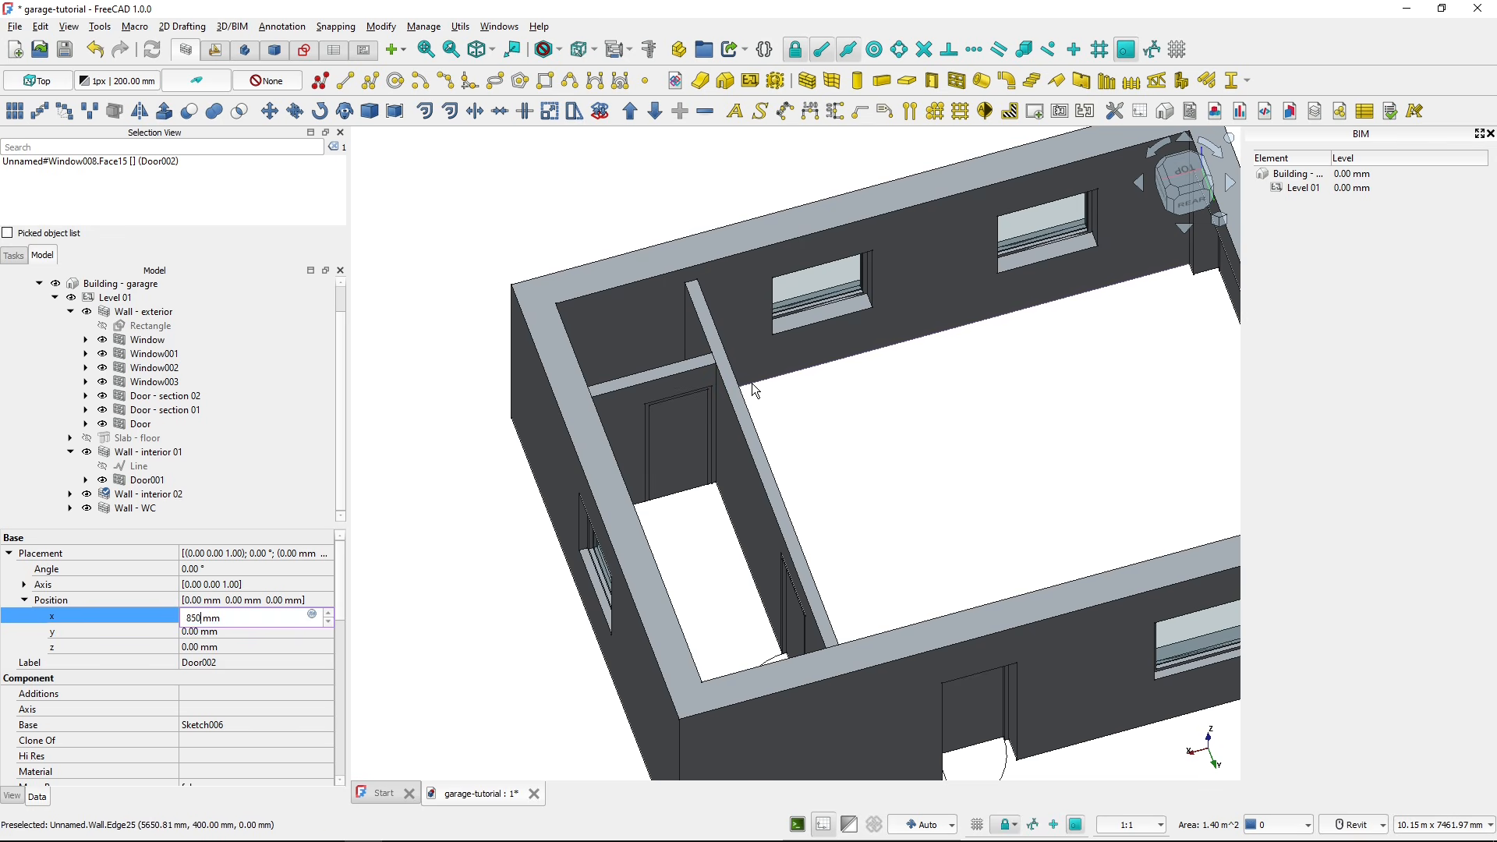
key(Return)
scroll(680, 496, up, 4)
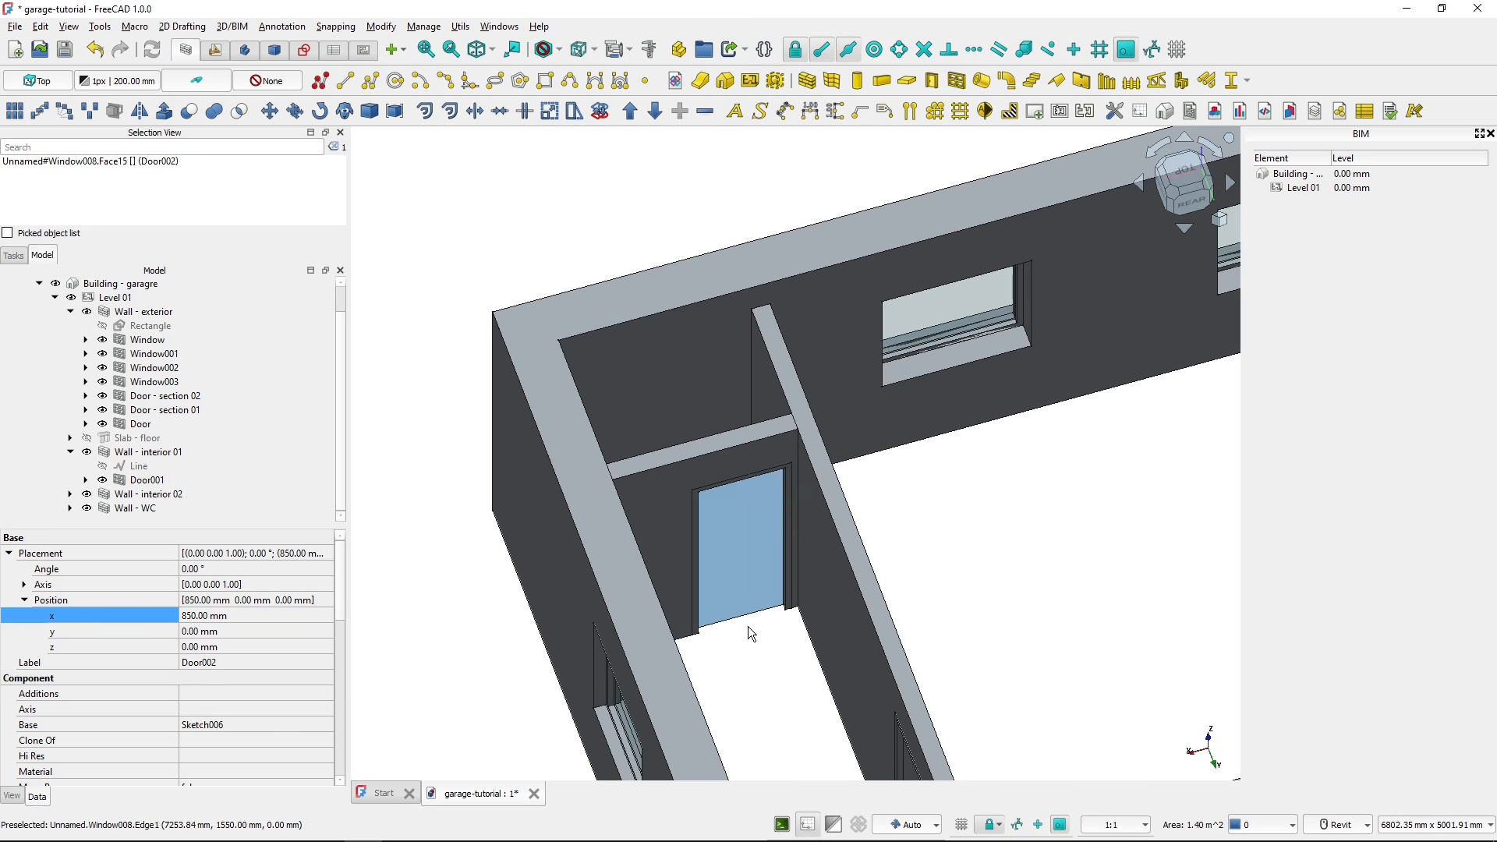
click(946, 480)
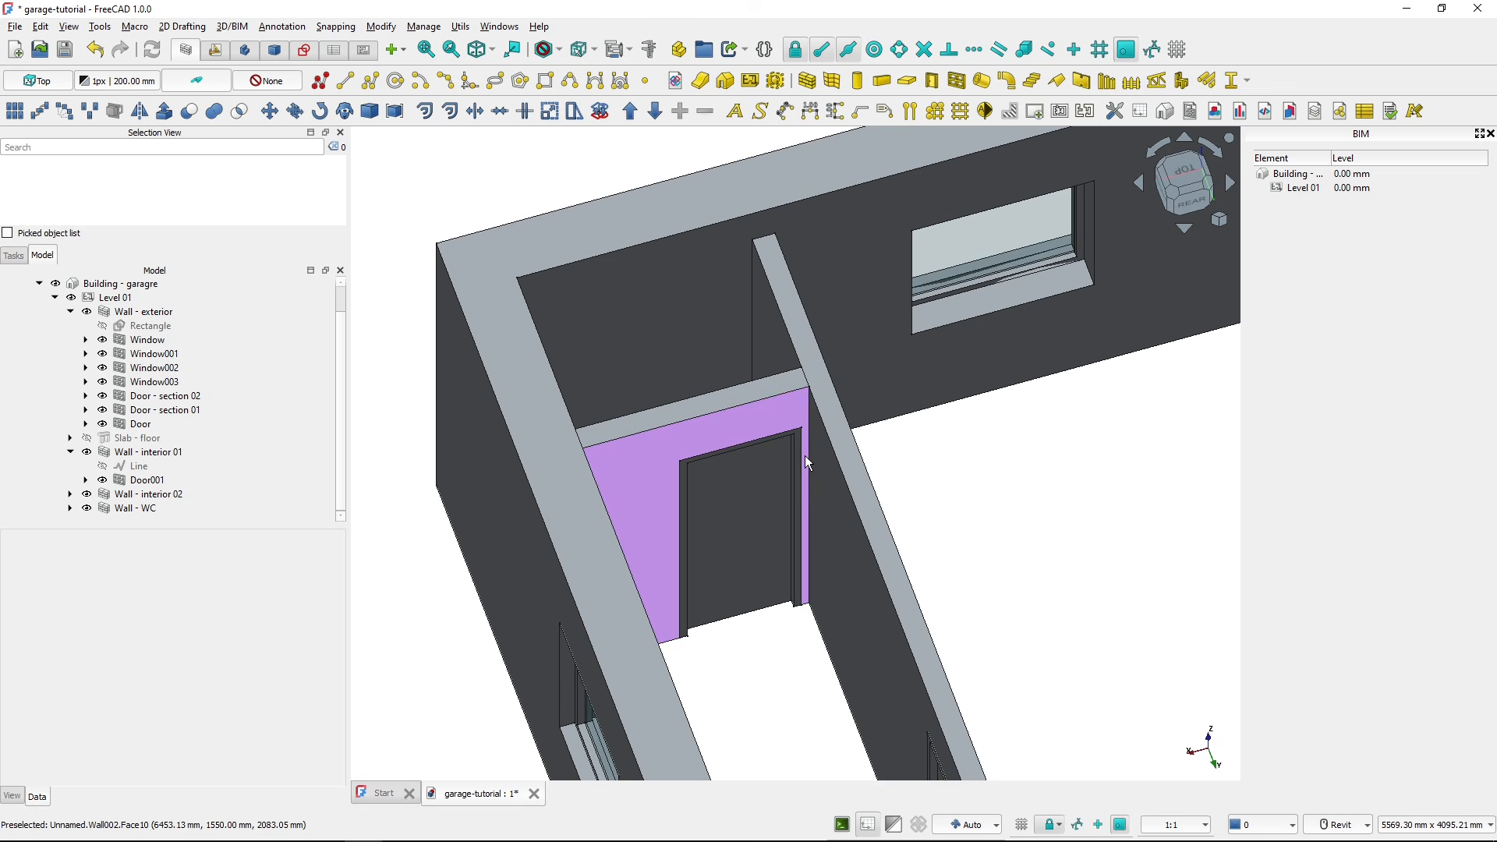
- Hide Wall - interior 01, measure from the end edge of Wall - interior 02 to the door frame, and show the wall again
click(842, 575)
key(space)
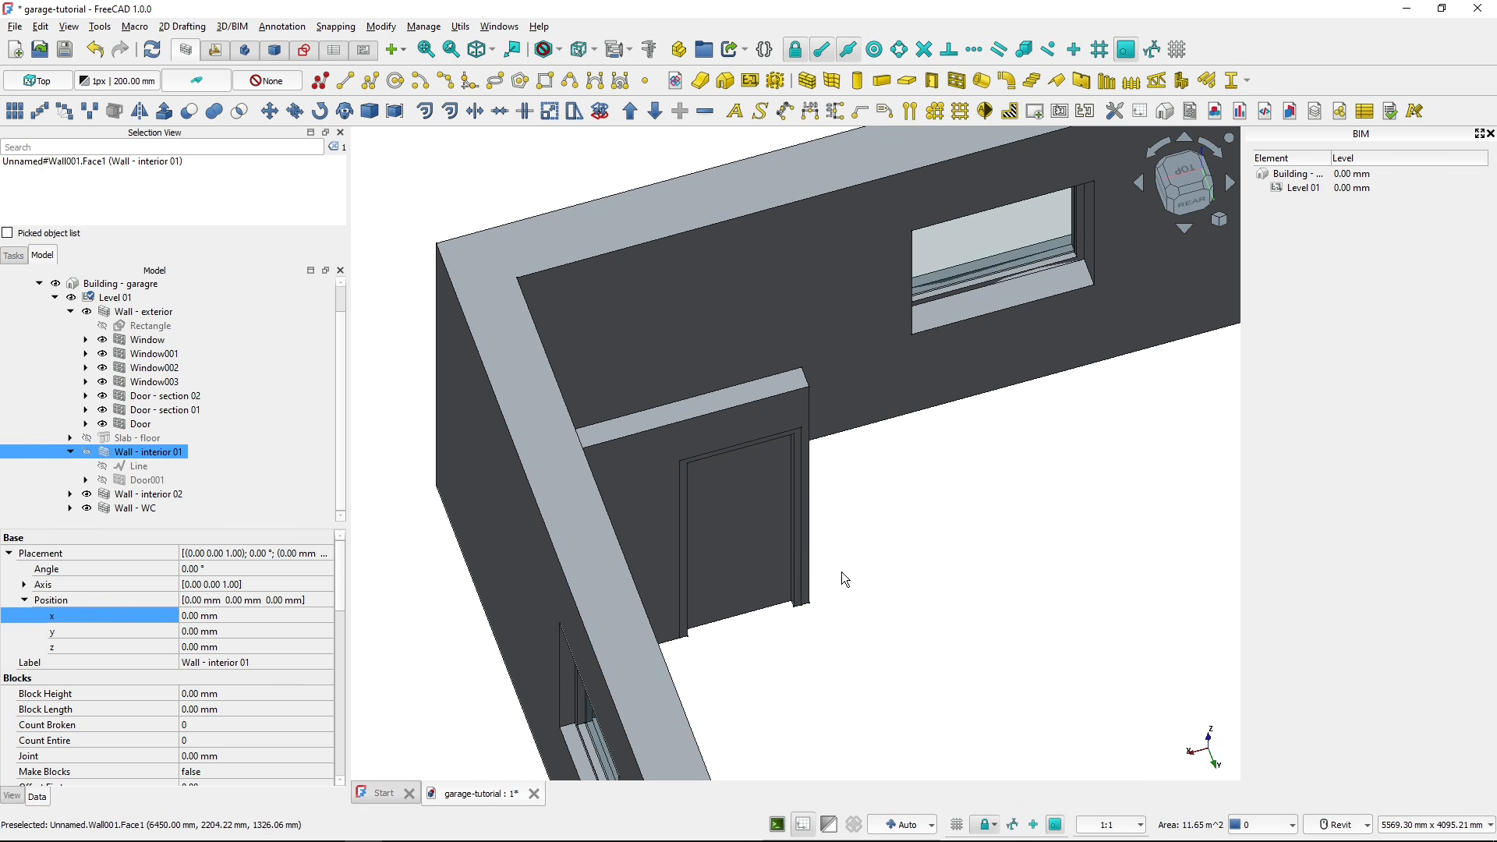
click(809, 470)
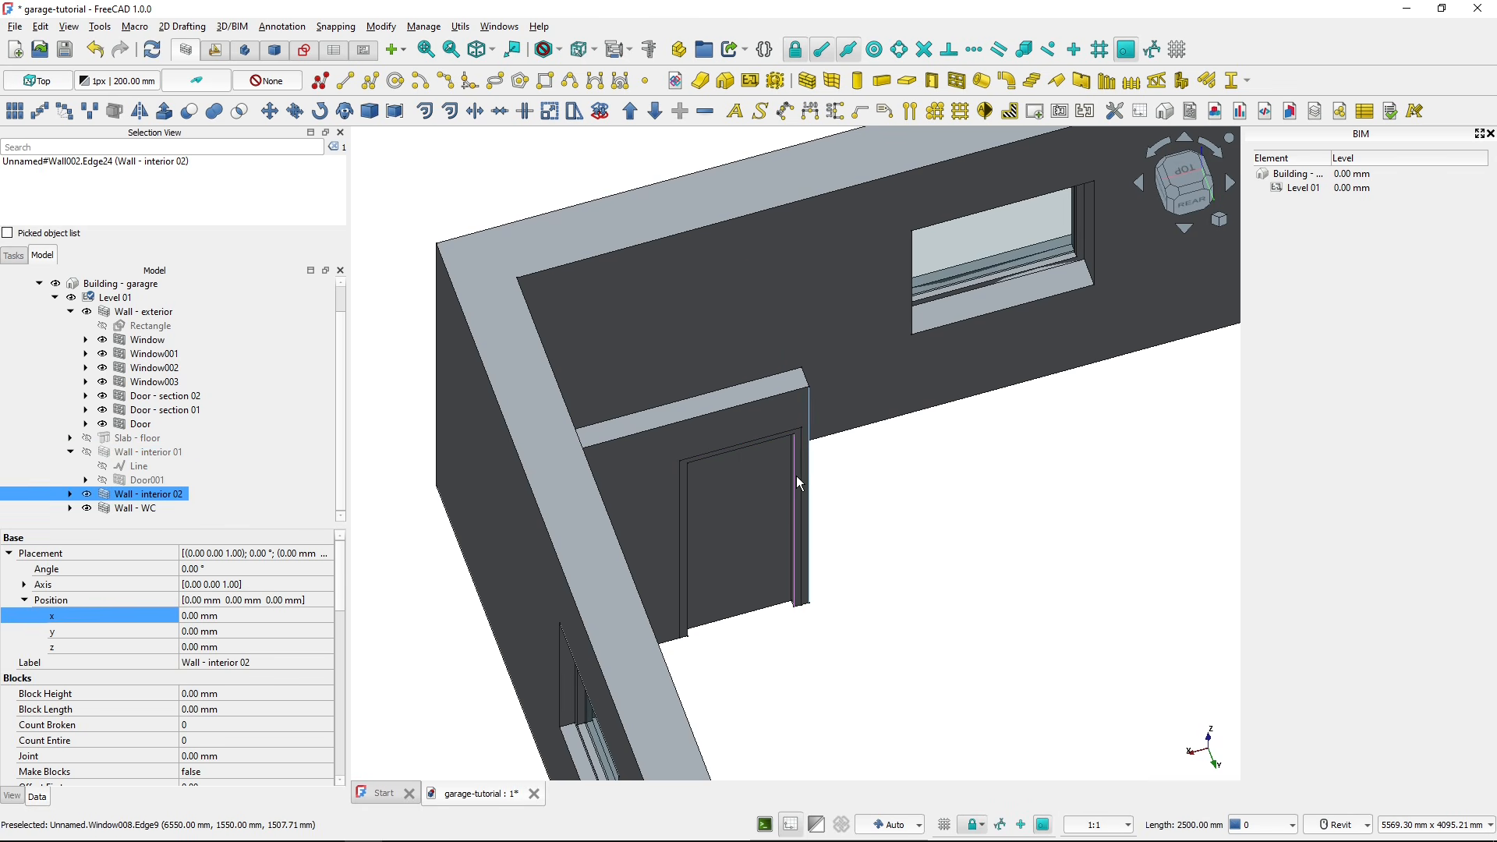
ctrl+click(796, 477)
scroll(797, 513, up, 2)
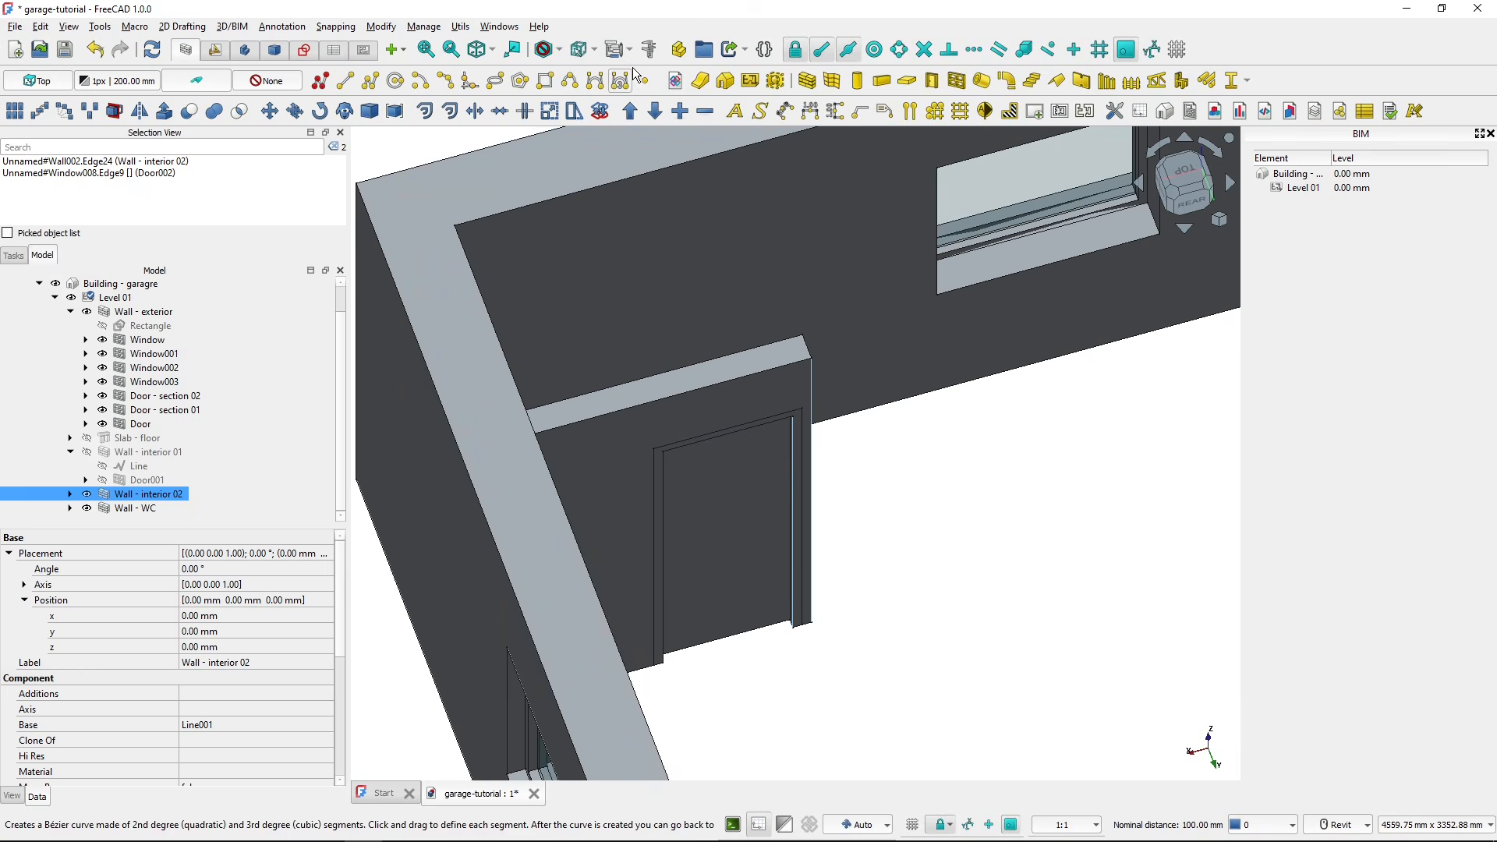
click(649, 49)
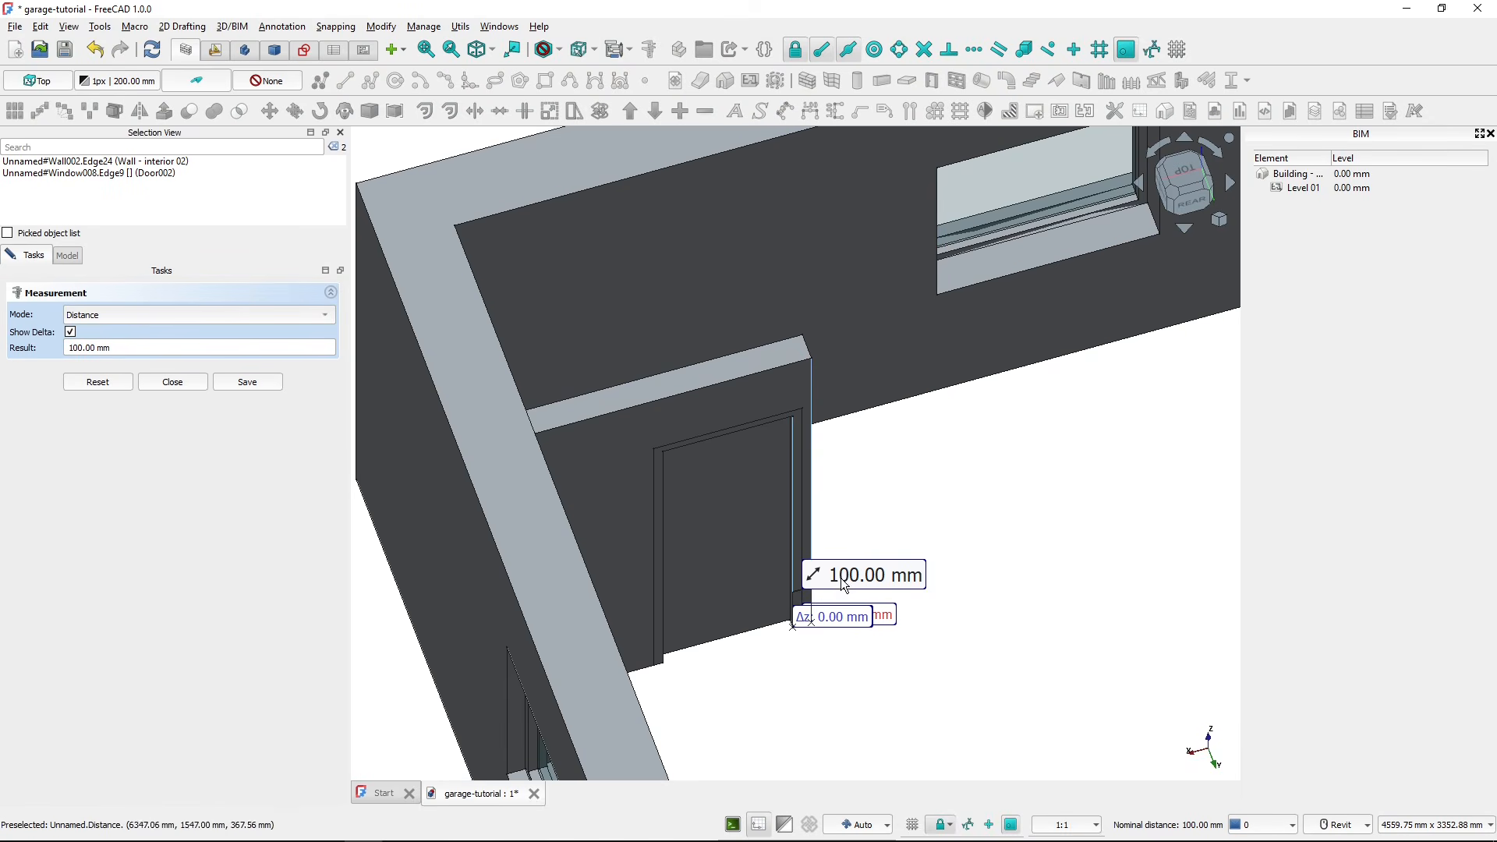
click(172, 382)
click(159, 453)
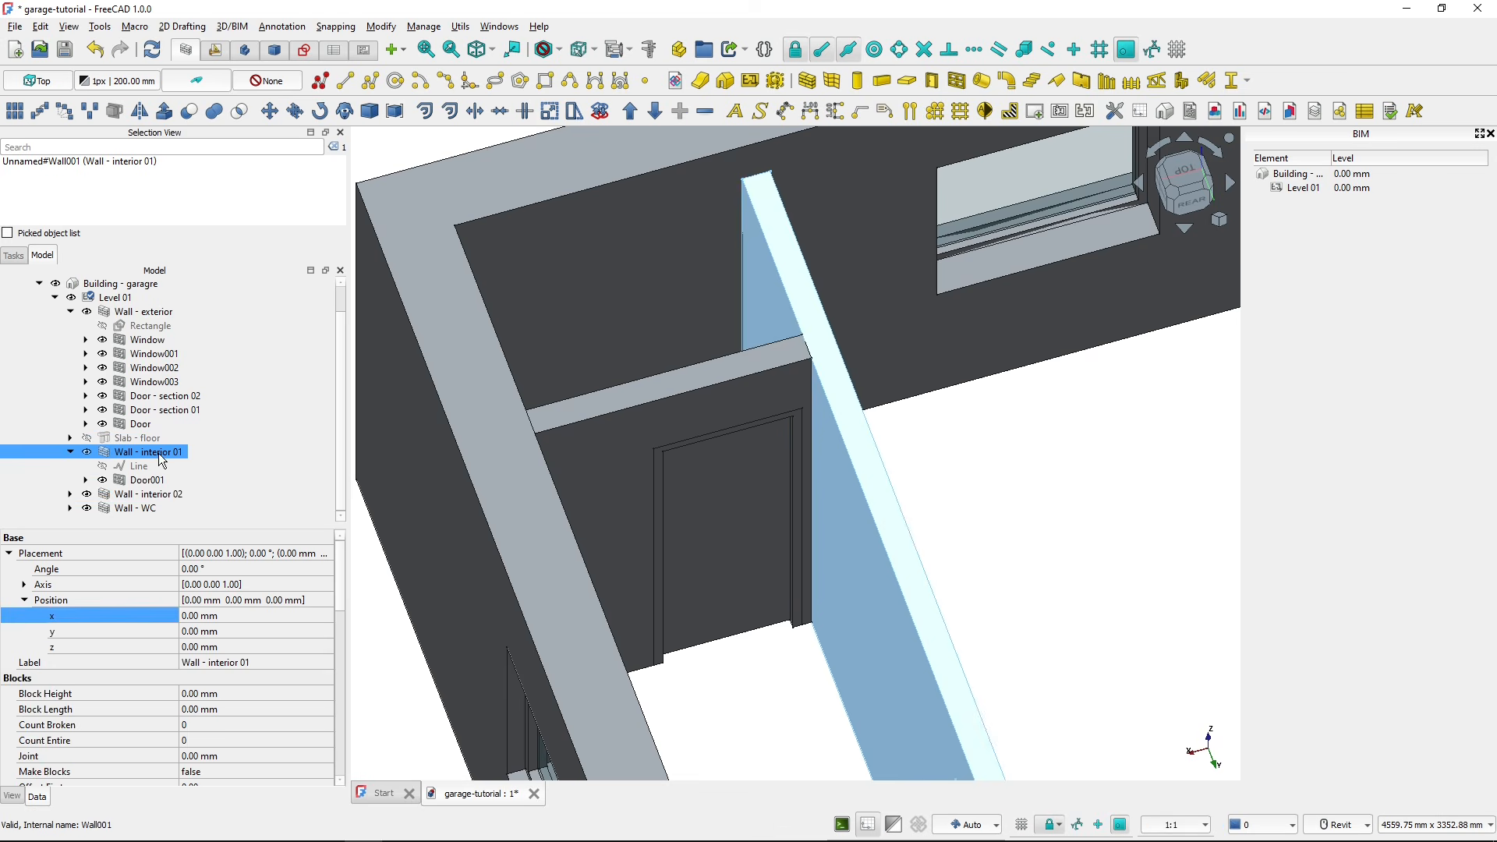
scroll(728, 540, down, 10)
click(925, 525)
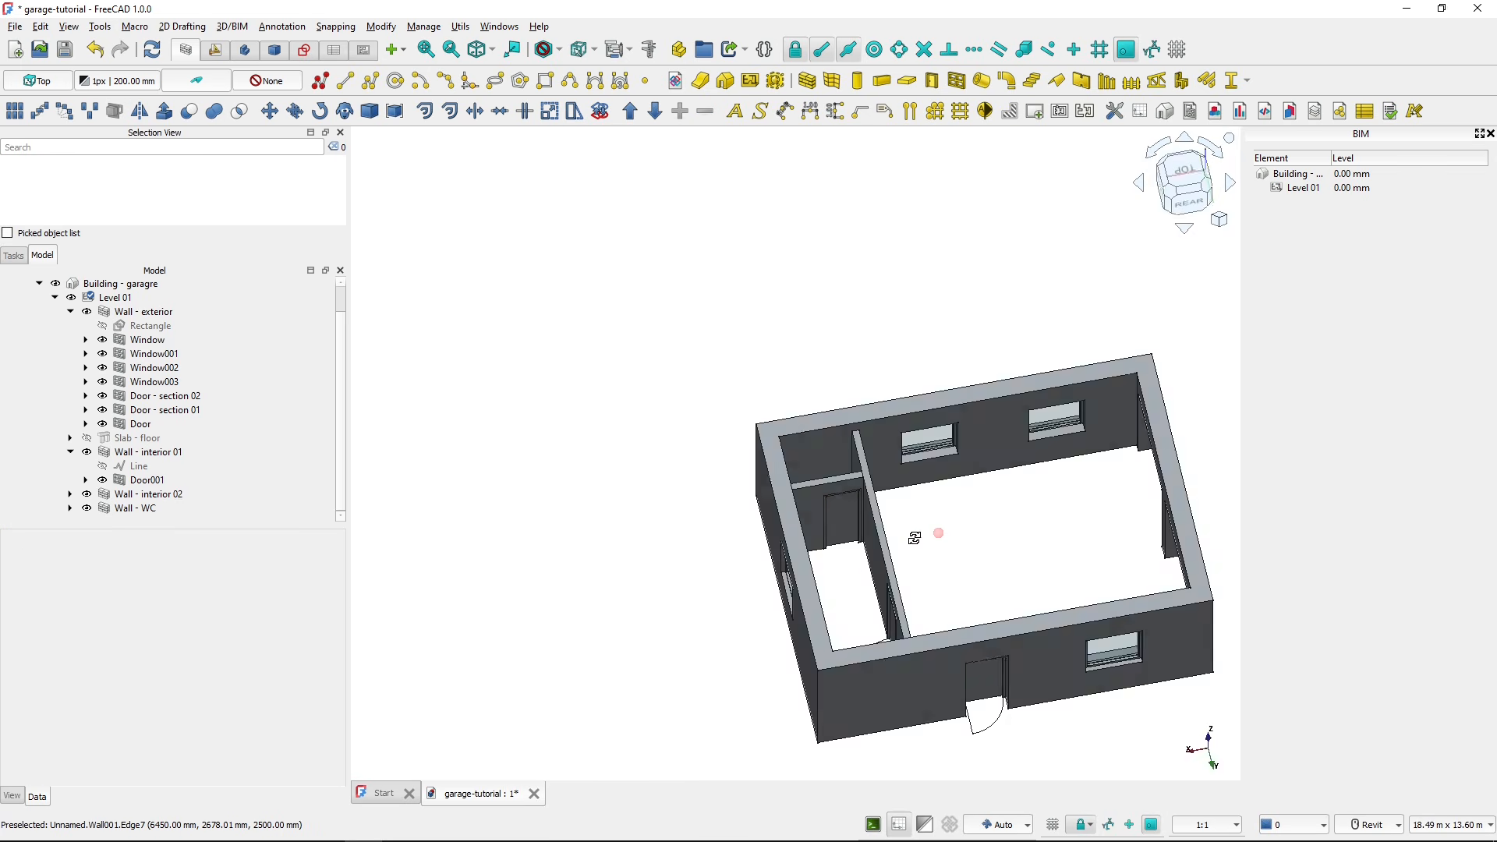
- Set Symbol Plan to true for the door in Wall - interior 02
shift+middle_drag(915, 537, 762, 540)
middle_drag(922, 556, 788, 511)
shift+middle_drag(838, 527, 965, 553)
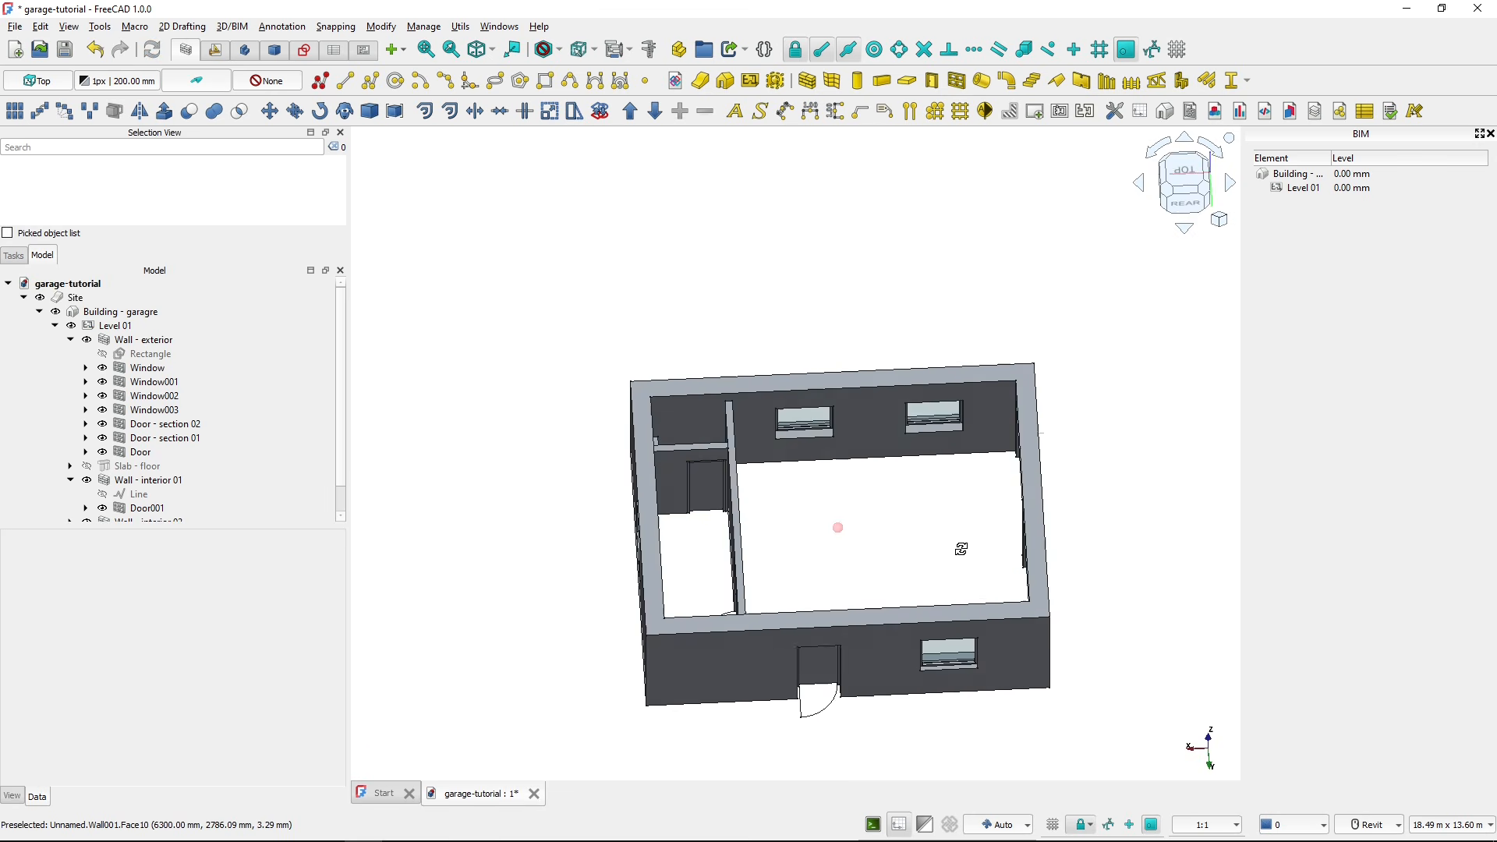
click(701, 501)
scroll(284, 647, down, 10)
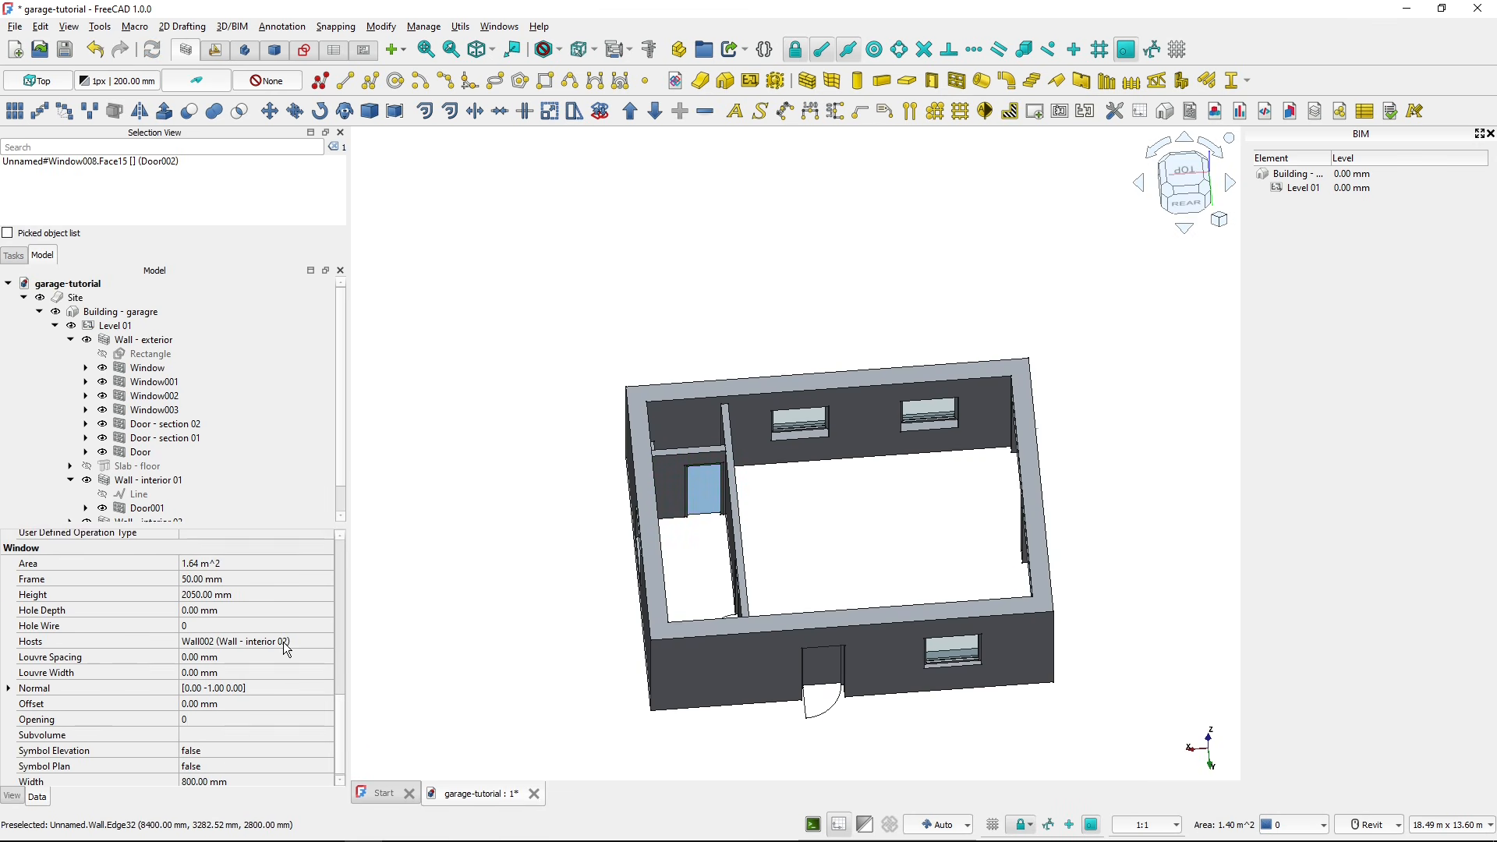
click(214, 763)
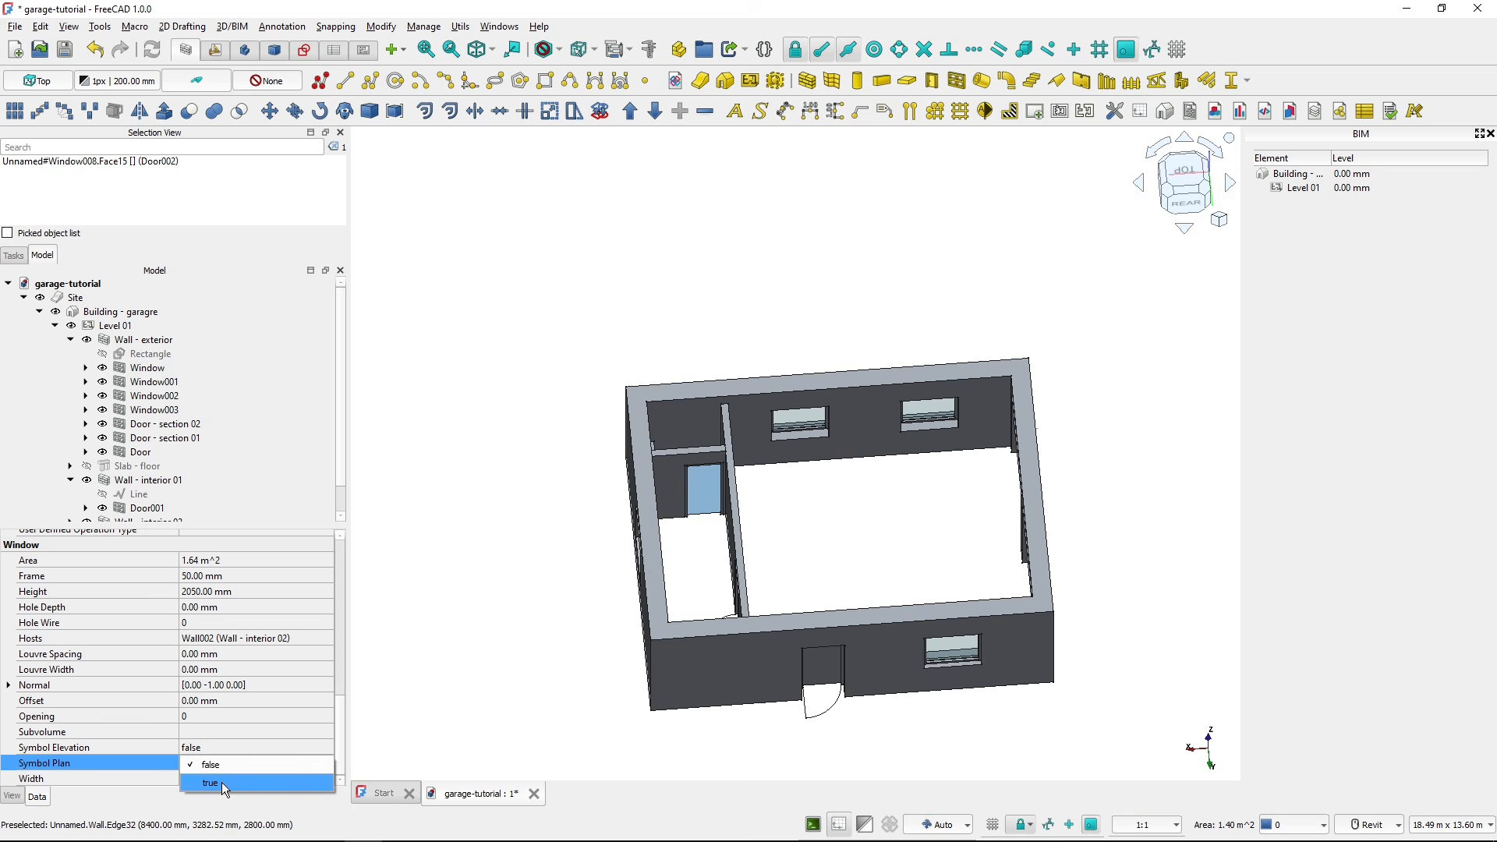
click(221, 785)
- Find the door under Wall - interior 02 in the model tree and invert its opening direction
shift+middle_drag(637, 555, 725, 538)
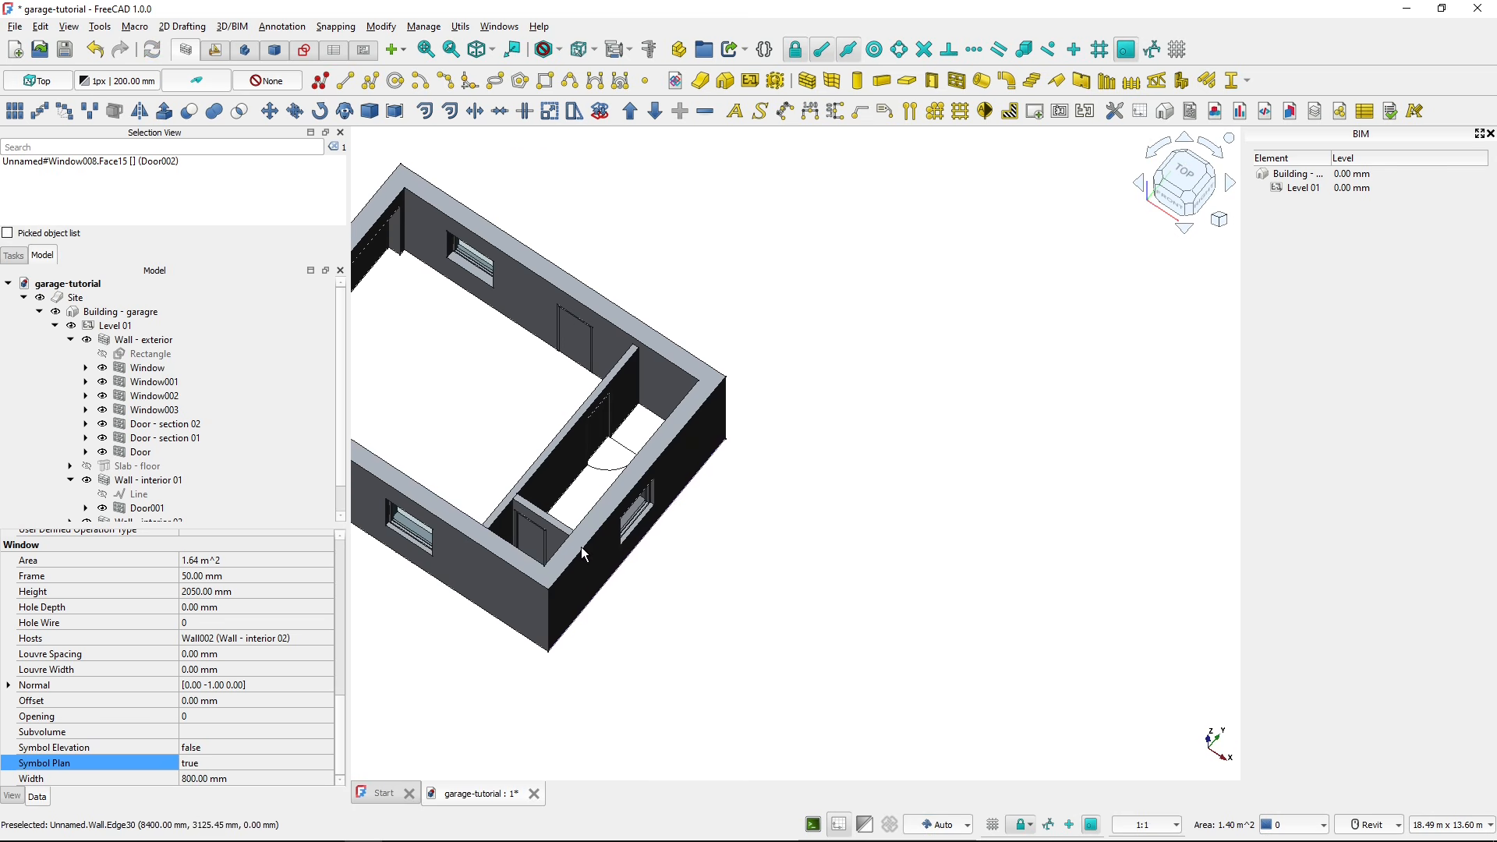
click(522, 546)
scroll(223, 471, down, 1)
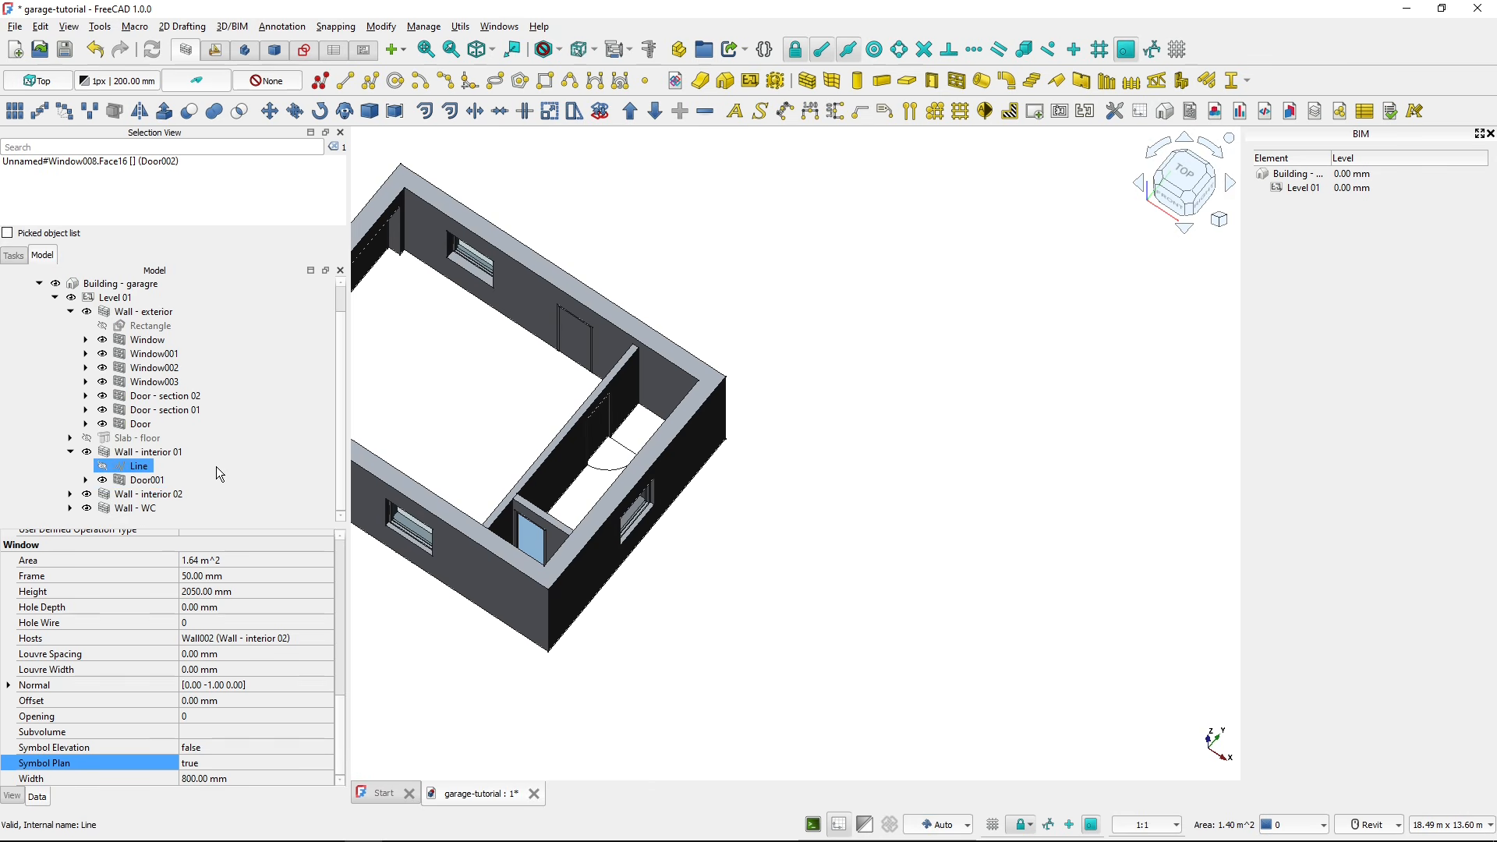
click(187, 481)
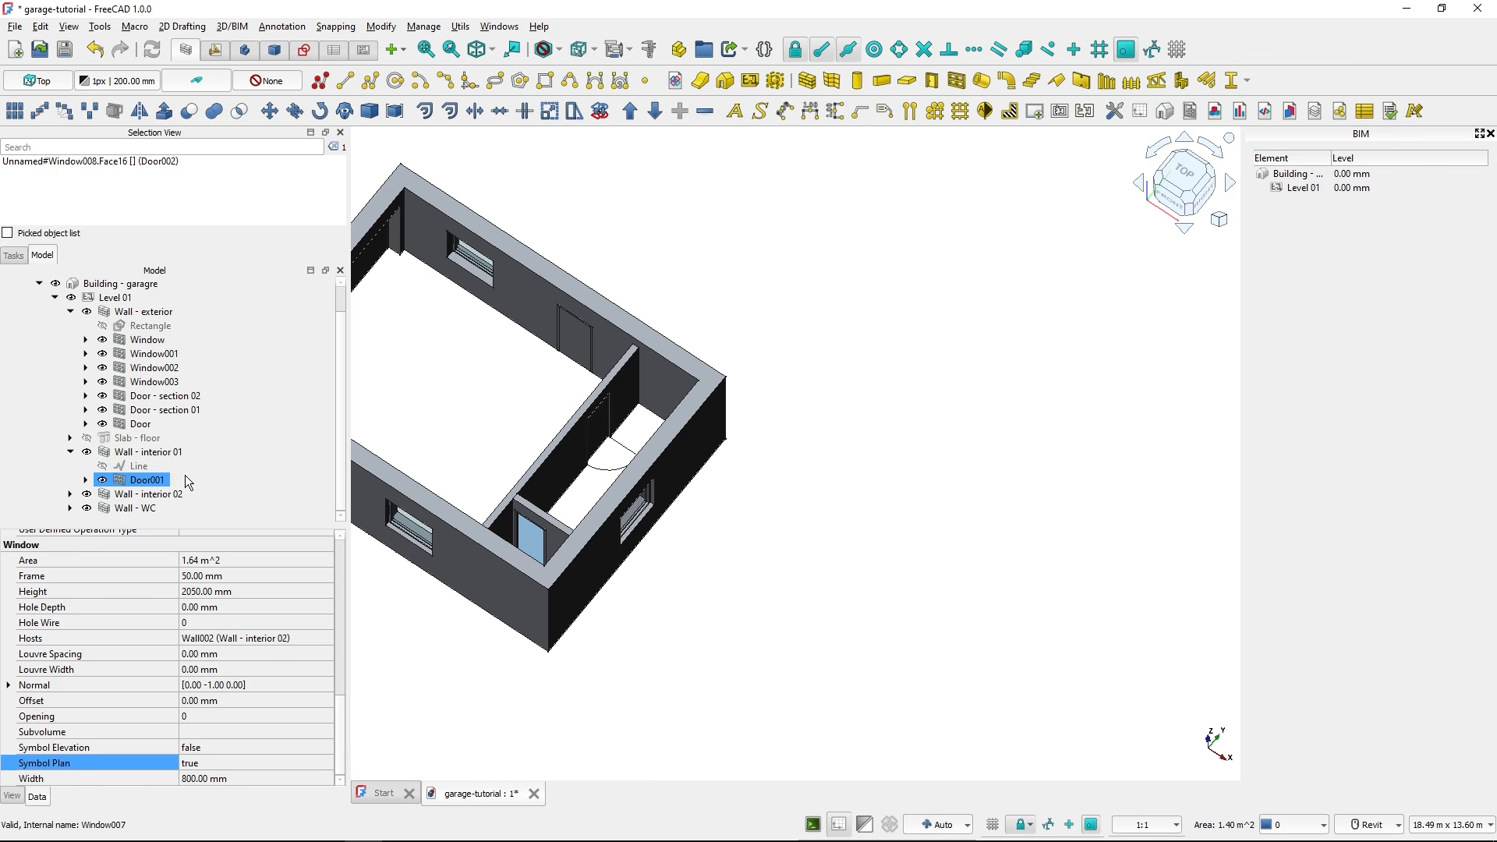
click(70, 507)
scroll(93, 516, down, 1)
click(70, 438)
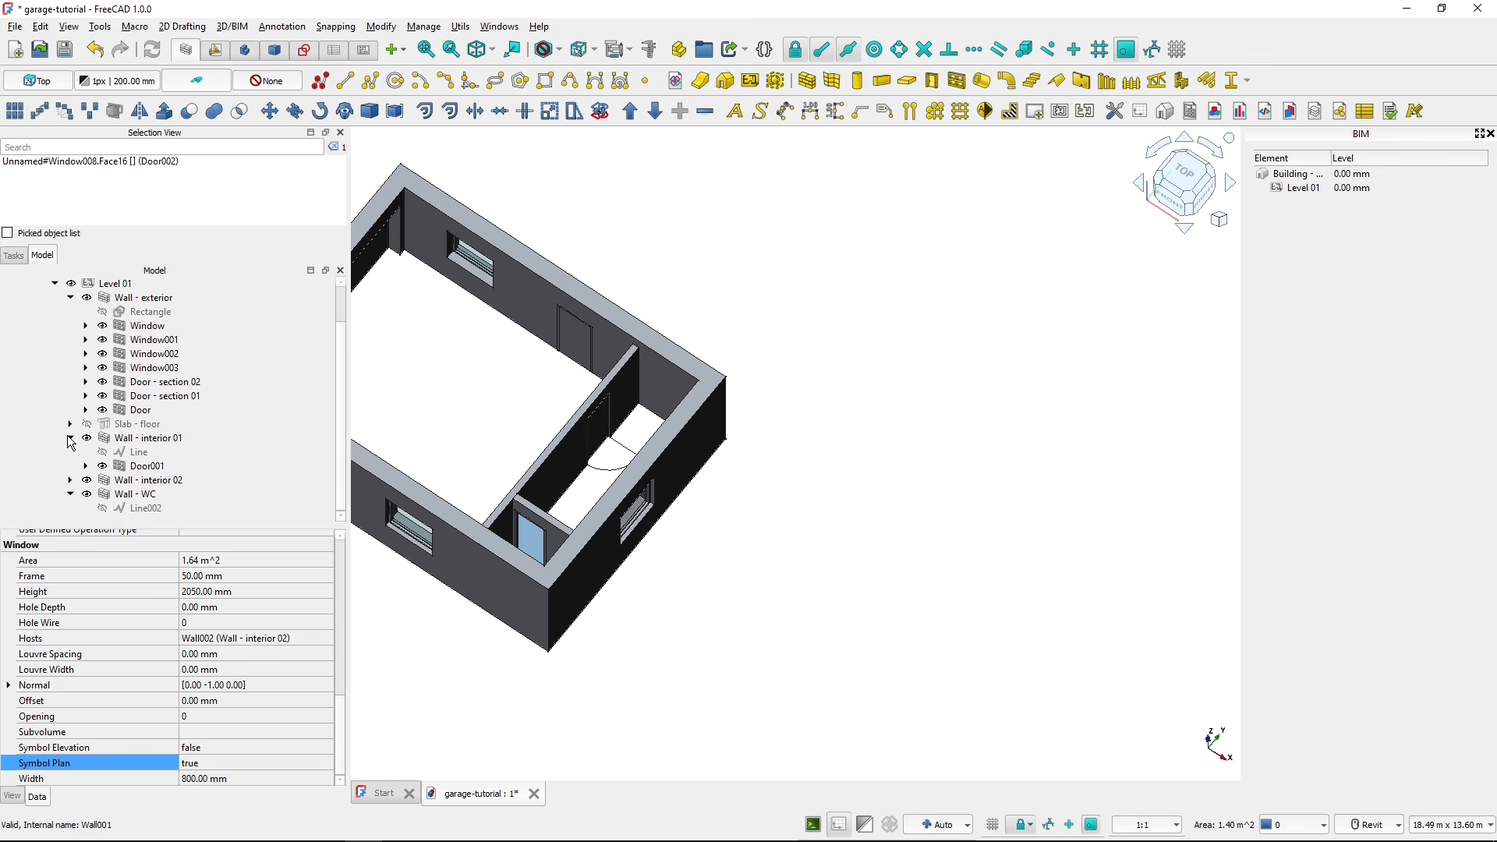
scroll(70, 452, up, 2)
click(71, 480)
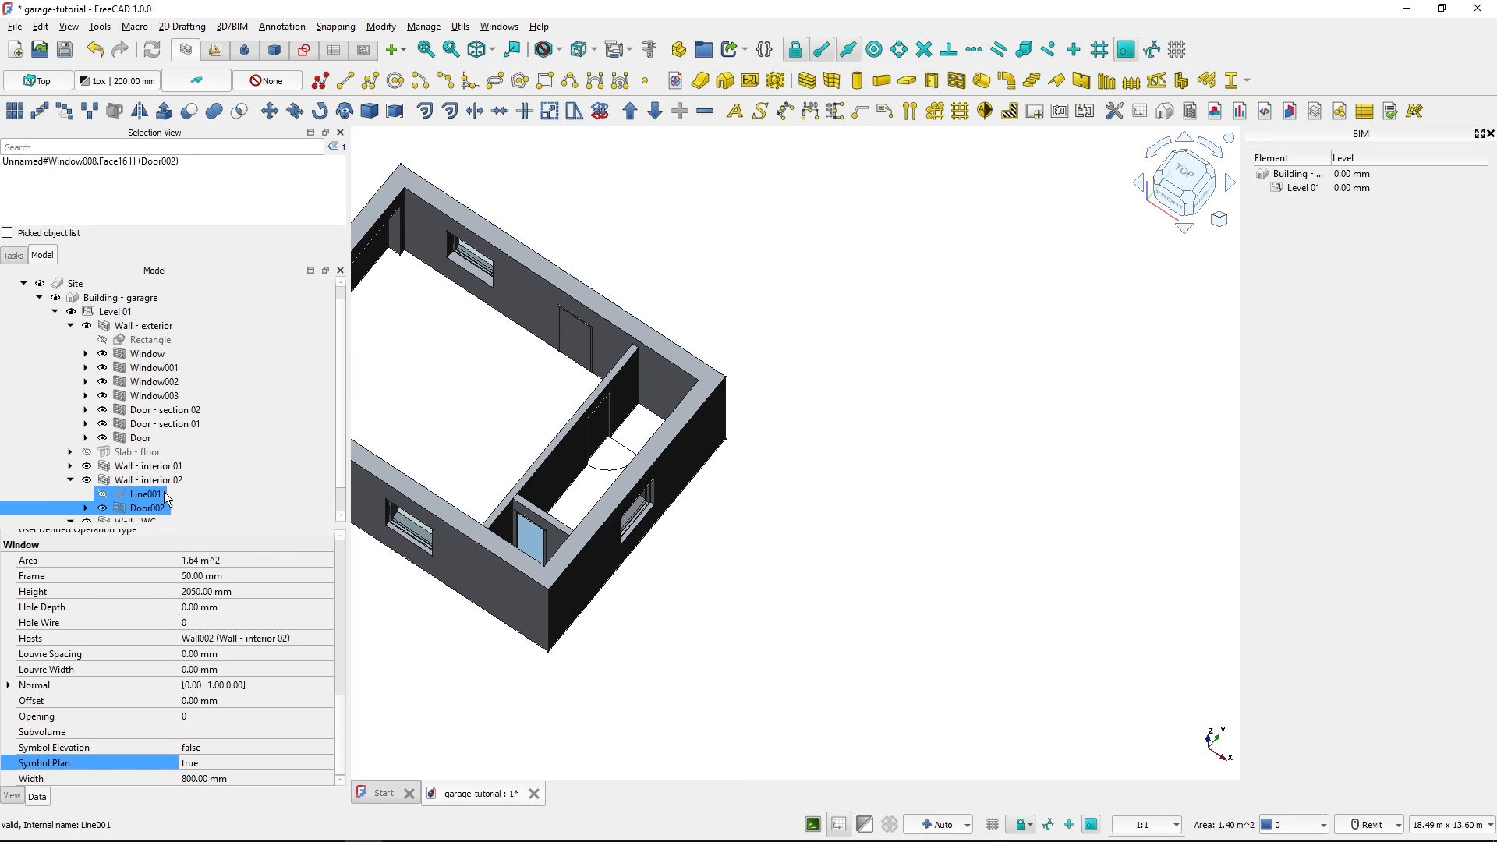
scroll(74, 483, down, 1)
right_click(146, 484)
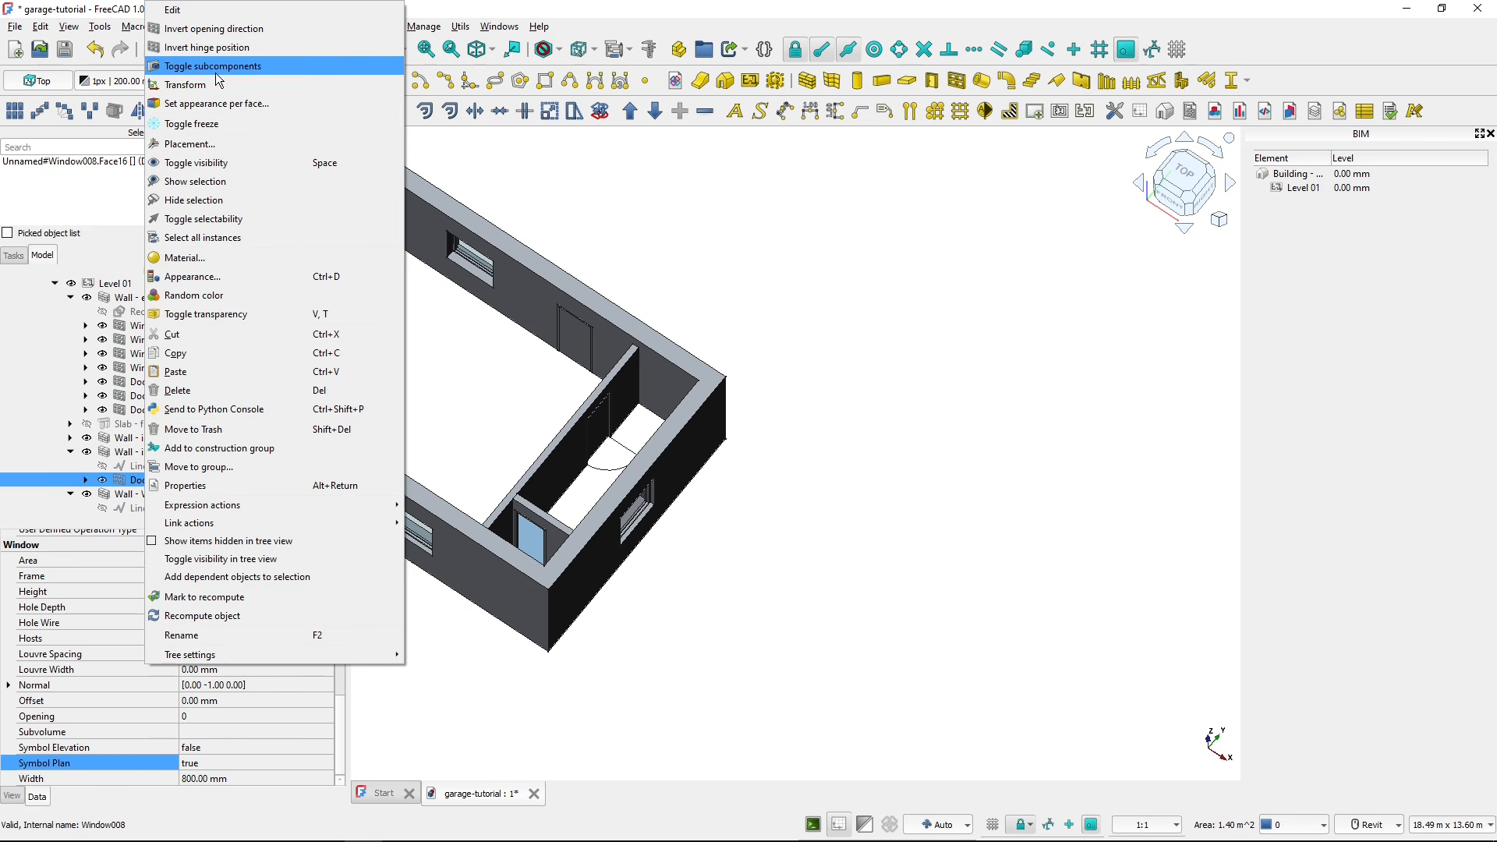
click(221, 30)
- Invert the hinge position of the door in Wall - interior 02
shift+middle_drag(498, 300, 444, 377)
right_click(165, 491)
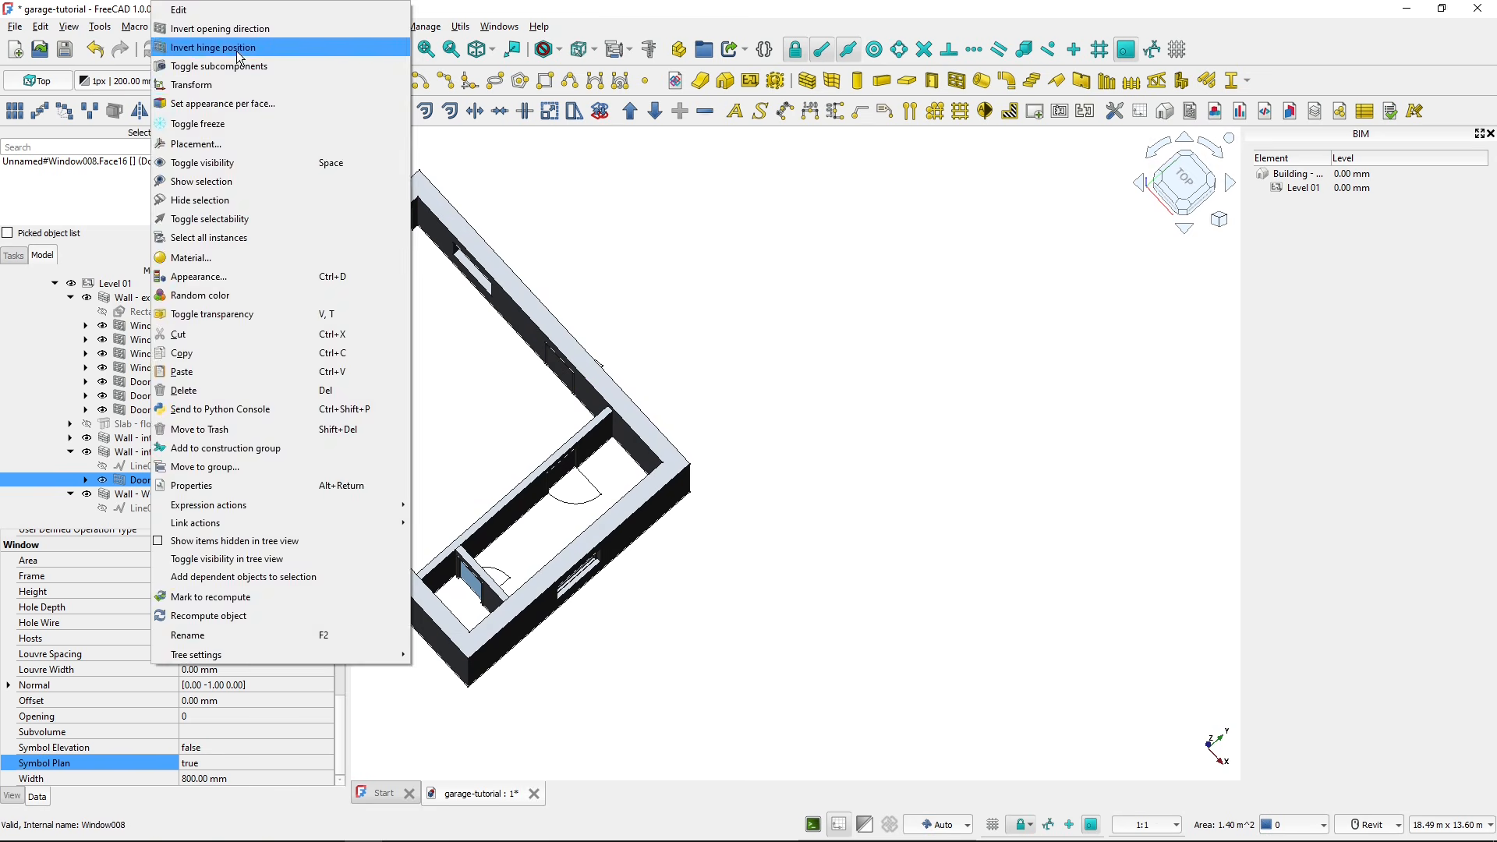
click(221, 43)
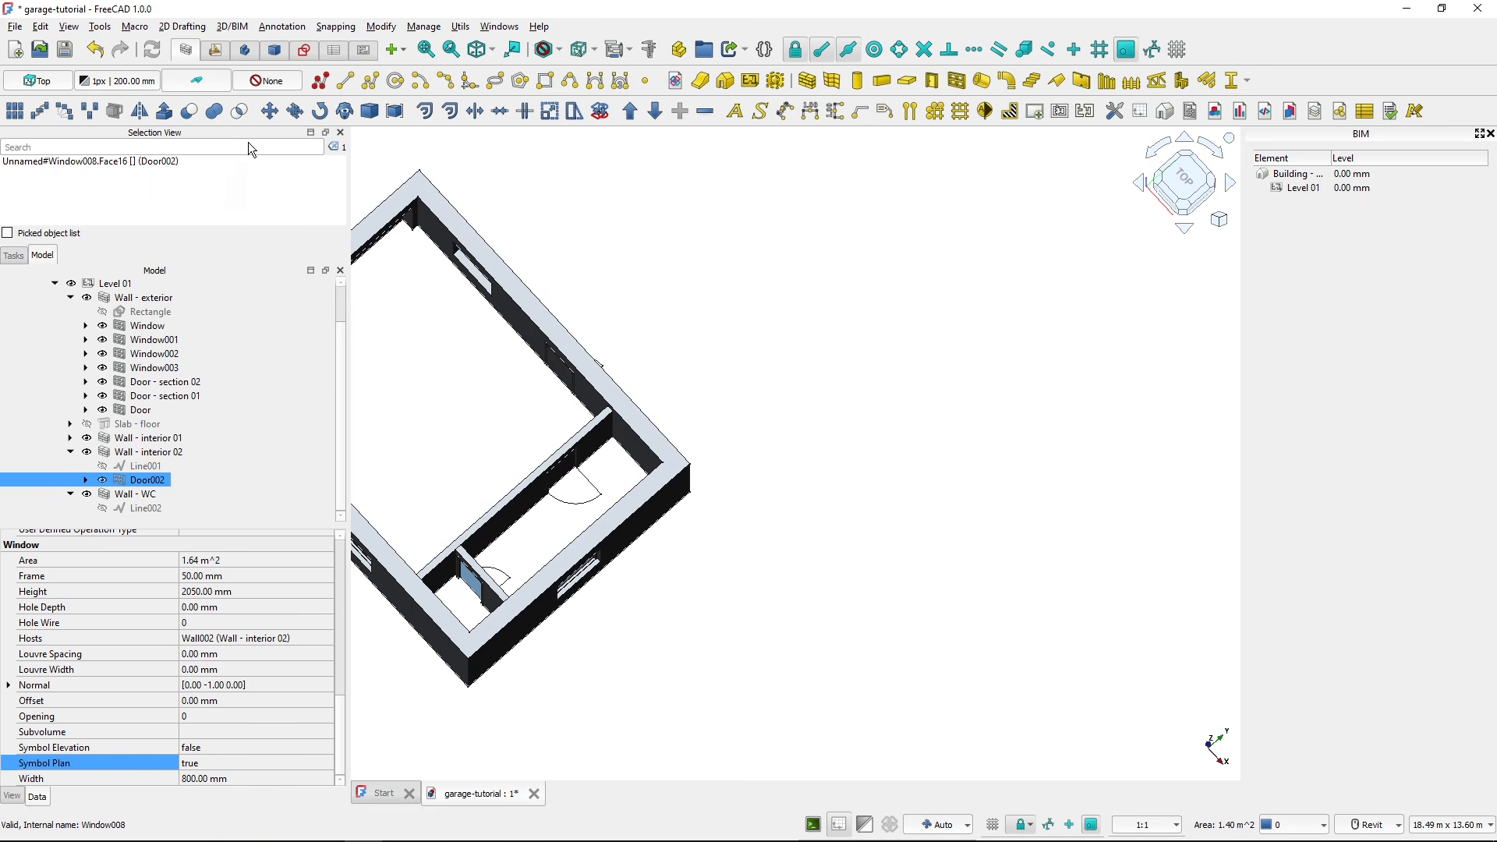
click(425, 459)
- Check the door swing and the toilet in room 1.03 in the PDF plan, and return to FreeCAD
shift+middle_drag(565, 544, 709, 424)
key(alt+Tab)
key(alt+Tab)
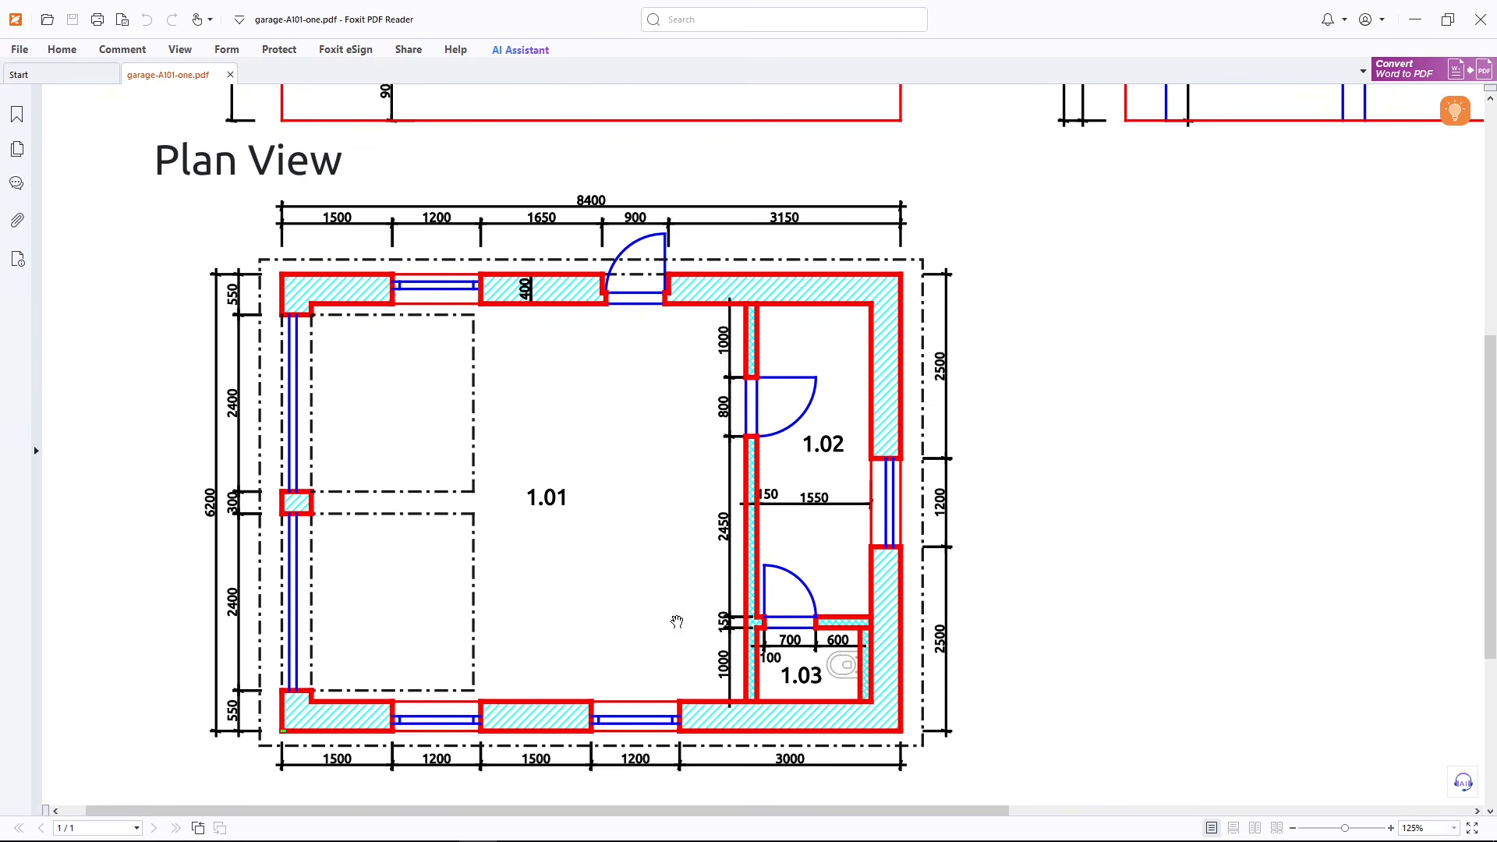
key(alt+Tab)
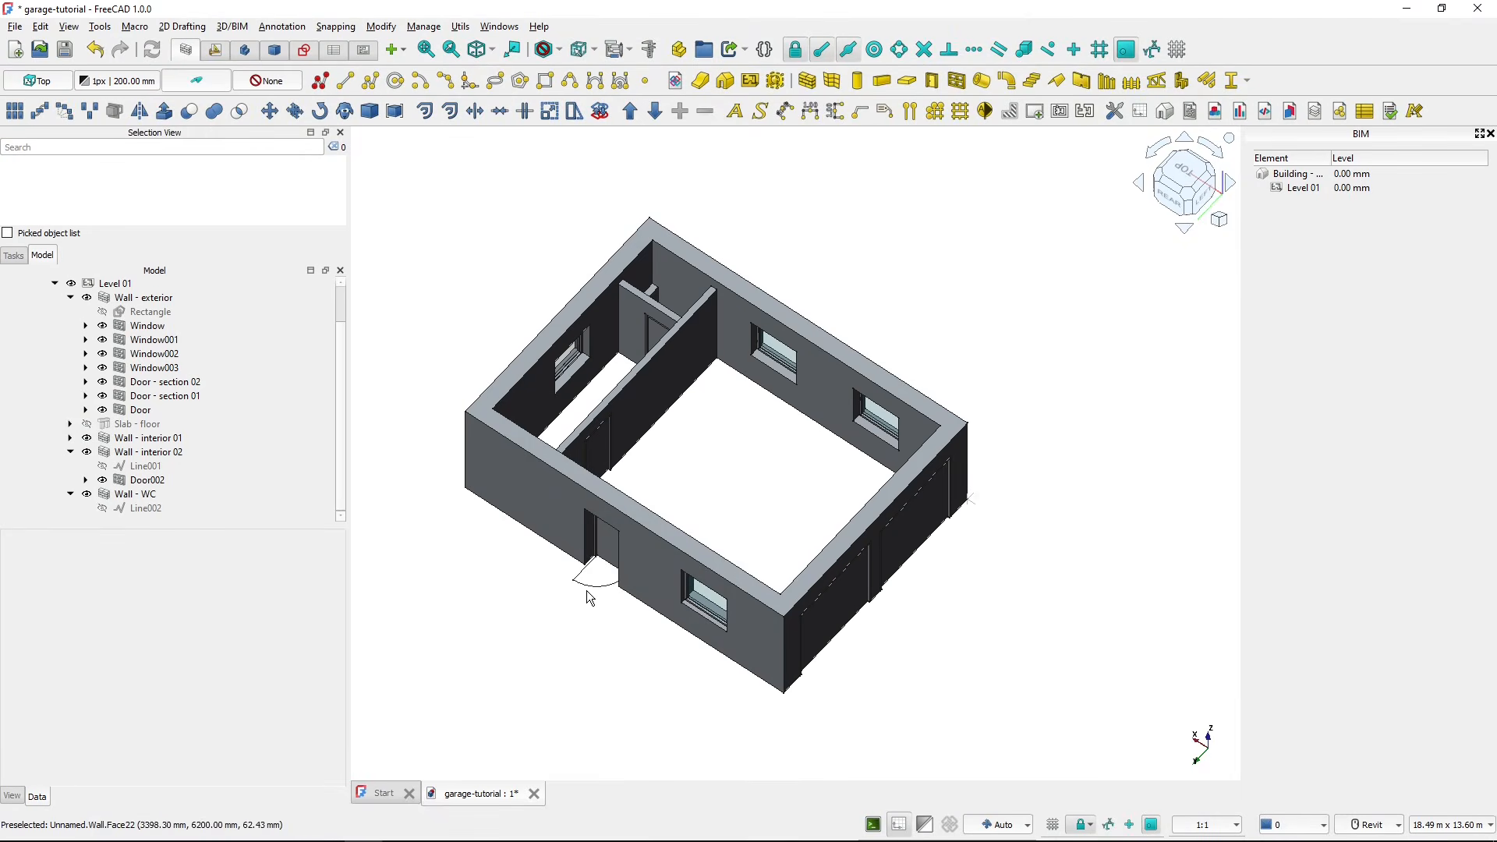
- Open the toilet_A.FCStd file from the Documents folder
click(12, 27)
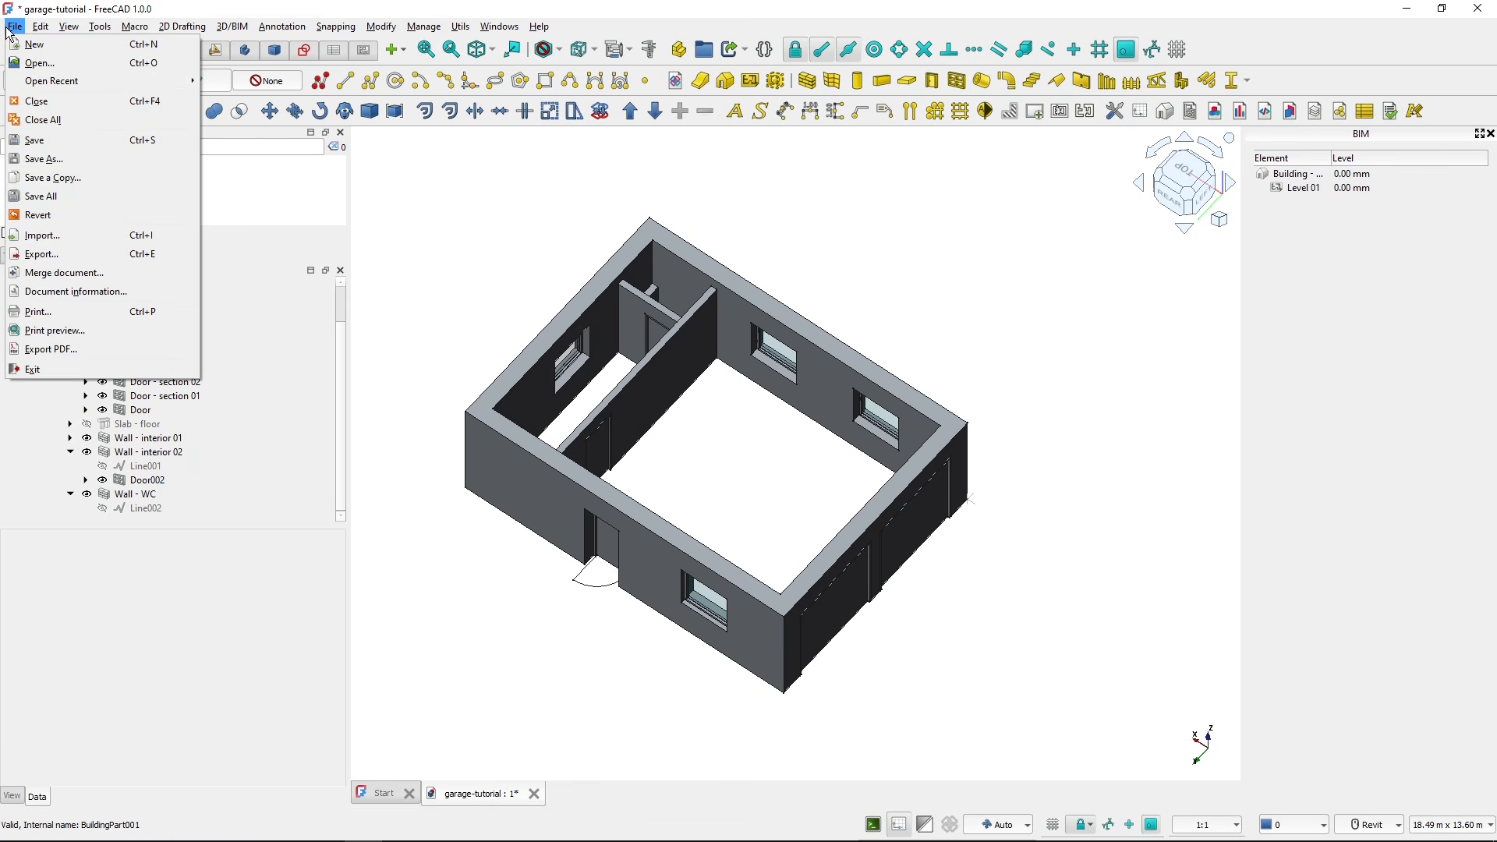
click(35, 62)
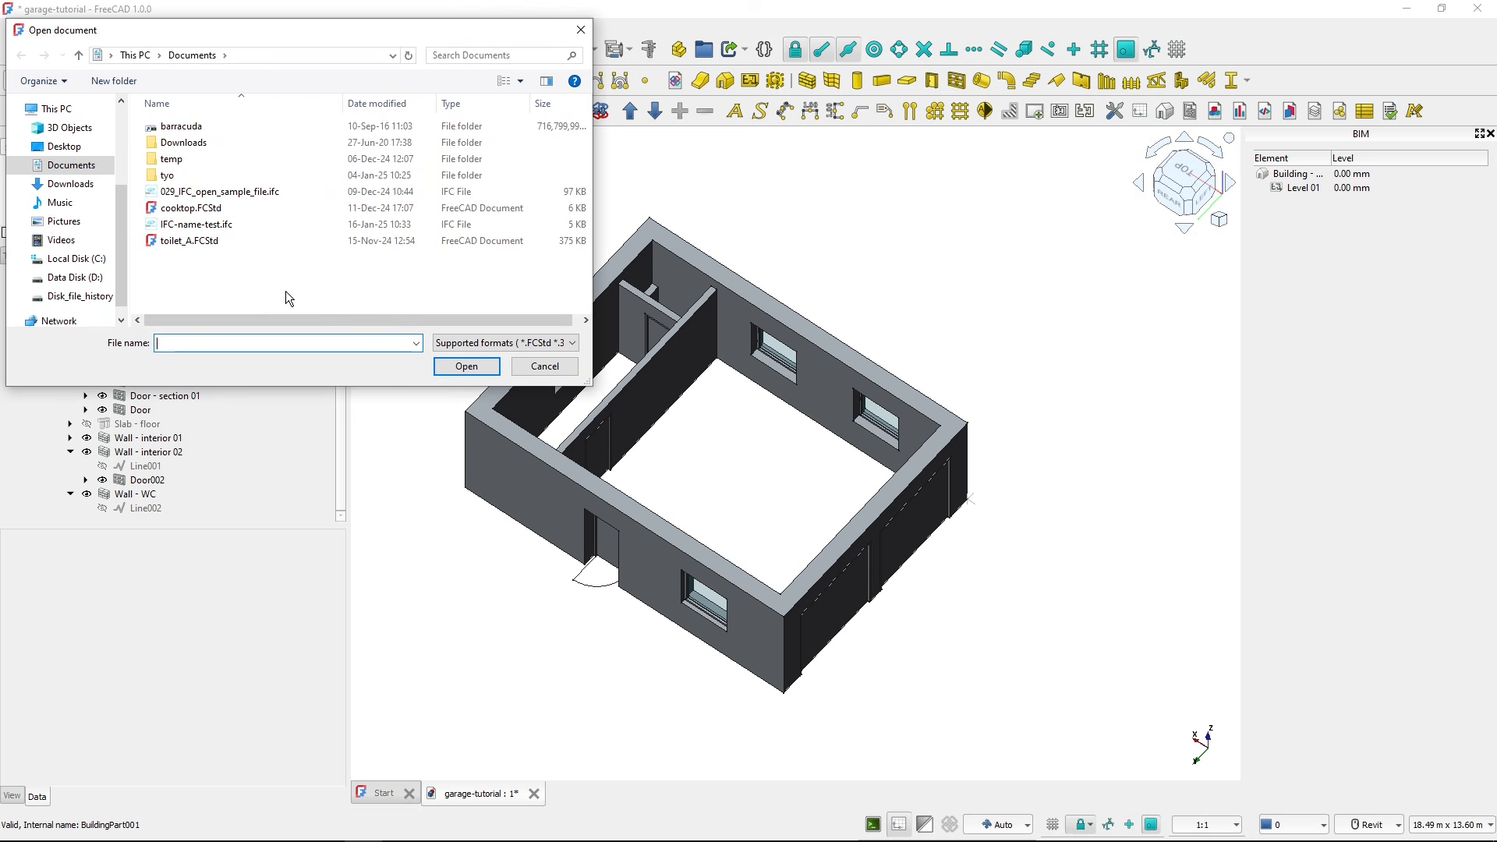
click(189, 246)
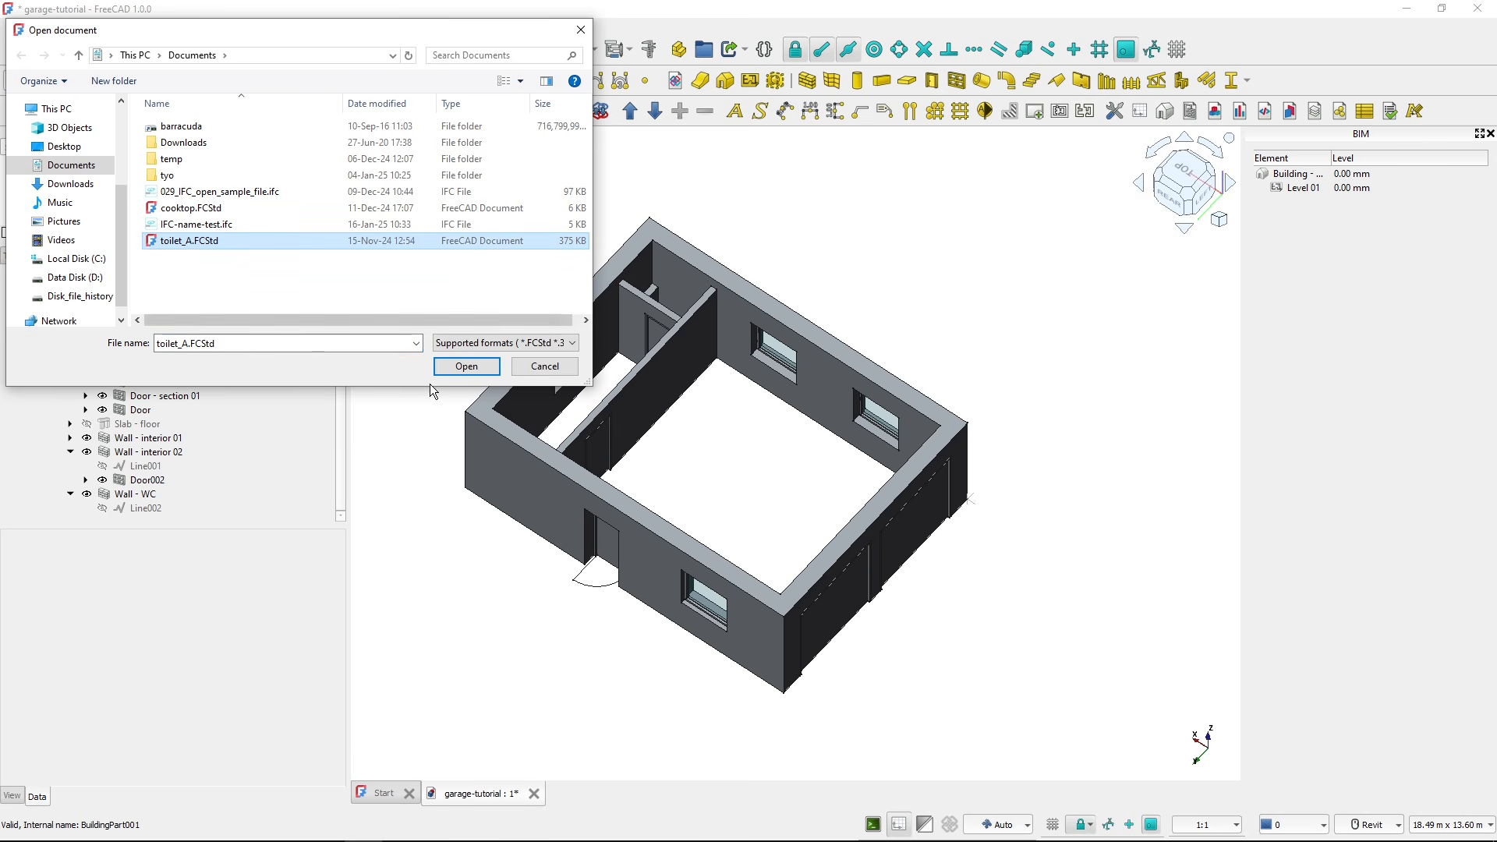
click(466, 366)
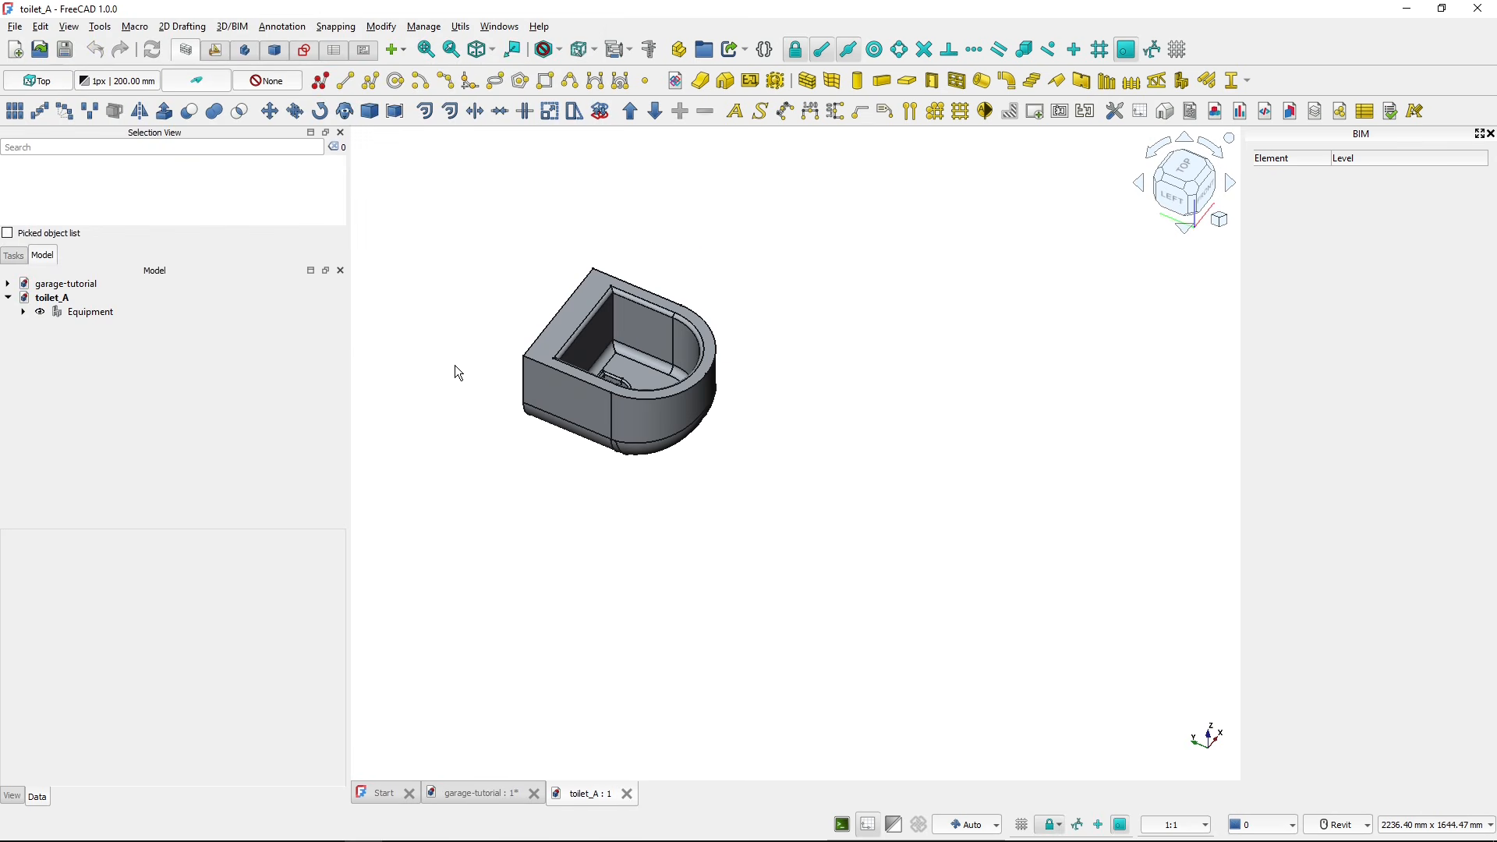
middle_drag(480, 381, 584, 453)
scroll(584, 453, up, 1)
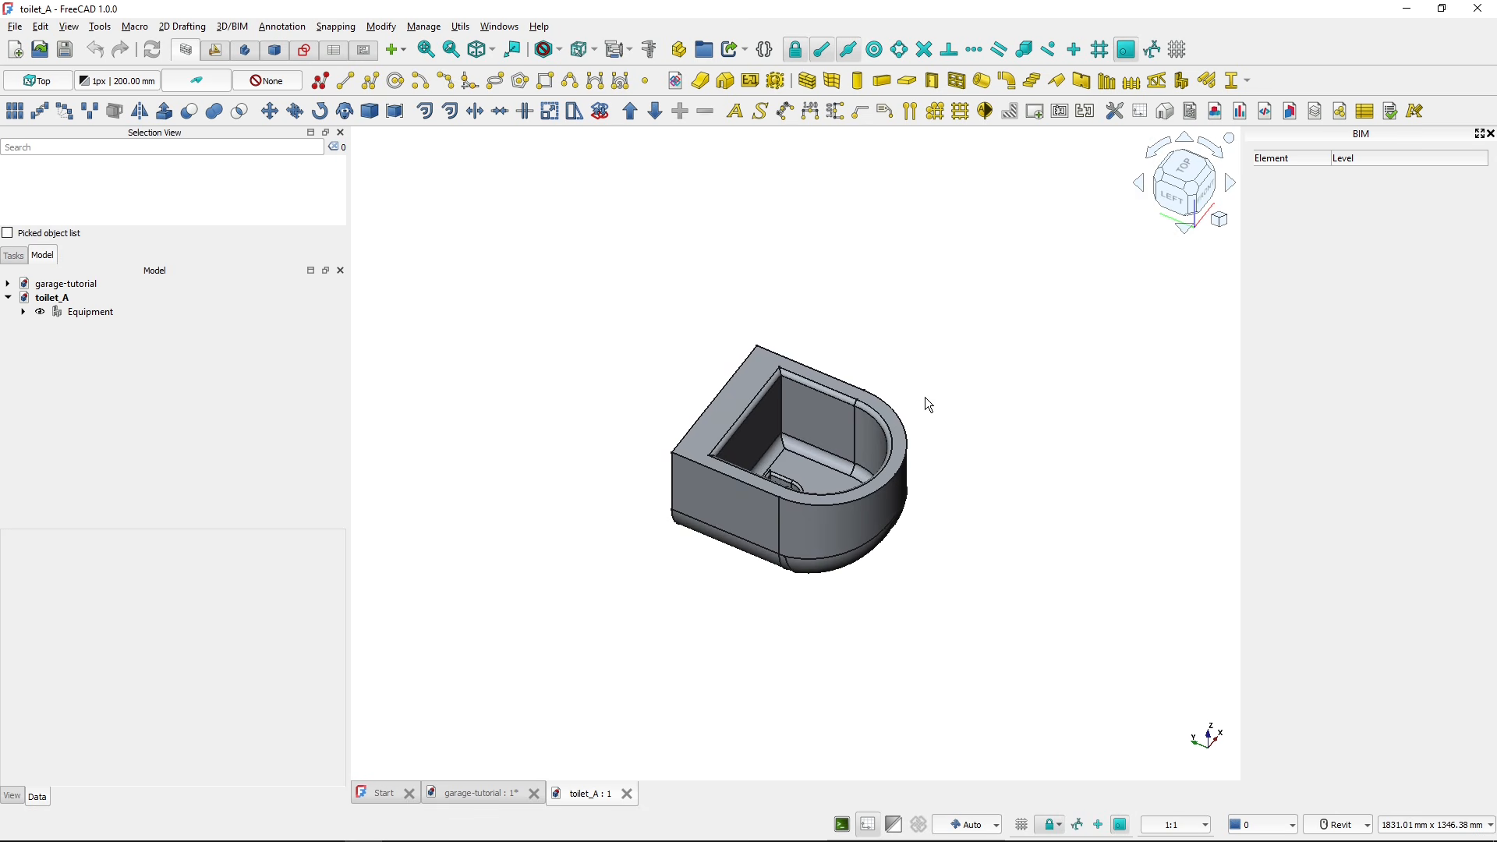
- Copy the Equipment object of toilet_A with all its dependencies and switch to the garage-tutorial document
click(87, 313)
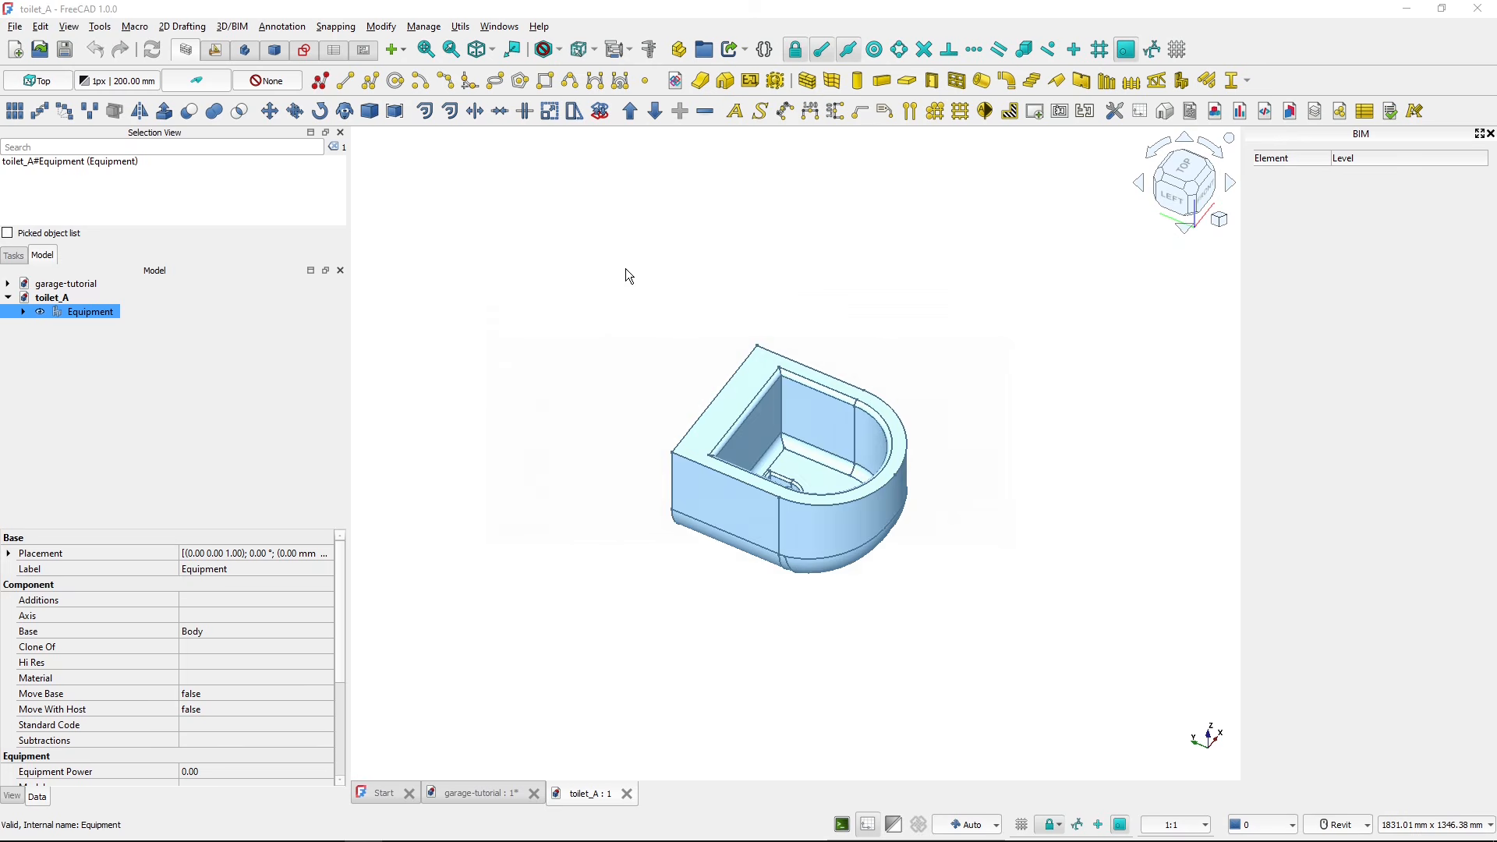
key(ctrl+e)
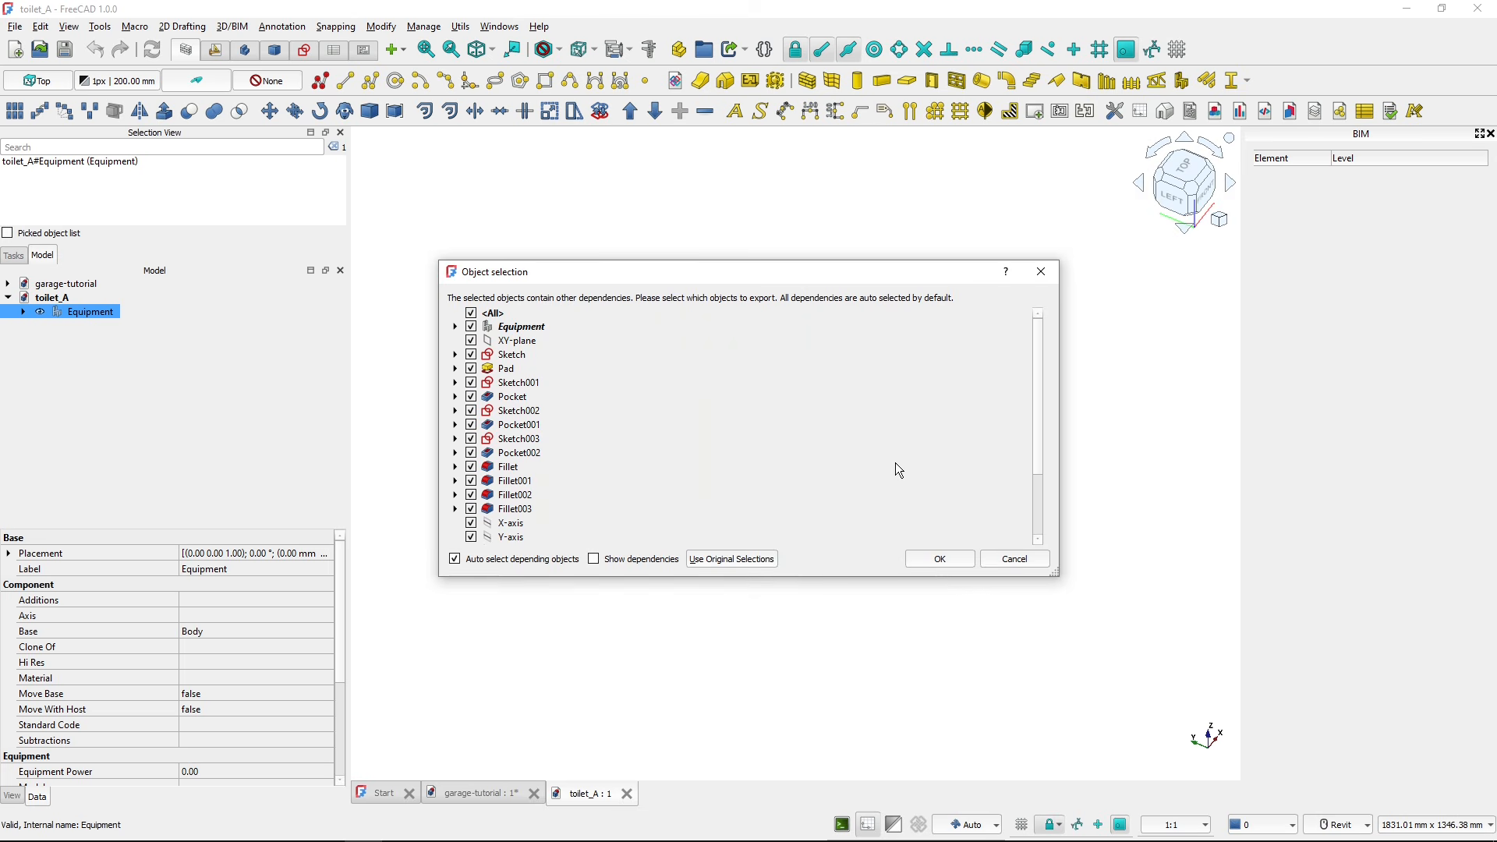
click(928, 565)
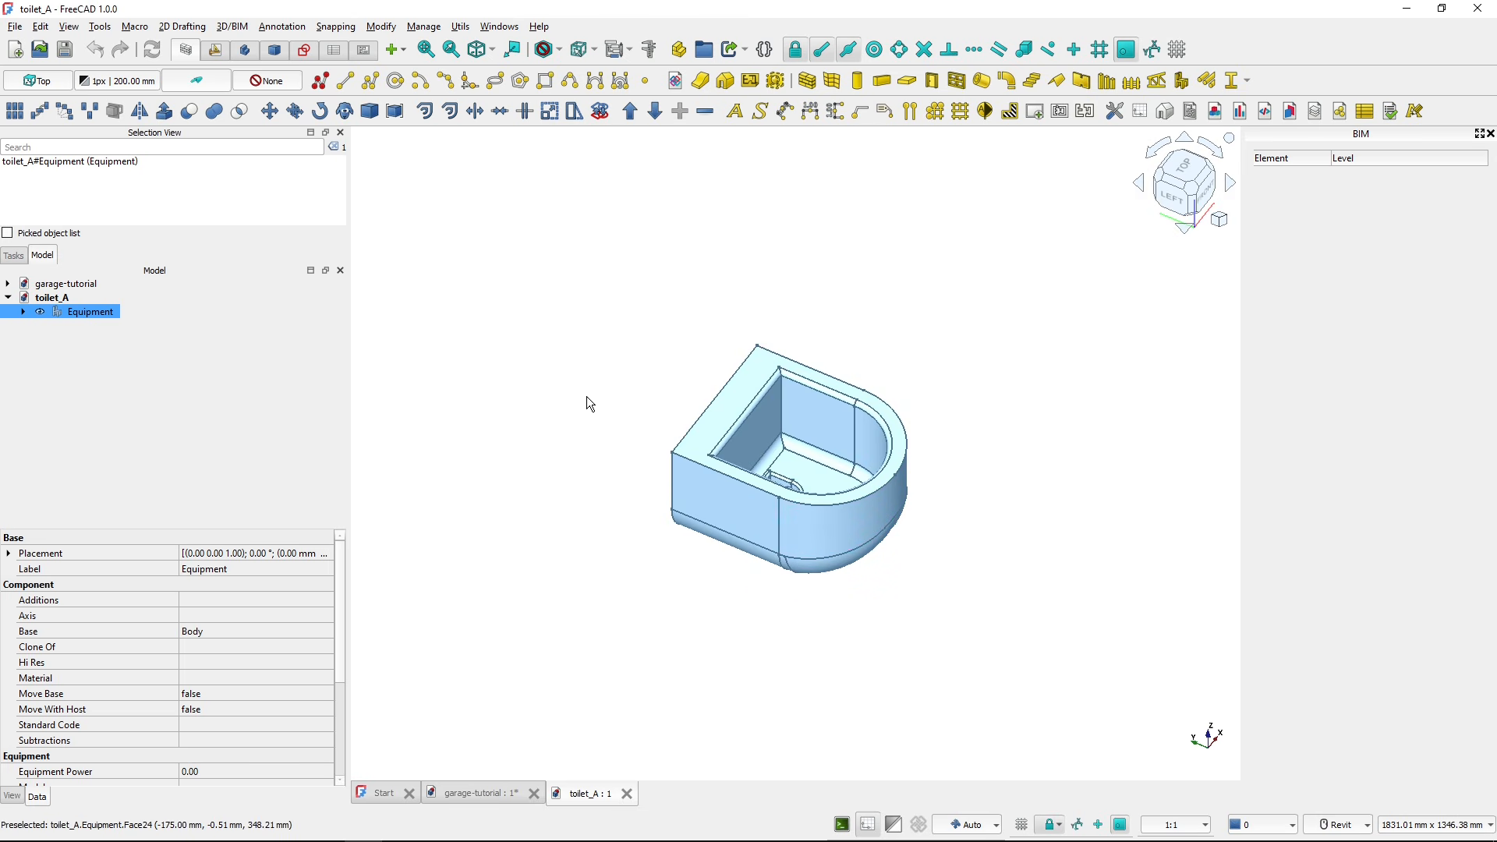
click(492, 793)
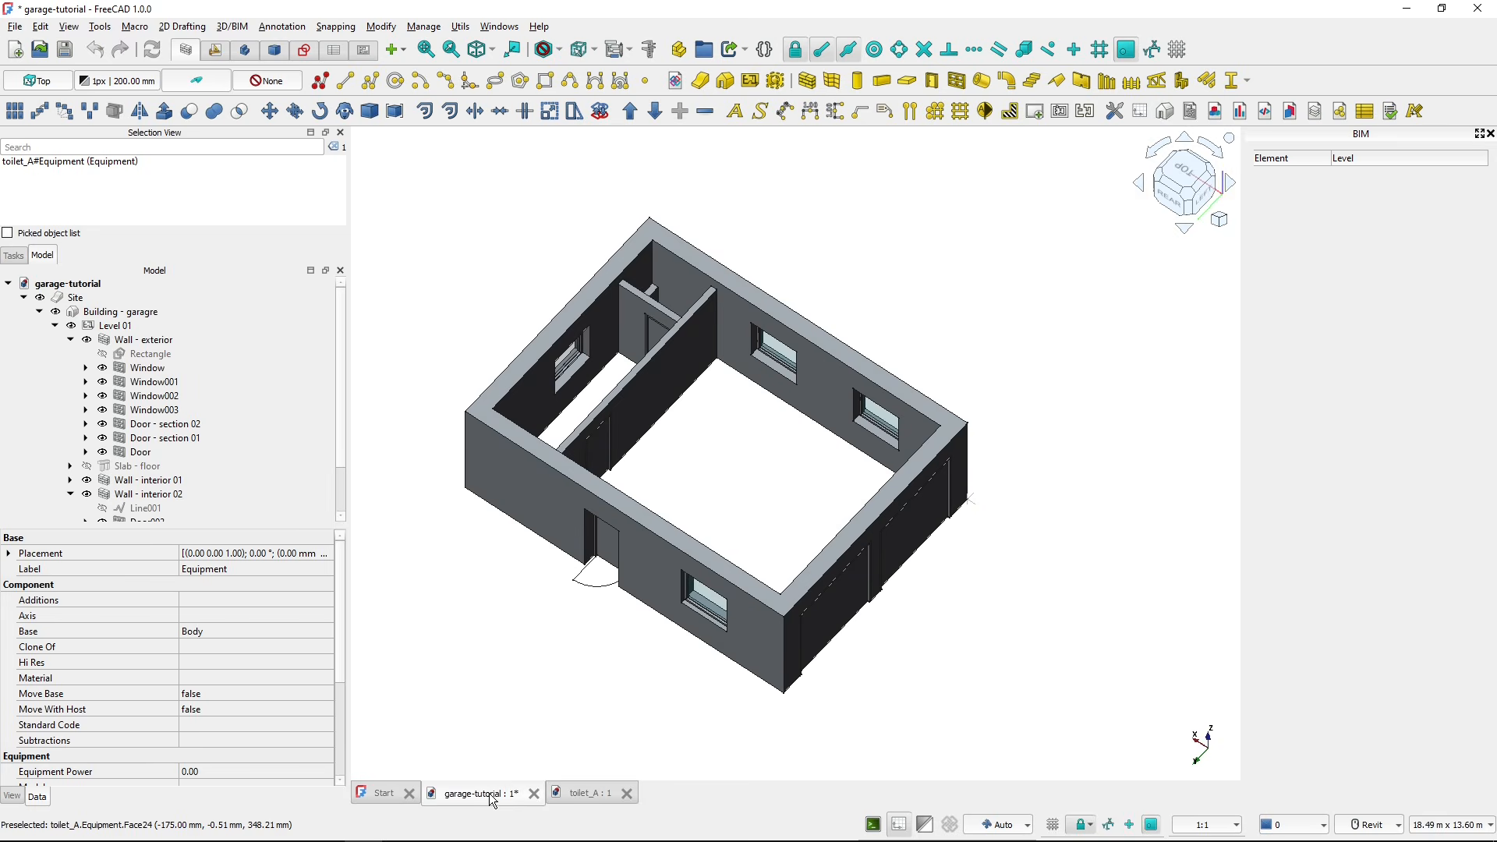
- Paste the copied Equipment object into the garage-tutorial document
click(1184, 205)
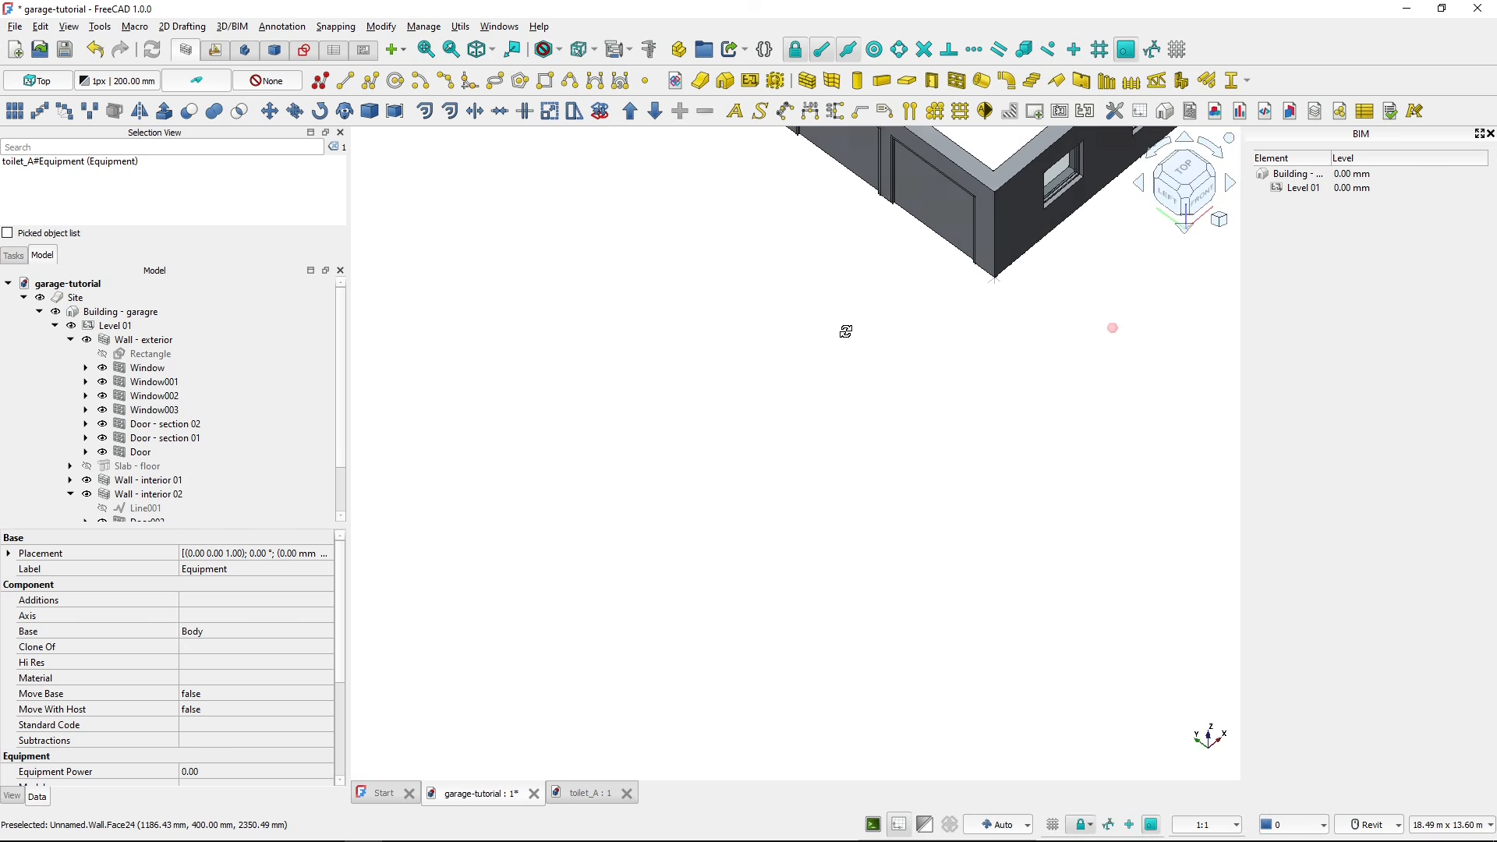
click(1180, 188)
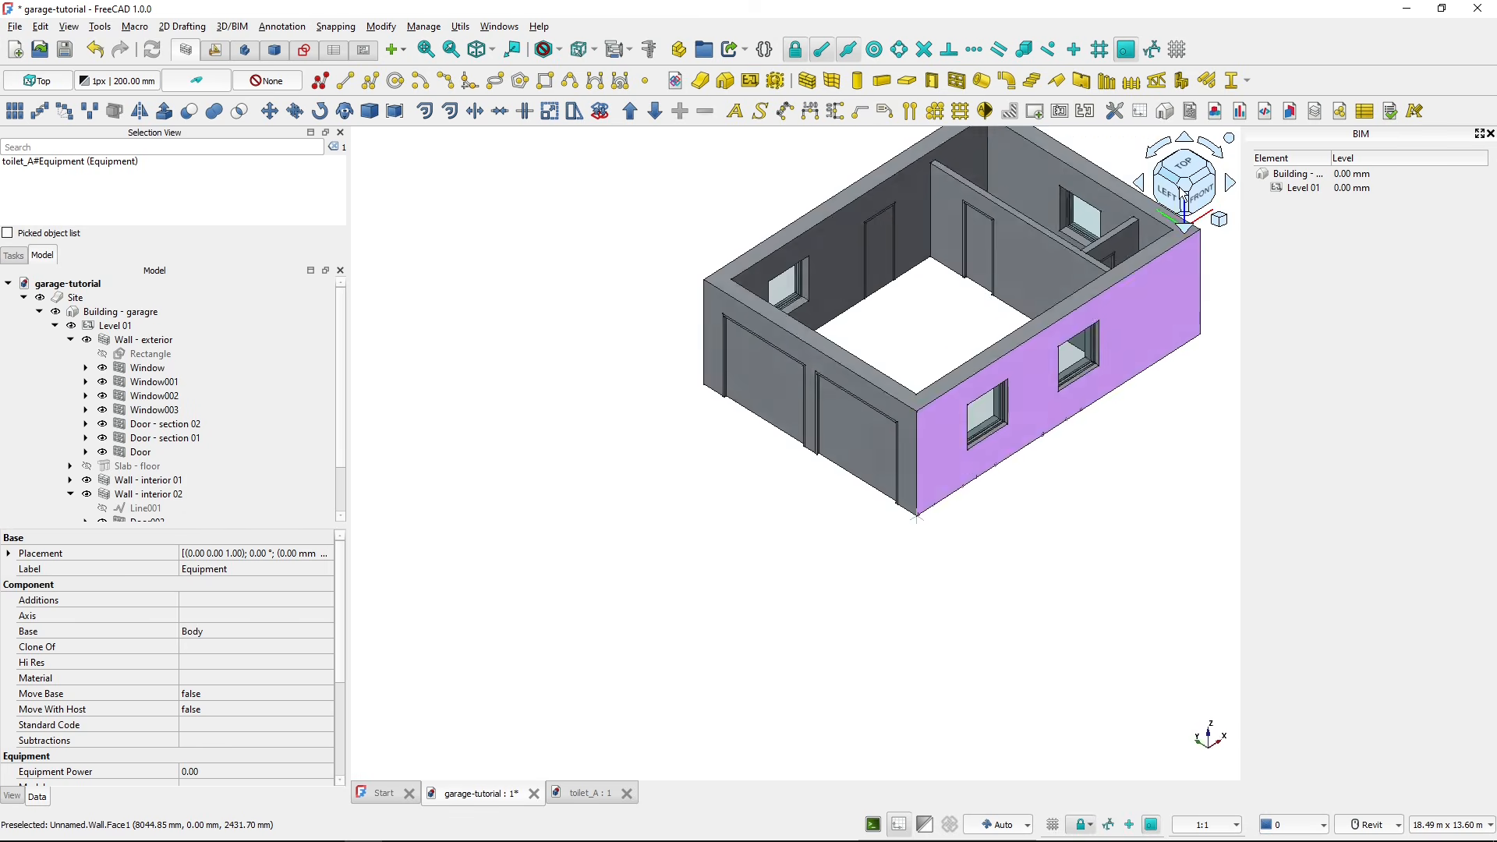
key(v)
key(f)
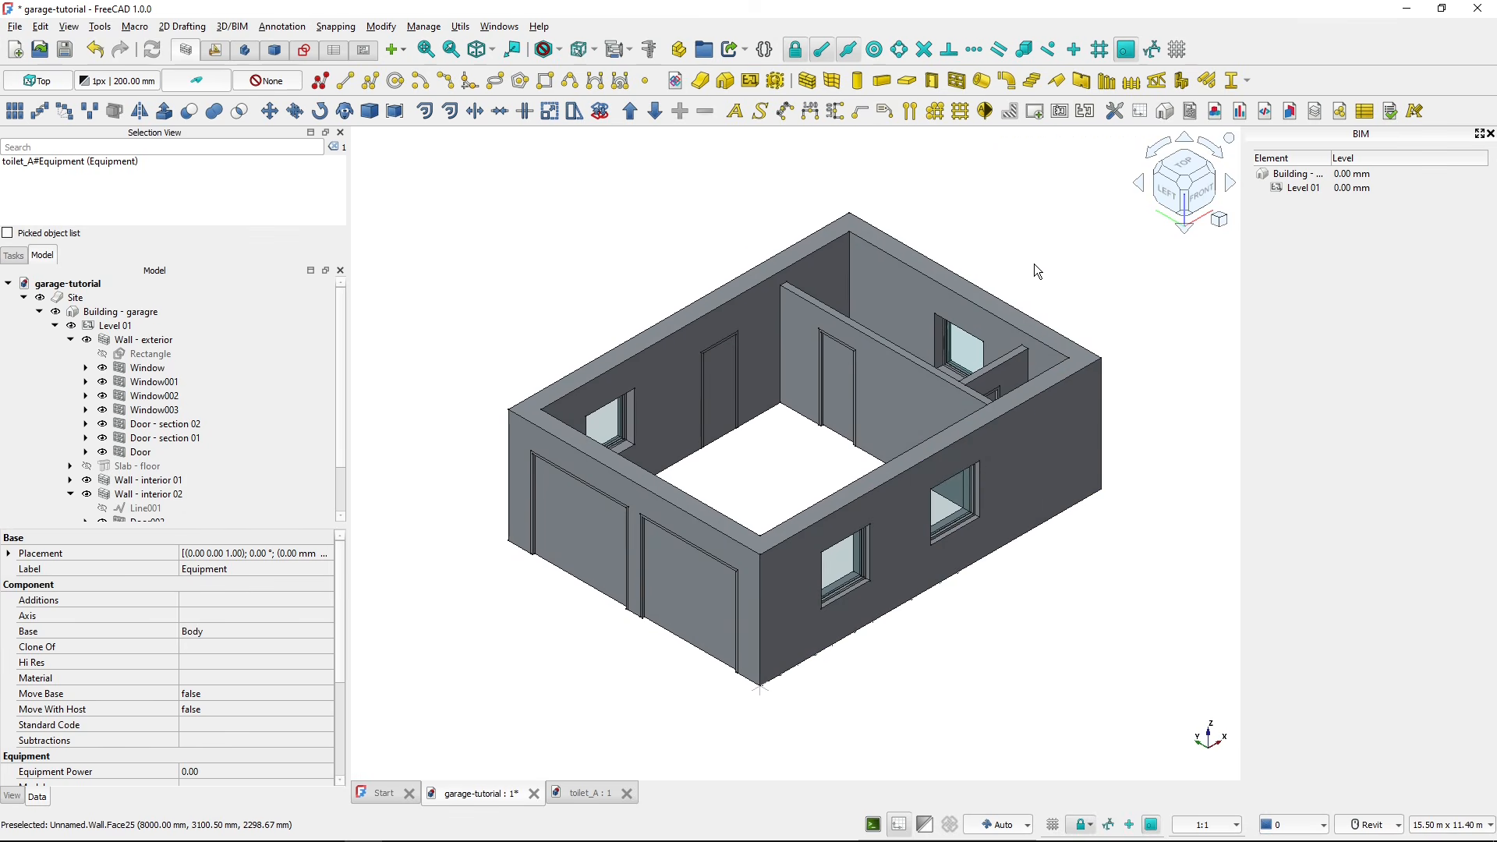
click(1047, 579)
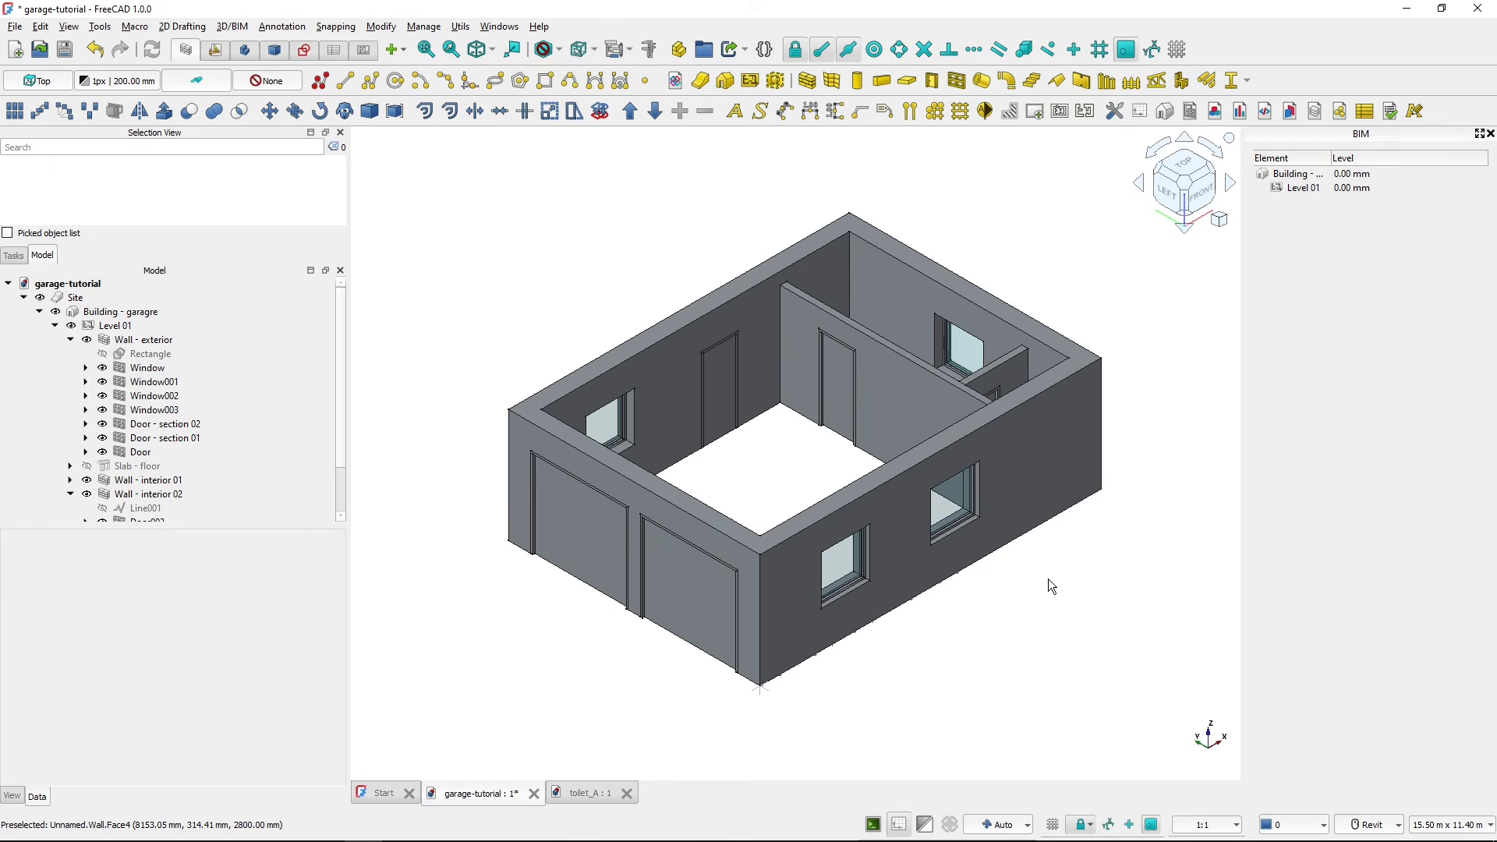
click(40, 30)
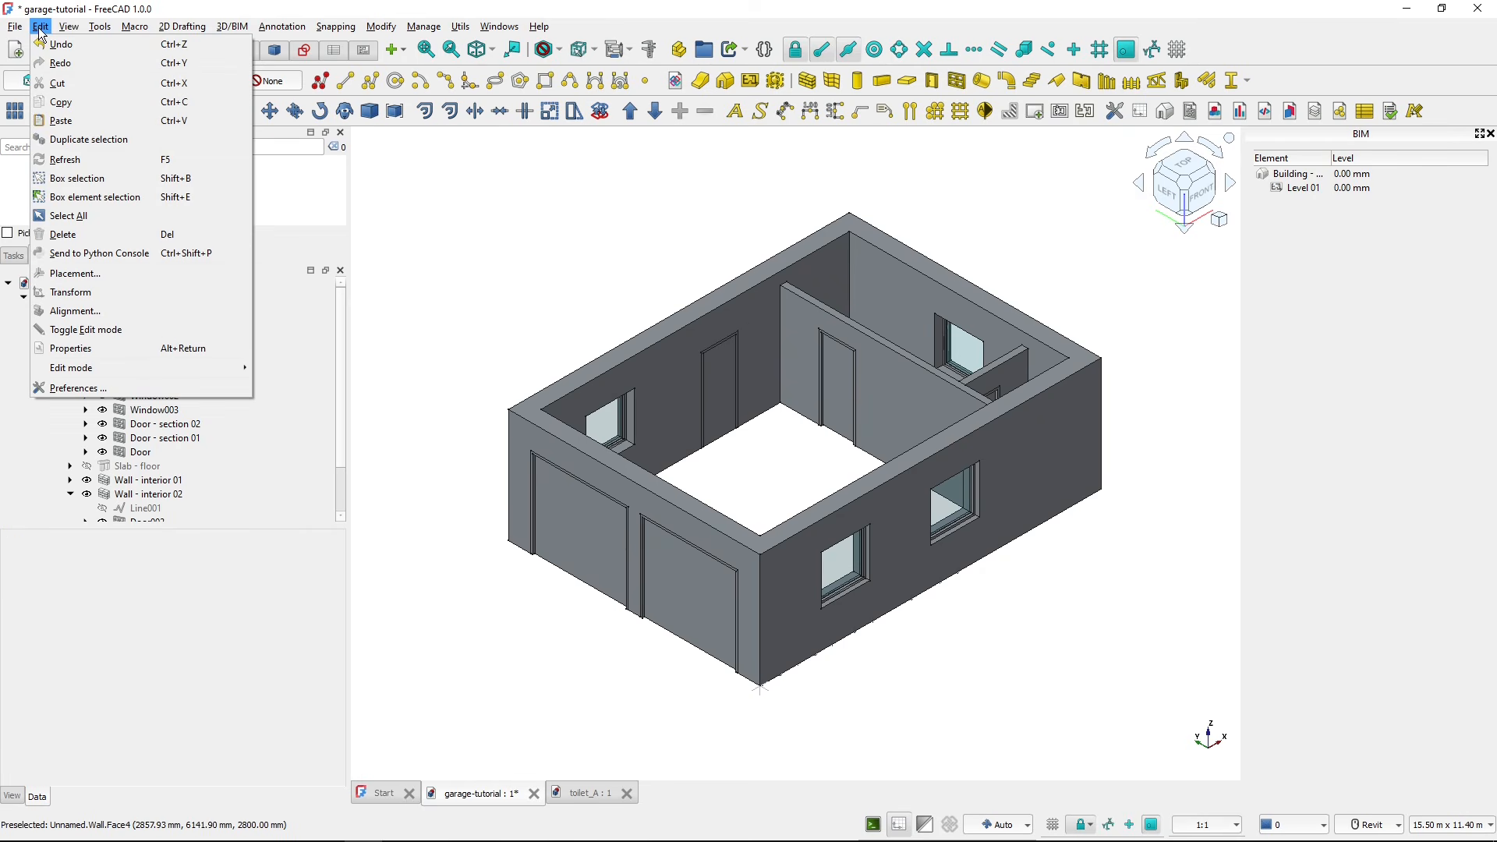
click(63, 121)
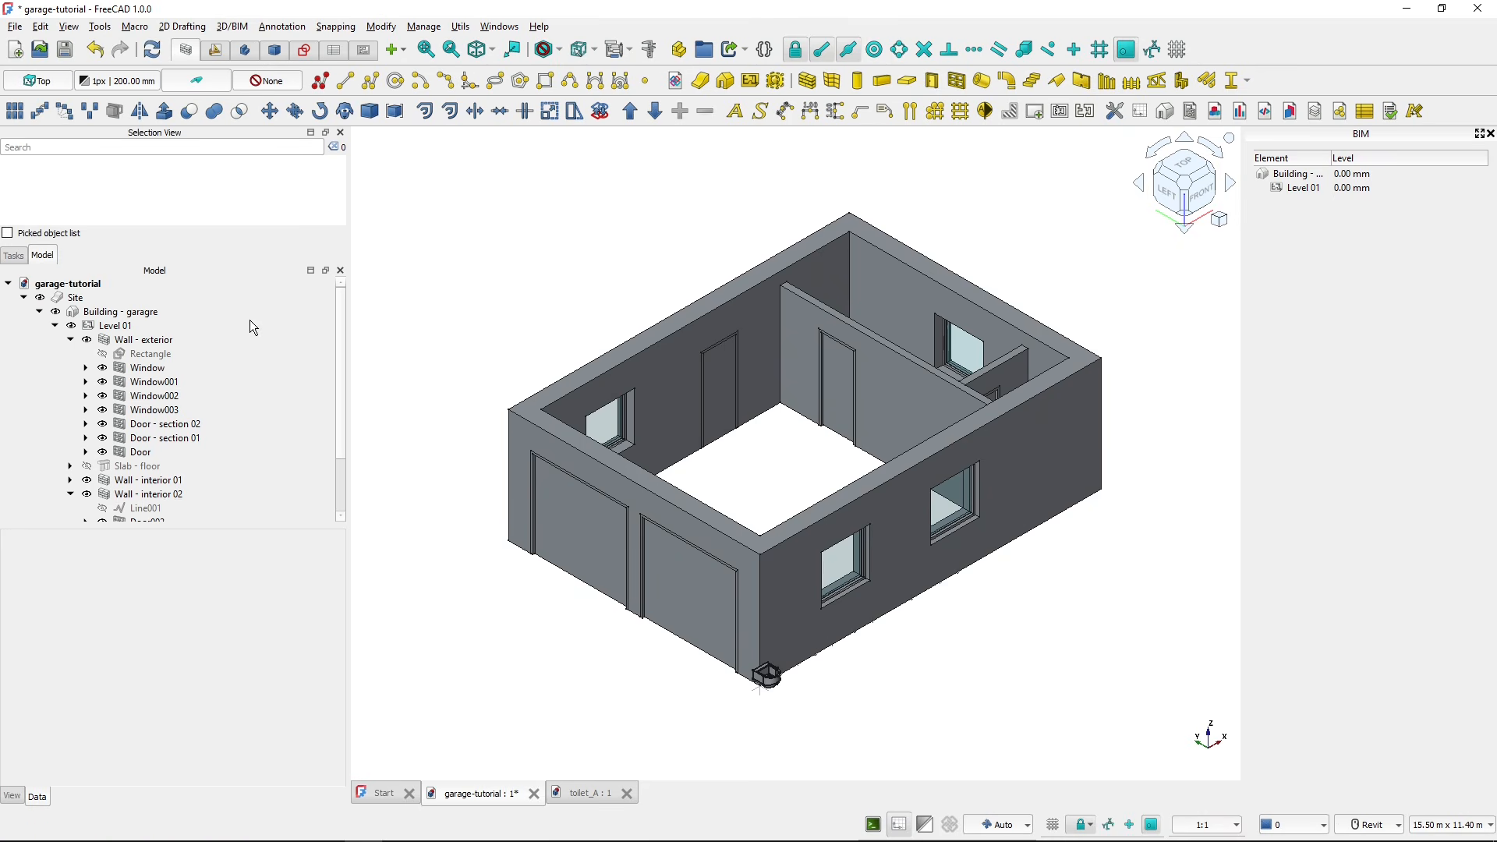
scroll(768, 705, up, 8)
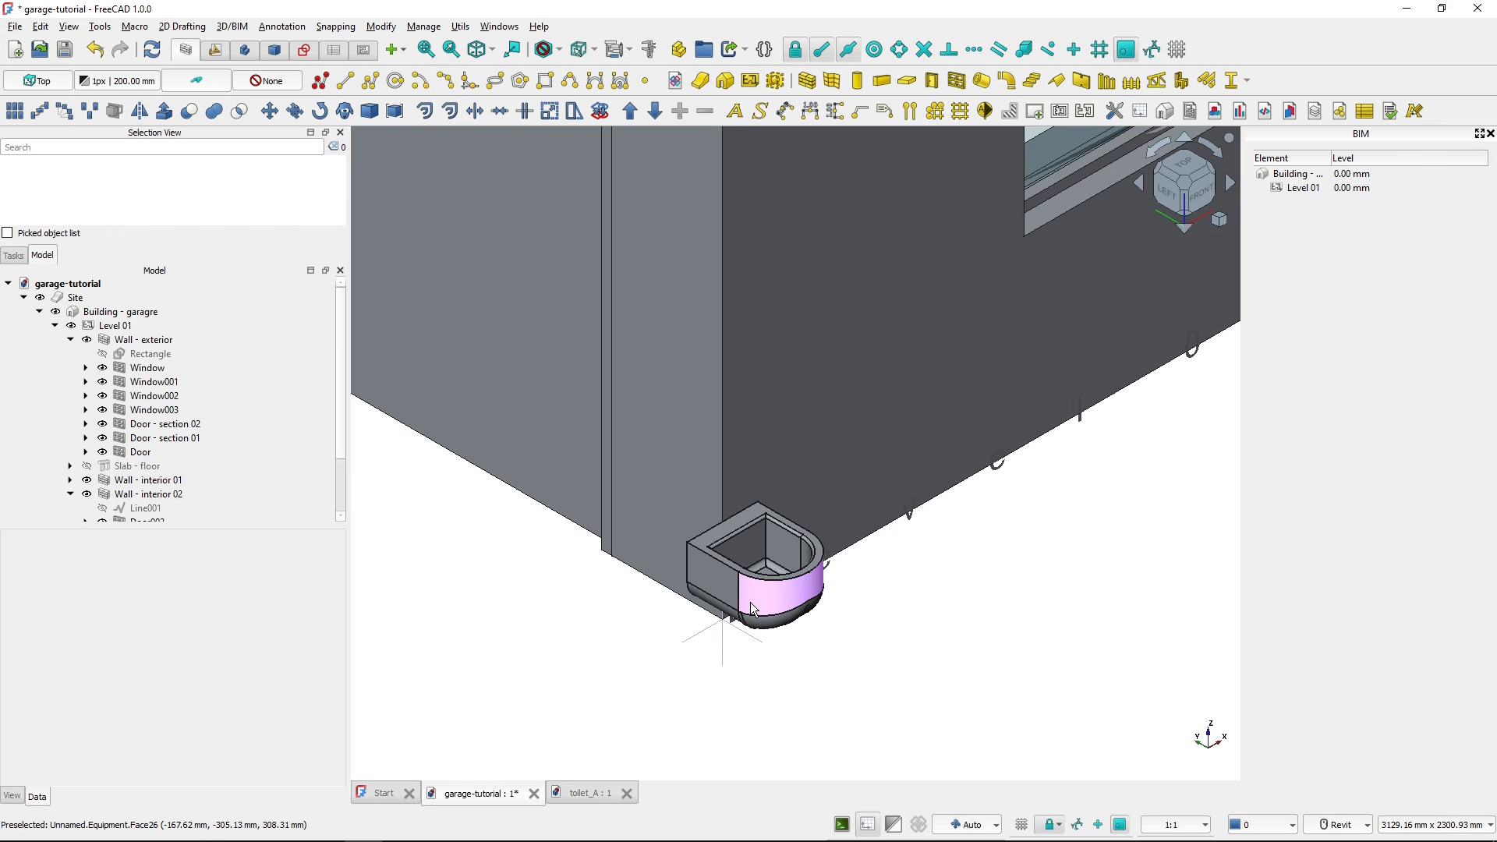
scroll(750, 602, down, 6)
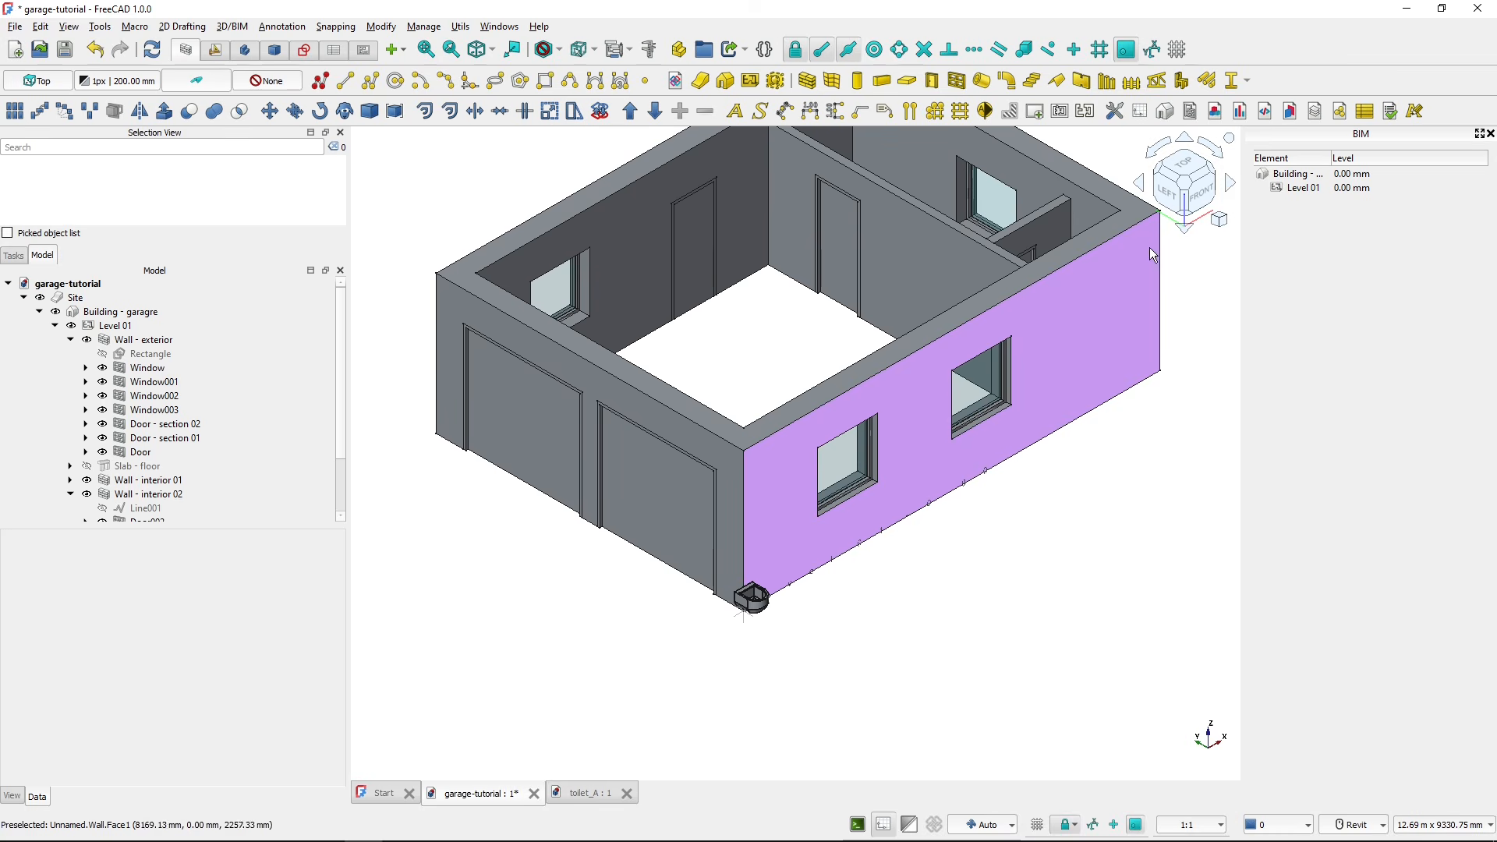
scroll(194, 460, down, 2)
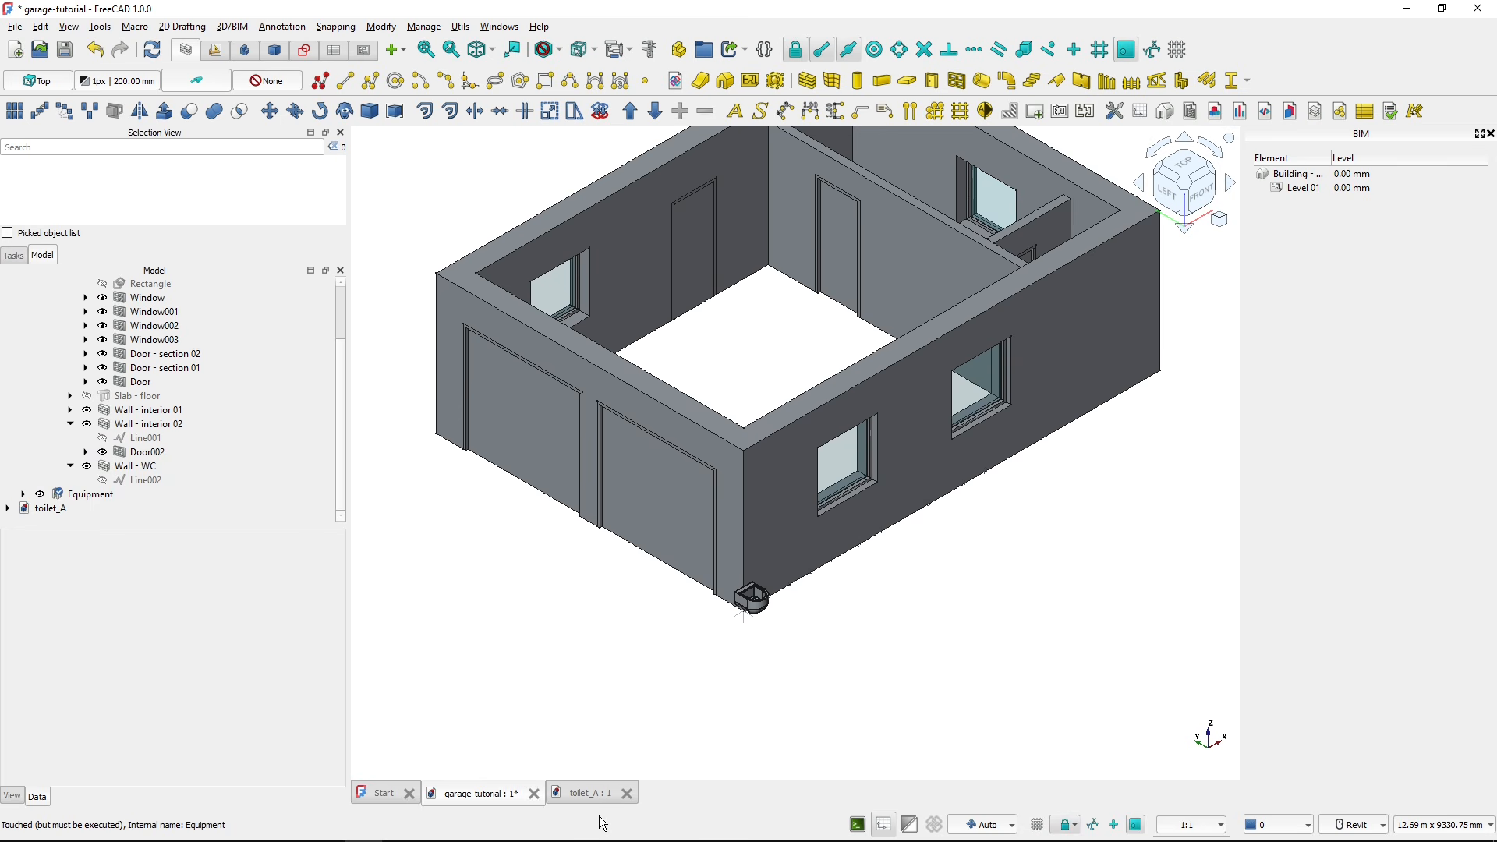
- Close the toilet_A document and rename the pasted Equipment object as Toilet
click(627, 794)
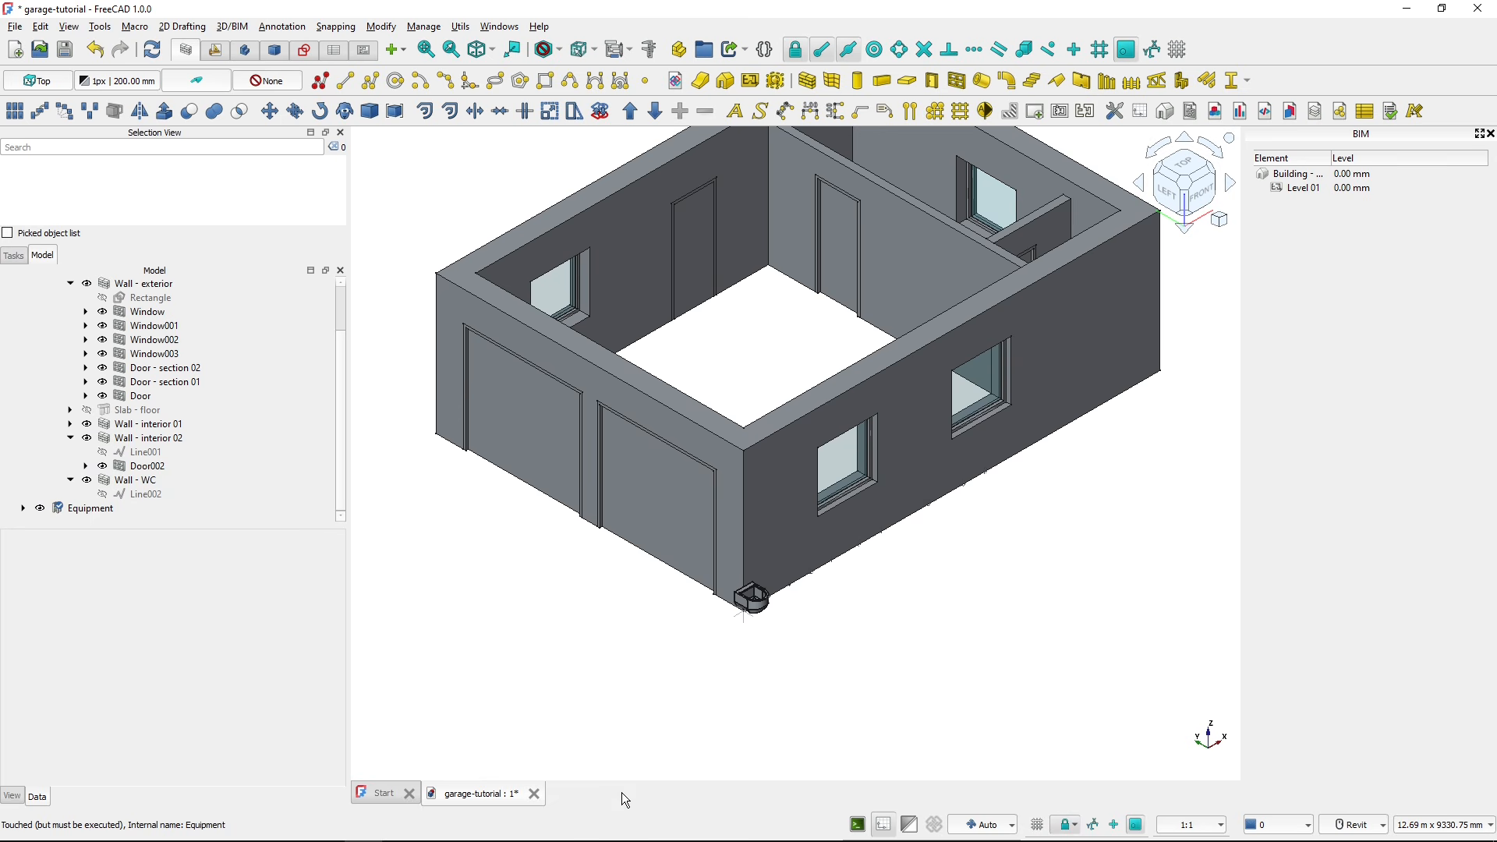
click(94, 509)
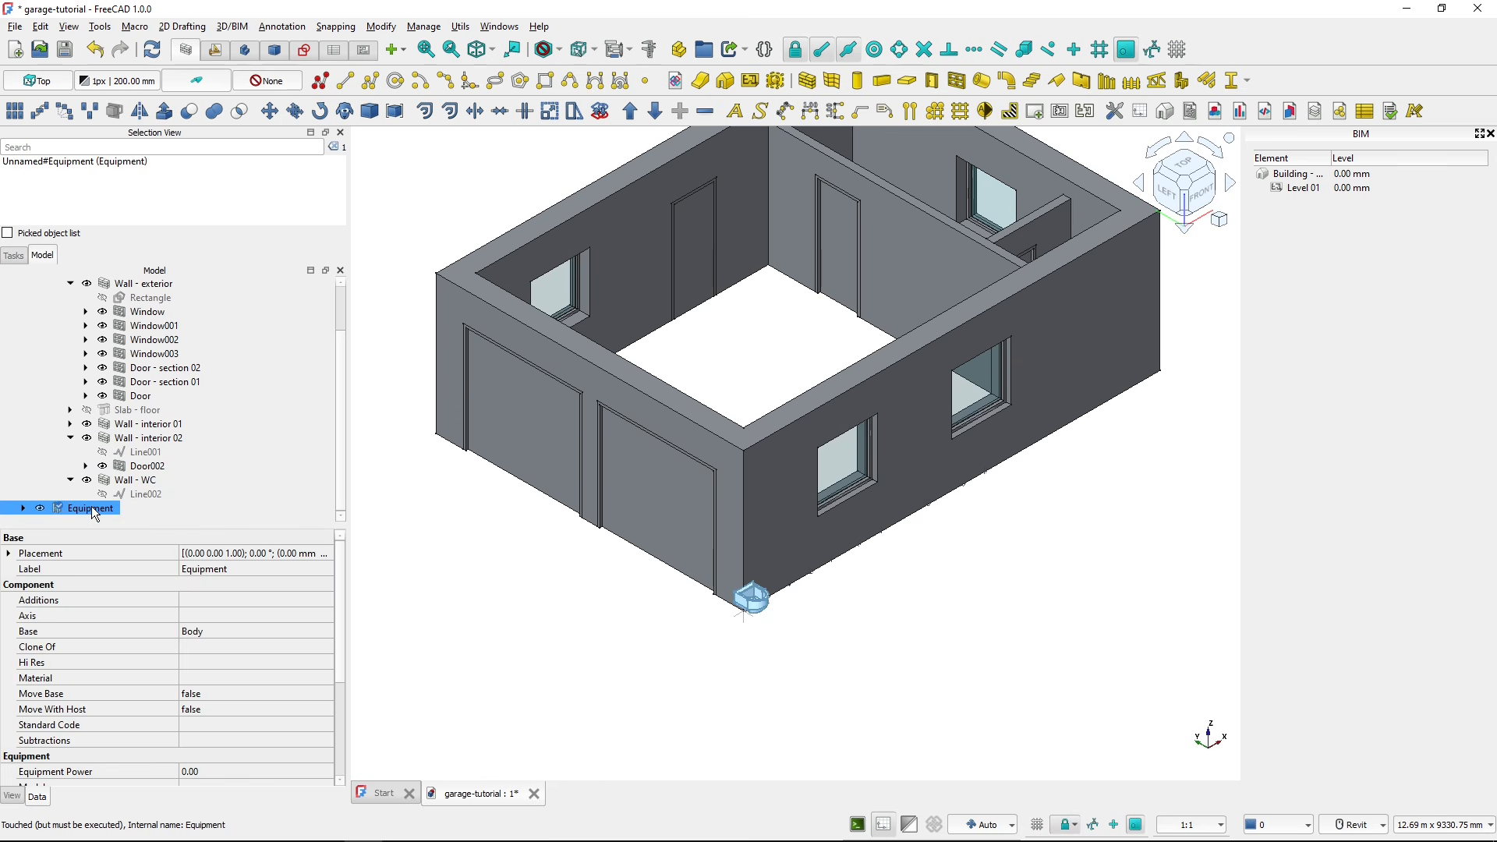
click(93, 509)
- In top view, move the toilet clear of the building by about 1266 mm in X and -1600 mm in Y
click(1184, 165)
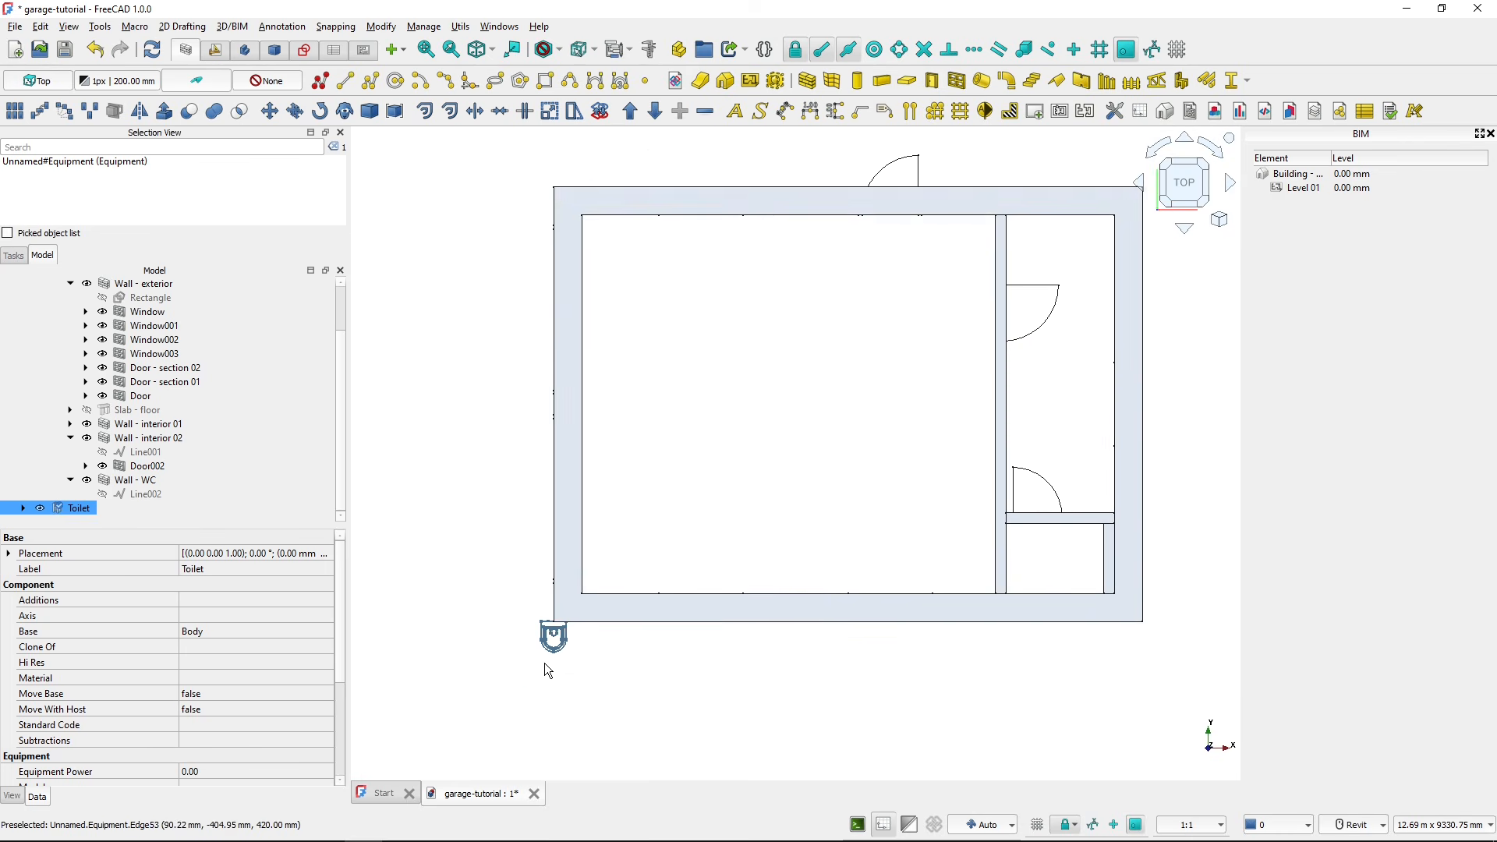
middle_drag(545, 665, 569, 594)
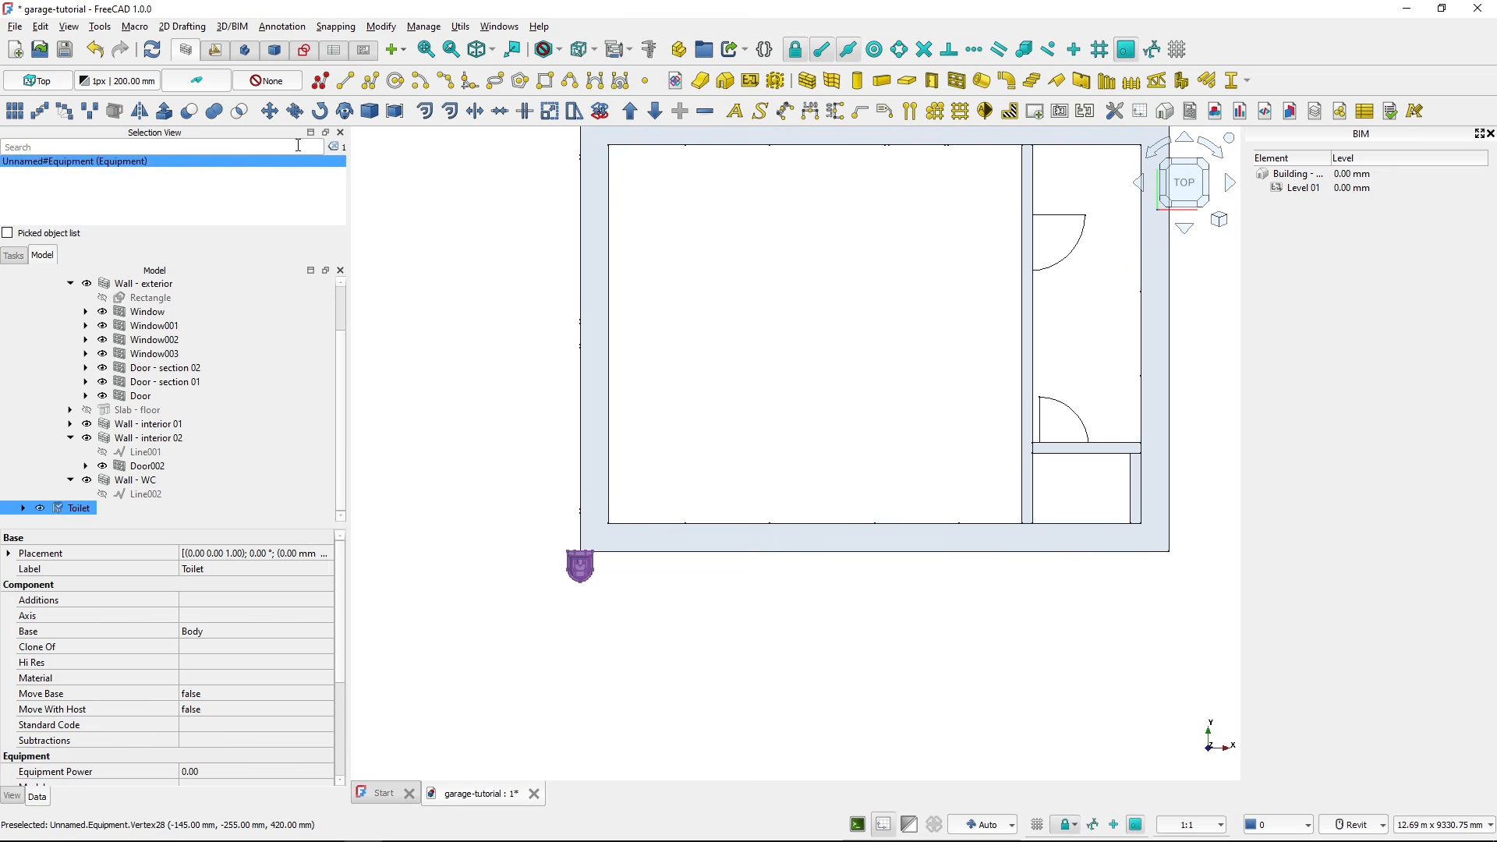
click(270, 111)
click(592, 590)
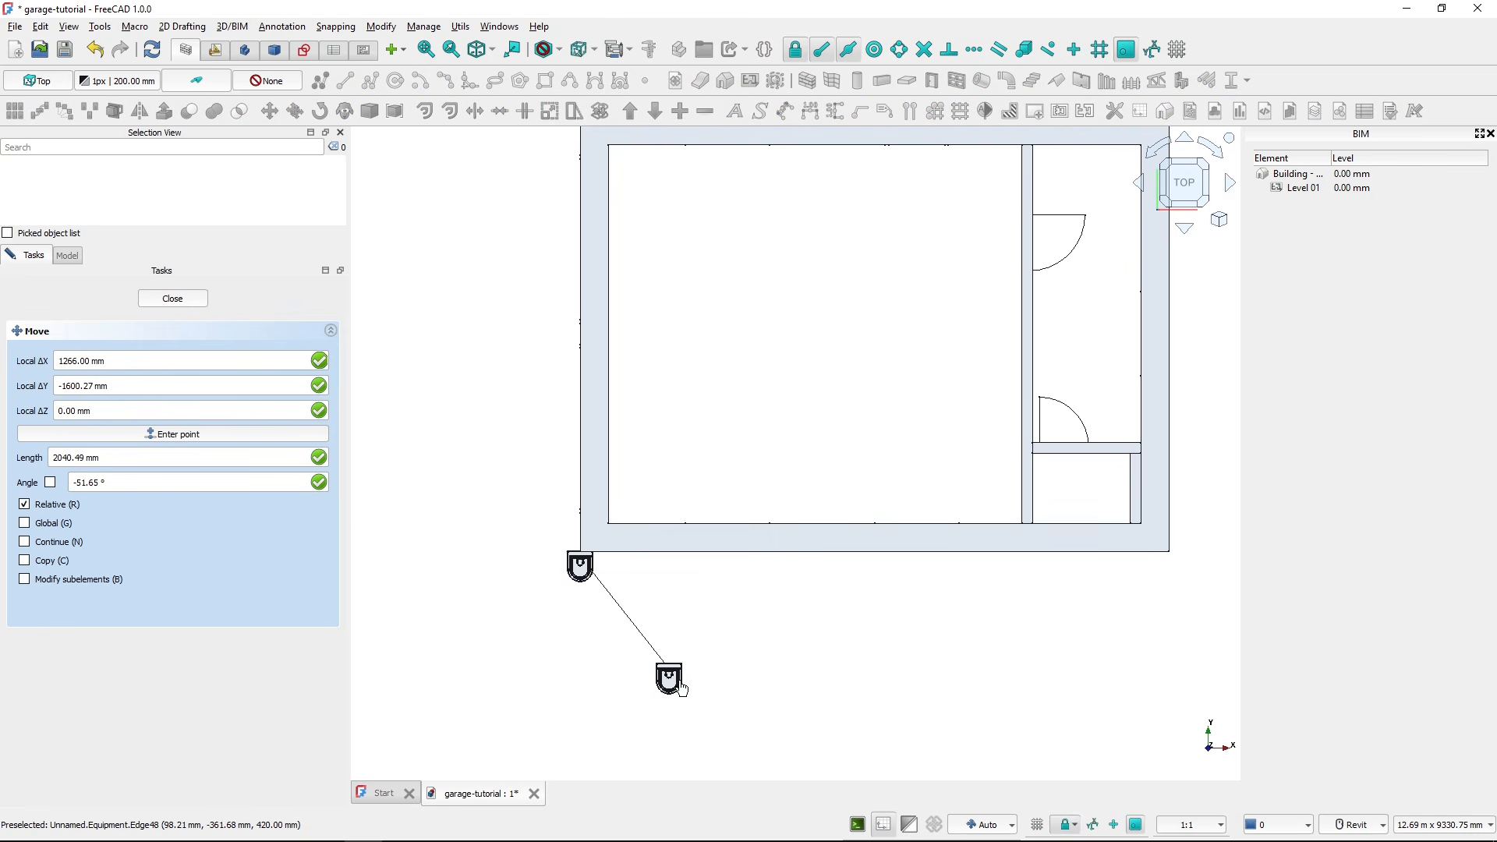
key(Return)
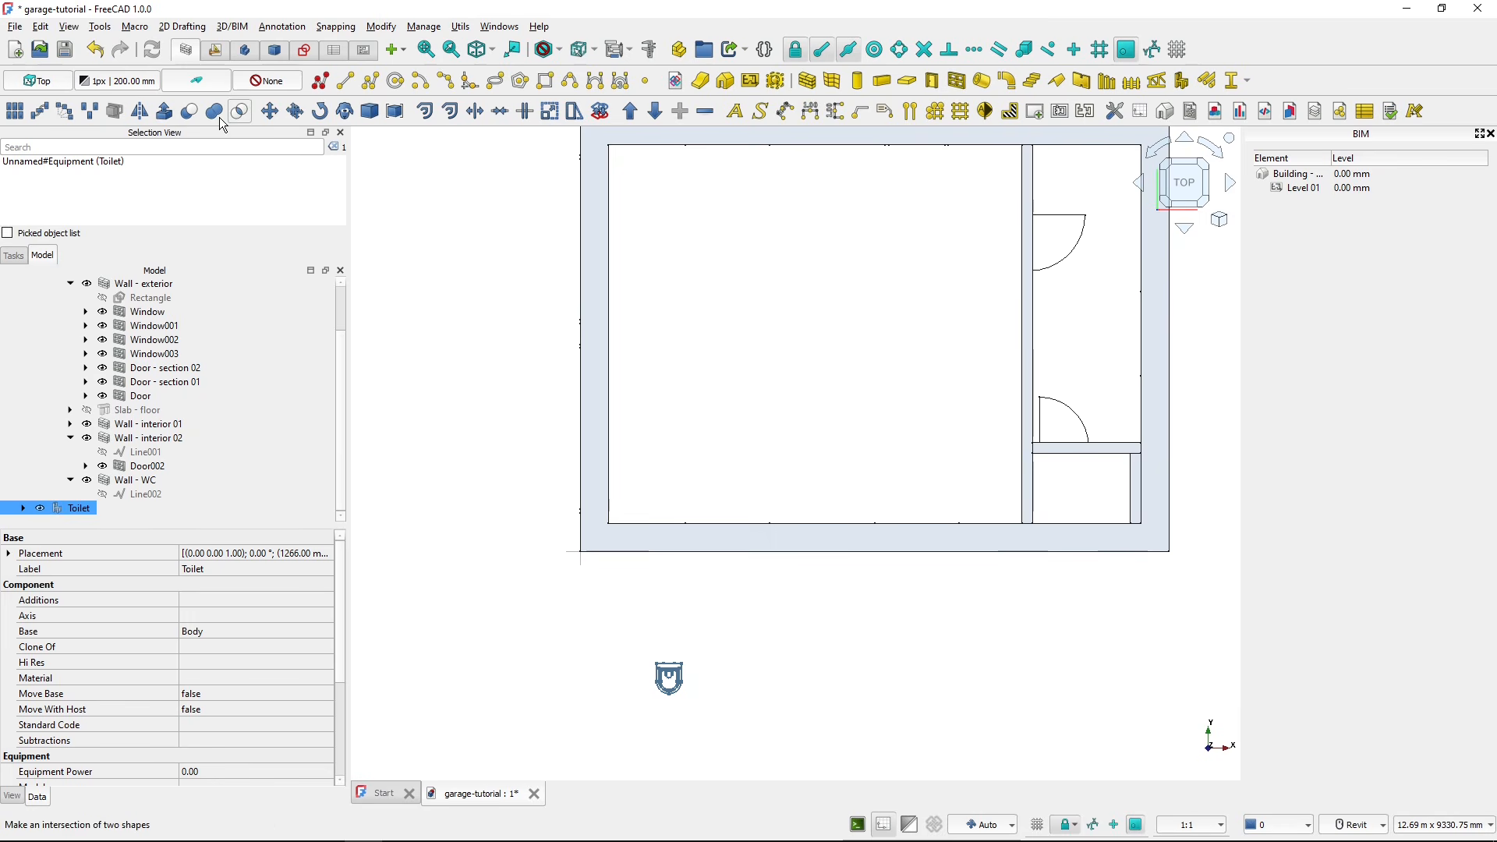
- Rotate the toilet 270° about the corner of its straight back edge
click(320, 111)
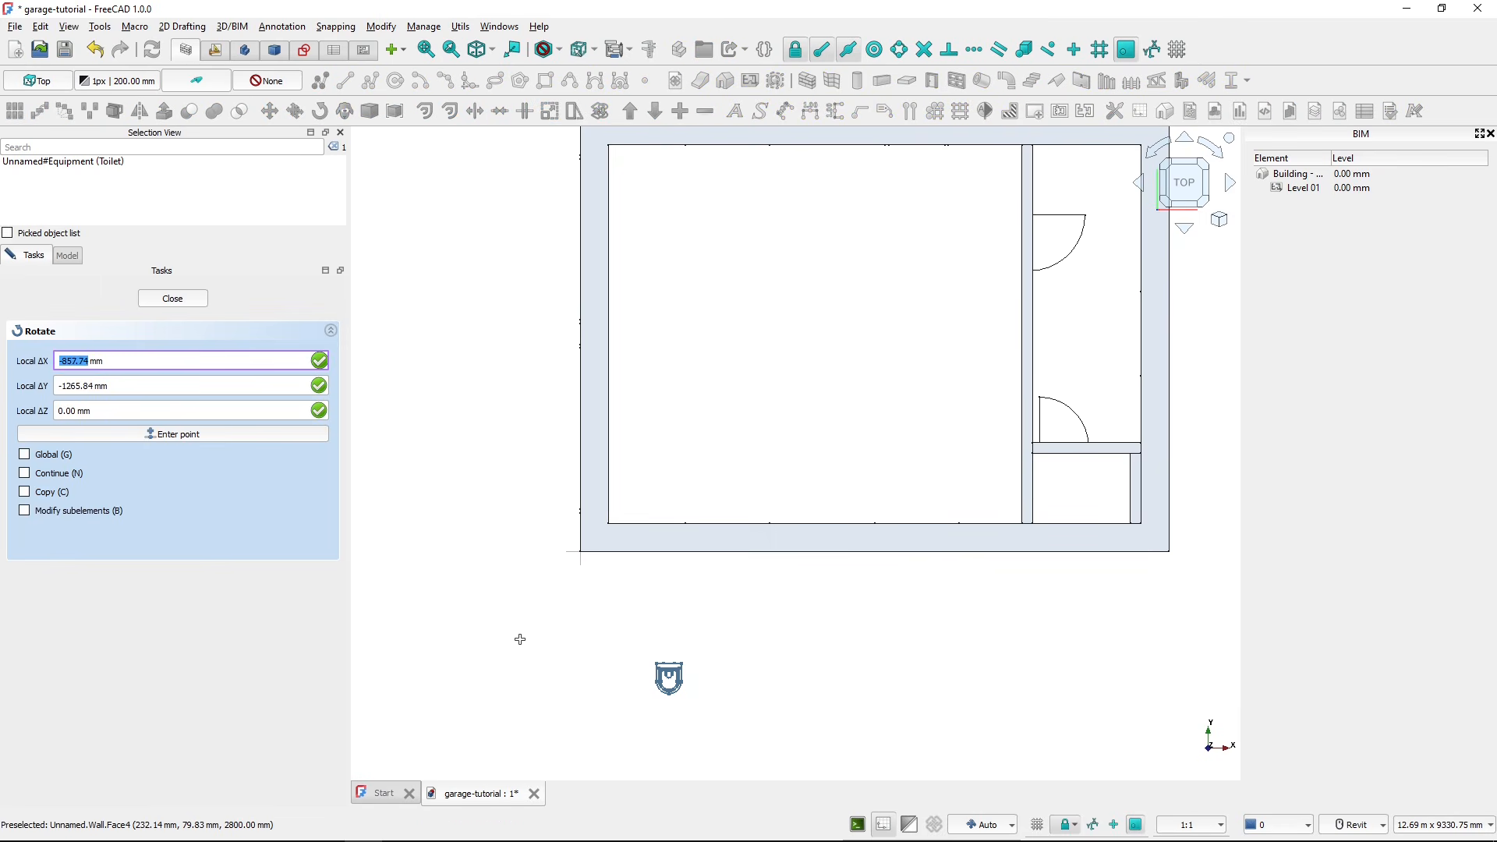
click(655, 661)
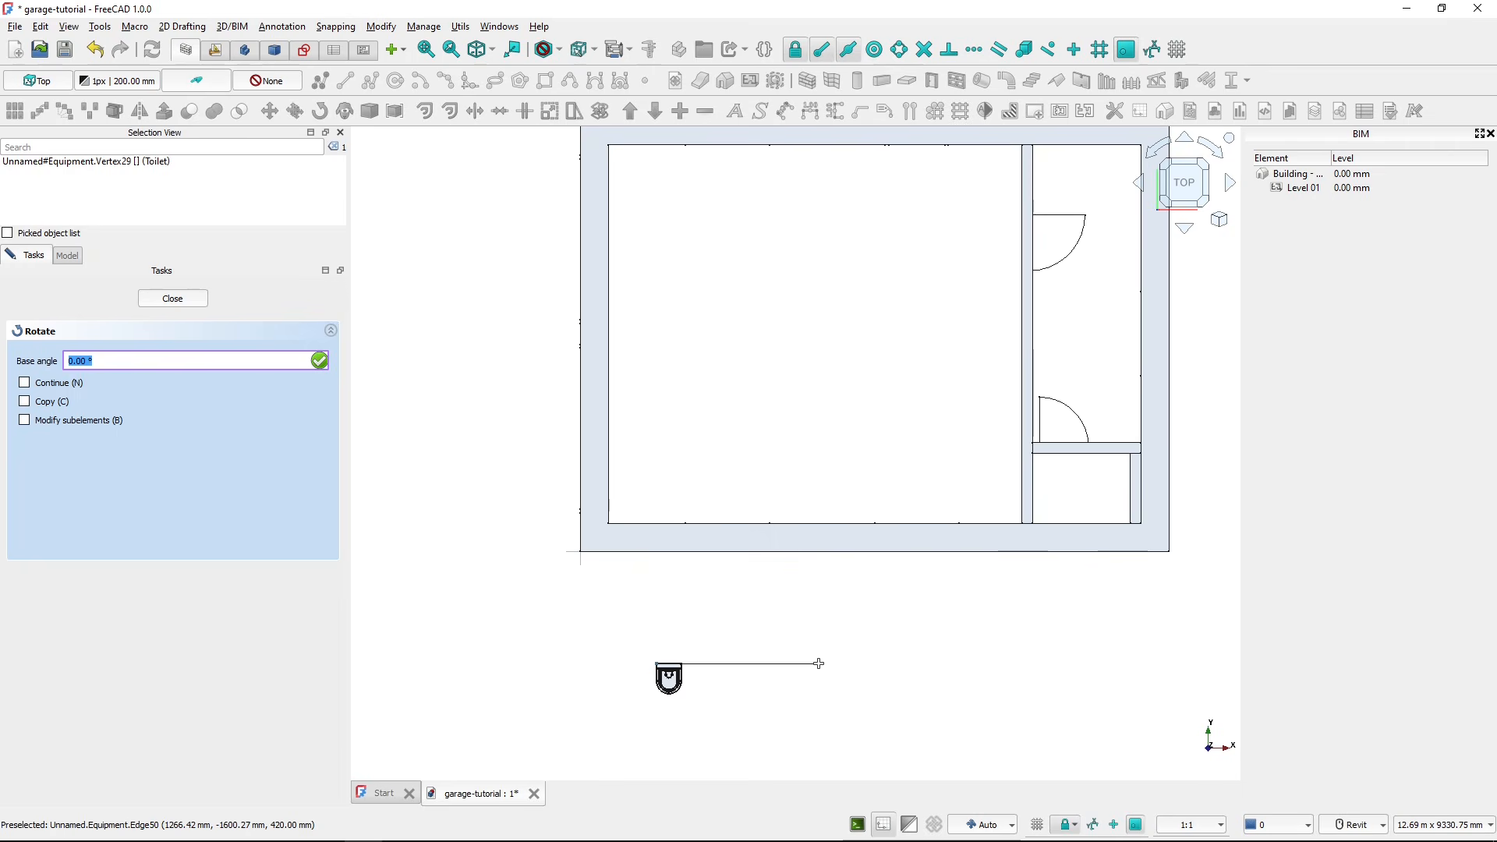
click(818, 664)
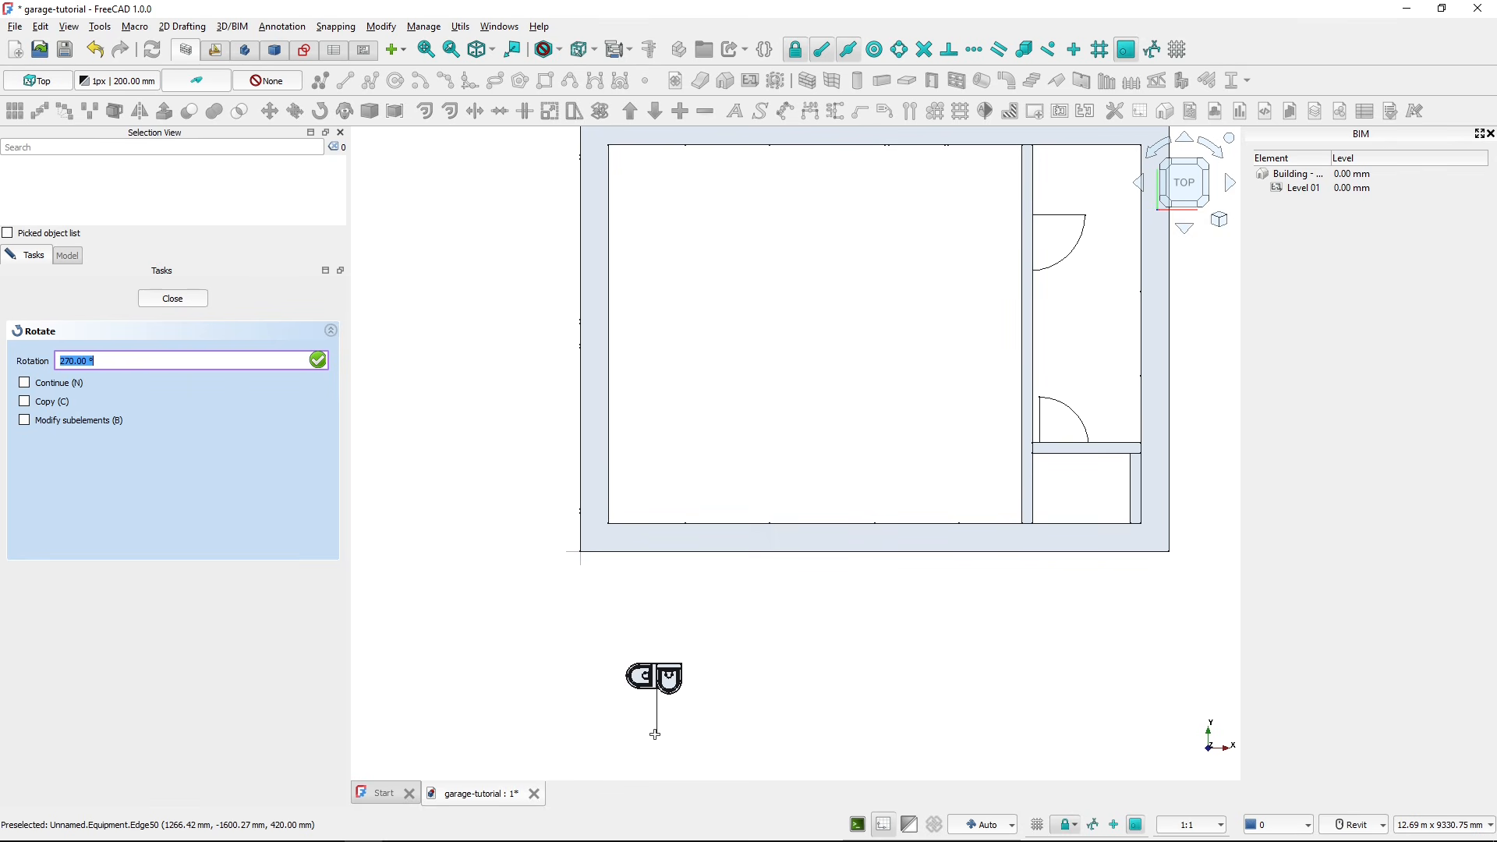
click(655, 736)
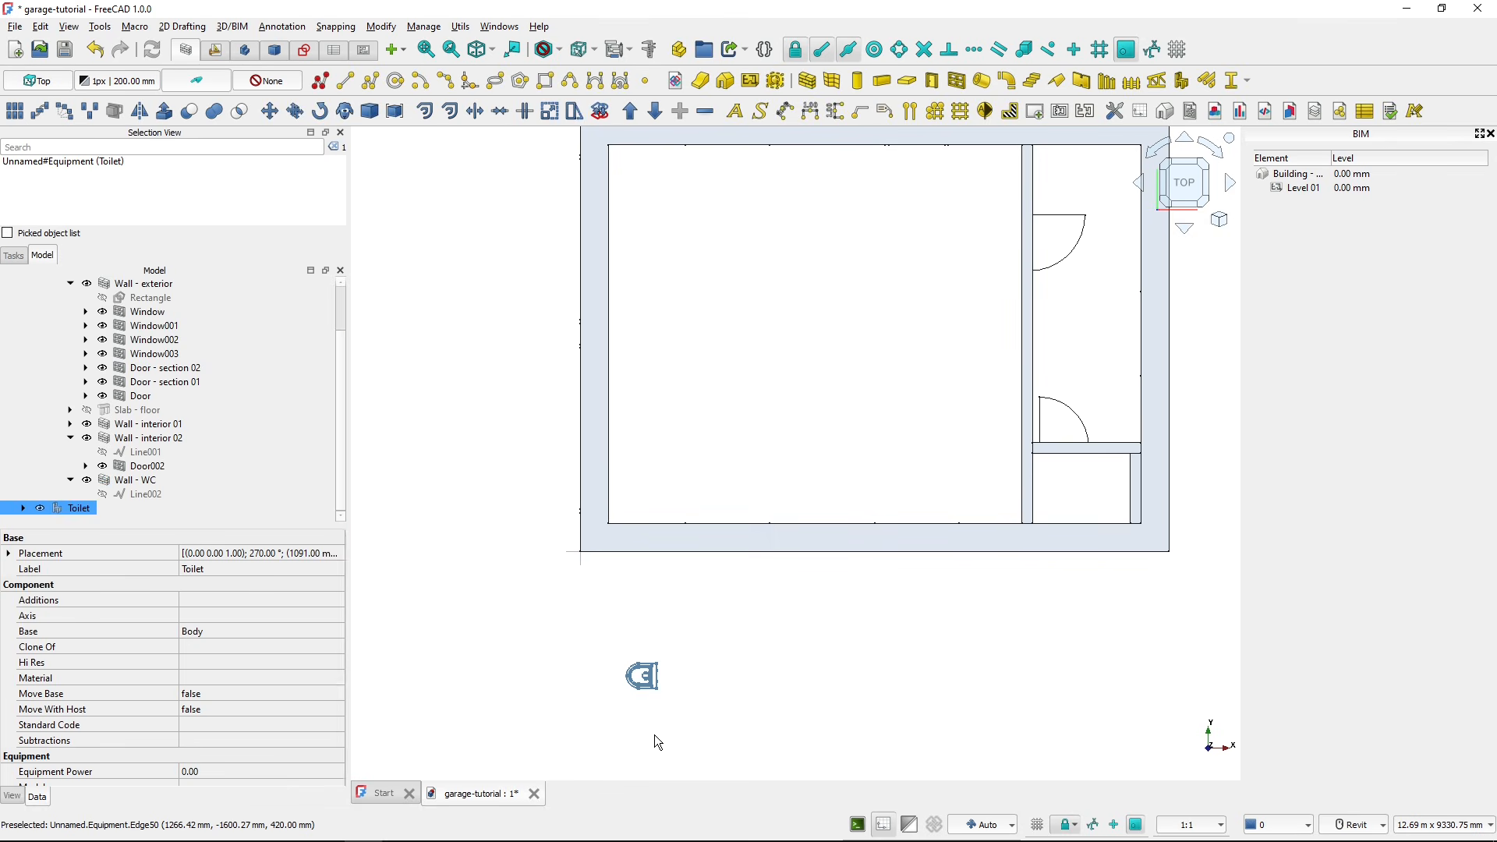
- Move the toilet by the midpoint of its back edge onto the inner face of Wall - WC
click(86, 507)
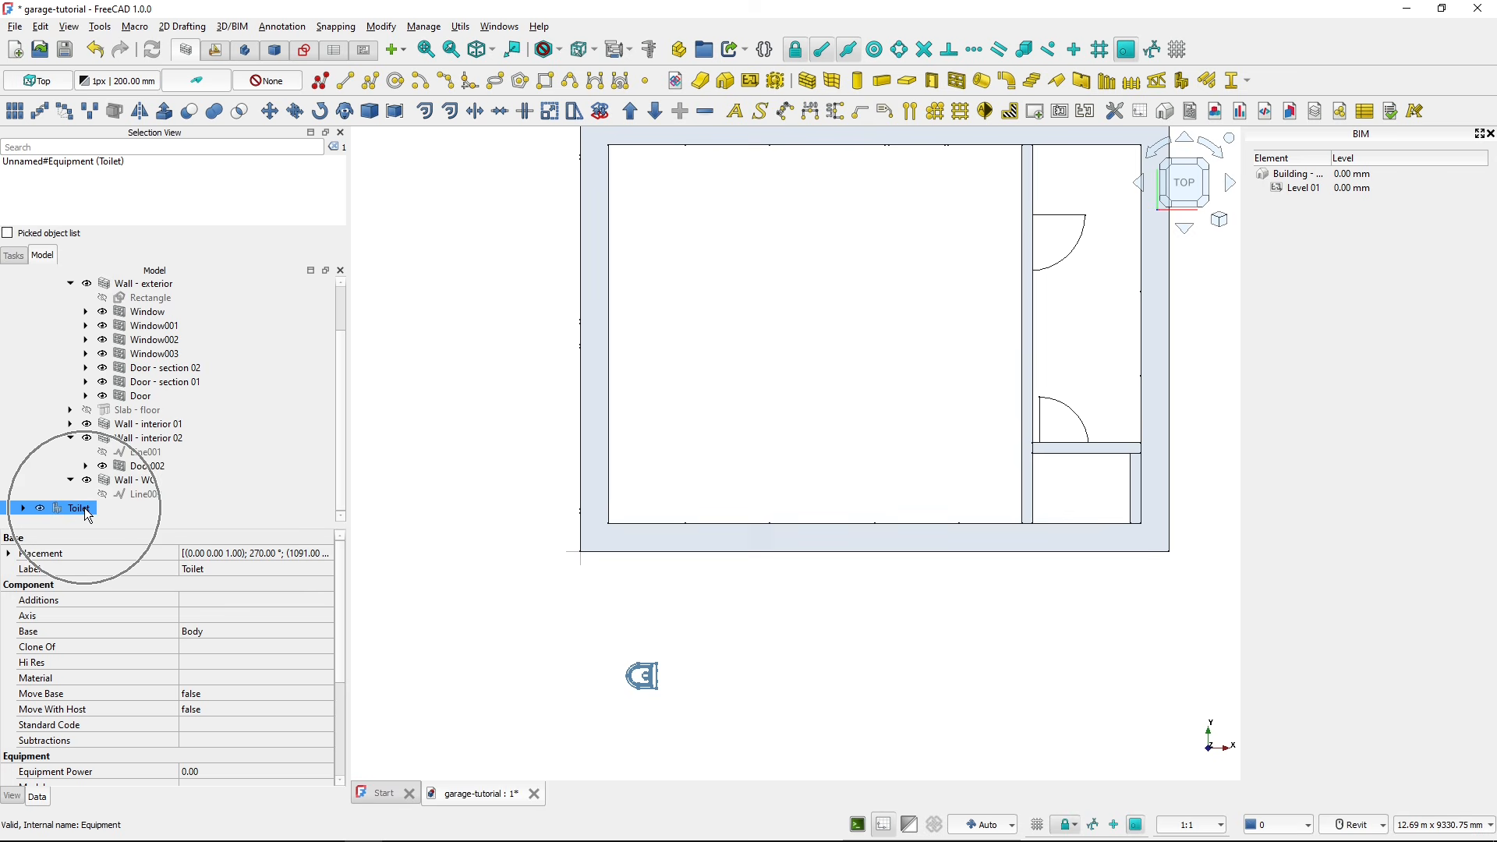
click(269, 111)
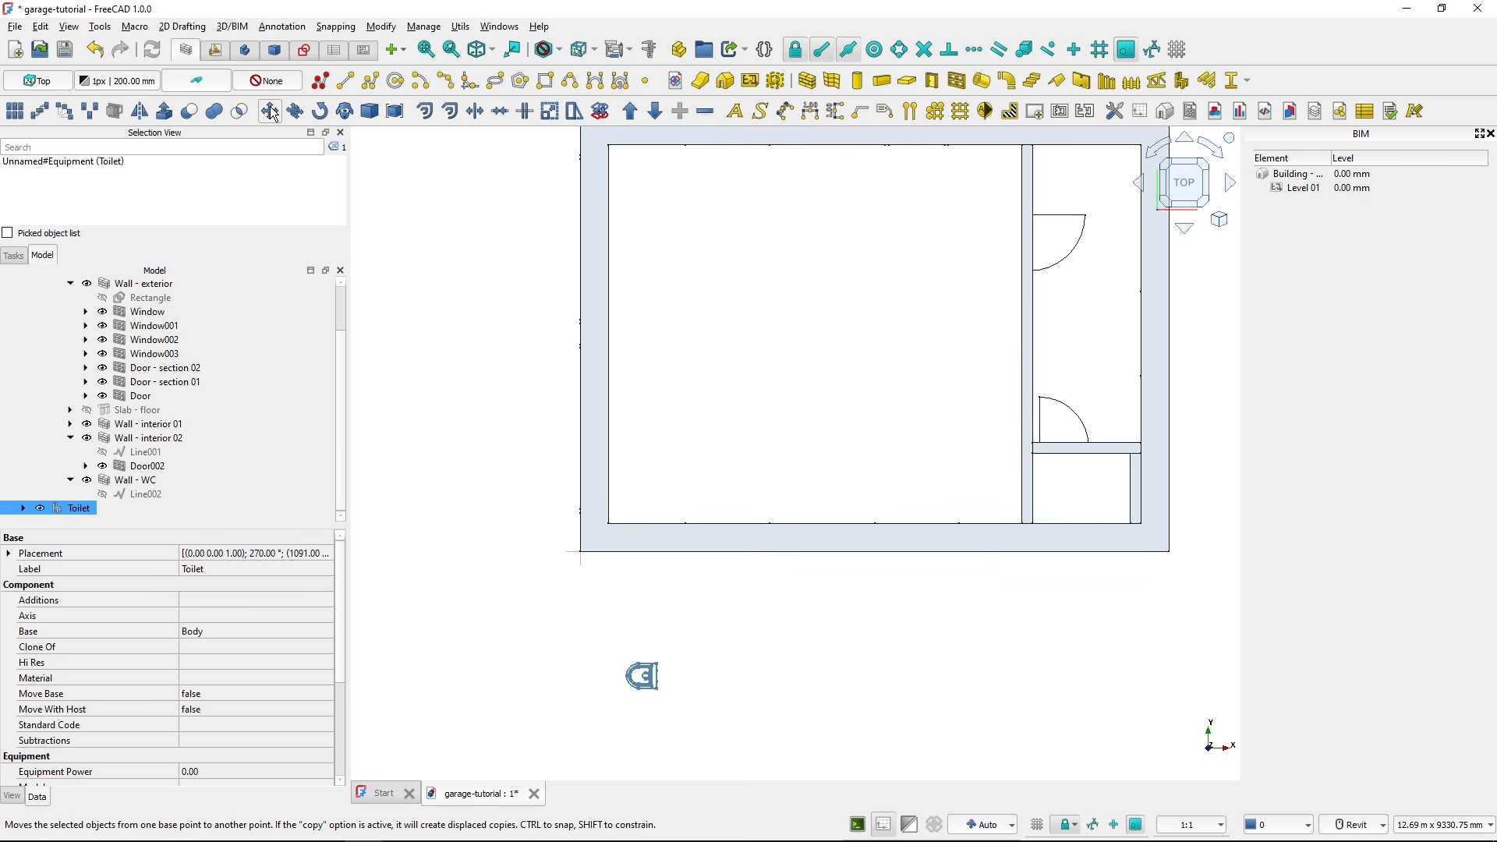
click(1126, 52)
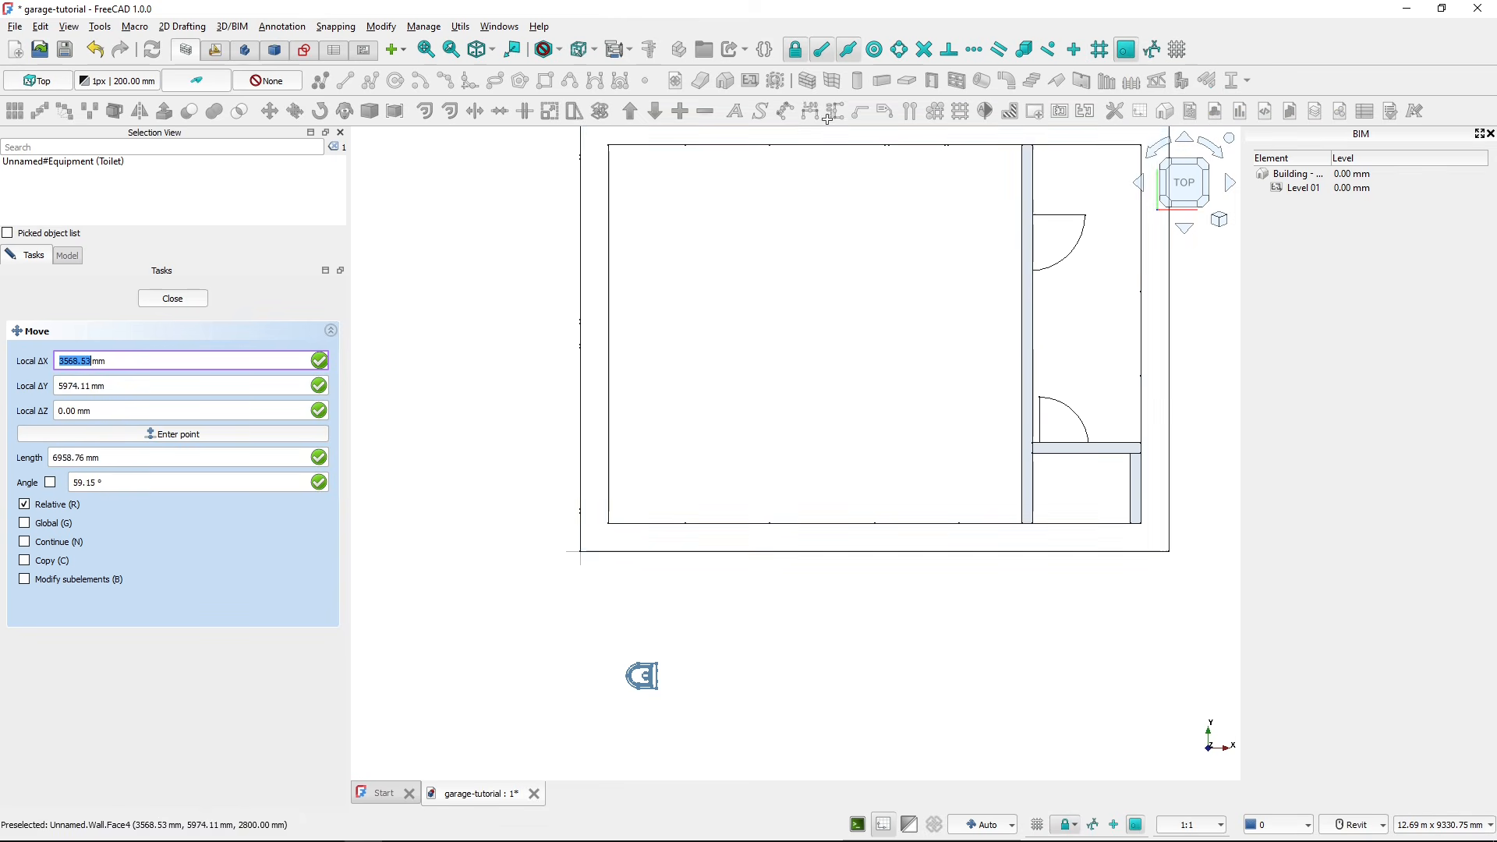
scroll(660, 701, up, 8)
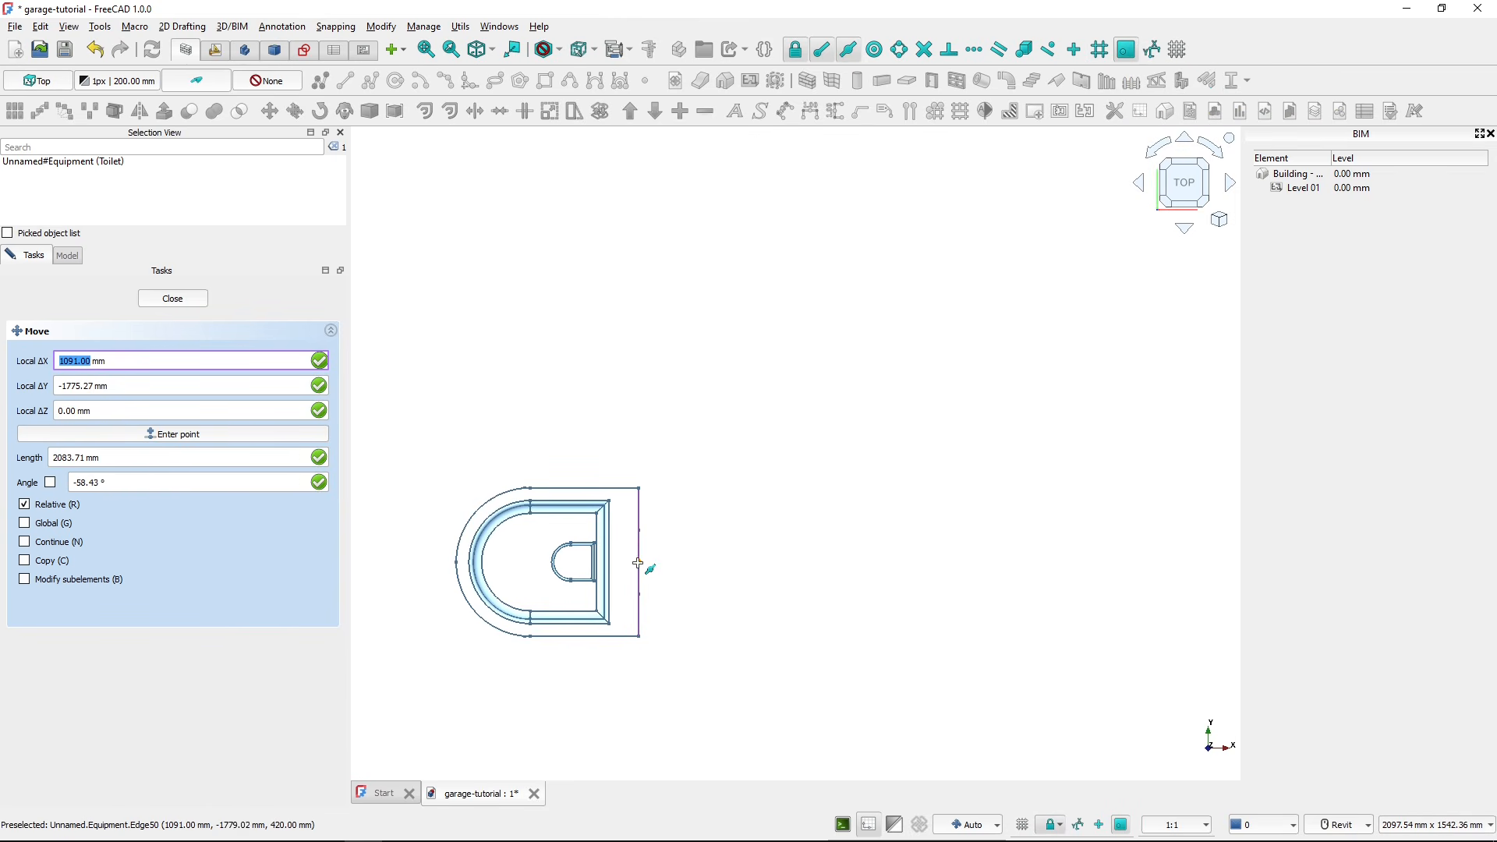
scroll(702, 592, down, 5)
scroll(545, 605, up, 5)
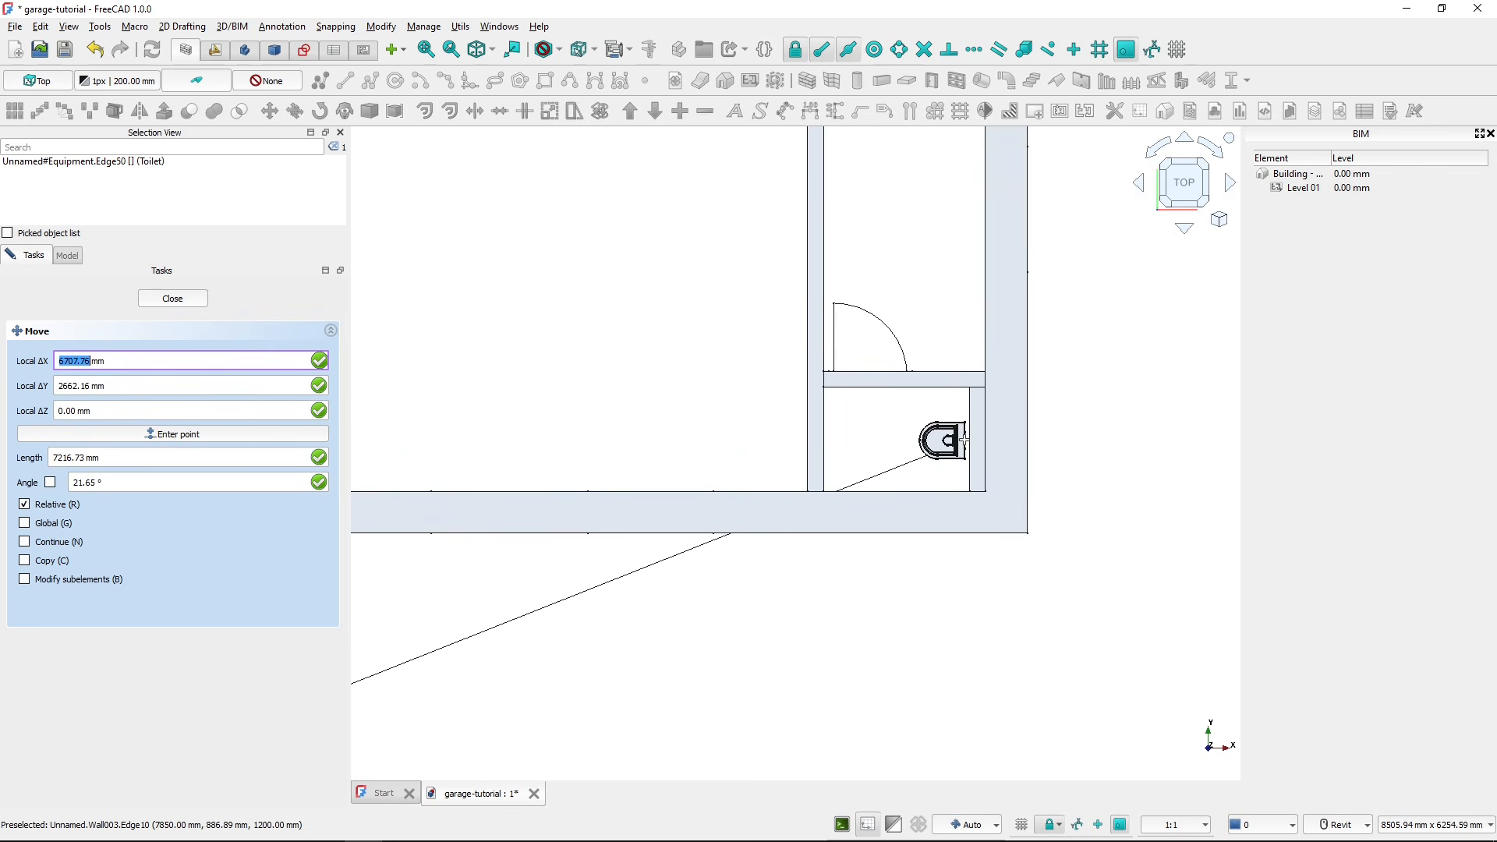
click(969, 441)
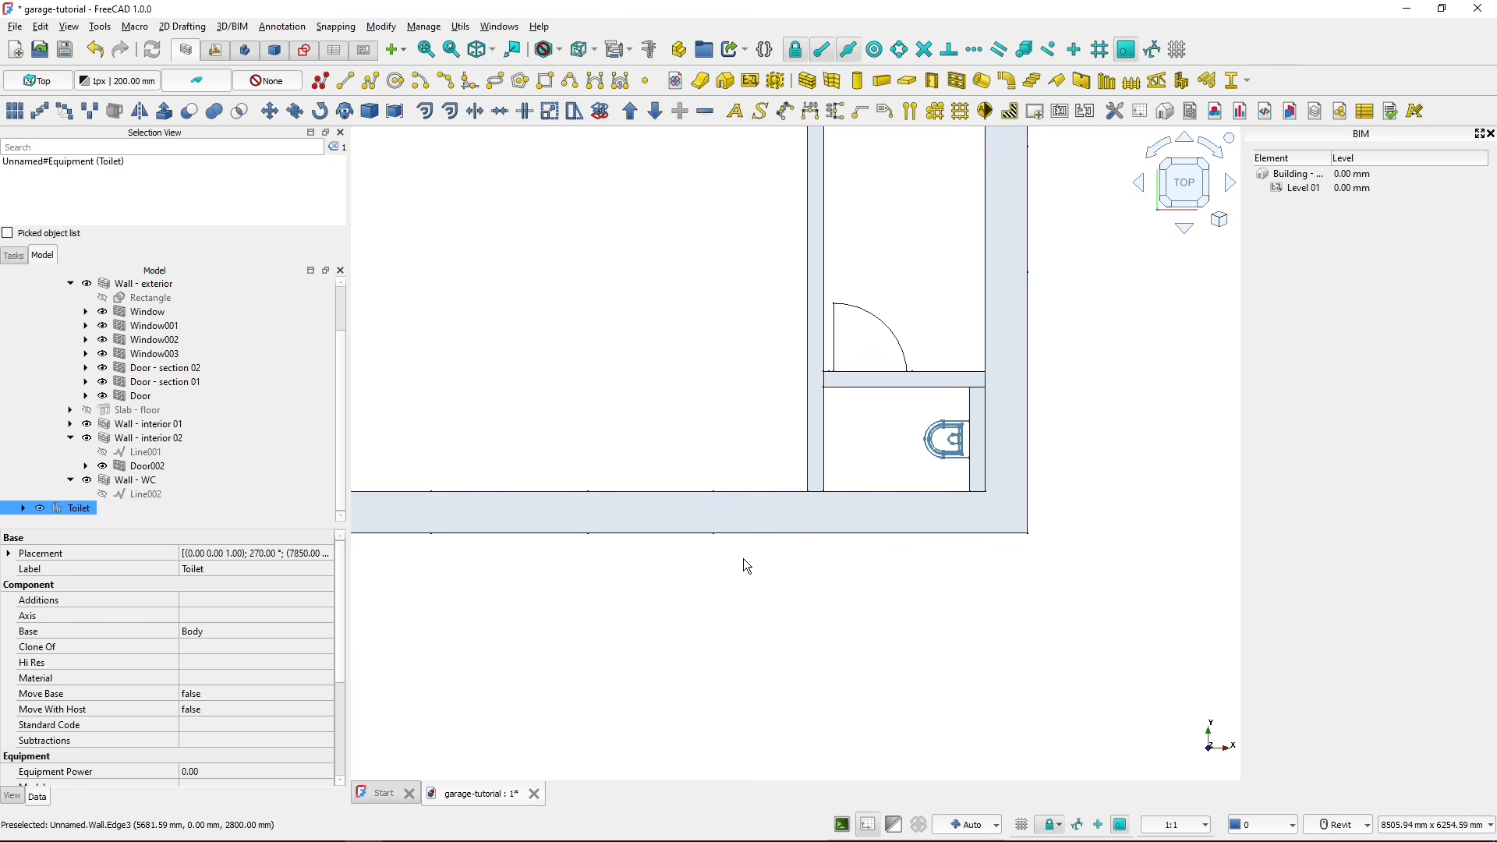
- Temporarily hide Wall - exterior to examine the toilet on the WC wall, and return to an isometric view of the whole building
shift+middle_drag(744, 562, 957, 482)
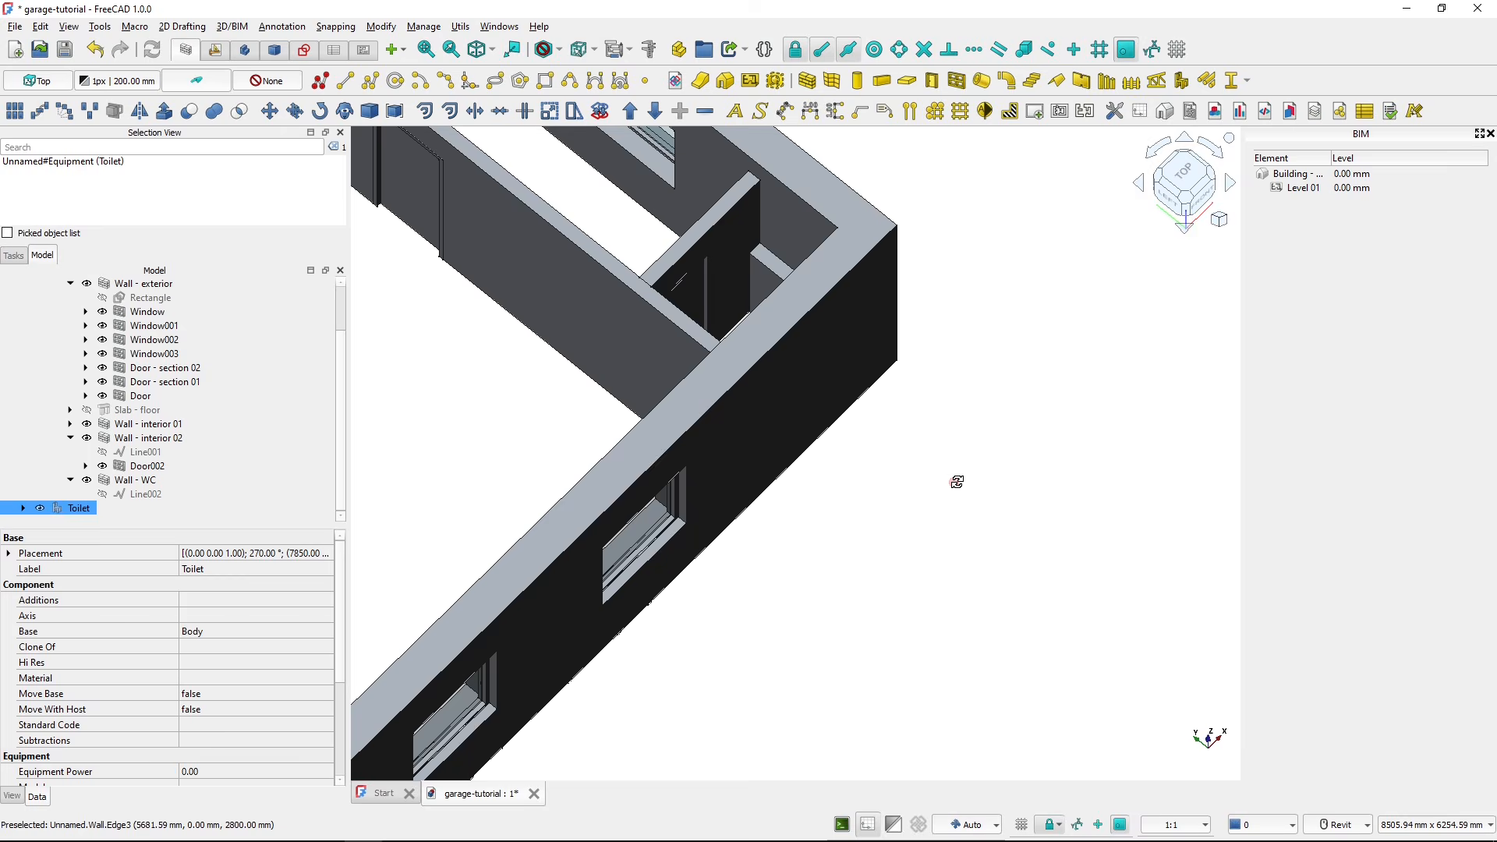
click(795, 433)
key(space)
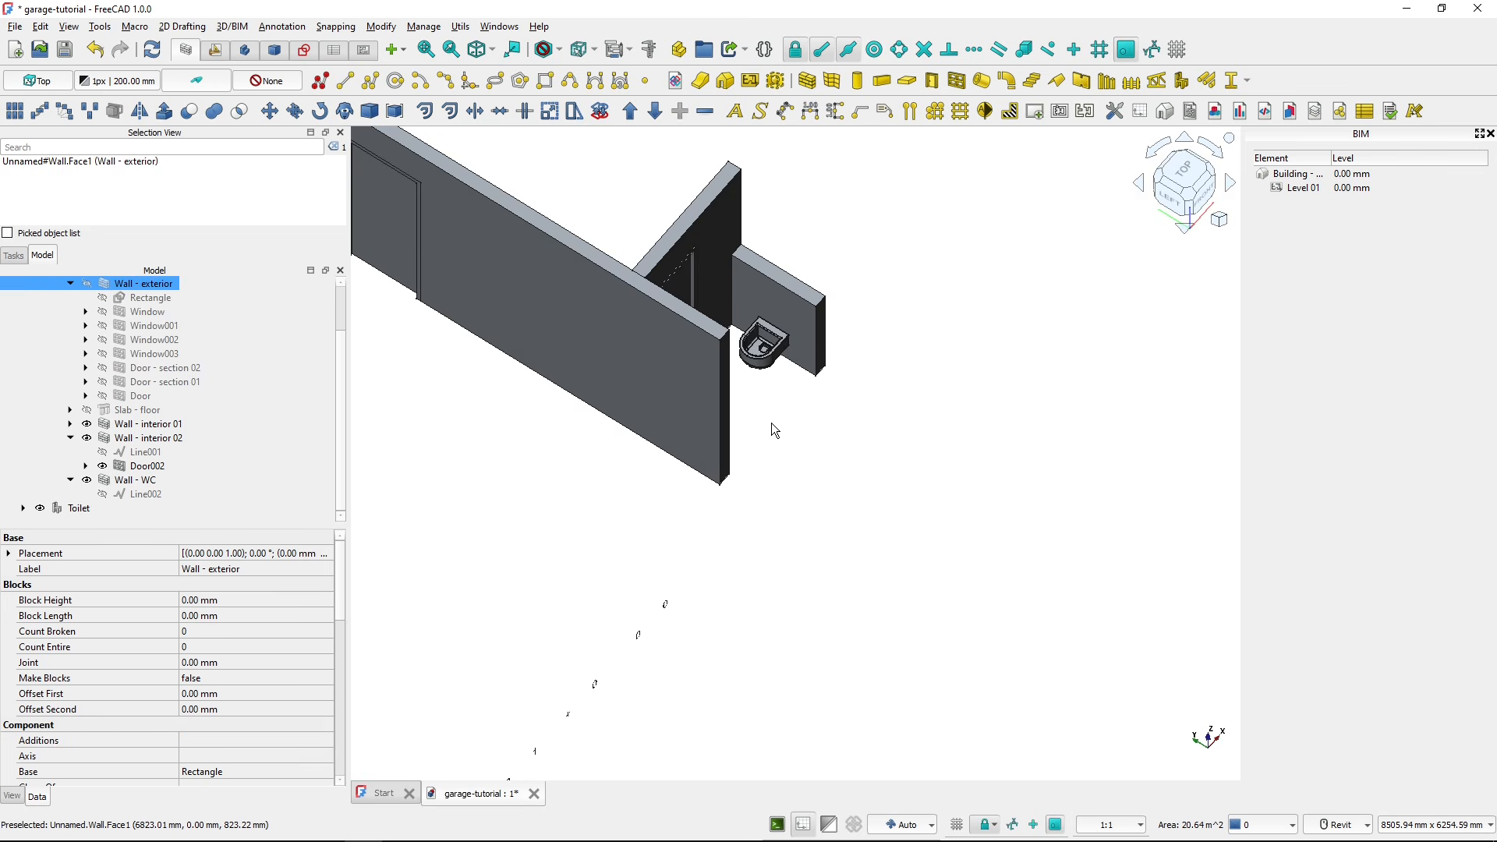
mouse_move(774, 430)
shift+middle_down()
mouse_move(849, 444)
mouse_move(783, 431)
shift+middle_up()
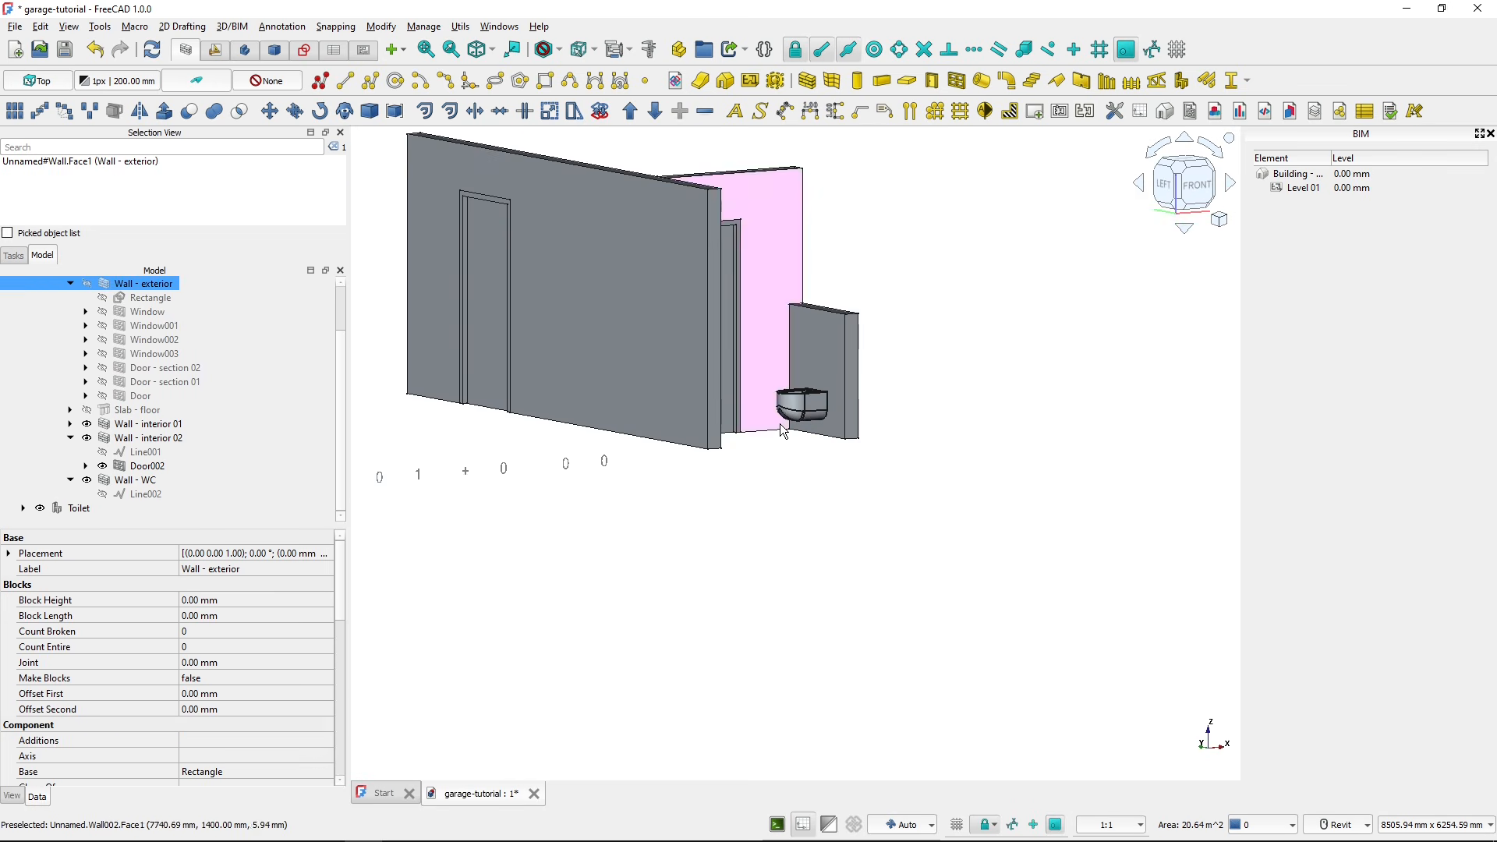
scroll(783, 432, up, 4)
scroll(848, 425, down, 2)
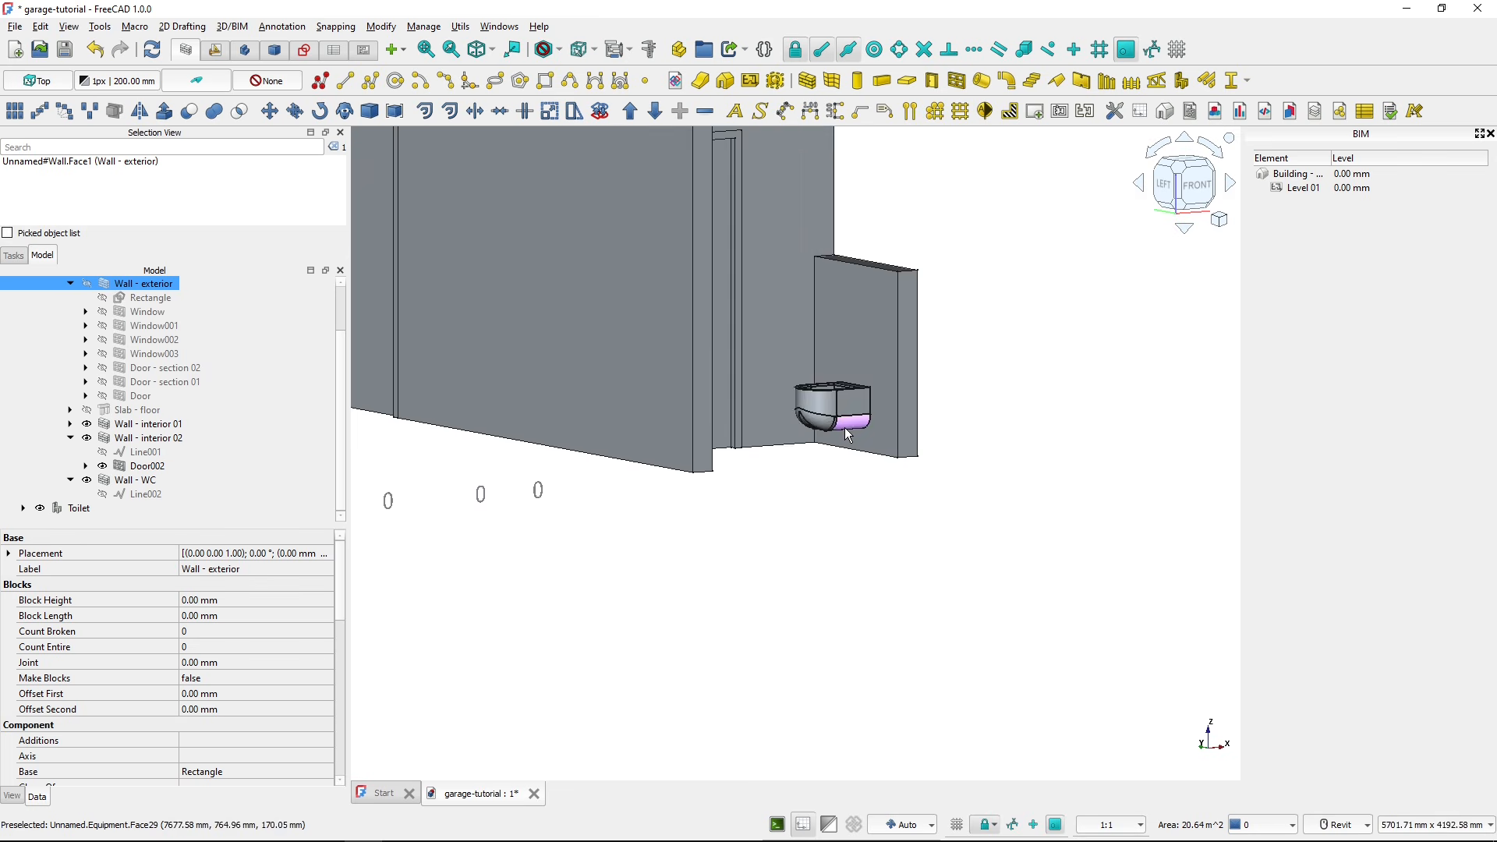
scroll(849, 426, down, 5)
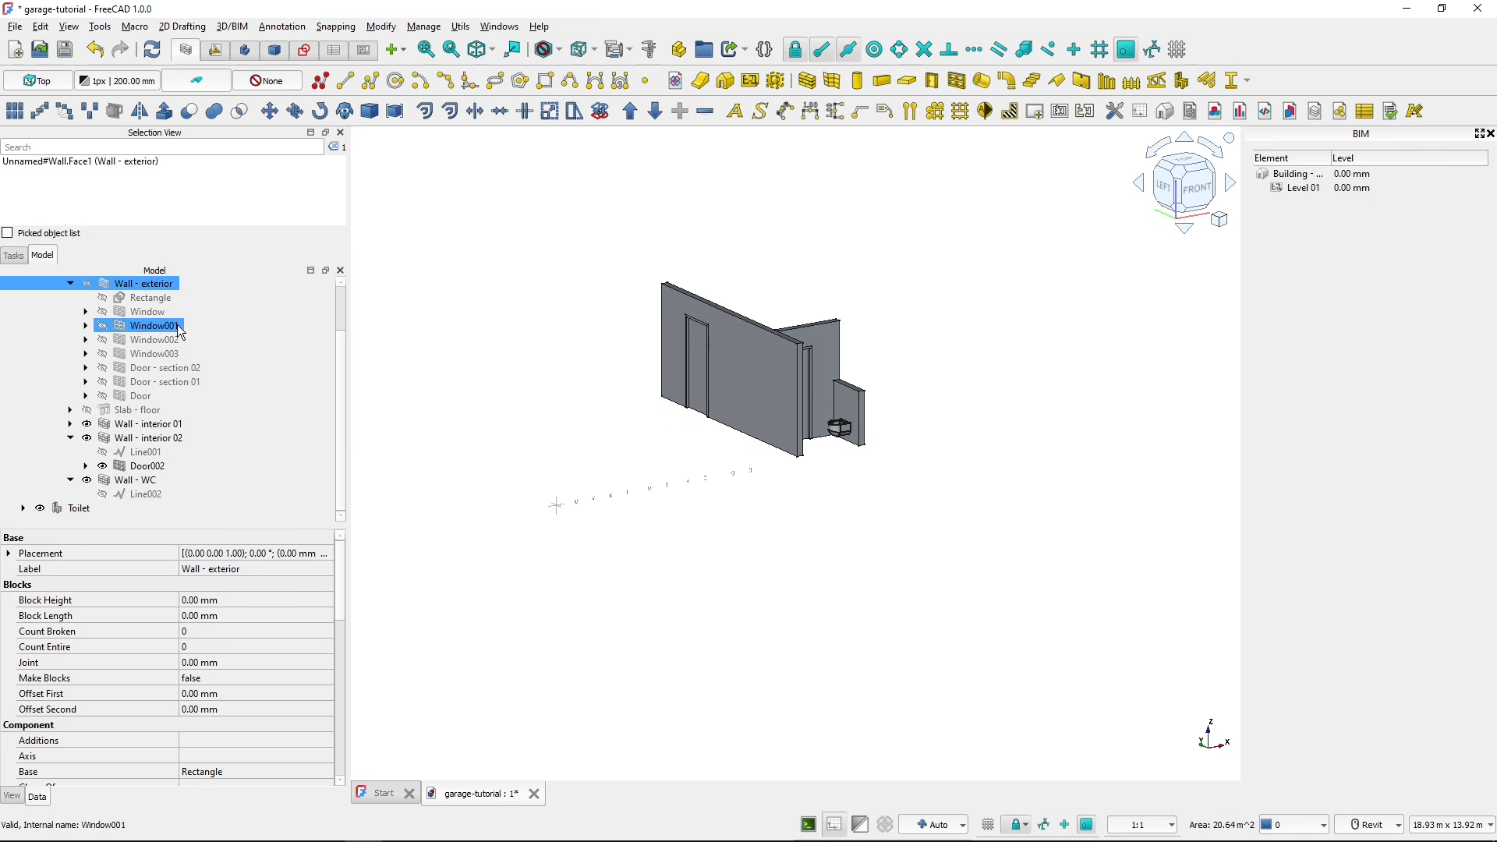
key(space)
click(748, 522)
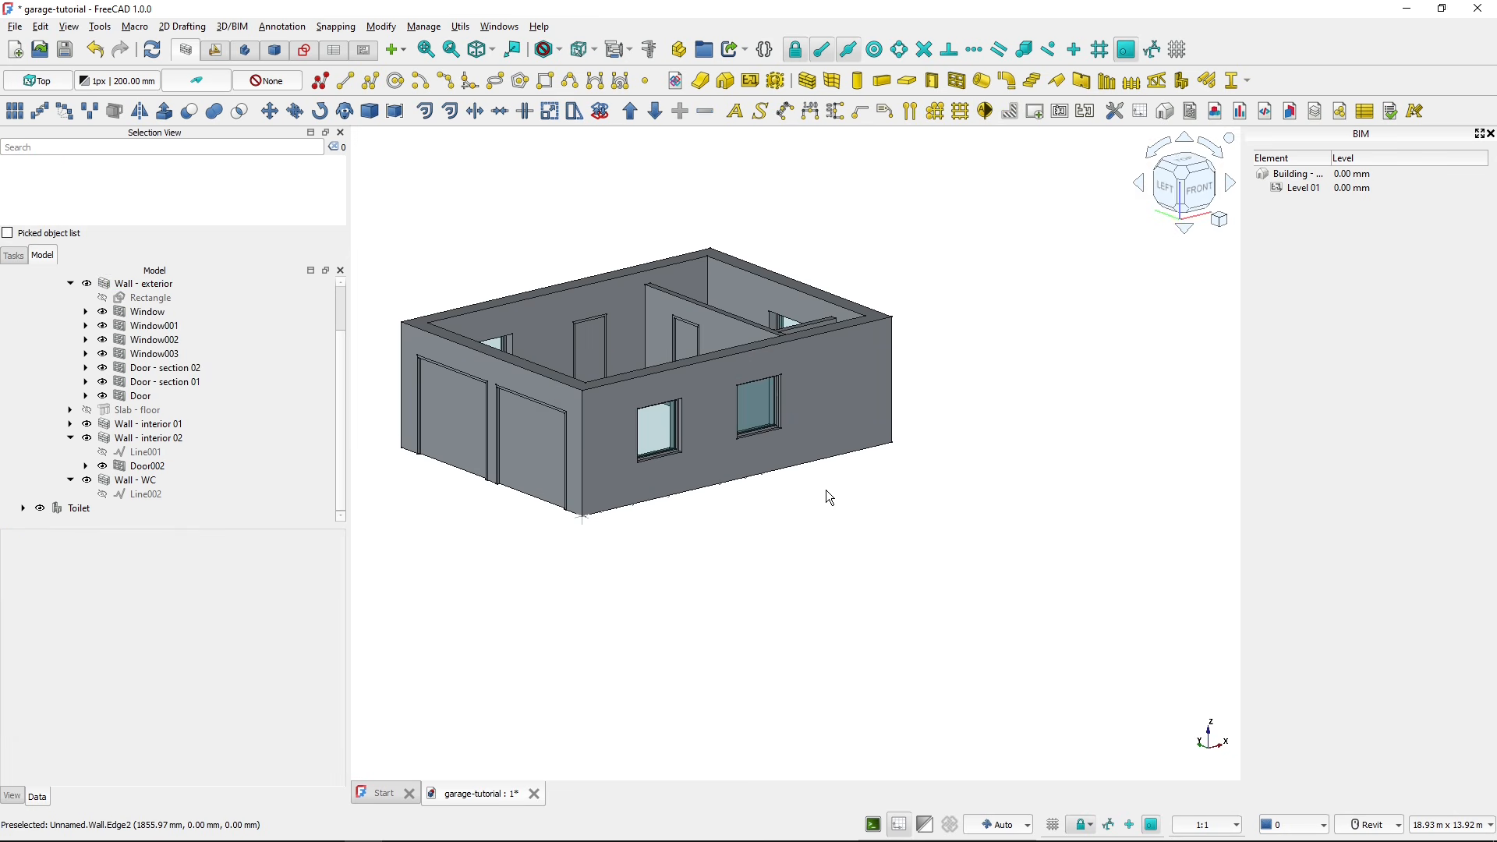
click(1185, 178)
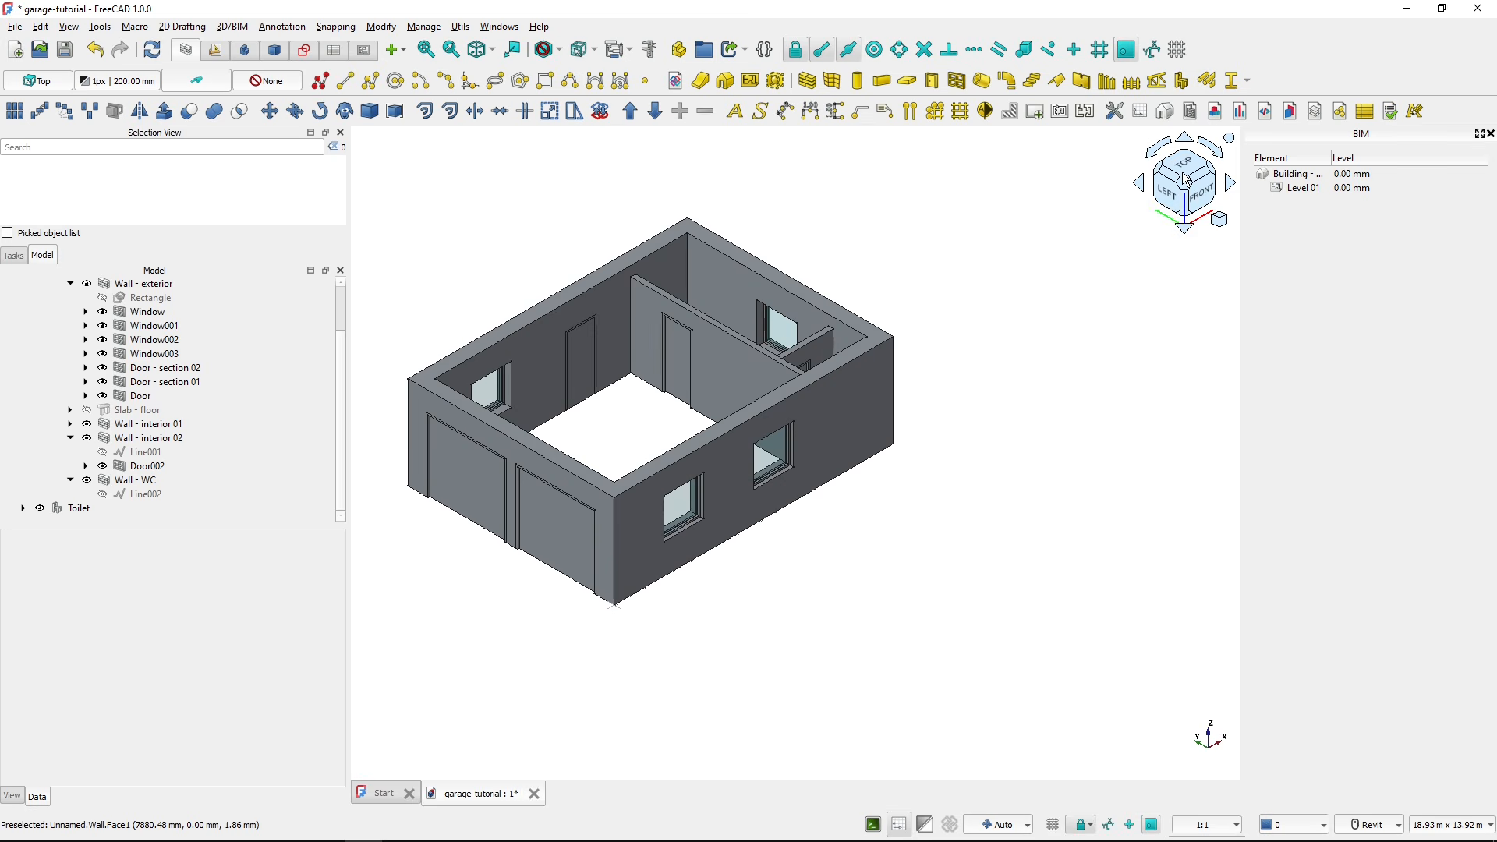
key(v)
key(f)
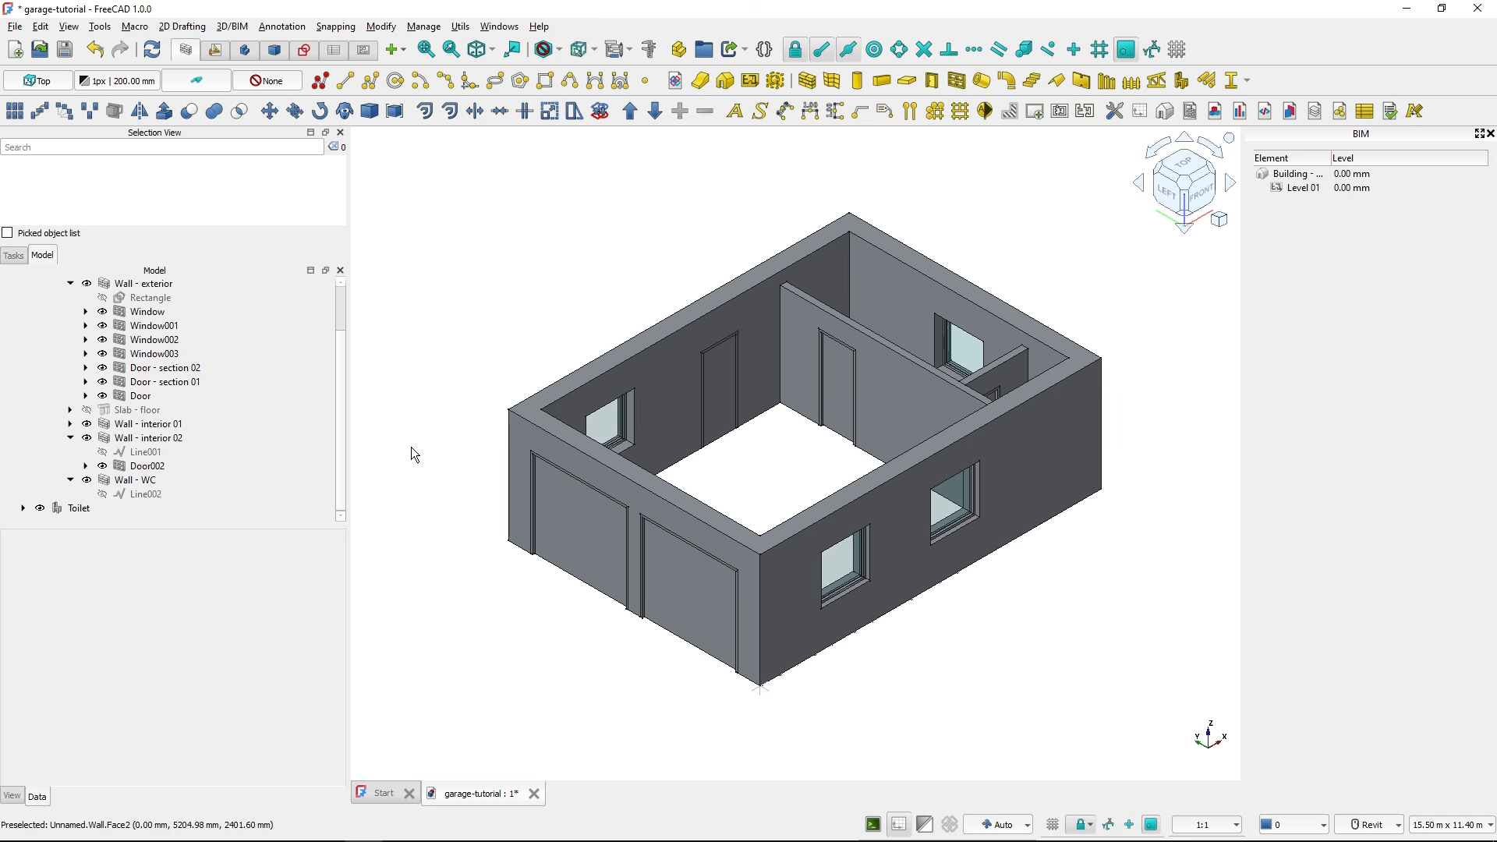
click(163, 511)
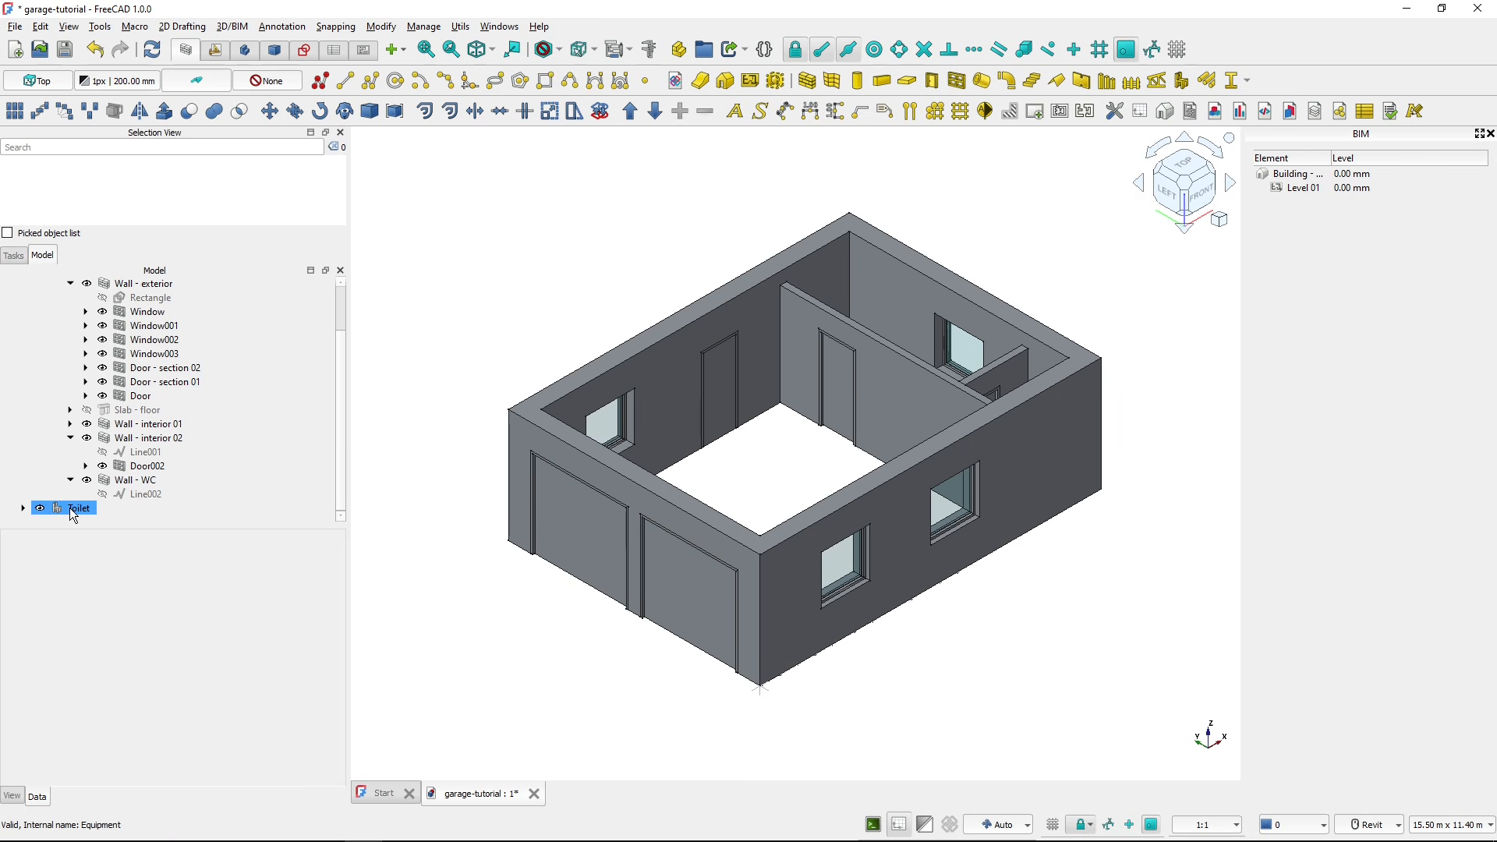
scroll(72, 510, up, 2)
scroll(125, 326, down, 2)
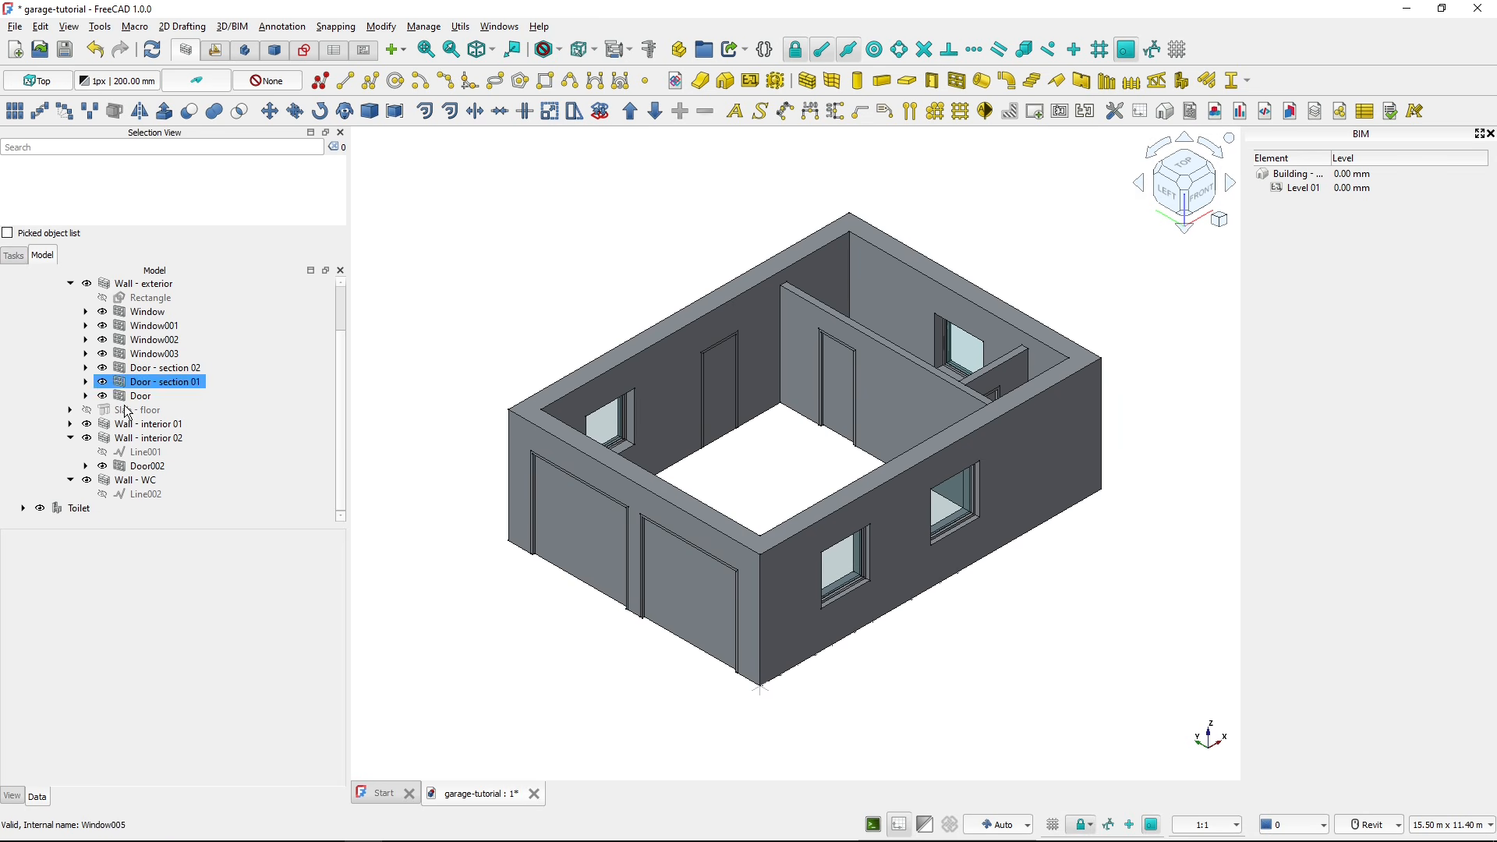
- Move the Toilet into Level 01 in the model tree and make all of that level's objects visible, including the floor slab
drag(66, 511, 211, 278)
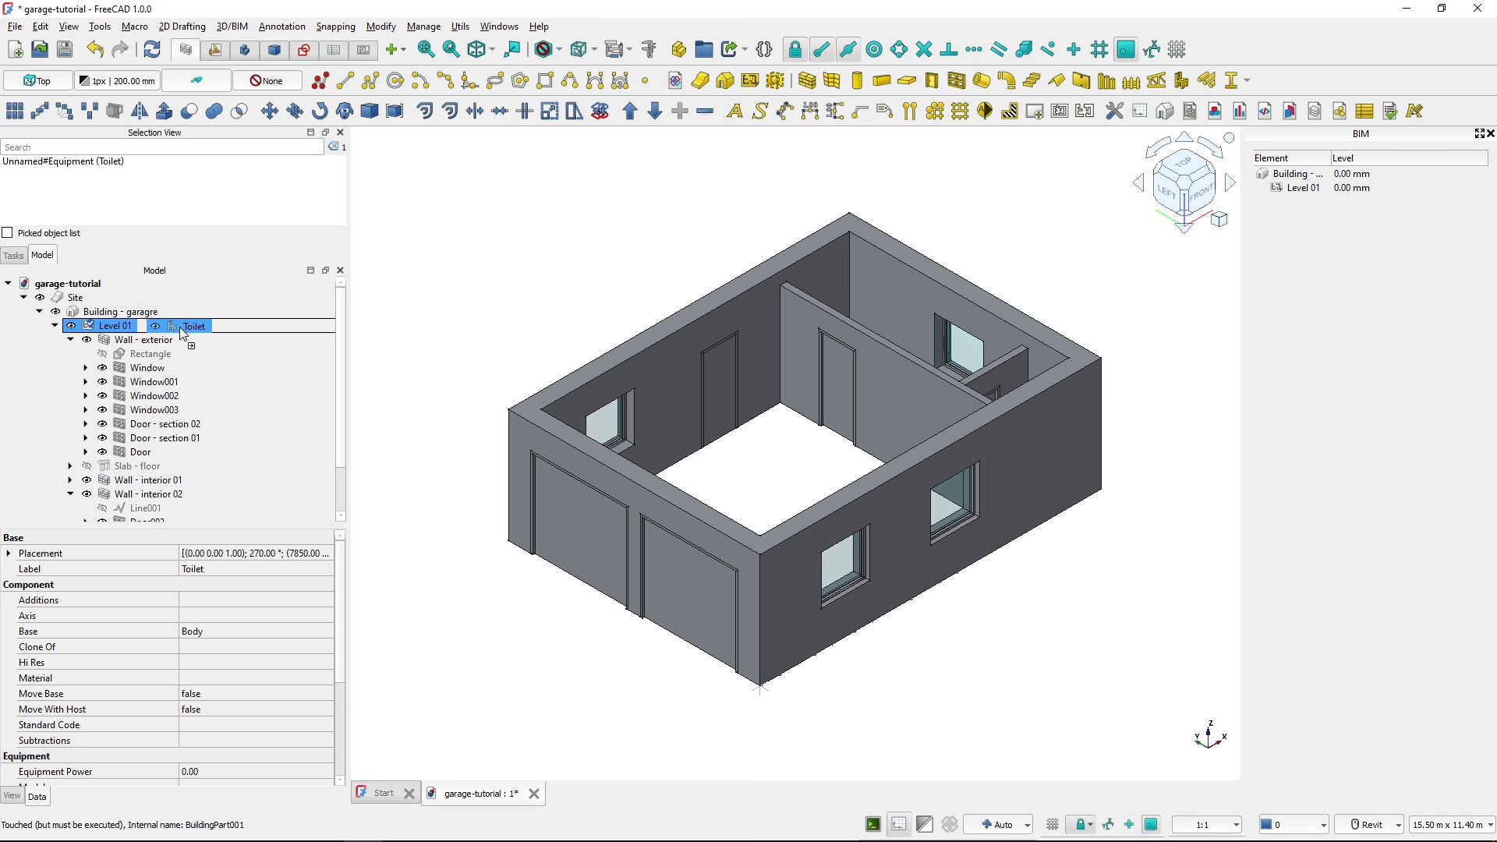
drag(130, 327, 130, 327)
scroll(148, 376, down, 2)
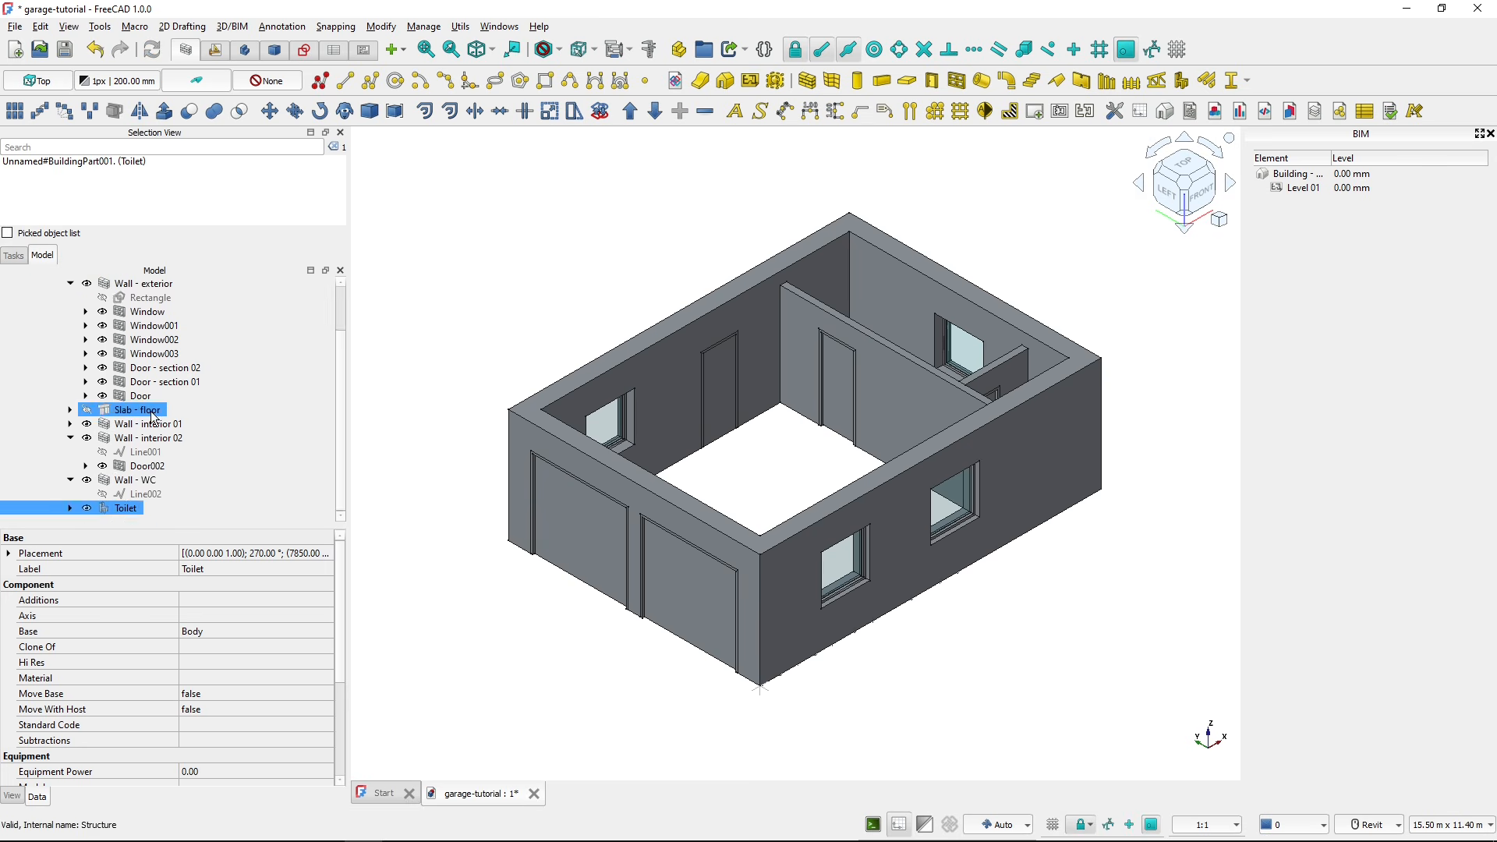
scroll(152, 418, up, 2)
click(123, 326)
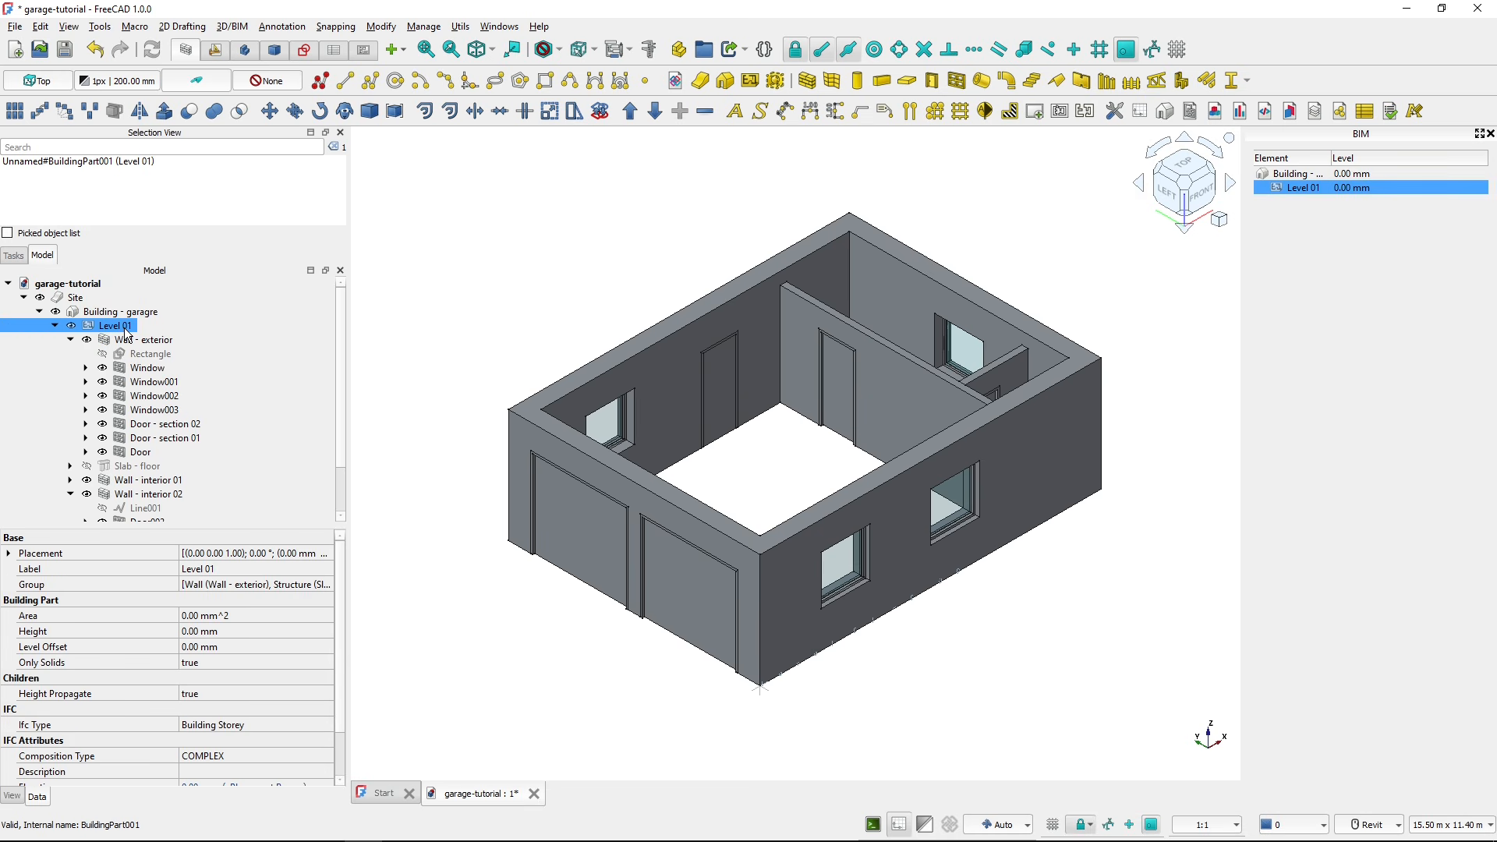
key(space)
key(space)
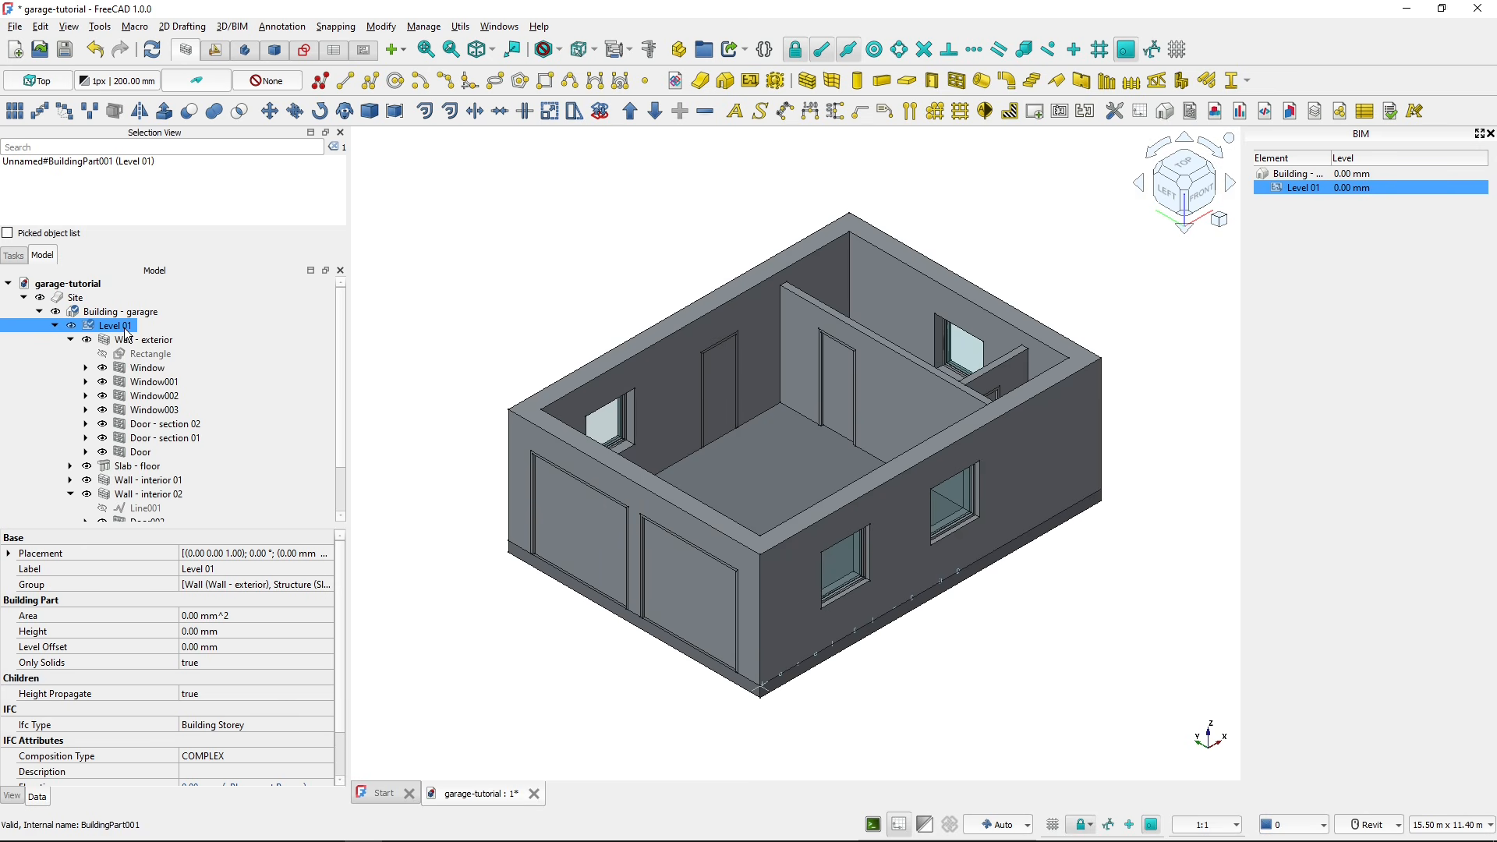
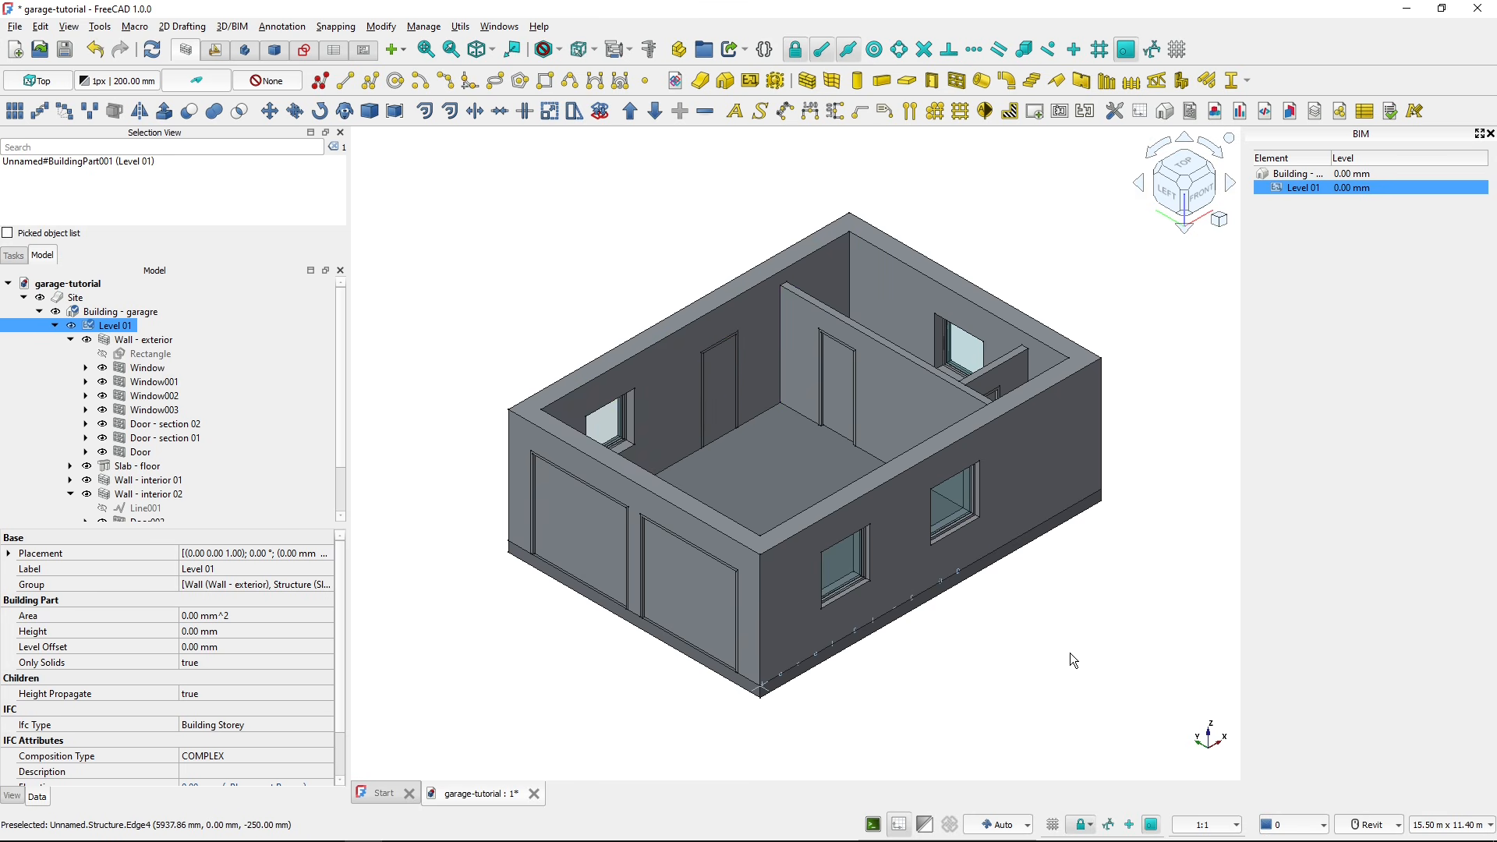
- Switch to the garage PDF in Foxit PDF Reader and examine the roof and wall dimensions on the South and West elevations
key(alt+Tab)
key(alt+Tab)
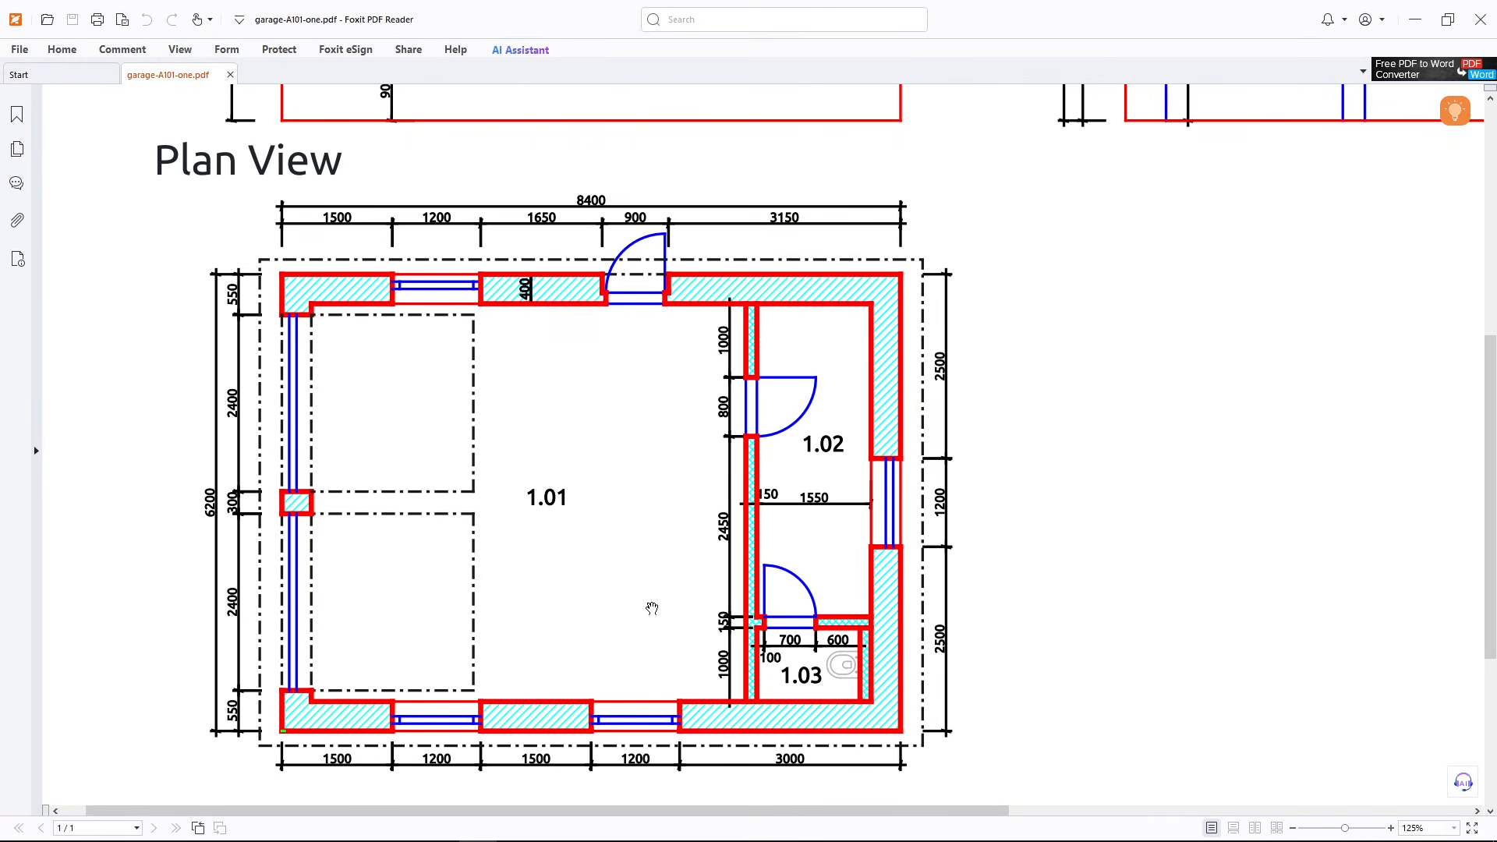
ctrl+scroll(650, 606, down, 2)
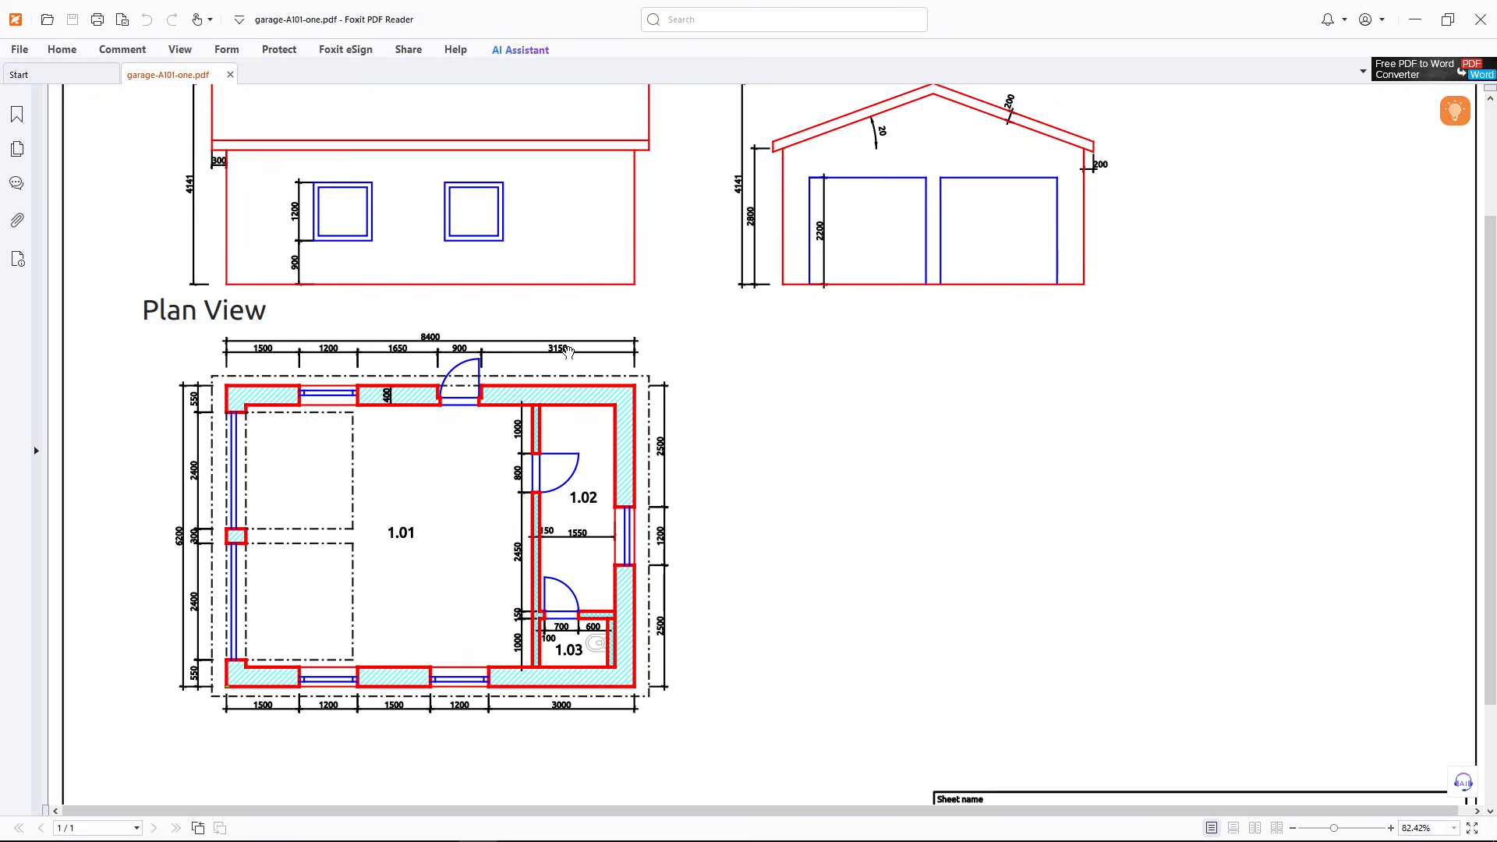
scroll(567, 353, up, 3)
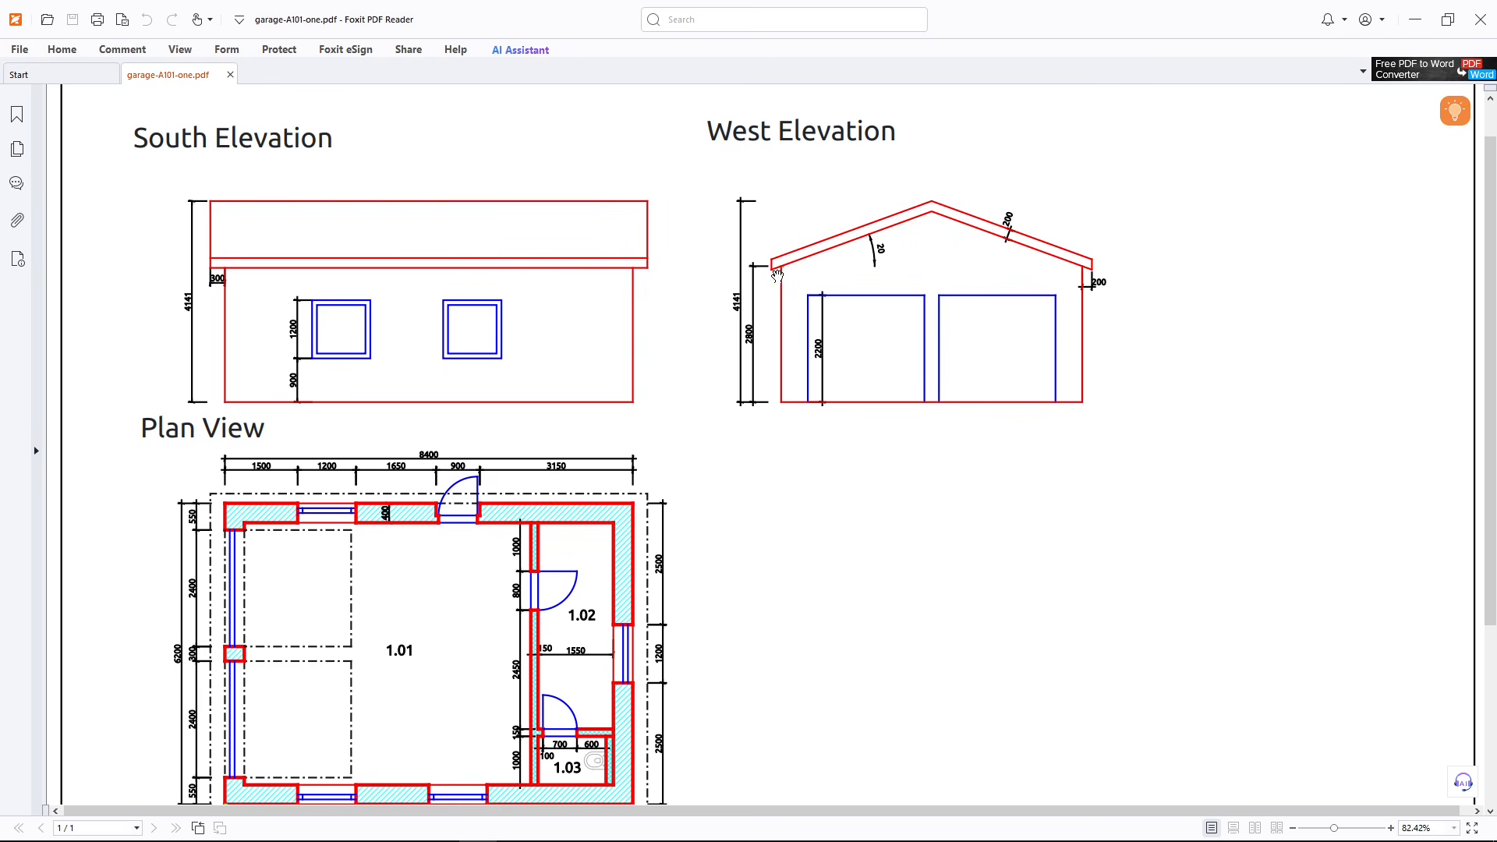
ctrl+scroll(873, 262, up, 1)
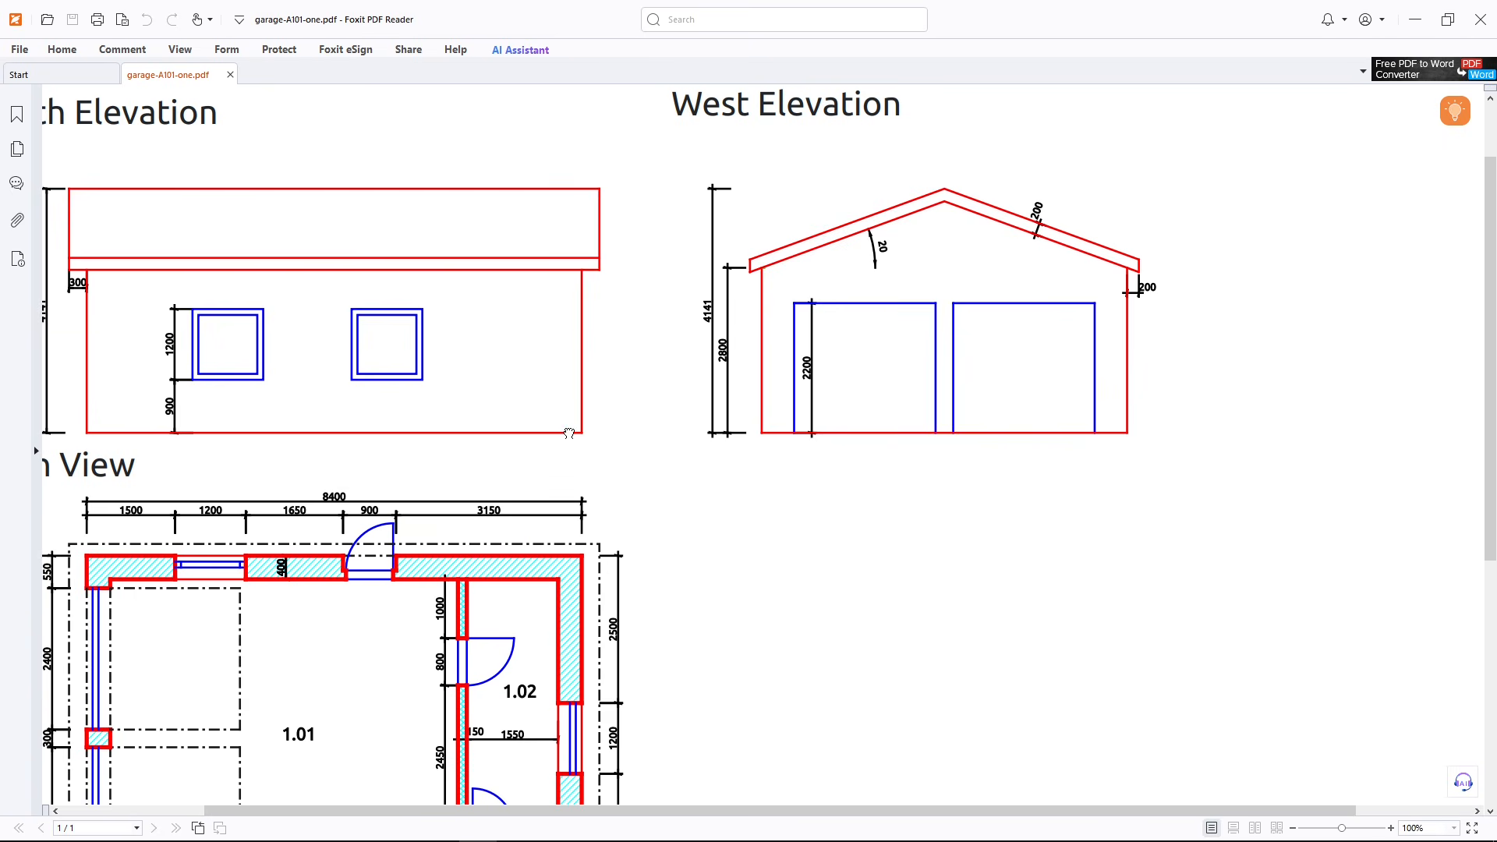
drag(569, 433, 689, 424)
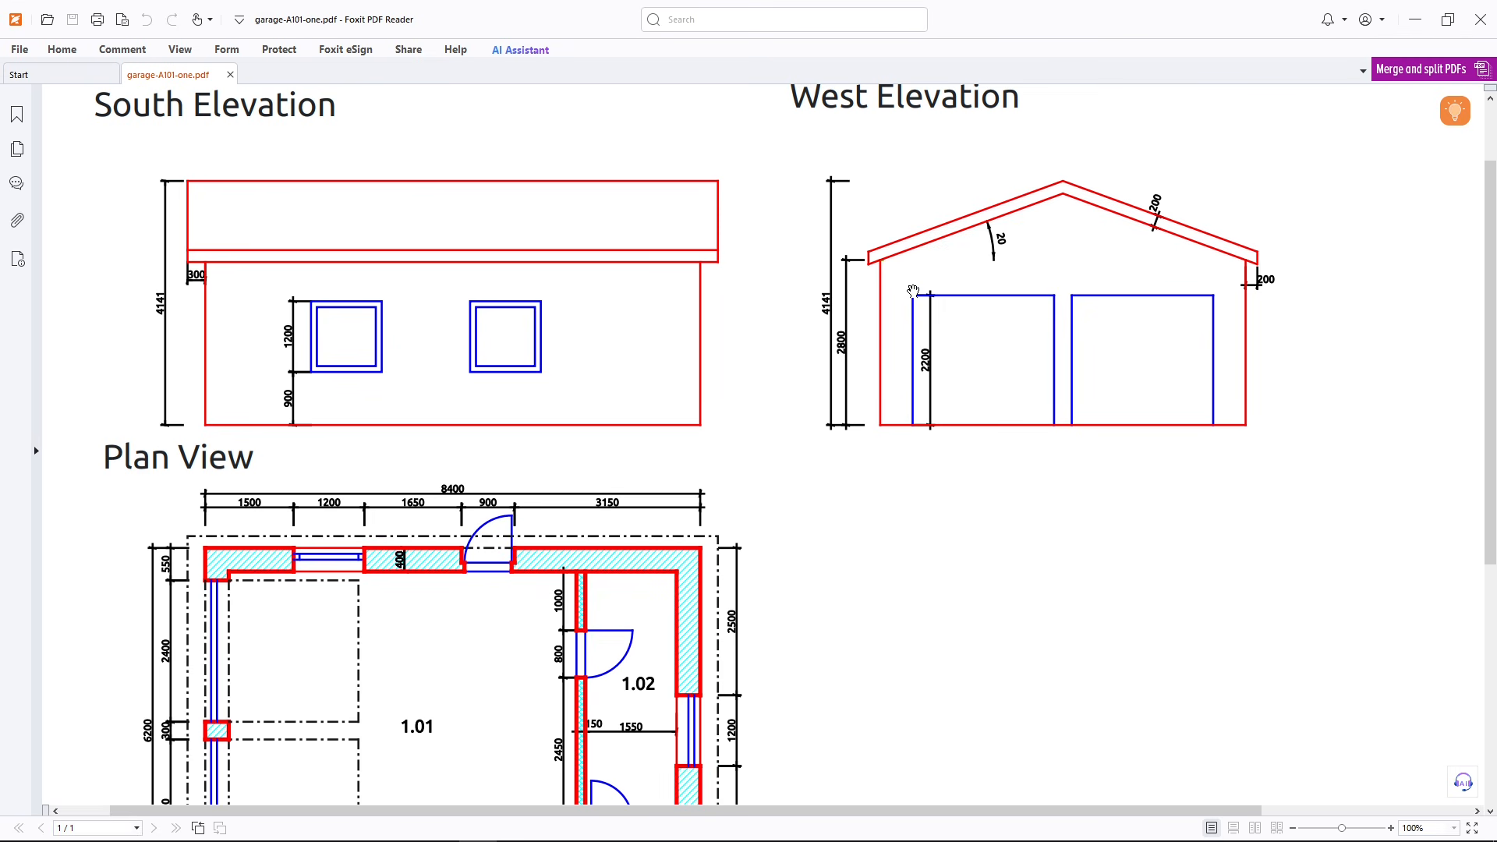
click(634, 234)
key(alt+Tab)
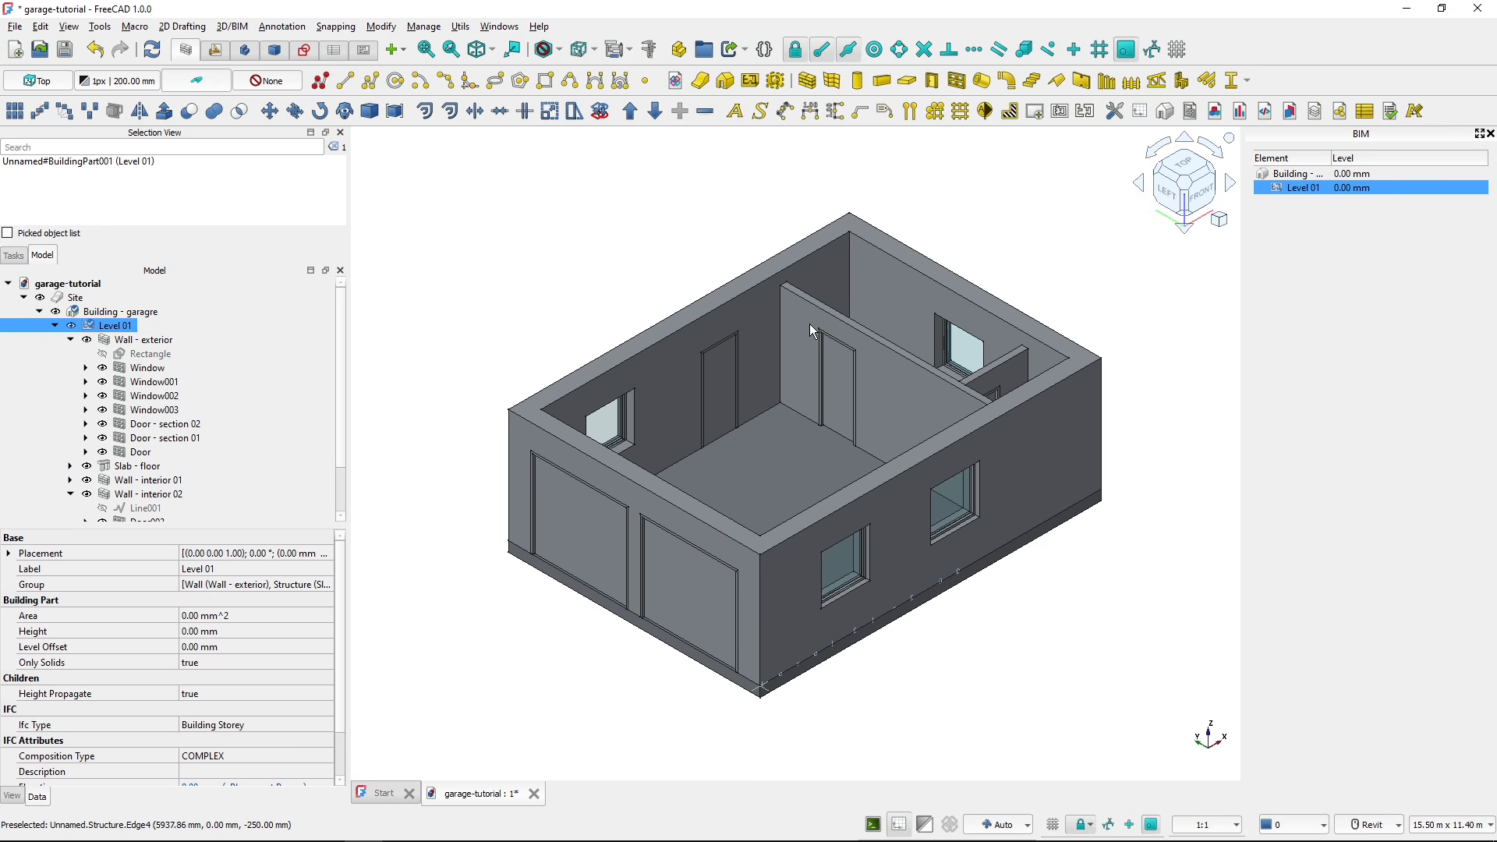
- Back in FreeCAD, turn off working plane snapping and check the height property of Wall - exterior
click(542, 245)
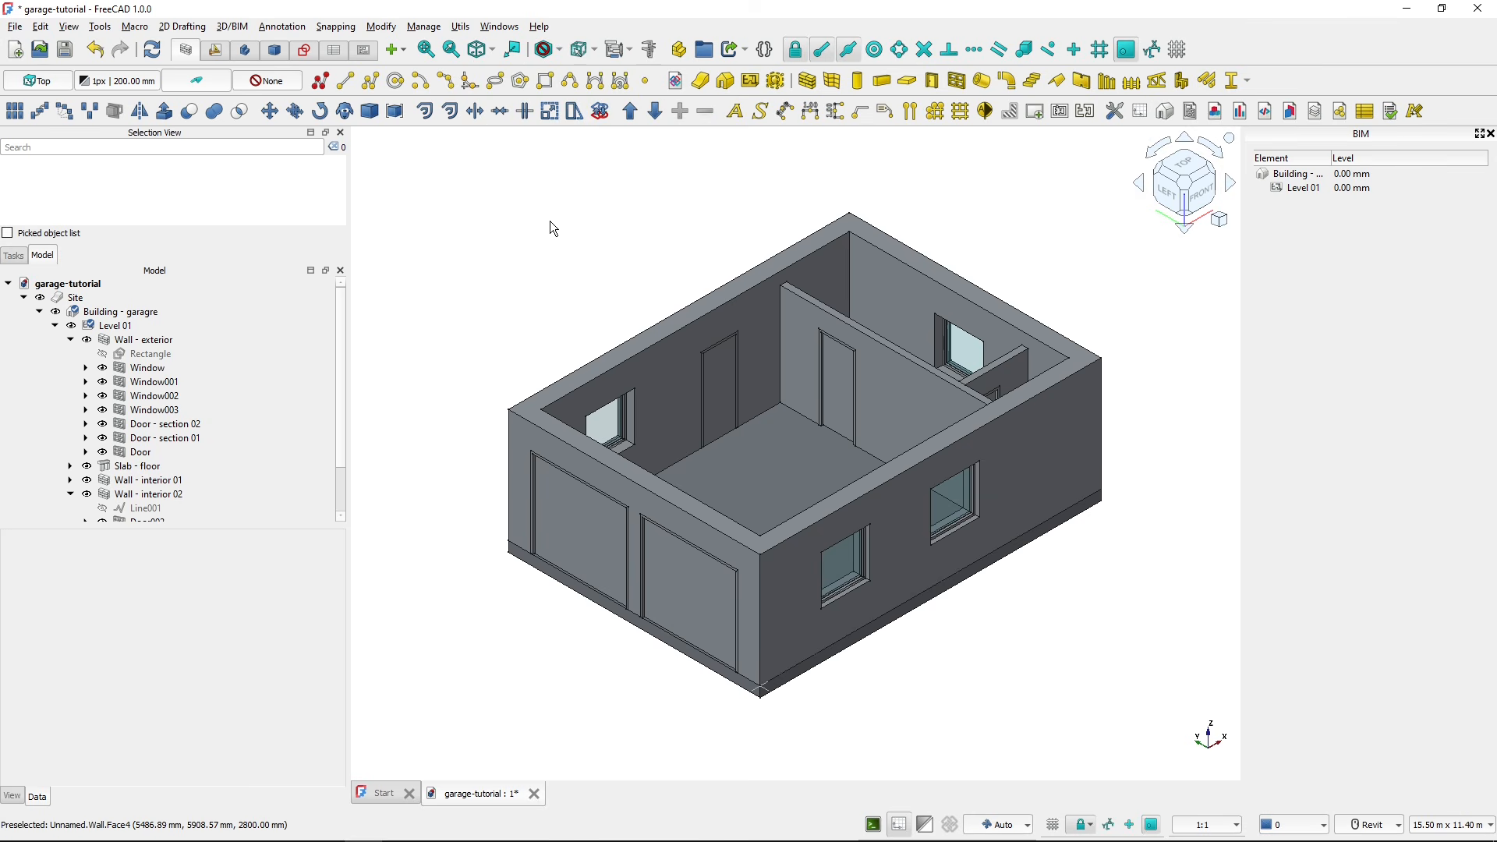
click(1127, 51)
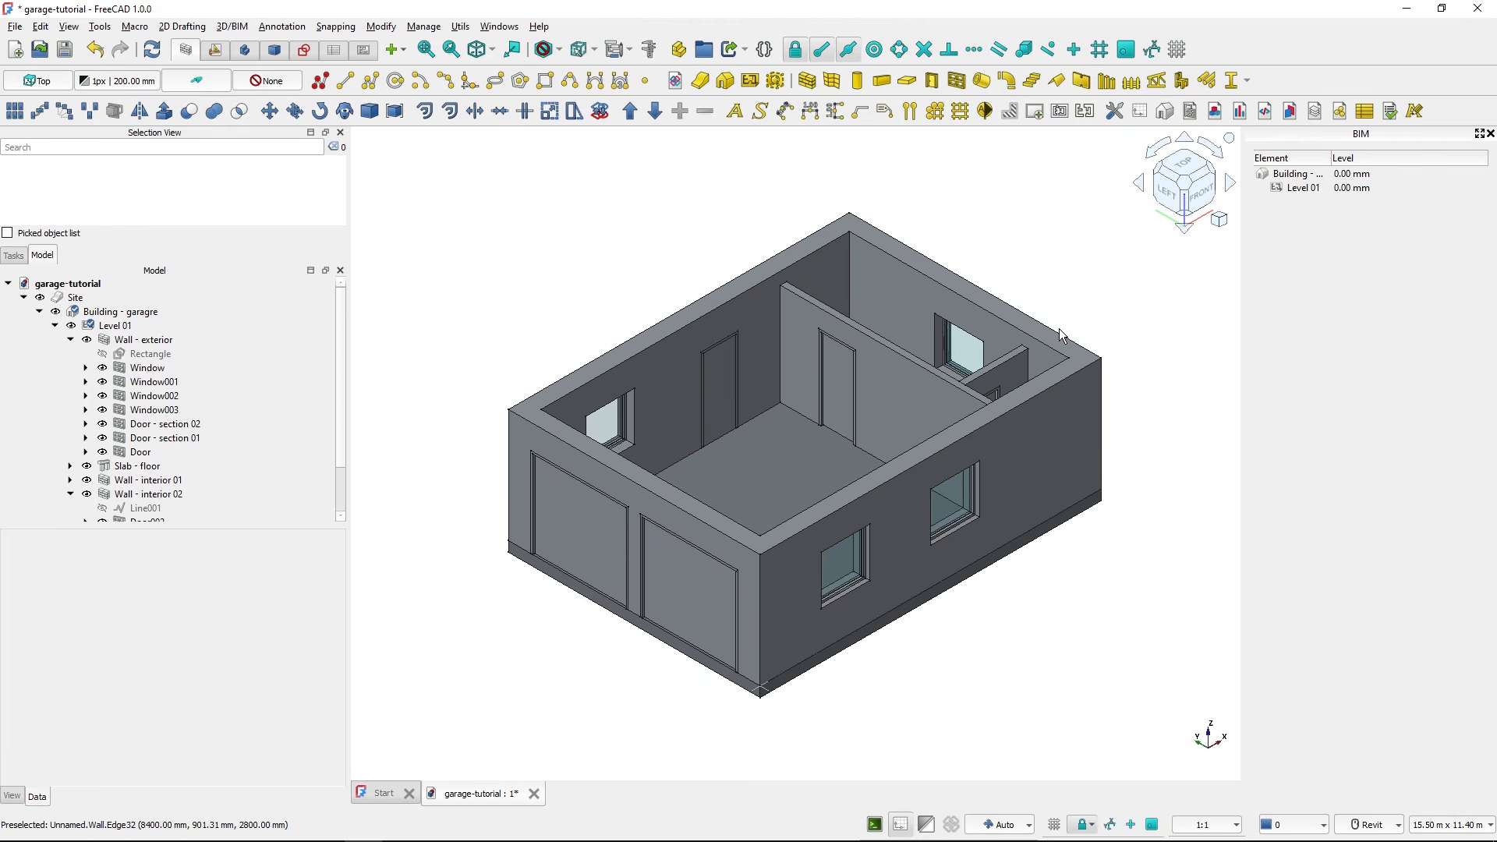
click(1027, 330)
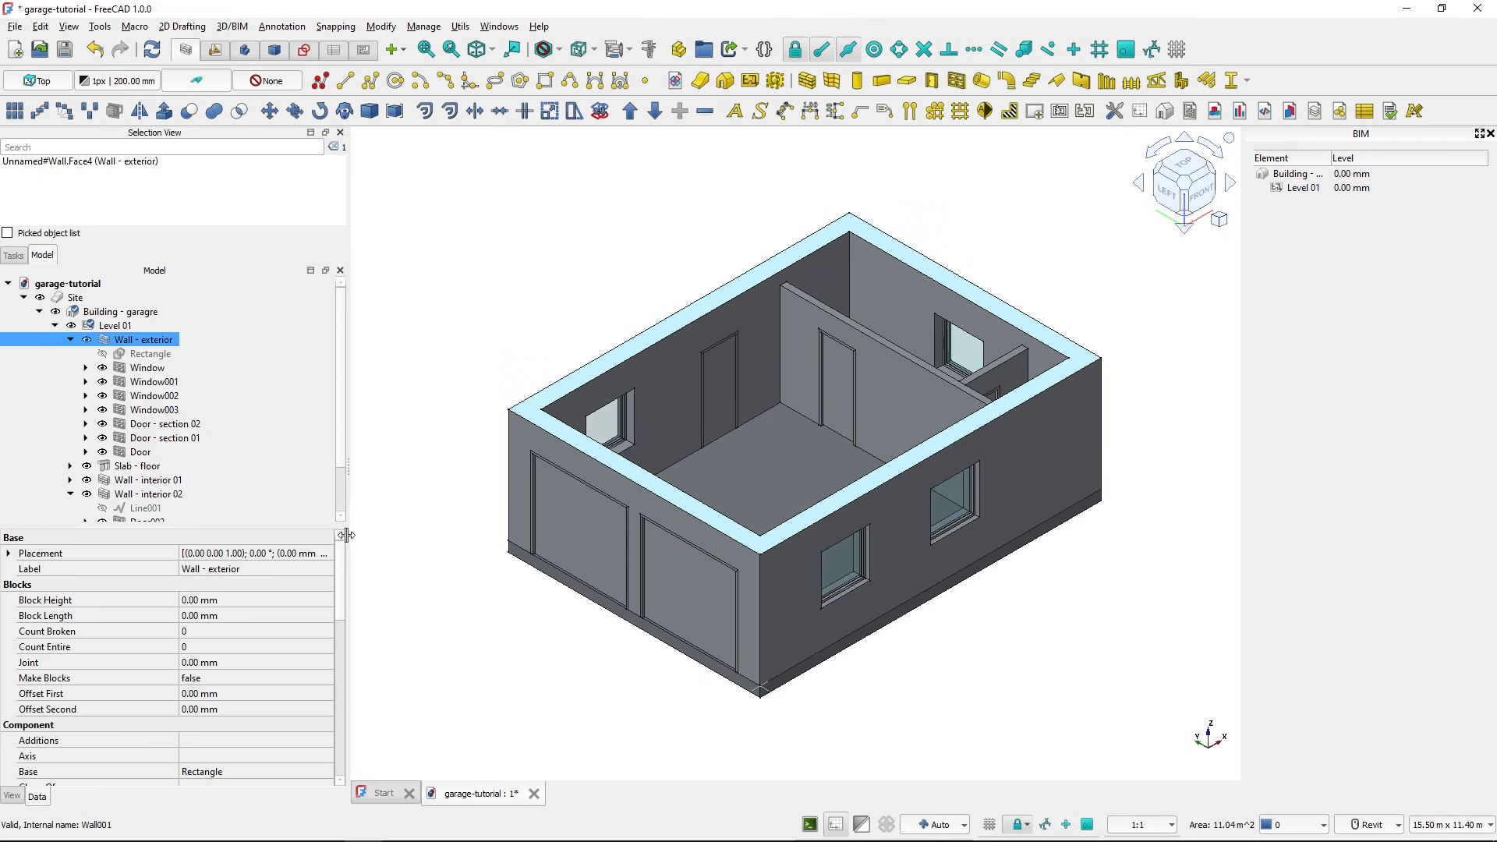
drag(340, 563, 340, 774)
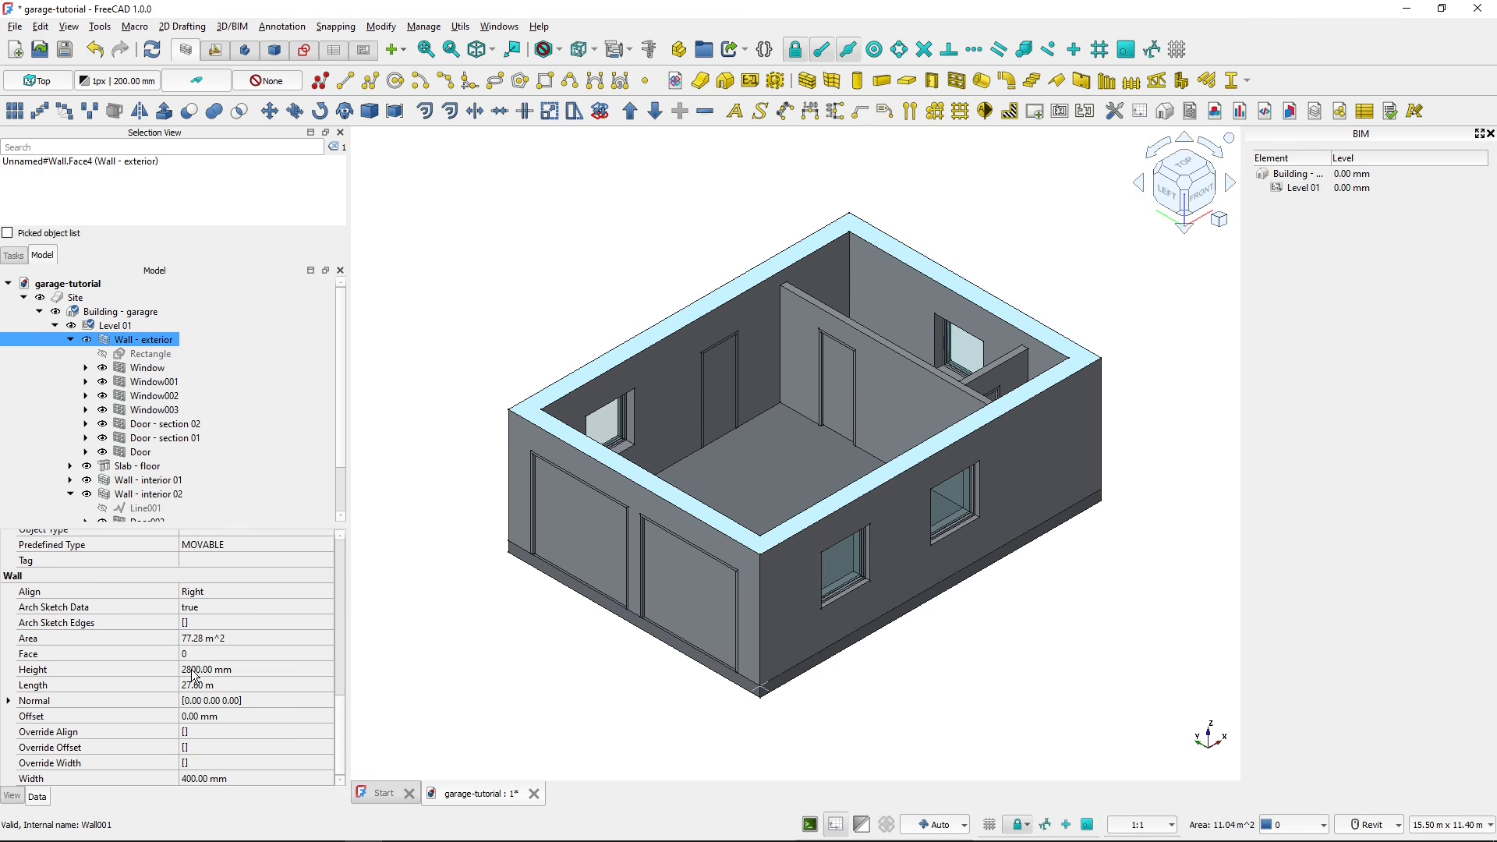
click(472, 621)
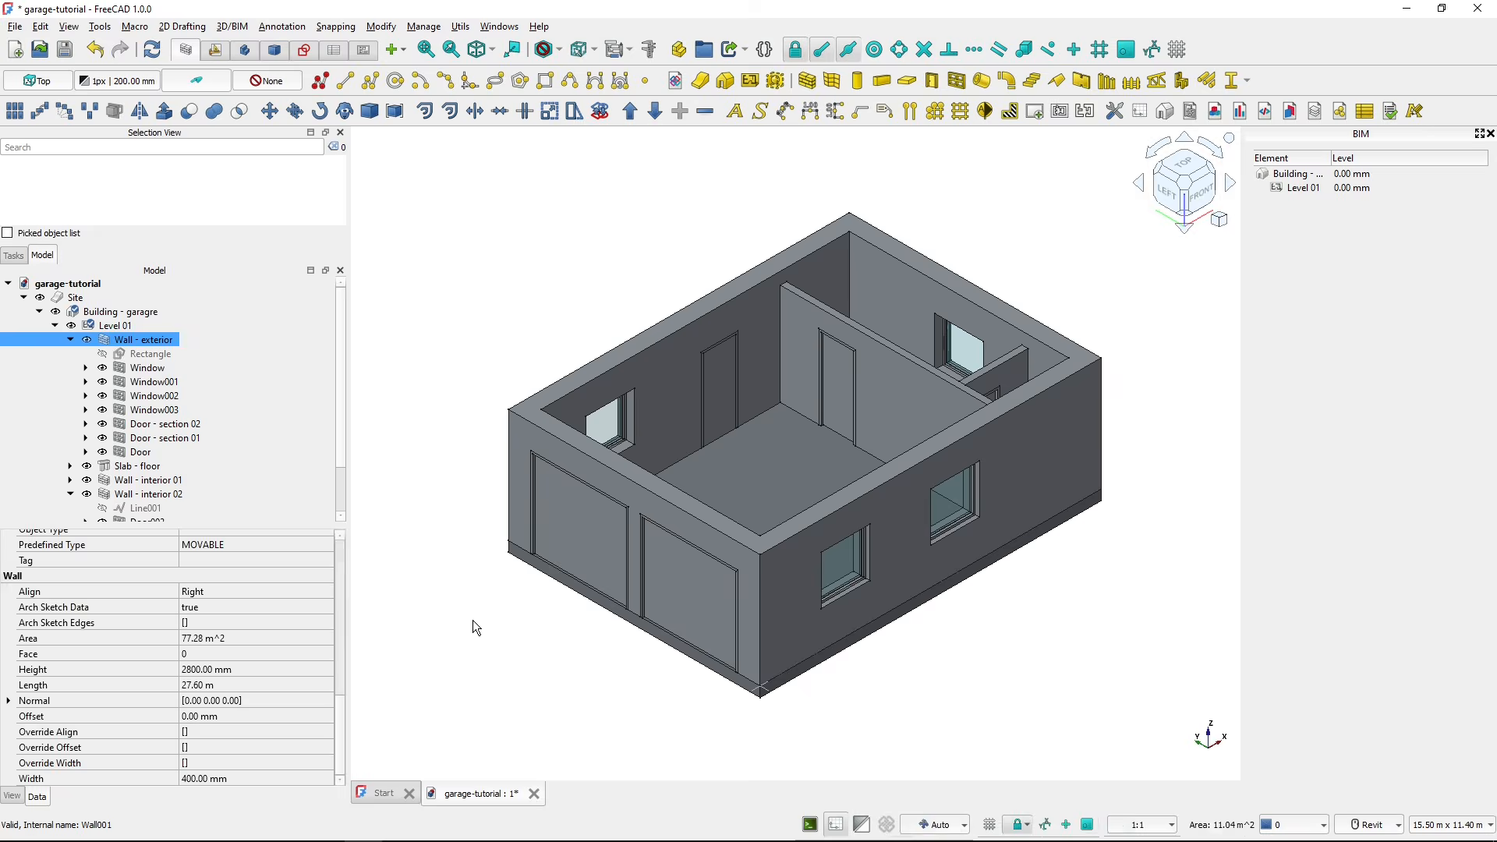
- After consulting the PDF elevations, draw a filled 8400 x 6200 mm rectangle between opposite outer top corners of Wall - exterior
key(alt+Tab)
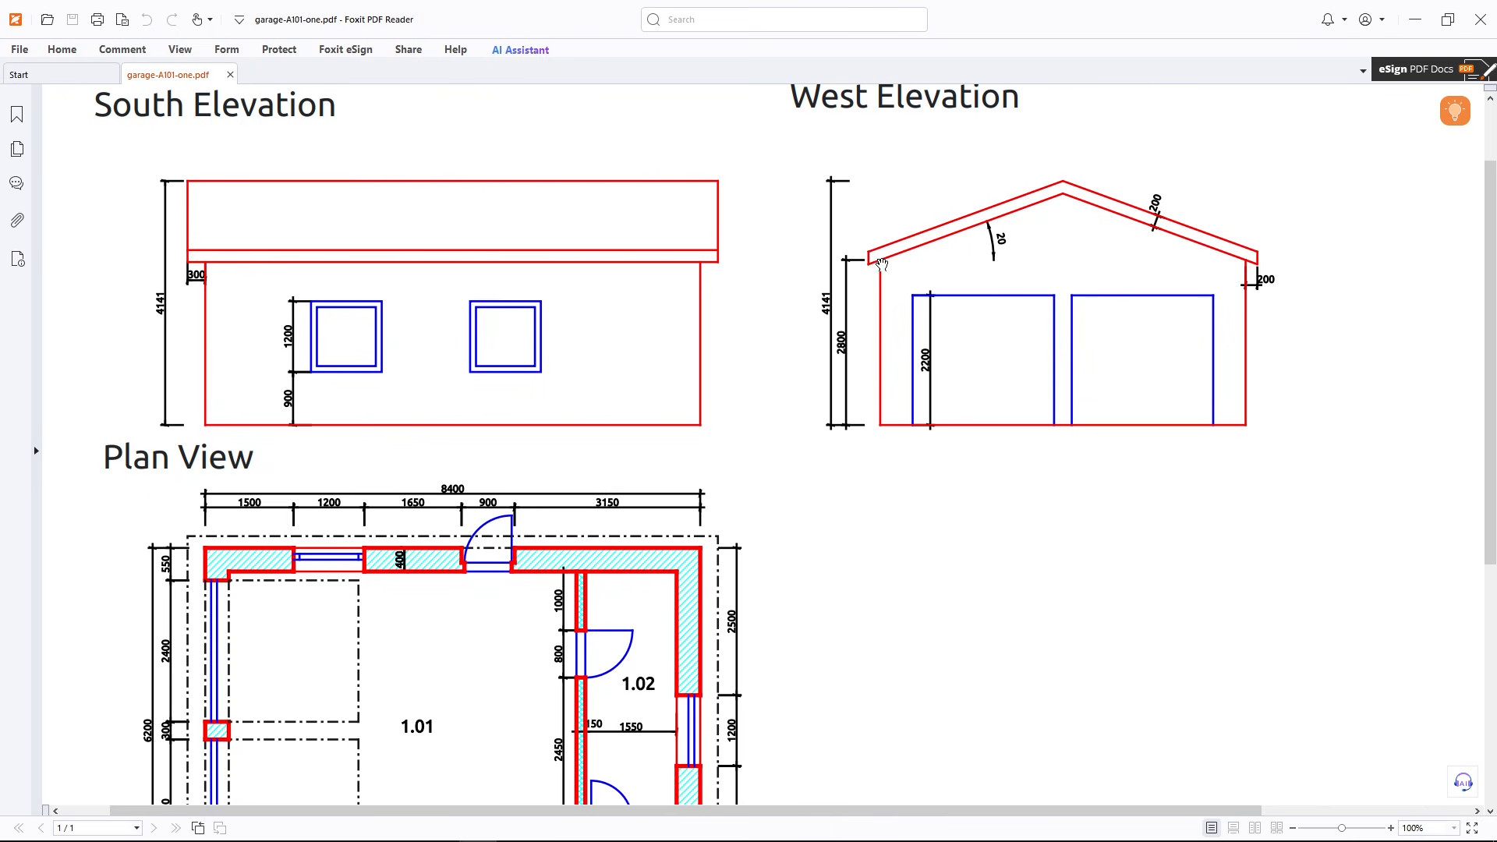
key(alt+Tab)
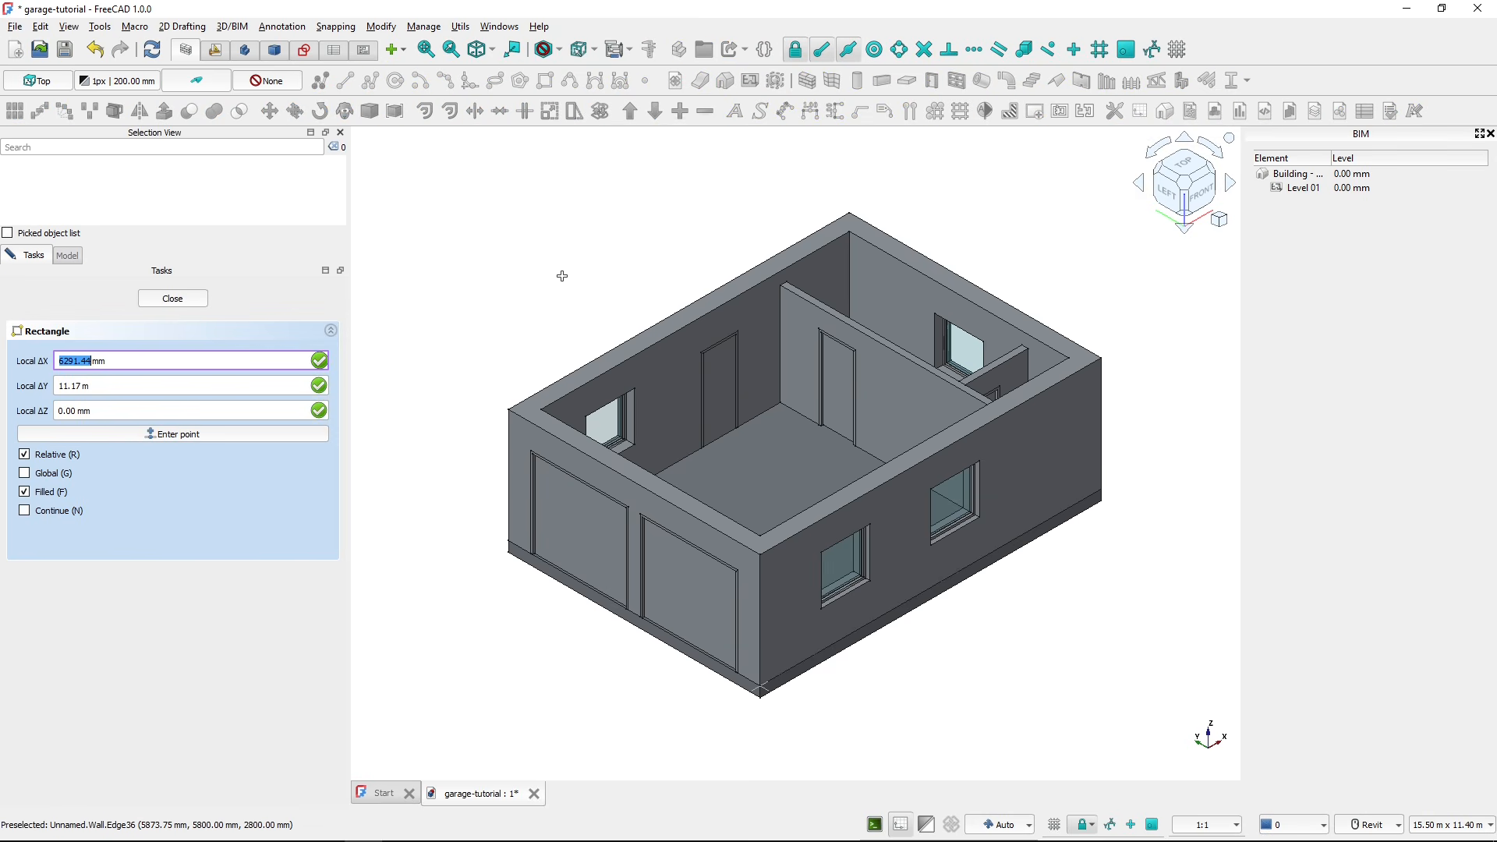
click(512, 405)
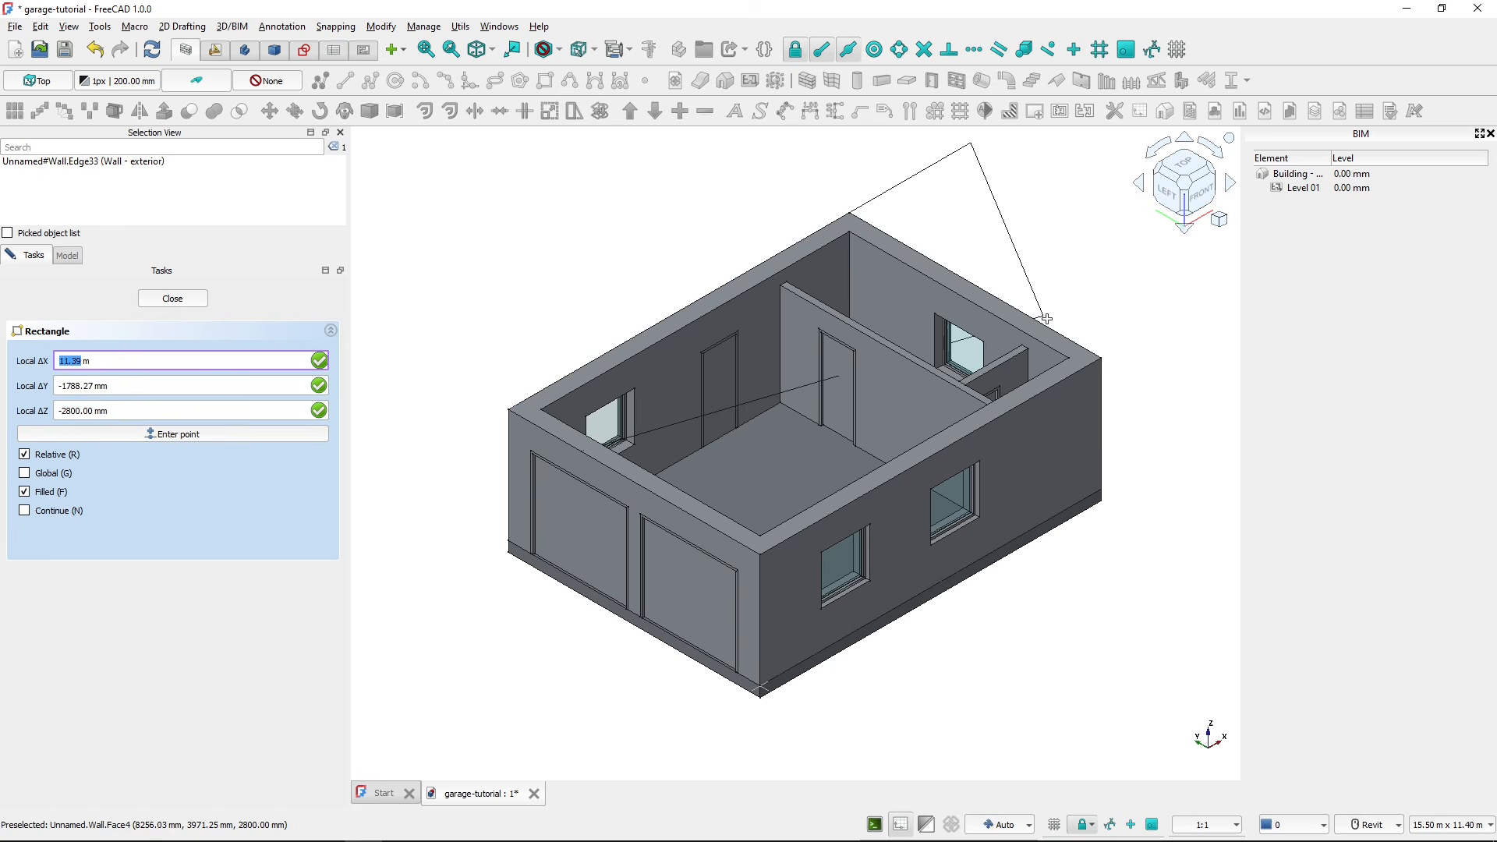
click(1095, 362)
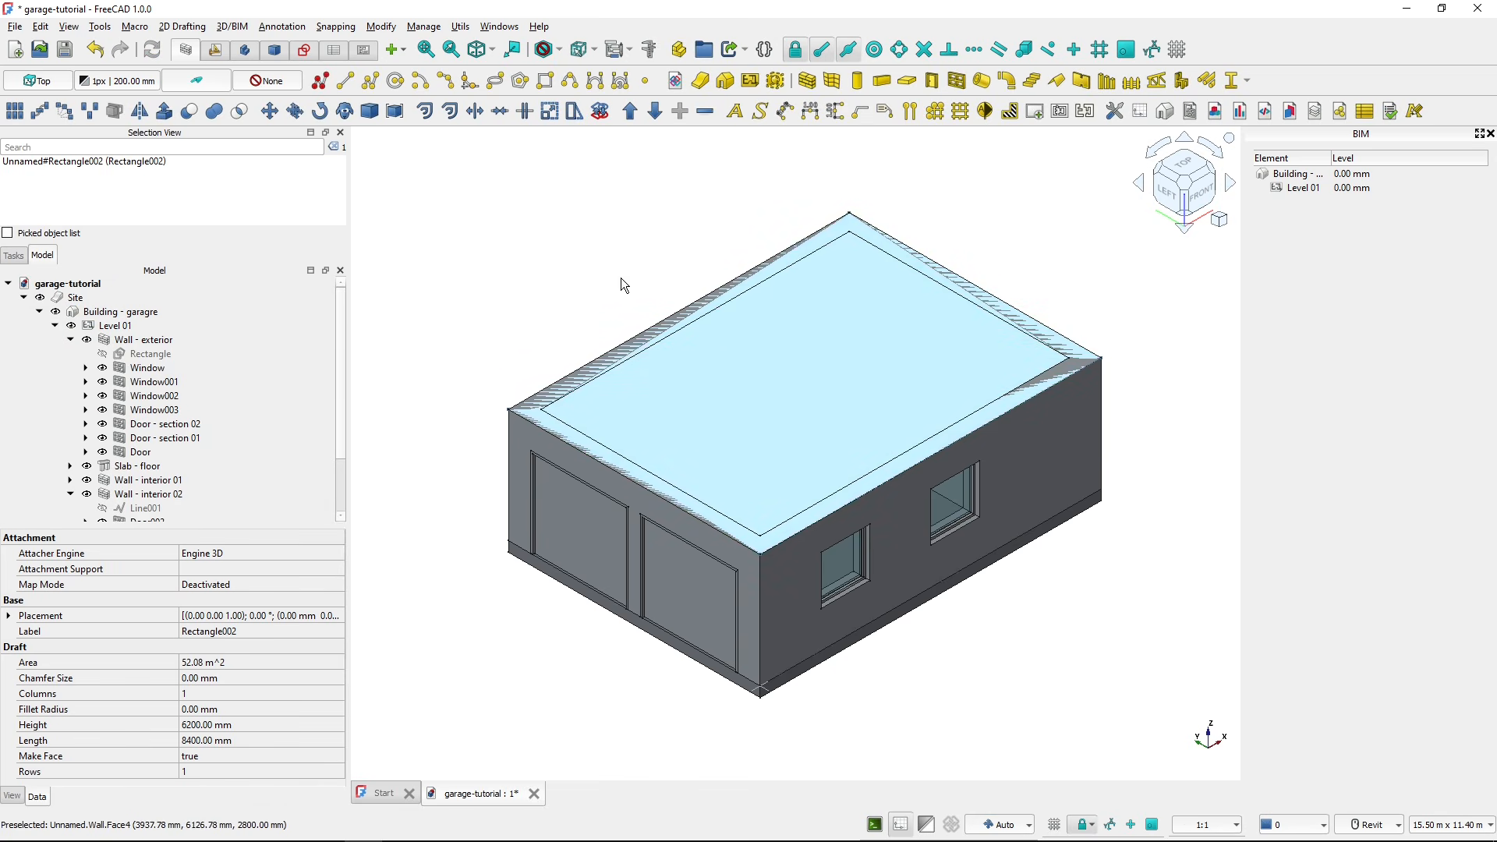
- Create a roof from the rectangle on top of the walls and review its angle, overhang, run and thickness properties
scroll(279, 374, down, 2)
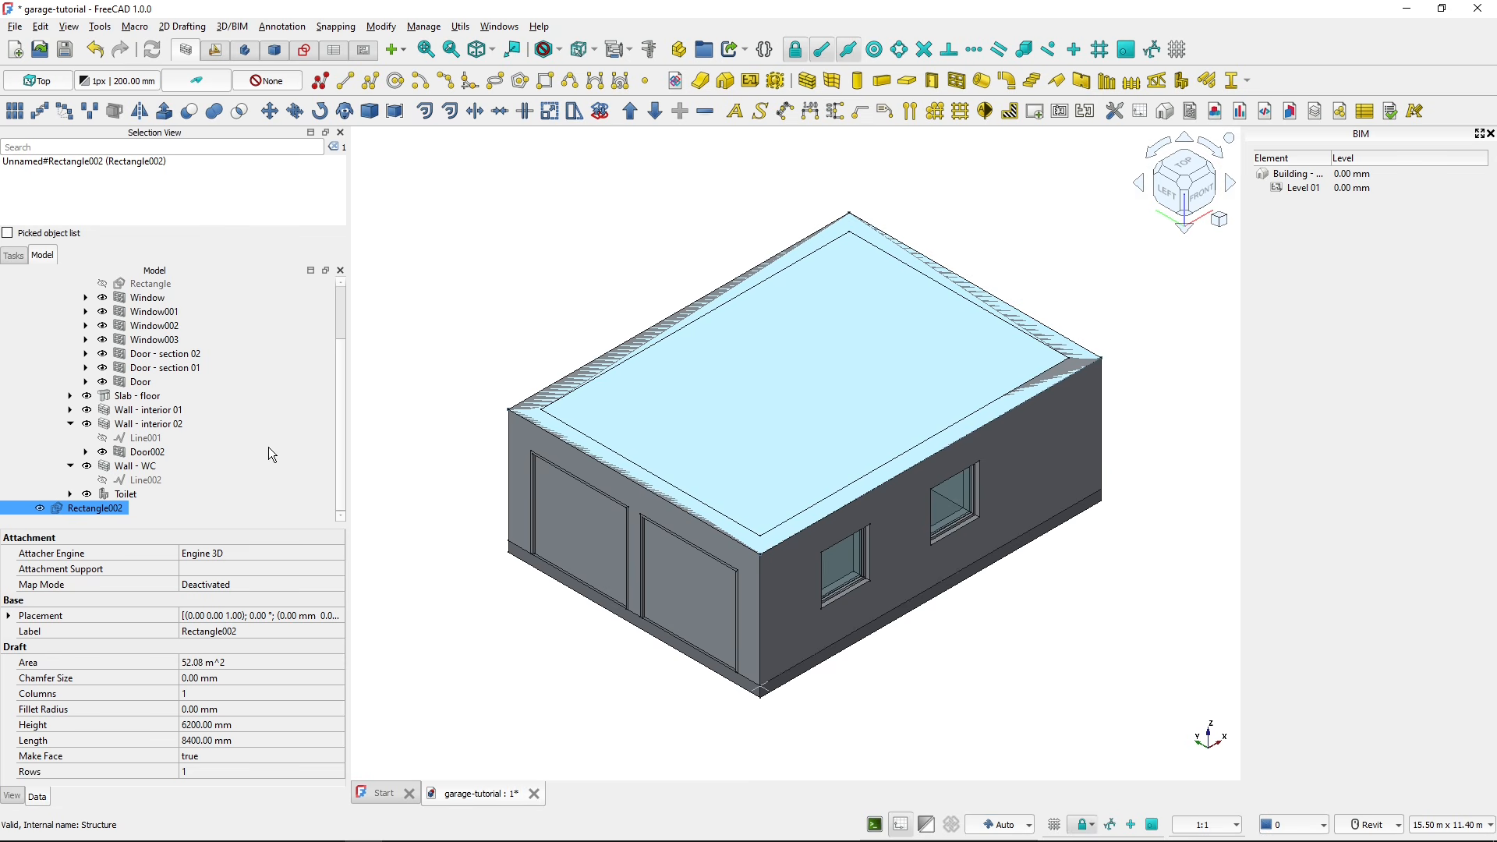
click(1062, 82)
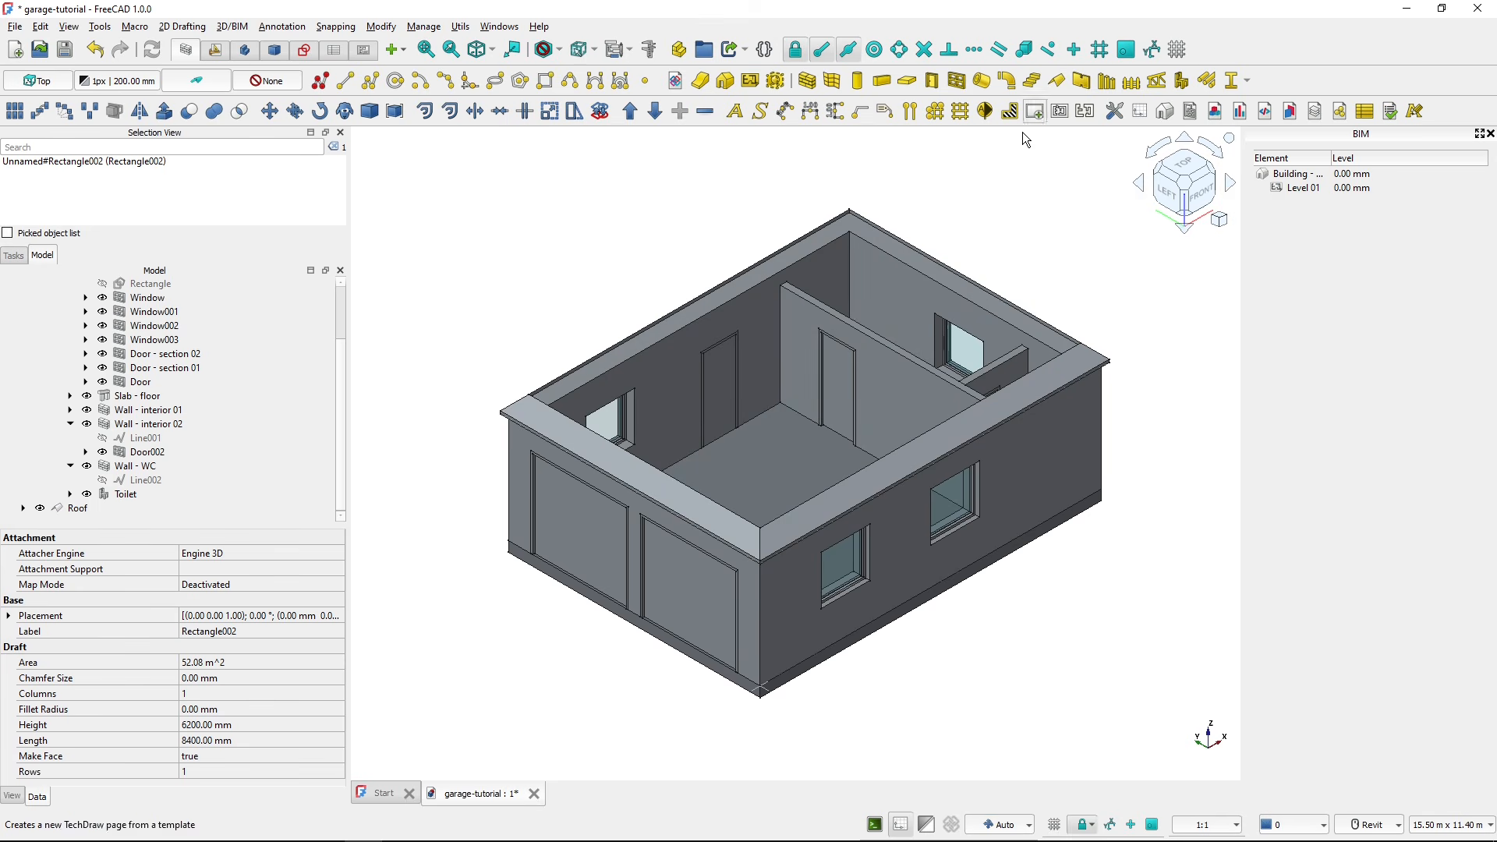
click(78, 509)
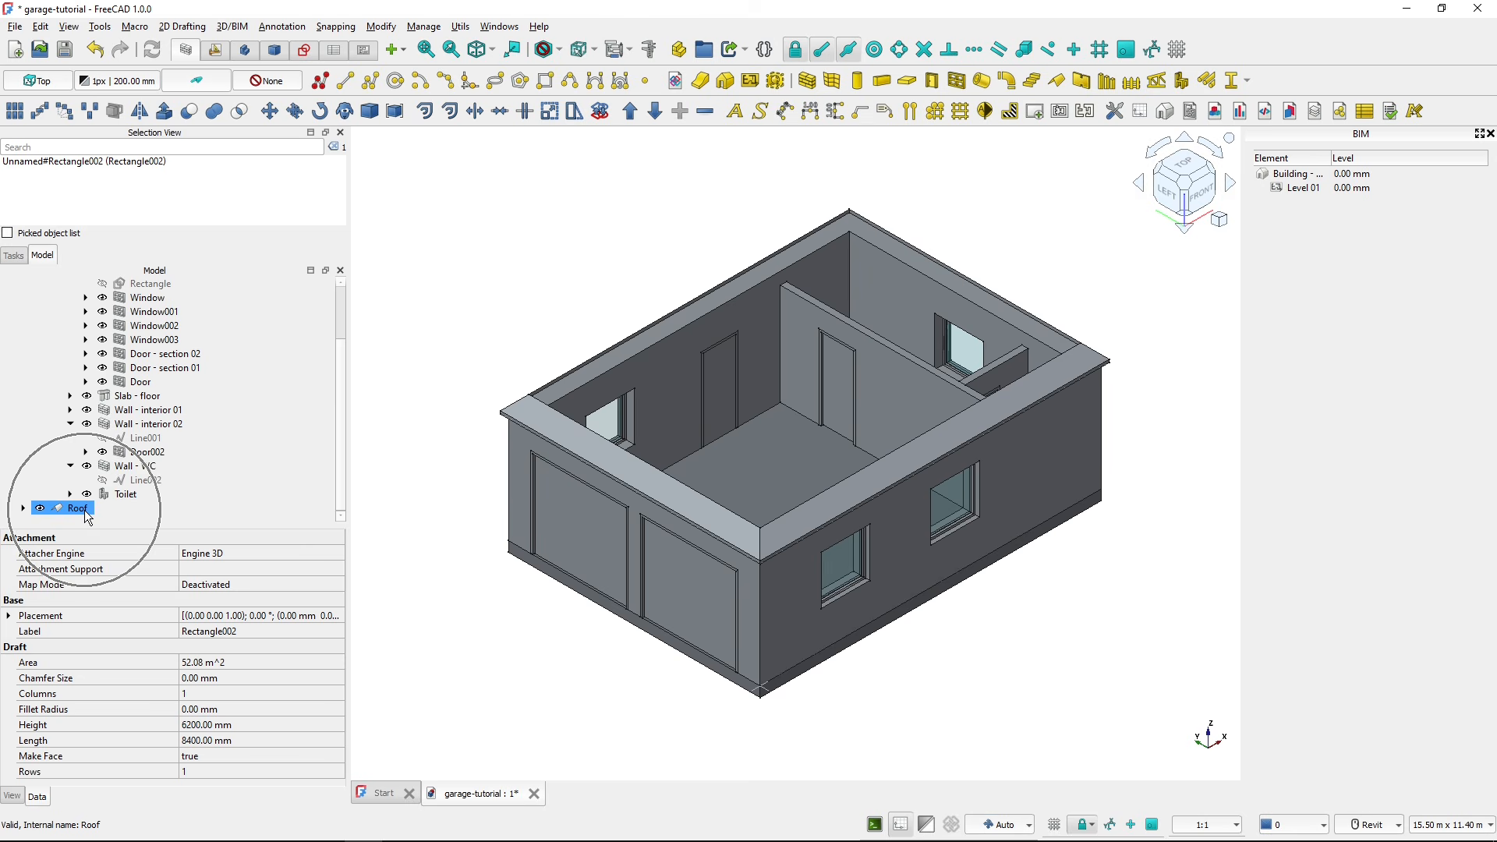
click(703, 410)
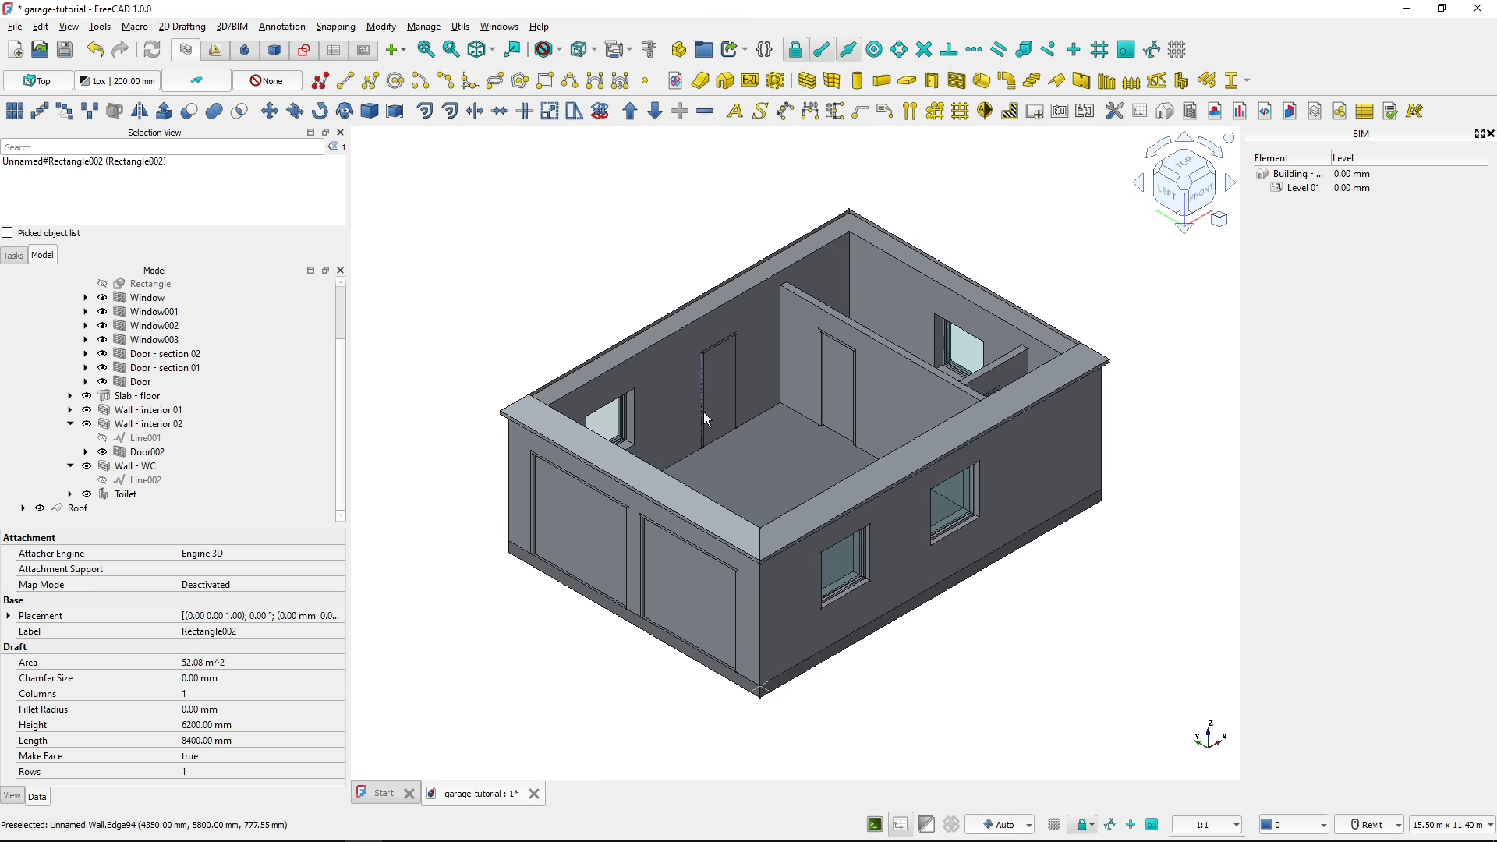
click(255, 508)
click(75, 510)
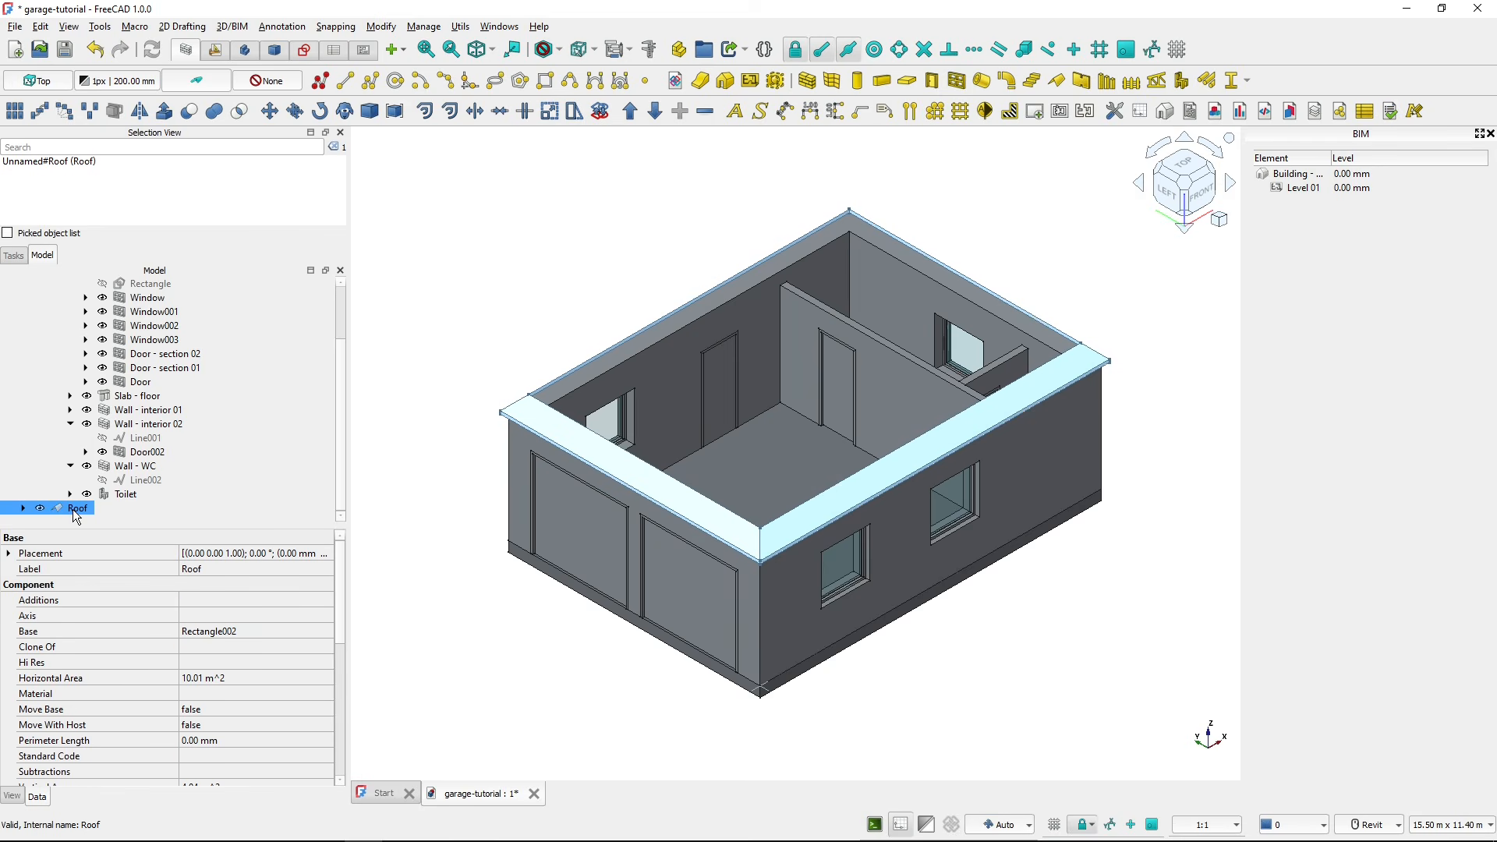
drag(339, 595, 350, 731)
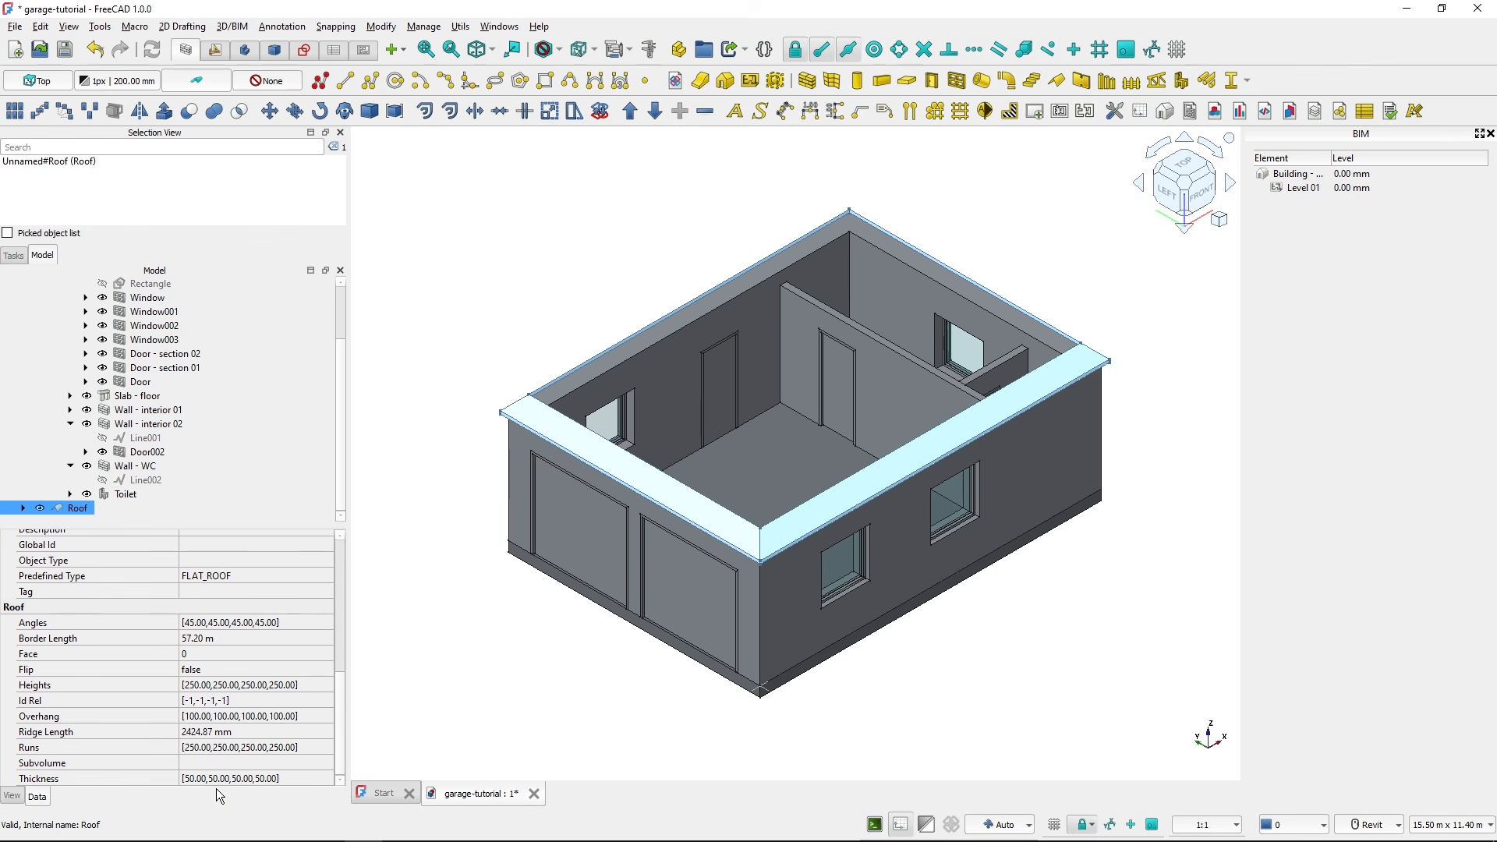
- Open the Roof for editing, look through its edge profiles and set the run of profile 0 to 4000 mm
right_click(79, 510)
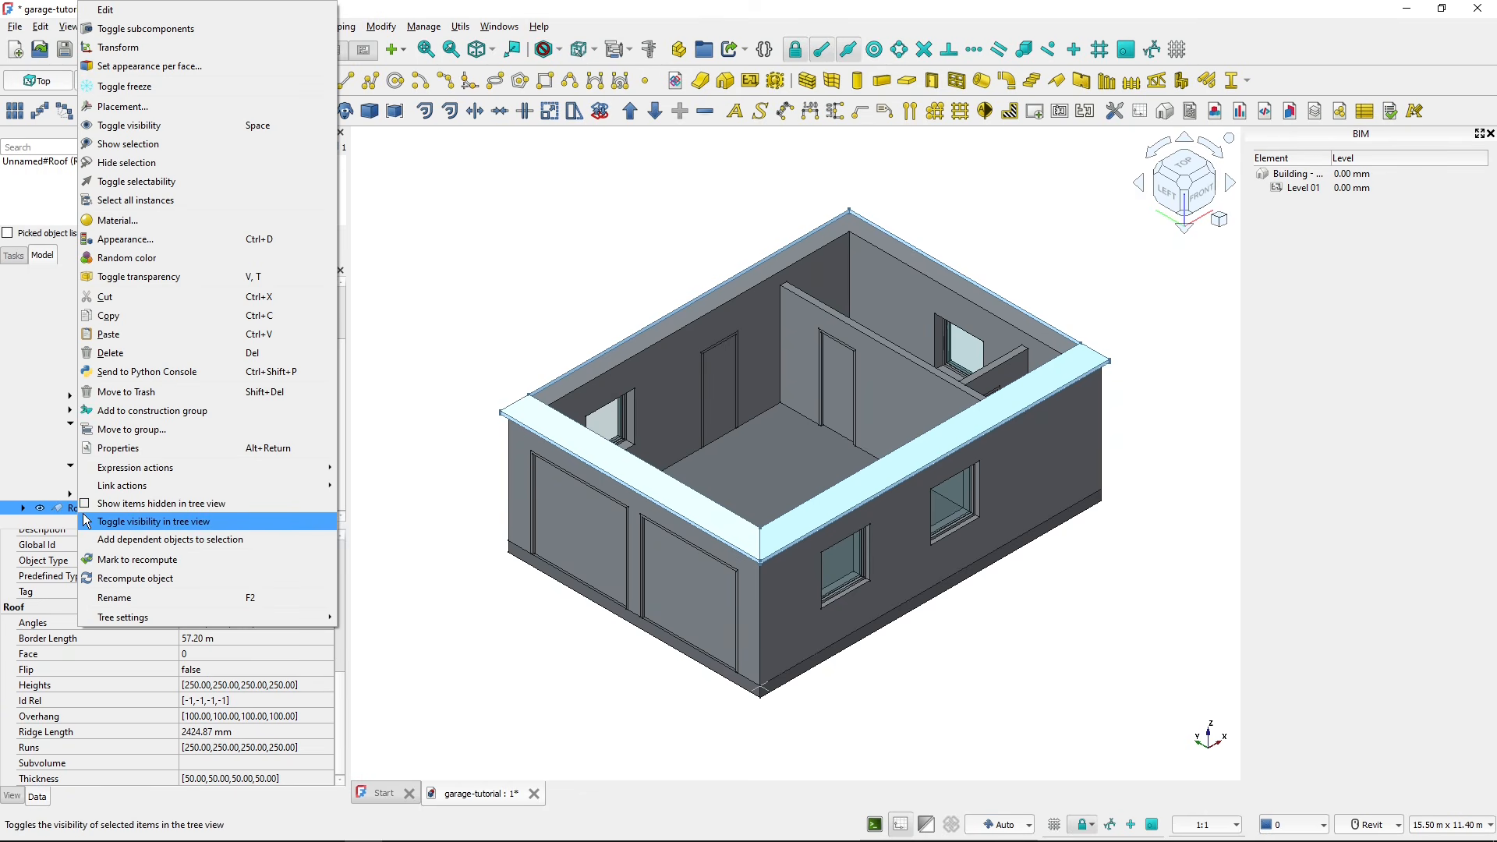
click(144, 11)
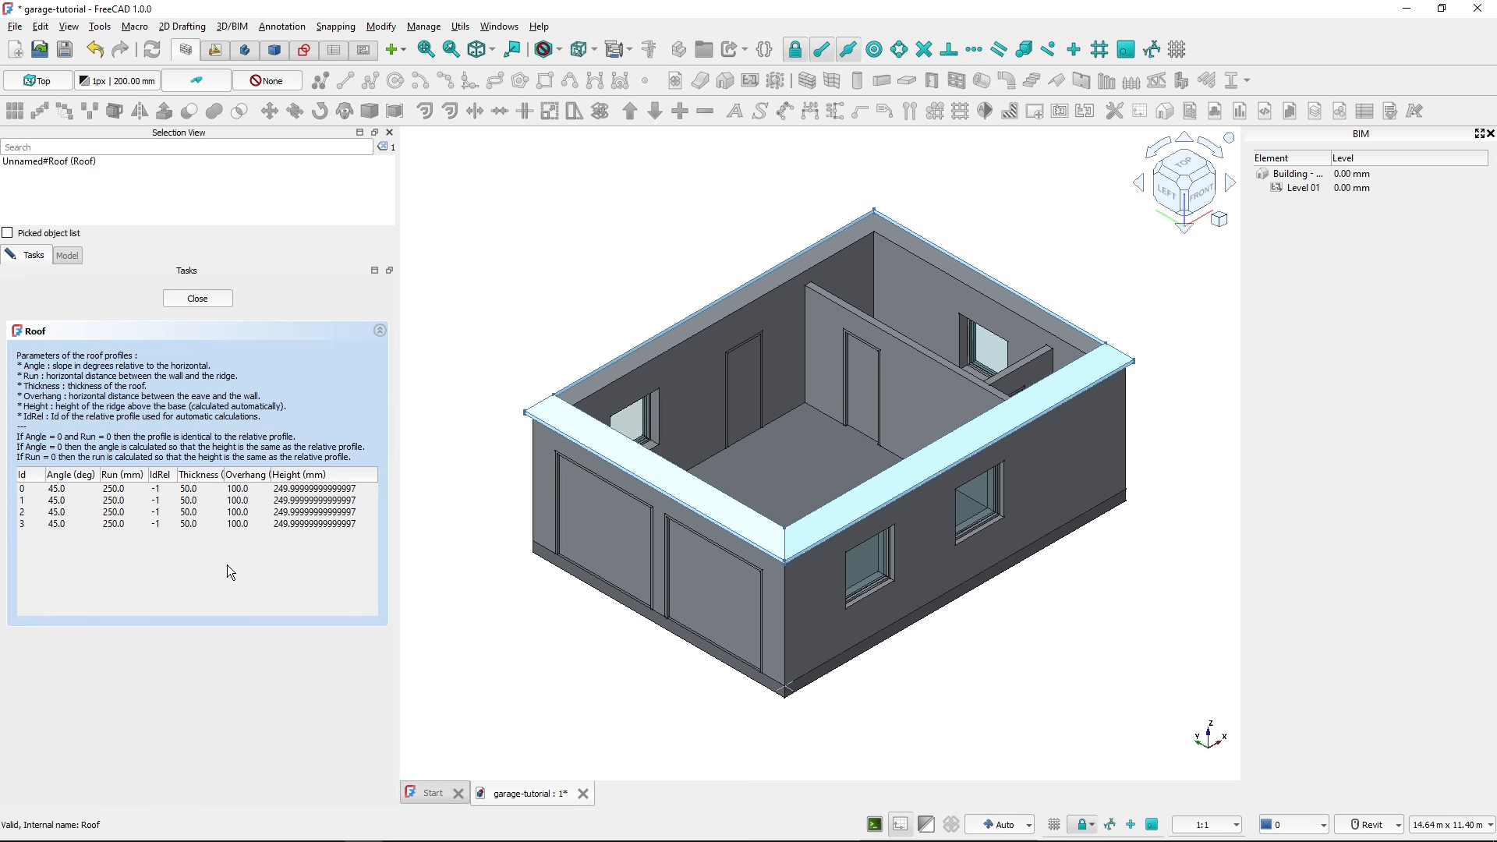
click(23, 489)
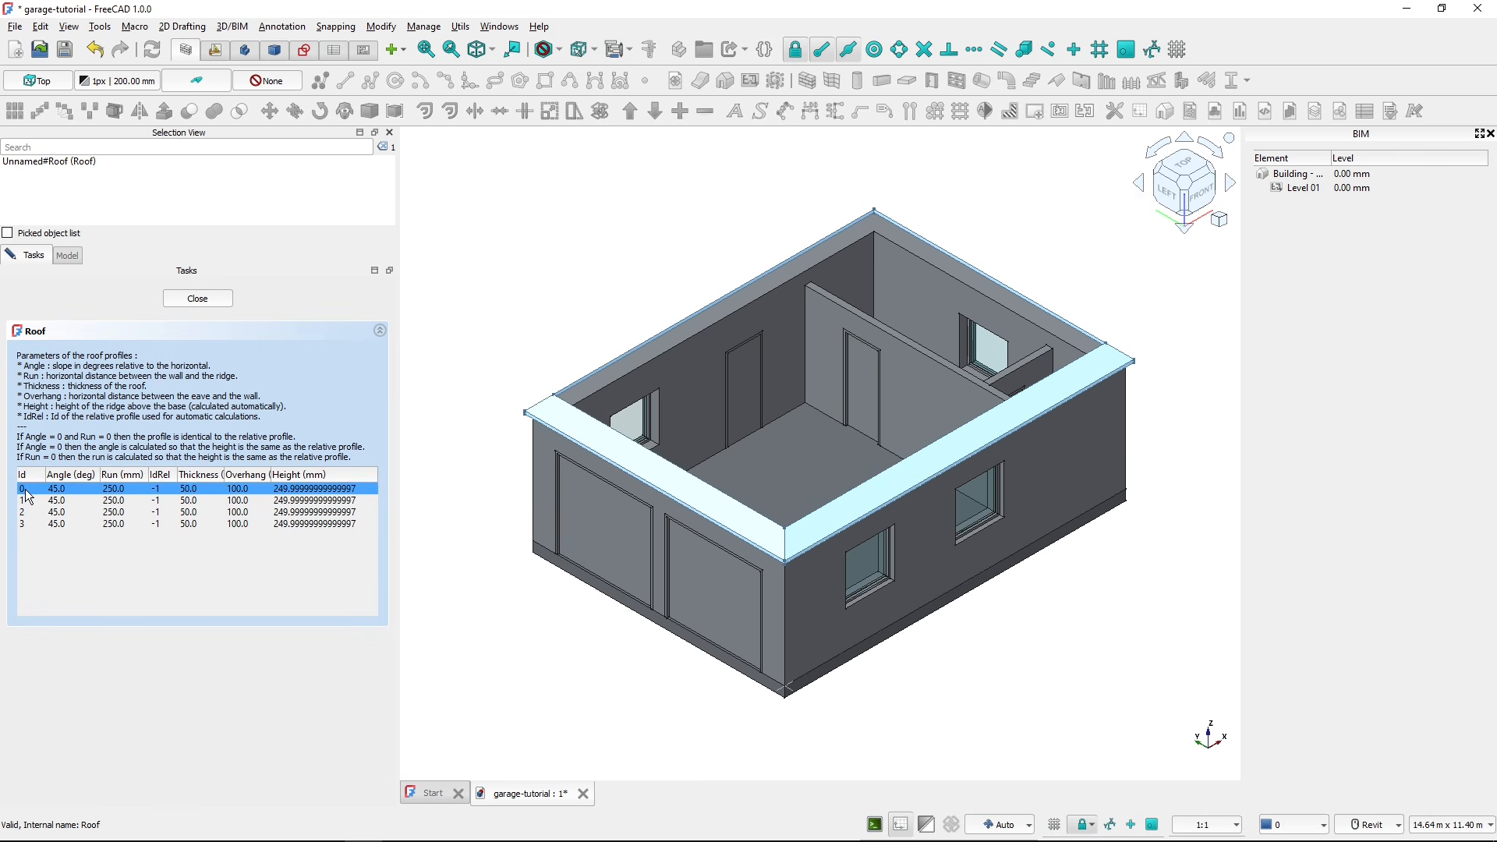
click(29, 511)
click(34, 525)
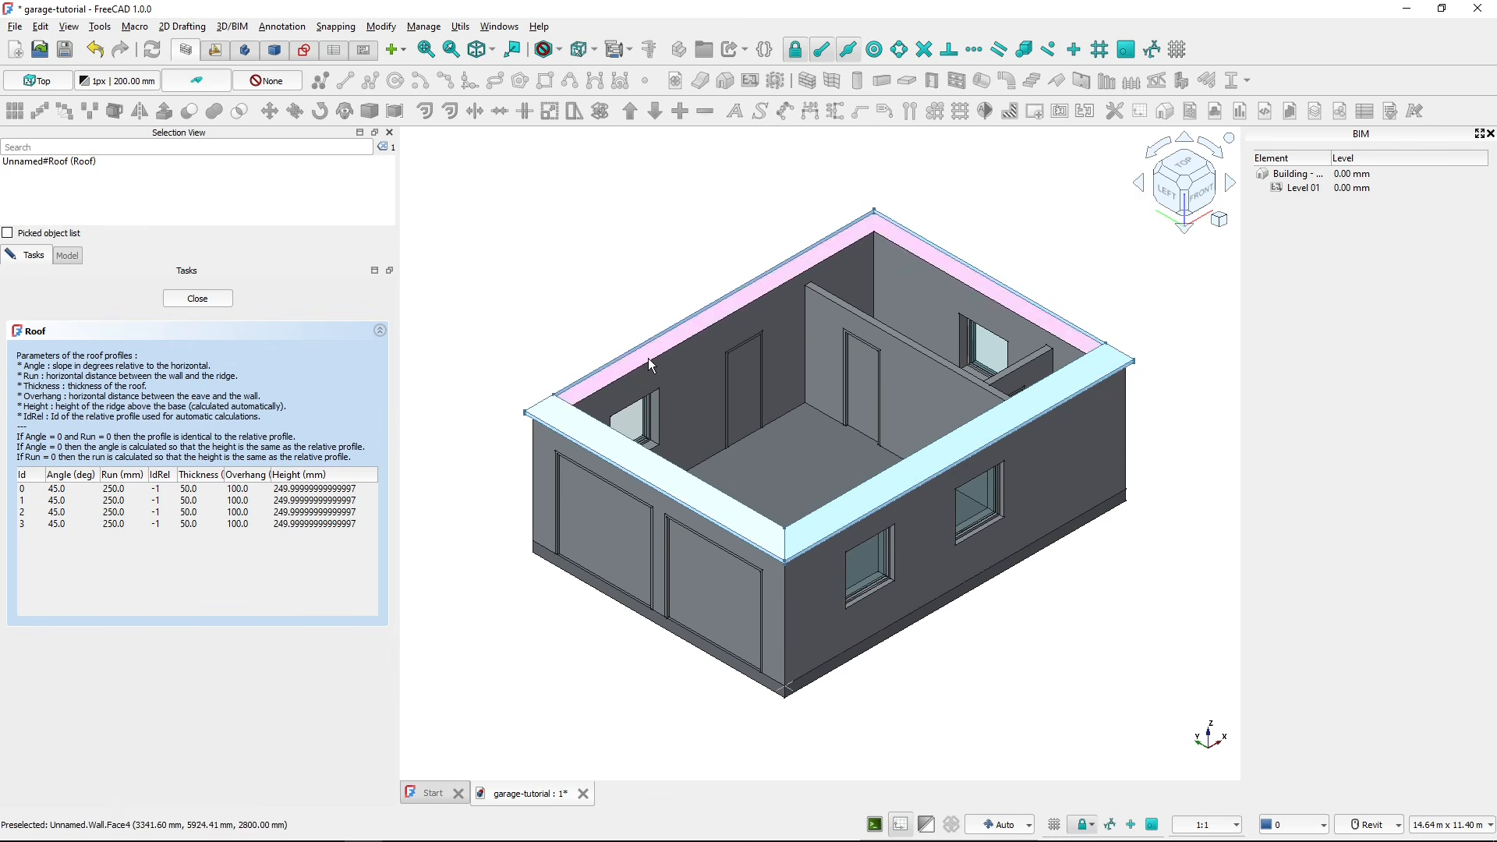
click(122, 501)
click(59, 488)
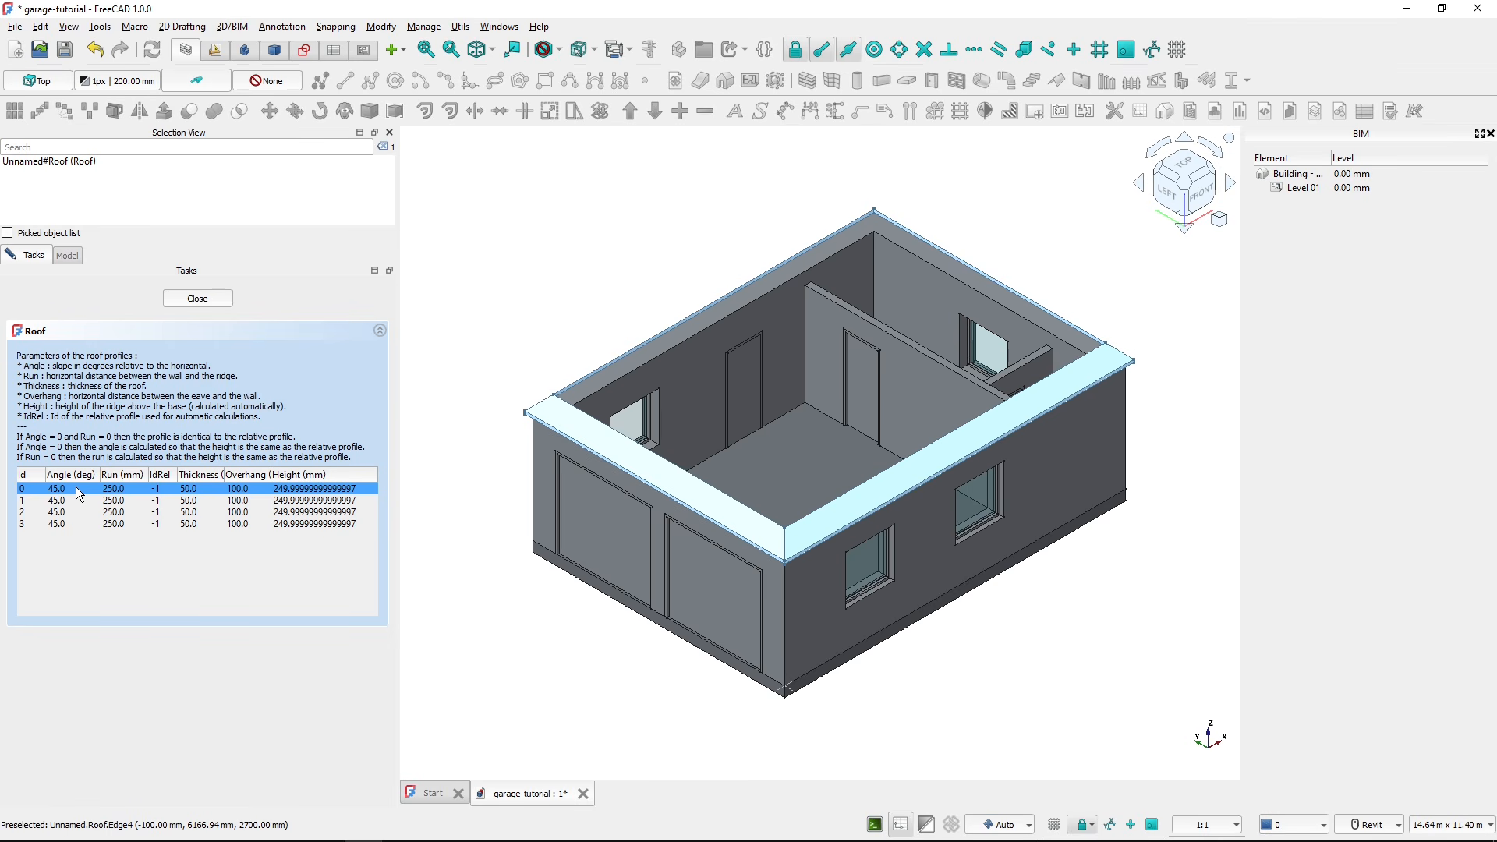
double_click(137, 491)
text(4000)
key(Return)
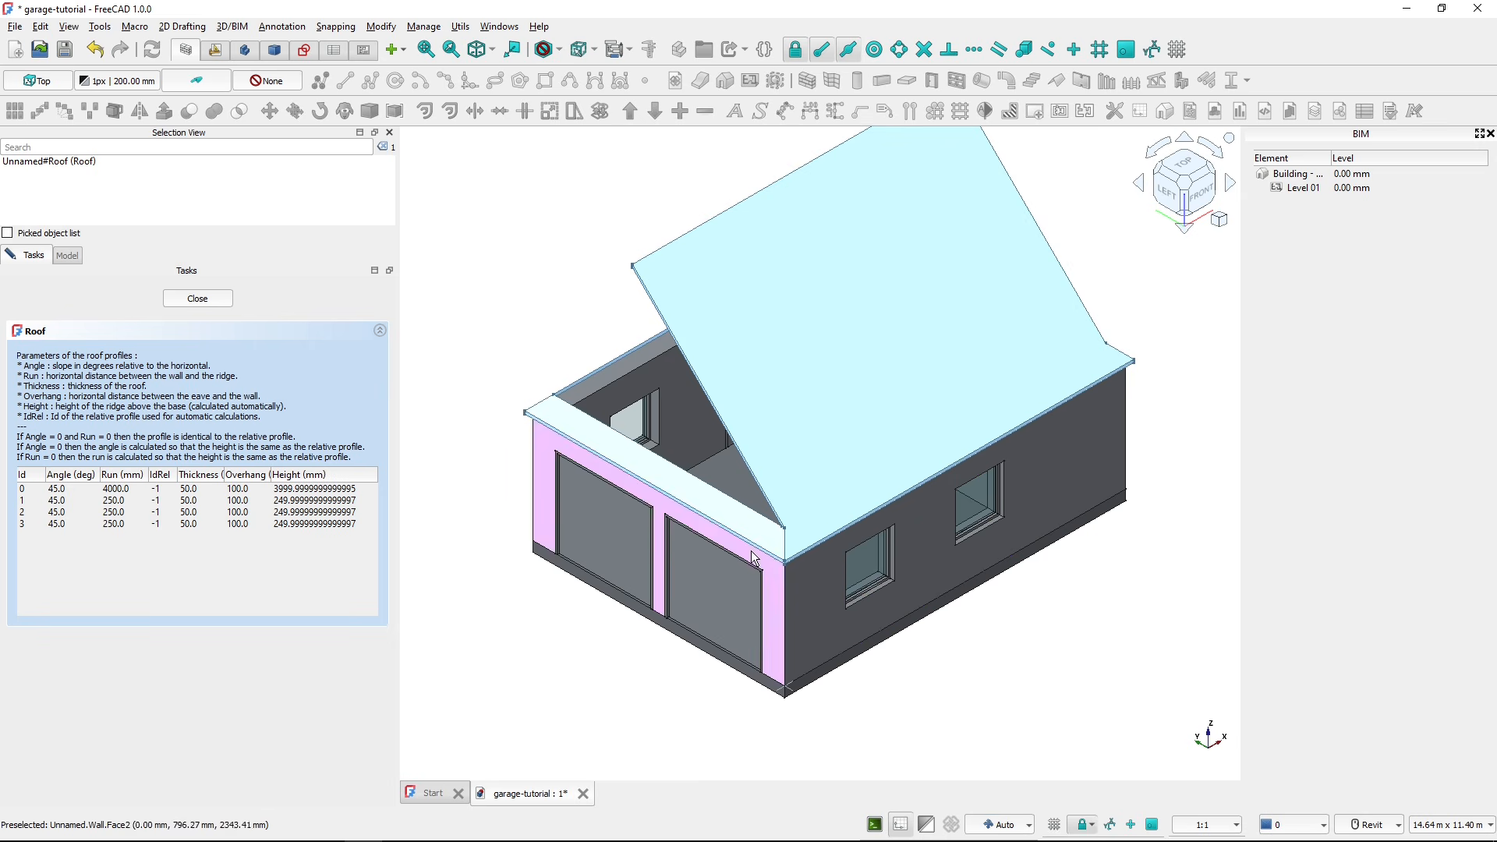
- Consult the building width in the PDF plan view, return to FreeCAD and set the run of roof profile 0 to 3100 mm
click(324, 525)
click(252, 501)
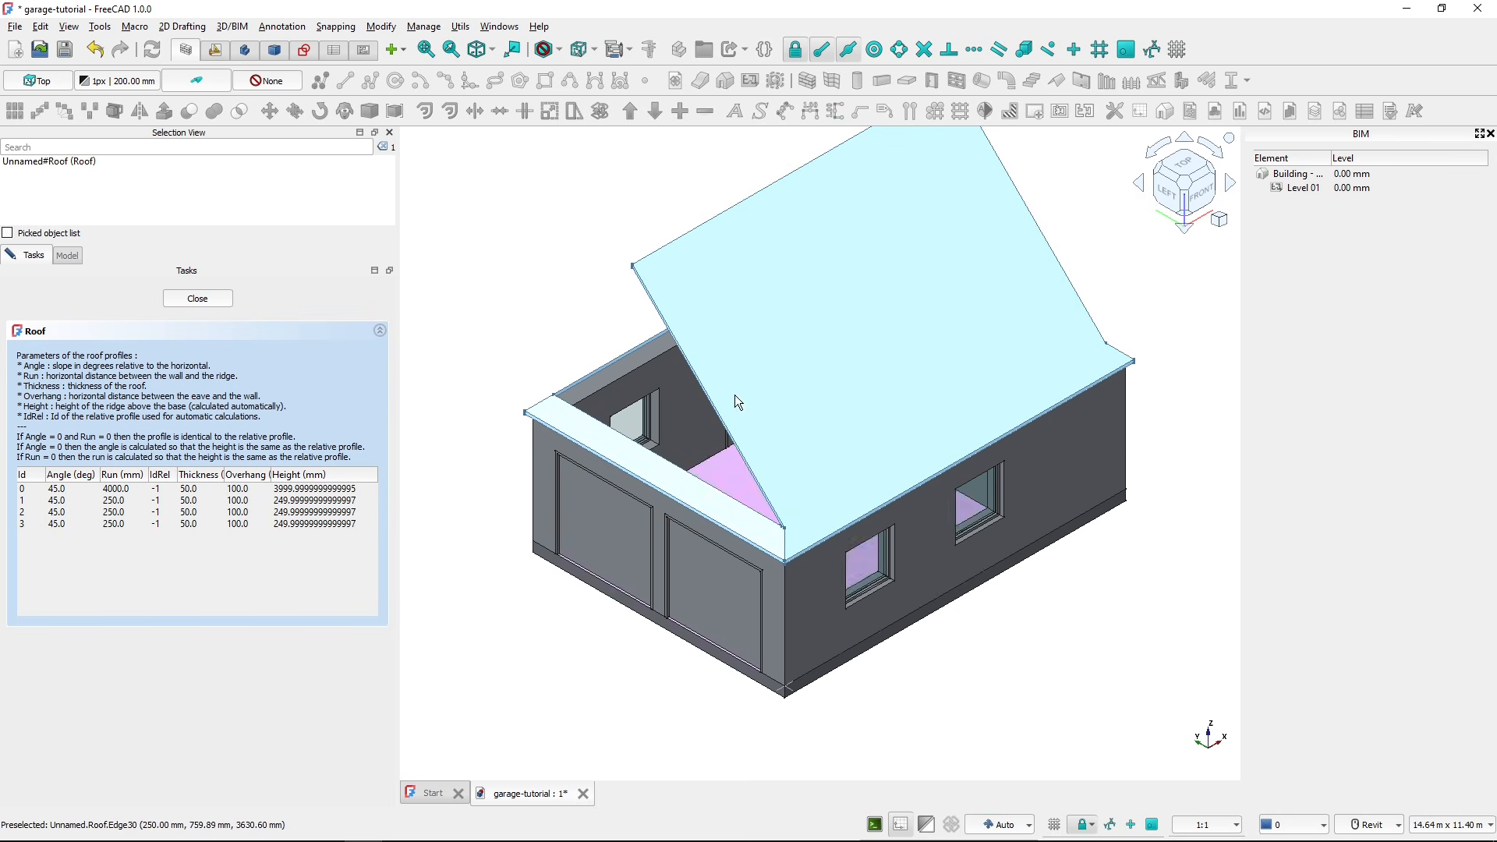
click(137, 514)
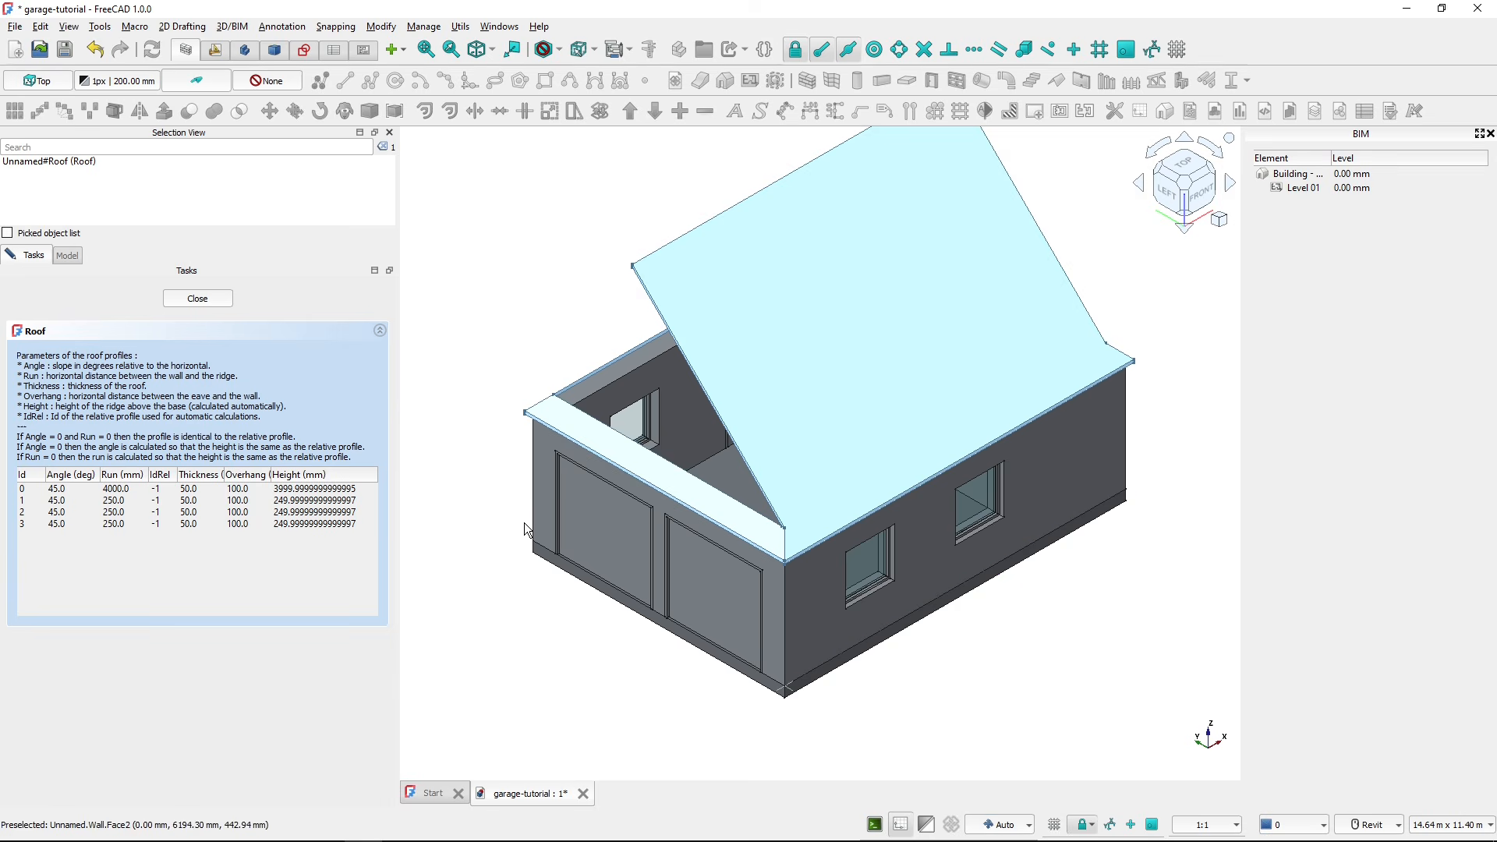
key(alt+Tab)
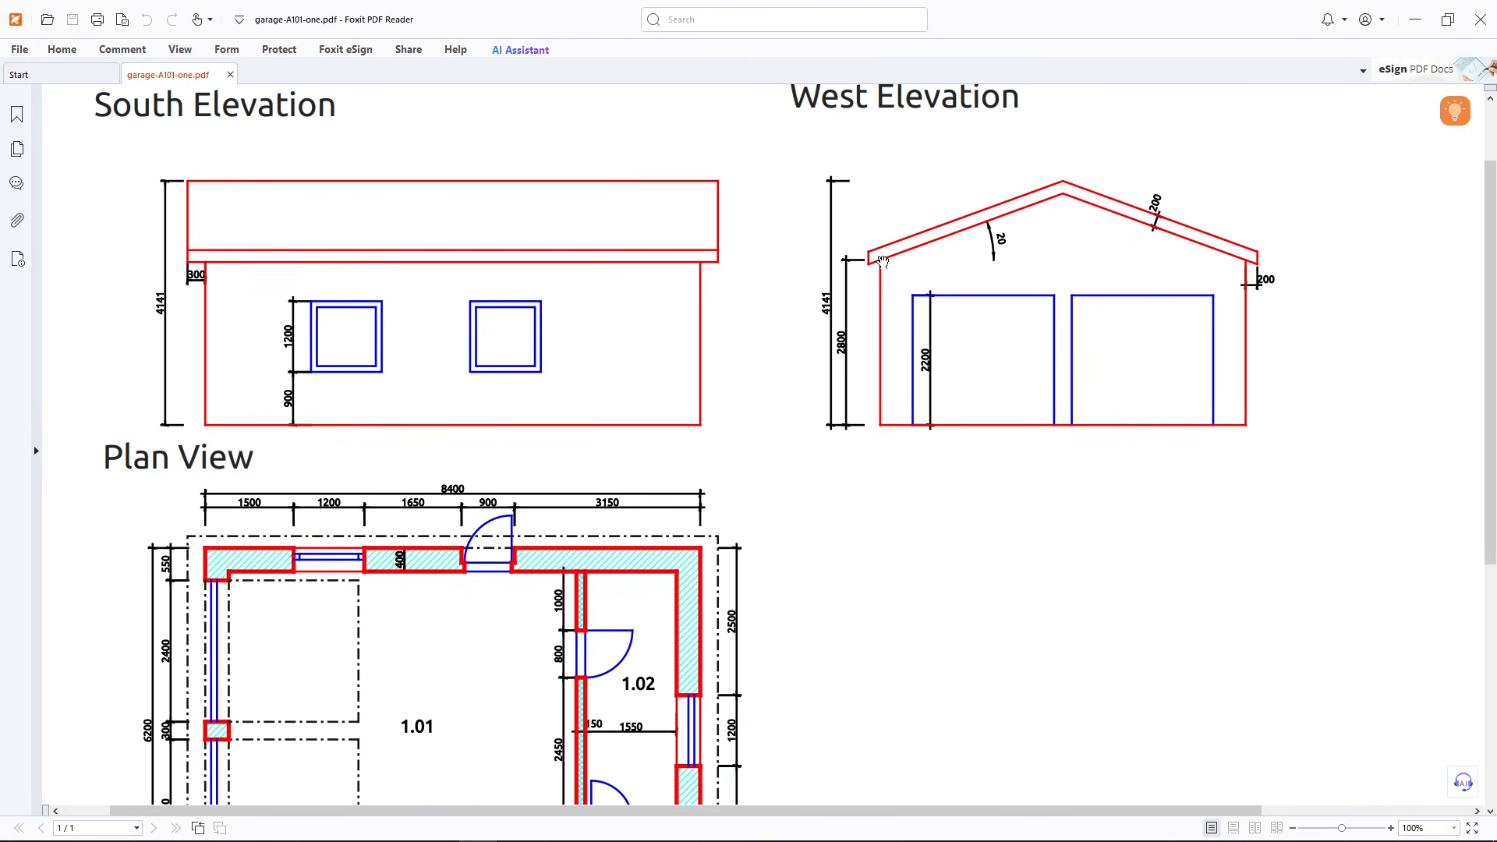
key(ctrl)
drag(371, 680, 485, 495)
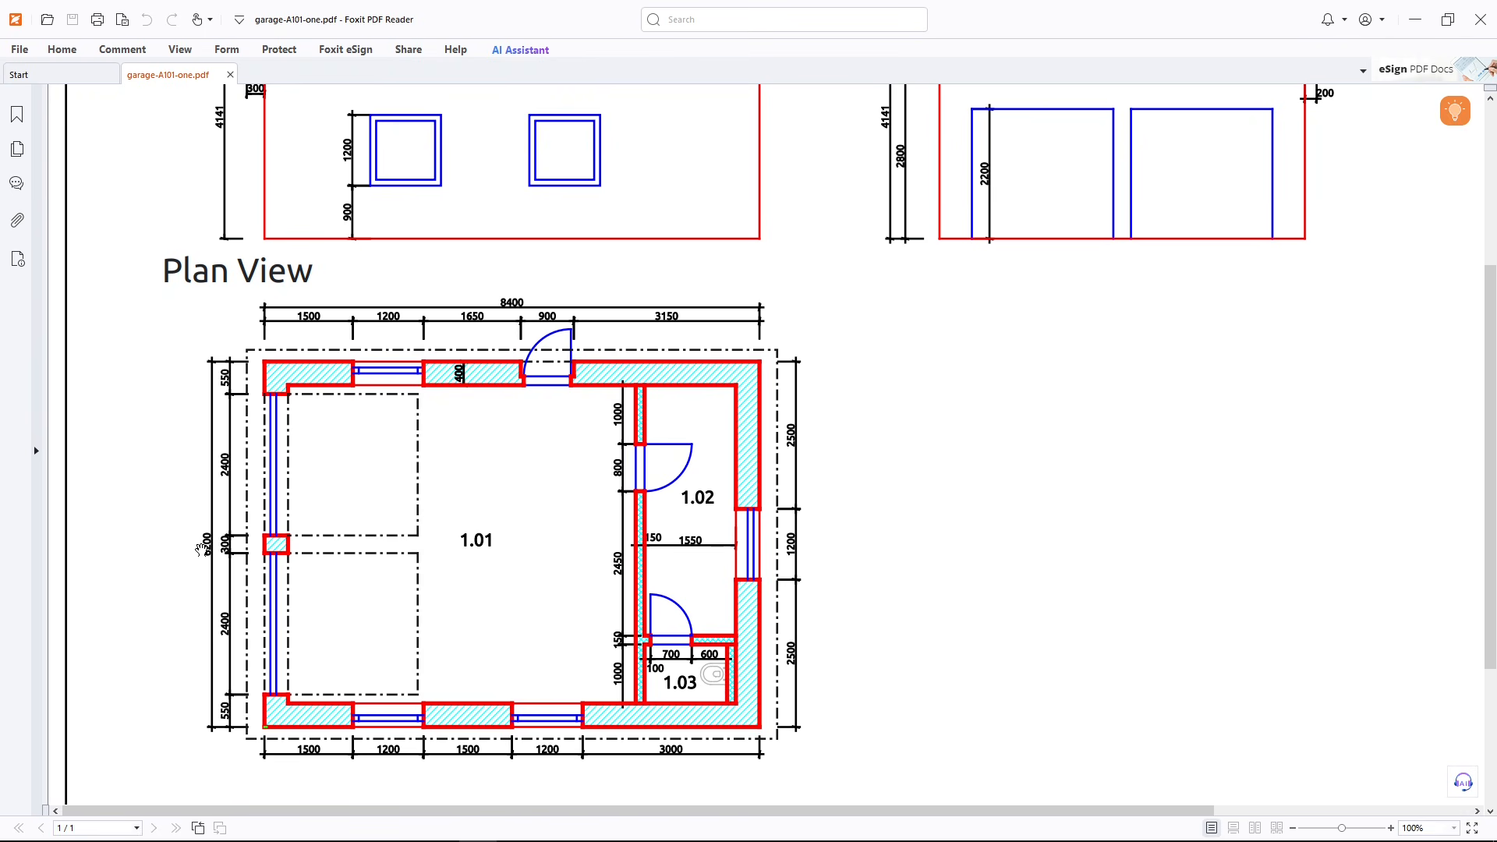
key(alt+Tab)
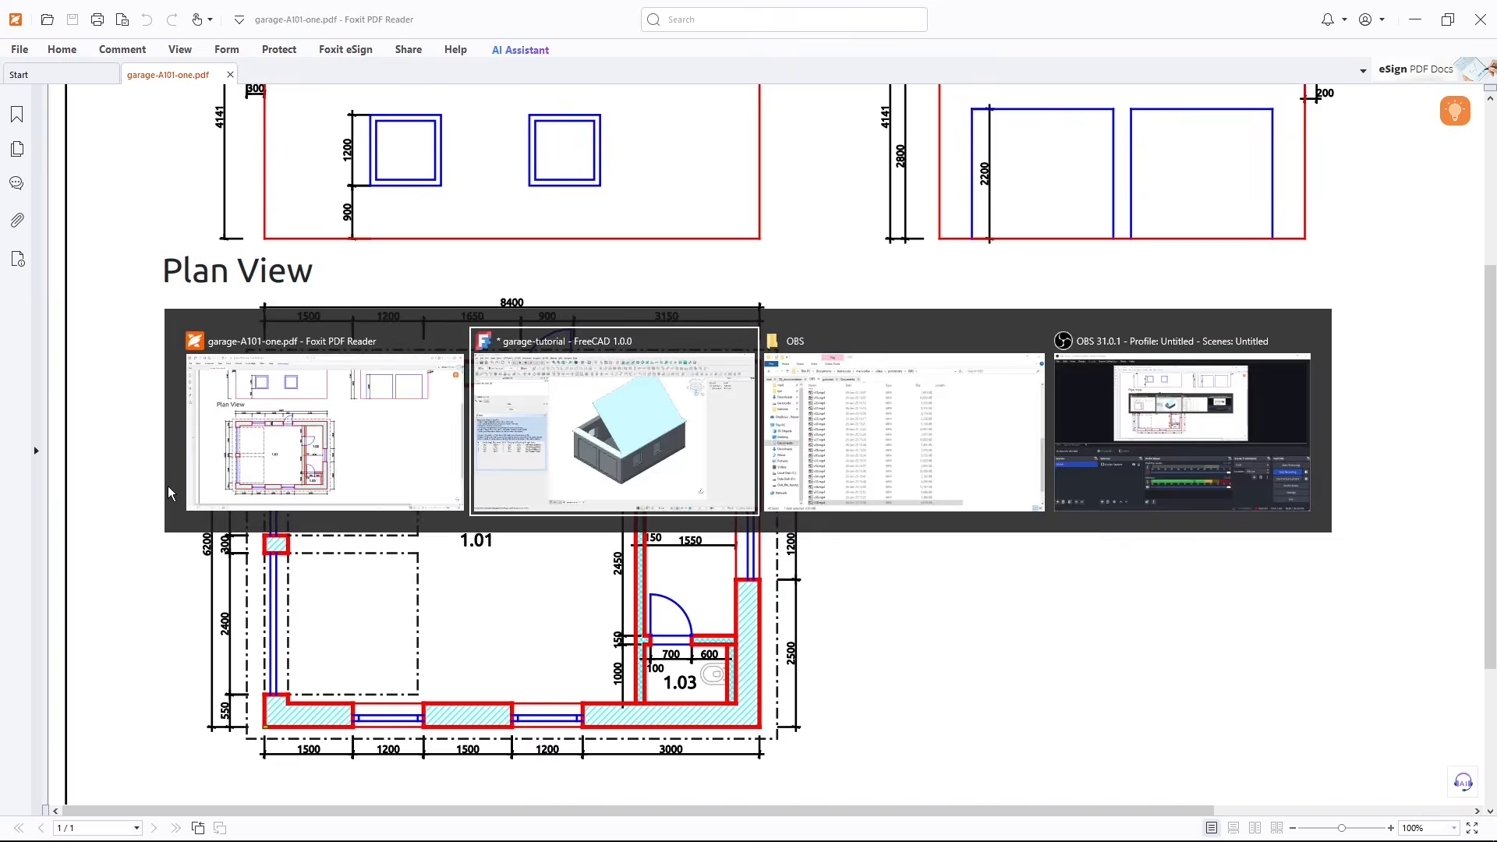
double_click(133, 490)
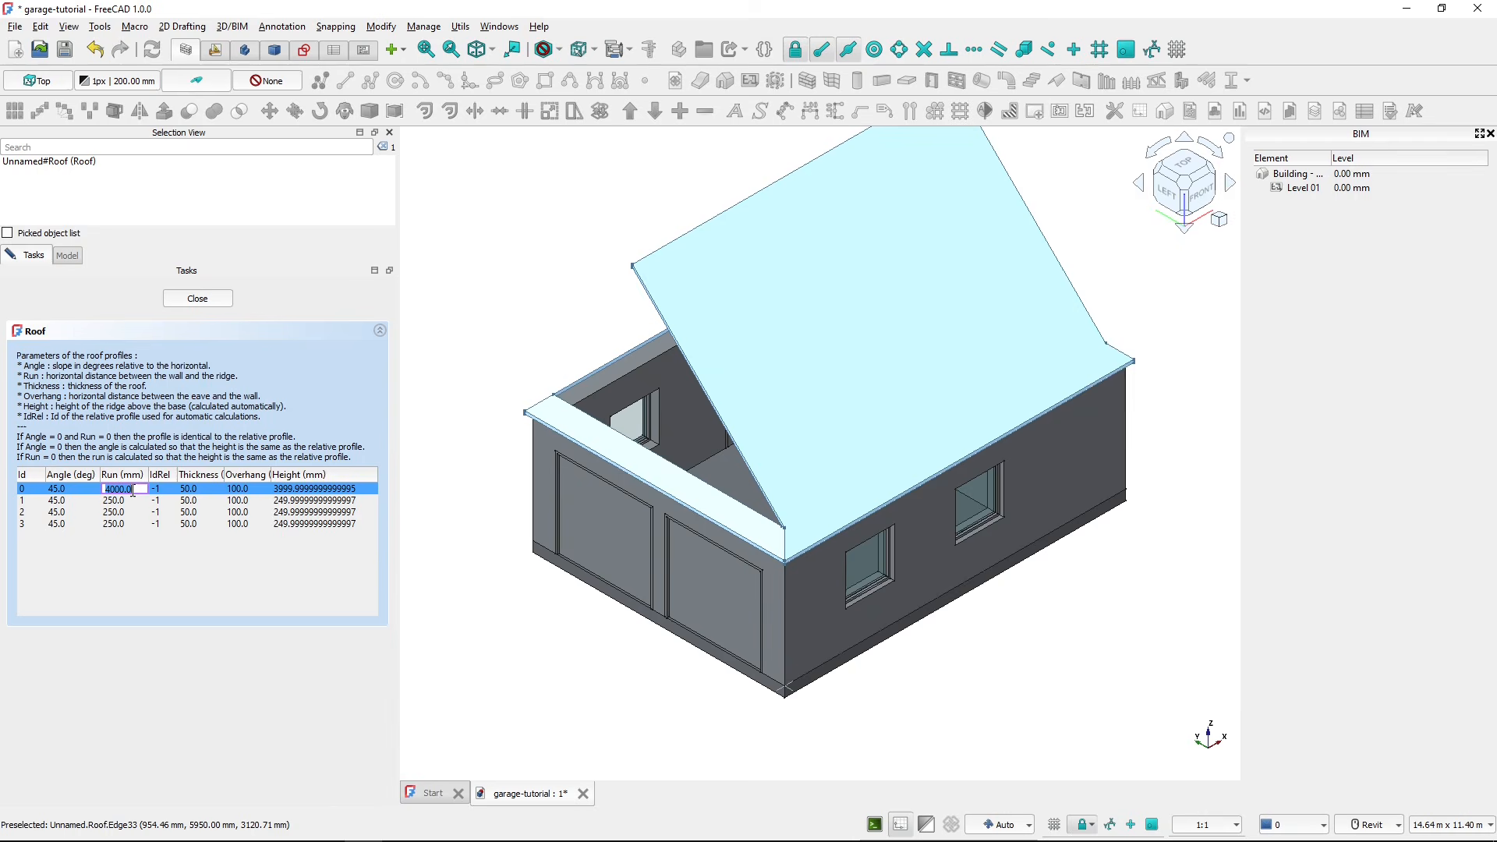
text(3100)
key(Return)
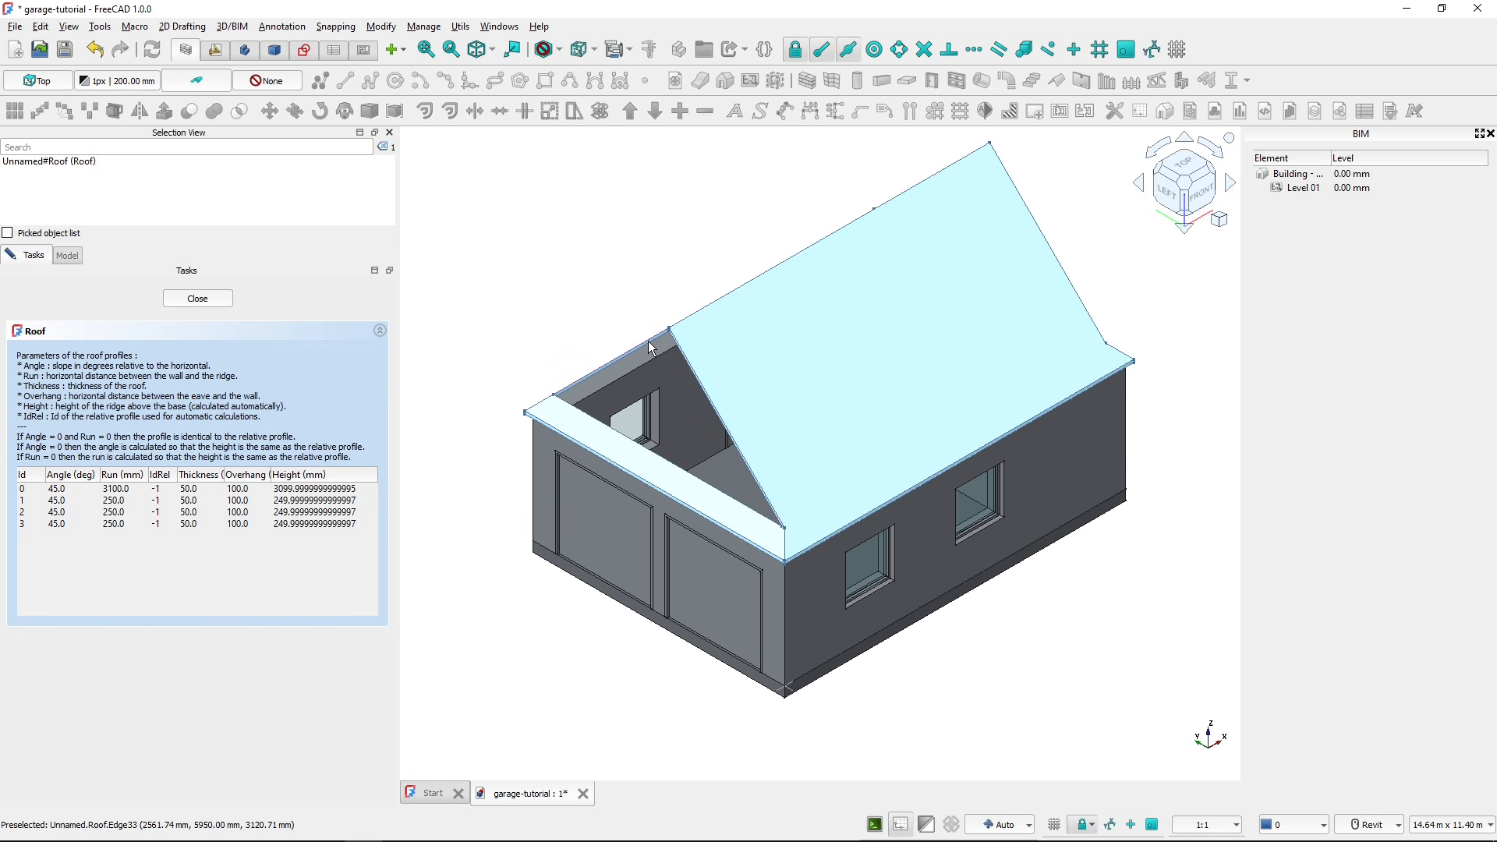
- Set the run of roof profile 2 to 3100 mm and inspect both roof slopes
click(23, 512)
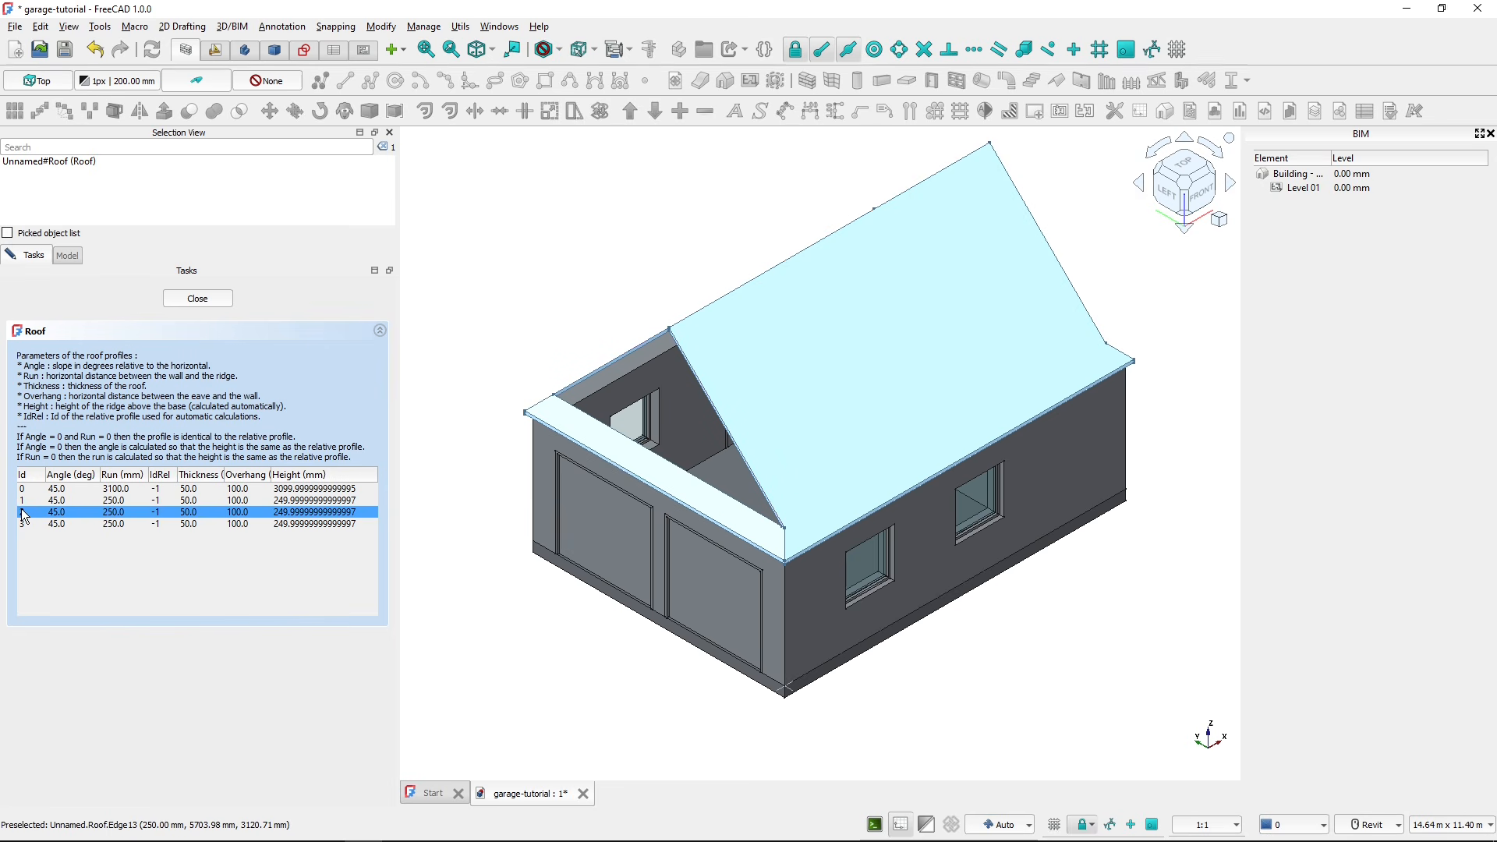
double_click(147, 511)
text(3100)
key(Return)
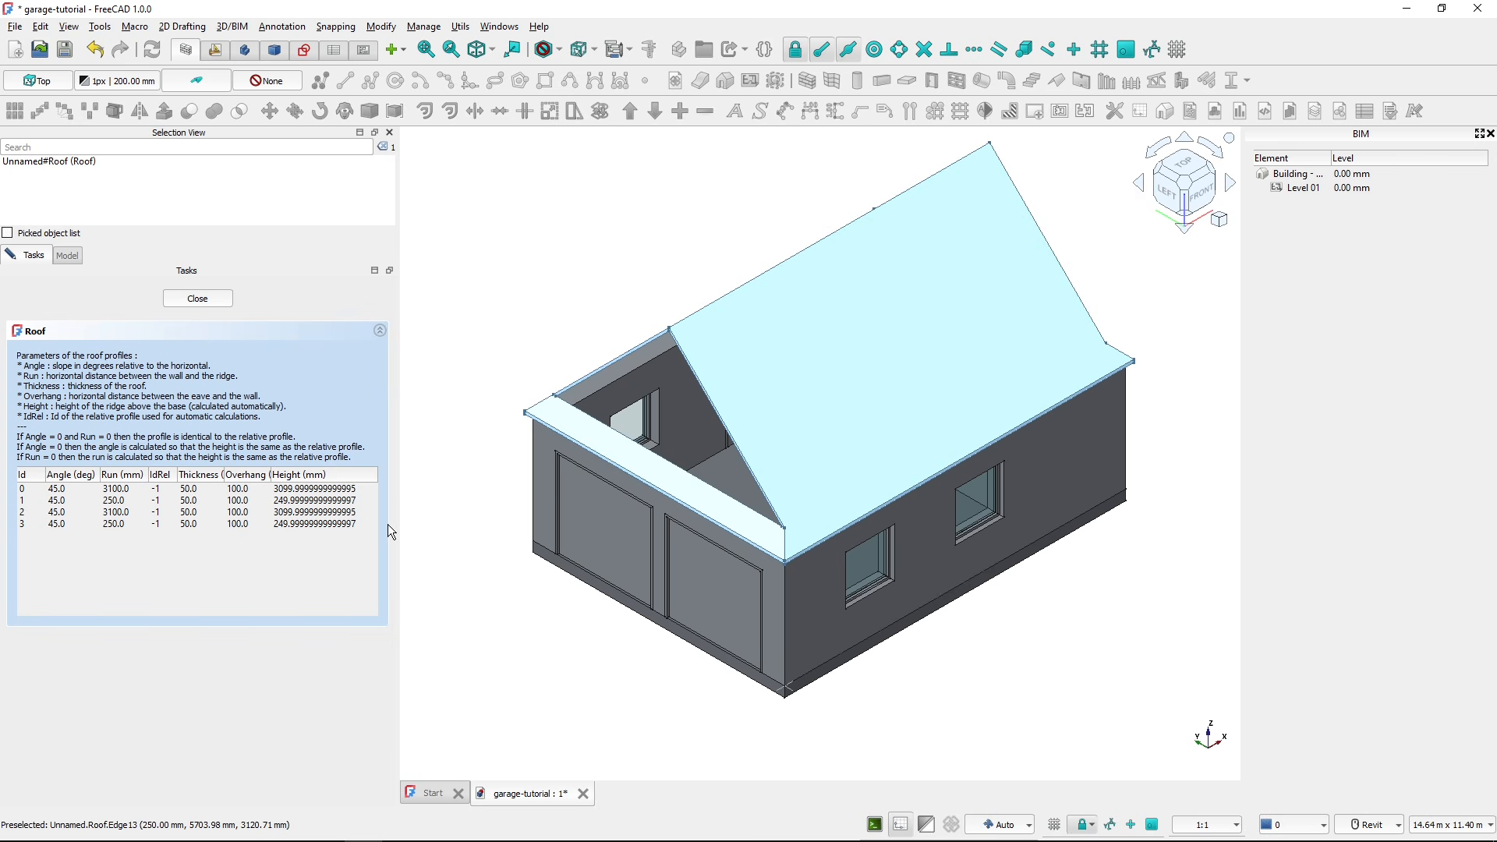
shift+middle_drag(428, 511, 608, 477)
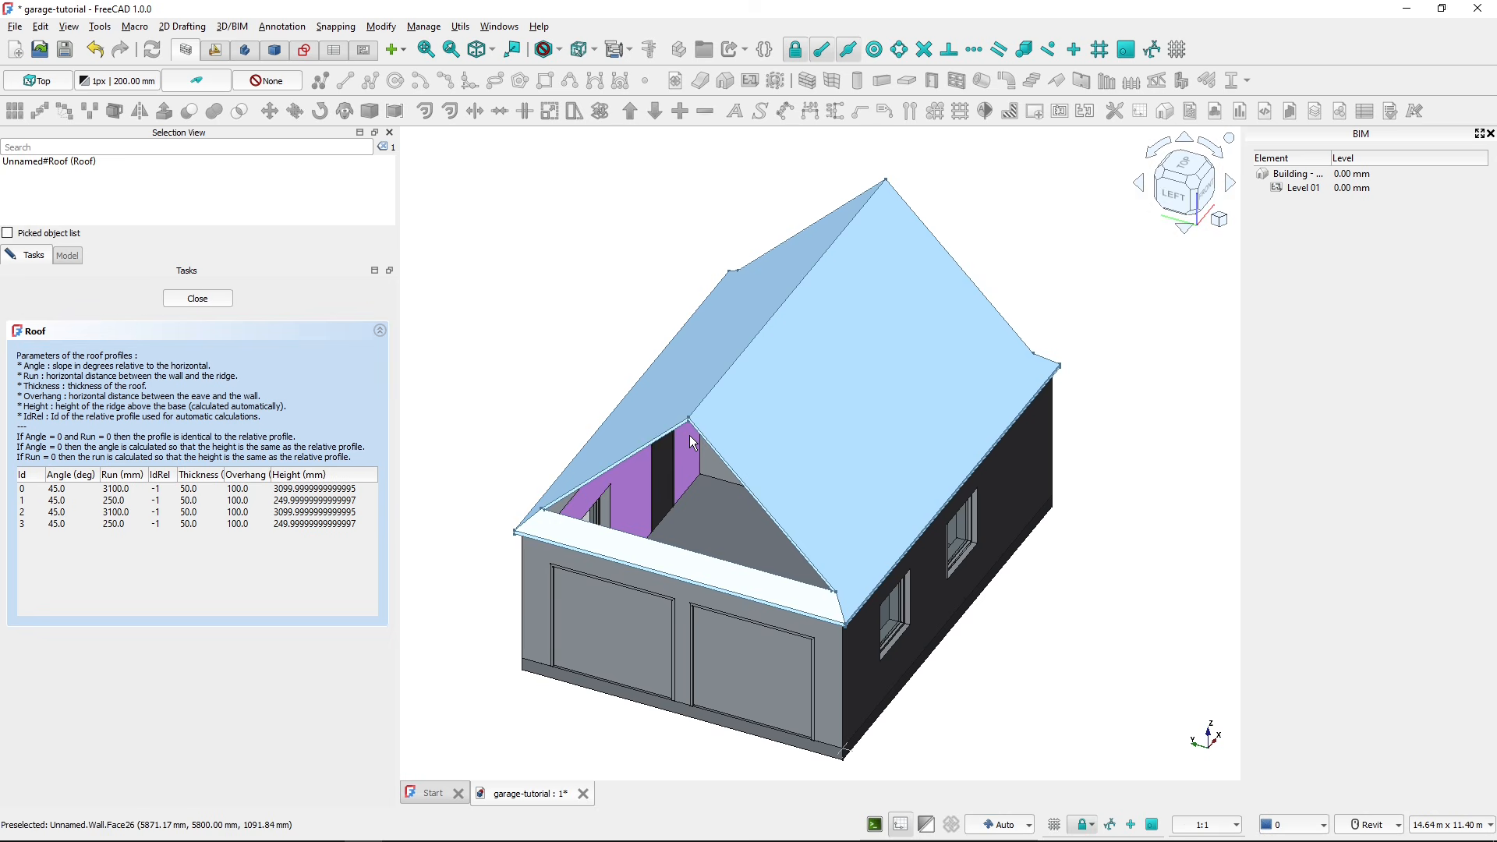
shift+middle_drag(689, 437, 703, 573)
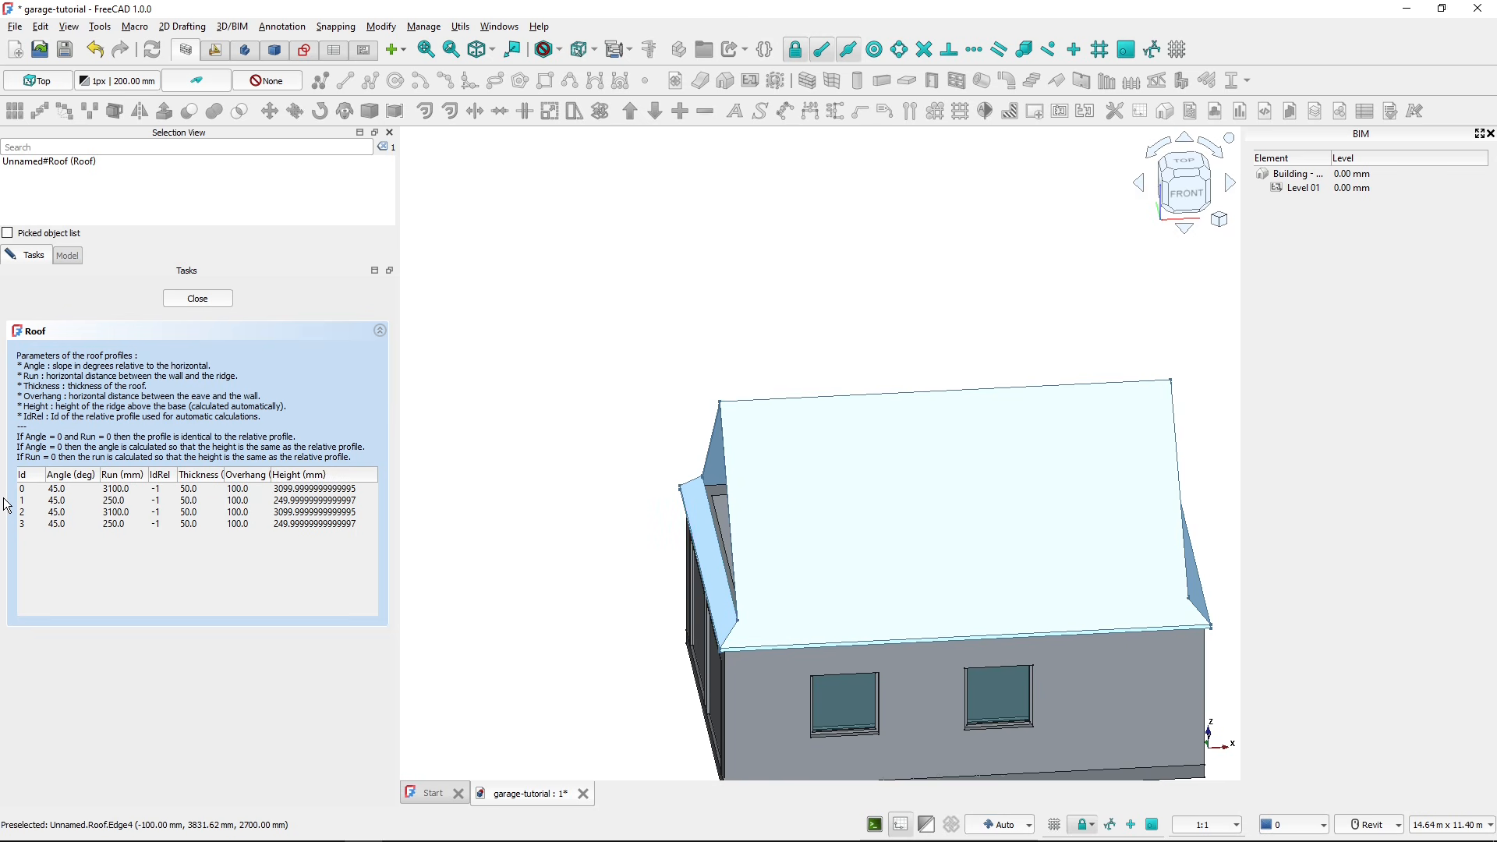
- Set the run of roof profiles 1 and 3 to 0 to make open gable ends
click(134, 512)
click(137, 502)
double_click(137, 503)
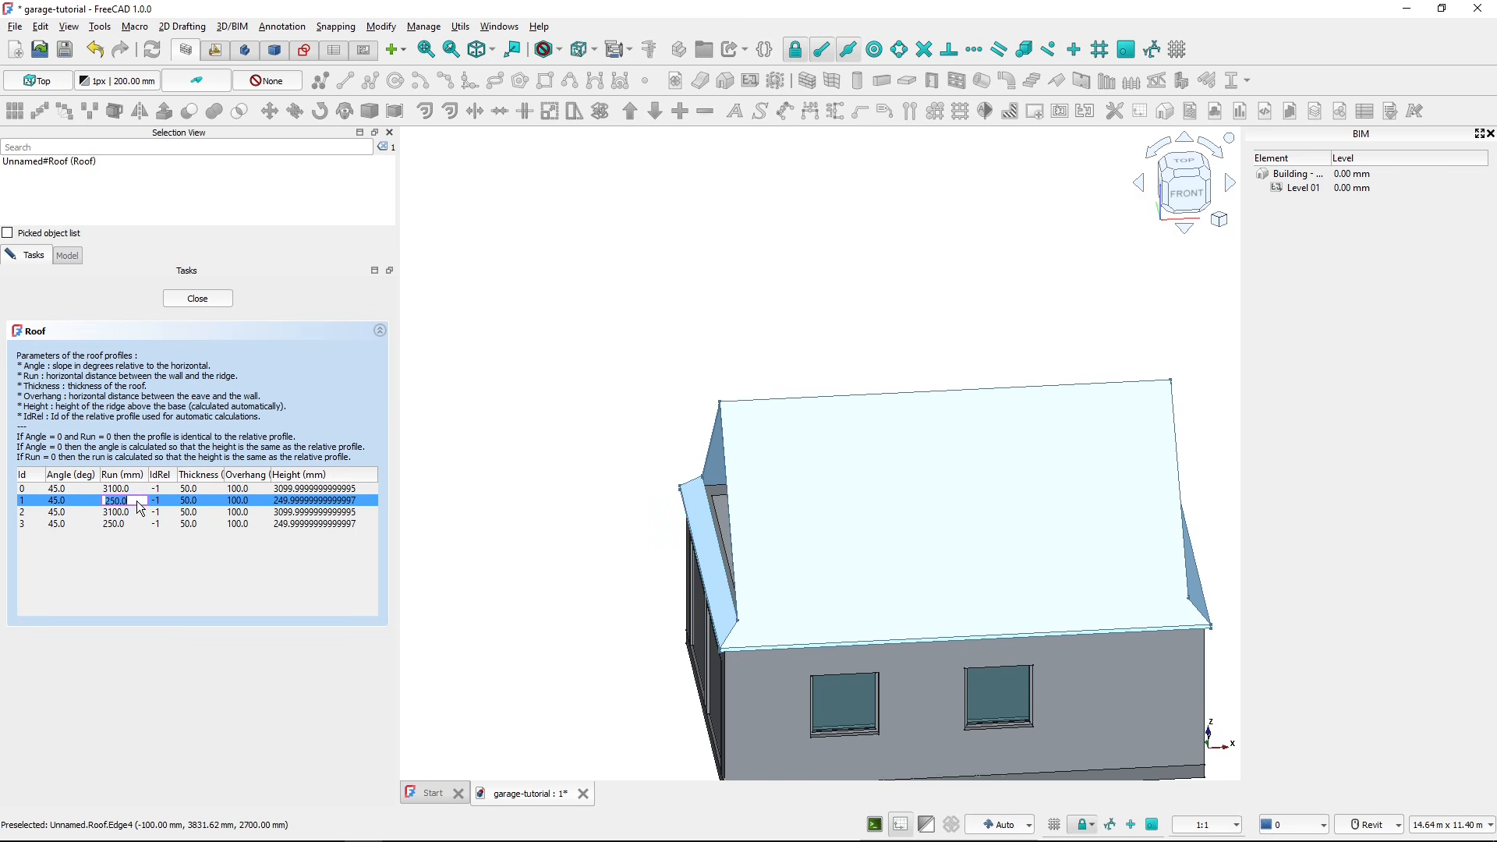
double_click(136, 502)
text(0)
click(135, 522)
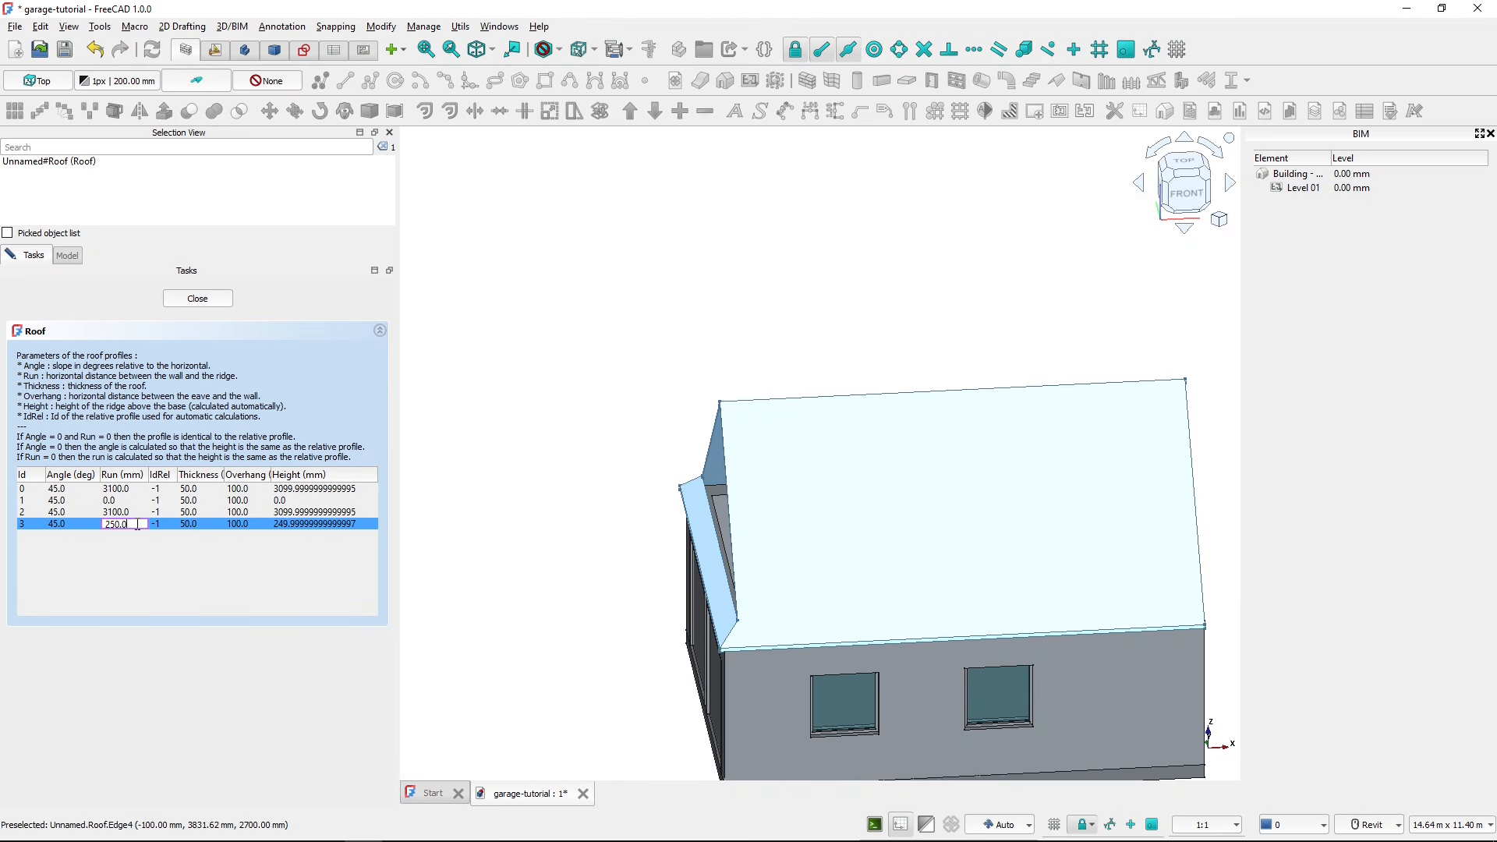
text(0)
key(Return)
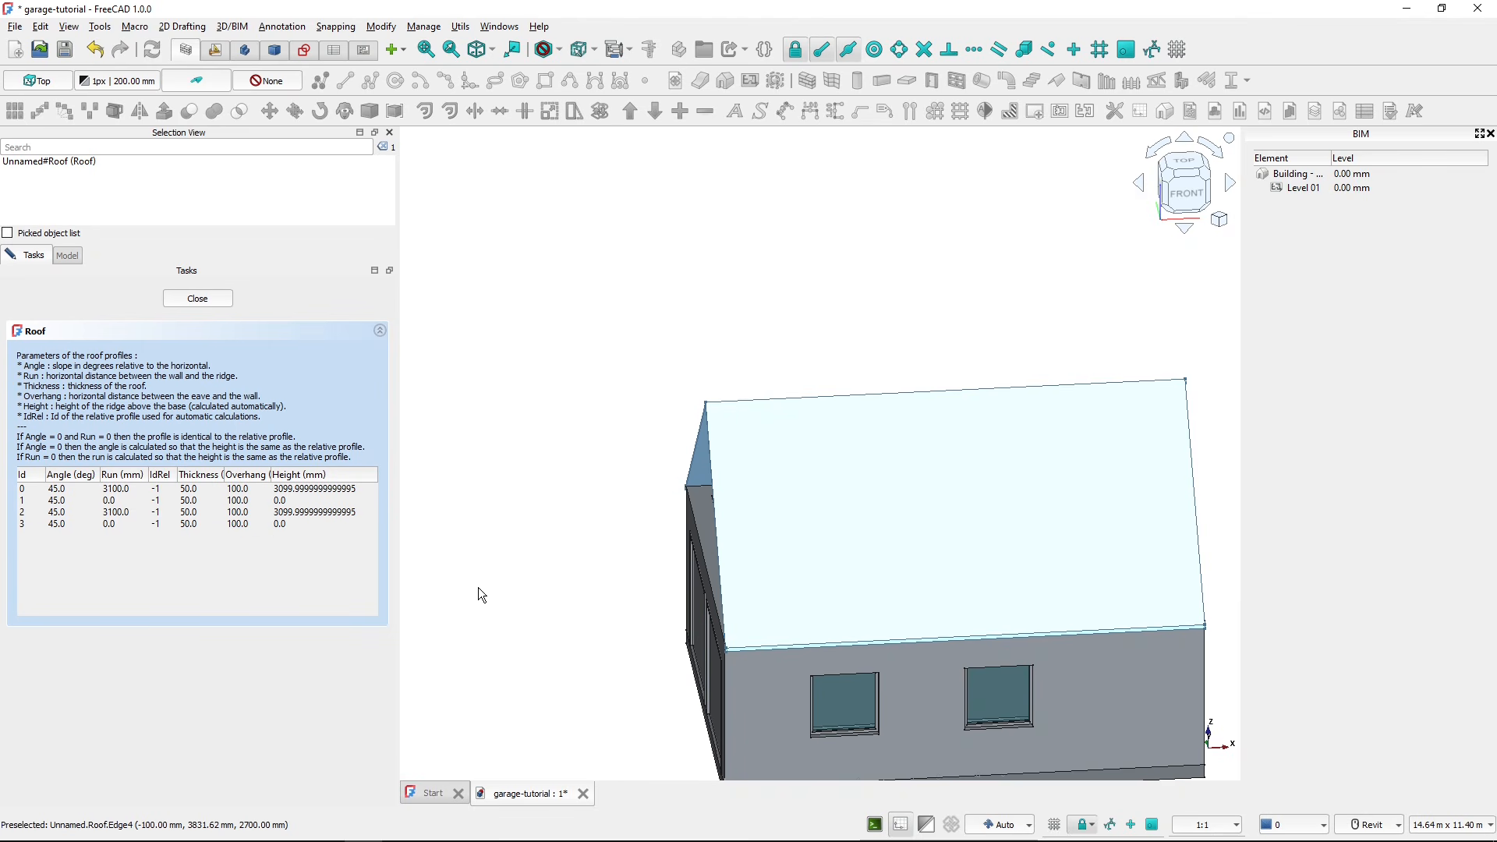
mouse_move(507, 583)
shift+middle_down()
mouse_move(478, 571)
mouse_move(609, 593)
shift+middle_up()
- Check the roof thickness in the PDF's West Elevation, then set the thickness of roof profiles 0 and 2 to 200 mm in FreeCAD
click(201, 489)
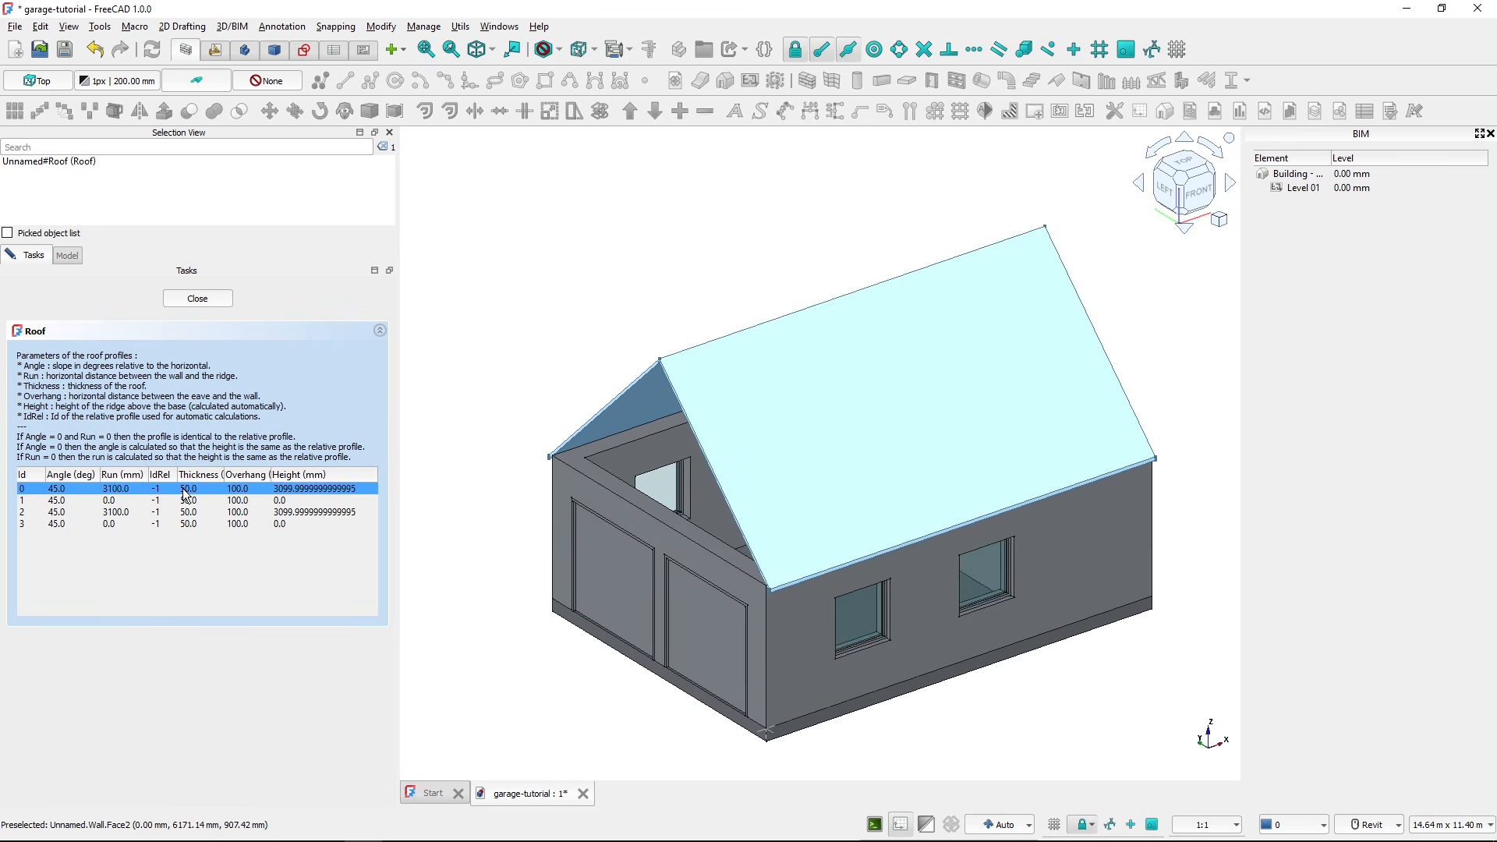
key(alt+Tab)
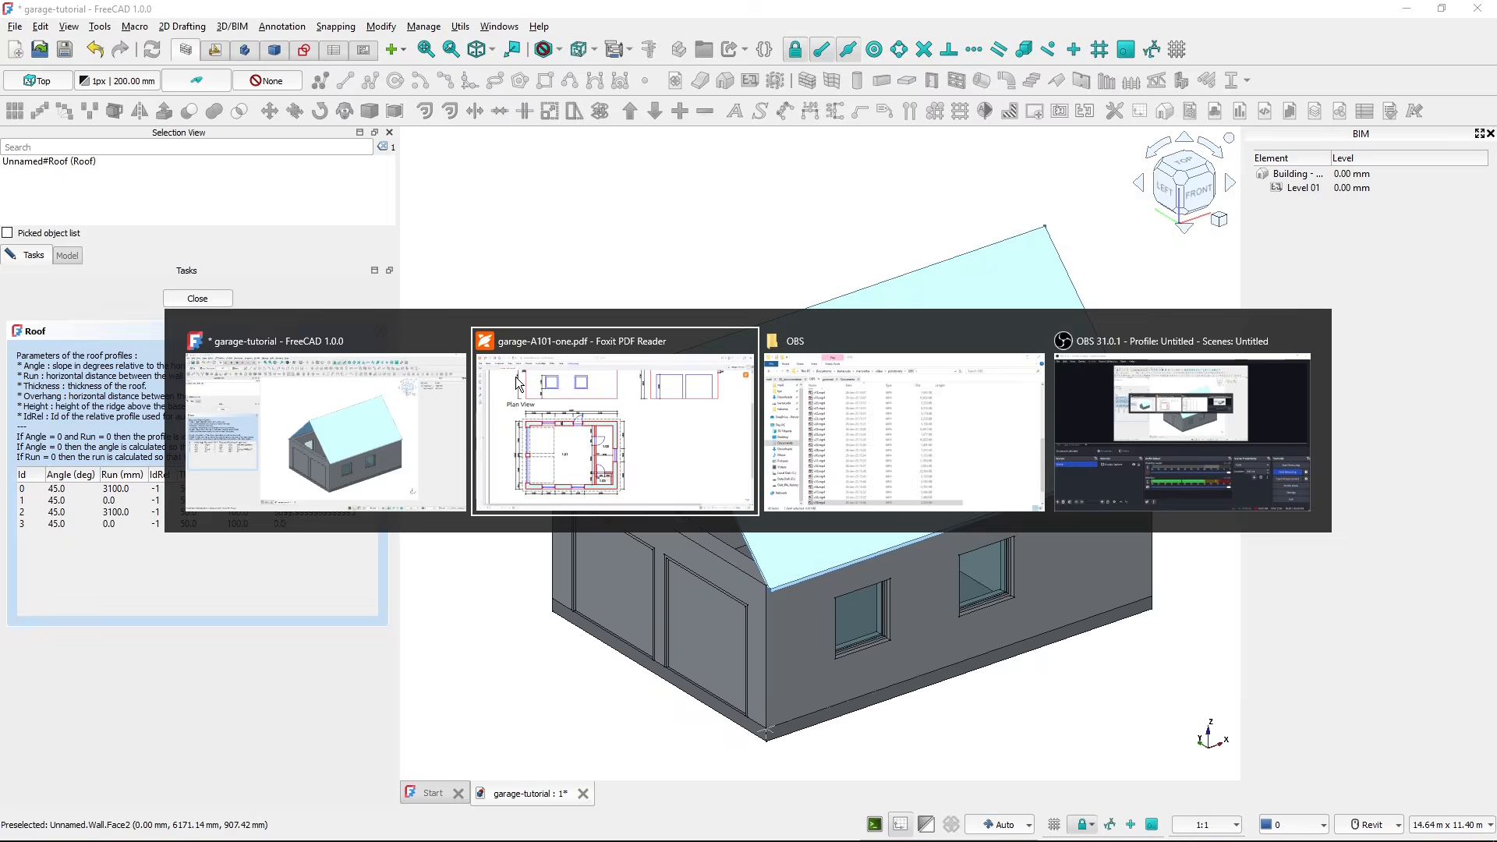
scroll(738, 503, up, 3)
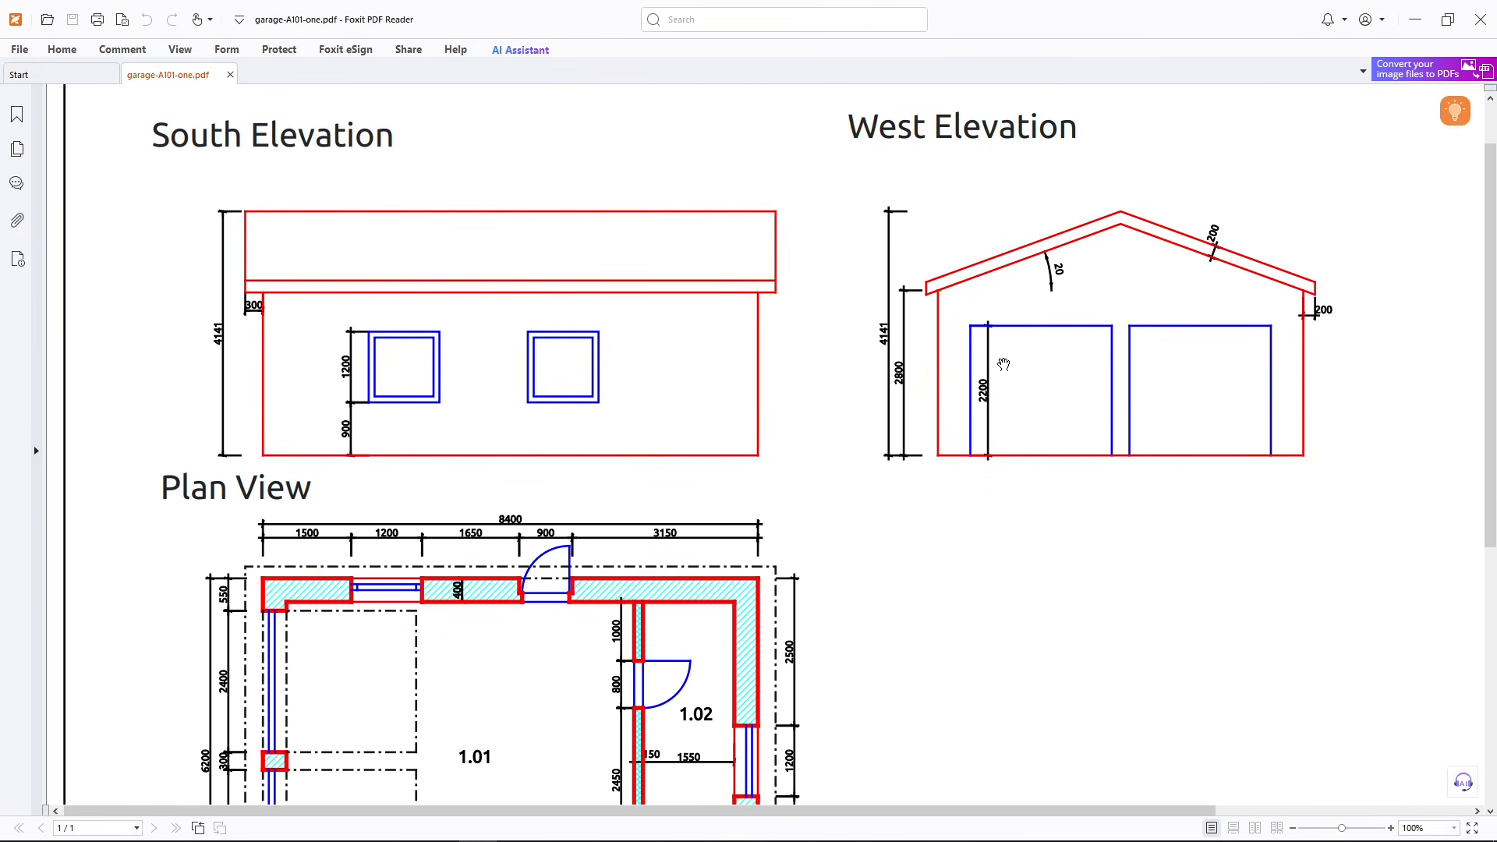
key(ctrl)
key(ctrl)
key(alt+Tab)
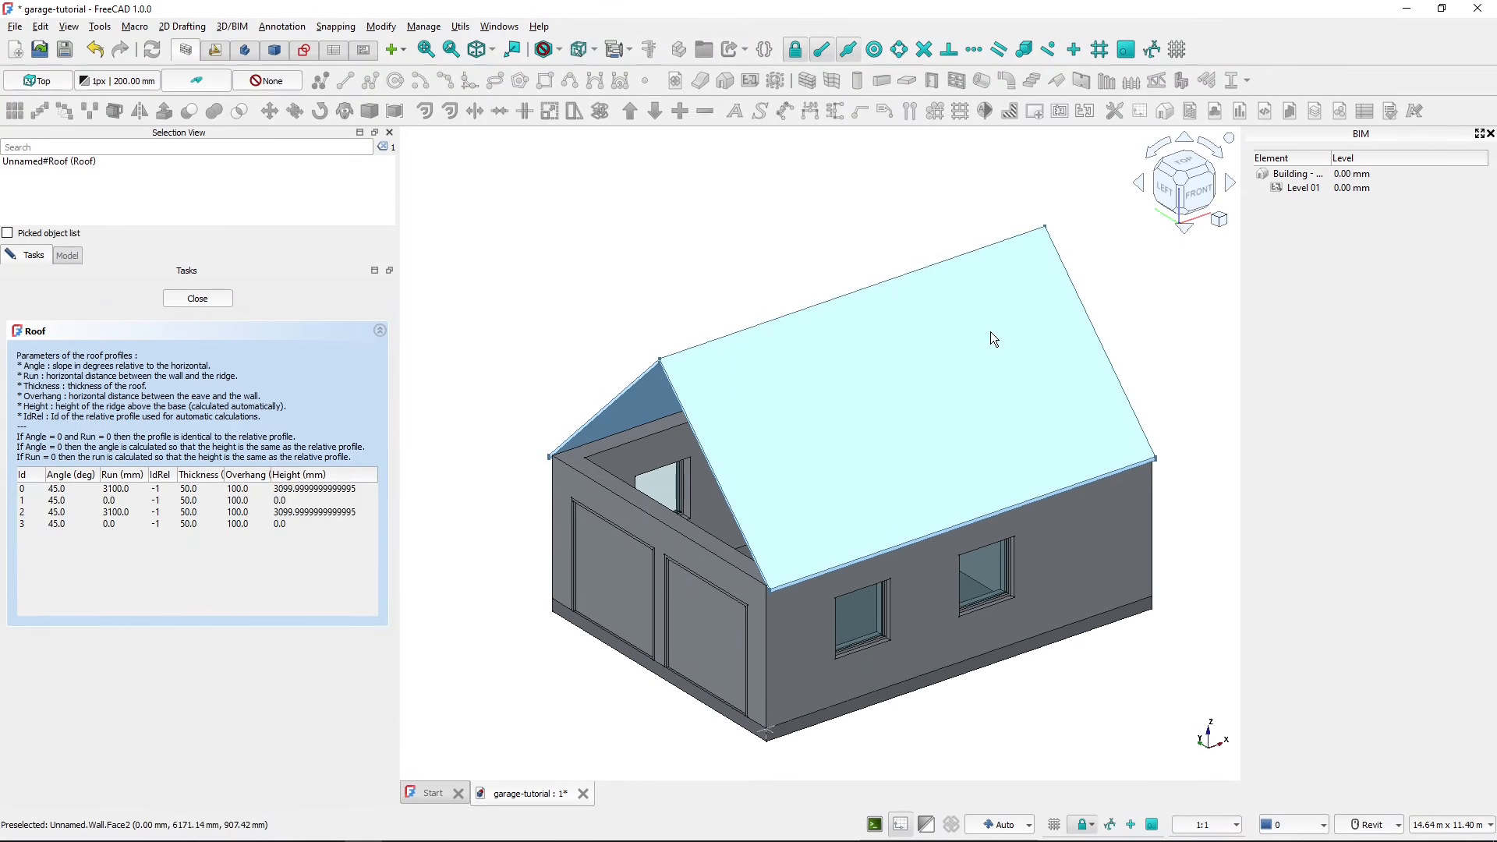
double_click(218, 489)
double_click(221, 512)
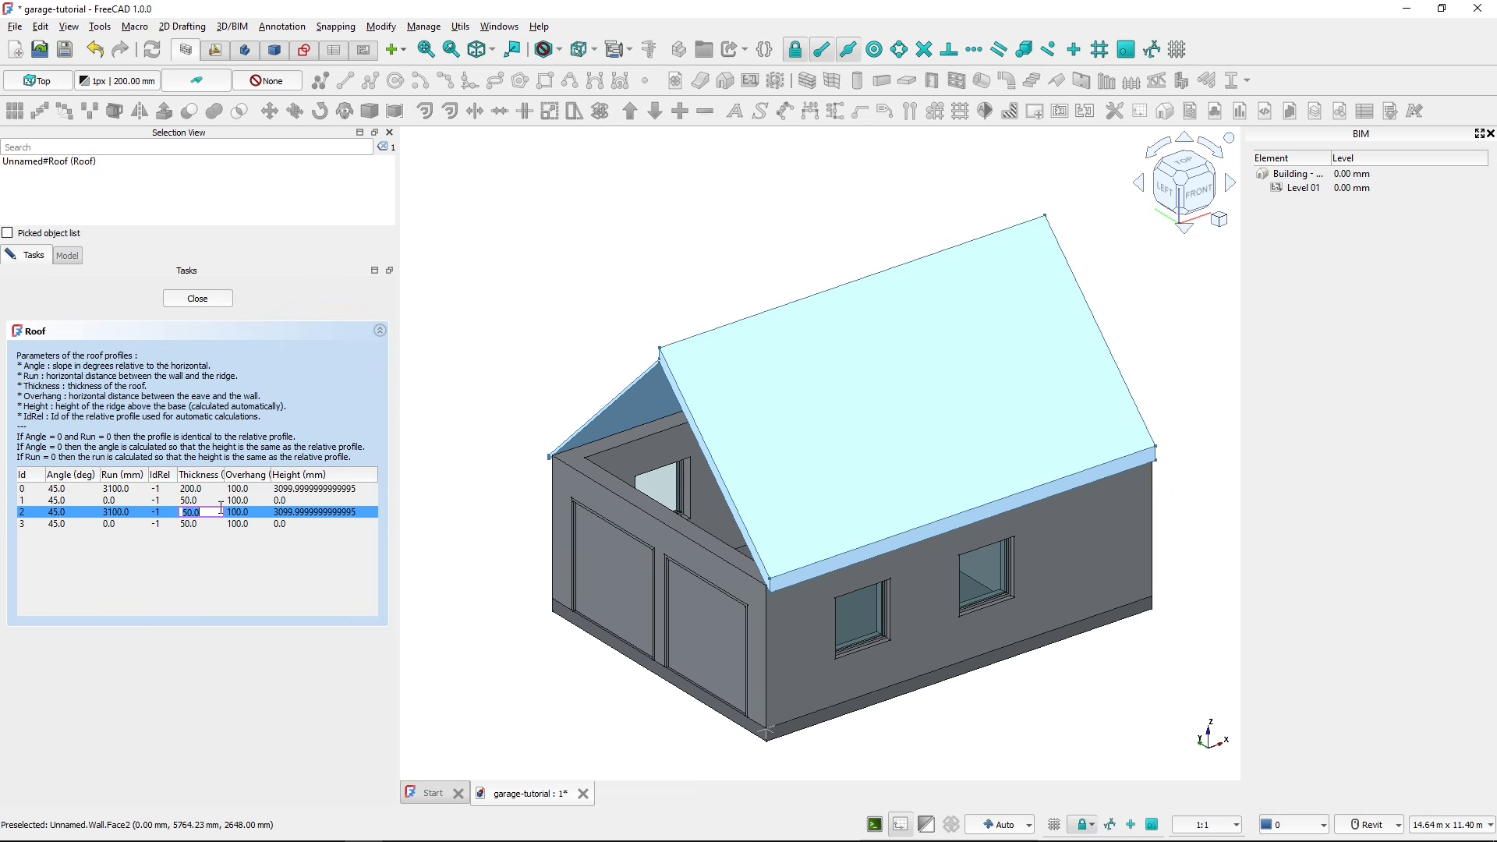
click(217, 501)
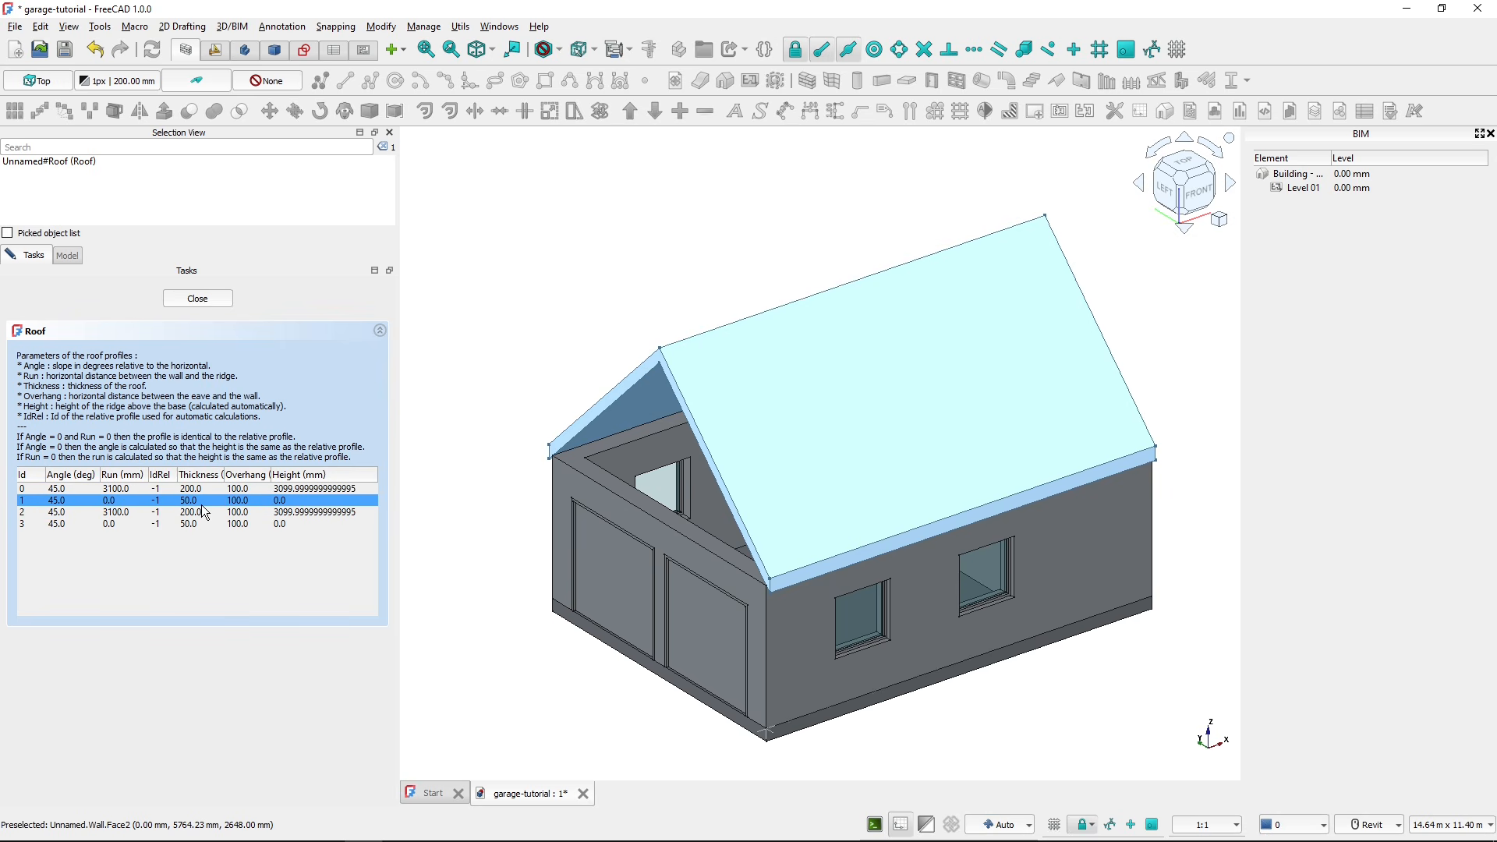
mouse_move(197, 499)
mouse_down()
mouse_move(195, 519)
mouse_move(117, 498)
mouse_move(196, 496)
mouse_up()
shift+middle_drag(484, 476, 584, 452)
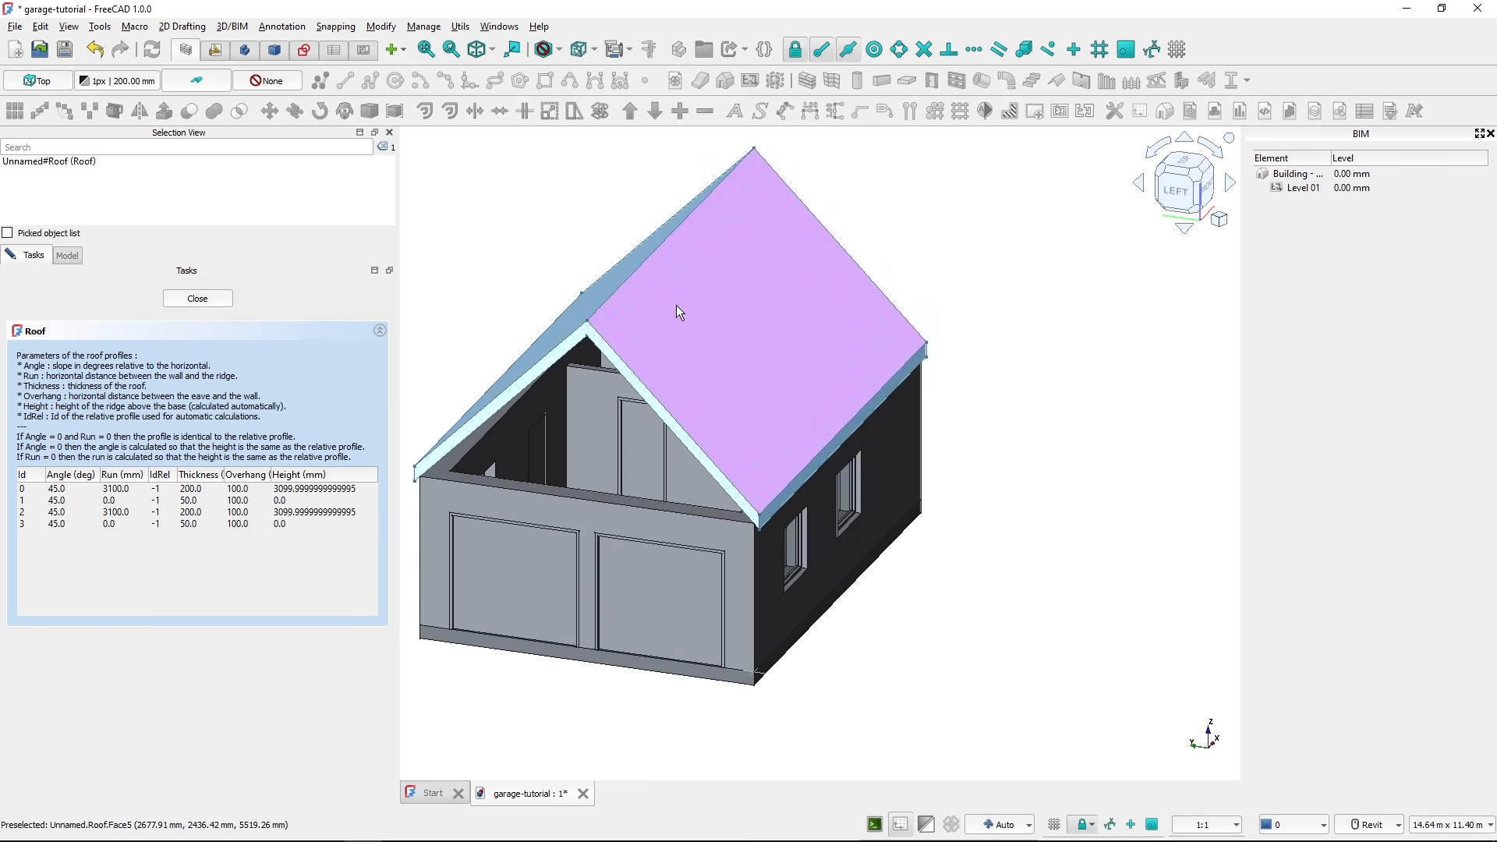
- Consult the roof slope in the PDF's West Elevation and return to the roof profiles in FreeCAD
key(alt+Tab)
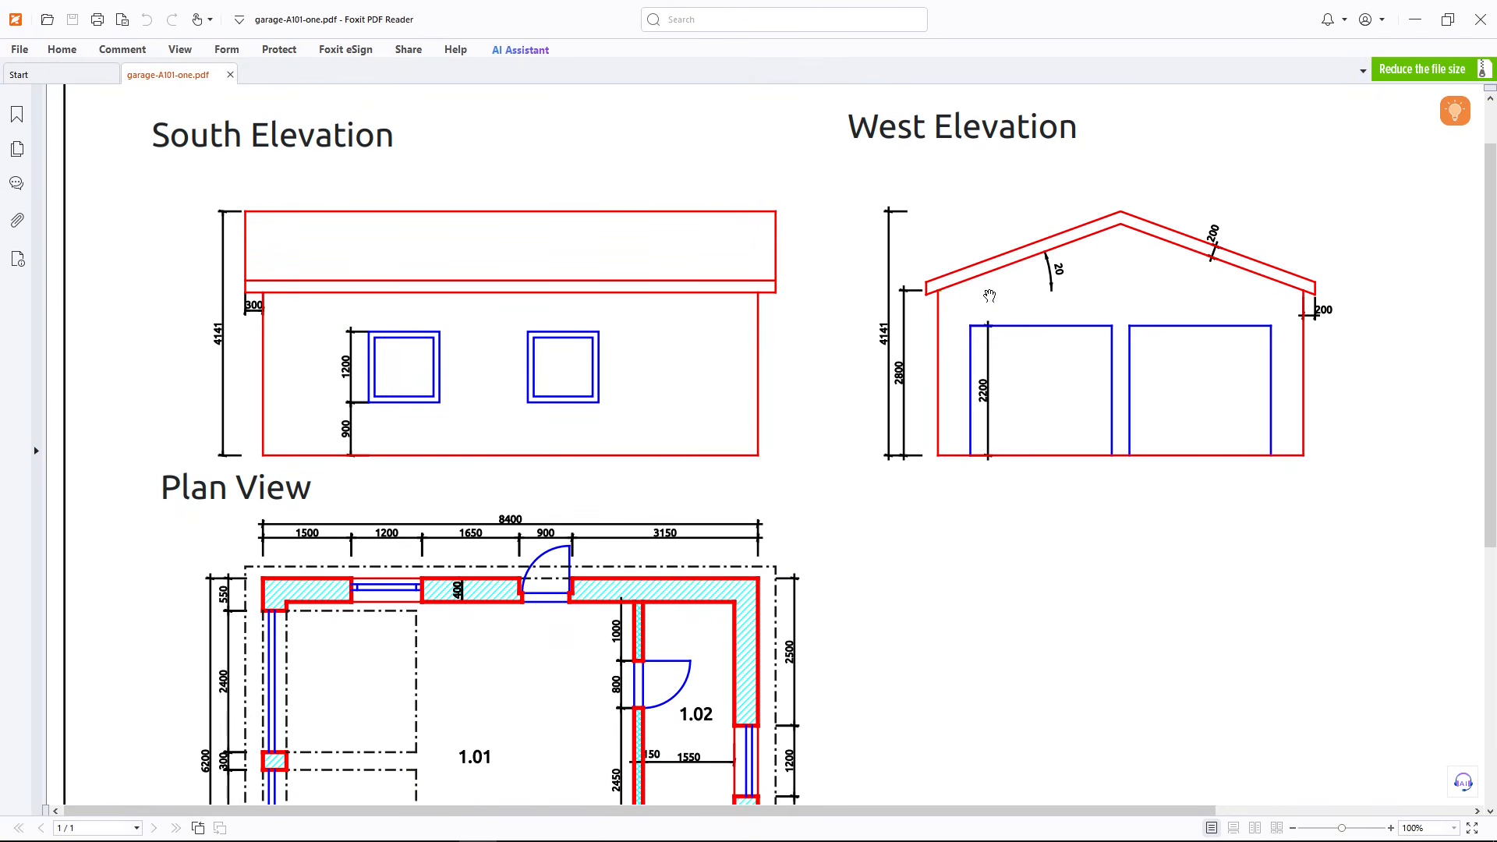
key(alt+Tab)
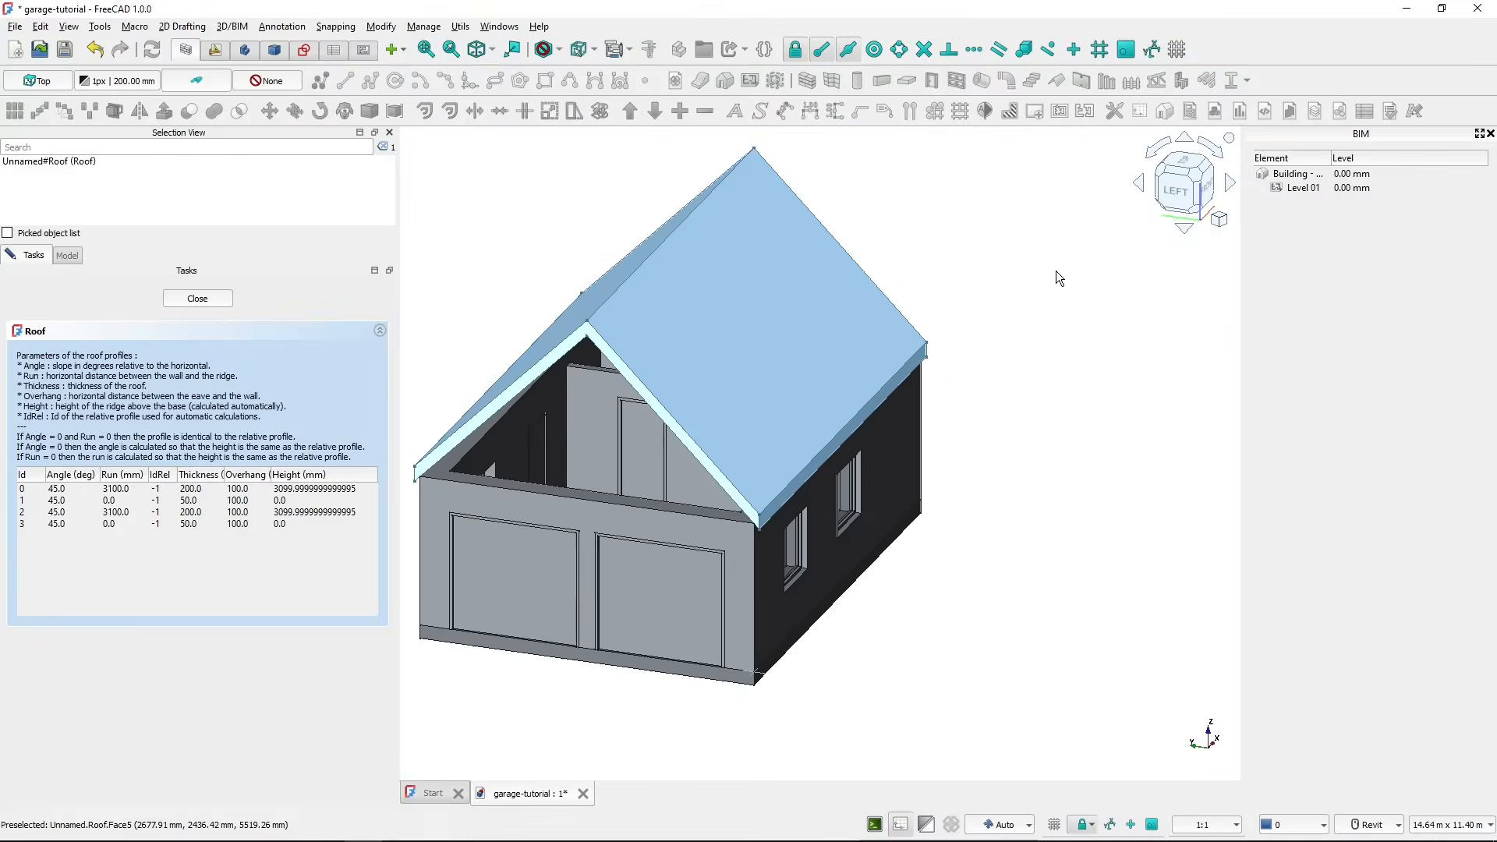
click(325, 500)
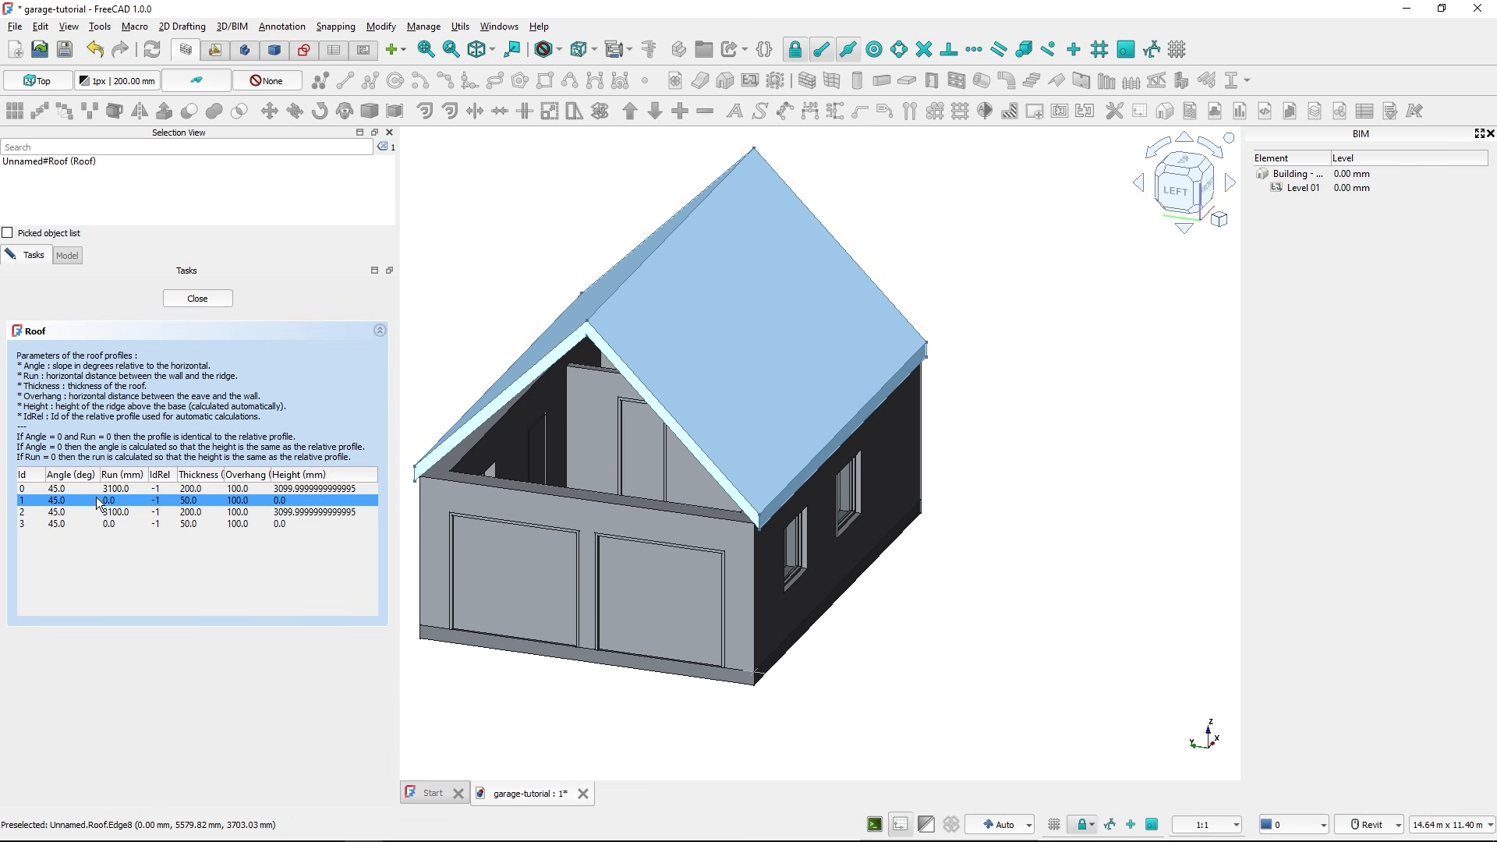
- Set the slope angle of roof profiles 0 and 2 to 20 degrees
double_click(75, 487)
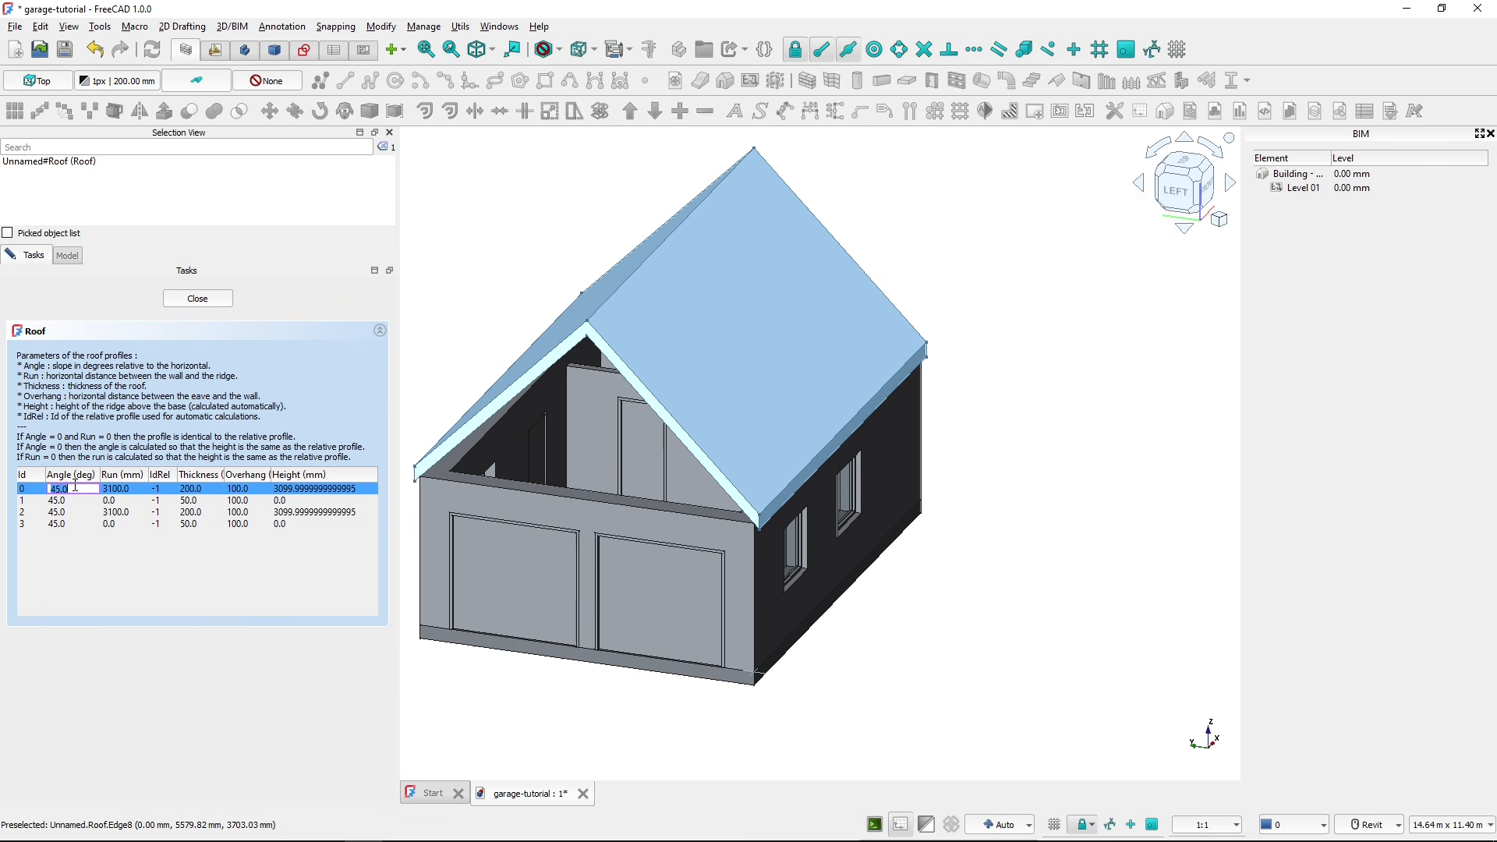
text(20)
key(Return)
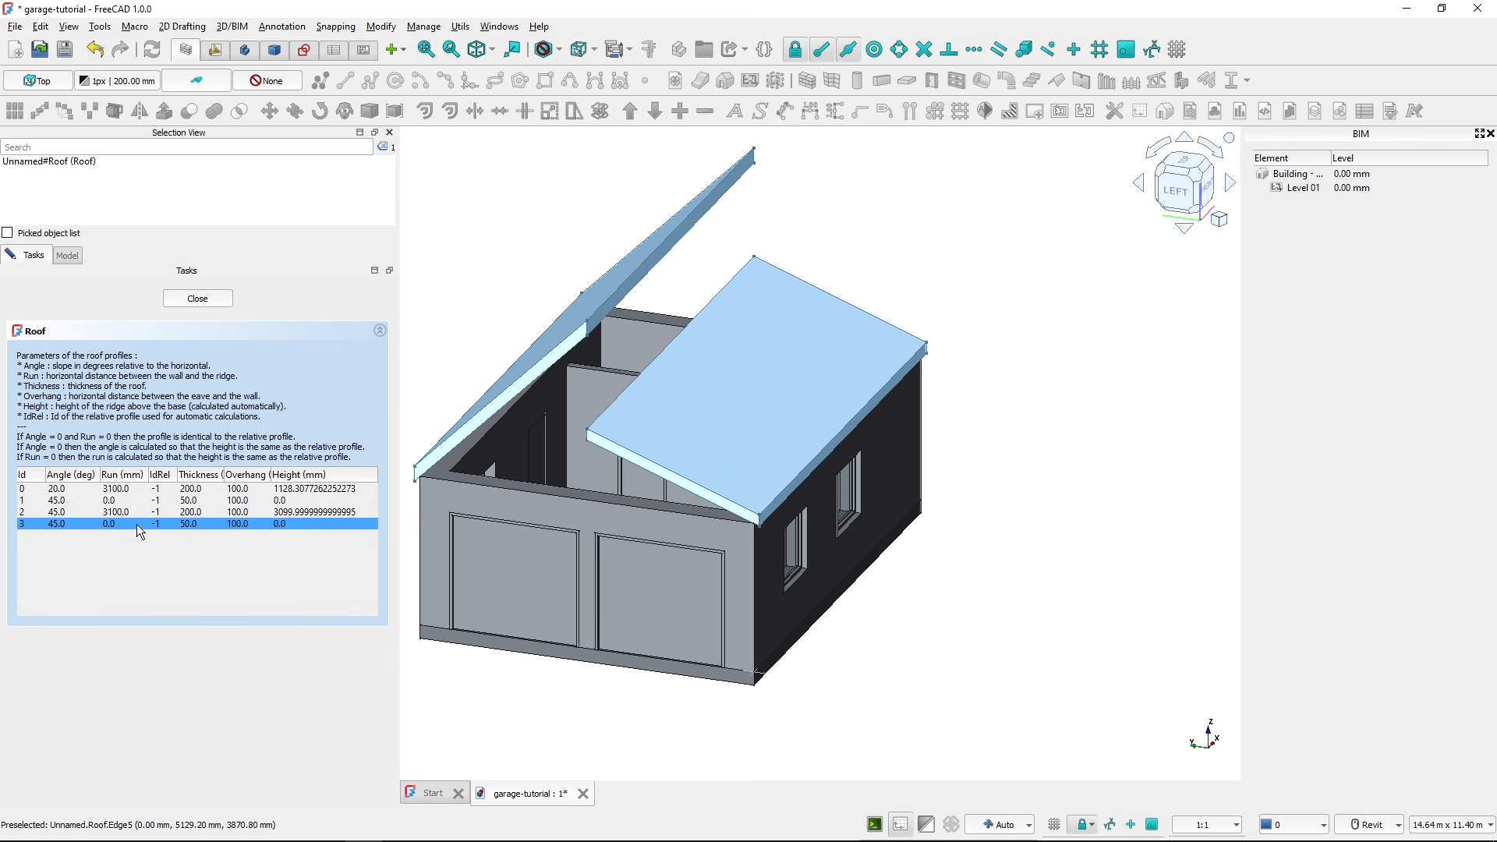
double_click(72, 513)
key(Return)
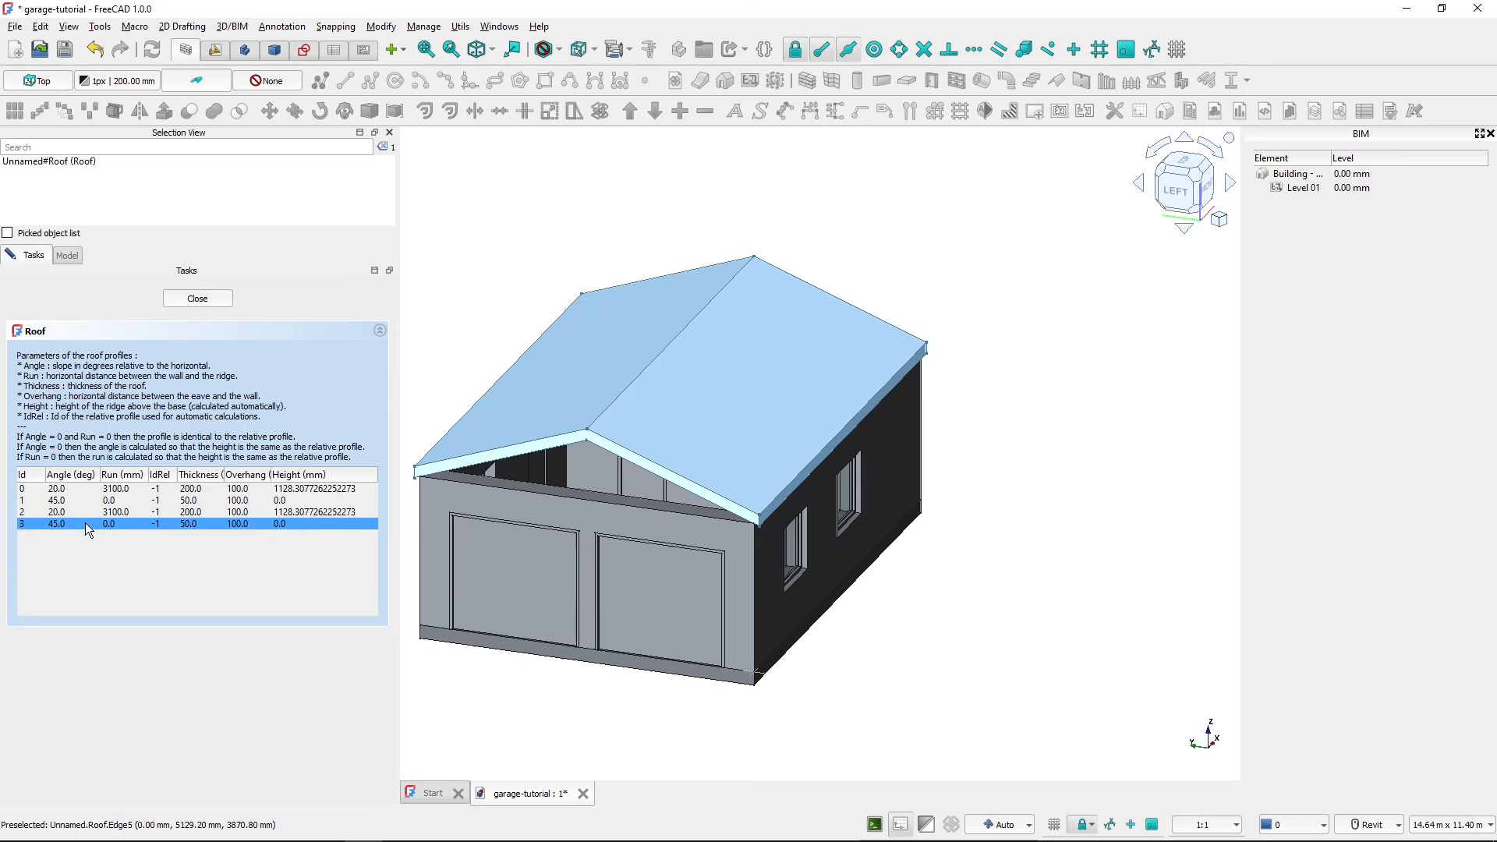
- Try a 30-degree angle on roof profile 2, and set it back to 20 degrees
click(301, 513)
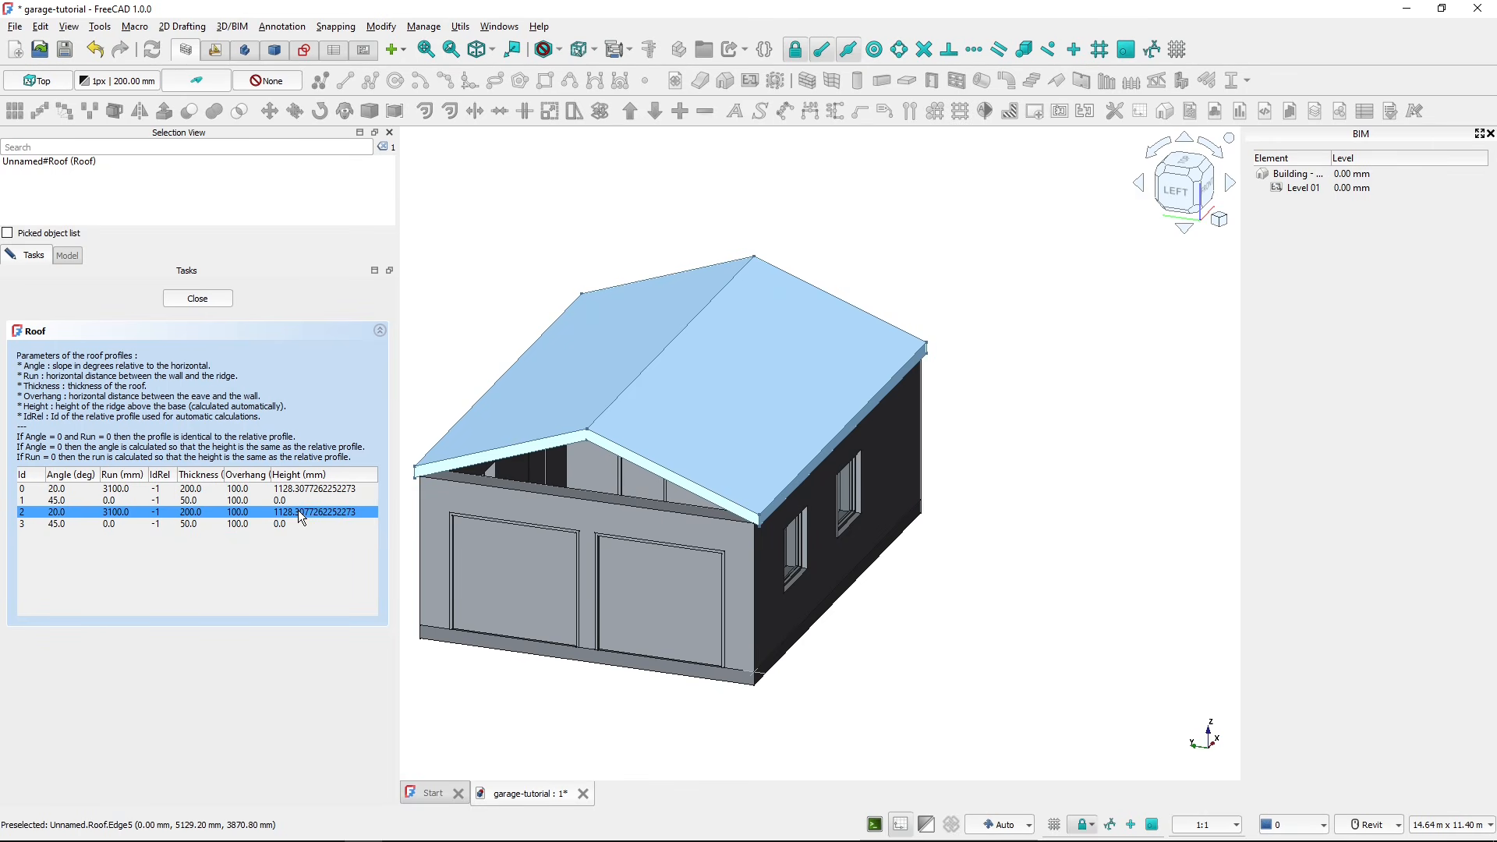
double_click(87, 509)
key(Return)
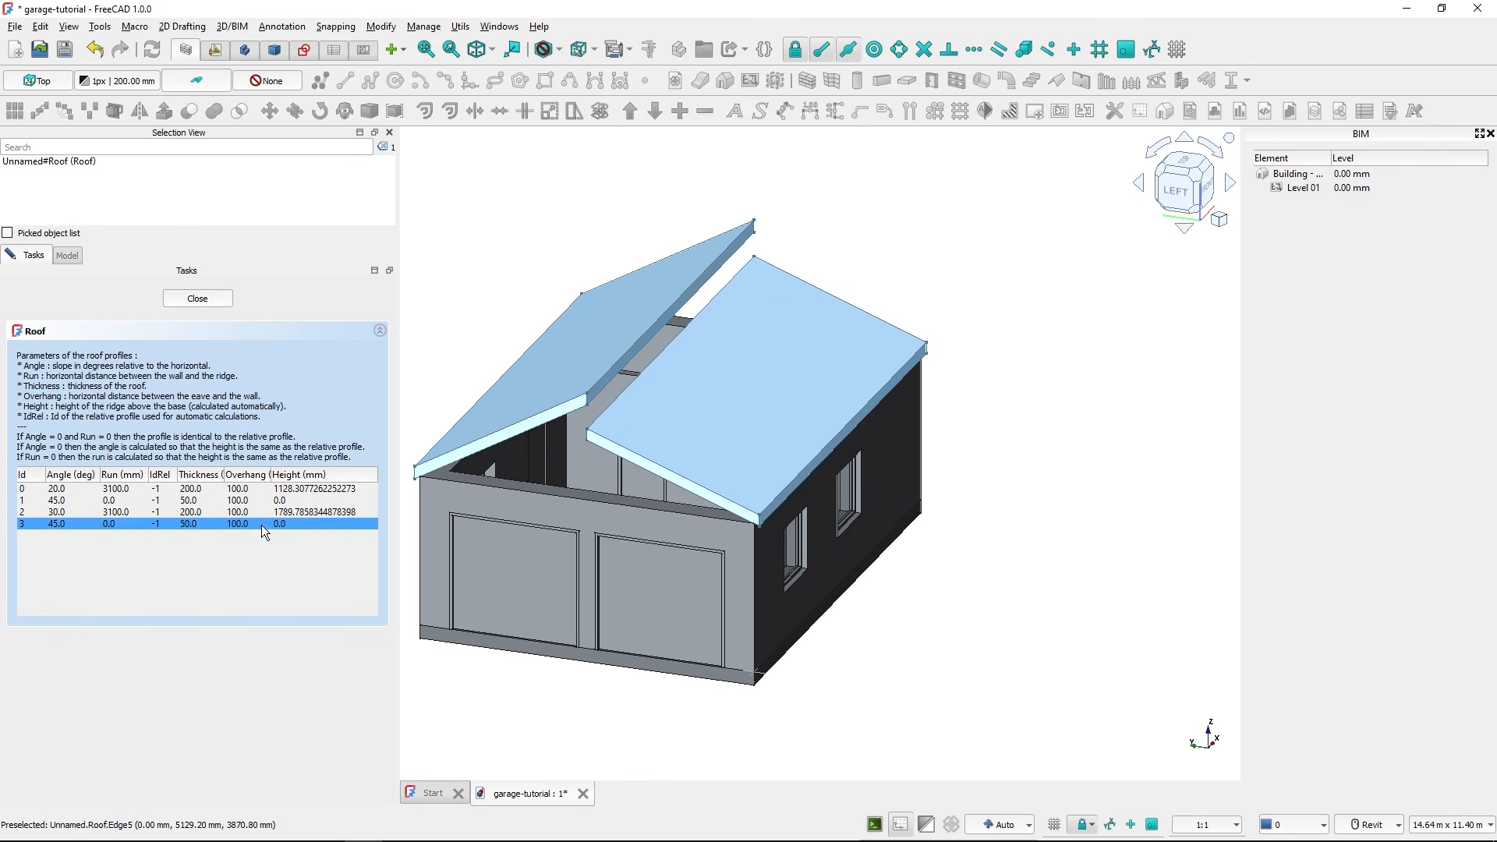
double_click(76, 511)
text(20)
key(Return)
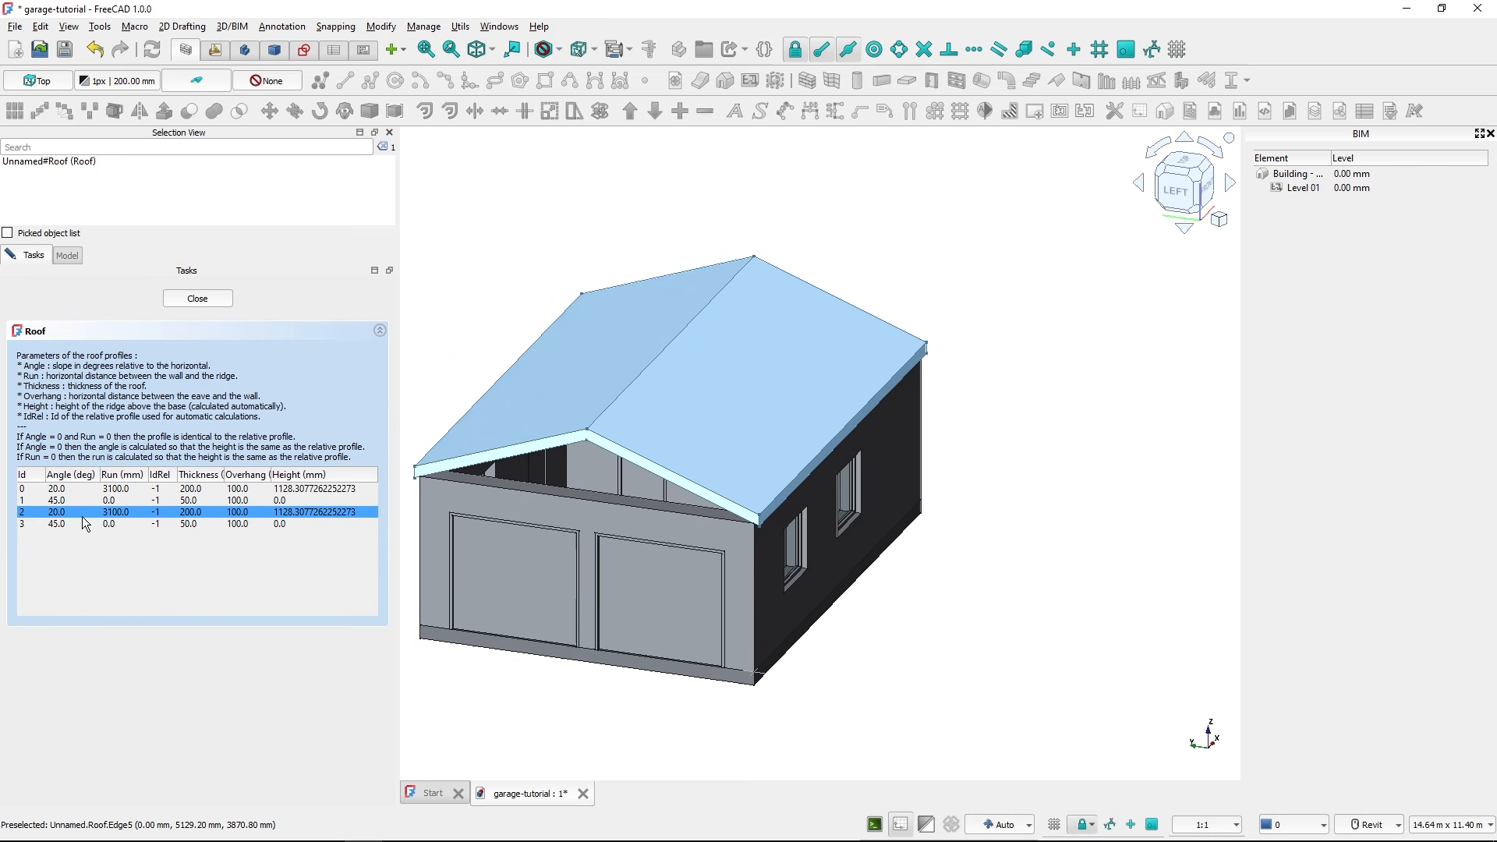
- Check the roof overhang dimensions on the elevations of garage-A101-one.pdf in Foxit PDF Reader, and return to FreeCAD
click(922, 625)
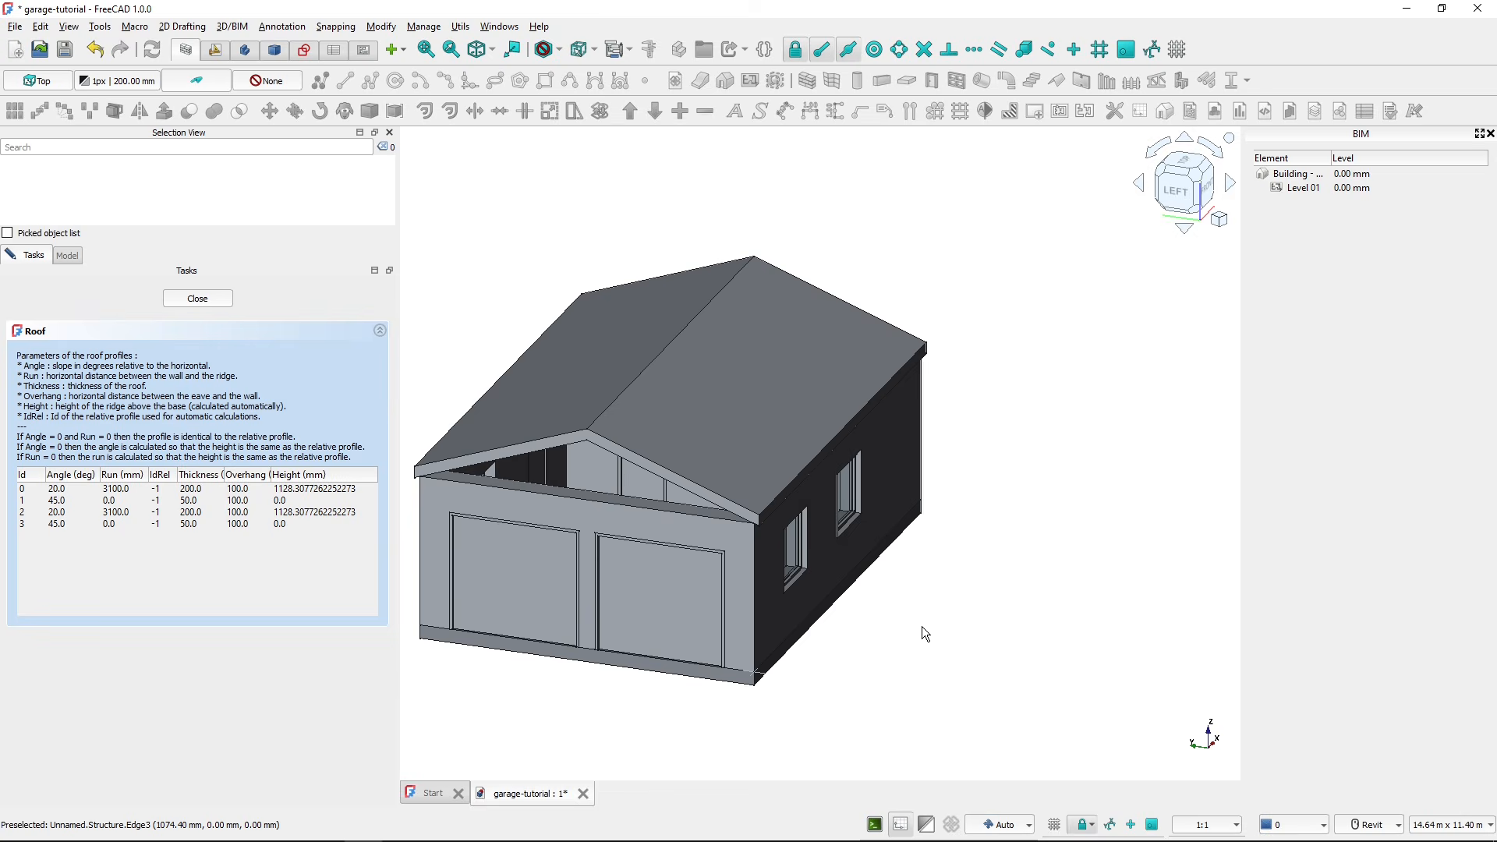
shift+middle_drag(919, 624, 880, 625)
middle_drag(789, 621, 624, 704)
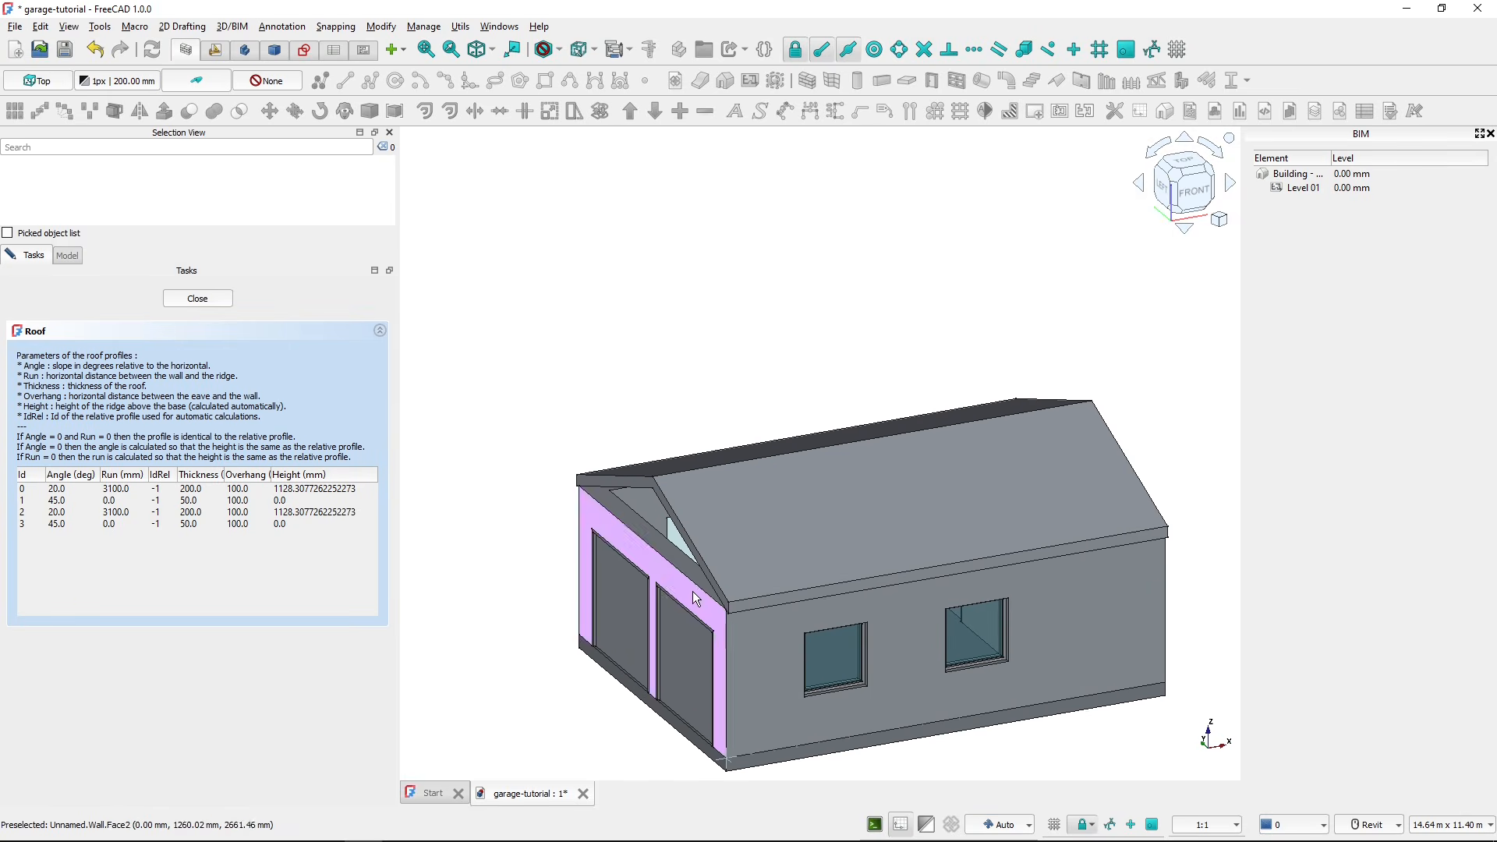
key(alt+Tab)
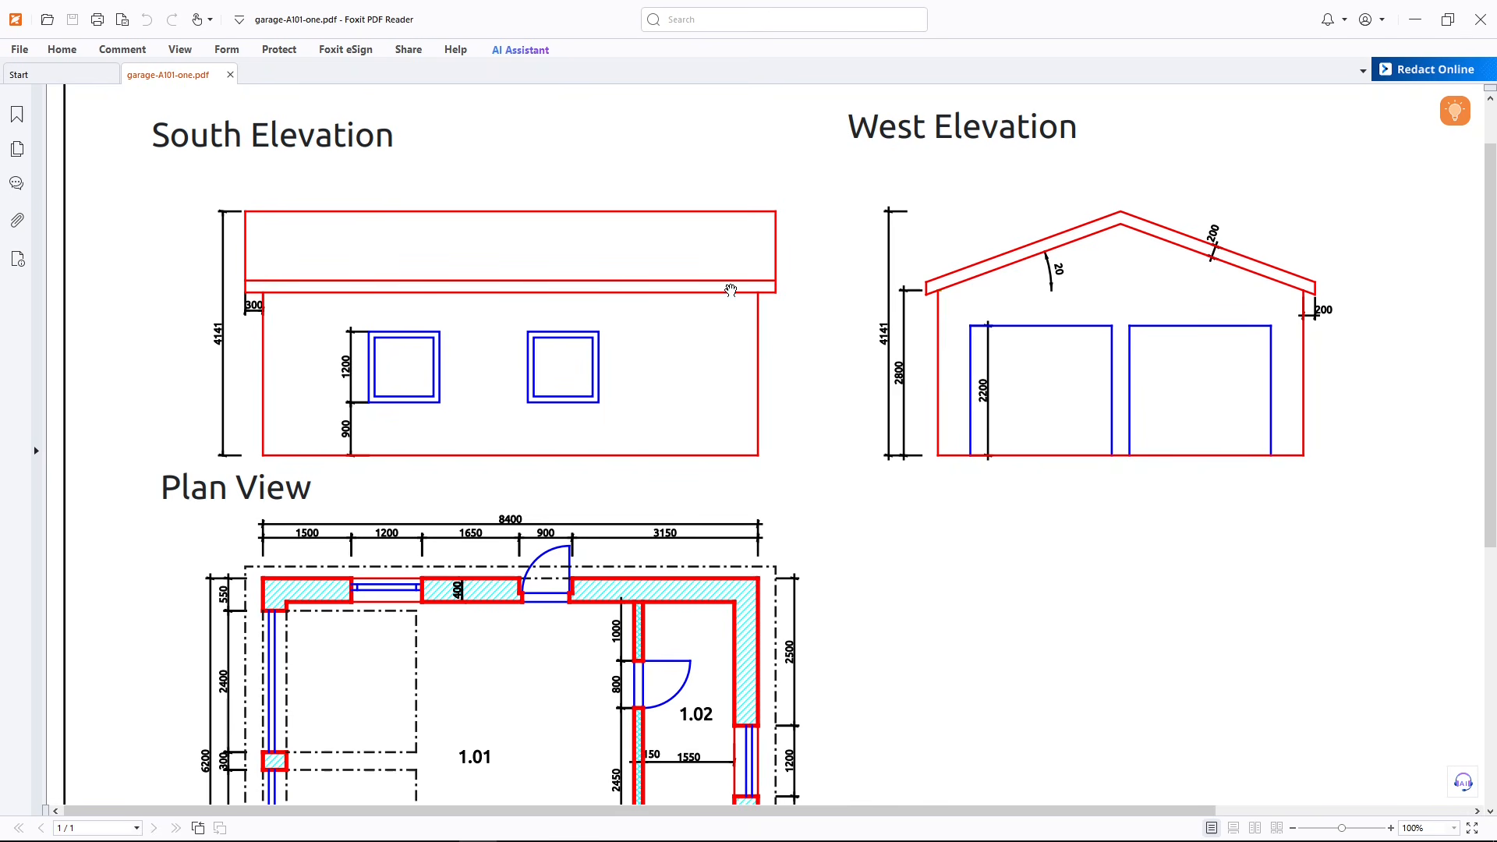
key(alt+Tab)
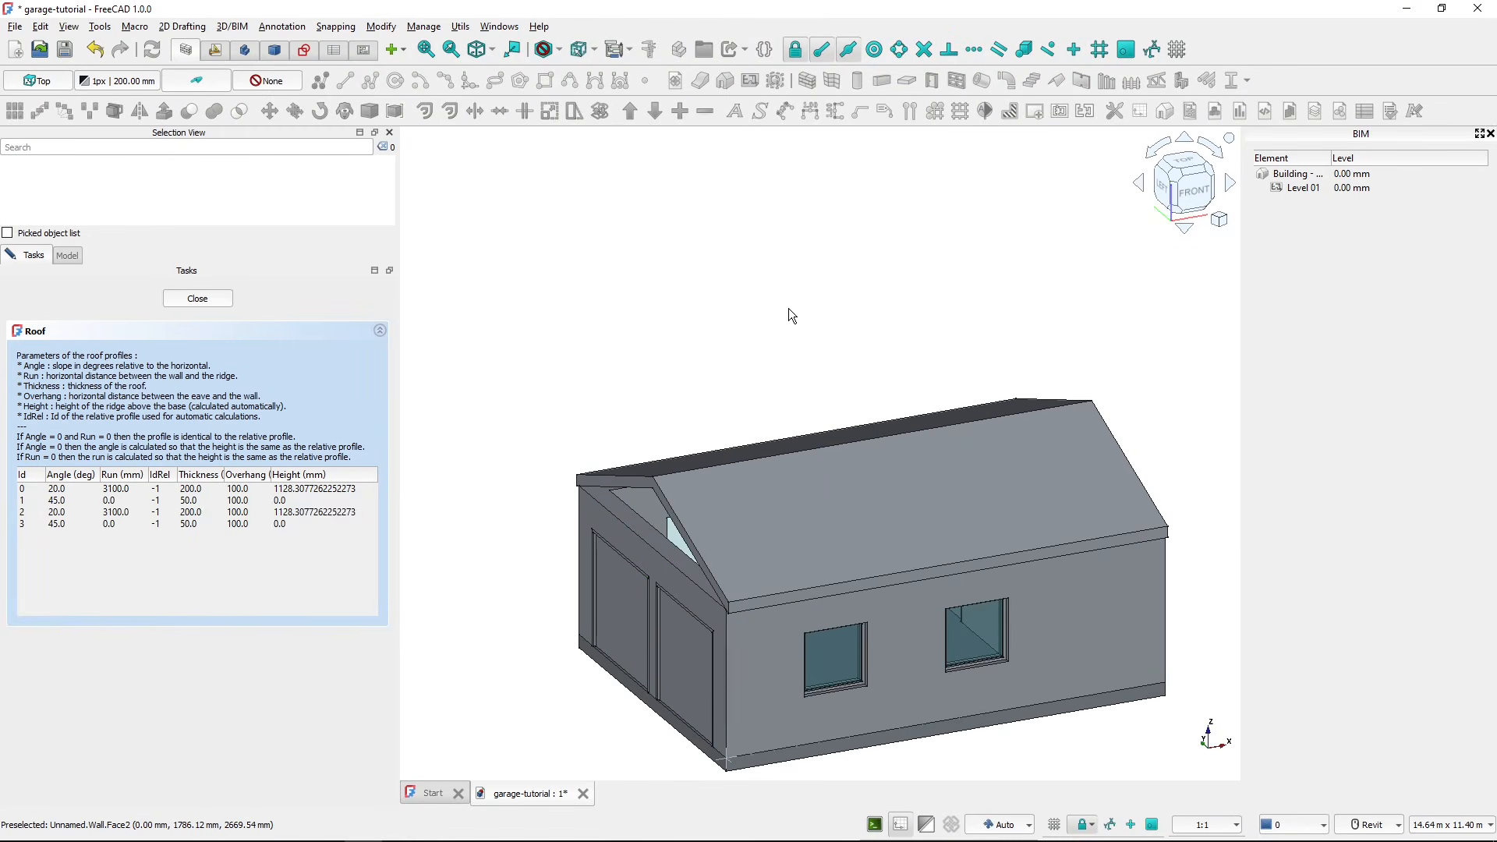
- Set the overhang of roof profile 0 to 200 mm
click(32, 490)
shift+middle_drag(721, 630, 889, 557)
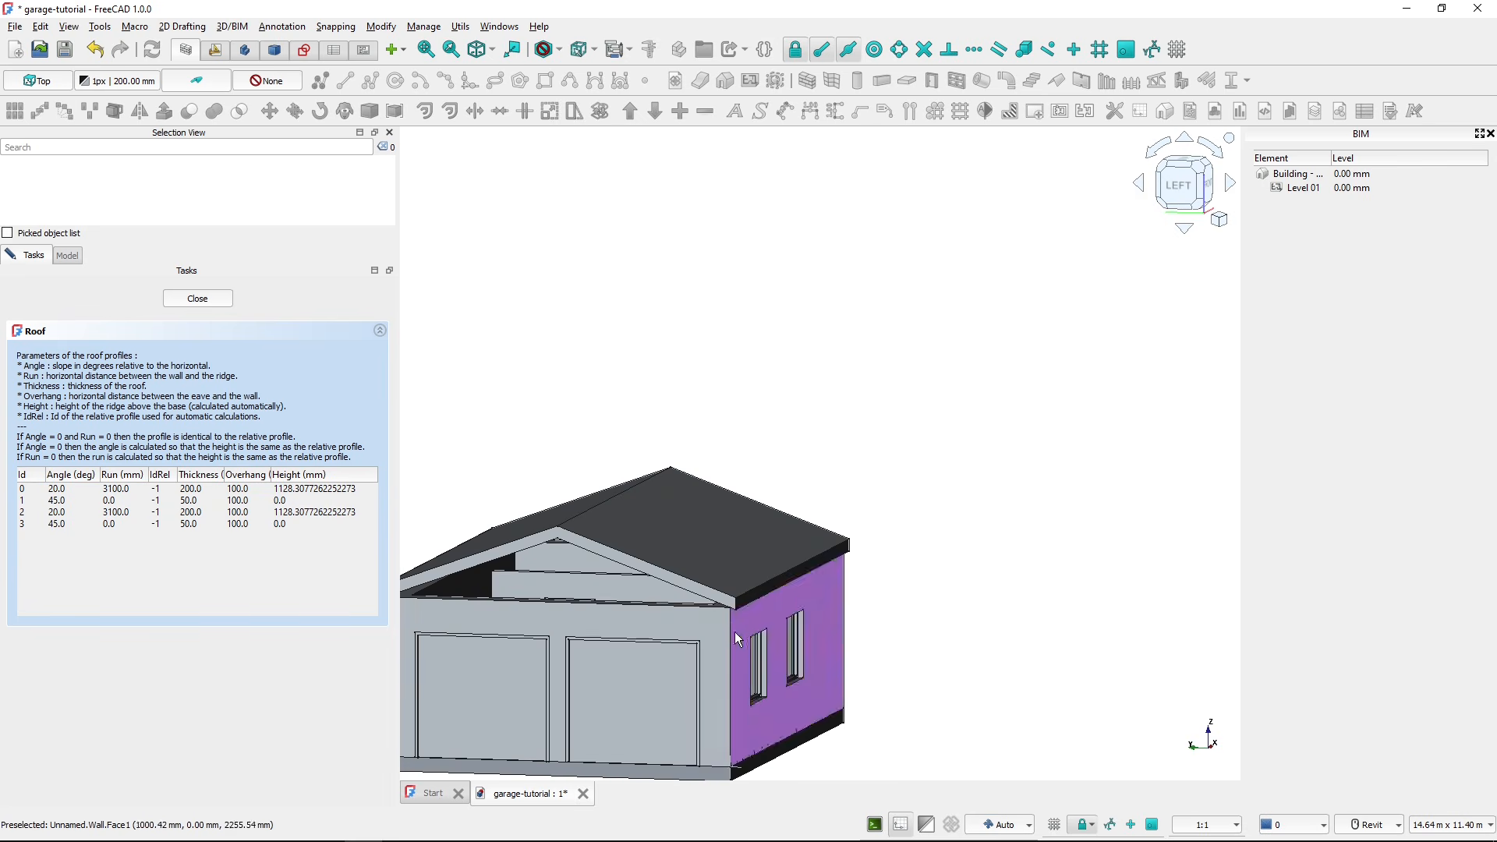
scroll(725, 626, up, 3)
scroll(723, 624, down, 6)
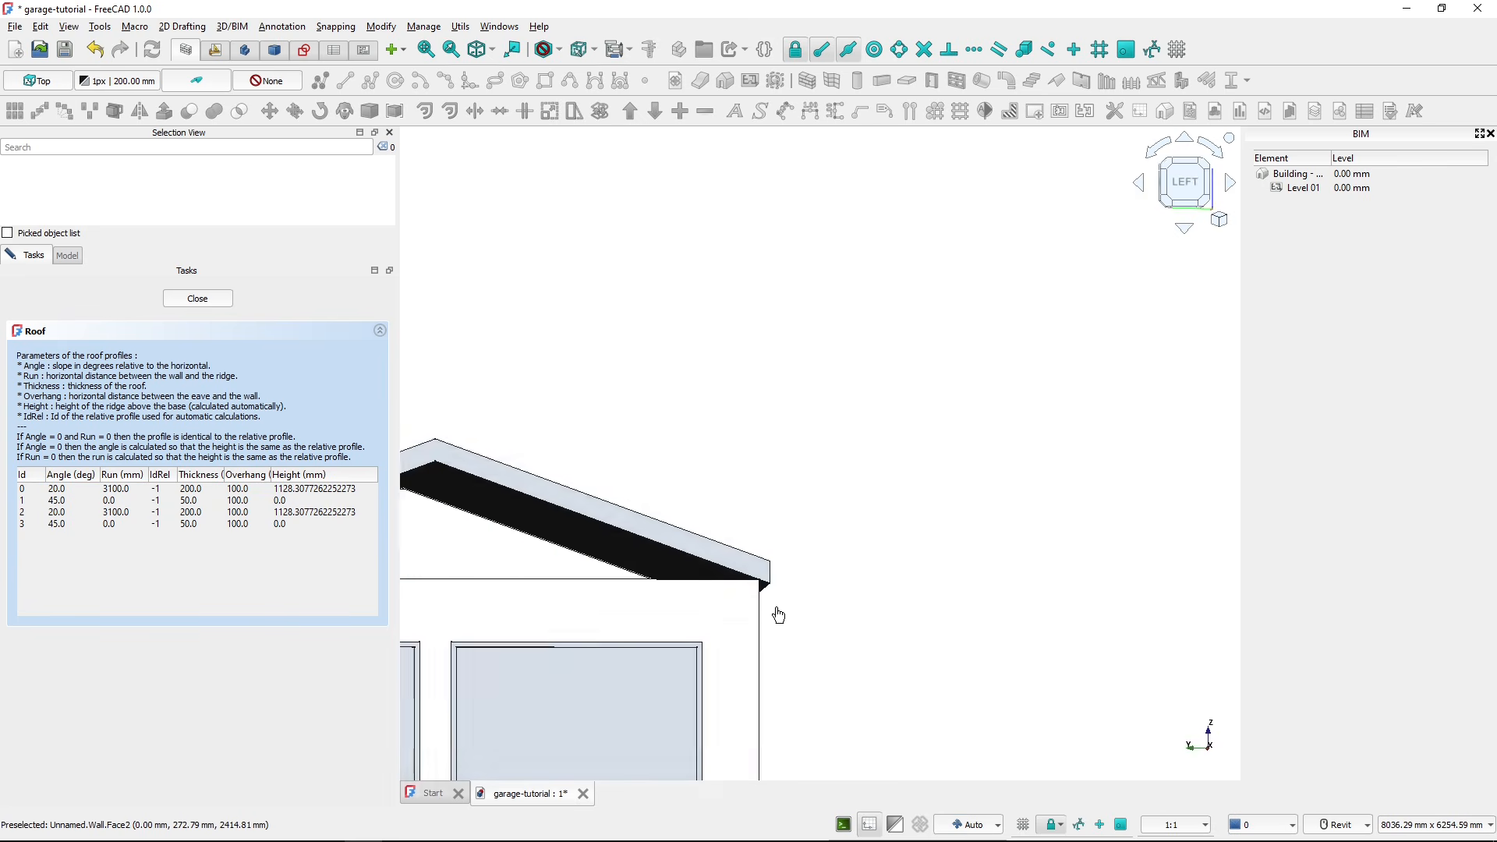
shift+middle_drag(731, 637, 539, 619)
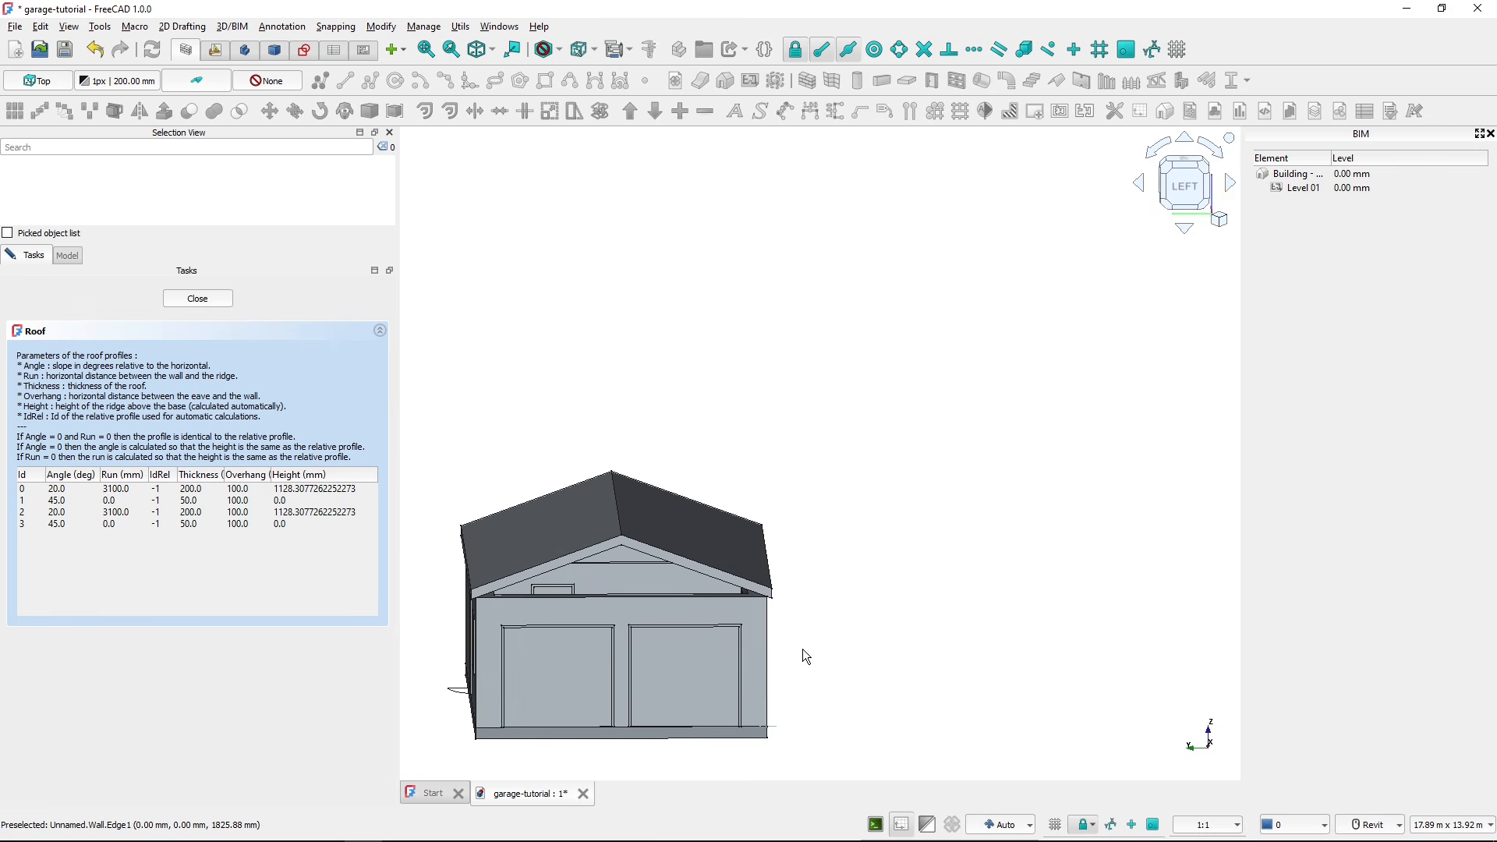
shift+middle_drag(784, 629, 754, 629)
scroll(757, 605, up, 6)
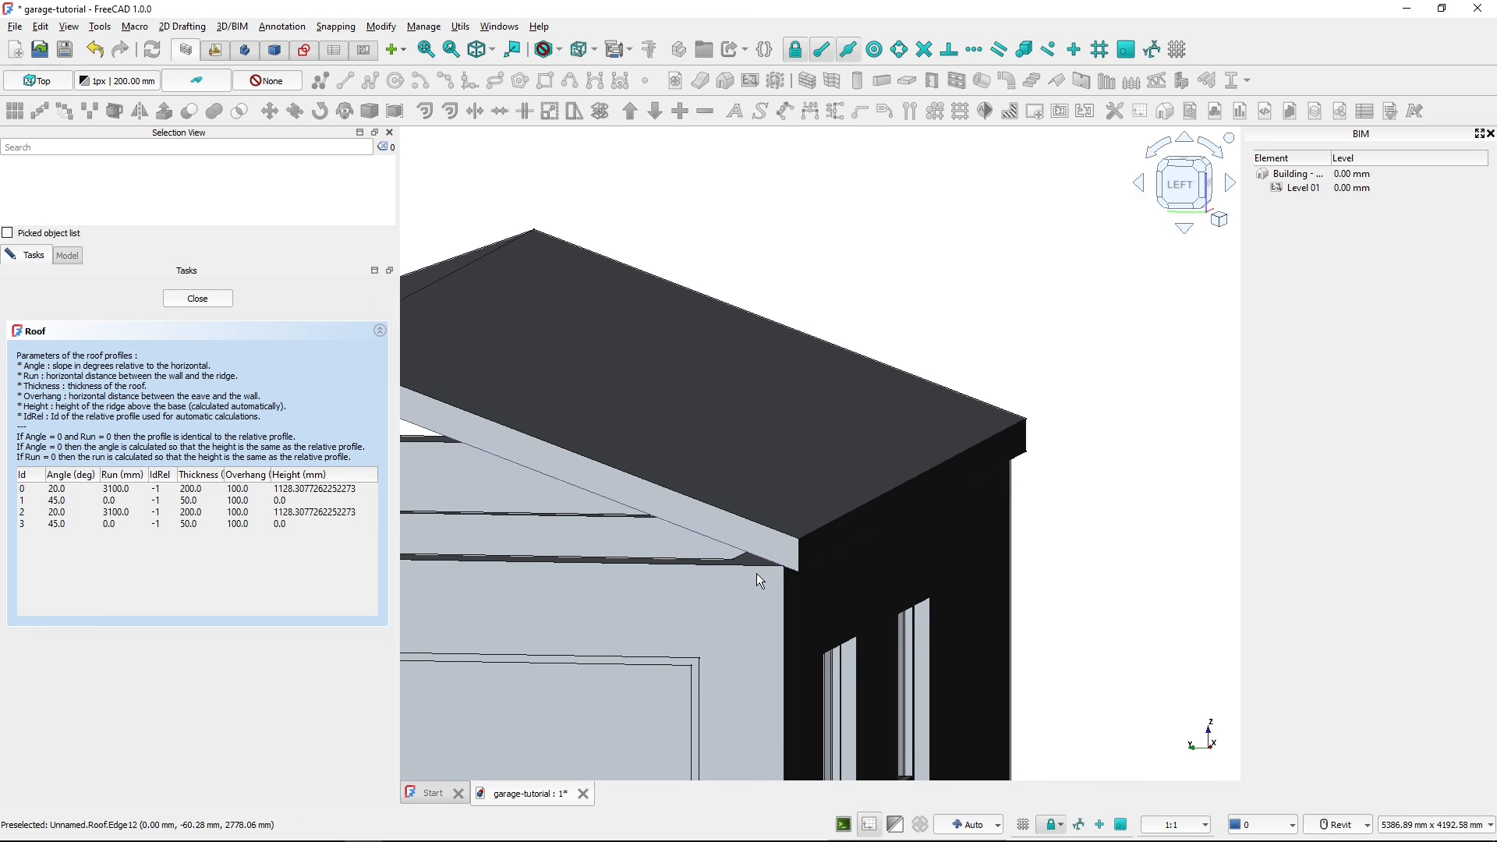
double_click(268, 490)
text(200)
key(Return)
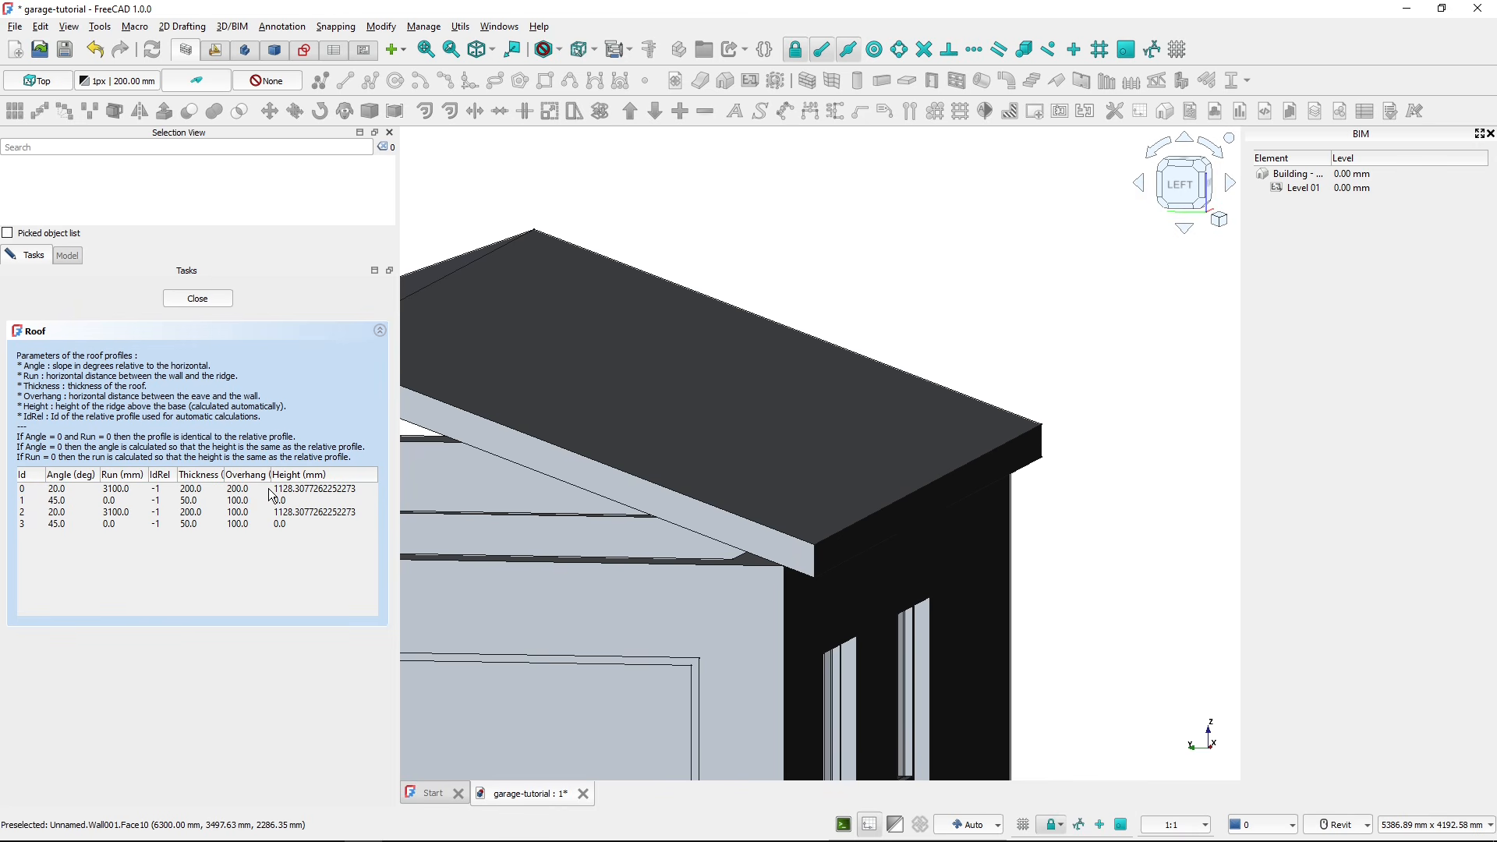
- Set the overhang of roof profile 2 to 200 mm, matching the opposite eave
middle_drag(543, 538, 1251, 517)
scroll(499, 547, up, 1)
click(265, 511)
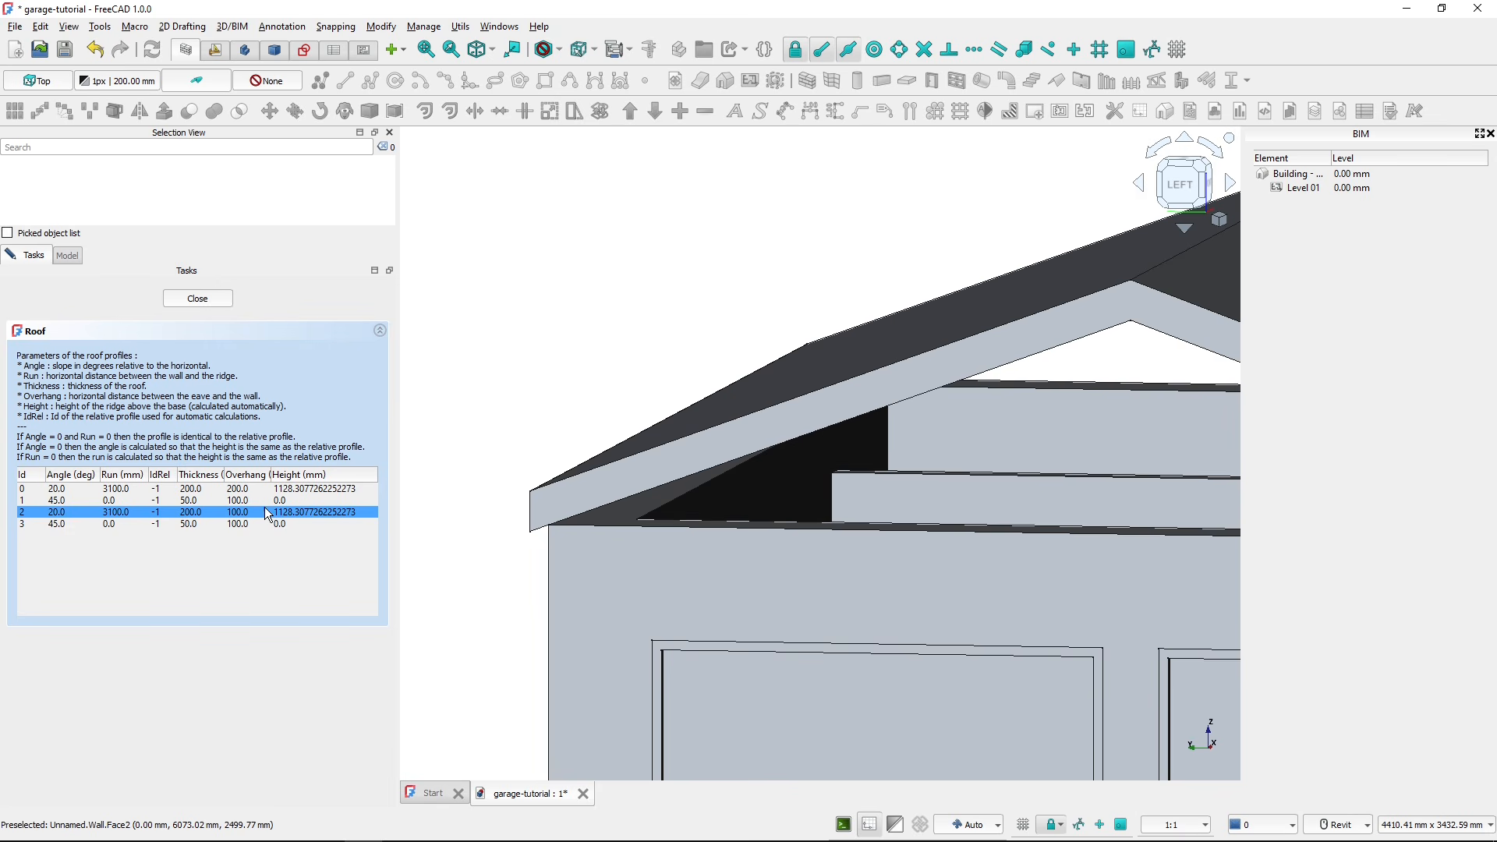
double_click(266, 510)
text(200)
key(Return)
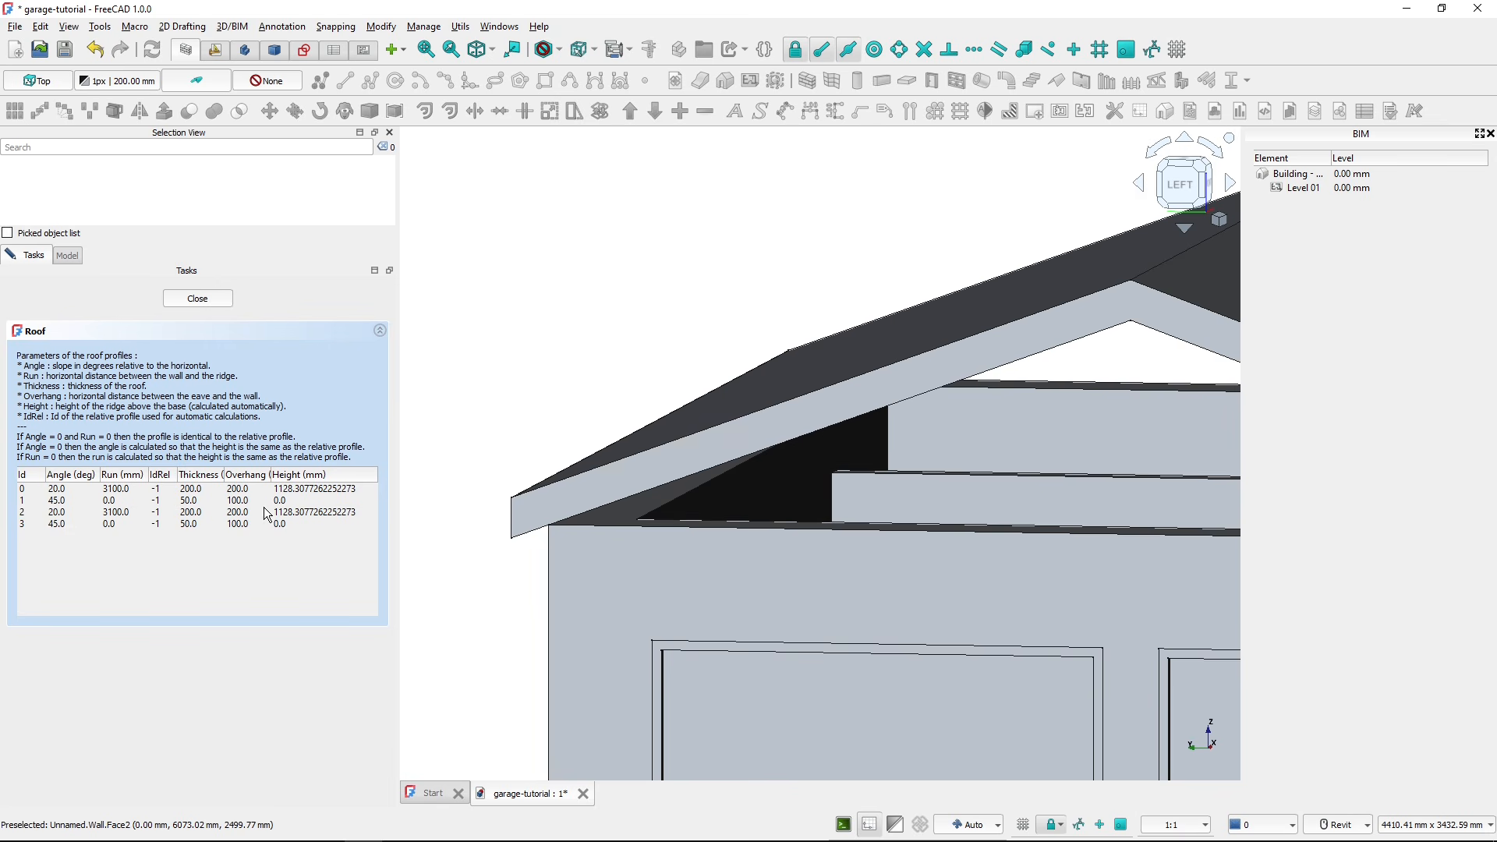
- Set the overhang of roof profile 3, on the garage-door gable end, to 300 mm
scroll(636, 517, down, 6)
shift+middle_drag(774, 536, 583, 555)
scroll(737, 545, up, 3)
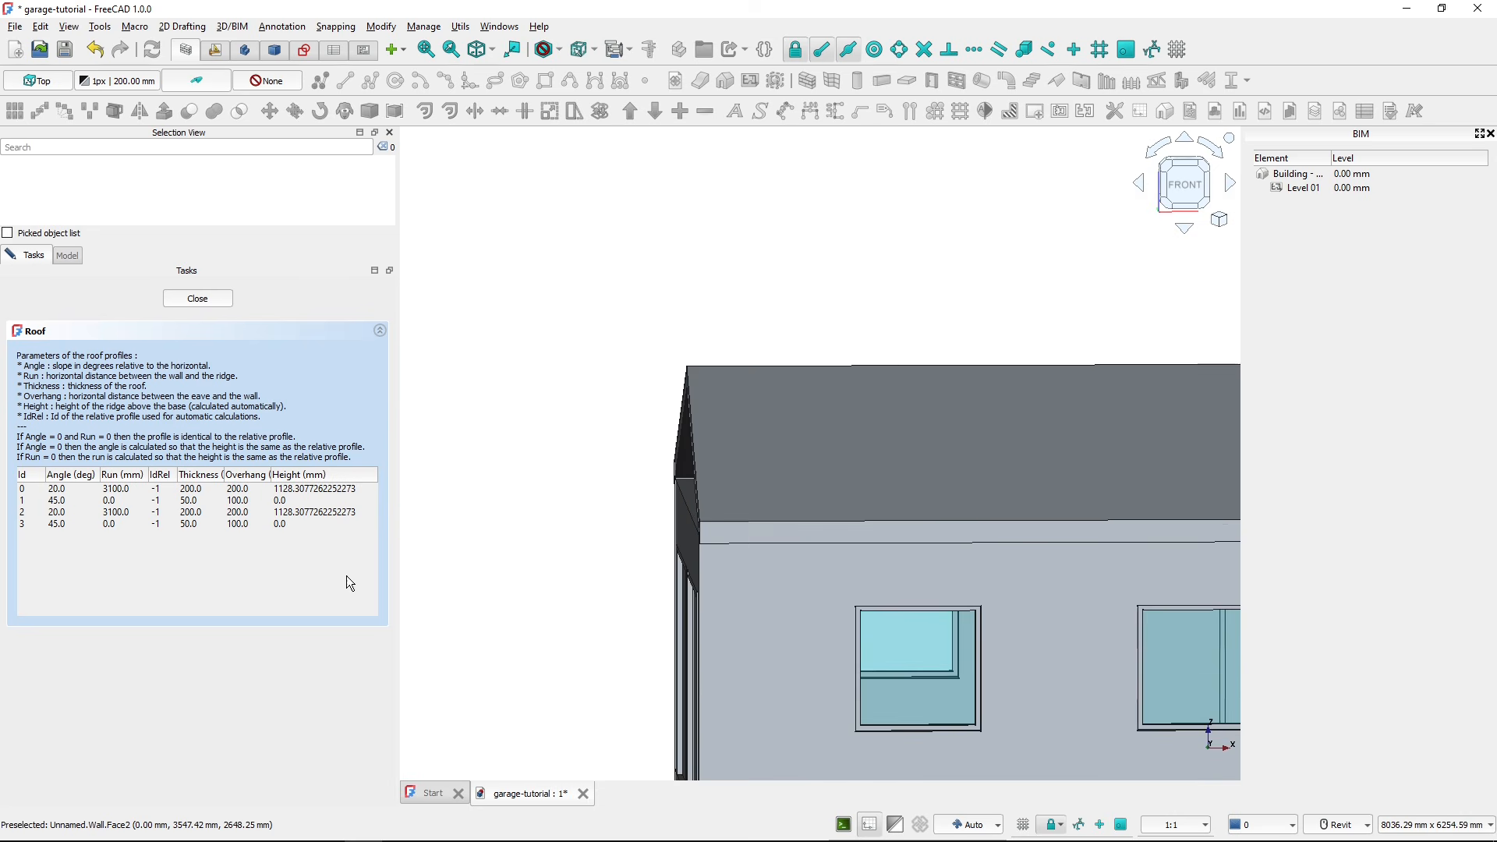
click(260, 524)
text(3)
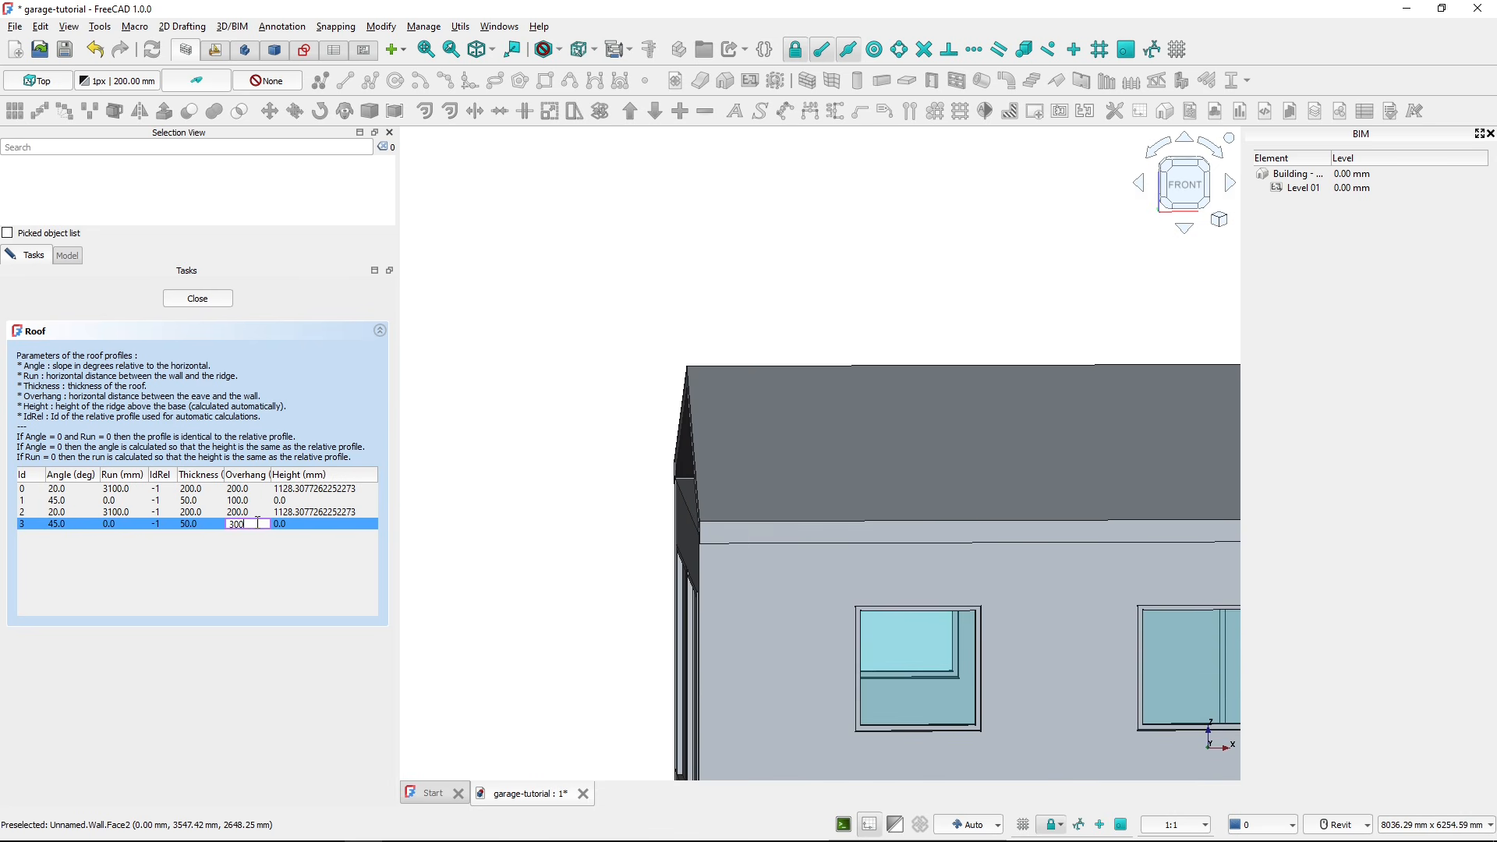
text(00)
key(Return)
- Set the overhang of roof profile 1, on the rear gable end, to 300 mm
middle_drag(938, 530, 363, 555)
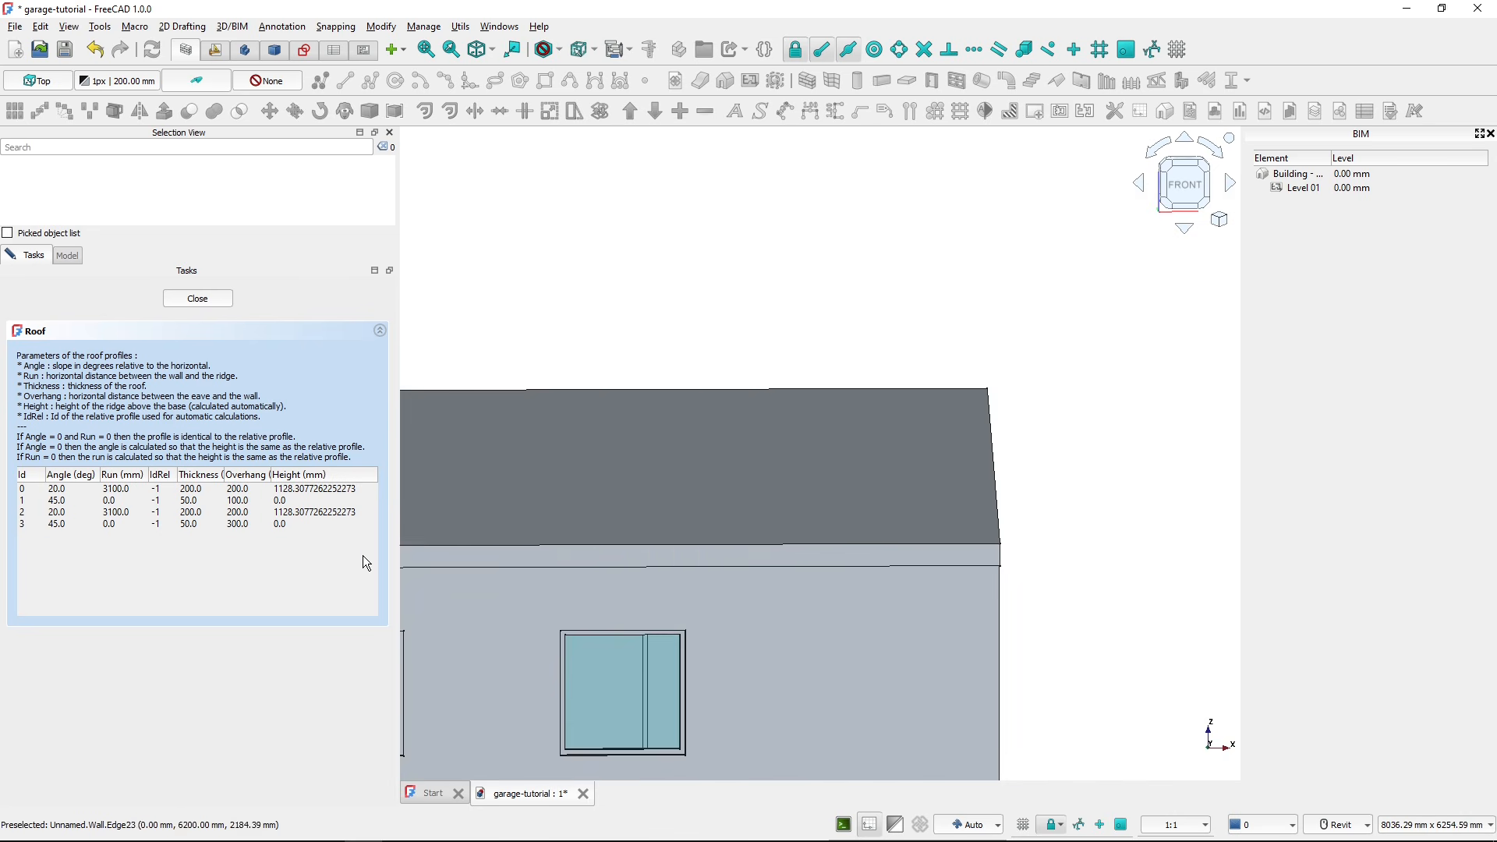
middle_drag(603, 545, 916, 534)
middle_drag(534, 543, 794, 554)
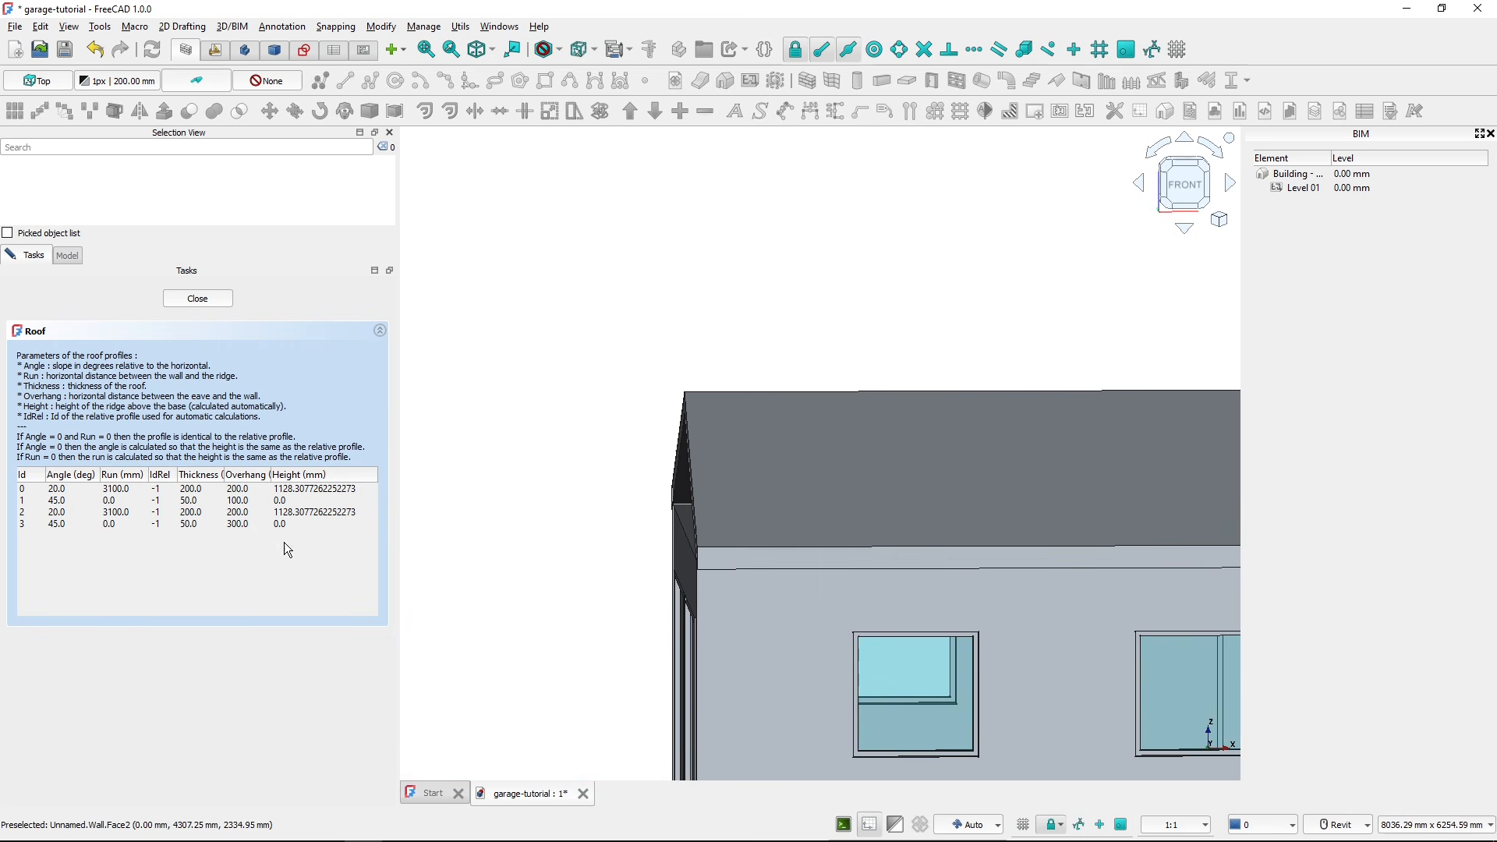
click(259, 525)
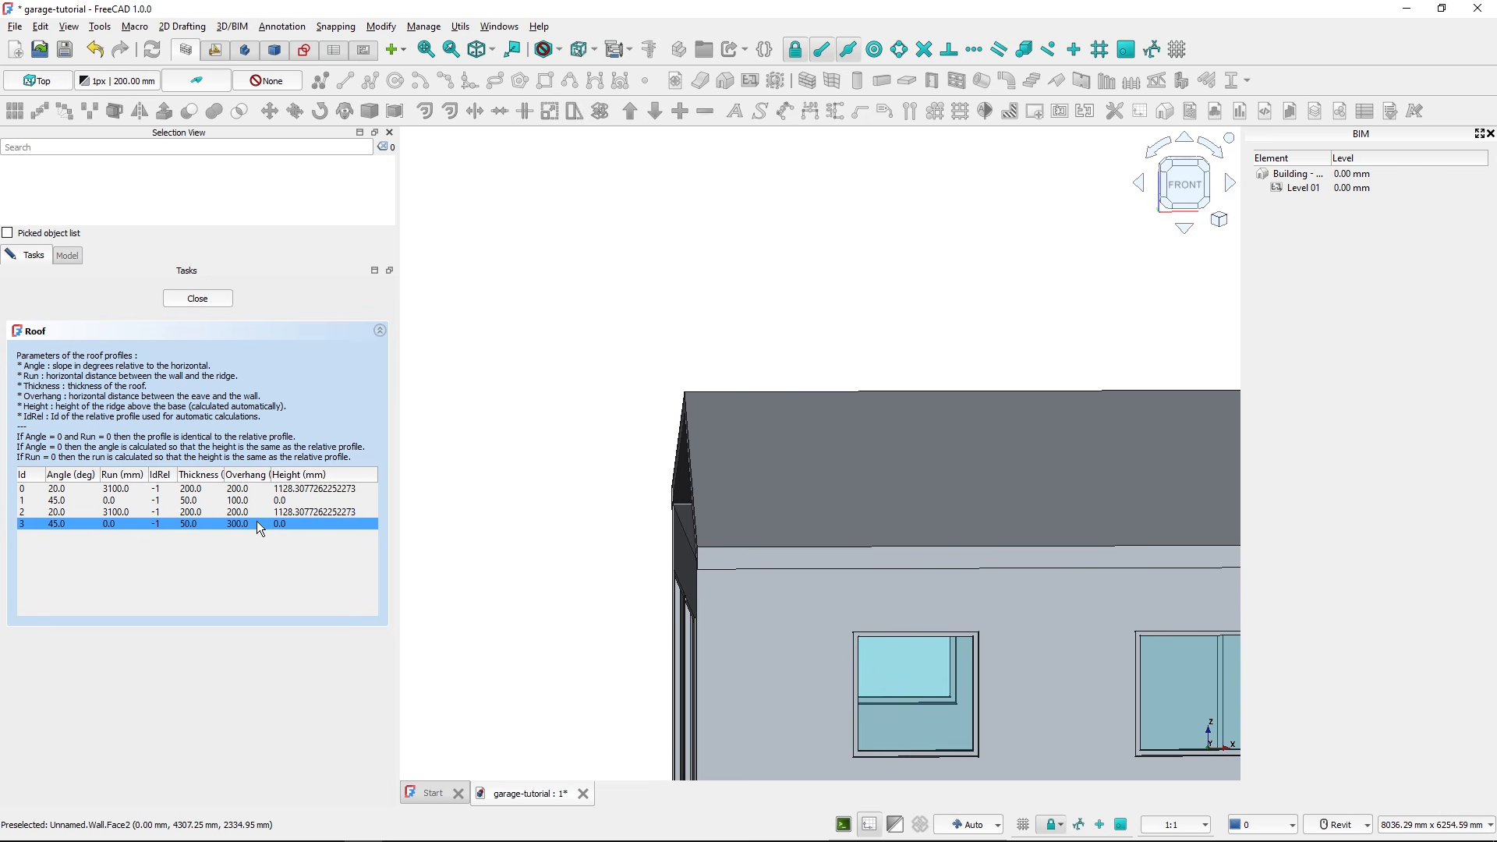
click(256, 503)
double_click(254, 503)
text(300)
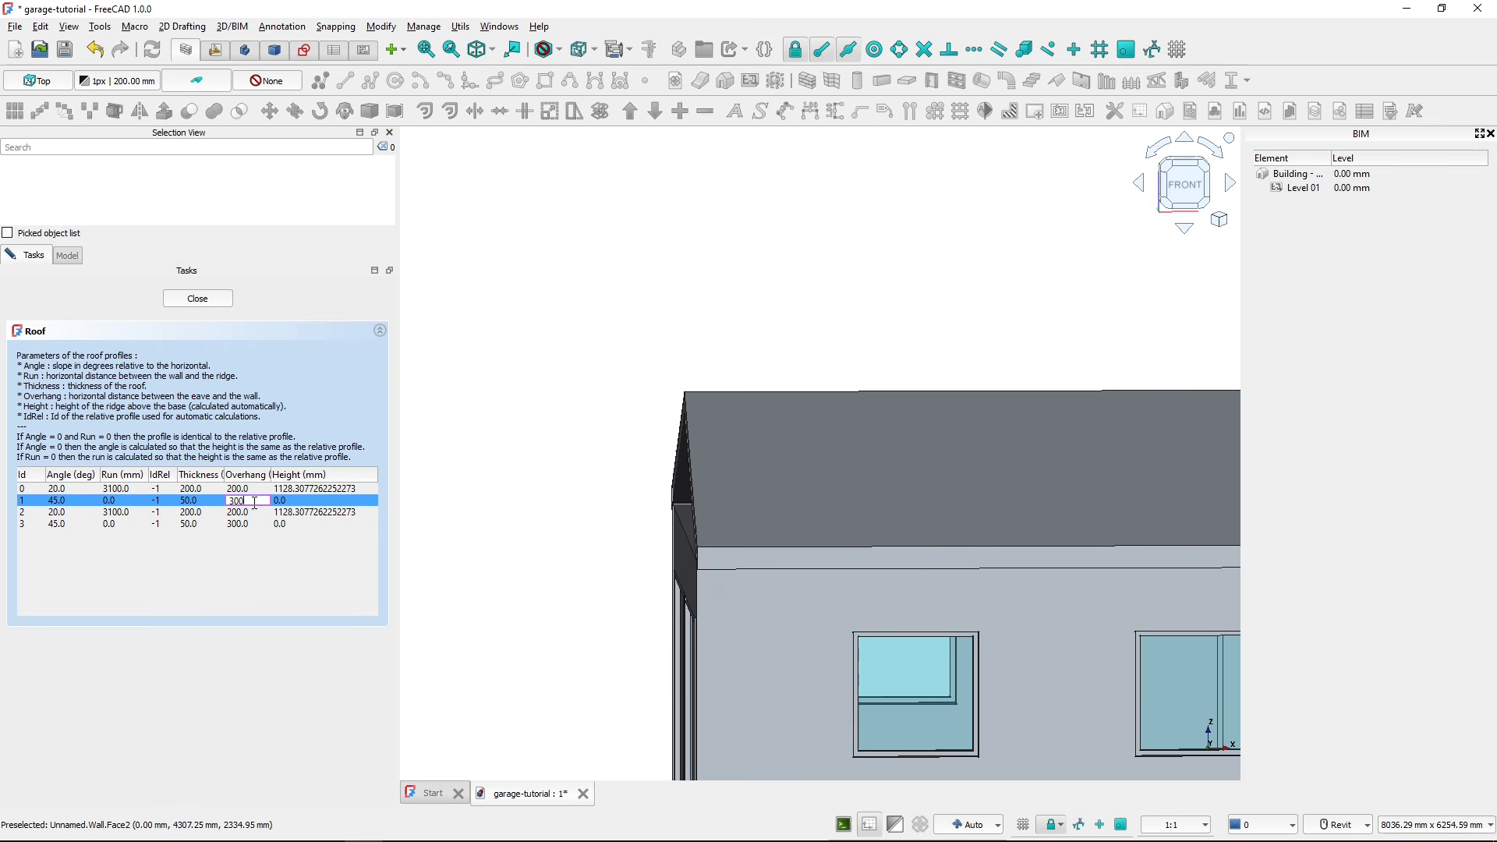
key(Return)
- Try a 10 mm run on roof profile 3, and set the run back to 0
scroll(556, 515, down, 3)
shift+middle_drag(809, 538, 729, 550)
click(88, 526)
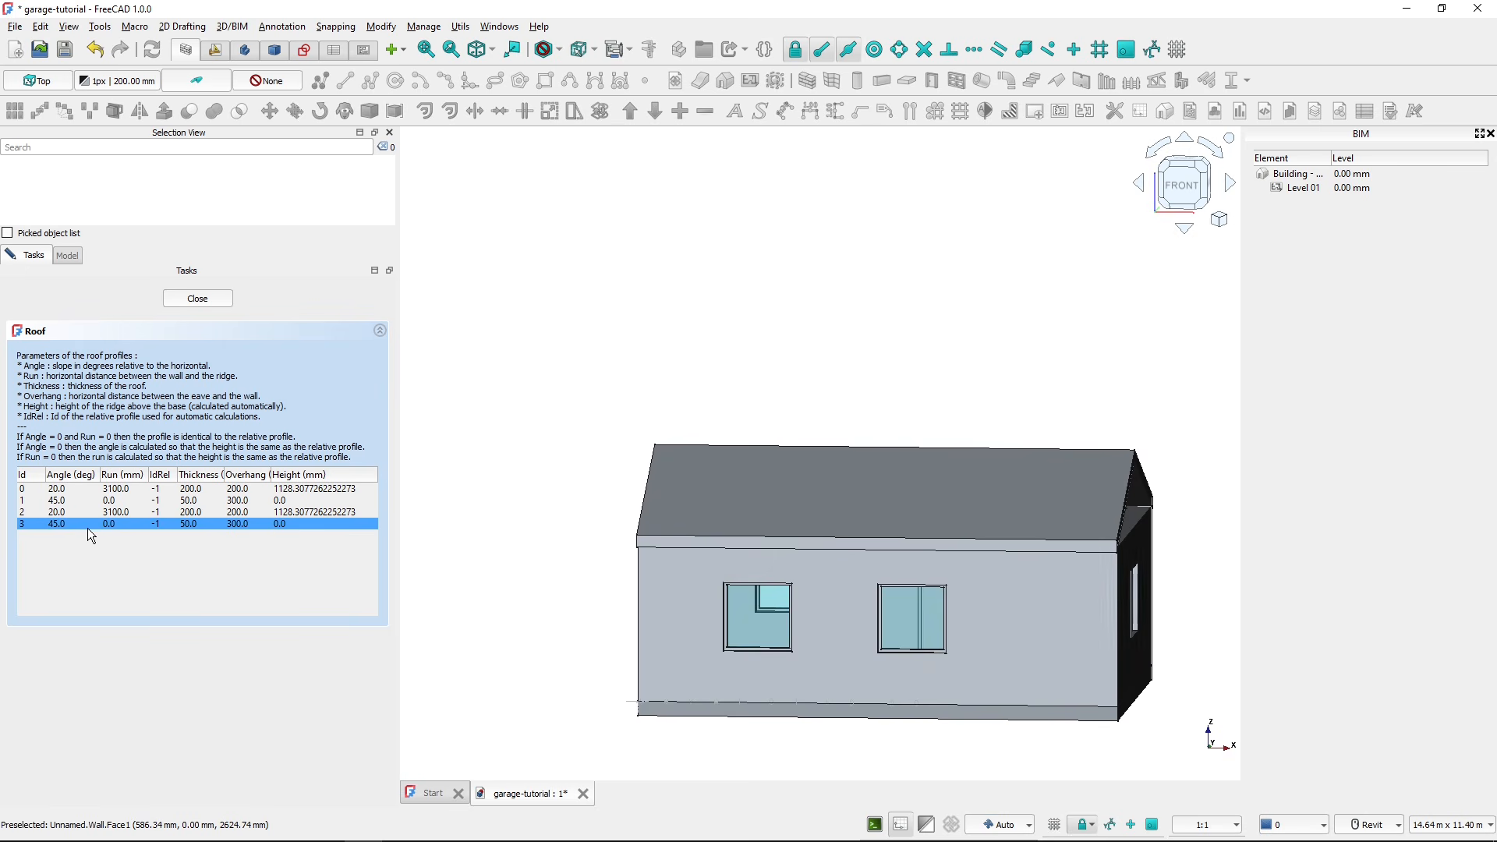
double_click(131, 522)
text(10)
key(Return)
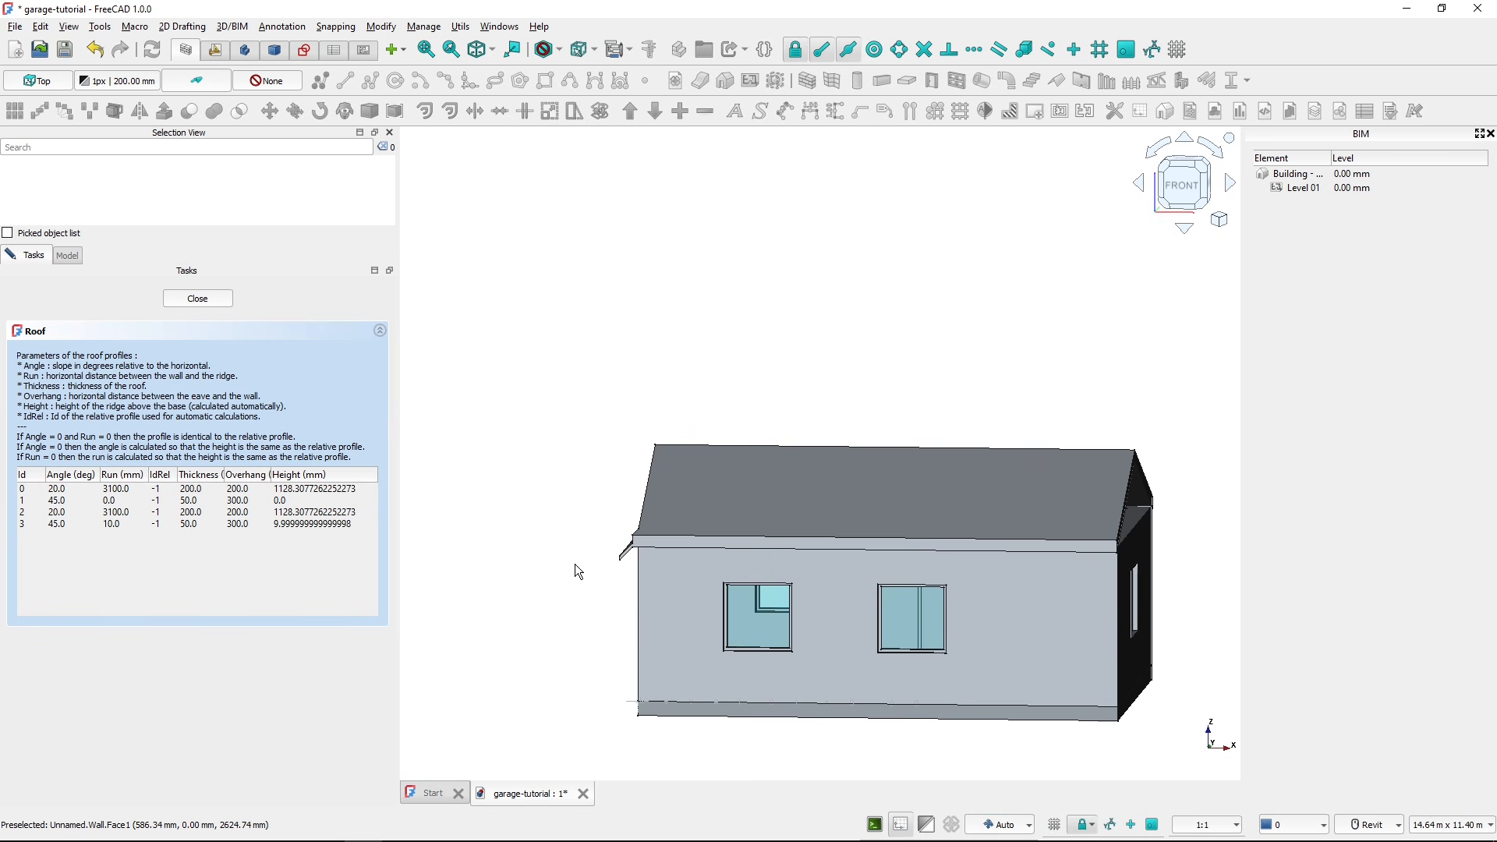
mouse_move(573, 563)
shift+middle_down()
mouse_move(626, 564)
mouse_move(573, 565)
shift+middle_up()
click(133, 522)
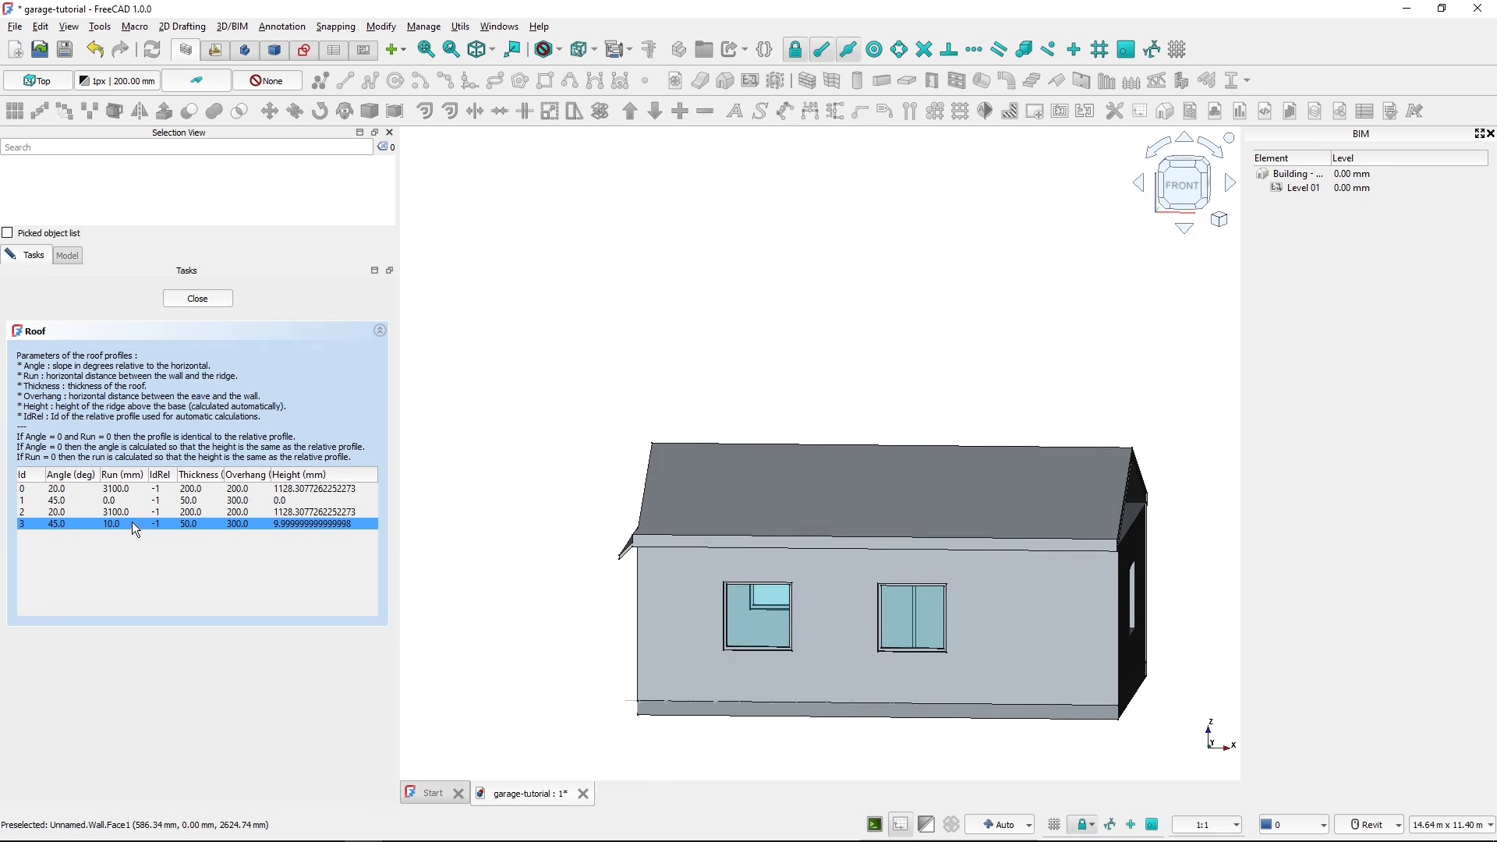
double_click(133, 522)
text(0)
key(Return)
- Finish editing the roof's profile parameters and return to the model tree
shift+middle_drag(535, 557, 581, 555)
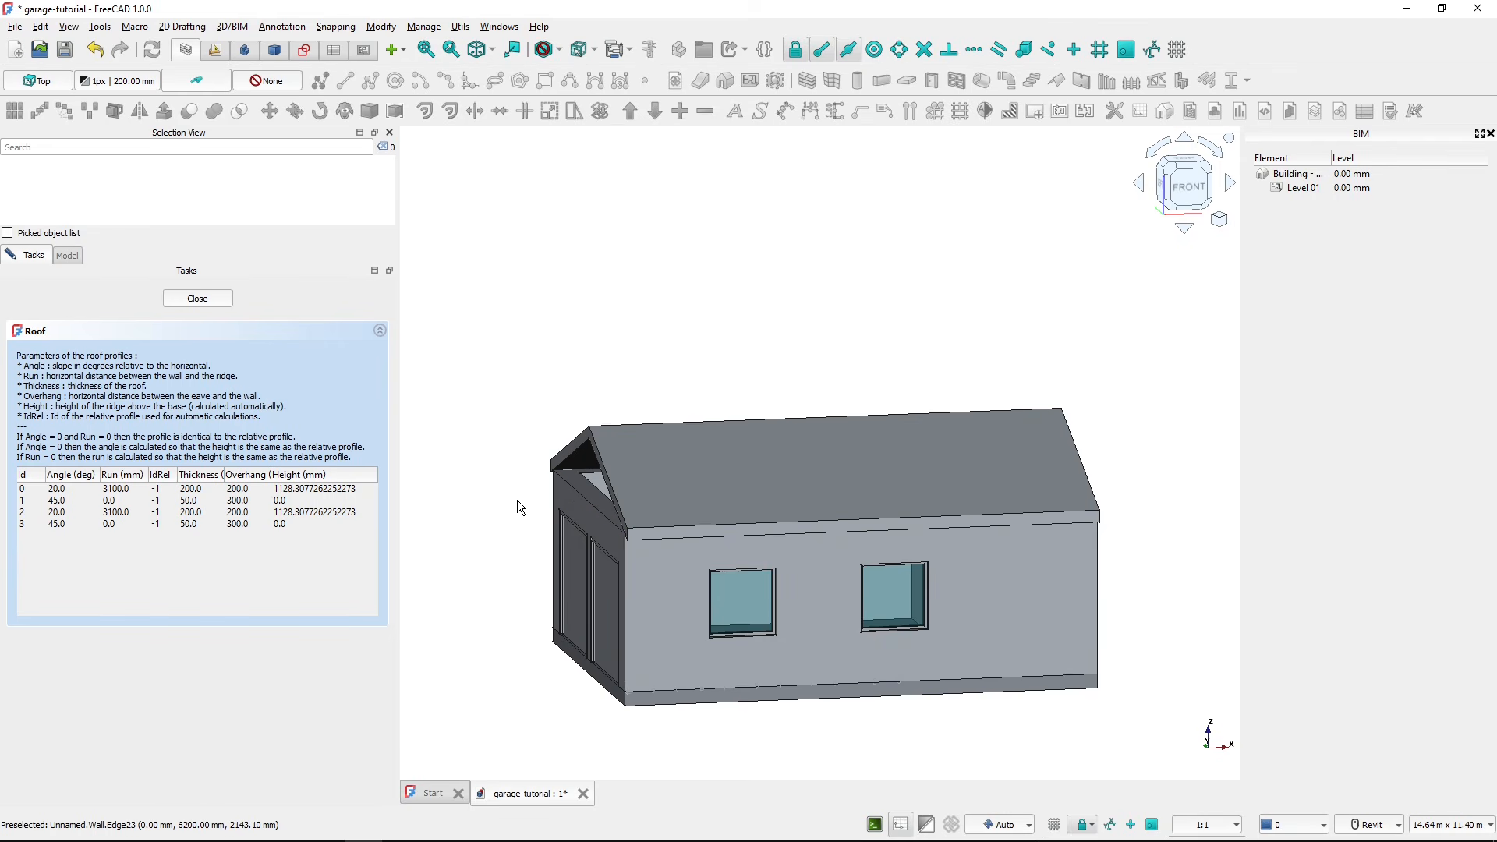
shift+middle_drag(516, 500, 592, 510)
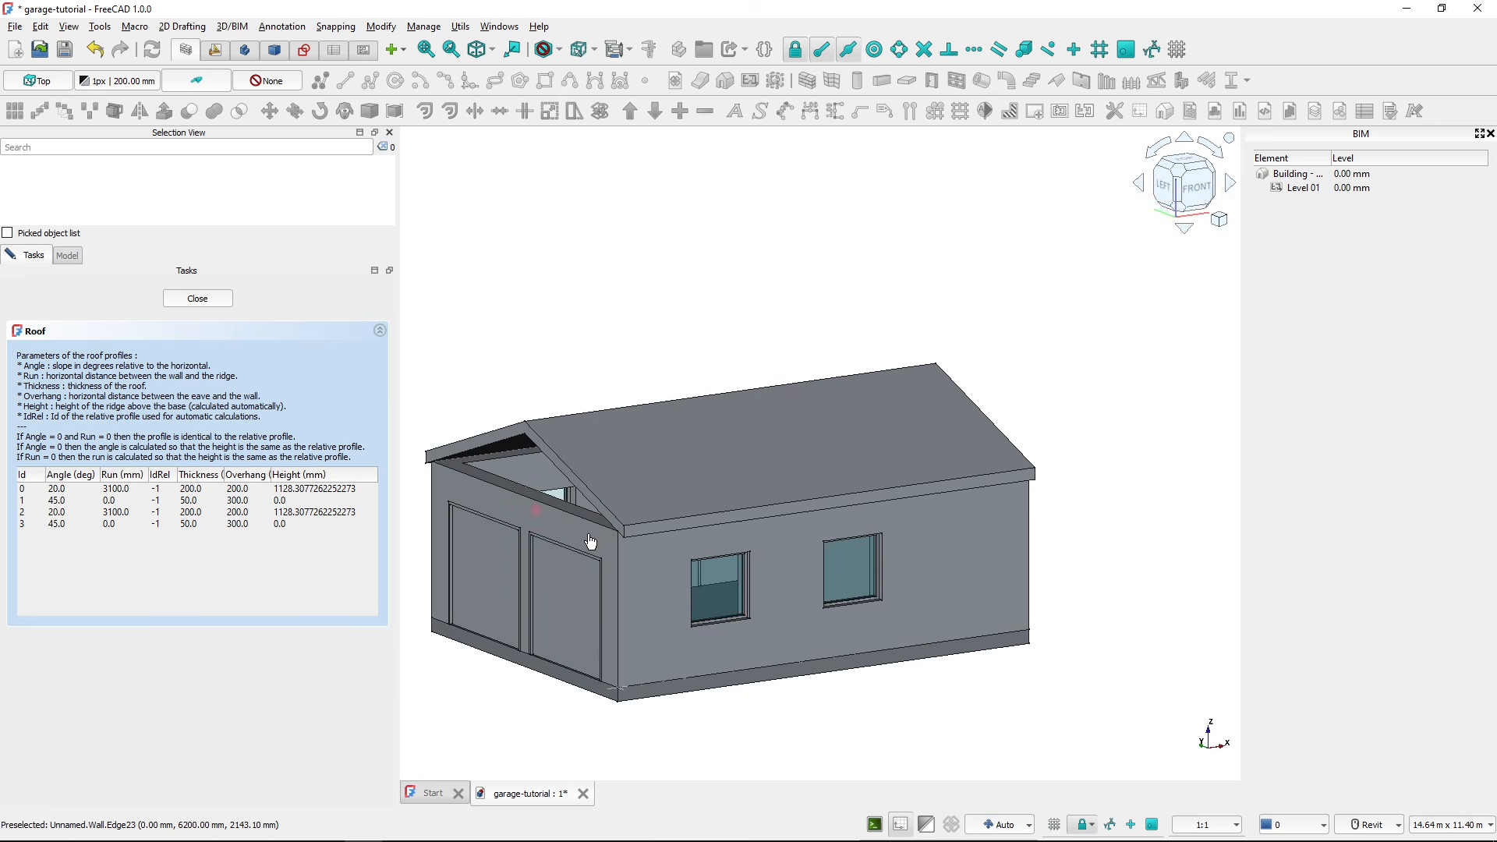
click(1207, 174)
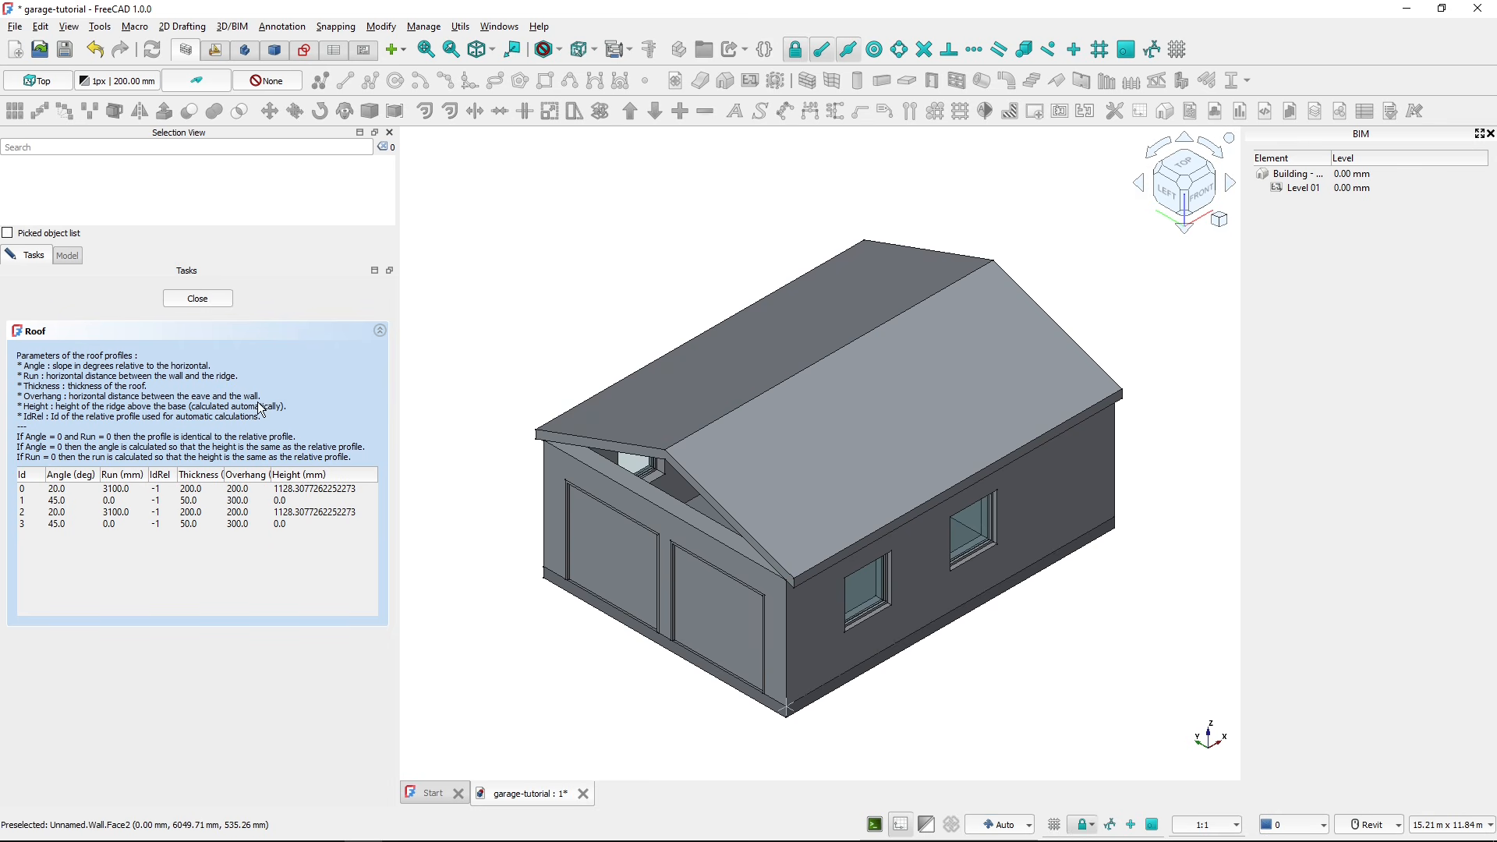
click(199, 299)
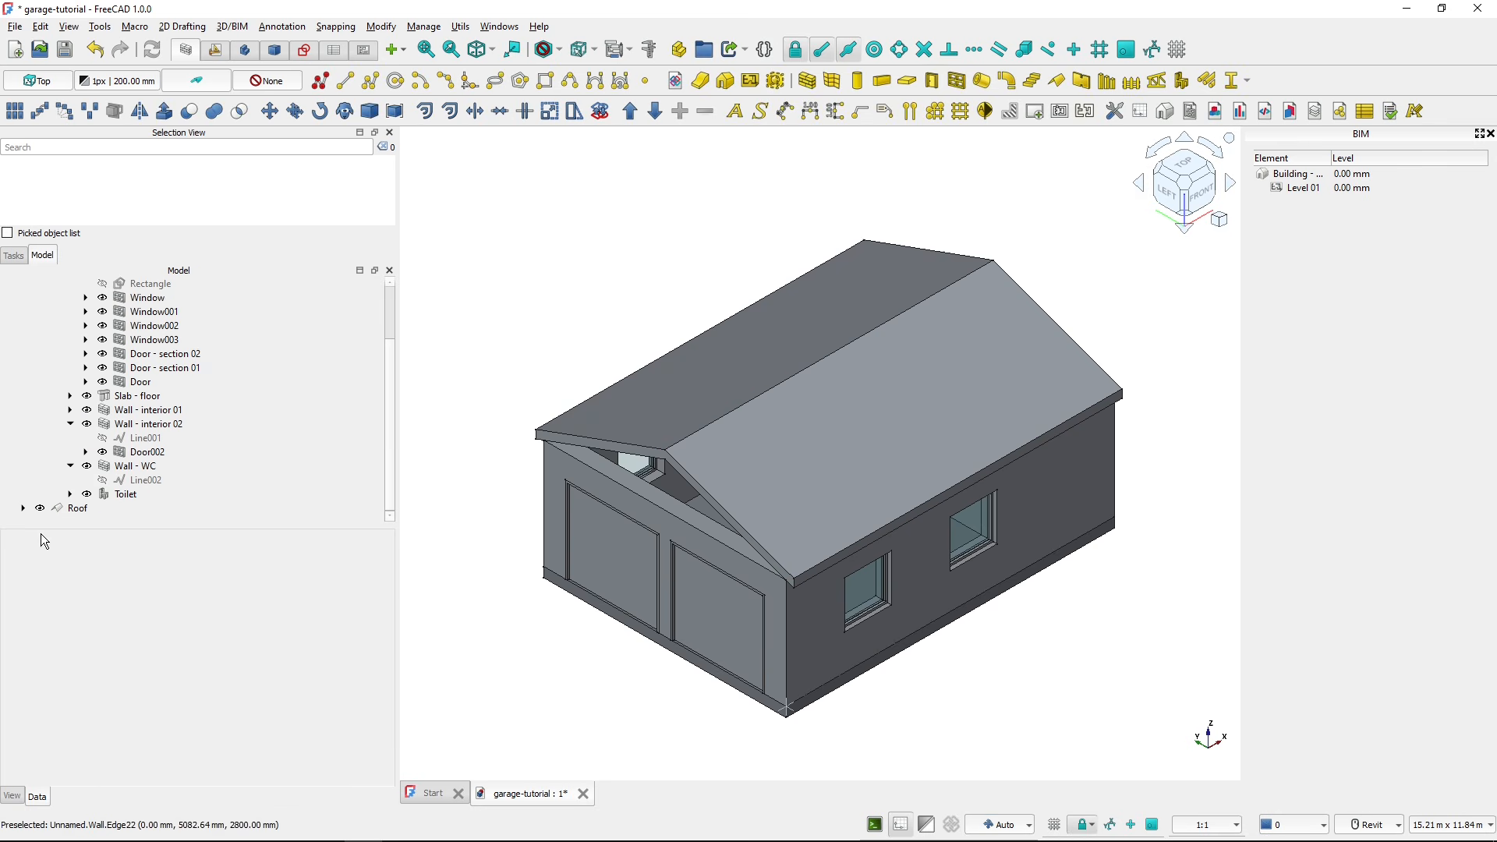
- Reopen the roof object's profile parameters for editing to review them, and close them again
click(74, 508)
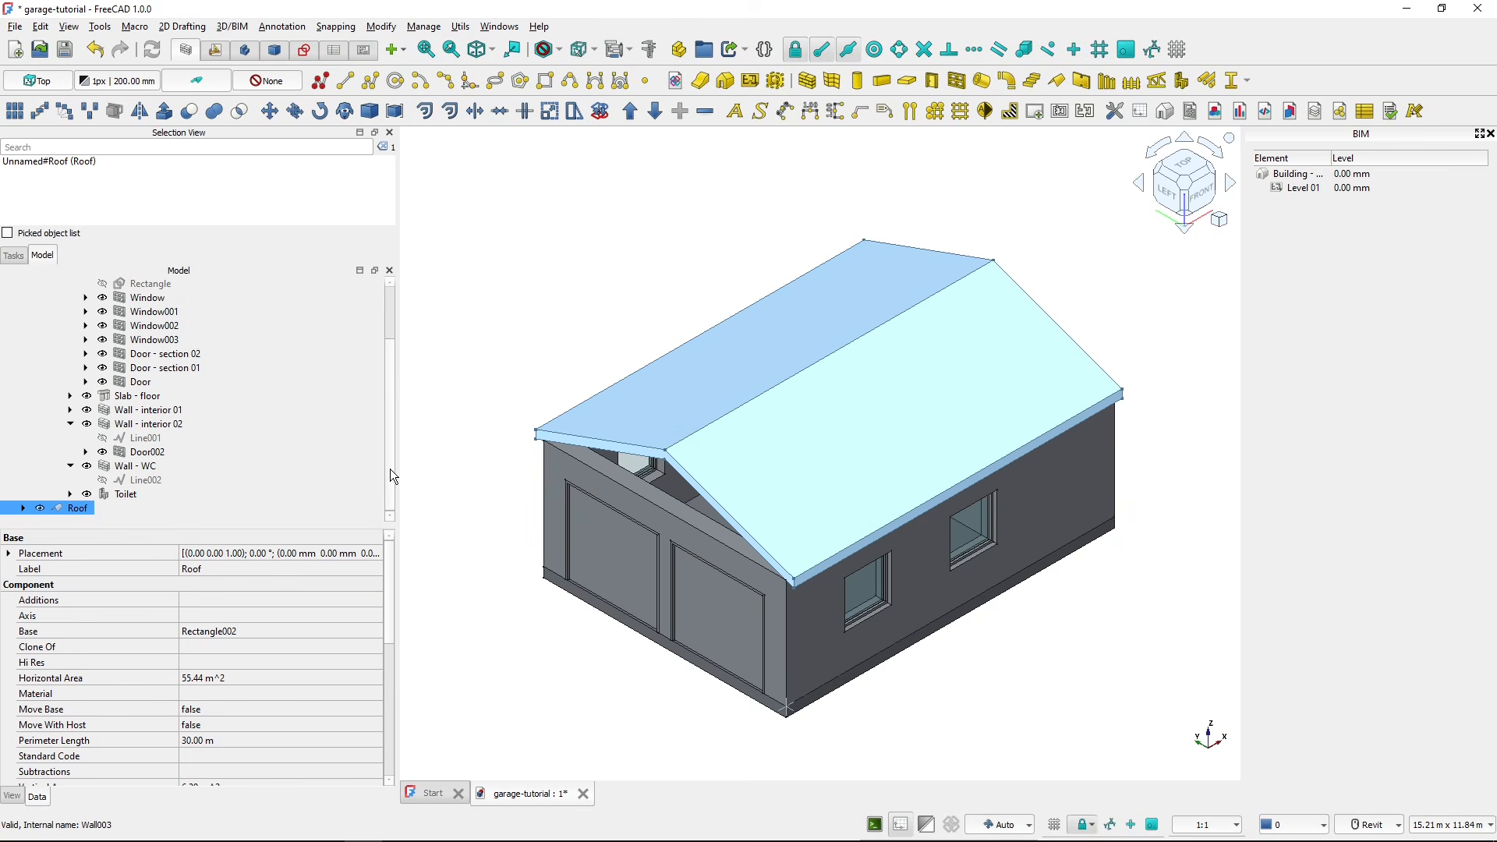
right_click(76, 508)
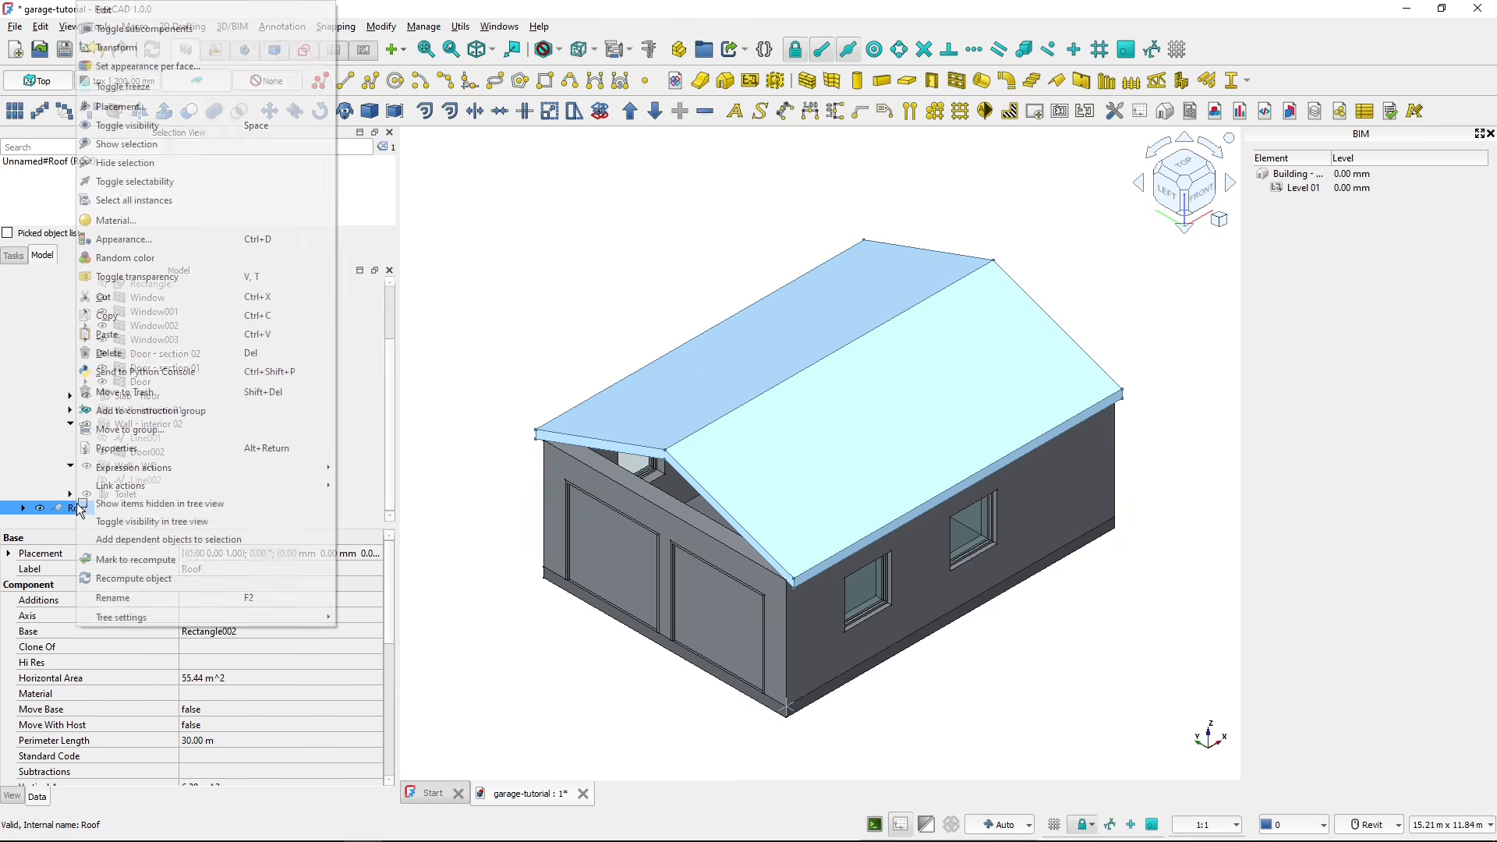
click(209, 12)
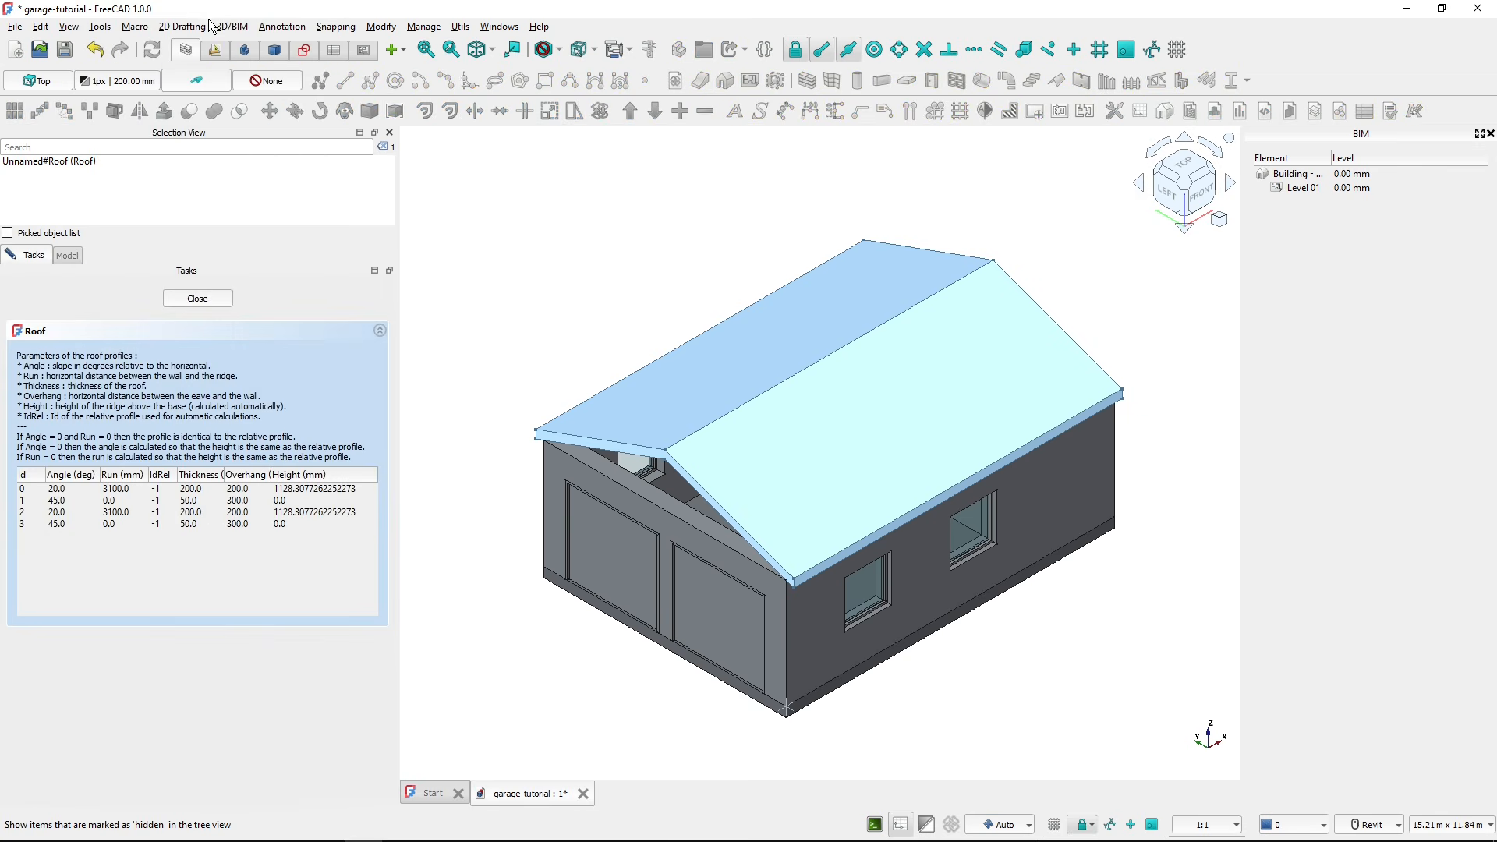
click(199, 298)
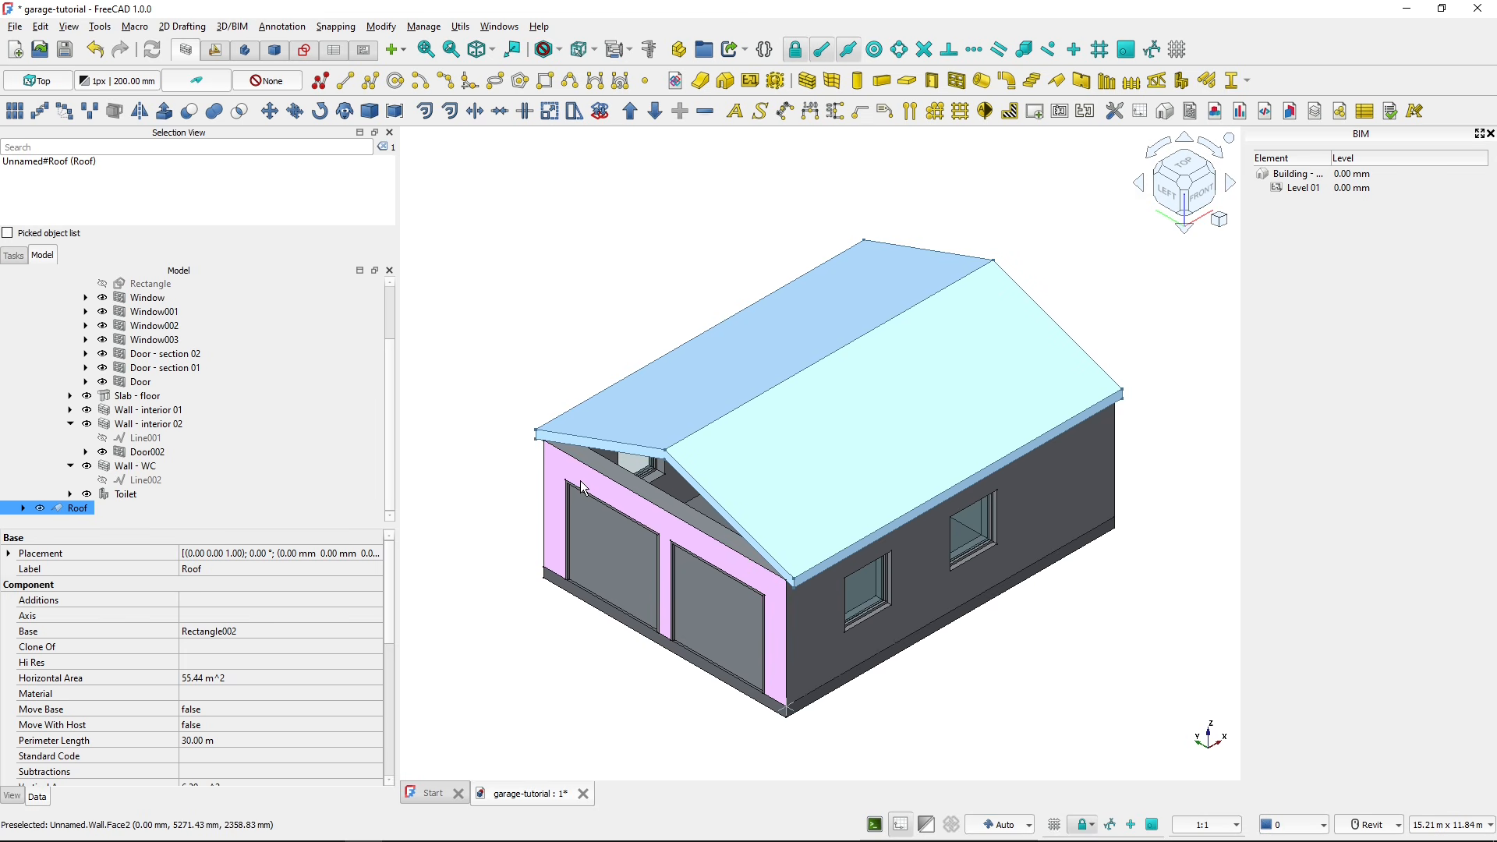
- Show the roof's base rectangle in the model and hide the roof object, viewing the plan from above
click(24, 507)
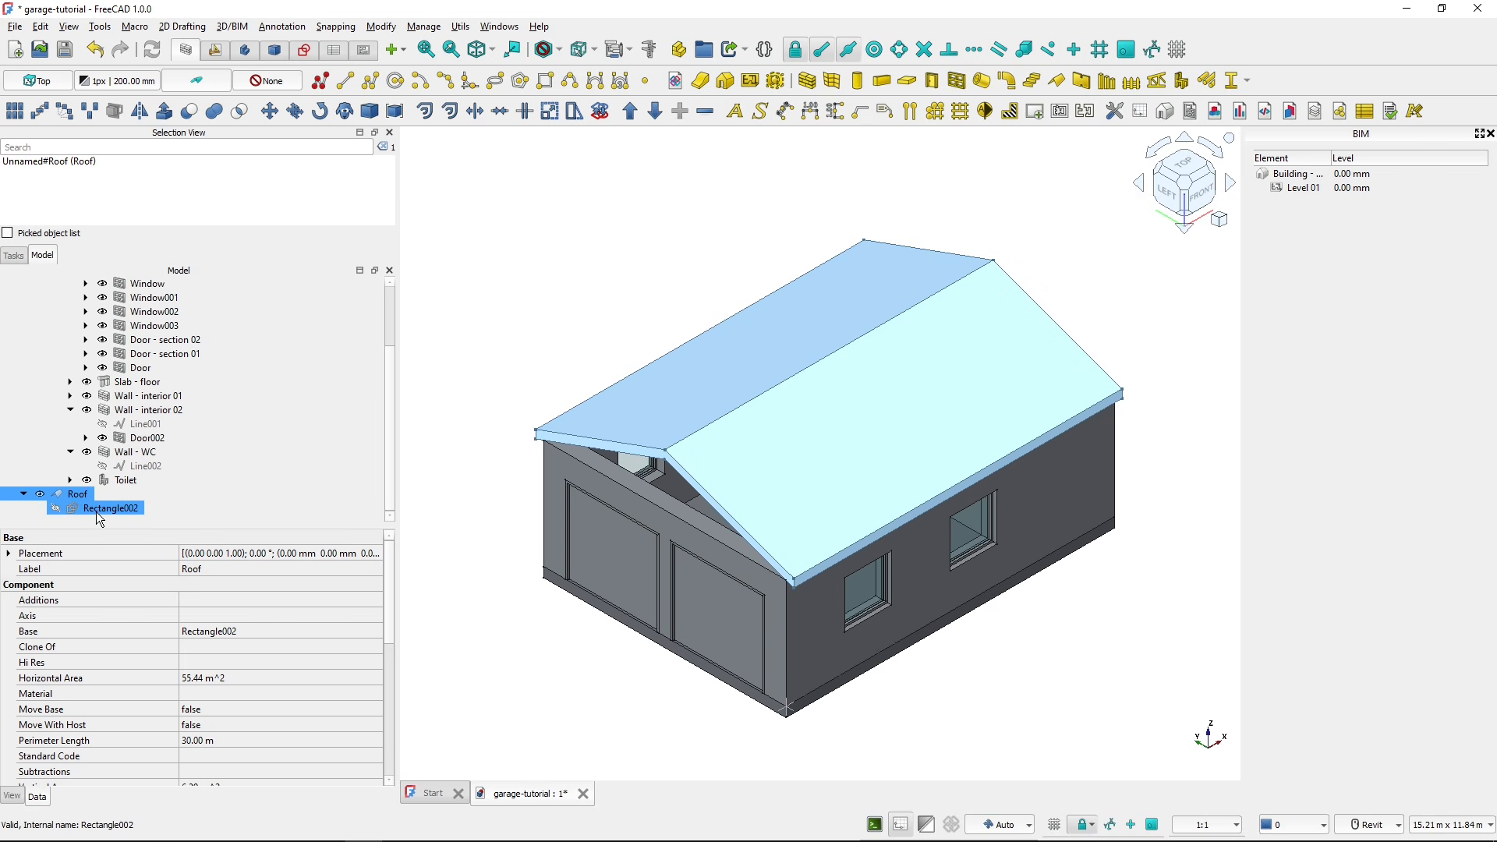
click(55, 508)
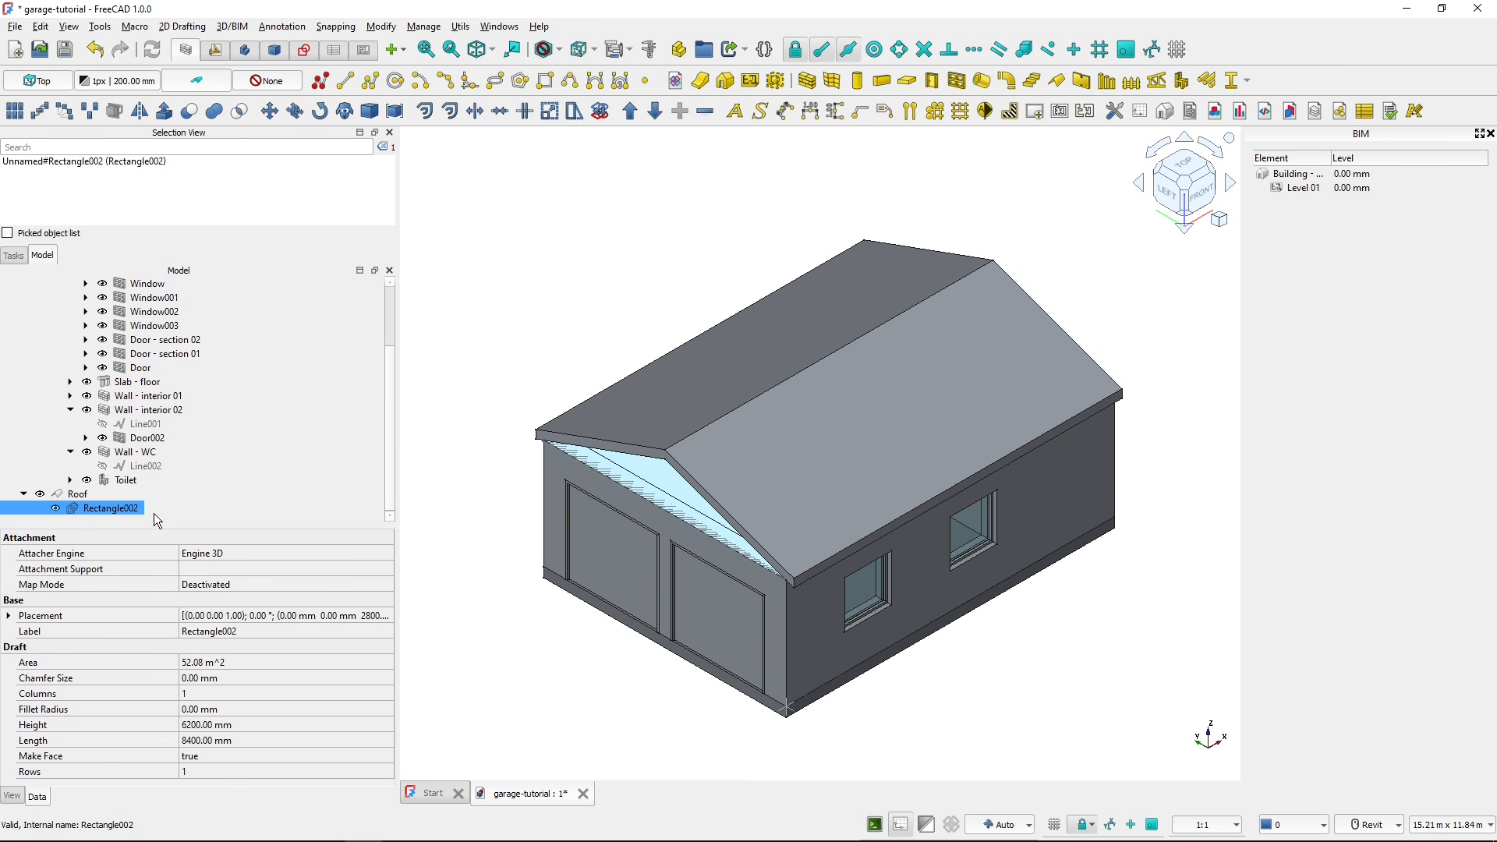
click(78, 496)
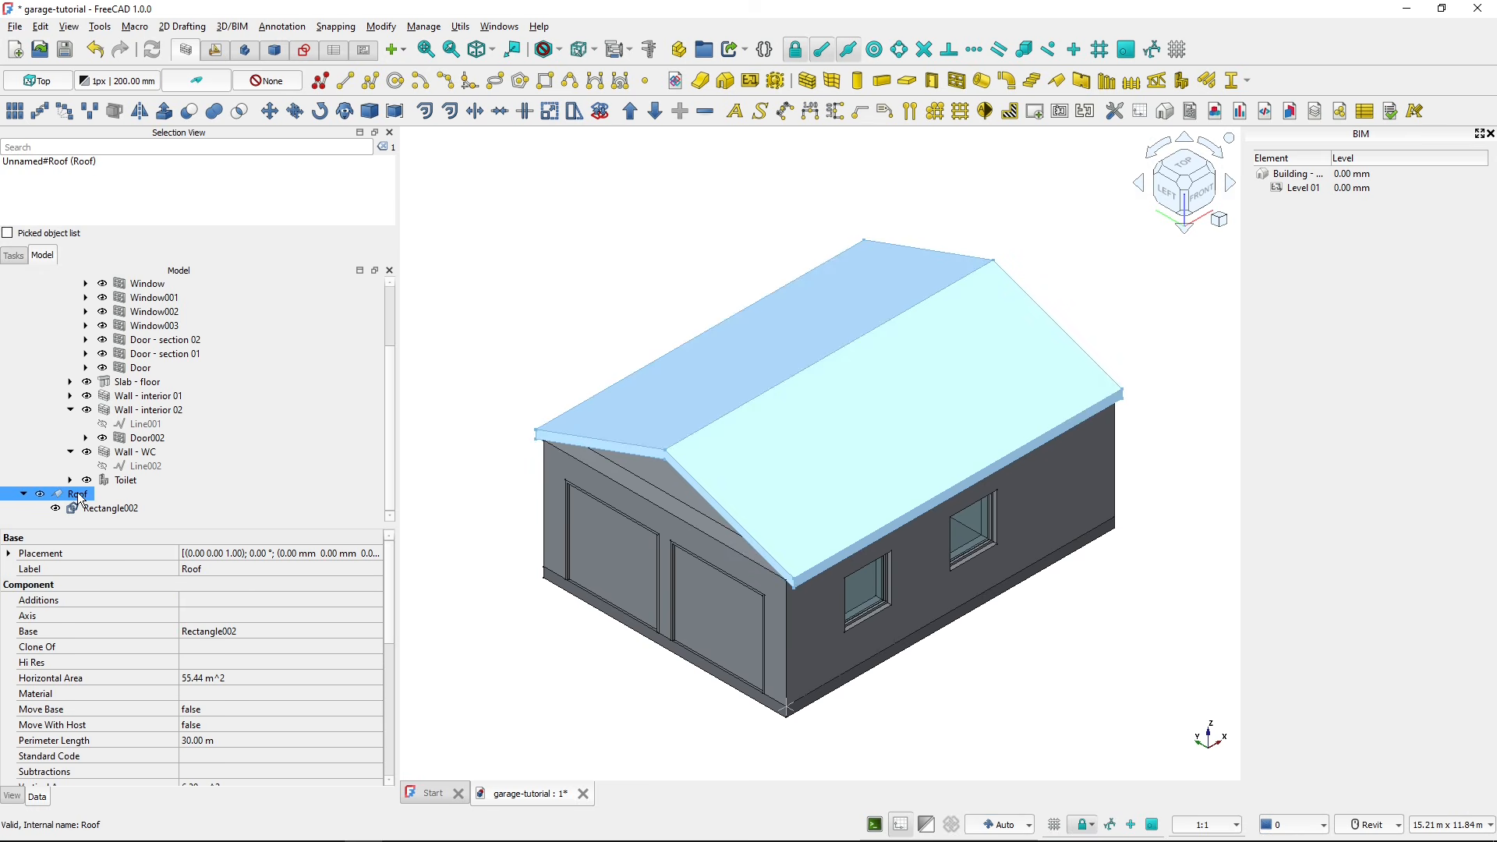
key(space)
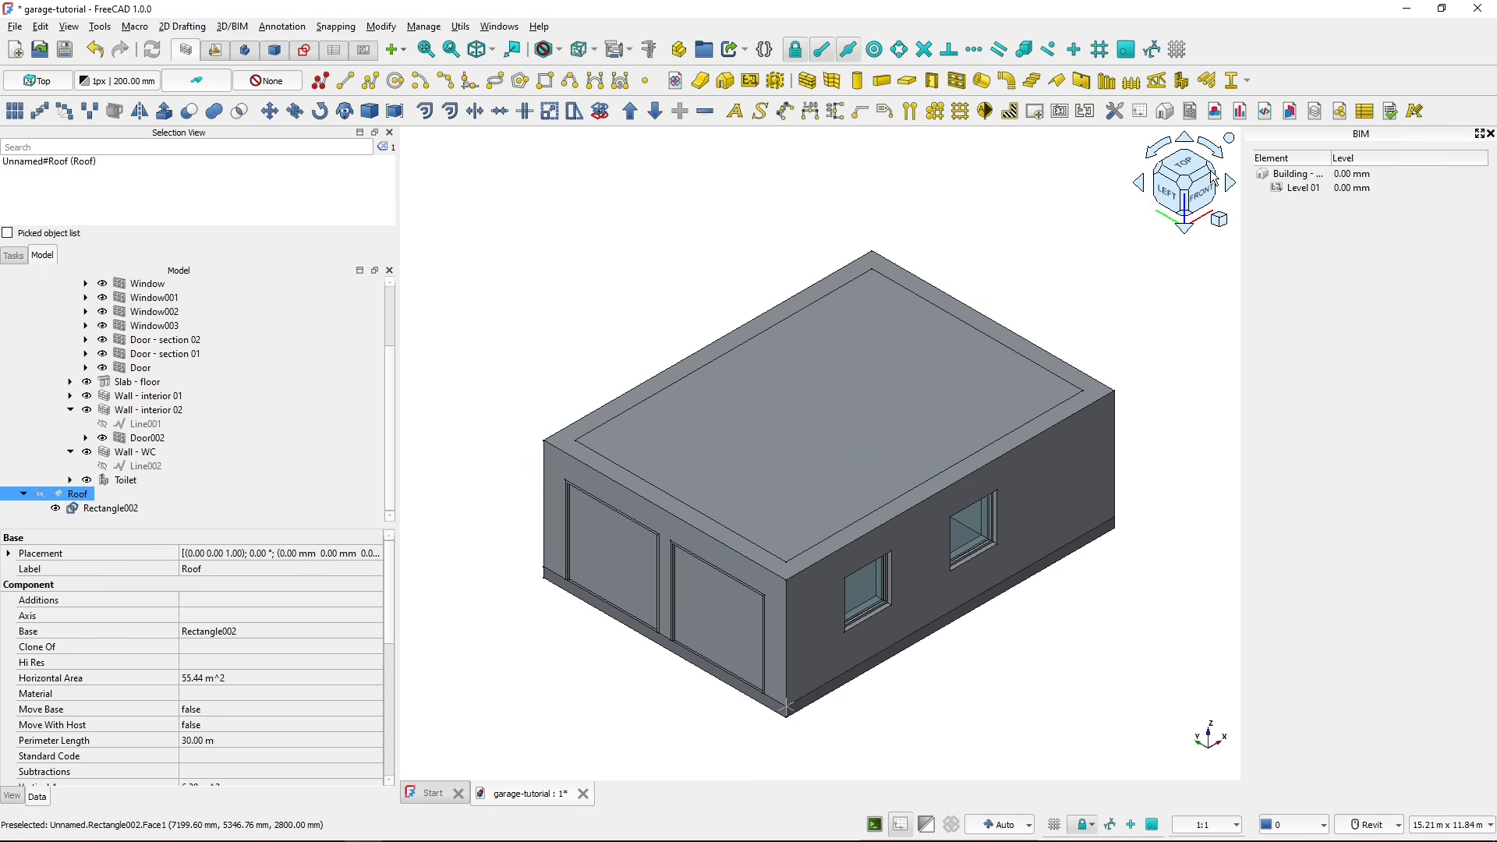
click(1183, 165)
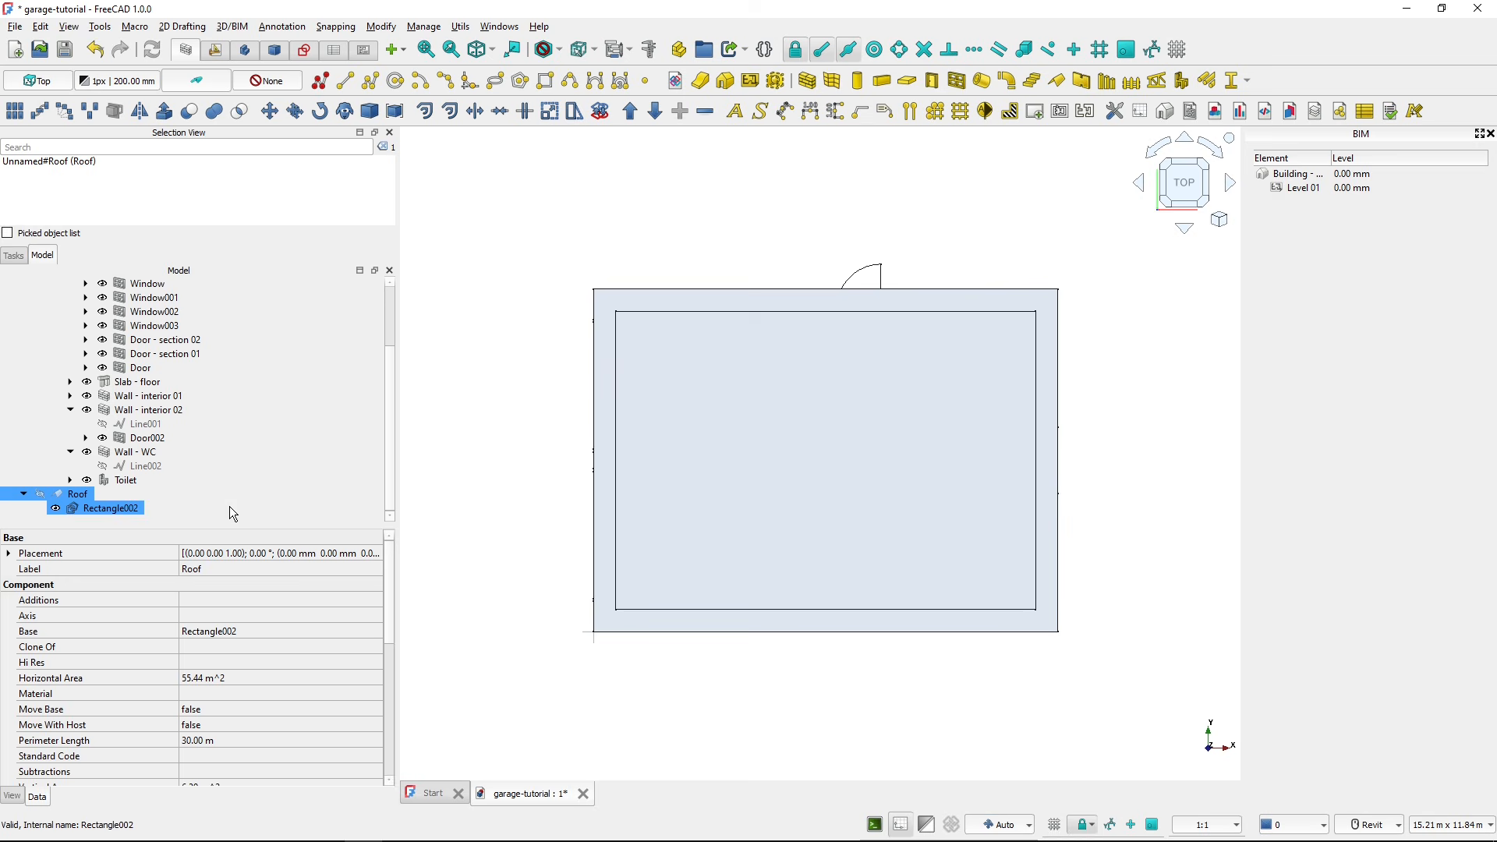
- Stretch the garage-door end of the roof's base rectangle outward along X by -300 mm
click(118, 508)
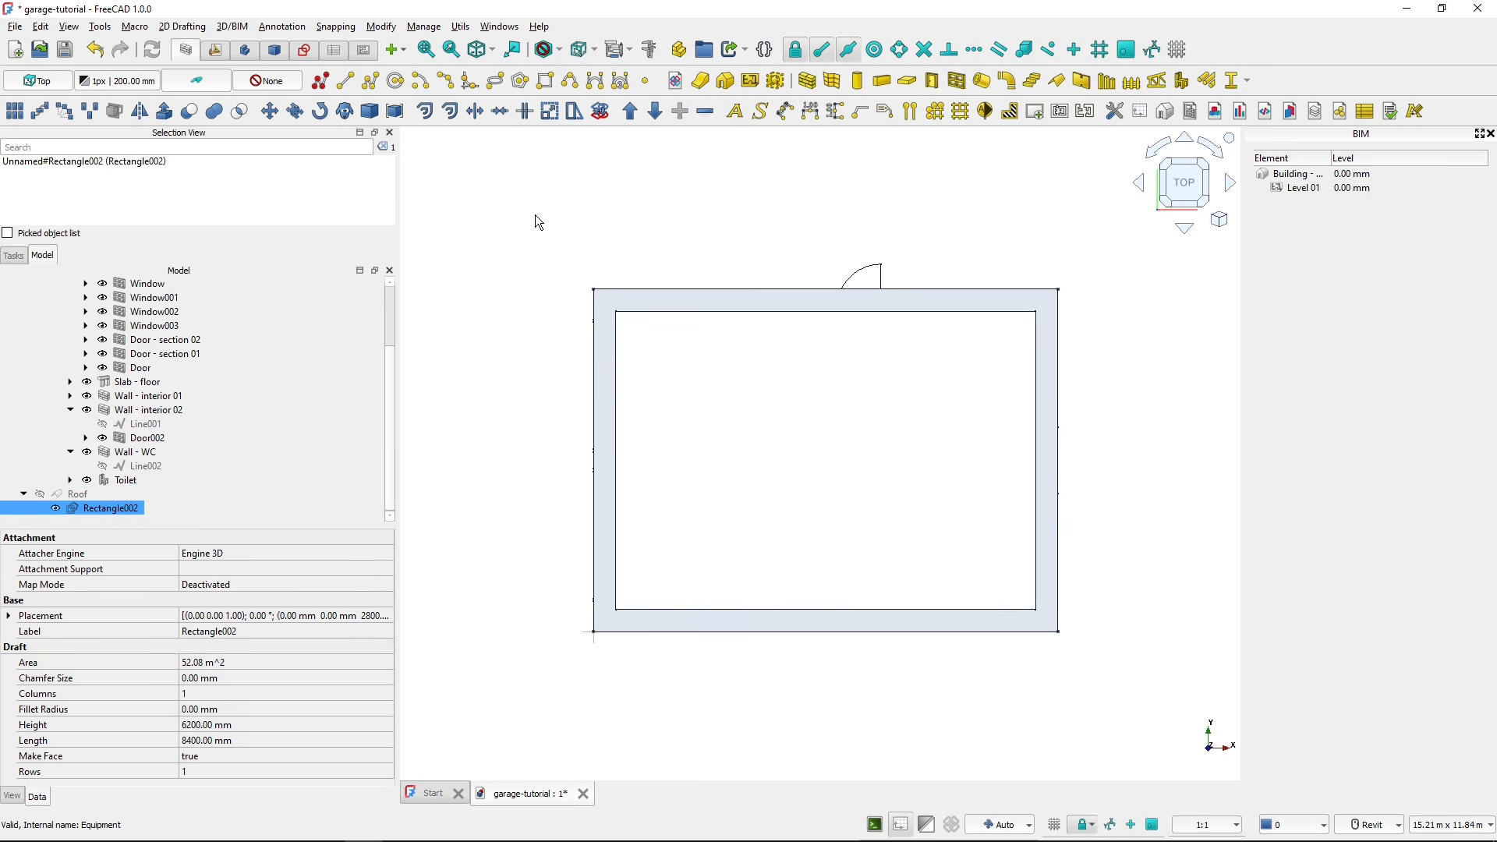
click(574, 111)
click(574, 113)
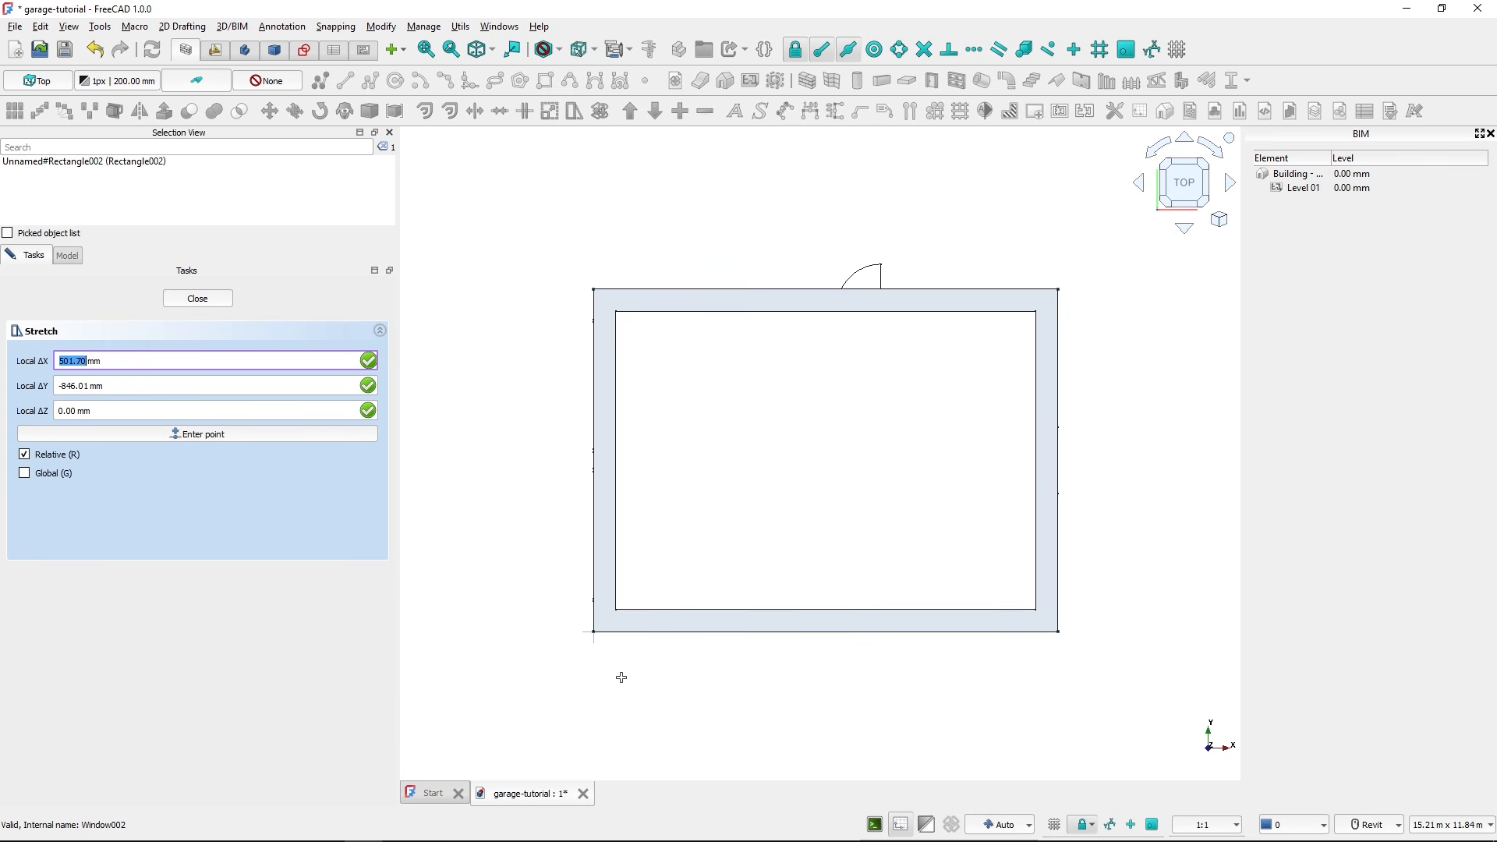
click(653, 667)
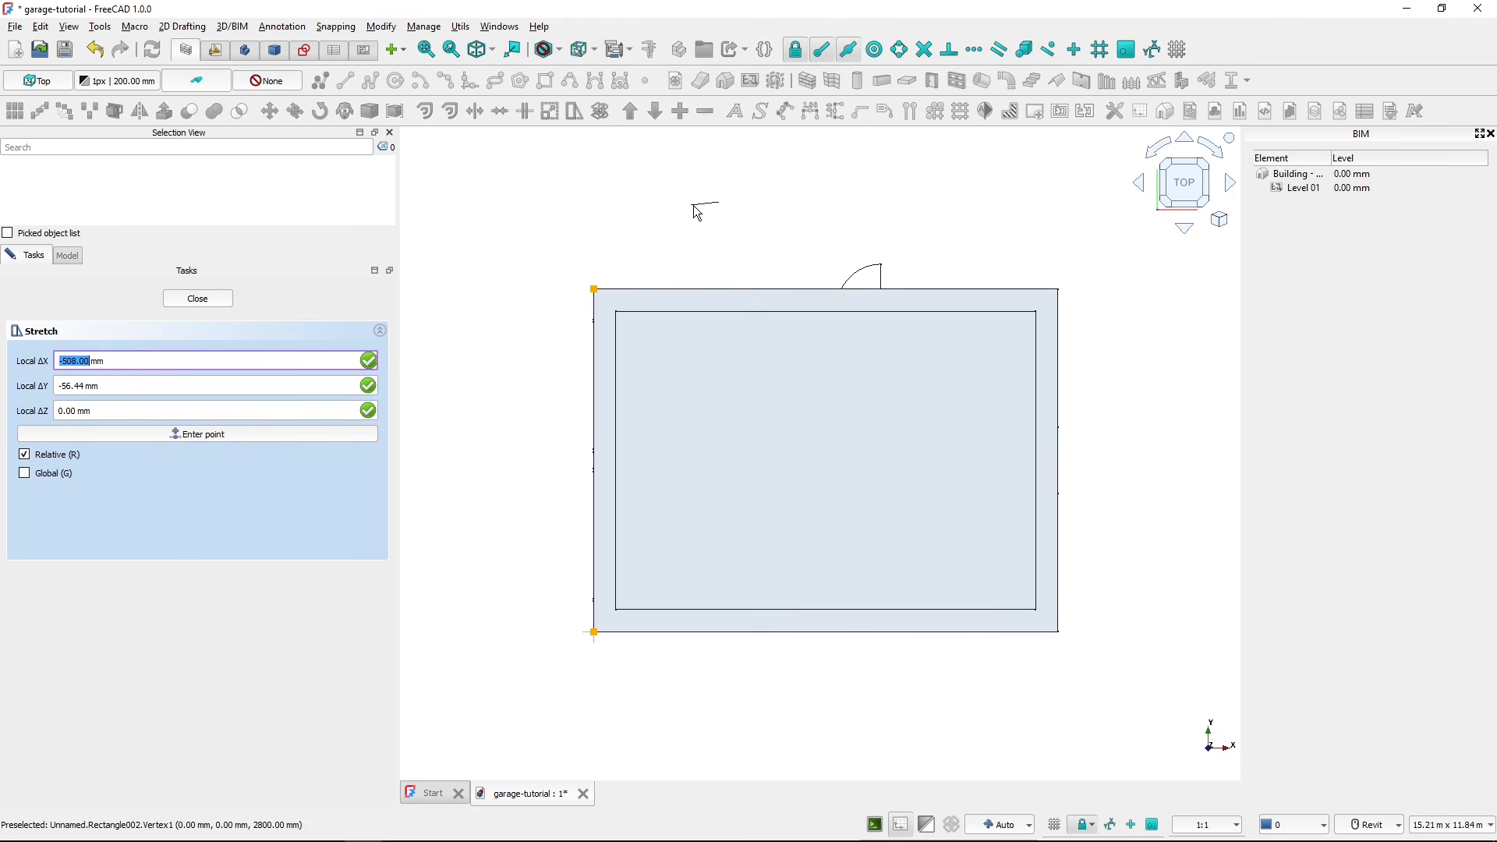
key(x)
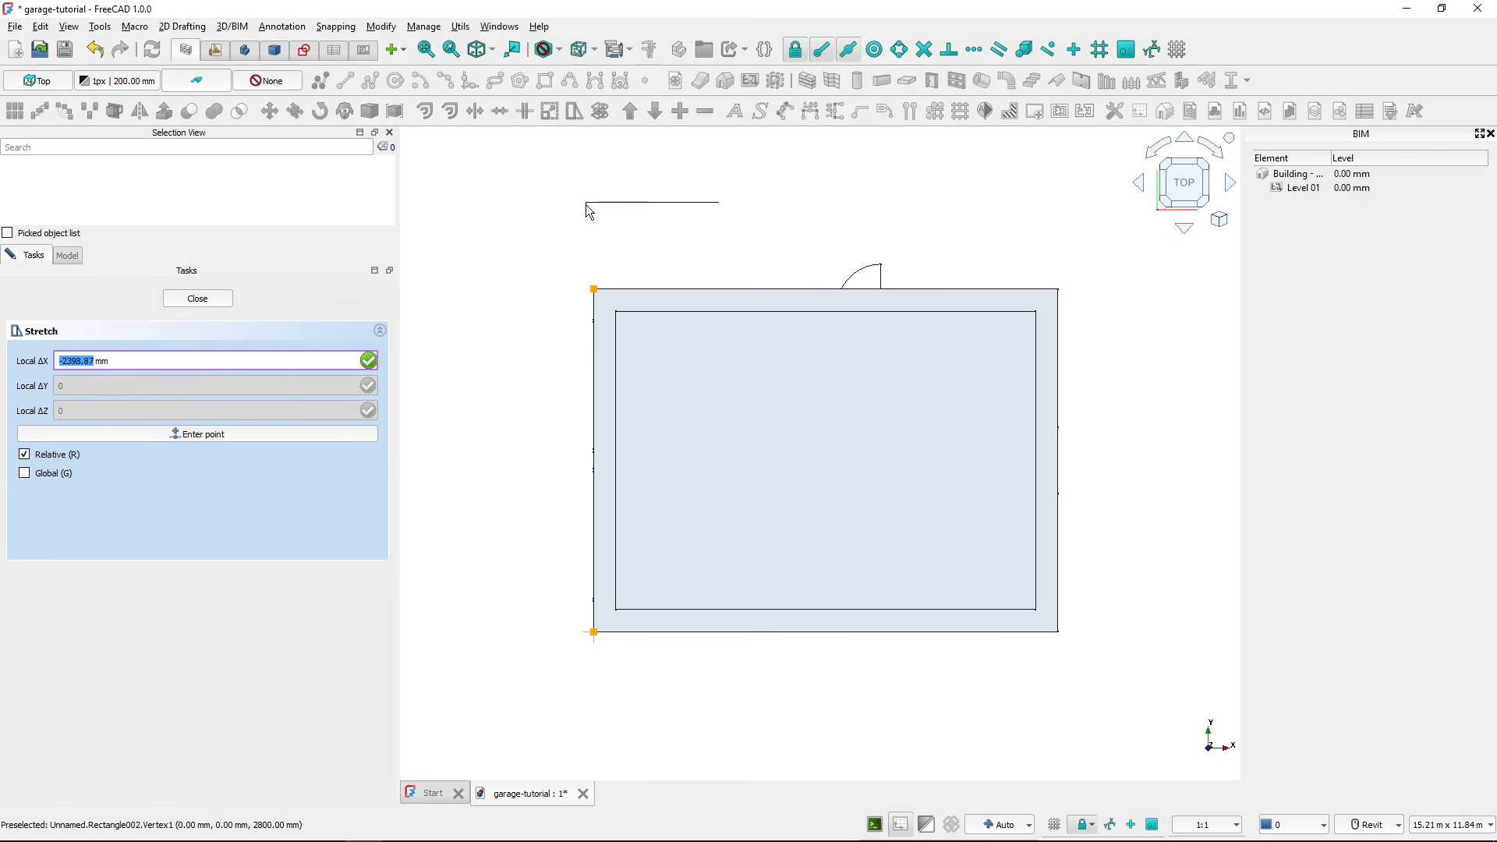
key(x)
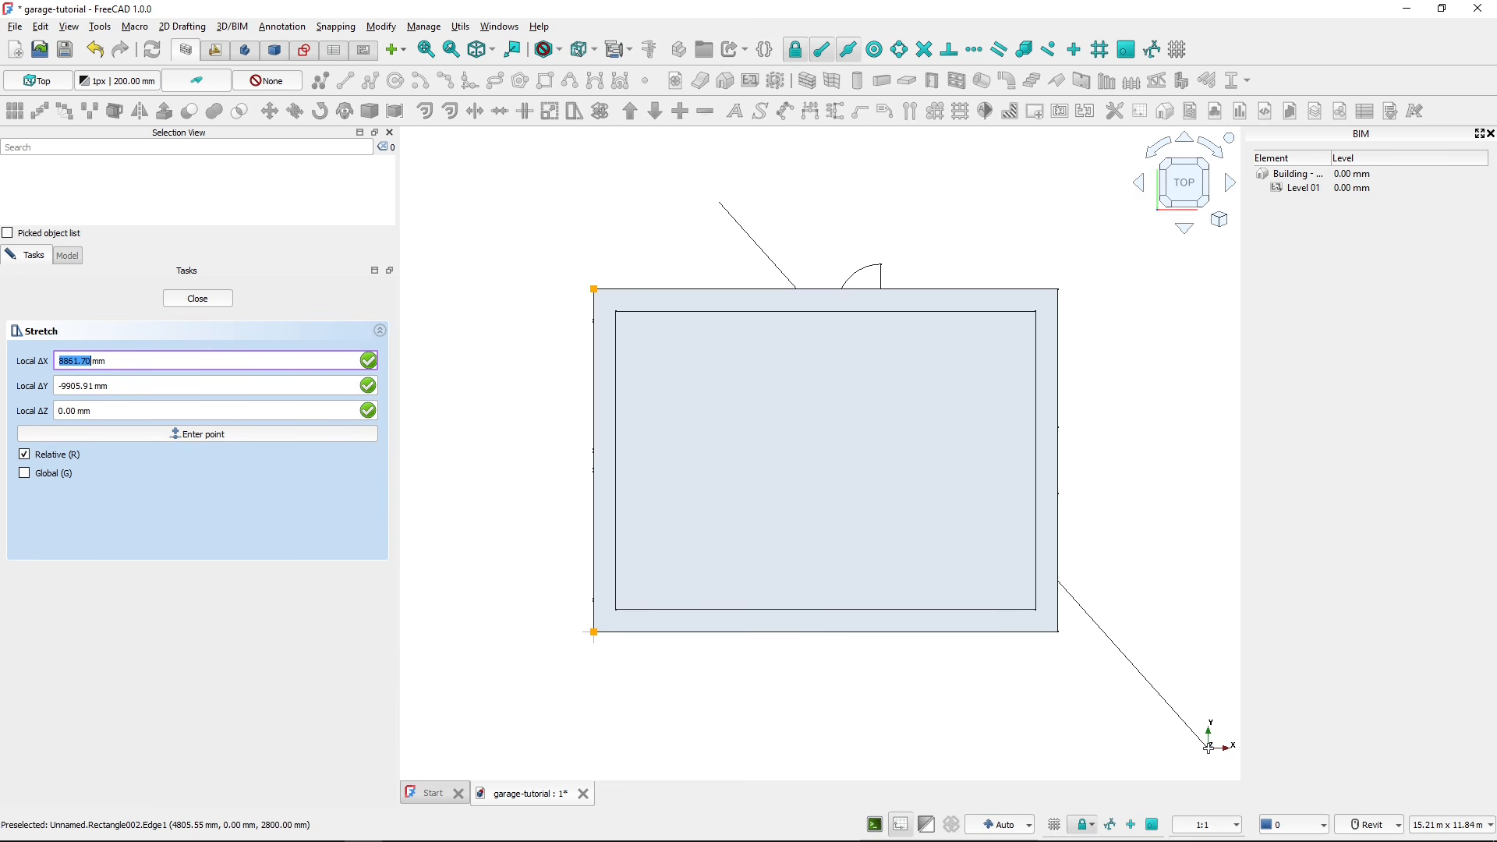
key(ctrl)
key(ctrl)
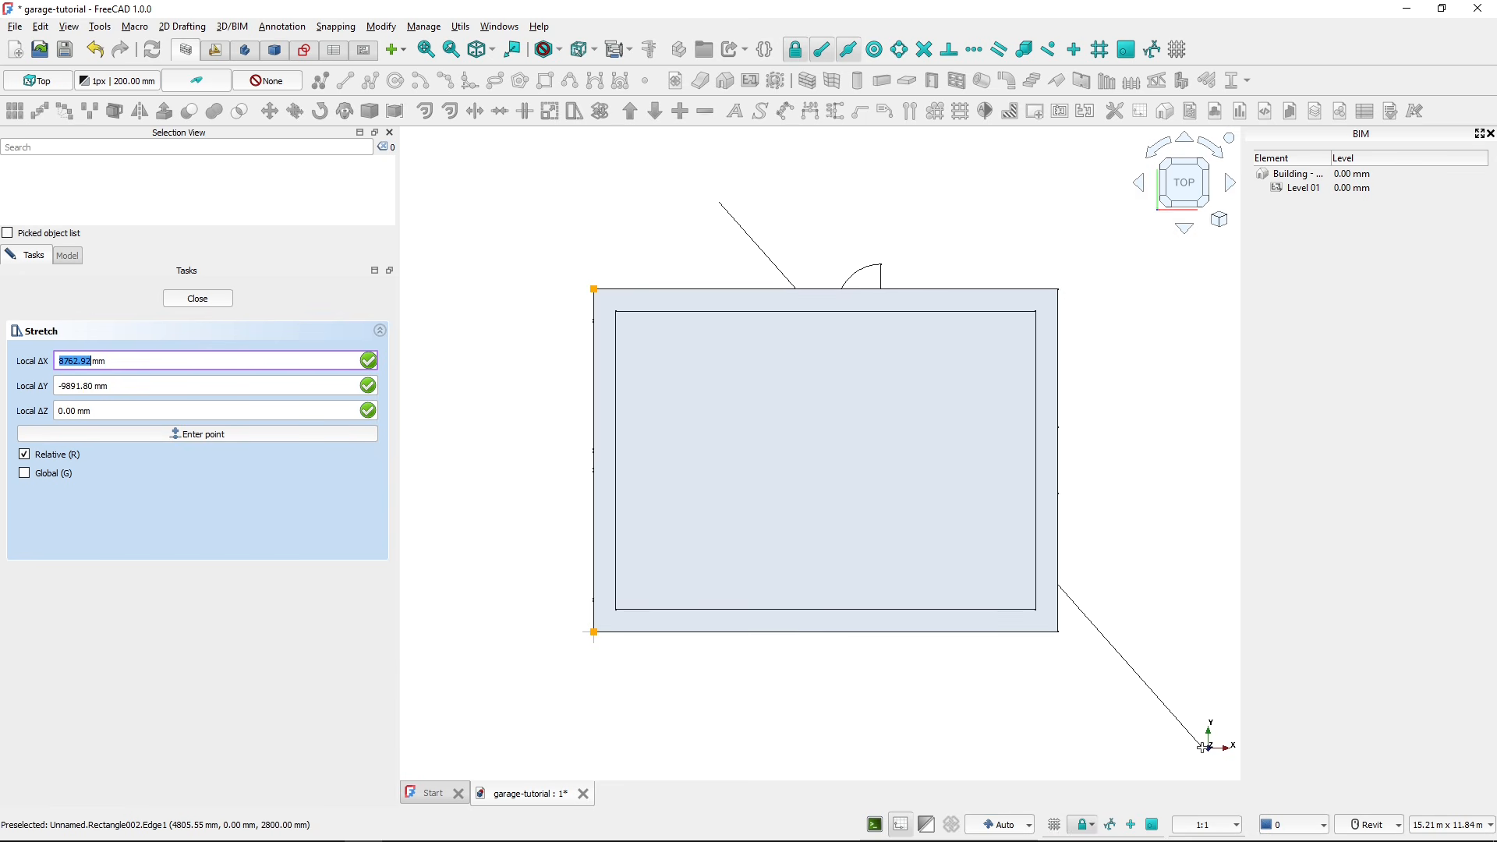
key(x)
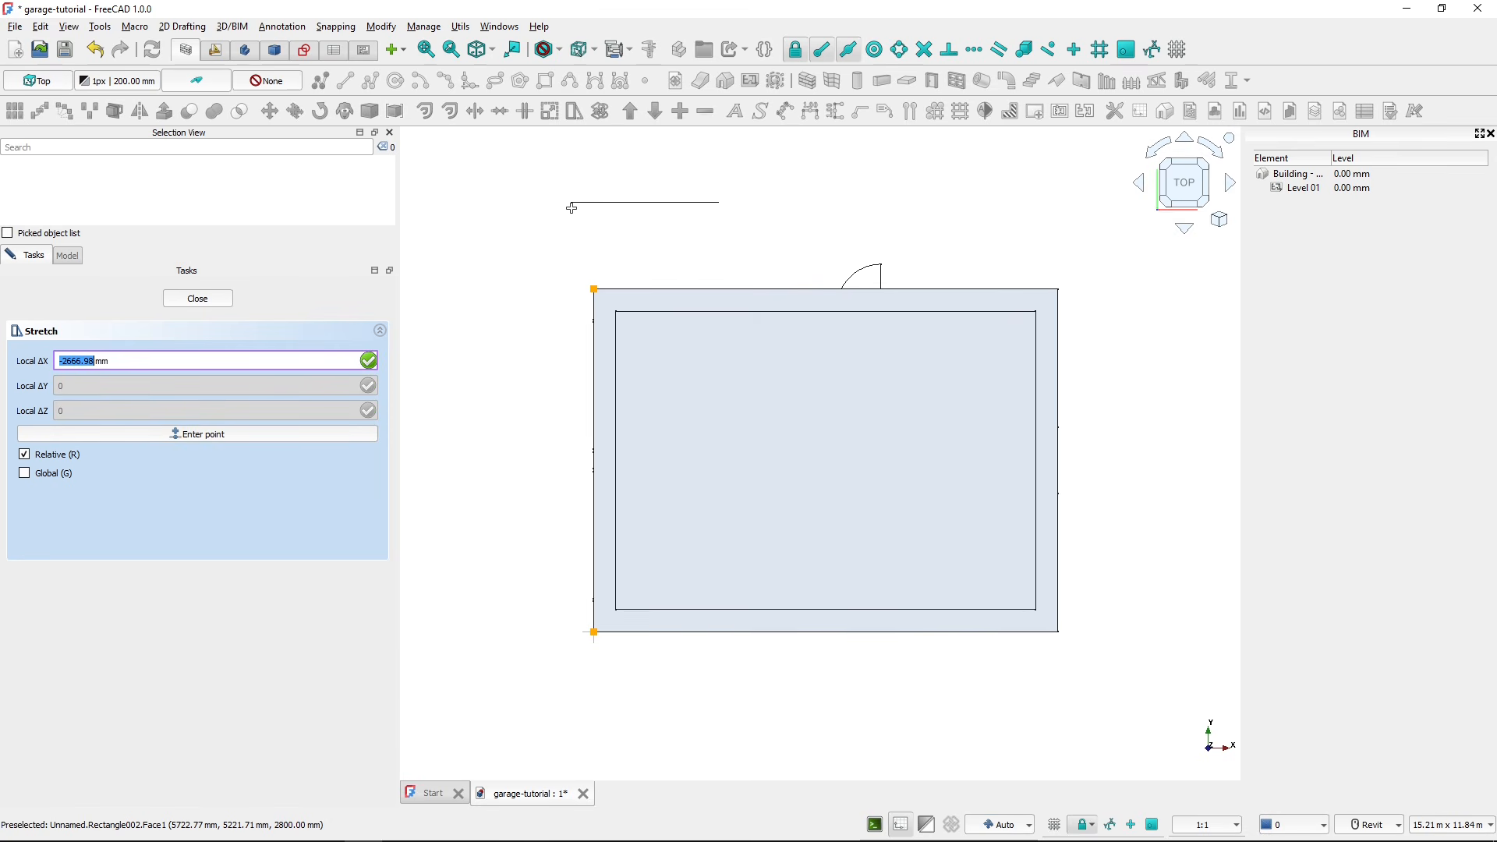
text(-300)
key(Return)
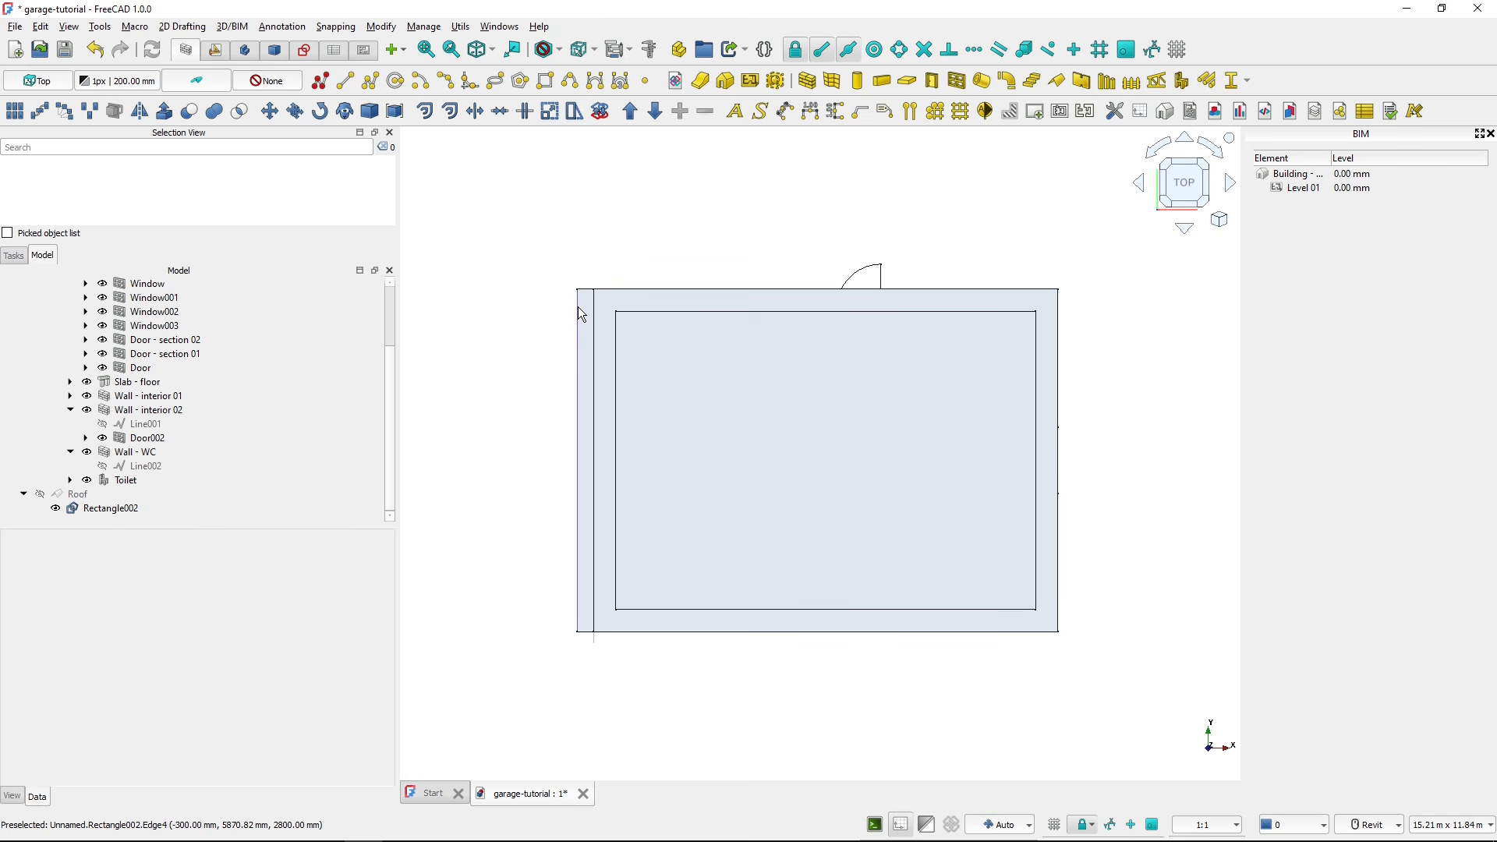
- Measure the distance between the exterior wall's top edge and the stretched rectangle edge at the garage-door end, with the delta values off
key(0)
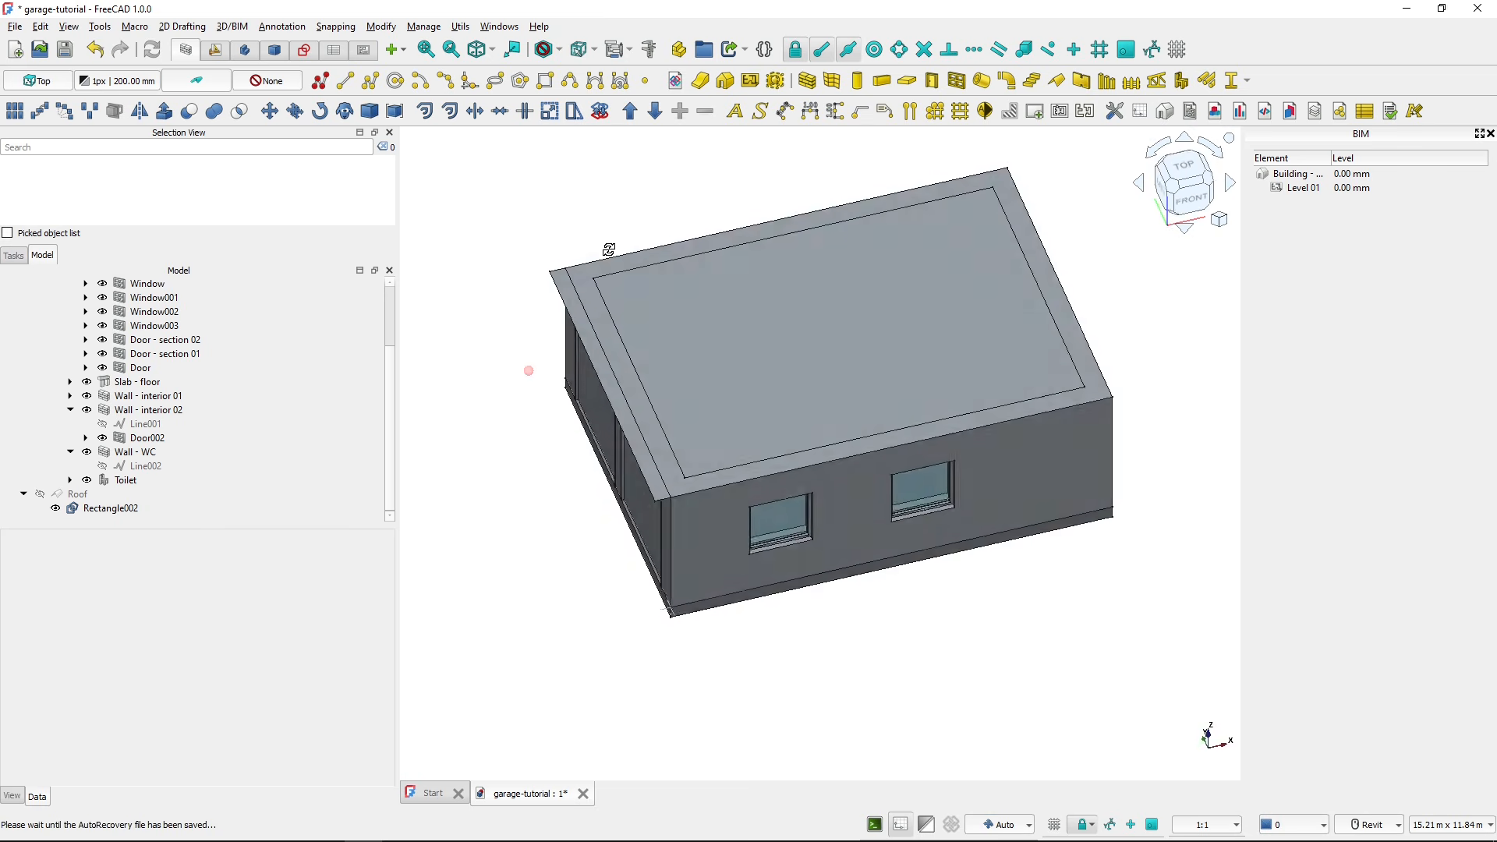
scroll(583, 484, up, 3)
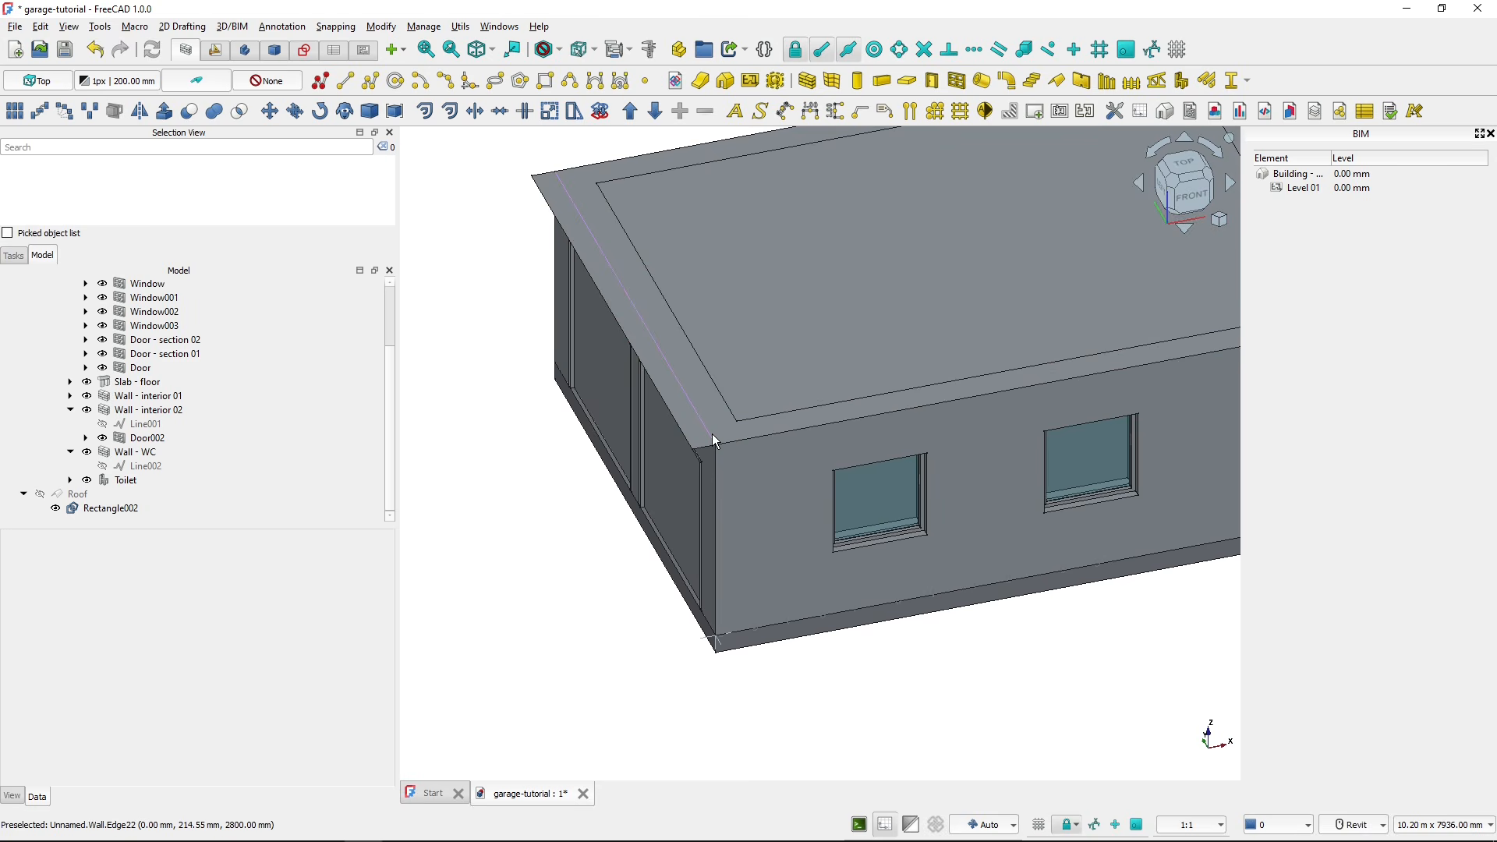
click(712, 433)
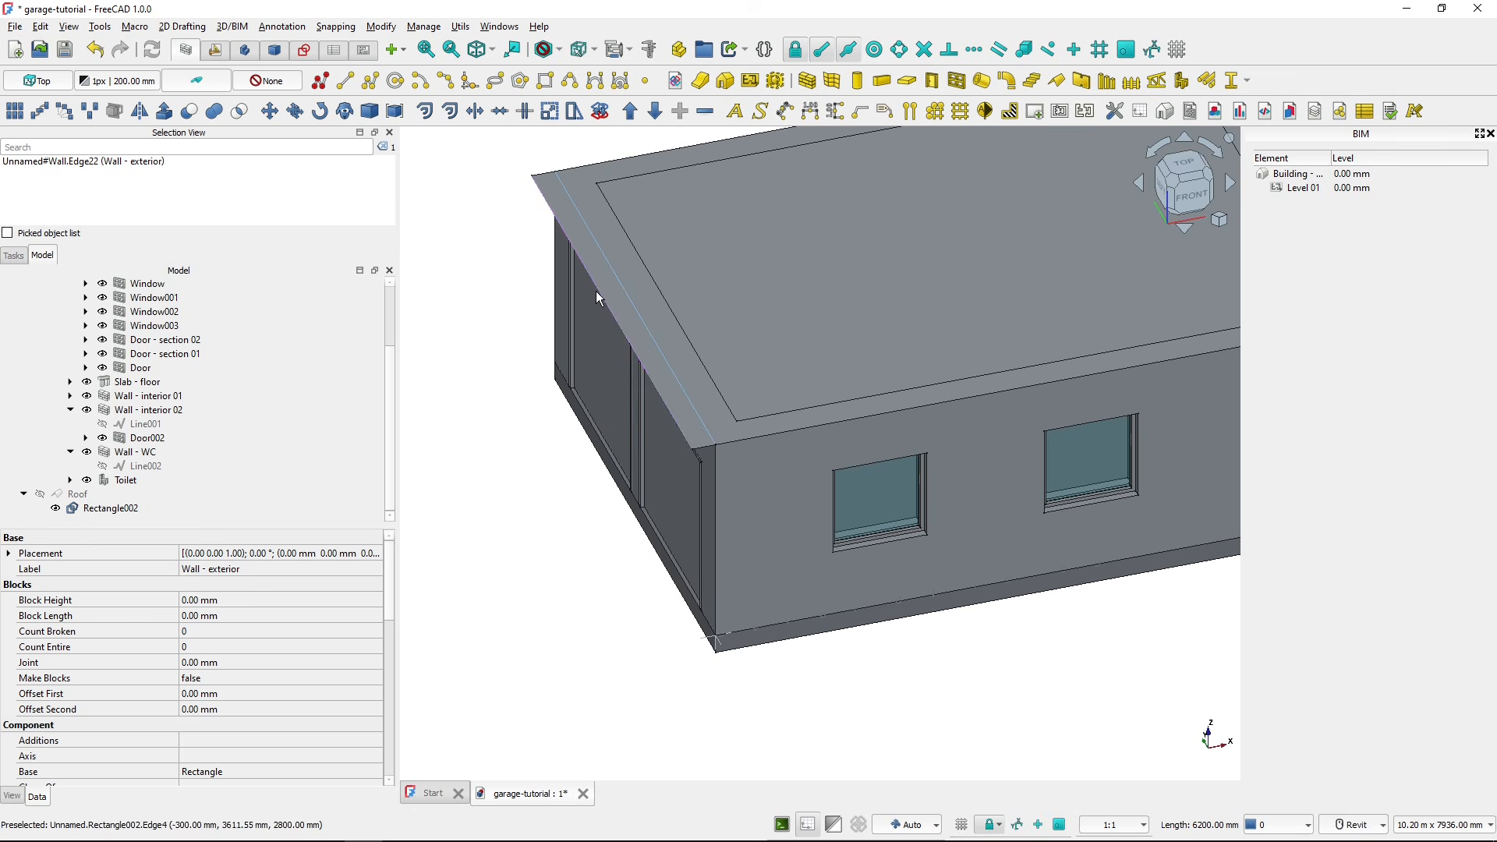
ctrl+click(599, 290)
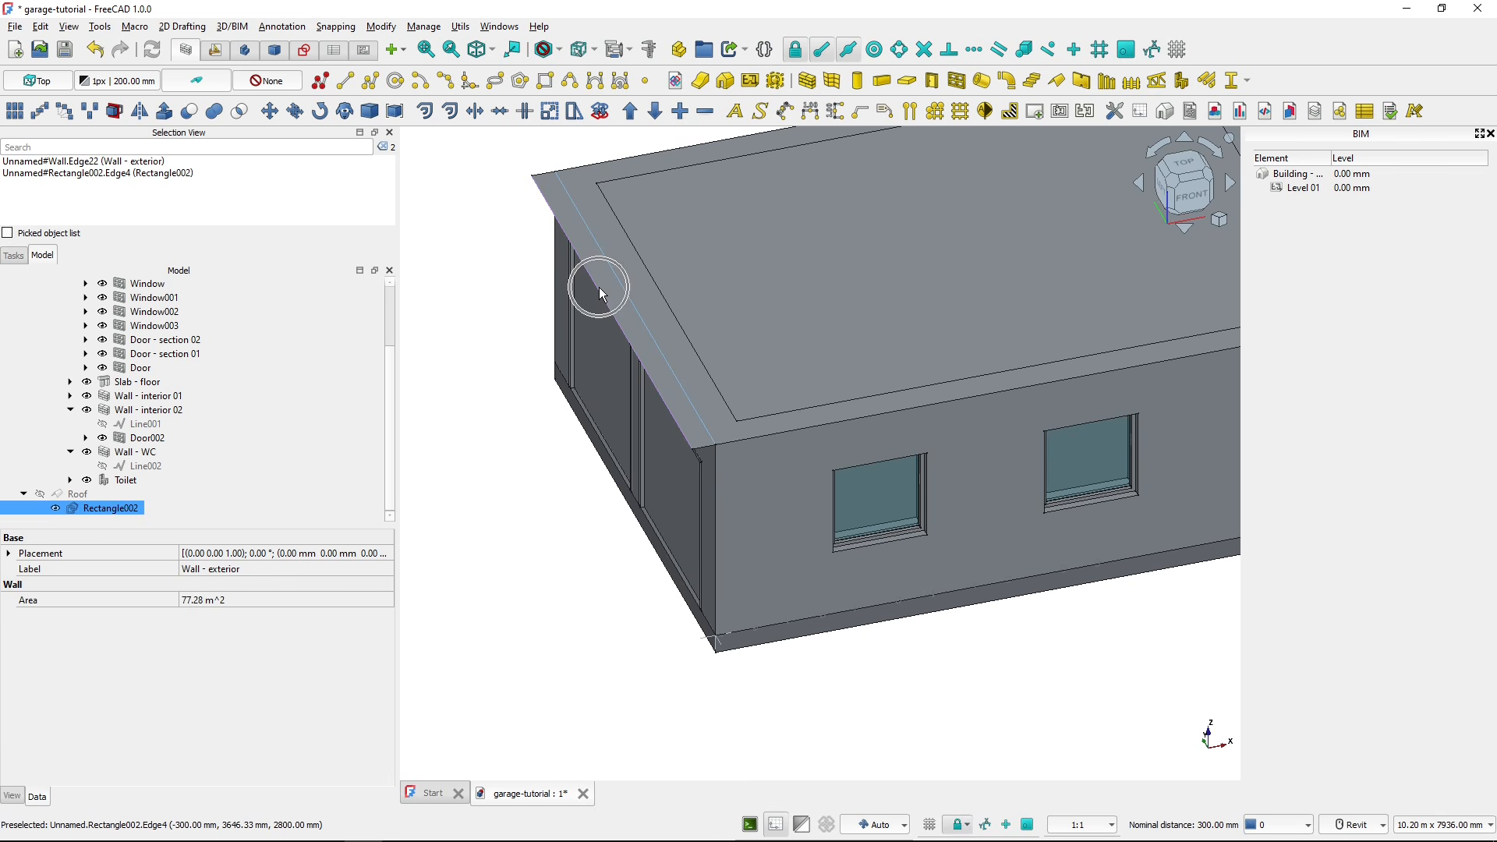
click(650, 49)
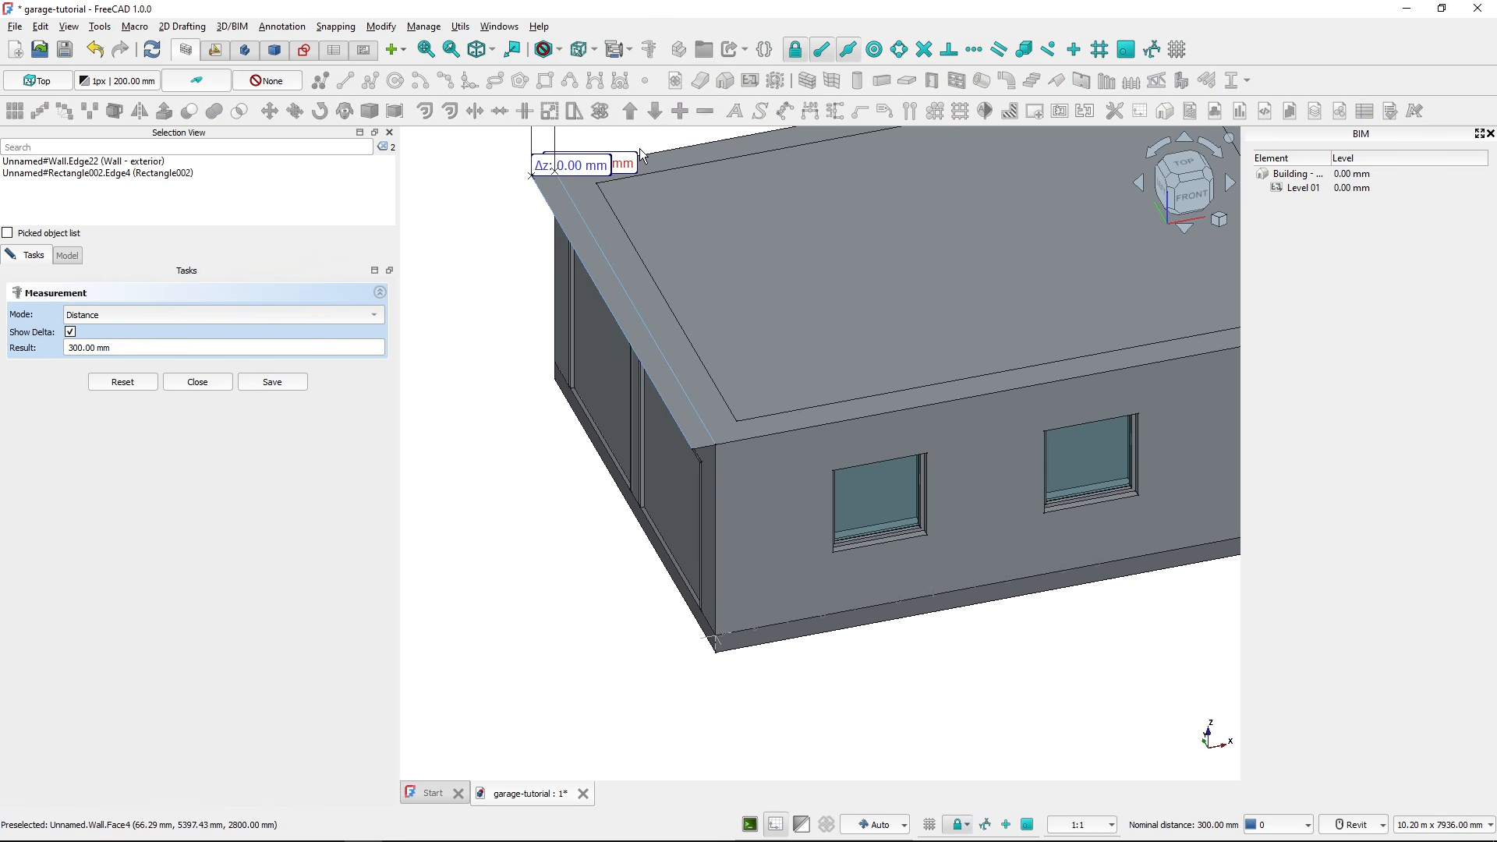
click(70, 331)
middle_drag(537, 322, 537, 556)
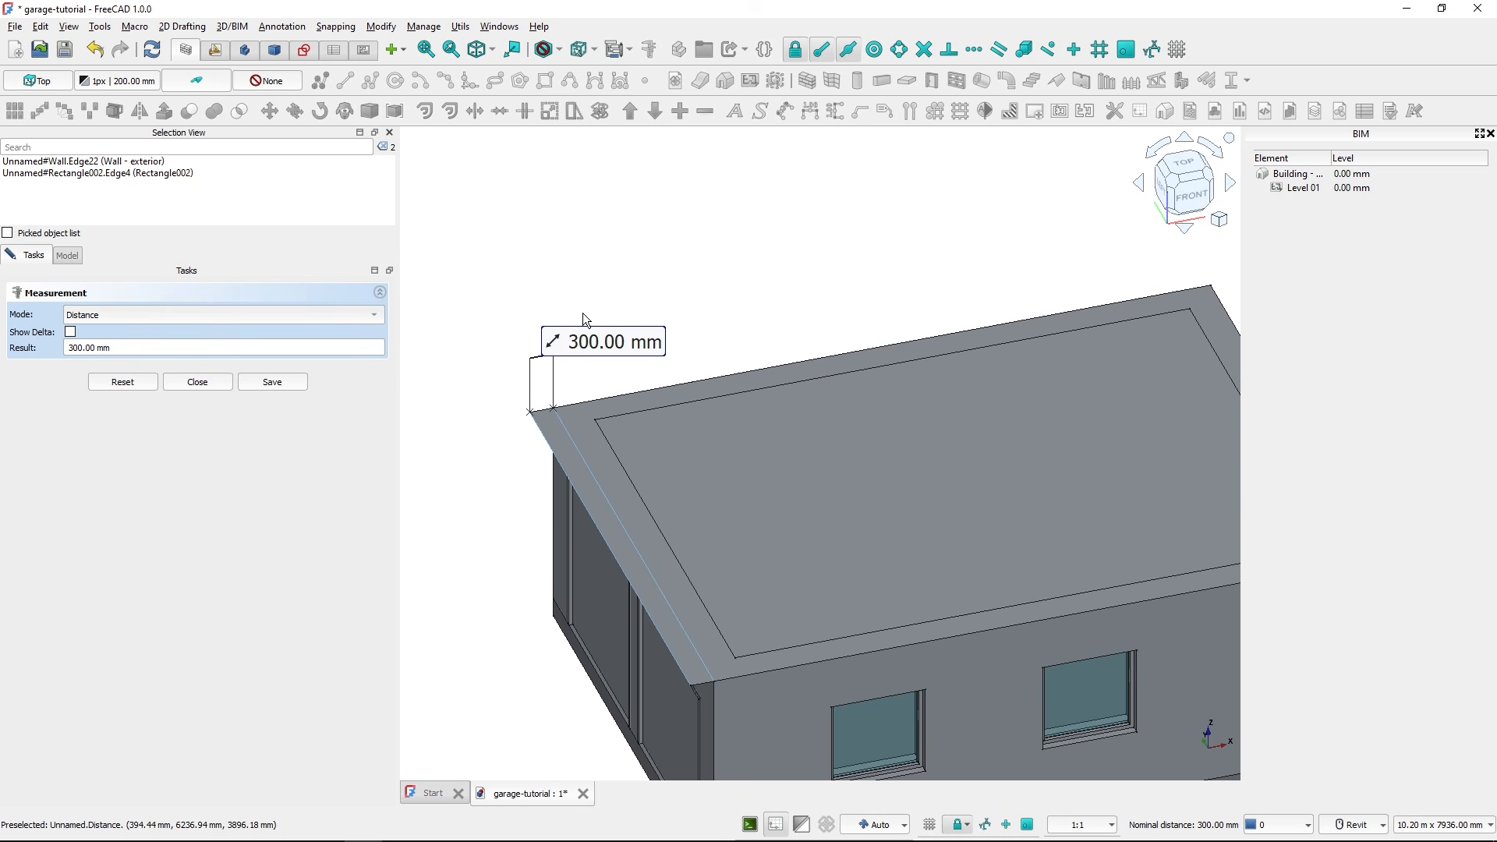
click(197, 382)
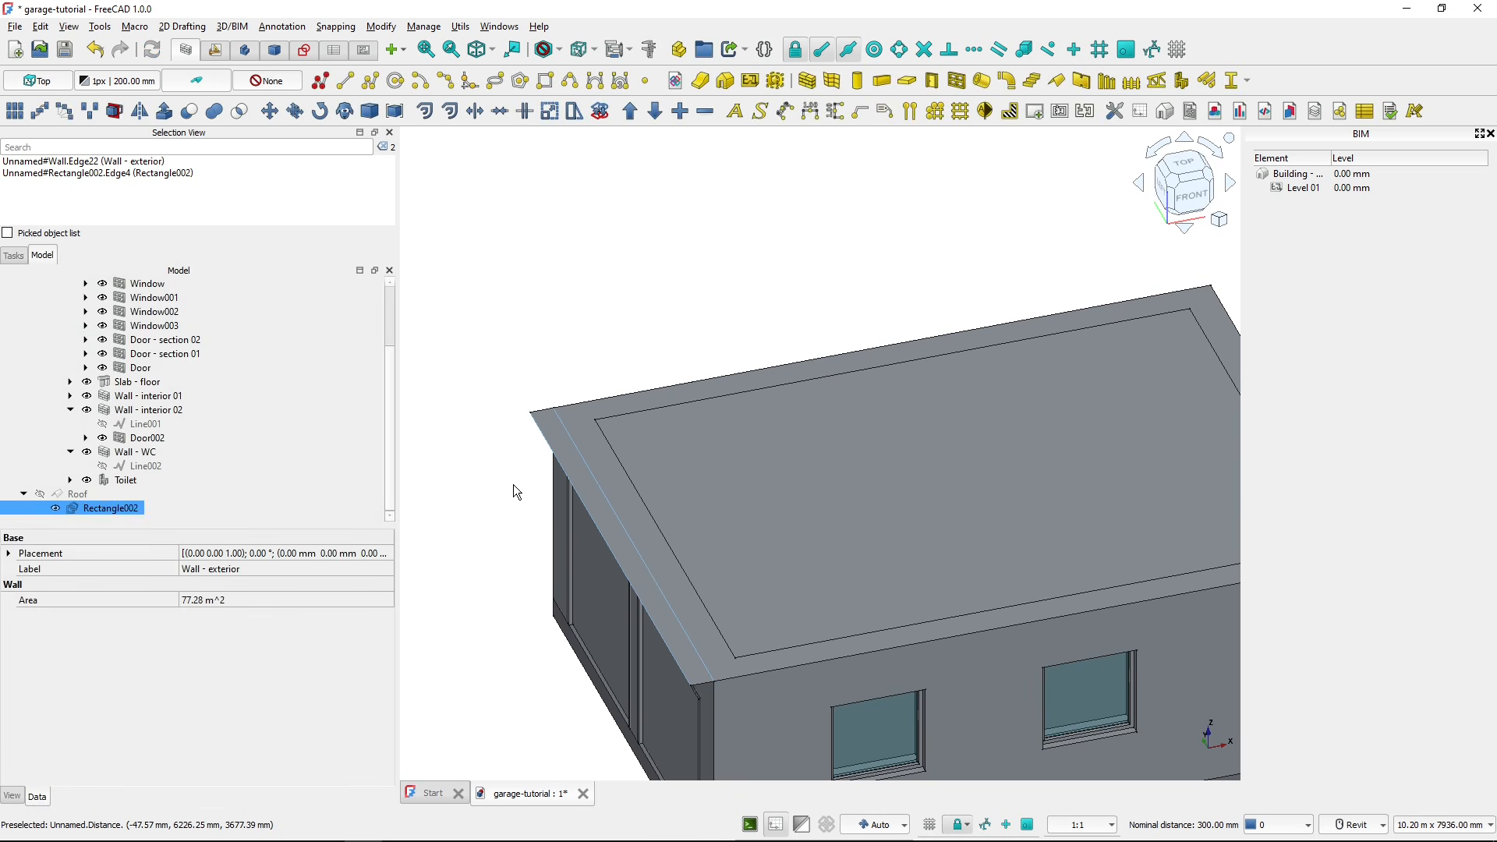
- Stretch the rear end of the roof's base rectangle outward along X by 300 mm
middle_drag(518, 491, 476, 315)
click(531, 371)
click(1186, 185)
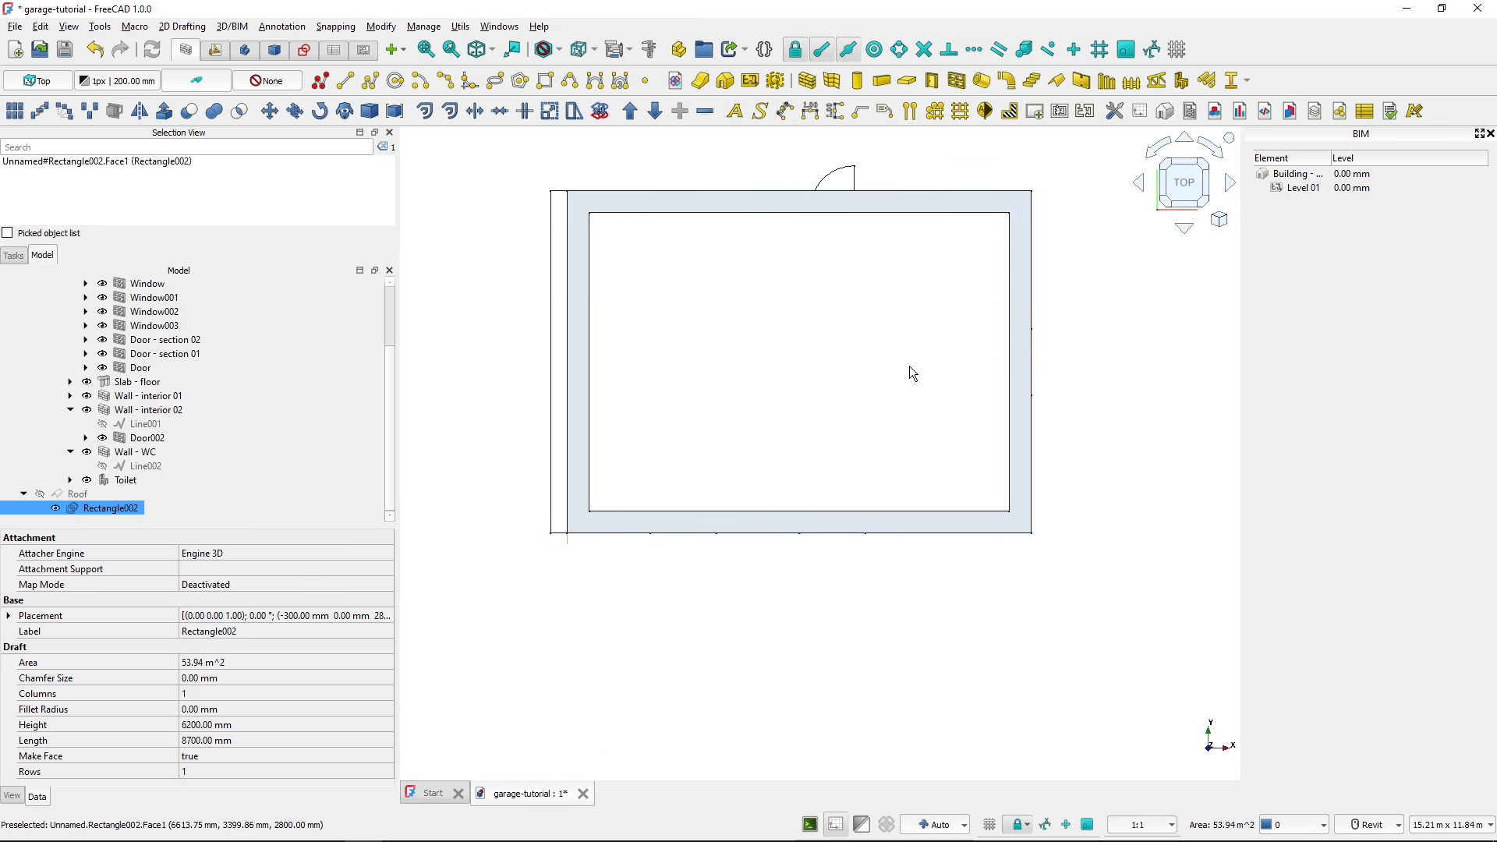
click(575, 111)
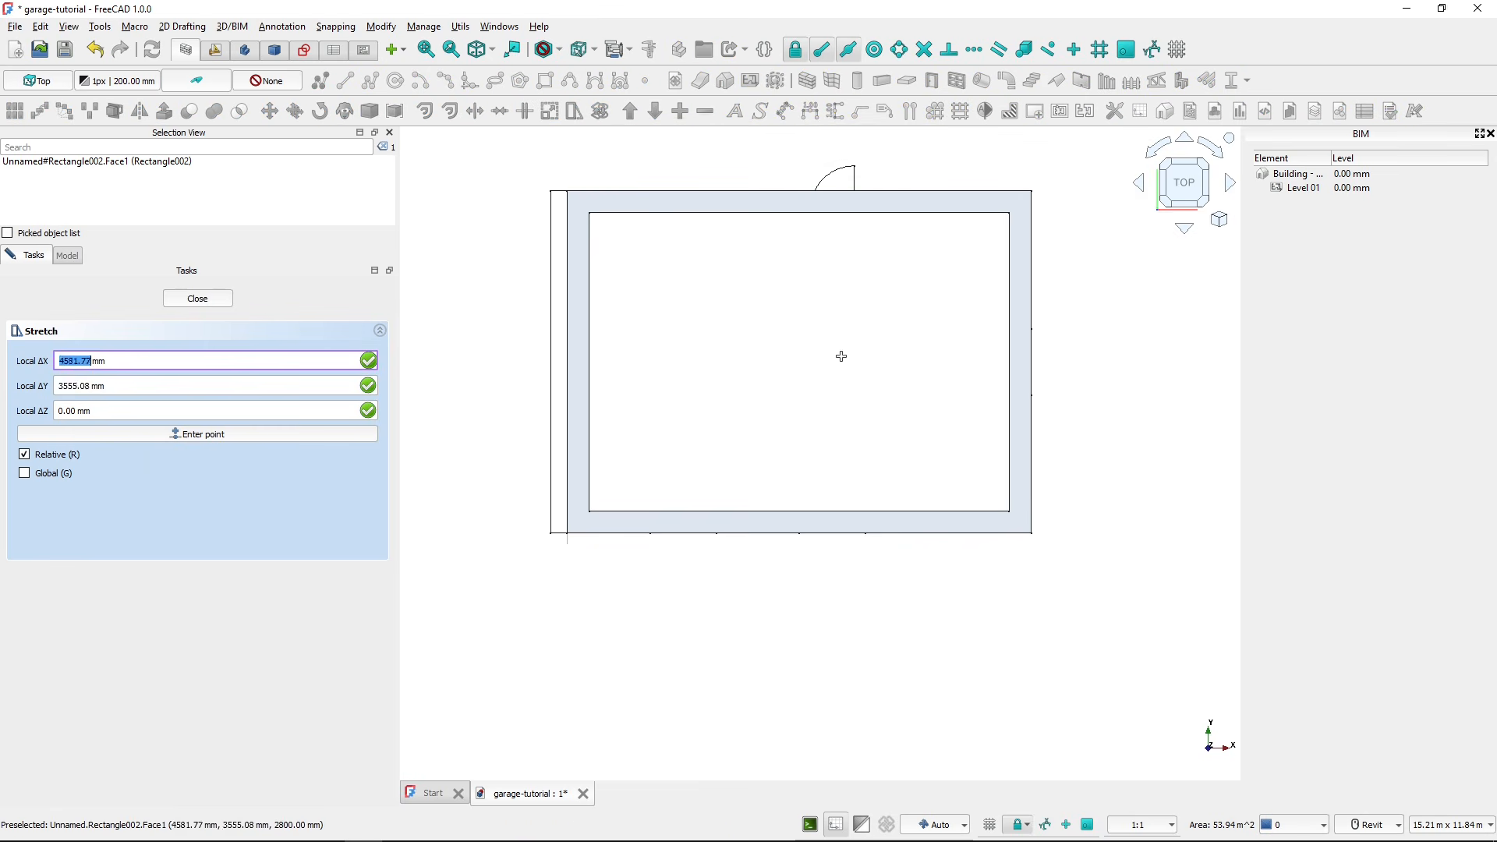
click(1059, 569)
click(987, 172)
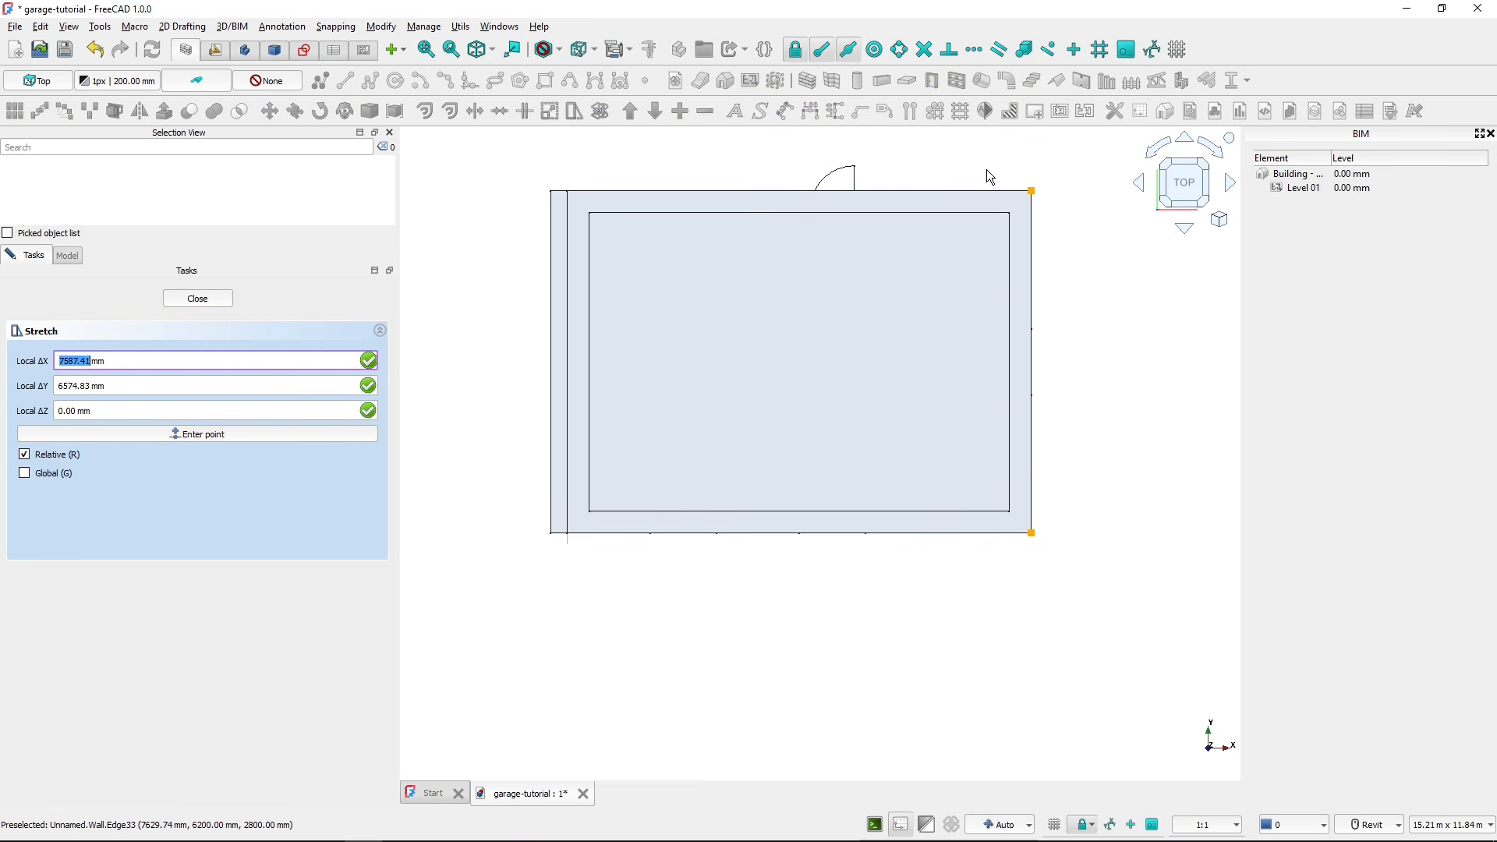
click(862, 607)
key(x)
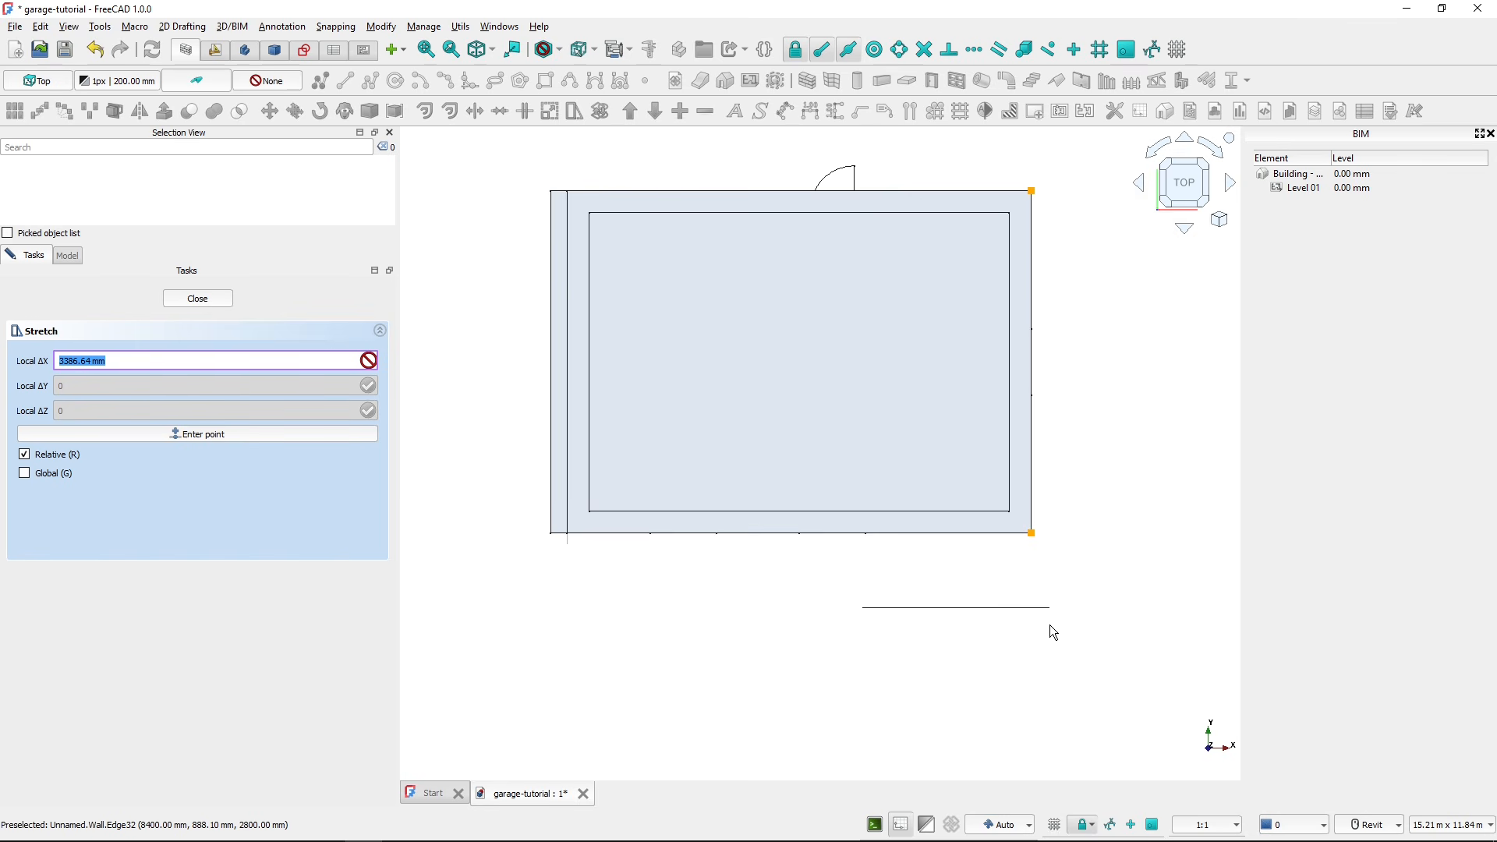
text(300)
key(Return)
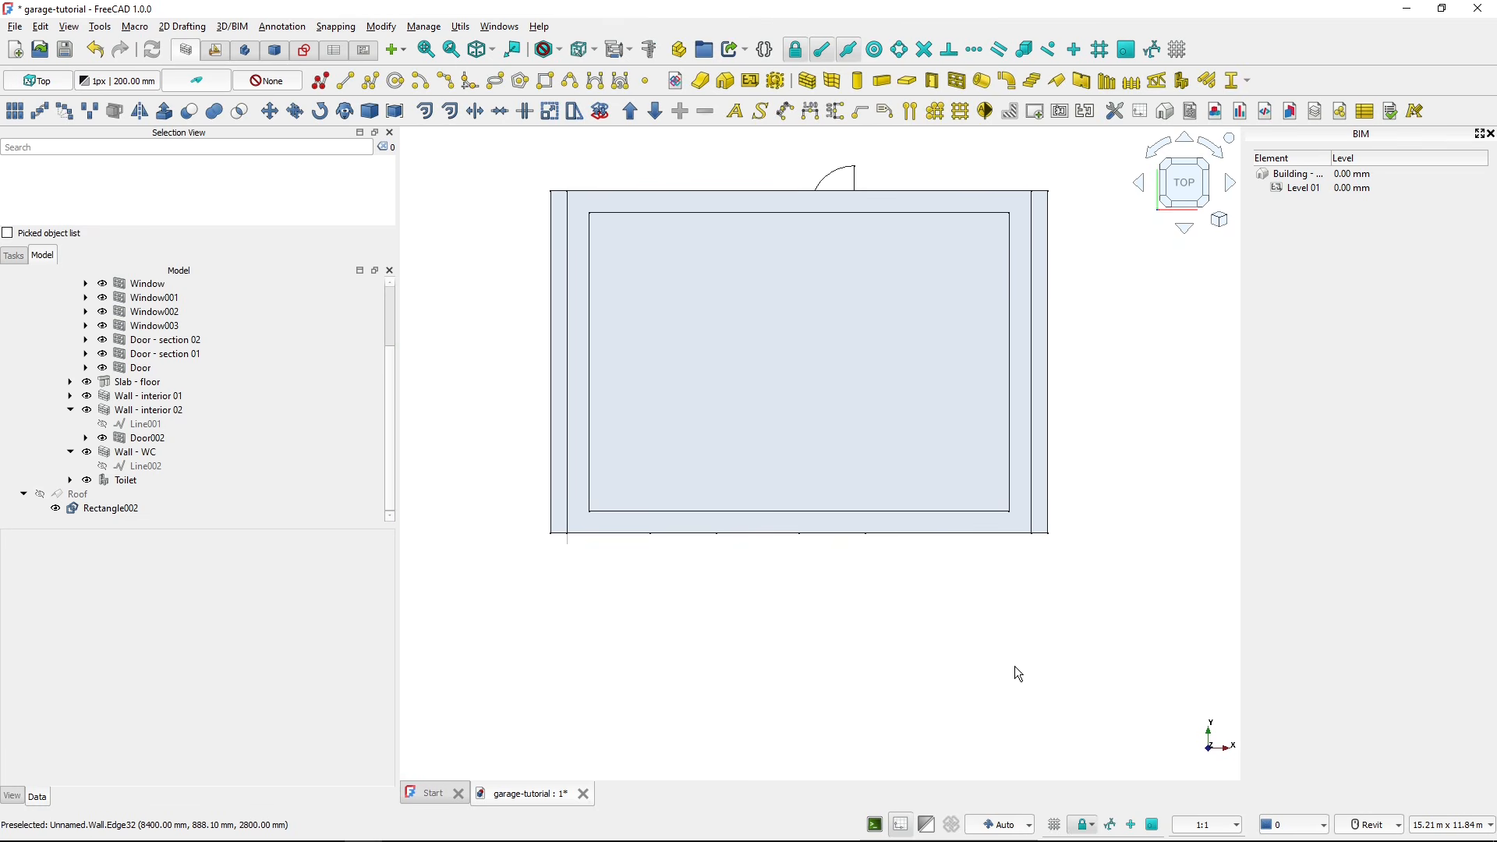
- Show the roof object again in the isometric view and hide its base rectangle
key(0)
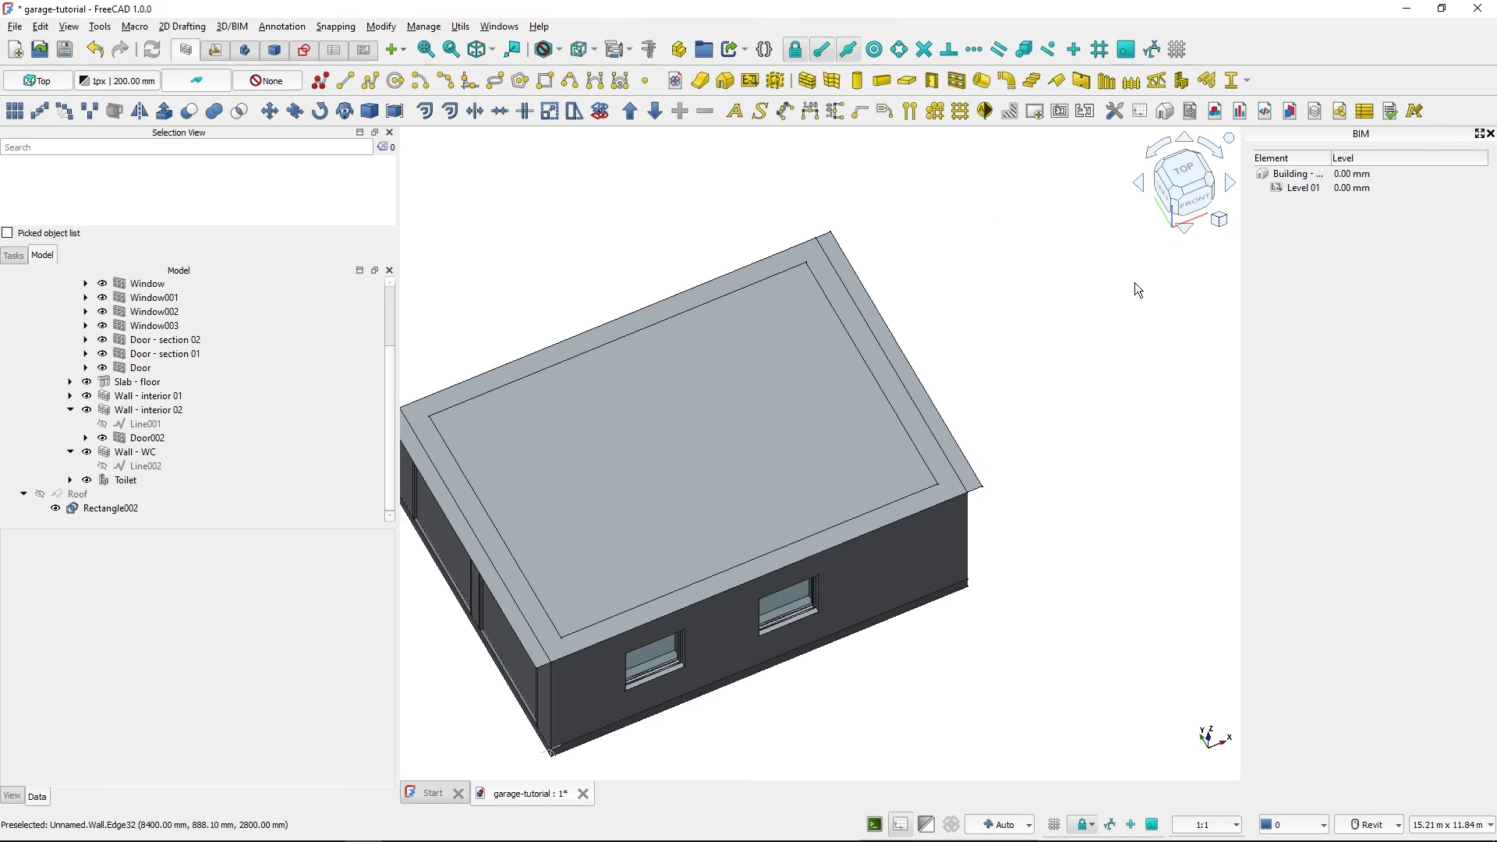
click(1171, 200)
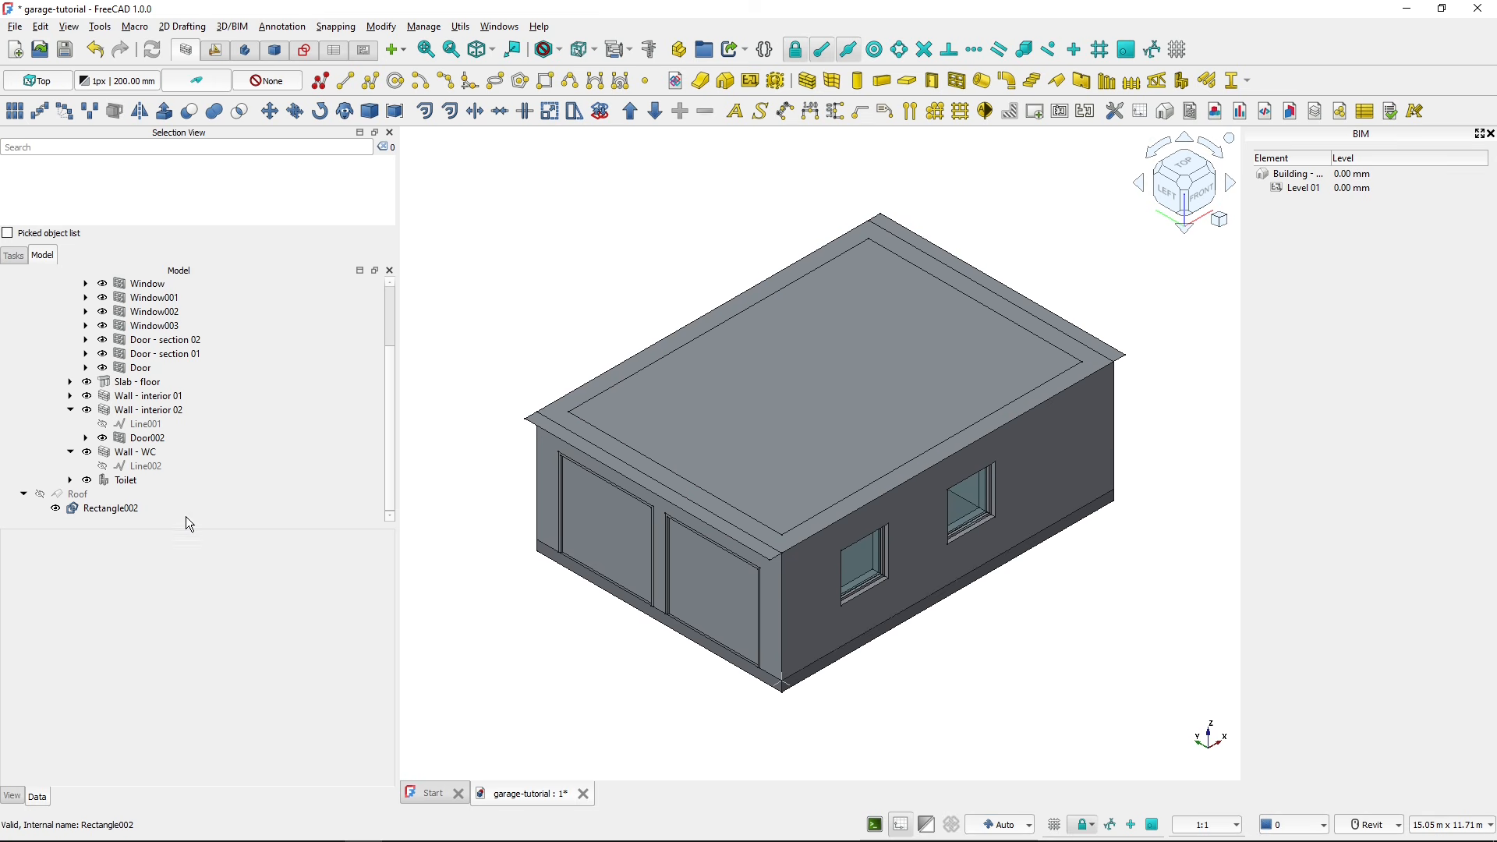
click(125, 509)
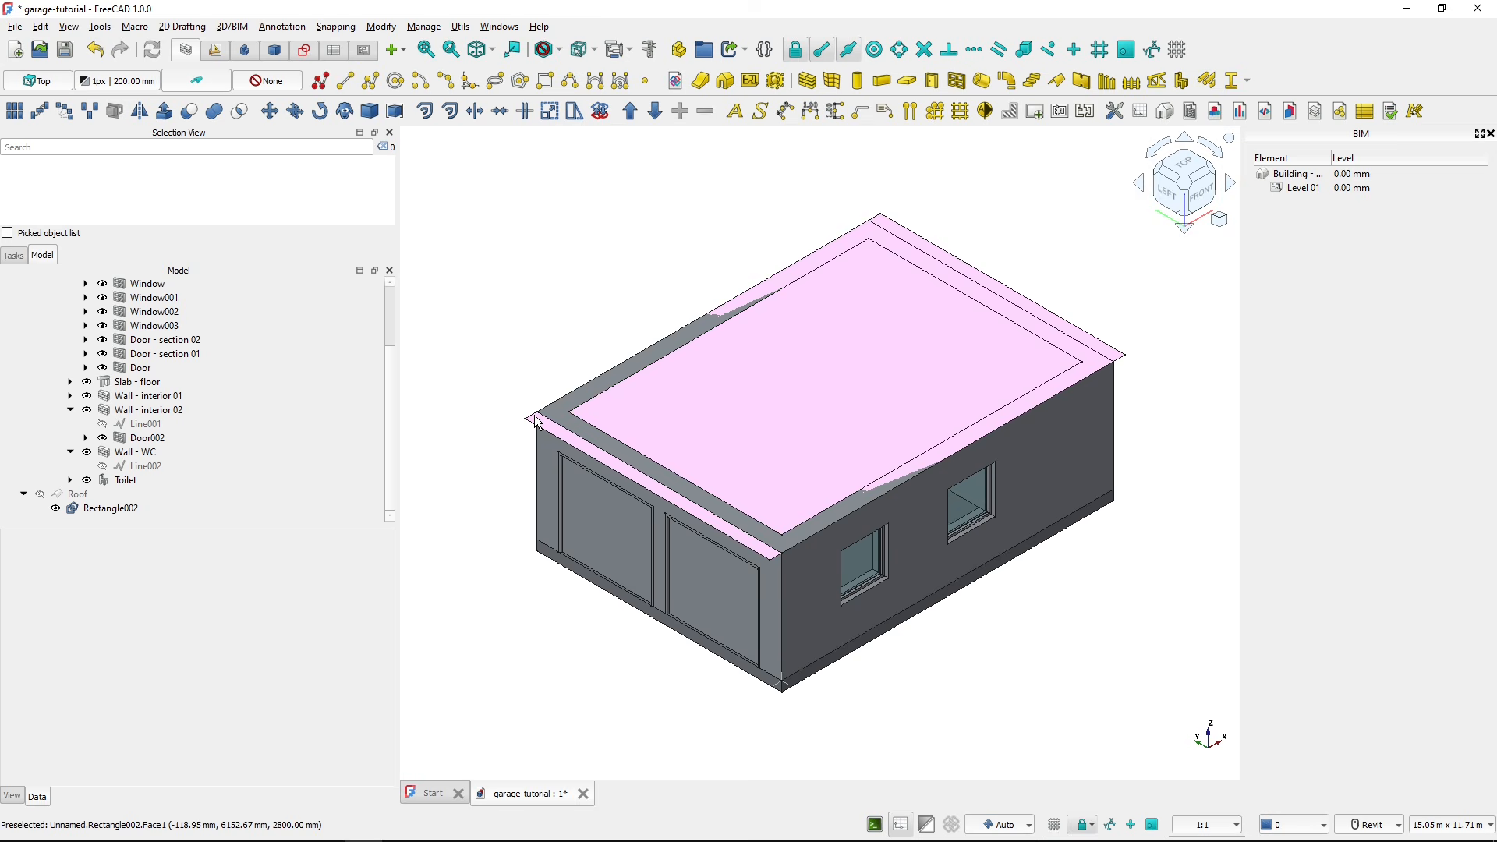
click(79, 495)
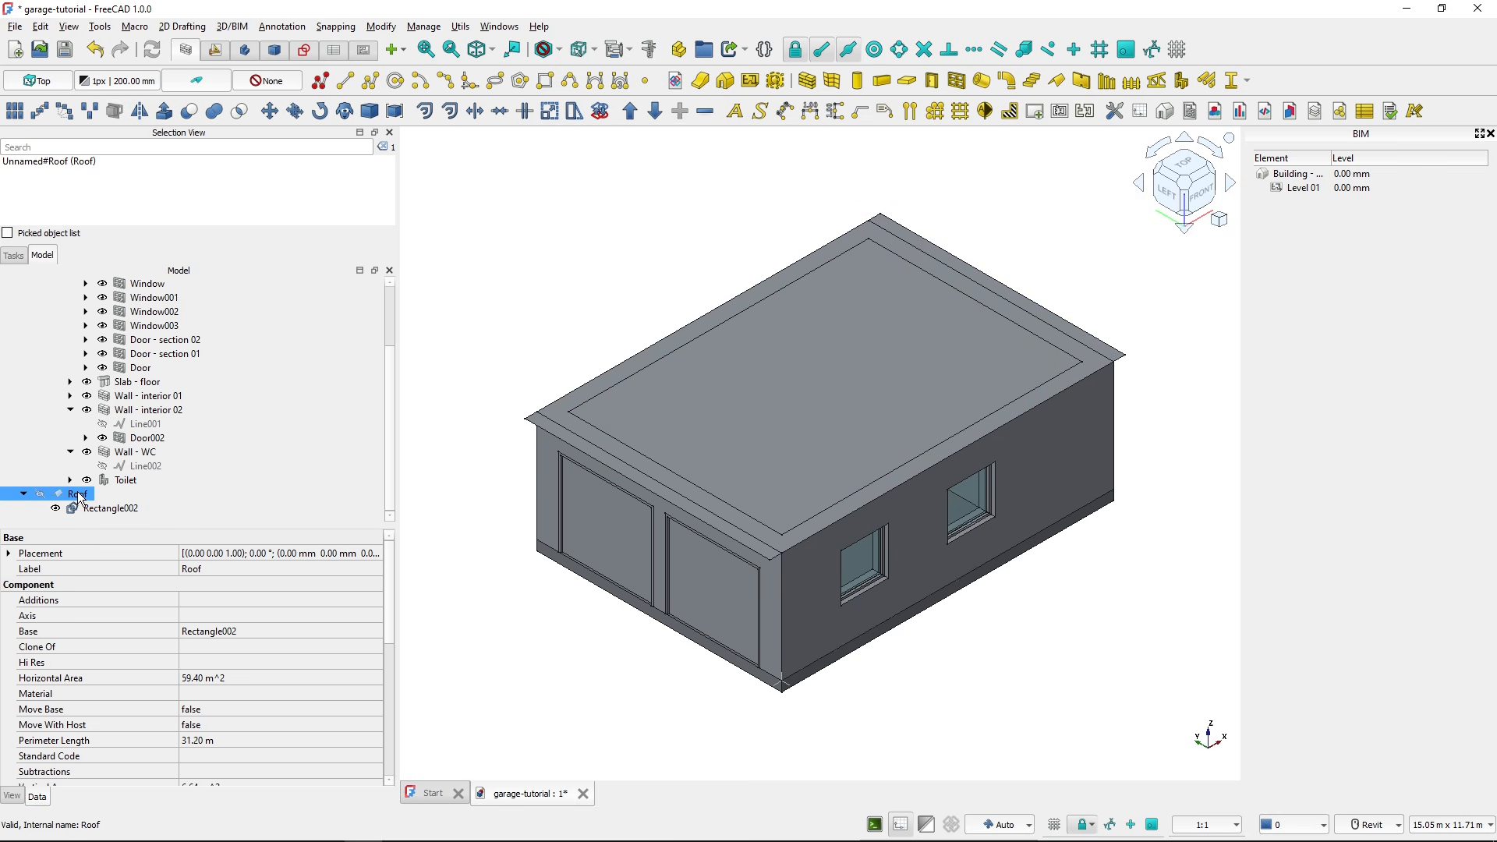
key(space)
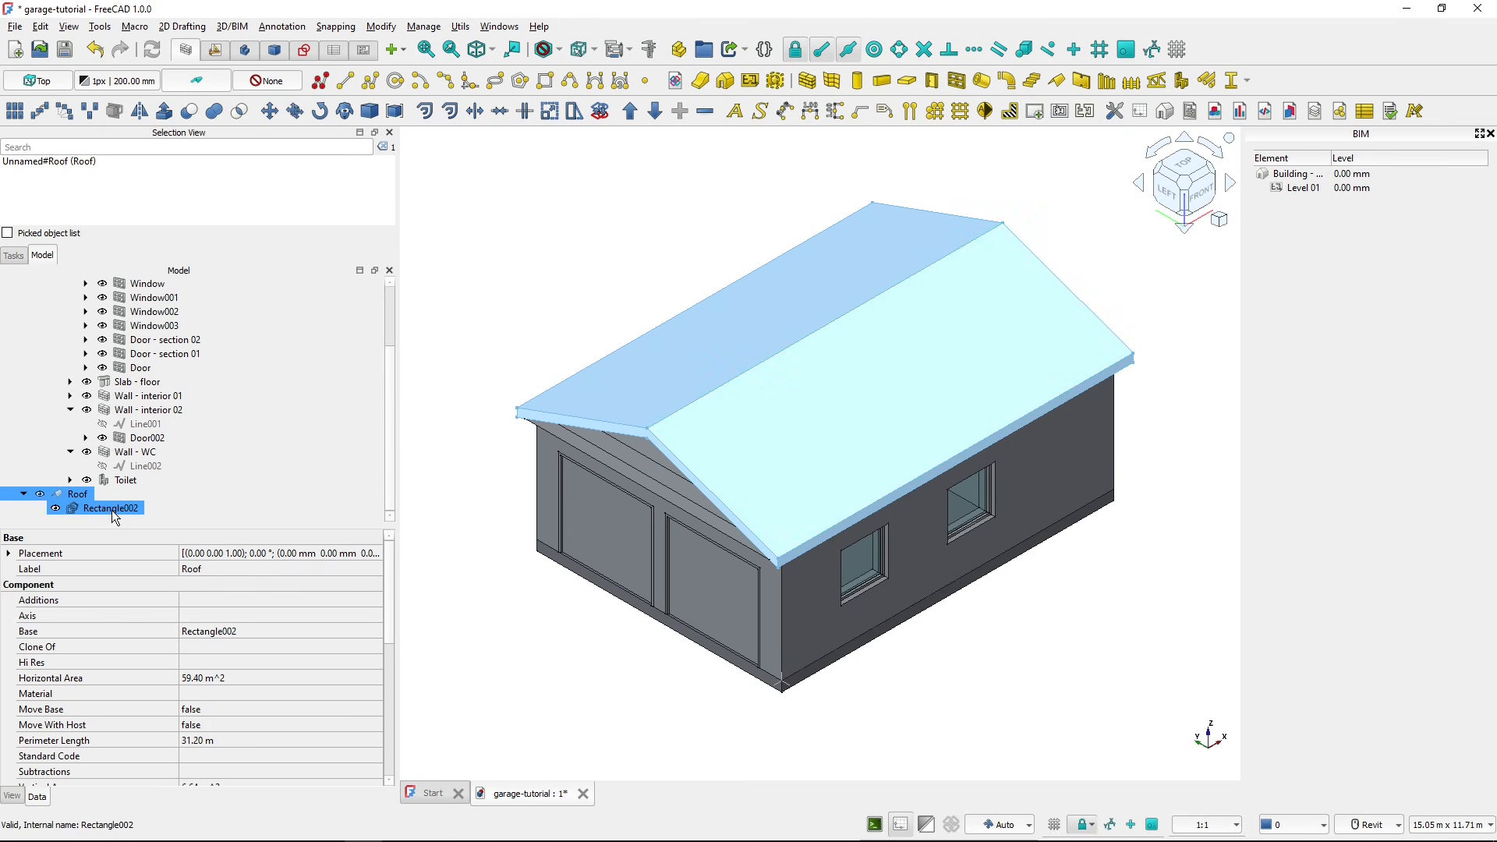
key(space)
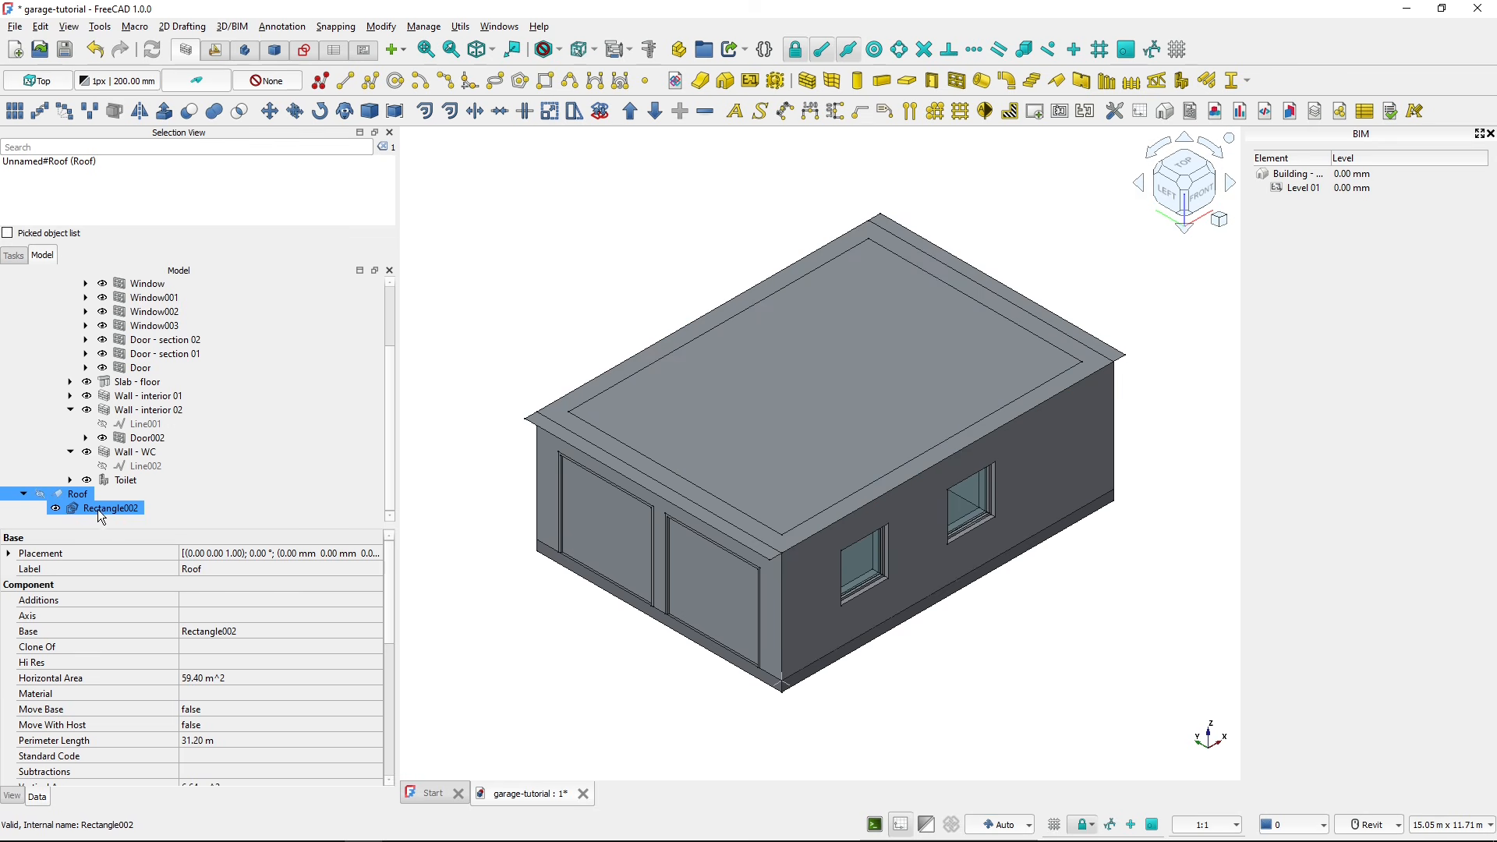
key(space)
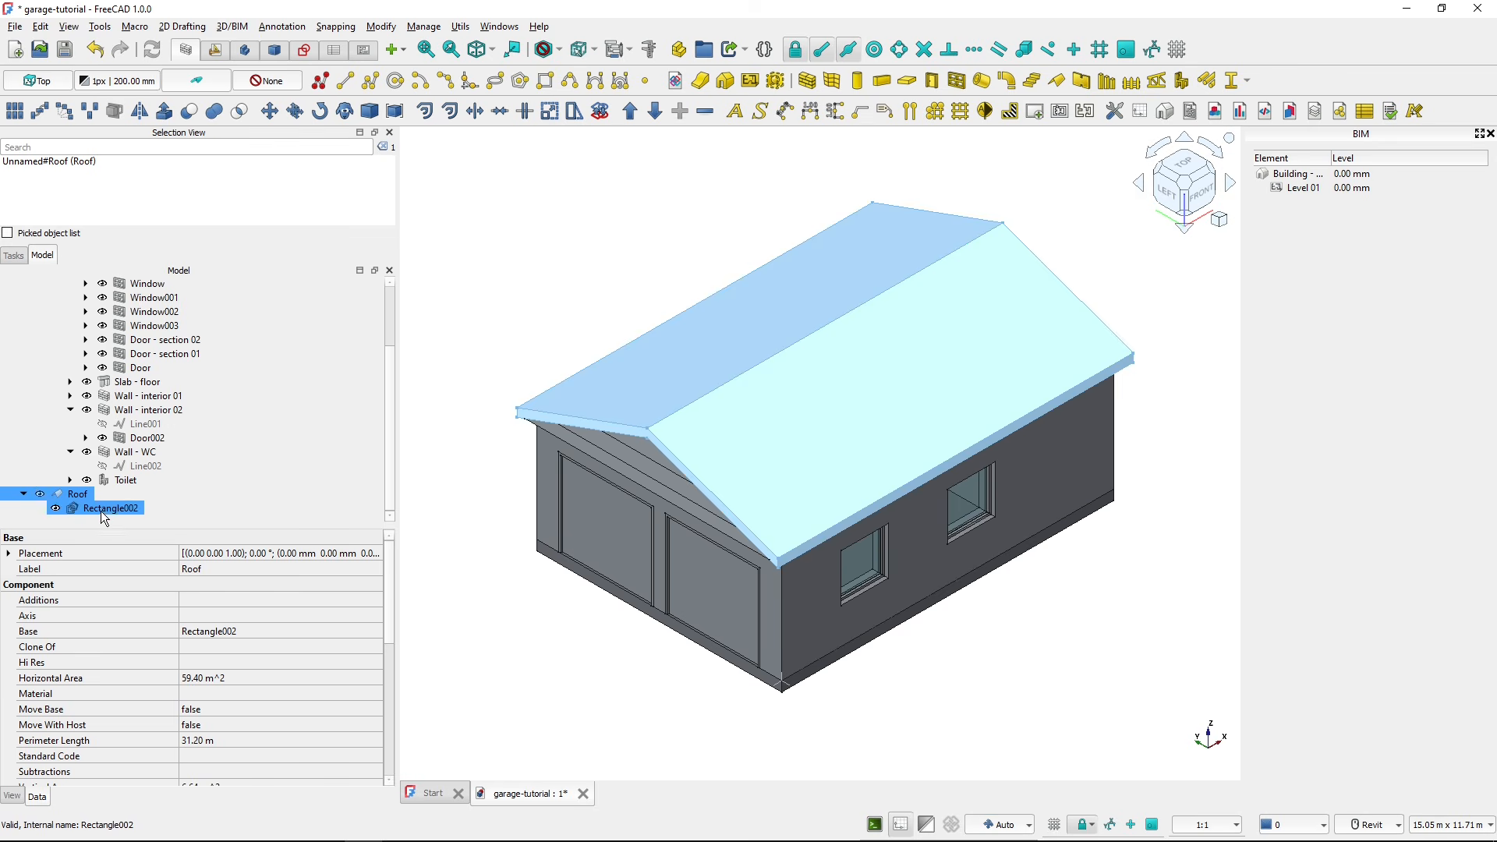
click(106, 513)
key(space)
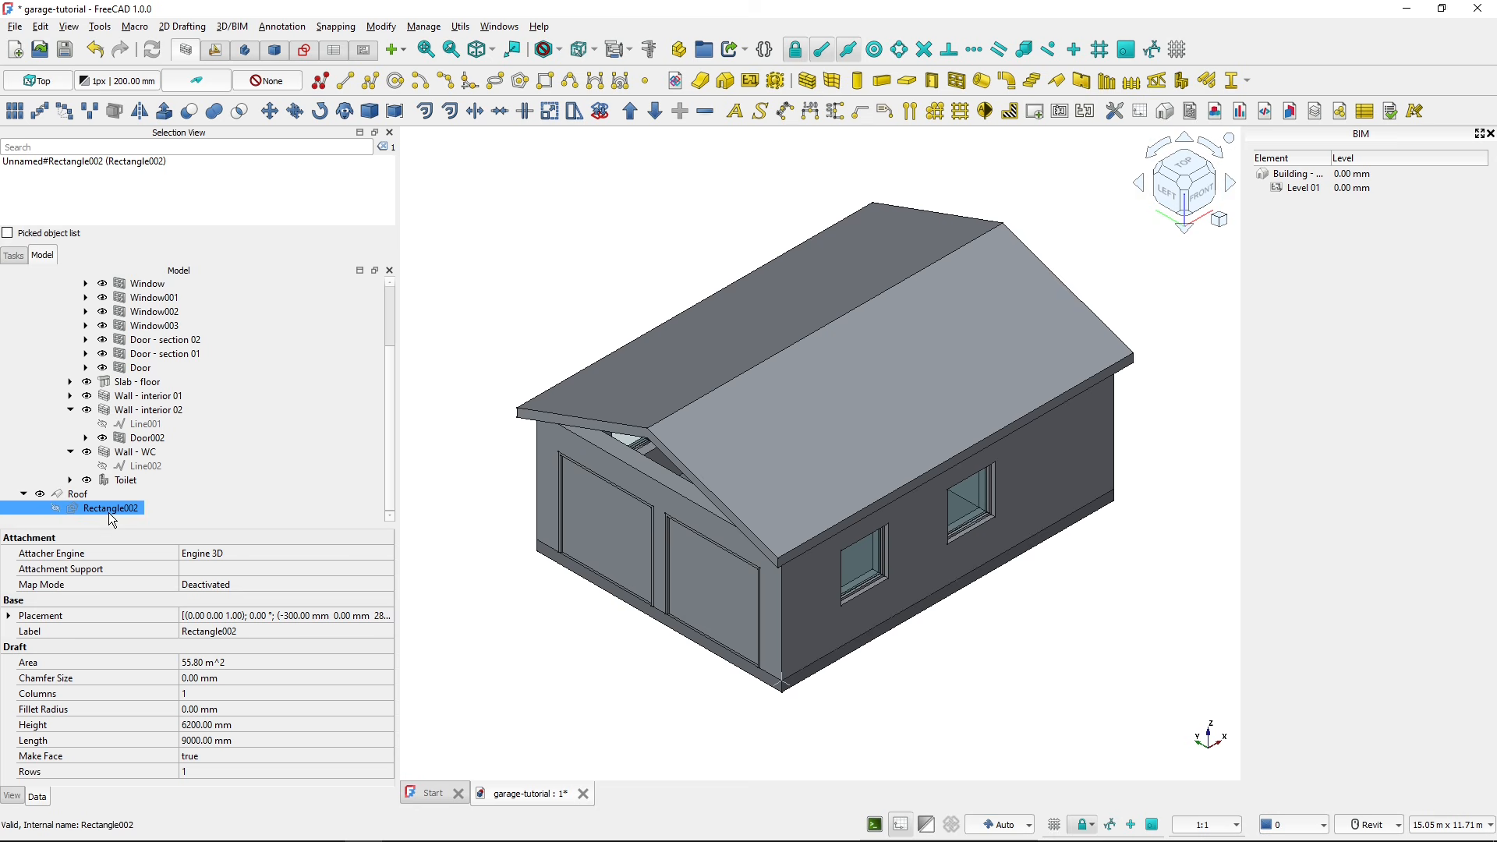
- Collapse the roof's branch in the model tree and move the roof into the Building - garagre group
click(23, 494)
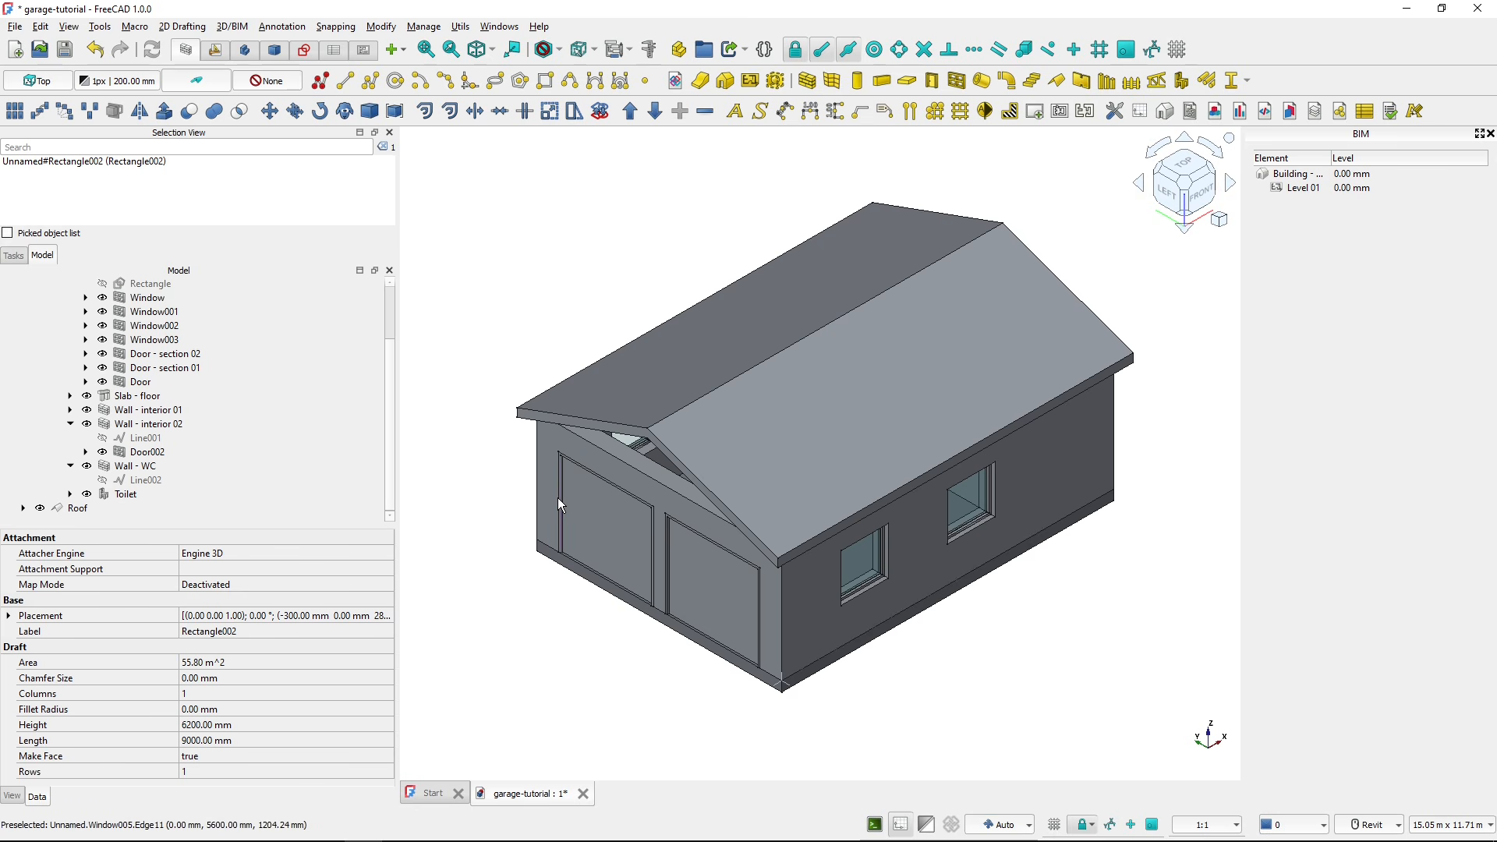
drag(78, 507, 158, 313)
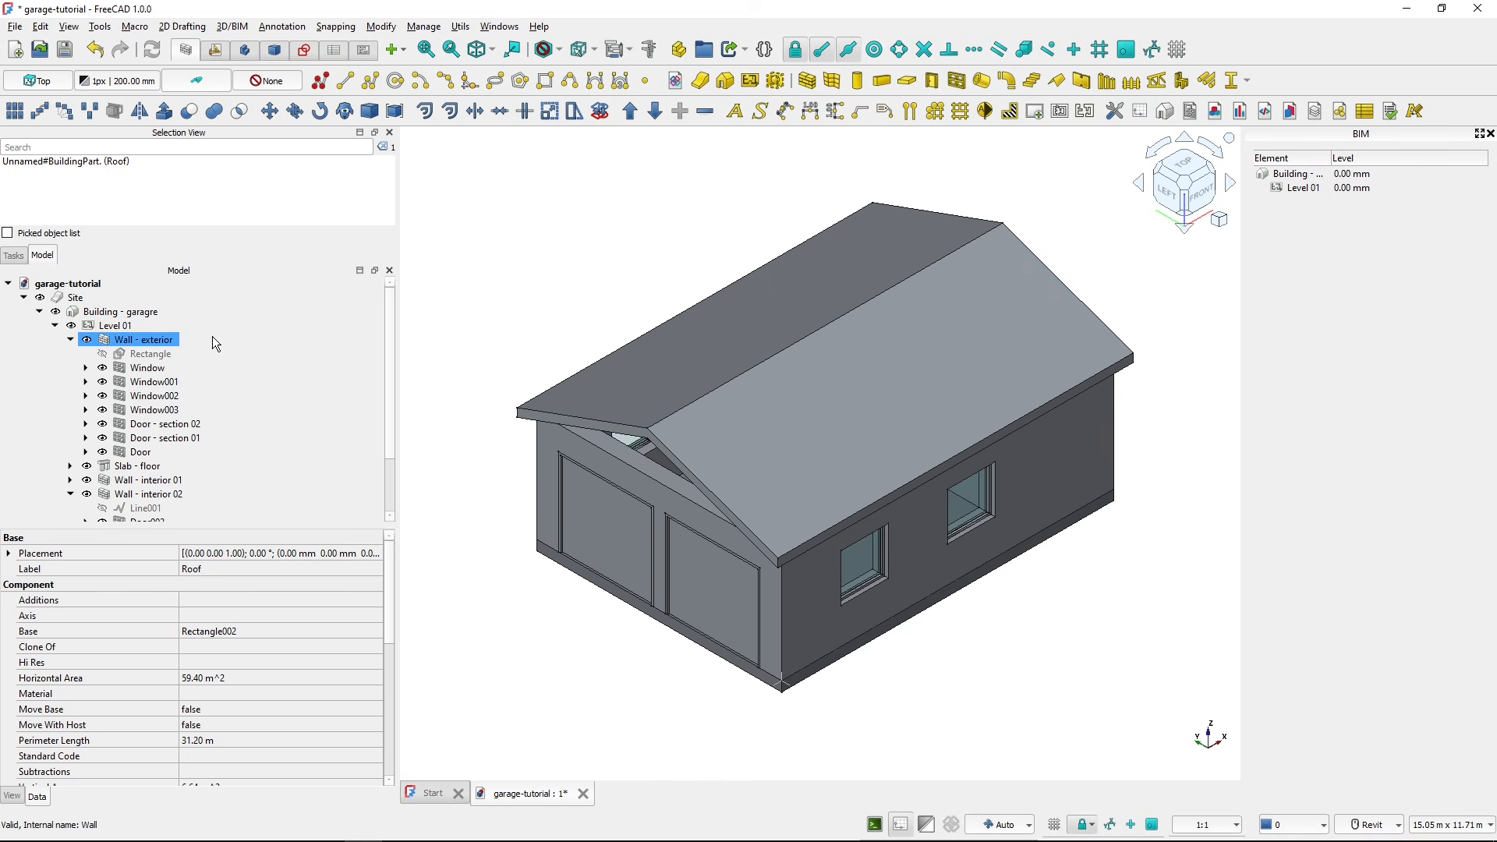
- Correct the building group's misspelled name to "Building - garage"
click(131, 315)
click(130, 313)
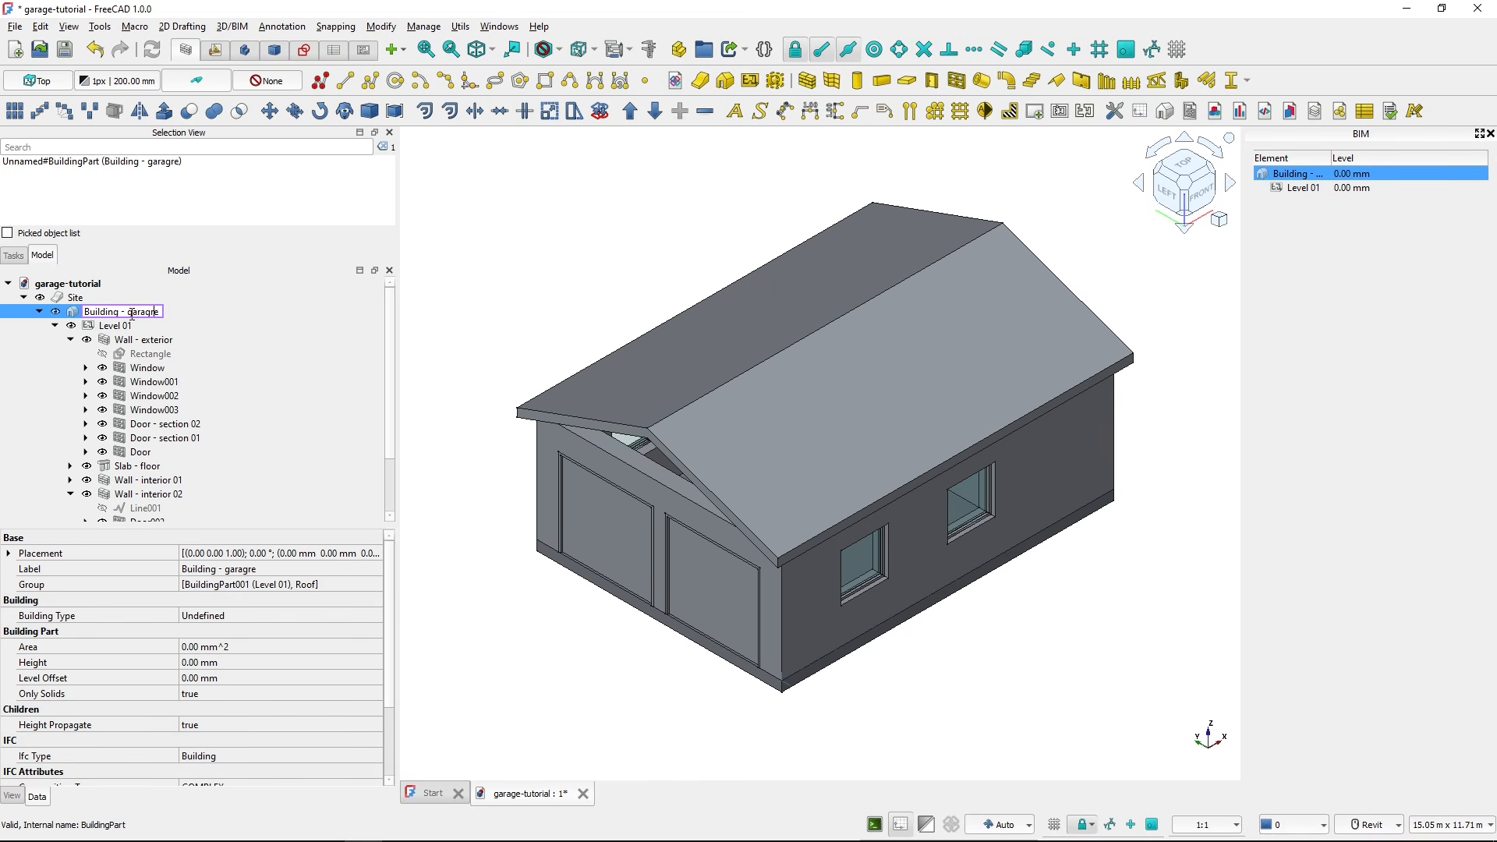
key(BackSpace)
key(Return)
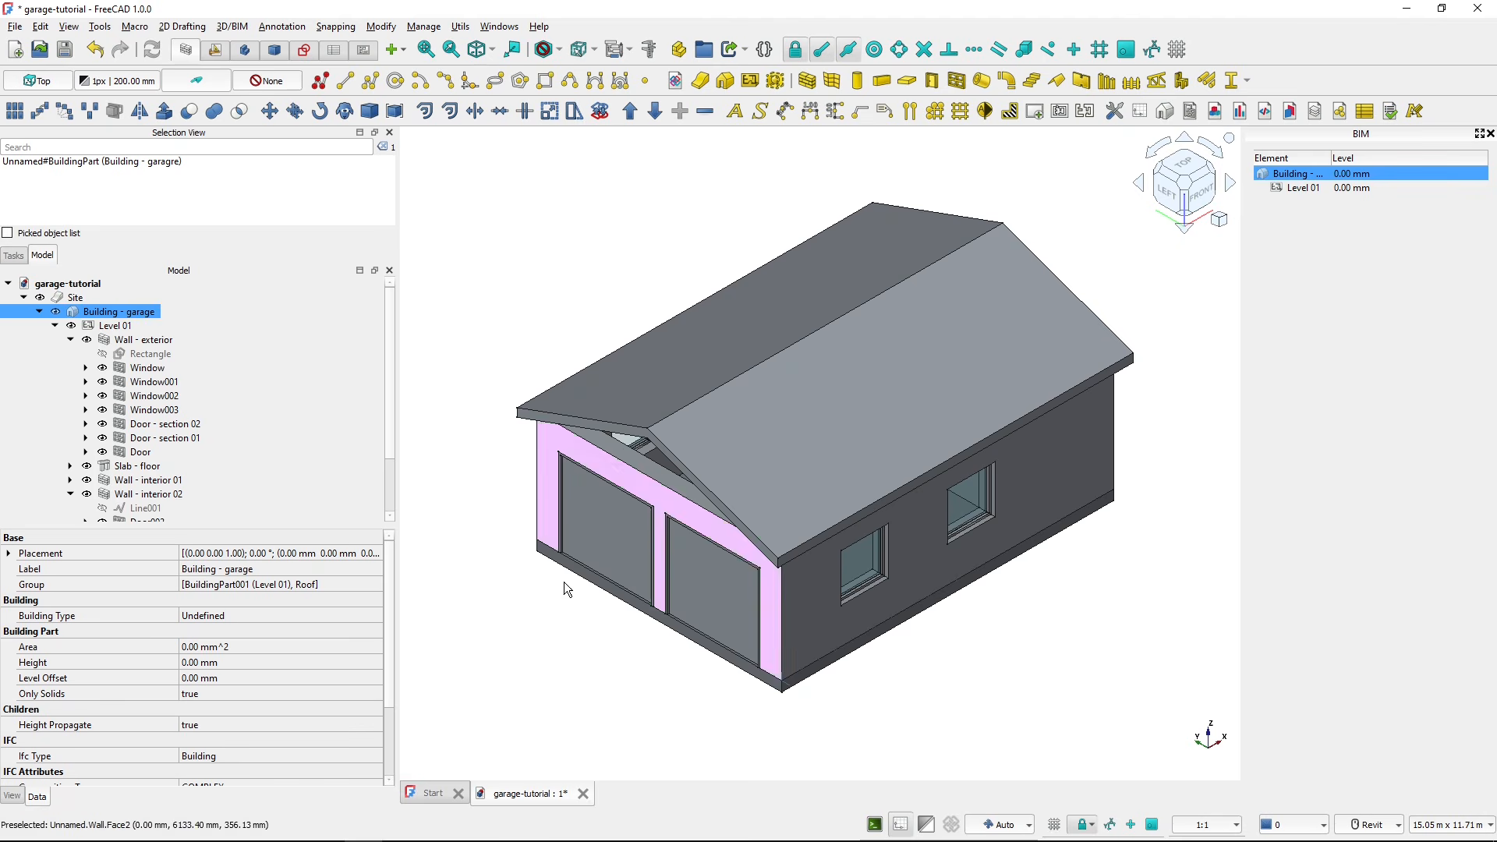
click(624, 681)
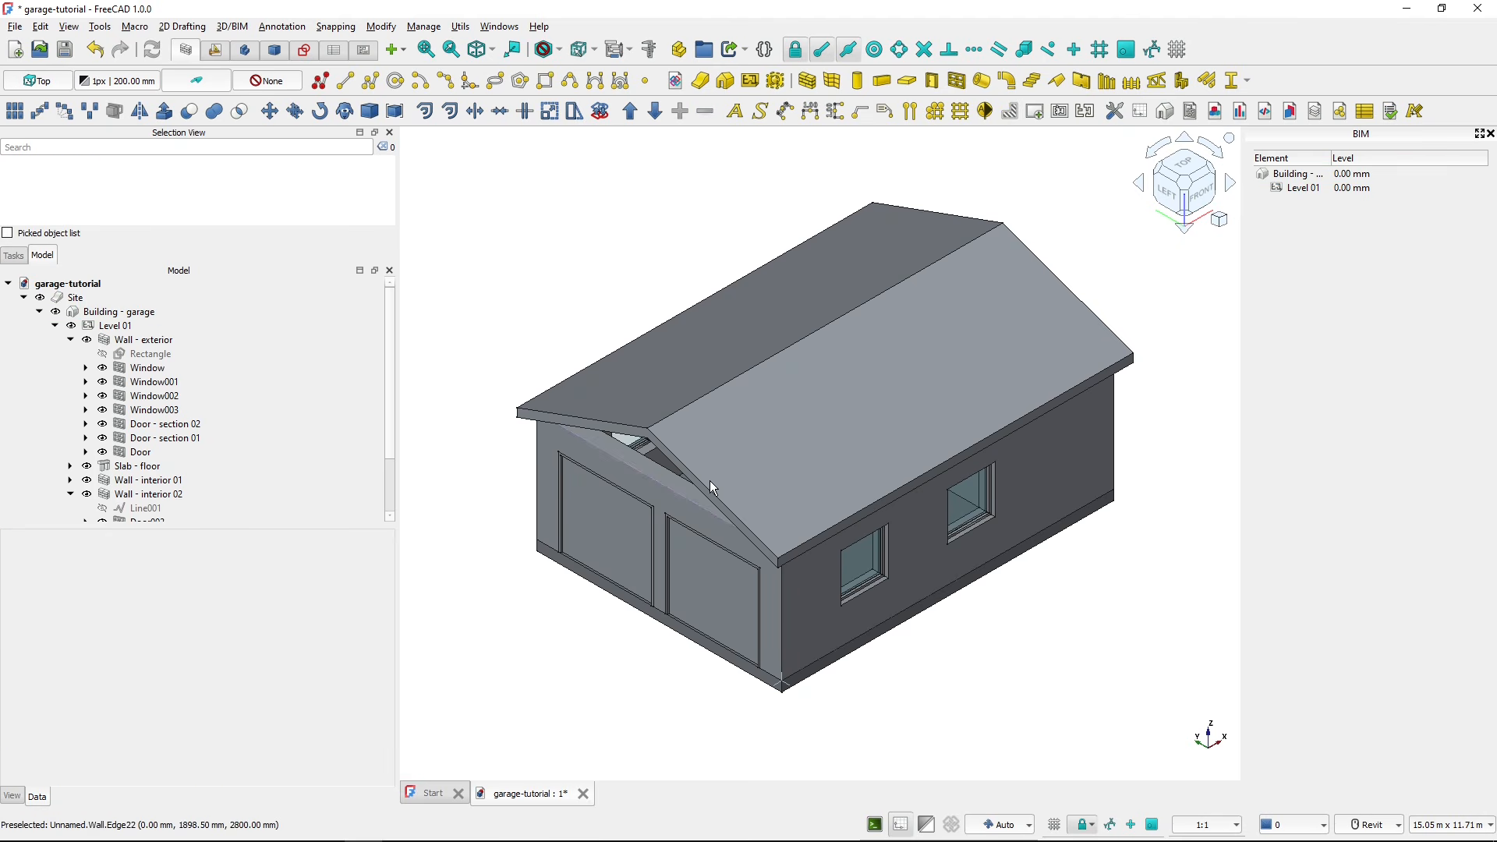
- Collapse the expanded wall branches under Level 01 in the model tree
click(70, 339)
click(71, 382)
click(70, 396)
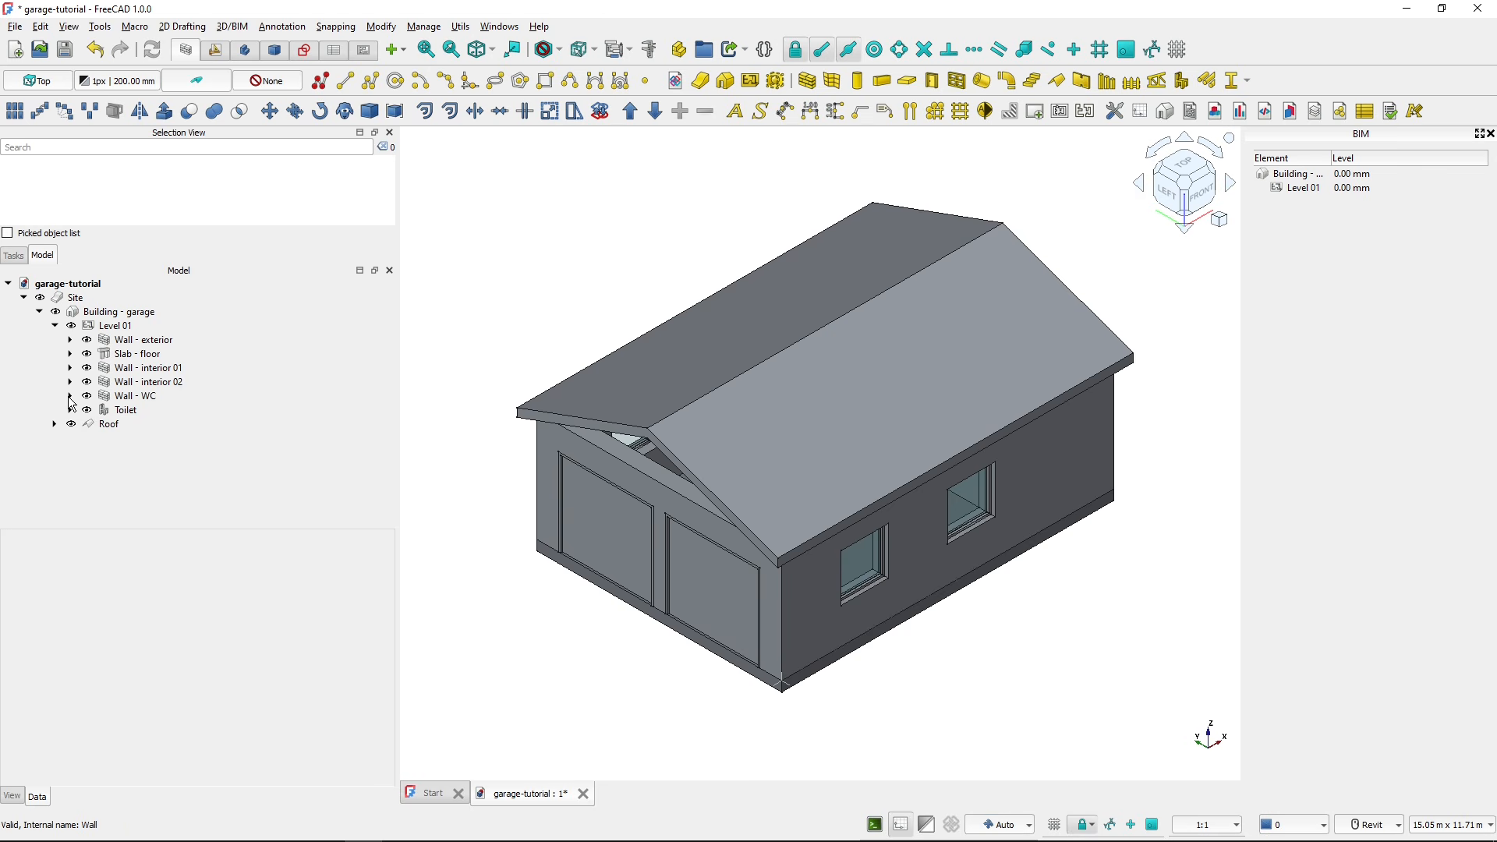
- Try a height of 3300 mm for the exterior wall
shift+middle_drag(547, 627, 590, 538)
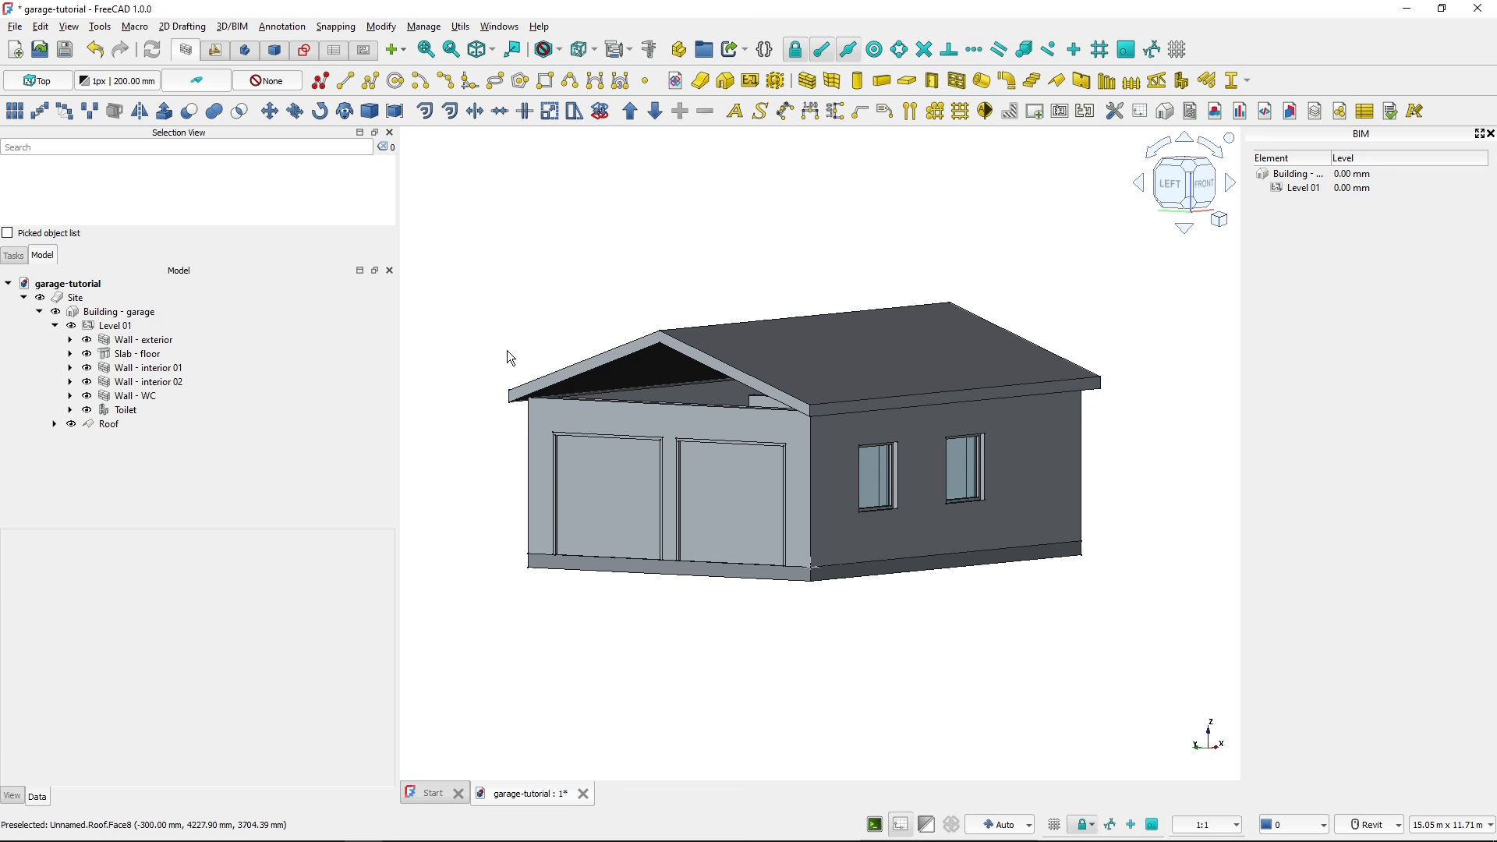
click(571, 430)
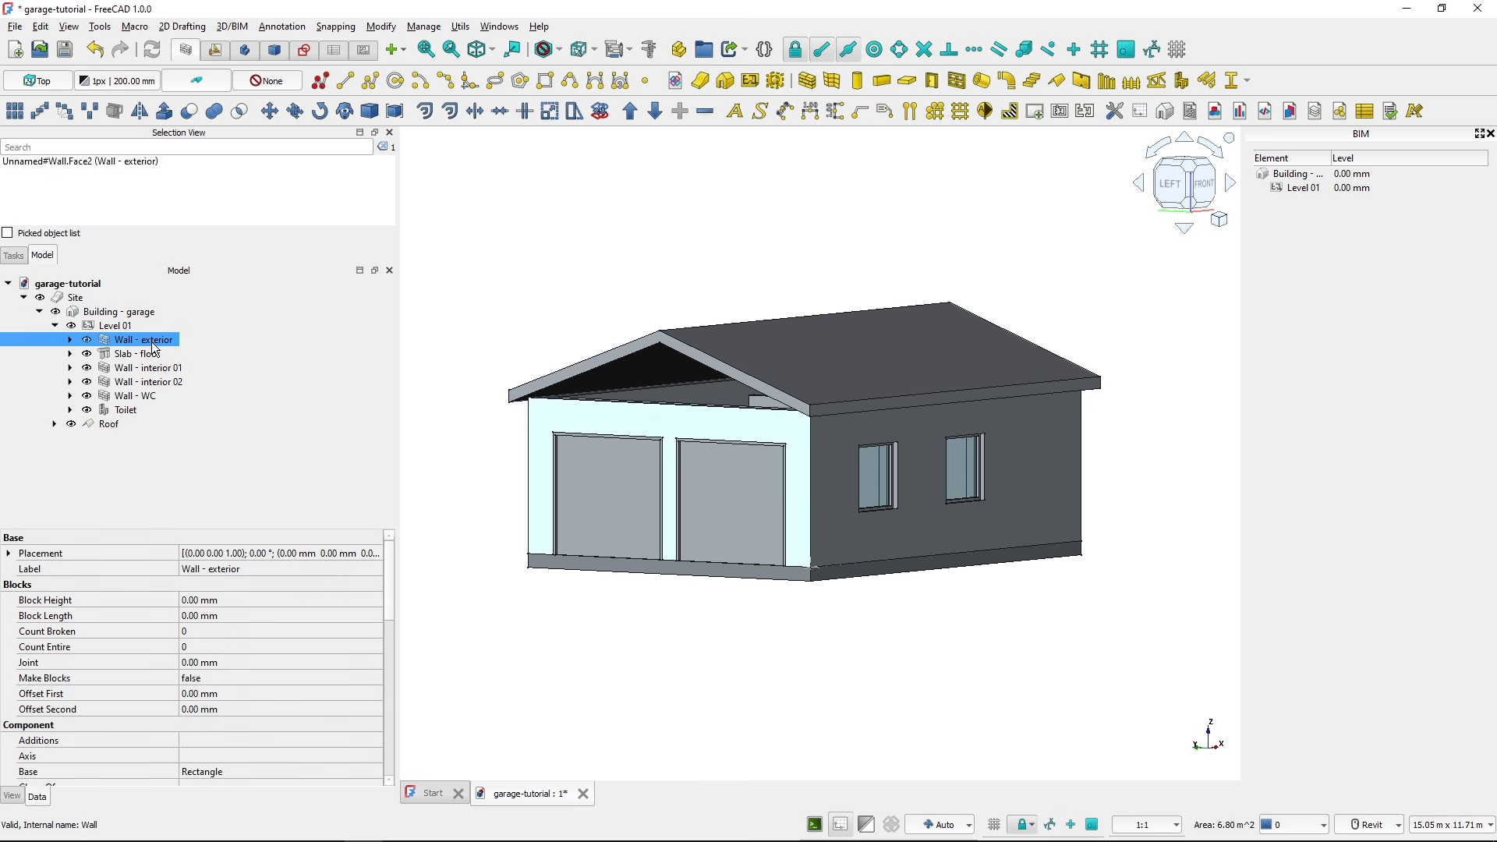
scroll(248, 706, down, 8)
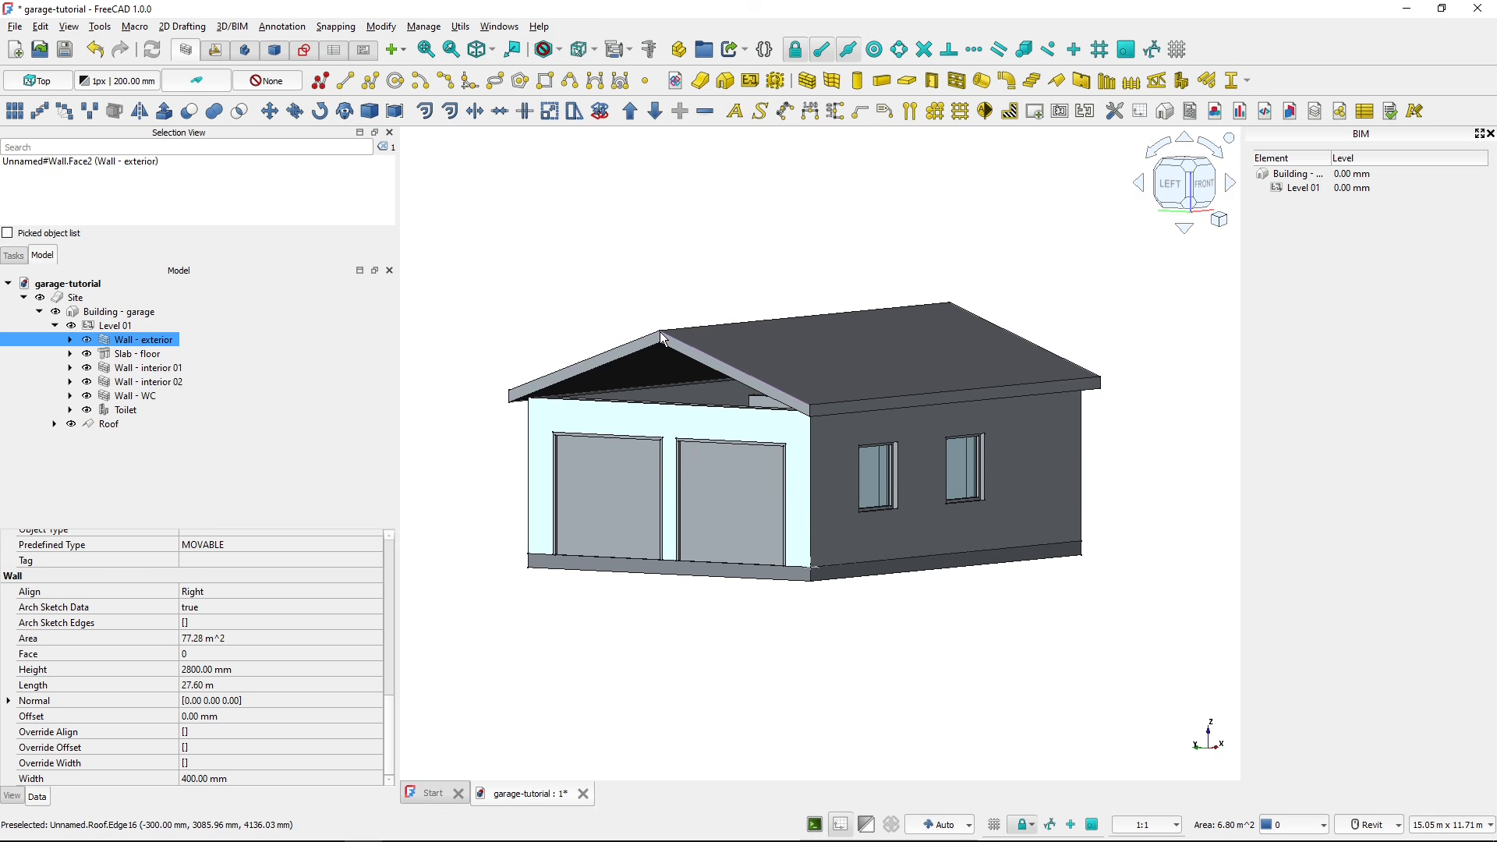
click(265, 669)
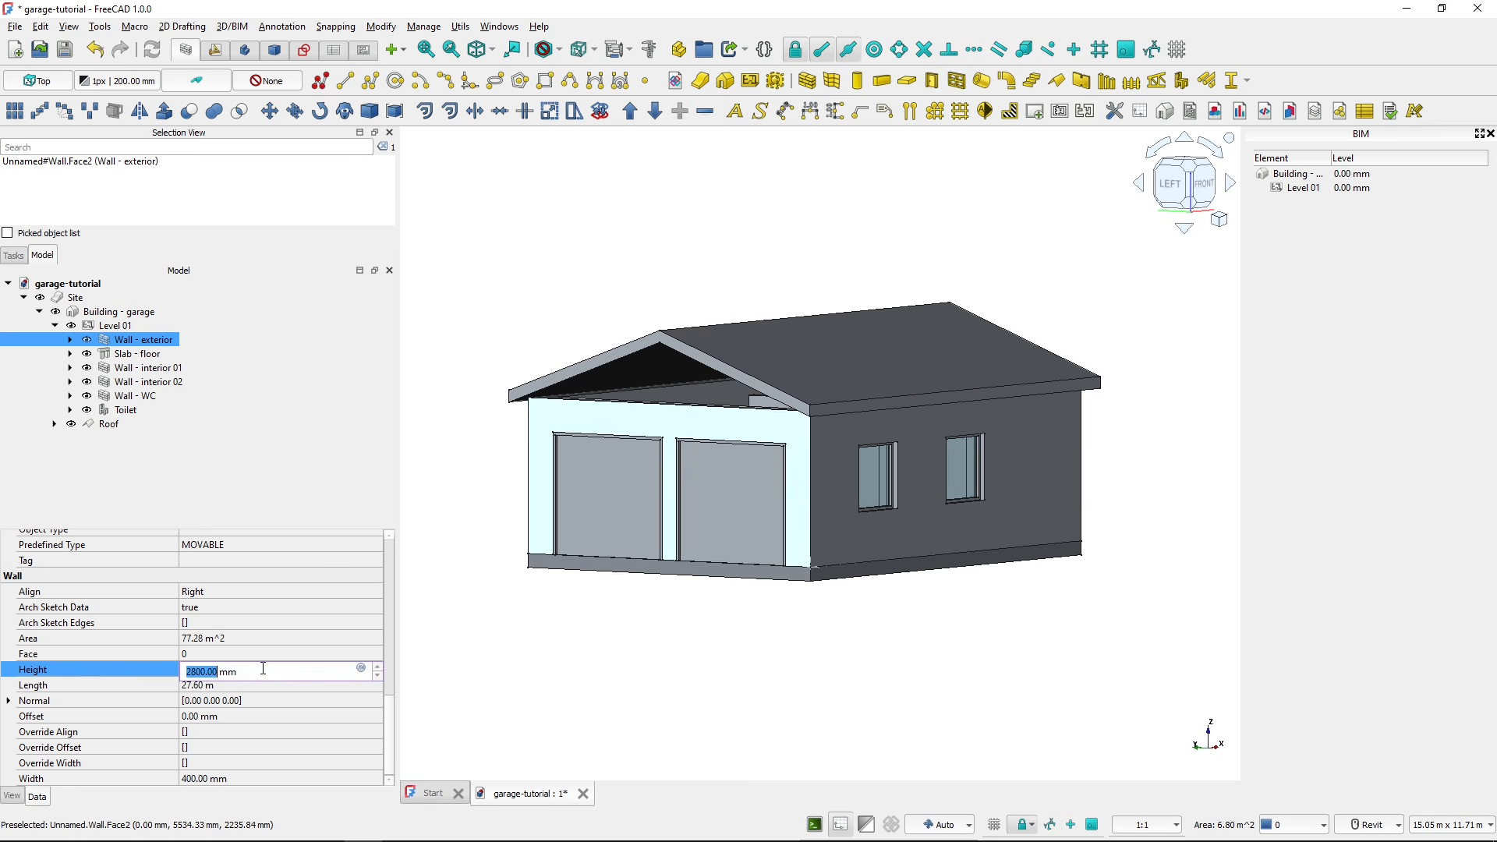
text(3300)
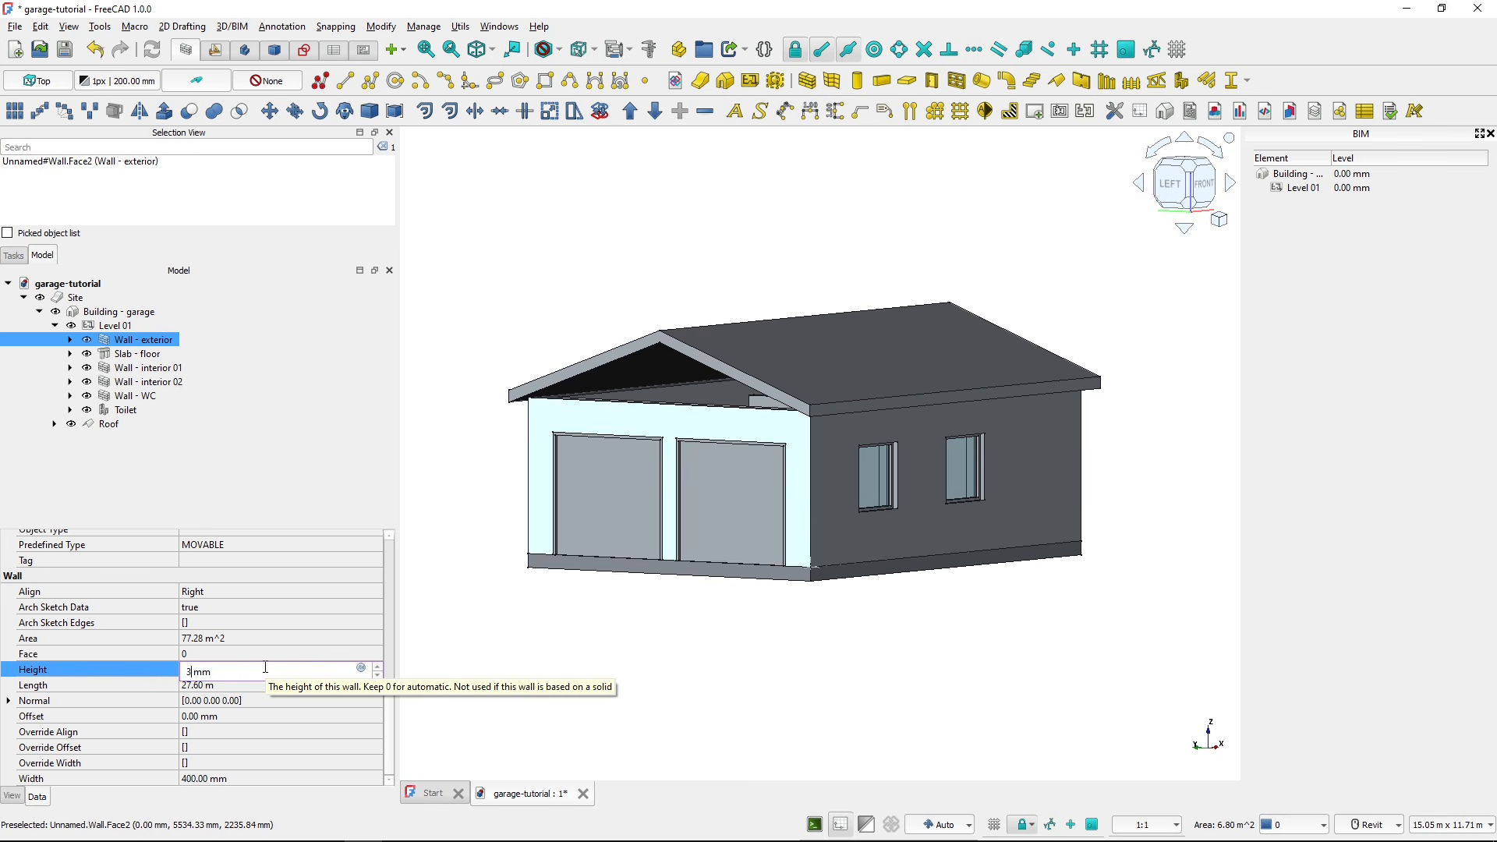
key(Return)
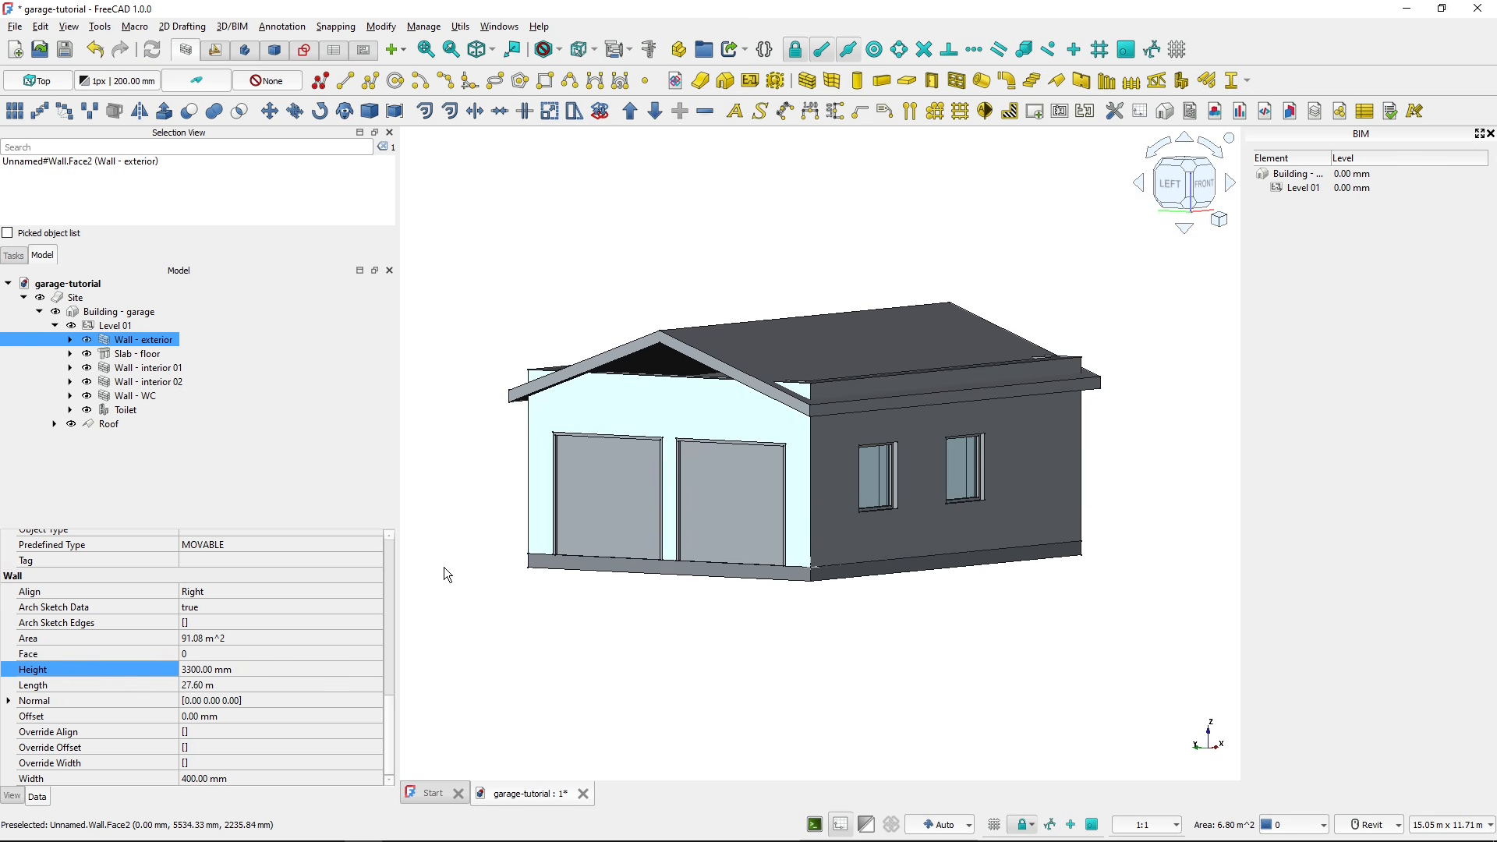
- Set the exterior wall's height to 5000 mm and clear the selection
click(249, 669)
text(5000)
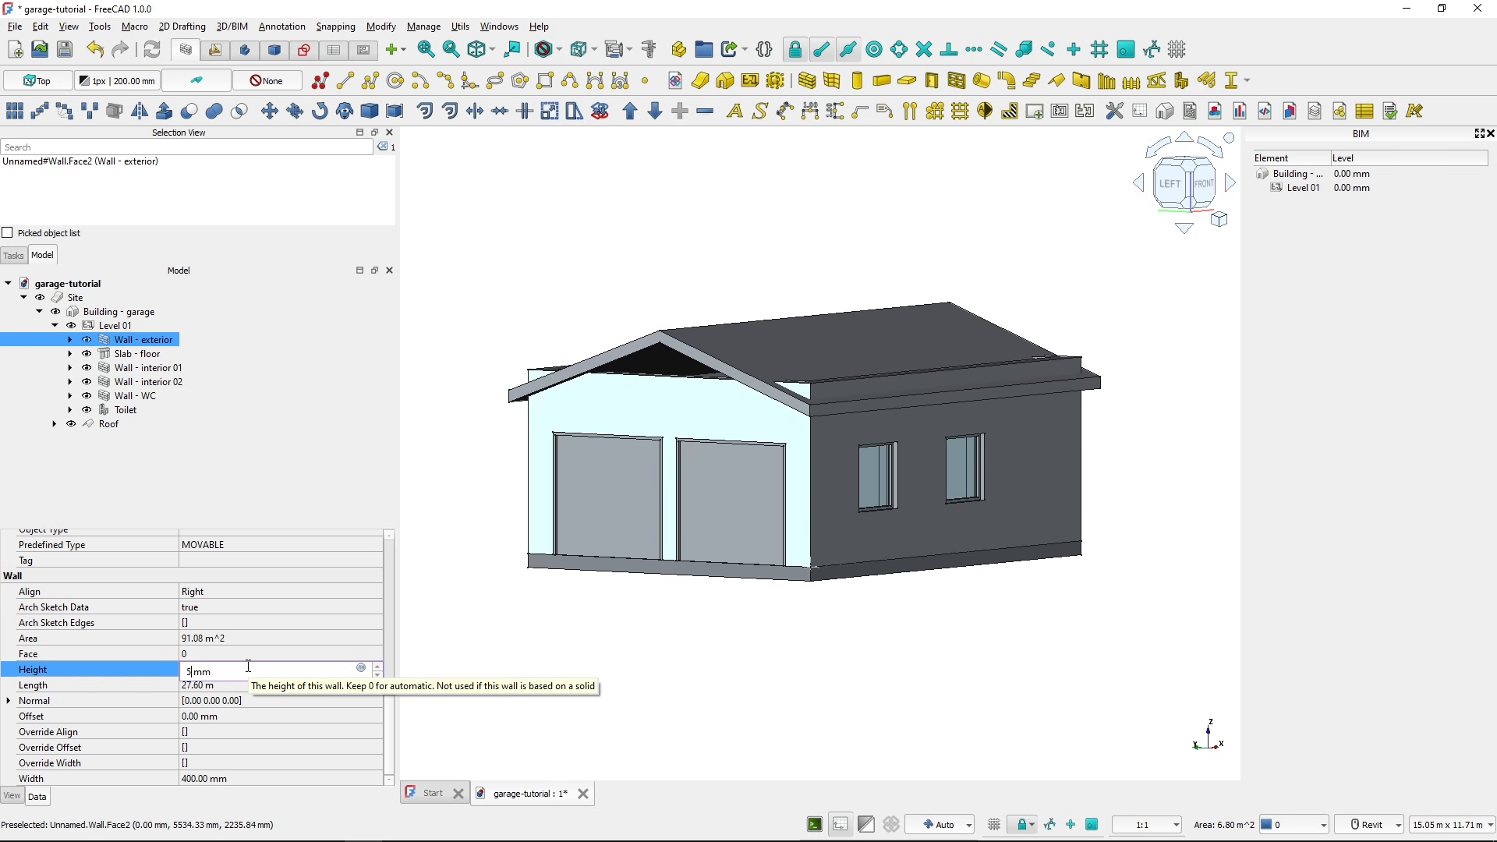
key(Return)
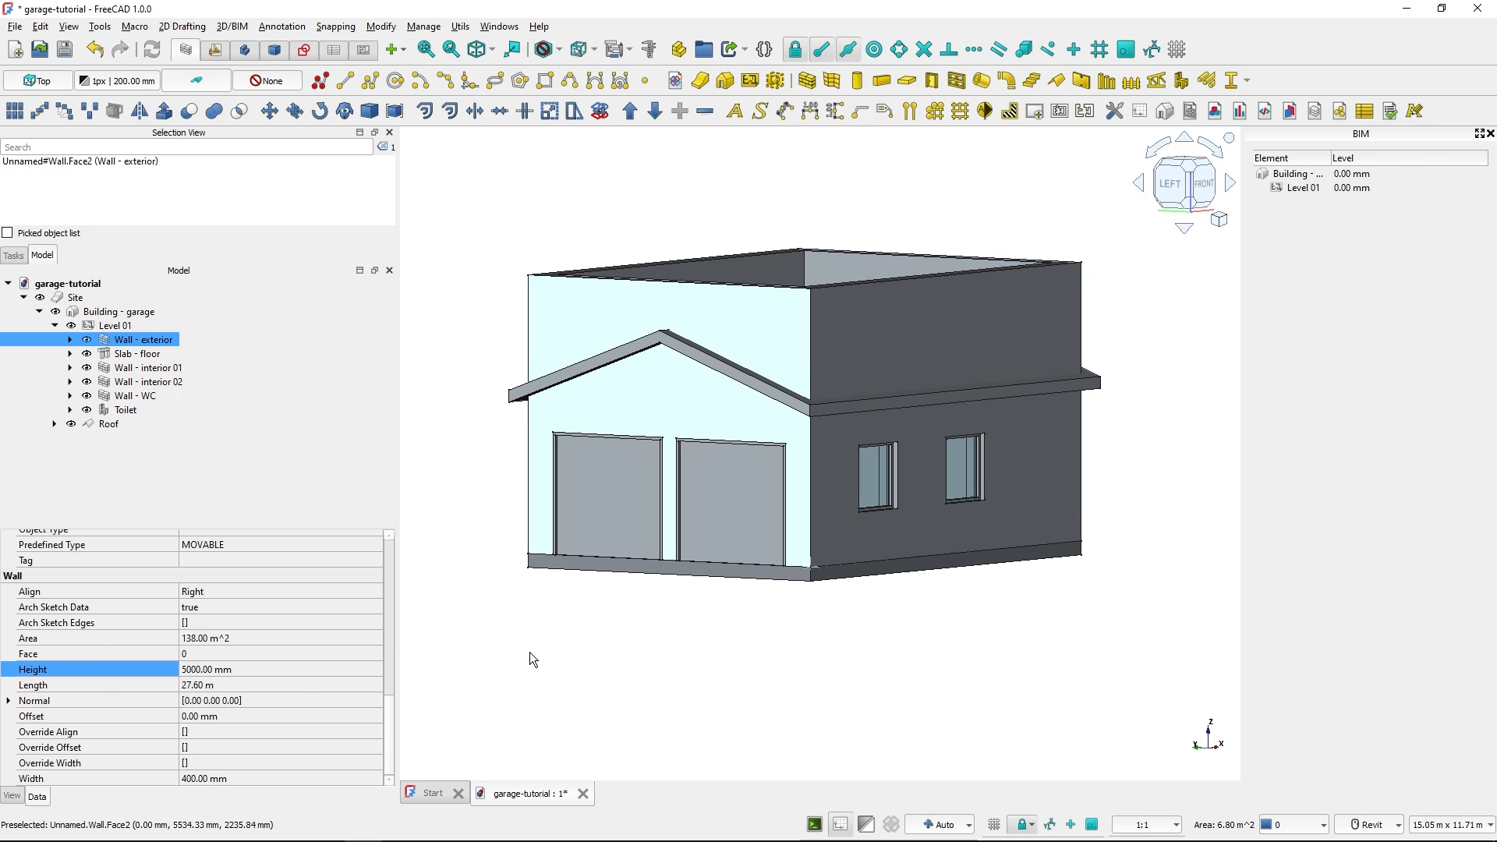
click(532, 659)
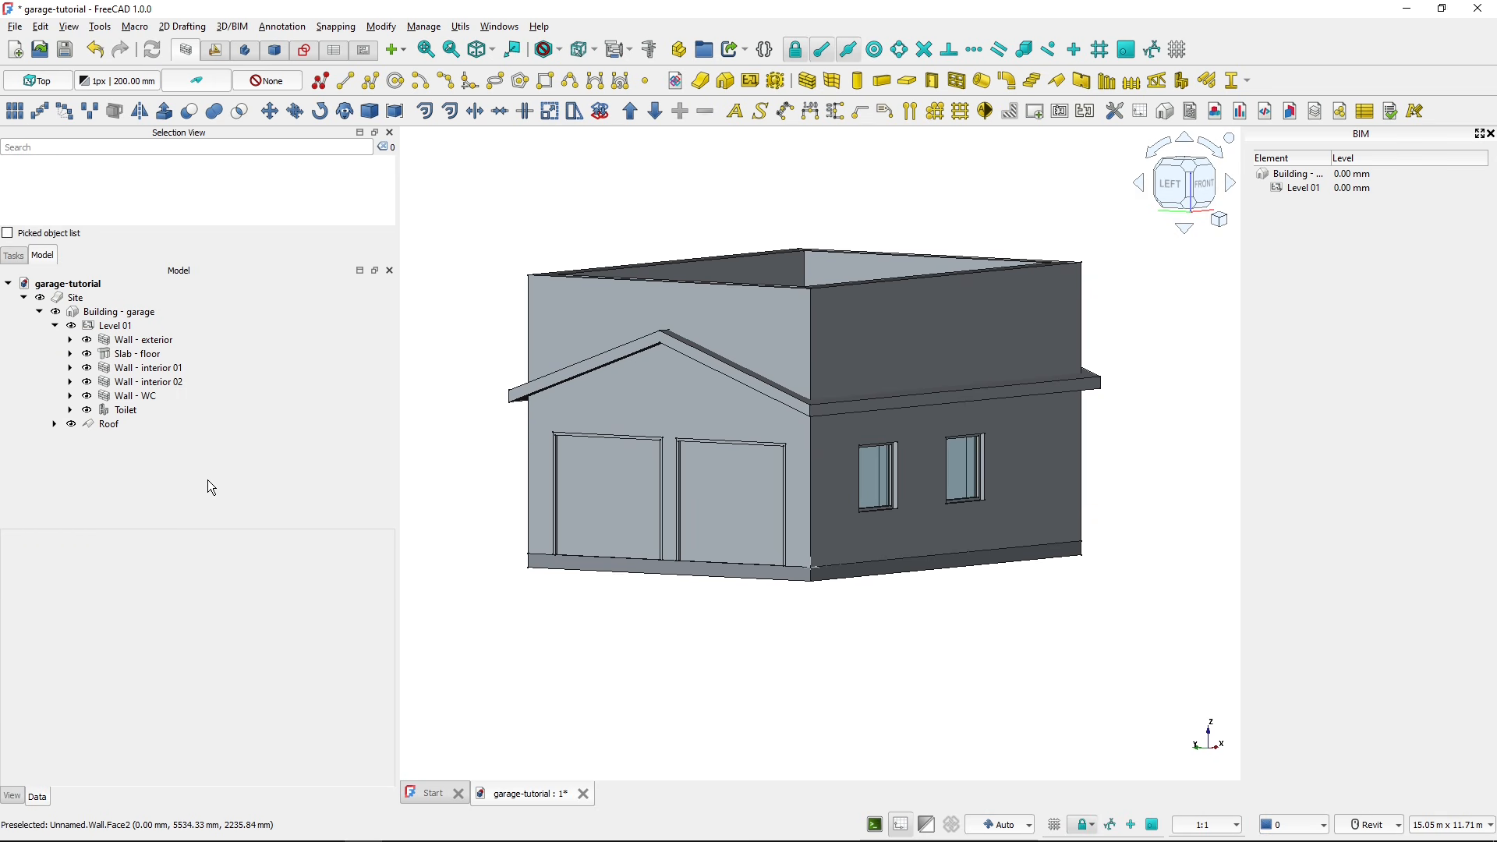
- Subtract the roof from the exterior wall to trim the wall to the gable shape
click(115, 425)
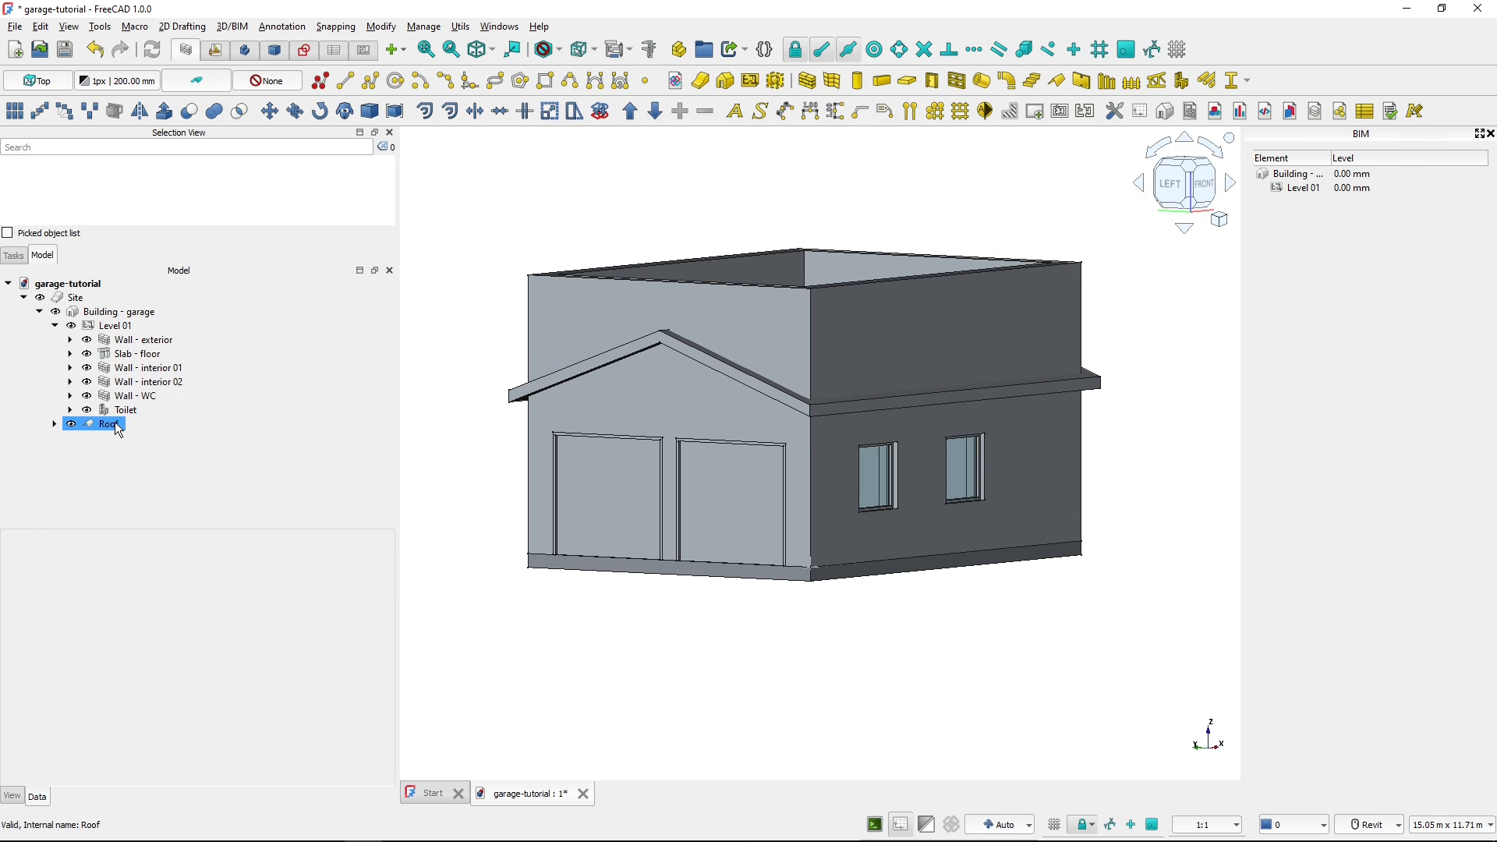
click(115, 426)
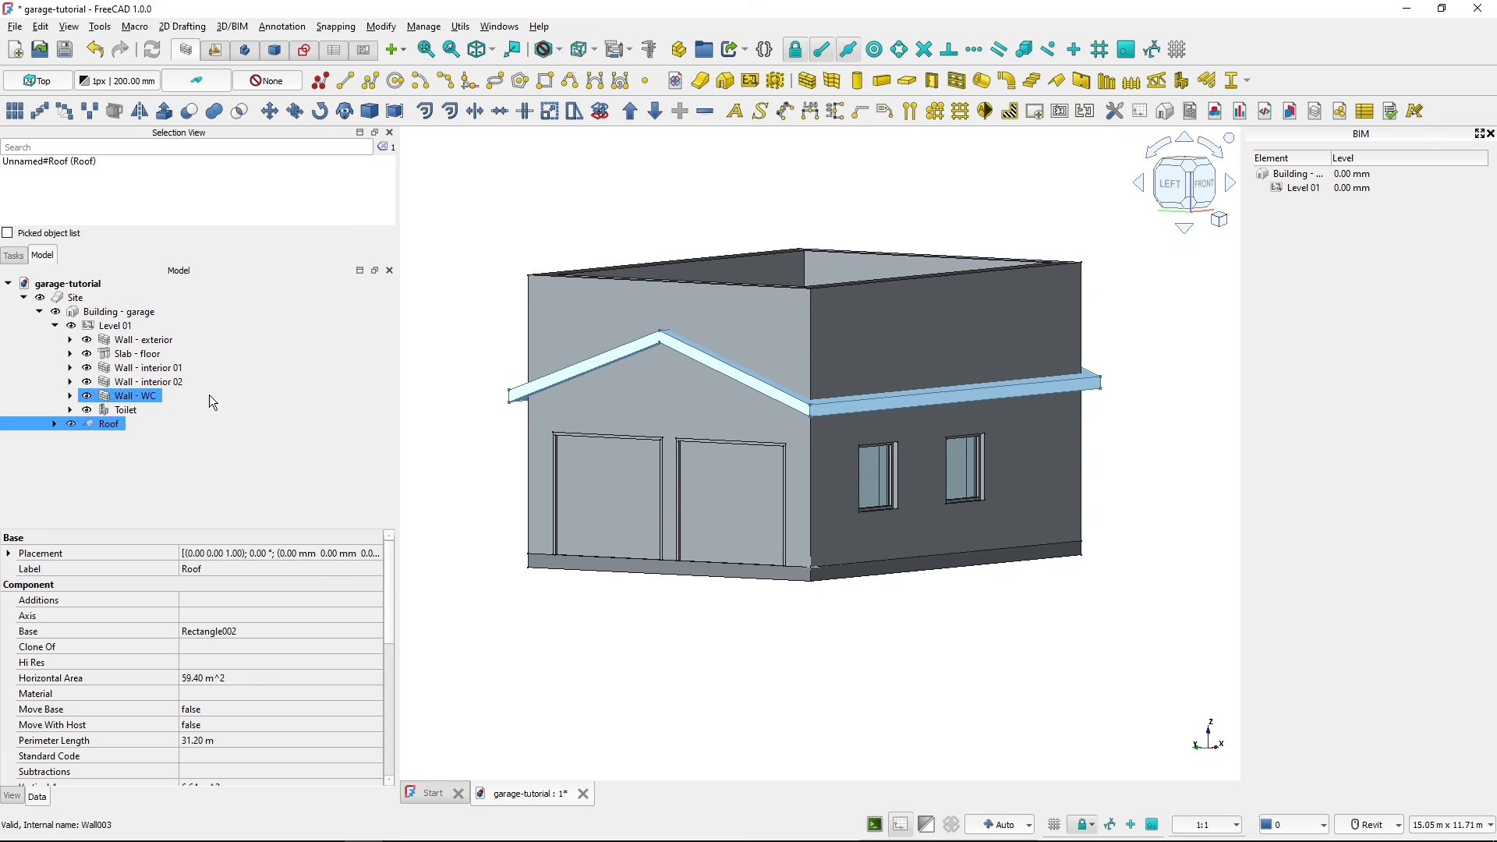
ctrl+click(162, 344)
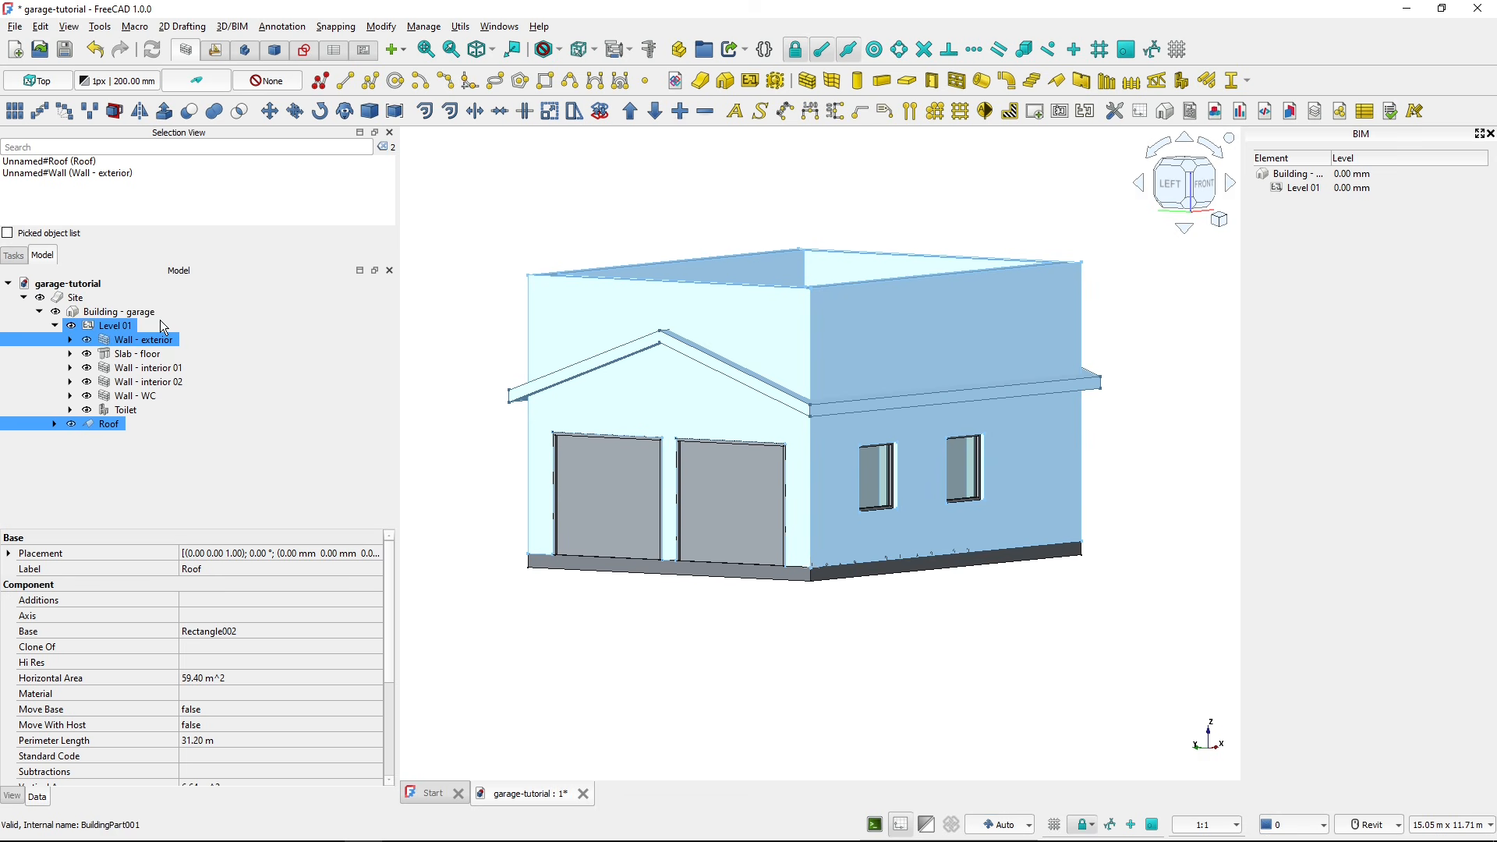
click(707, 112)
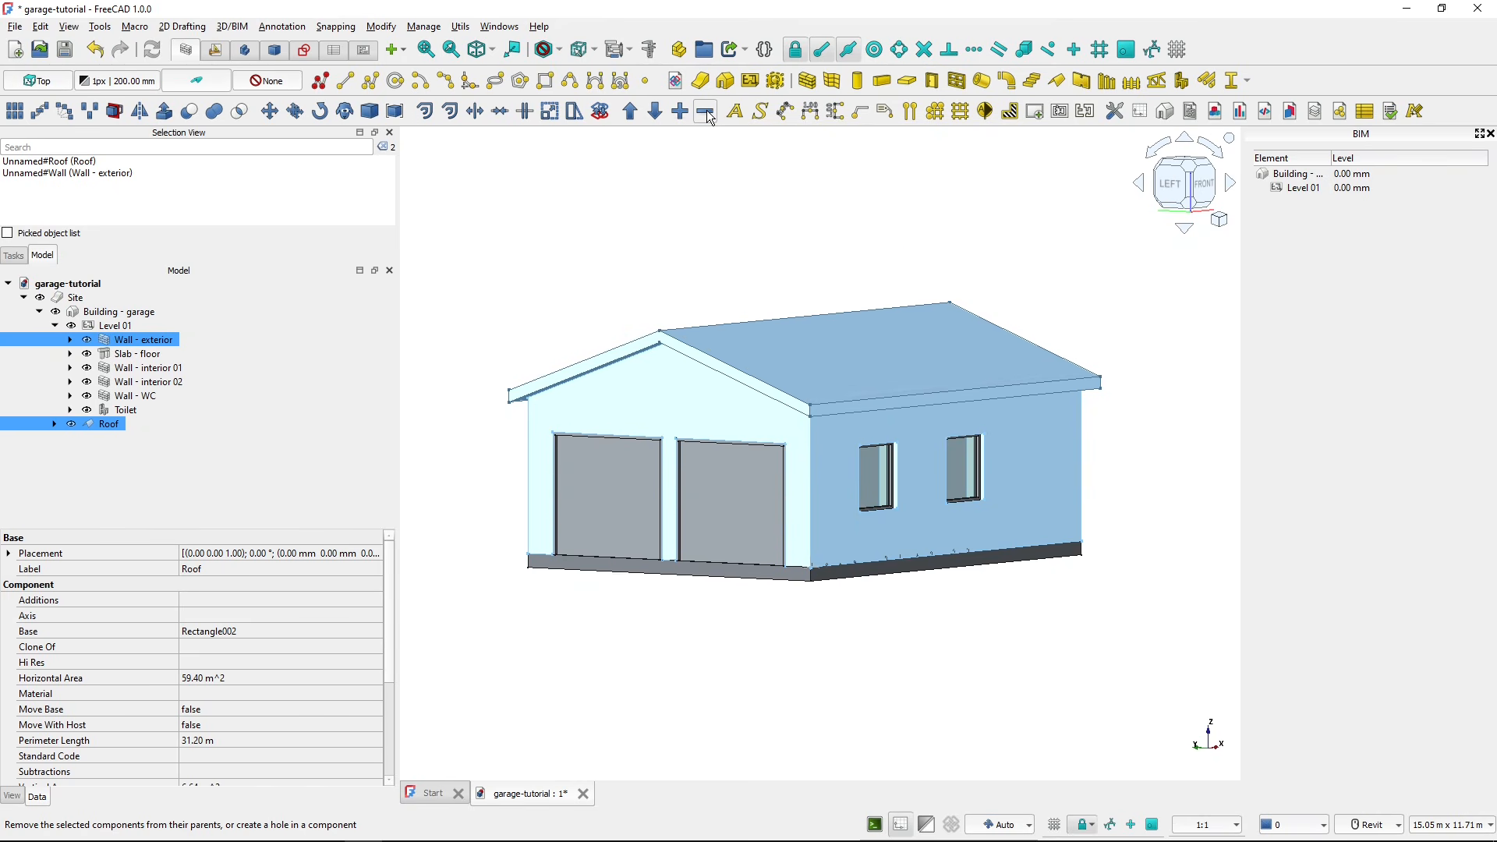
click(619, 287)
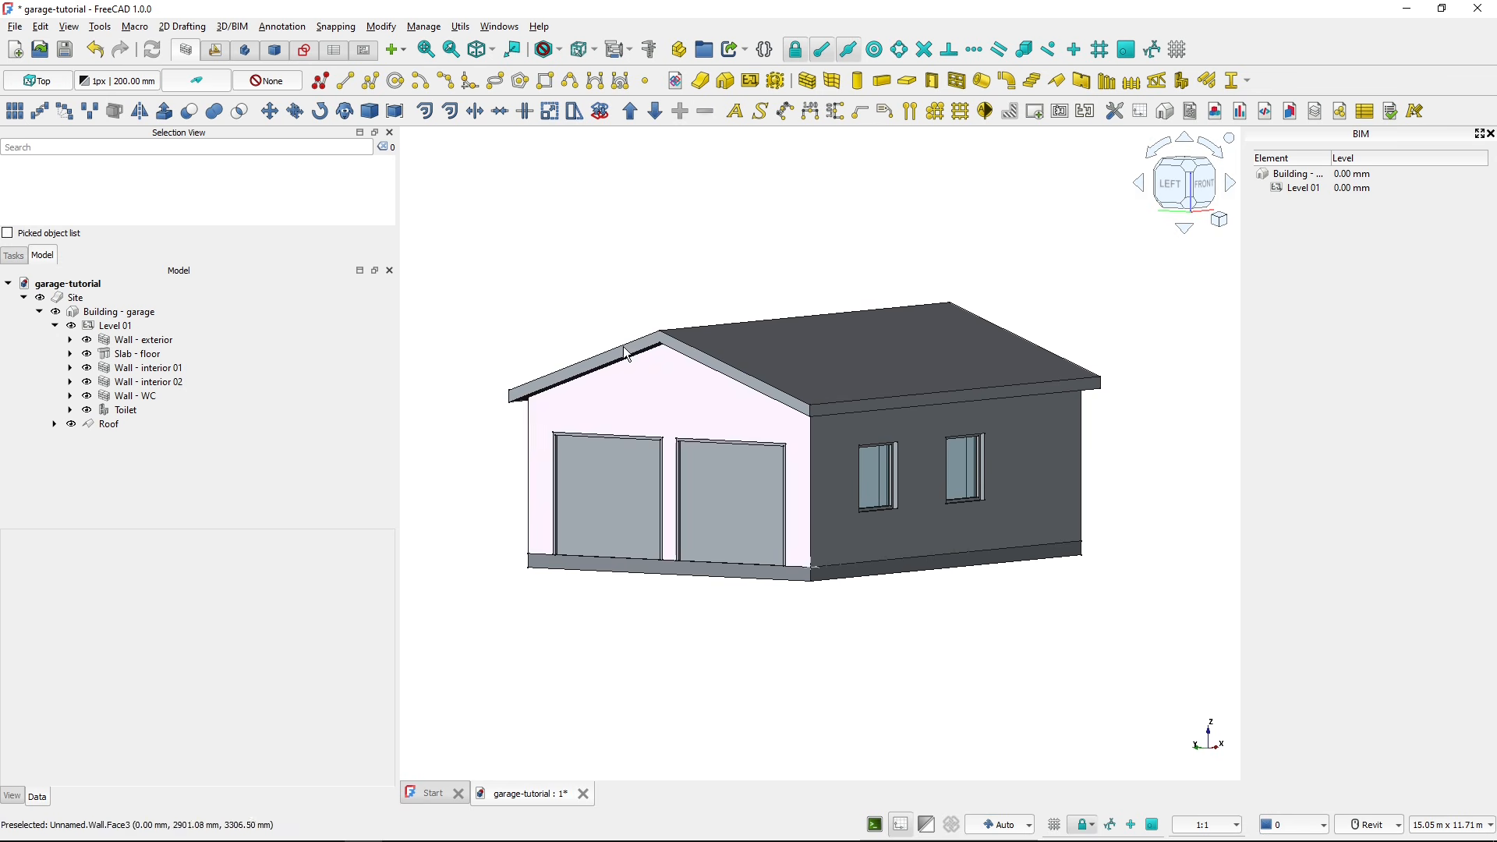
- Hide the roof to expose the interior walls
shift+middle_drag(541, 318, 984, 465)
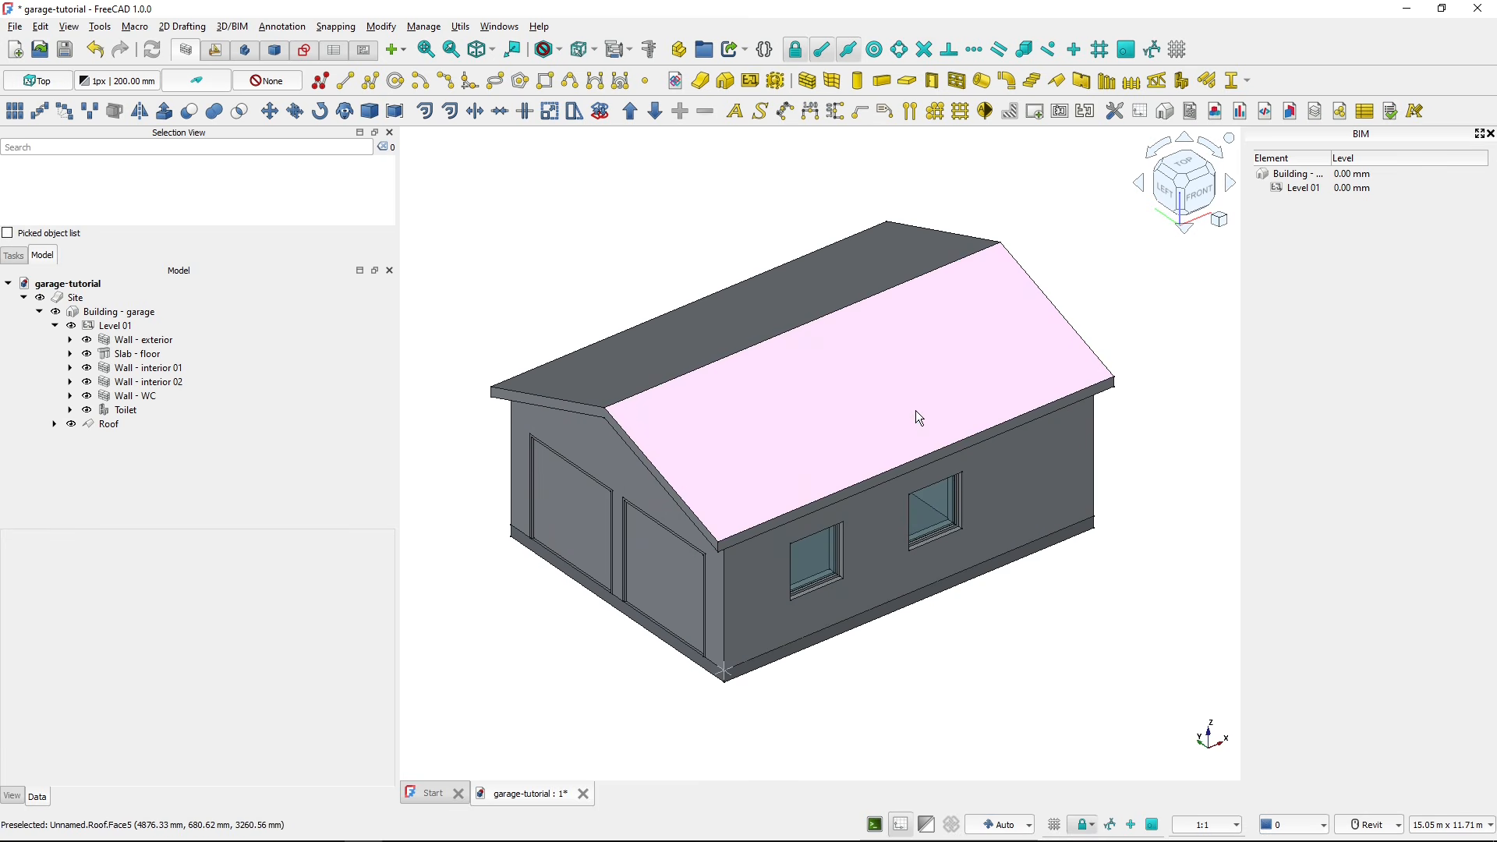
click(915, 410)
key(space)
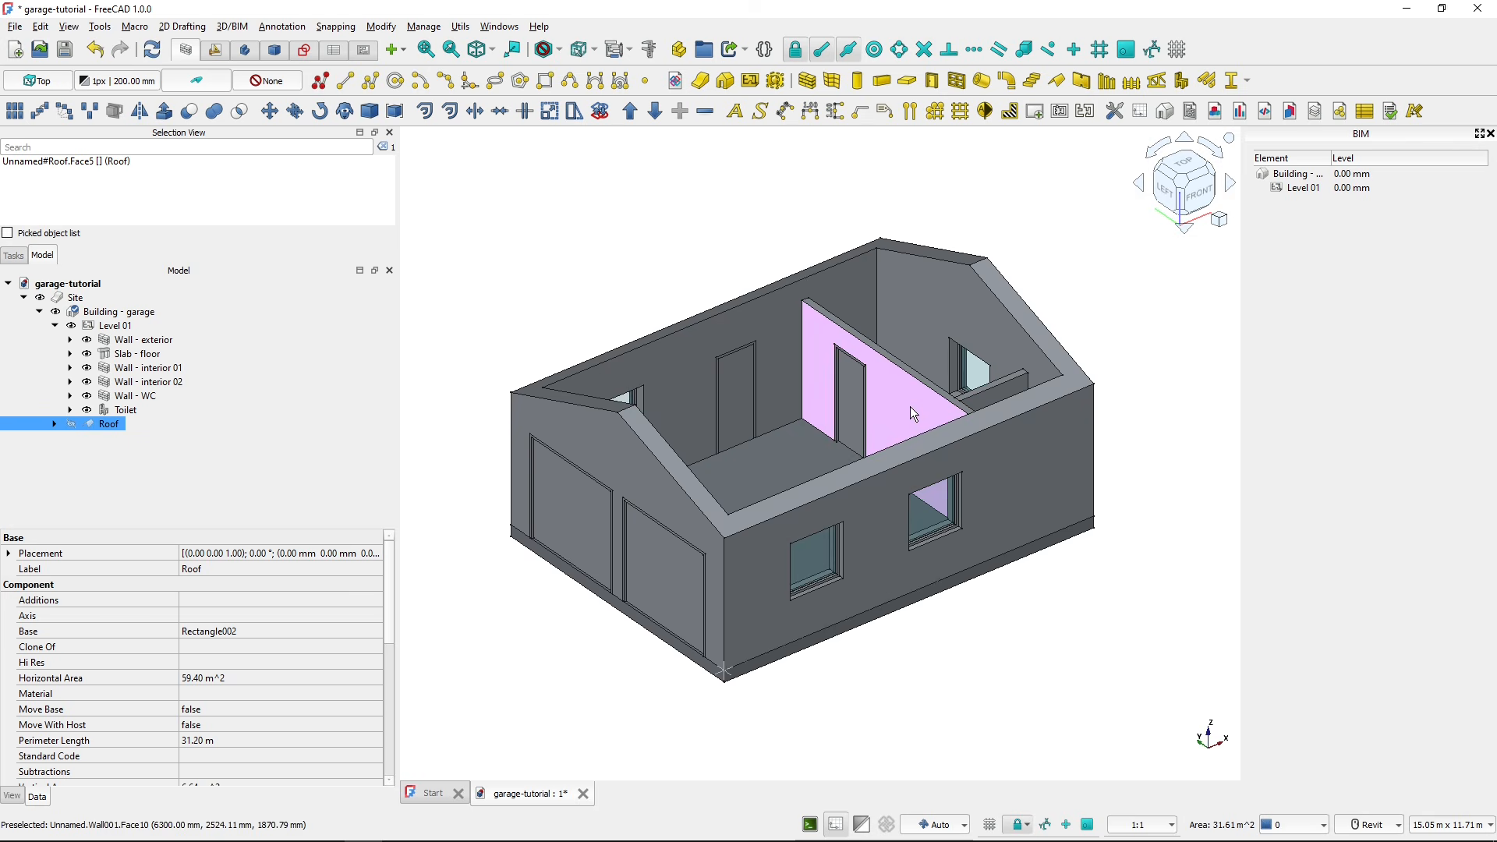
- Set the height of Wall - interior 01 to 5000 mm
shift+middle_drag(910, 405, 971, 413)
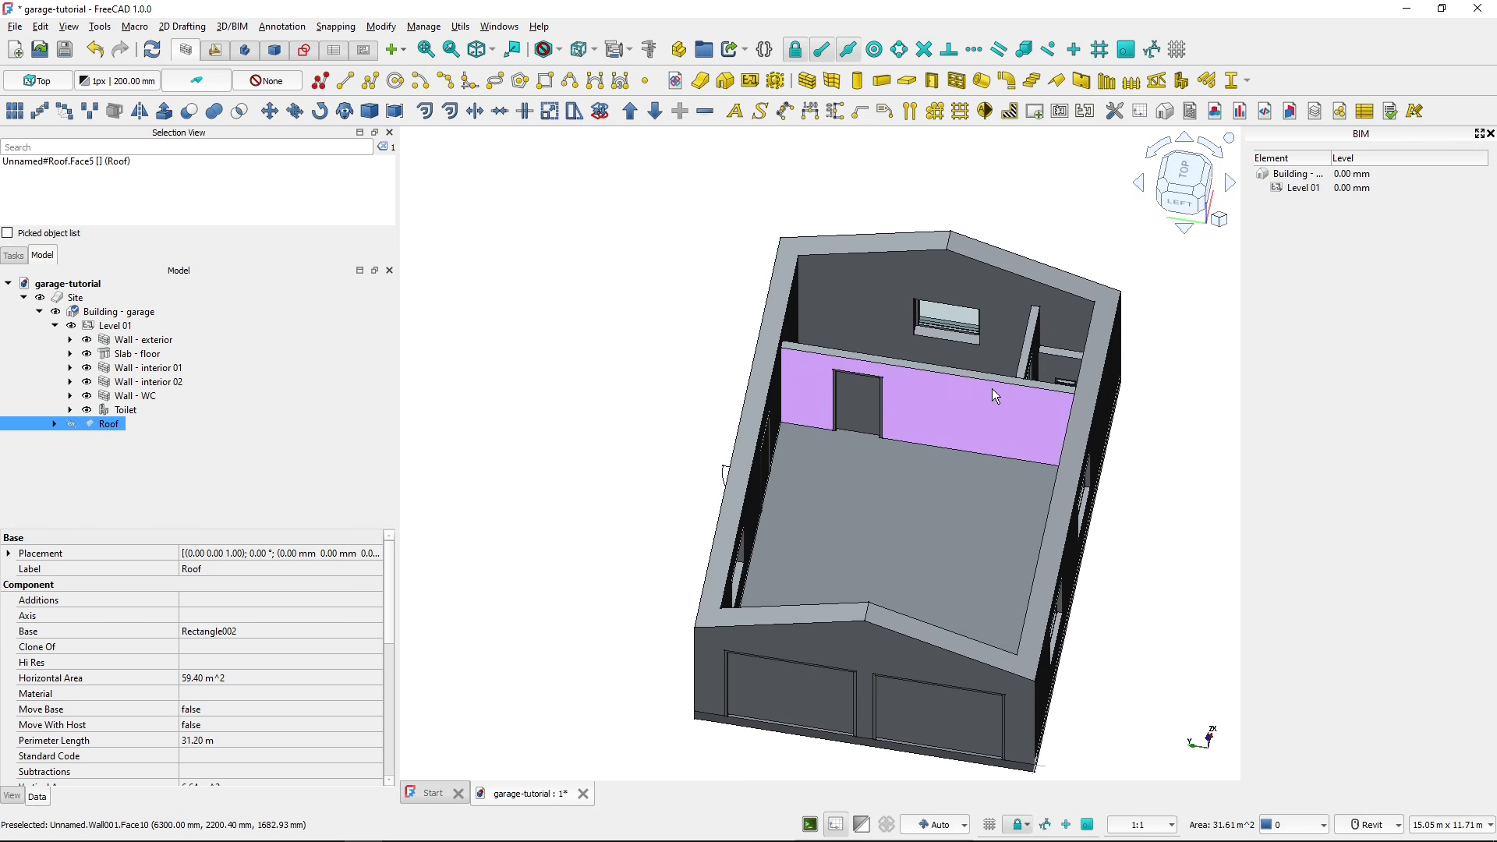
click(971, 401)
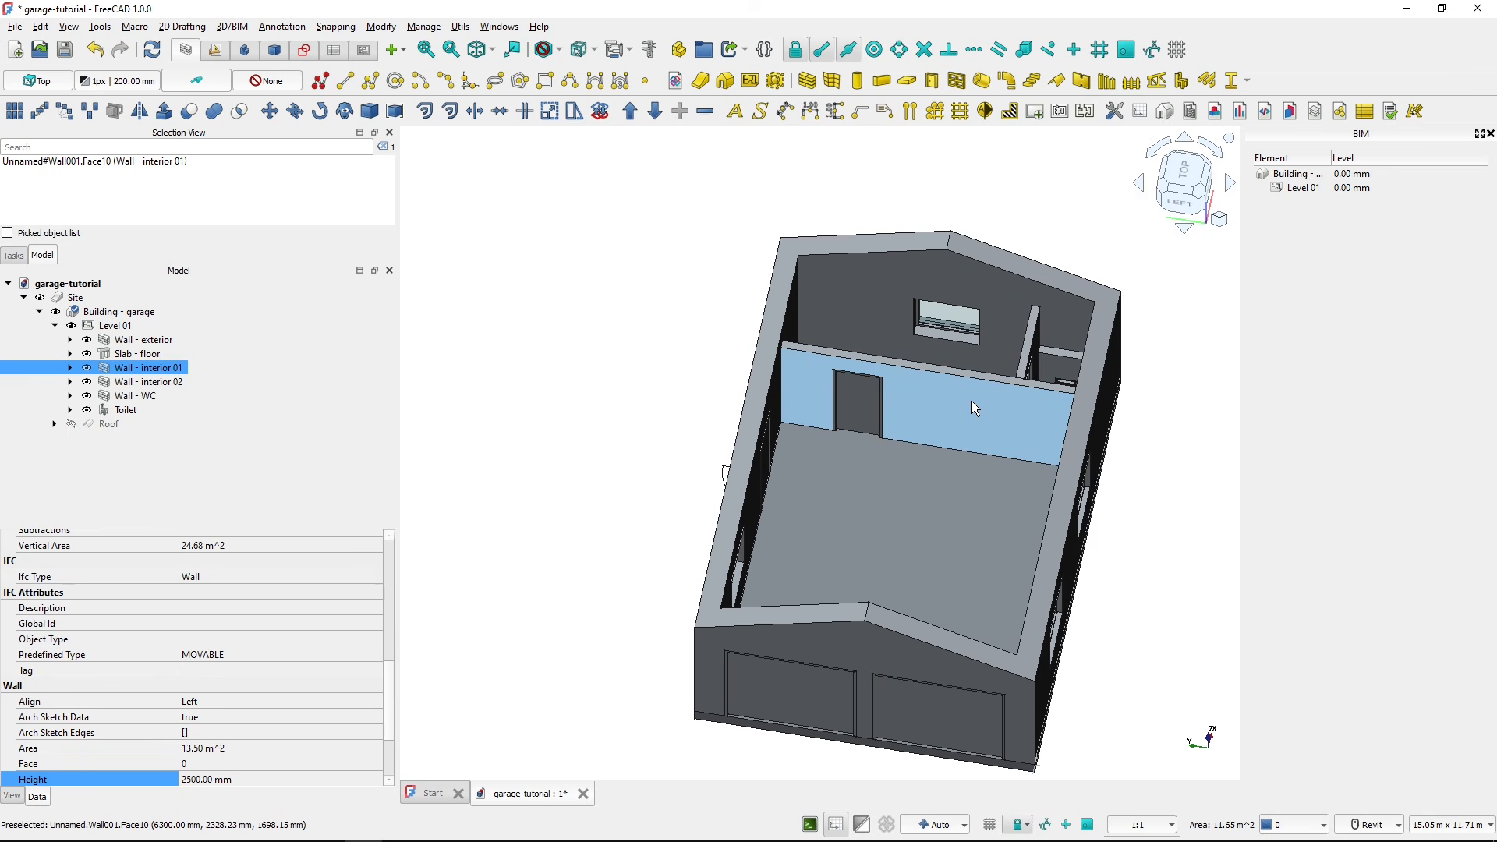
click(274, 779)
text(5000)
key(Return)
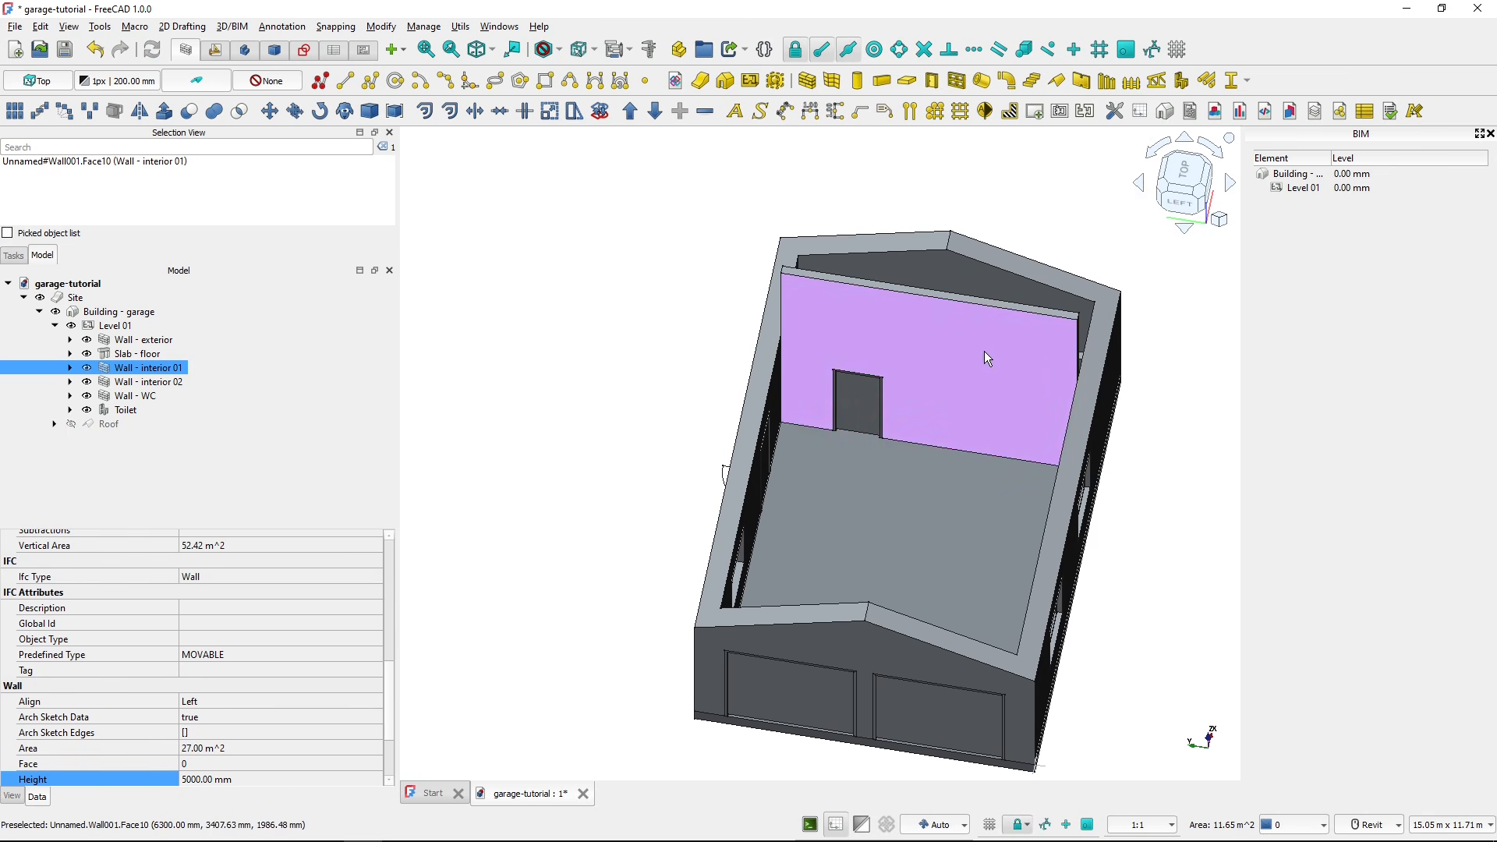
- Set the height of Wall - interior 02 to 5000 mm and clear the selection
click(156, 382)
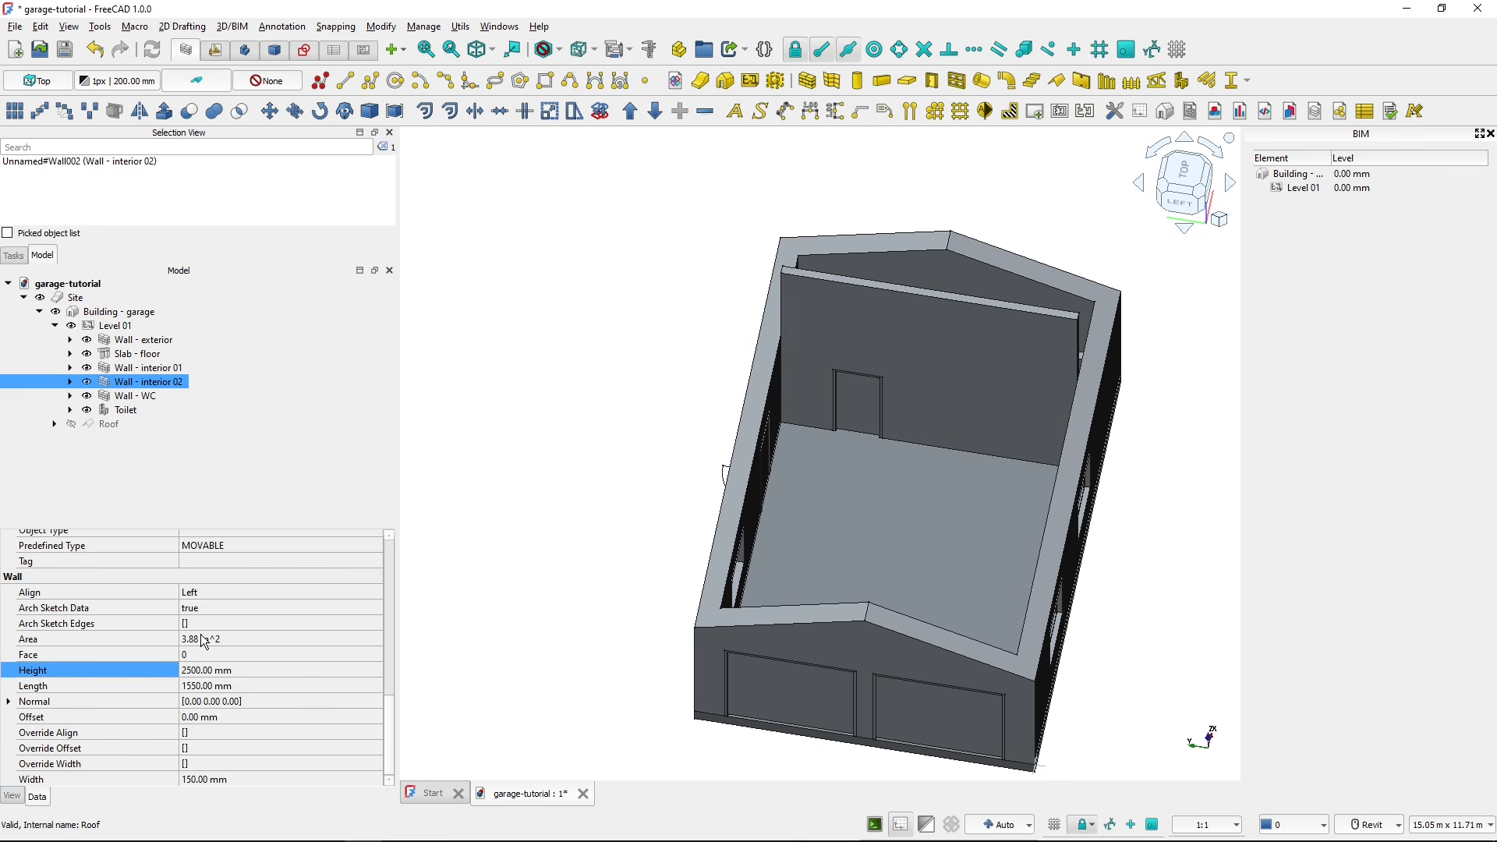
click(250, 668)
text(5000)
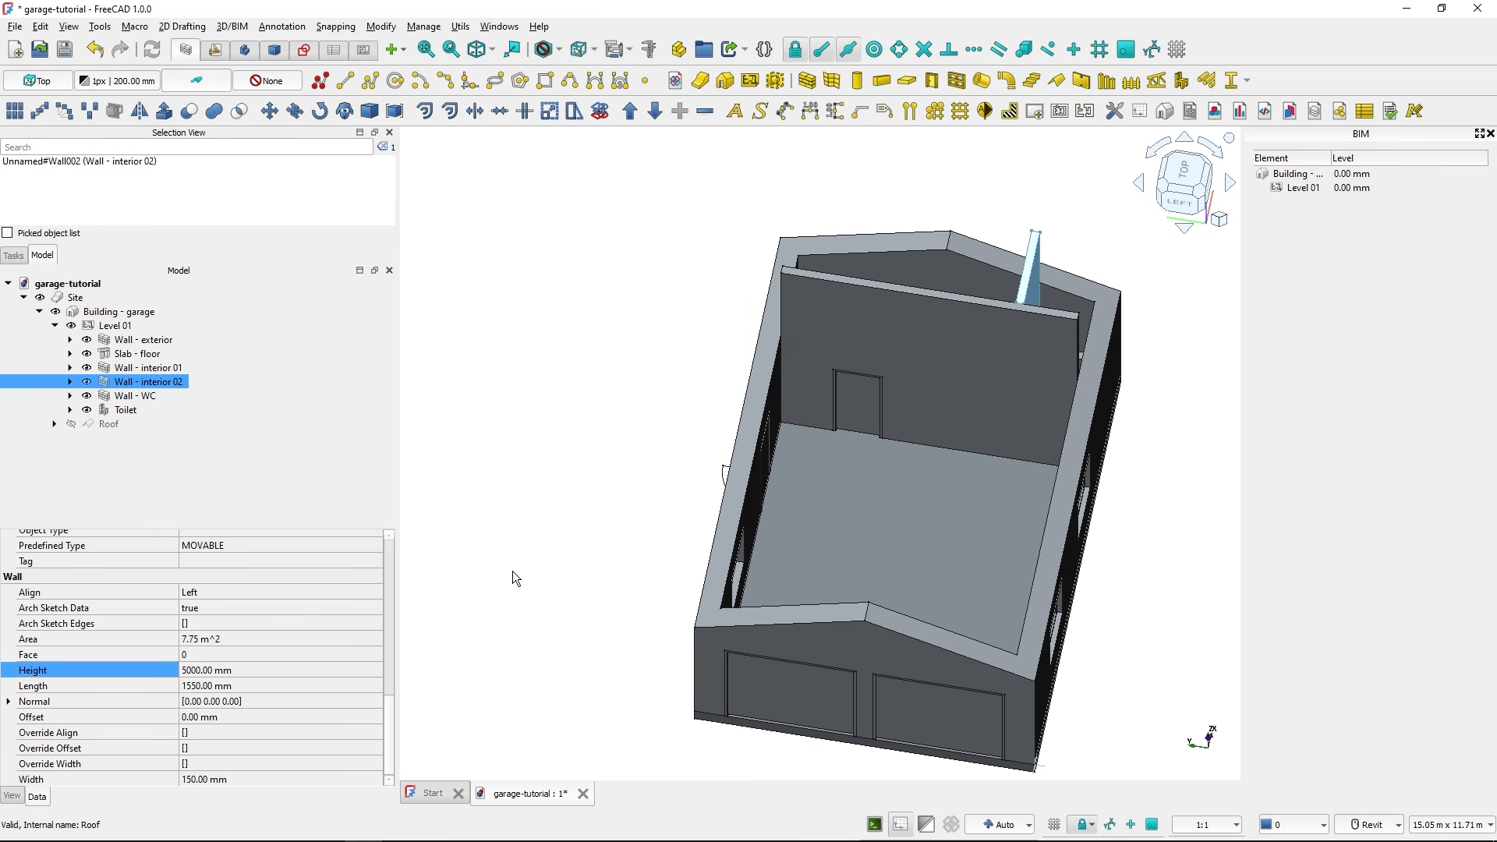
click(512, 570)
shift+middle_drag(555, 560, 503, 539)
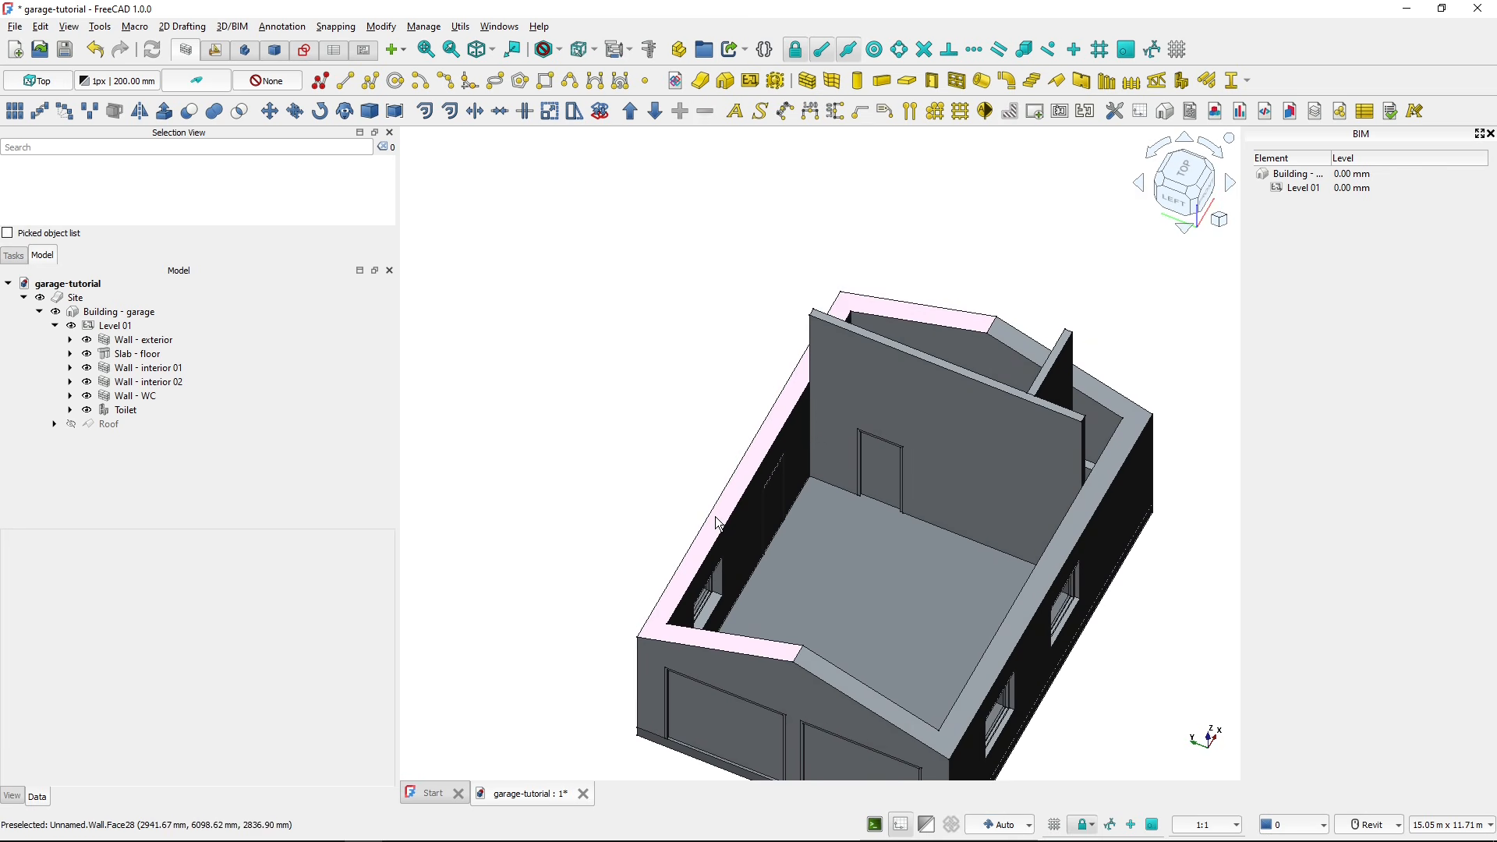
- Subtract the hidden roof from Wall - interior 01 to trim its top to the roof slopes
click(109, 425)
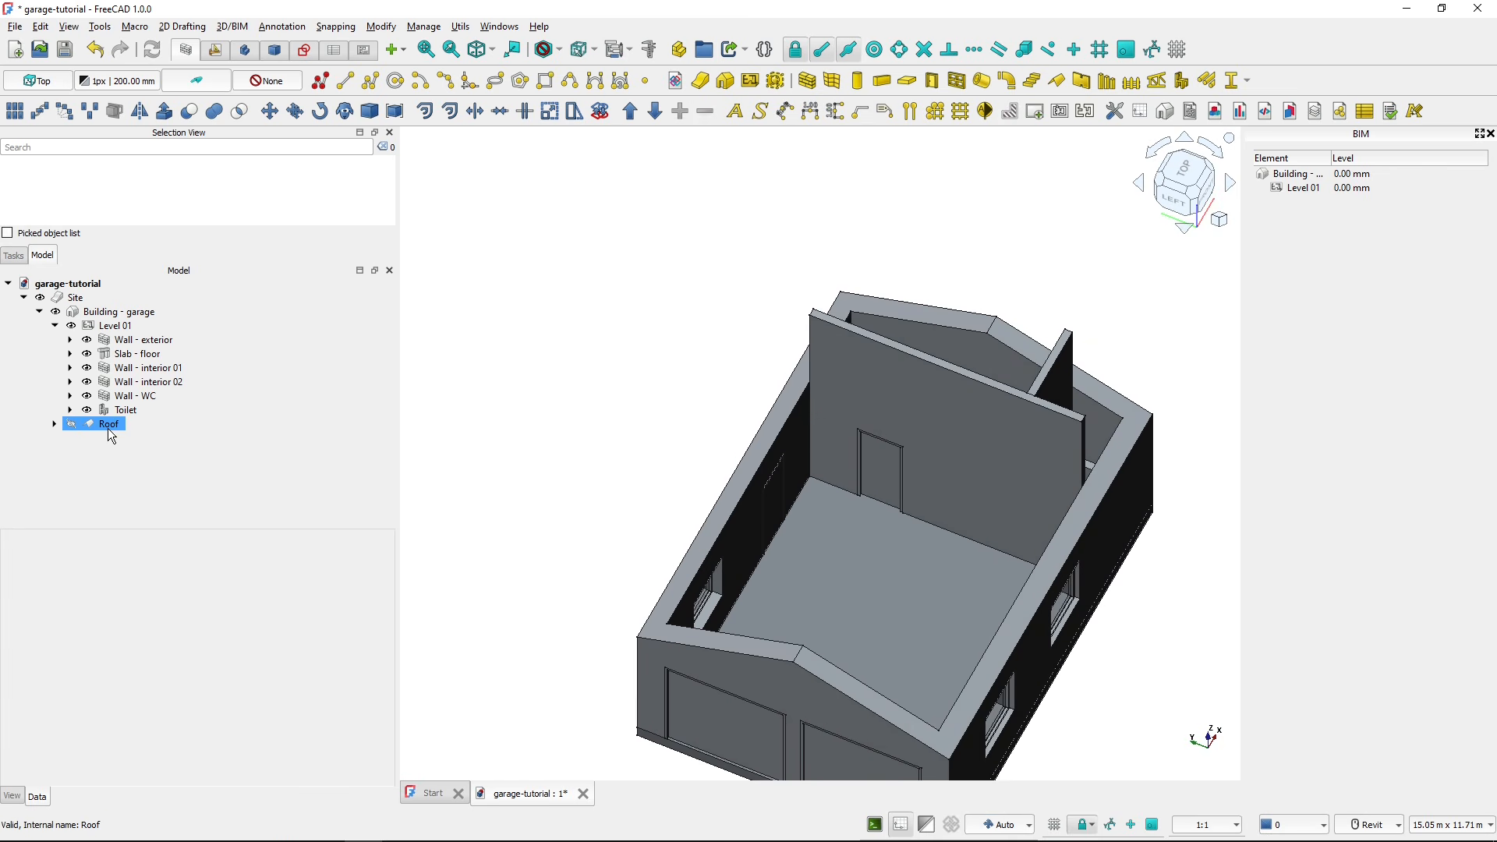
click(109, 425)
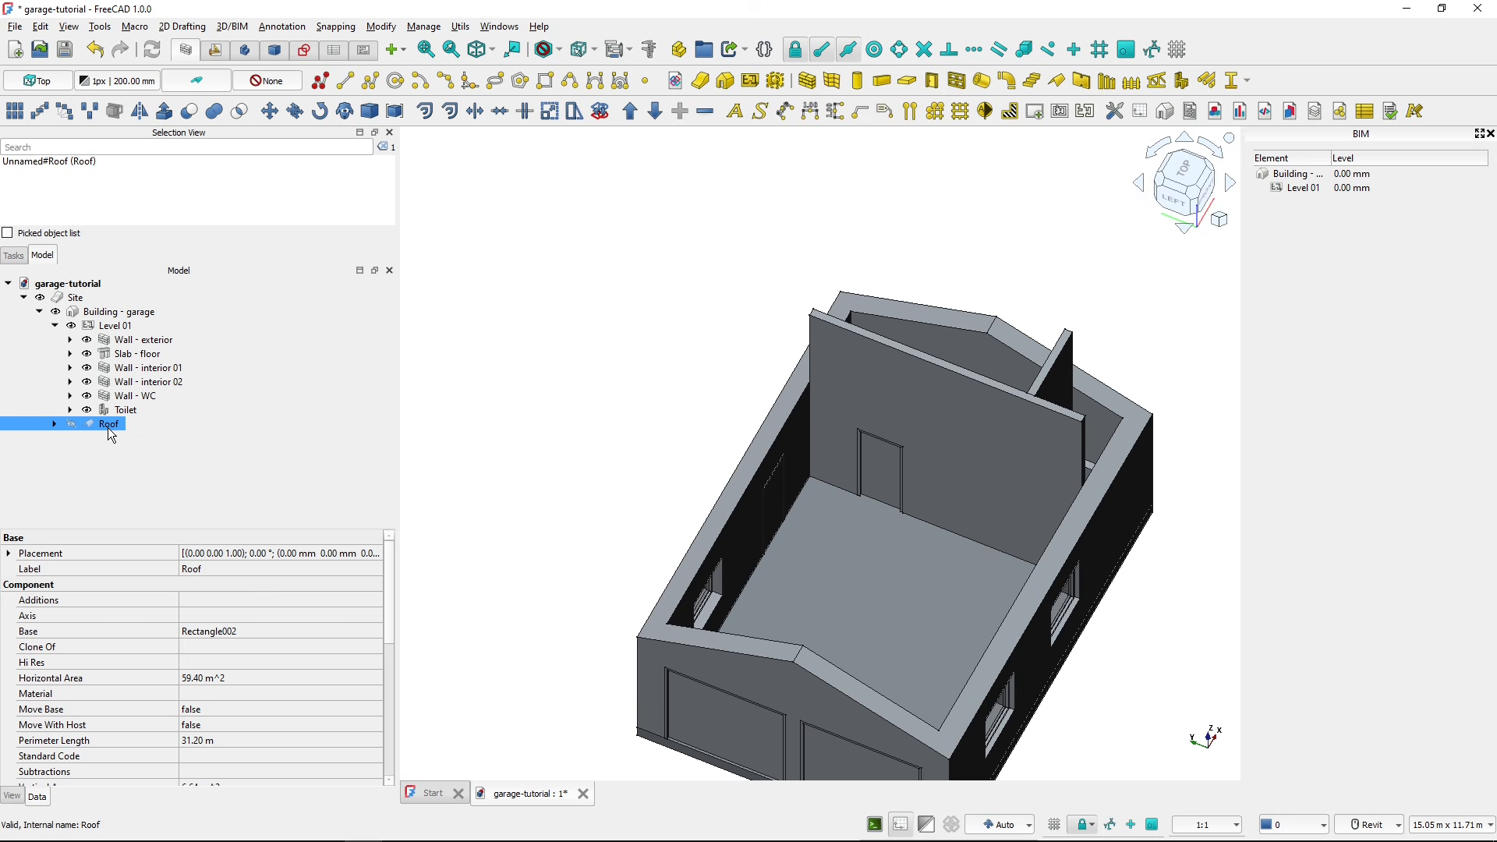
ctrl+click(144, 367)
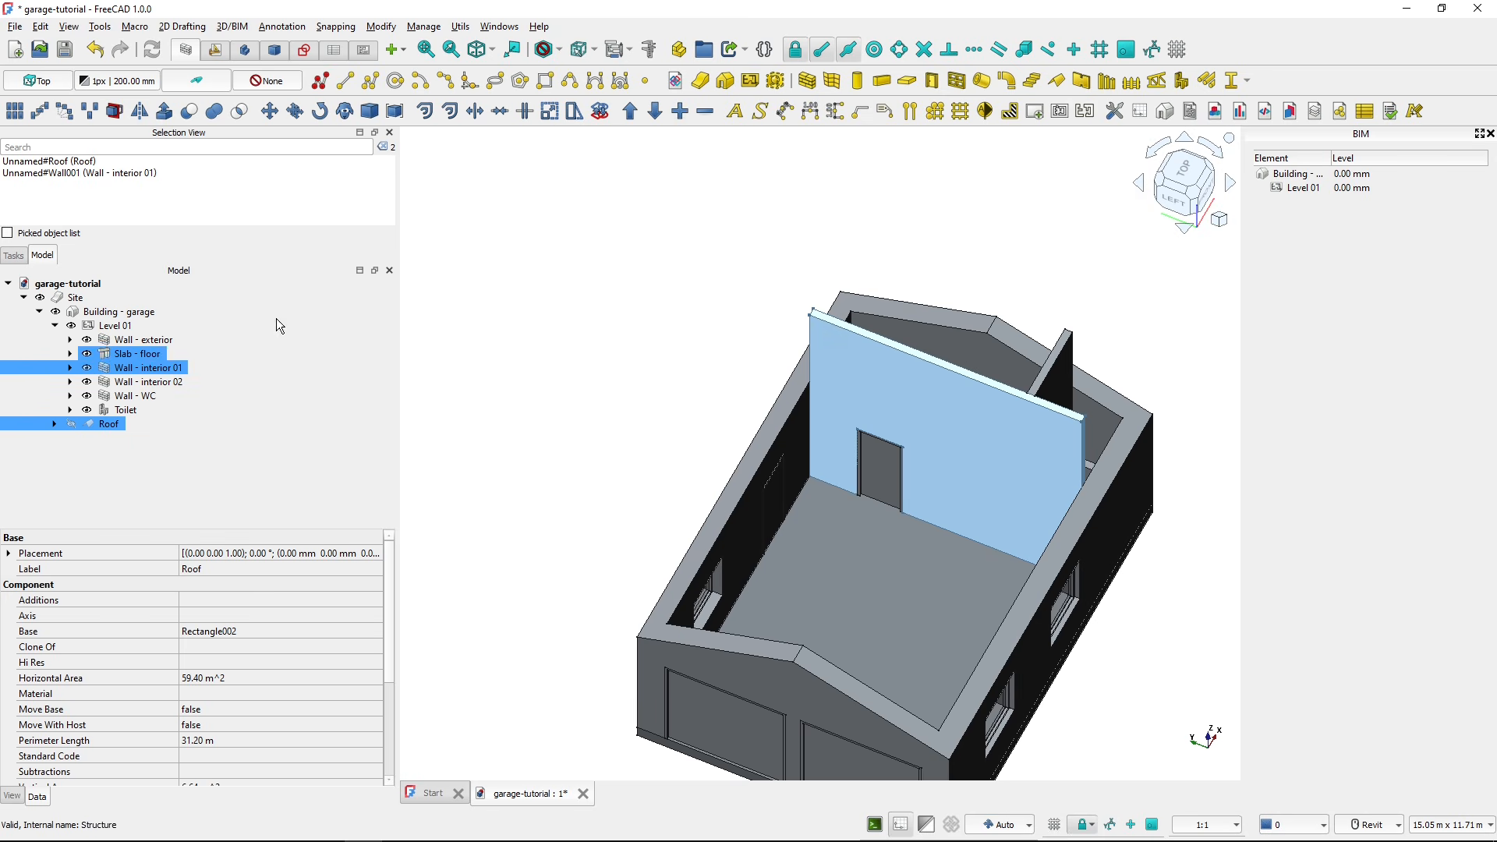
click(711, 113)
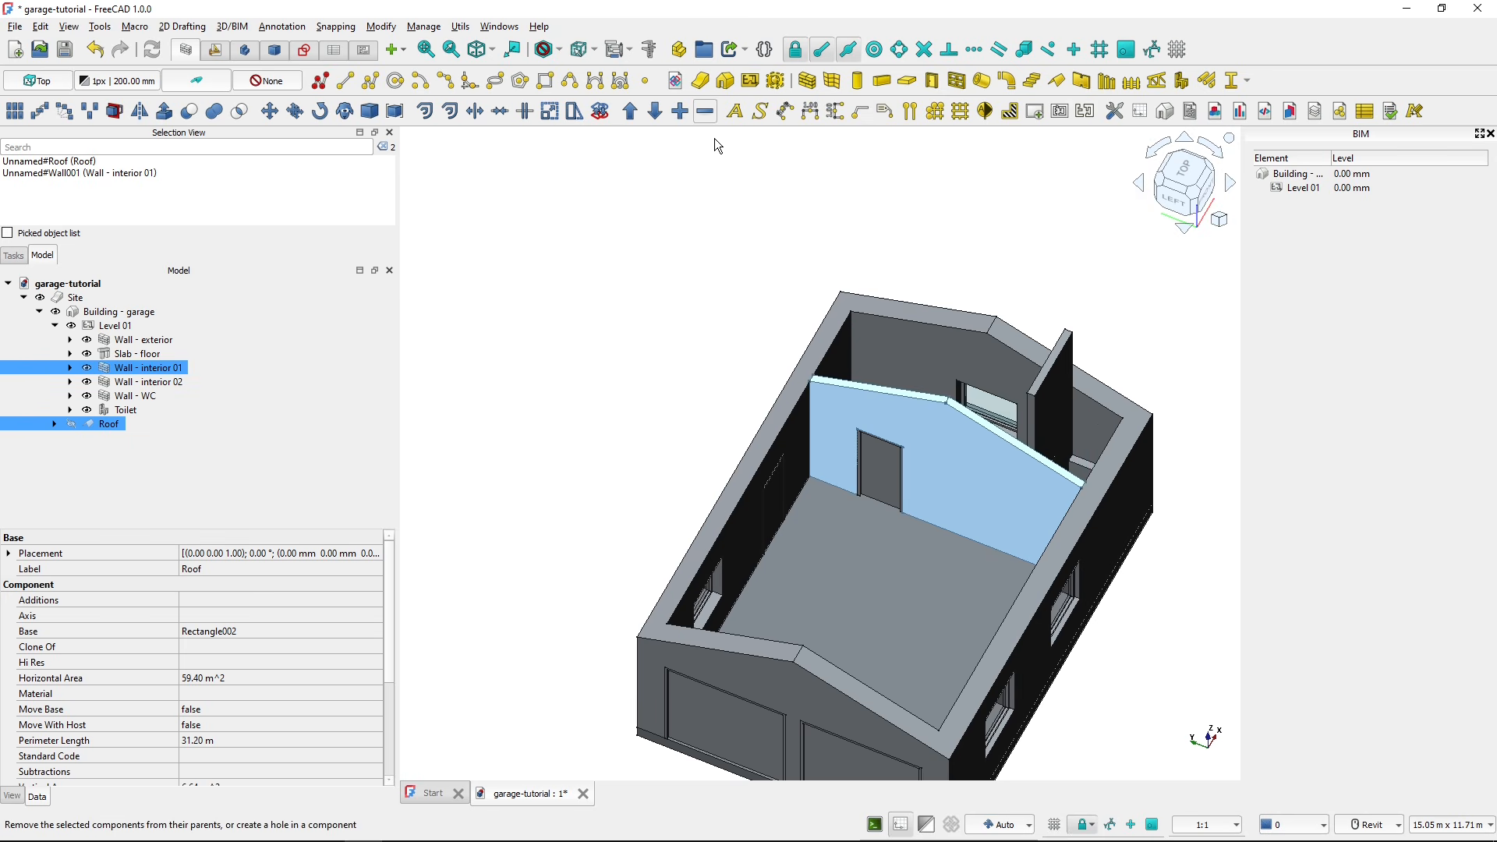
- Subtract the hidden roof from Wall - interior 02 and inspect the trimmed walls around the WC
click(160, 427)
ctrl+click(156, 383)
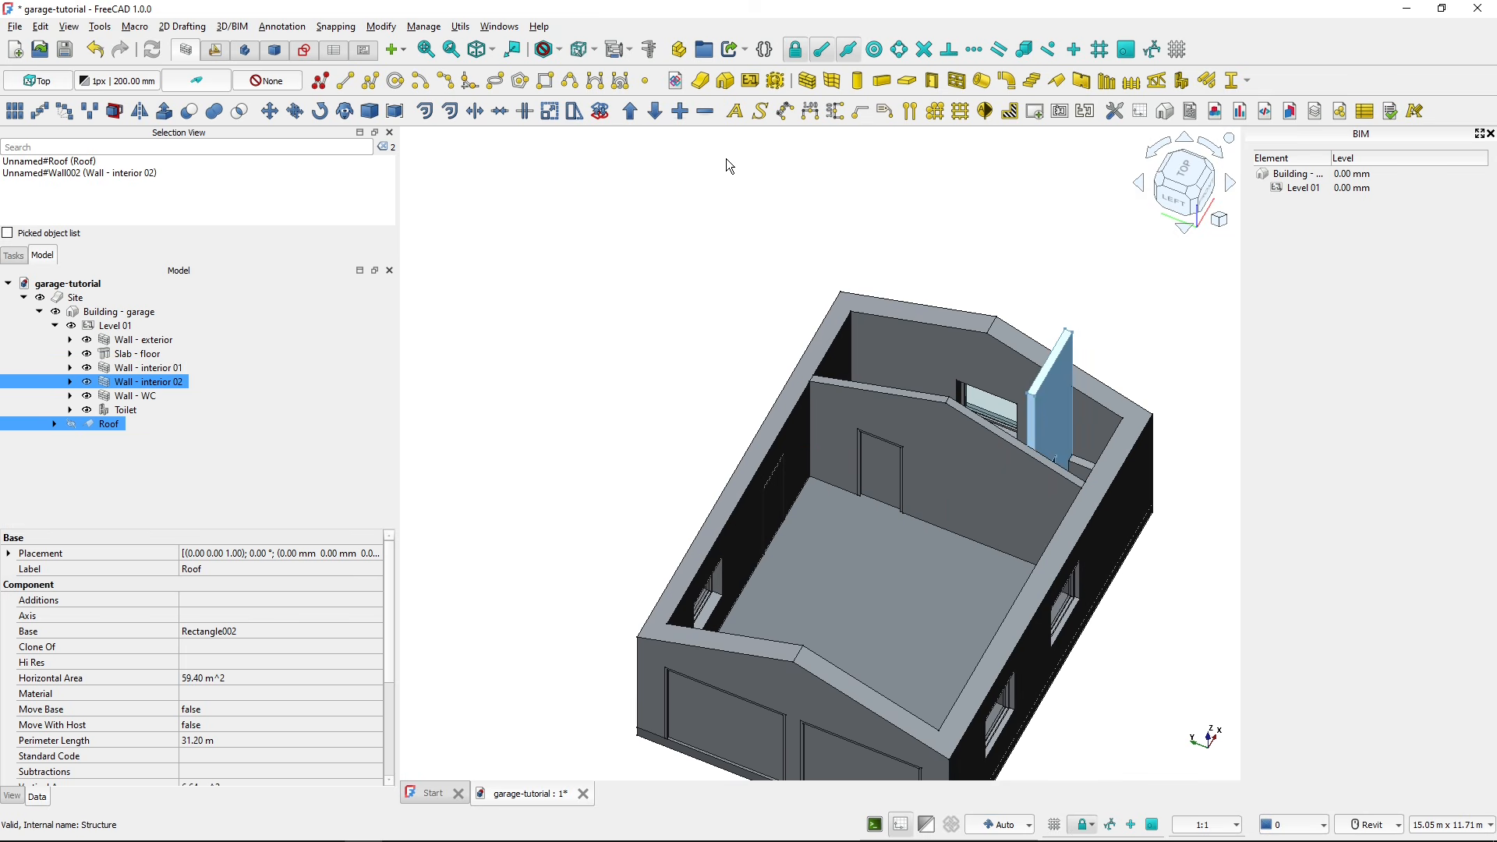
click(703, 117)
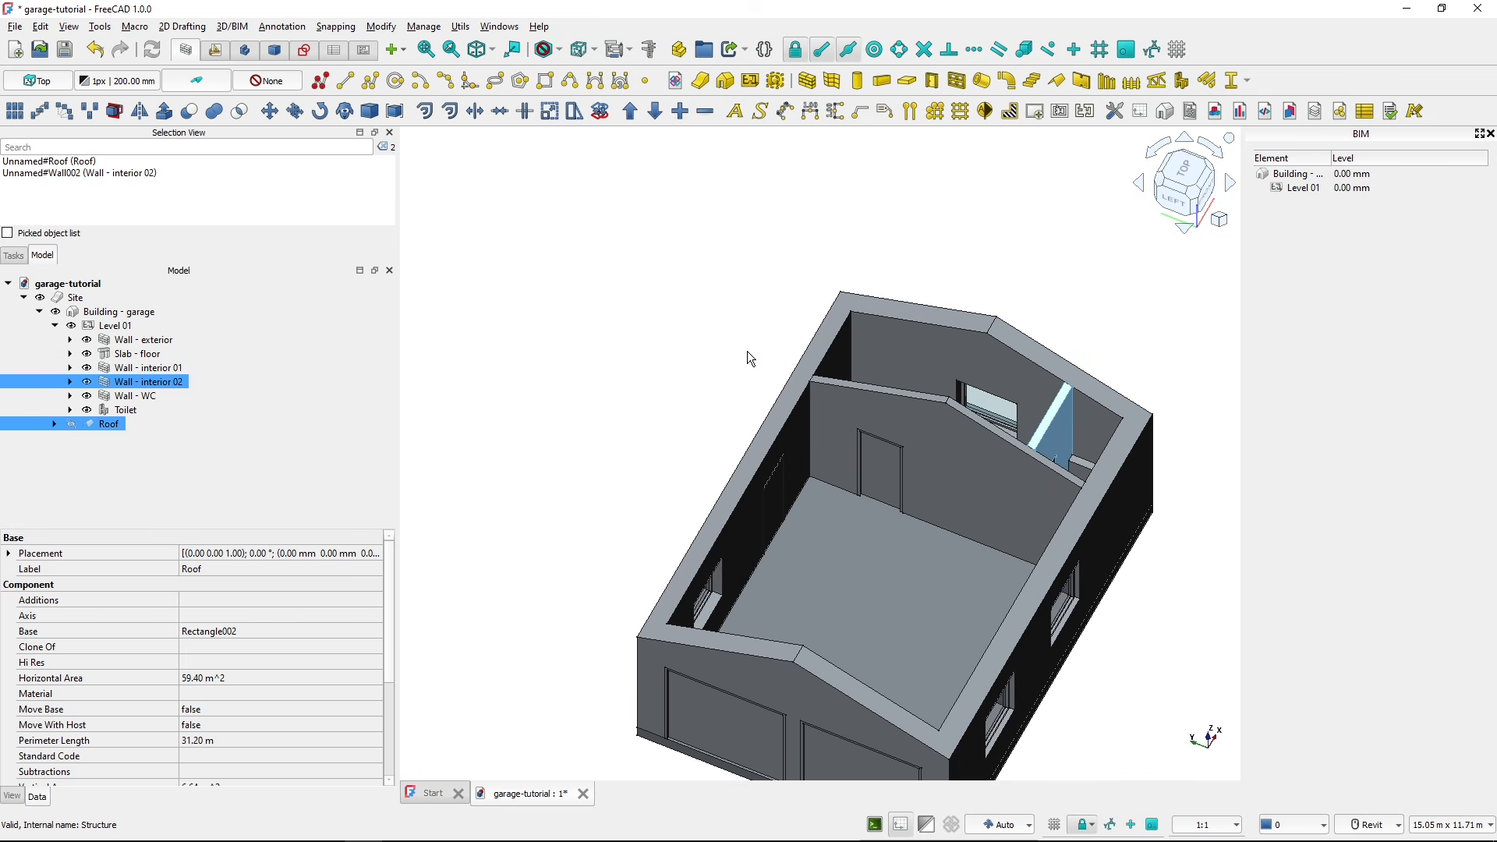
shift+middle_drag(768, 361, 936, 478)
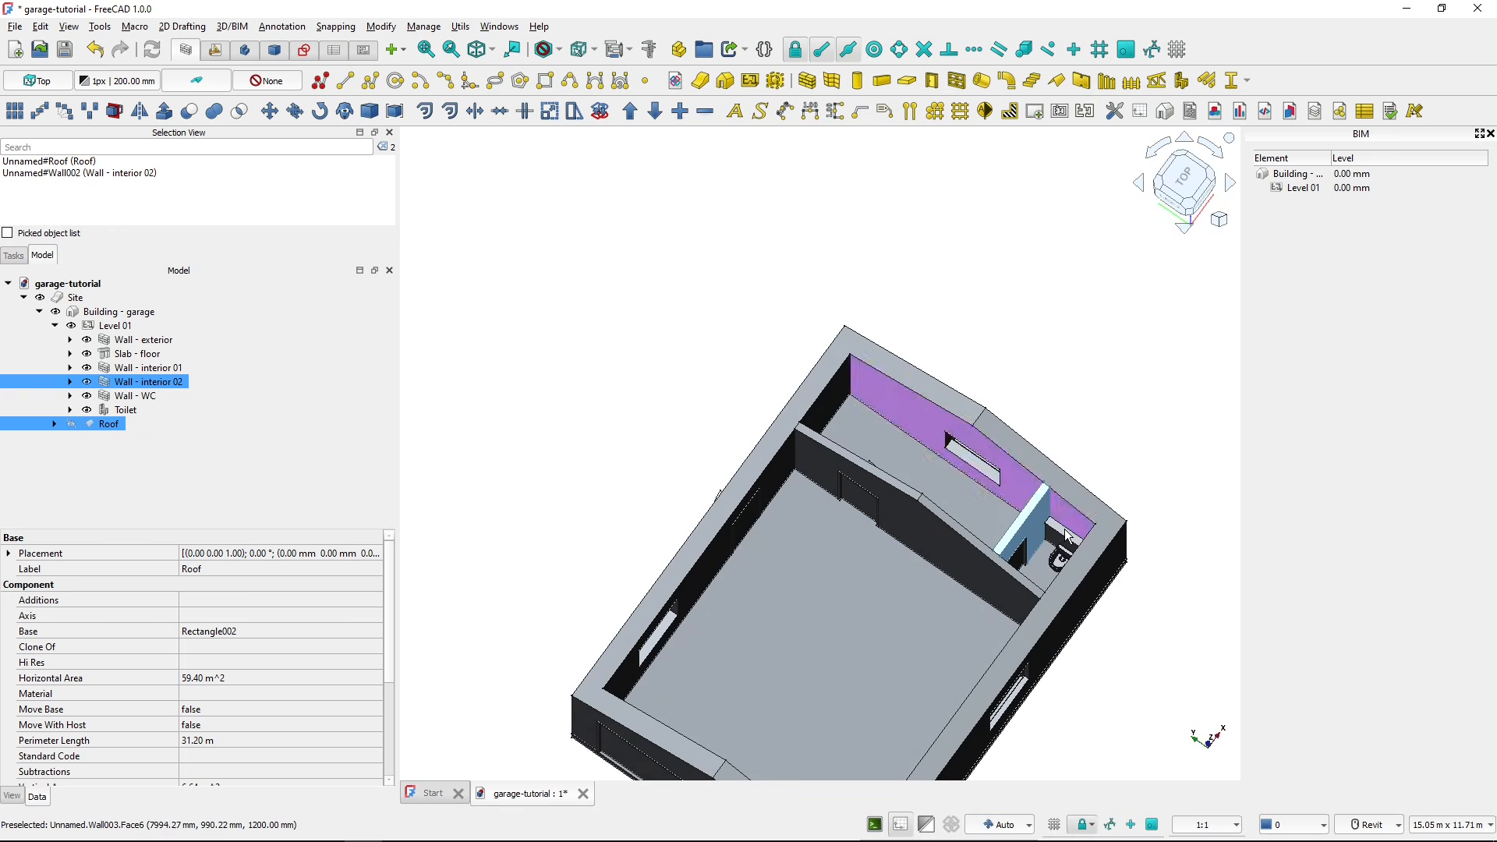
middle_drag(1064, 538, 1102, 497)
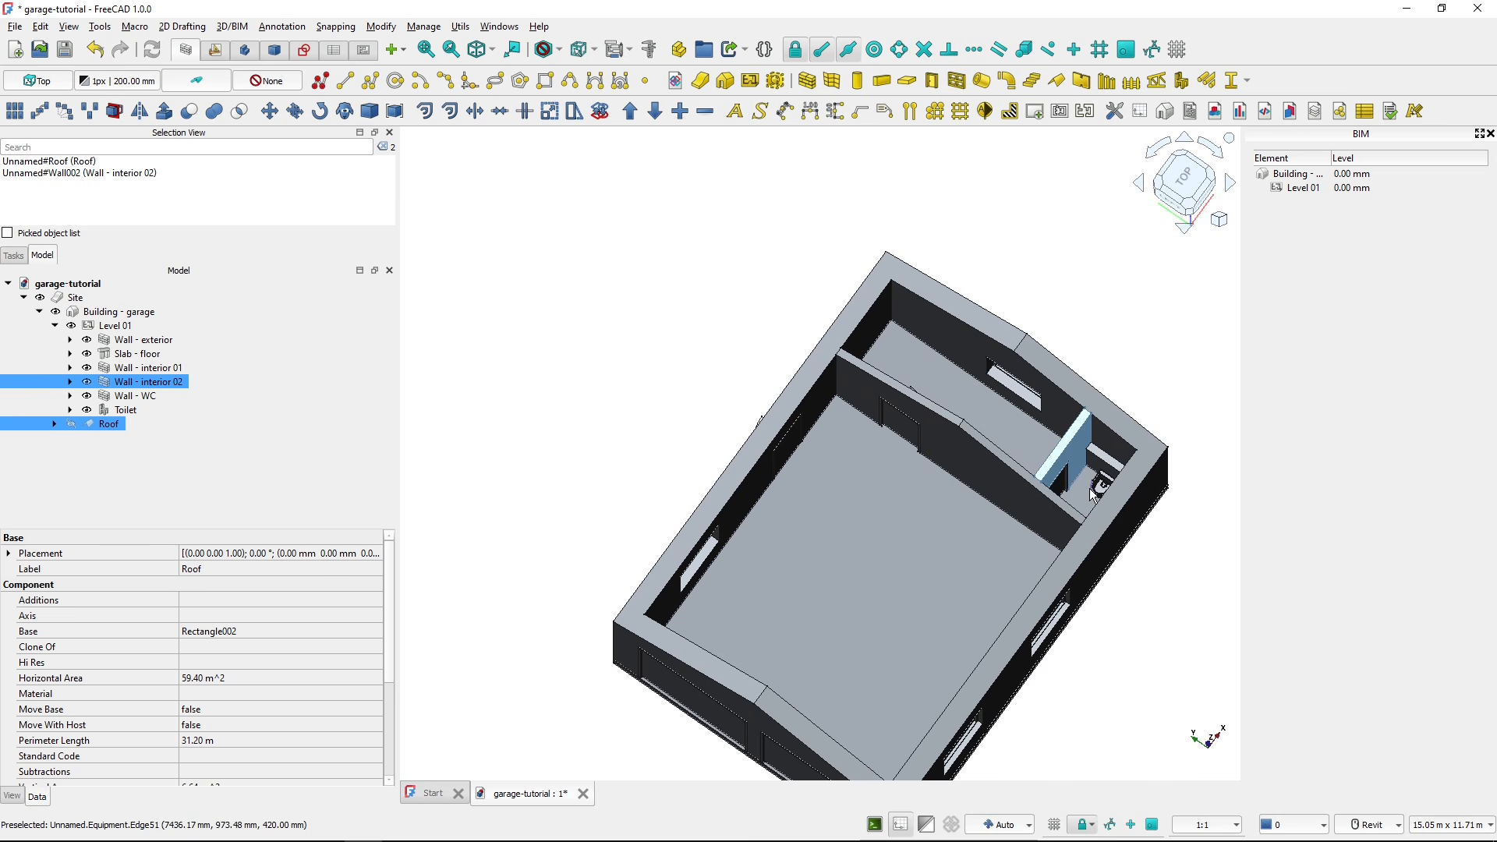
shift+middle_drag(990, 530, 969, 485)
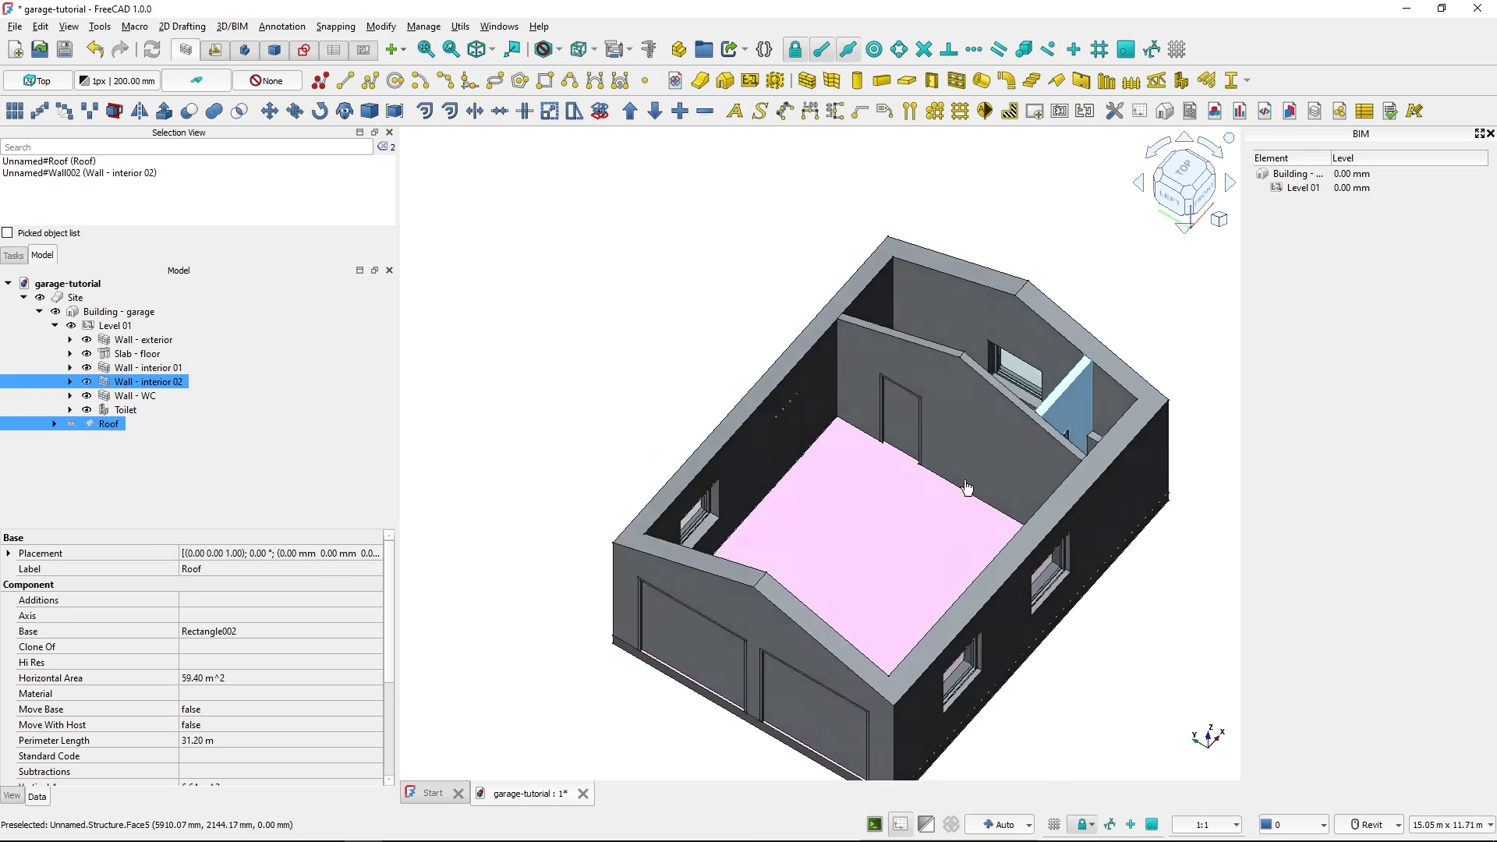
- Make the hidden roof visible again, reset the view of the whole garage and save the document
click(106, 425)
key(space)
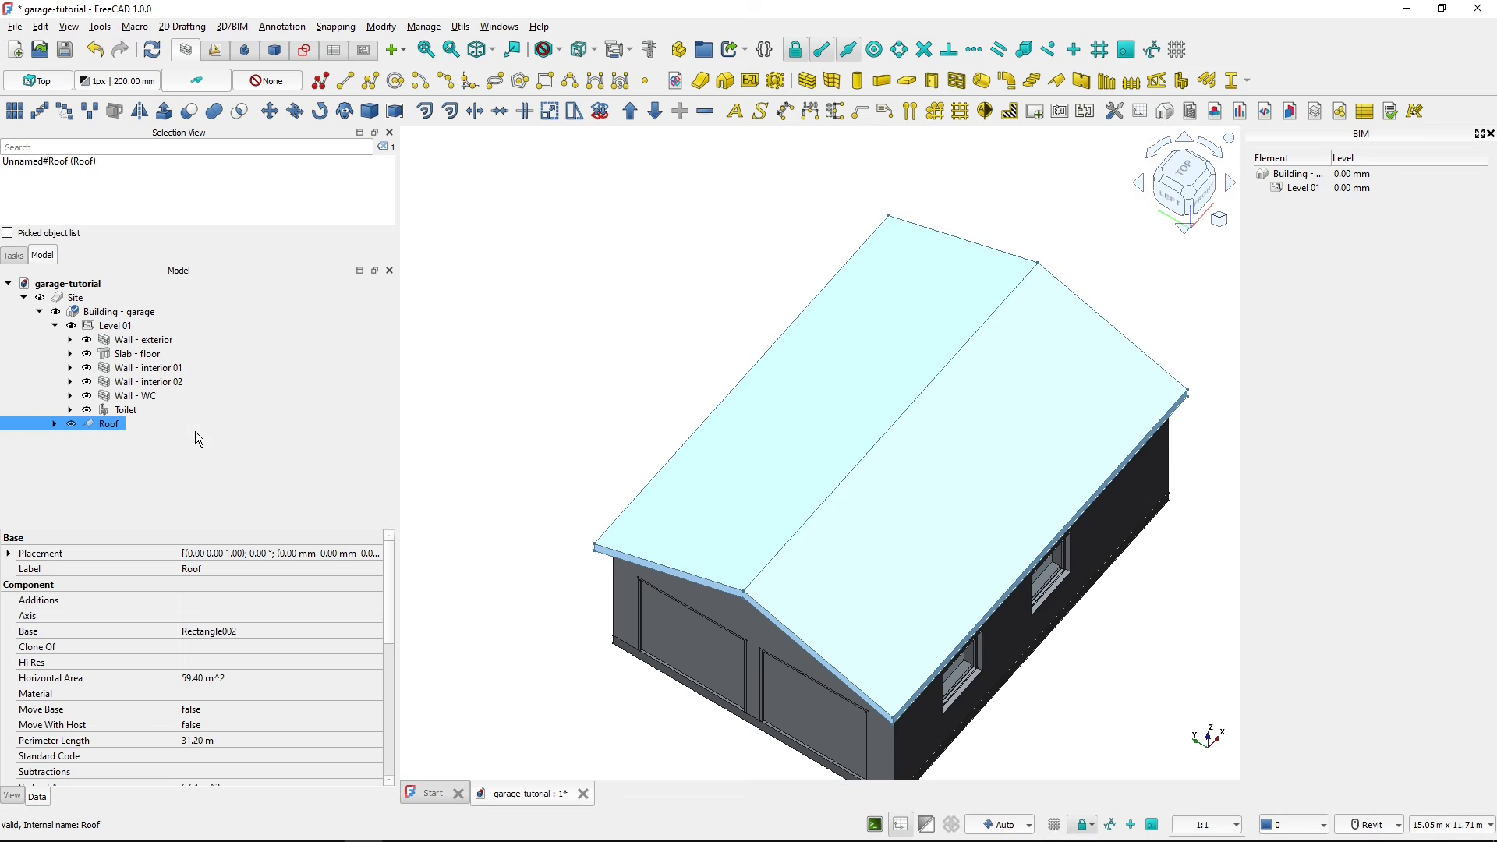
click(468, 407)
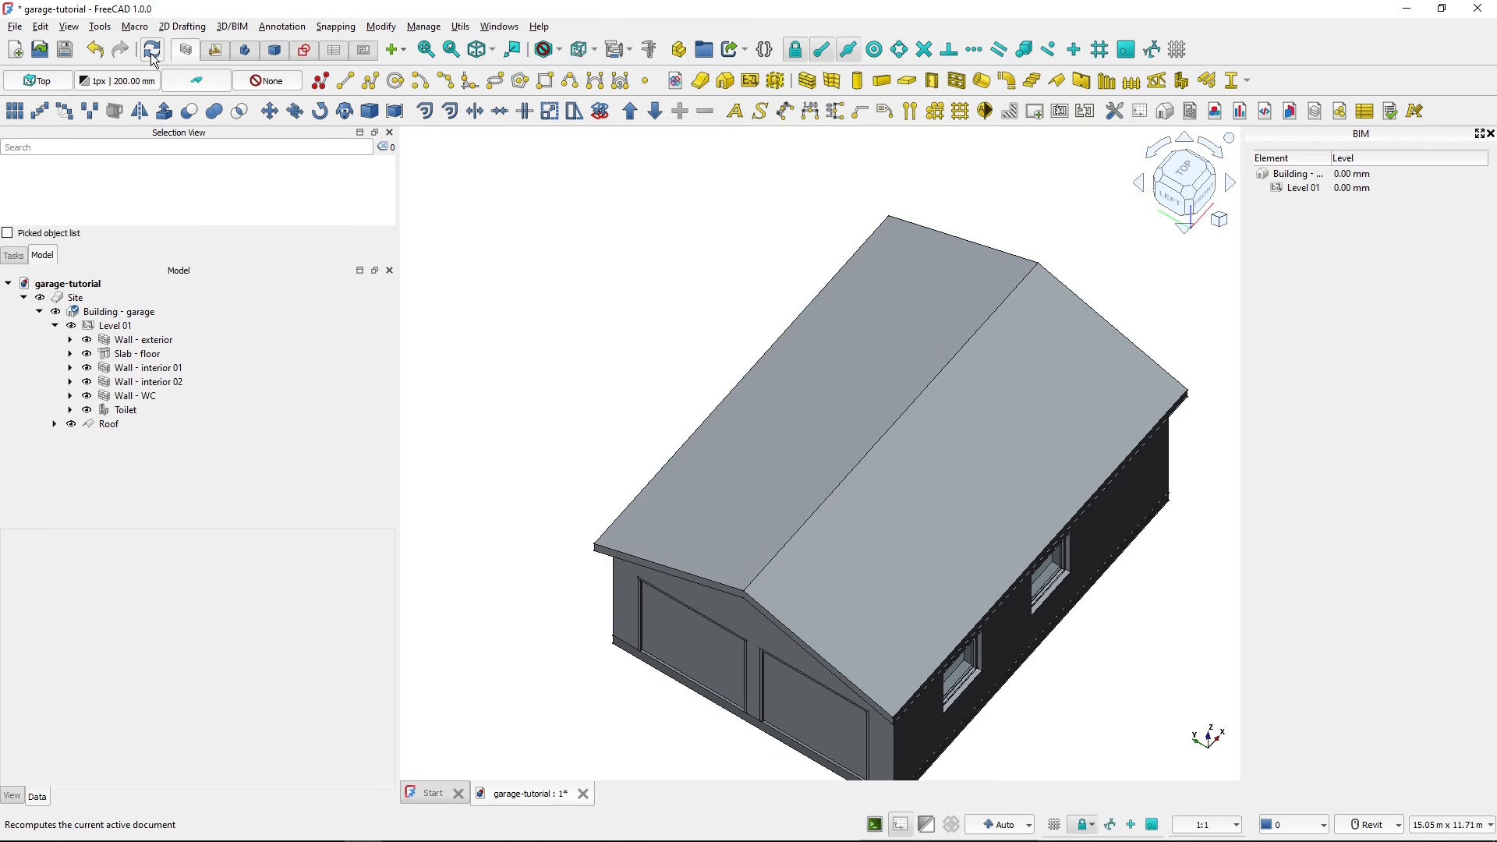
click(1195, 207)
scroll(779, 265, down, 1)
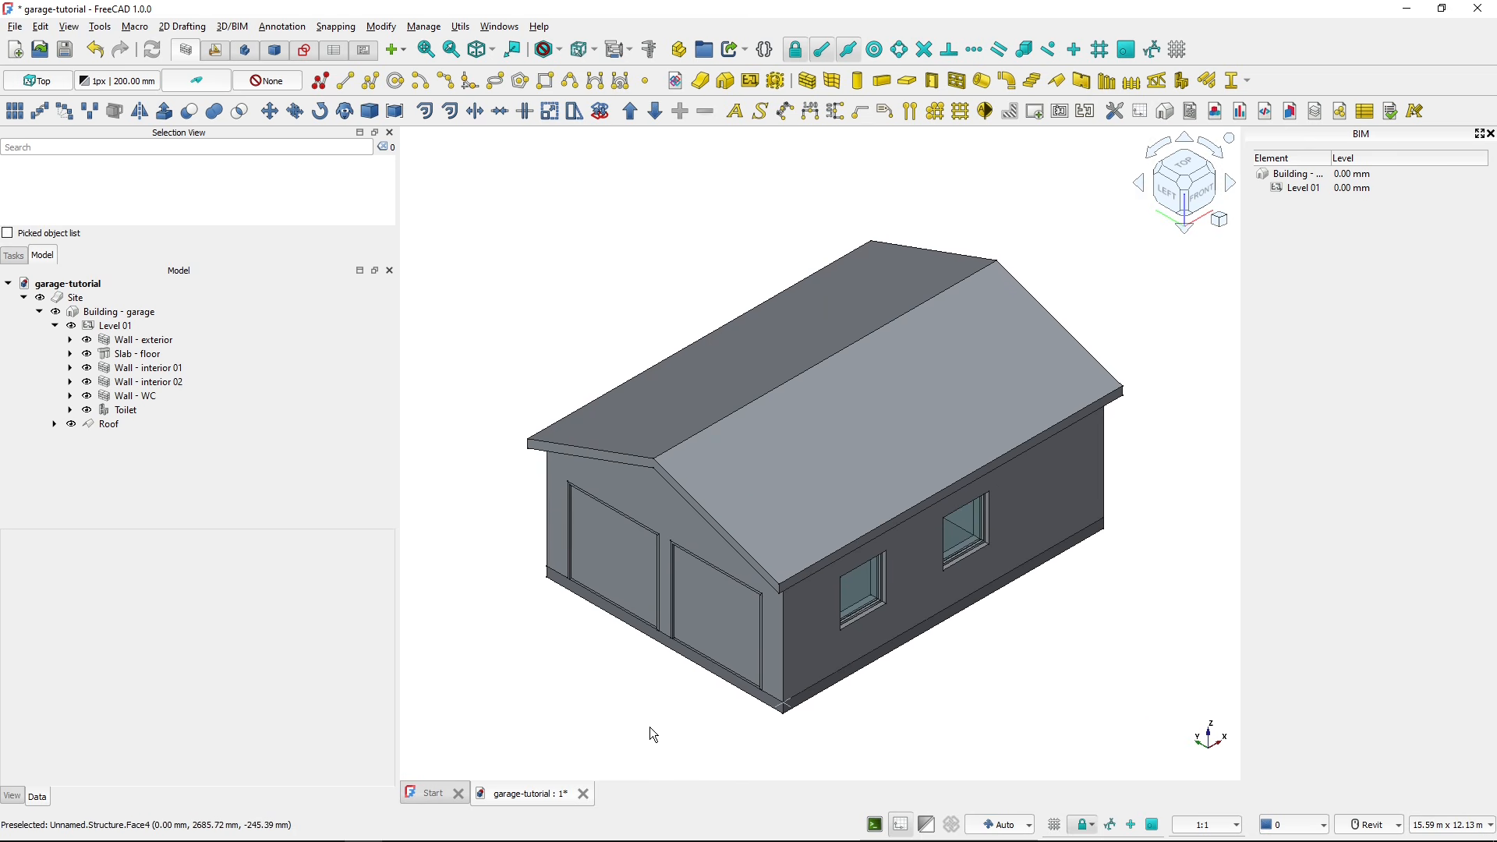
key(ctrl+s)
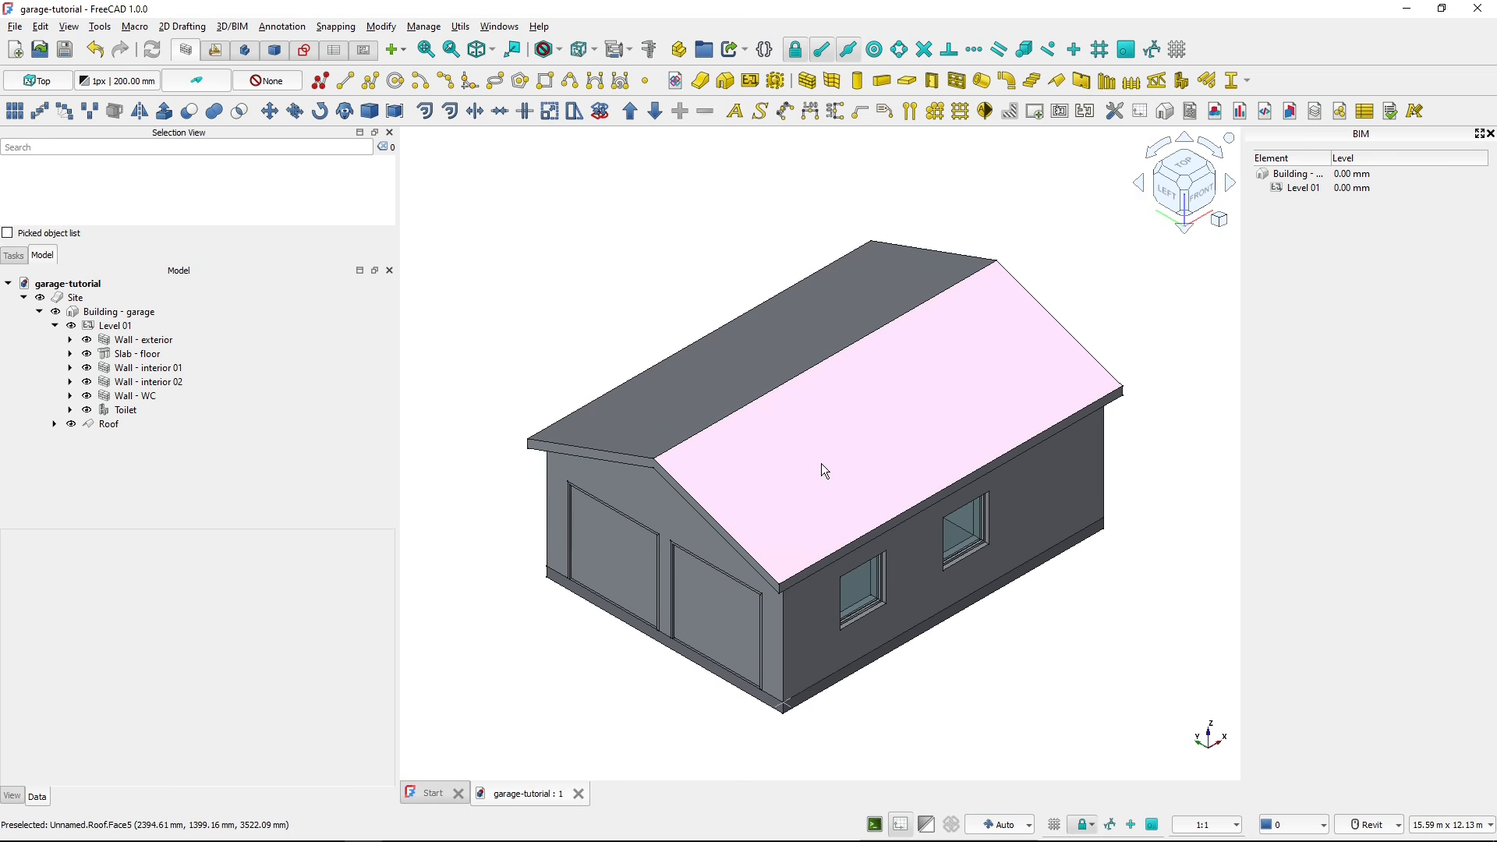
- Switch to Foxit PDF Reader to examine the garage's elevations and plan view, and return to FreeCAD
key(alt+Tab)
ctrl+scroll(818, 464, down, 3)
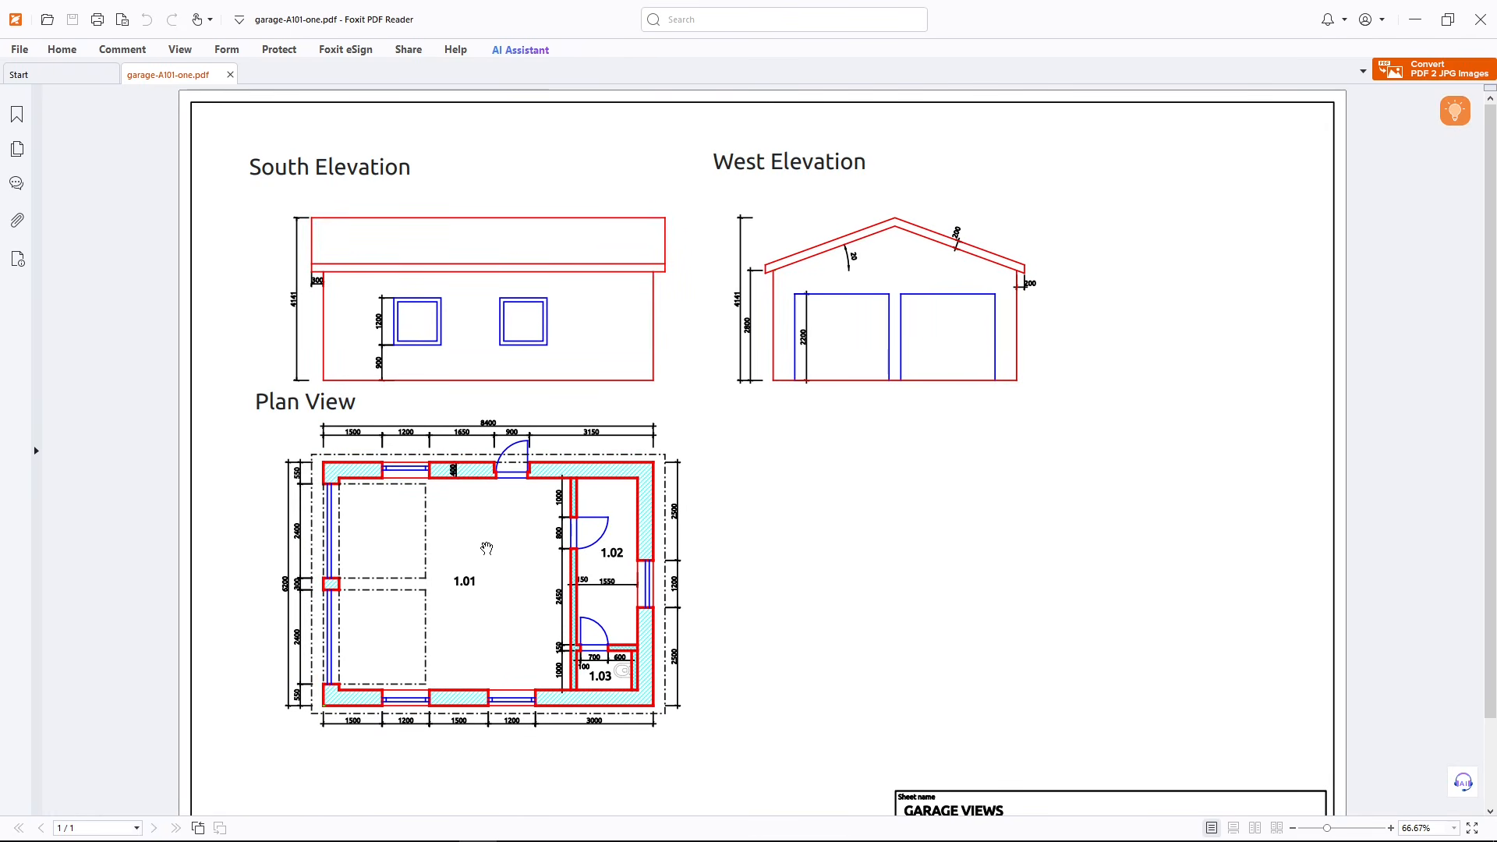
key(alt+Tab)
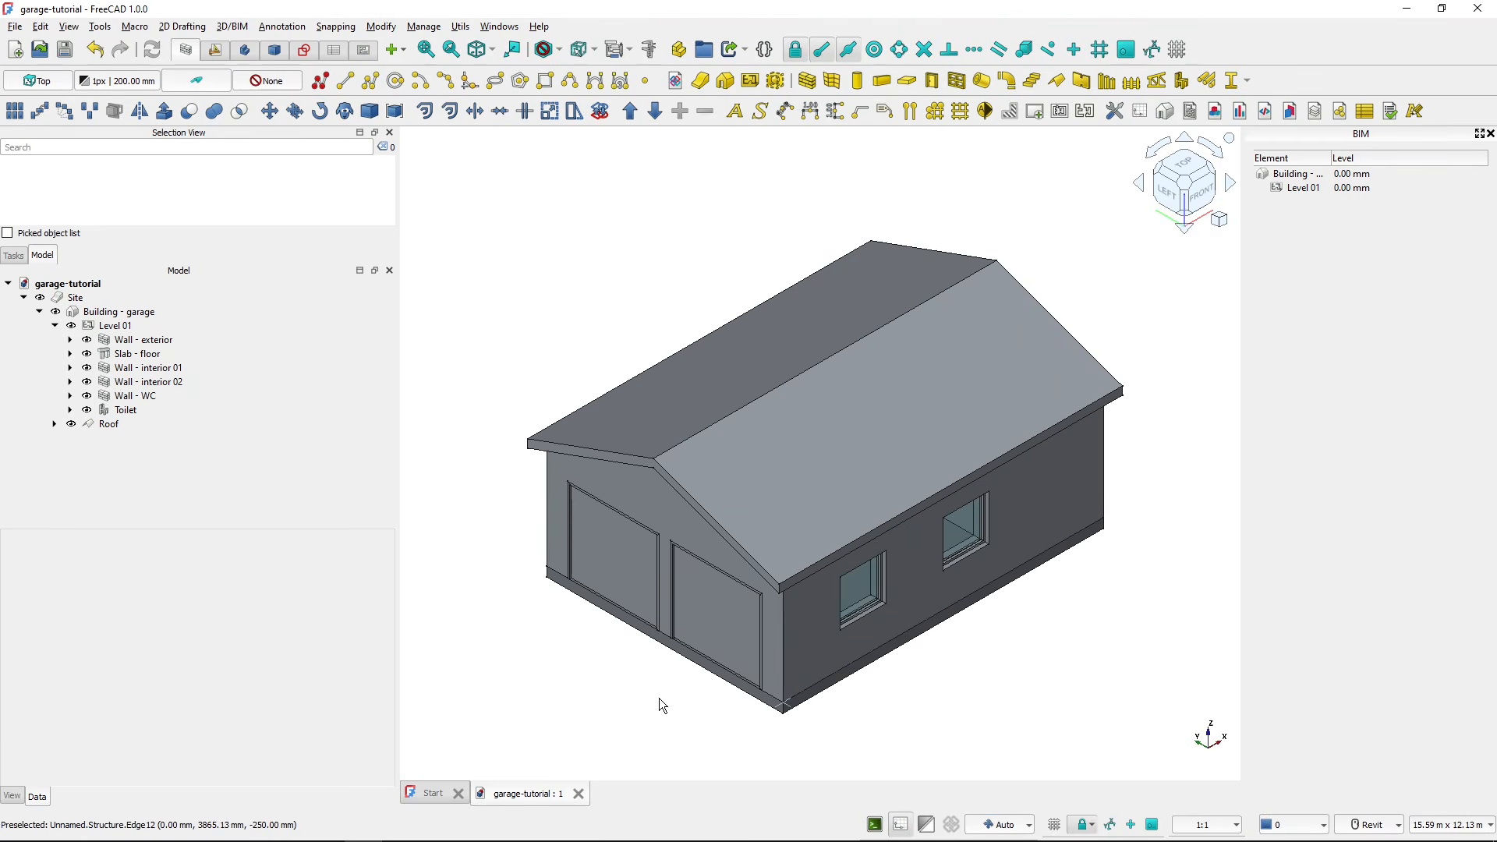
- Start a new sketch in the top plane and set the display to wireframe
scroll(662, 705, down, 3)
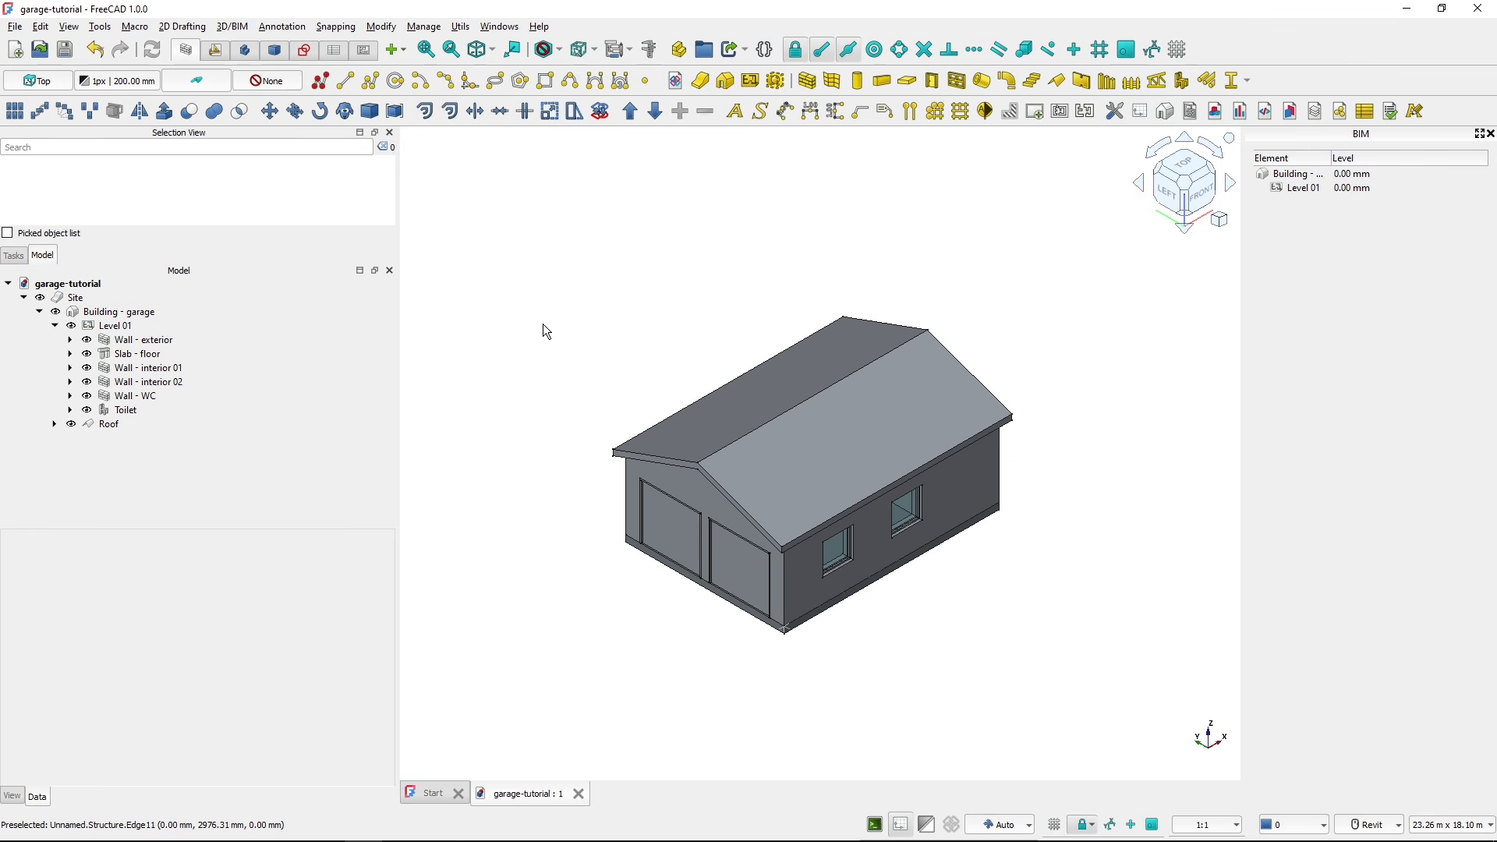
click(319, 81)
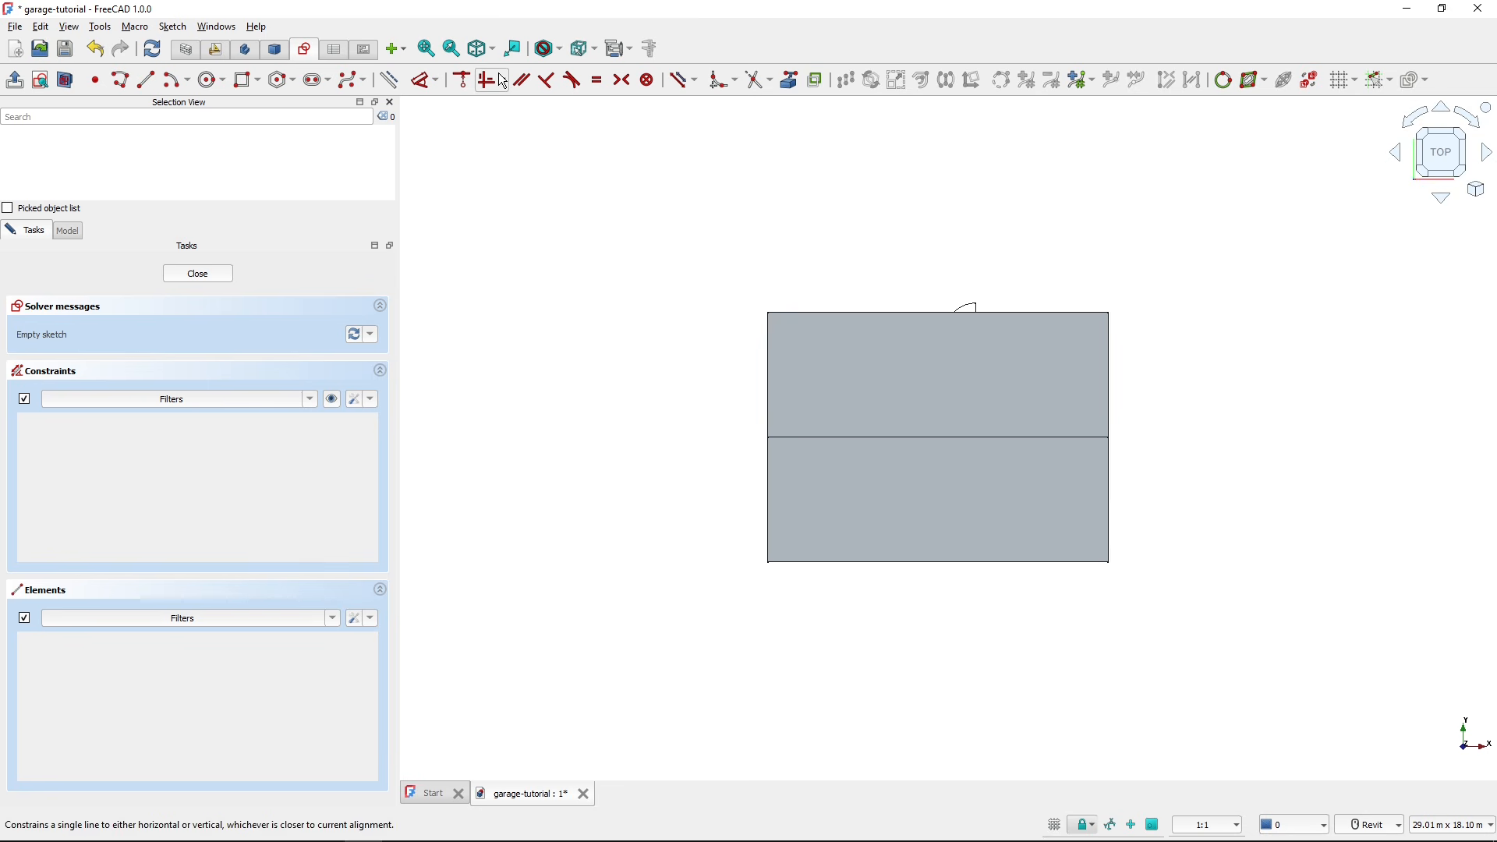
click(563, 53)
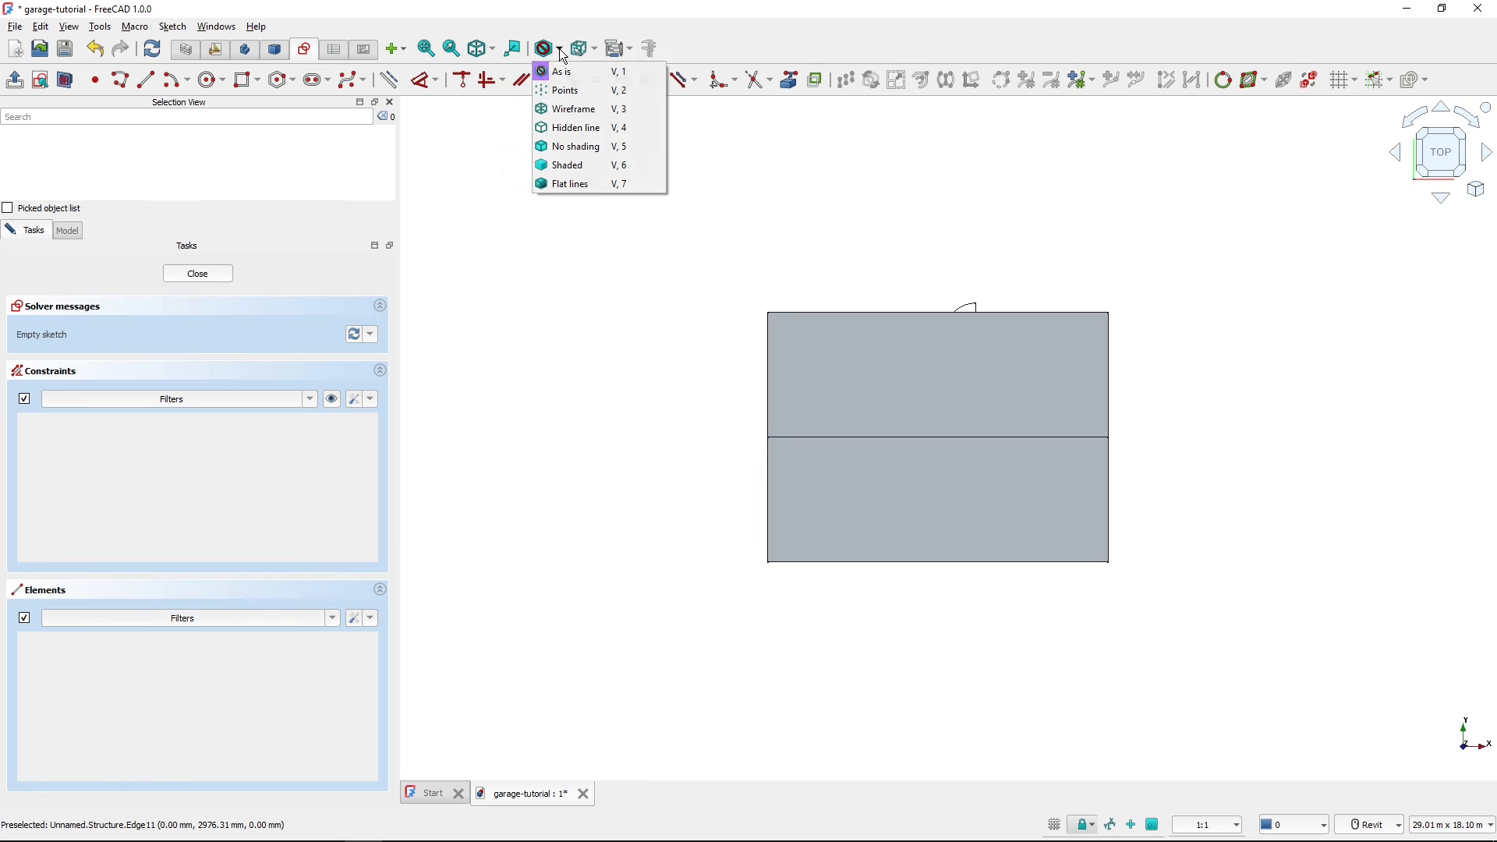
click(572, 109)
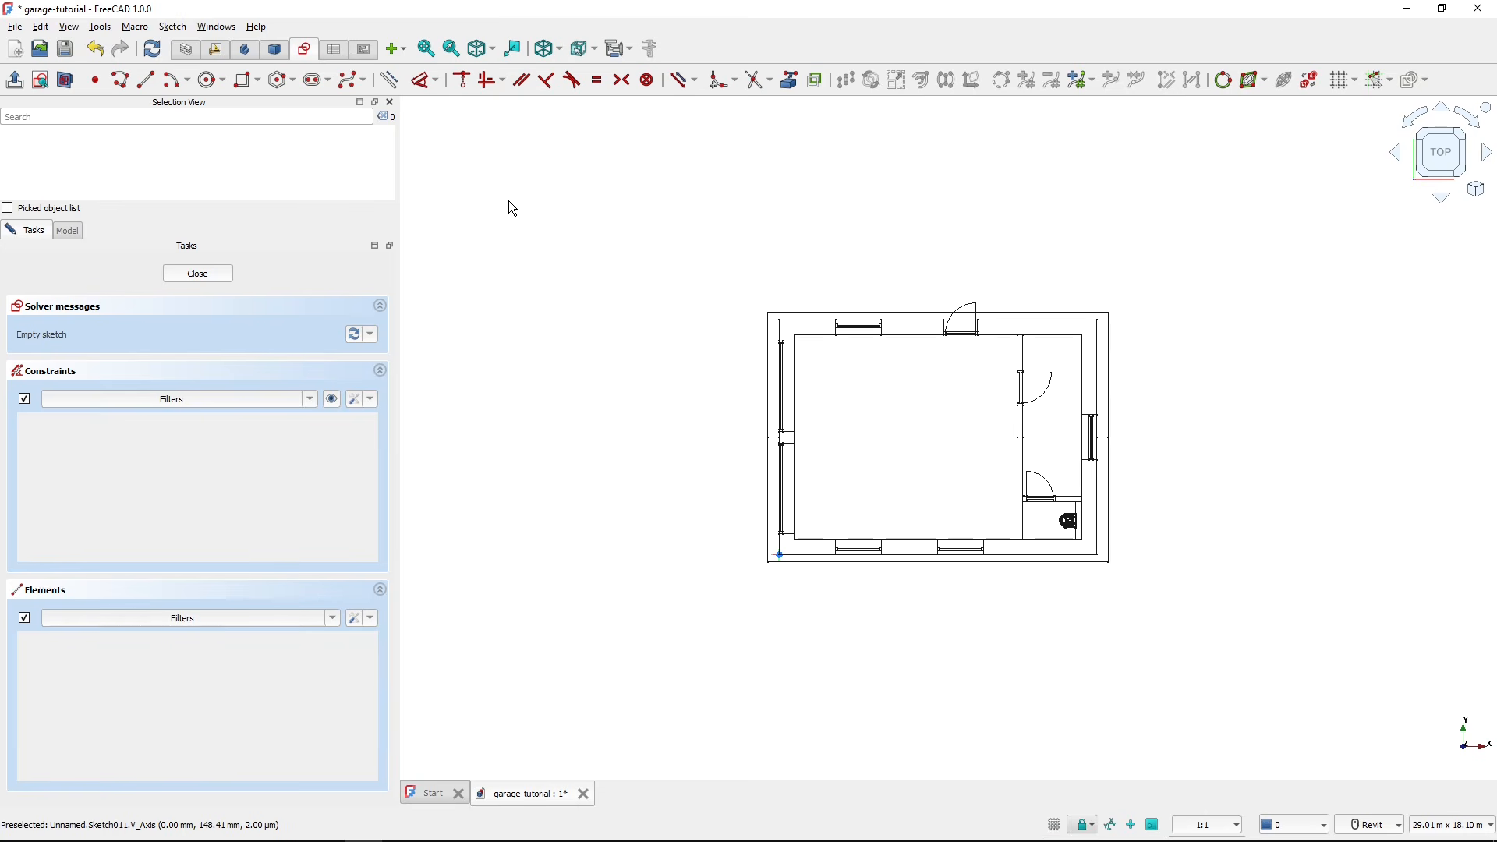
- Draw a 6000 mm by 6200 mm rectangle from the sketch origin, extending outward in front of the garage doors, and close the sketch
click(246, 88)
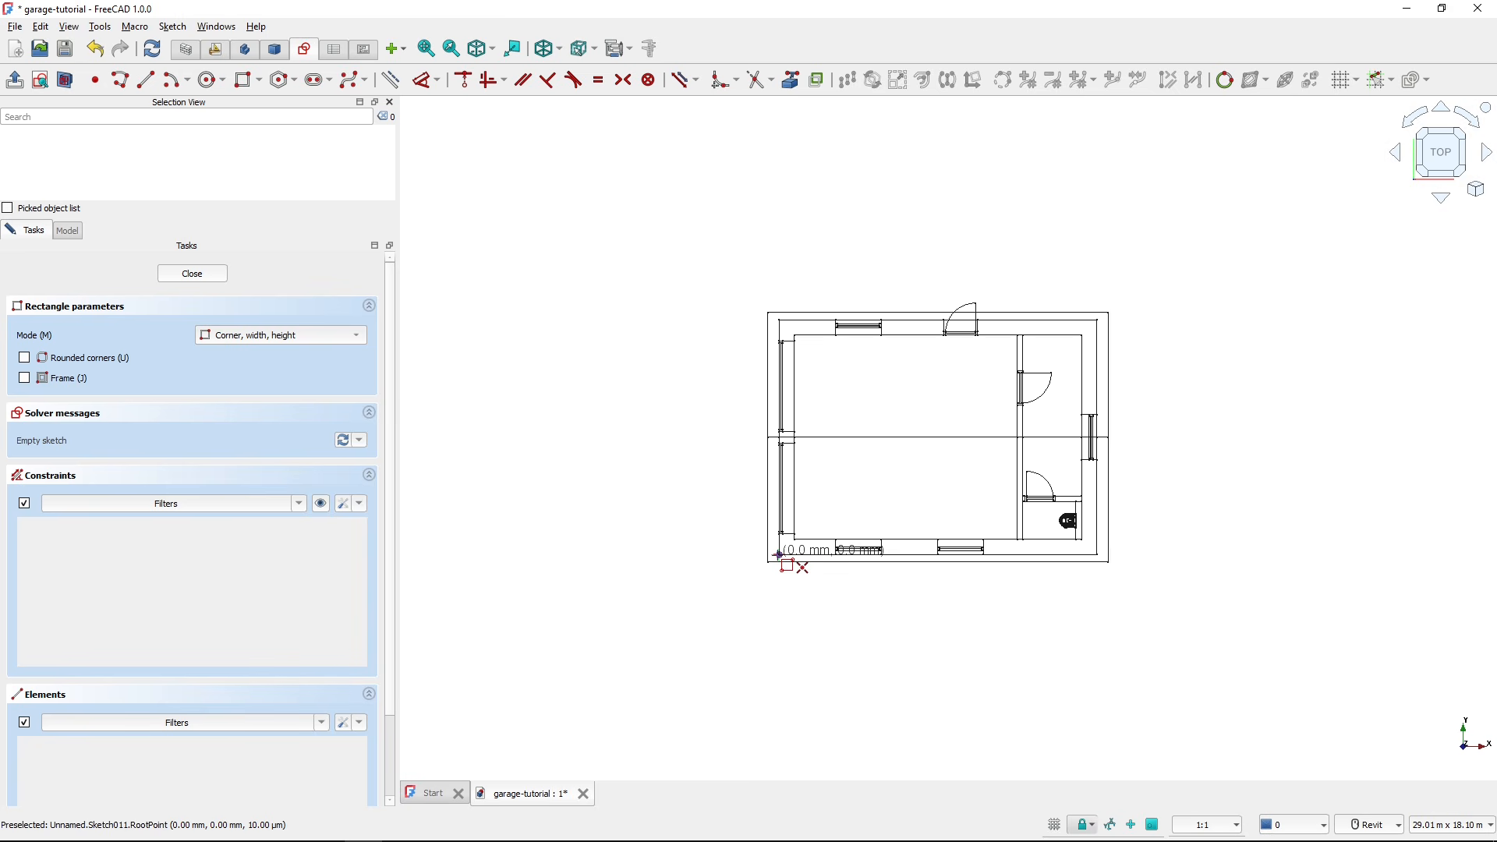
click(778, 554)
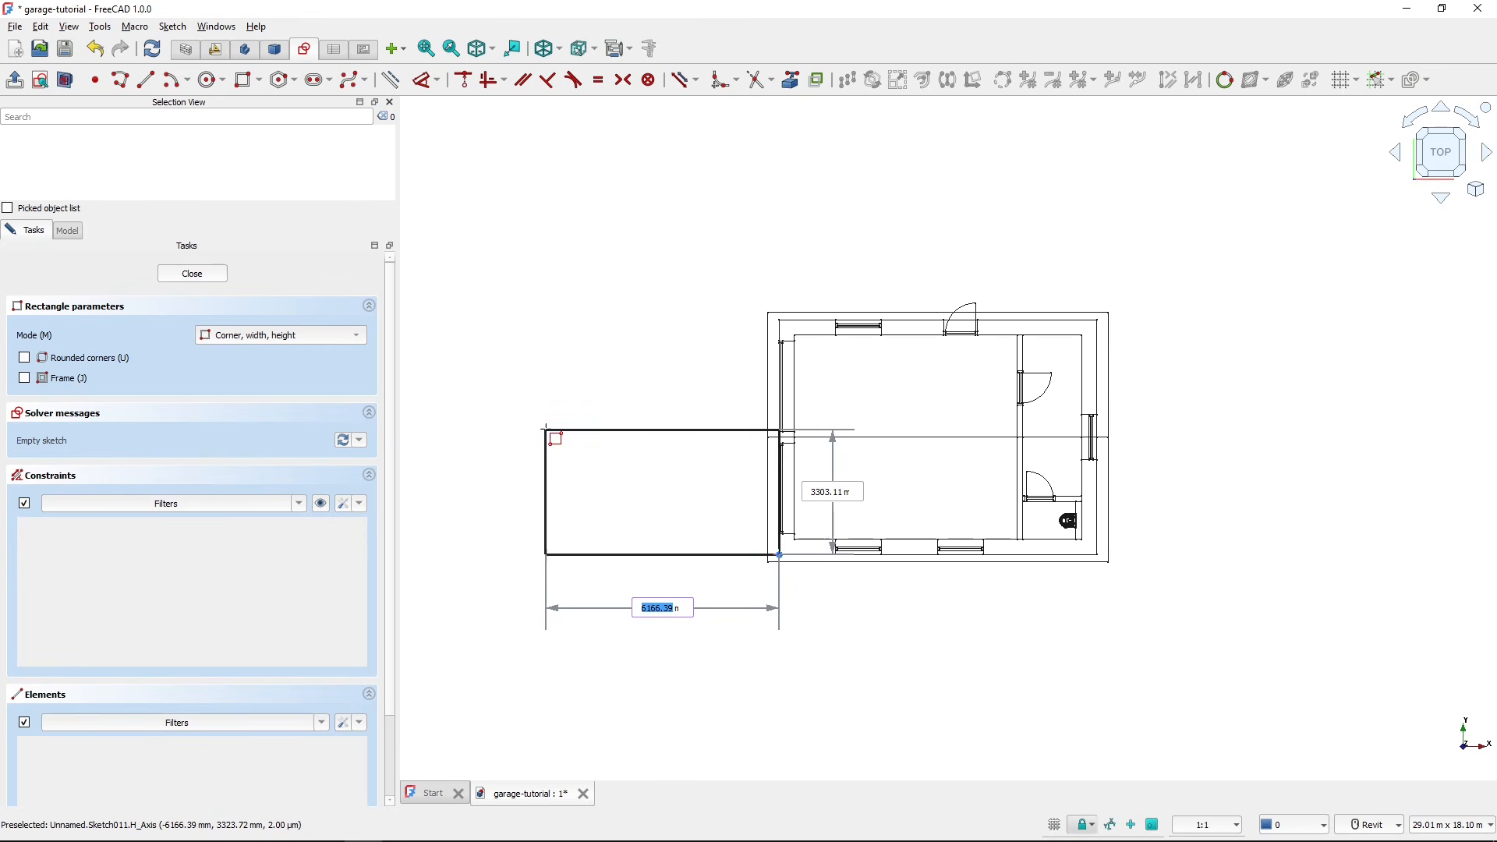
text(6000)
key(Tab)
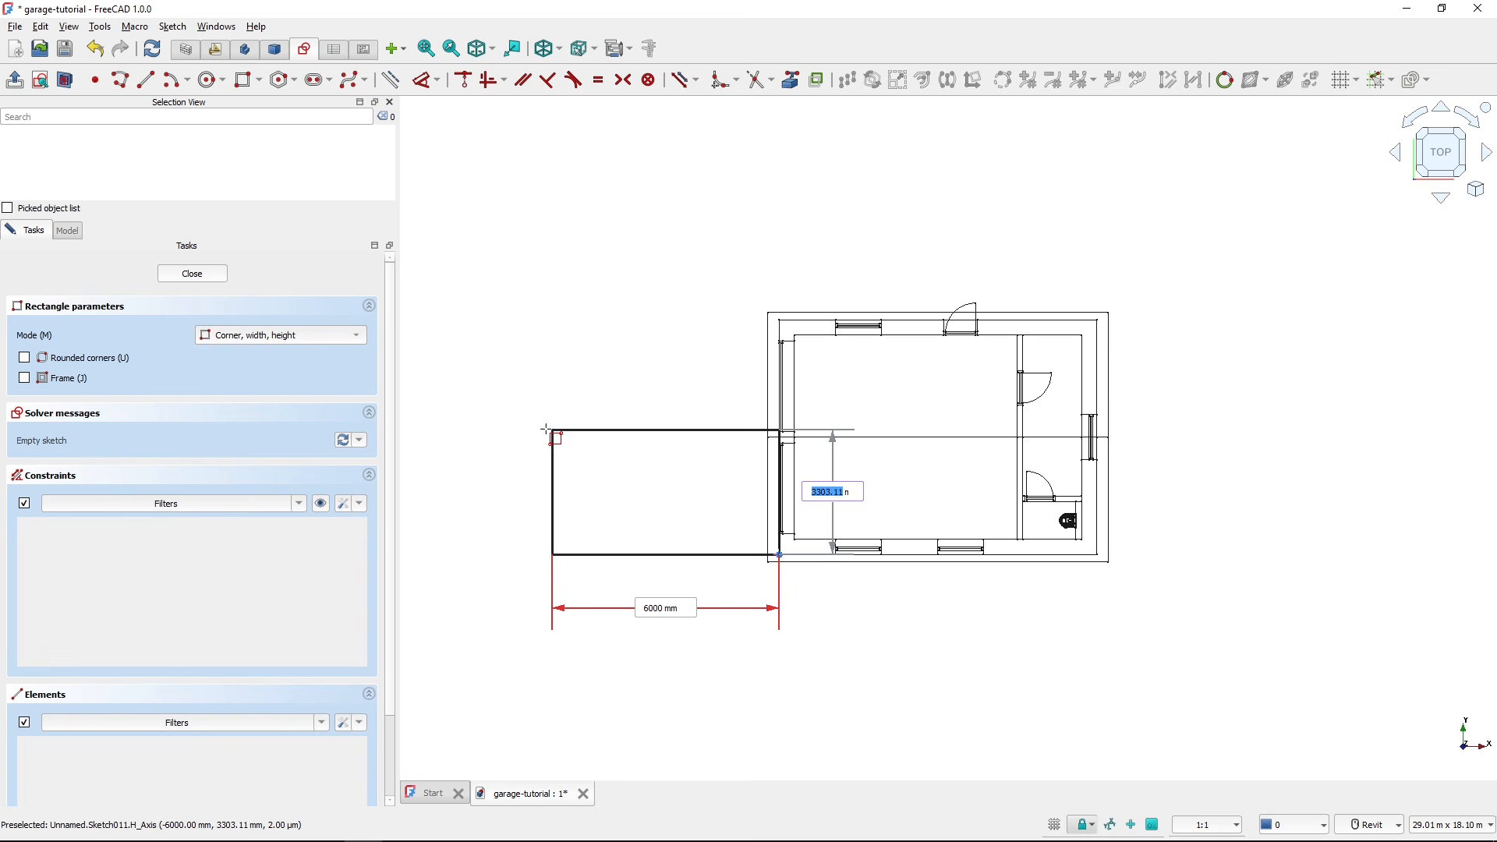
text(6200)
key(Return)
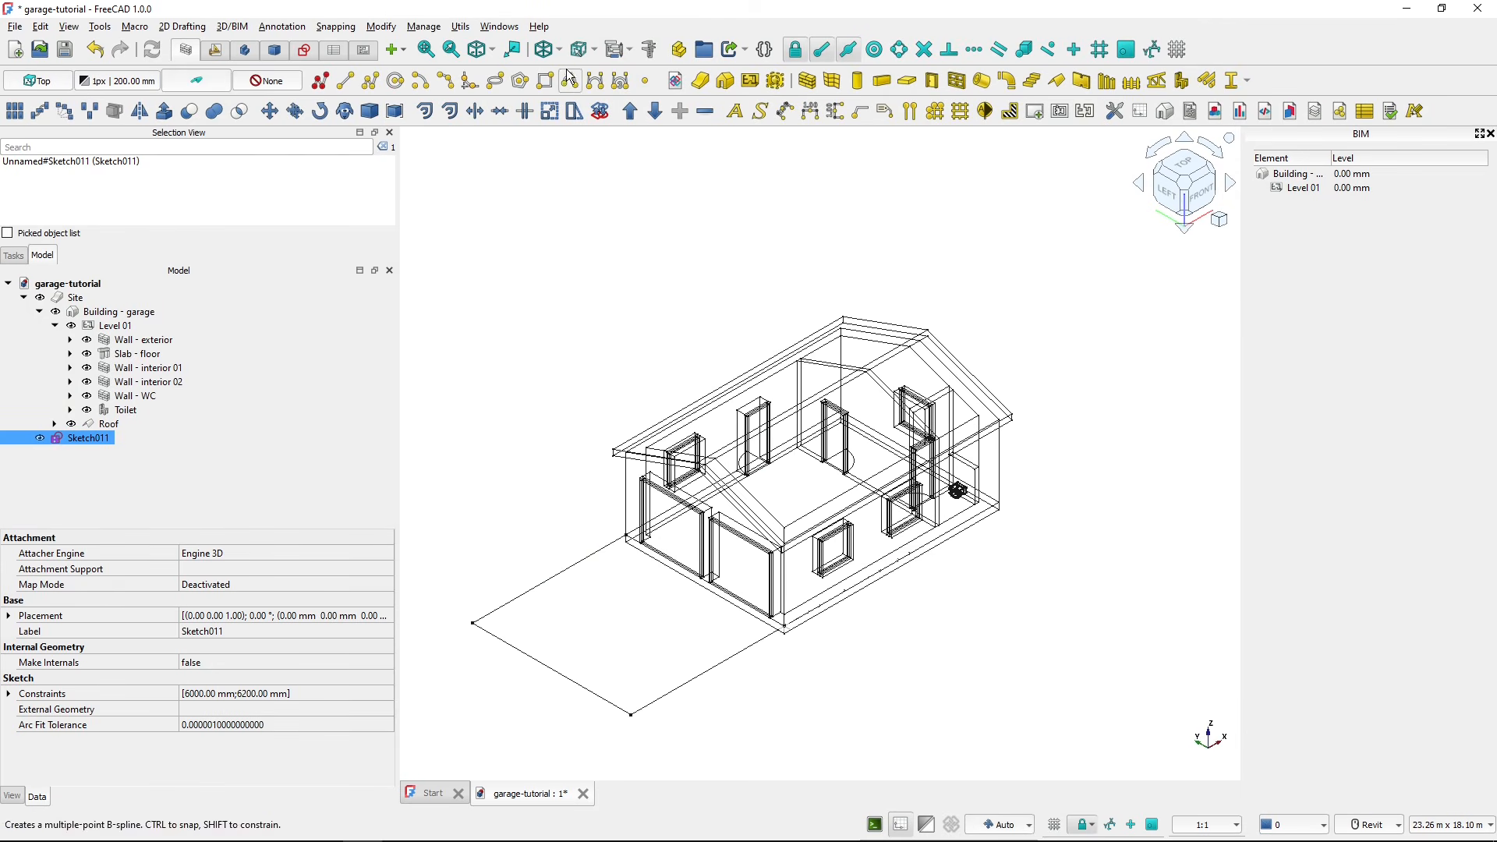
- Set the model's display mode to flat lines
click(548, 49)
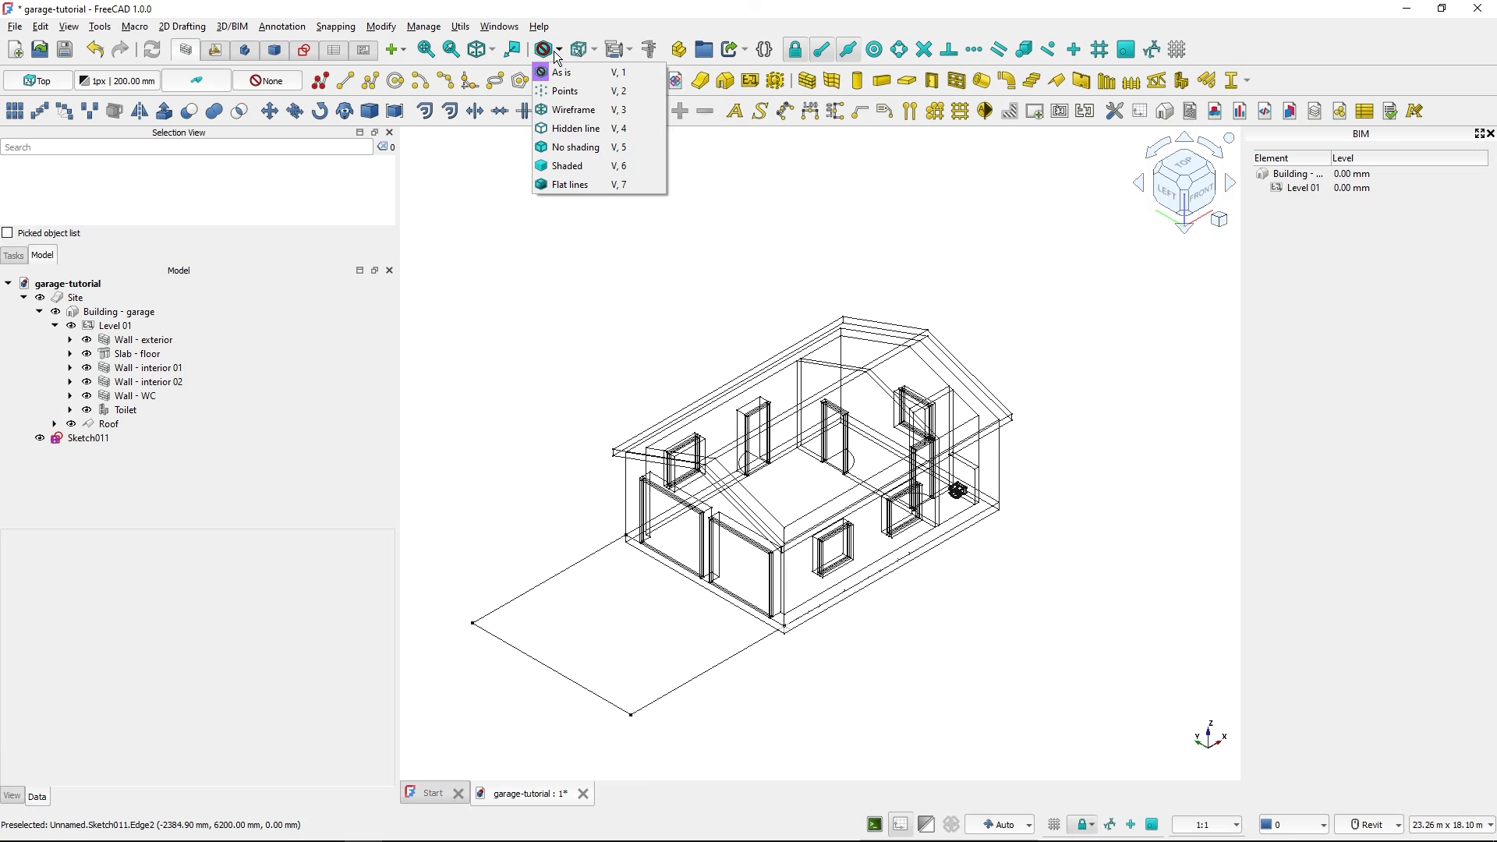
click(582, 184)
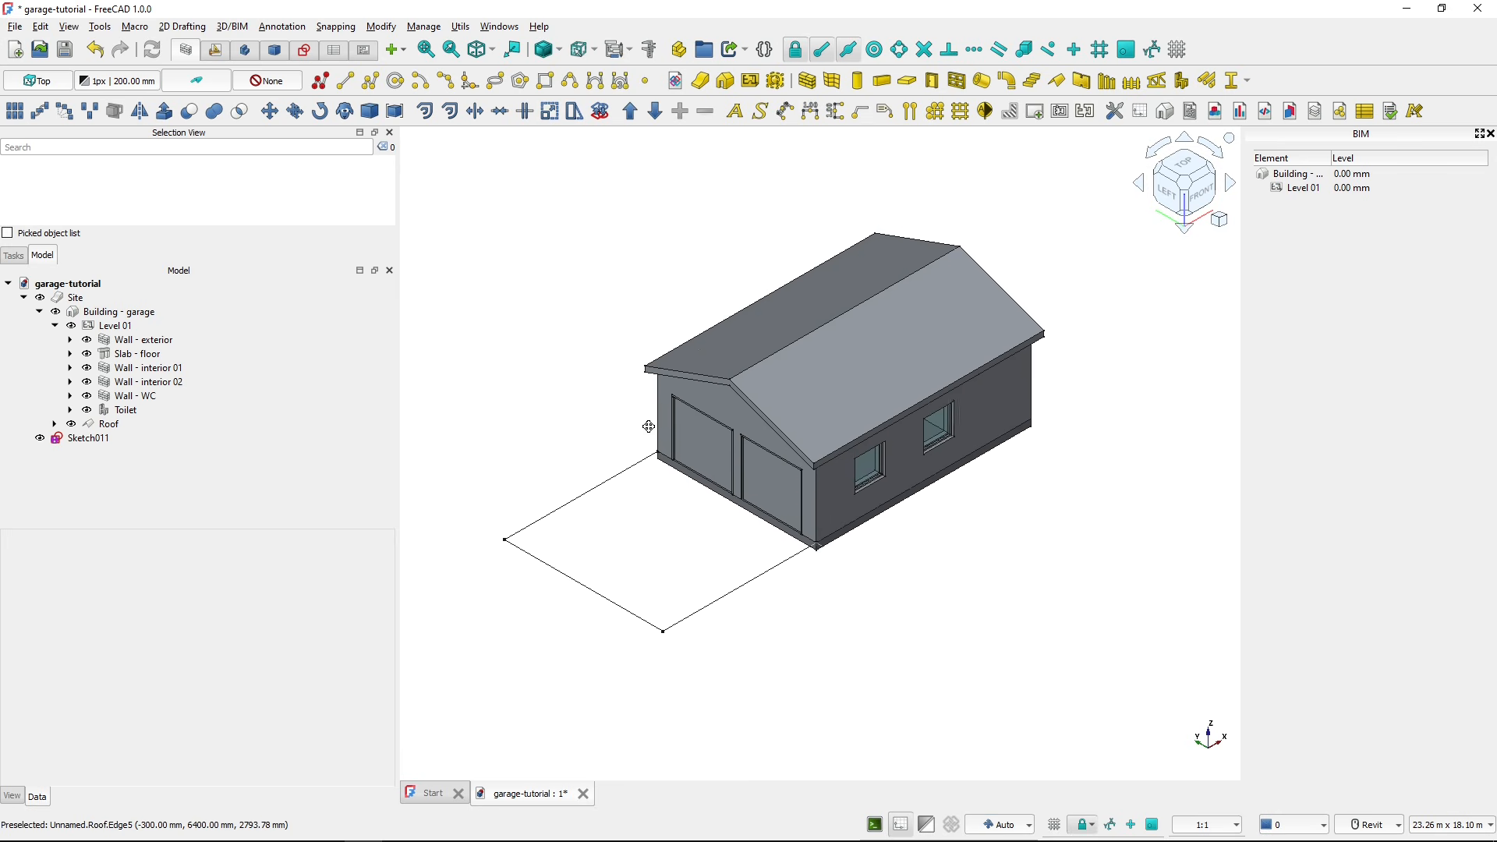
scroll(727, 460, up, 2)
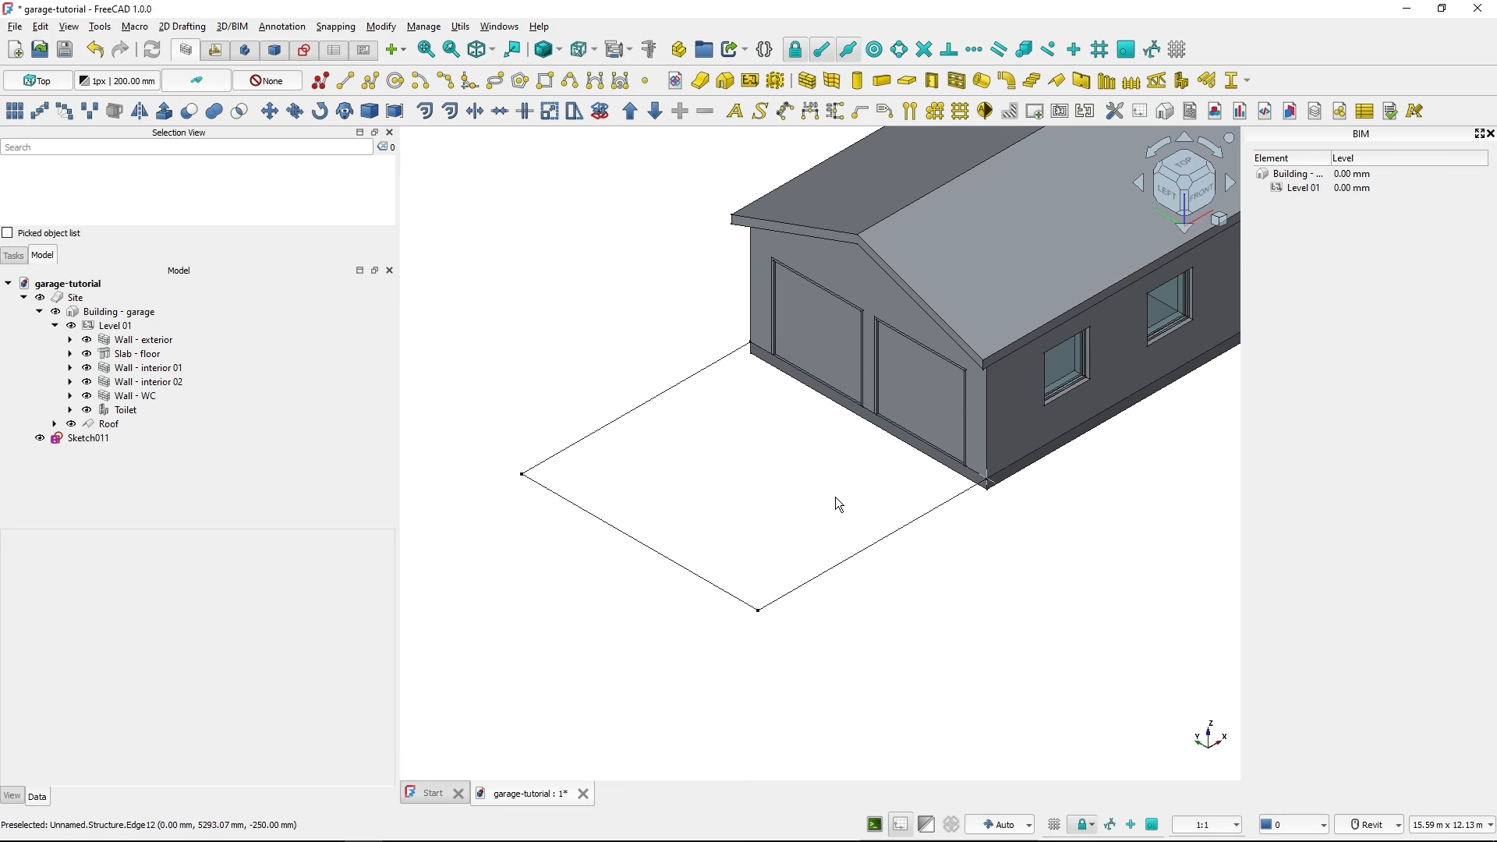
- Reopen the rectangle sketch in front of the garage to examine its geometry and constraints, and close it
click(91, 442)
click(81, 438)
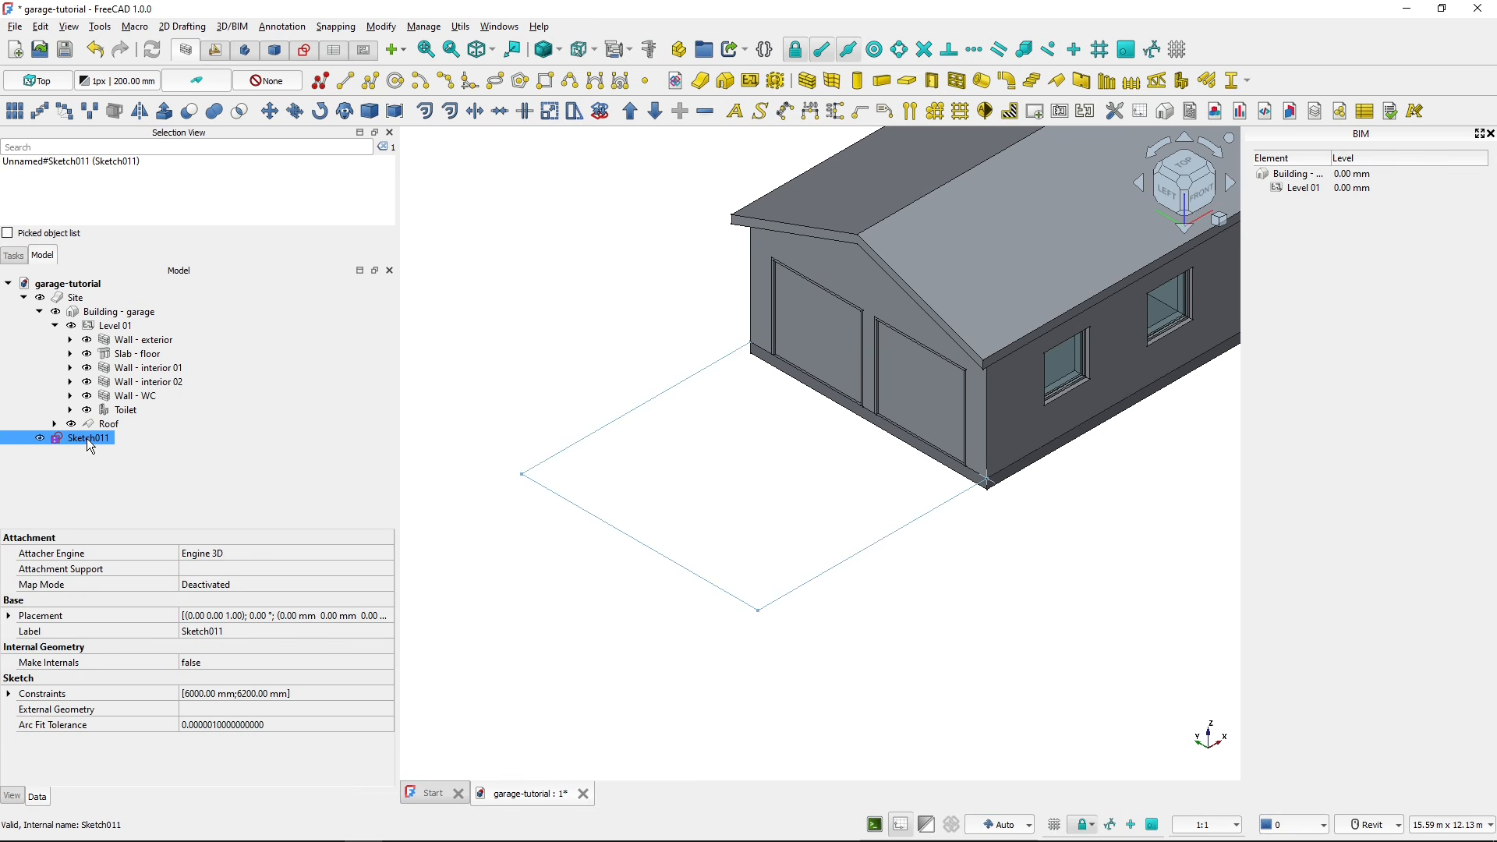
right_click(88, 441)
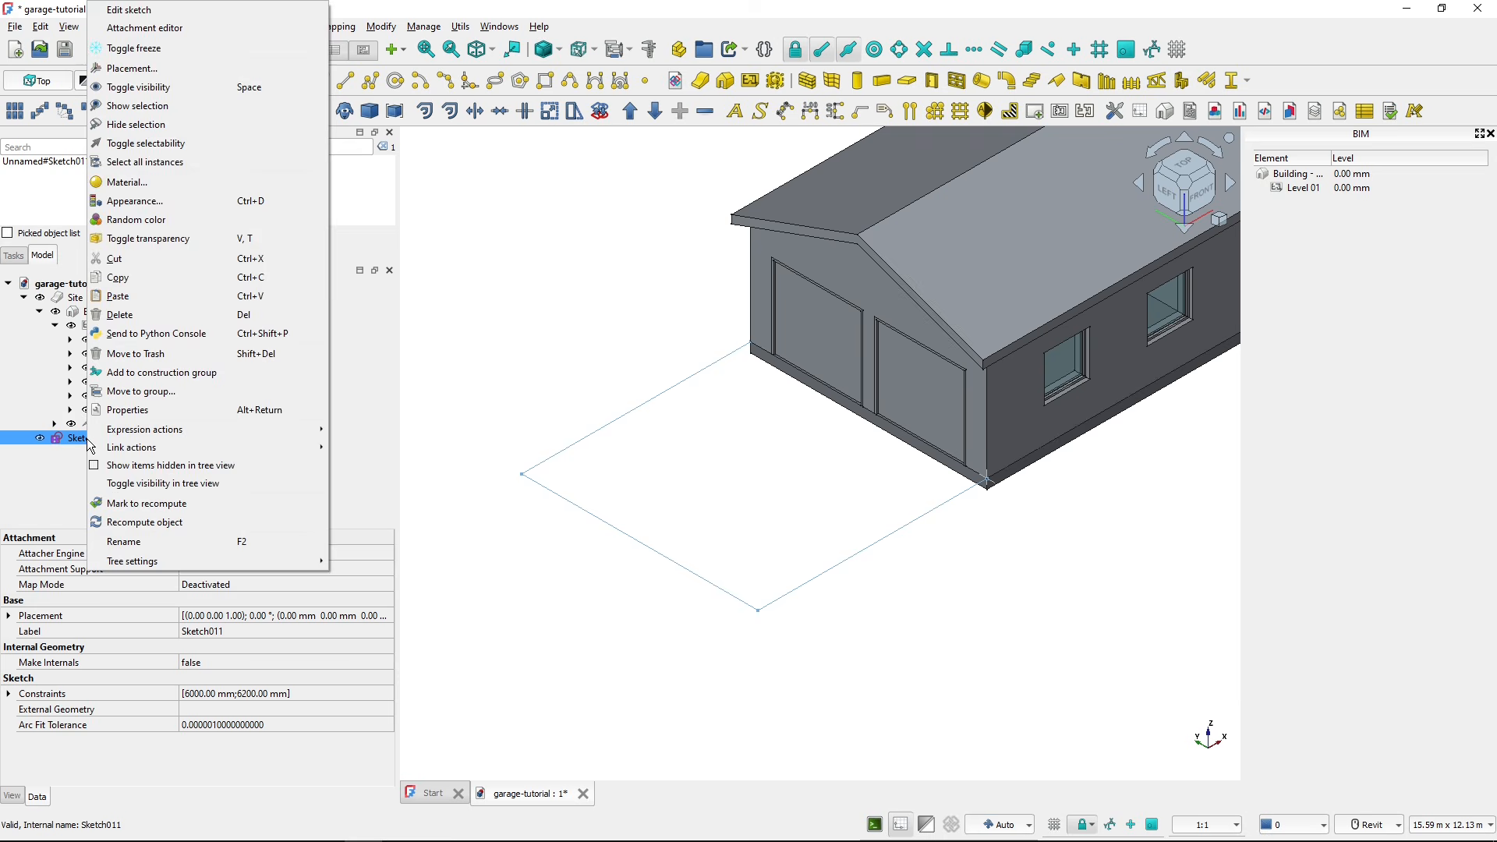
click(162, 12)
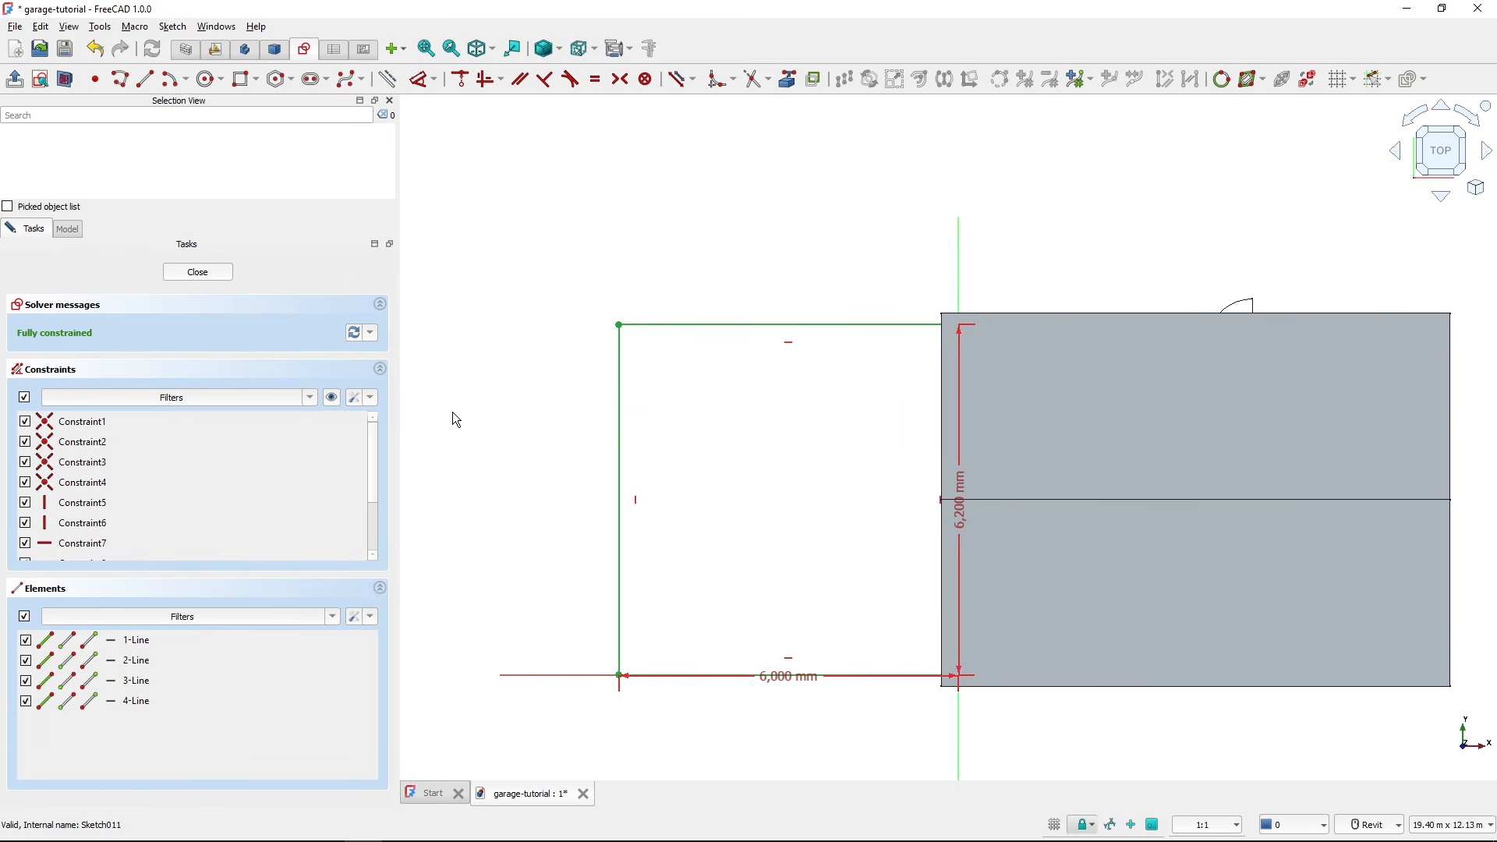
key(ctrl)
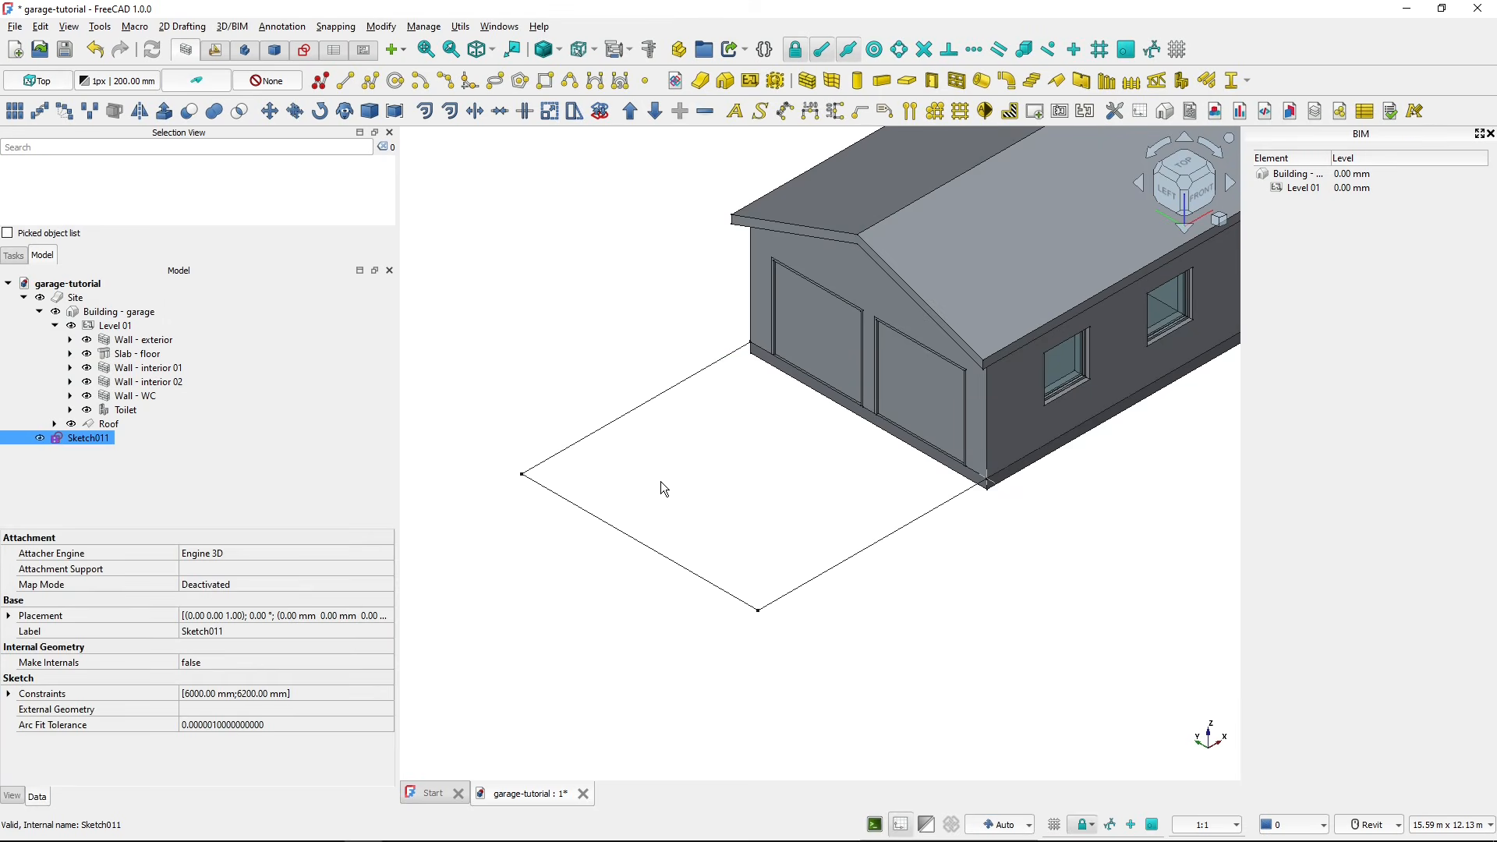
click(666, 483)
middle_drag(668, 483, 741, 481)
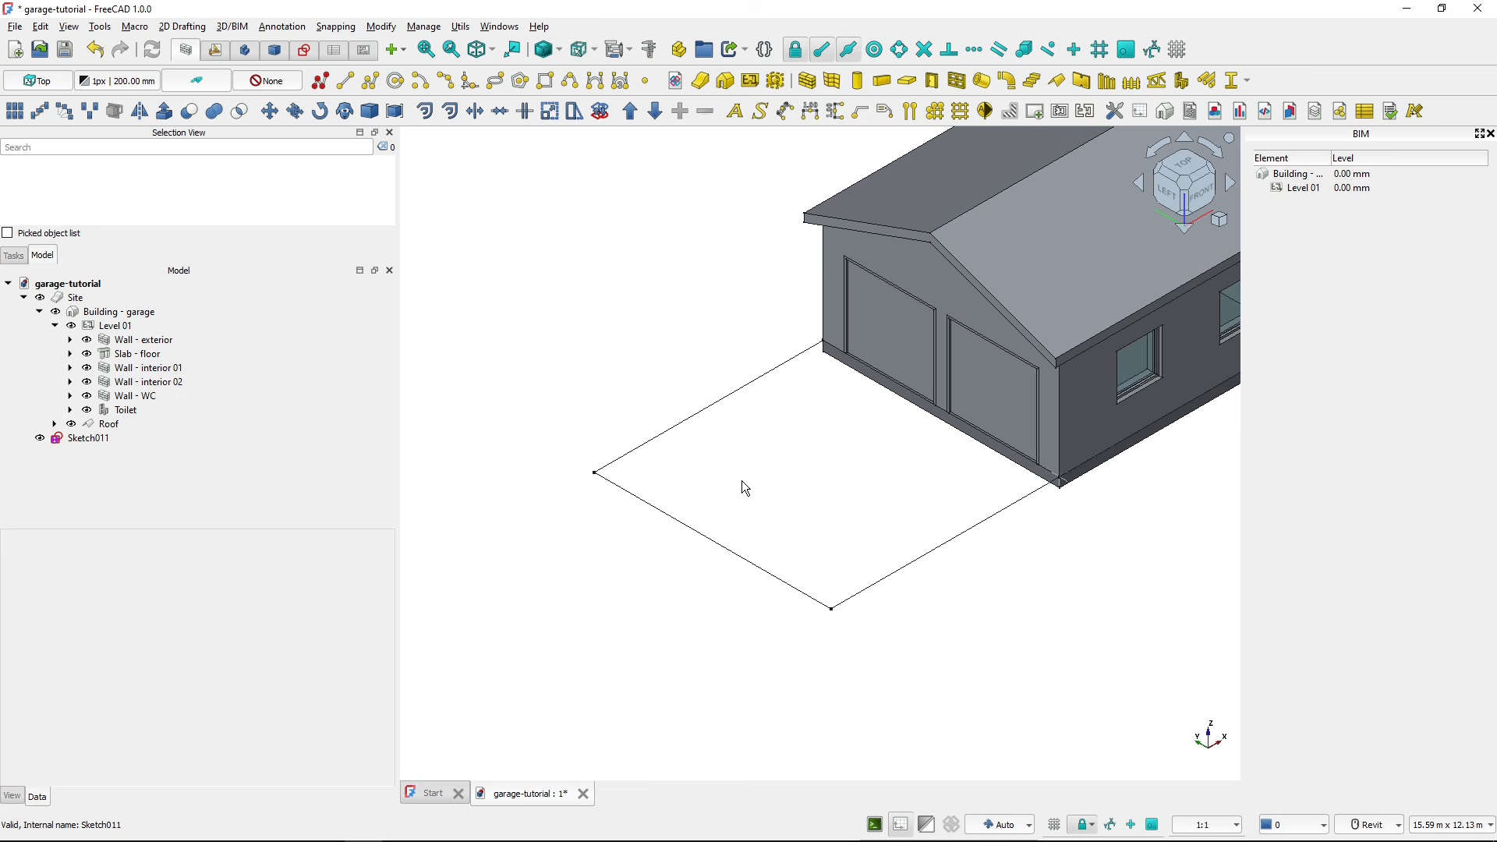
- Create a slab from the rectangle sketch in front of the garage doors
click(86, 438)
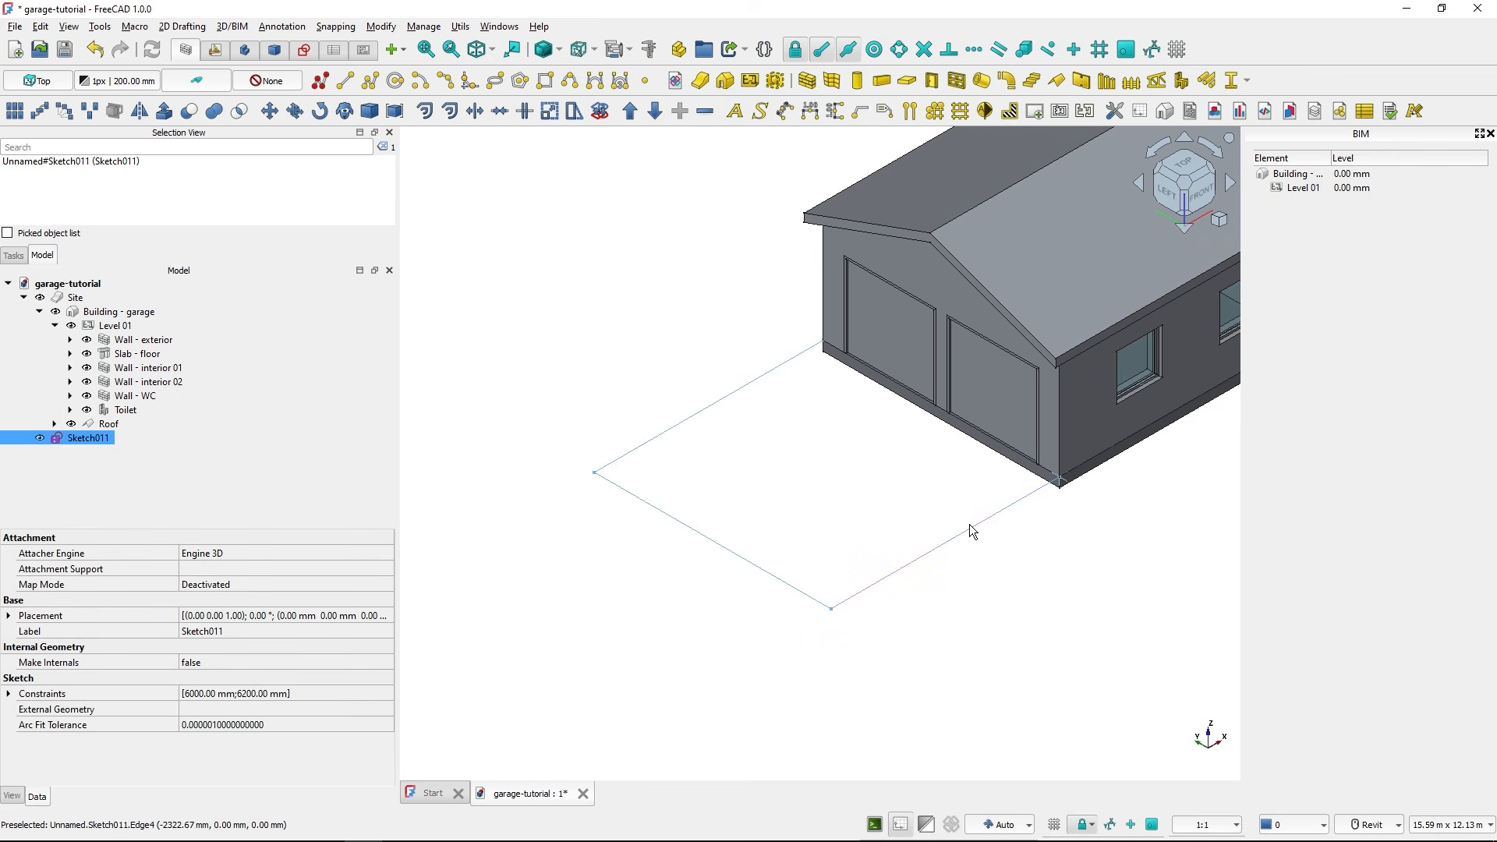
click(907, 85)
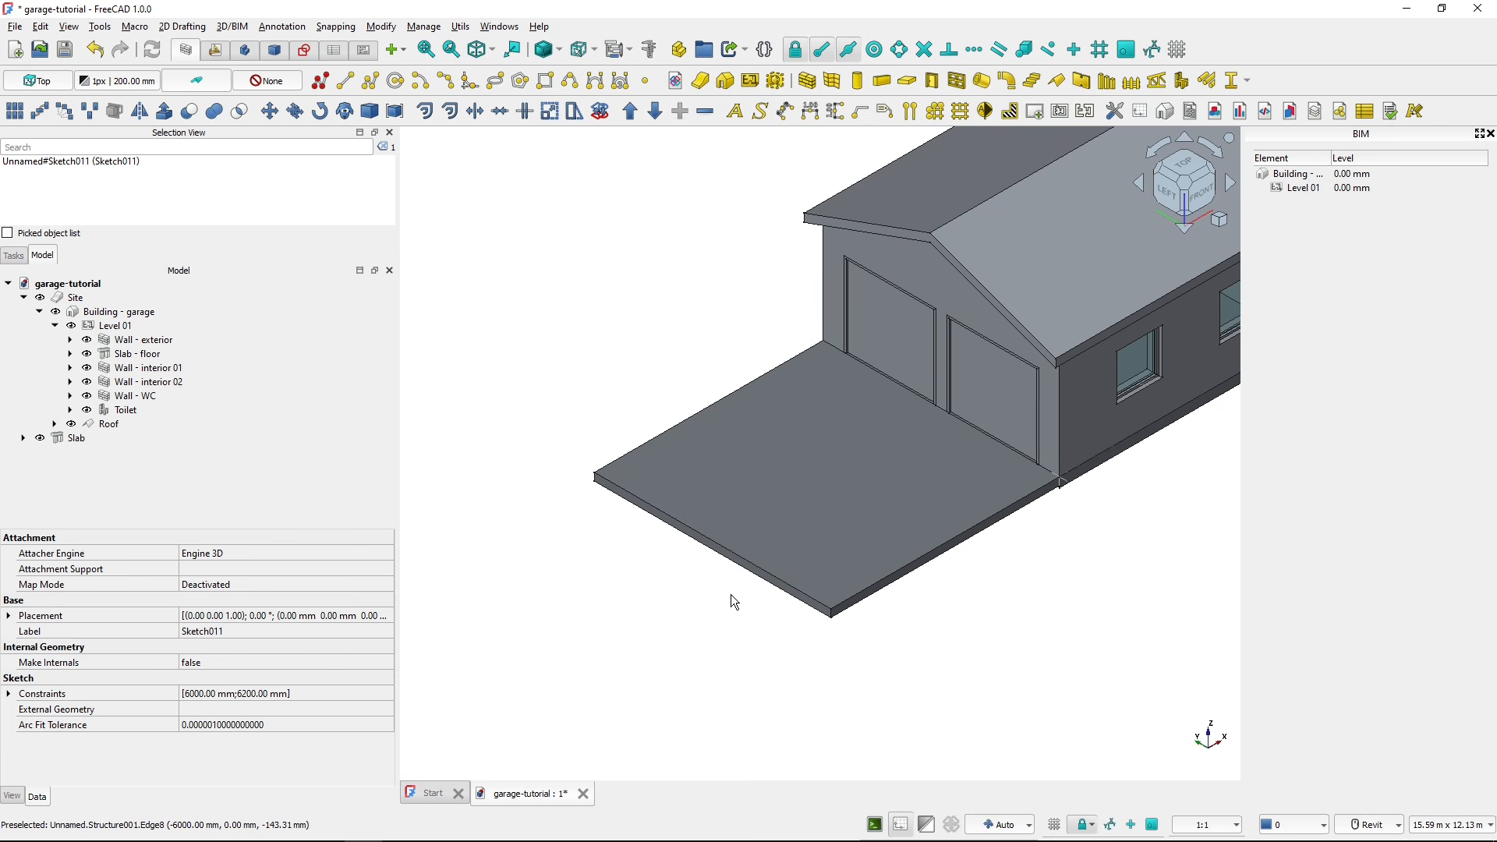
shift+middle_drag(733, 602, 810, 518)
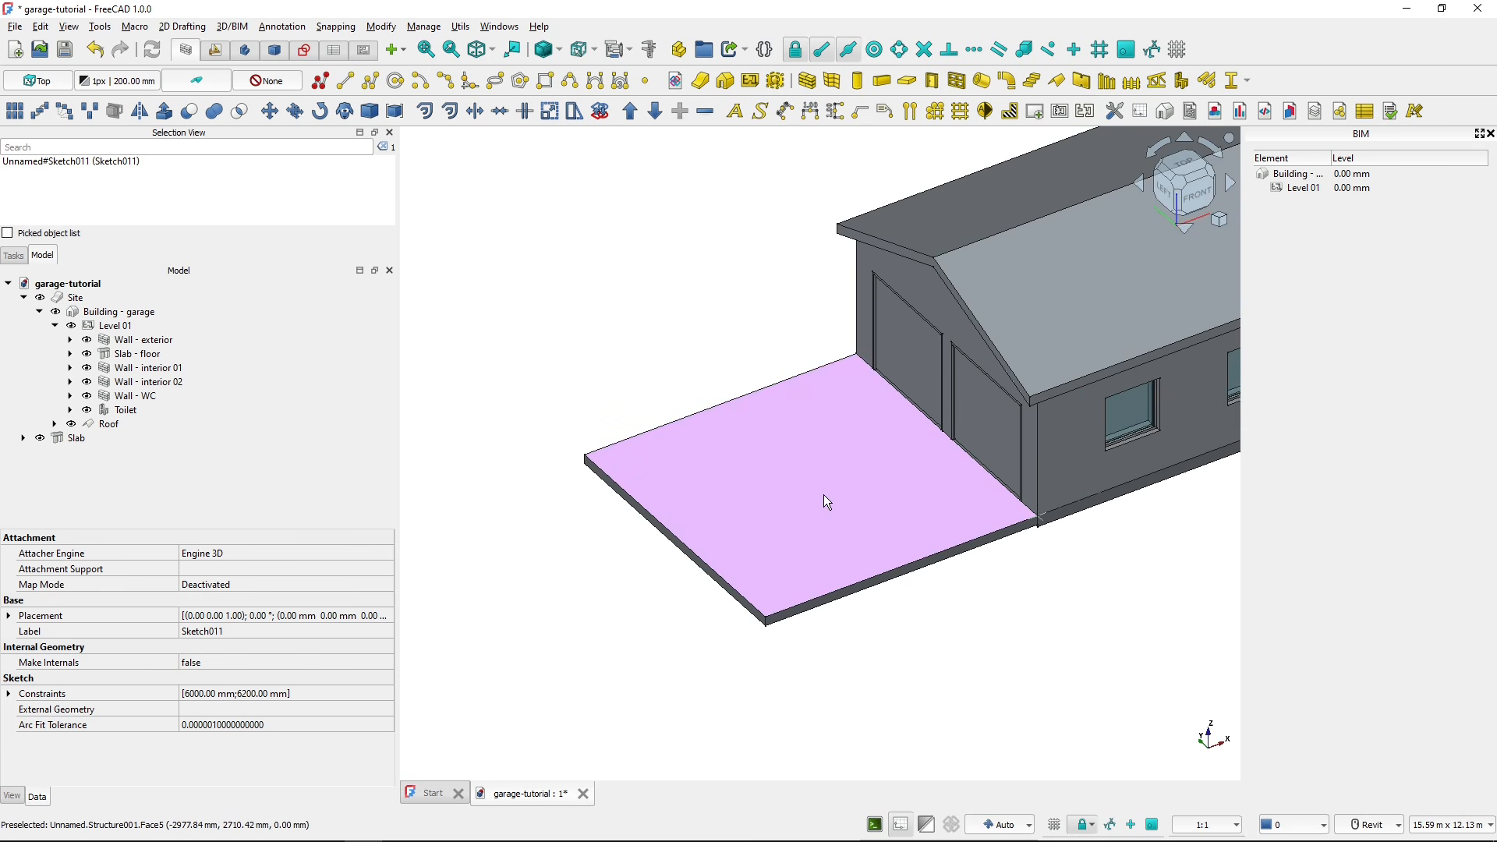
- Rename the new slab as Driveway and clear the selection
click(101, 439)
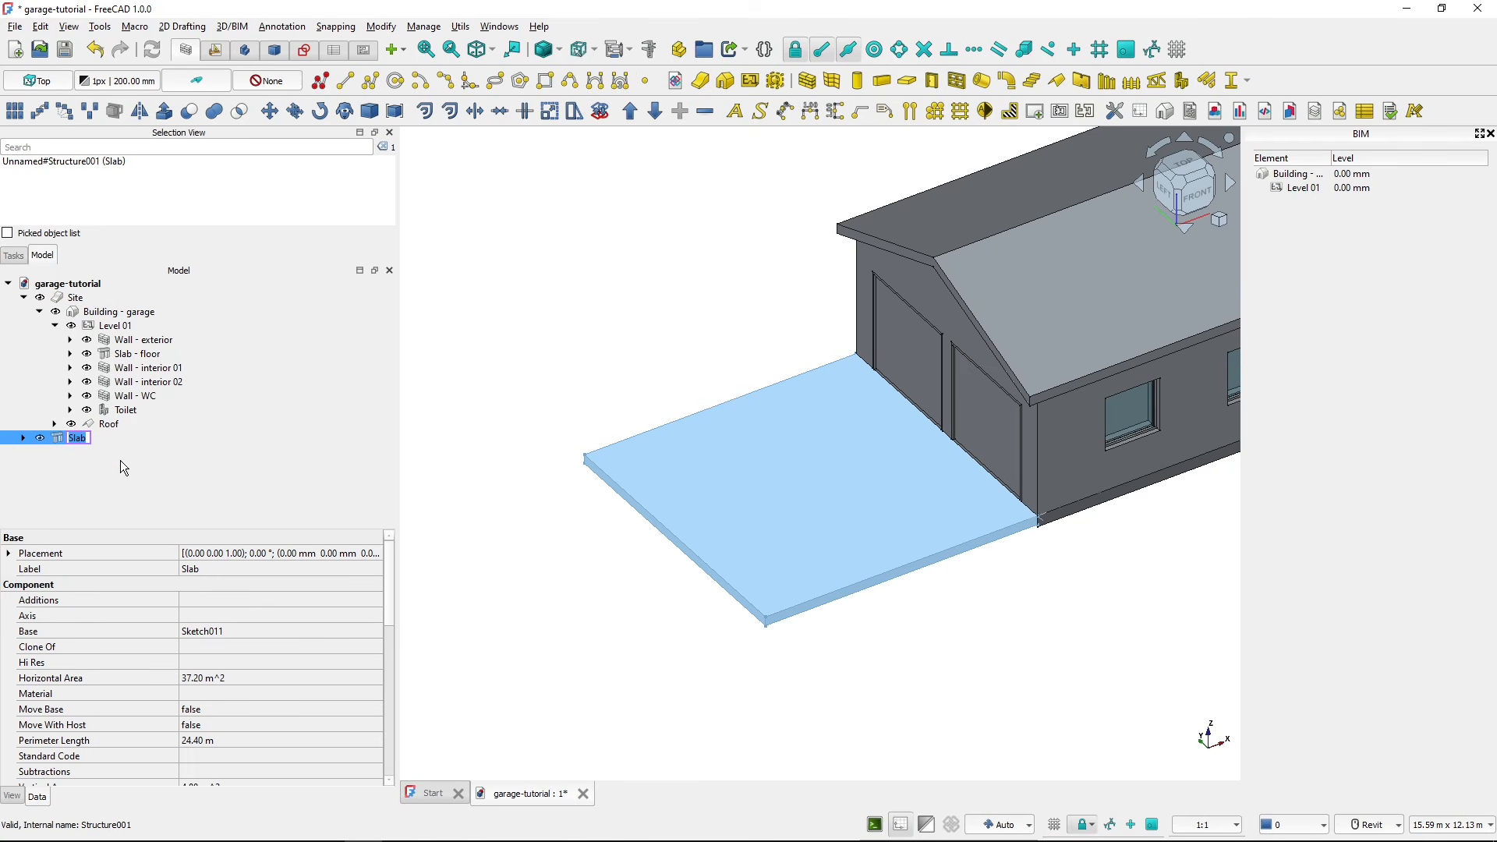
text(Driveway)
key(Return)
click(460, 516)
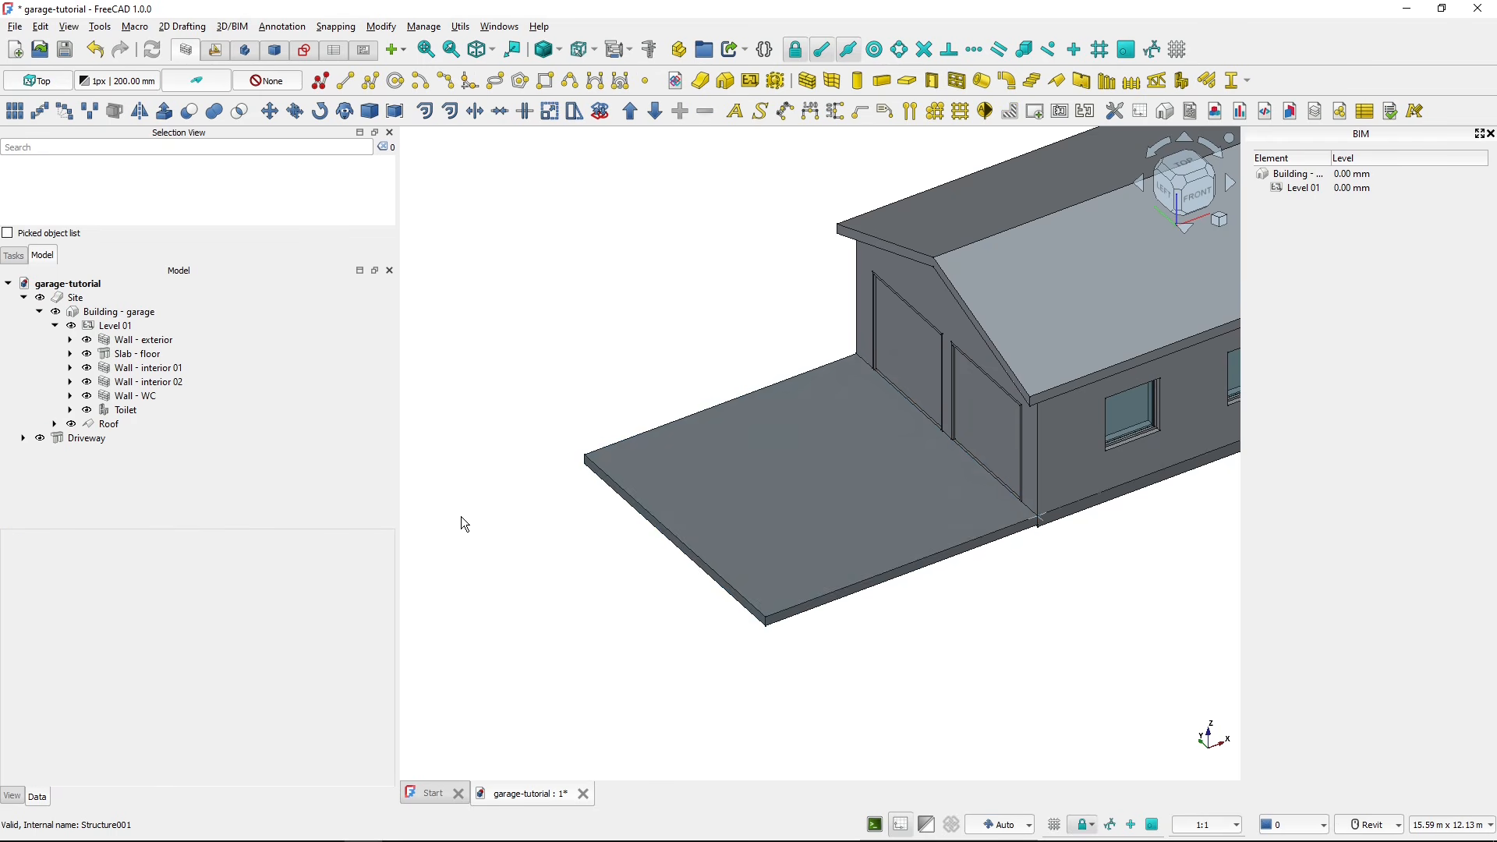
- Start another new sketch in the top plane and show the garage and driveway in wireframe
scroll(650, 444, down, 2)
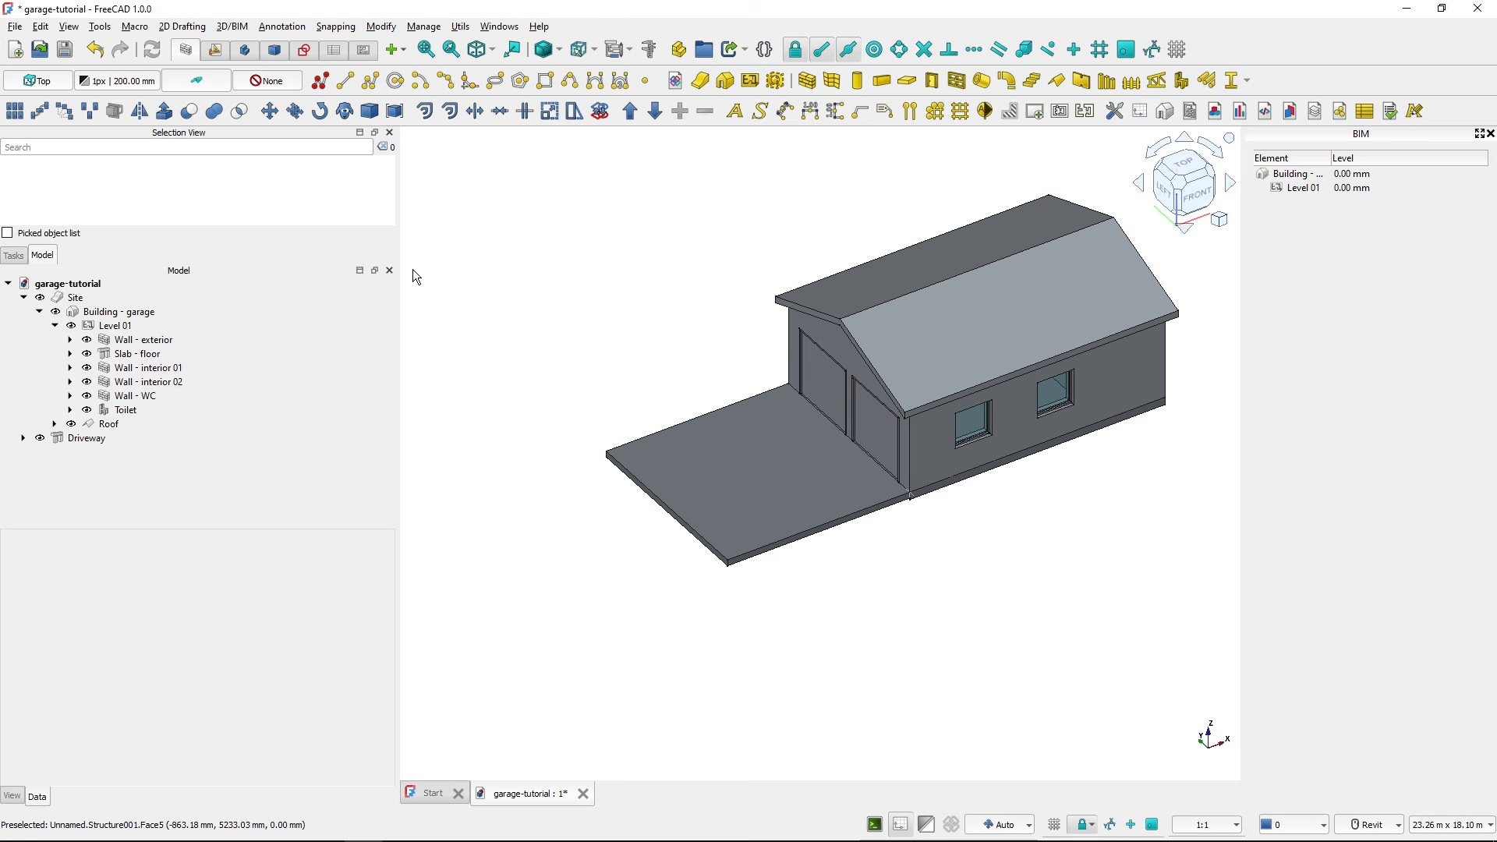
click(324, 86)
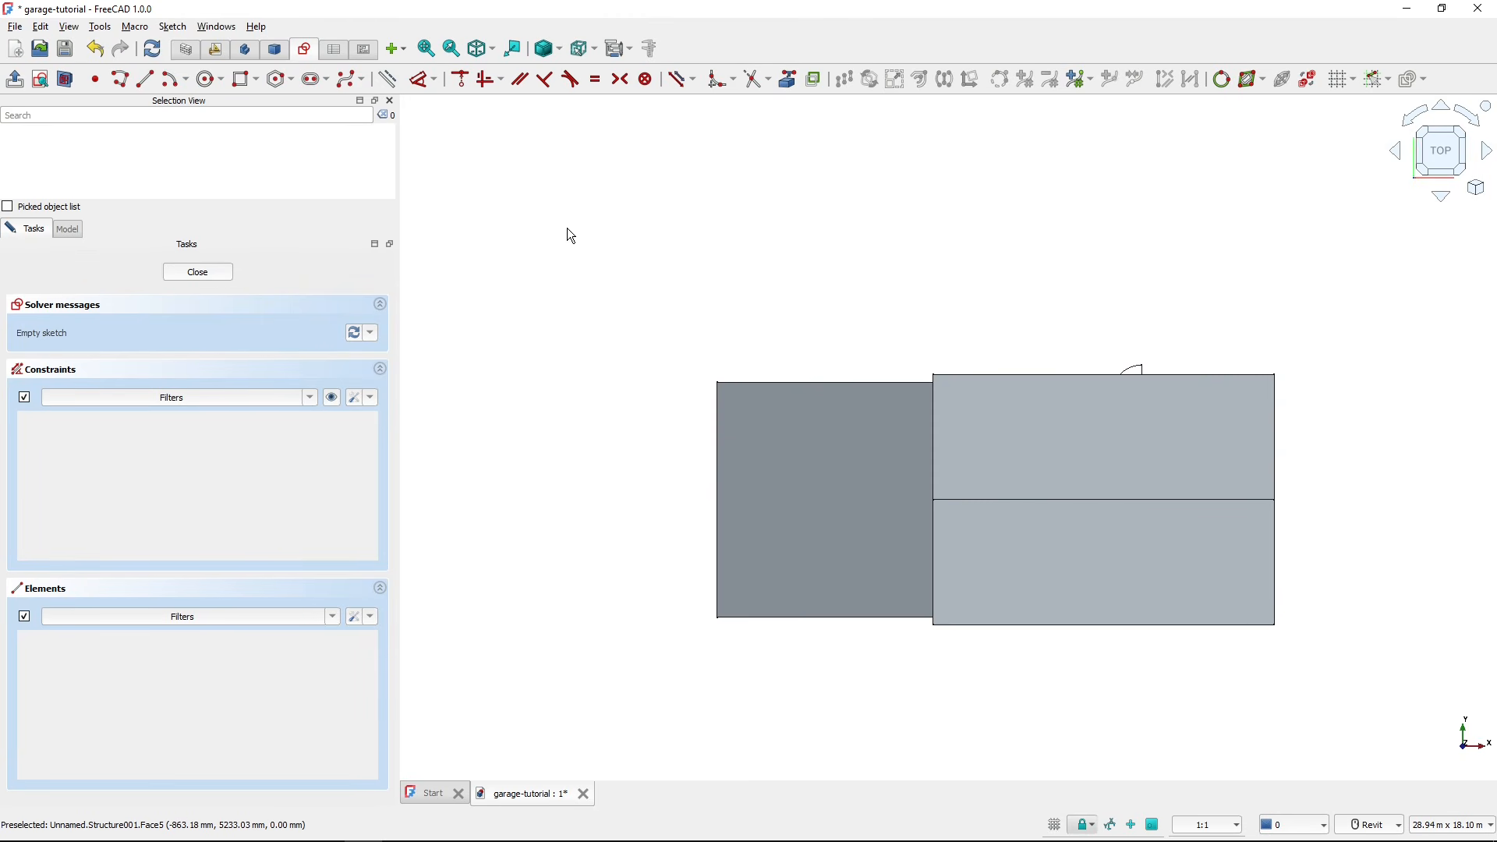
click(491, 50)
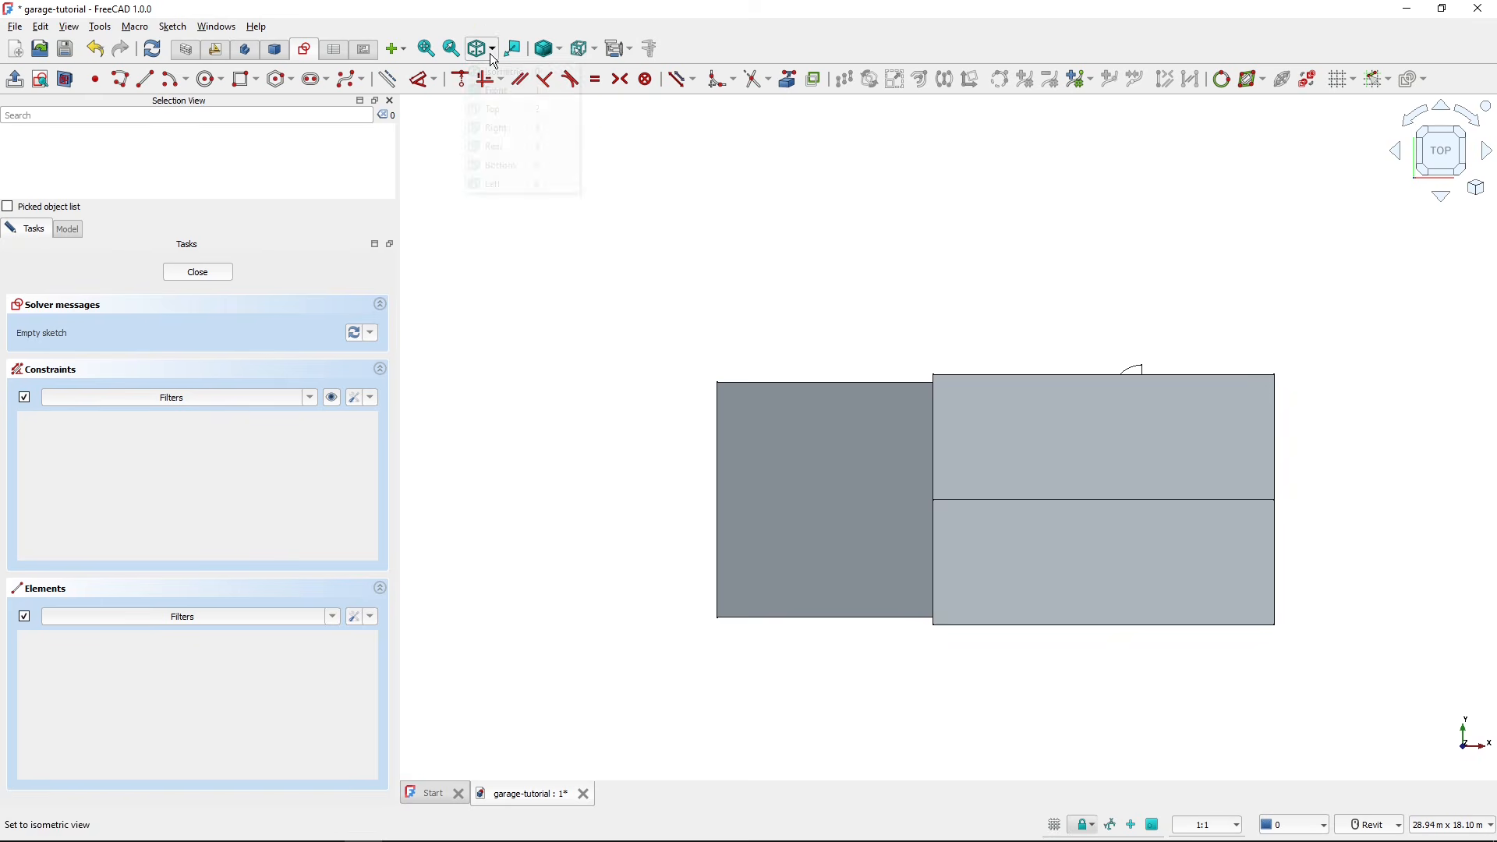
click(560, 47)
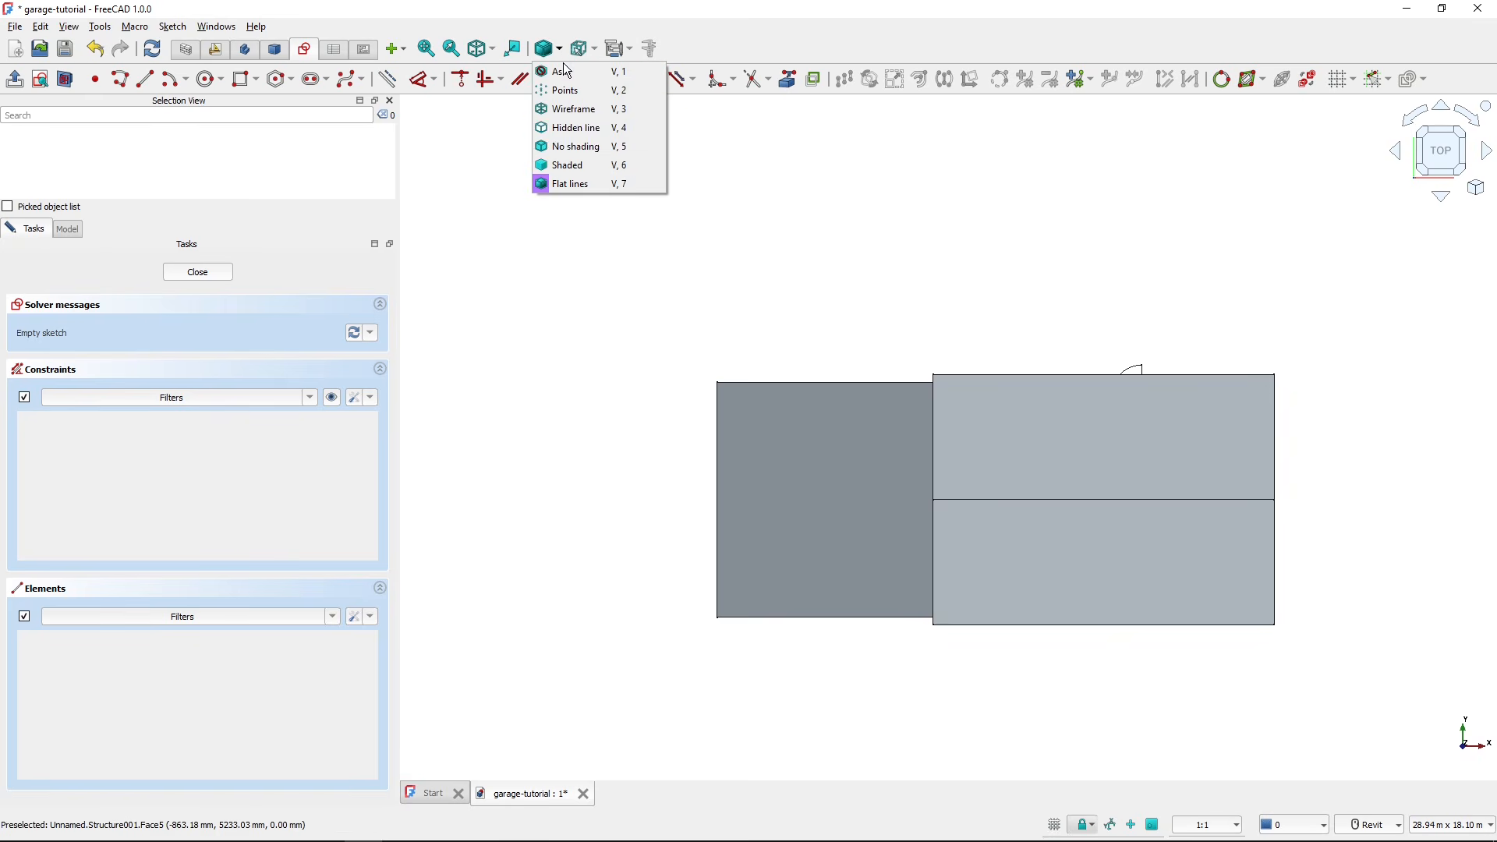
click(594, 125)
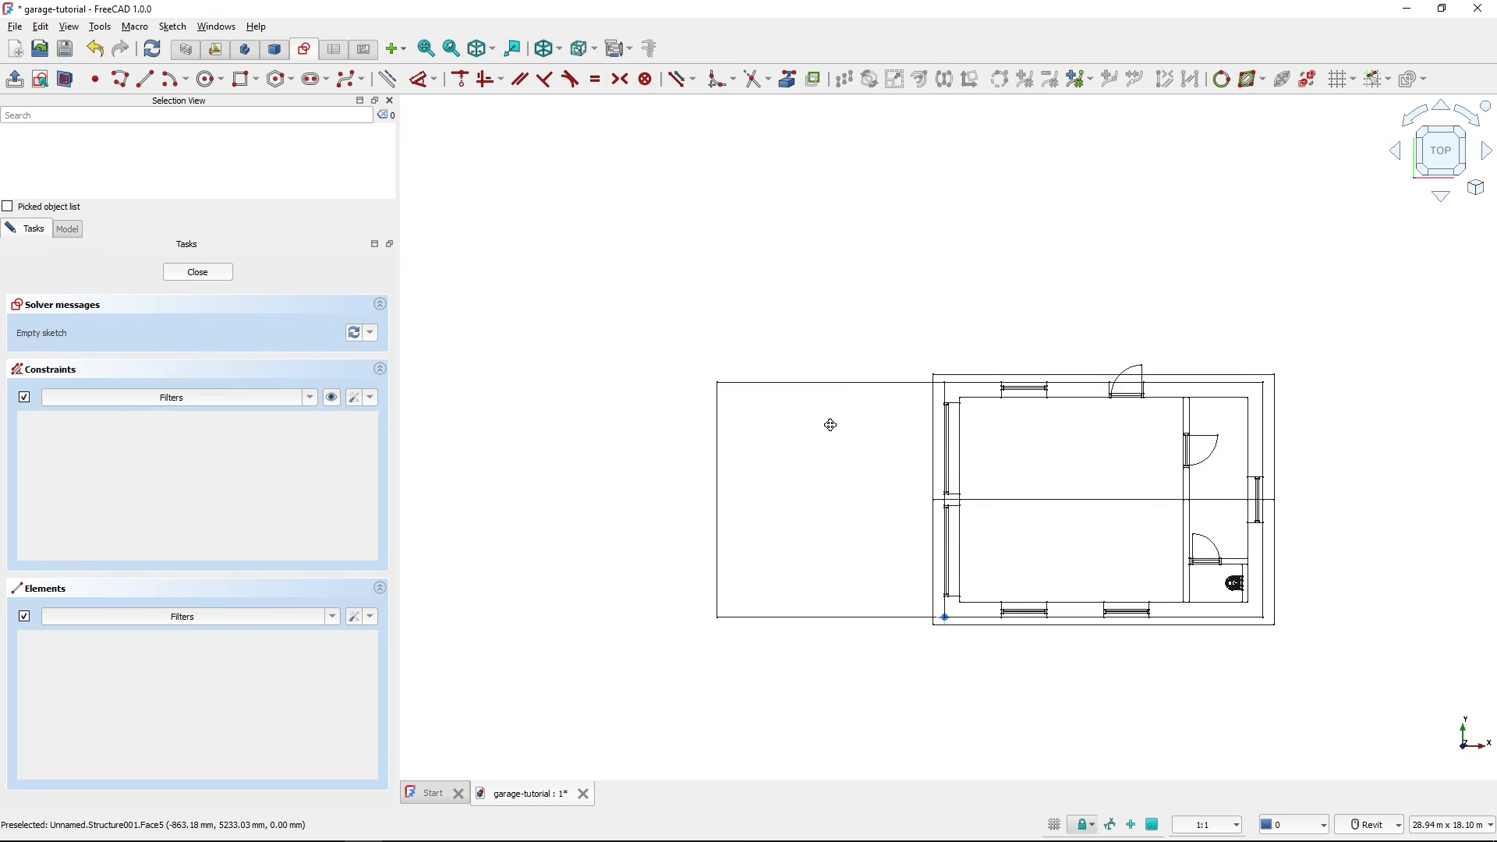
middle_drag(831, 424, 724, 427)
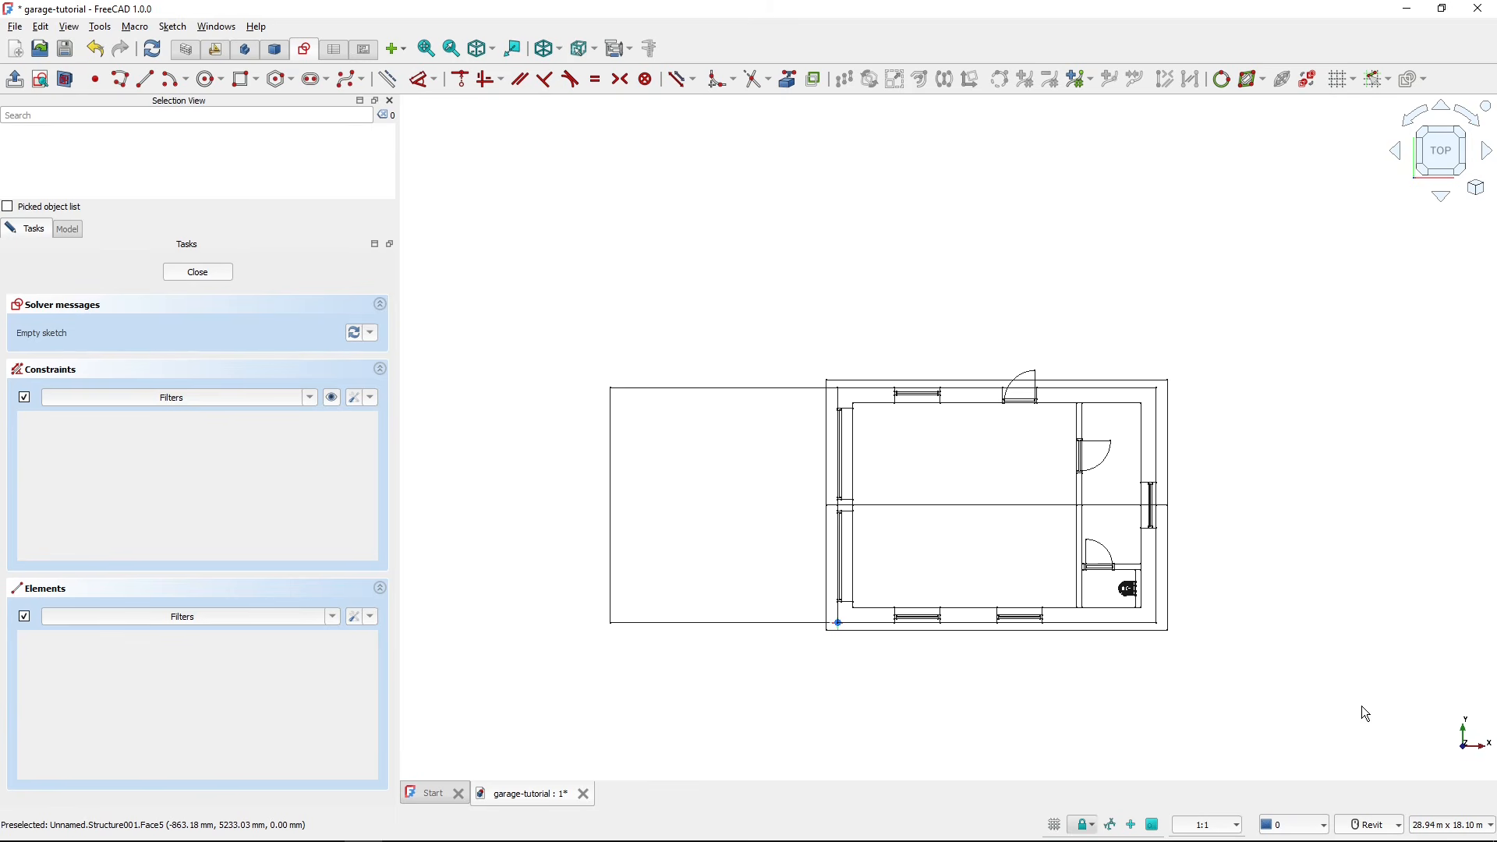
click(144, 84)
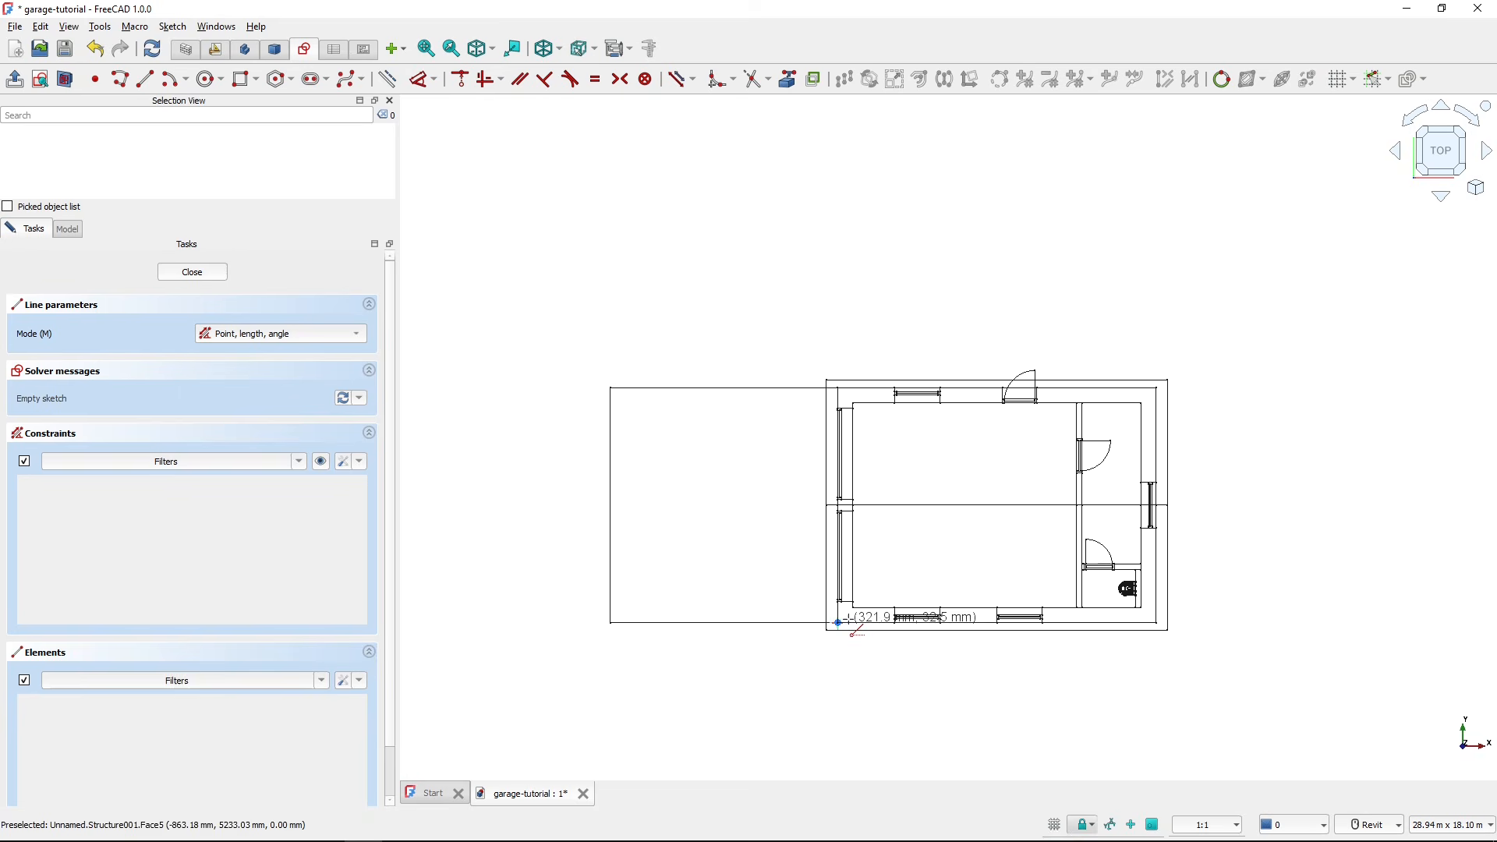
click(838, 622)
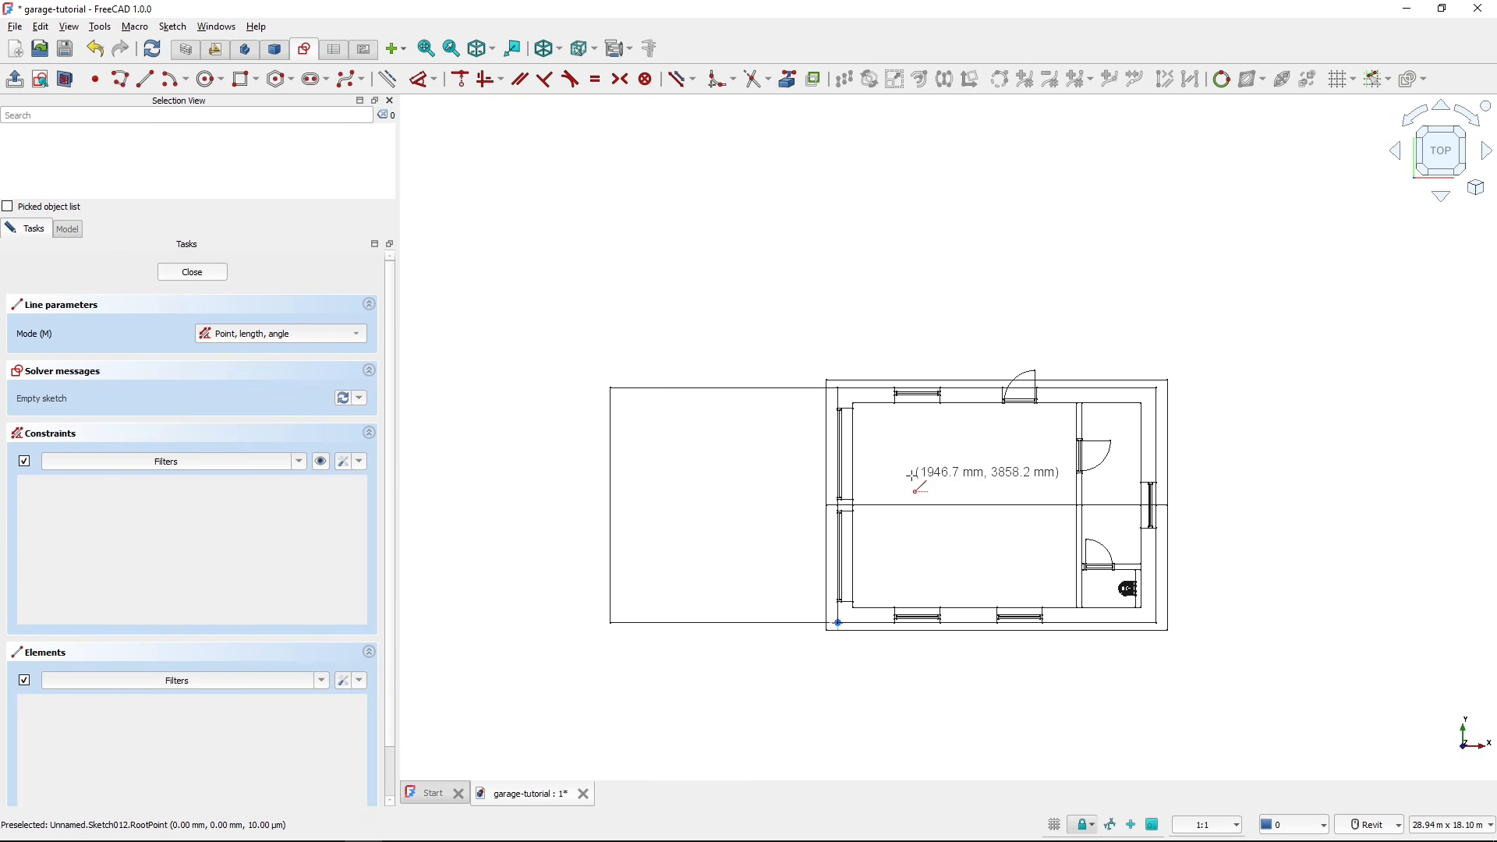
key(Escape)
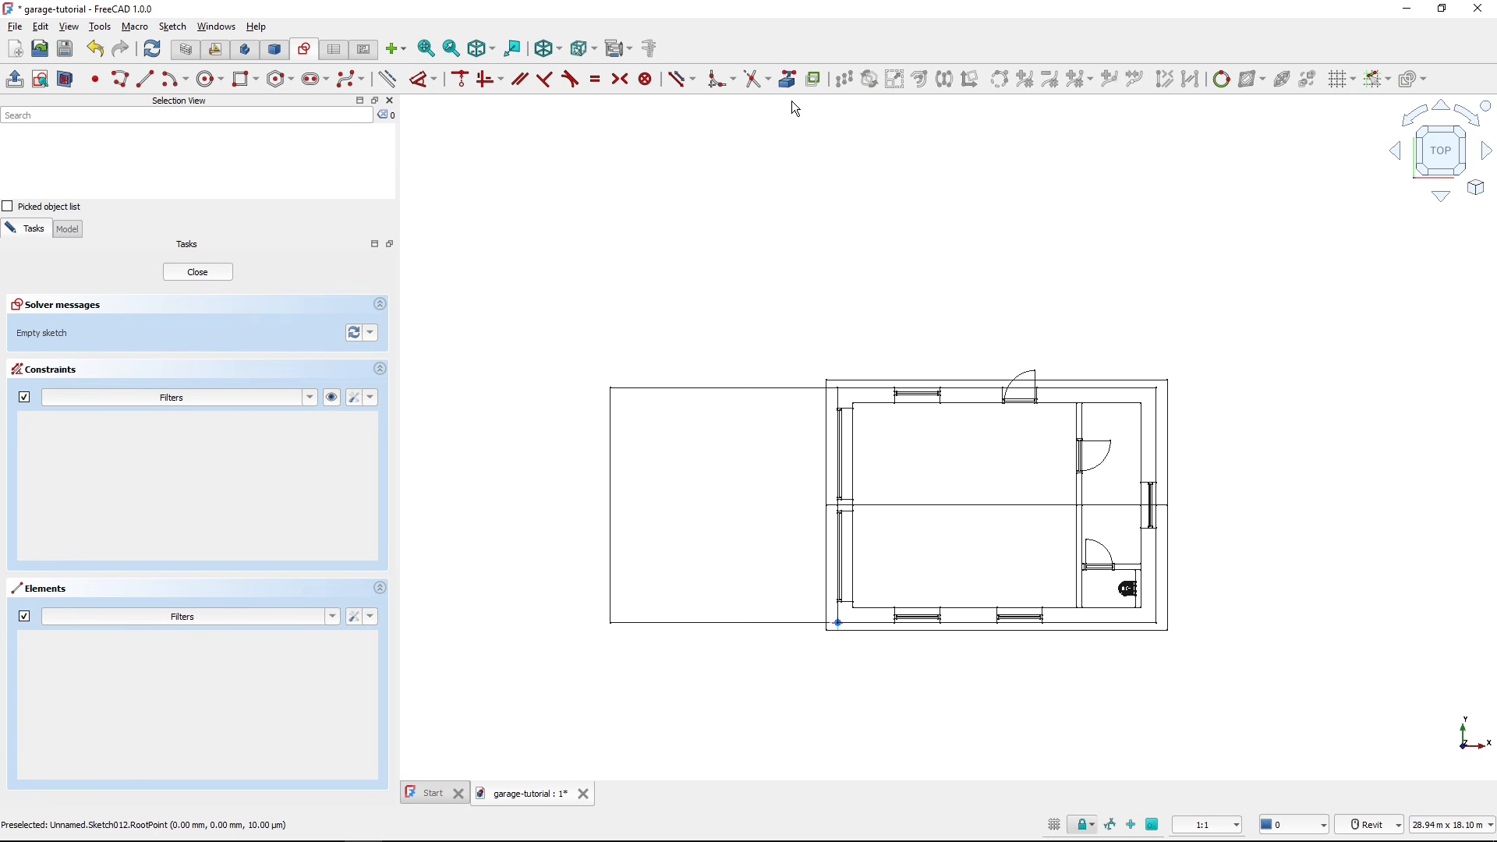
- Import the driveway's upper and lower edges and both halves of the garage's rear edge as external geometry
click(789, 81)
click(770, 388)
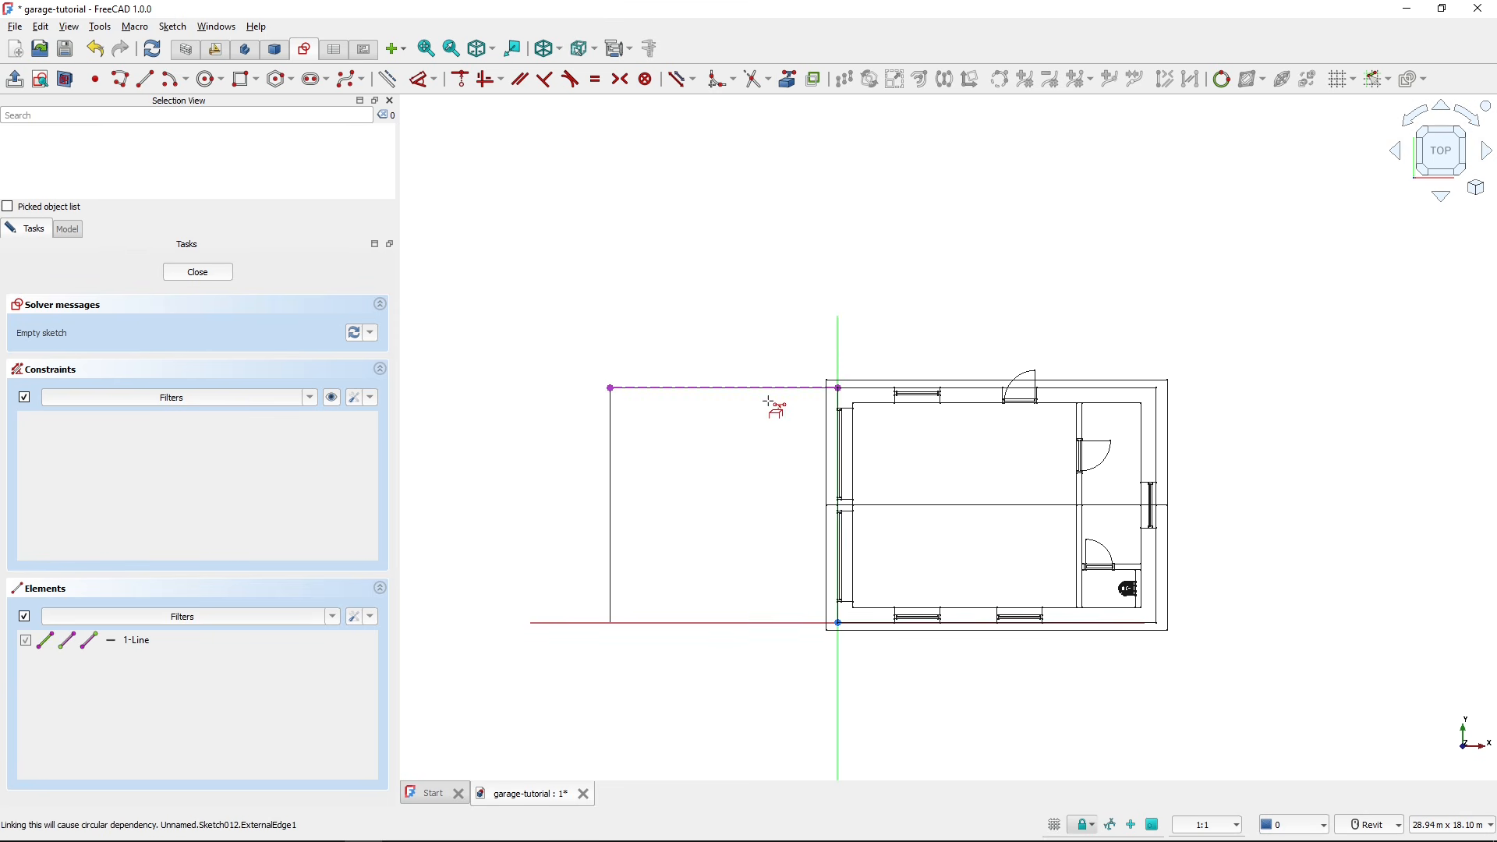
click(741, 622)
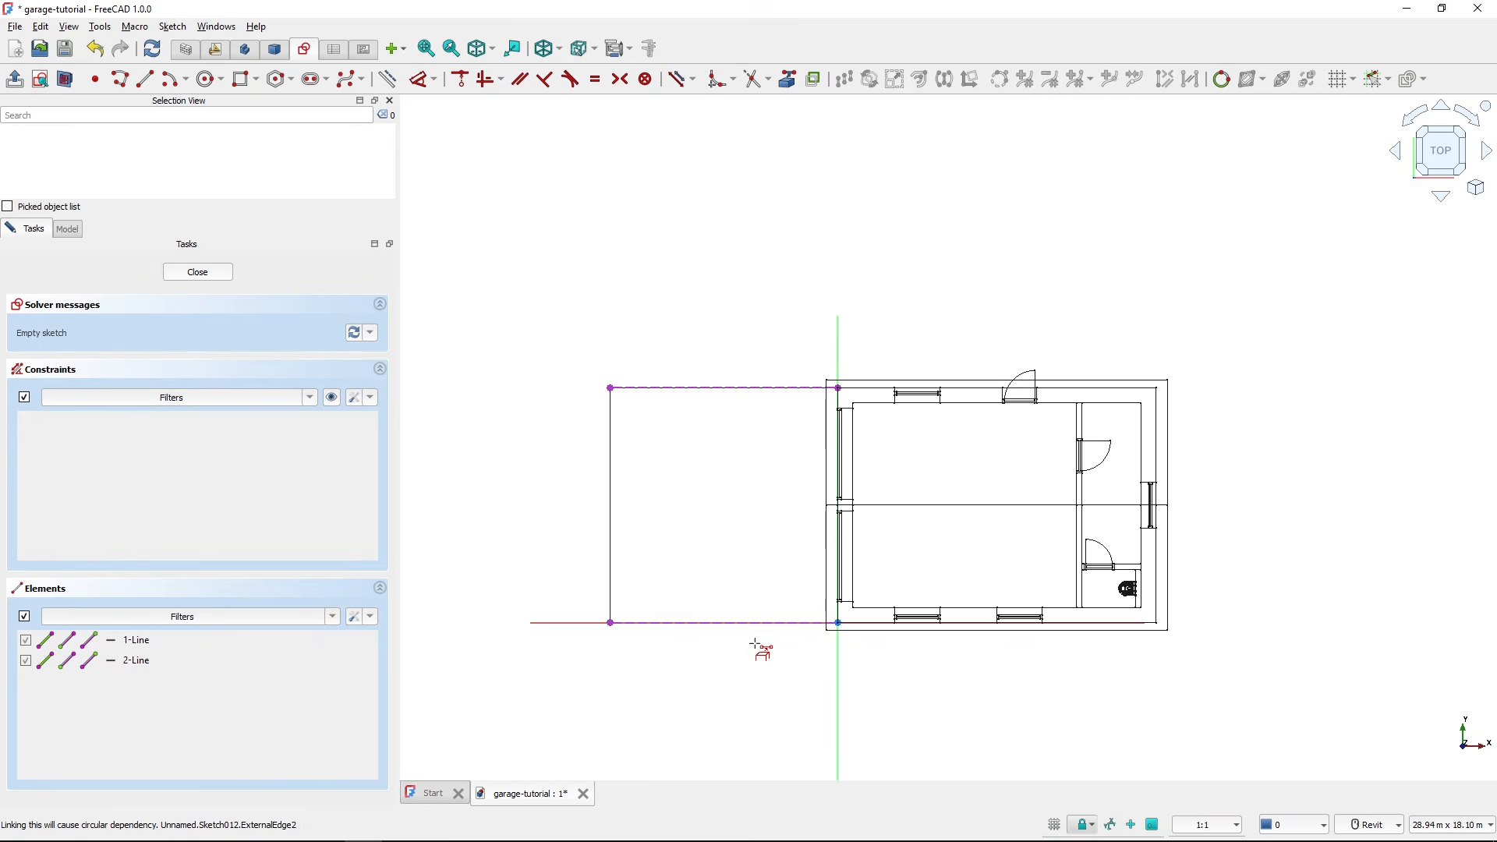
click(1157, 571)
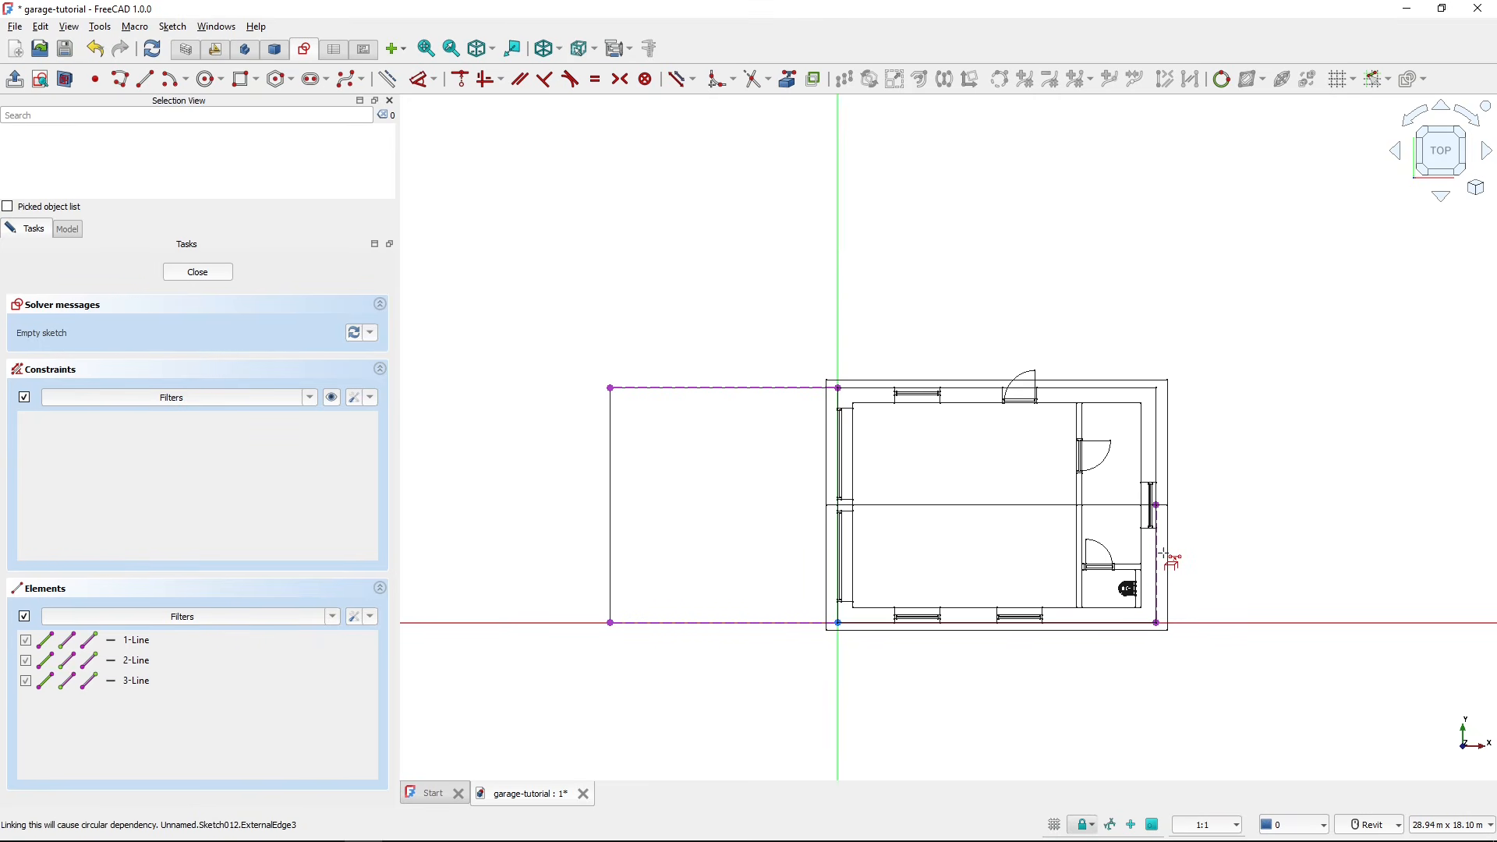
middle_drag(1169, 559, 1108, 565)
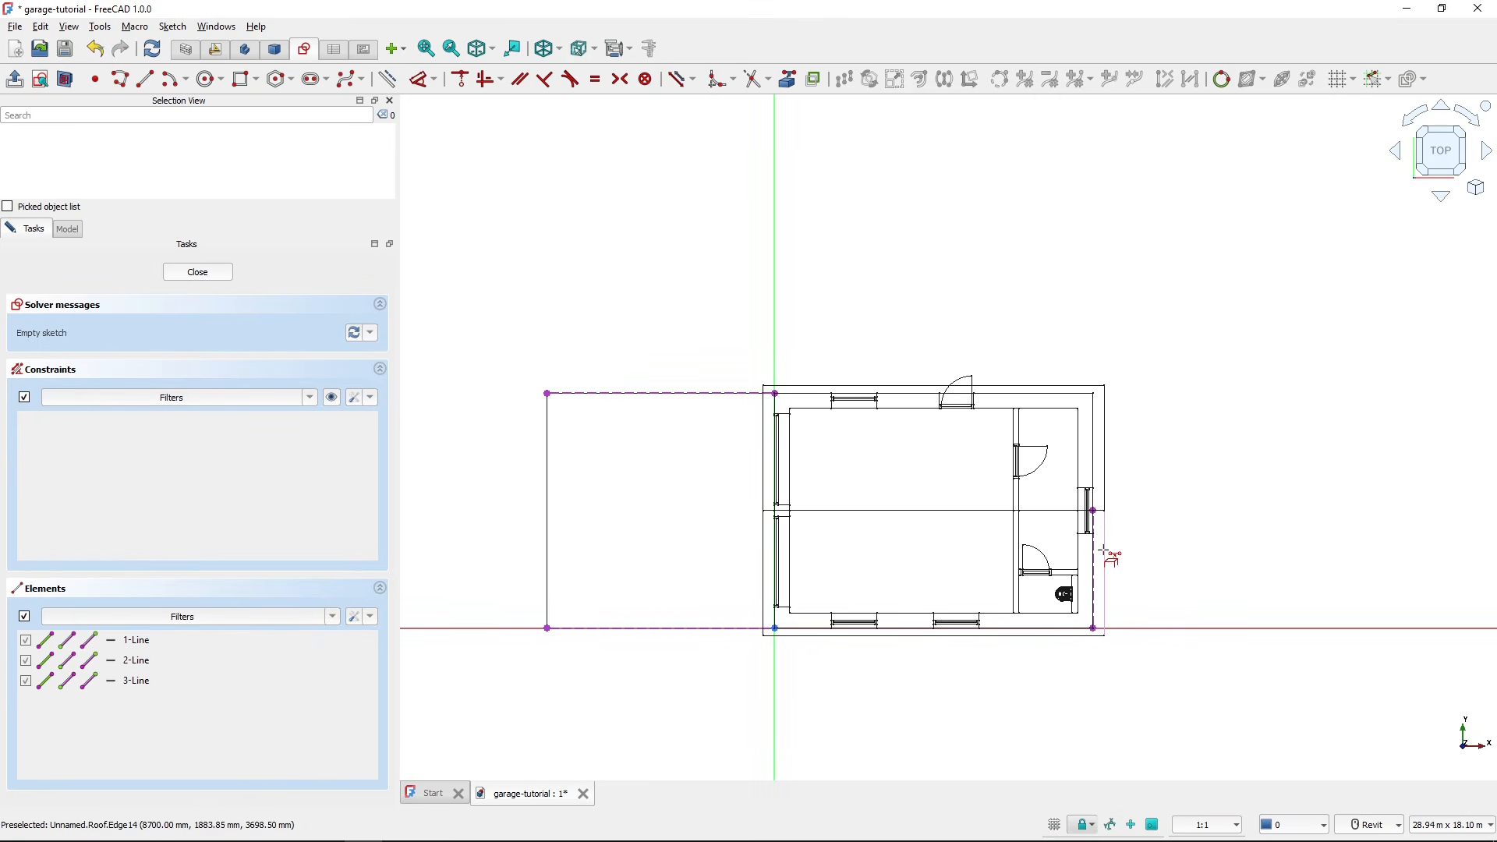
click(1095, 429)
mouse_move(1157, 474)
middle_down()
mouse_move(1099, 442)
mouse_move(1121, 420)
middle_up()
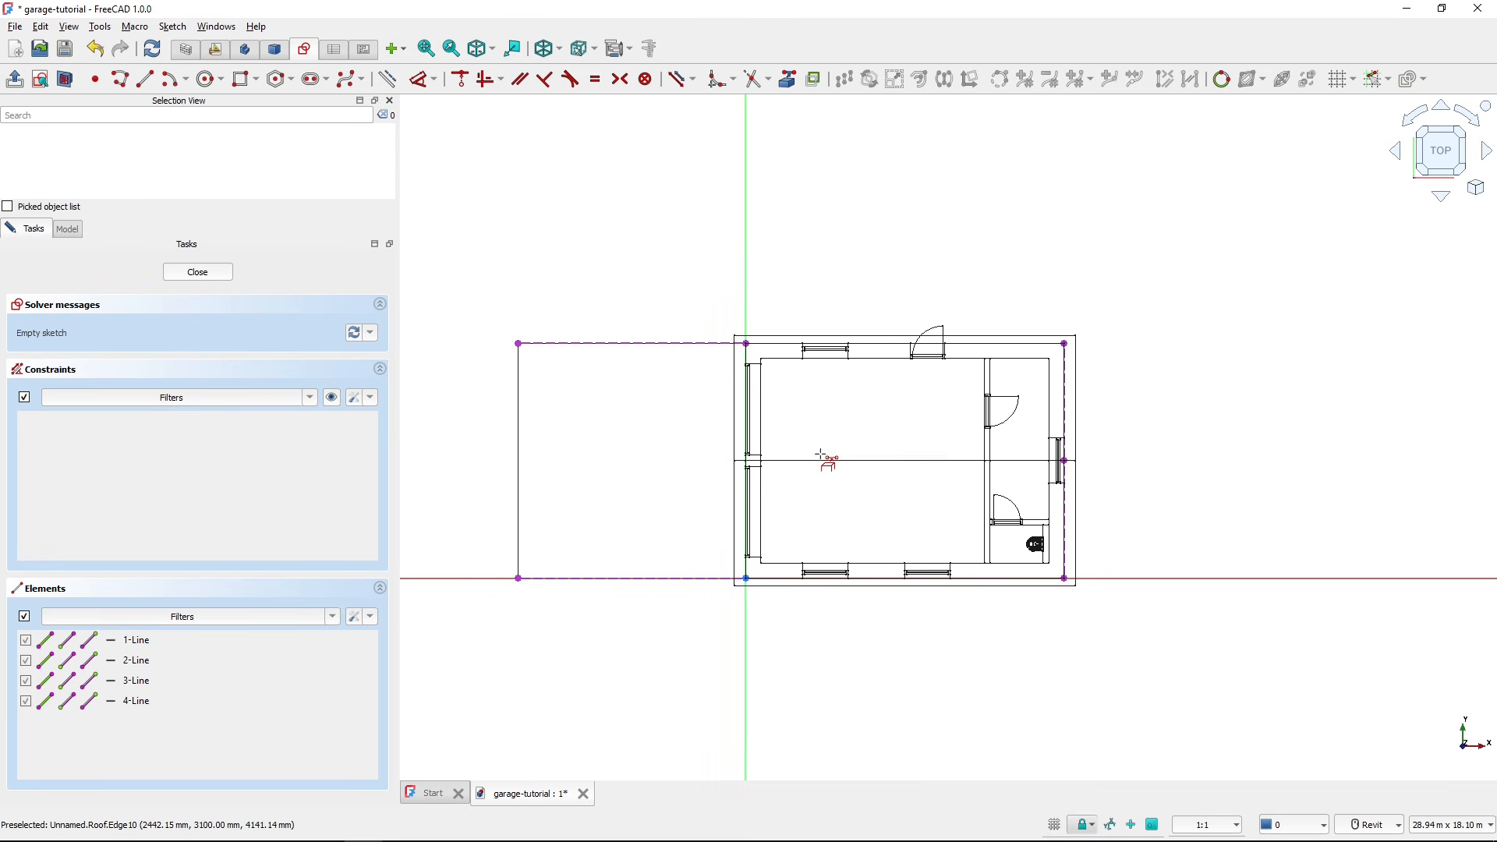
middle_drag(725, 458, 759, 411)
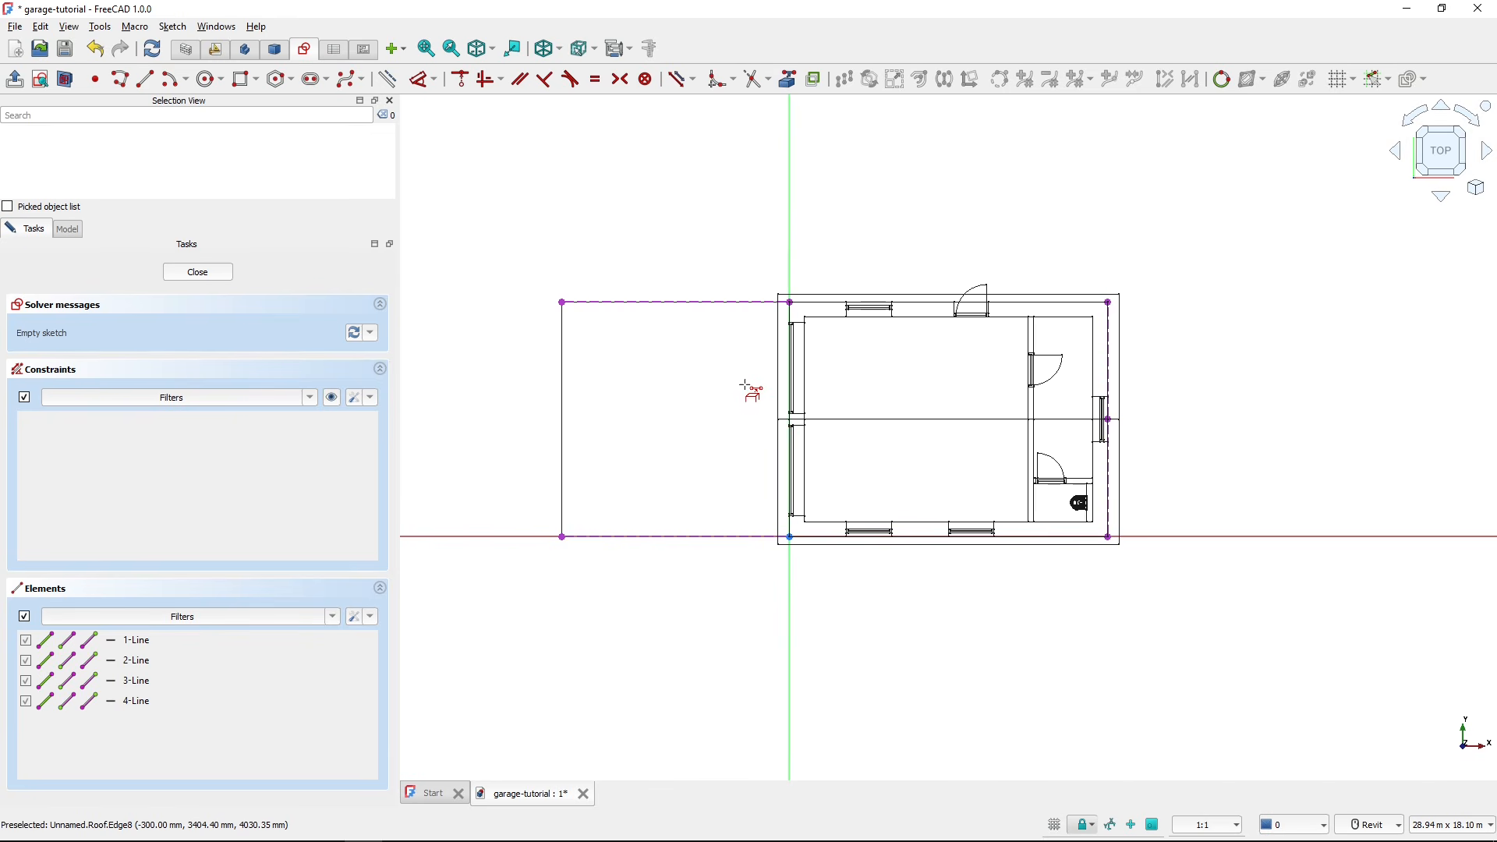
- Draw a polyline from the driveway's lower outer corner around the garage to its upper outer corner, with the lower side about 19.6 m long
click(121, 78)
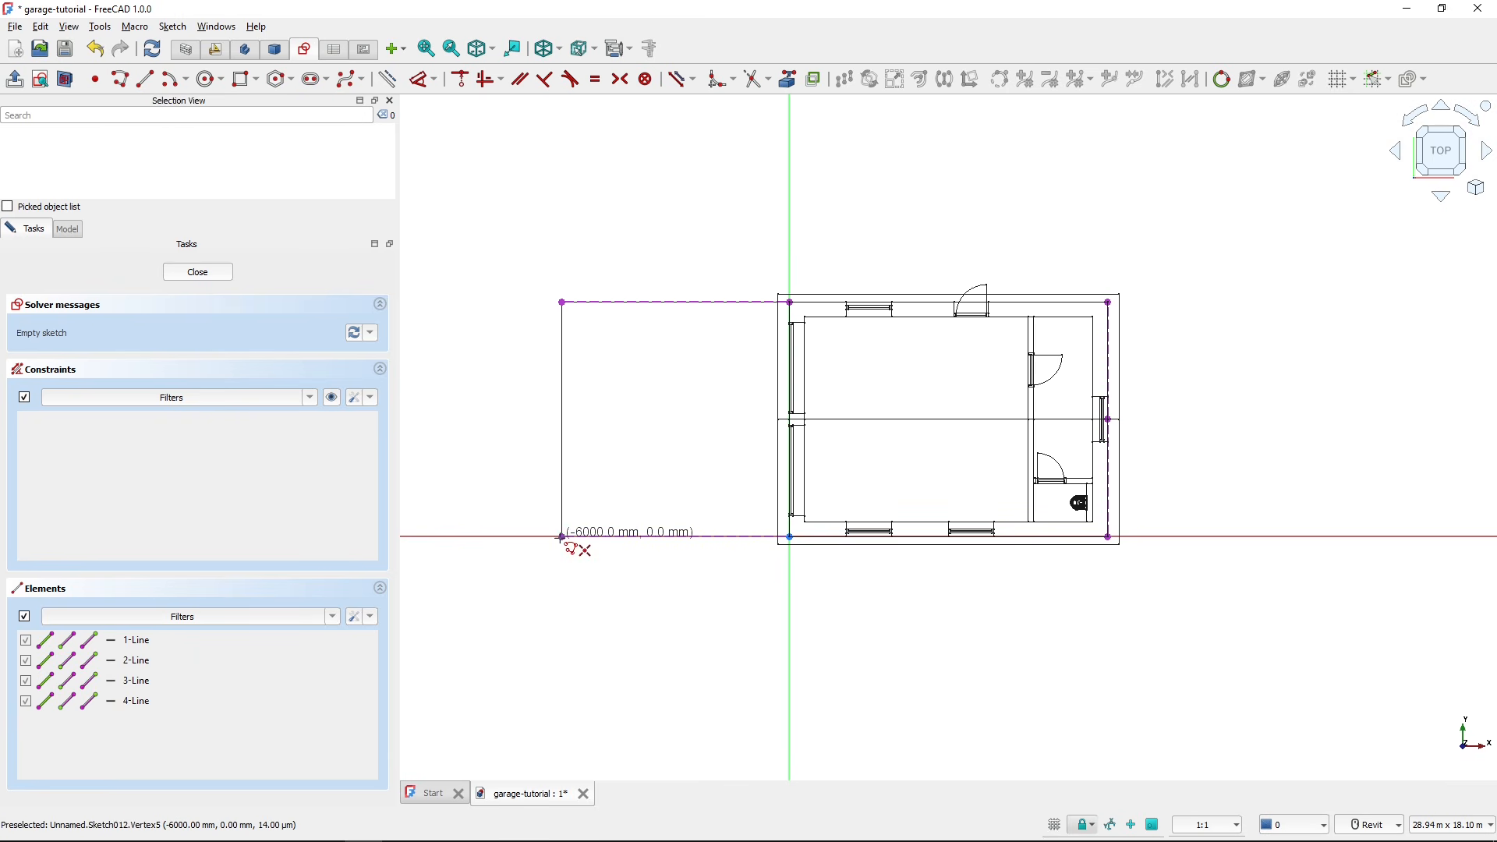
click(561, 537)
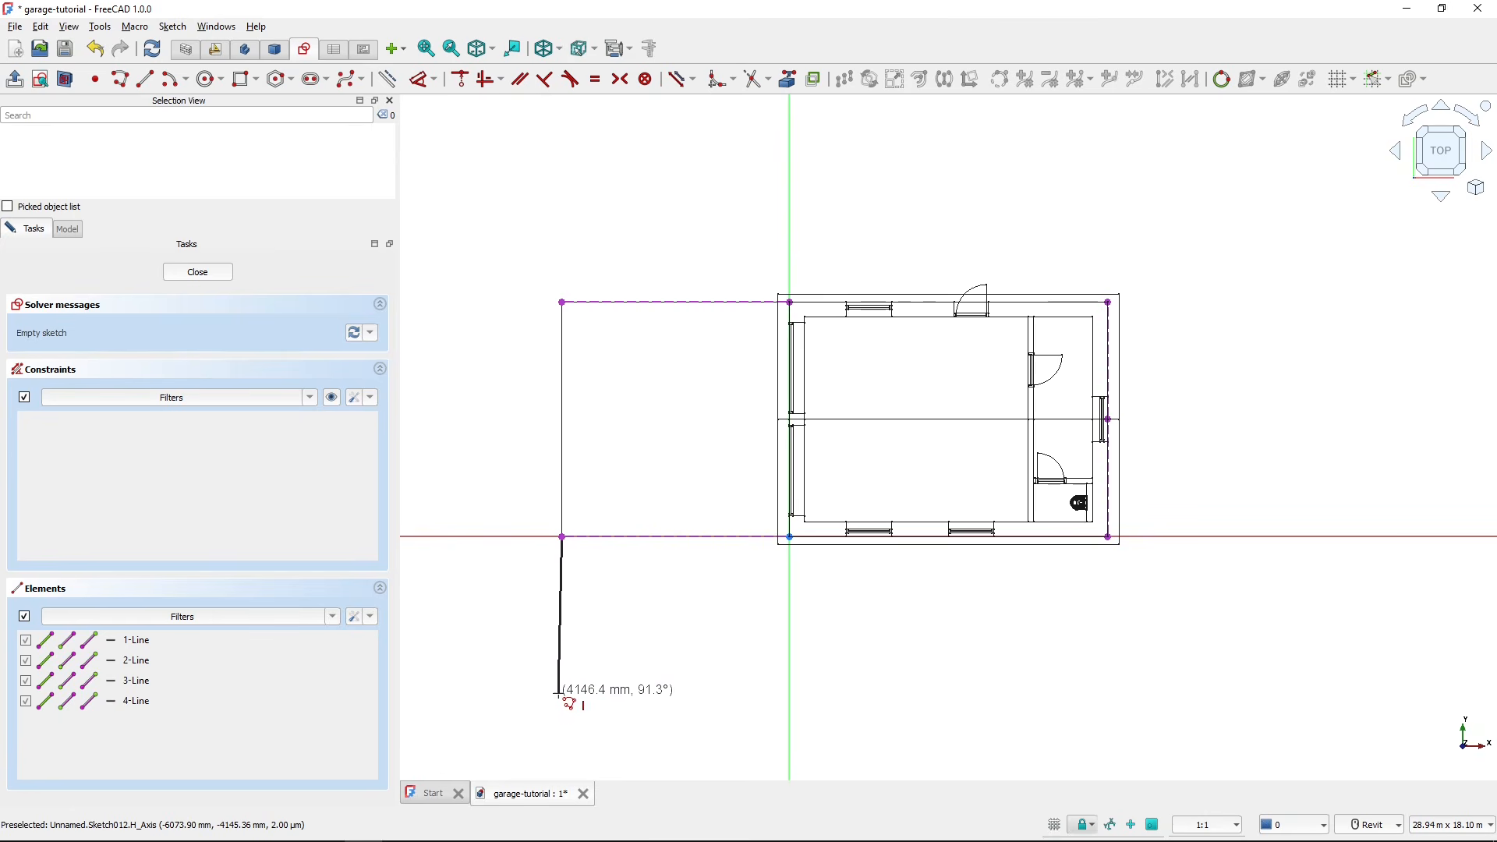
click(561, 691)
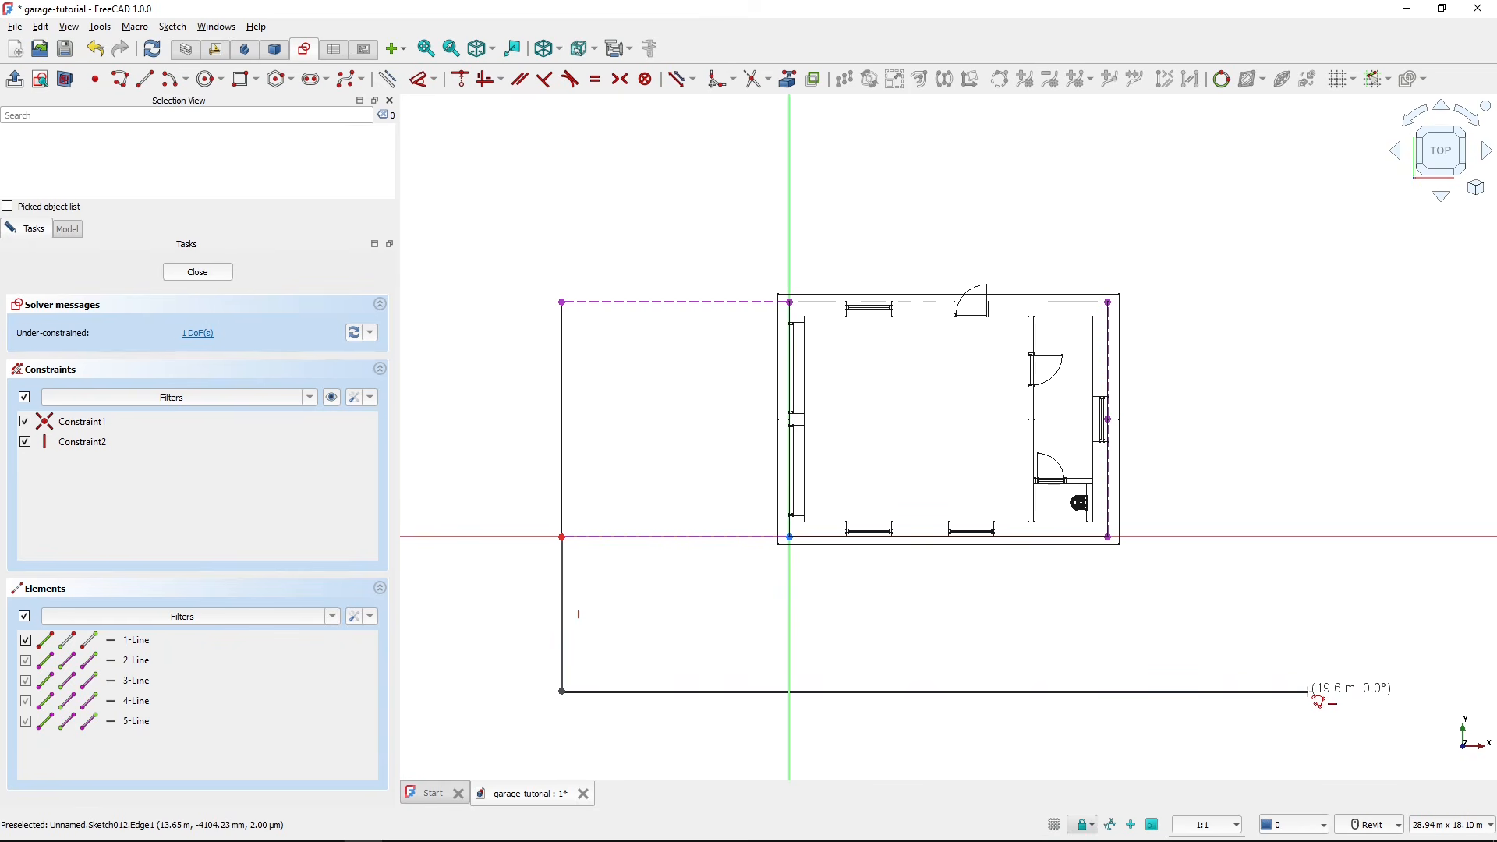
click(1308, 691)
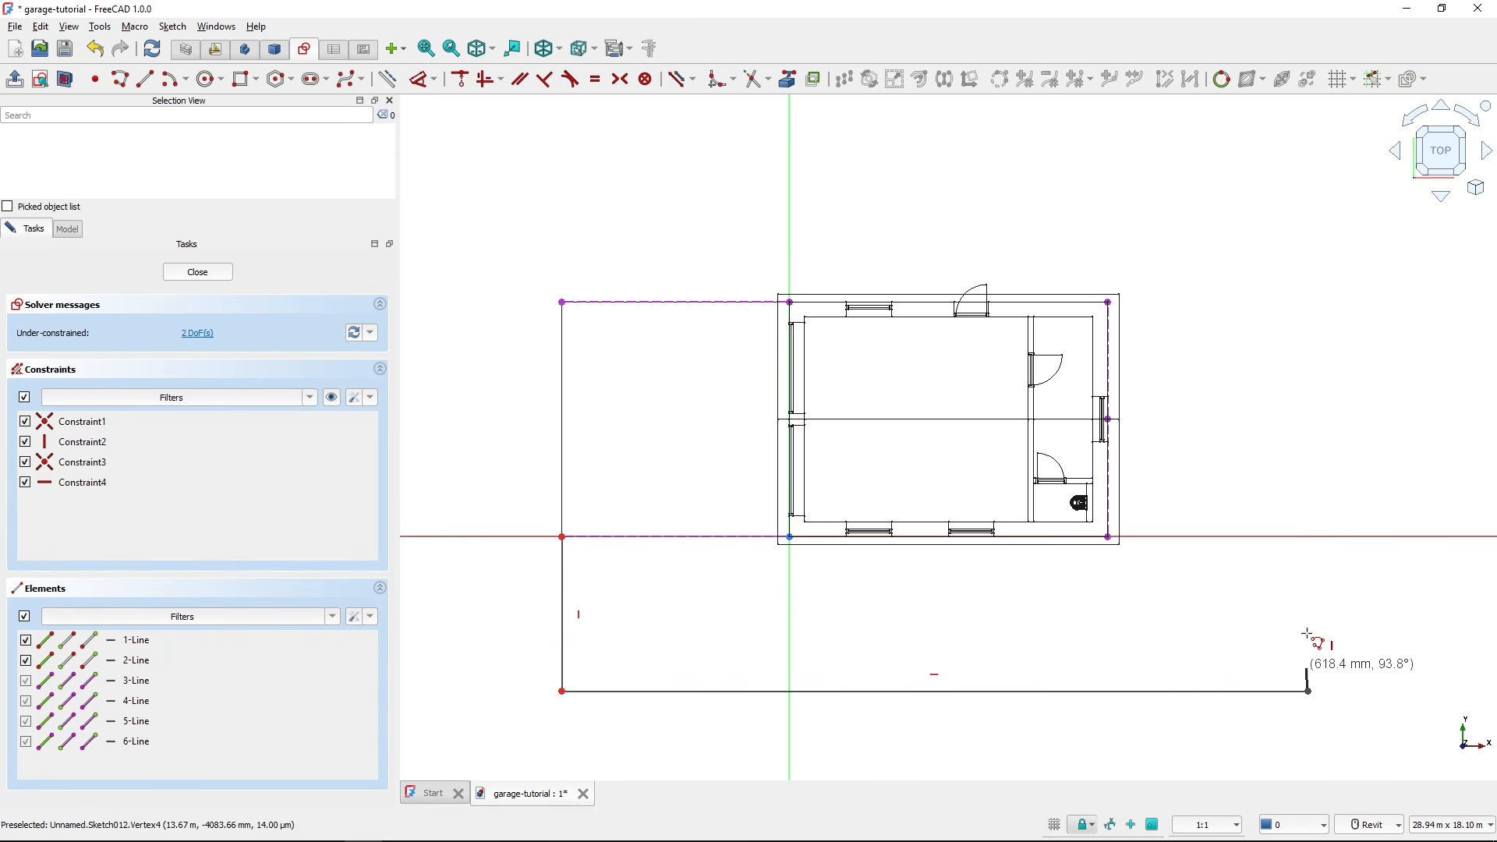
click(1306, 172)
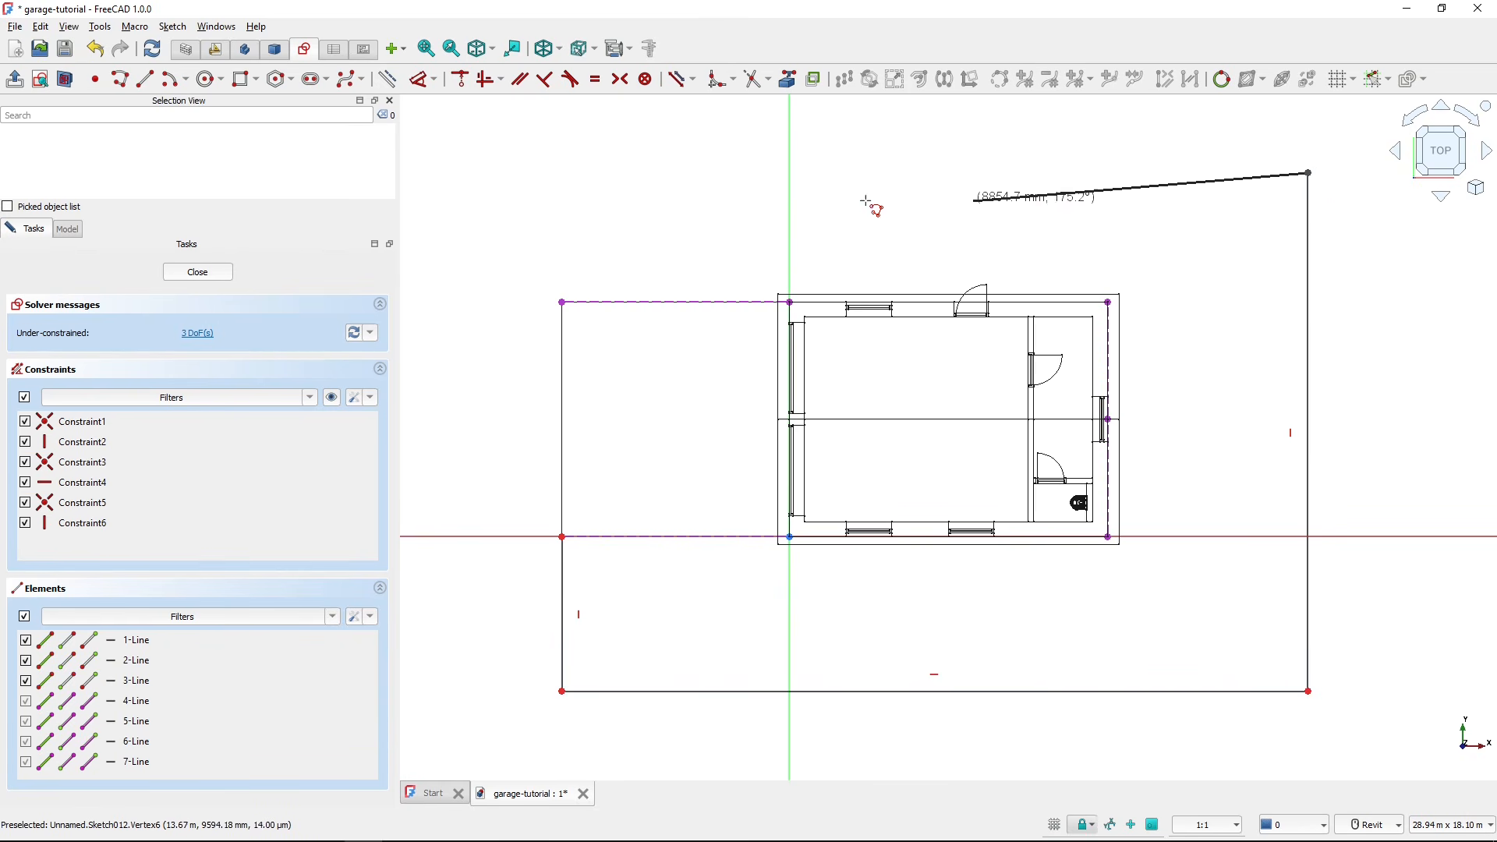
click(561, 172)
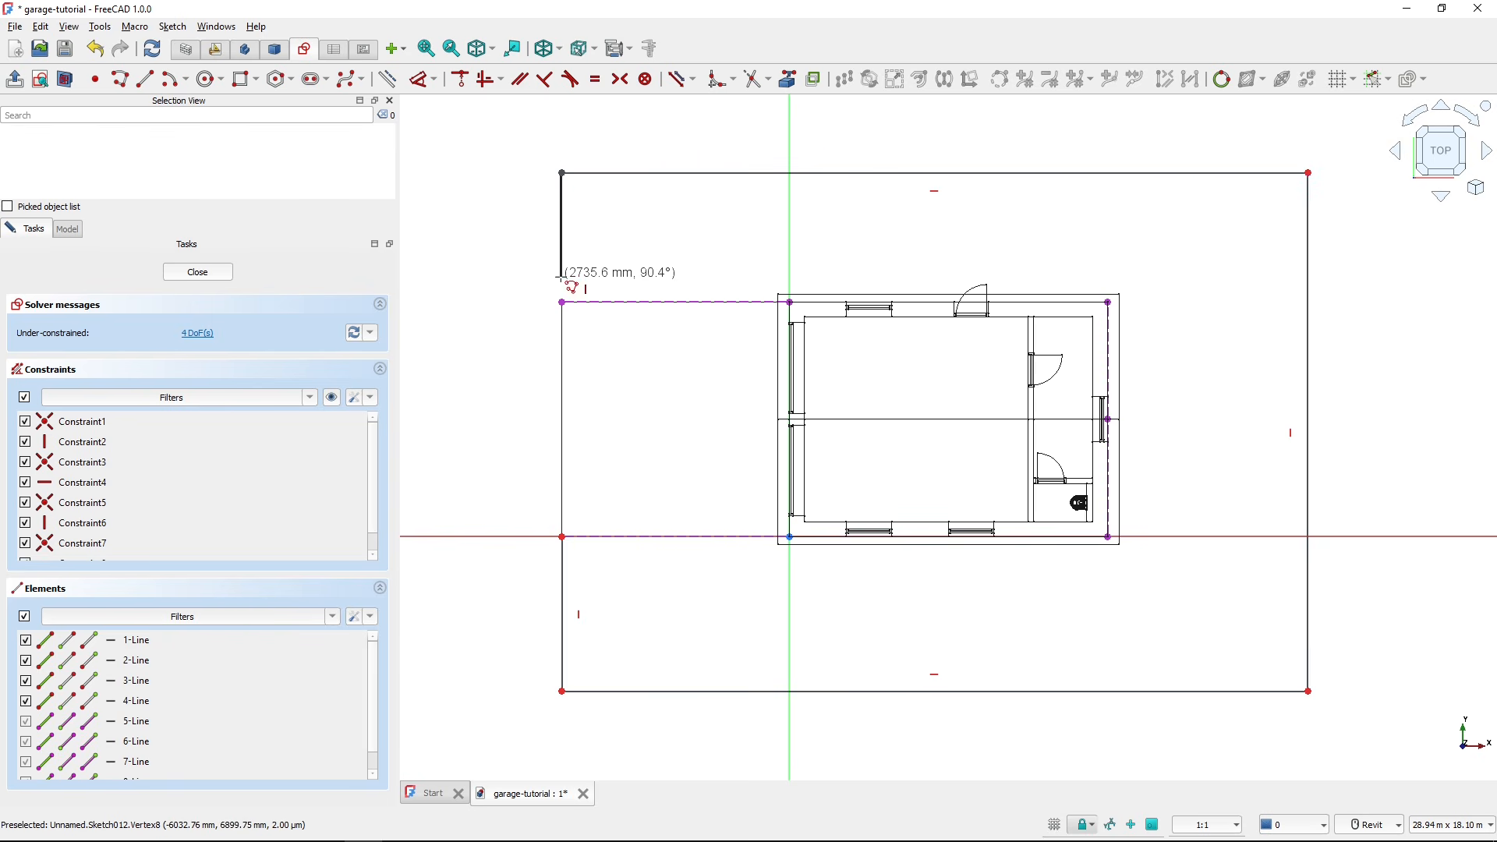
click(562, 302)
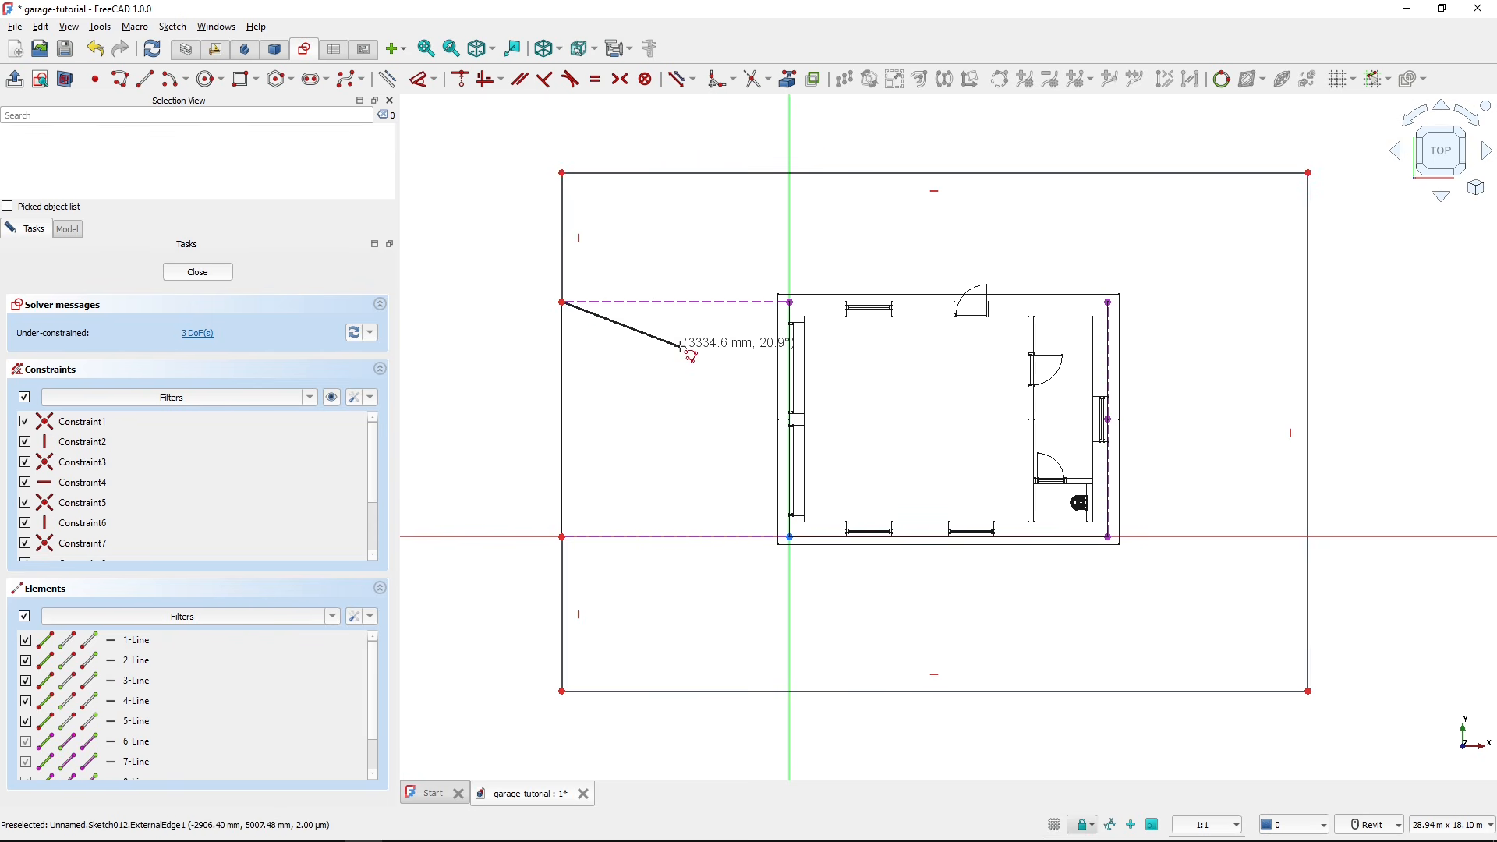
- Close the polyline along the garage's upper, rear and lower edges back to the driveway's lower outer corner
click(1107, 302)
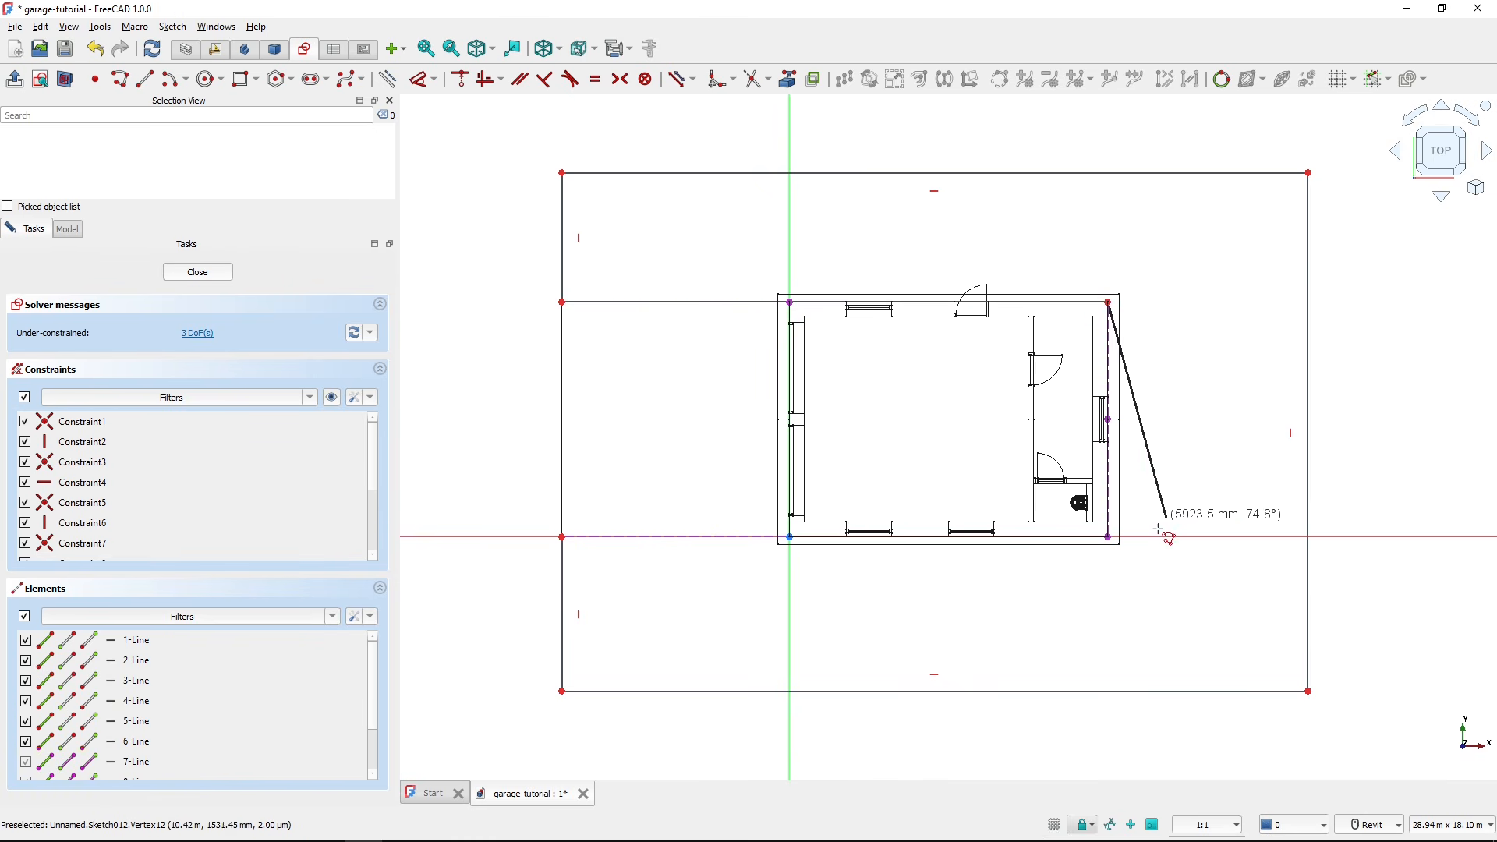
click(1107, 537)
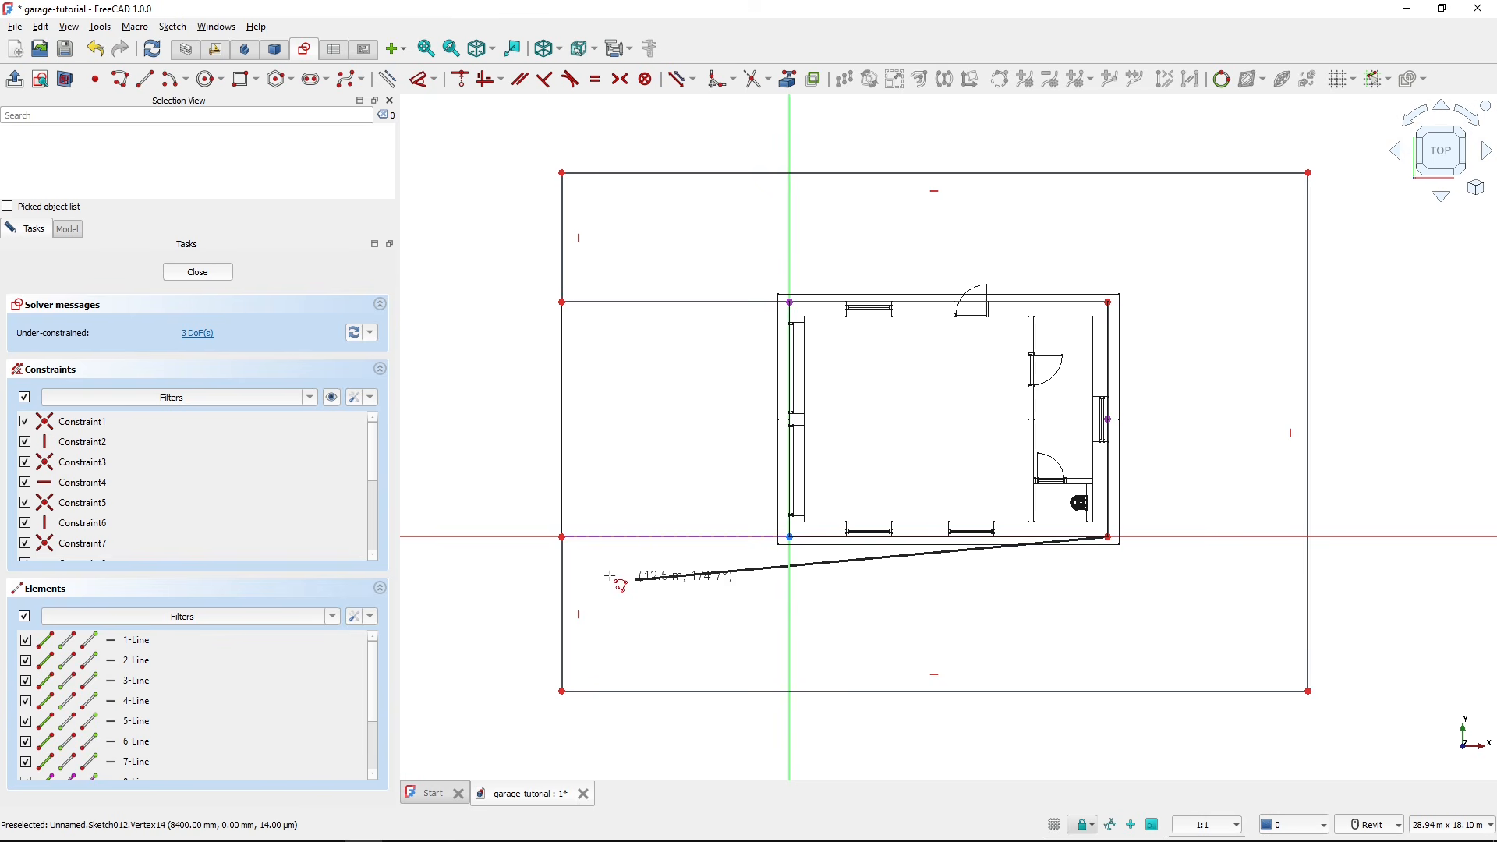
click(562, 537)
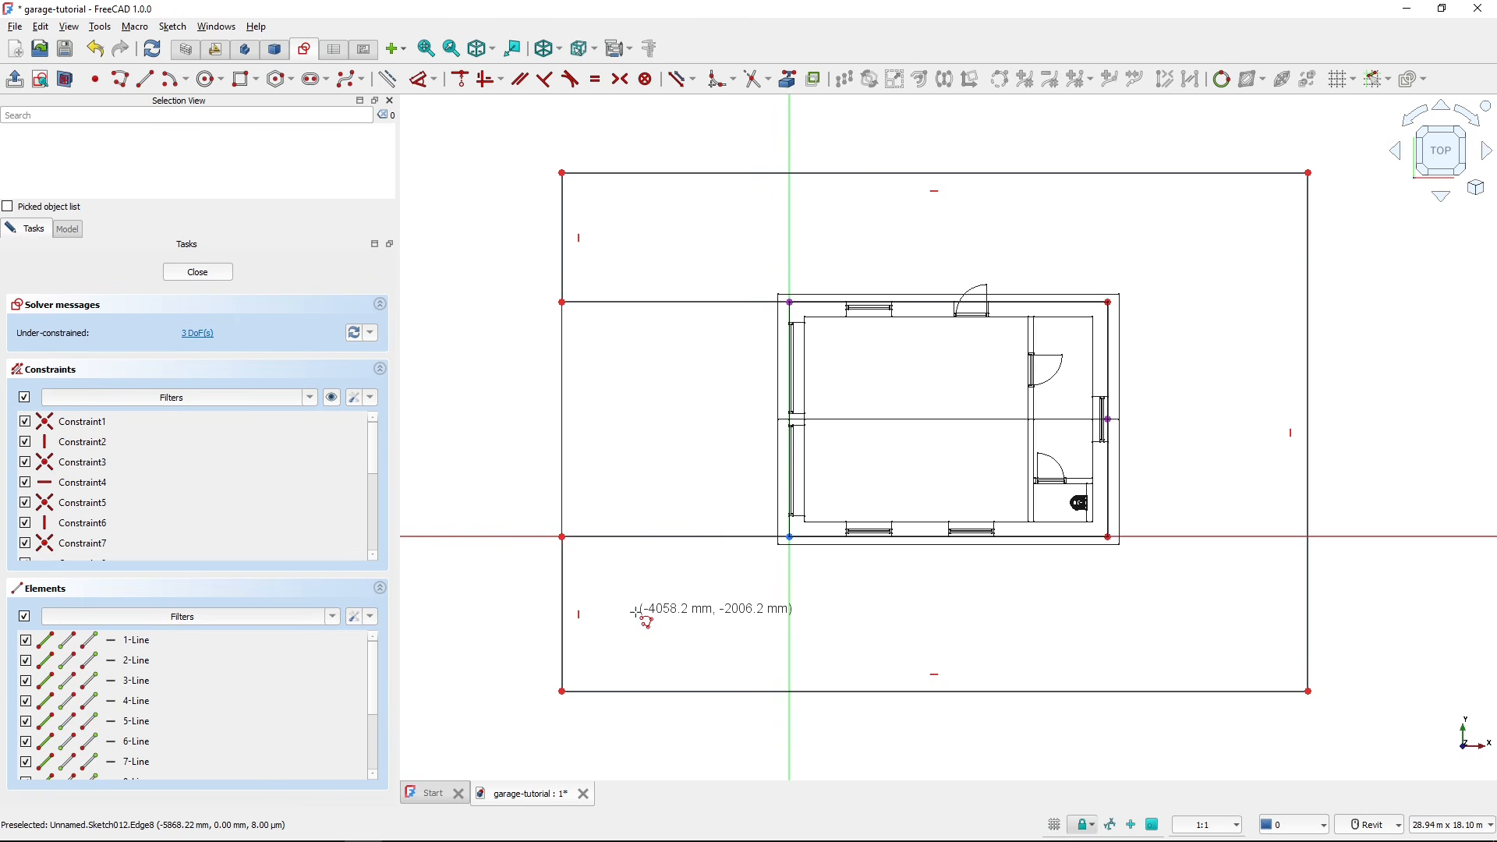
key(Escape)
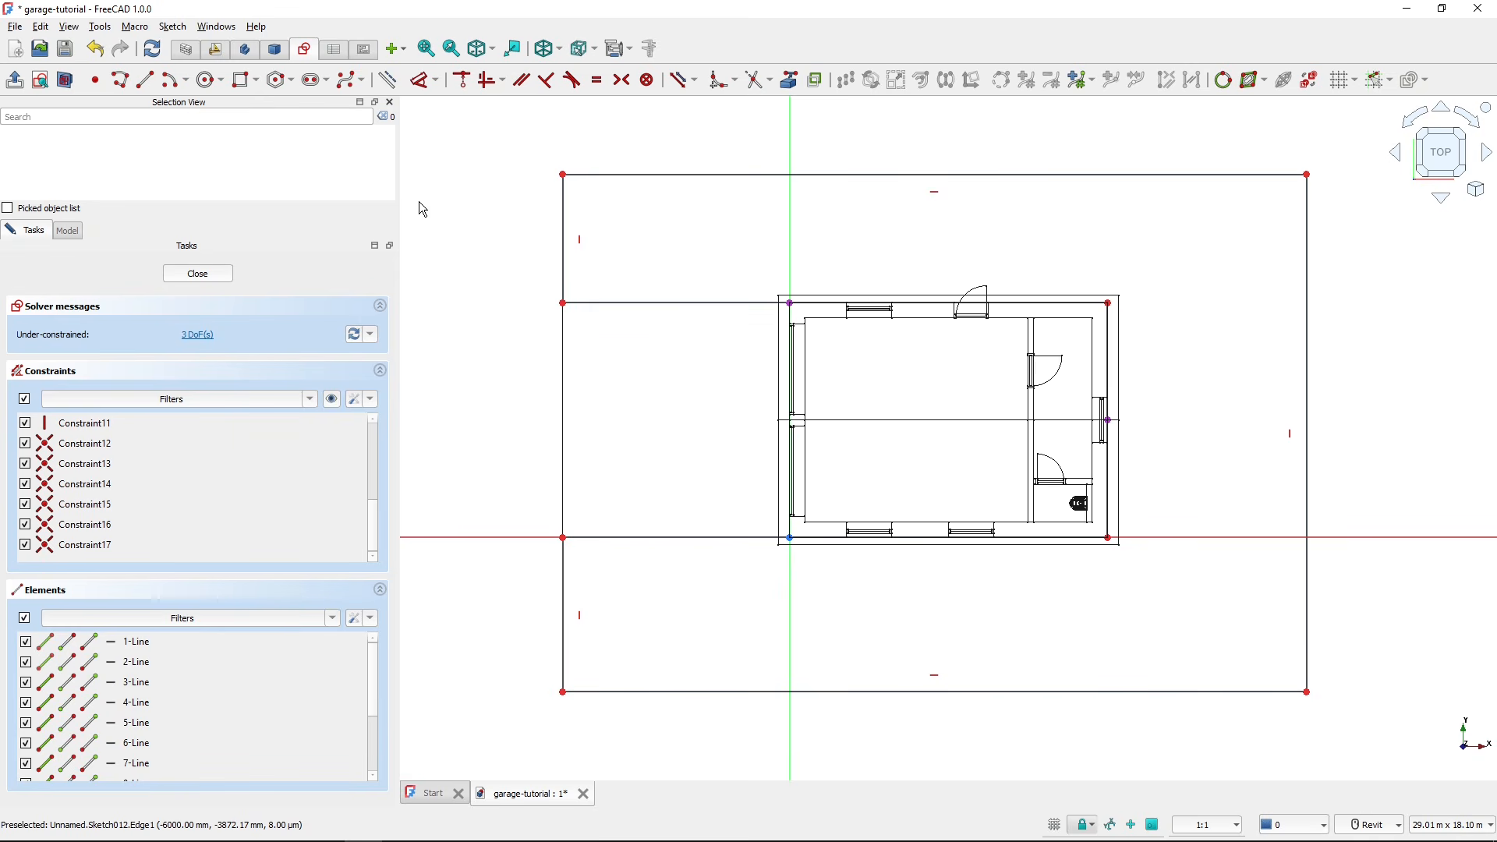
- Dimension the short vertical line above the driveway's upper outer corner to 3000 mm
click(427, 81)
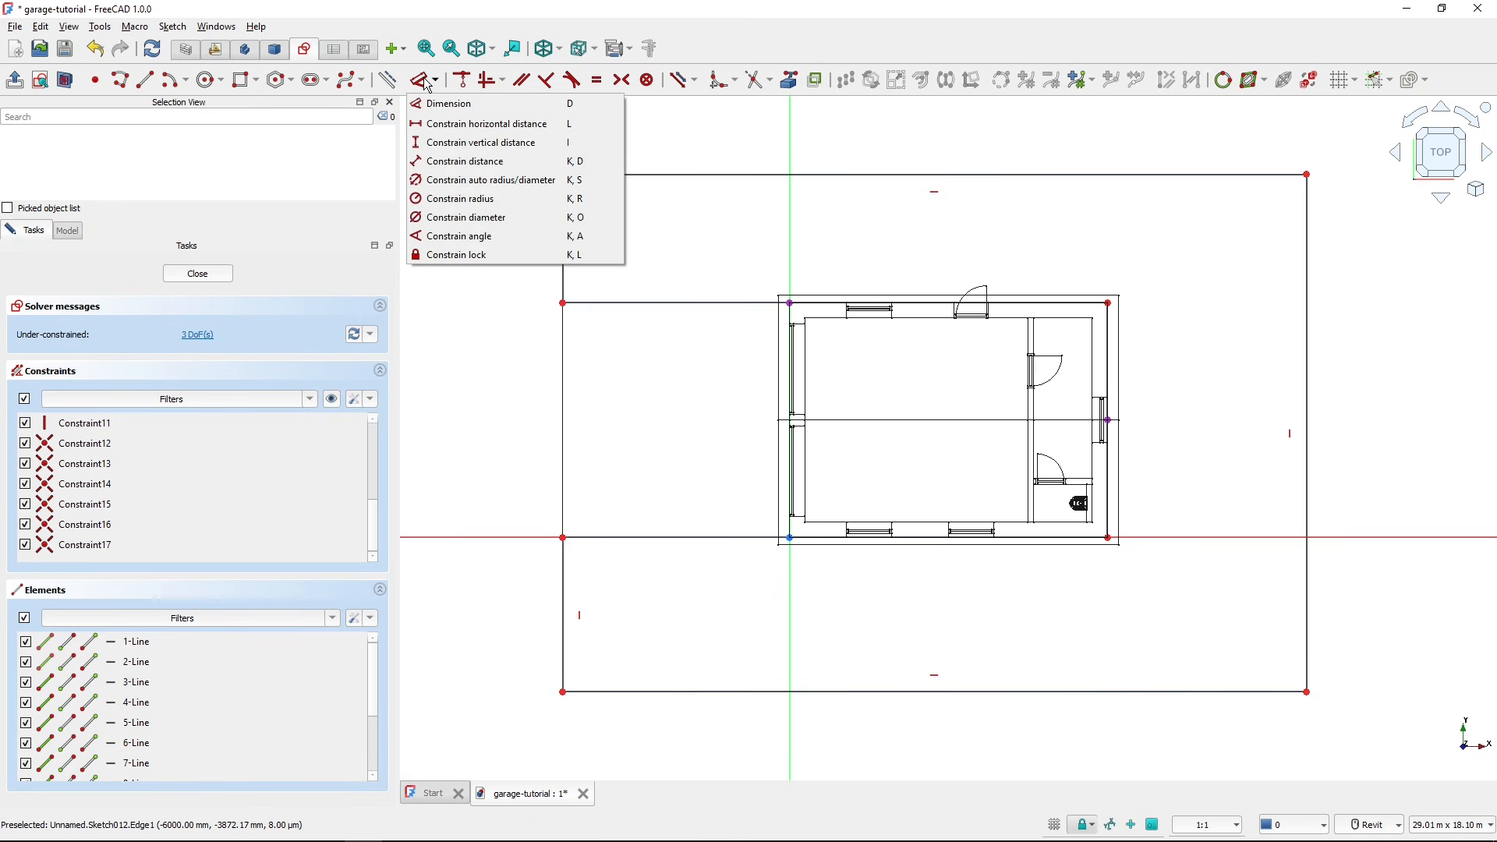
click(427, 82)
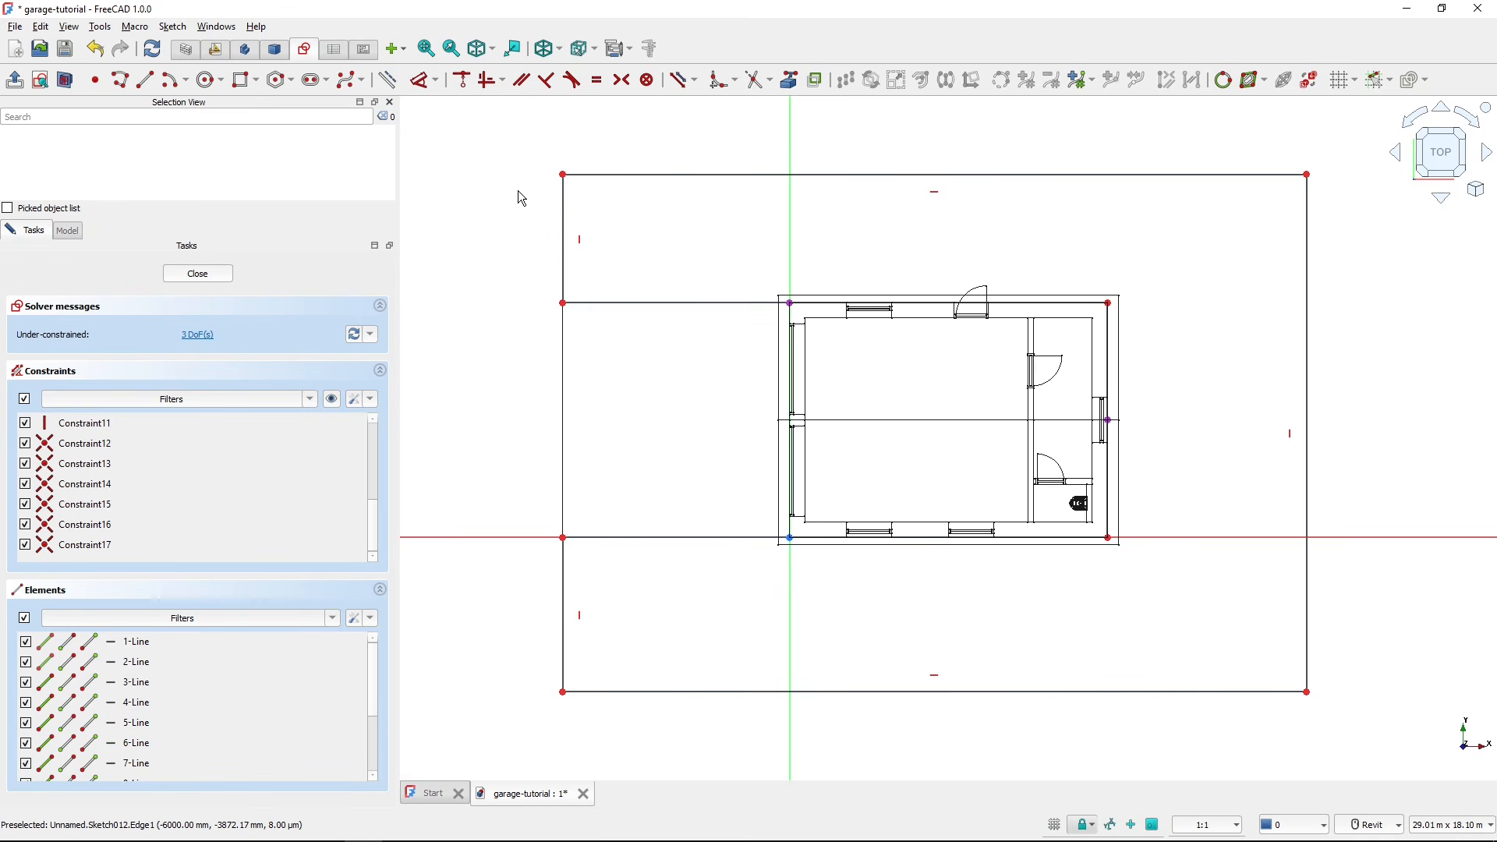
click(418, 83)
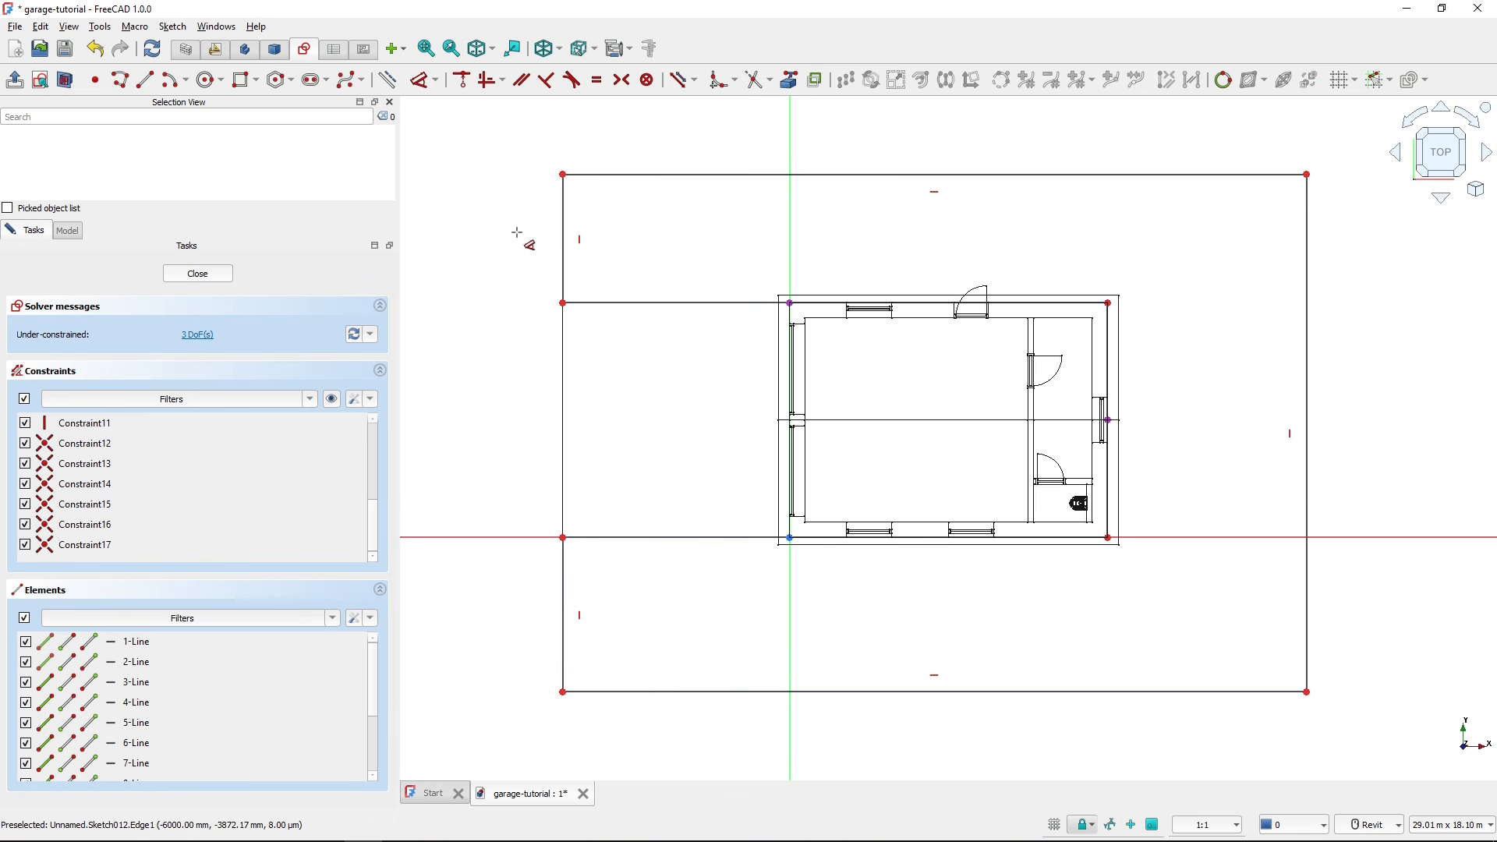
click(564, 228)
click(488, 238)
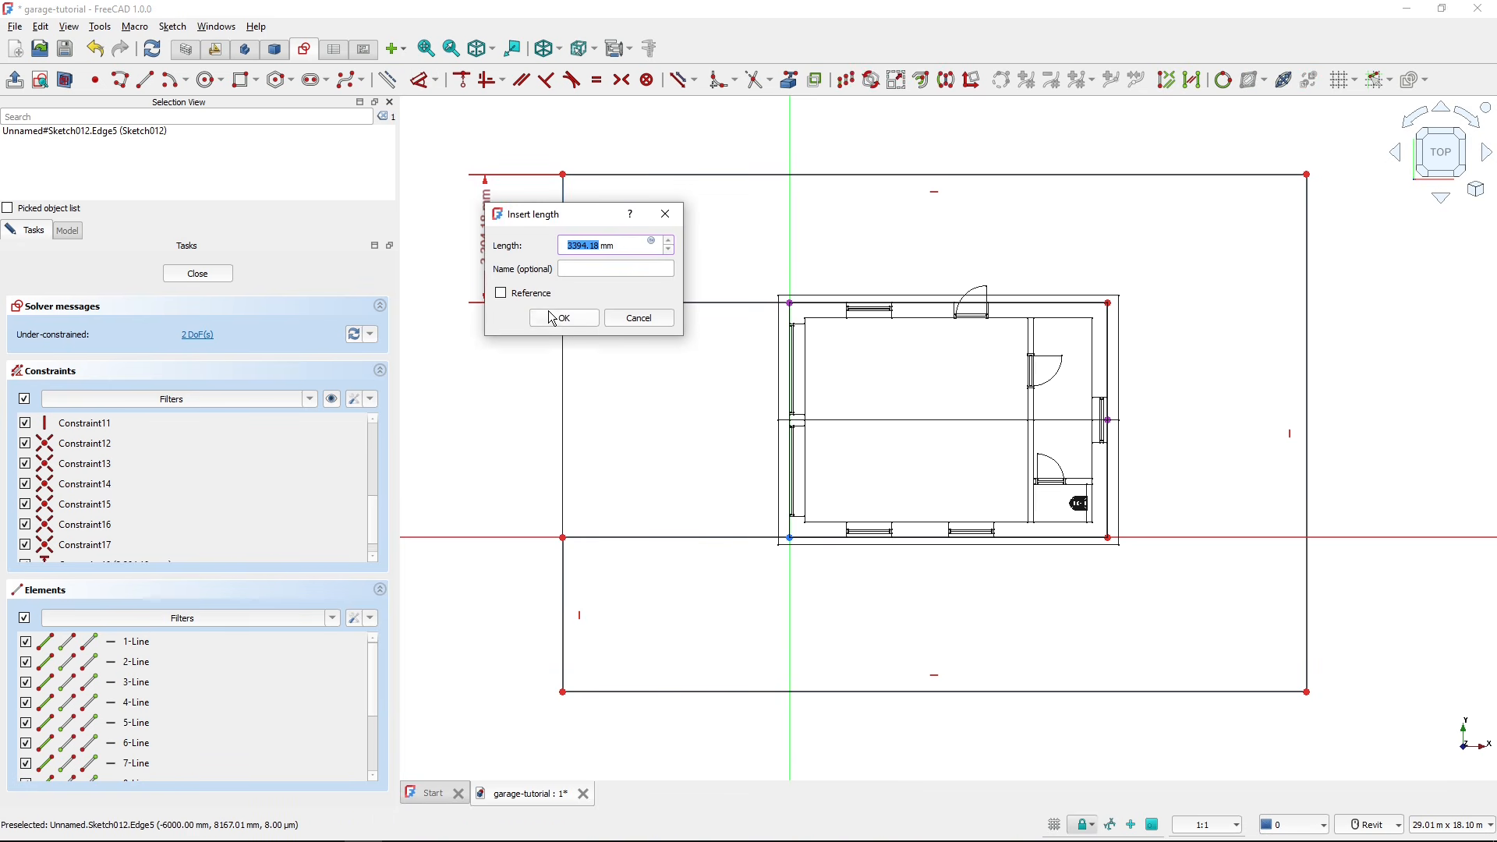
text(3000)
click(563, 318)
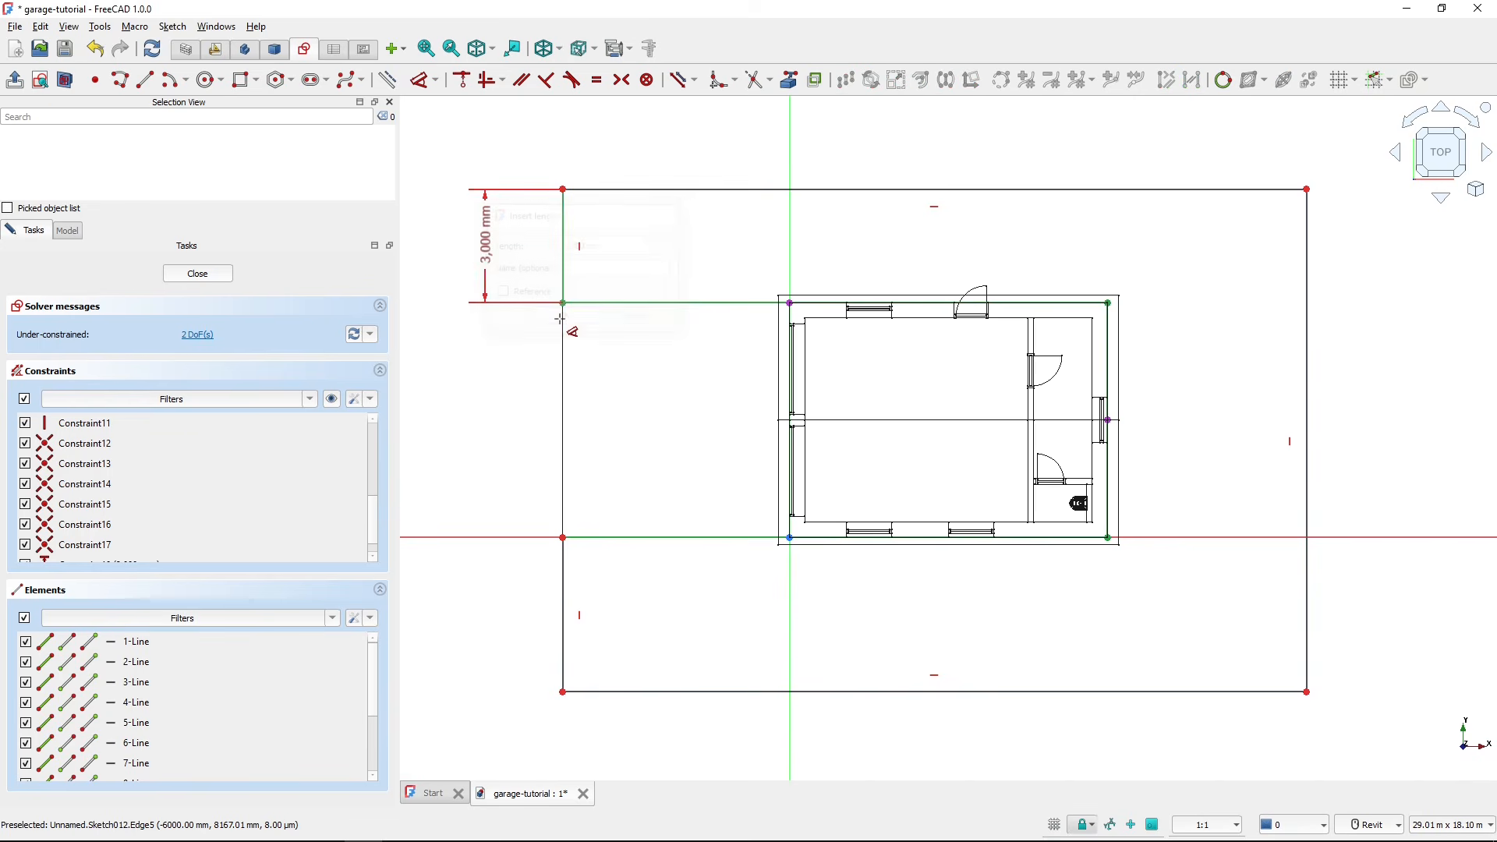
- Dimension the short vertical line below the driveway's lower outer corner to 3000 mm
click(562, 615)
click(487, 629)
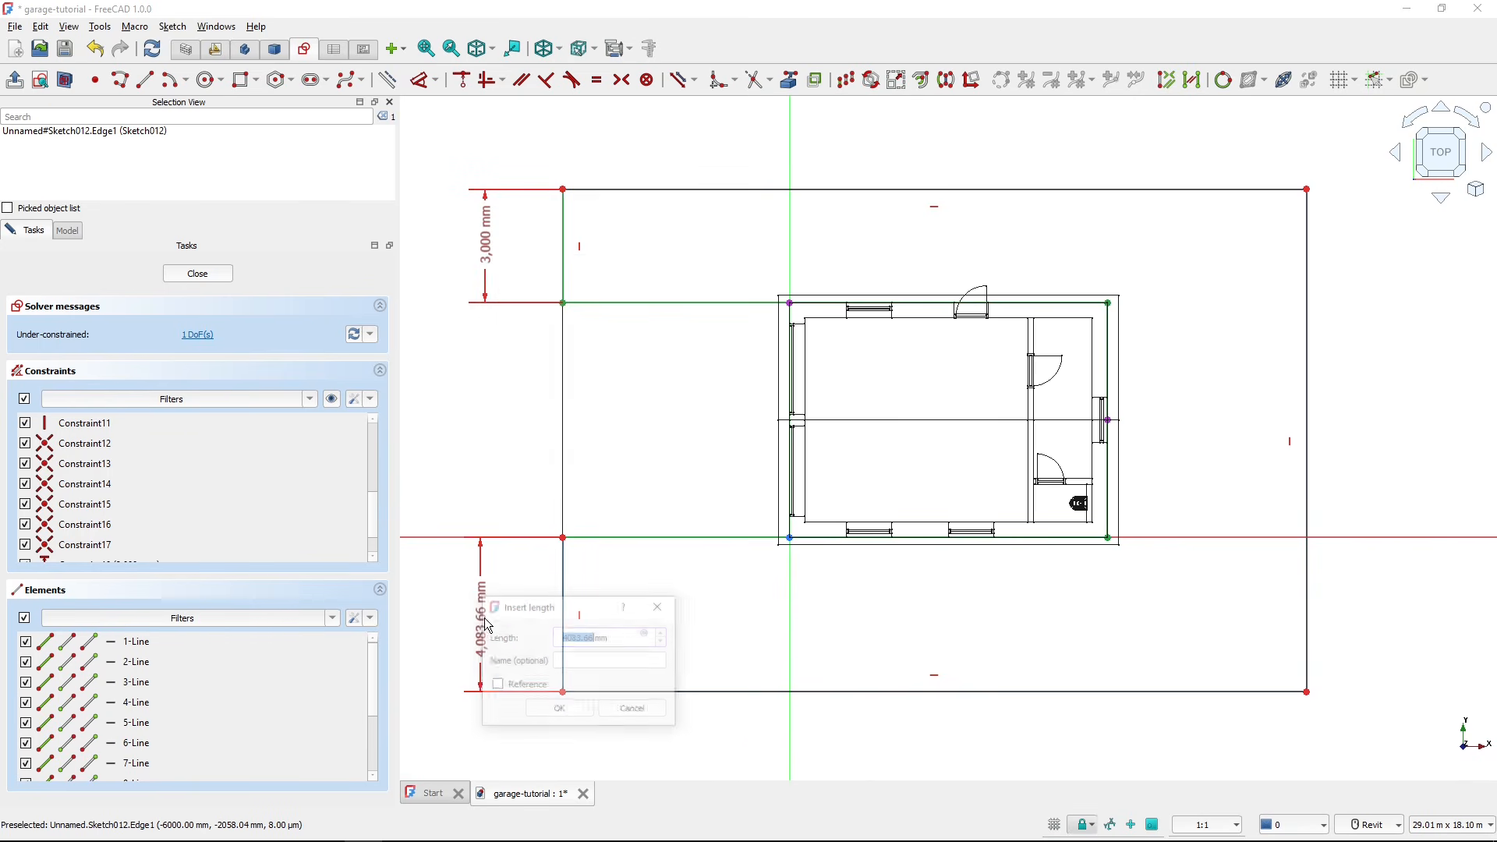
text(3,)
text(000)
key(Return)
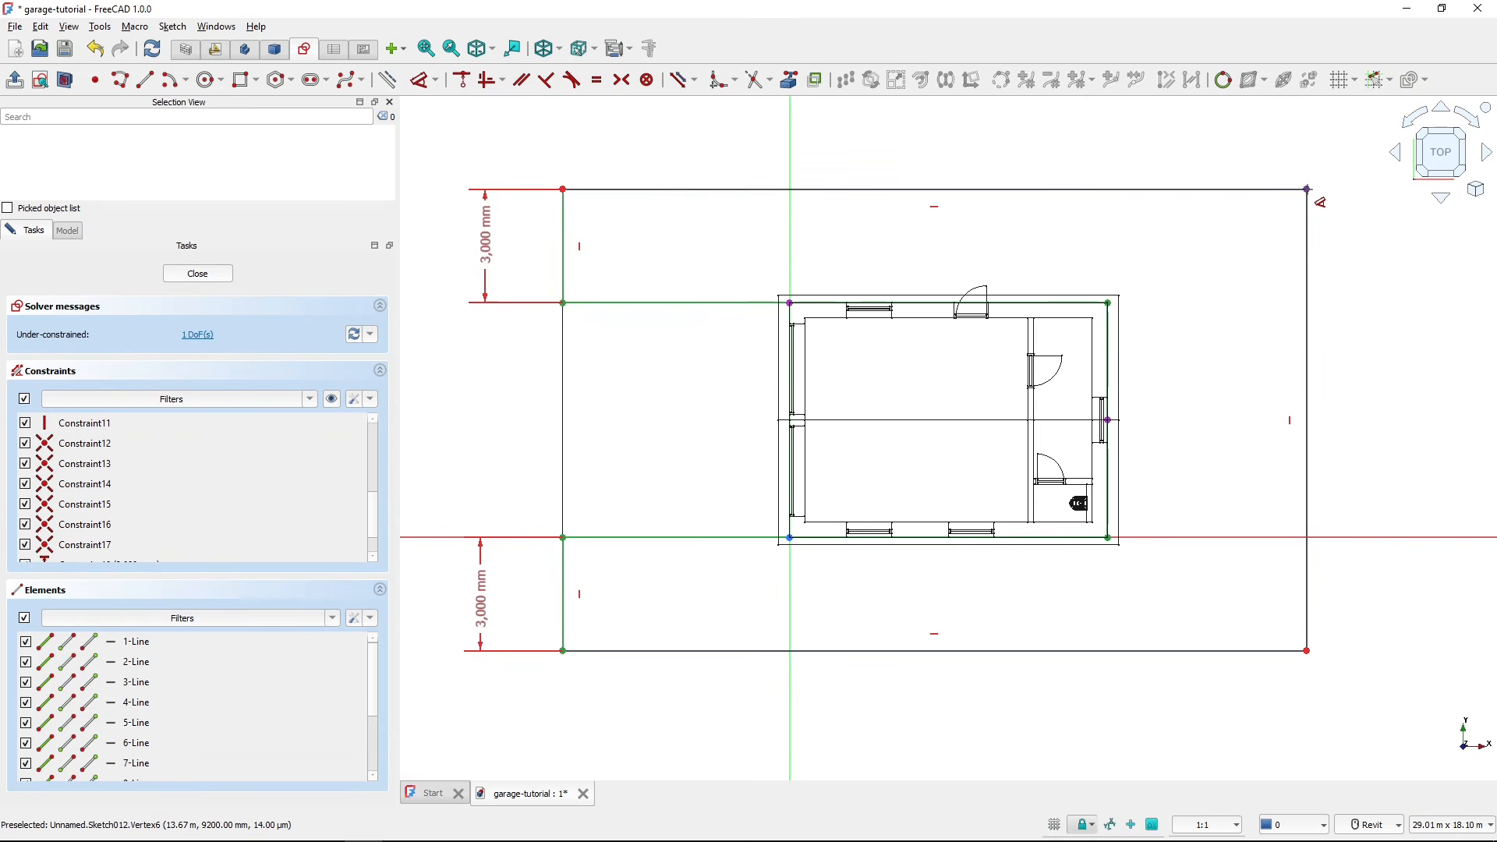
- Set the horizontal distance between the outline's upper rear corner and the garage's upper rear corner to 3000 mm
click(1307, 189)
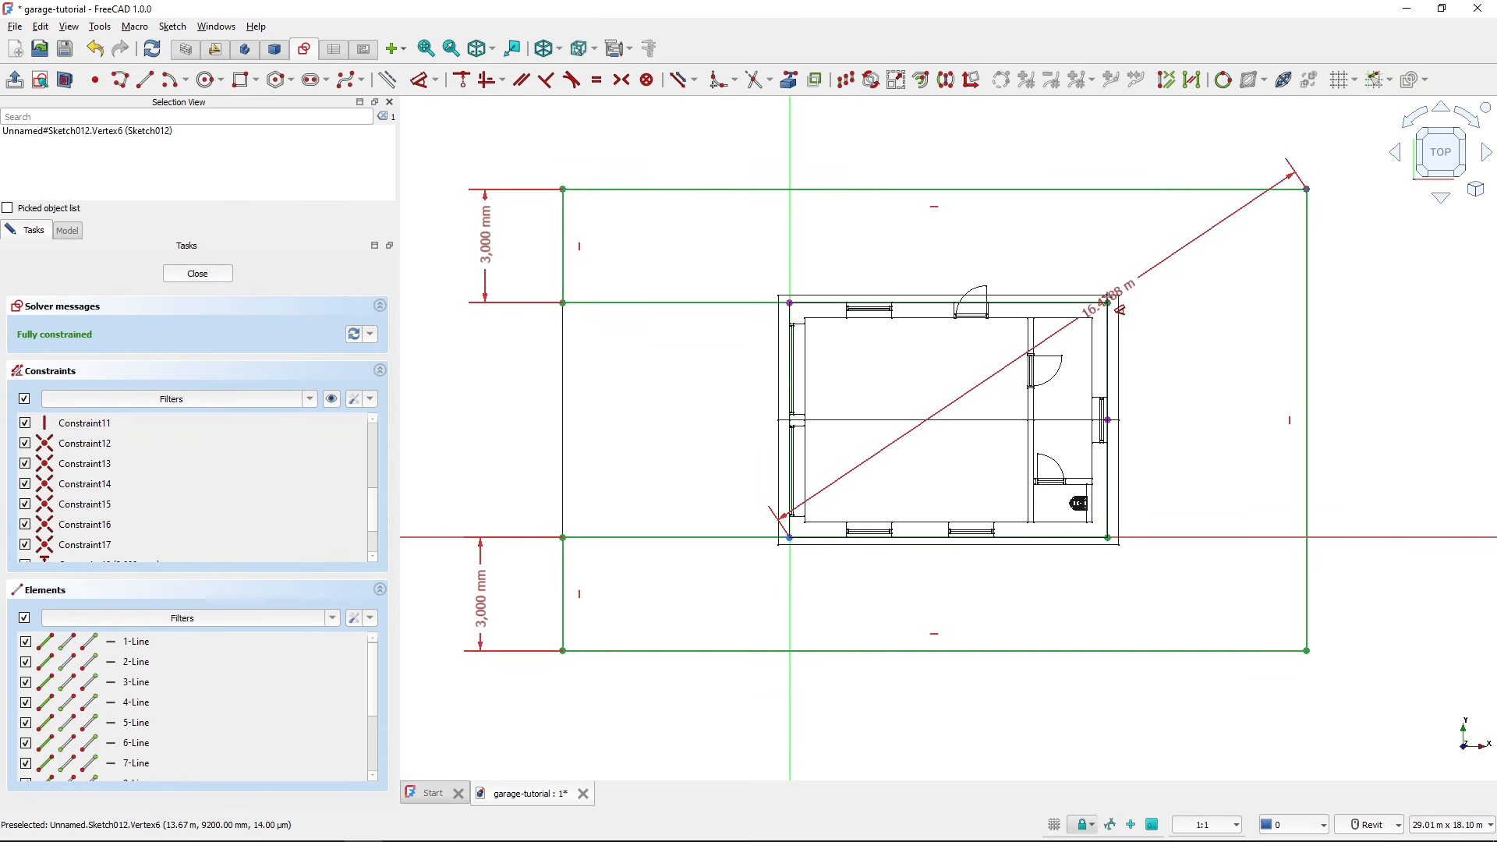
click(1108, 304)
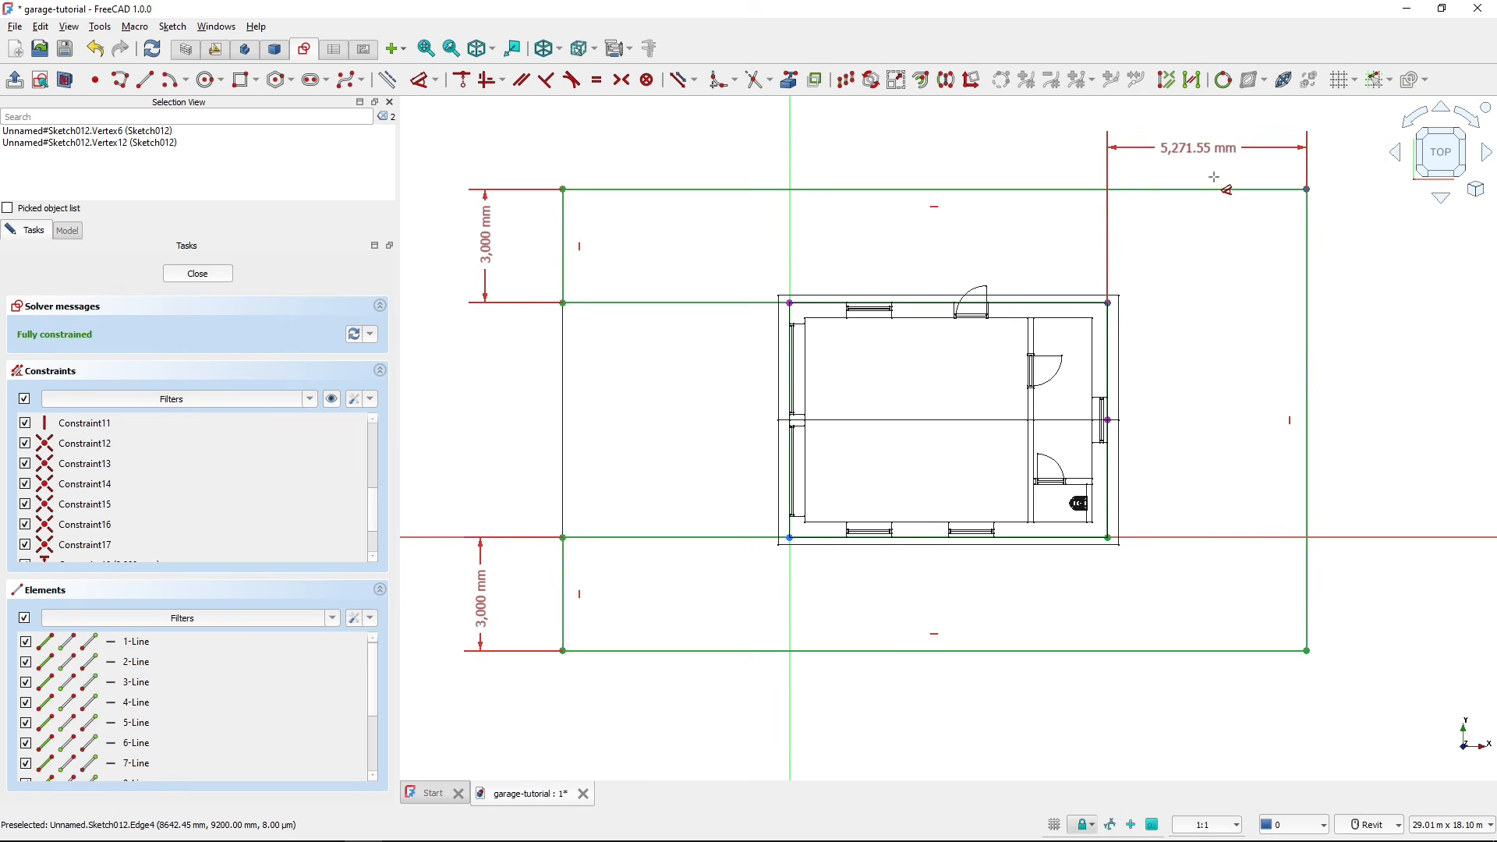
click(1185, 152)
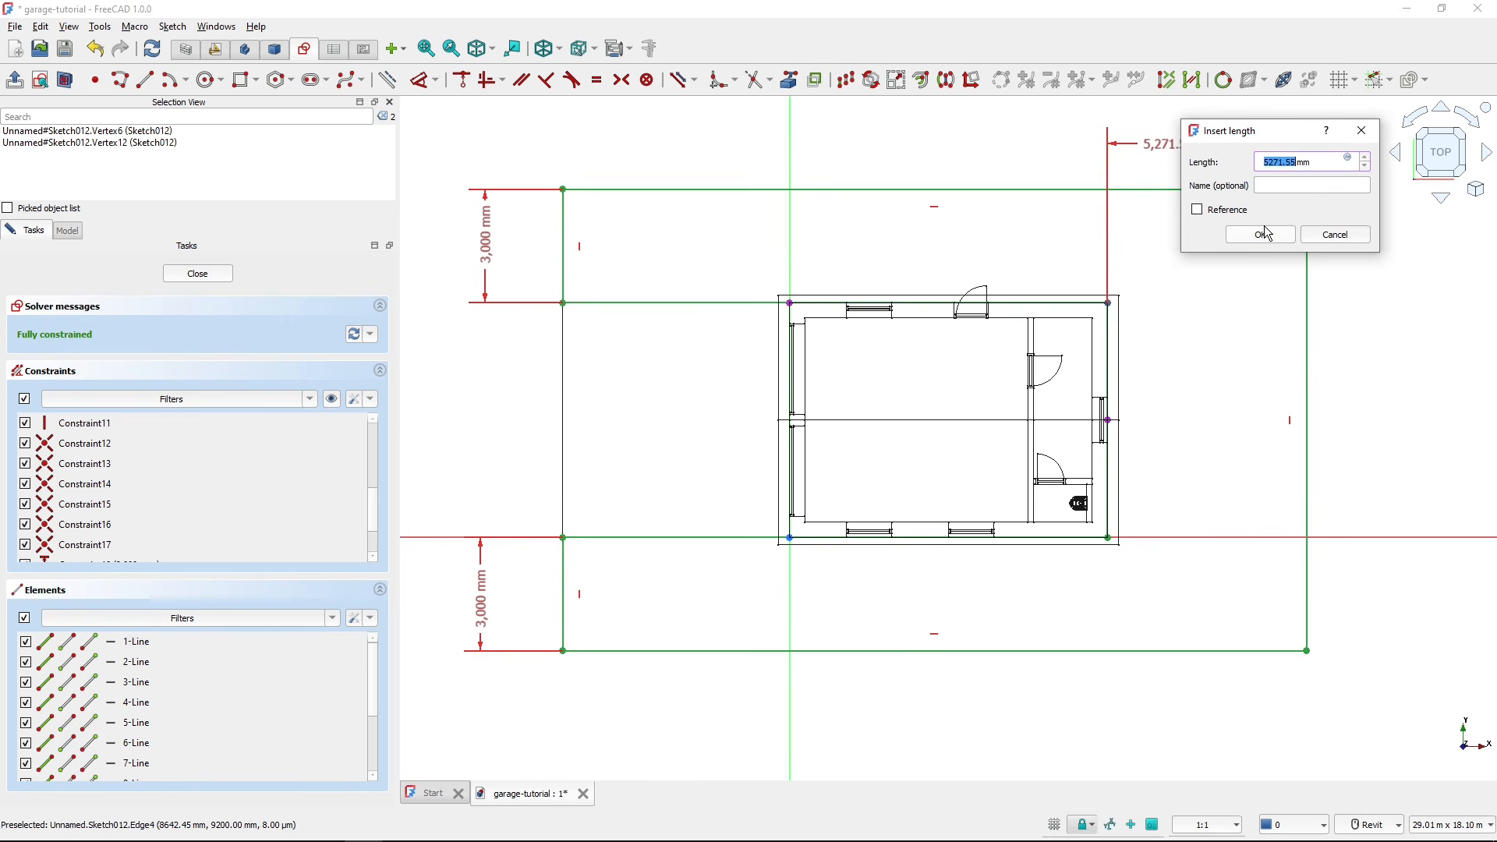
text(3000)
click(1260, 236)
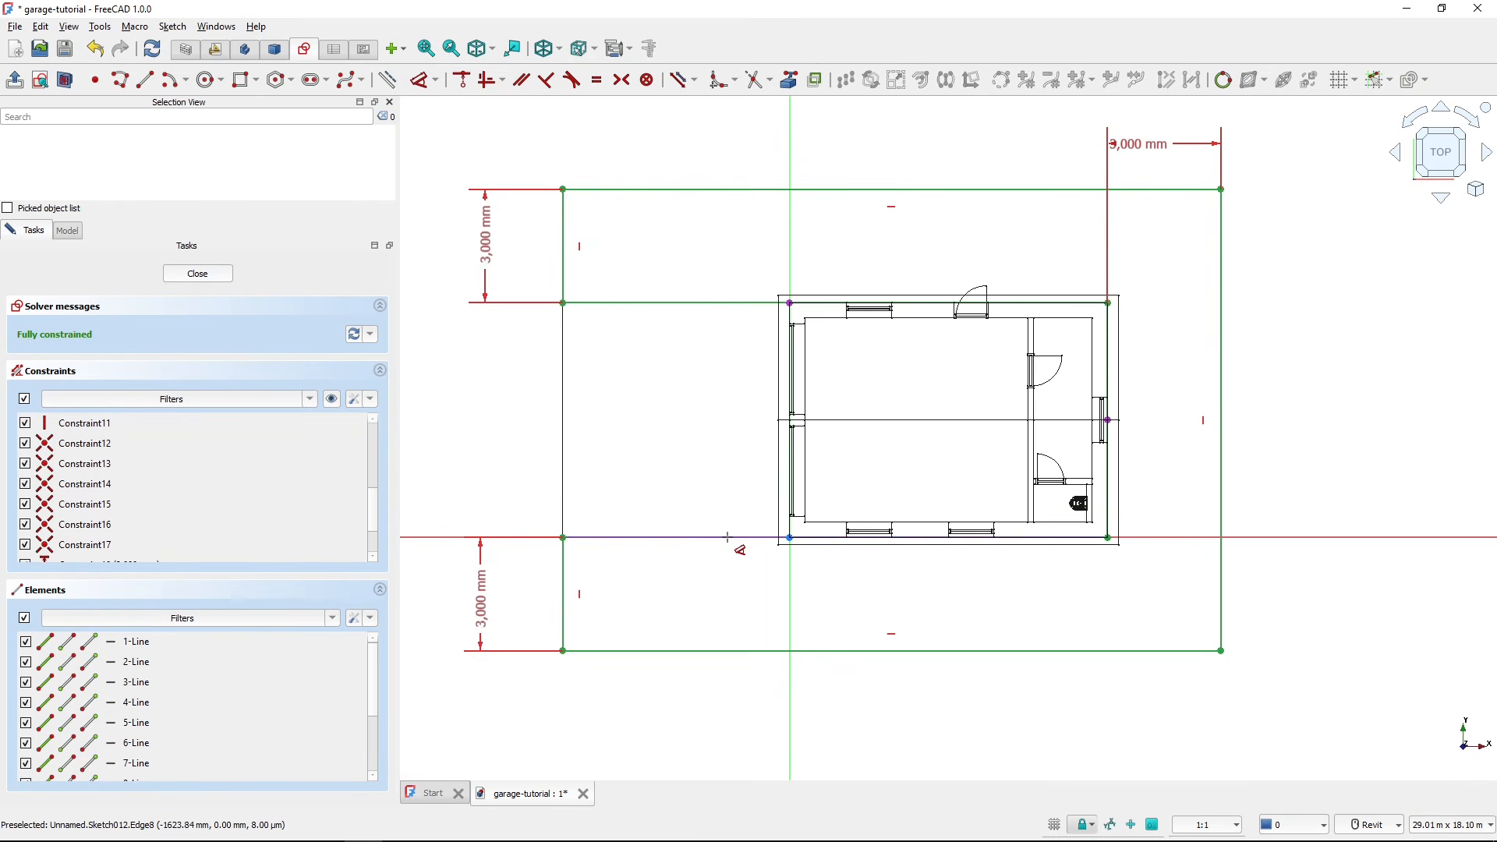
click(796, 87)
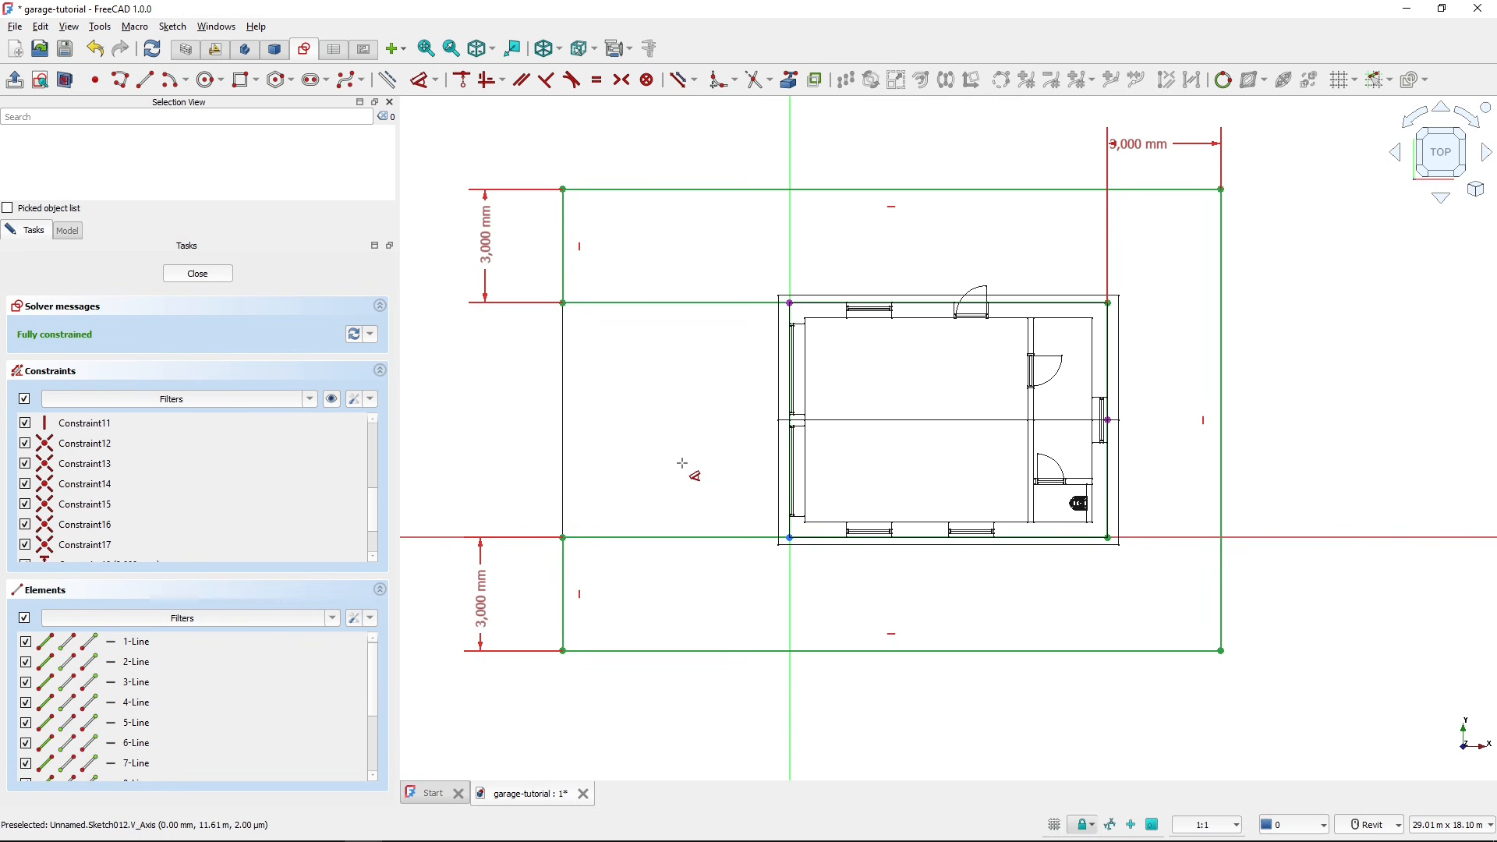
key(Escape)
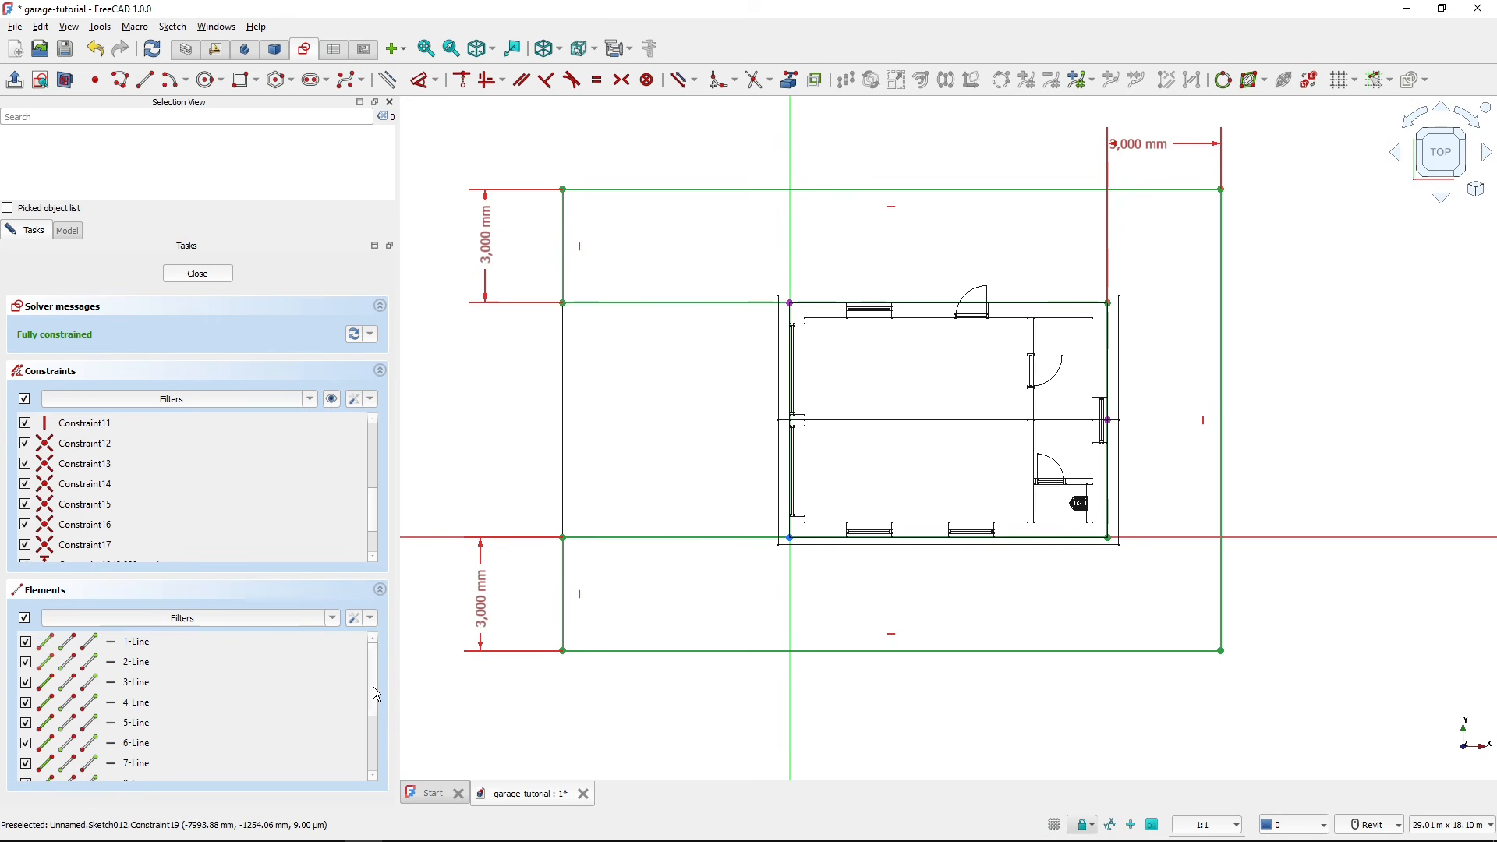
- Examine the external reference lines 12-Line and 9-Line among the sketch's elements
scroll(372, 686, down, 1)
click(63, 760)
scroll(64, 714, down, 1)
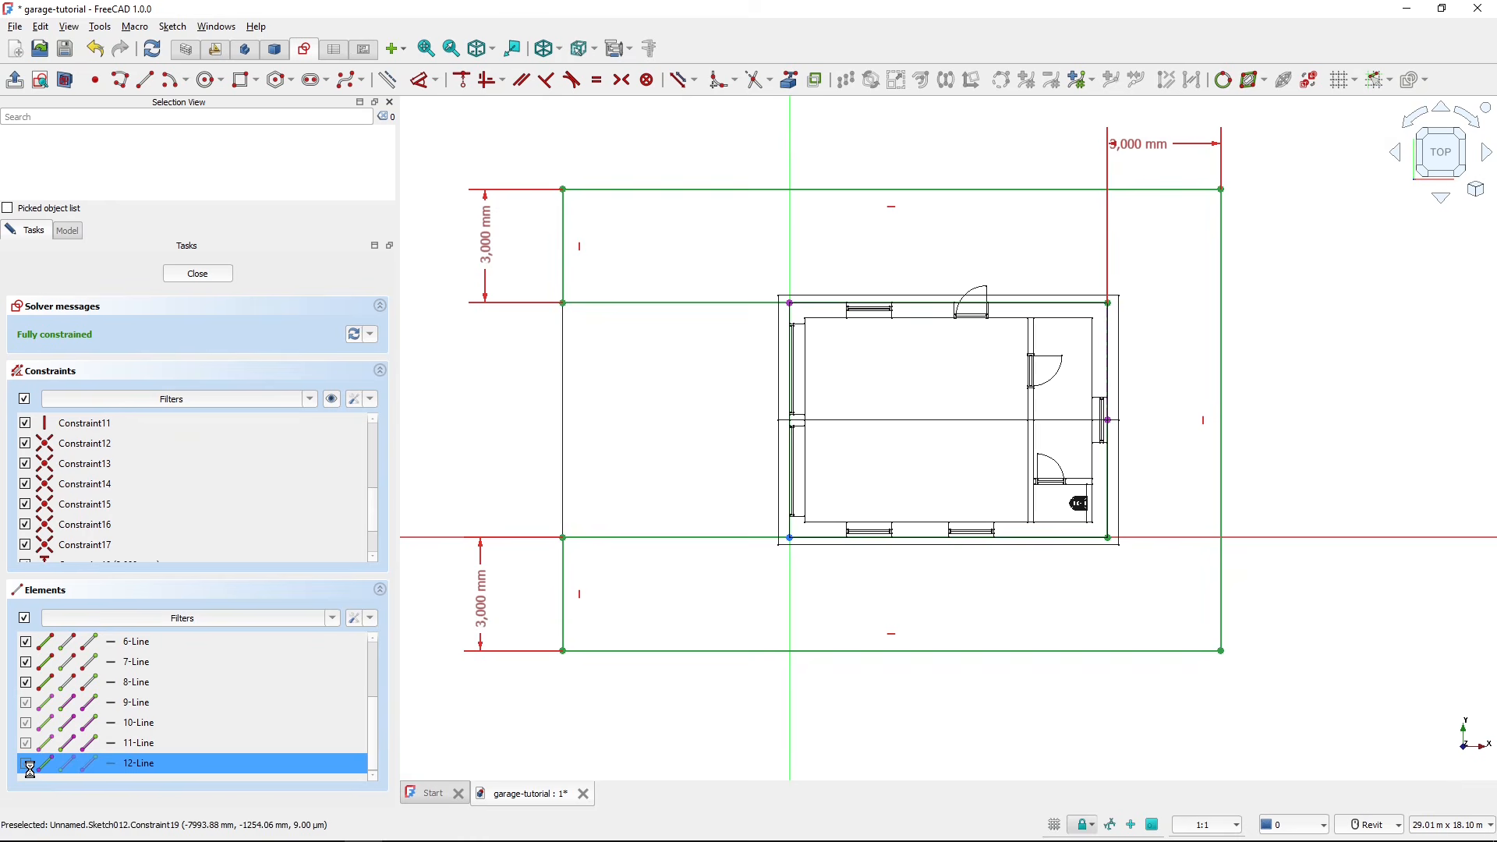
click(42, 706)
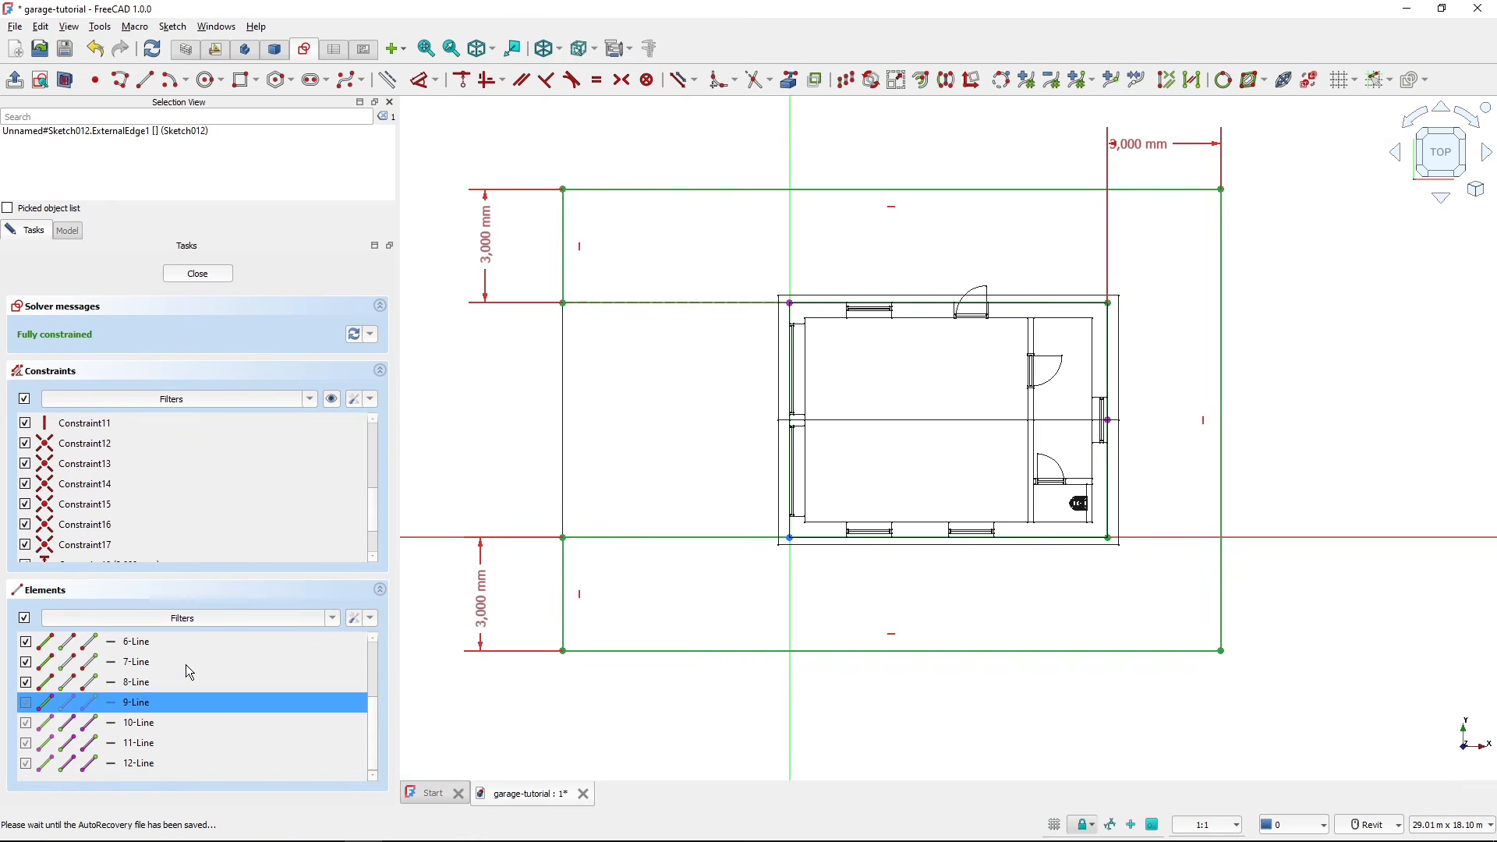
- Delete all external reference lines from the ground outline sketch
click(133, 132)
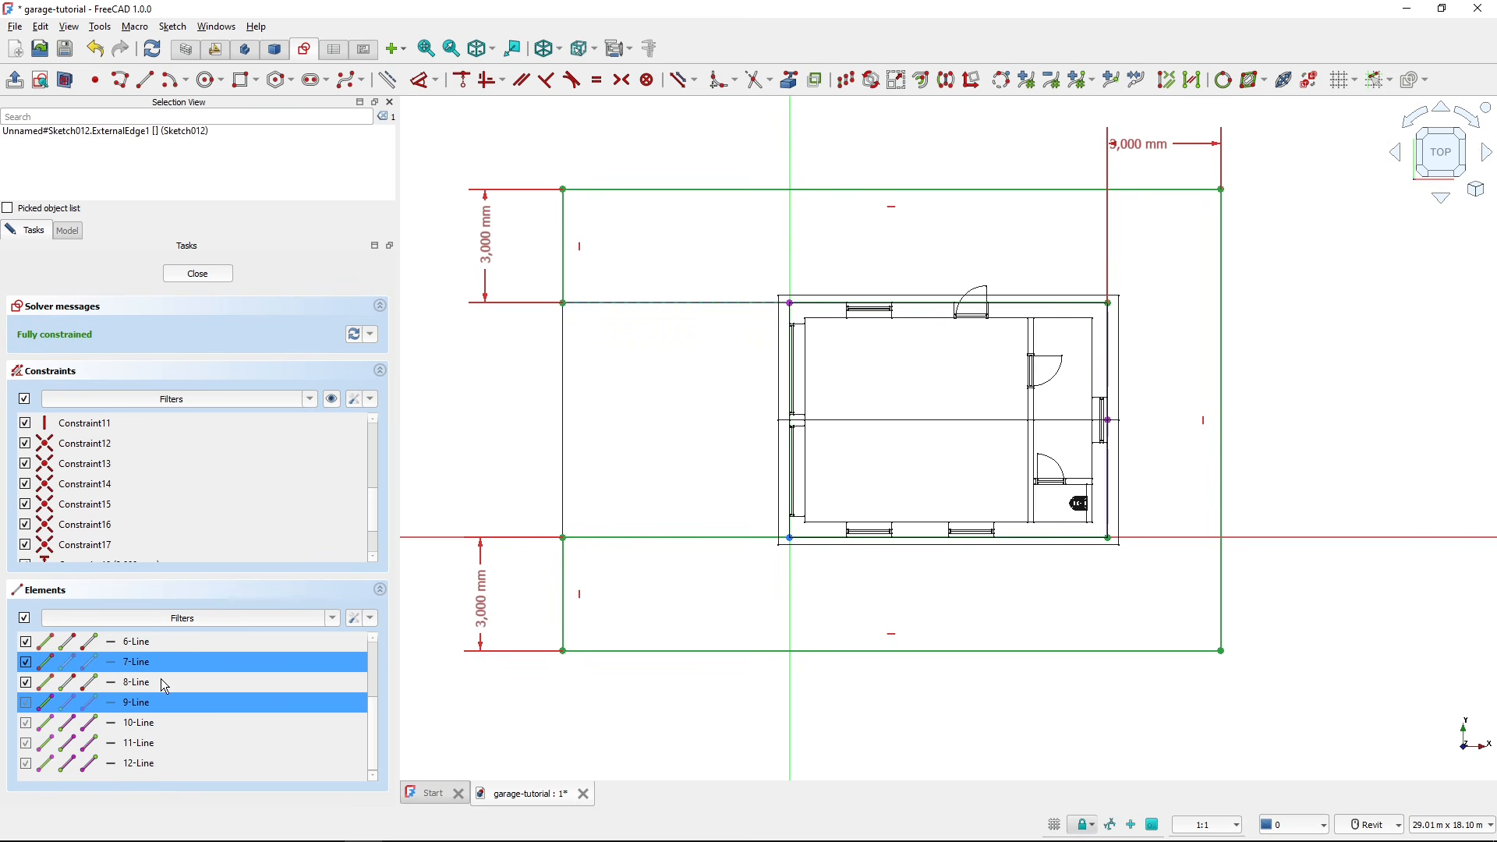
key(Delete)
drag(152, 720, 184, 757)
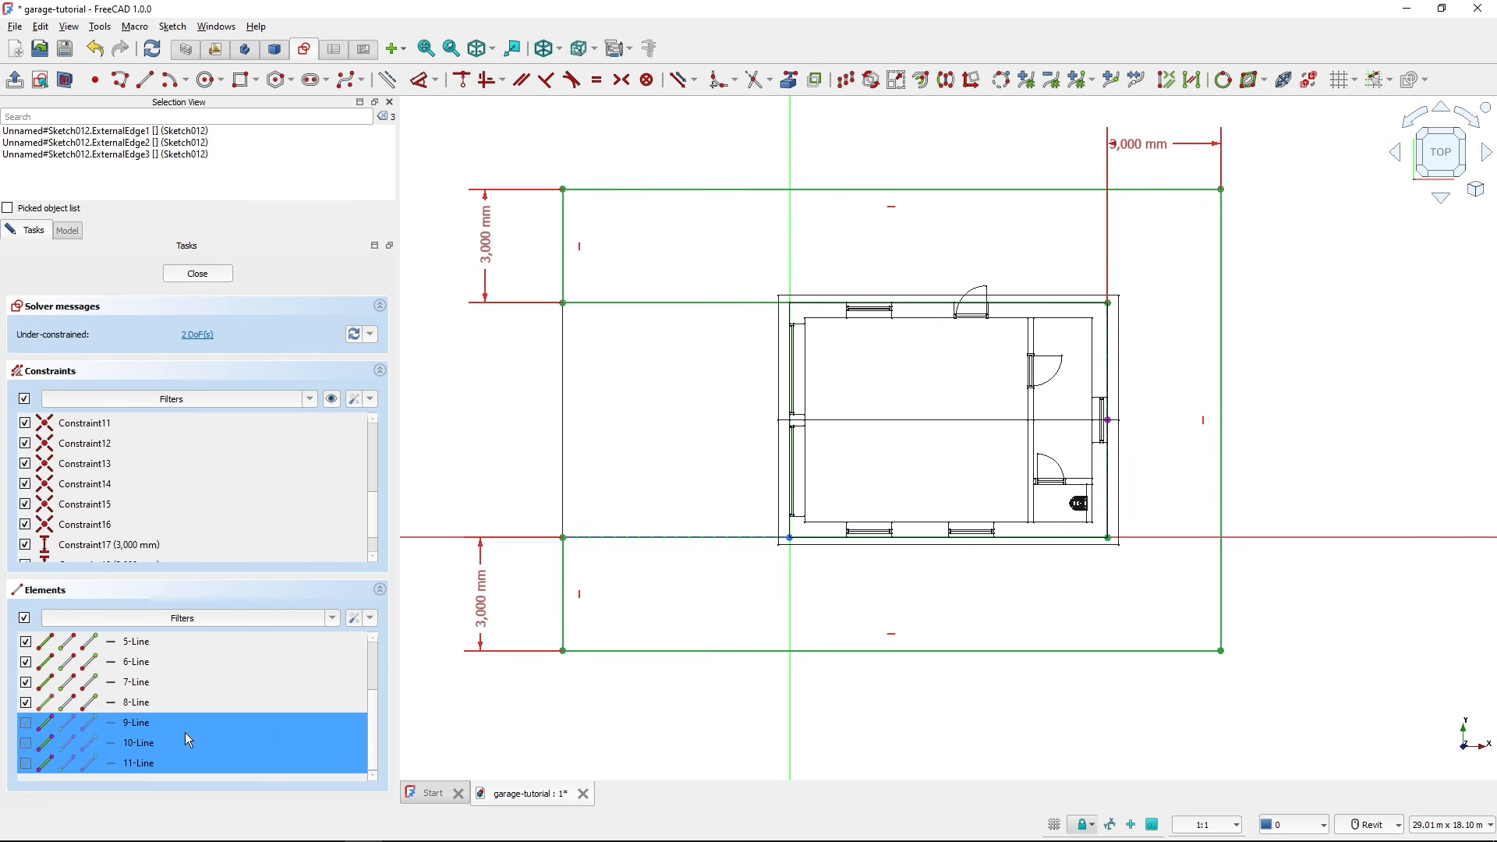
key(Delete)
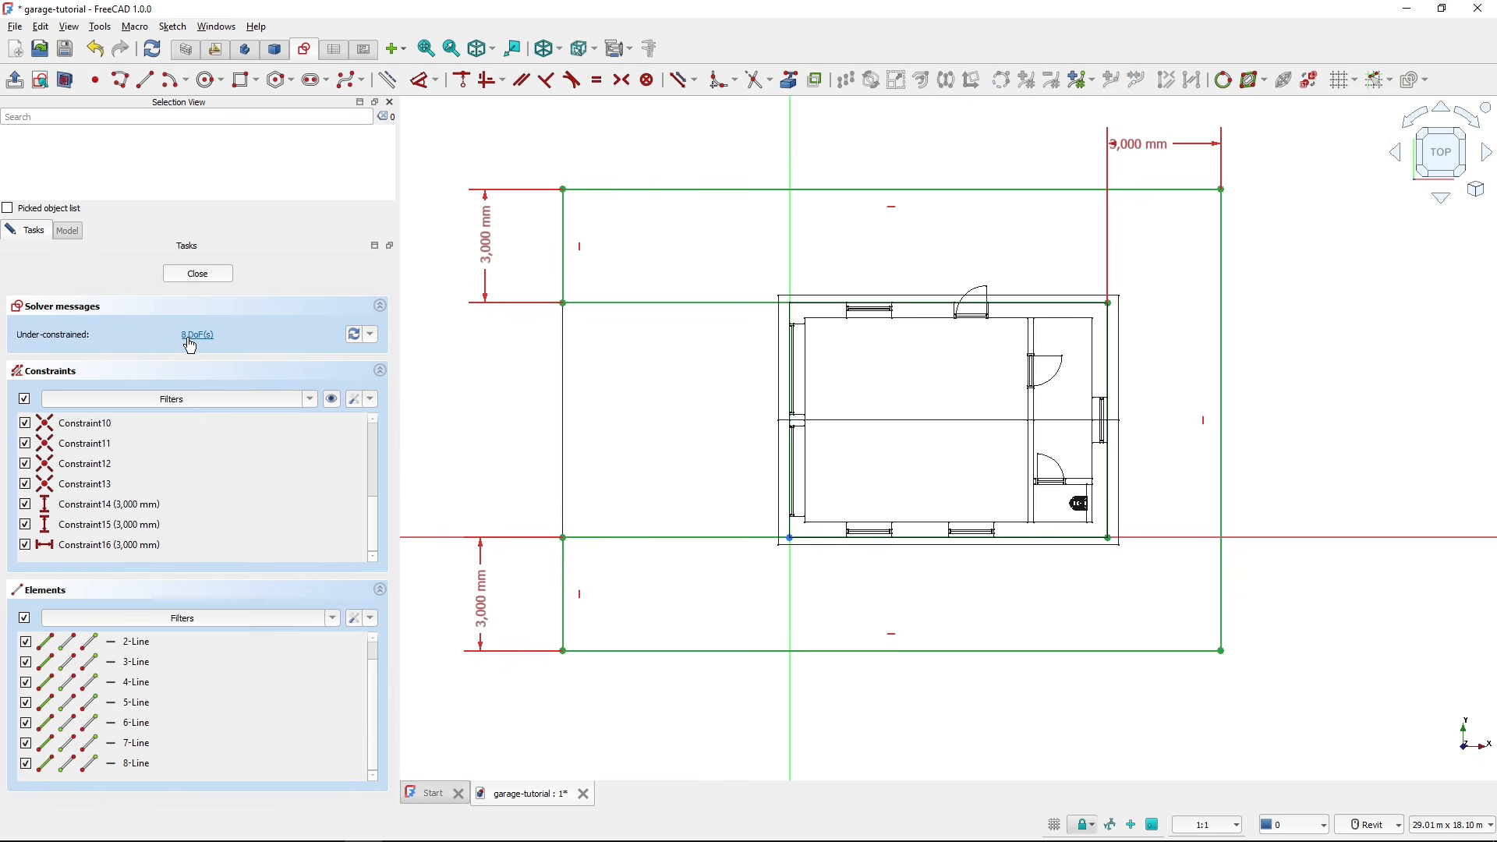
- Close the ground outline sketch and set the model's draw style to As is
mouse_move(718, 412)
middle_down()
mouse_move(812, 428)
mouse_move(776, 431)
middle_up()
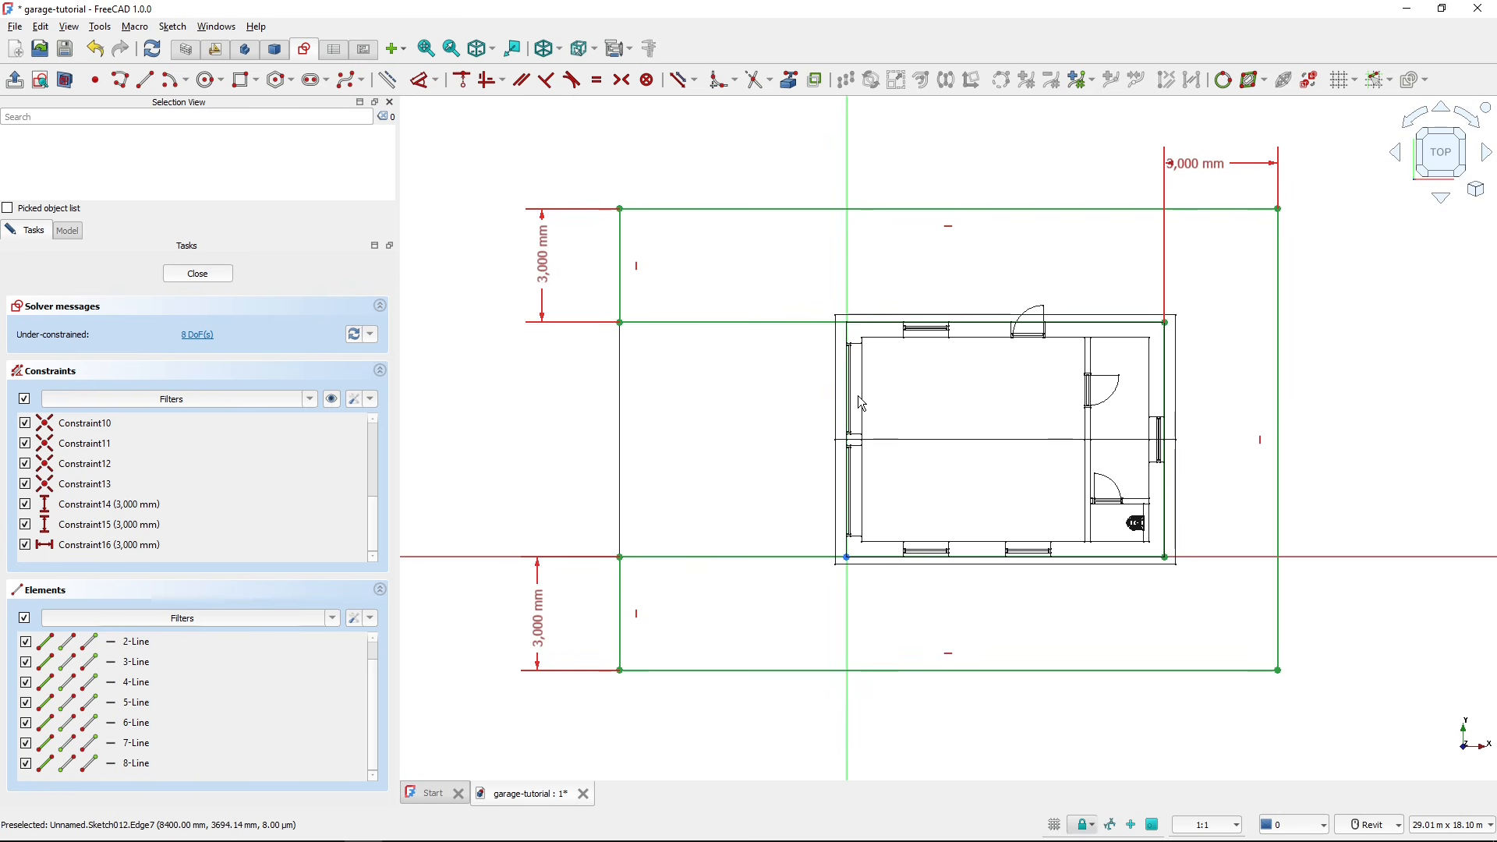
click(848, 244)
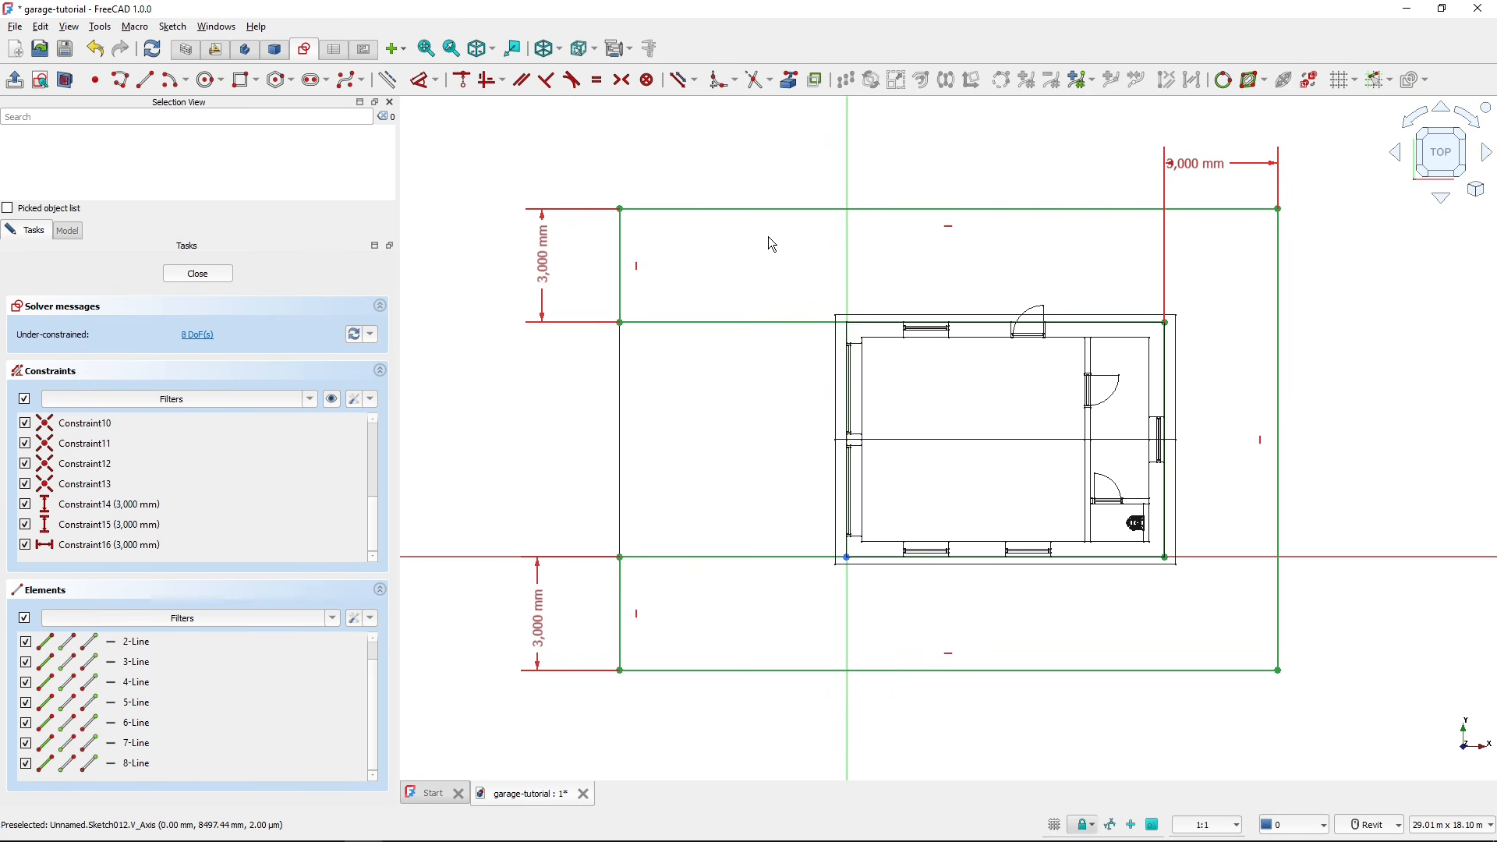
click(198, 275)
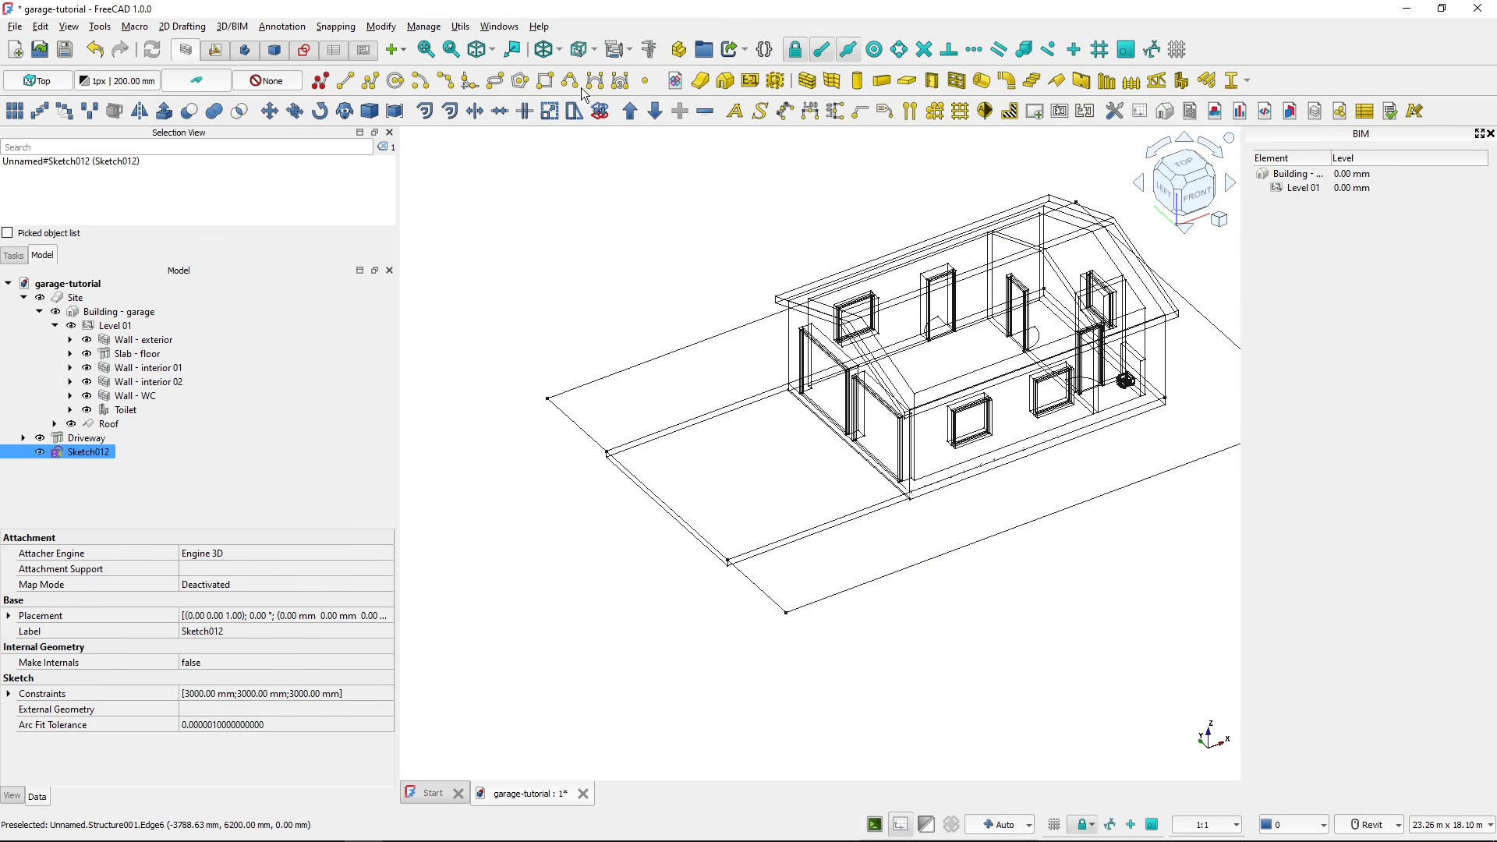
click(577, 51)
click(550, 49)
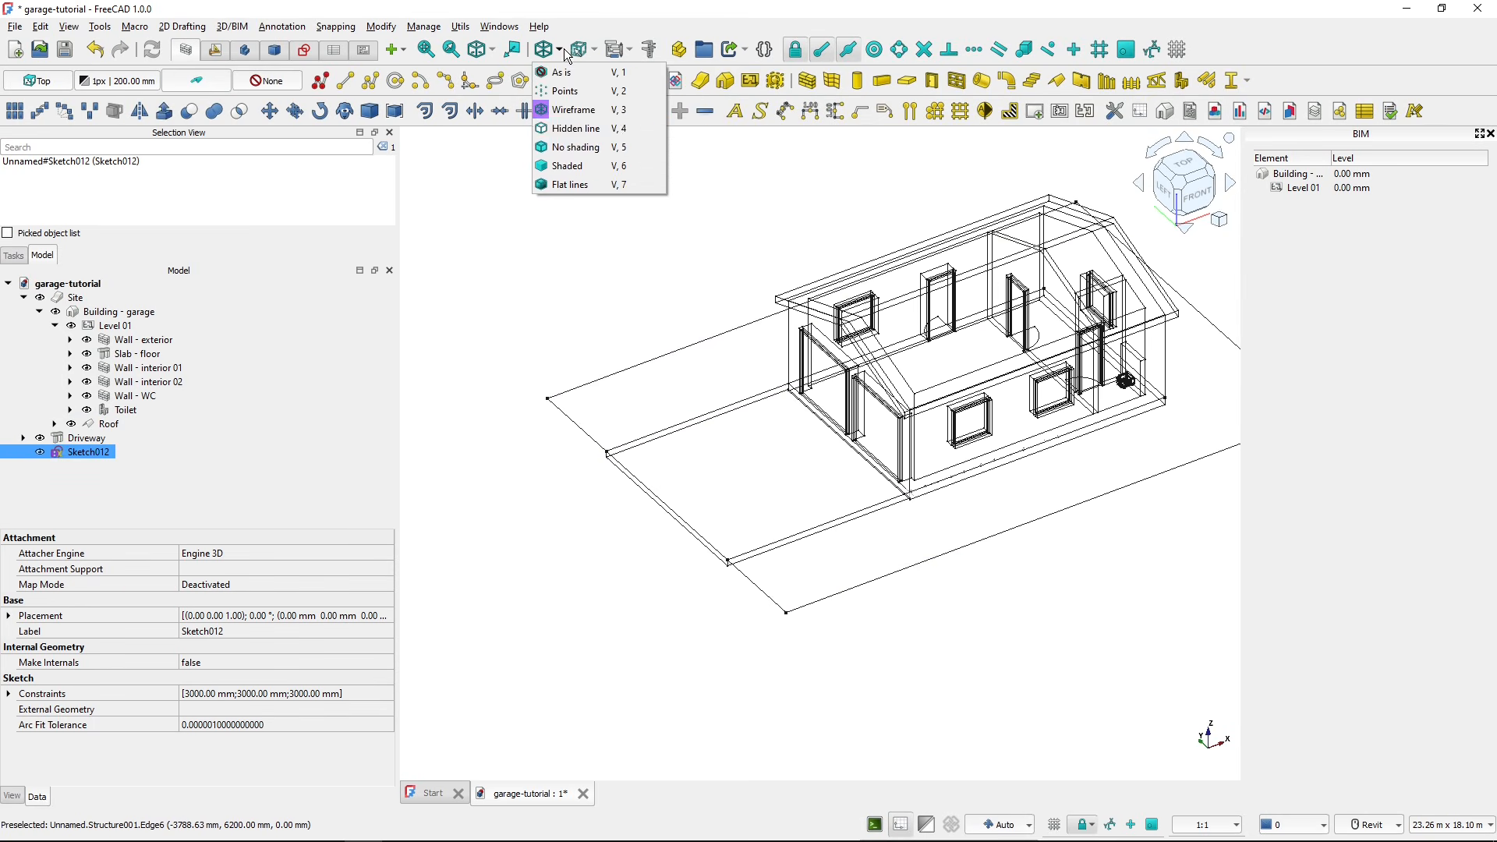
click(576, 78)
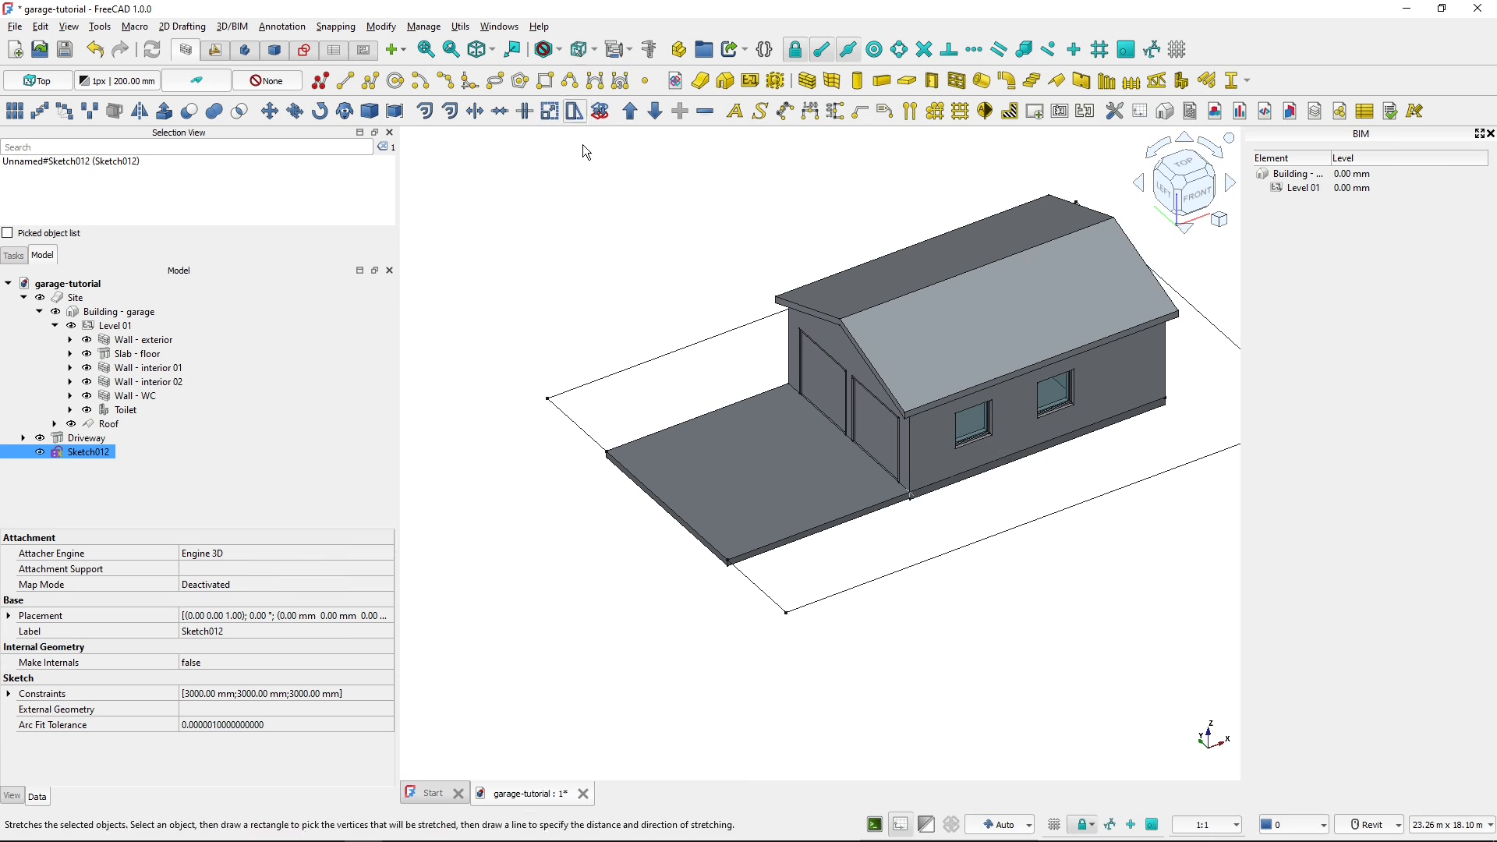
- Create a slab from the ground outline sketch surrounding the garage and driveway
click(576, 271)
scroll(583, 273, down, 1)
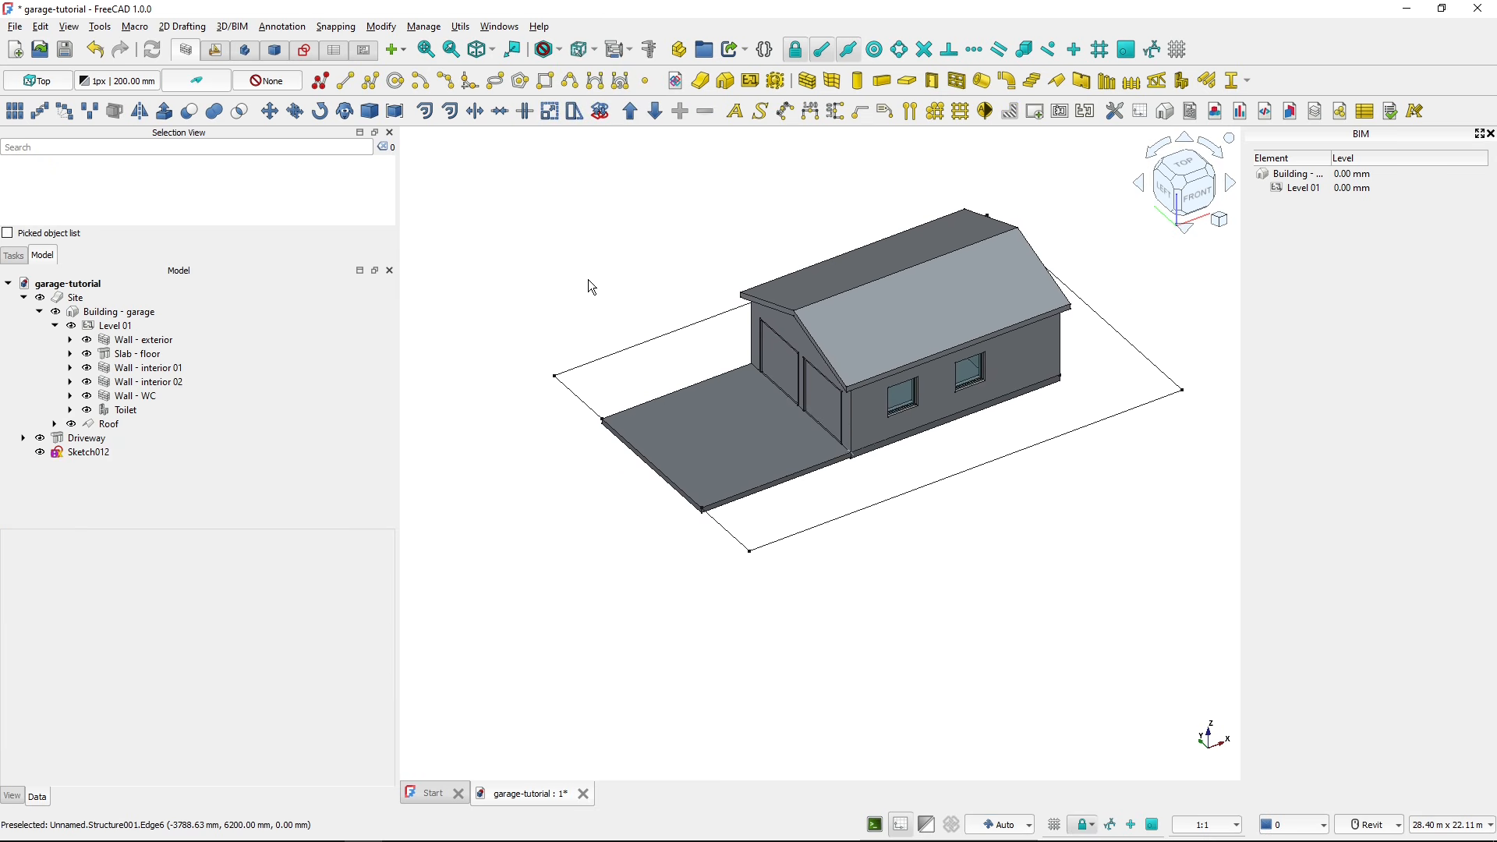
mouse_move(593, 293)
middle_down()
mouse_move(595, 326)
mouse_move(635, 351)
middle_up()
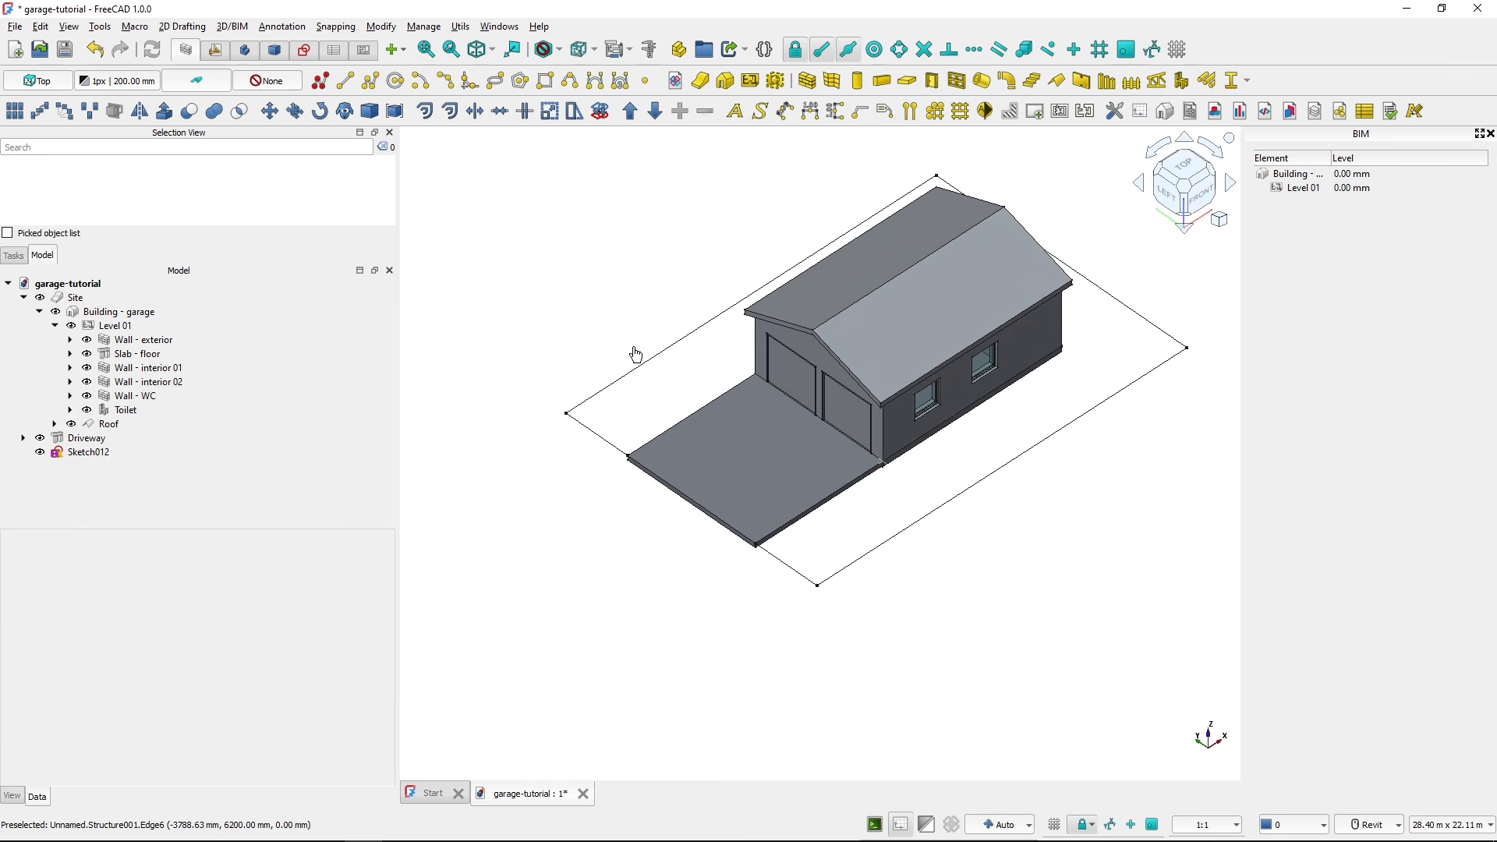
click(636, 375)
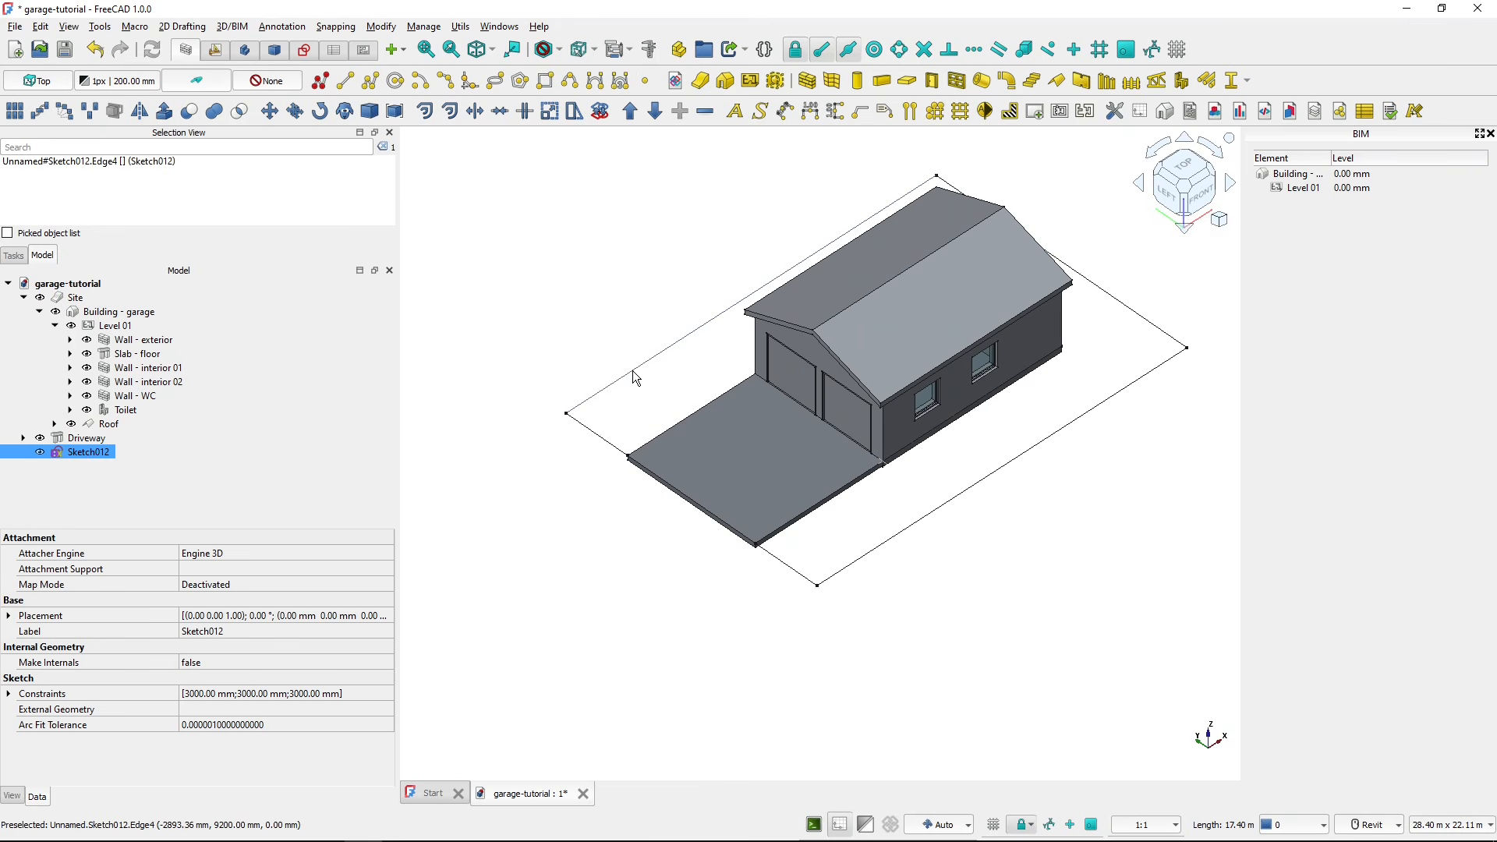
click(903, 81)
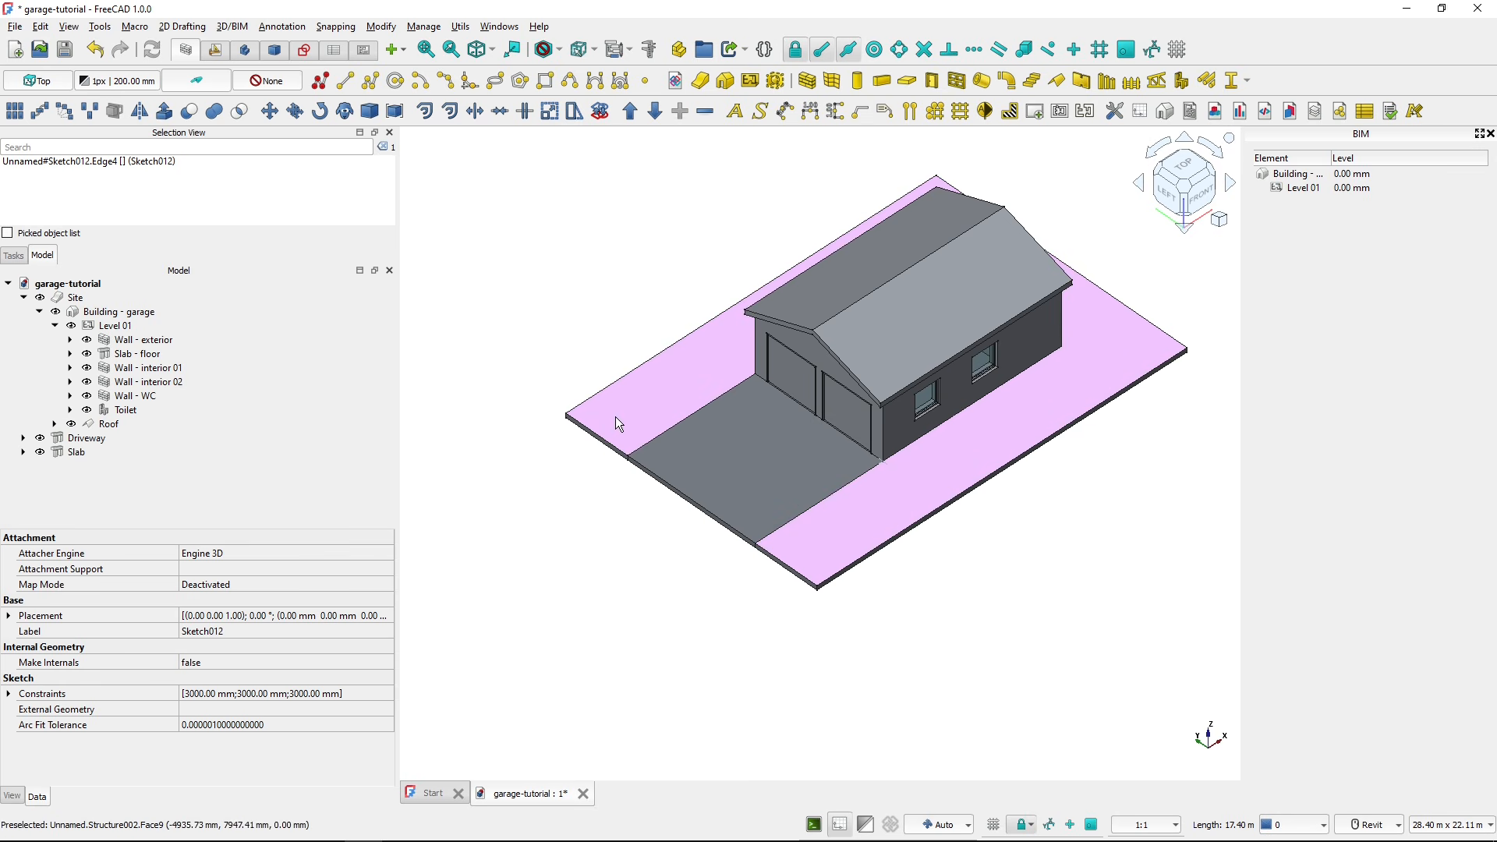
- Rename the new ground slab as Grass
click(104, 453)
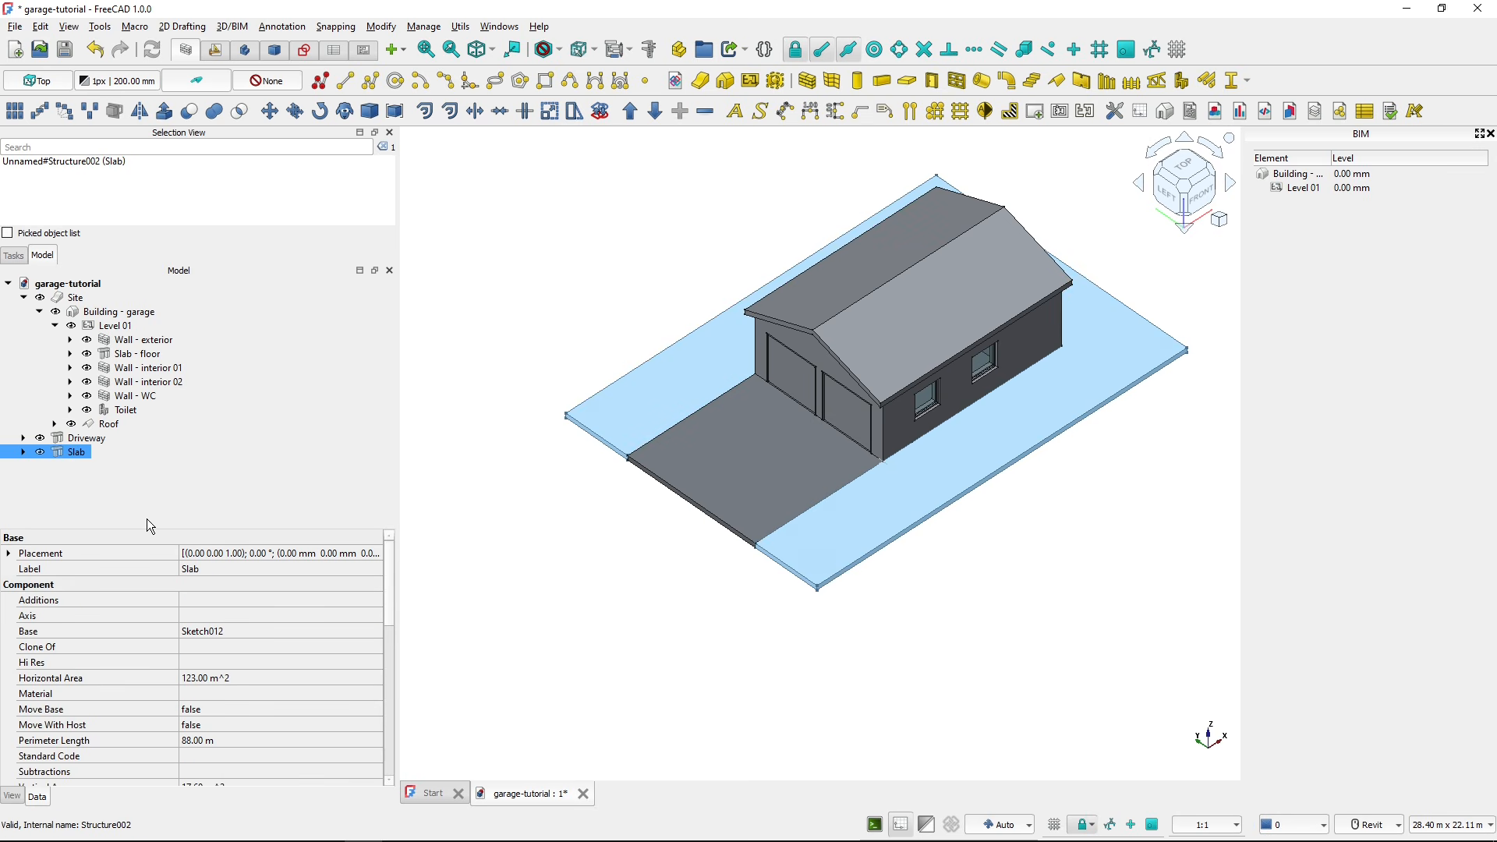
key(F2)
key(BackSpace)
key(BackSpace)
key(BackSpace)
key(BackSpace)
text(Grass)
key(Return)
- Move the Driveway and Grass slabs into the Site object
click(84, 438)
ctrl+click(81, 456)
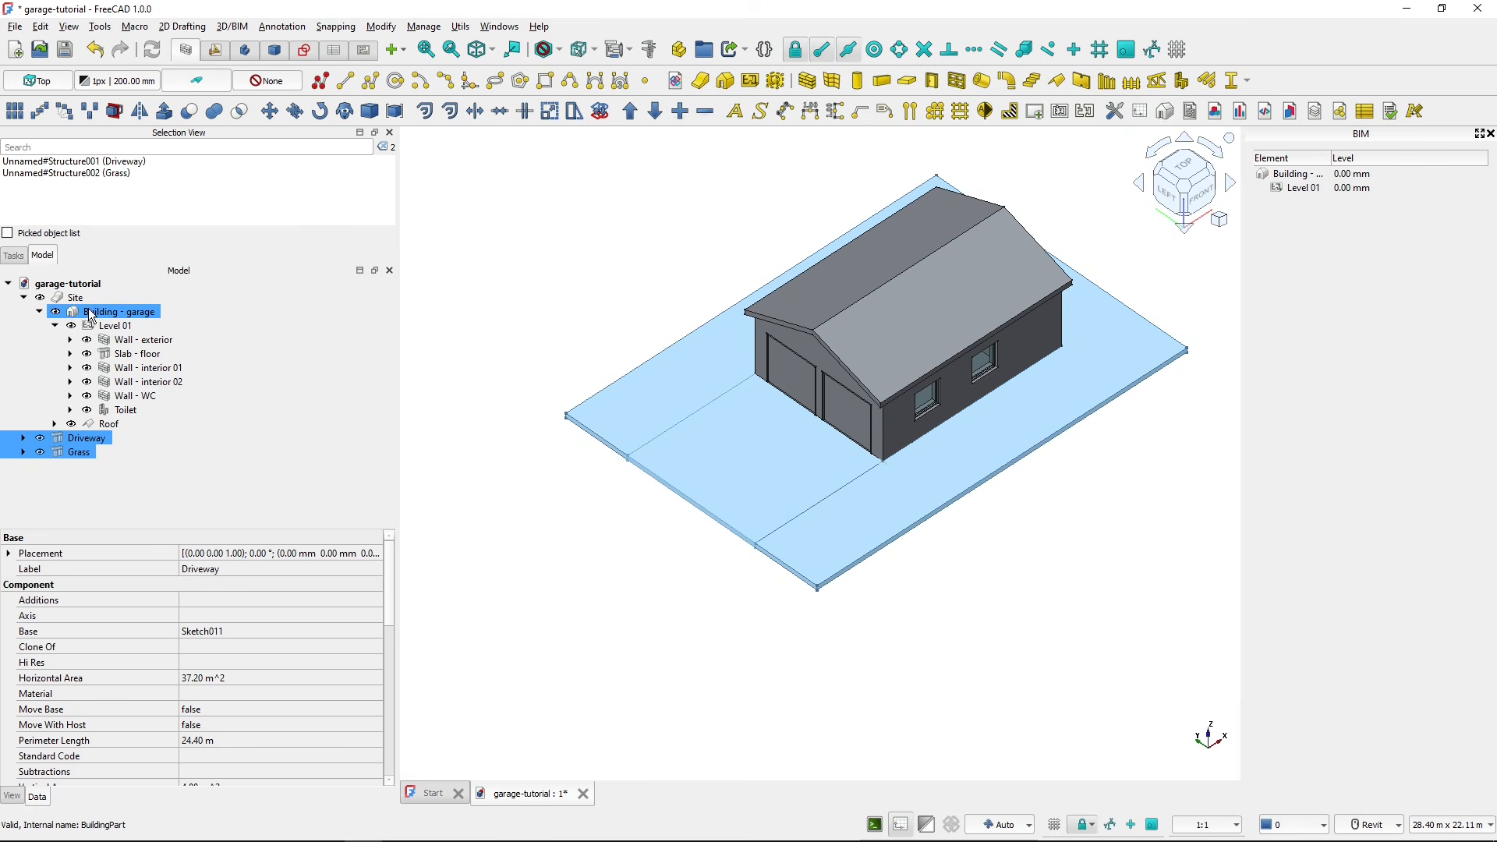
drag(64, 440, 119, 300)
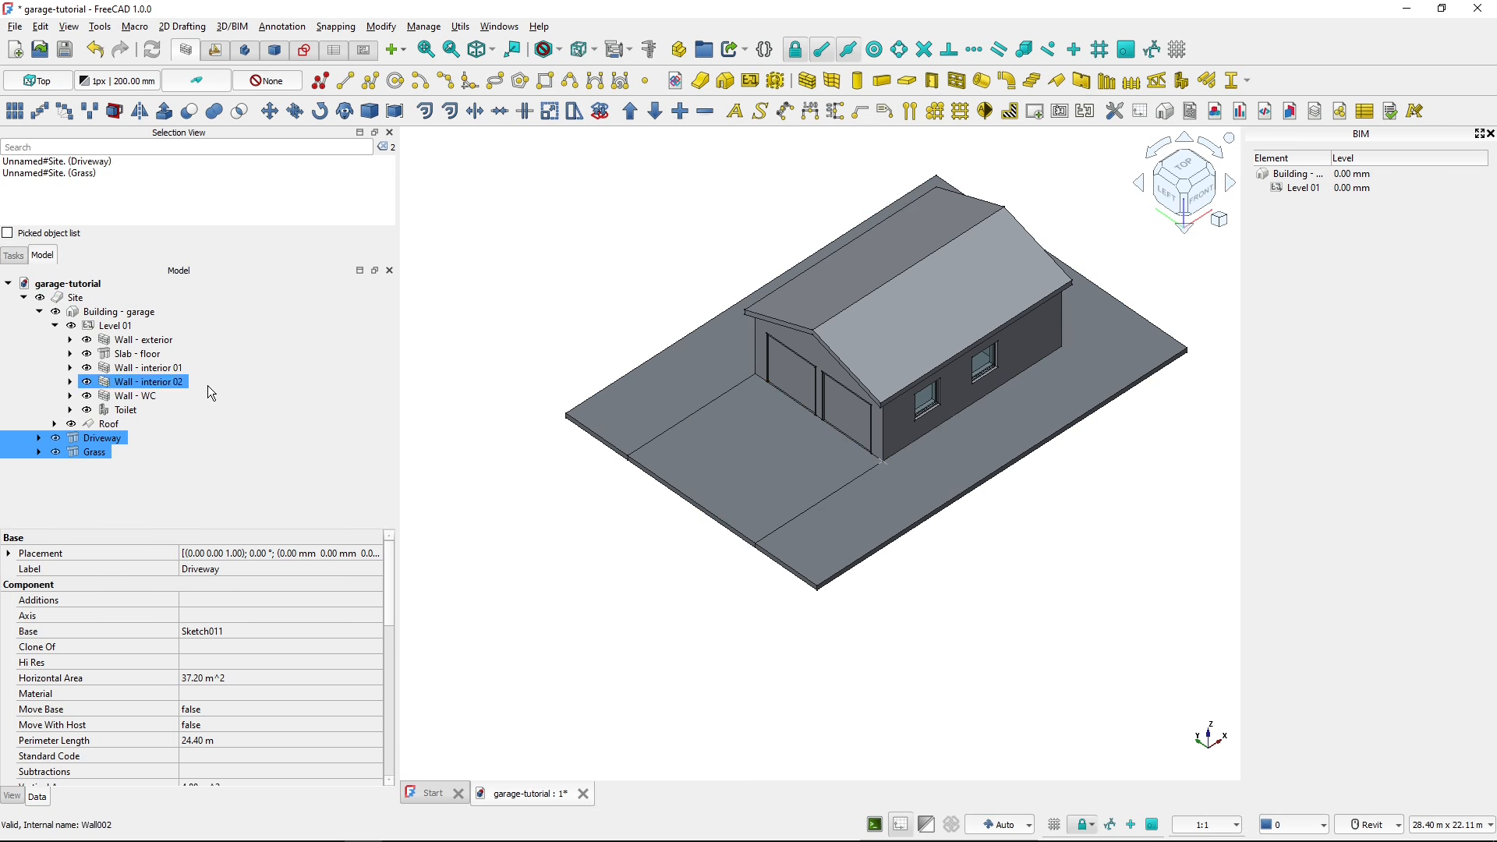
click(502, 547)
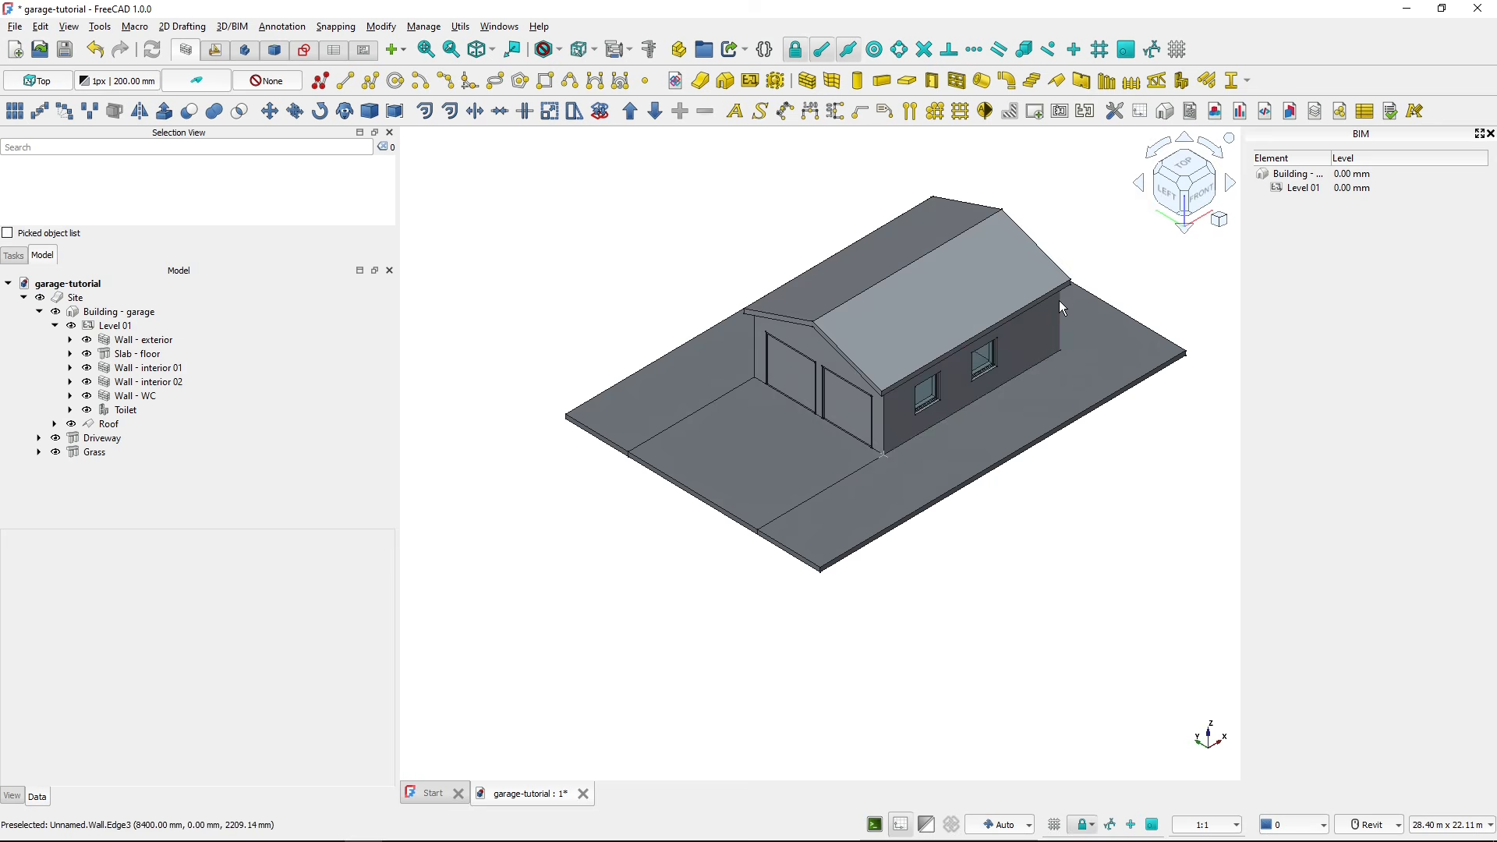
- Set the roof's diffuse color to pure red (#ff0000) in its custom appearance
key(v)
key(f)
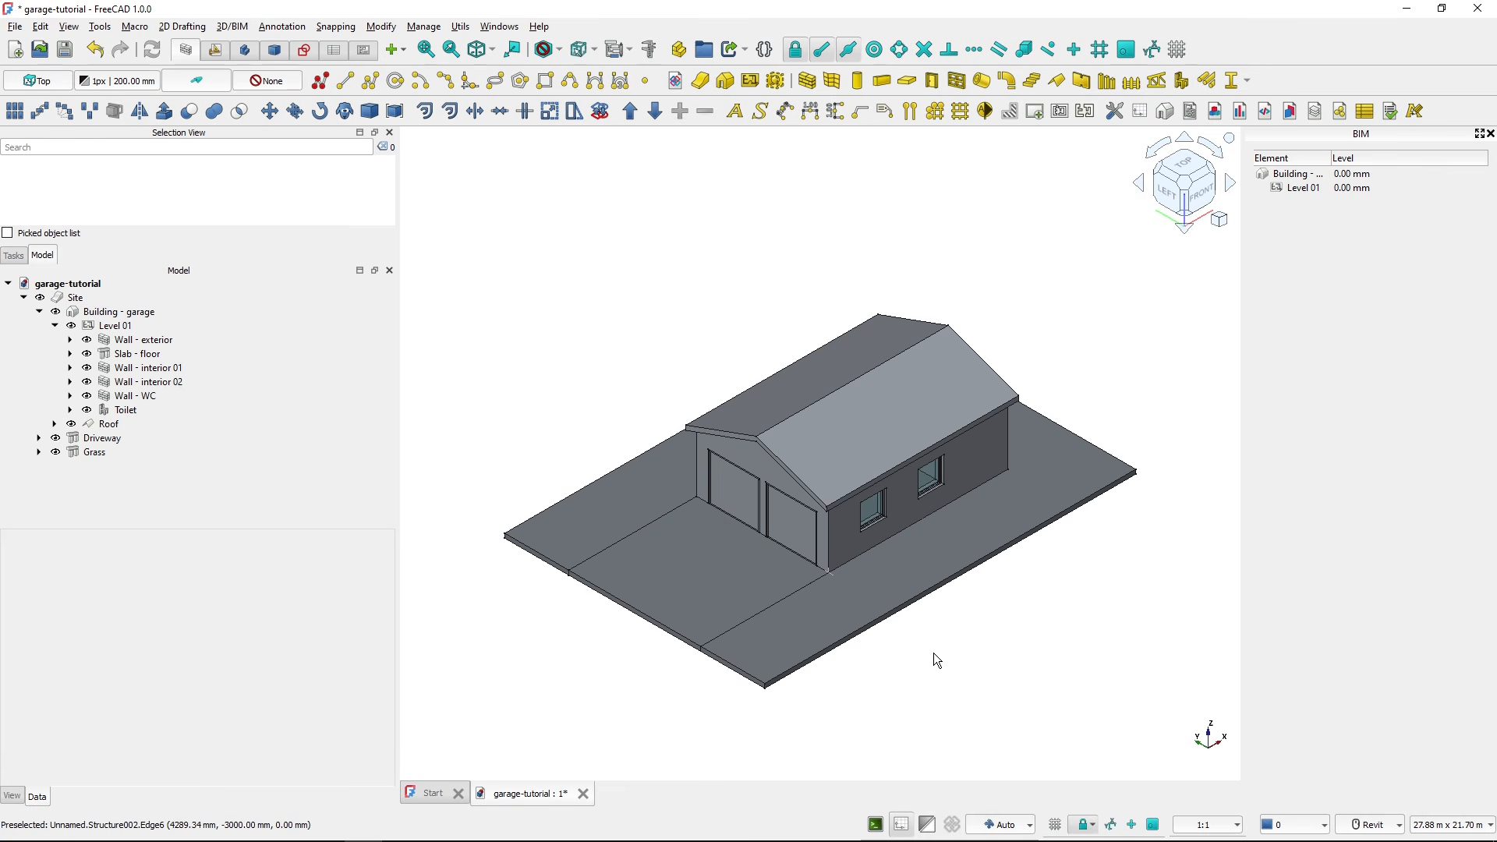
click(902, 421)
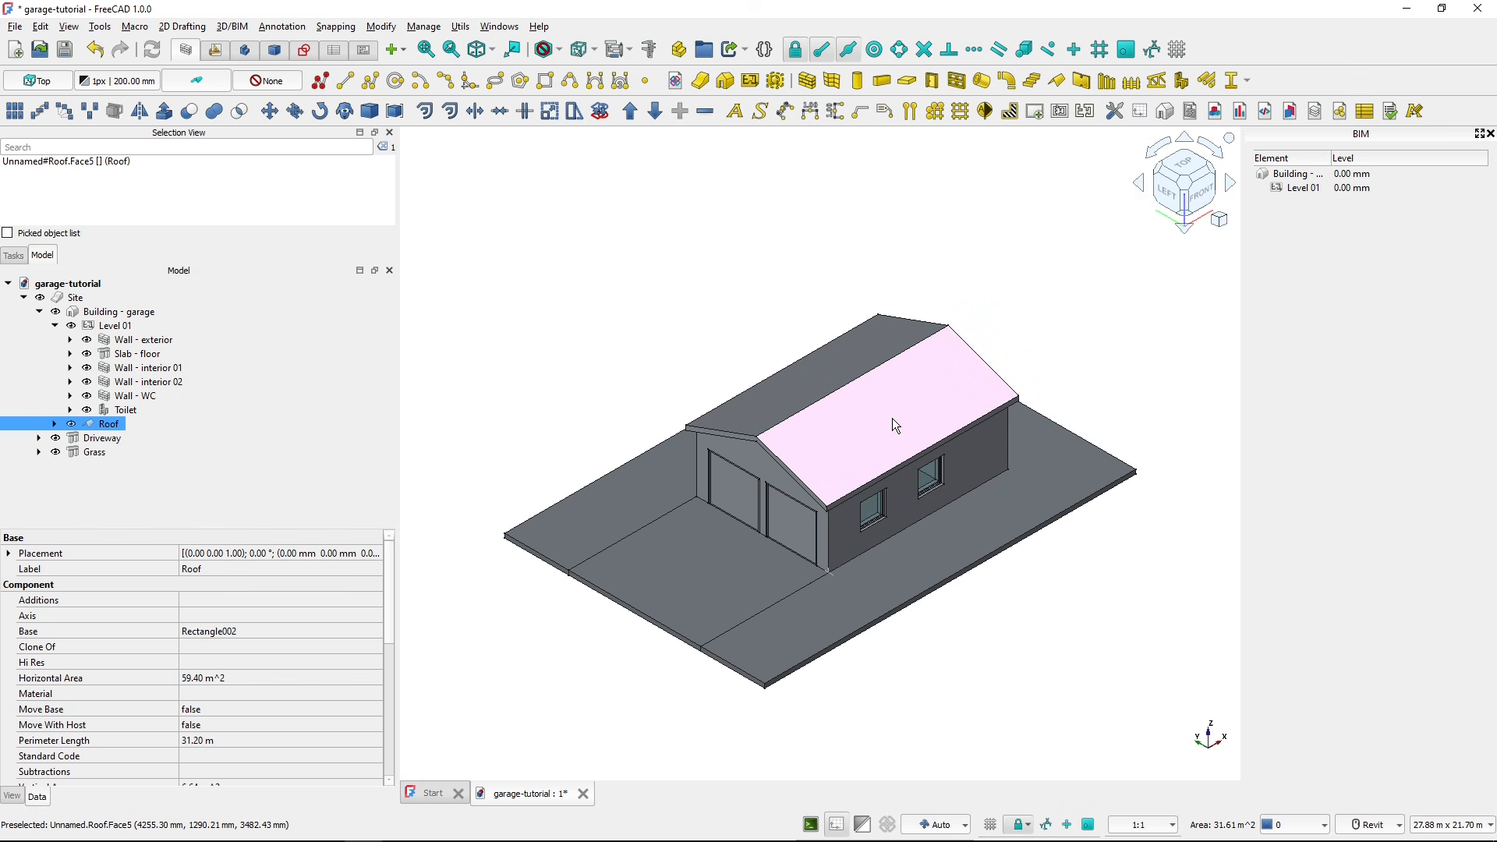
right_click(892, 418)
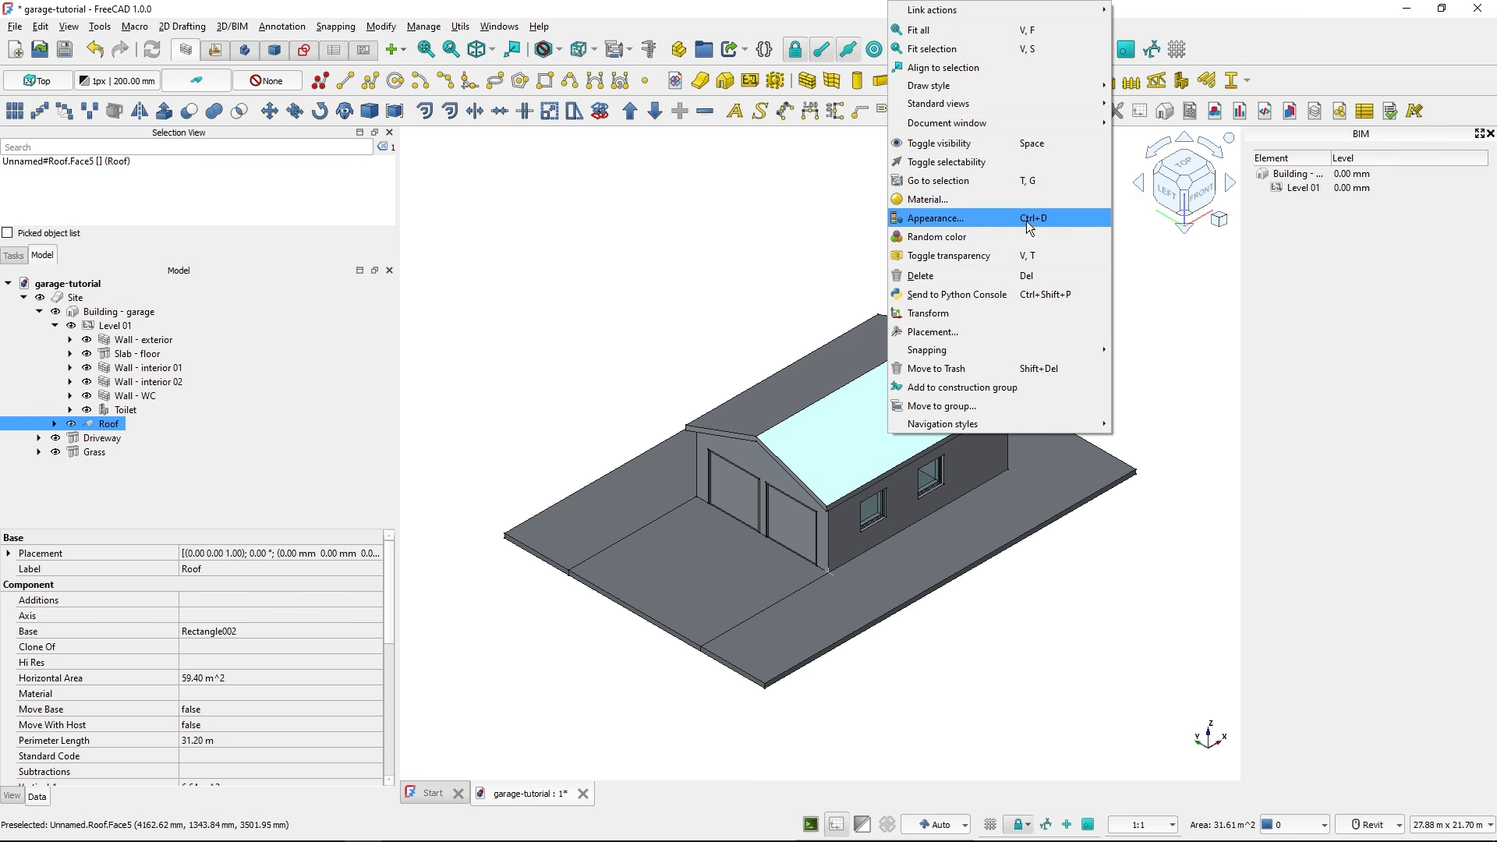
click(957, 220)
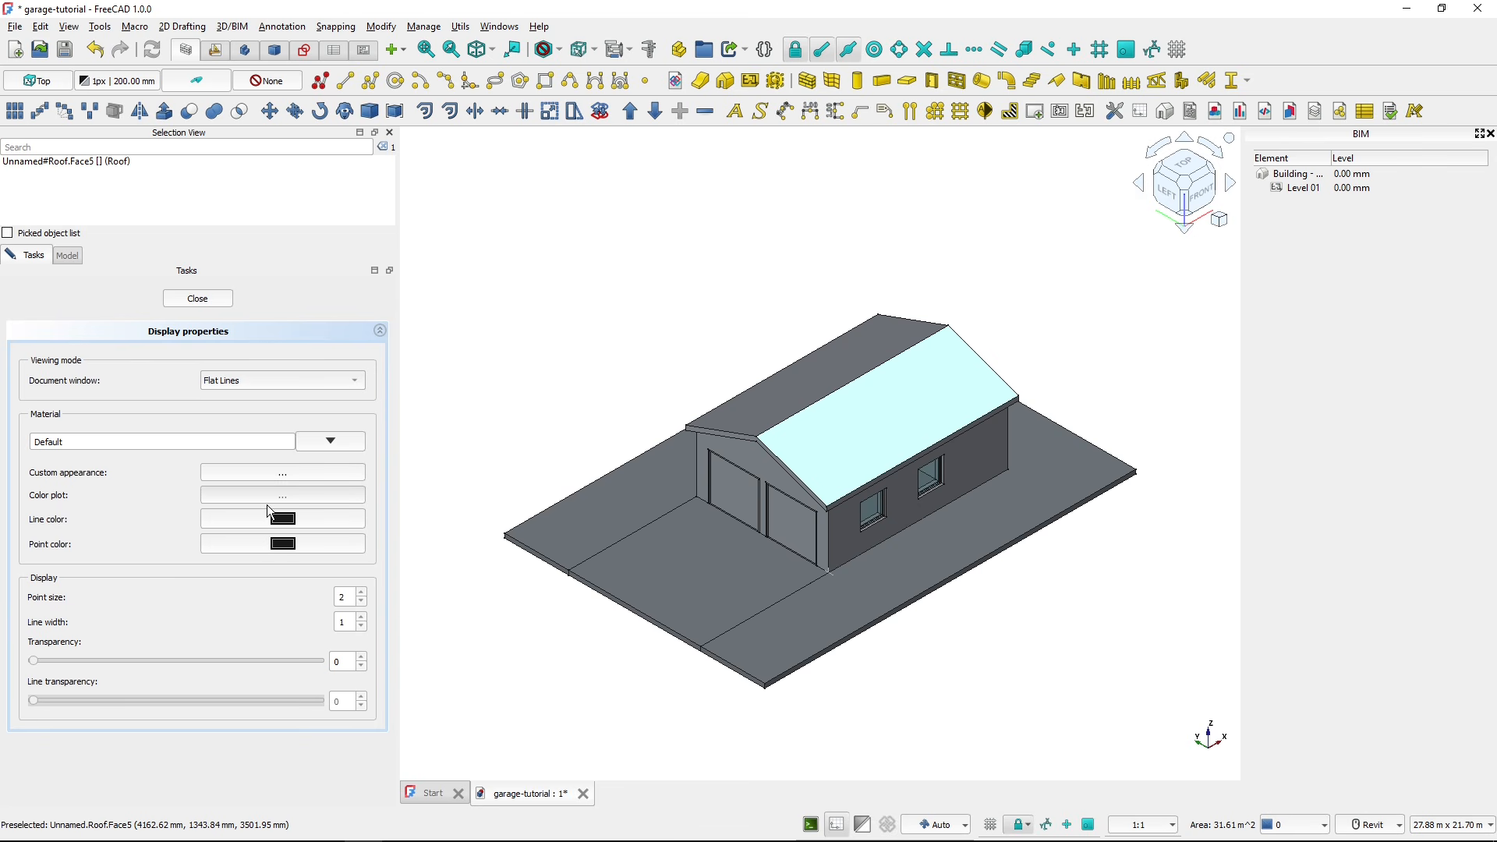
click(300, 475)
click(797, 380)
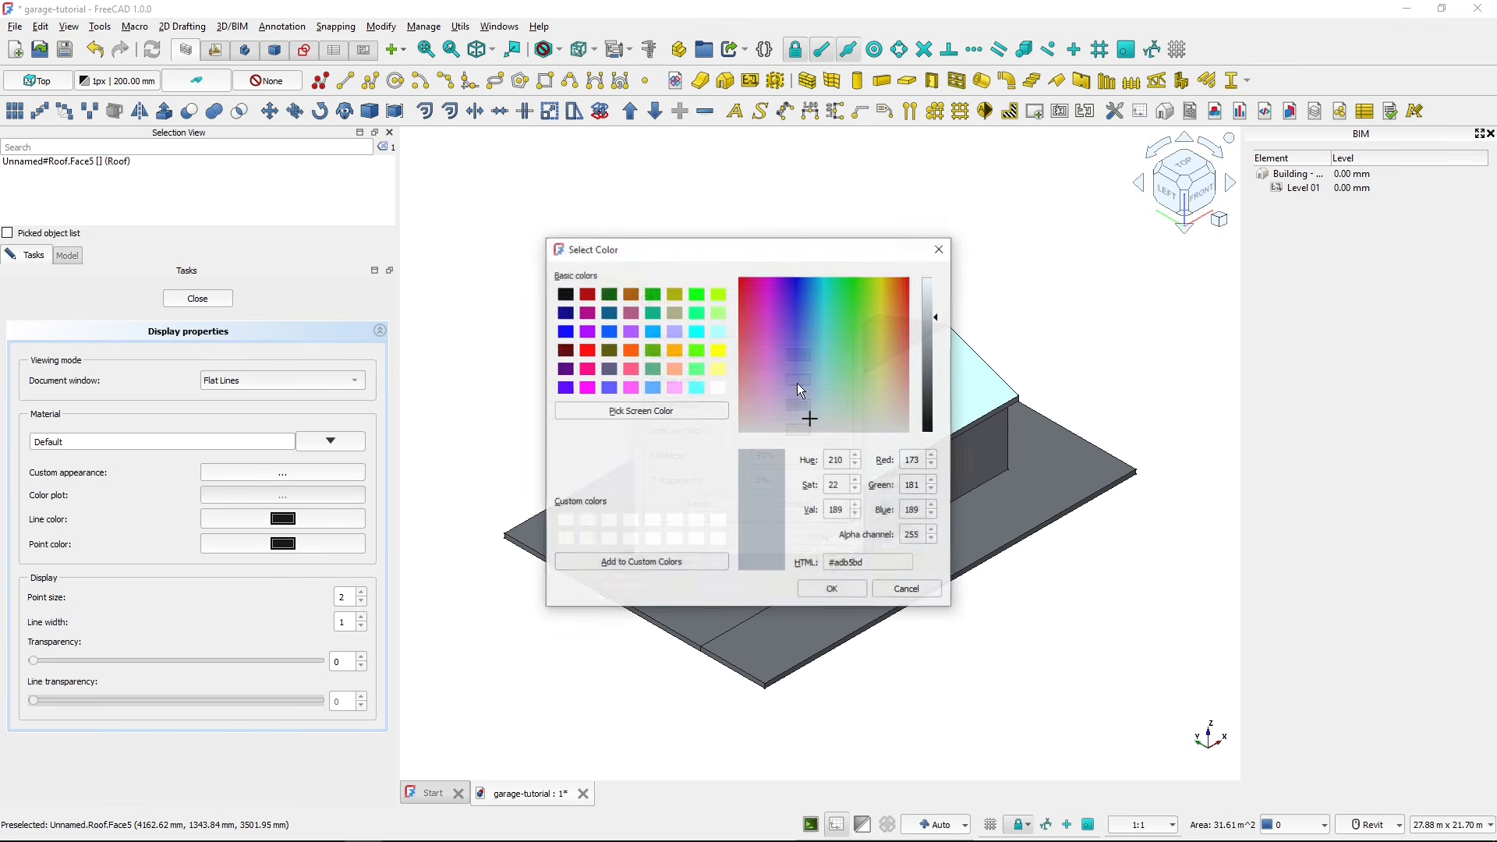
click(587, 350)
click(827, 589)
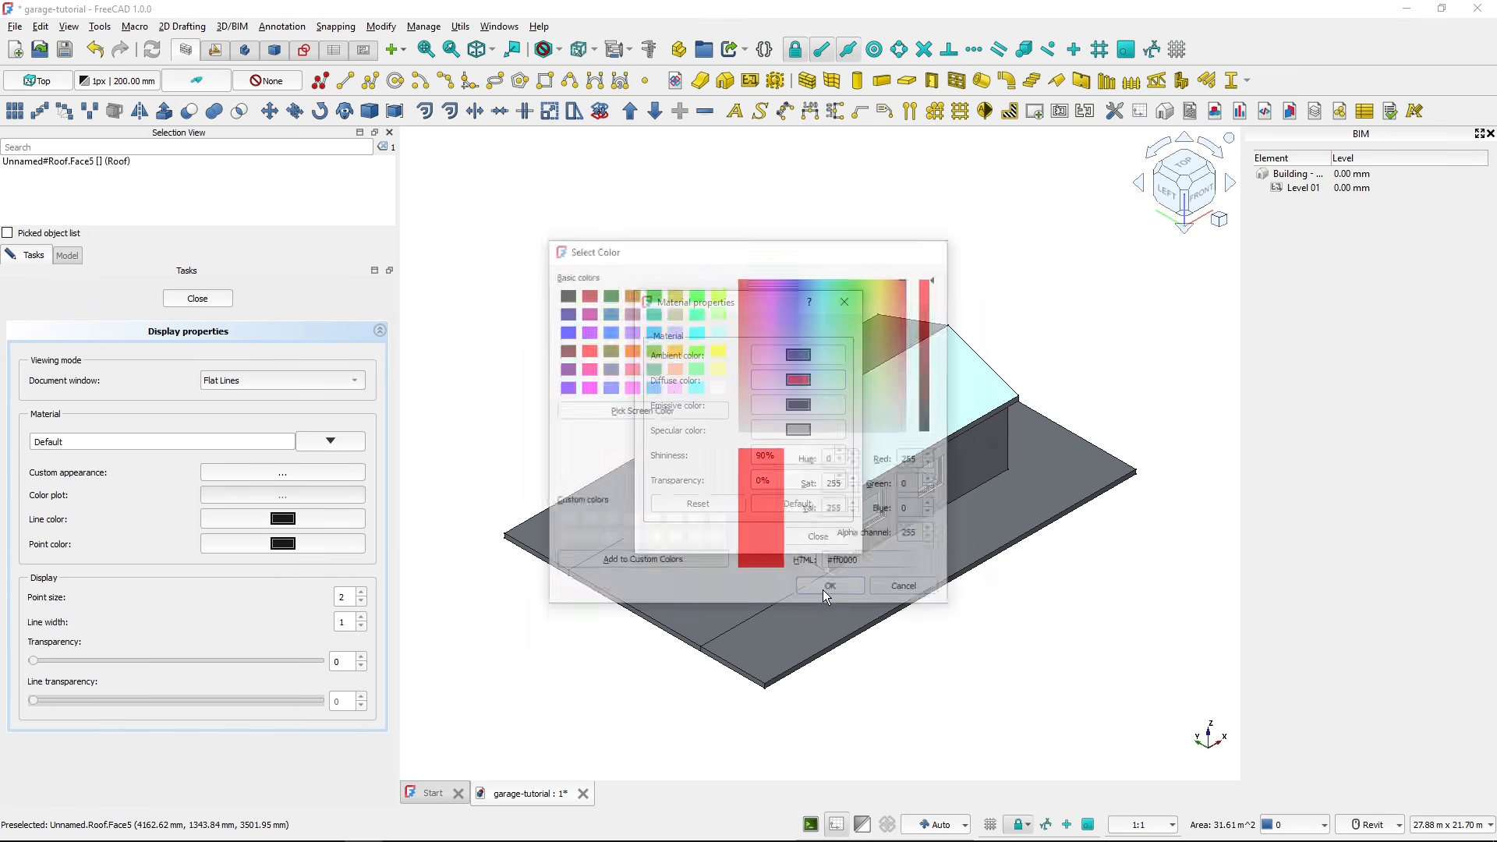
click(704, 688)
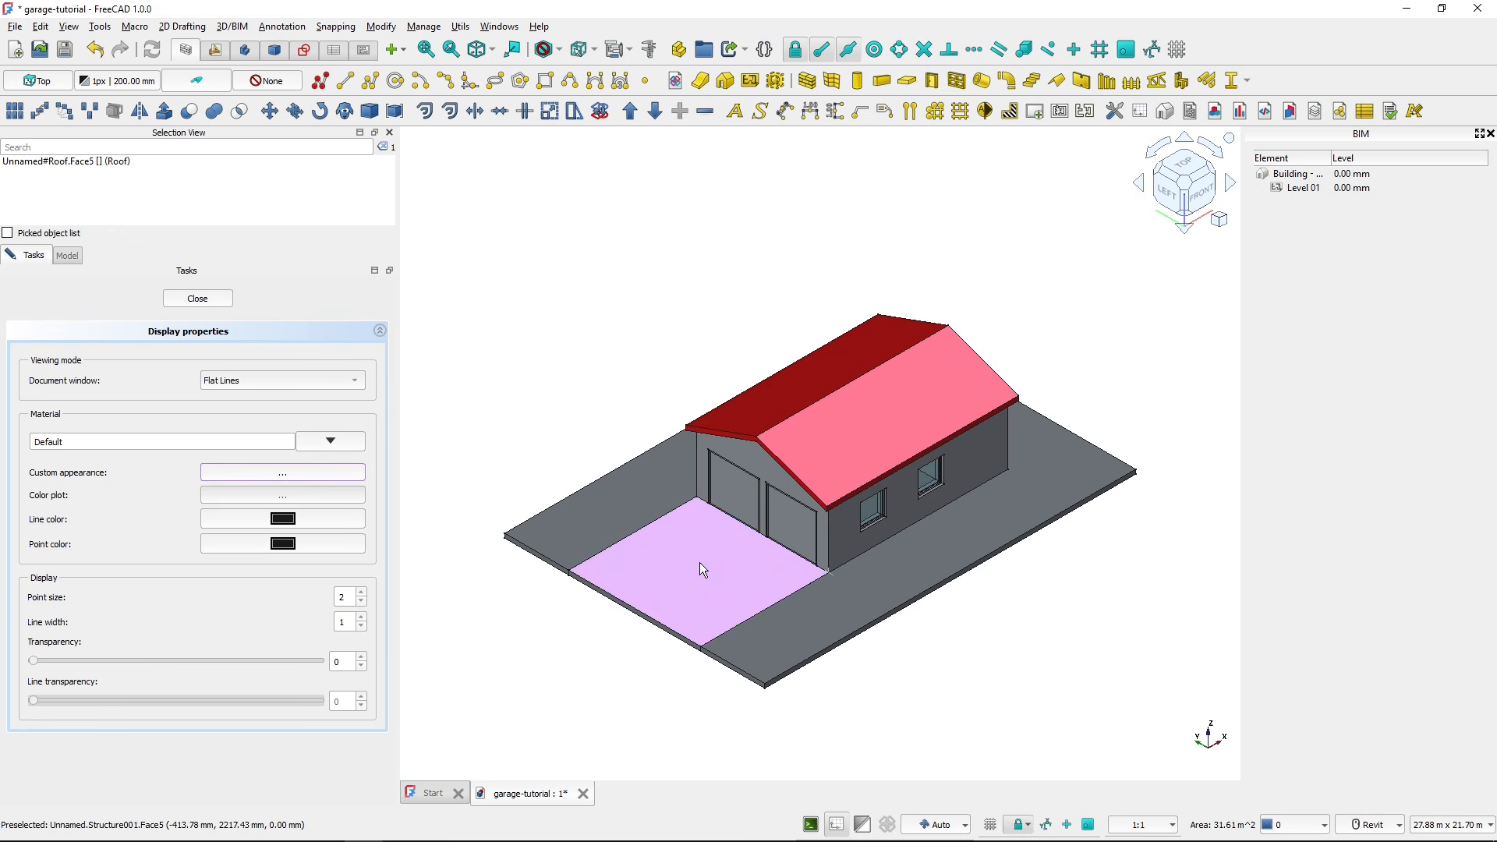
- Set the Grass slab's diffuse color to green in its custom appearance
click(609, 500)
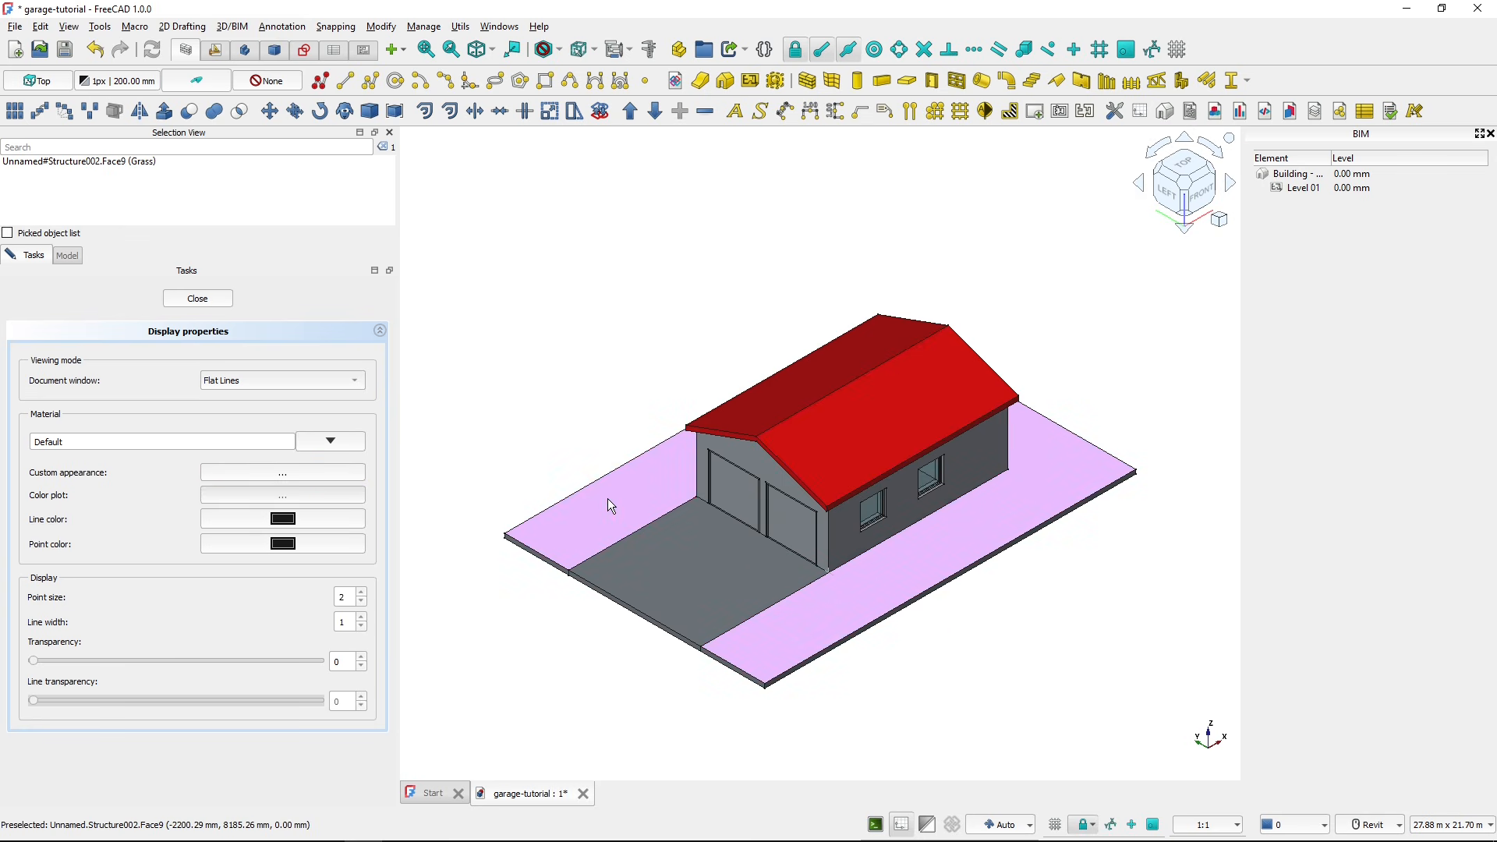
key(ctrl)
click(296, 471)
click(779, 384)
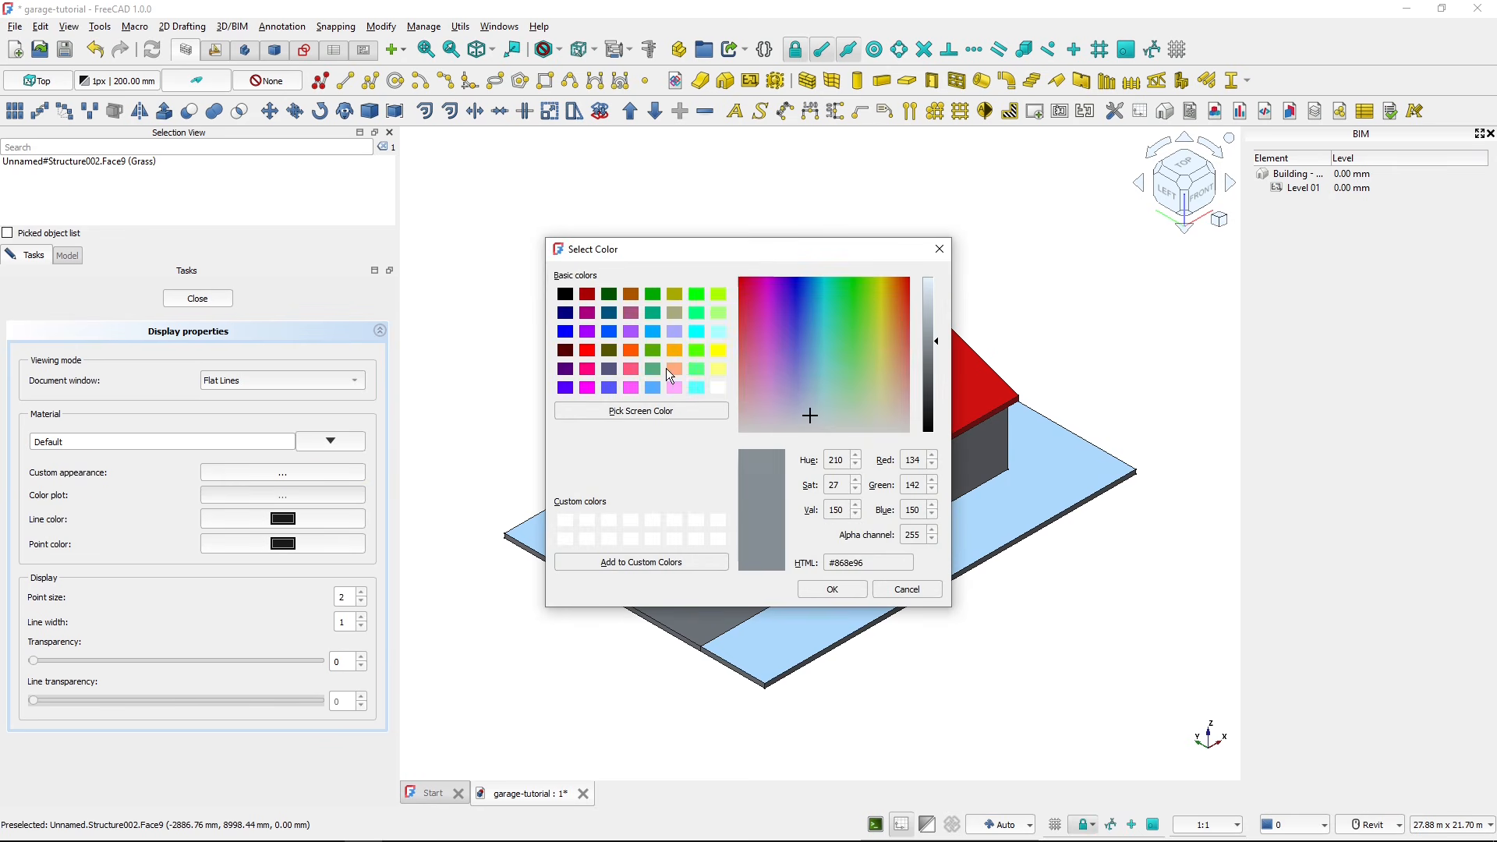
click(654, 295)
click(831, 589)
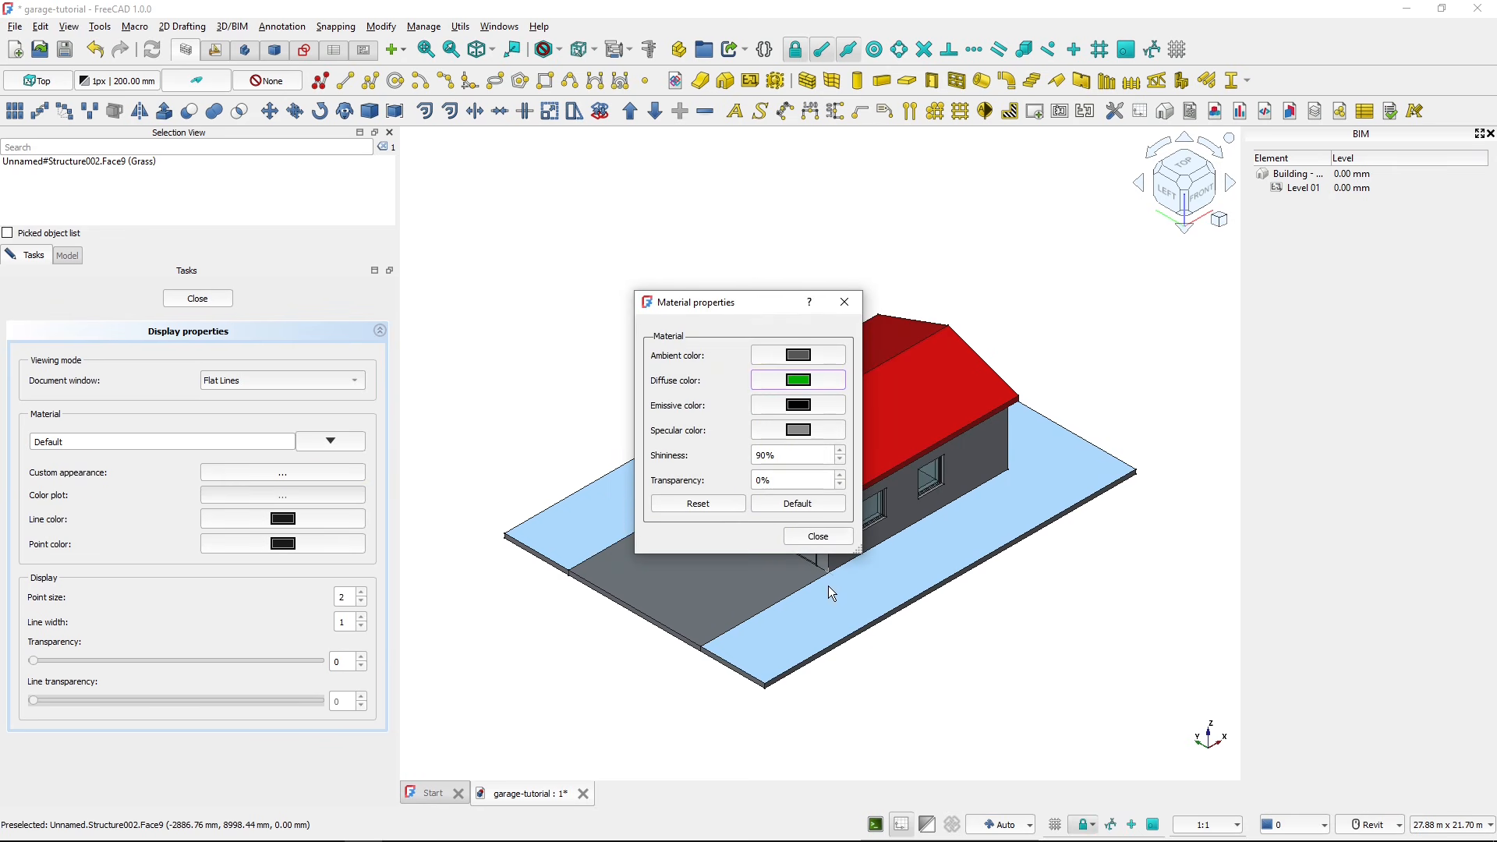
click(818, 537)
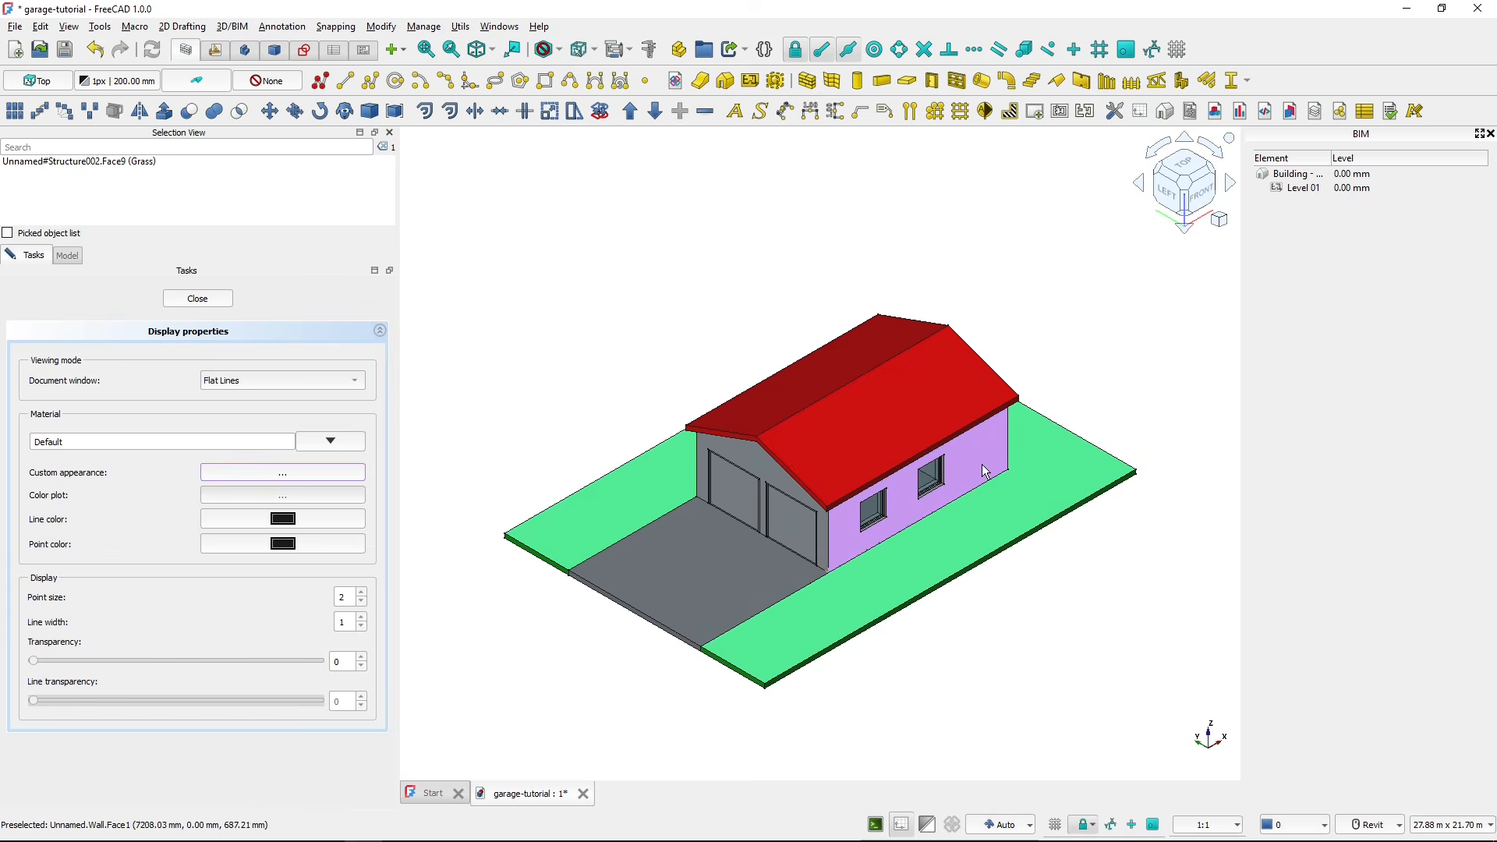
- Set the exterior wall's diffuse color to white and close the display properties
click(302, 467)
click(806, 380)
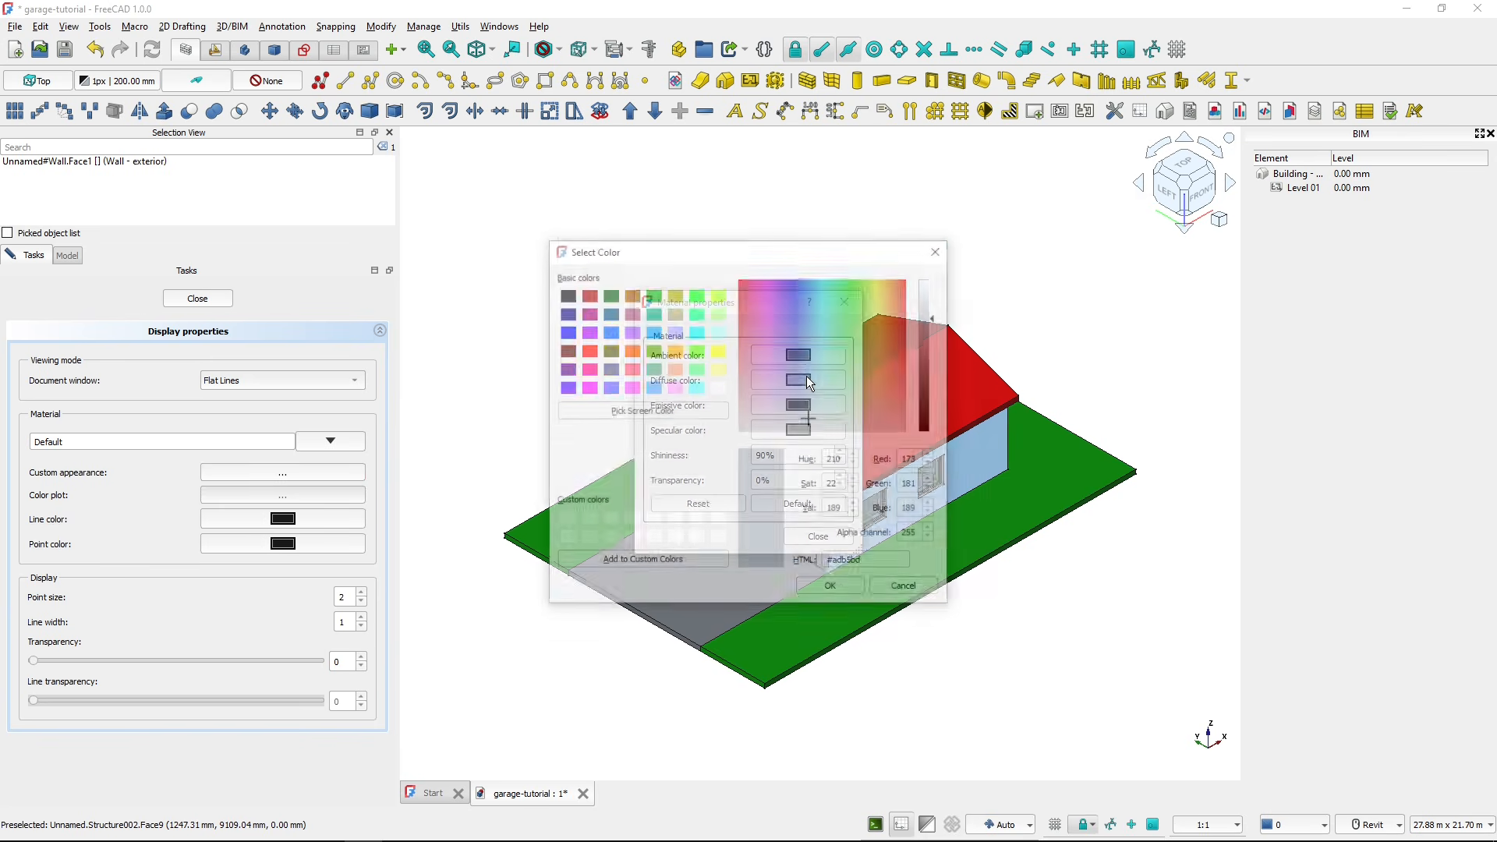
drag(937, 315, 934, 264)
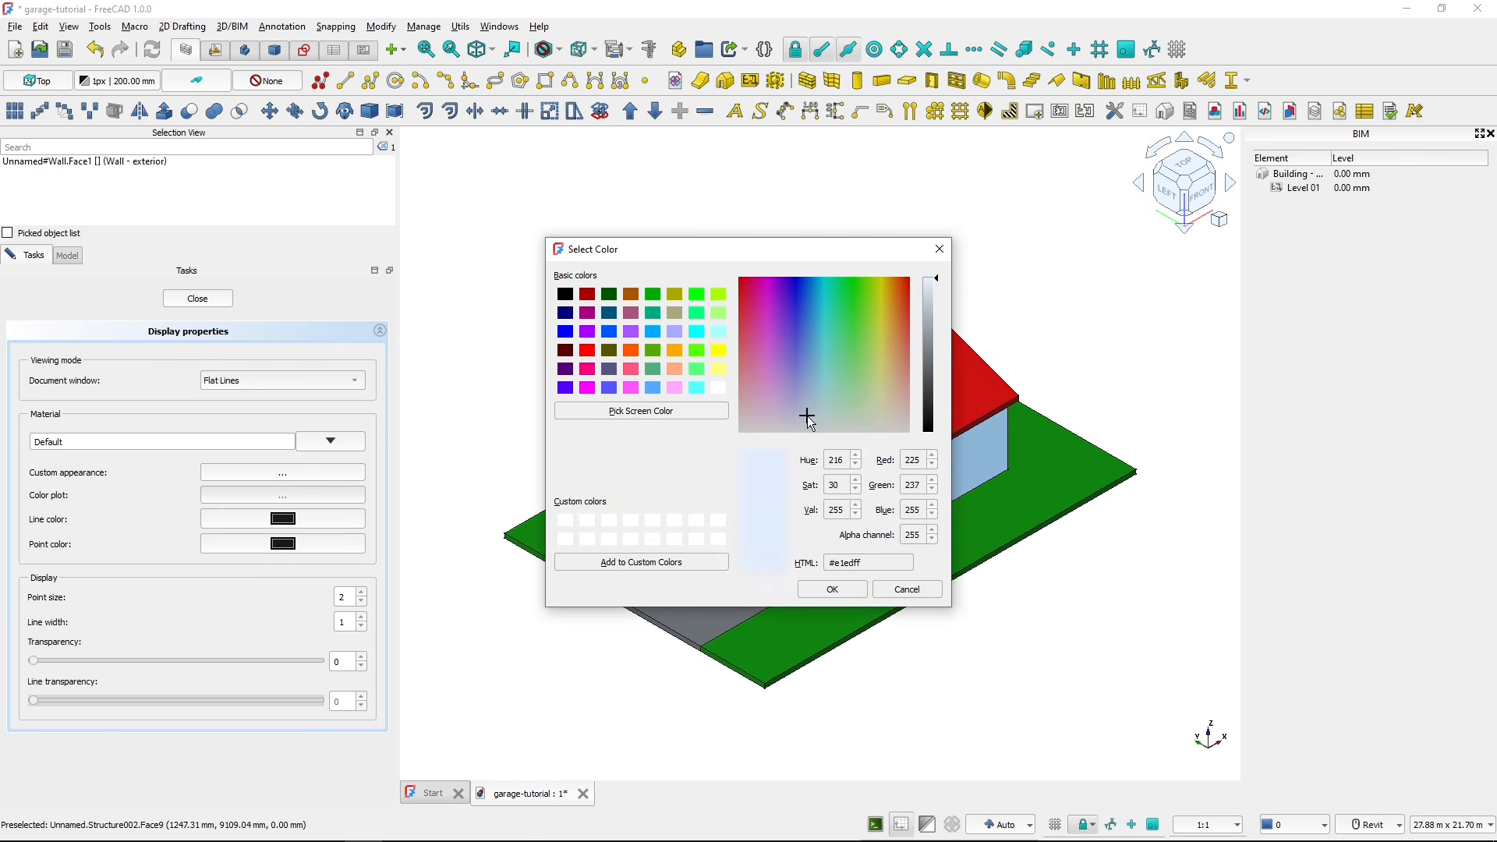
drag(807, 415, 815, 433)
click(831, 589)
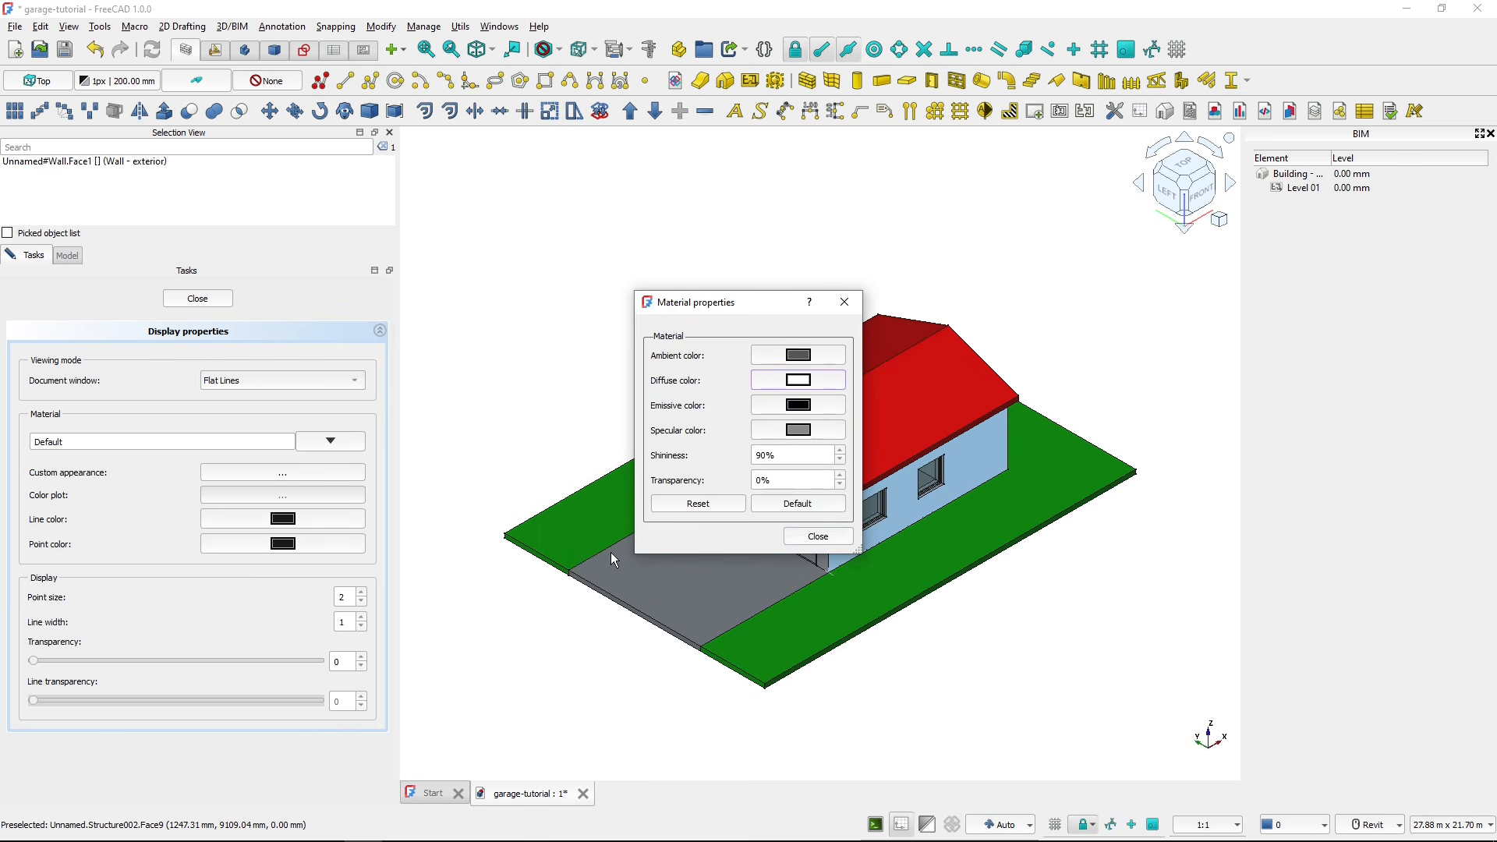
click(812, 540)
click(205, 303)
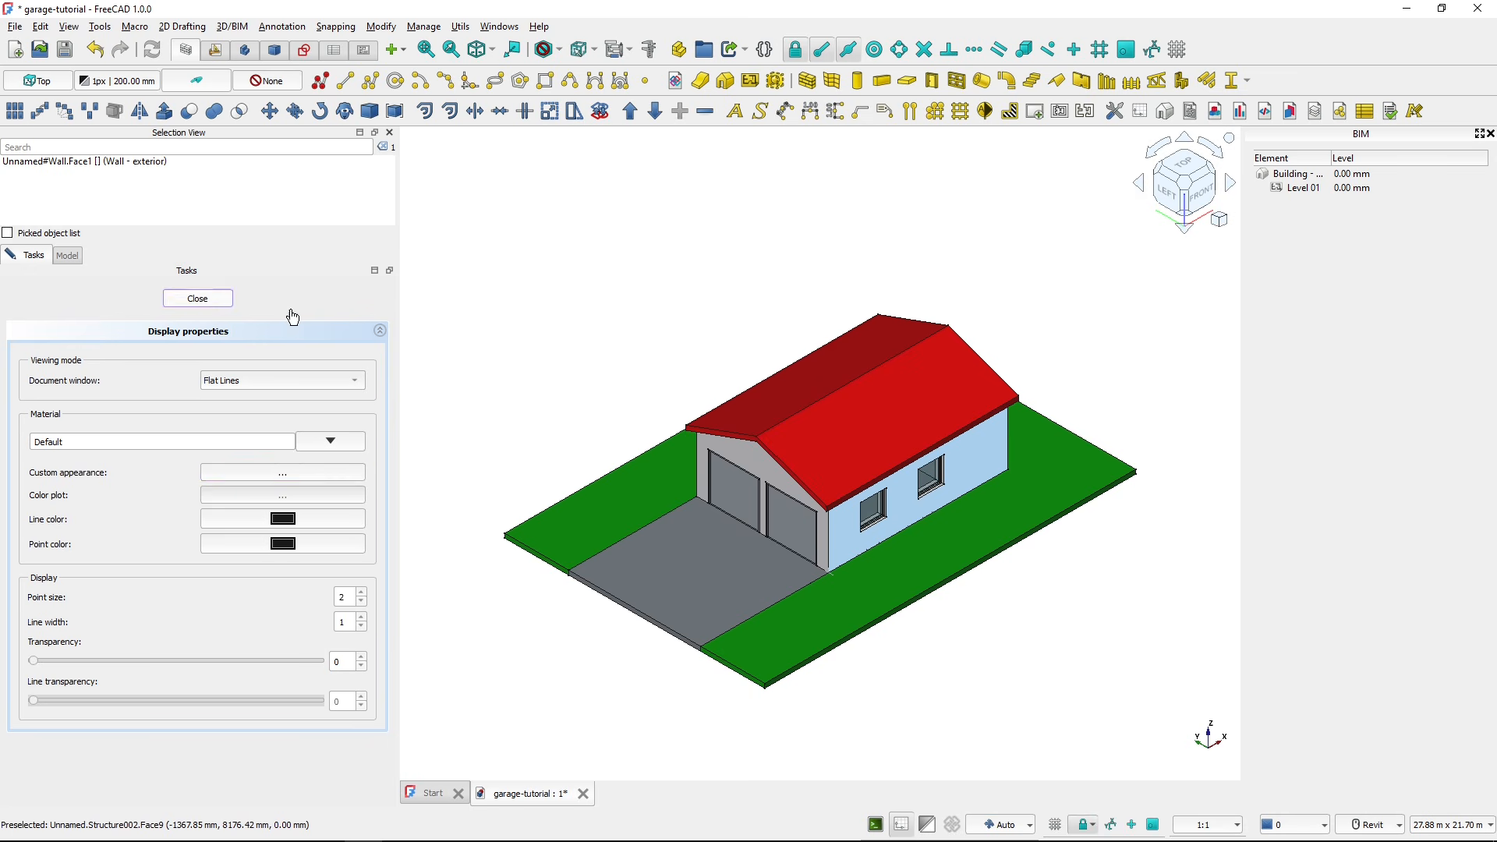
click(527, 316)
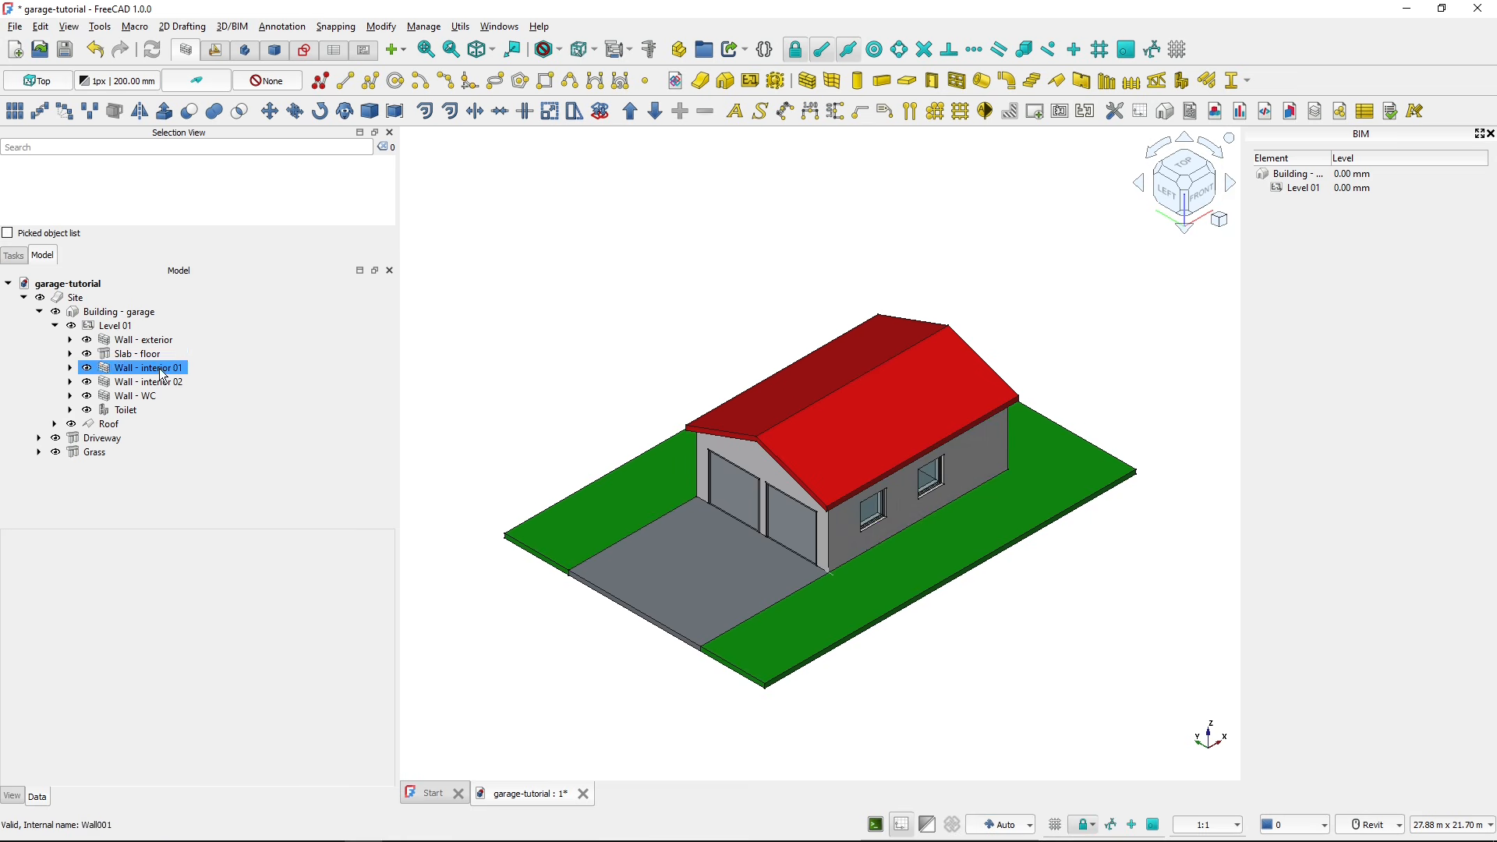
- Set the exterior wall's IFC predefined type to SOLIDWALL
click(134, 341)
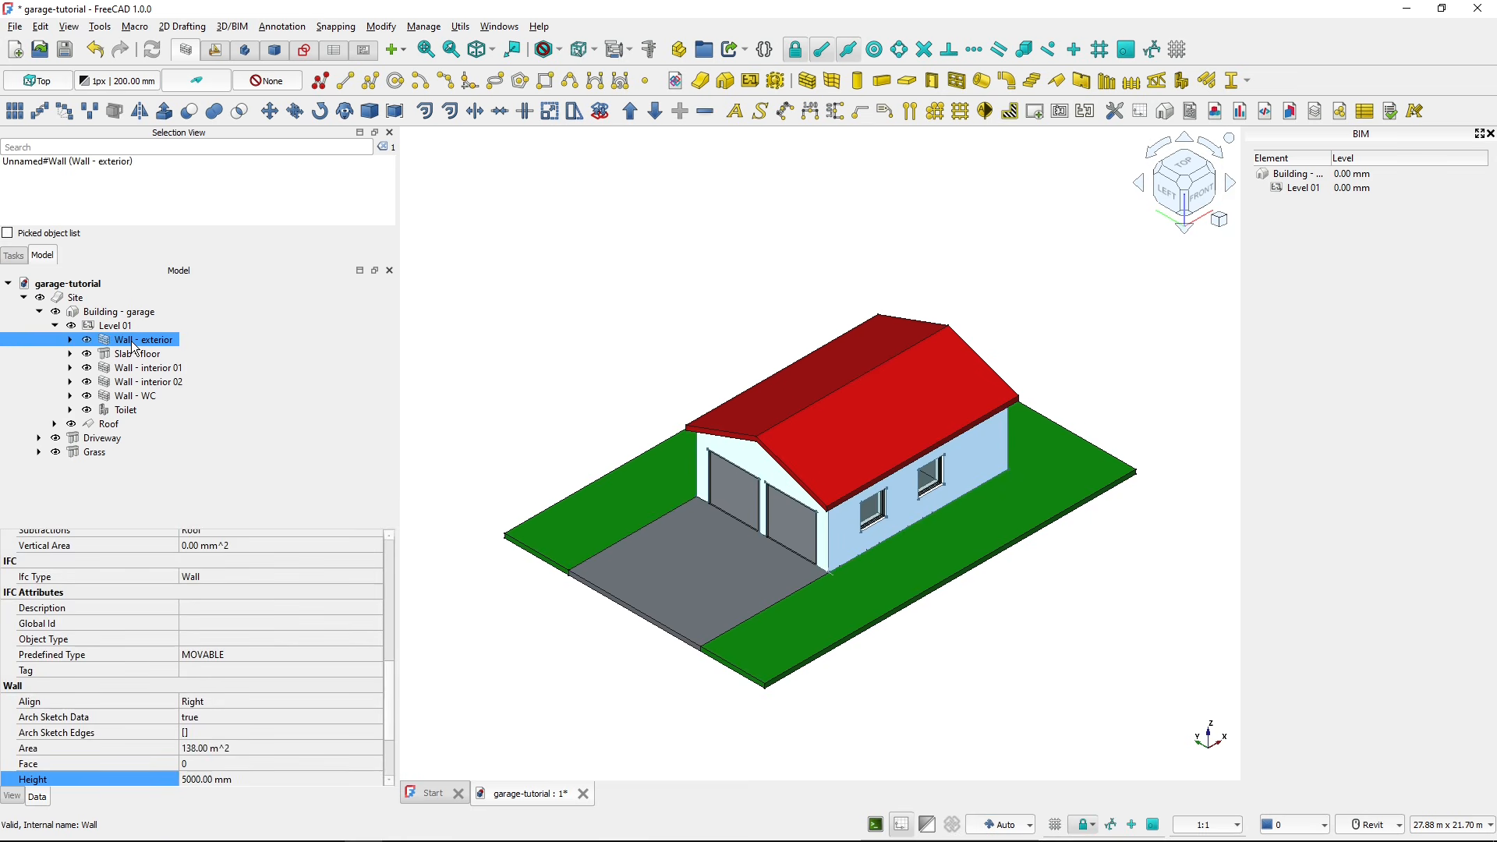
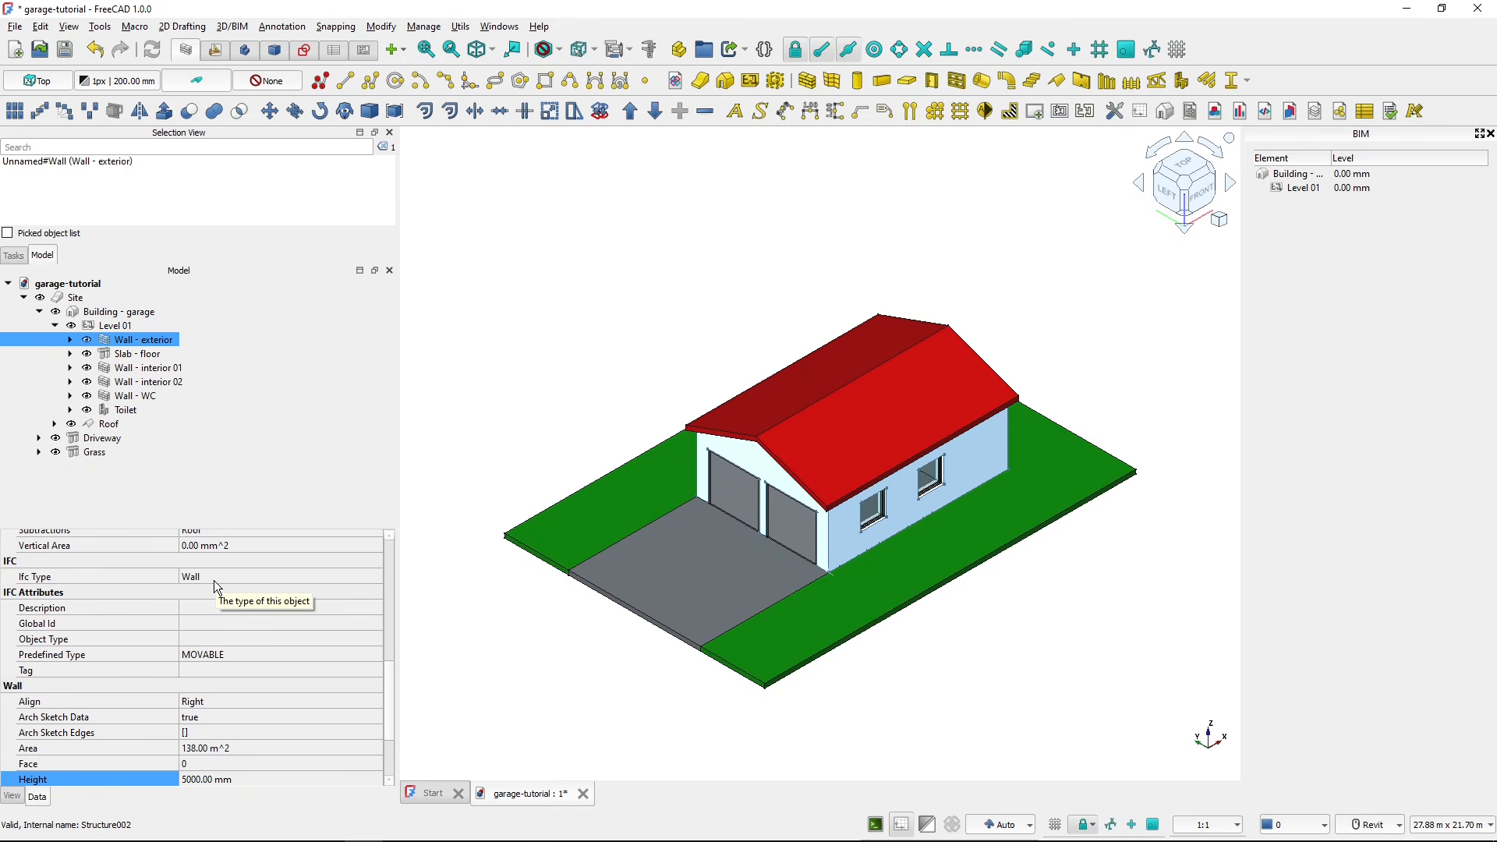
click(232, 655)
click(234, 655)
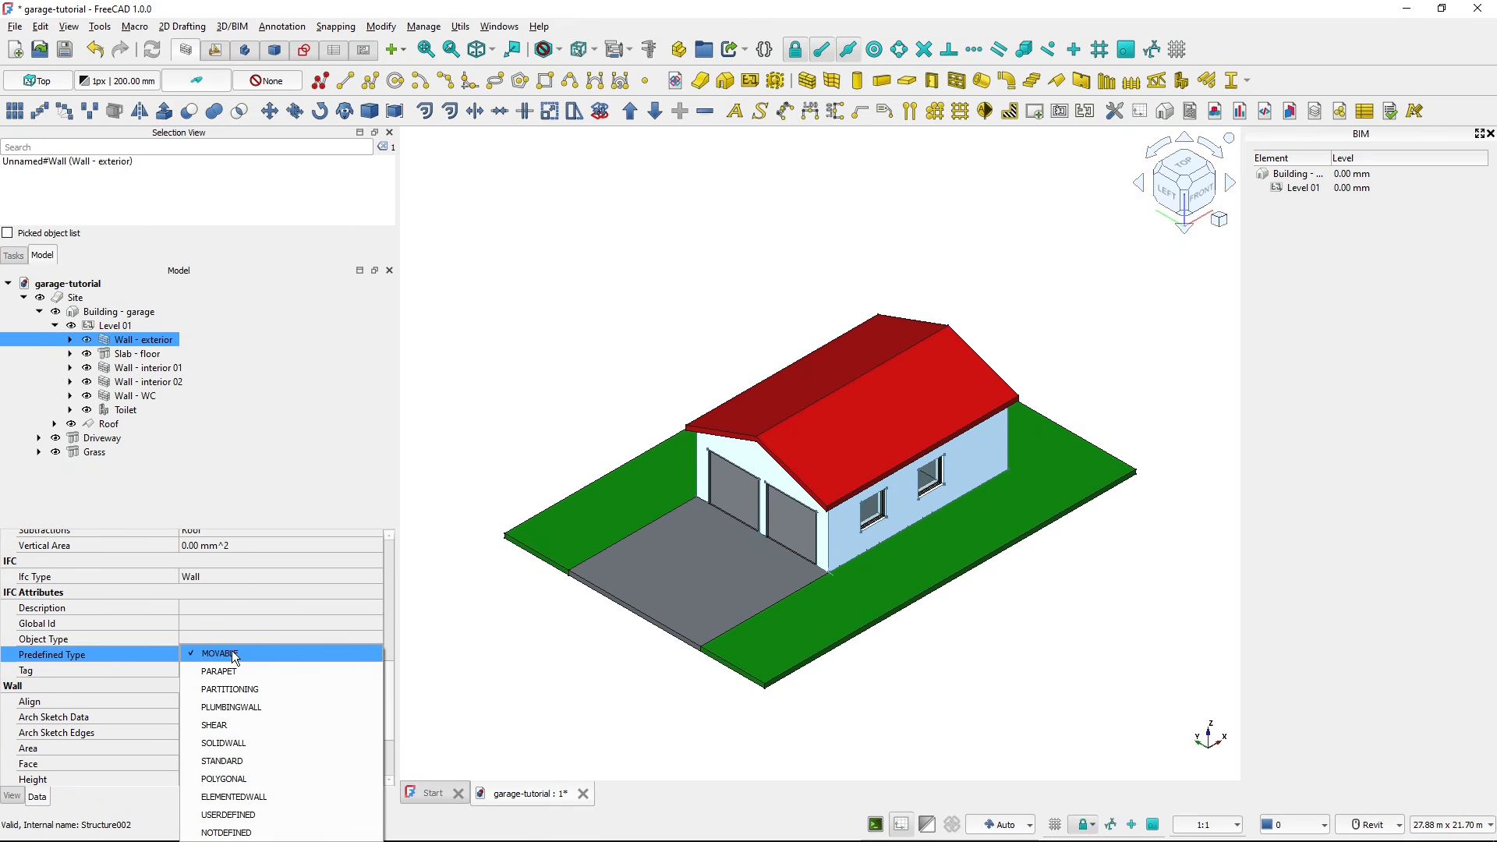
click(264, 744)
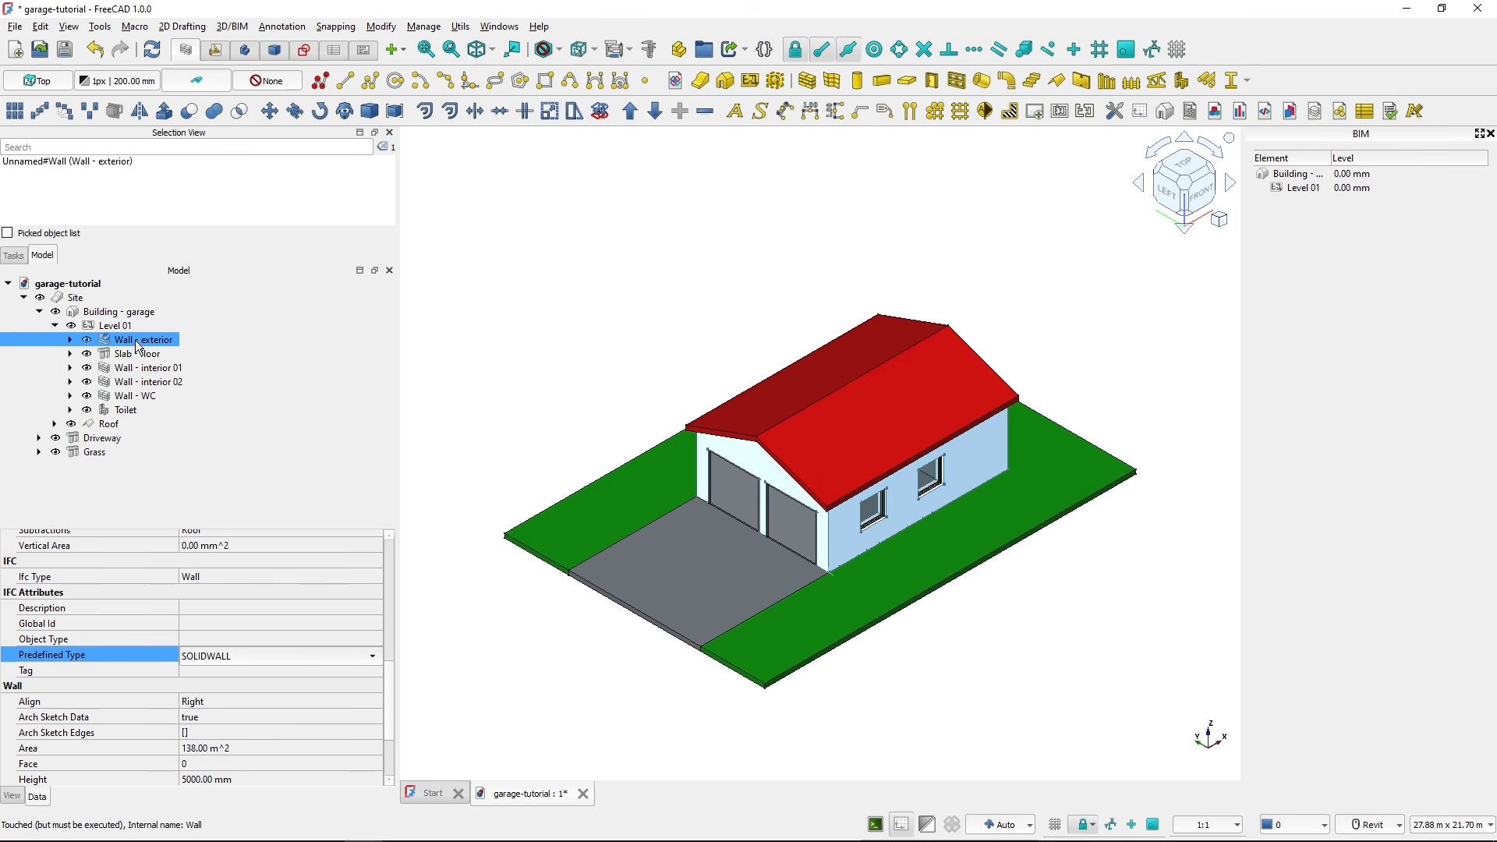
key(space)
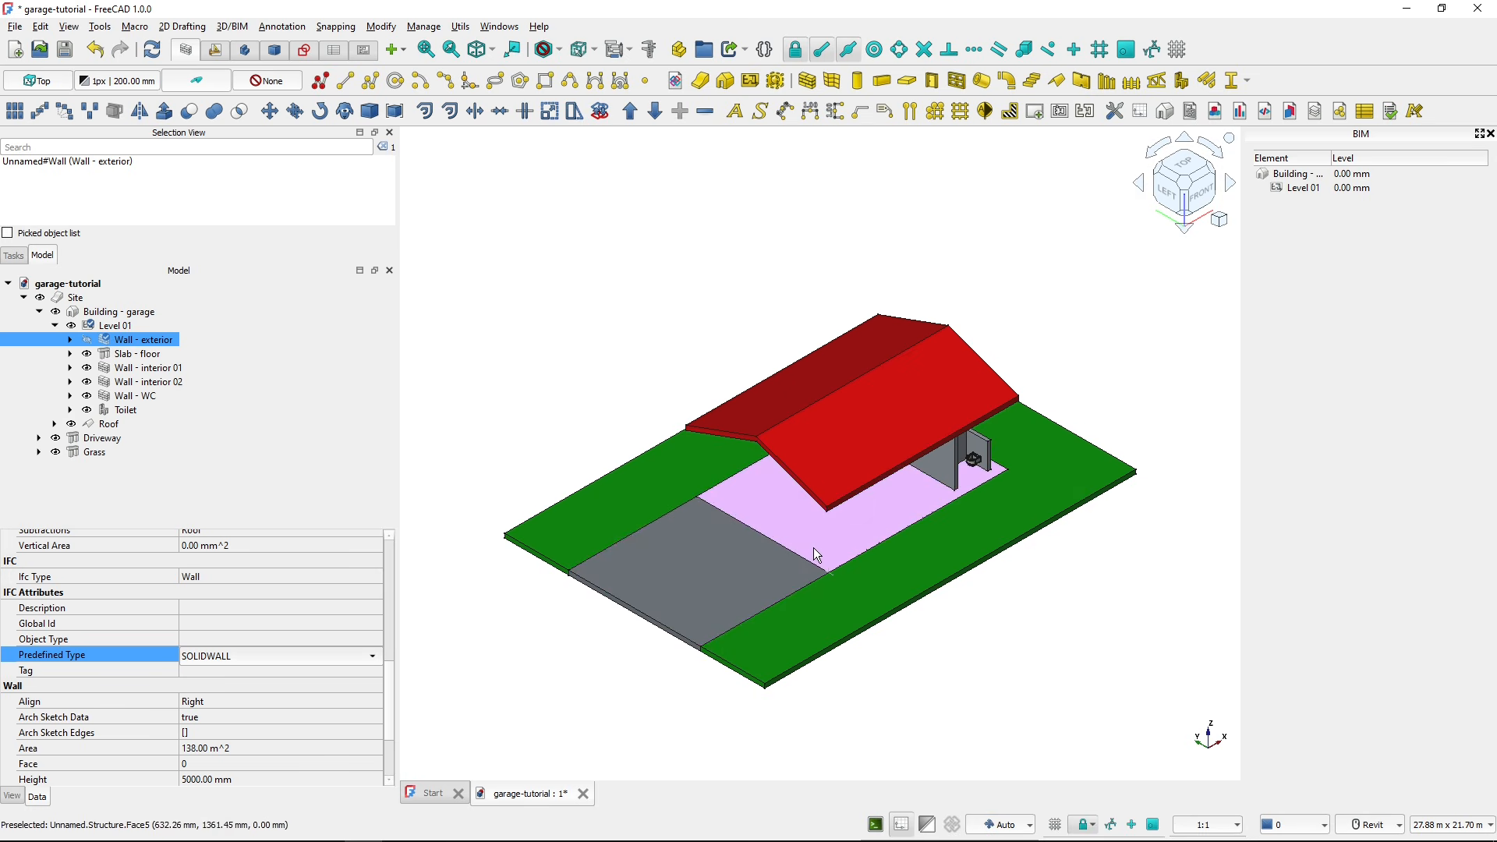
click(585, 385)
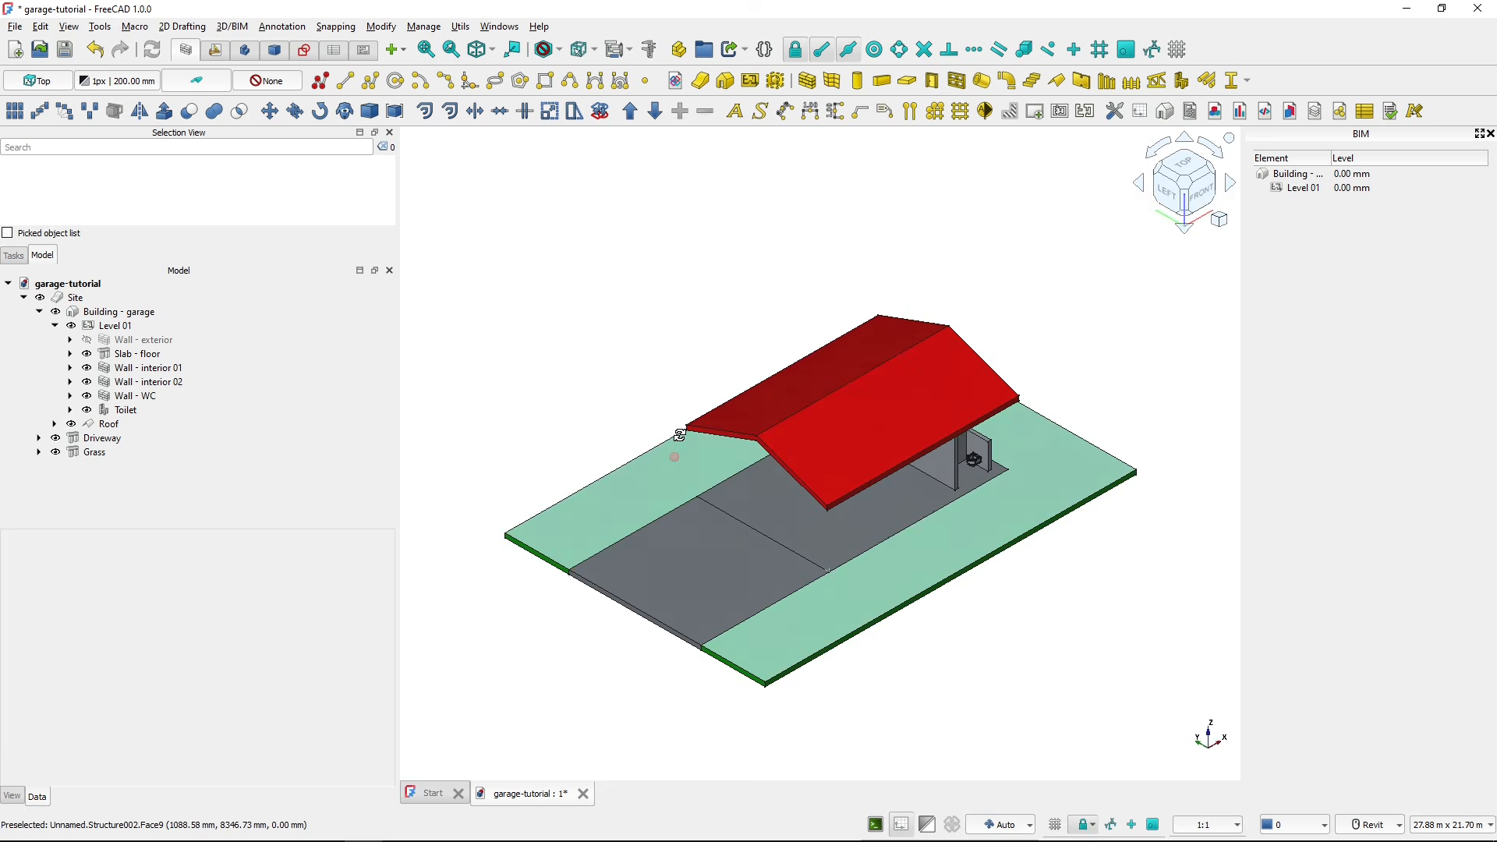
shift+middle_drag(677, 428, 685, 394)
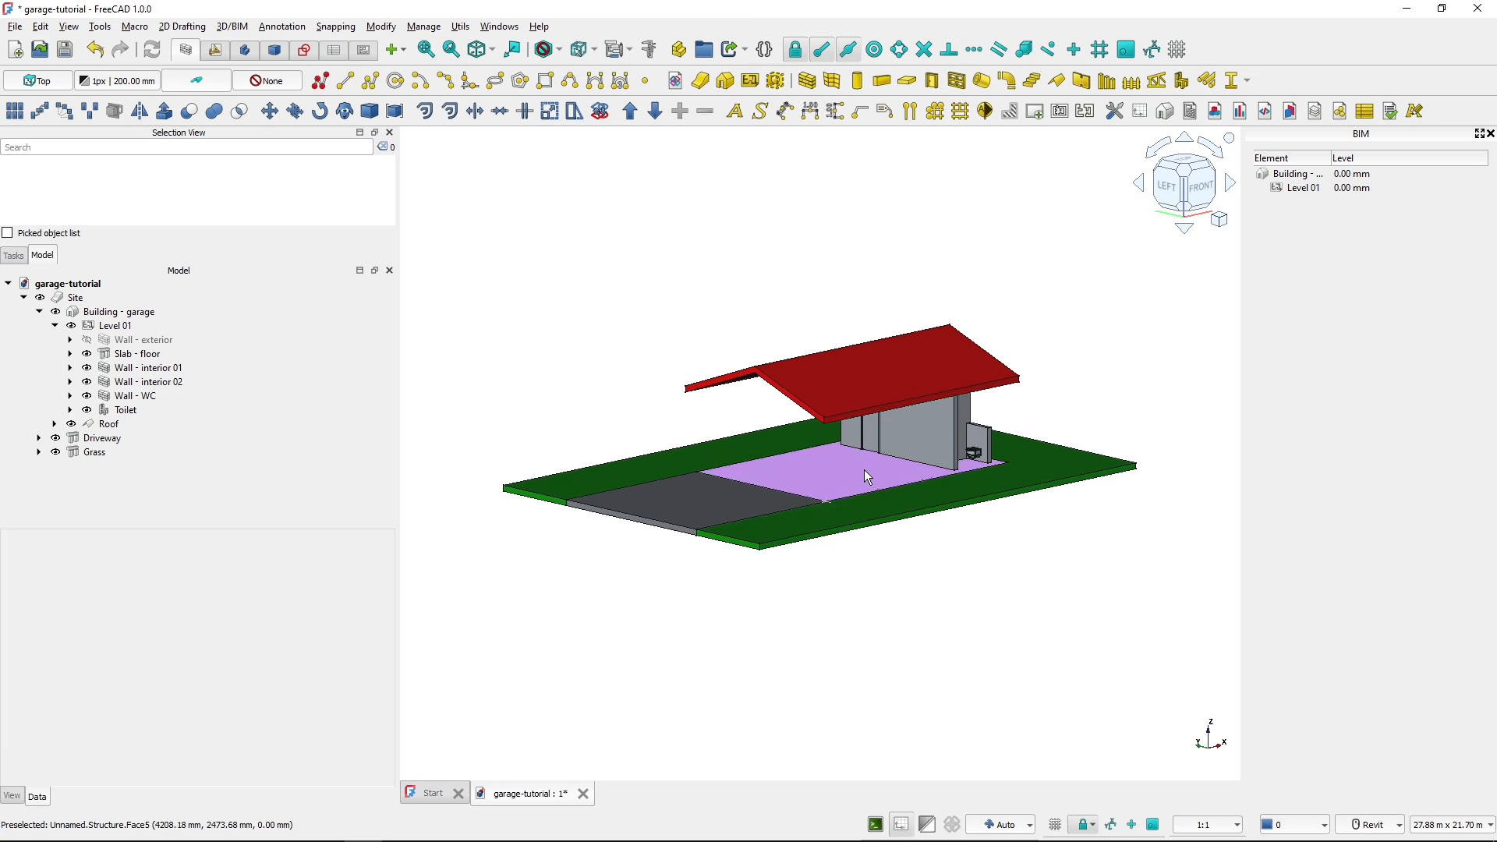
click(168, 340)
key(space)
- Check the IFC type and predefined type of each of the four windows hosted in the exterior wall
click(71, 340)
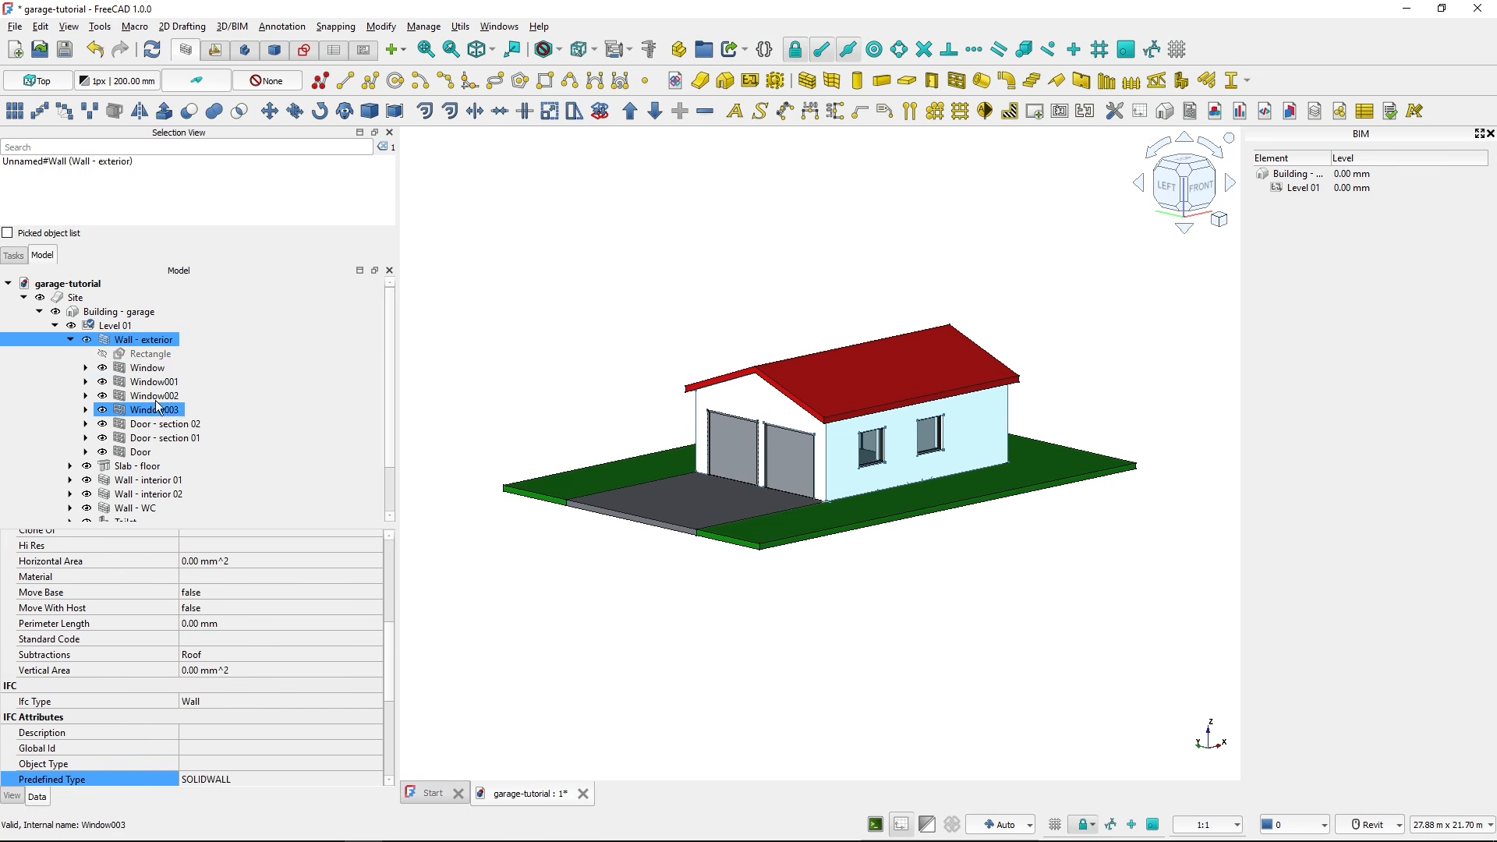
click(144, 368)
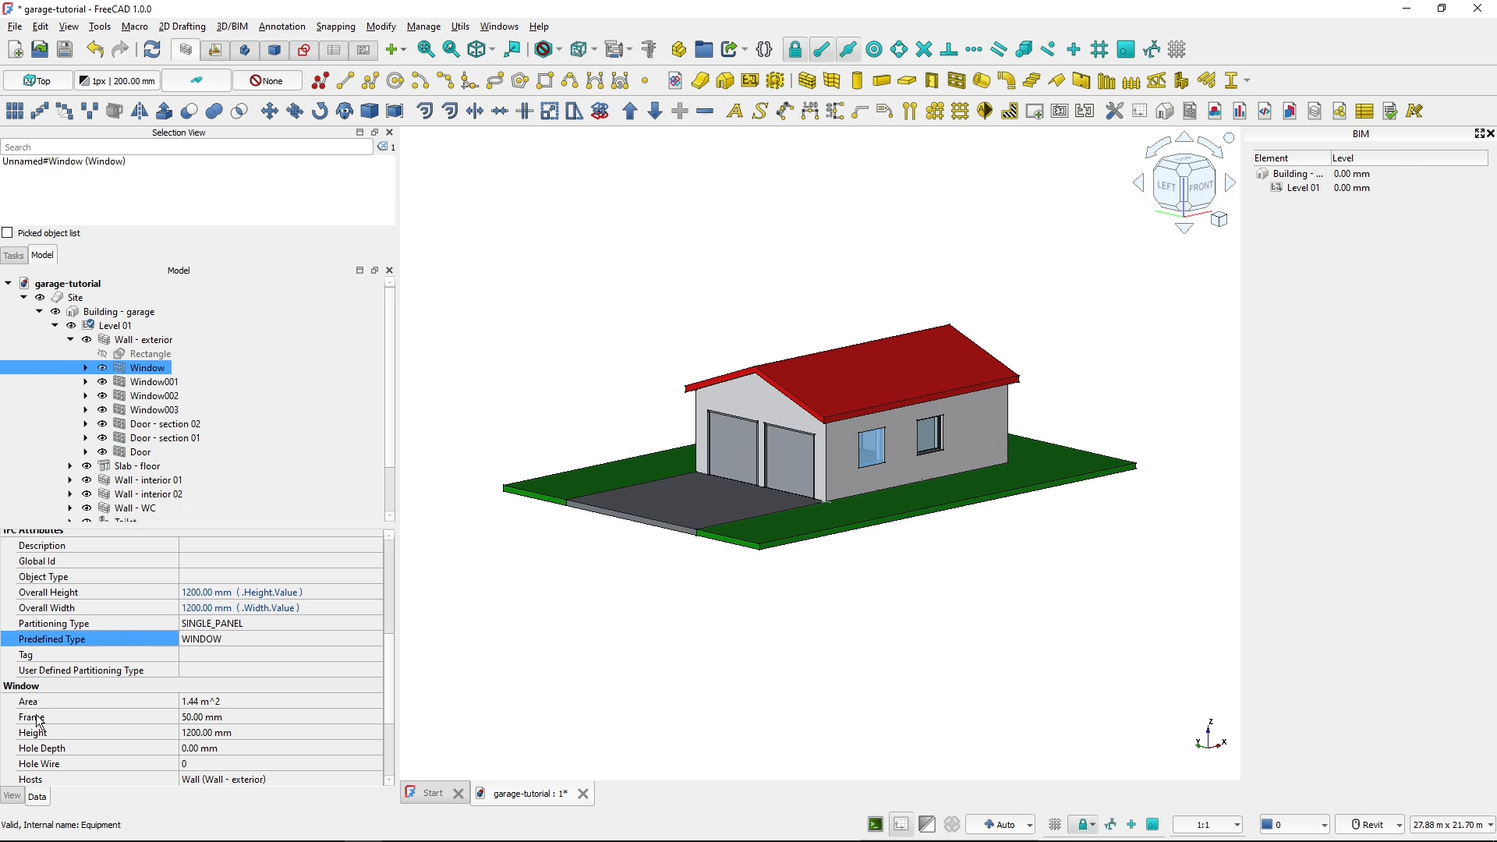
scroll(66, 671, up, 3)
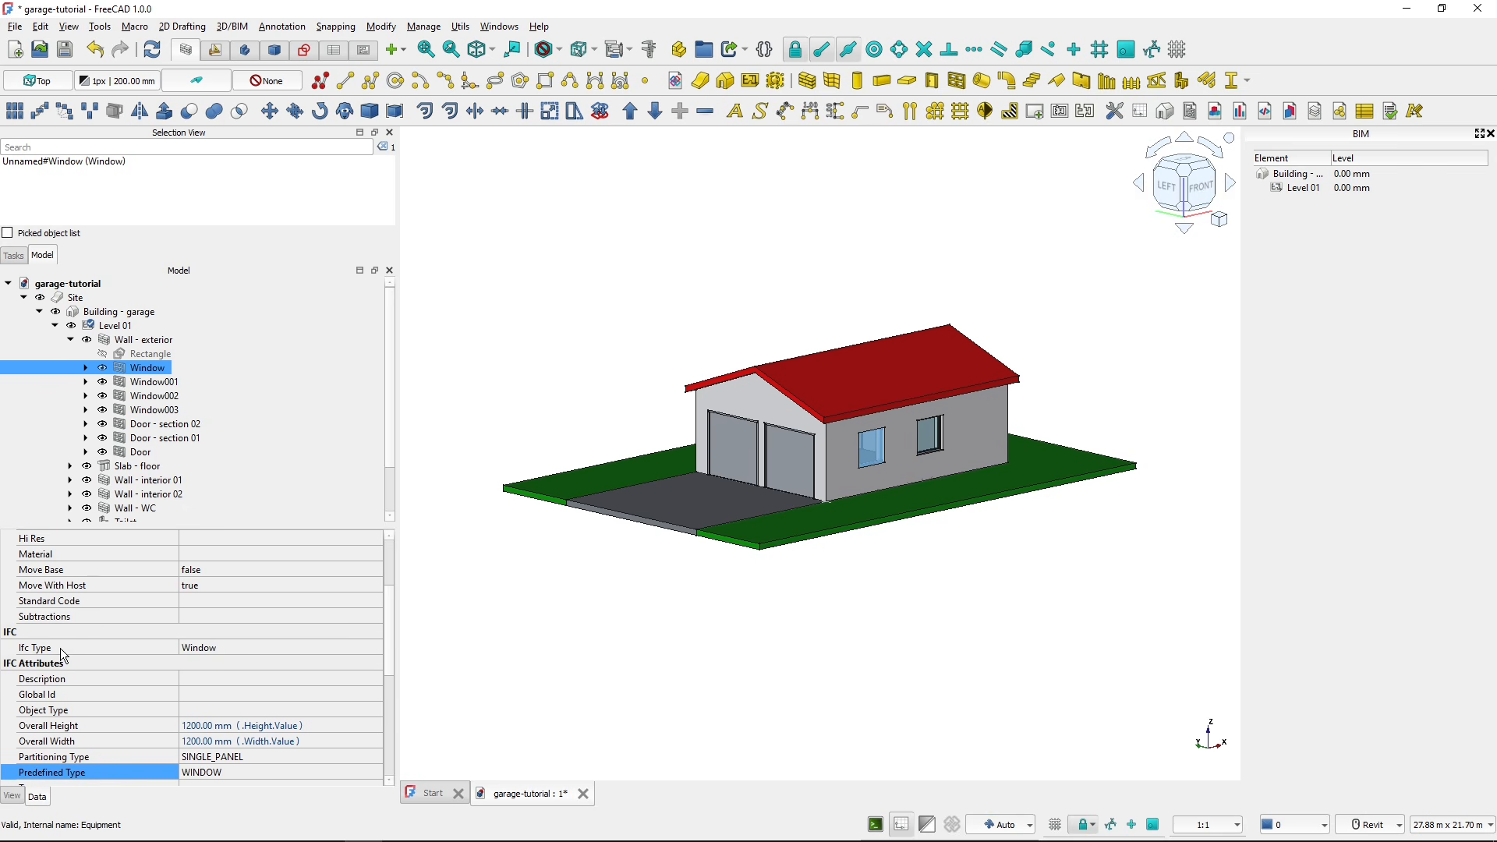
scroll(190, 627, down, 2)
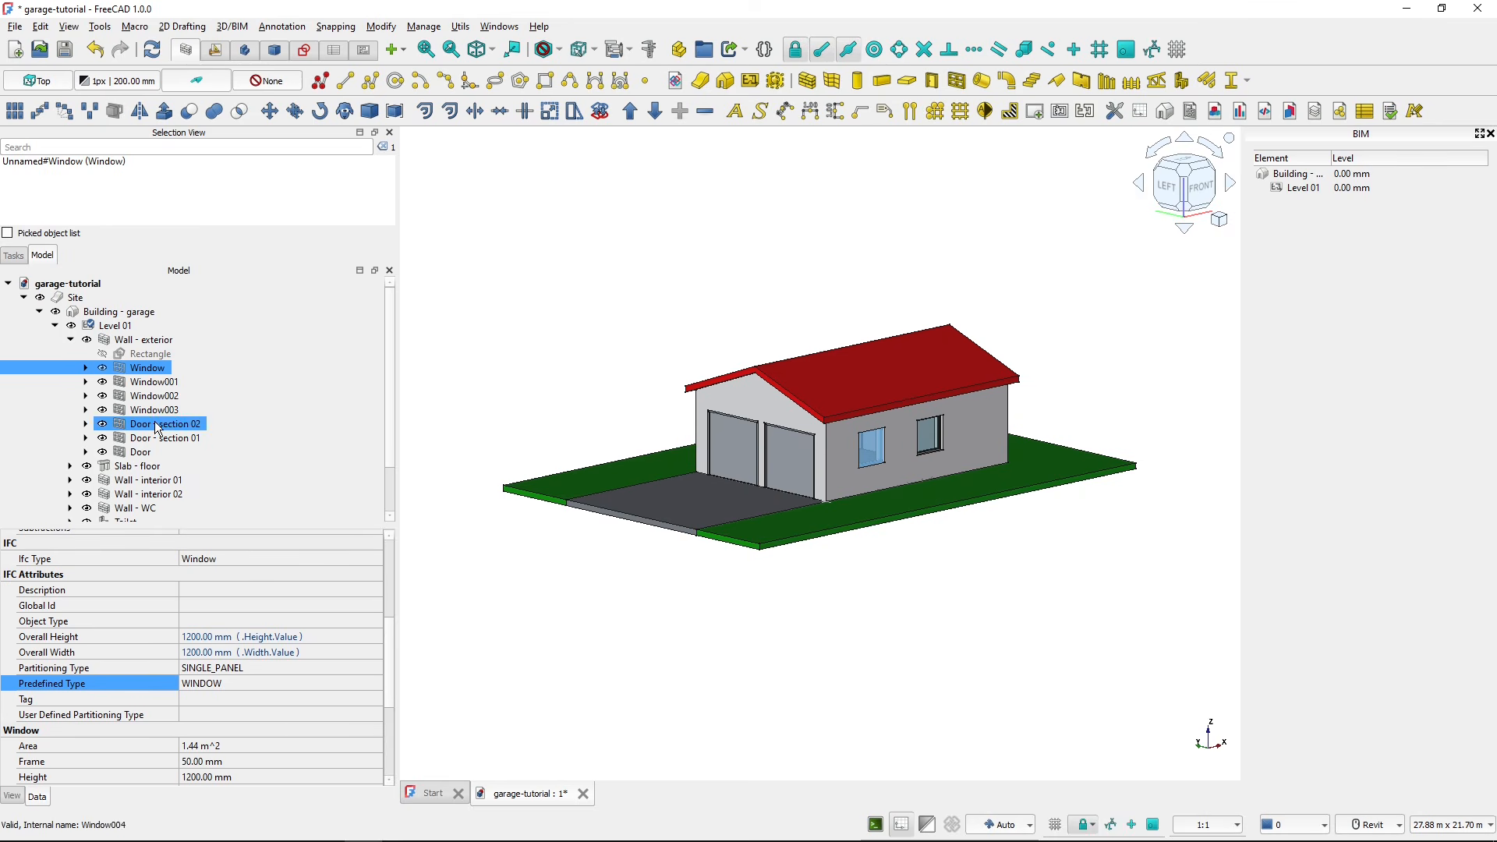
click(160, 382)
click(160, 396)
click(162, 410)
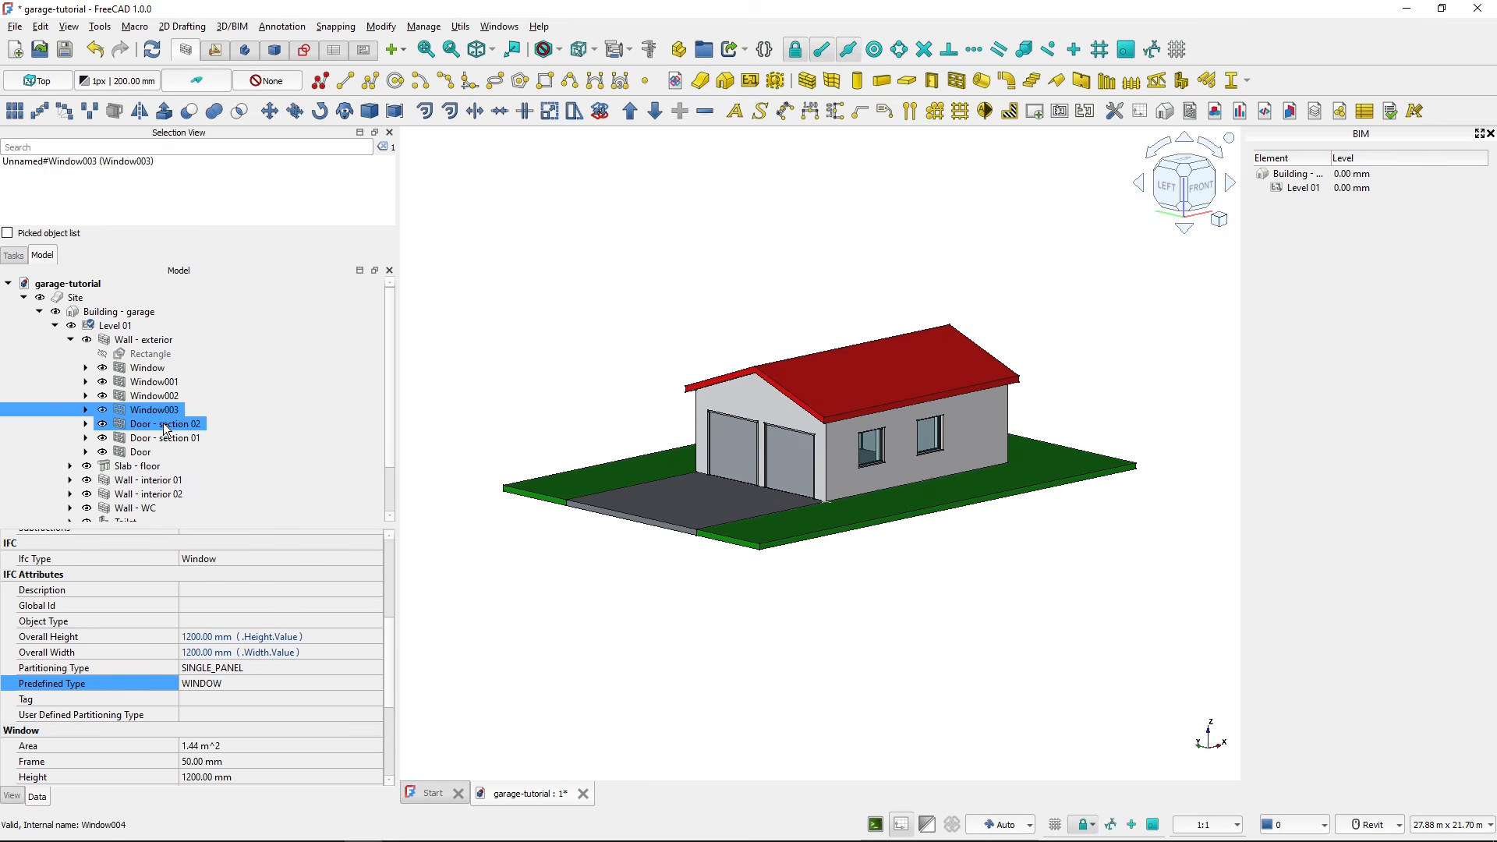
- Set the IFC predefined type of Door - section 02 to USERDEFINED
click(166, 424)
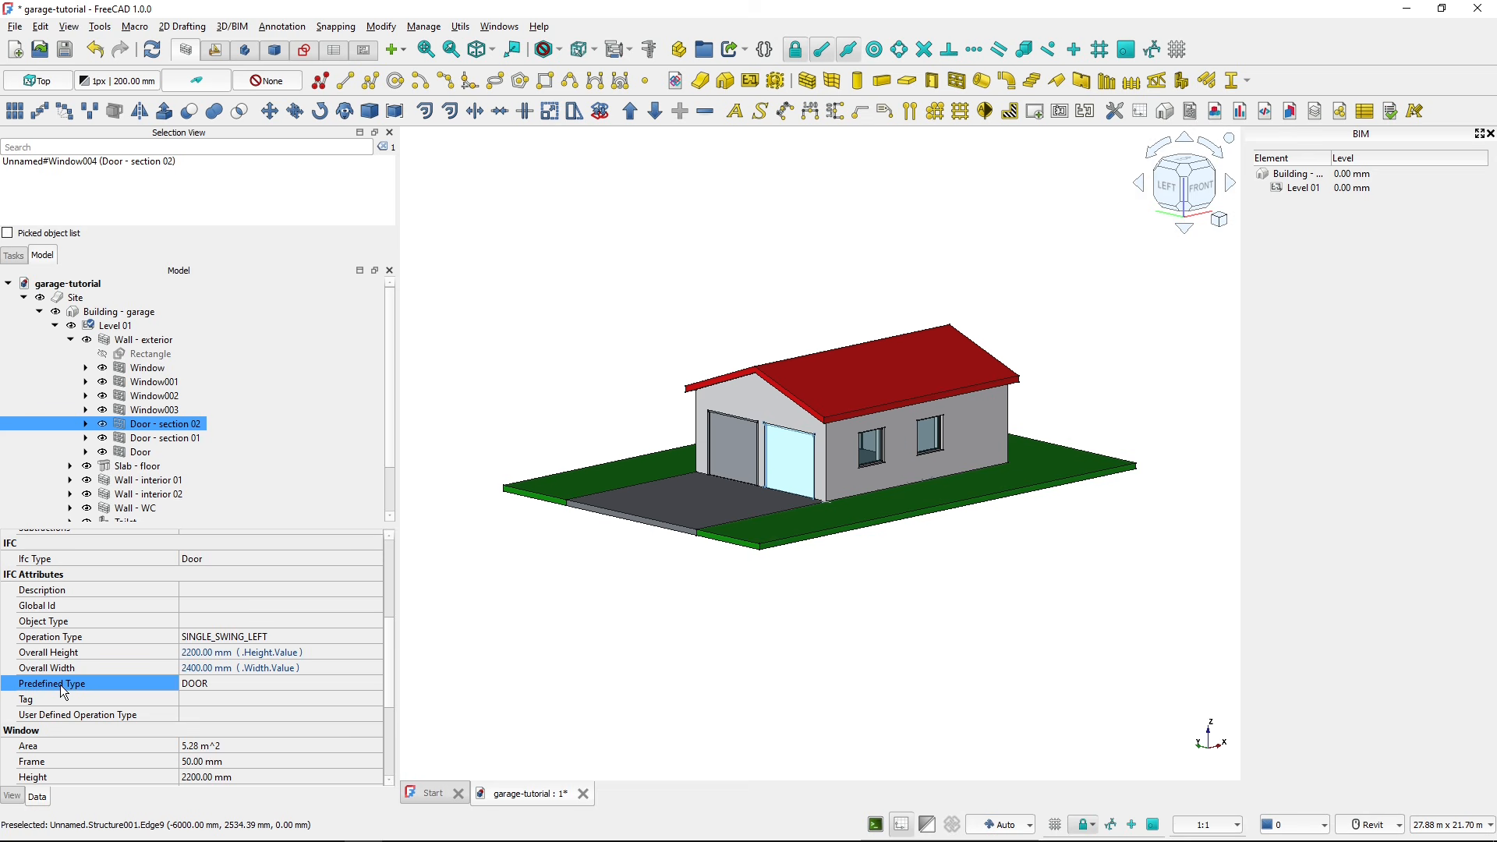
click(211, 689)
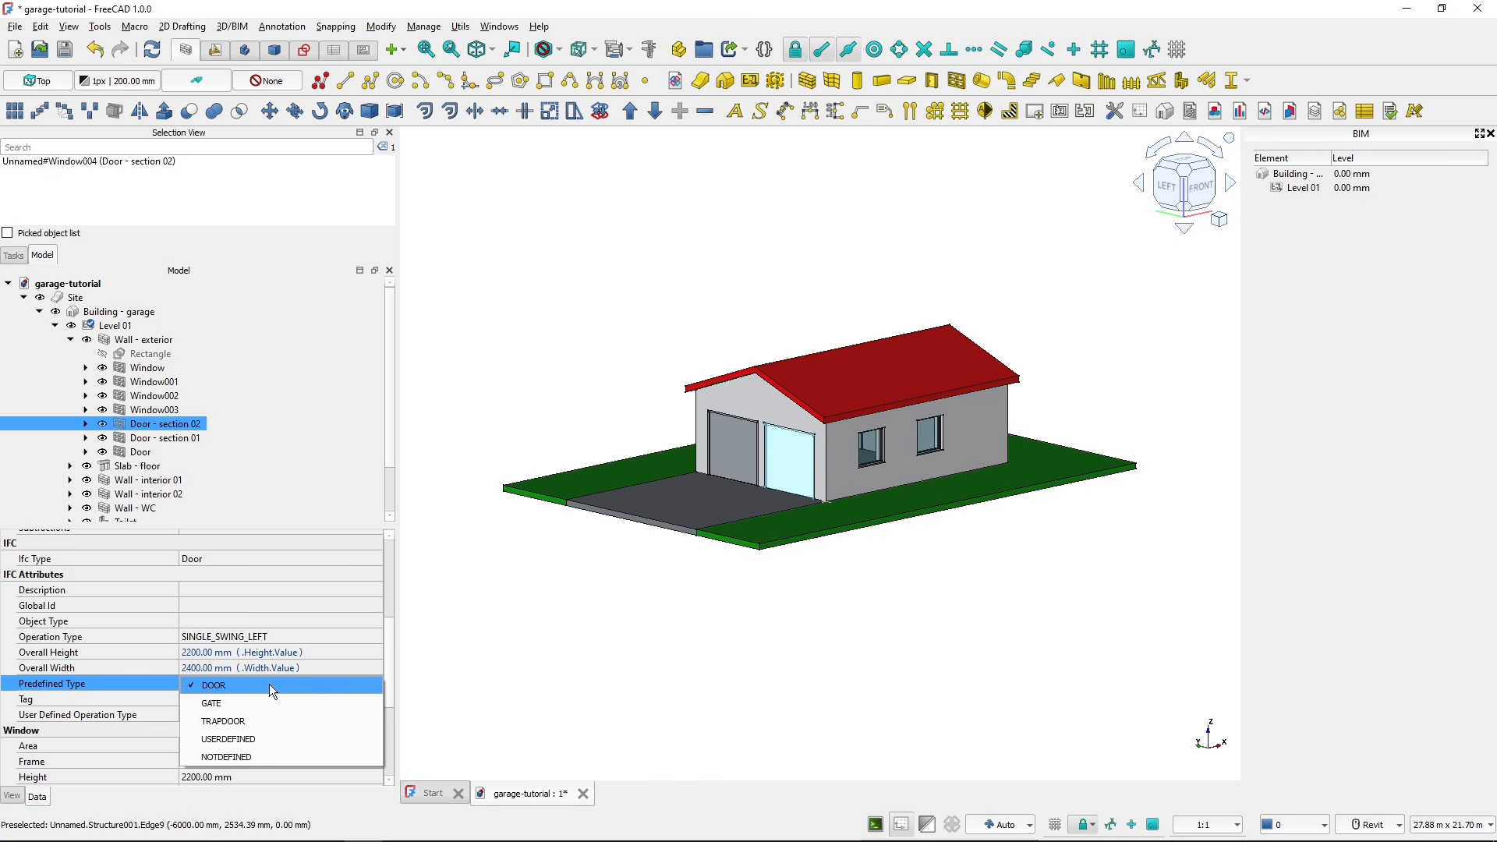
click(242, 739)
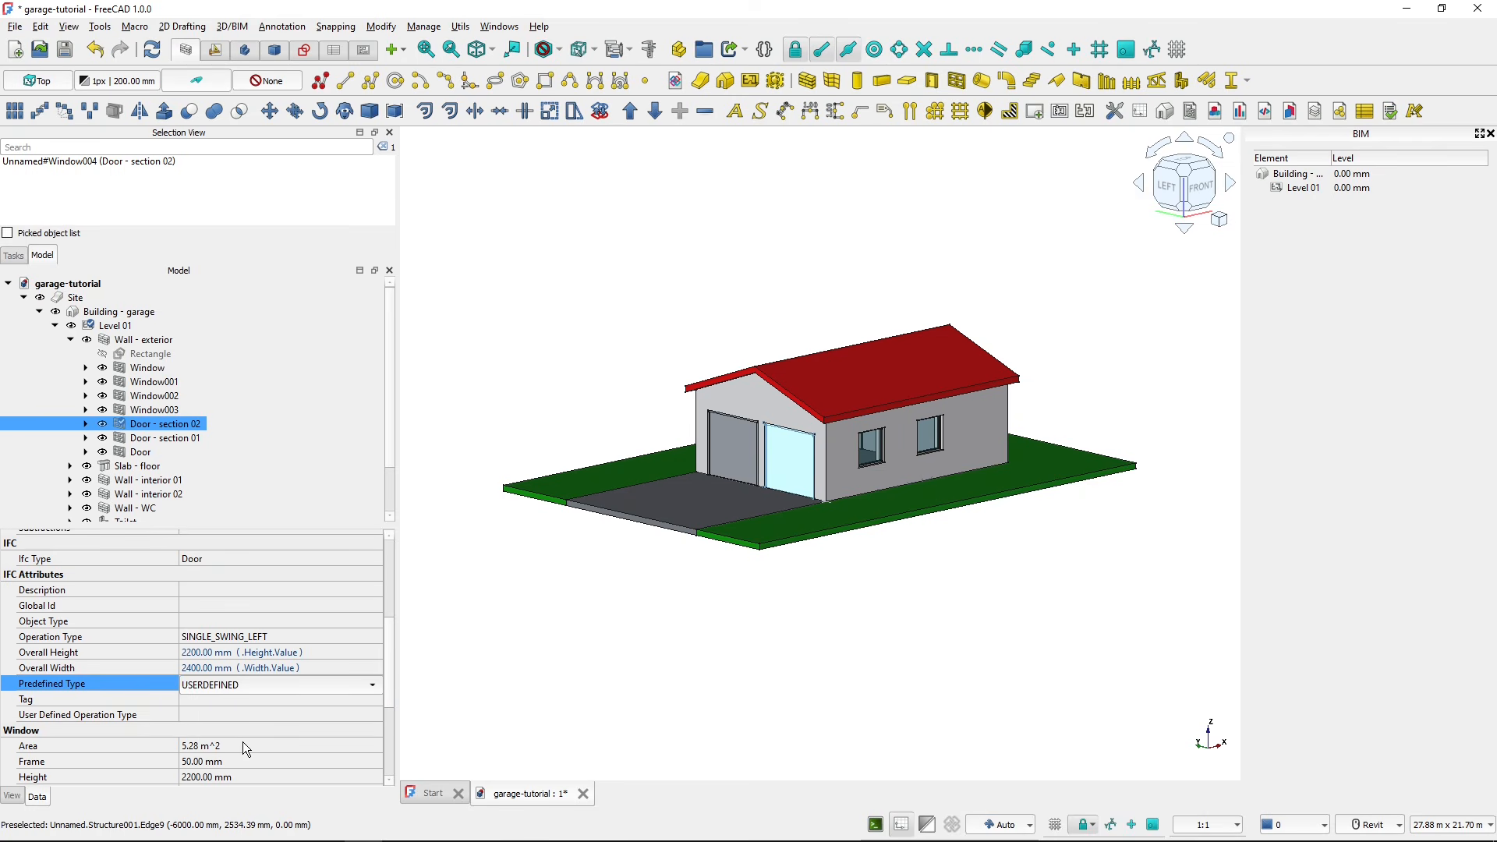
click(229, 687)
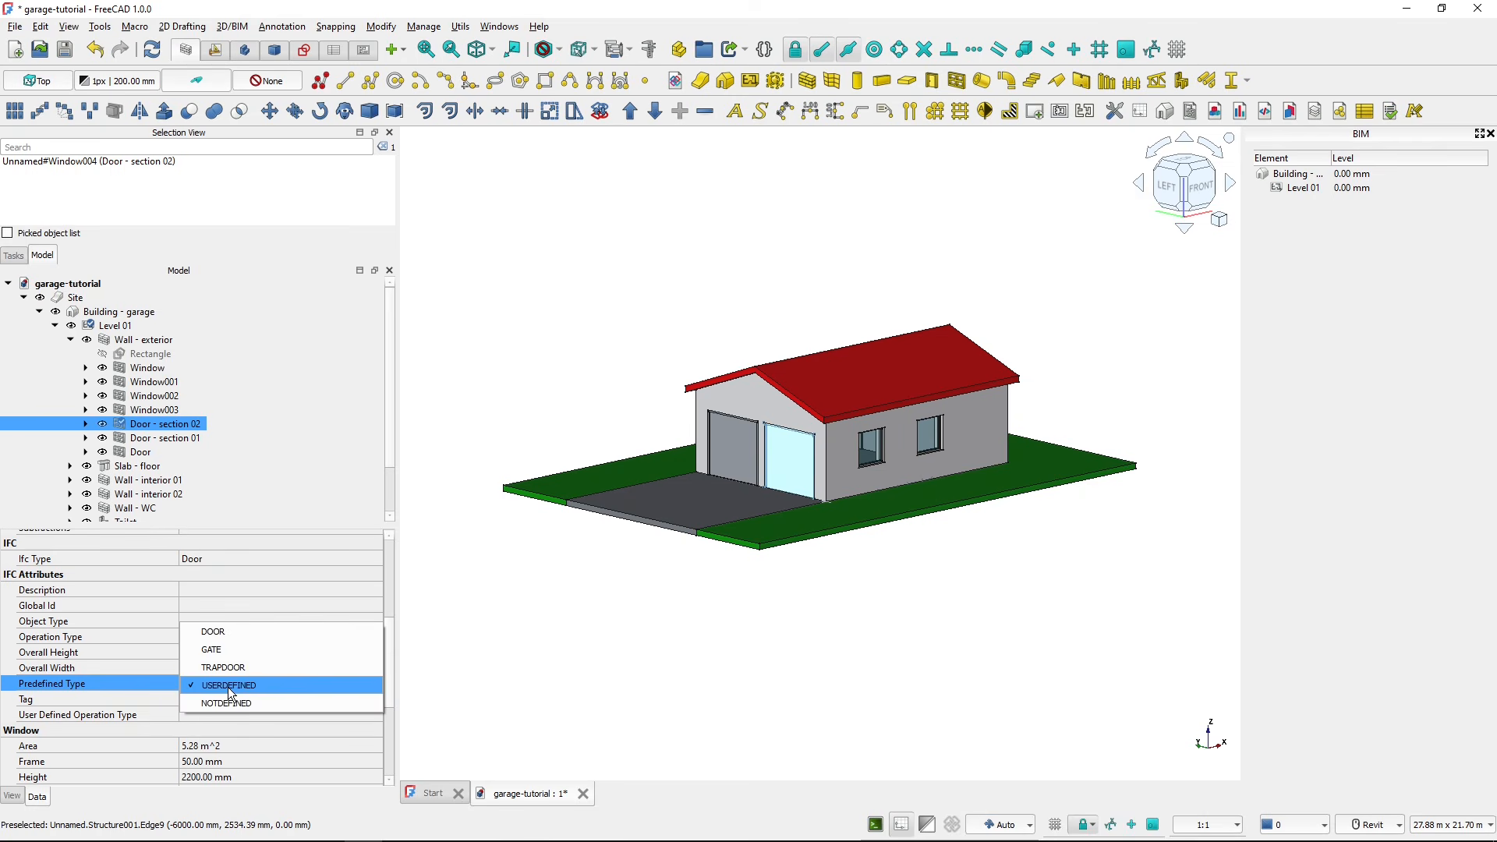
click(229, 689)
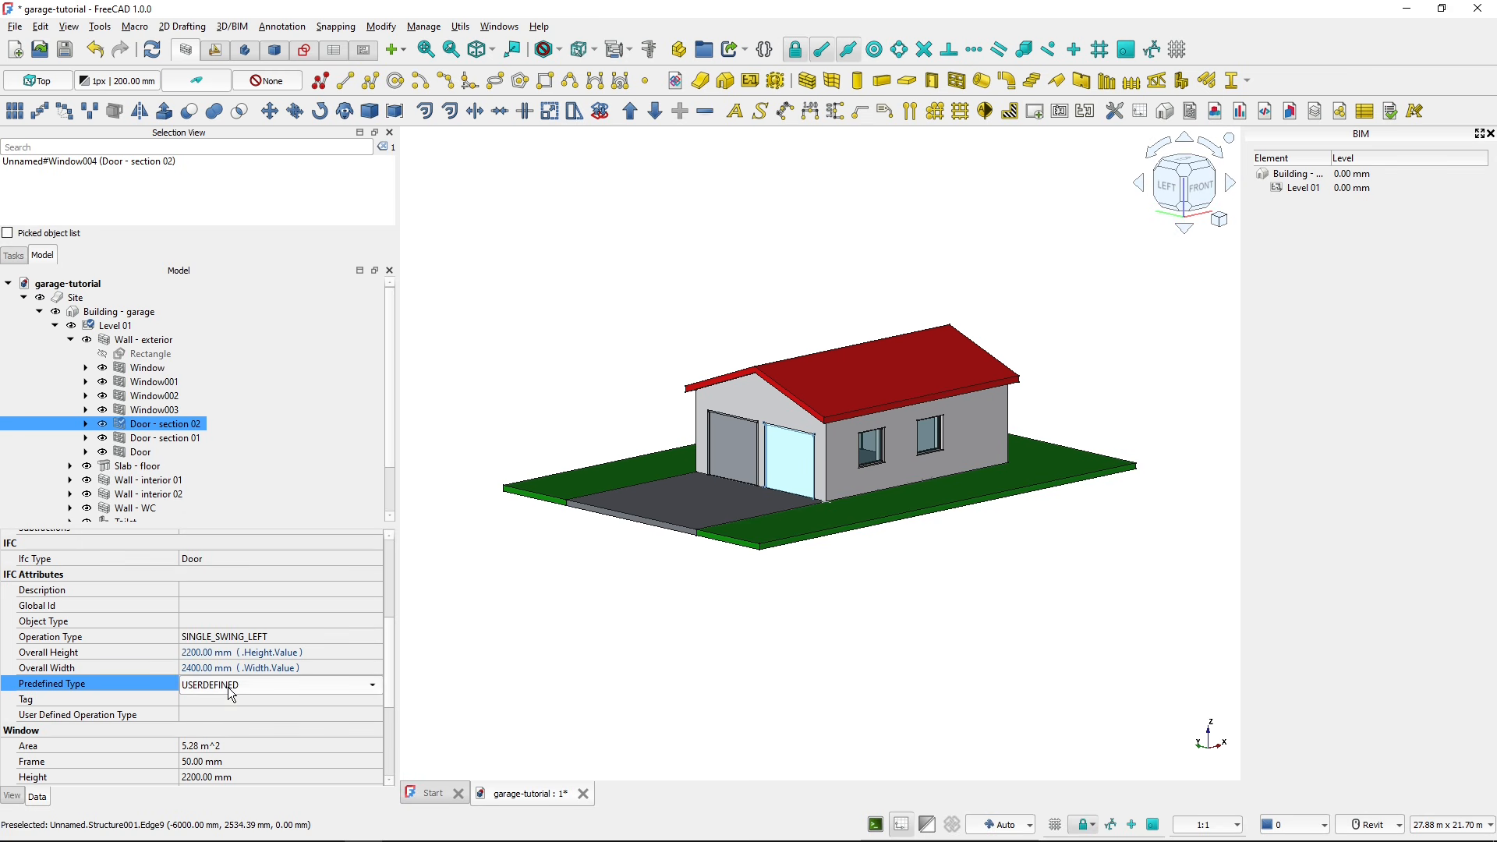
- Set the IFC predefined type of Door - section 01 to USERDEFINED
click(168, 439)
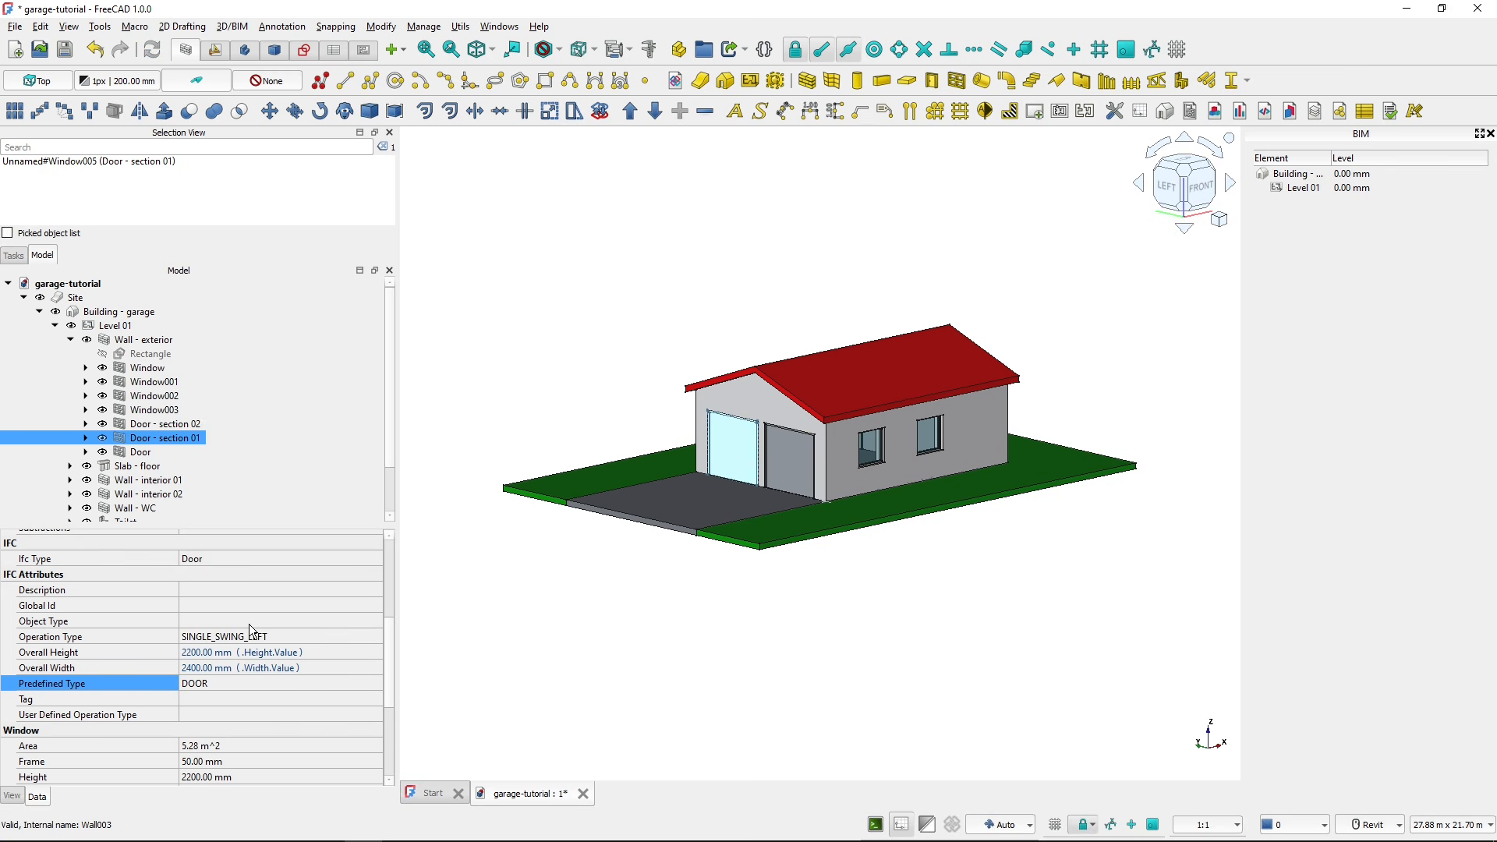
click(223, 684)
click(223, 684)
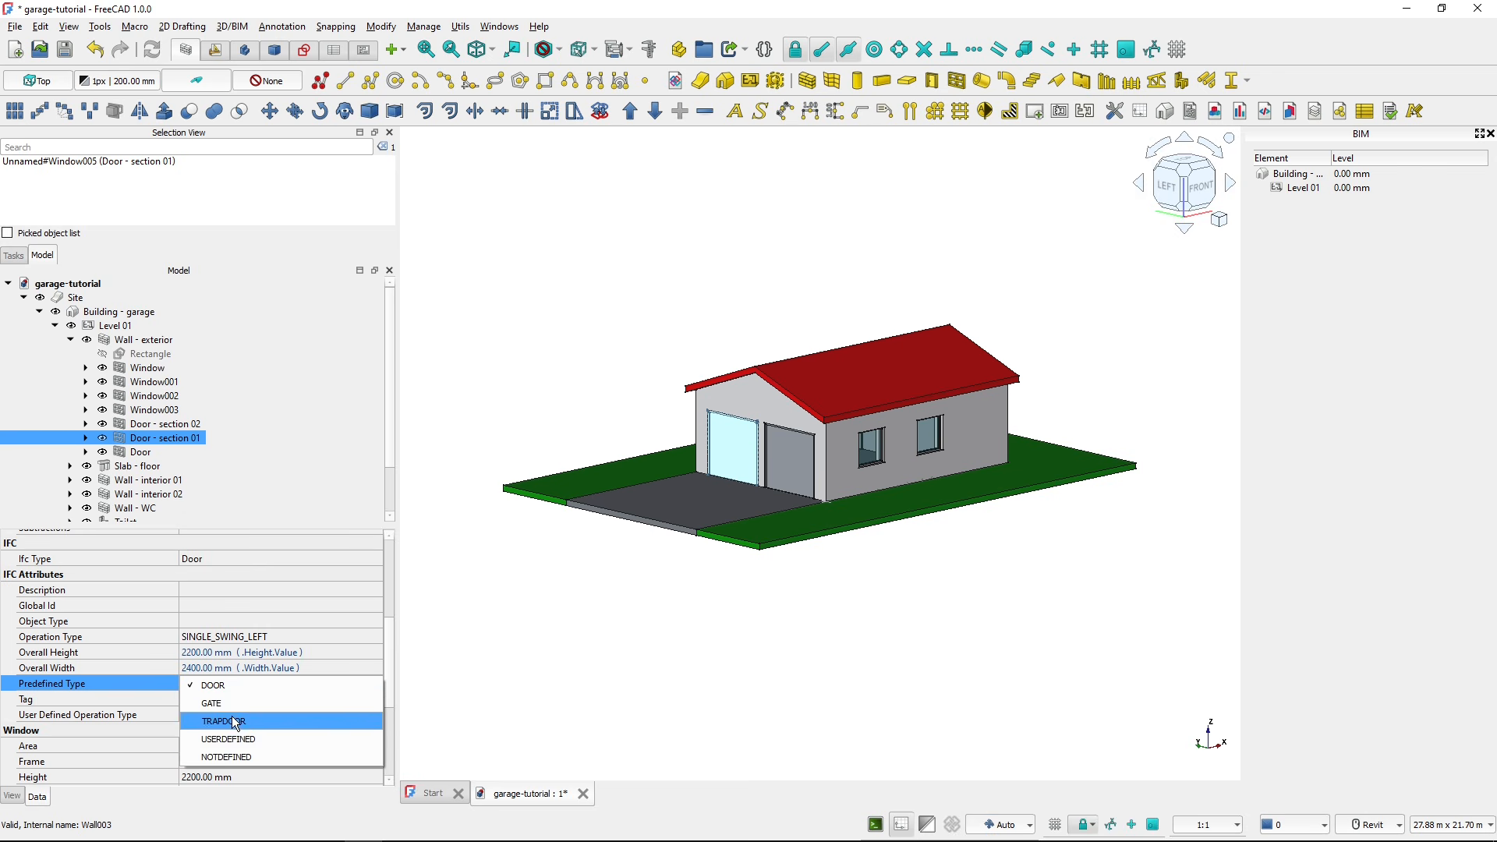
click(239, 743)
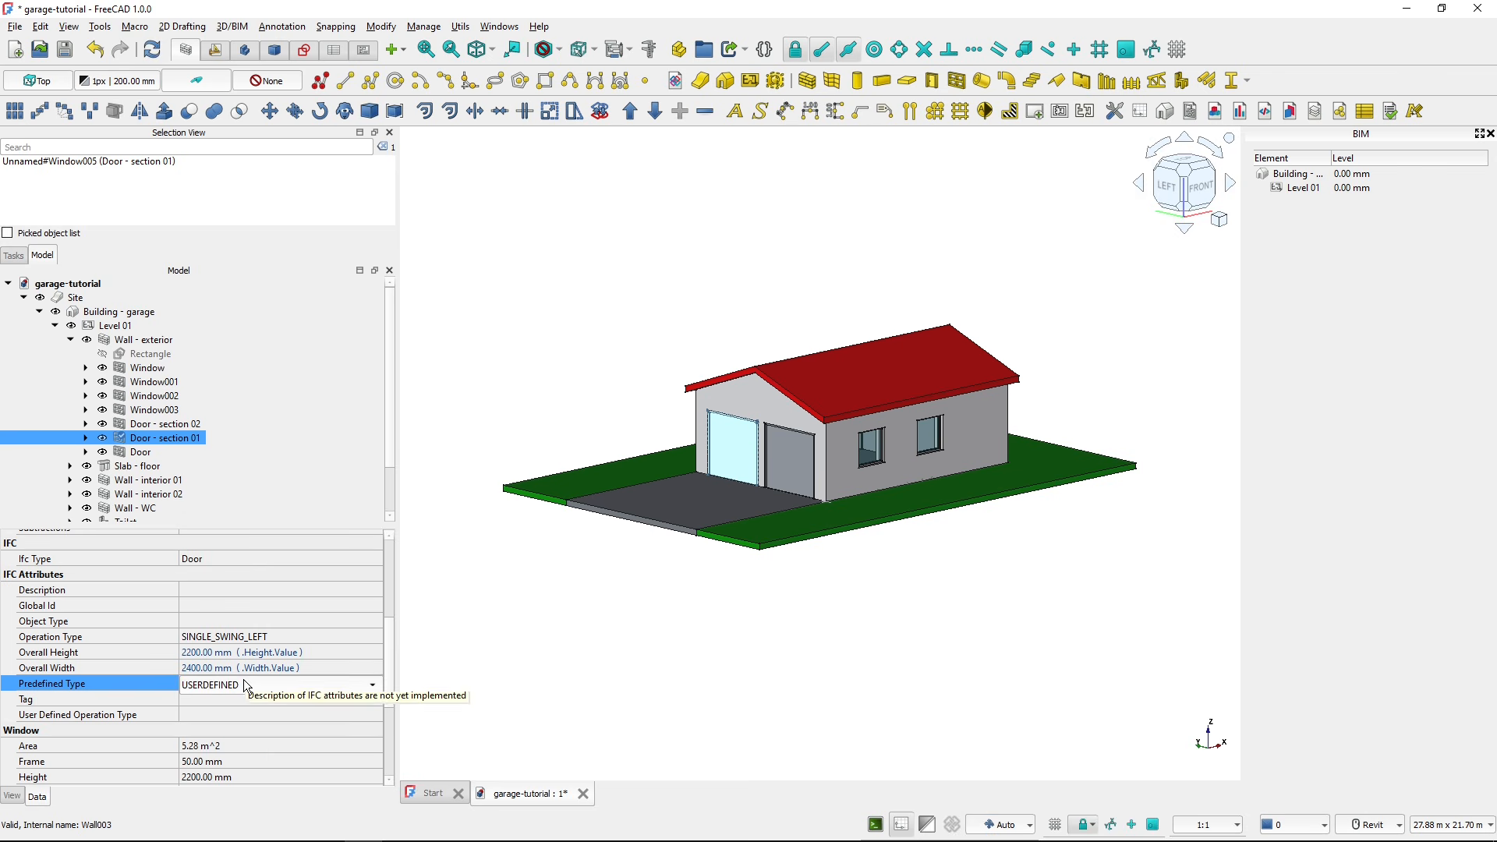
- Enter Sectional as the IFC object type of Door - section 01 and copy that text
click(200, 620)
text(Se)
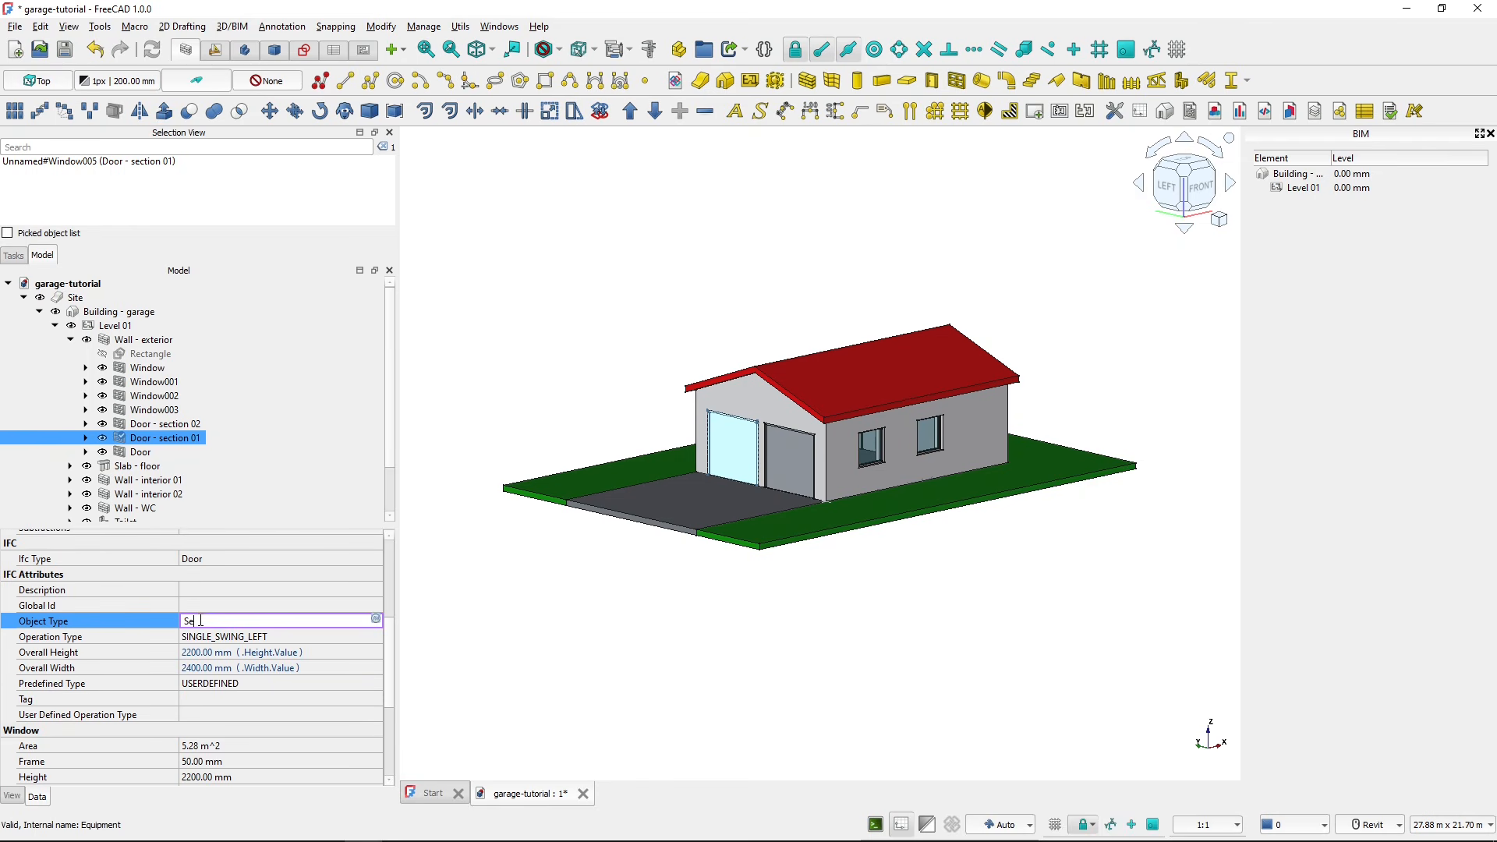
text(ctional)
double_click(201, 621)
key(ctrl+c)
key(Return)
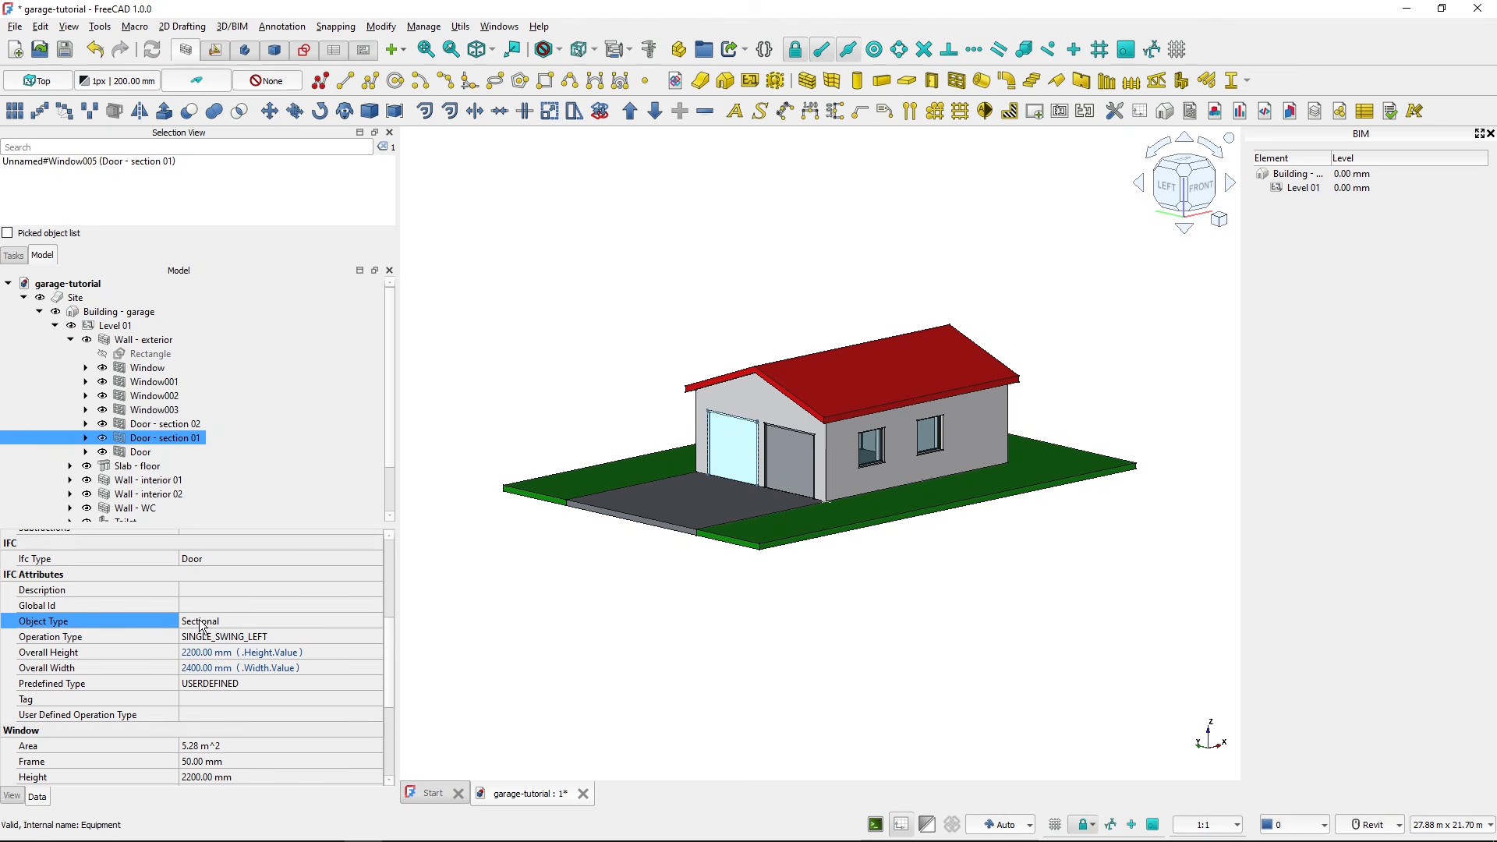
- Paste Sectional as the IFC object type of Door - section 02
click(164, 423)
double_click(208, 619)
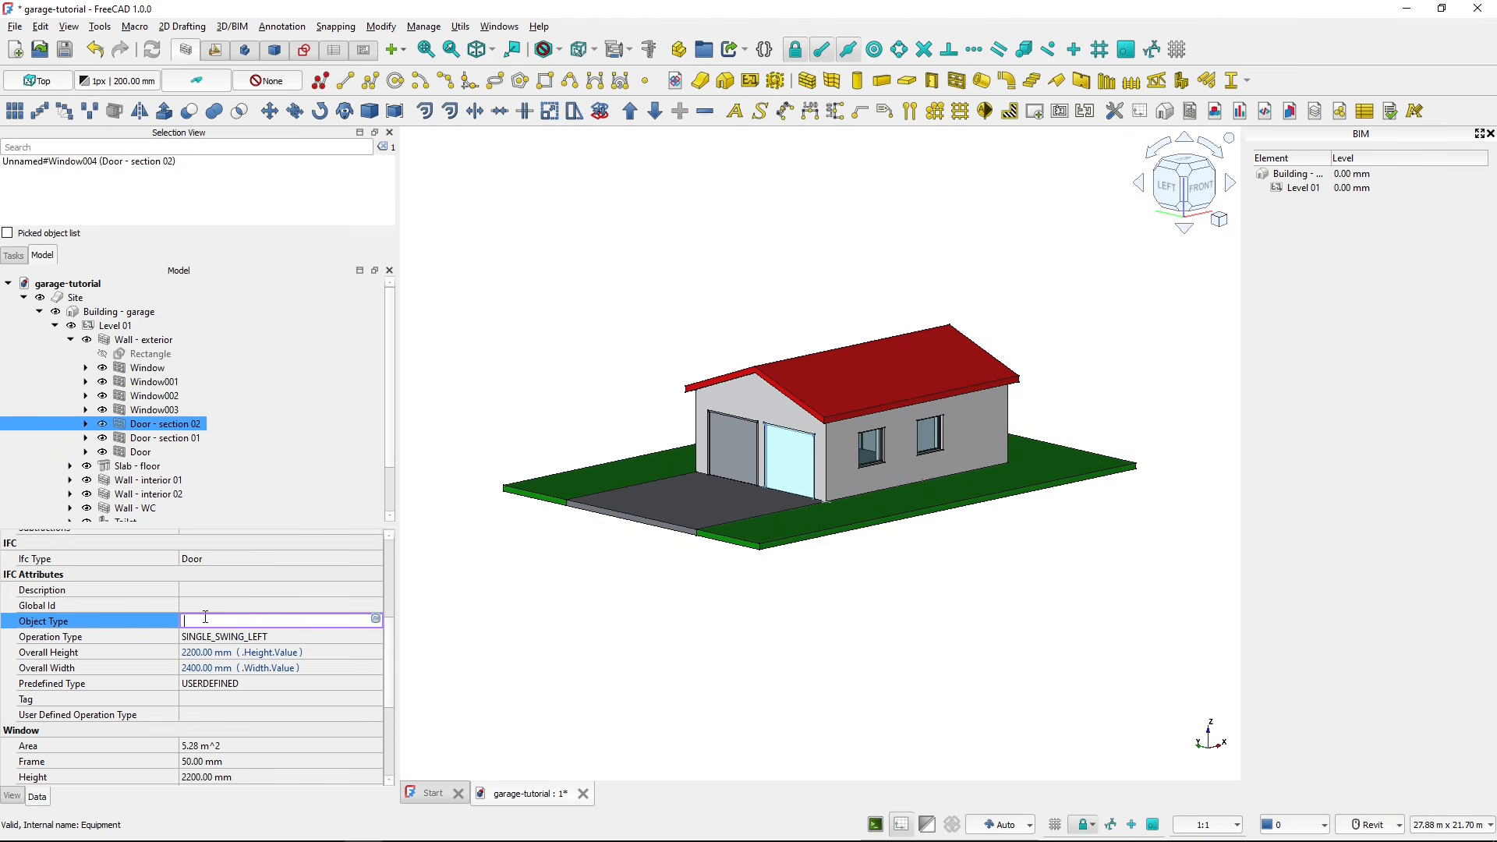
key(ctrl+v)
key(Return)
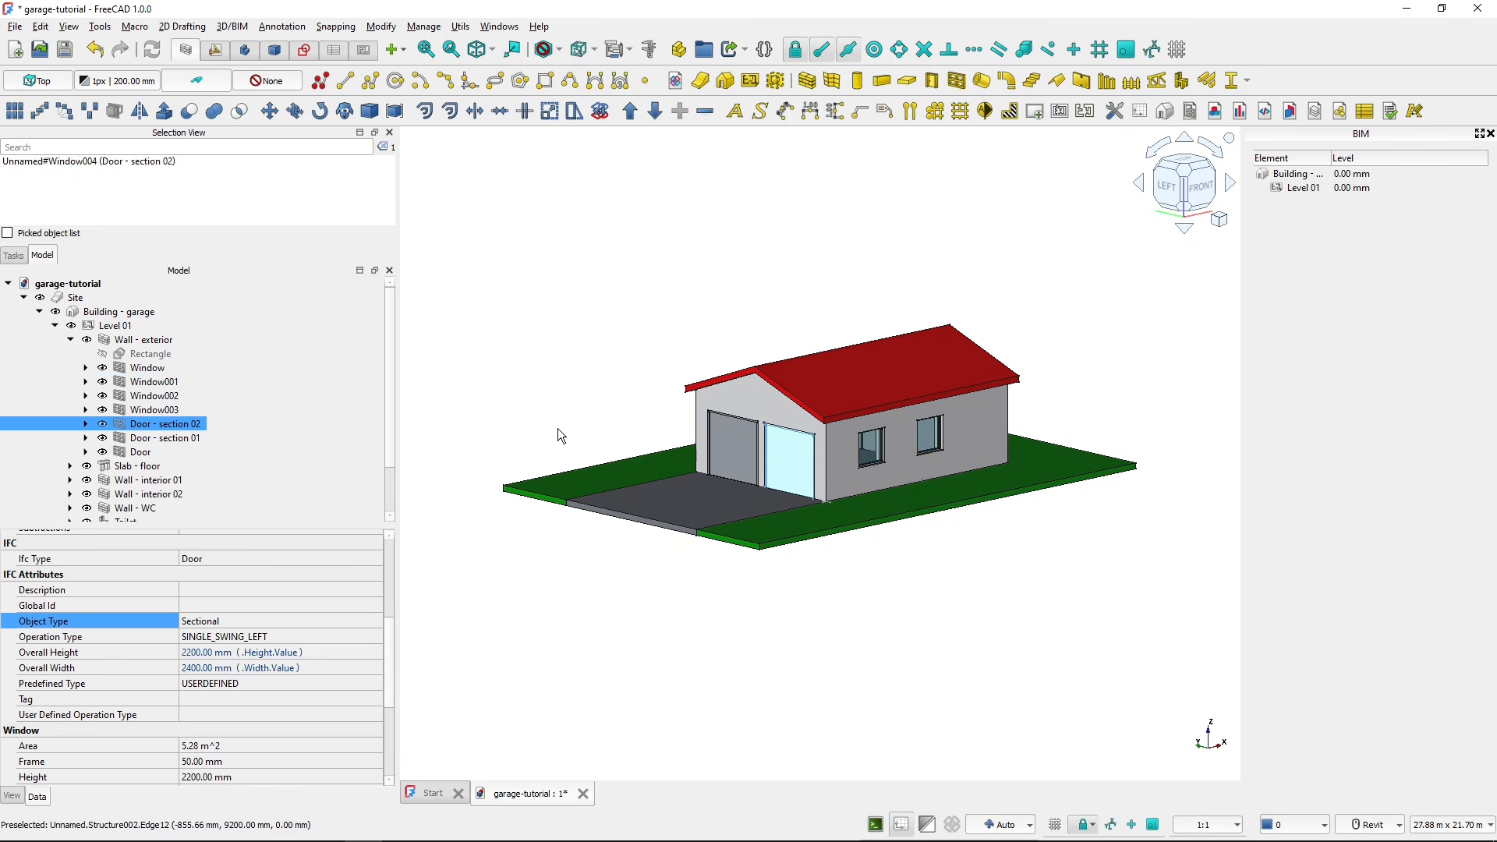
- Hide the exterior wall, check the floor slab's IFC type and predefined type, and hide the slab too
click(164, 345)
key(space)
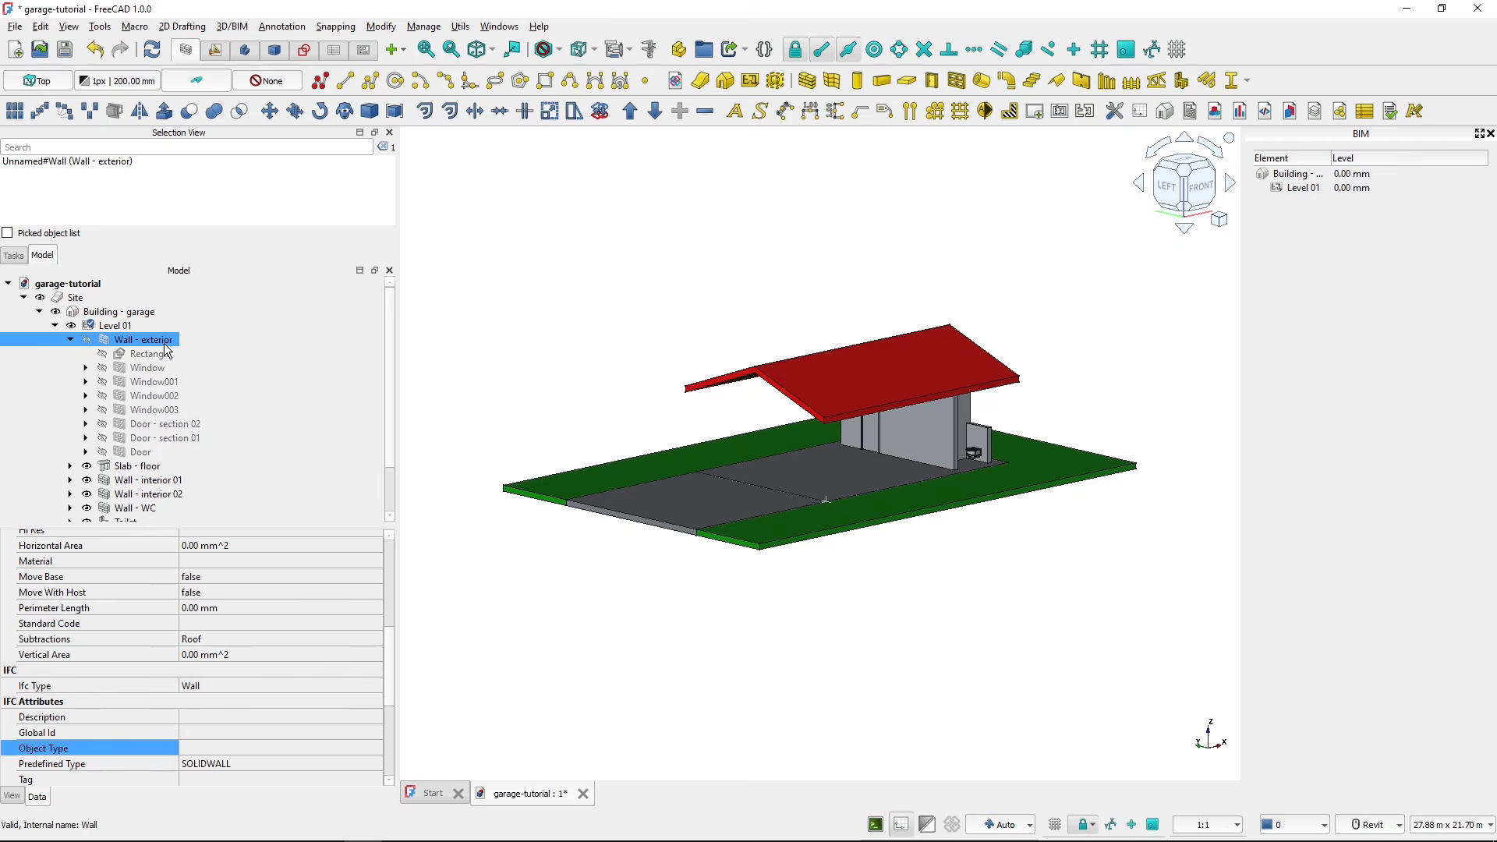
scroll(160, 421, down, 1)
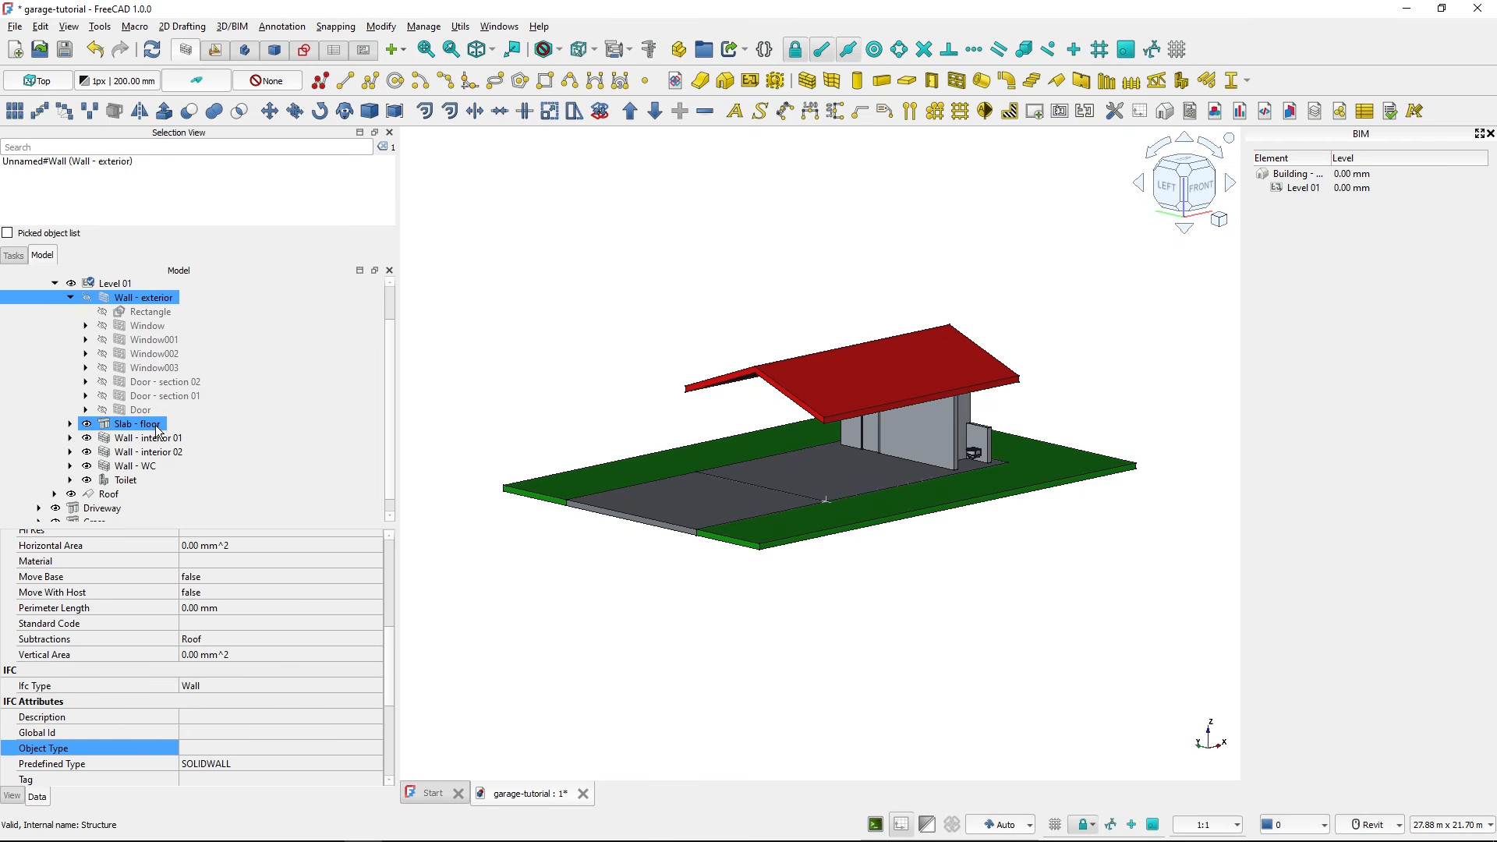
click(158, 430)
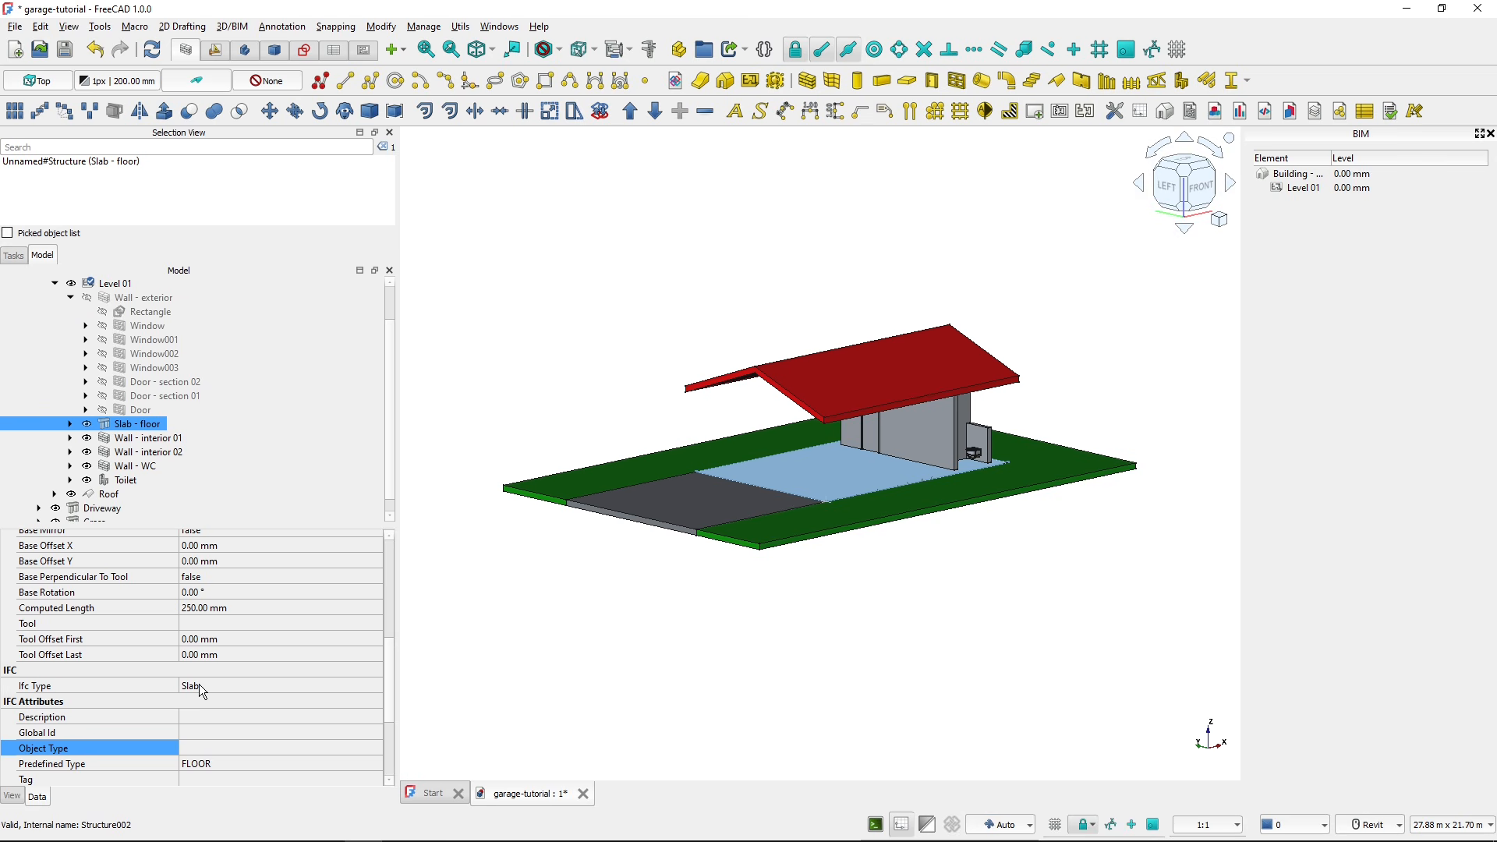
scroll(198, 685, down, 1)
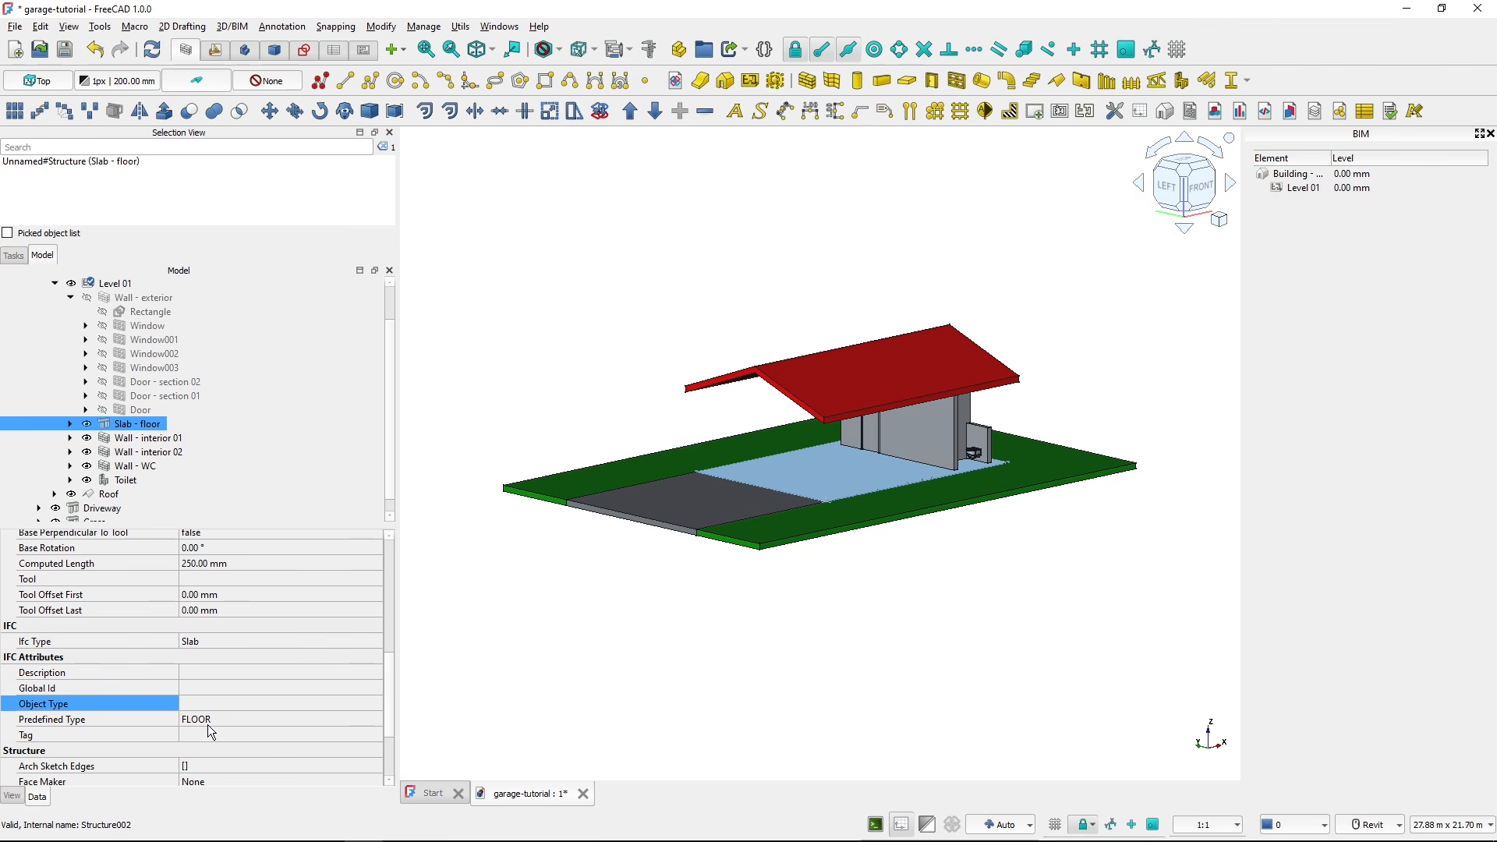
key(space)
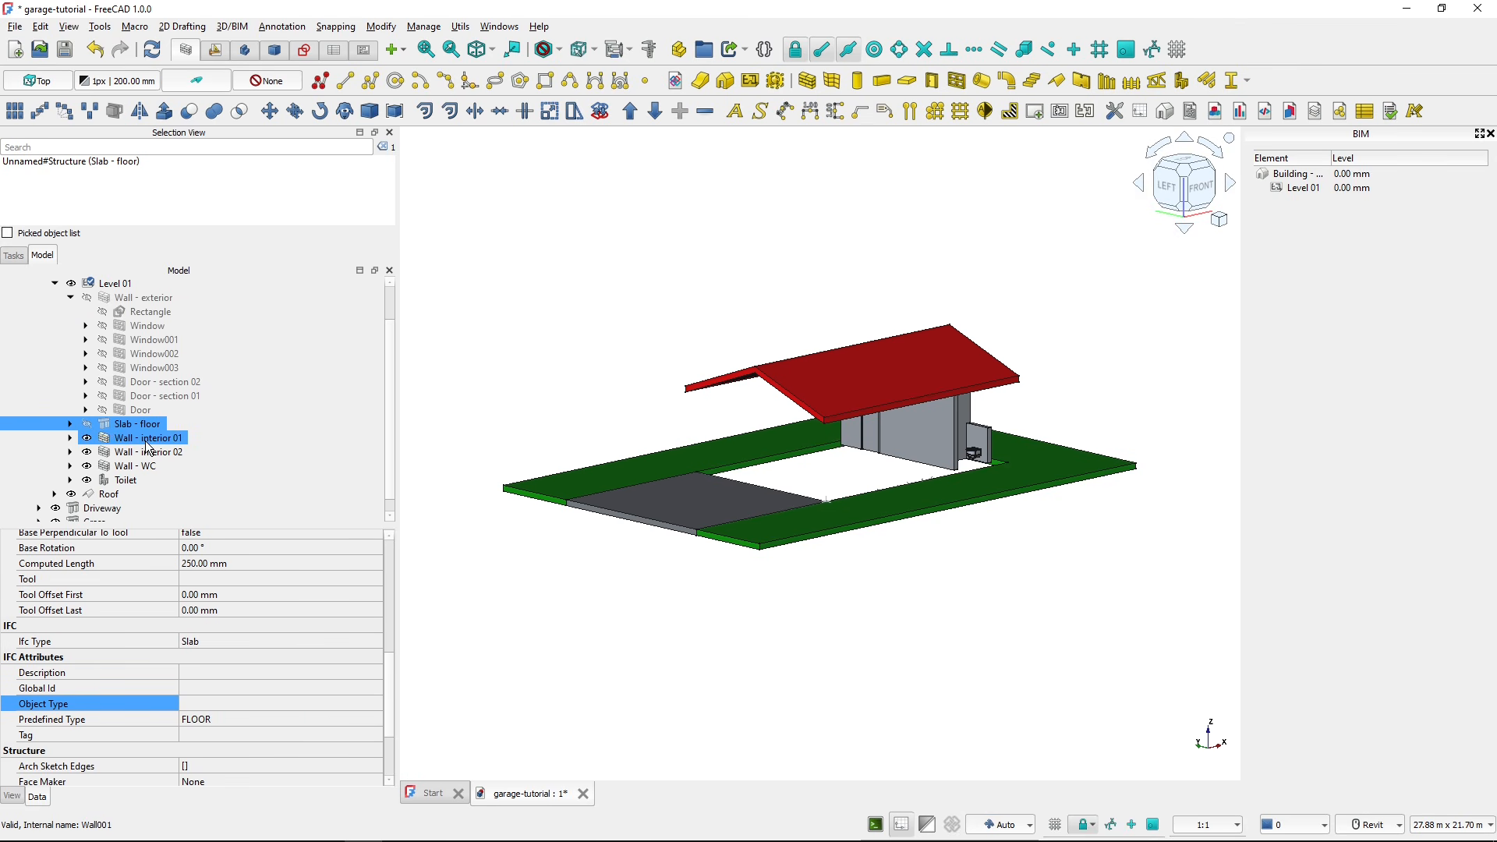
- Set the IFC predefined type of Wall - interior 01 to STANDARD
click(148, 439)
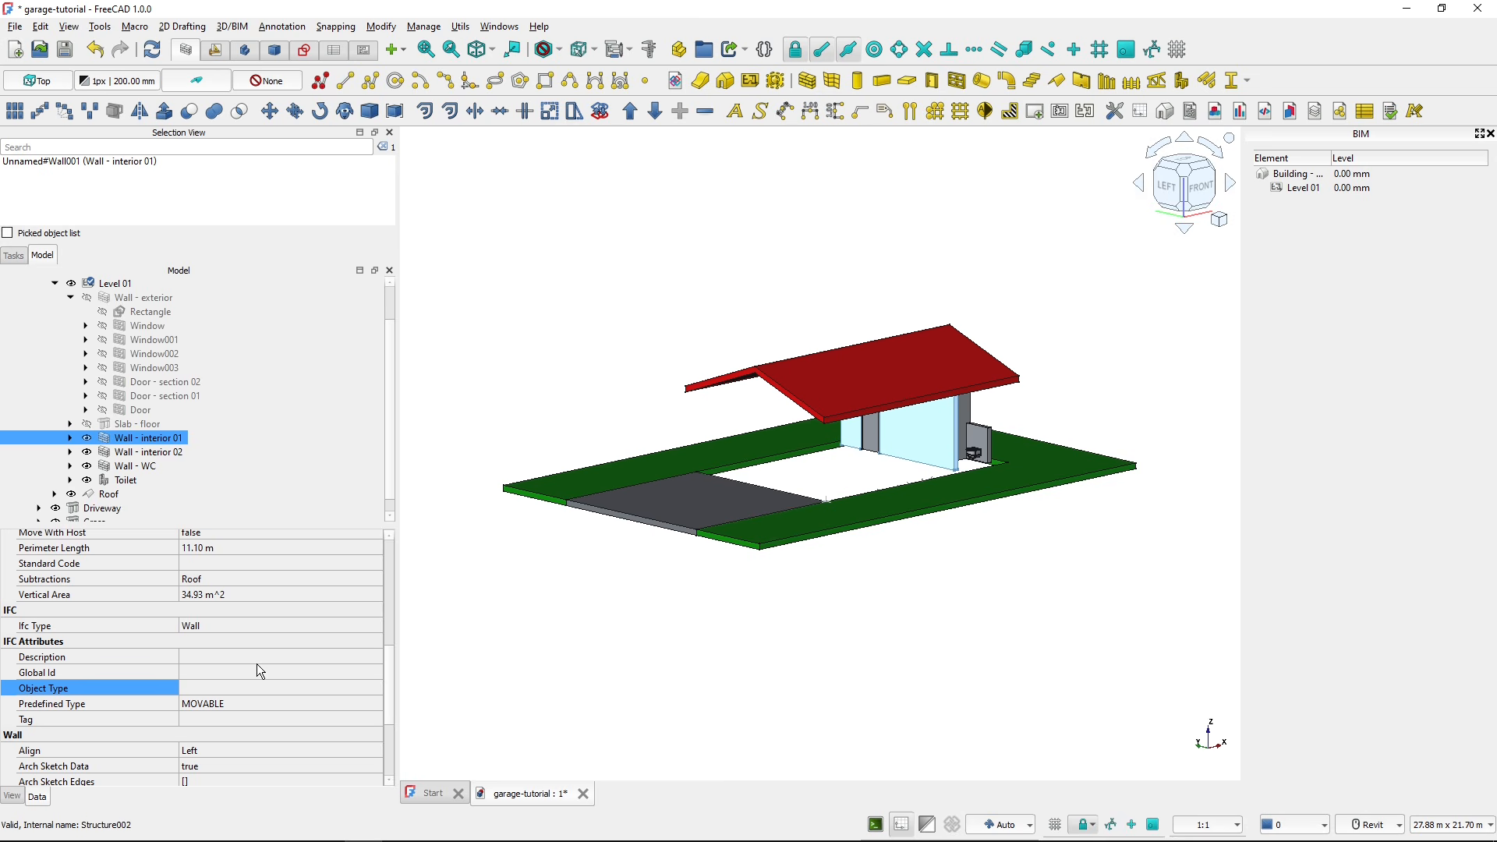
click(220, 705)
click(220, 705)
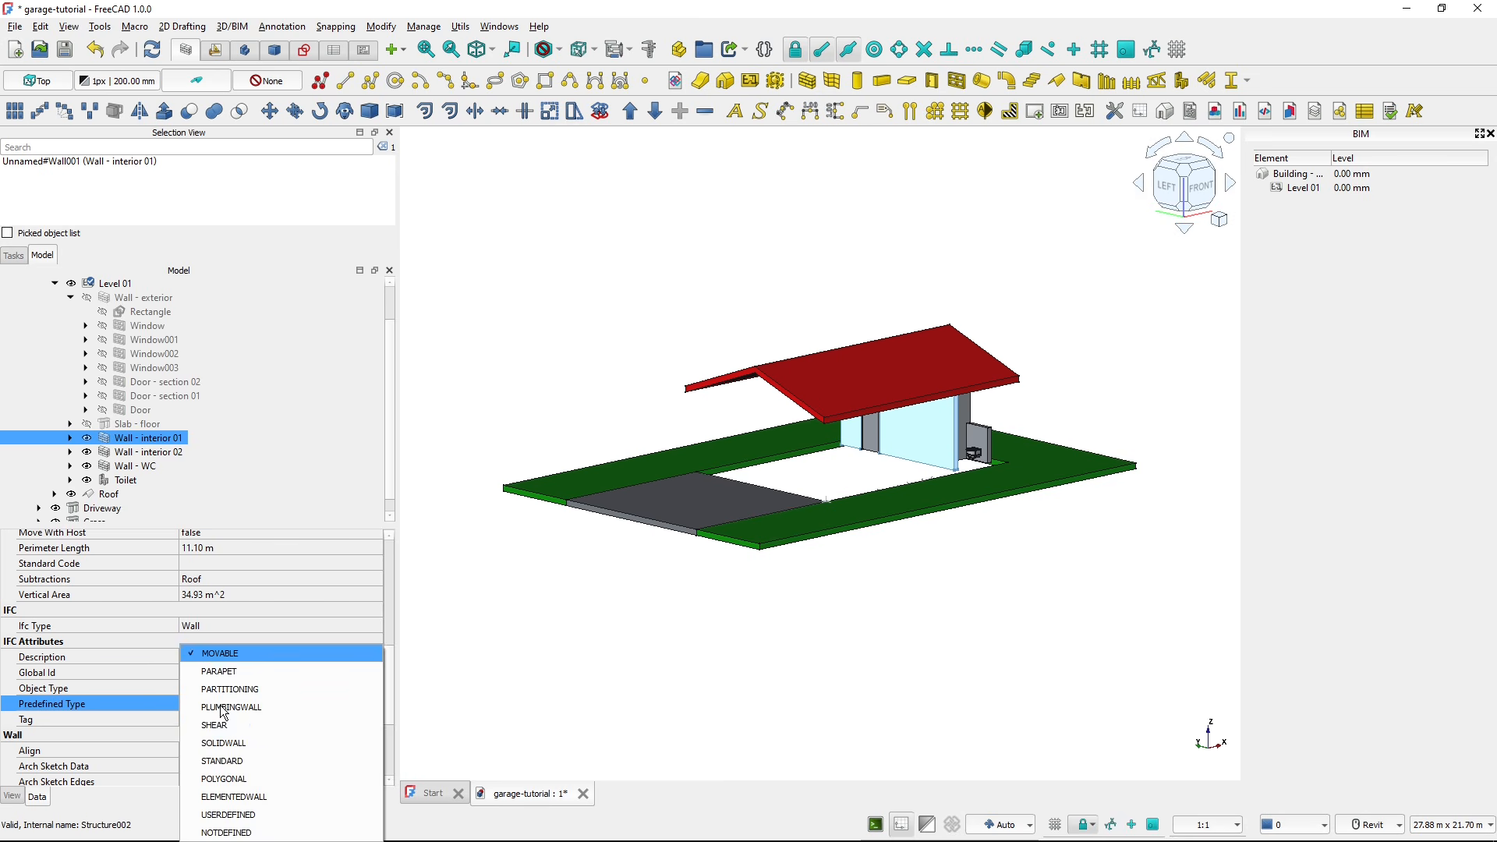
click(249, 760)
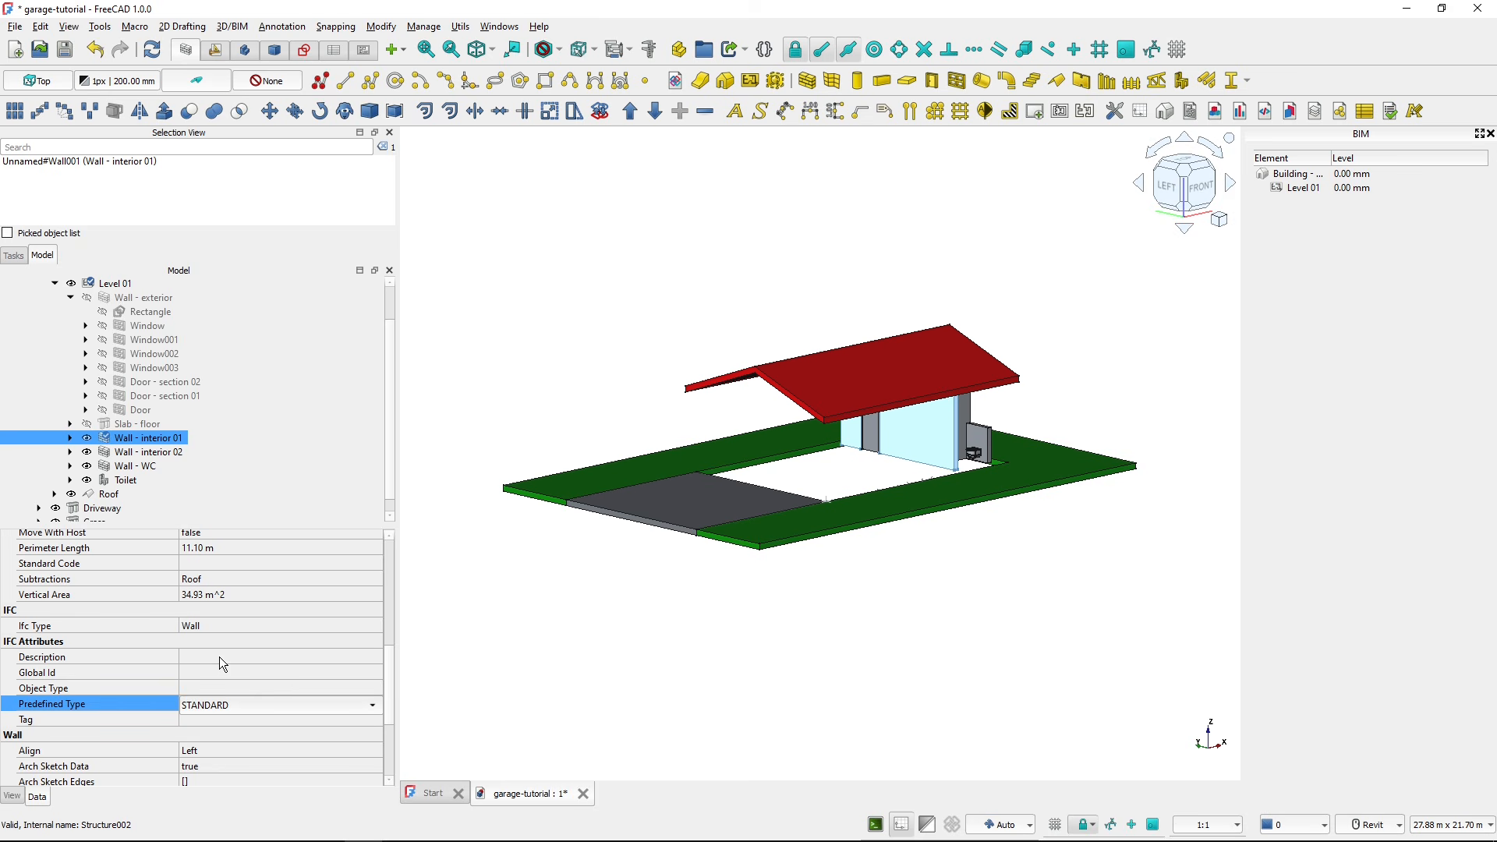
ctrl+click(154, 454)
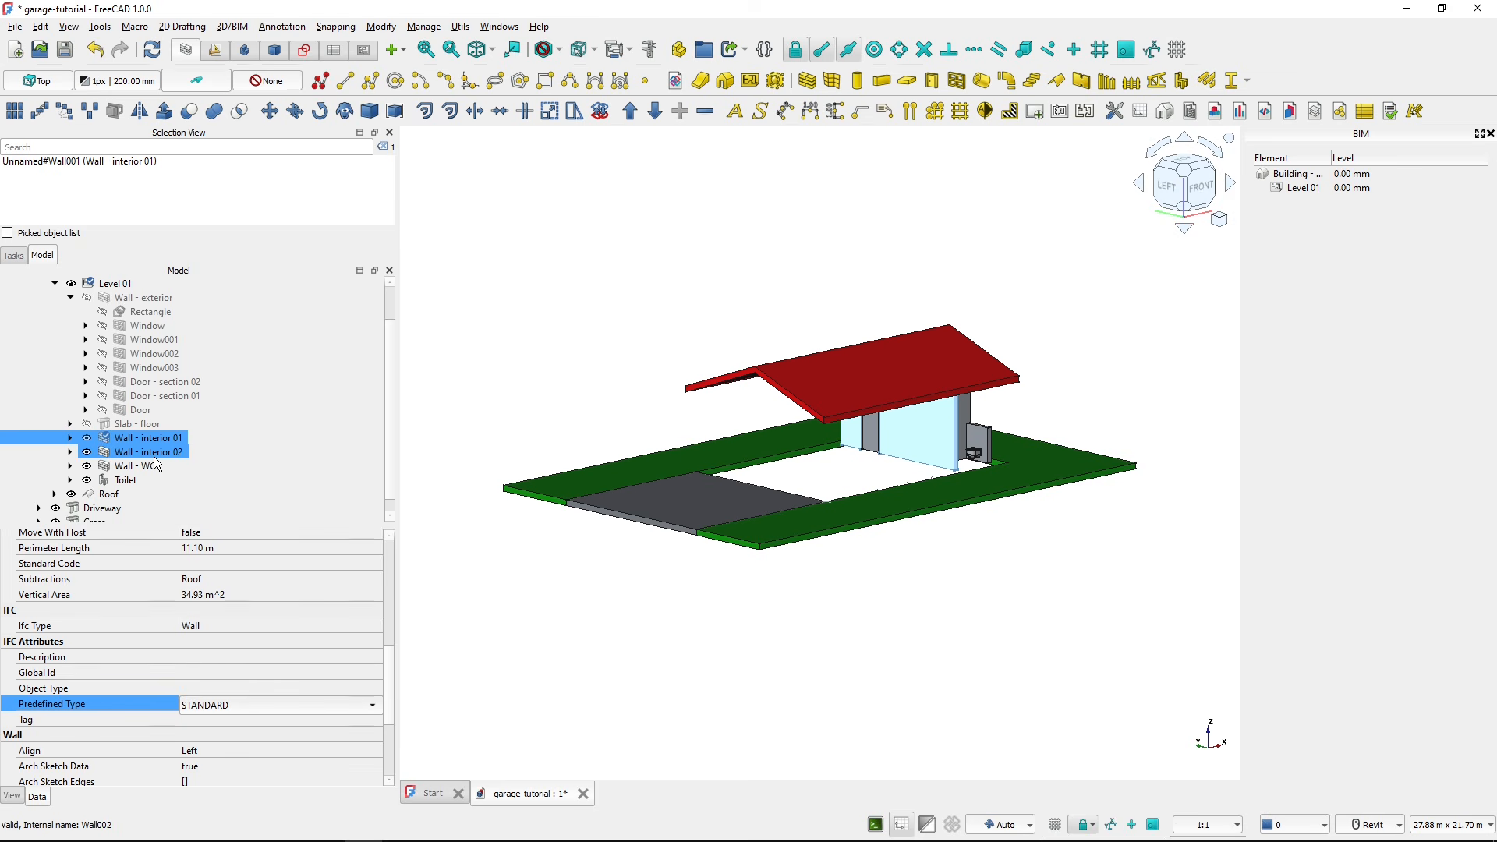
- Check the IFC predefined type of the door hosted in Wall - interior 01
click(72, 439)
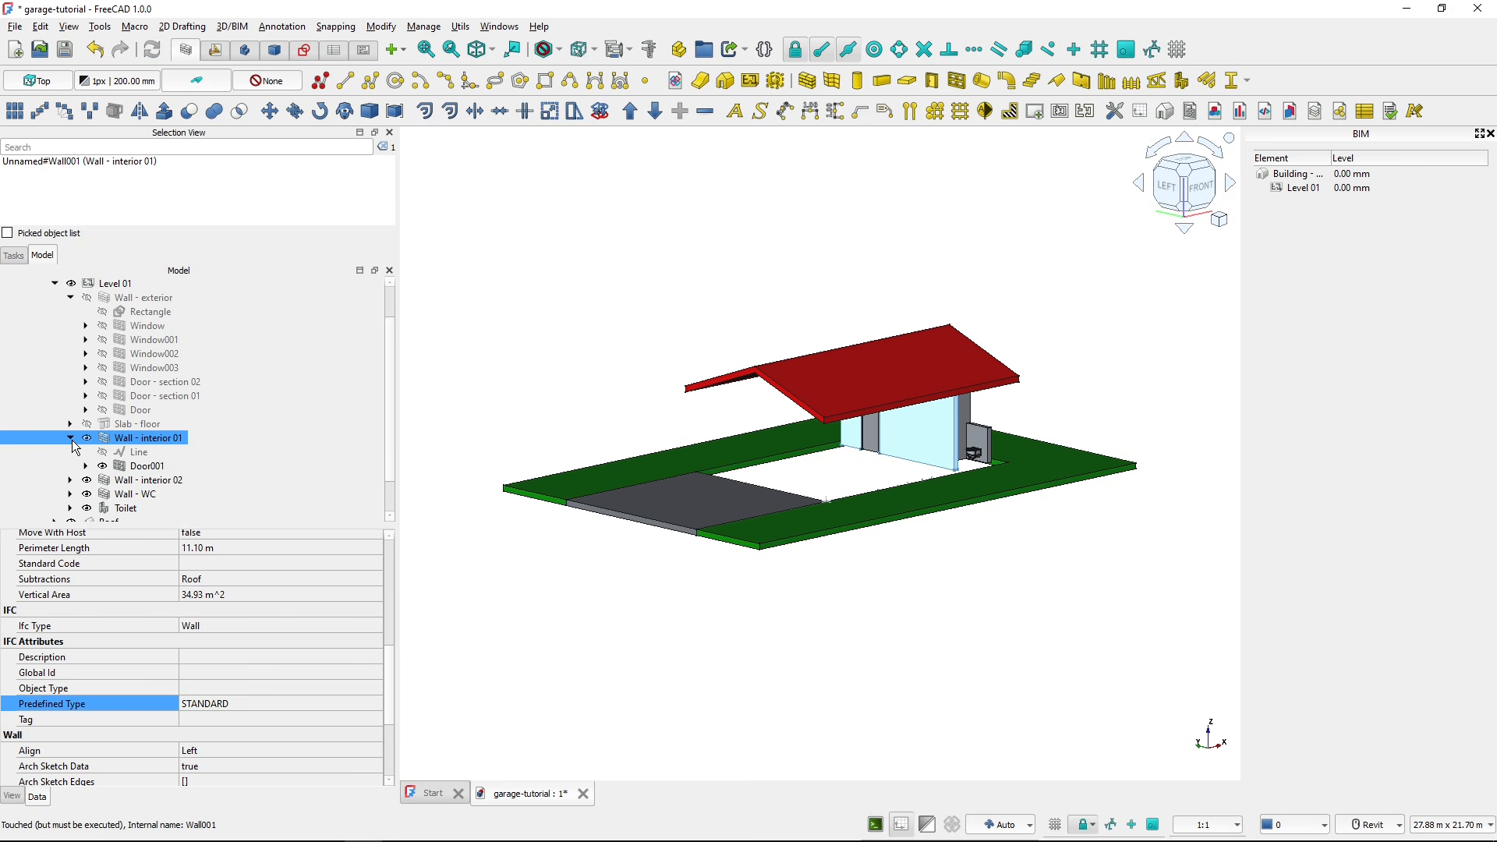
click(145, 465)
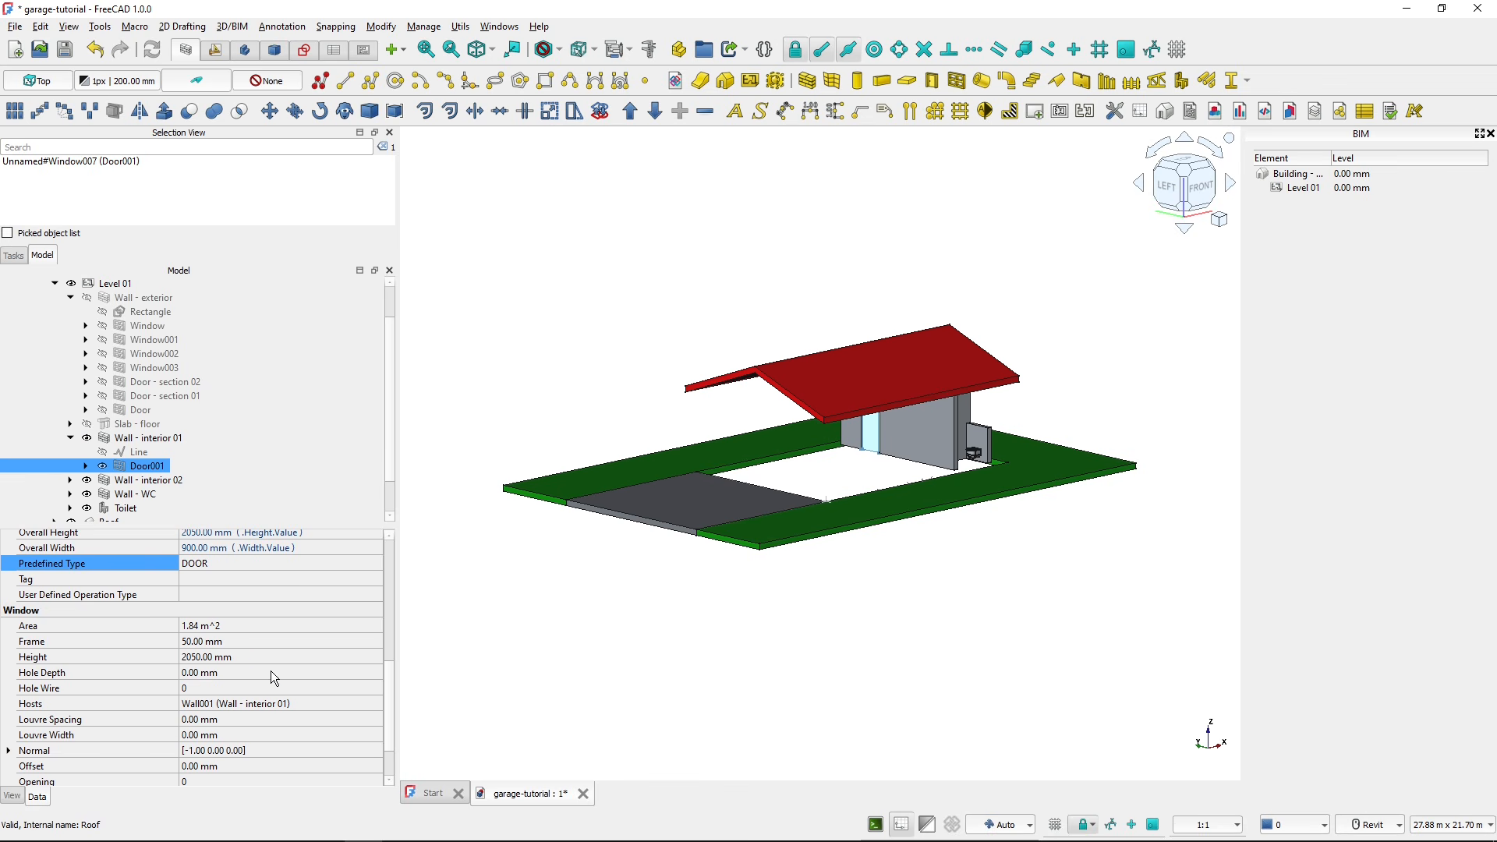
- Review the remaining IFC and window properties of the door in Wall - interior 01 and hide that wall
scroll(259, 659, down, 1)
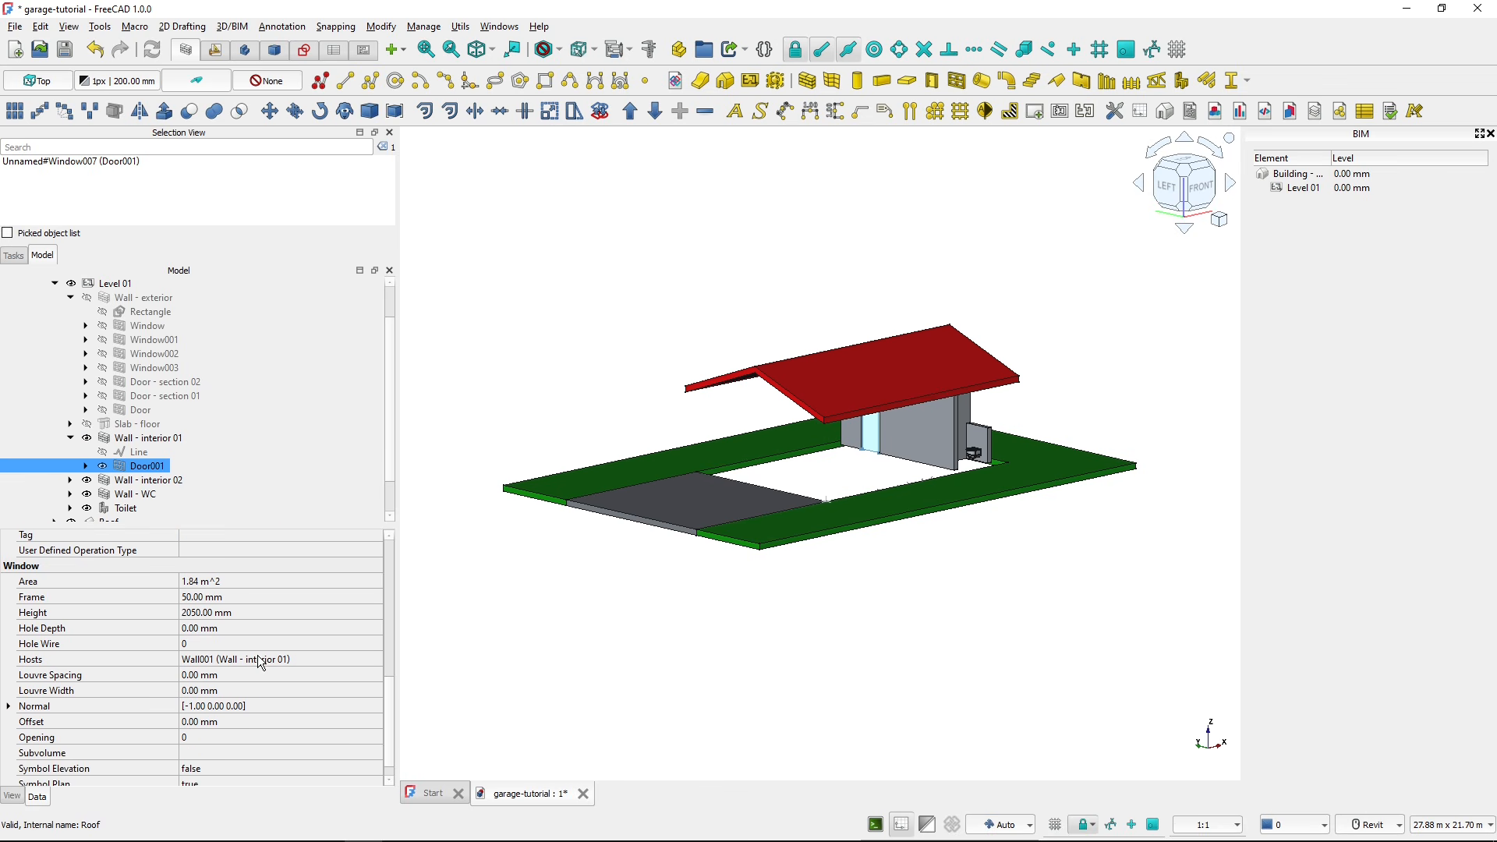
scroll(260, 680, up, 1)
scroll(259, 678, down, 2)
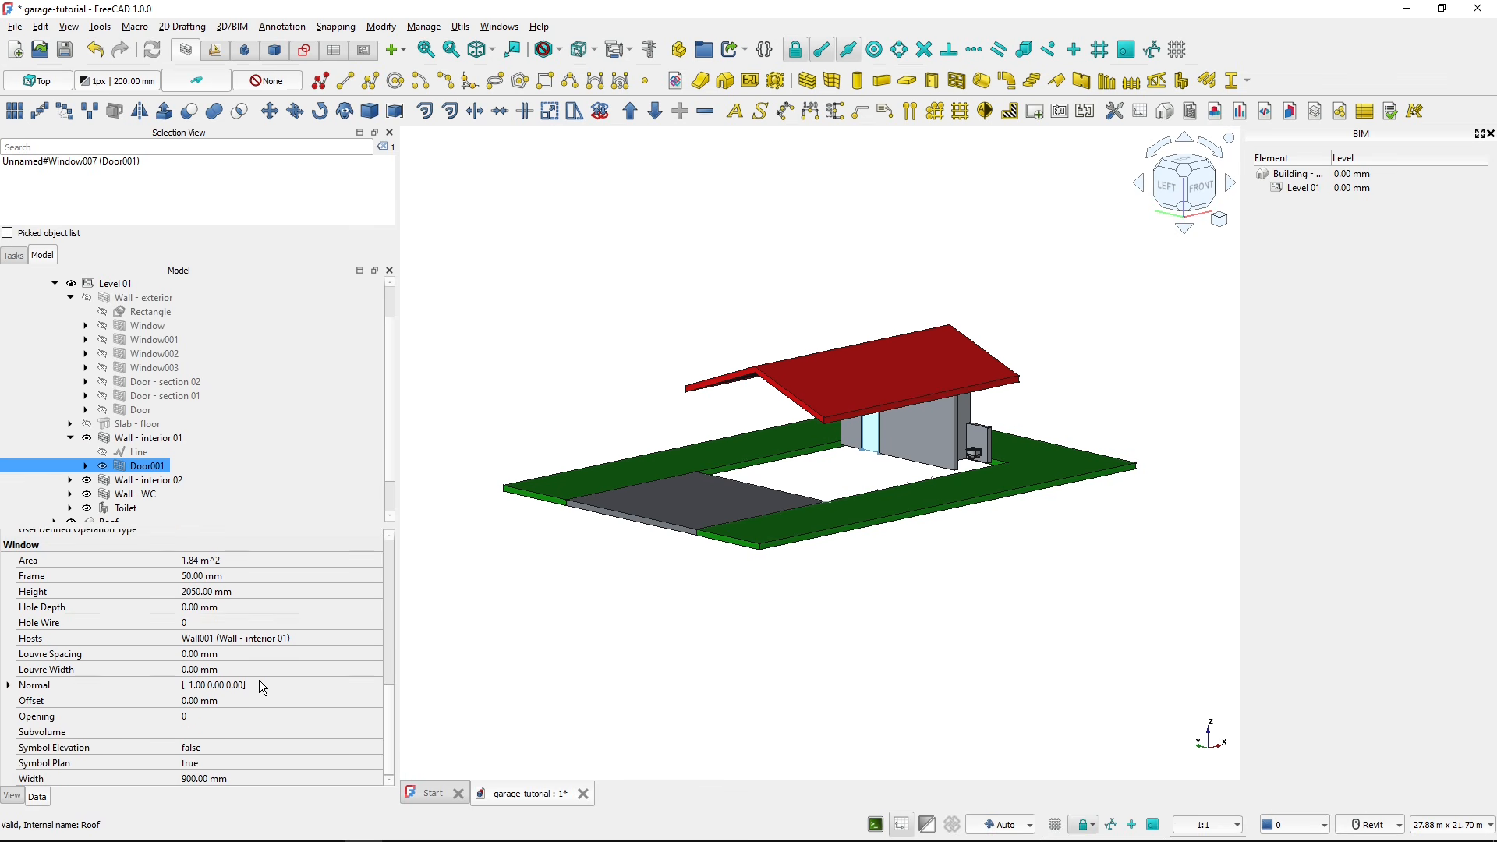
scroll(261, 686, up, 2)
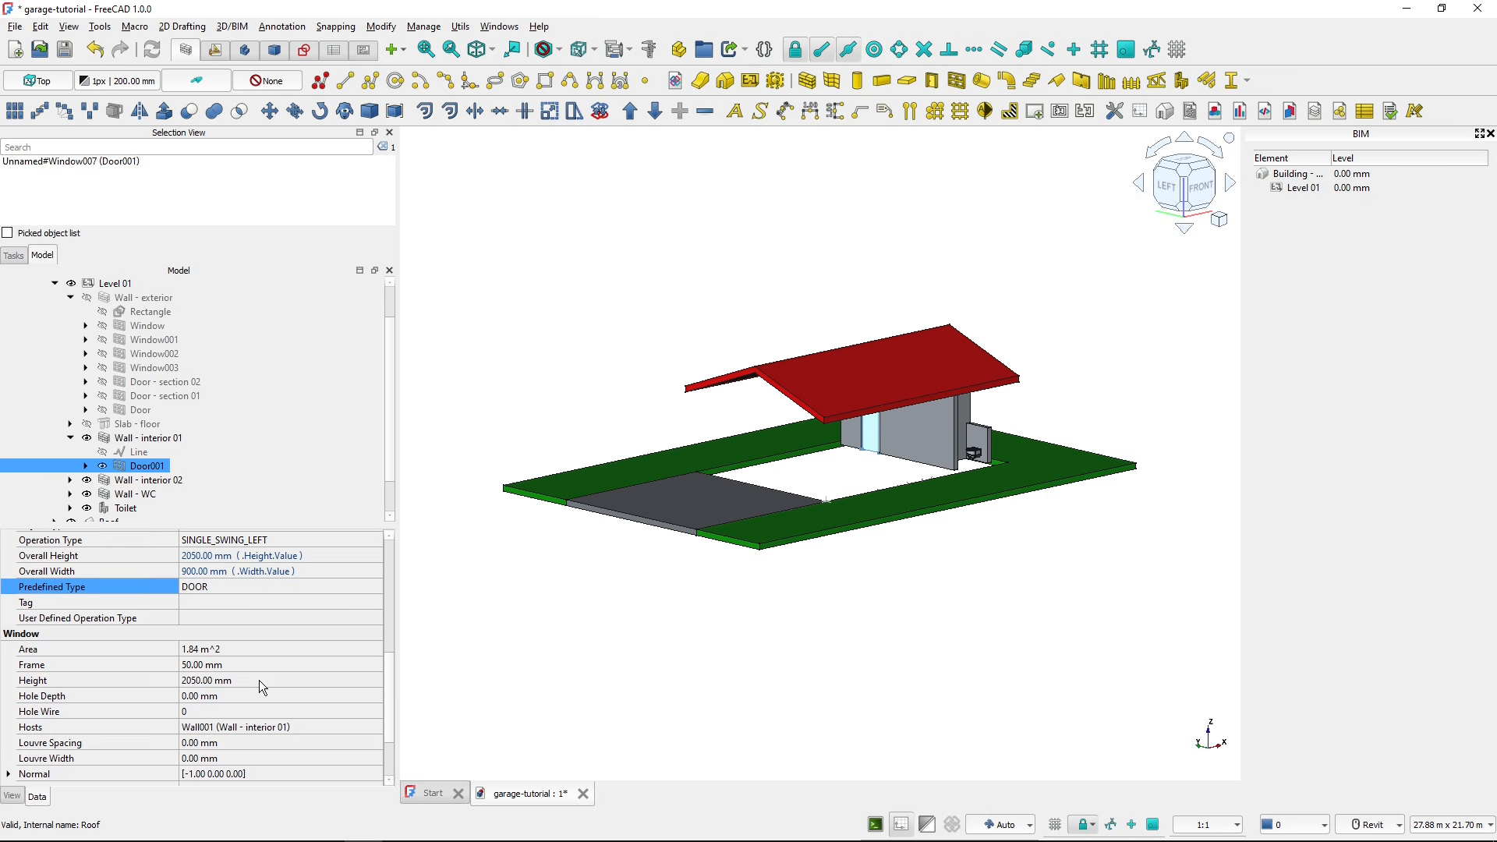
scroll(259, 680, up, 3)
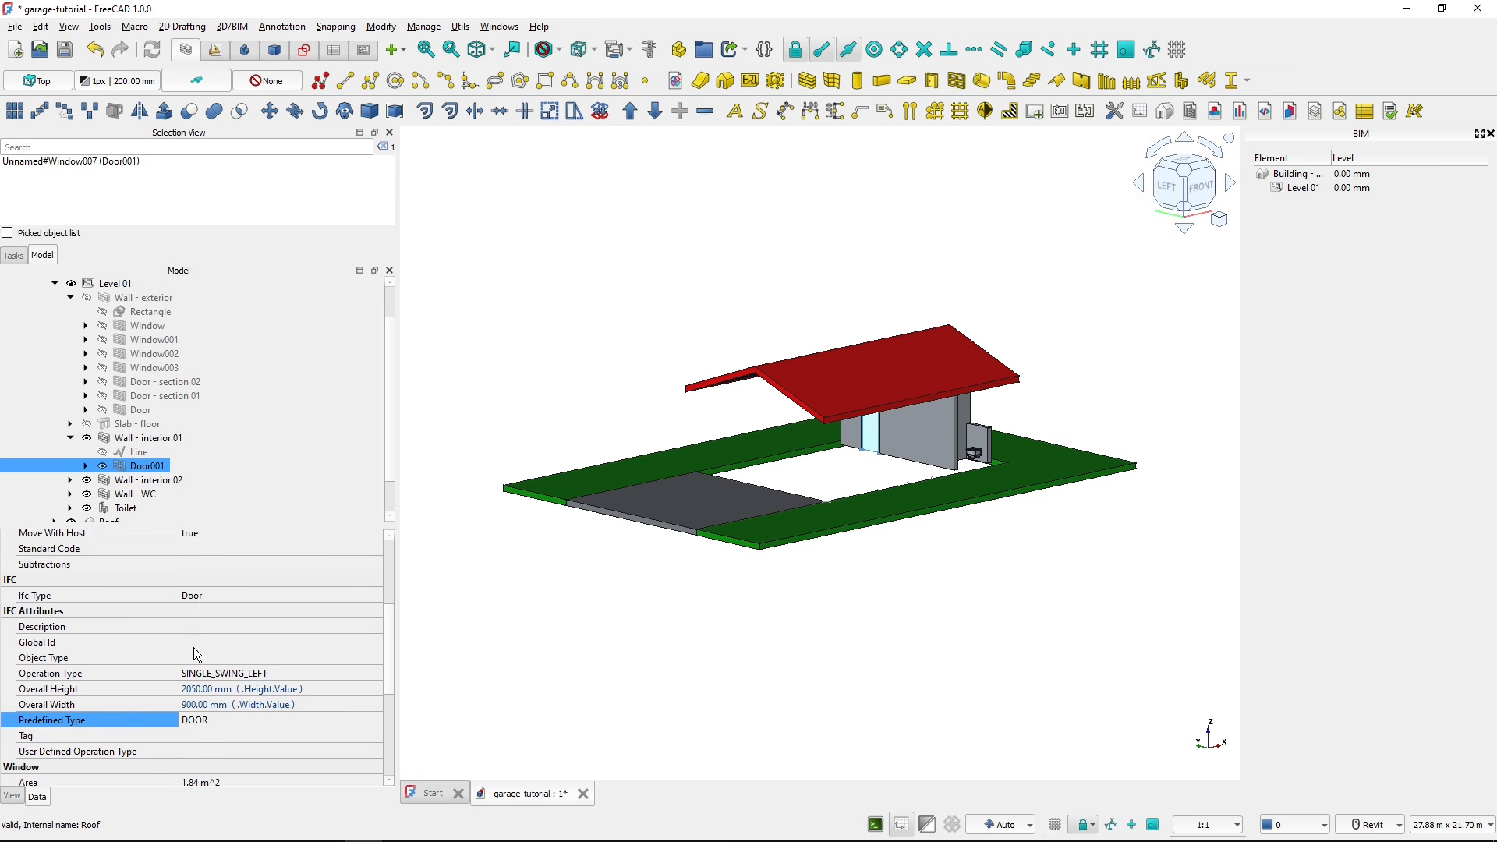
click(127, 440)
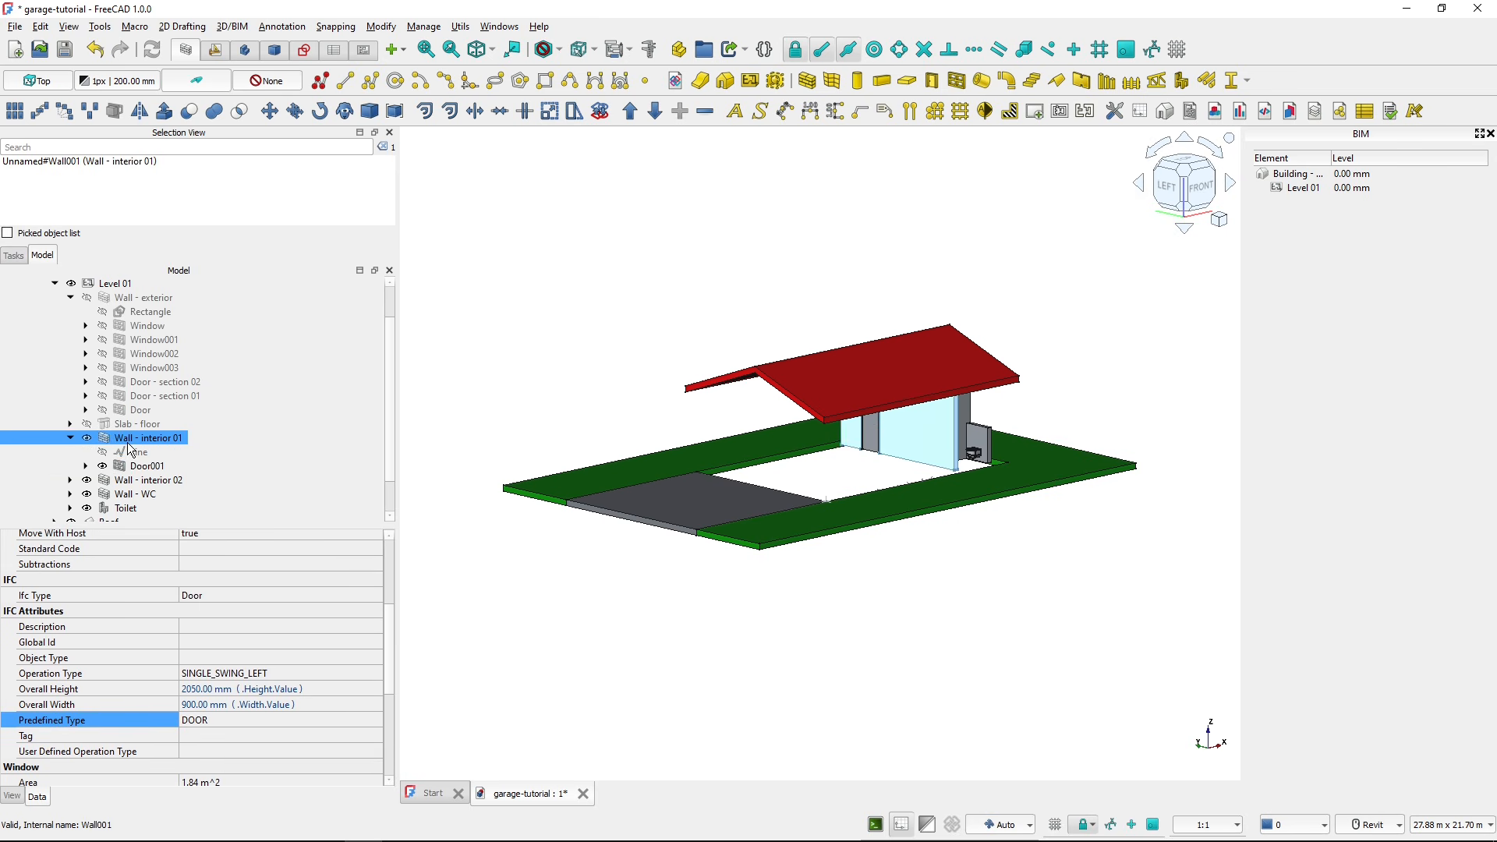
key(space)
- Set the IFC predefined type of Wall - interior 02 to STANDARD and hide the wall
click(146, 481)
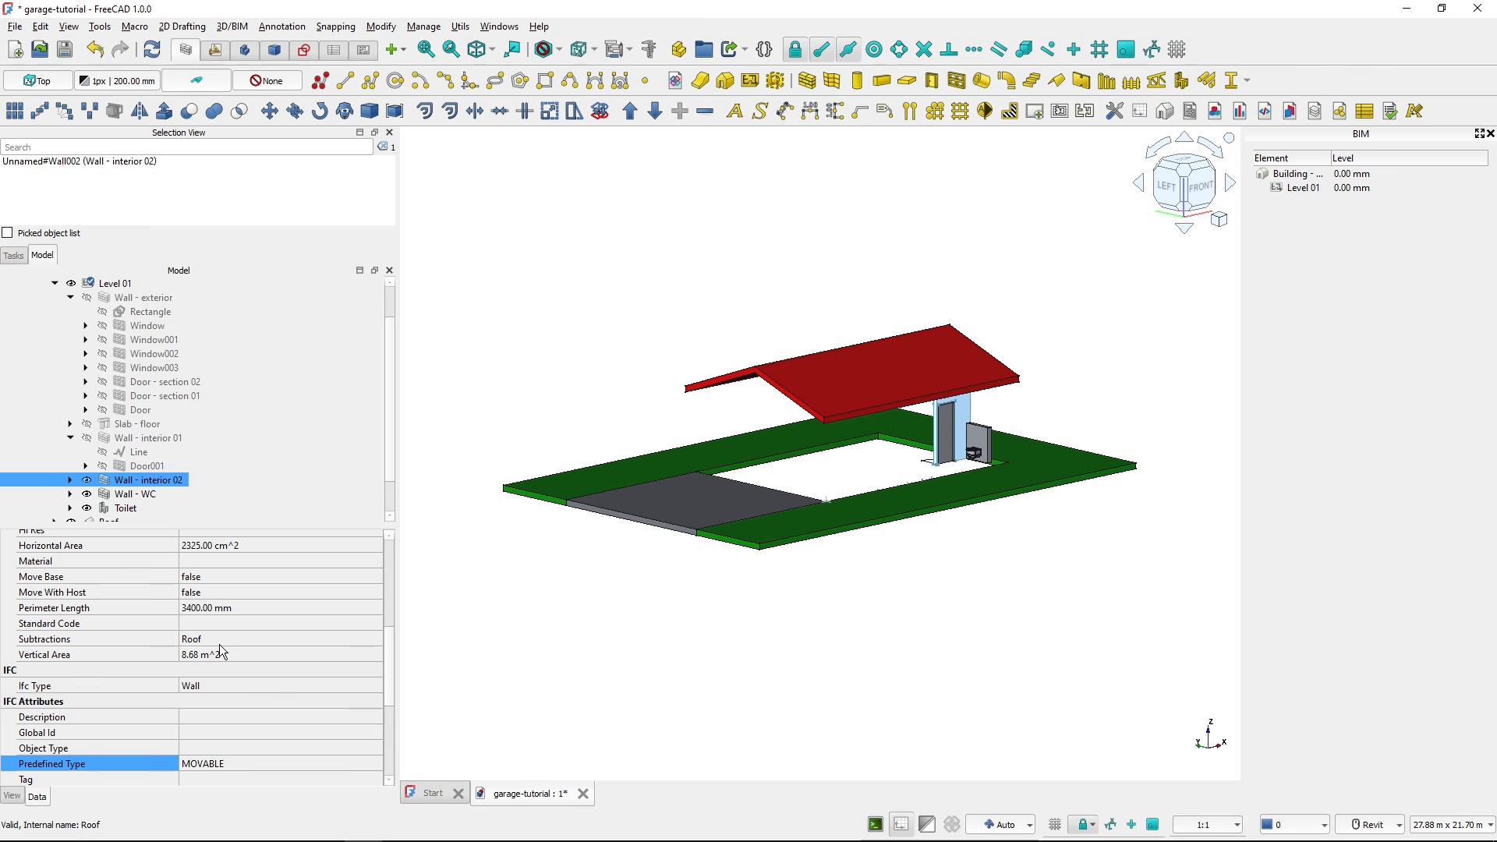
click(245, 765)
click(243, 764)
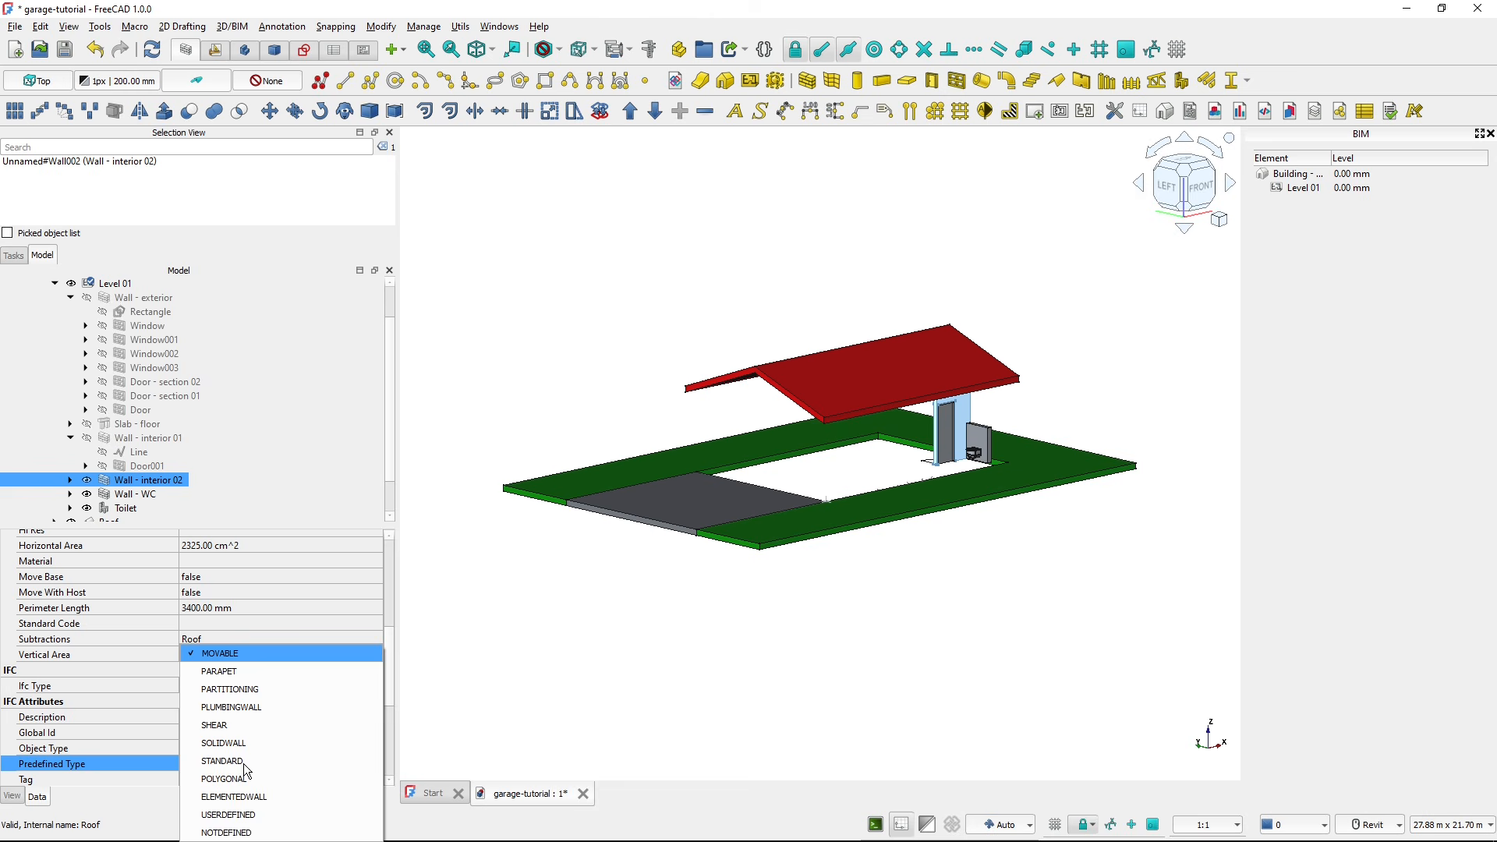
click(249, 760)
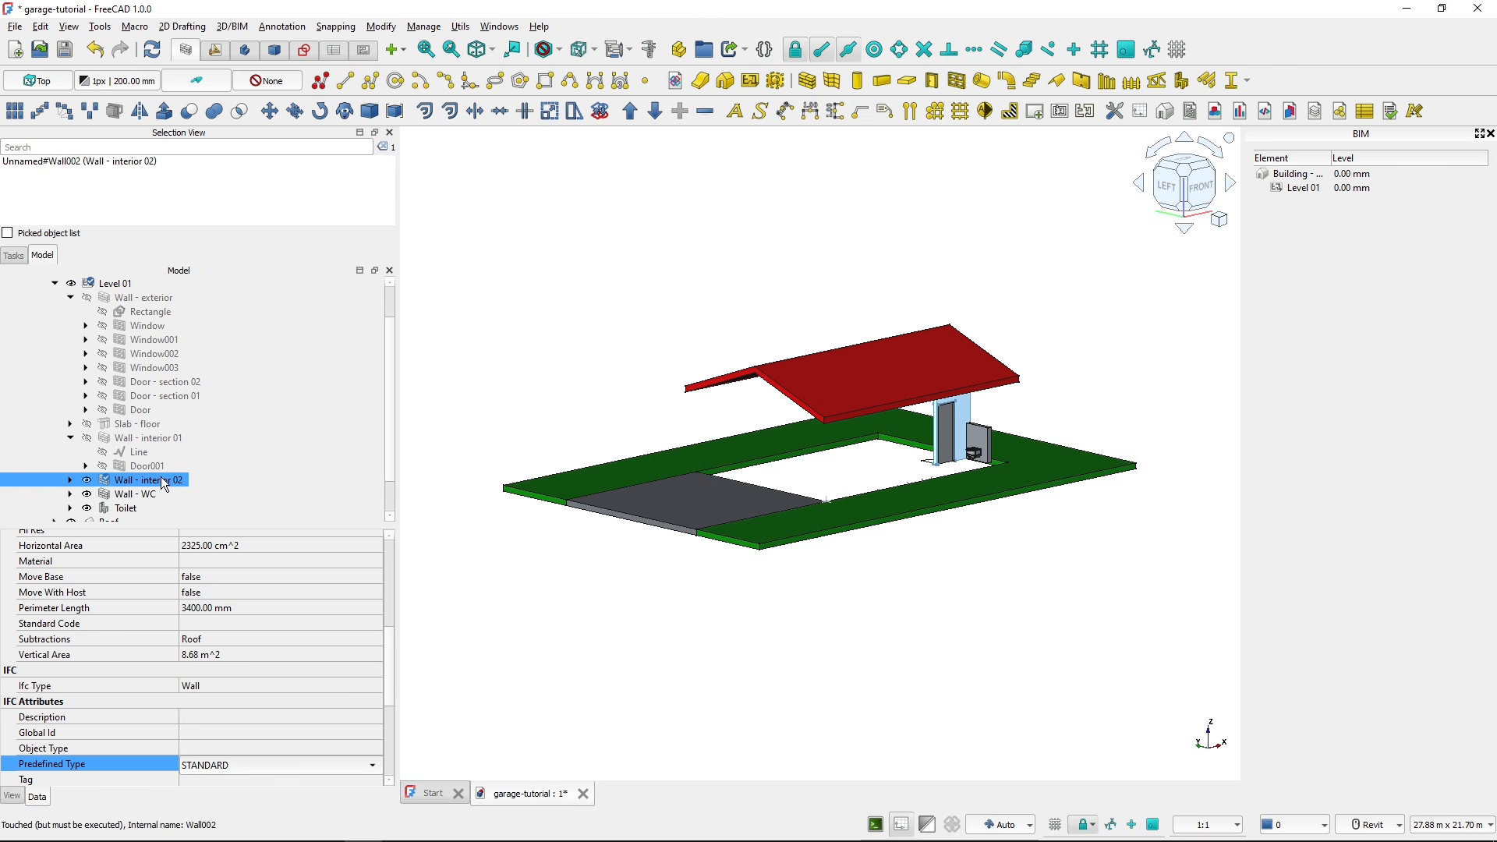
click(71, 480)
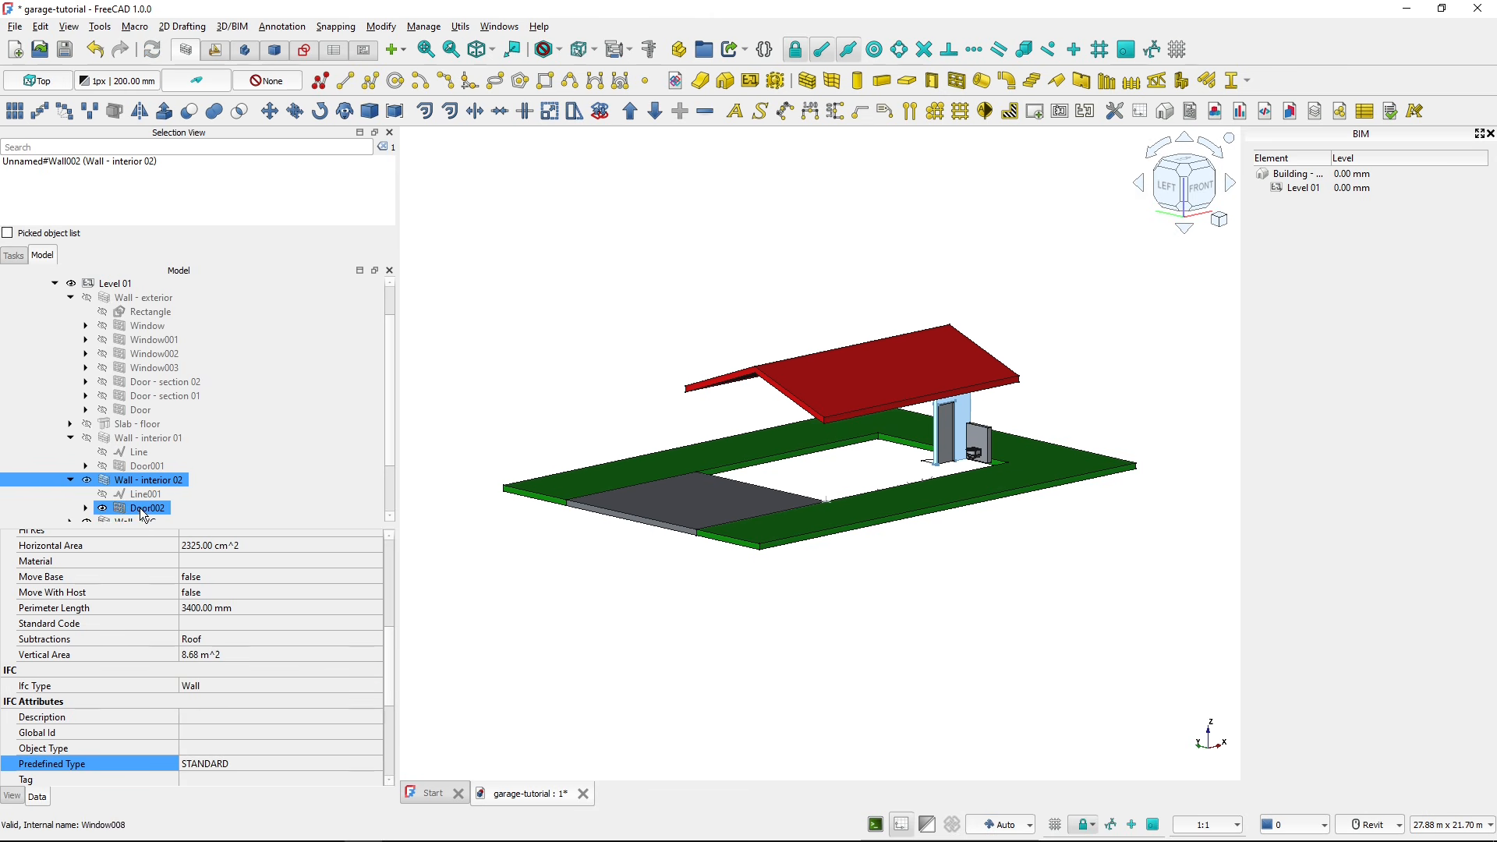
click(72, 480)
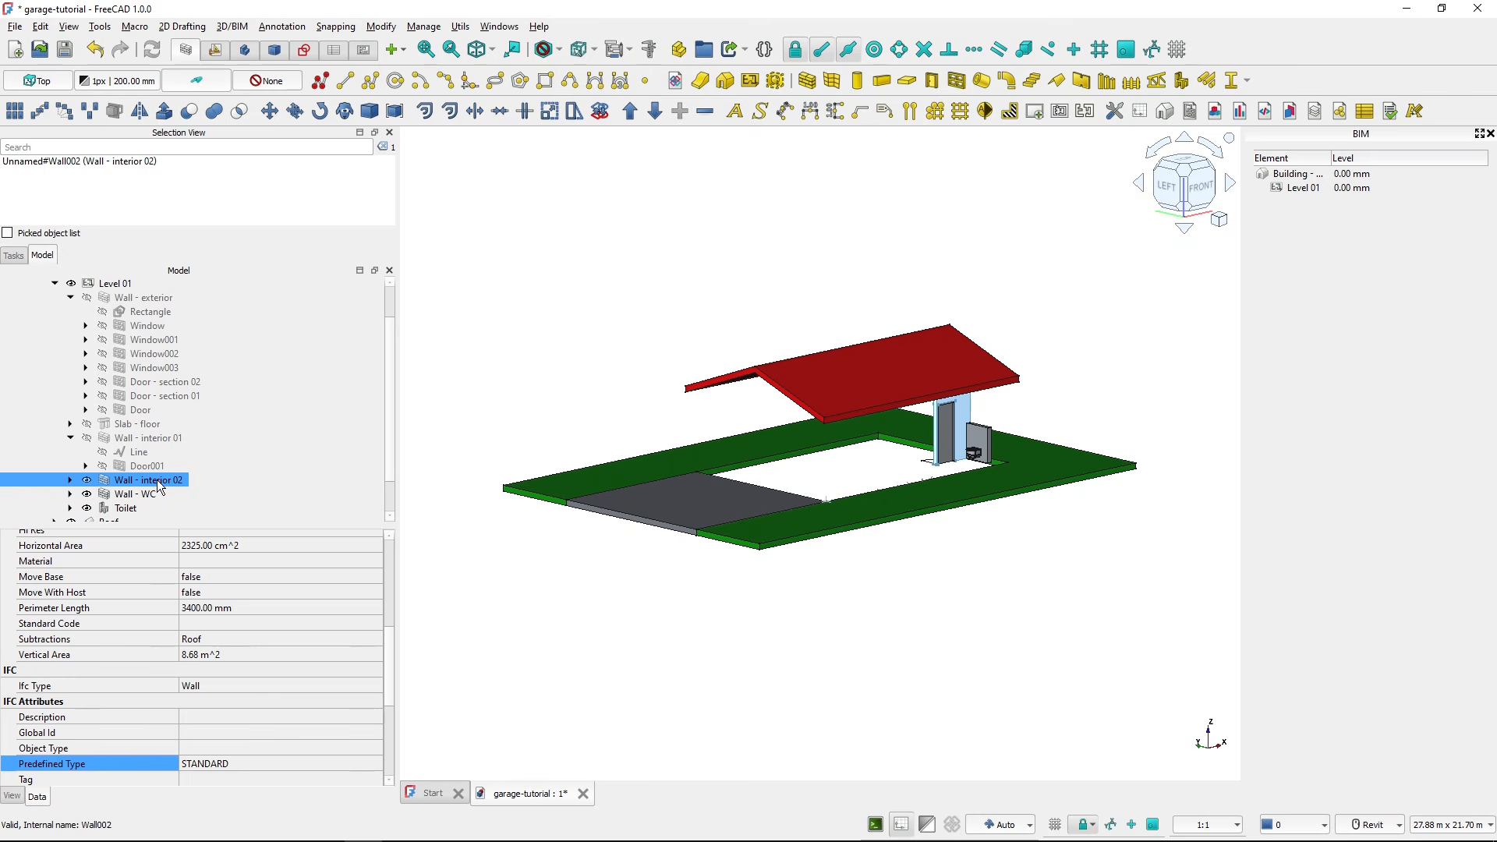
click(87, 479)
- Set the IFC predefined type of Wall - WC to PLUMBINGWALL
click(148, 494)
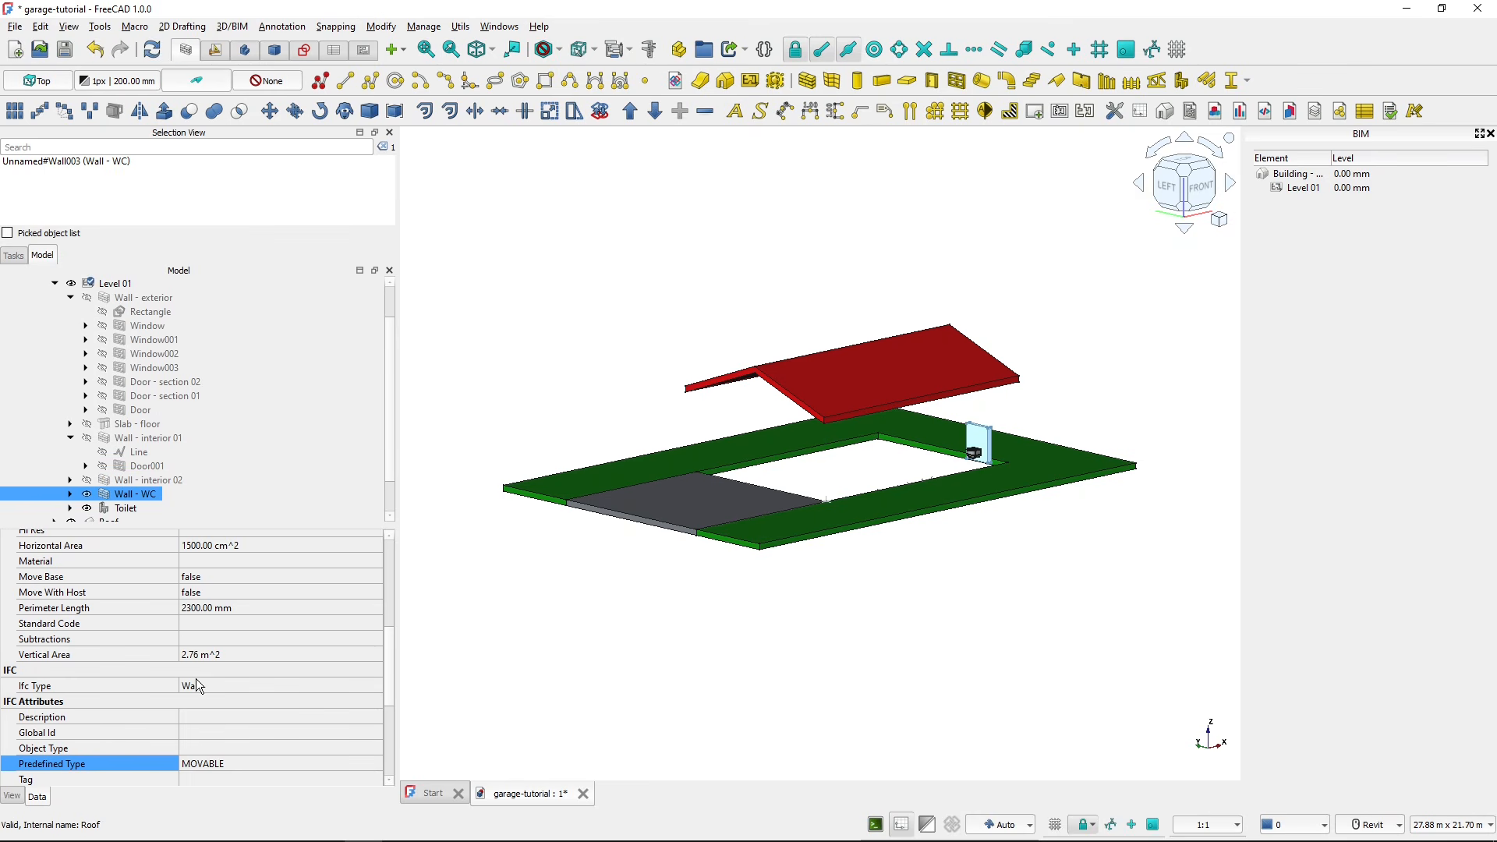
click(228, 761)
click(227, 761)
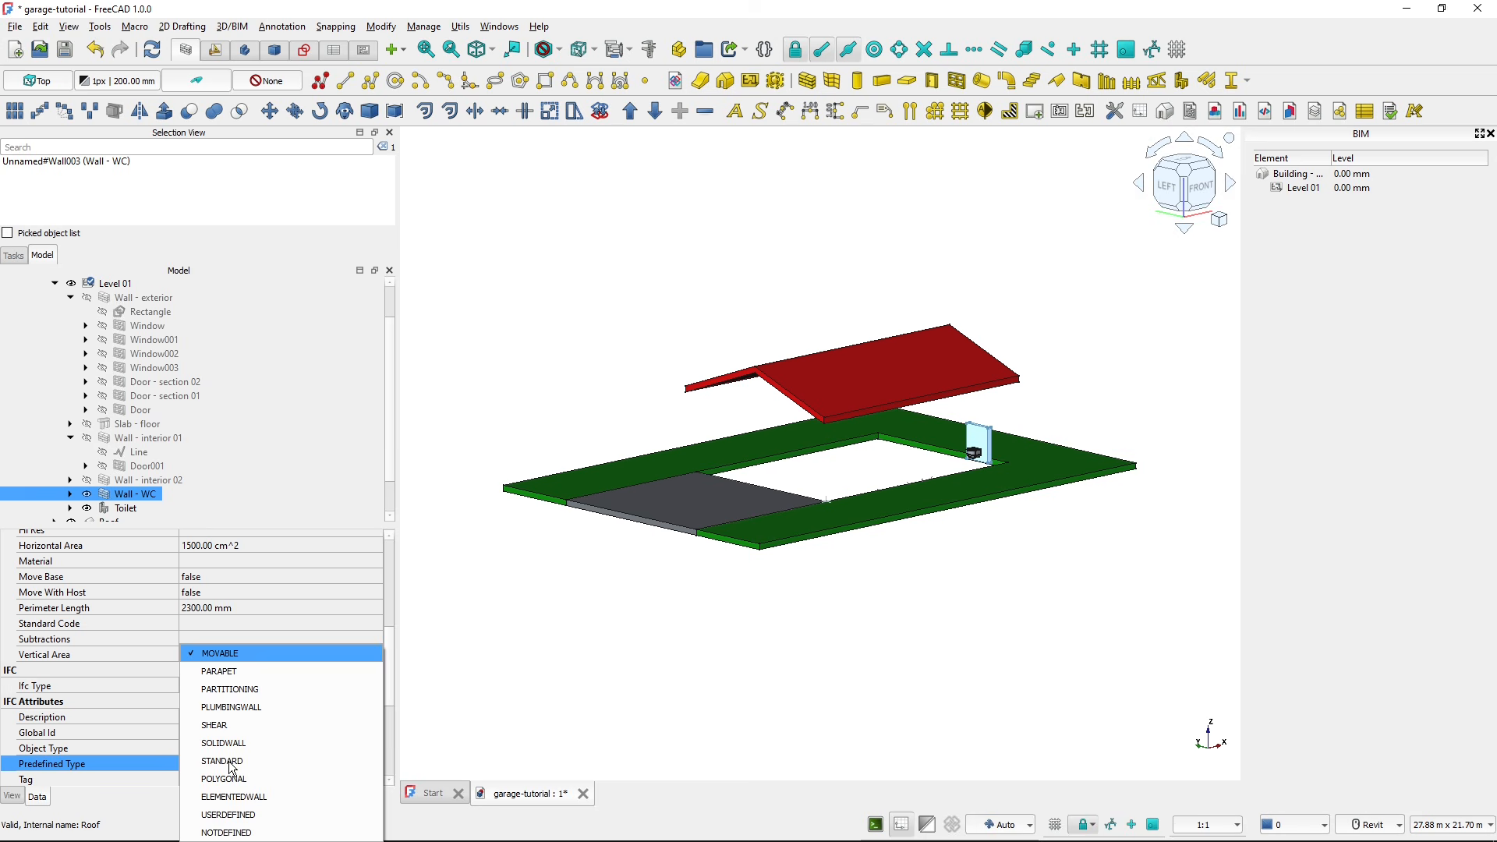
click(250, 708)
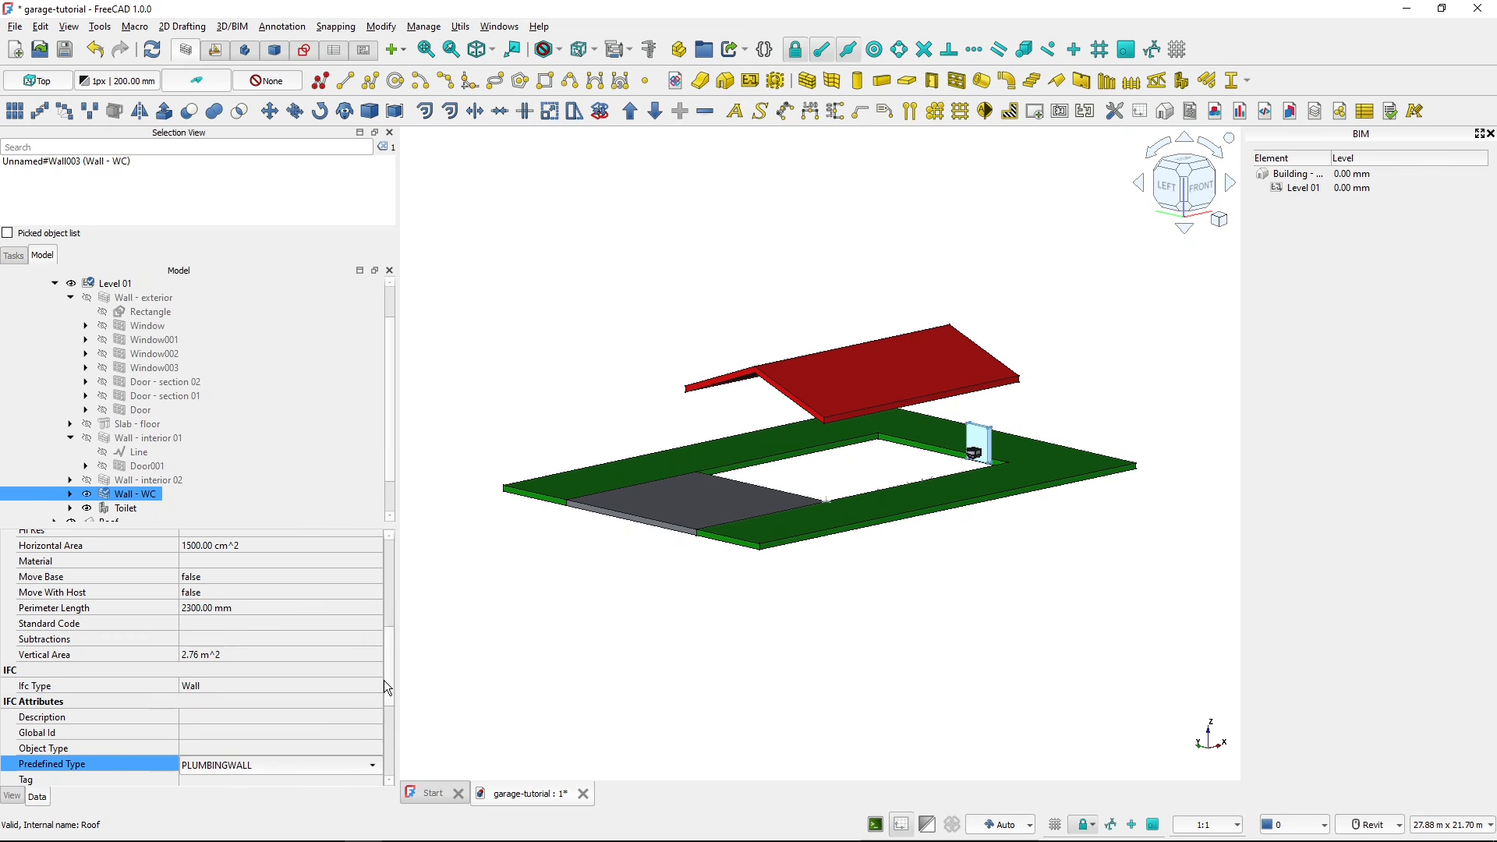
- Set the toilet's IFC type to Sanitary Terminal and its predefined type to TOILETPAN
click(127, 508)
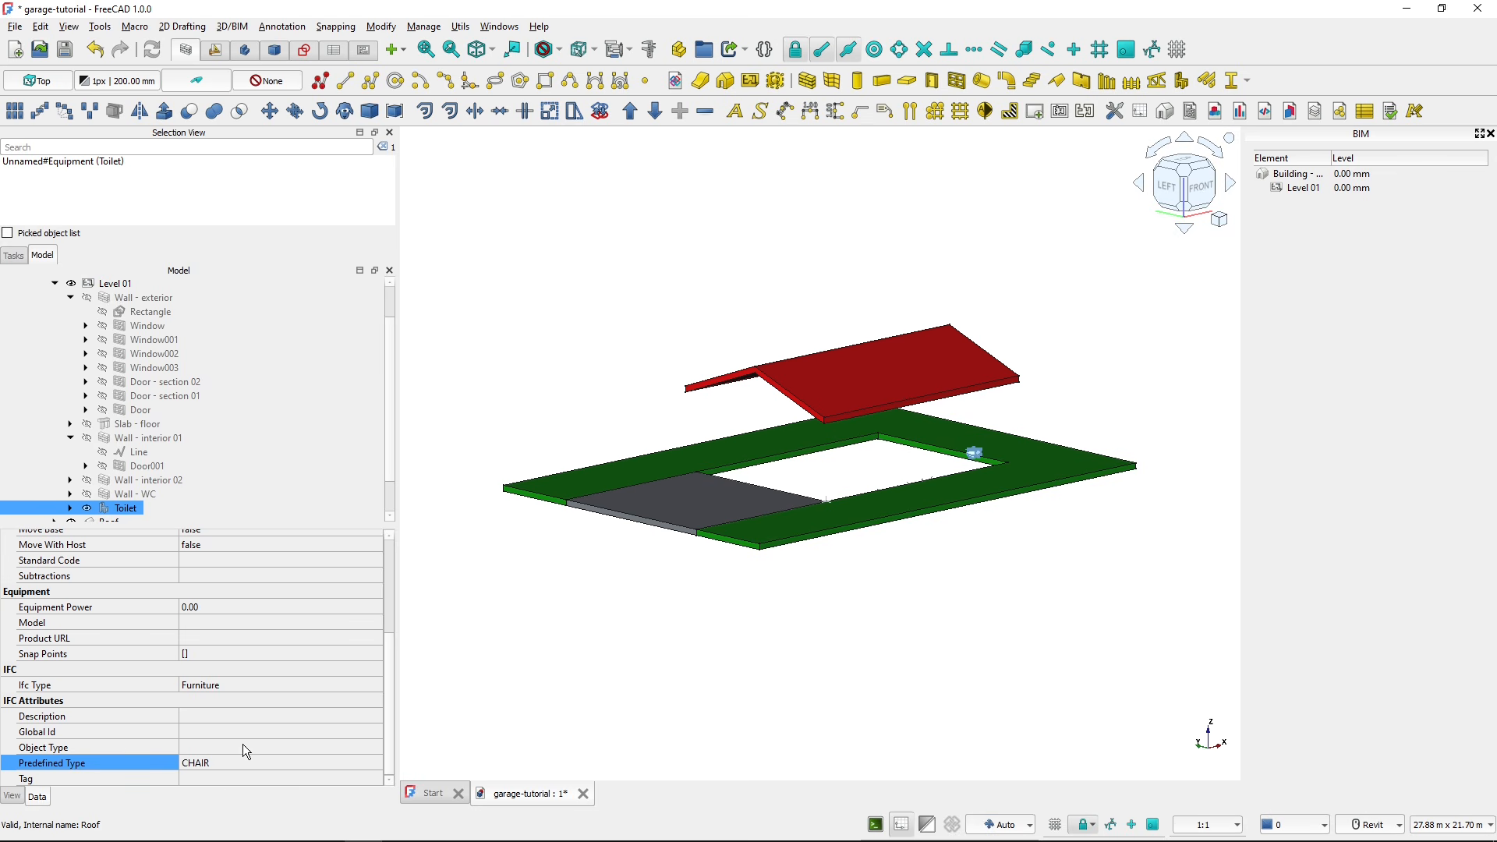
click(240, 684)
click(242, 686)
scroll(234, 593, down, 10)
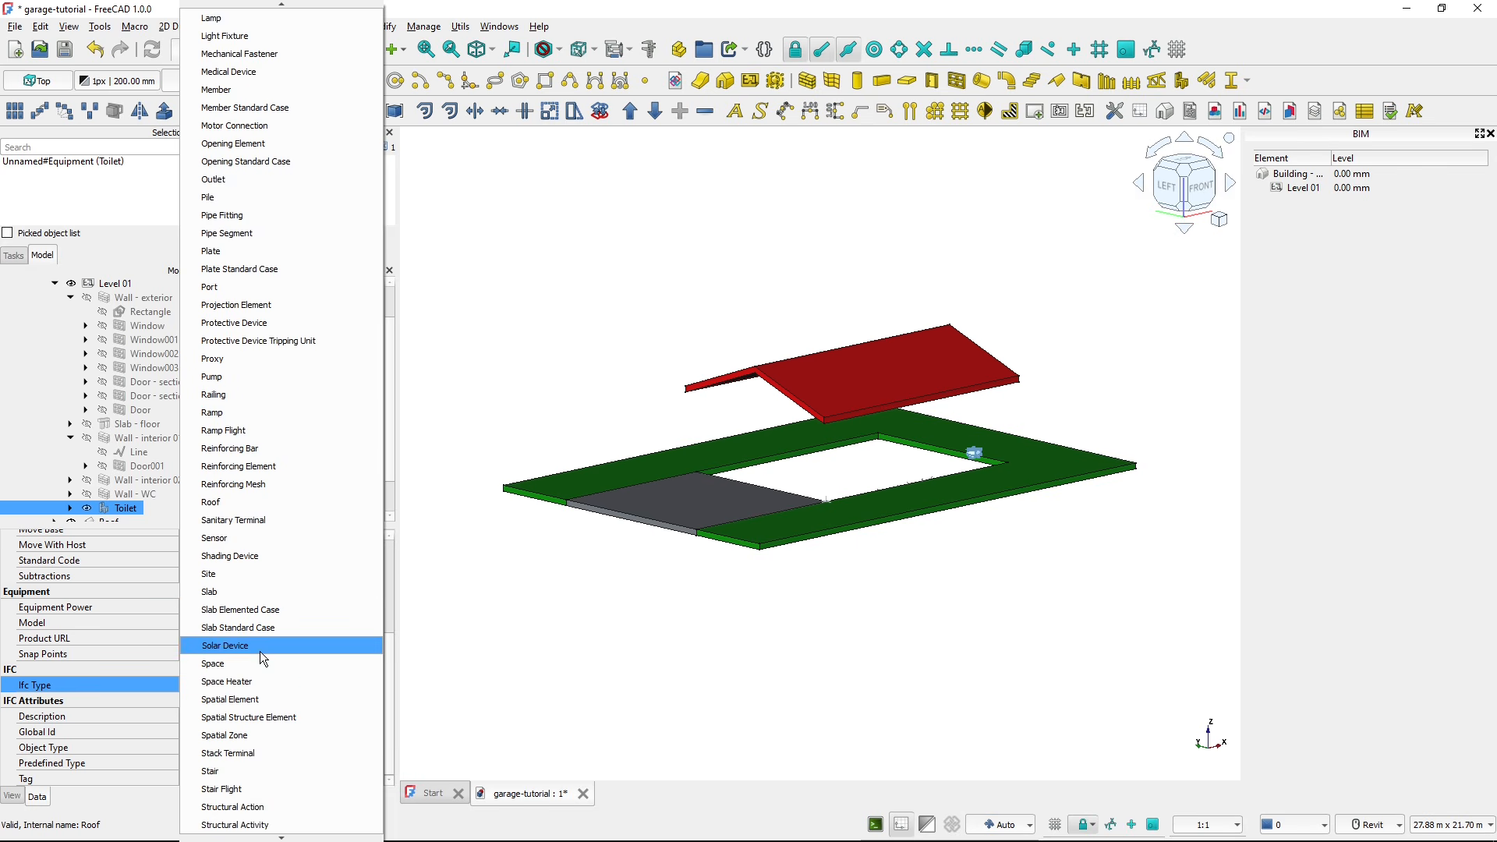
click(243, 524)
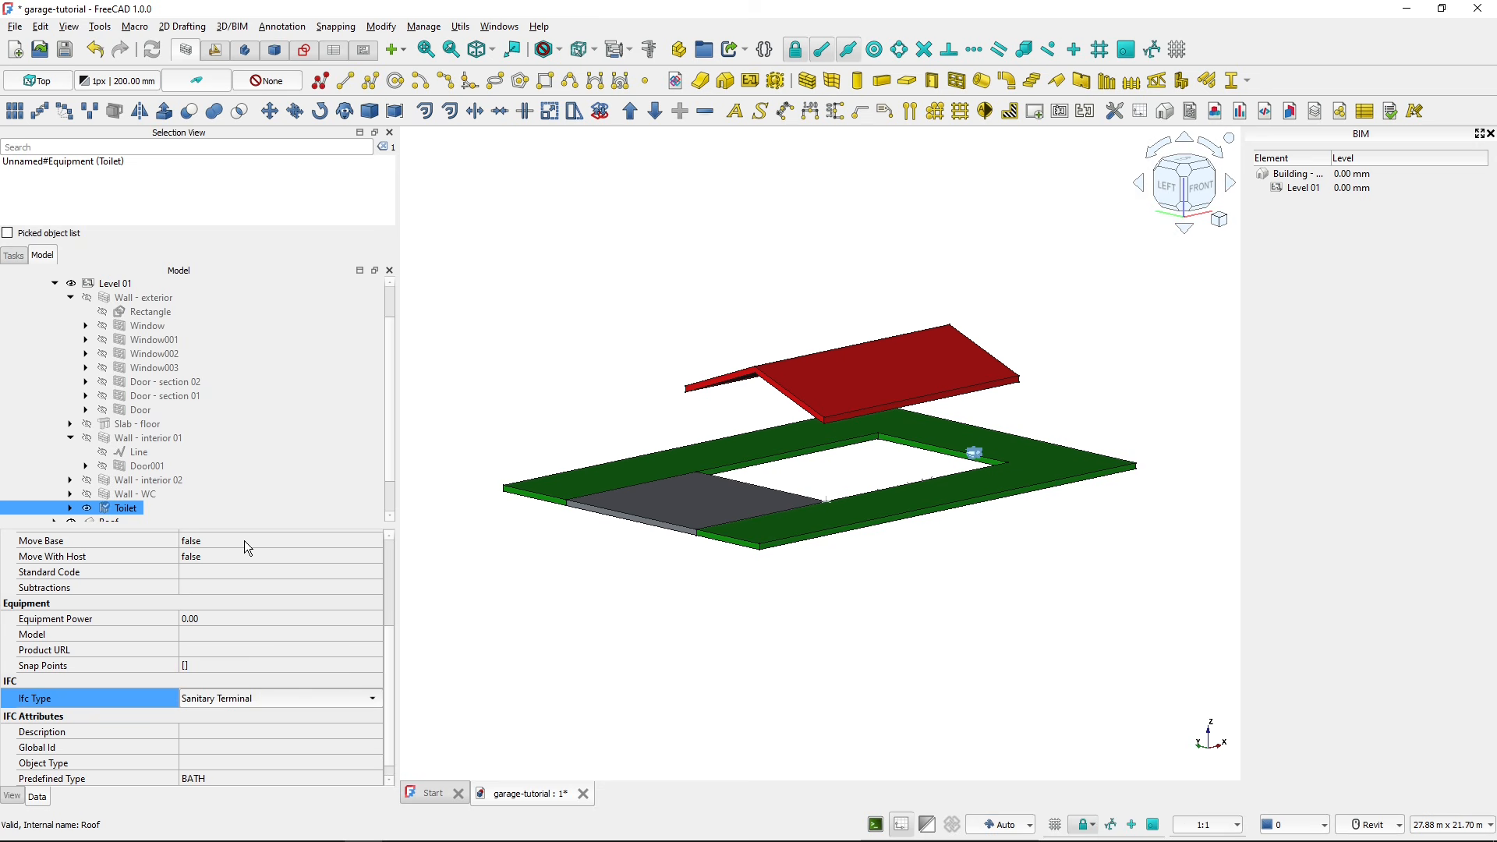
click(231, 775)
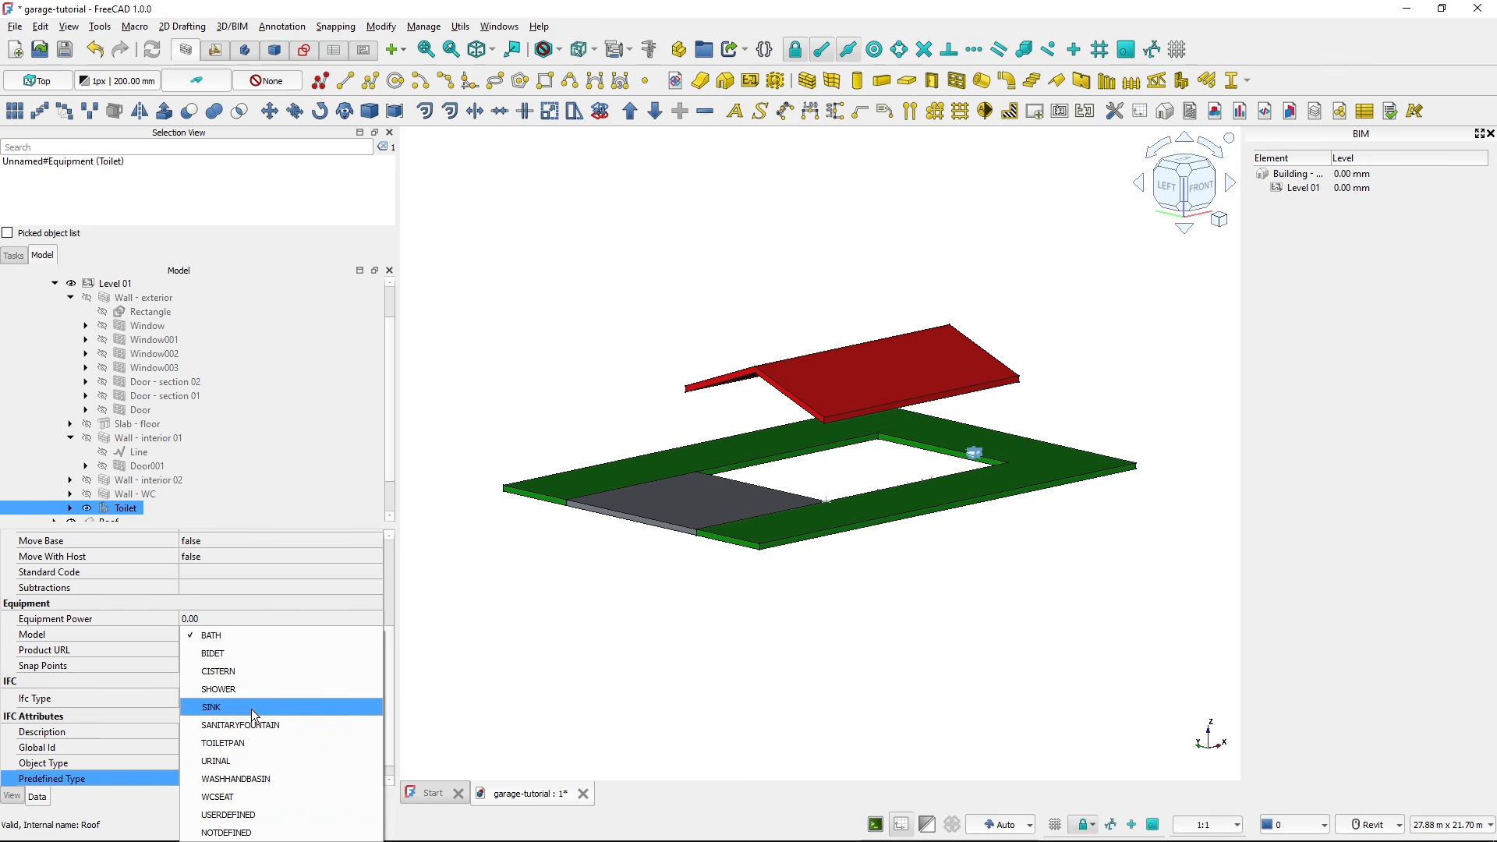
click(241, 739)
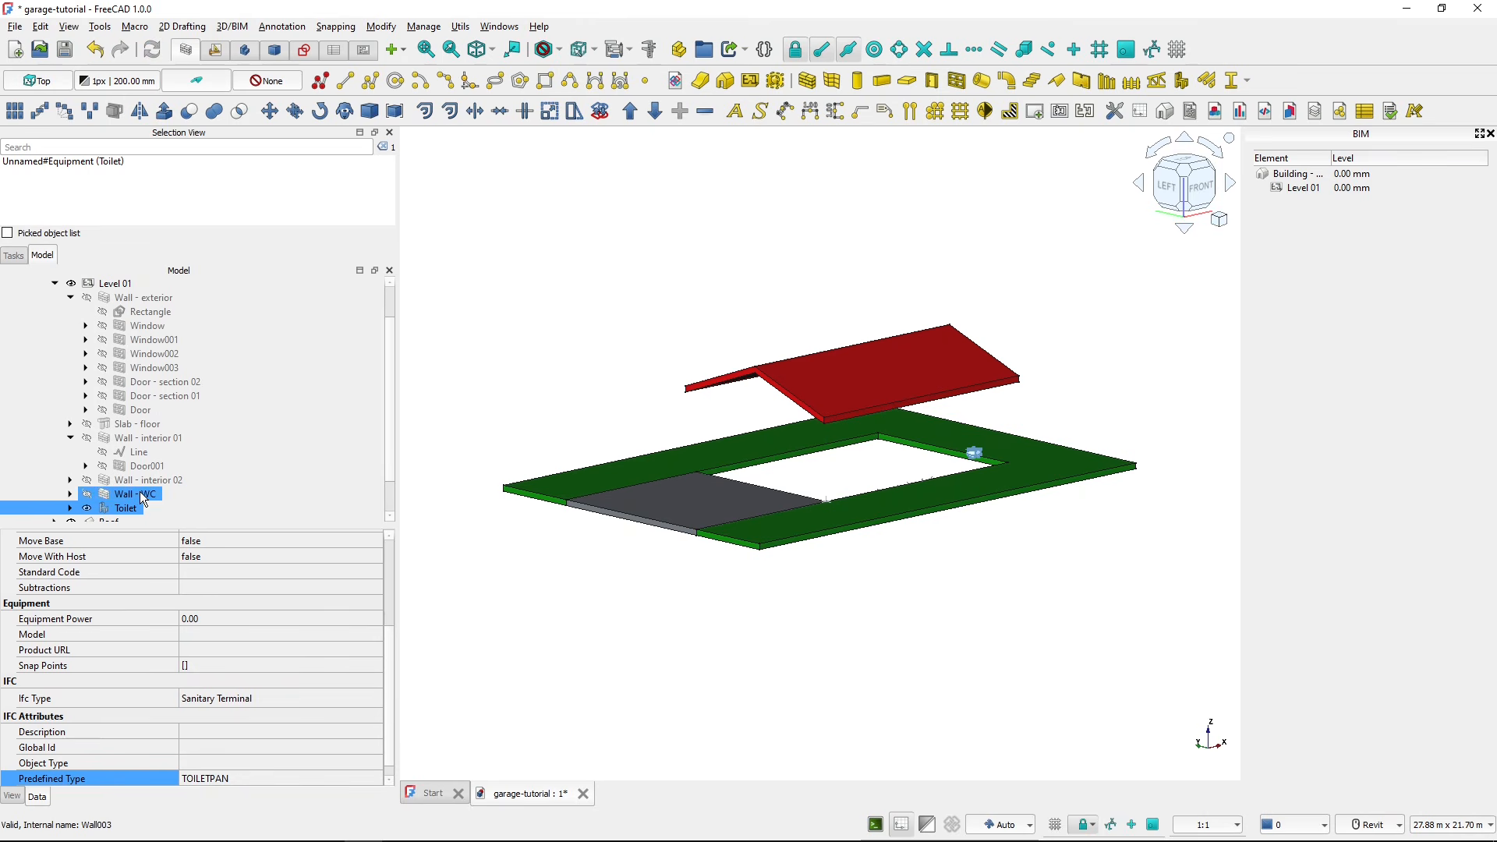
- Set the roof's IFC predefined type to GABLE_ROOF and hide the roof
scroll(101, 503, down, 1)
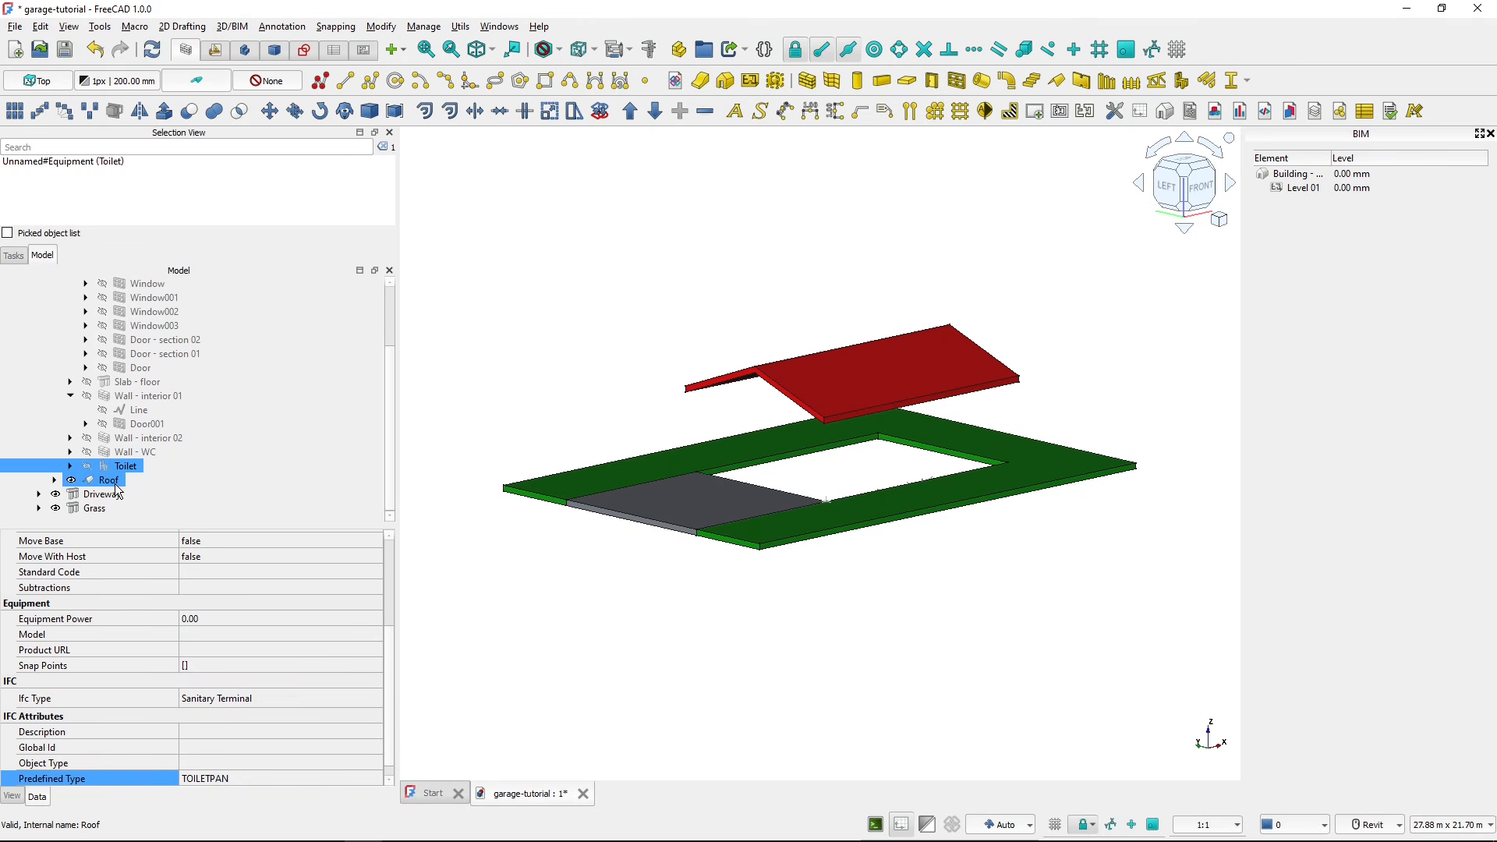
click(108, 479)
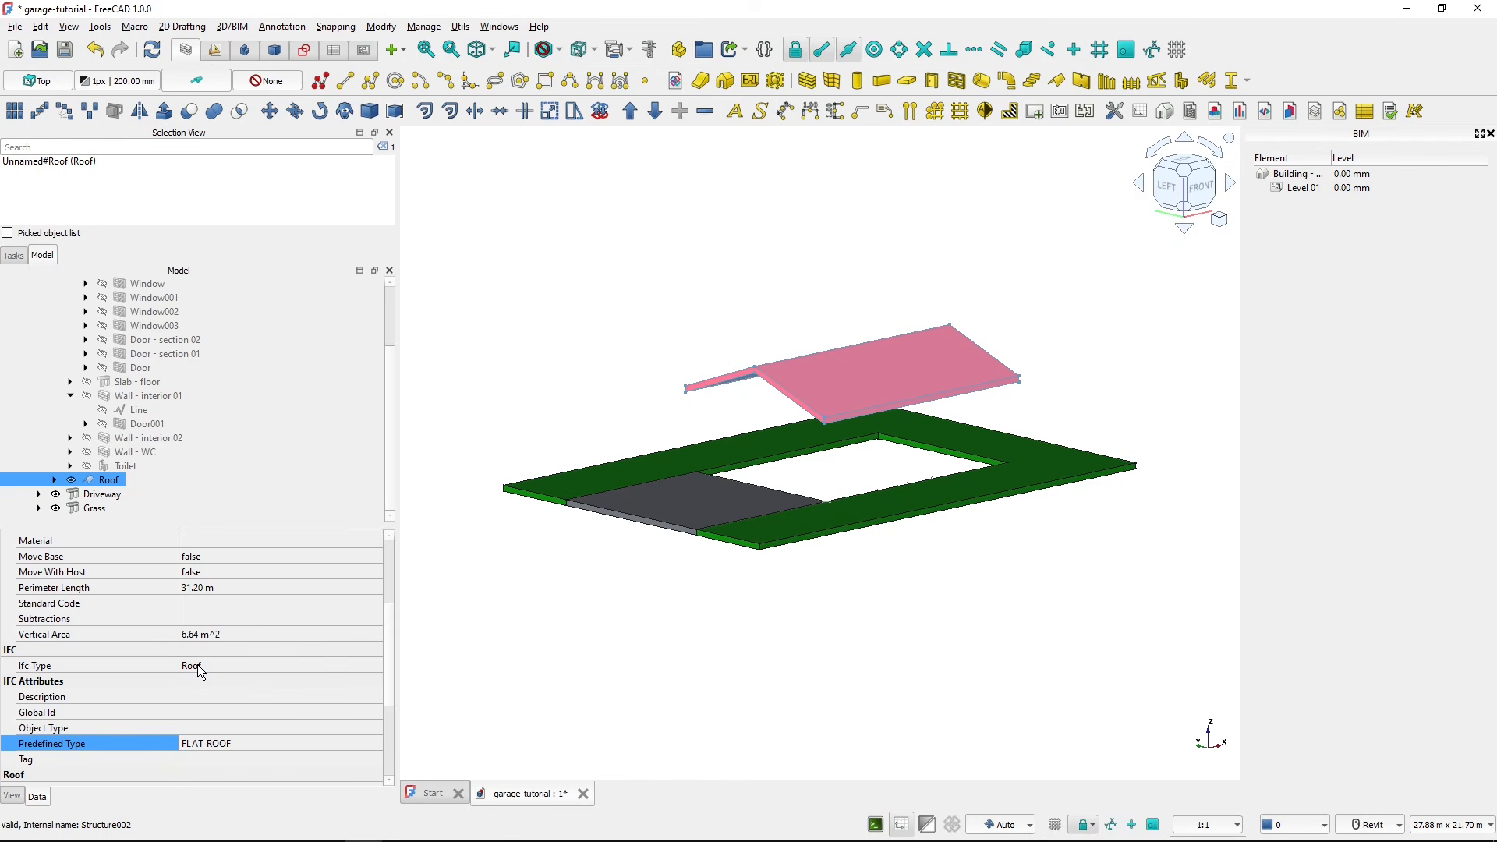
click(275, 748)
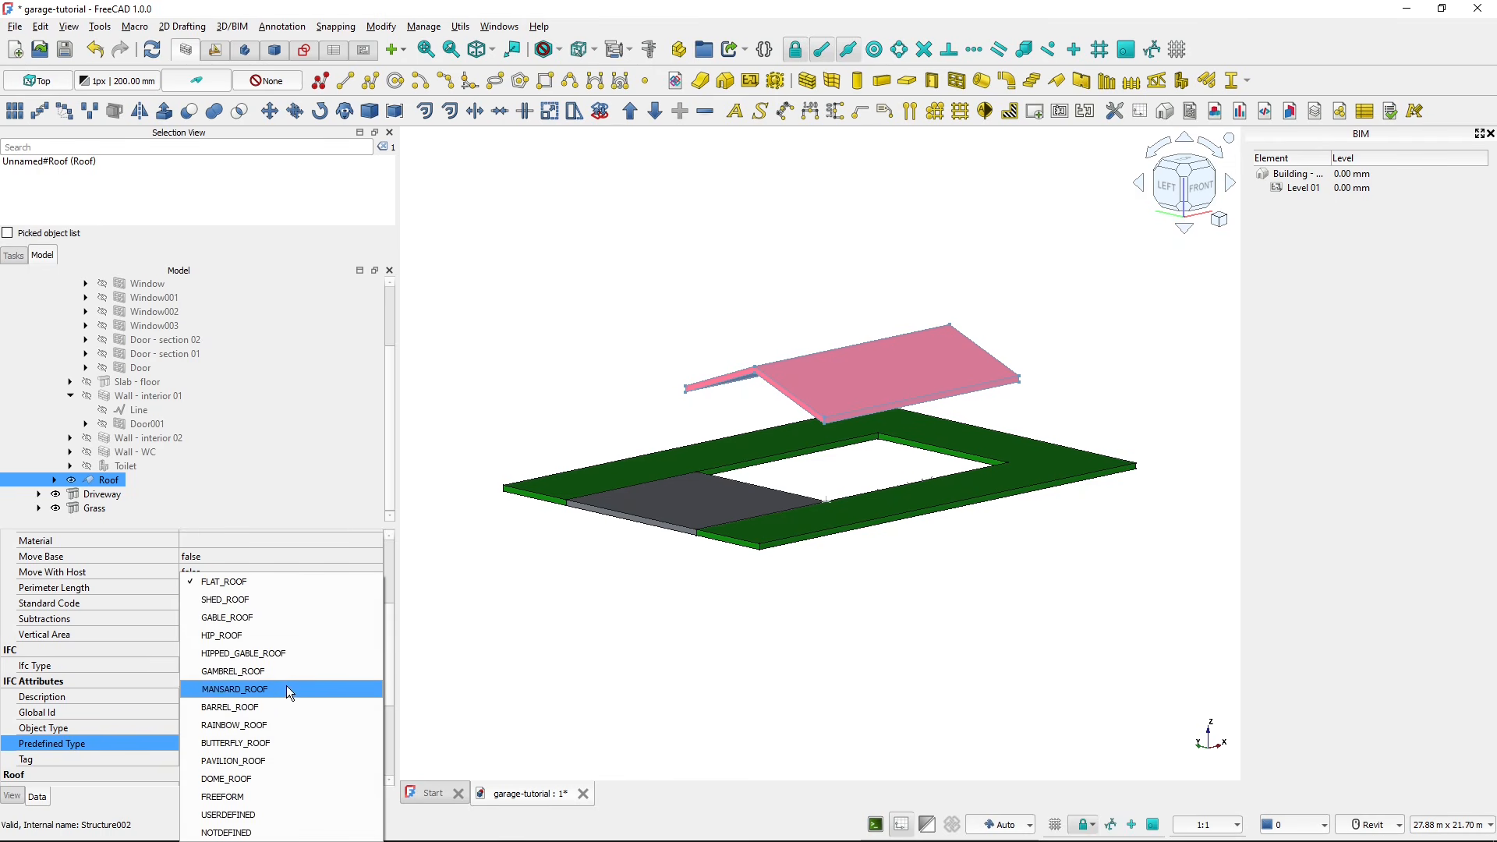
click(257, 615)
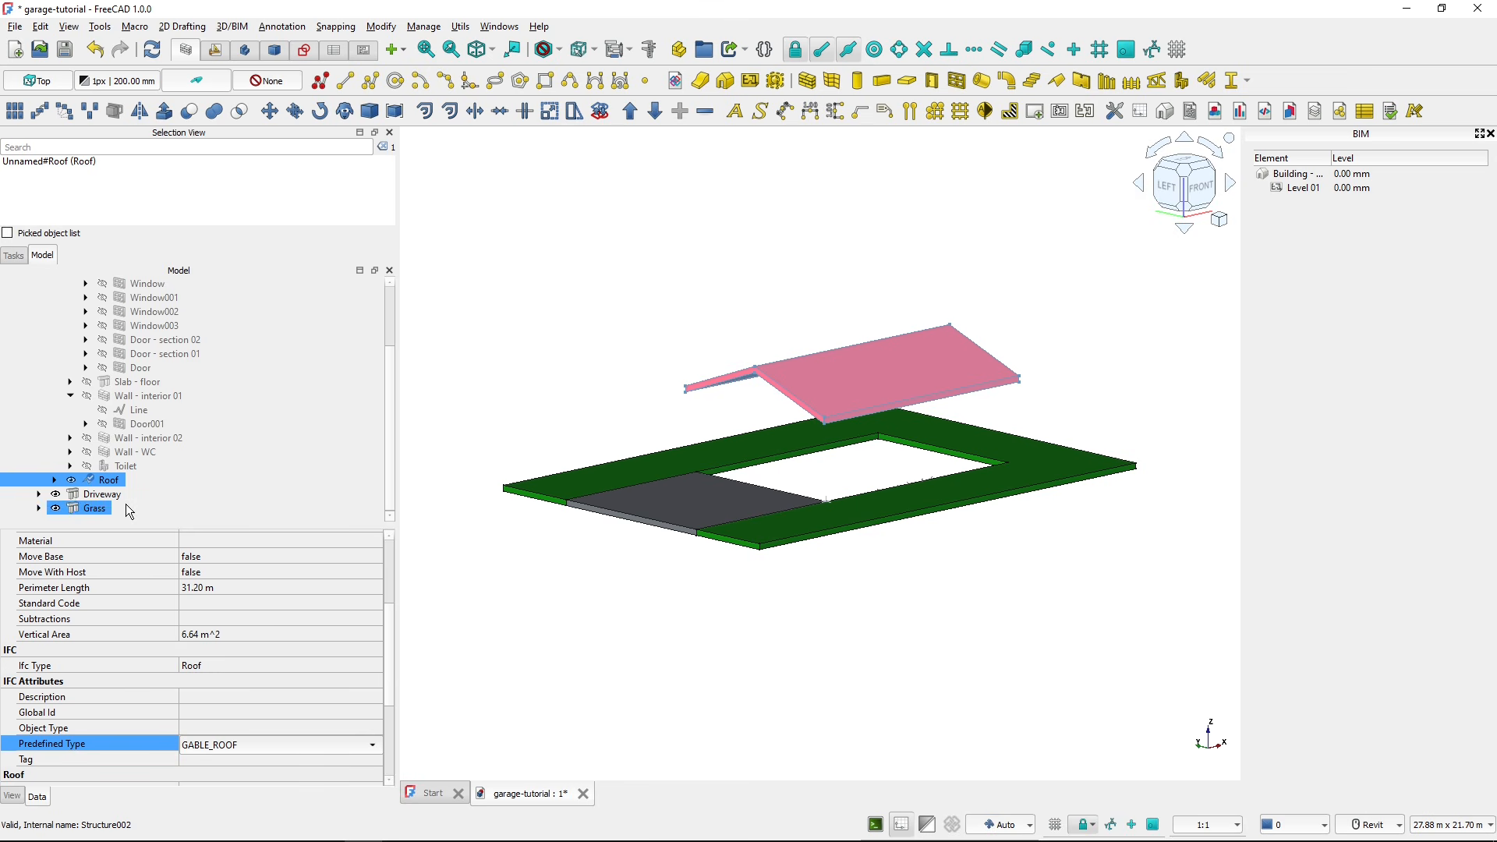
key(space)
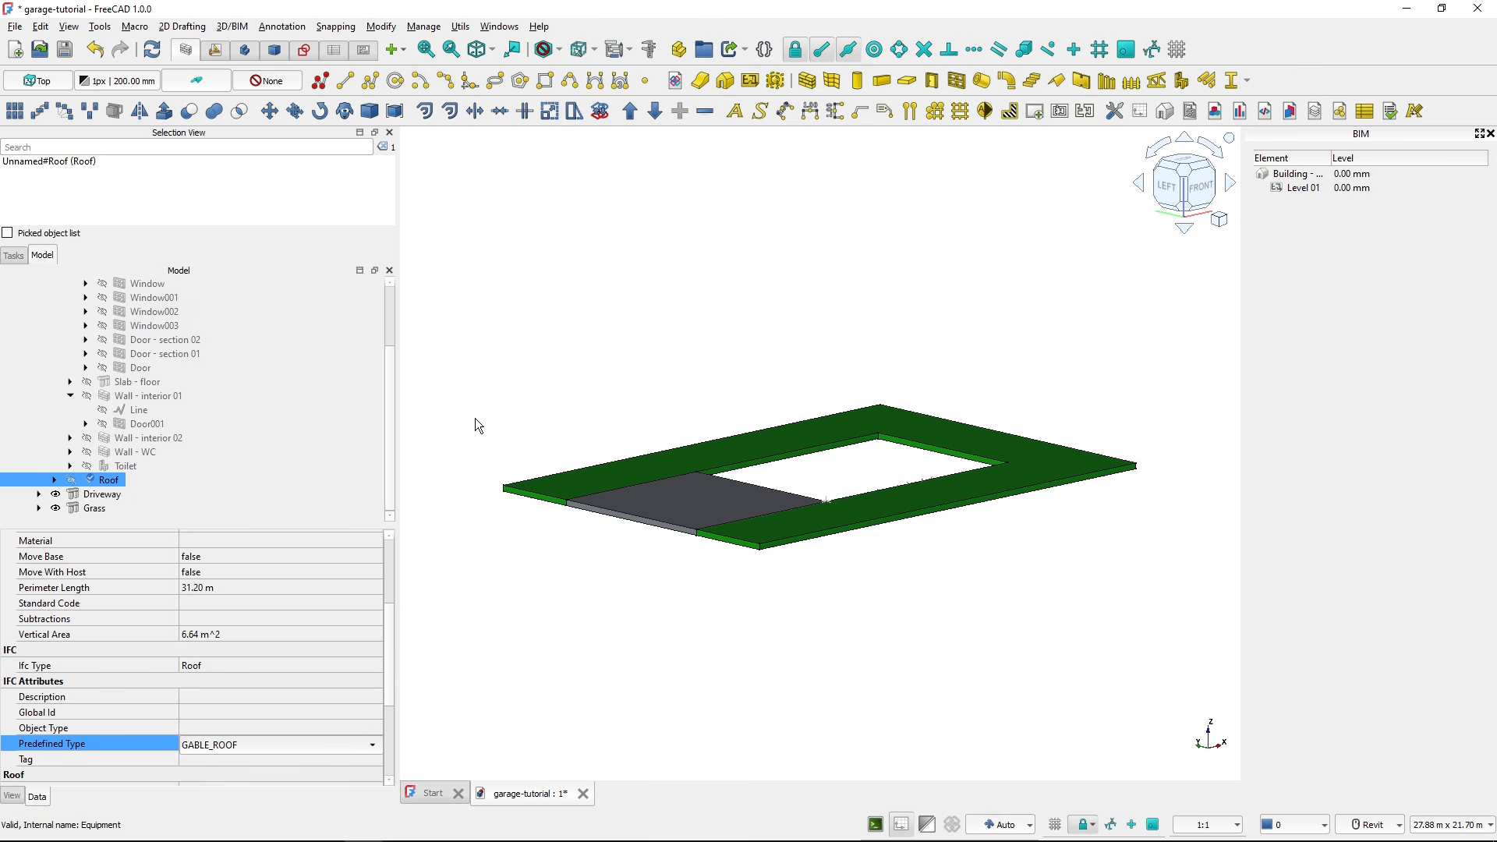
- Change the IFC type of the Driveway slab to Civil Element
click(499, 384)
shift+middle_drag(499, 384, 435, 461)
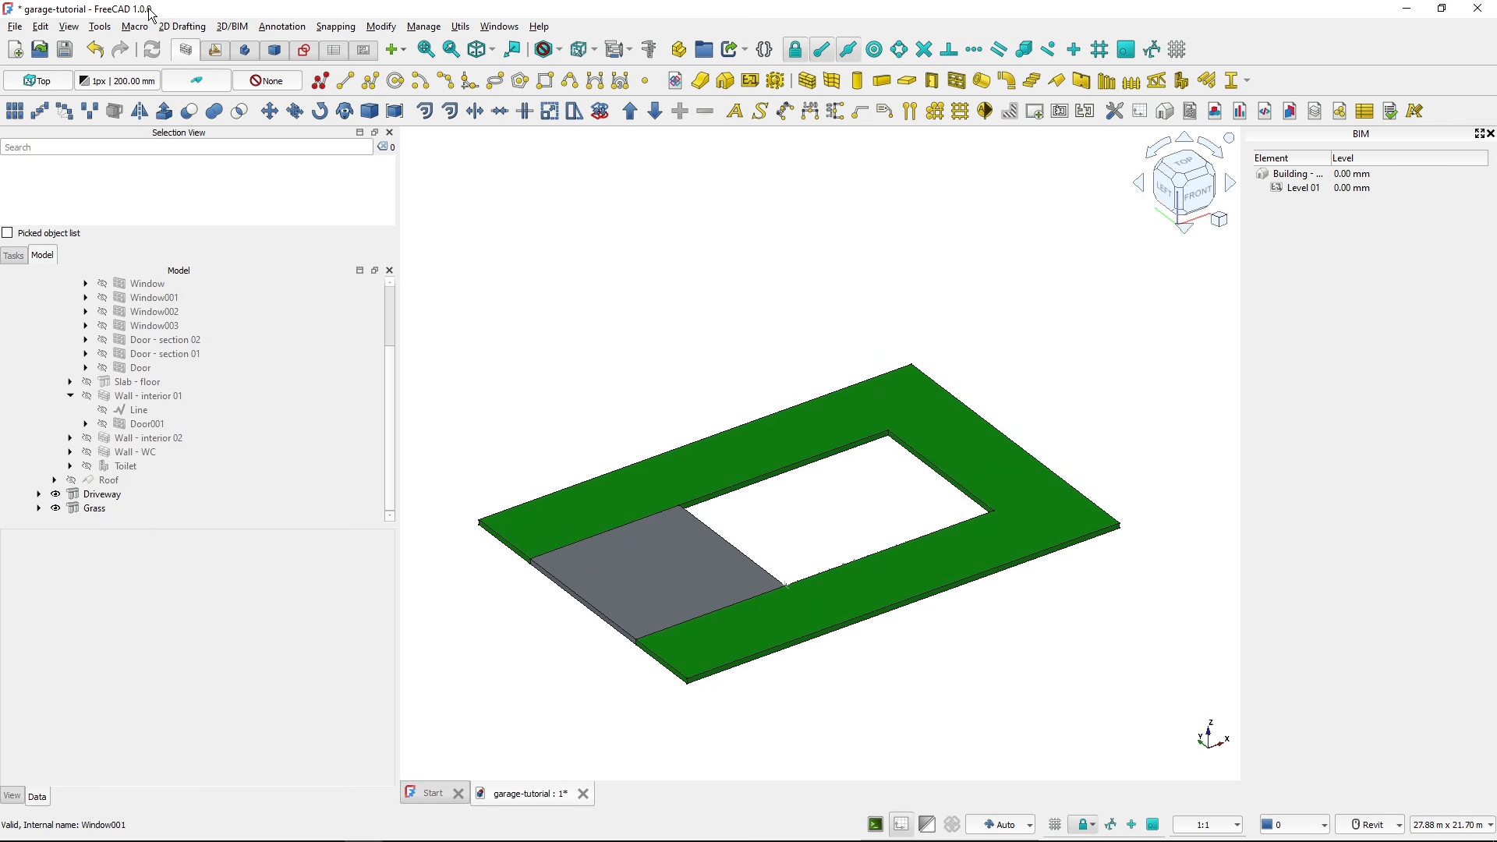
click(101, 495)
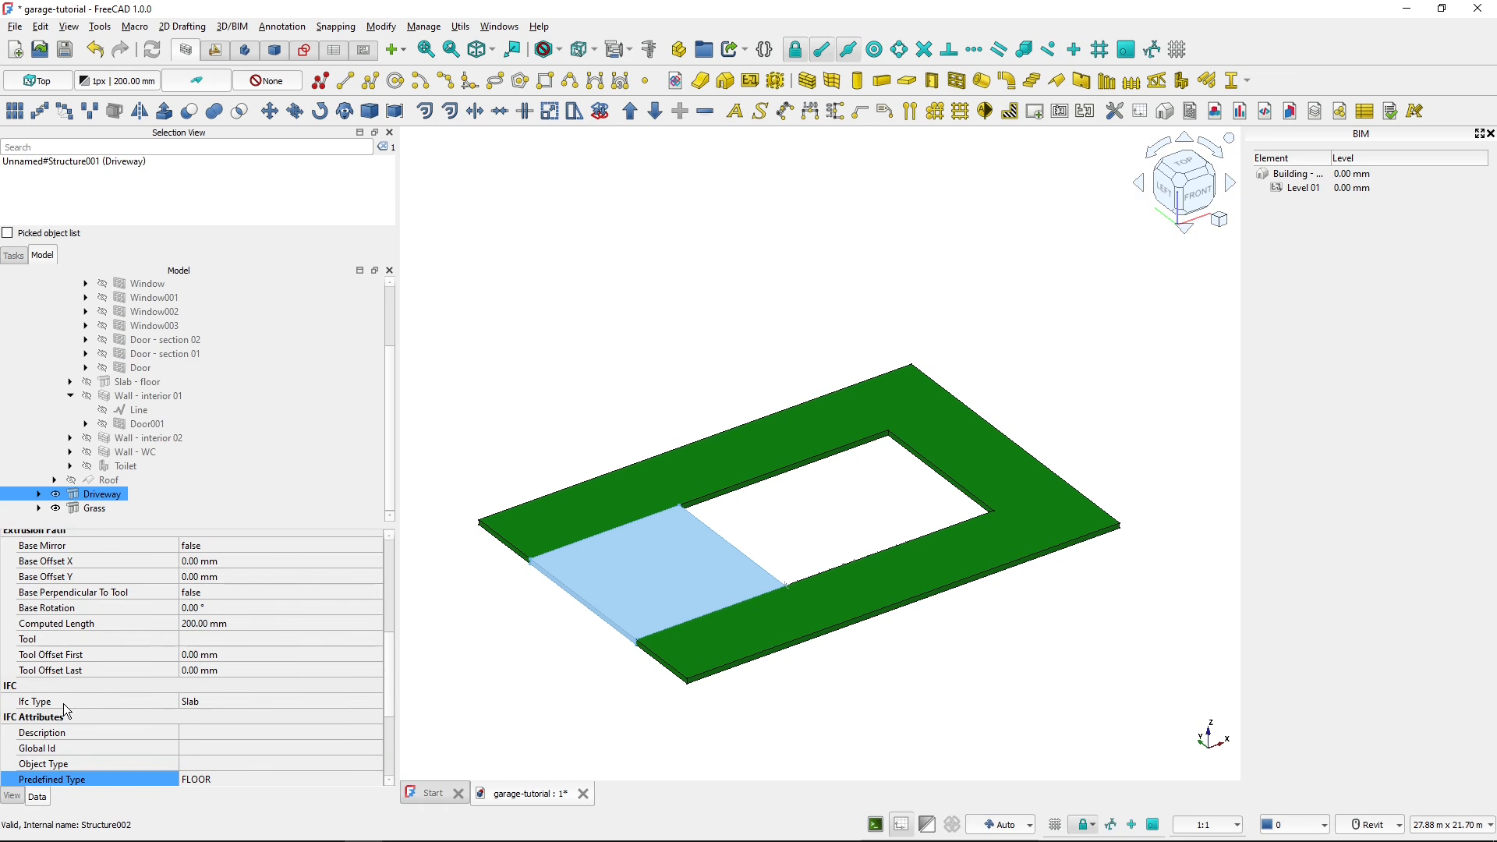
click(219, 705)
click(220, 704)
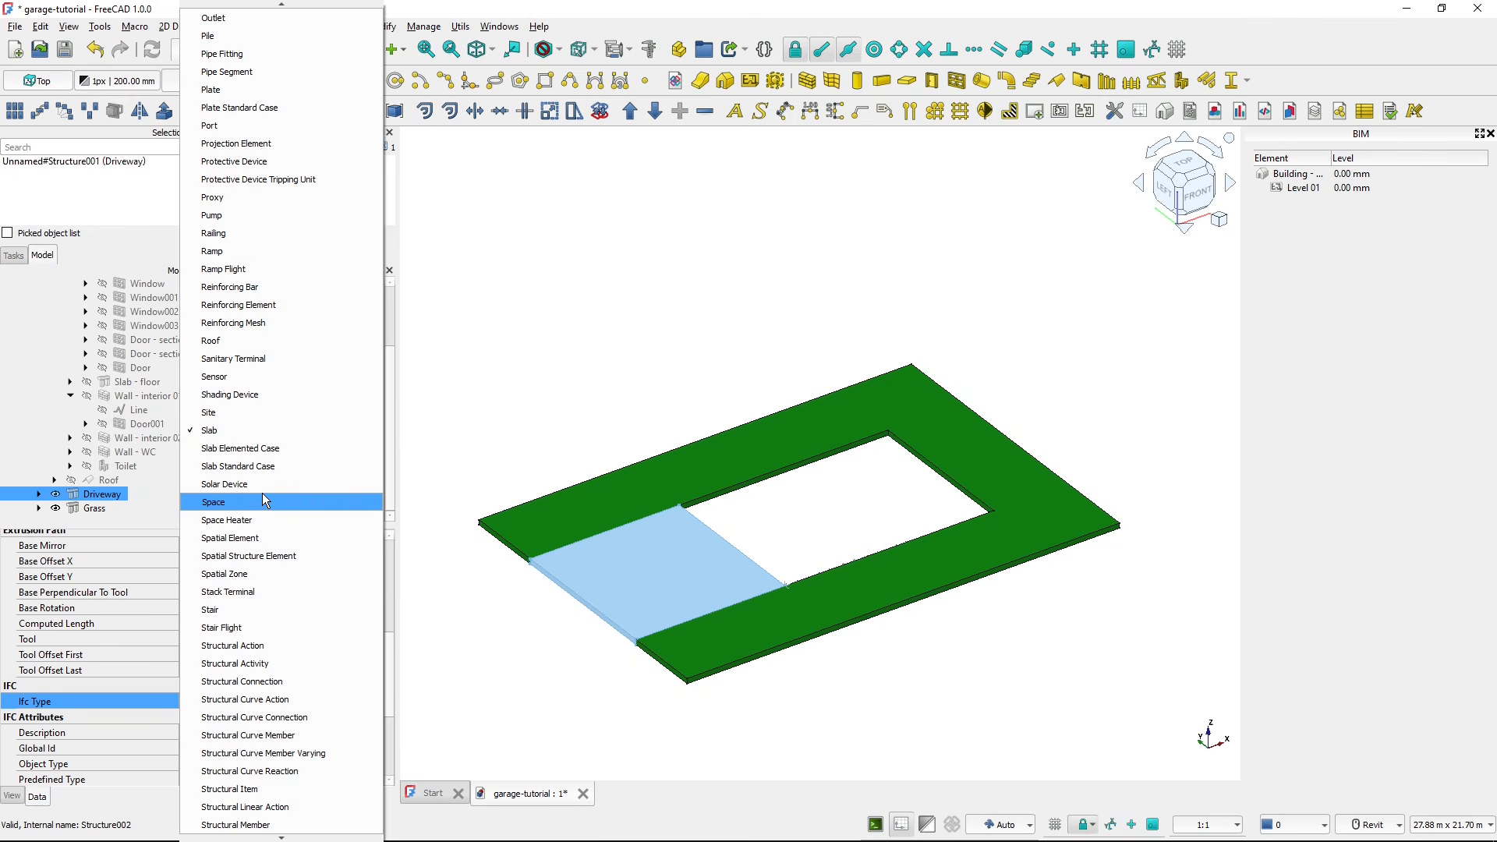
scroll(262, 483, up, 3)
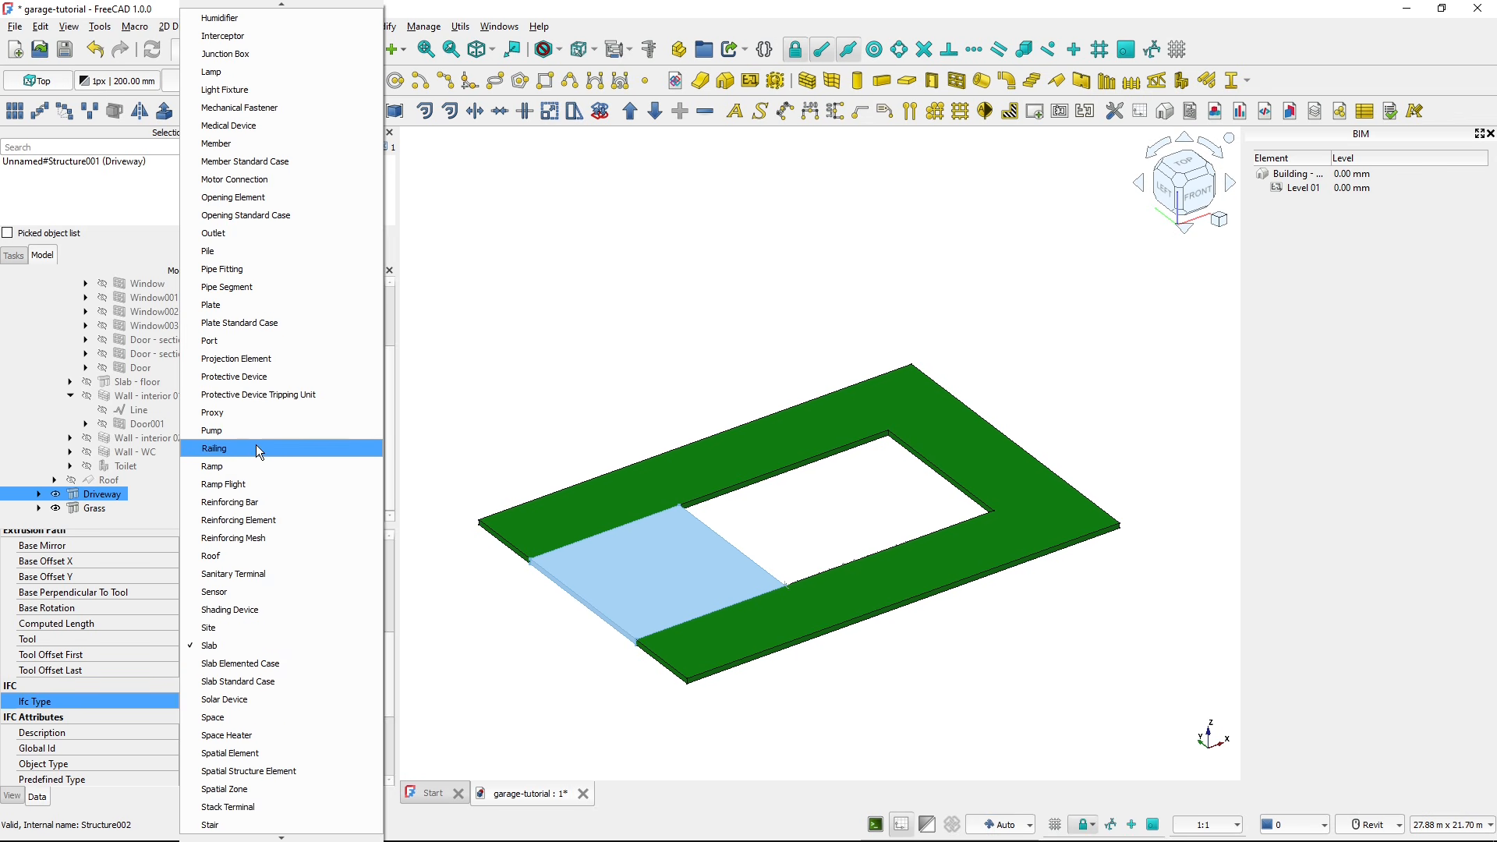
scroll(256, 433, up, 17)
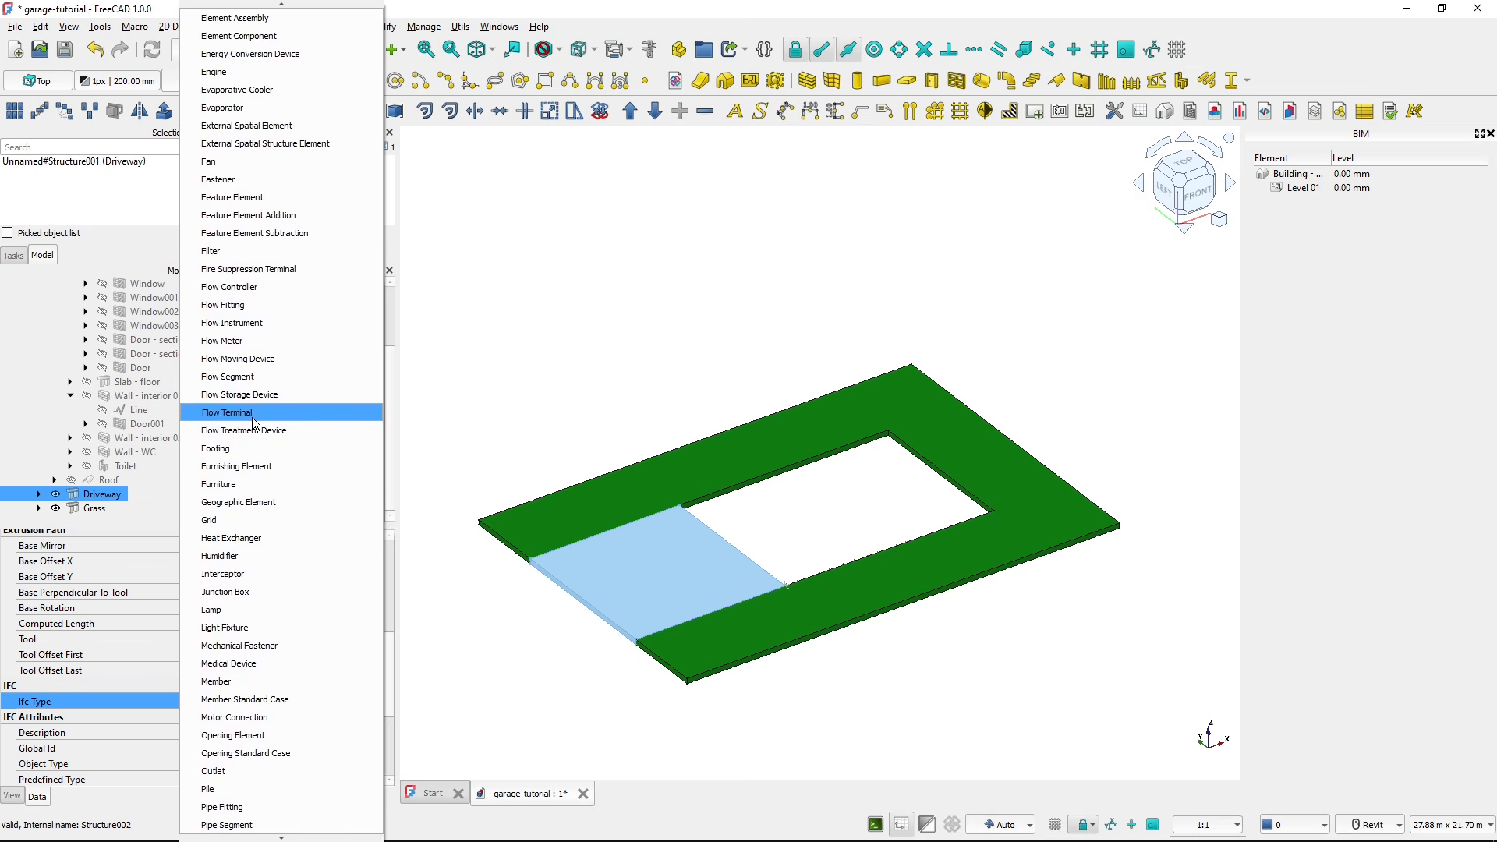
scroll(254, 421, up, 3)
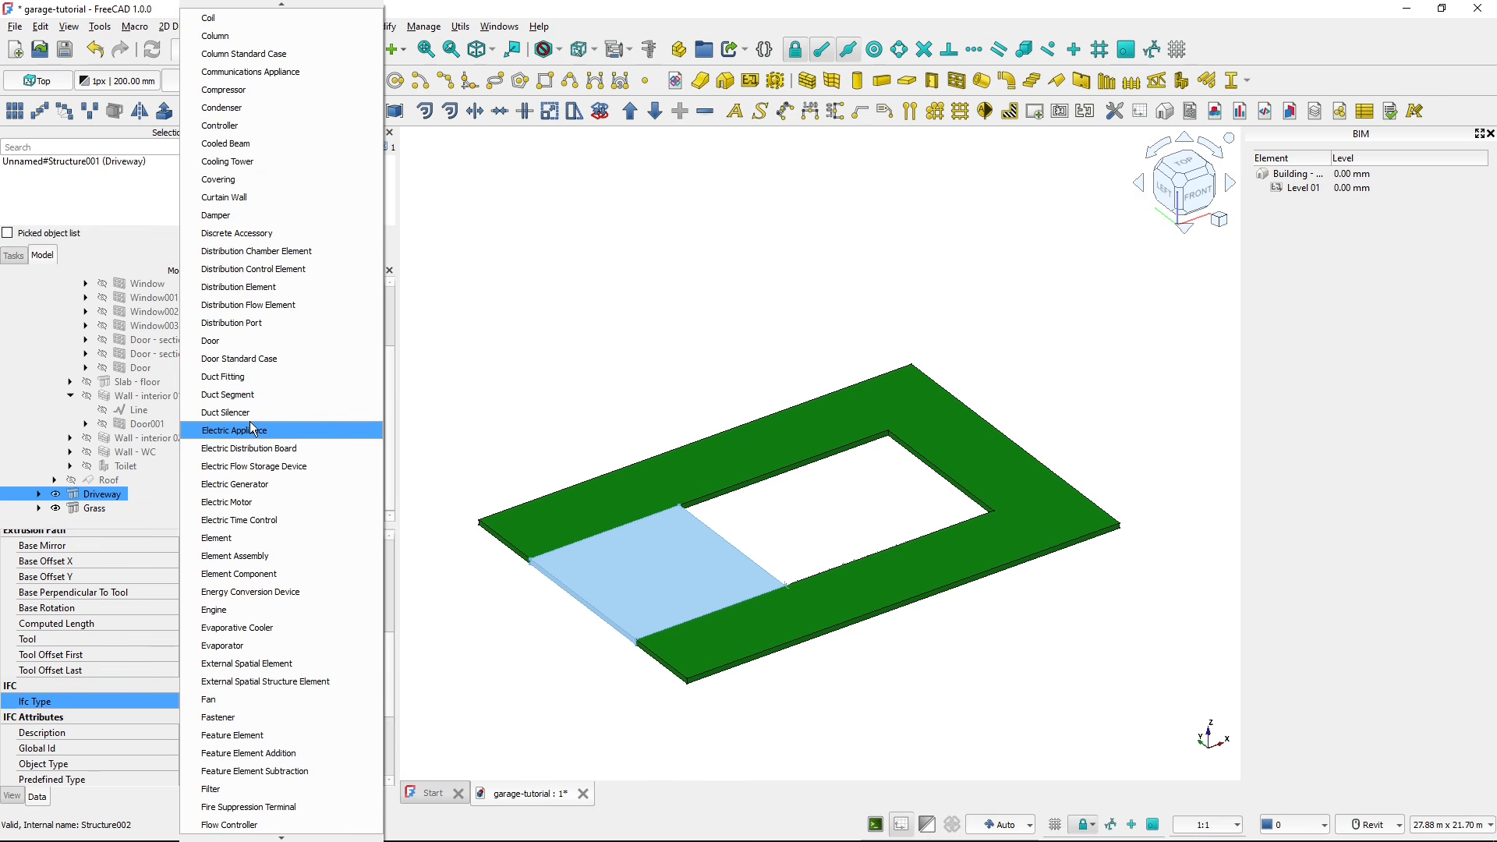
scroll(251, 427, up, 1)
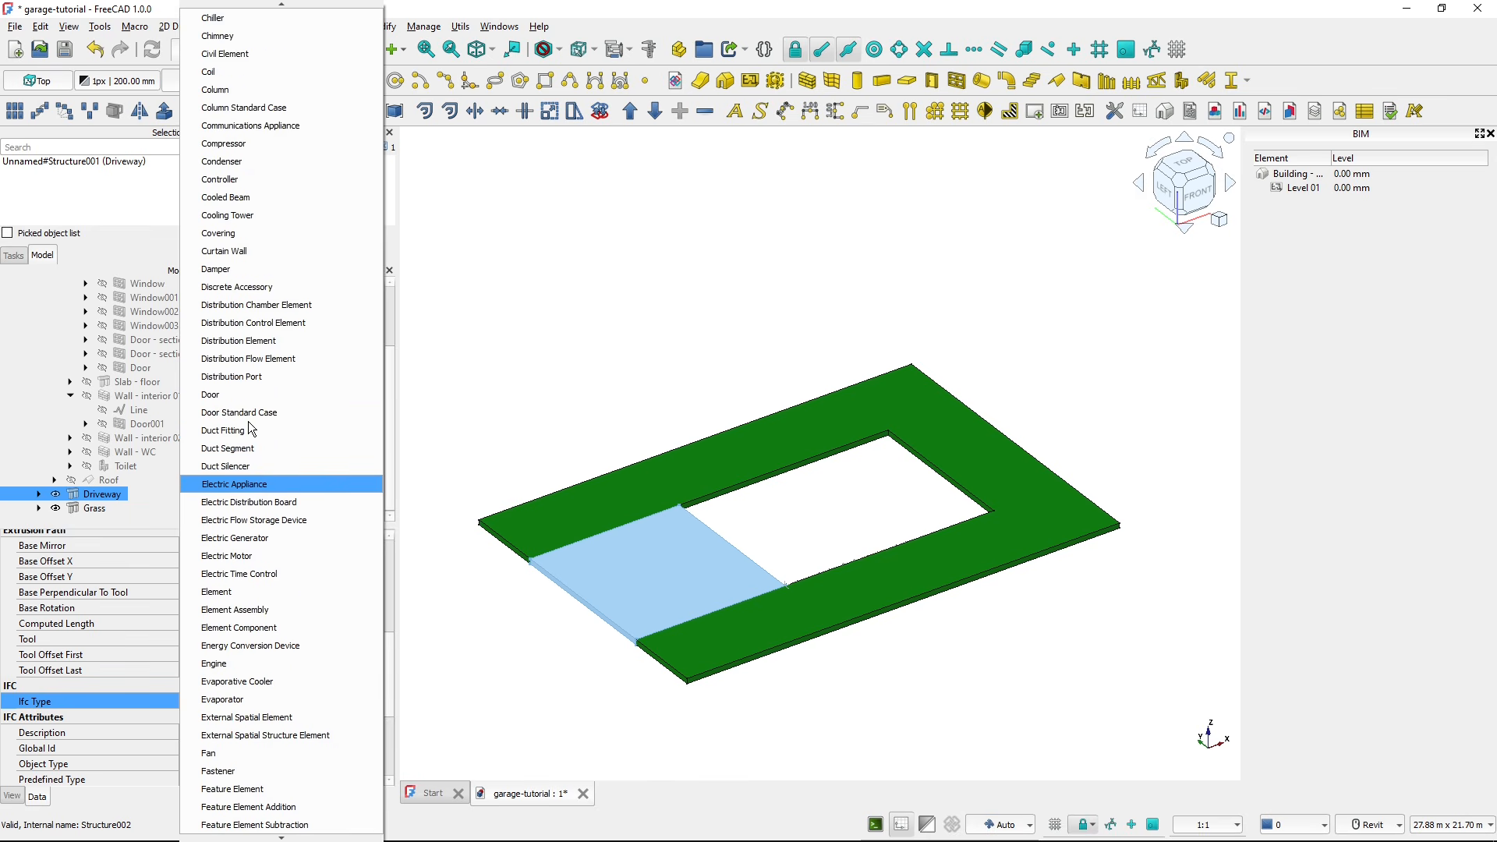
click(279, 50)
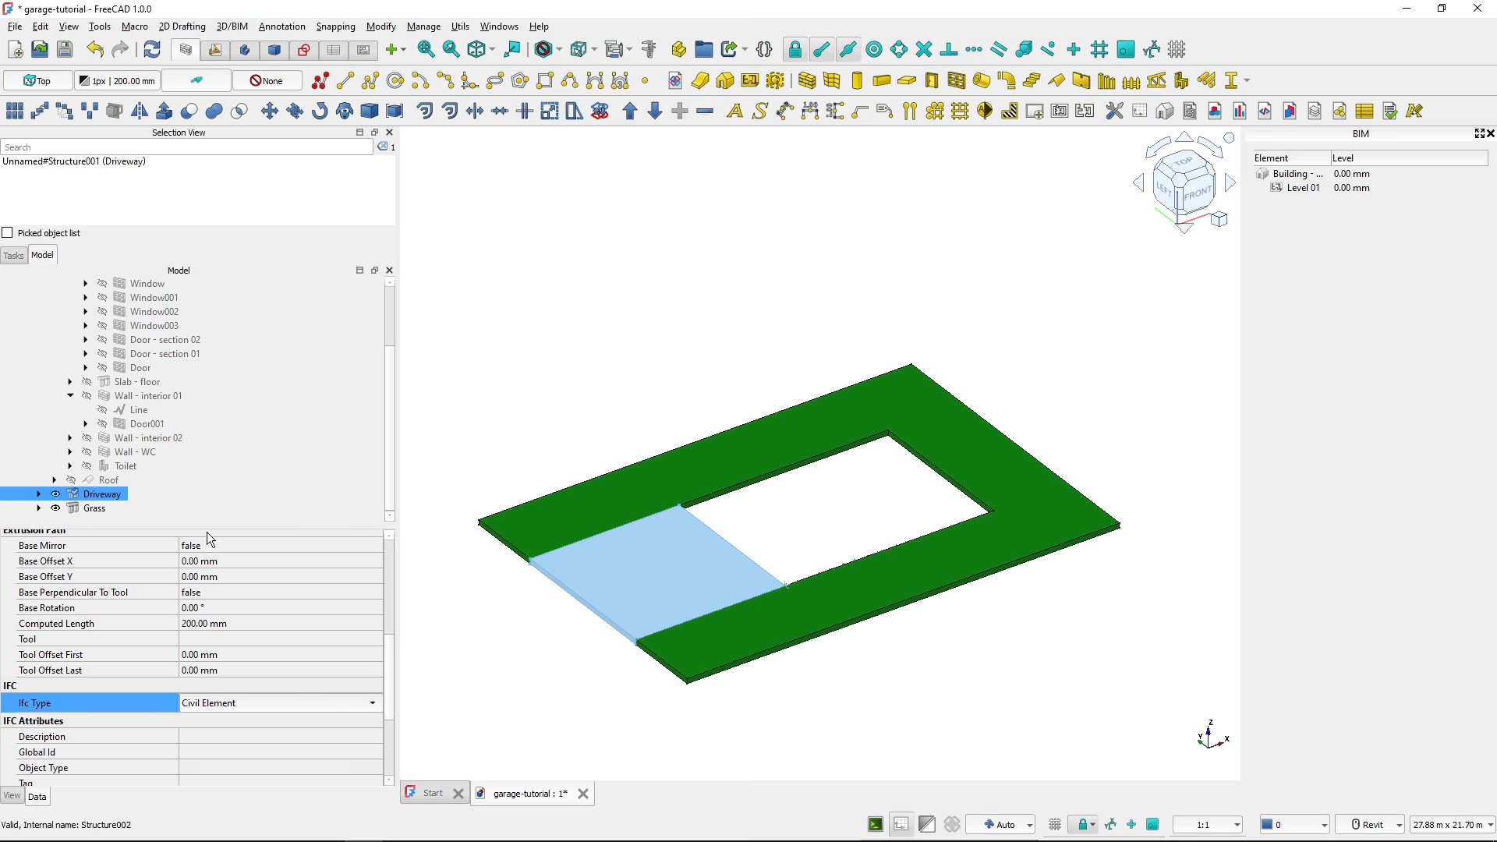
click(86, 505)
click(97, 494)
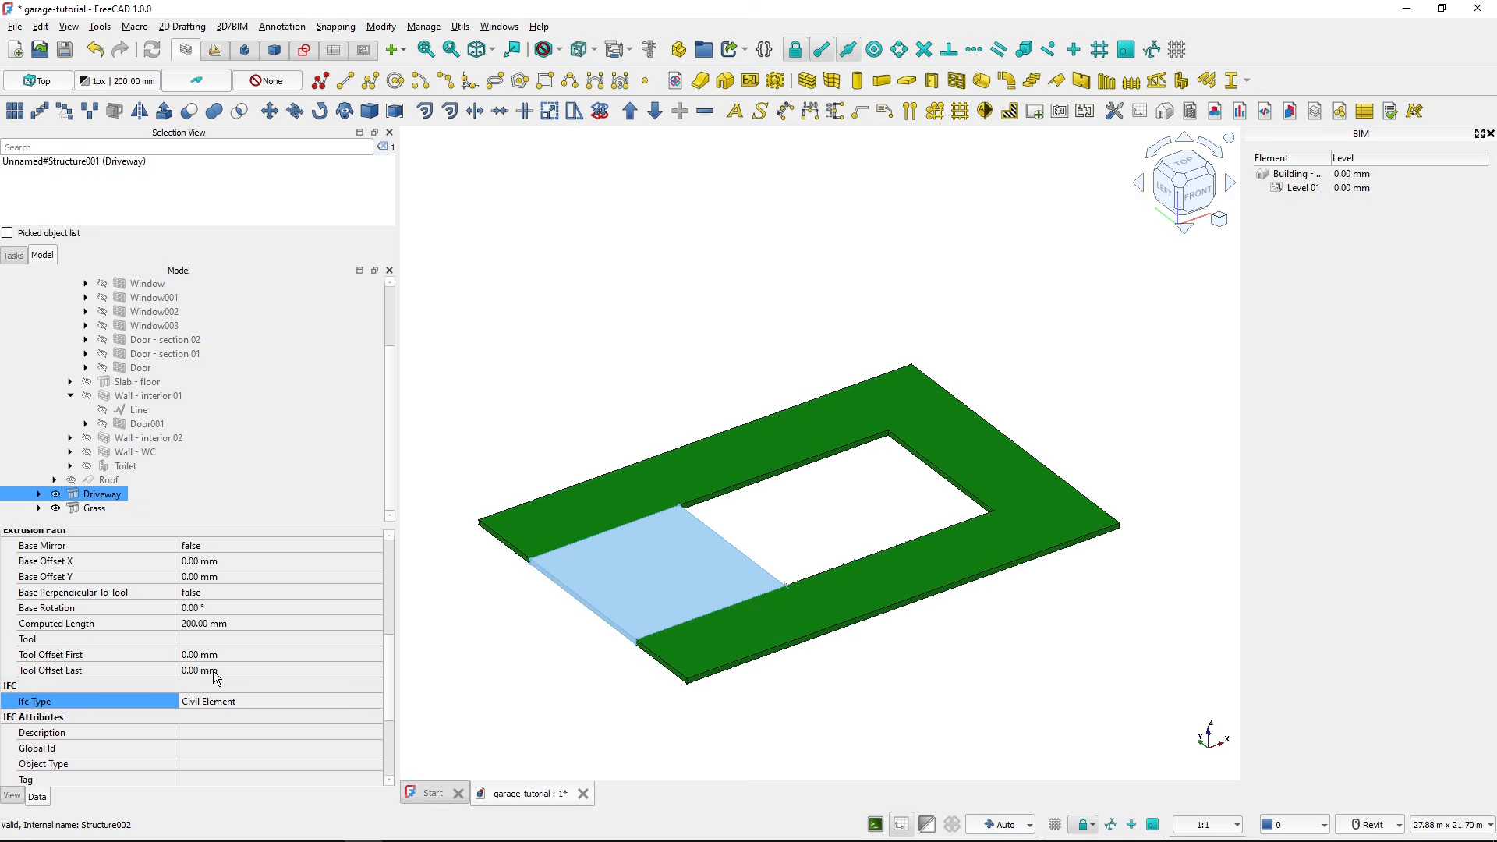
- Change the IFC type of the Grass slab to Civil Element
click(100, 509)
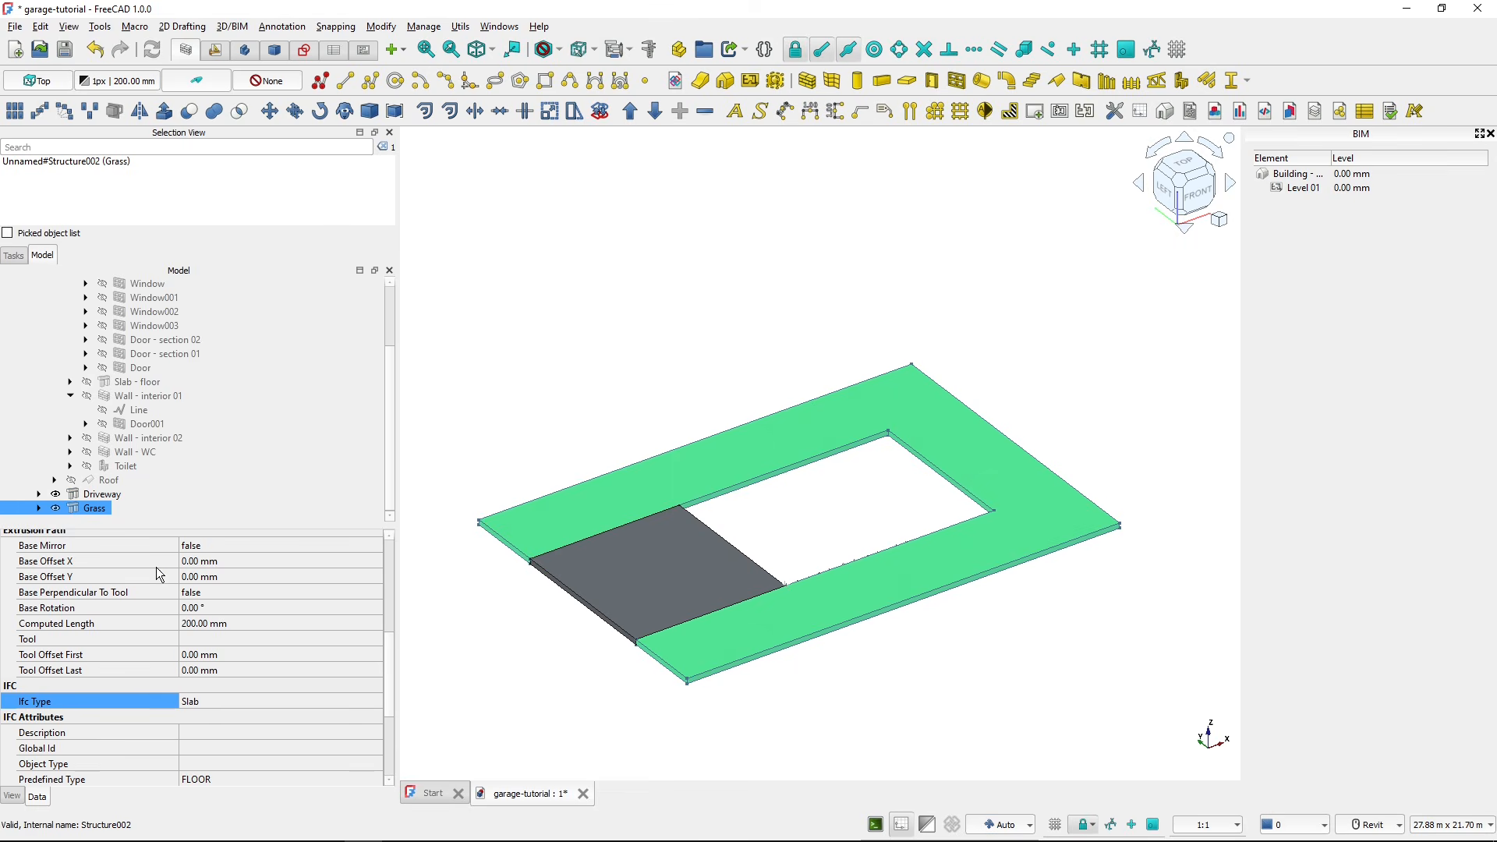
double_click(208, 699)
scroll(269, 147, up, 8)
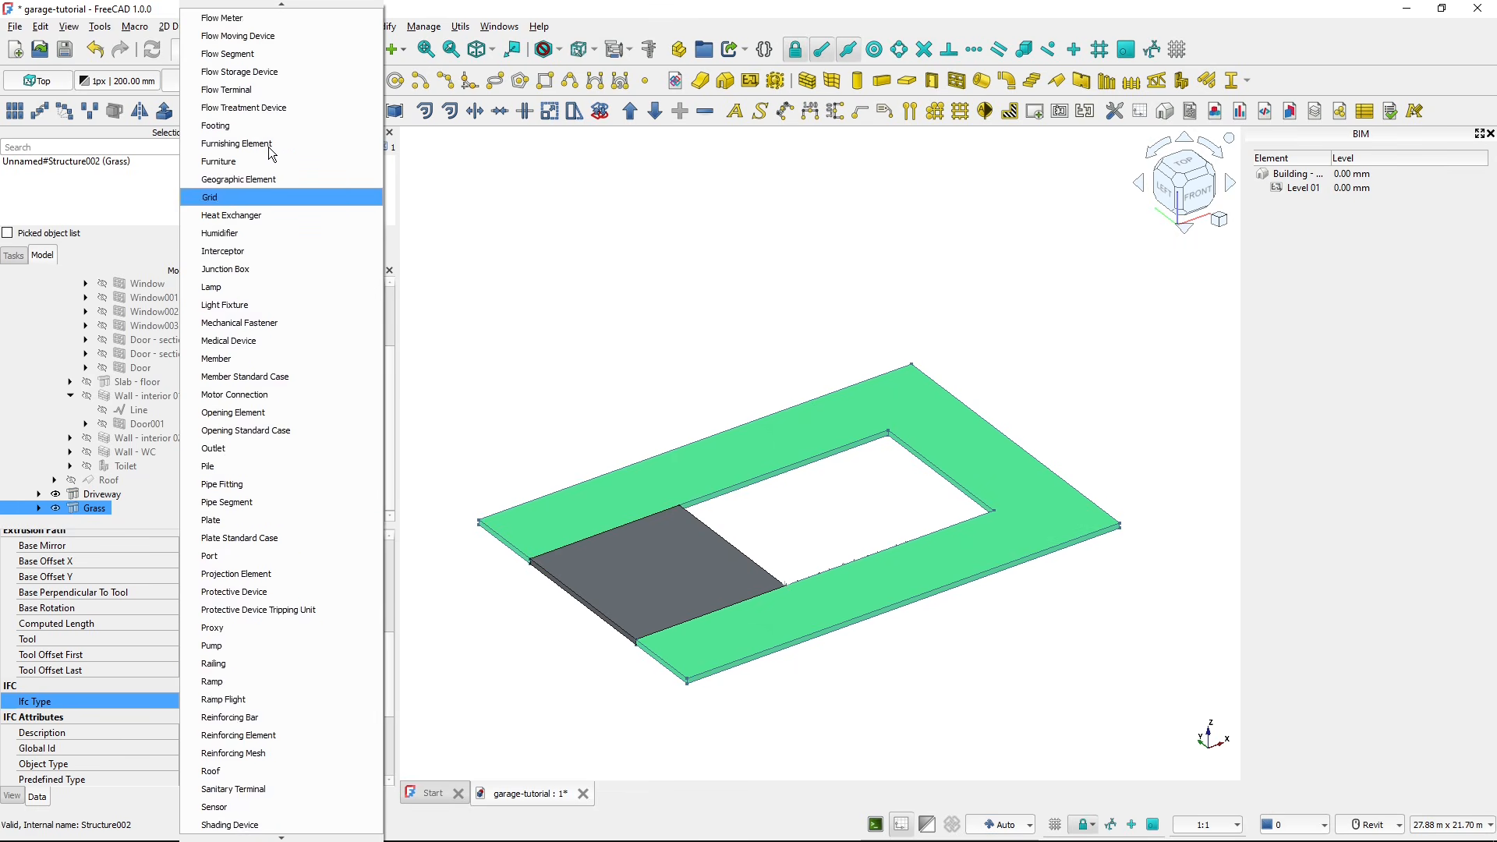
scroll(271, 148, up, 13)
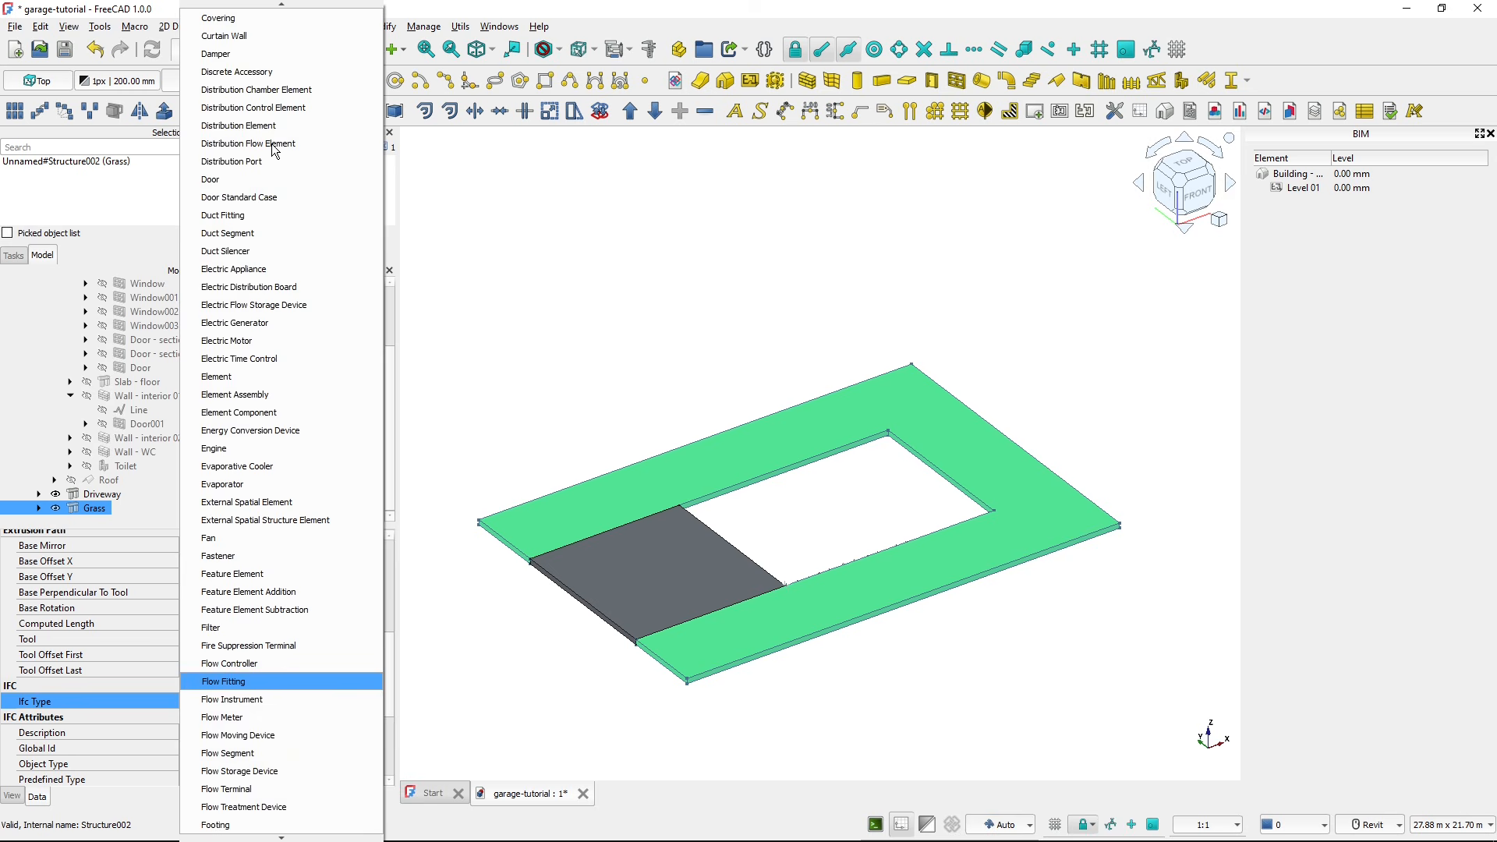
scroll(268, 143, up, 4)
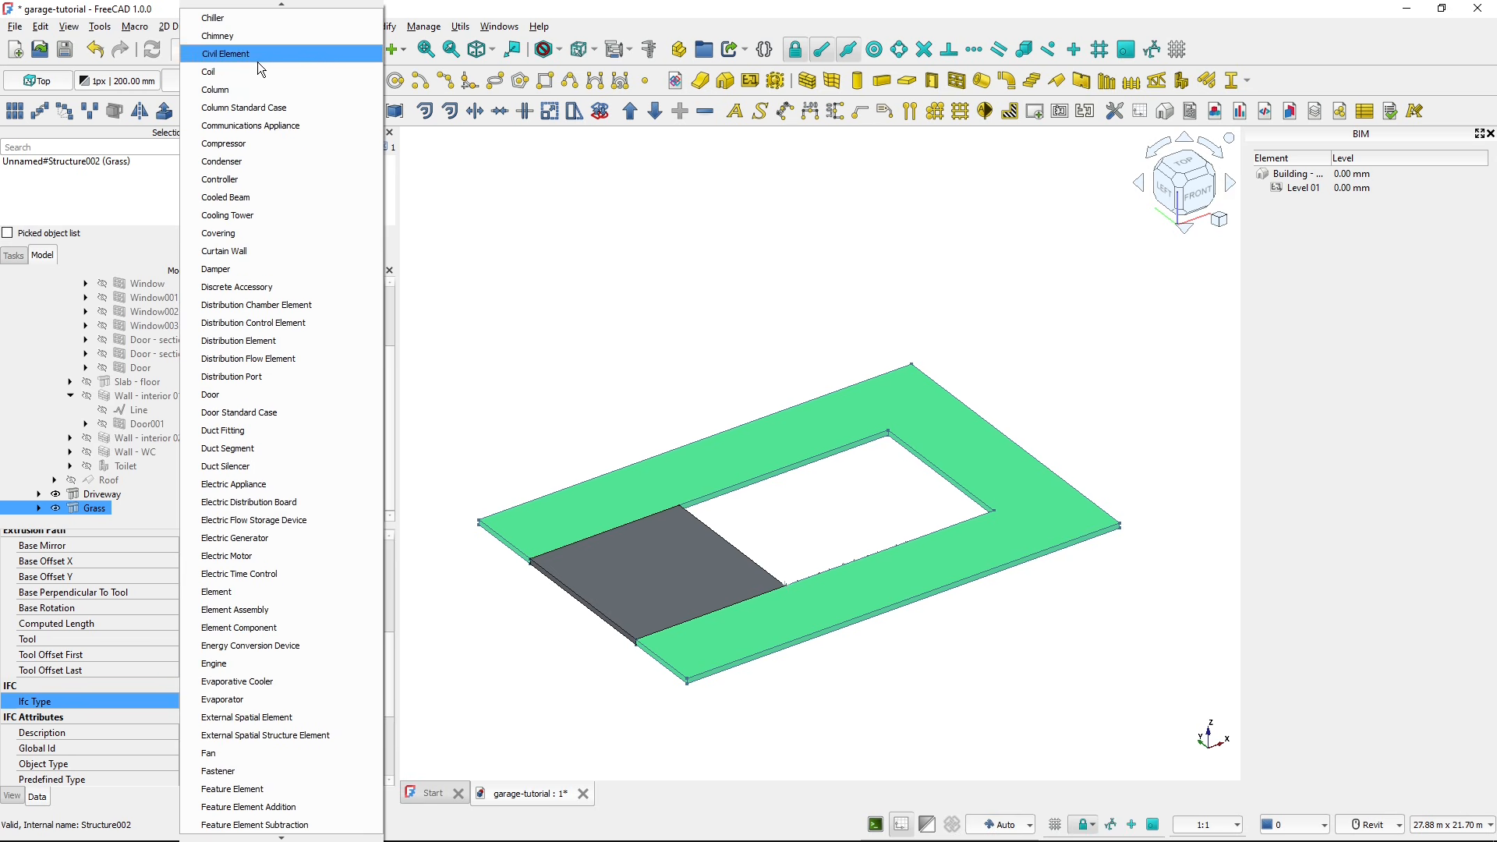
click(258, 61)
click(493, 398)
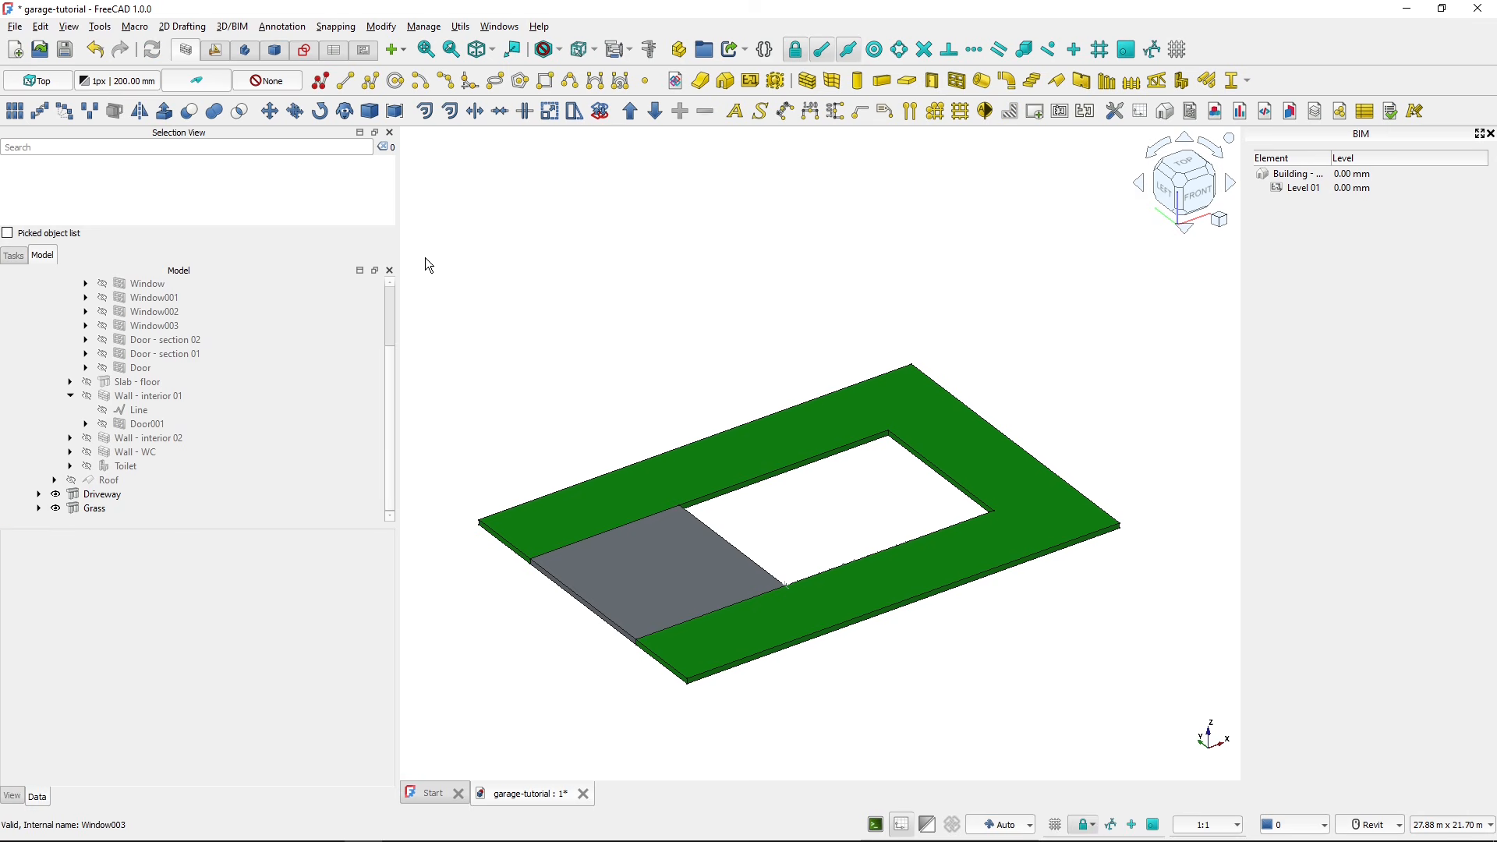
- Make Building - garage and all its contents visible again, and recompute the document
scroll(117, 335, up, 2)
click(116, 313)
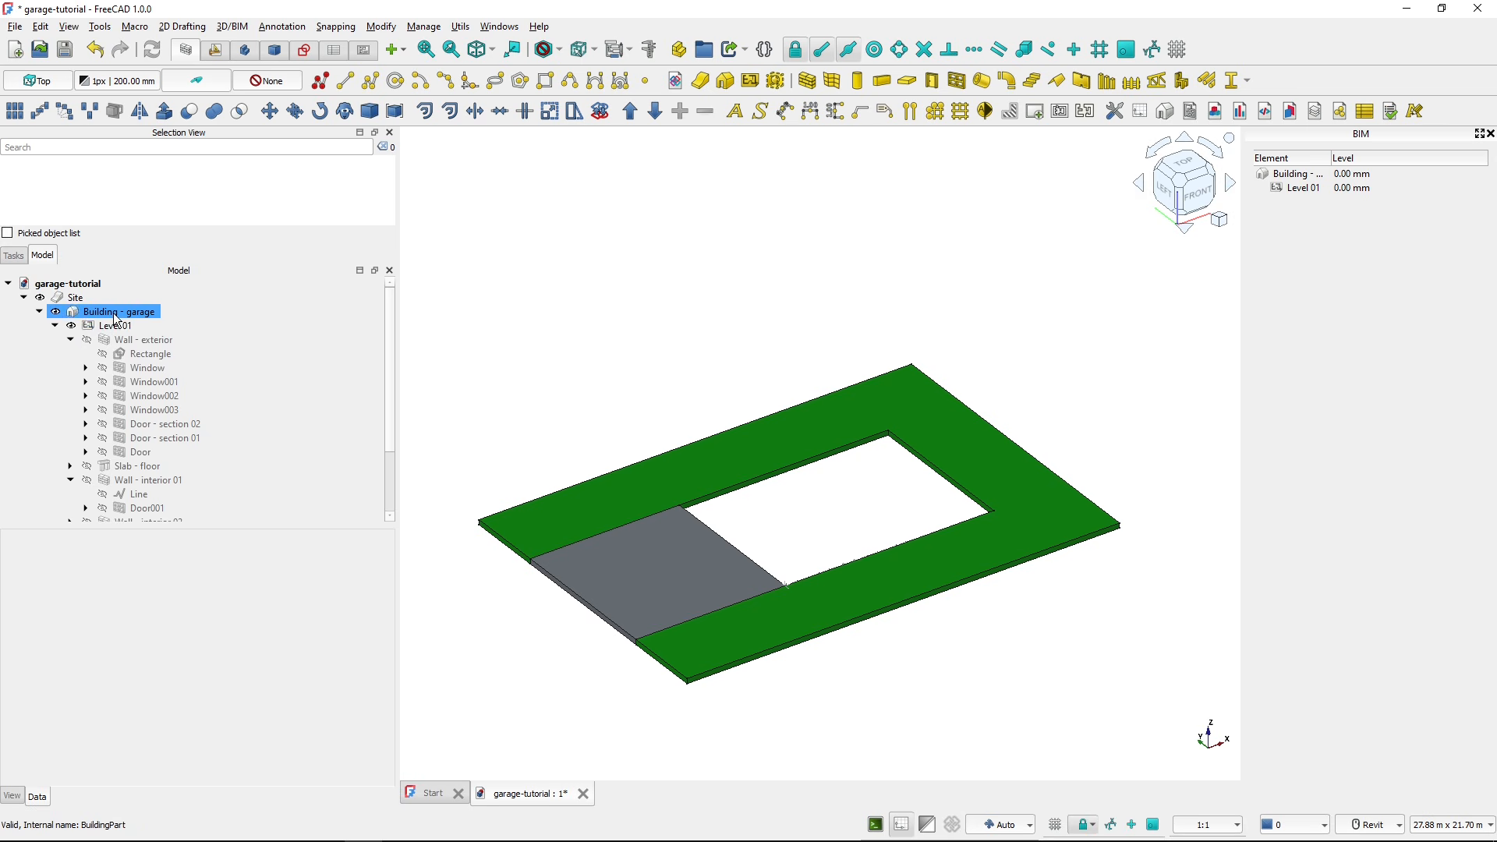
click(113, 314)
key(space)
key(space)
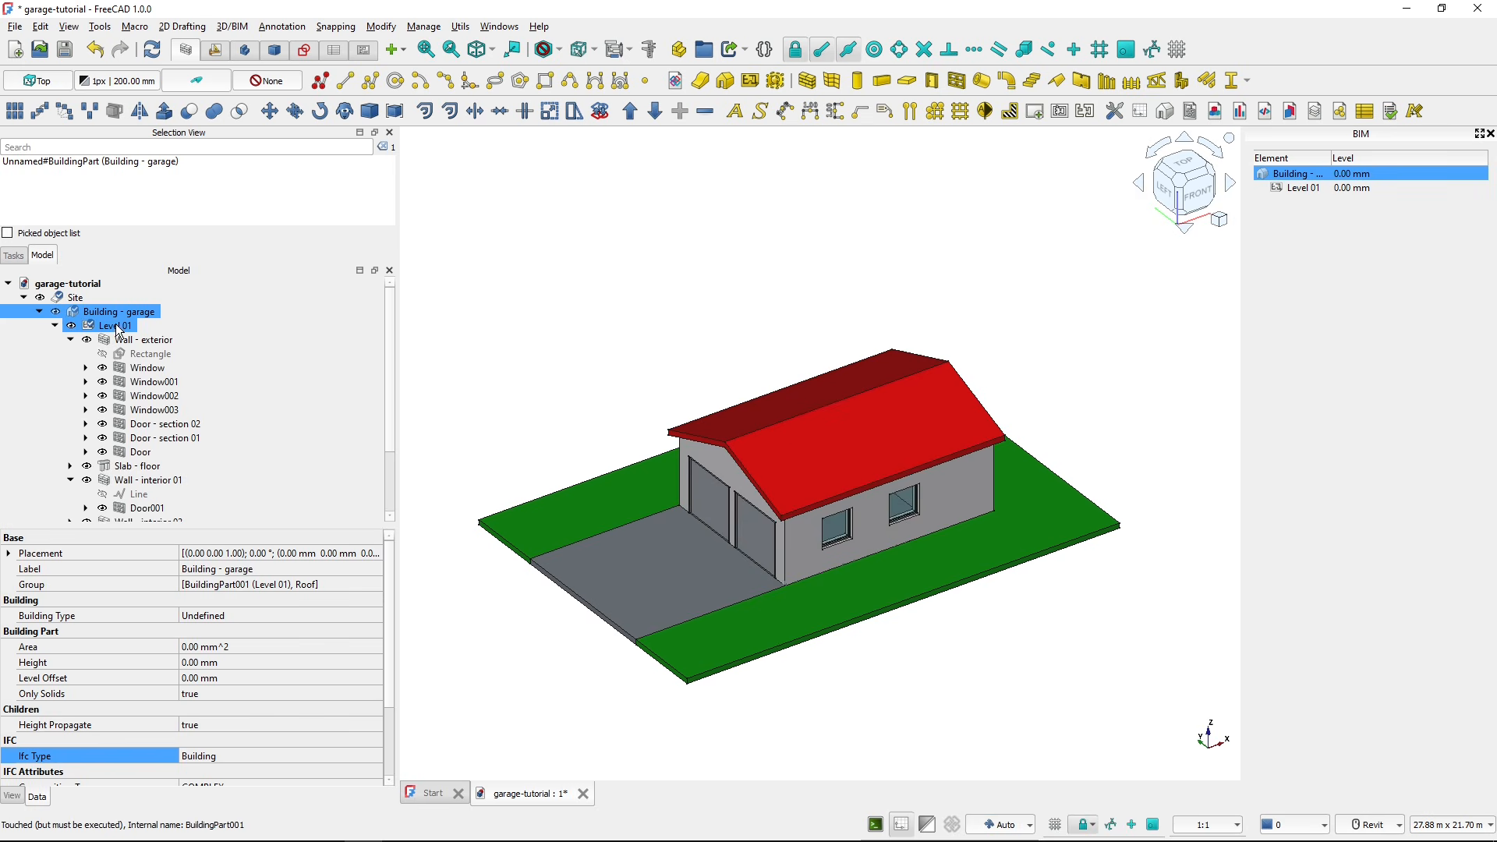
click(544, 348)
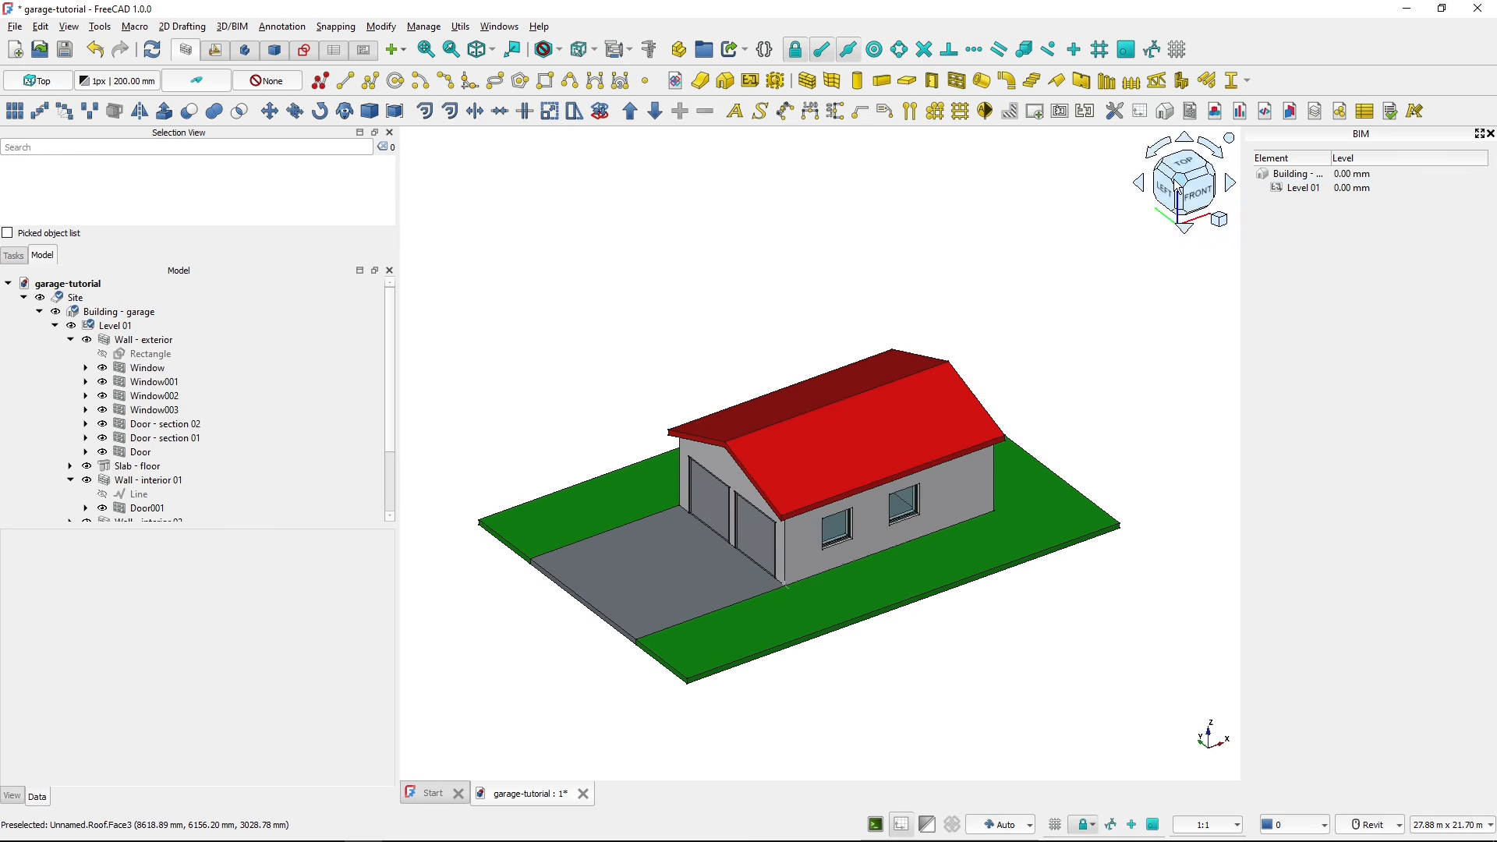
click(1178, 189)
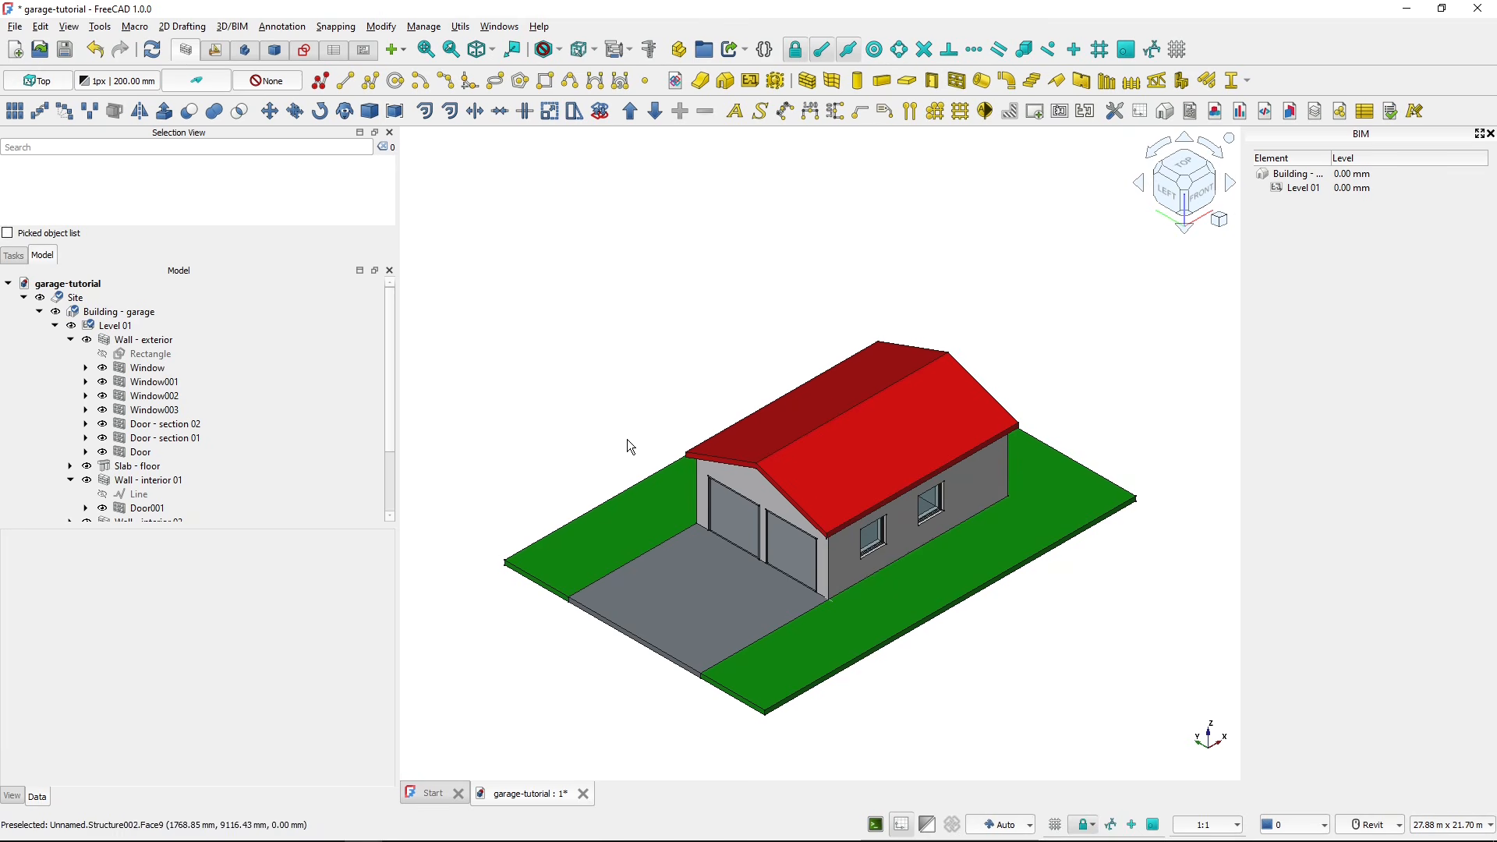
click(155, 50)
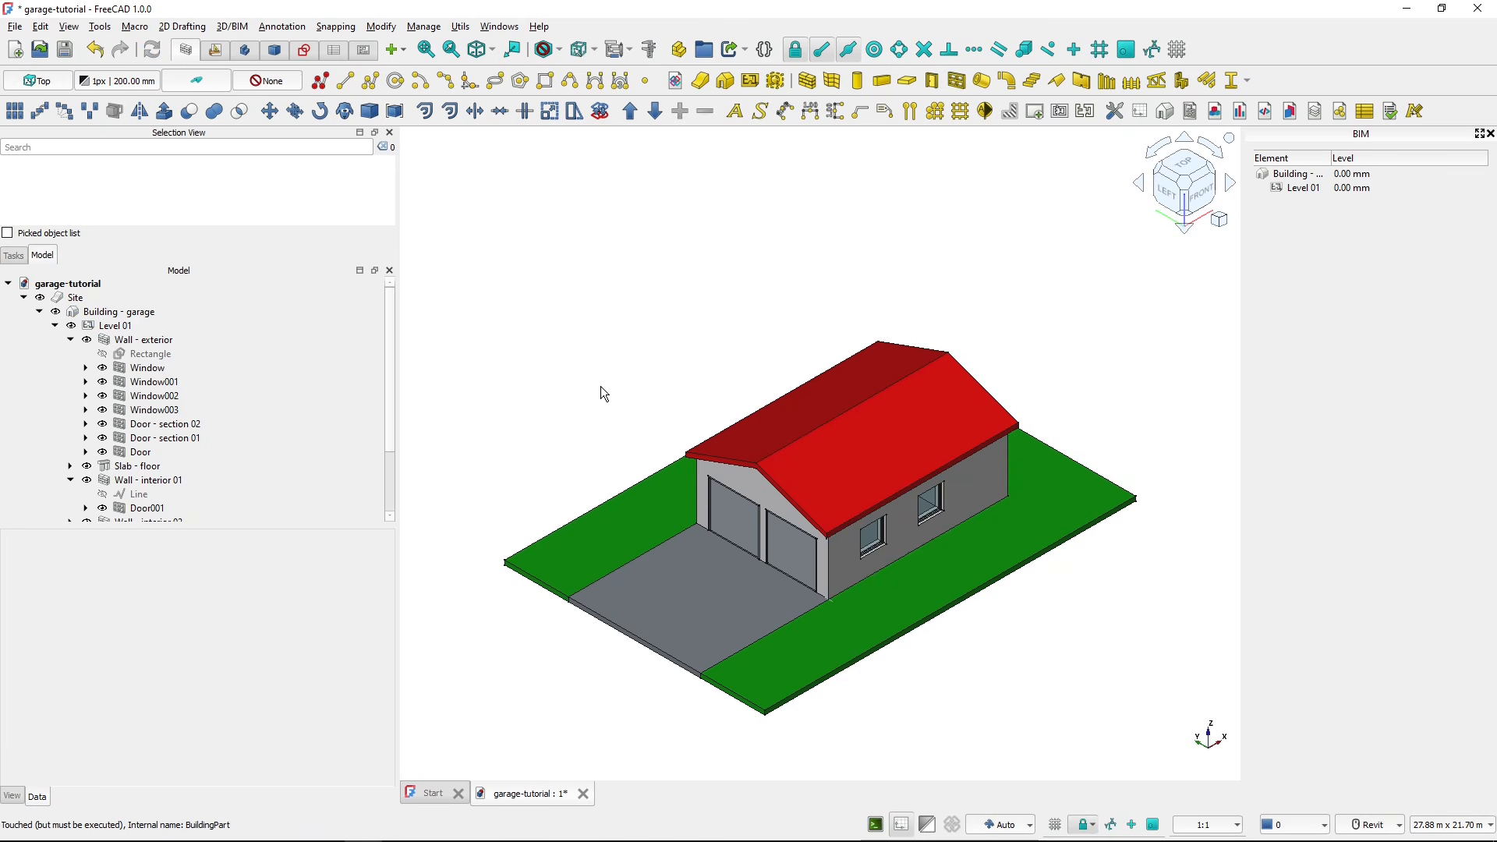
click(753, 447)
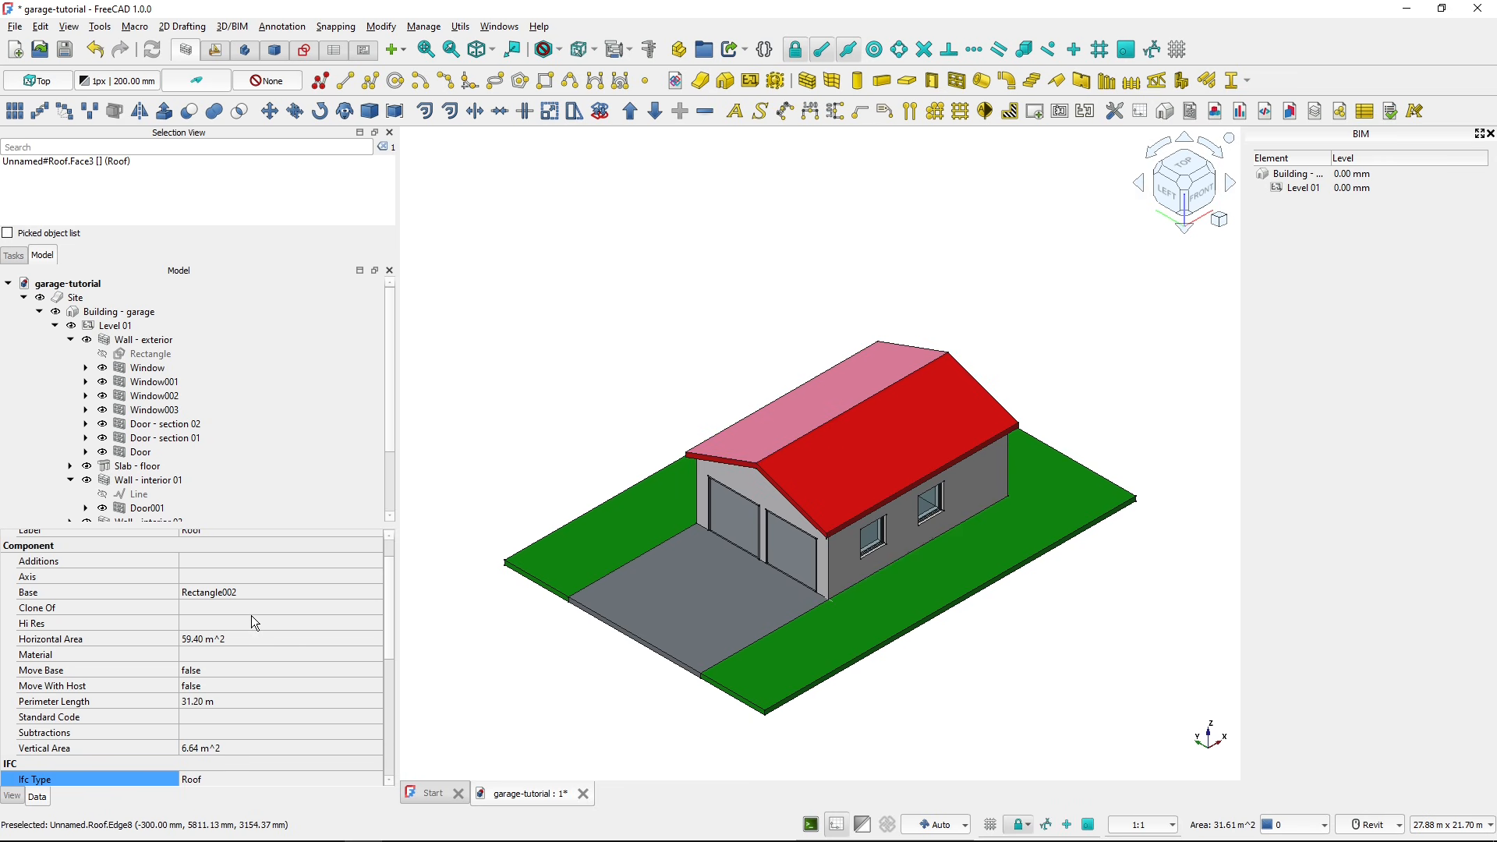
click(541, 467)
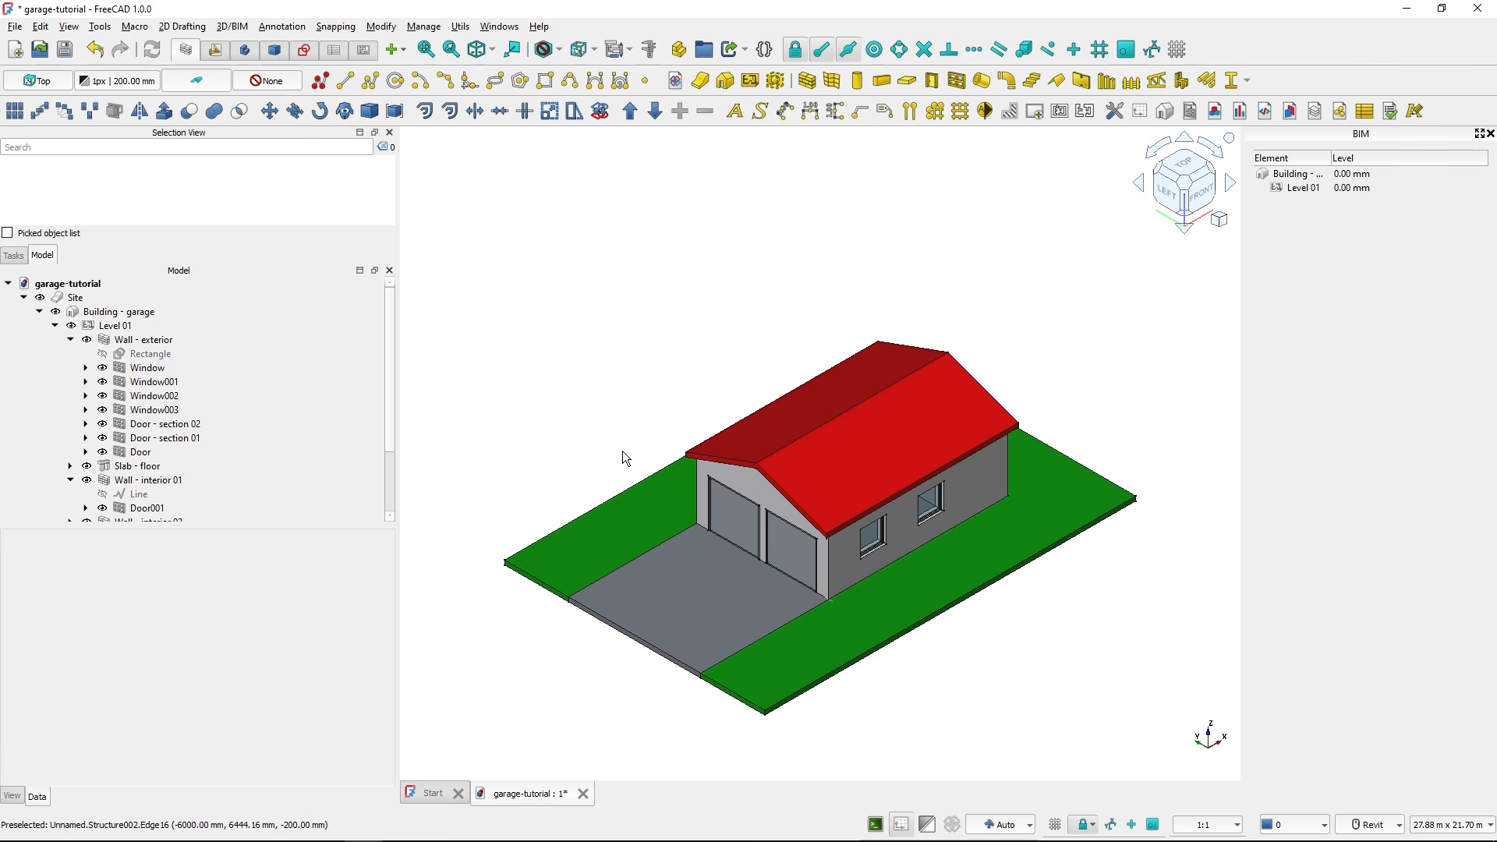
click(668, 433)
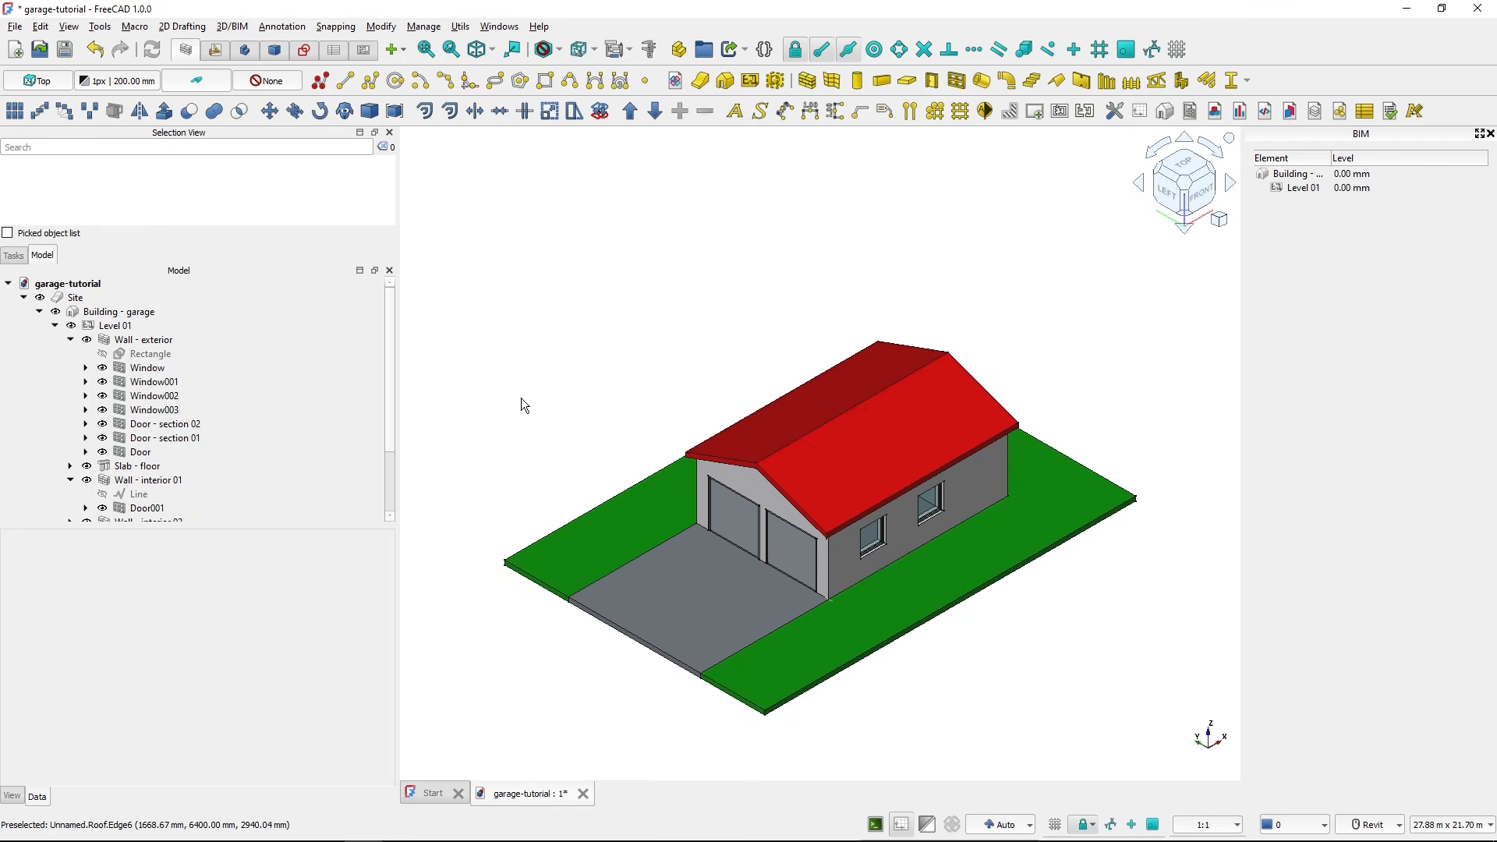
- Collapse Wall - exterior and Wall - interior 01 in the model tree
click(69, 341)
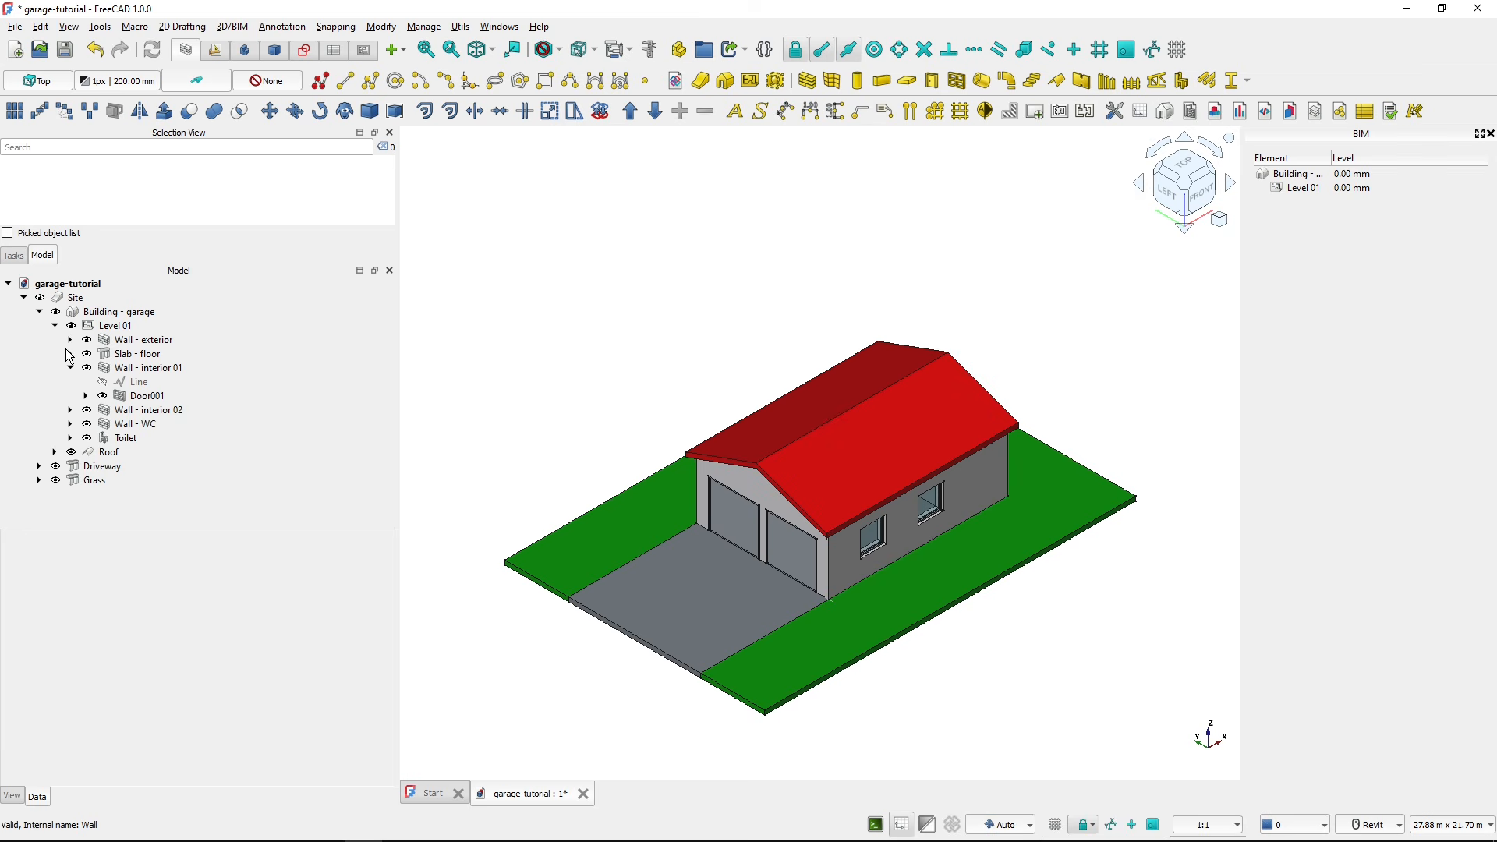
click(70, 367)
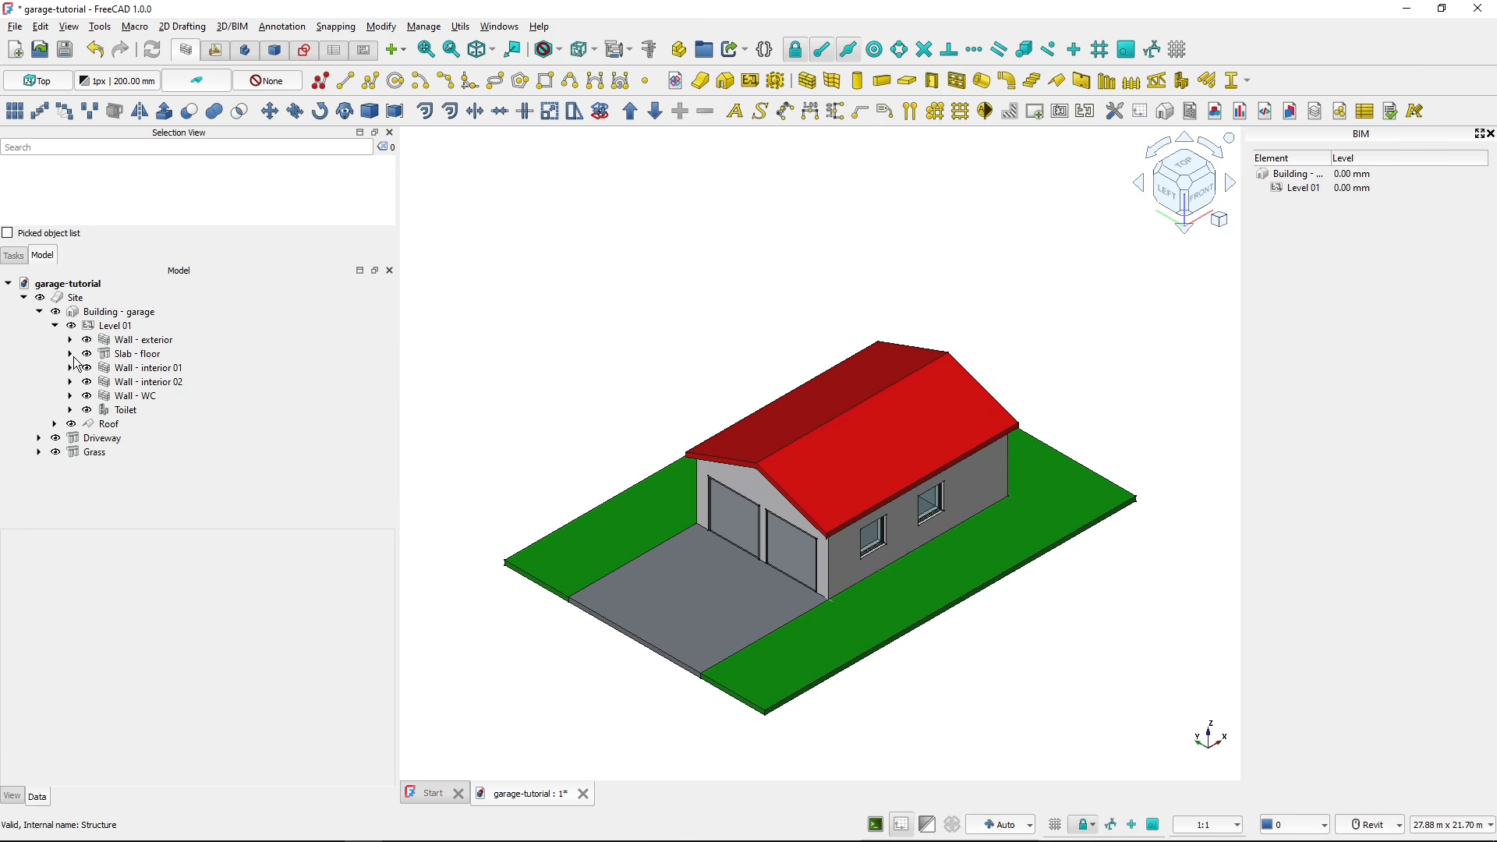
click(87, 326)
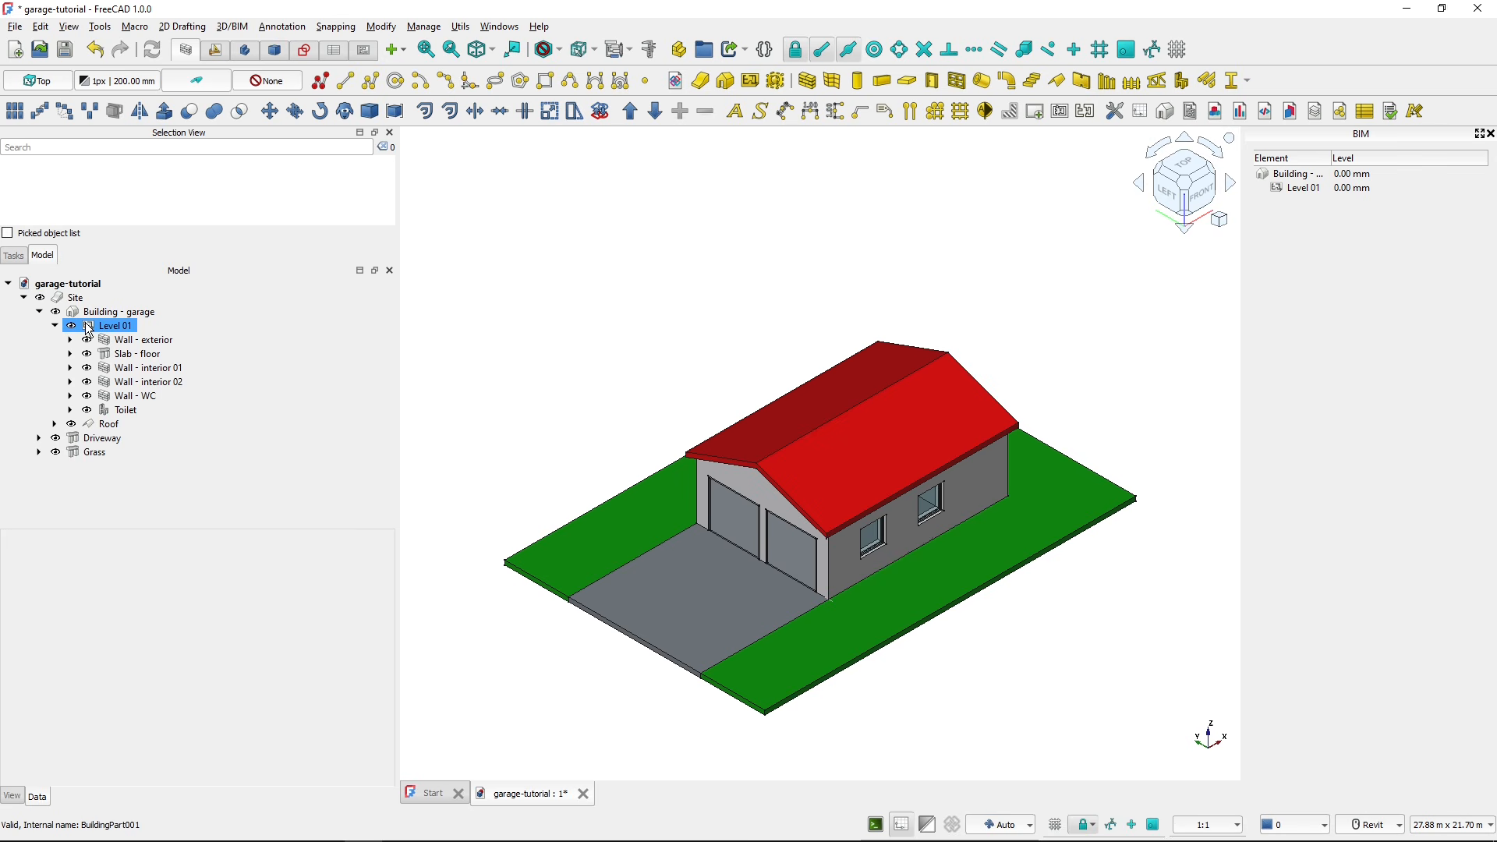
click(318, 354)
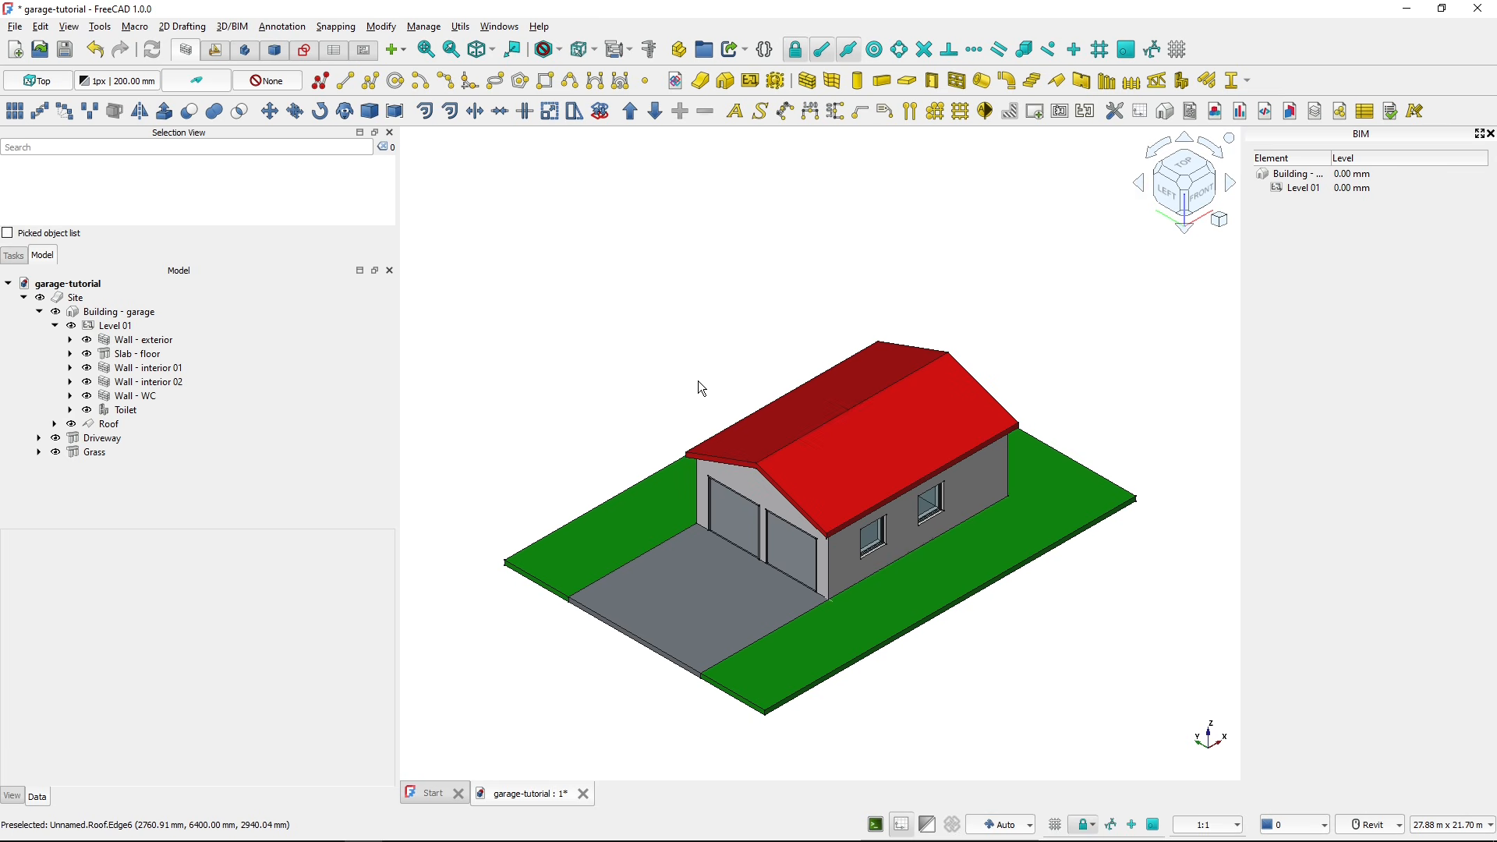
- Switch to the FreeCAD Donate page in the browser and look through the donation options and details
key(alt+Tab)
key(Tab)
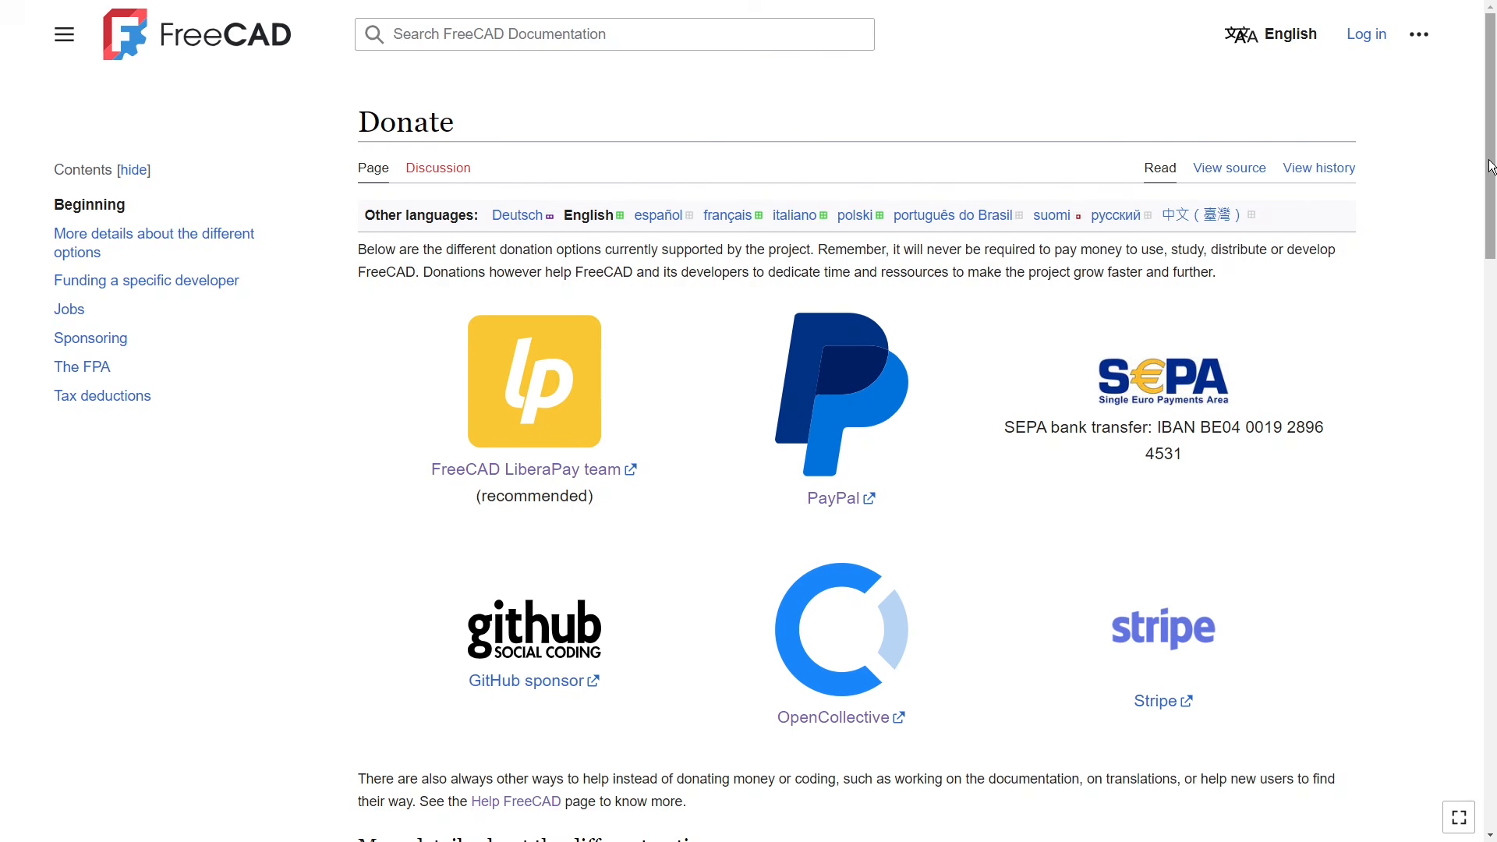
drag(1490, 166, 1493, 482)
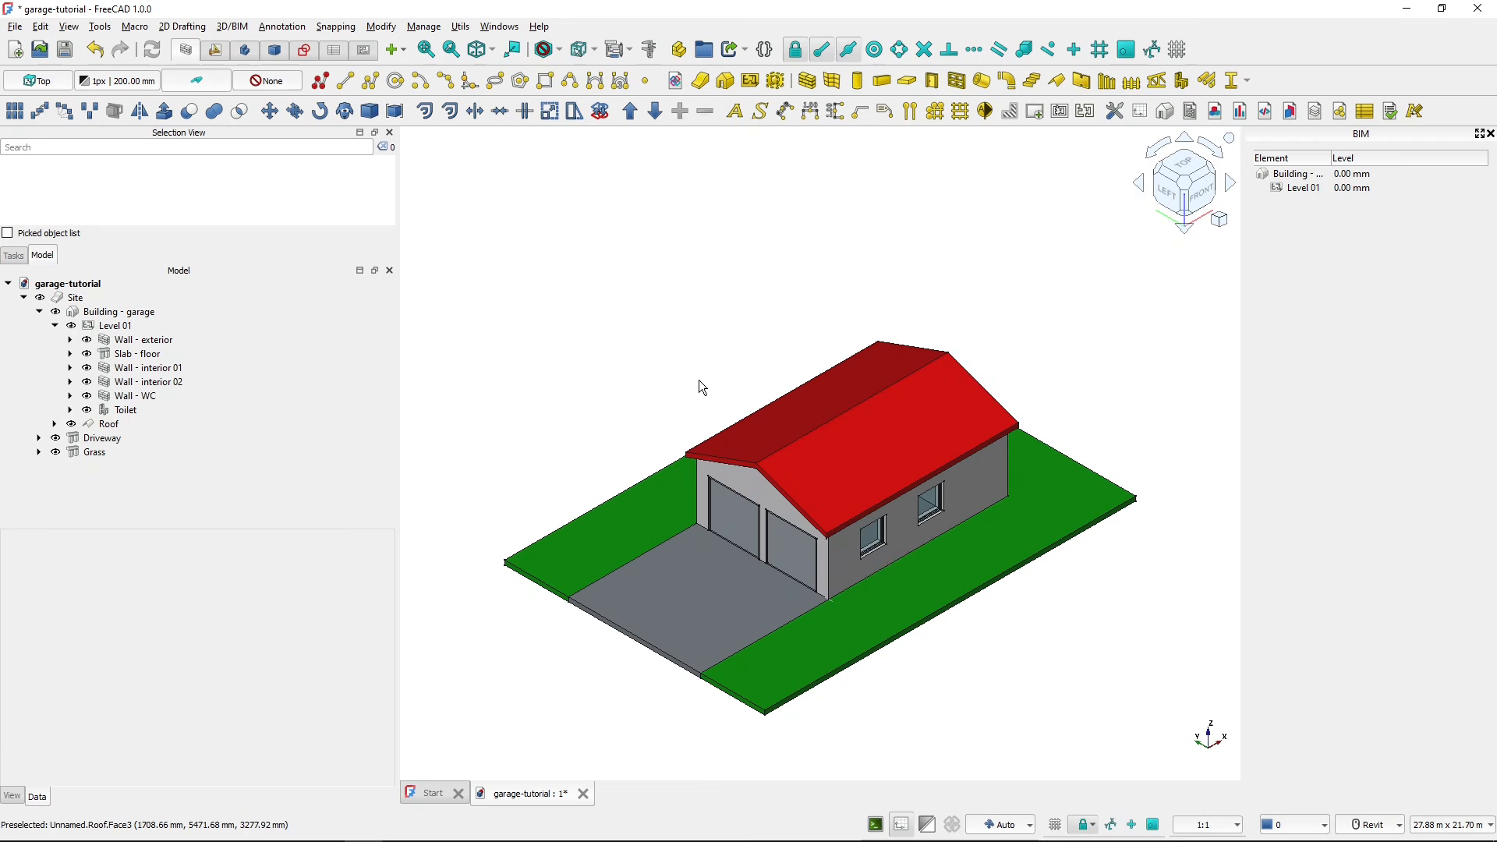